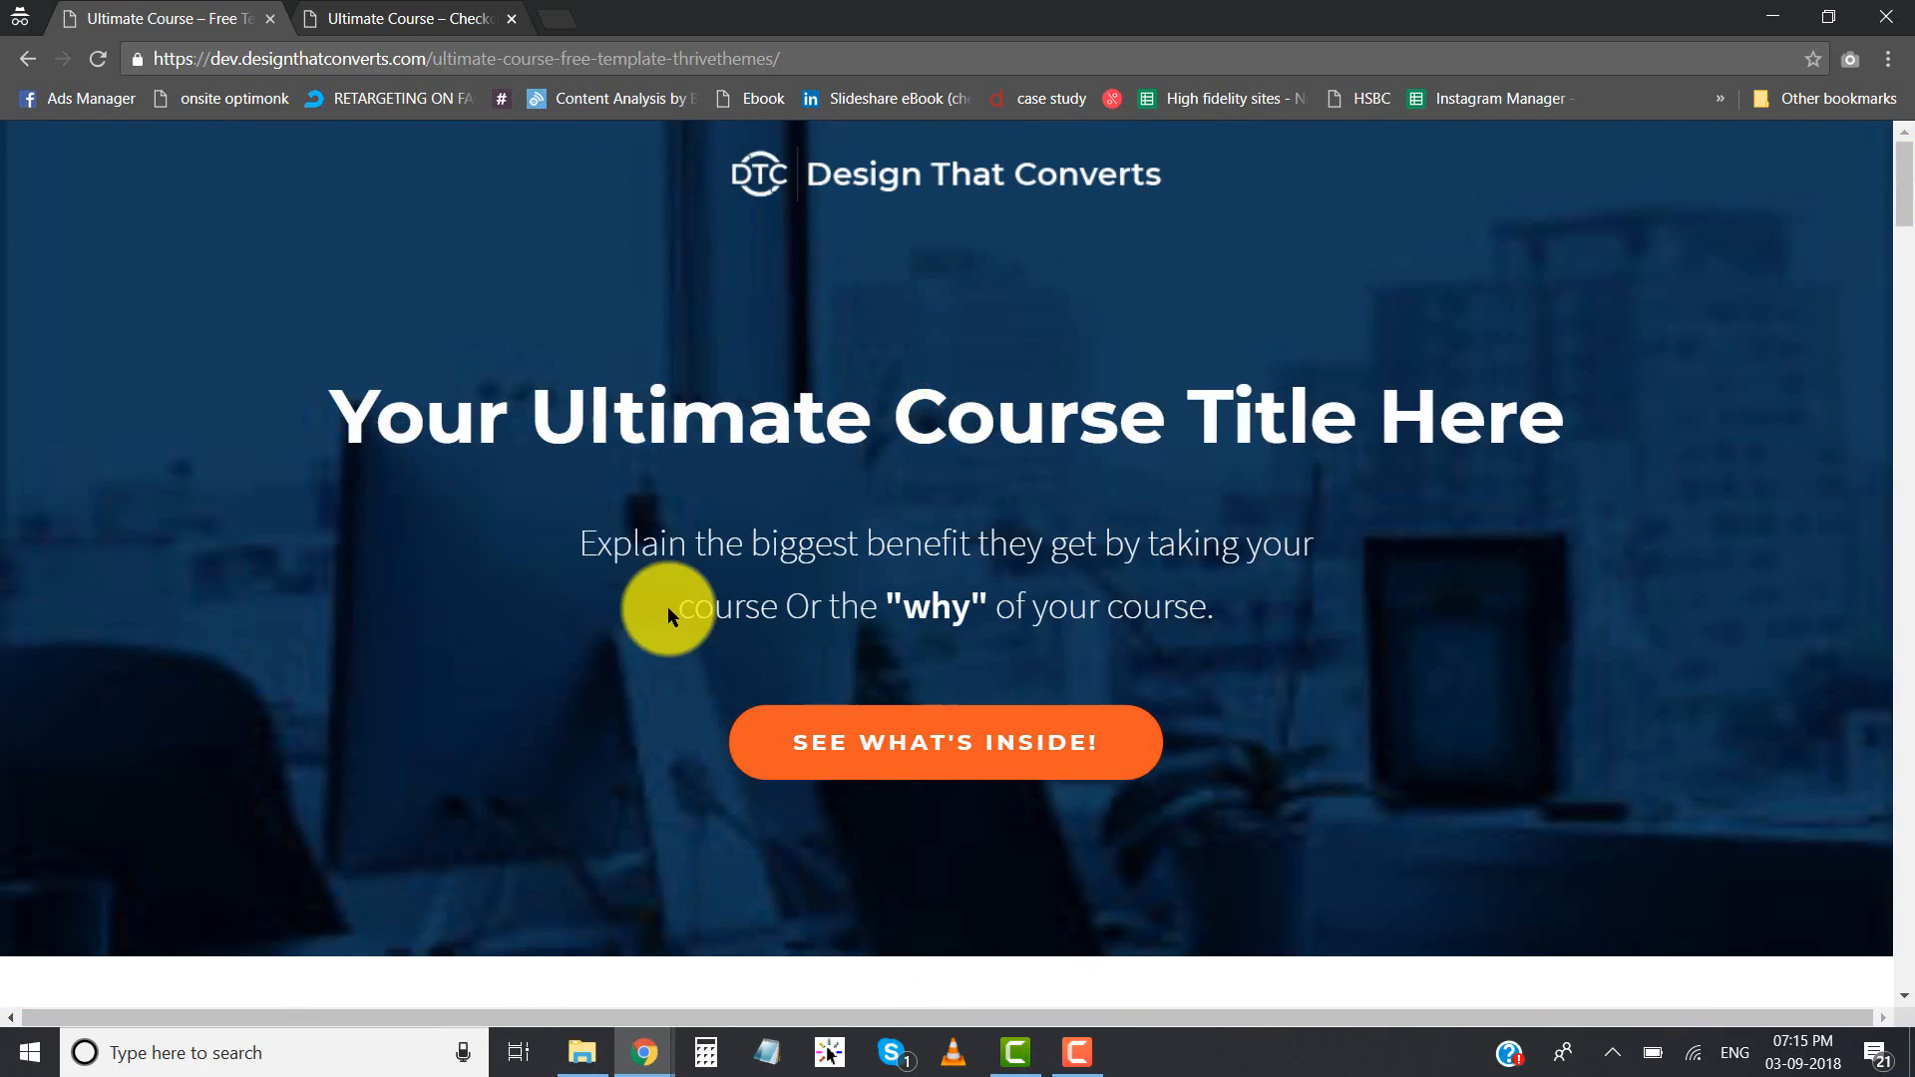
# - Review the hero title and benefit text, and follow the "See what's inside!" link to the course contents heading
pyautogui.moveTo(1439, 419); pyautogui.dragTo(524, 457)
pyautogui.click(523, 457)
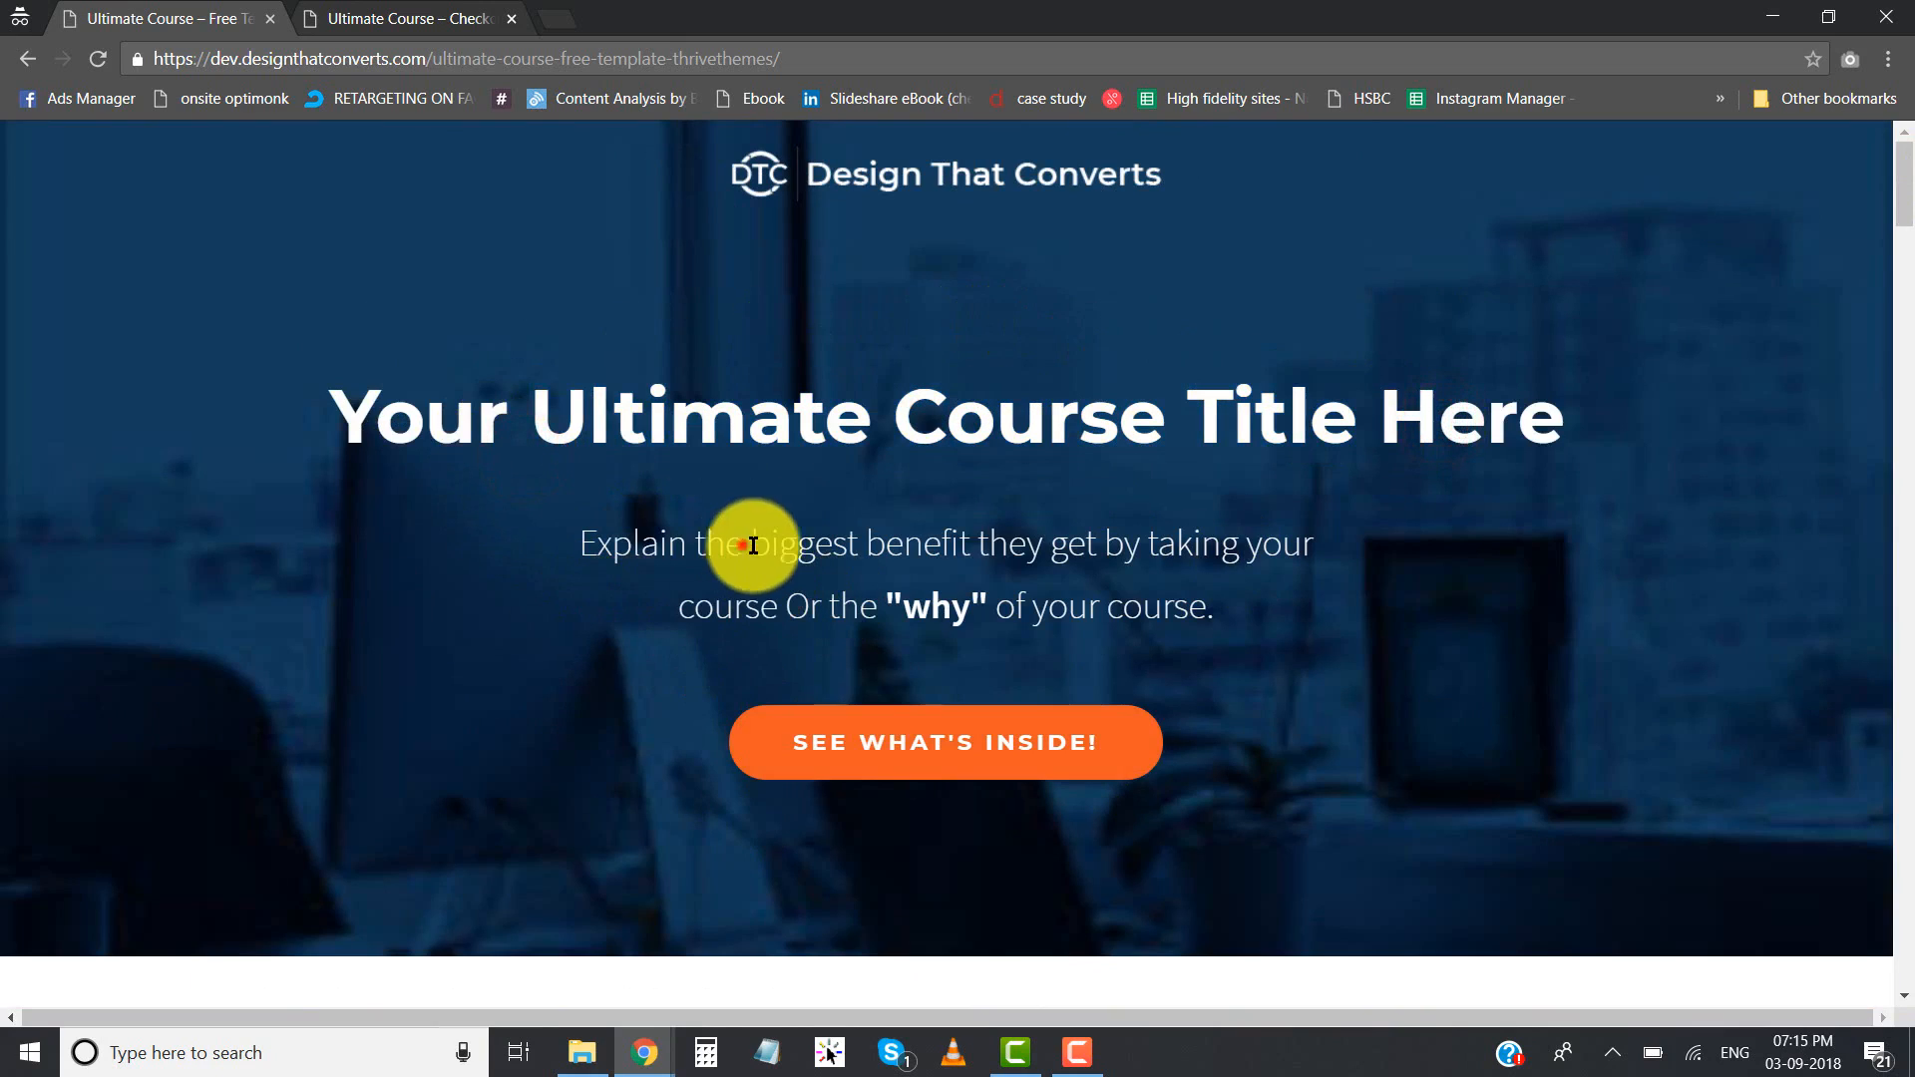
pyautogui.moveTo(739, 542); pyautogui.dragTo(1027, 619)
pyautogui.click(1043, 628)
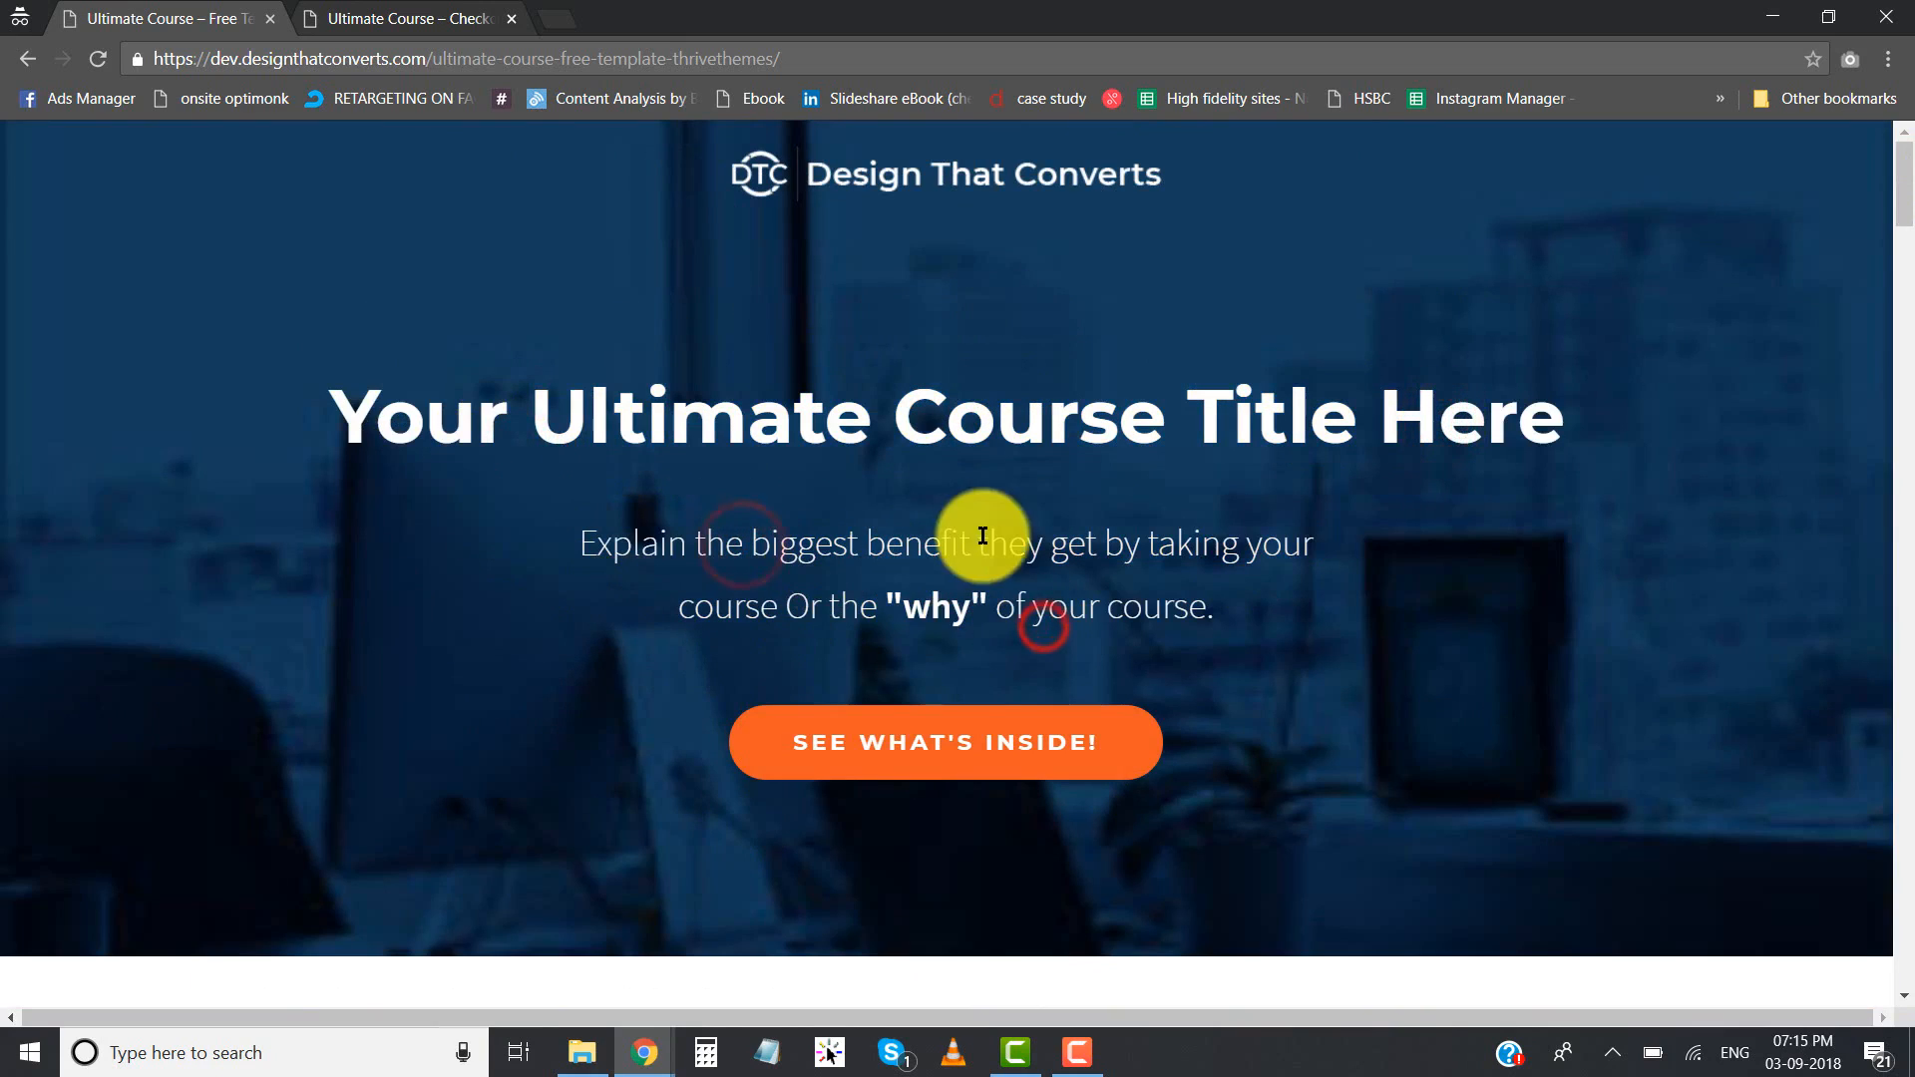
pyautogui.click(939, 767)
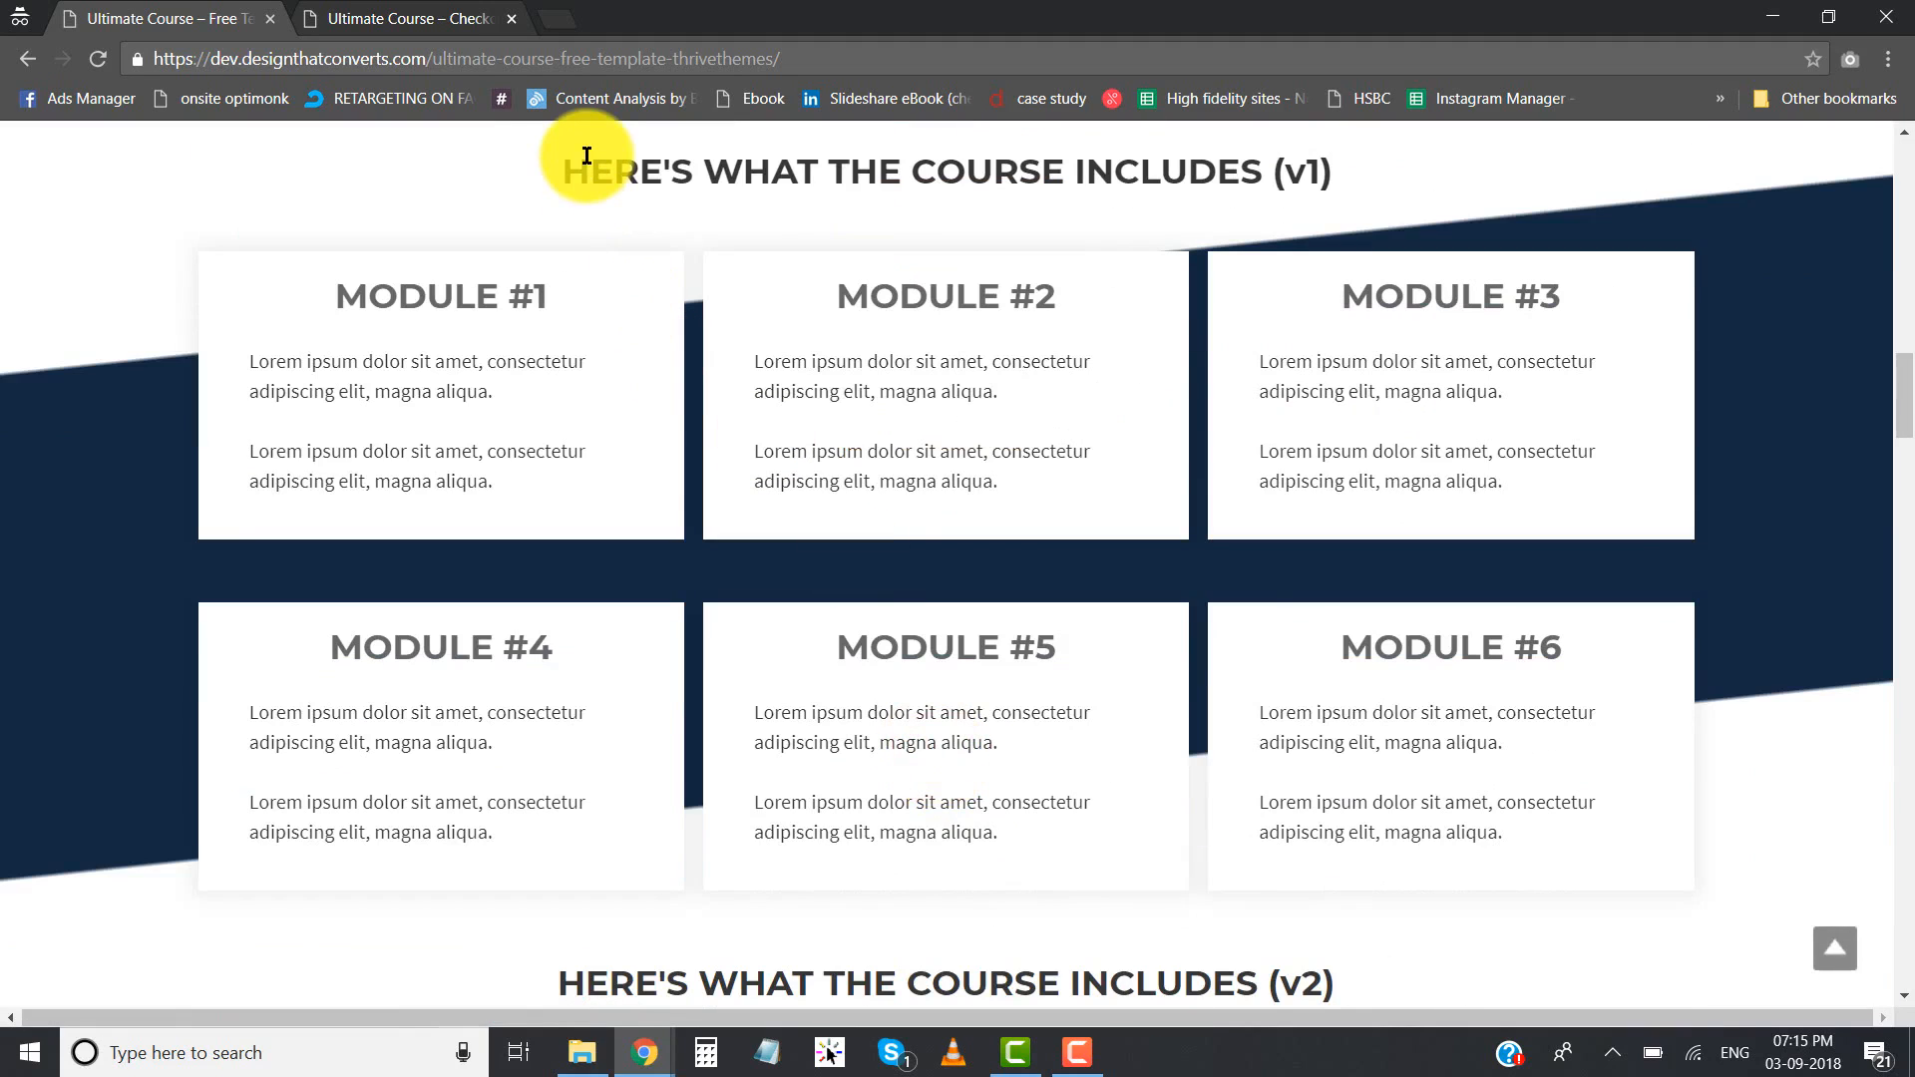
pyautogui.moveTo(589, 159); pyautogui.dragTo(1087, 155)
pyautogui.click(1085, 155)
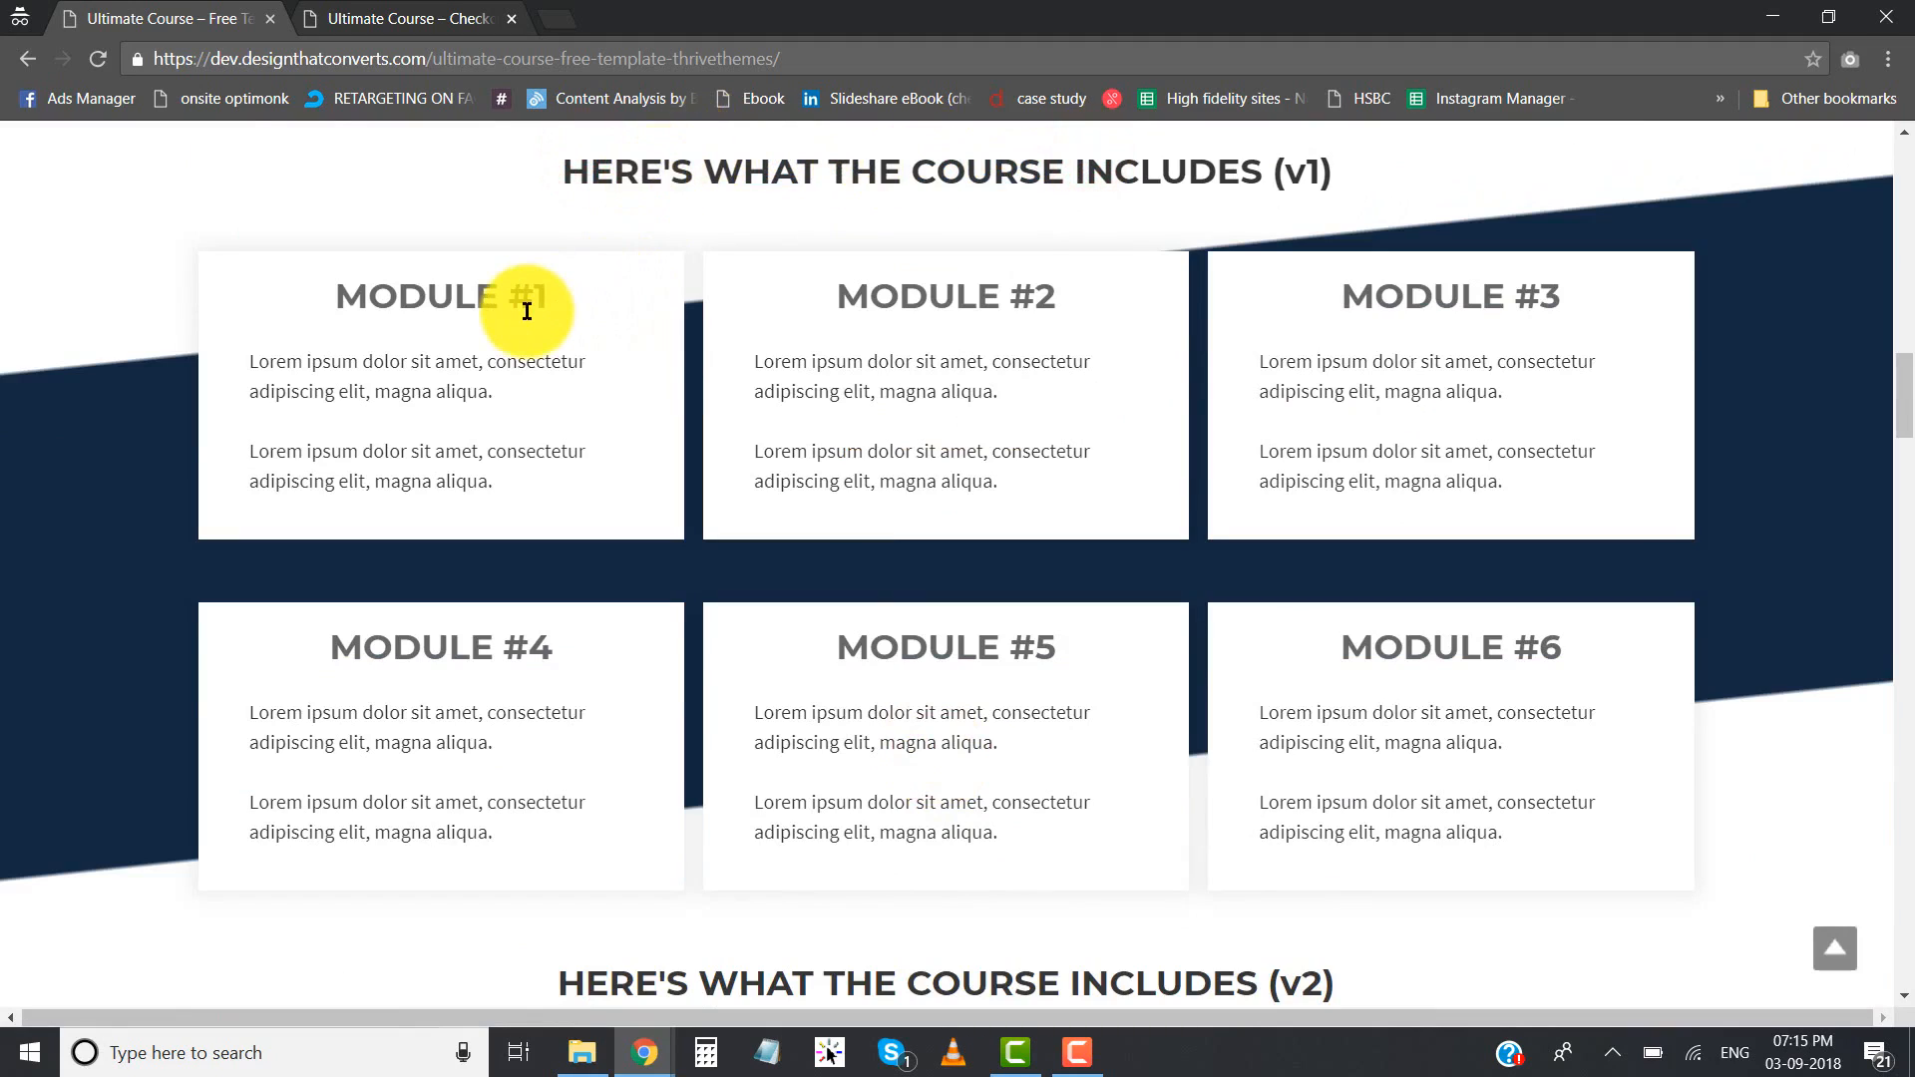
# - Review the "Why this course?" section and the four benefits under "What you'll get"
pyautogui.scroll(20, 569, 507)
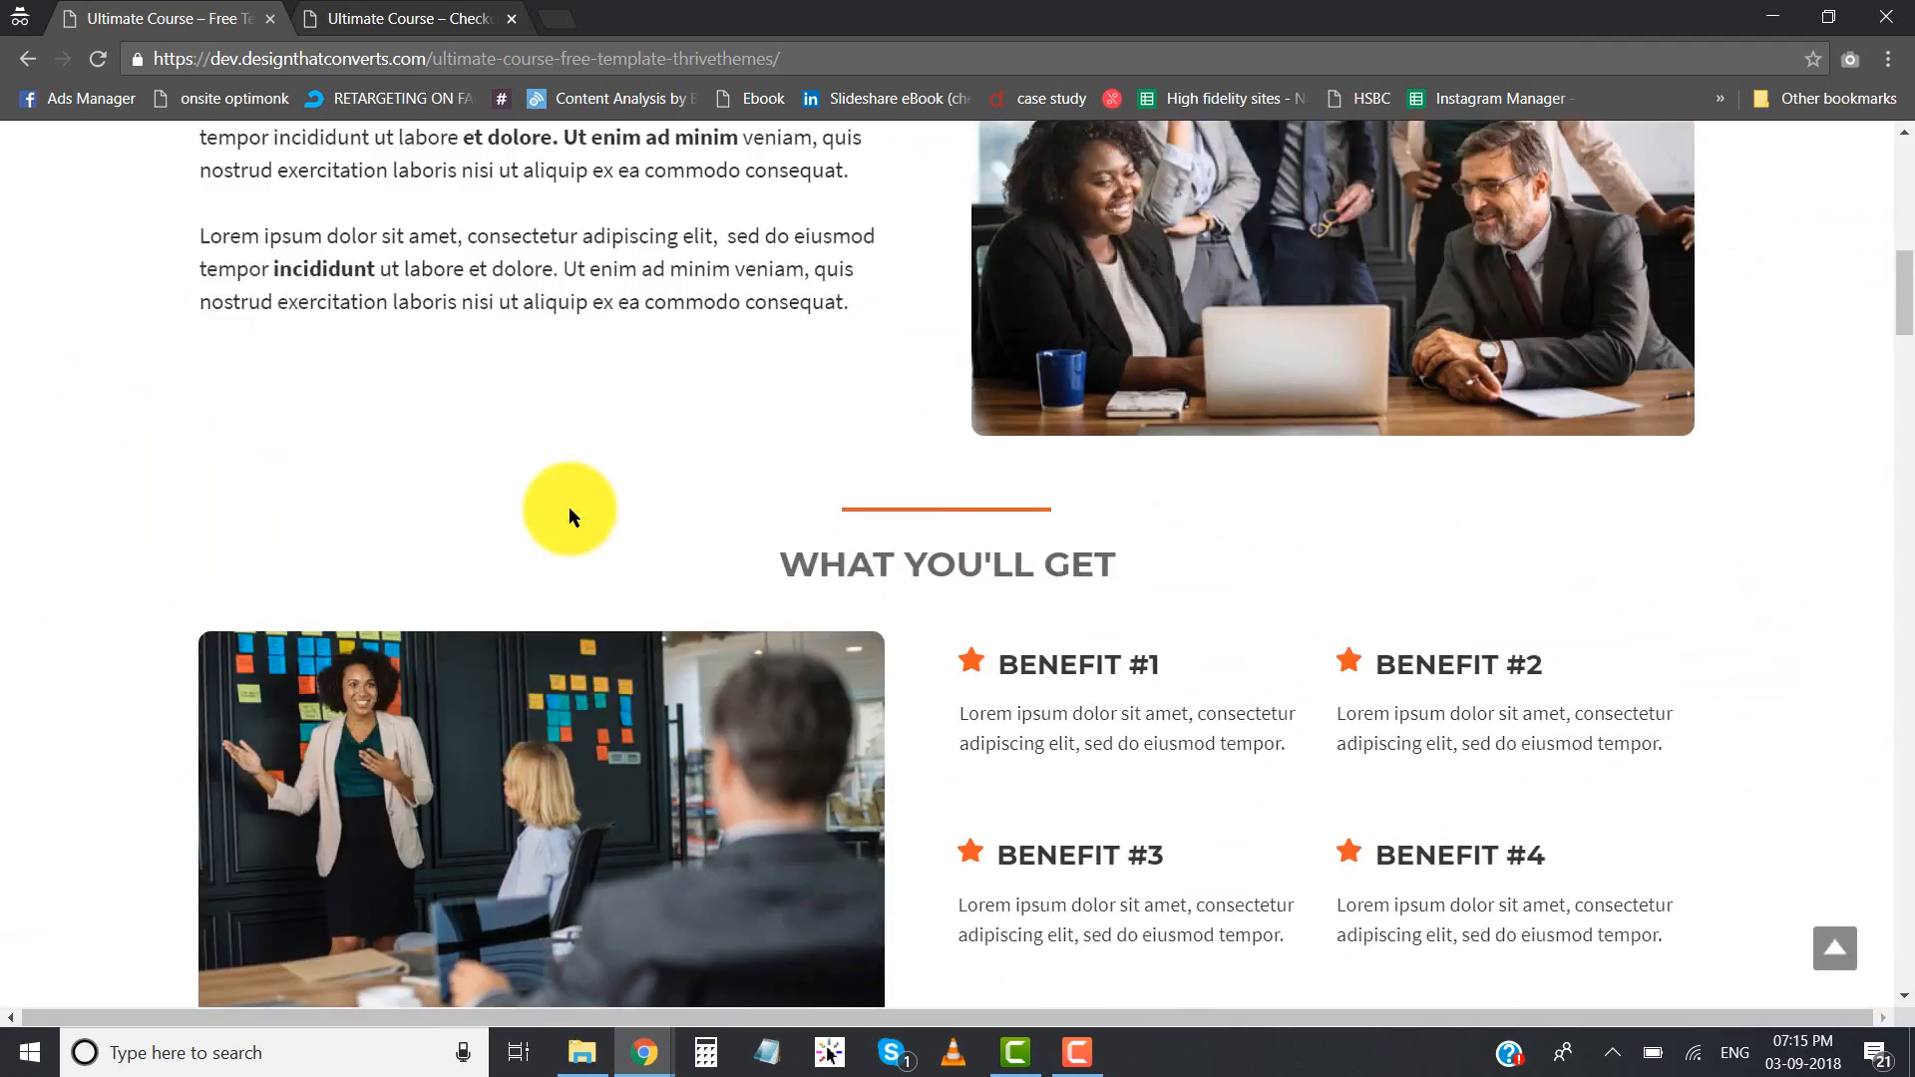
pyautogui.scroll(-9, 568, 513)
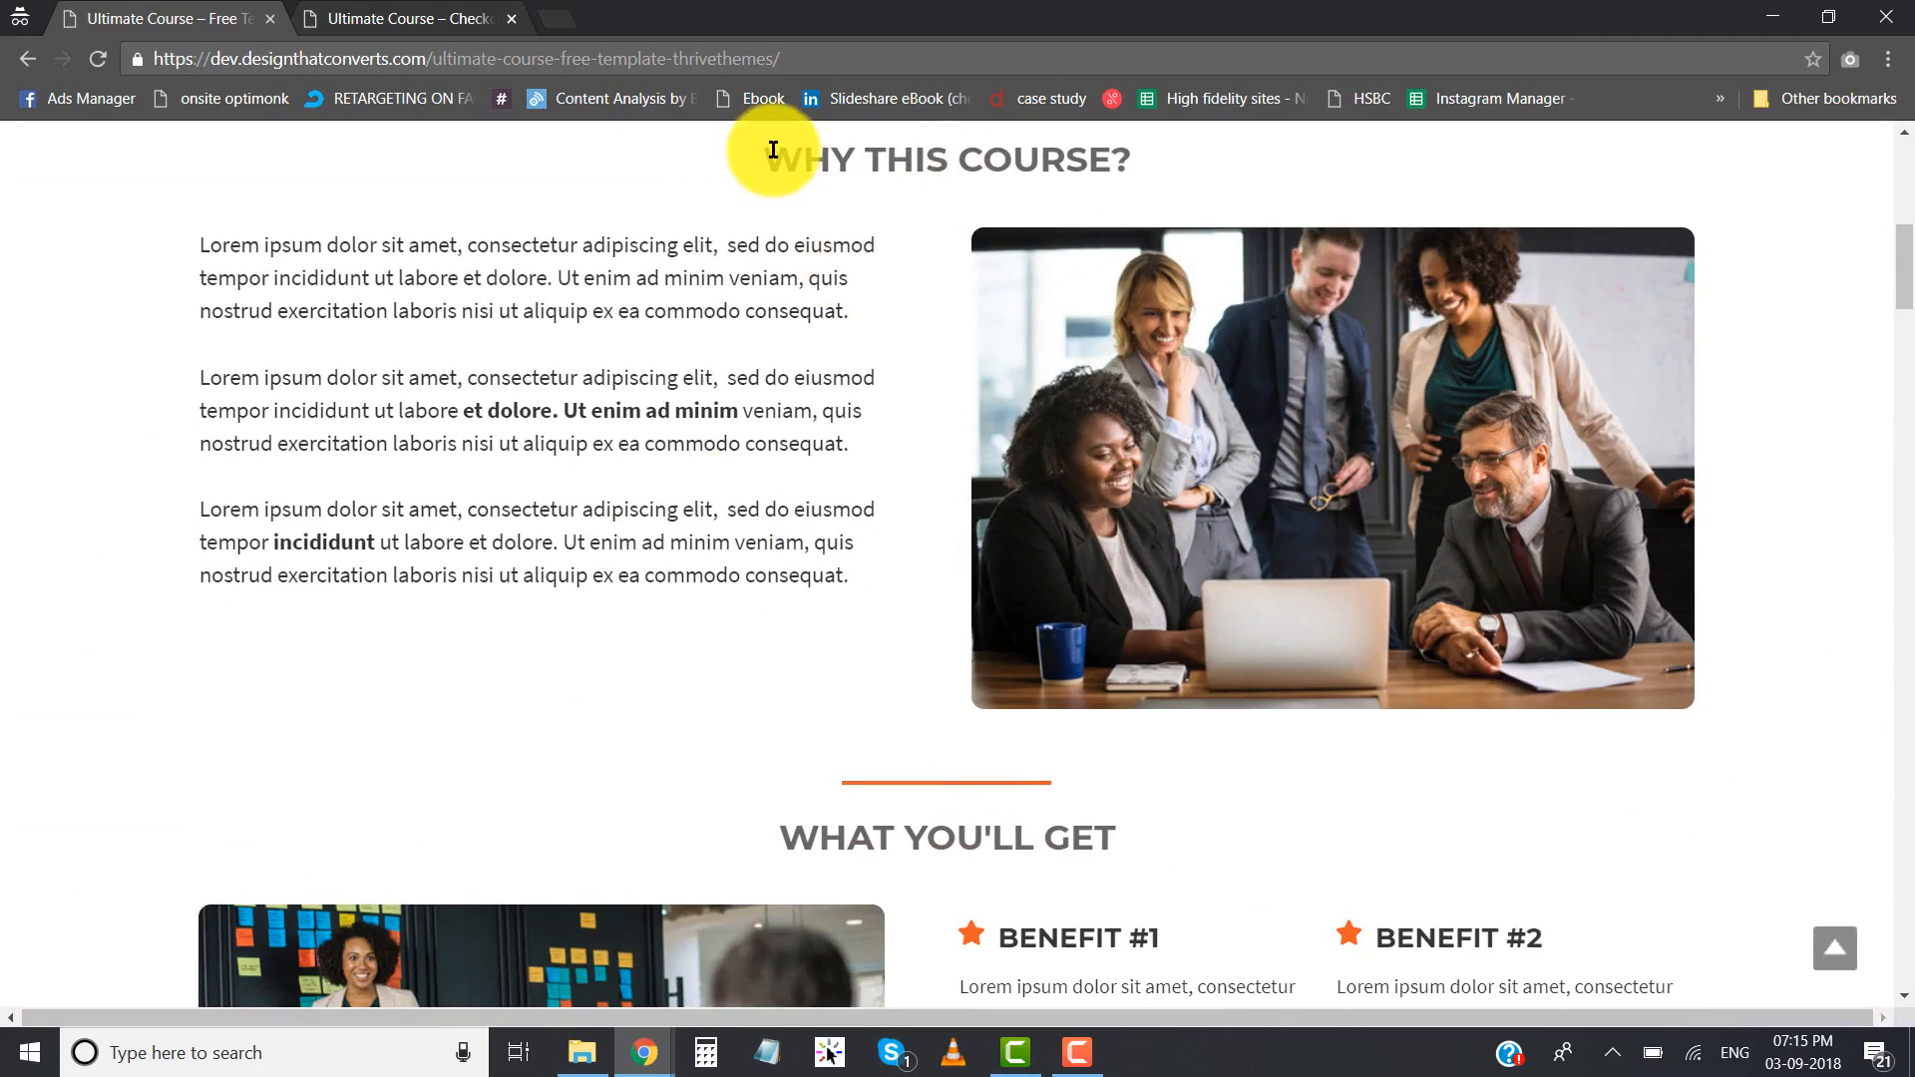
pyautogui.scroll(-3, 1085, 436)
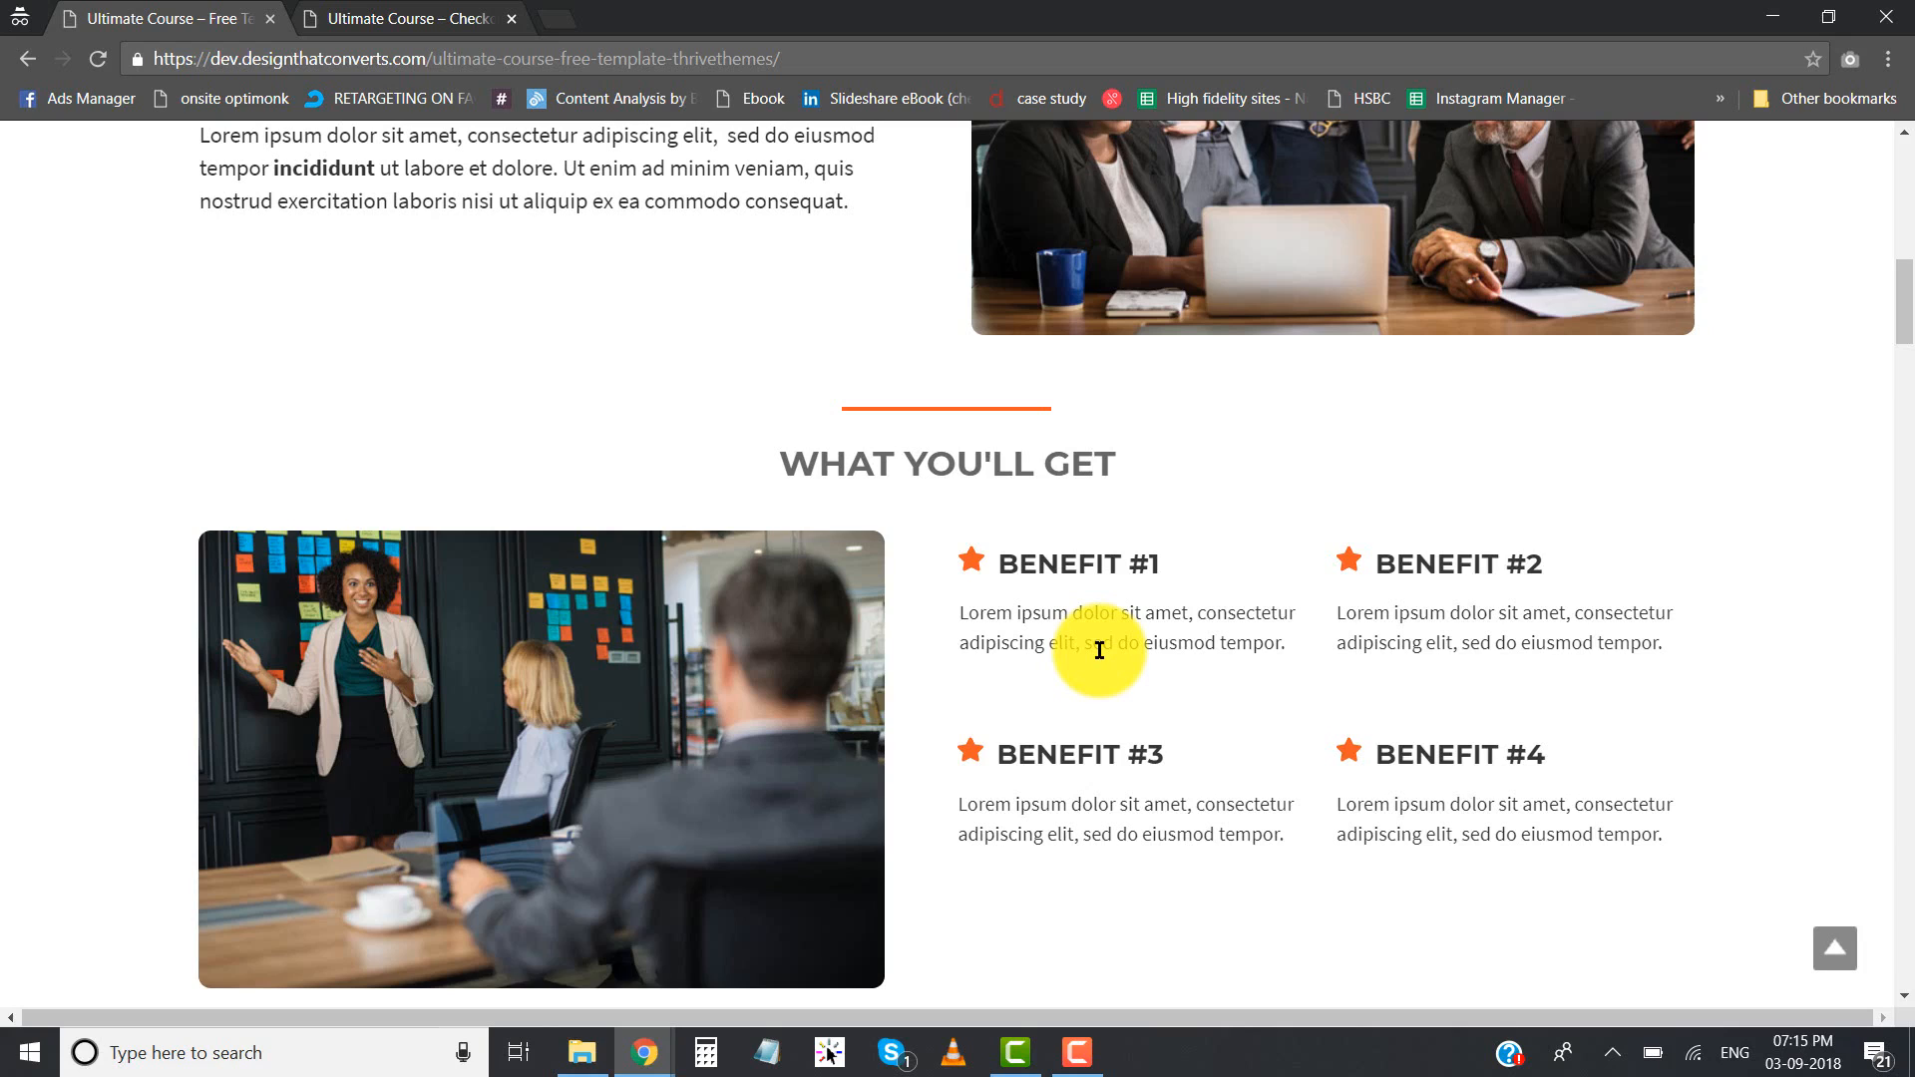
pyautogui.scroll(-2, 842, 534)
pyautogui.scroll(-3, 1099, 404)
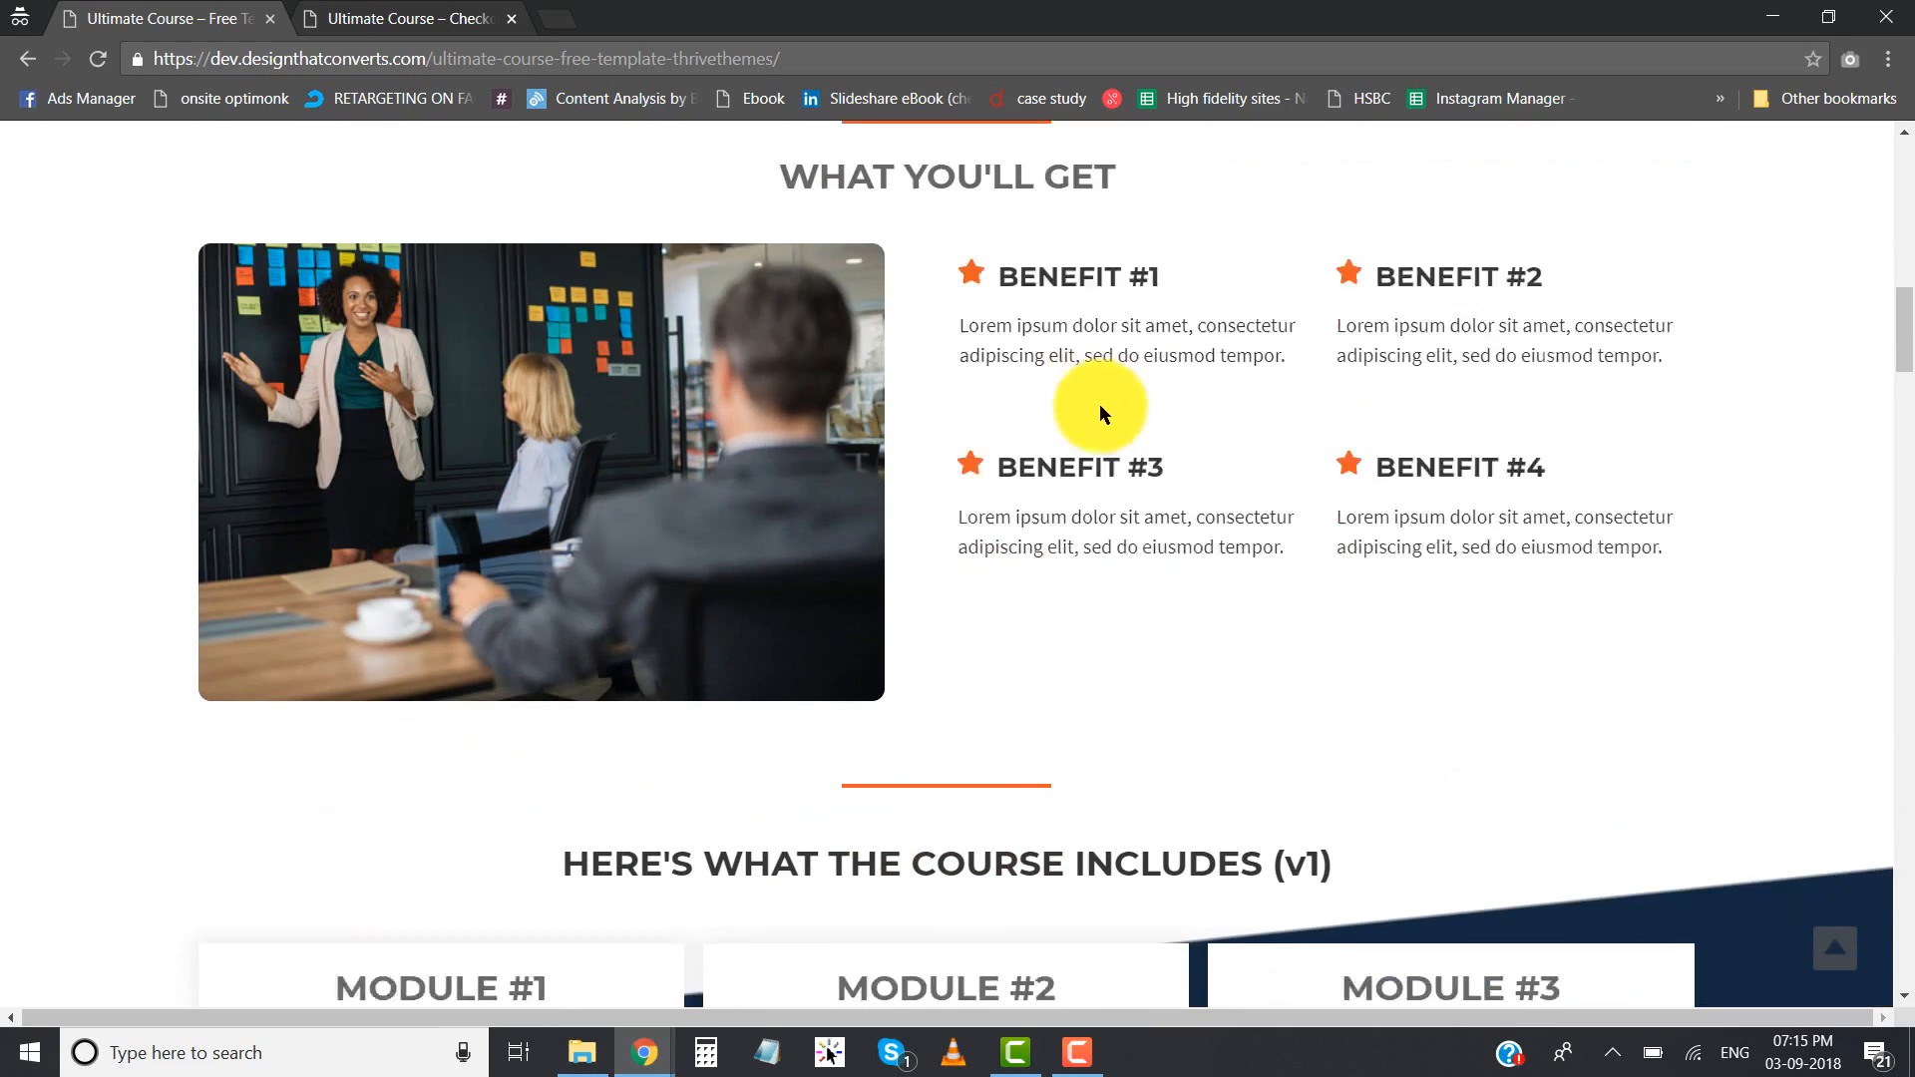
pyautogui.scroll(-2, 1100, 404)
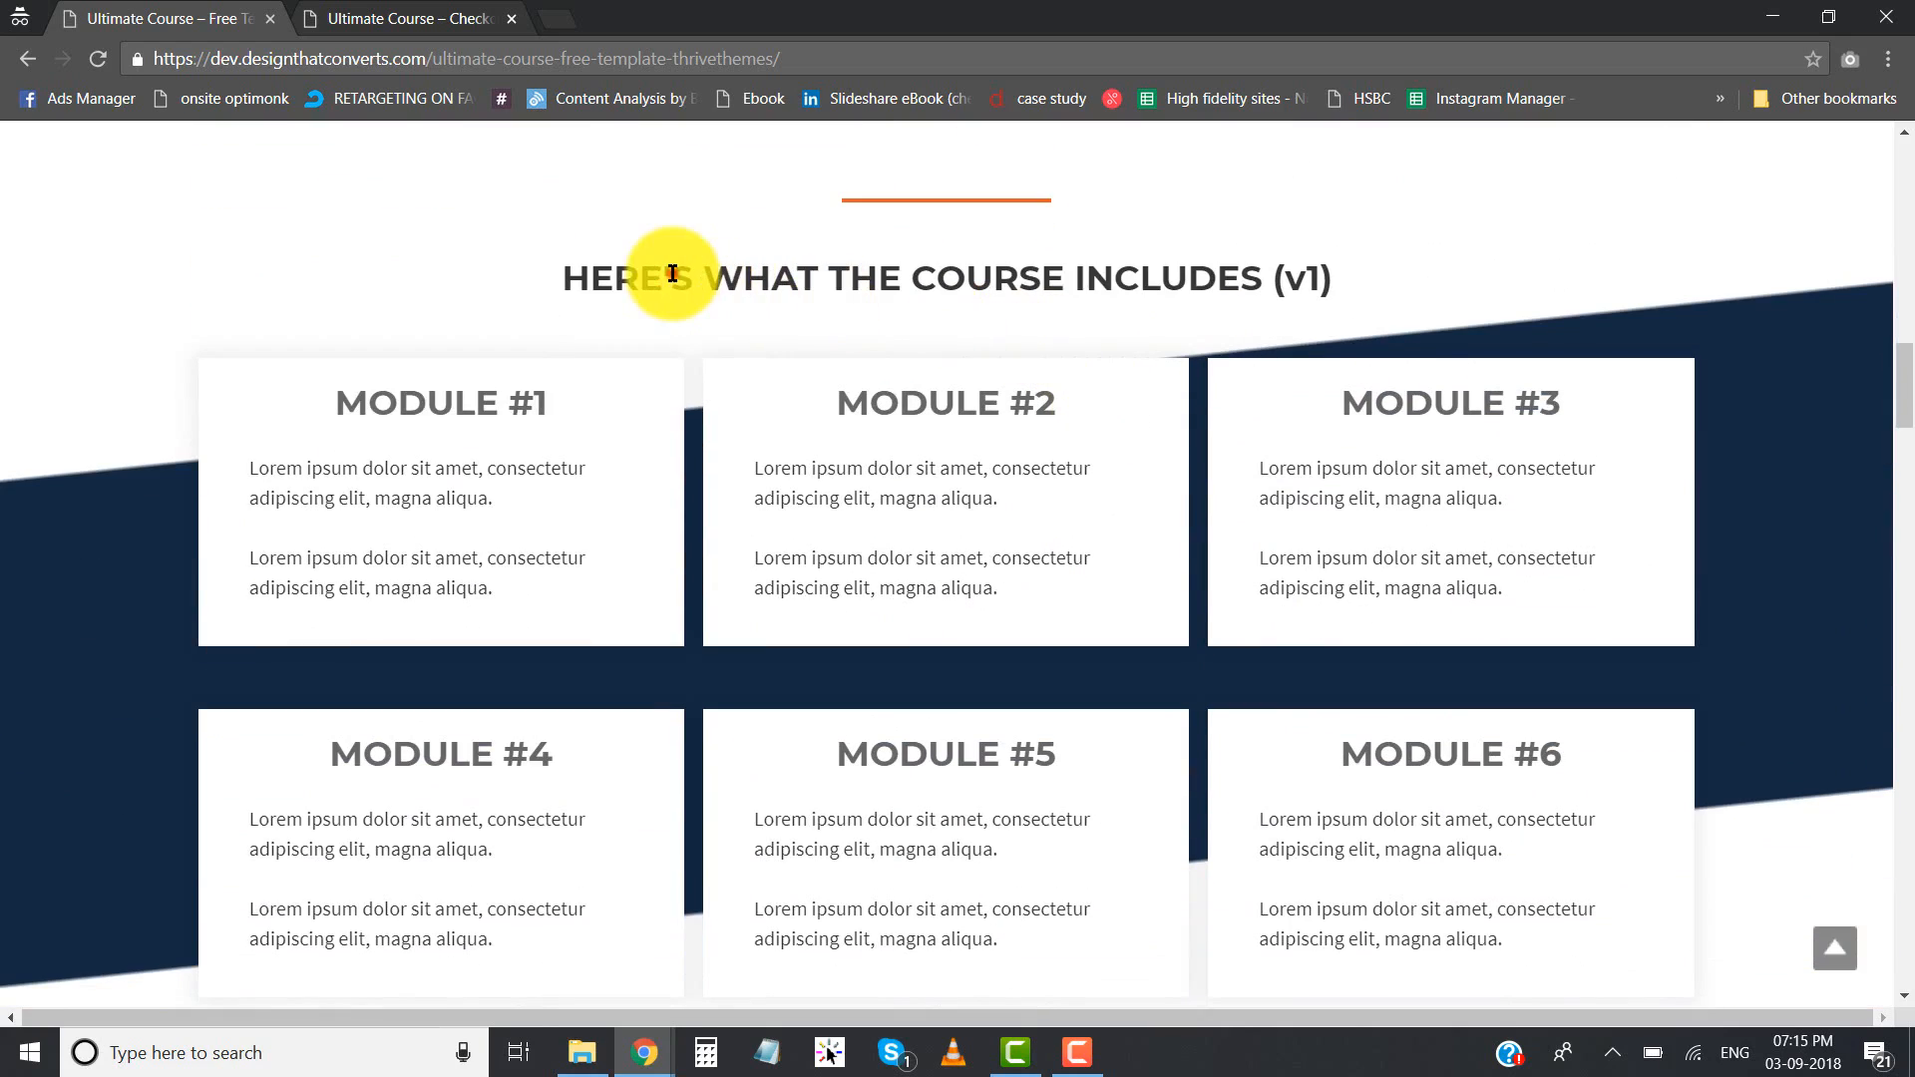
# - Examine the "Here's what the course includes (v1)" heading and the title and description of its Module #1 card
pyautogui.moveTo(668, 274); pyautogui.dragTo(1030, 274)
pyautogui.click(1030, 275)
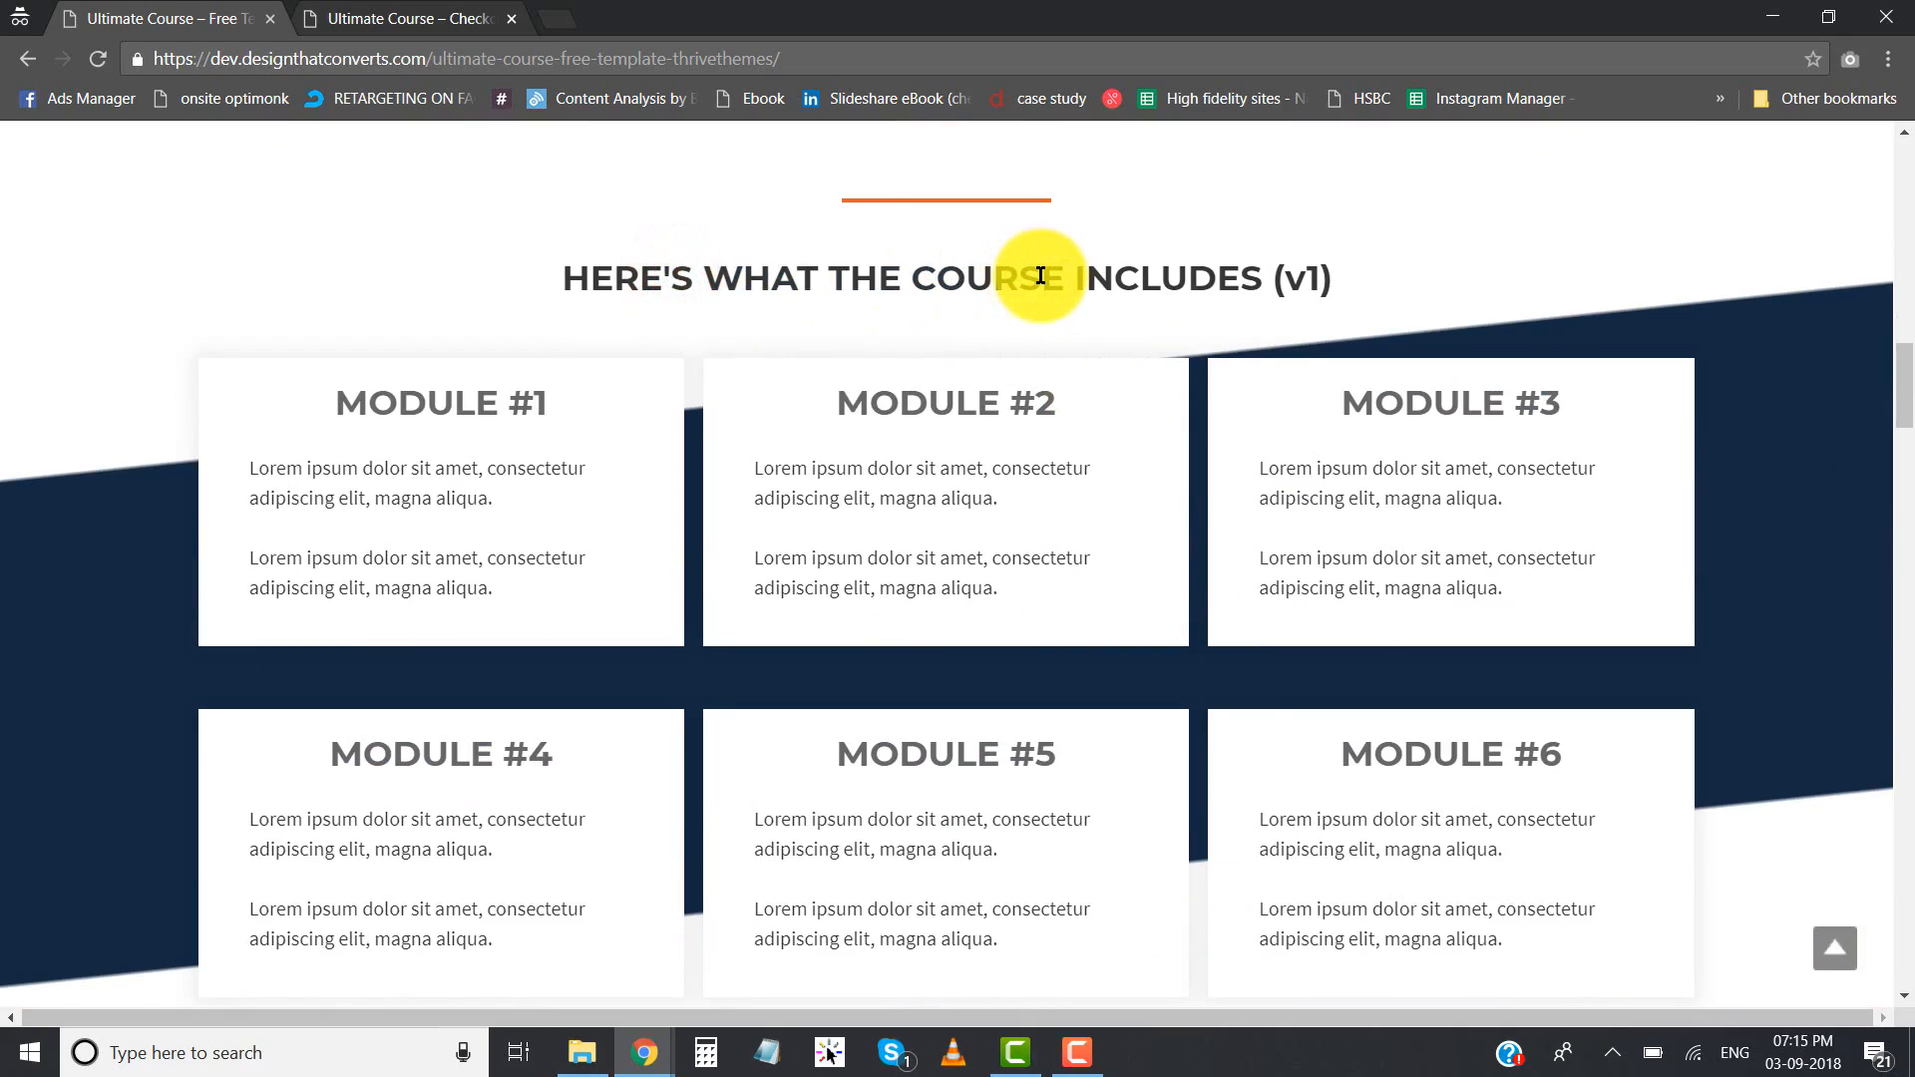
pyautogui.scroll(-1, 1041, 276)
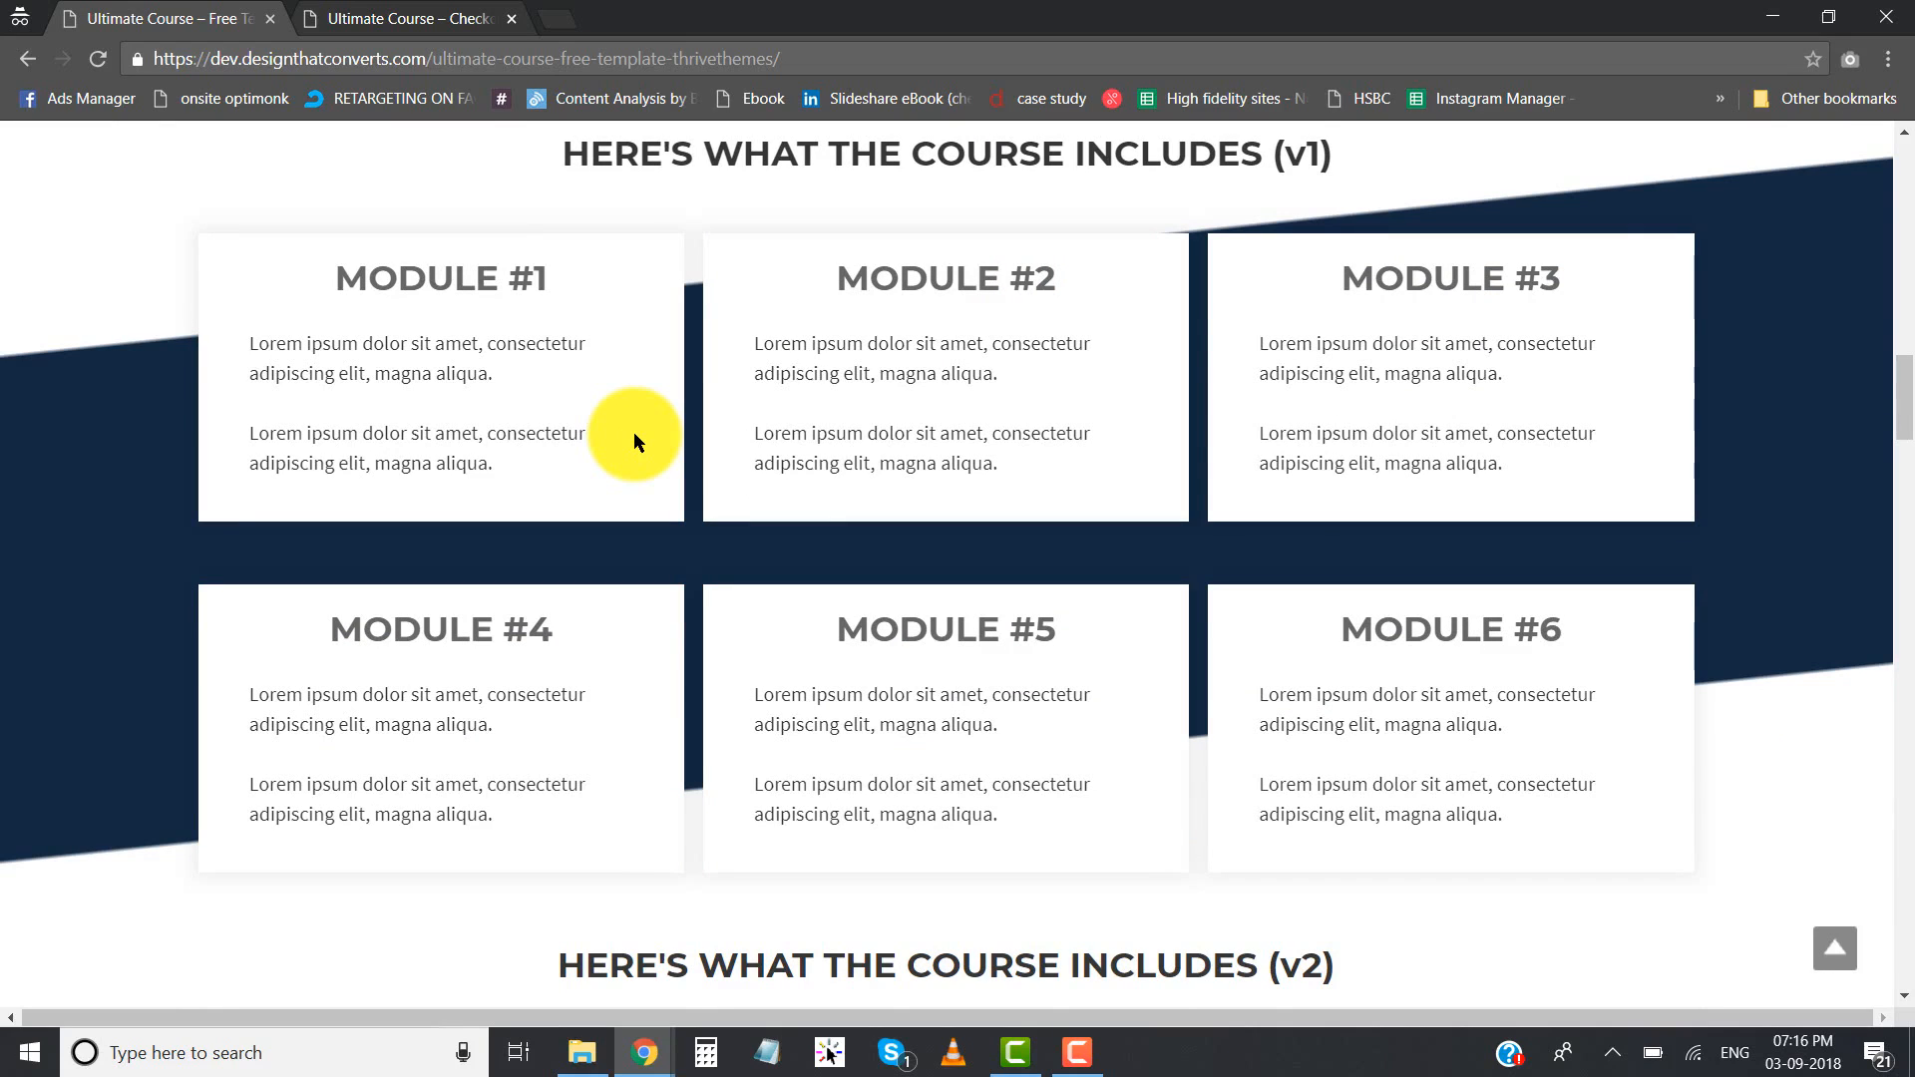
pyautogui.scroll(1, 633, 433)
pyautogui.moveTo(964, 281); pyautogui.dragTo(1315, 275)
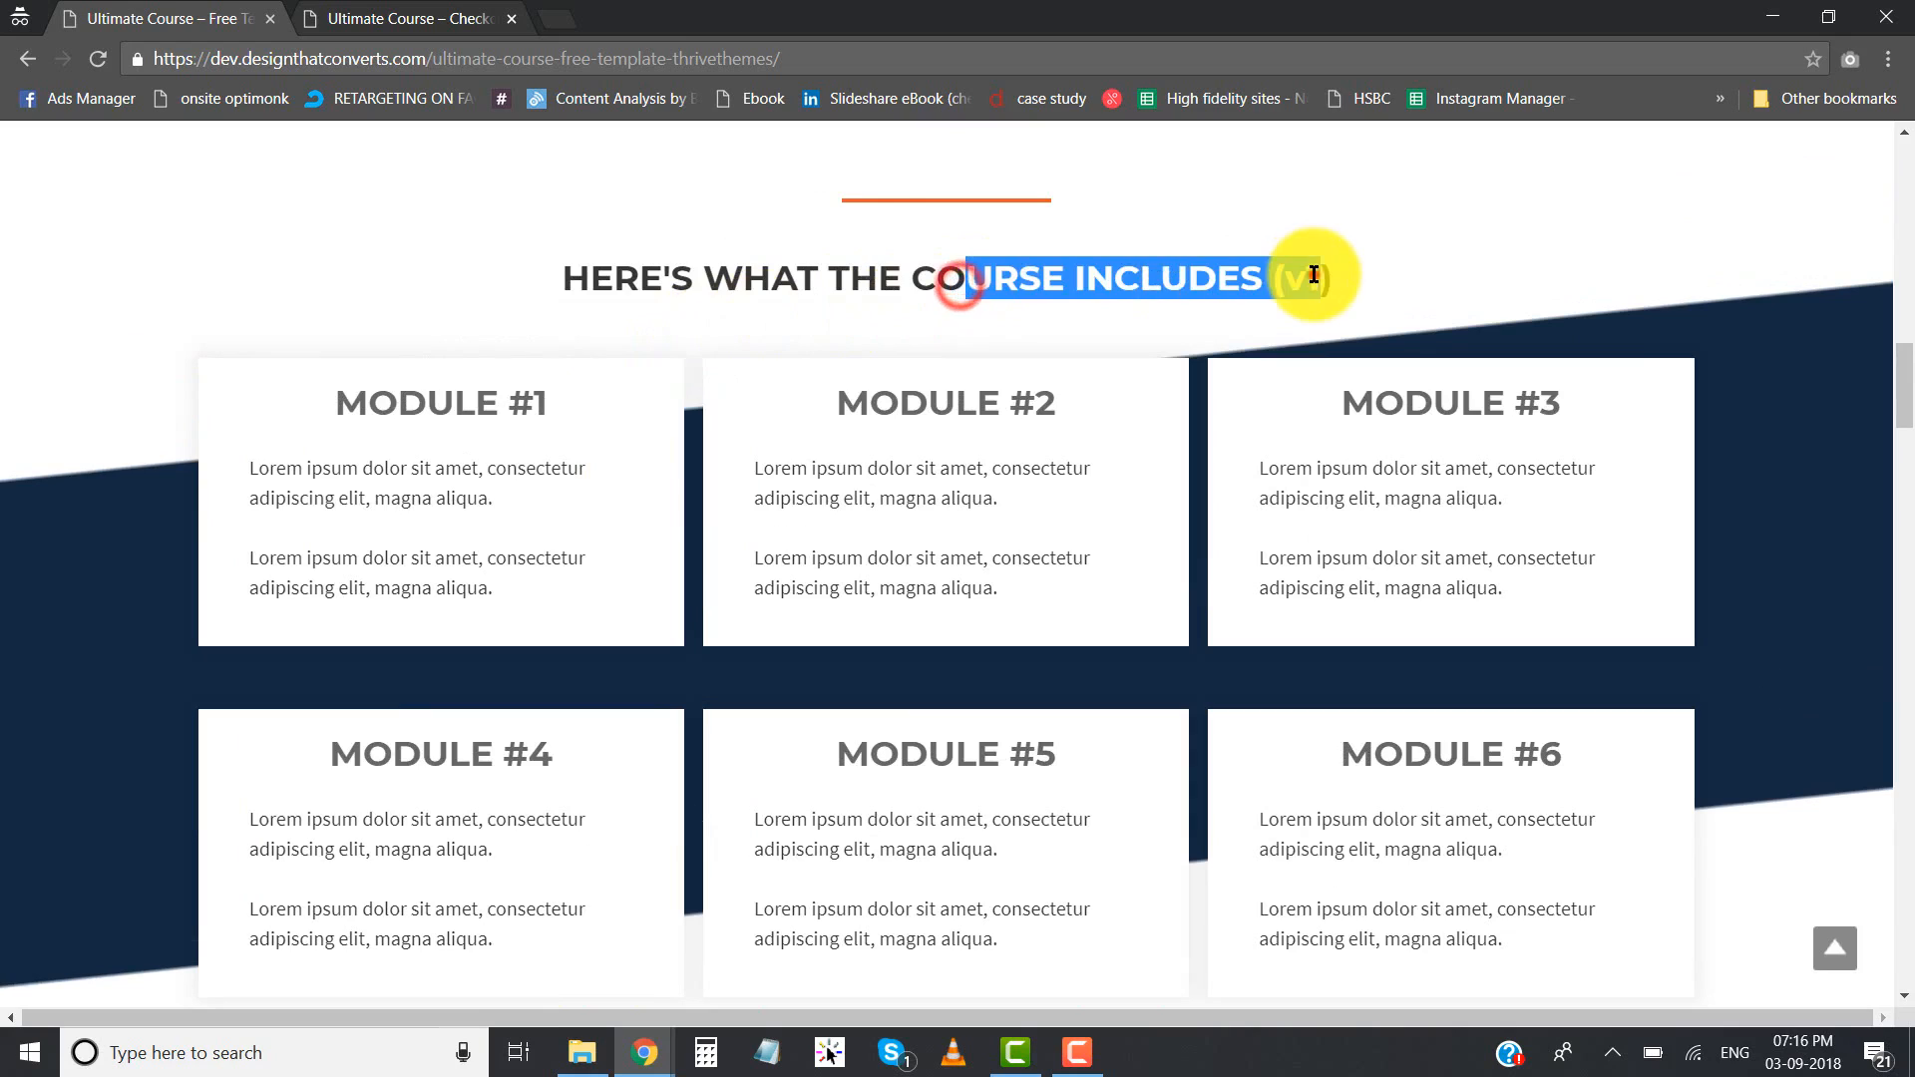
pyautogui.moveTo(684, 284); pyautogui.dragTo(1189, 284)
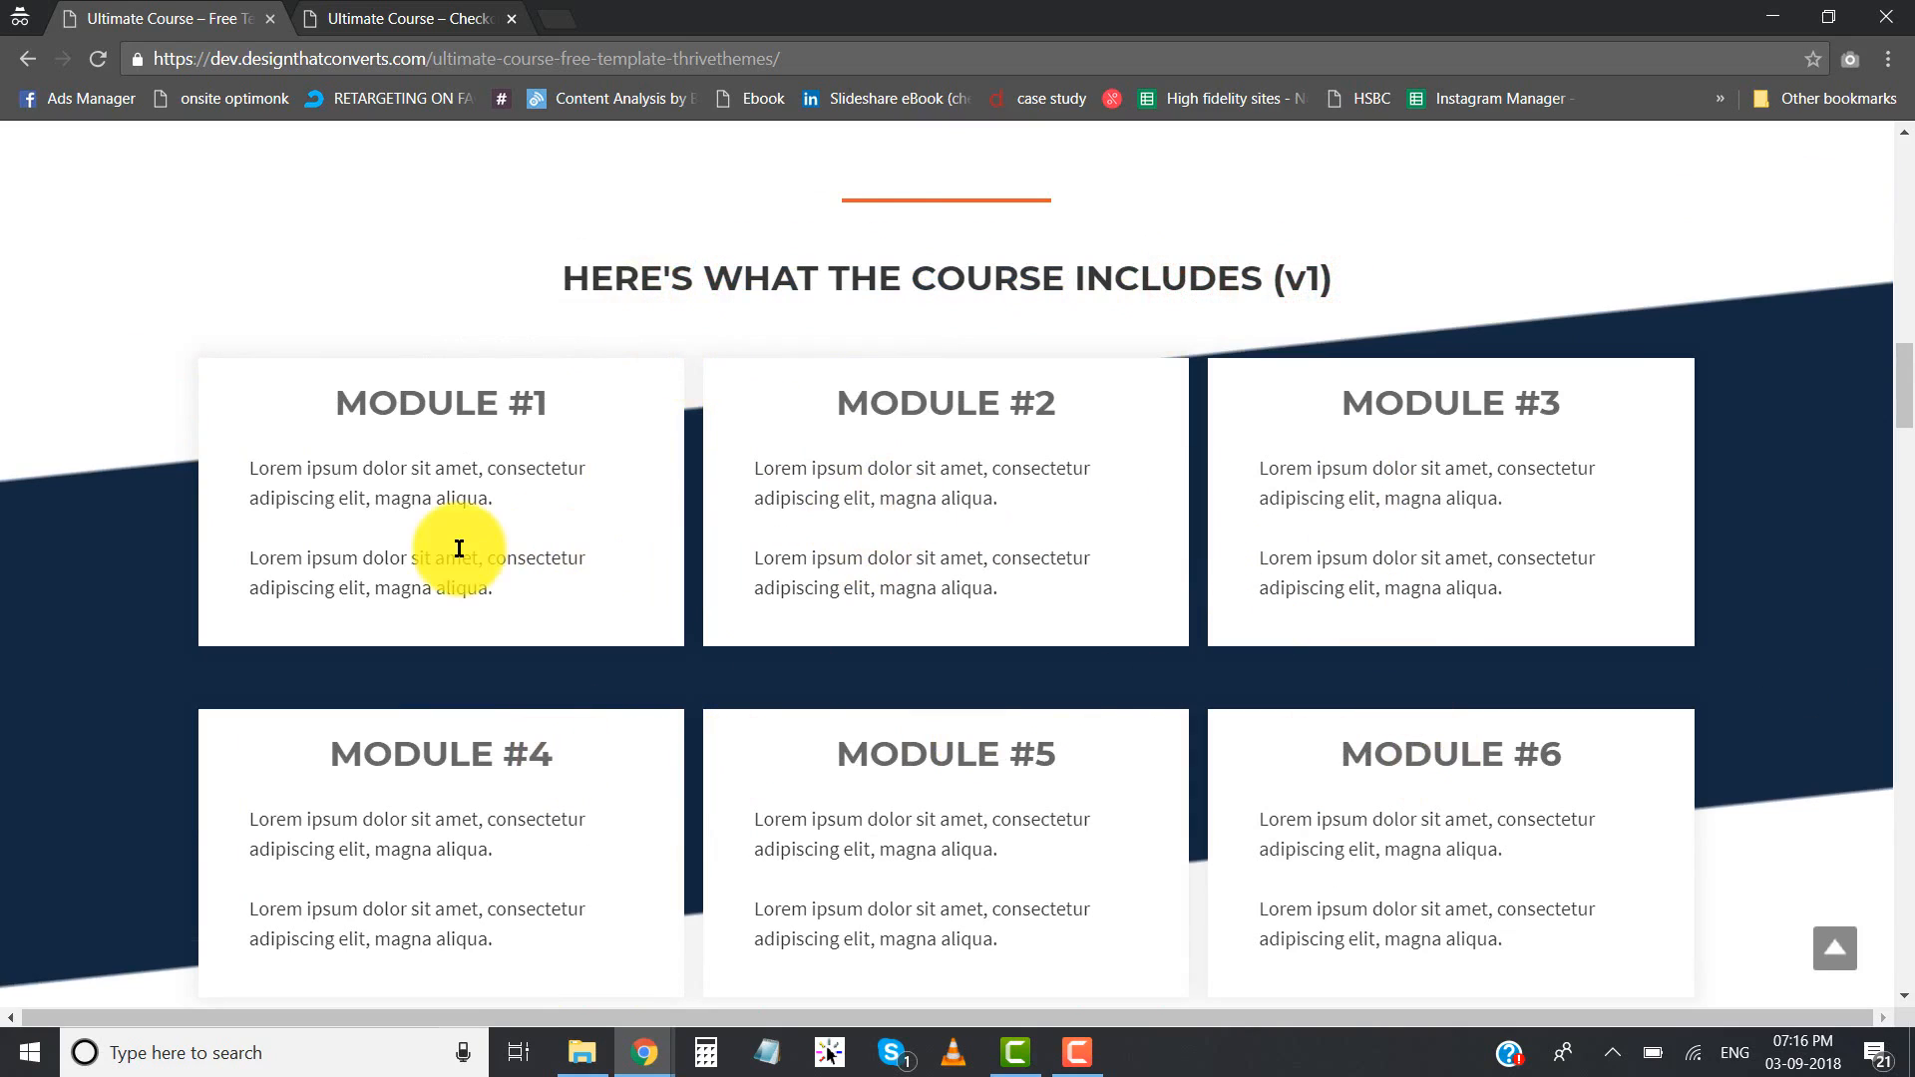
pyautogui.moveTo(347, 404); pyautogui.dragTo(586, 403)
pyautogui.click(587, 404)
pyautogui.moveTo(256, 465); pyautogui.dragTo(473, 587)
pyautogui.click(473, 588)
# - Expand and collapse the Module #1 and Module #3 toggles in the v2 course contents section, reading the Module #1 text
pyautogui.scroll(-7, 429, 482)
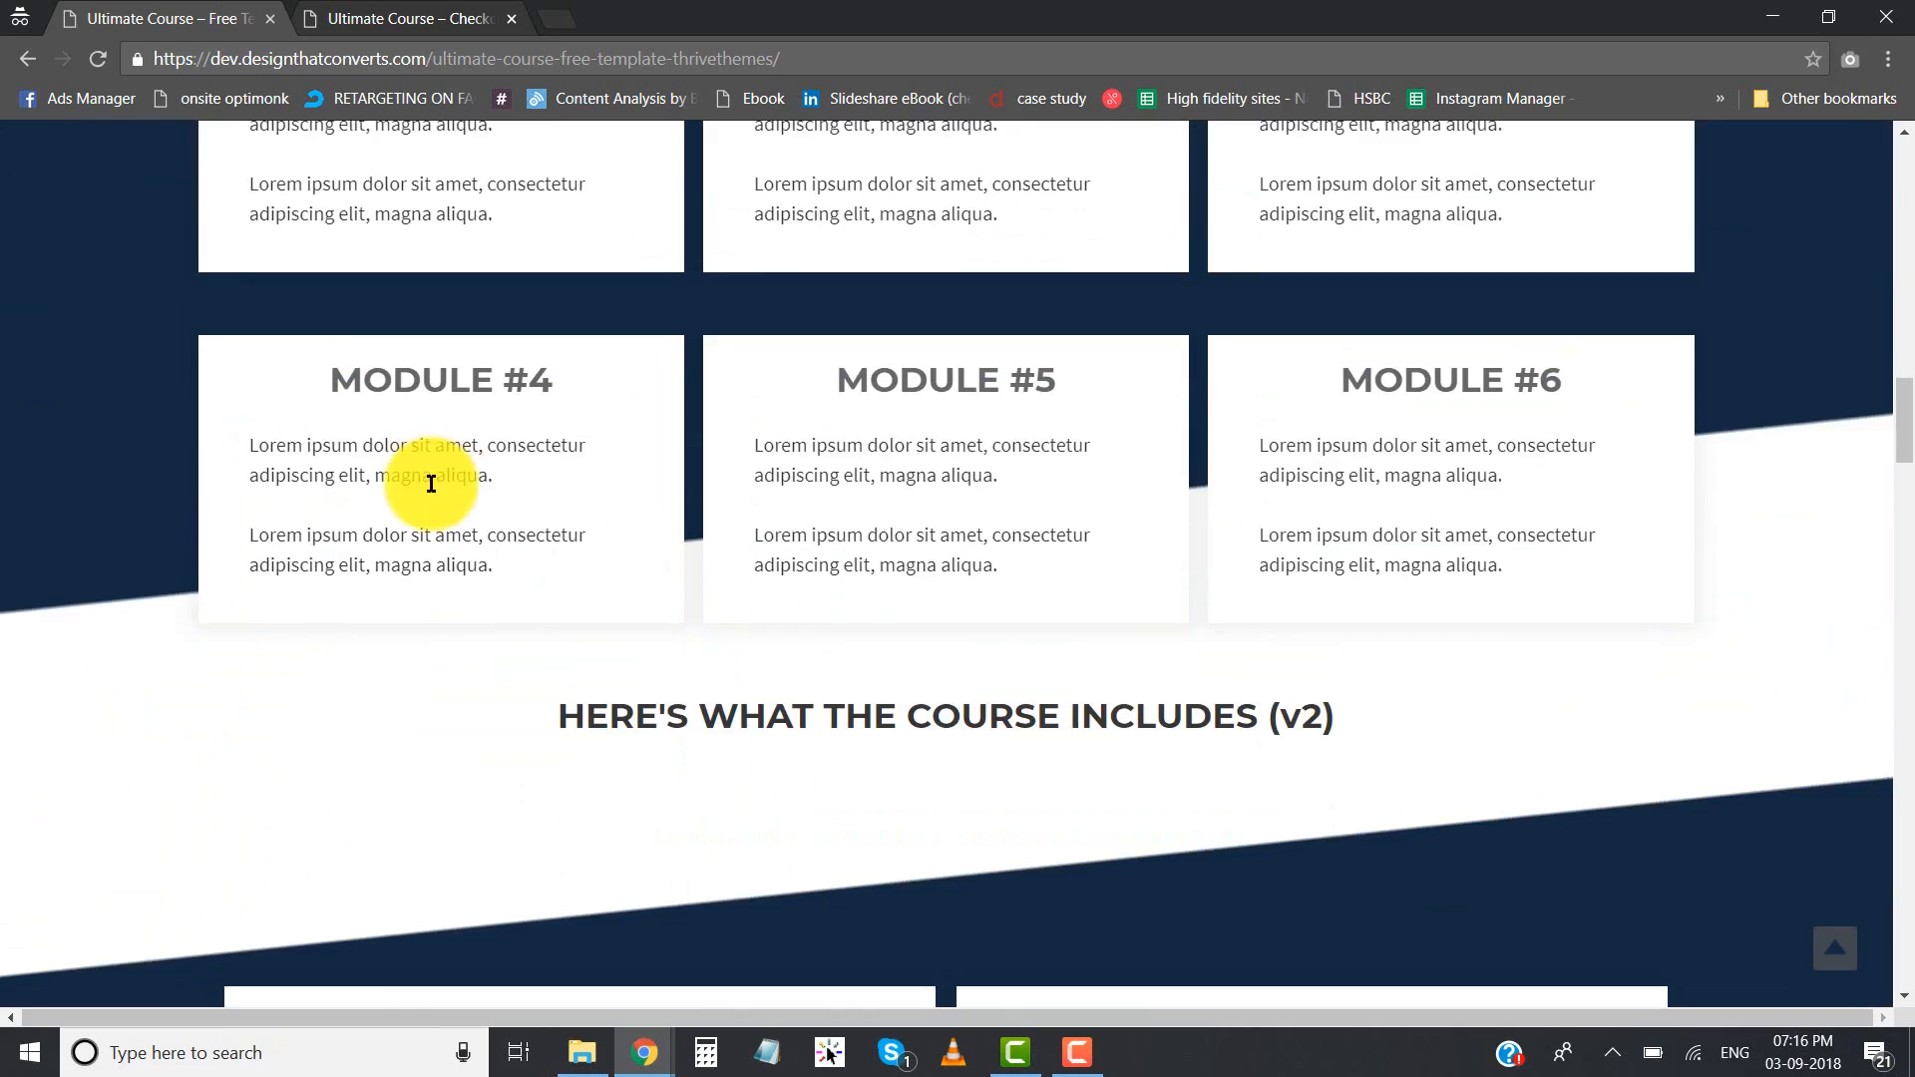
pyautogui.scroll(-1, 925, 339)
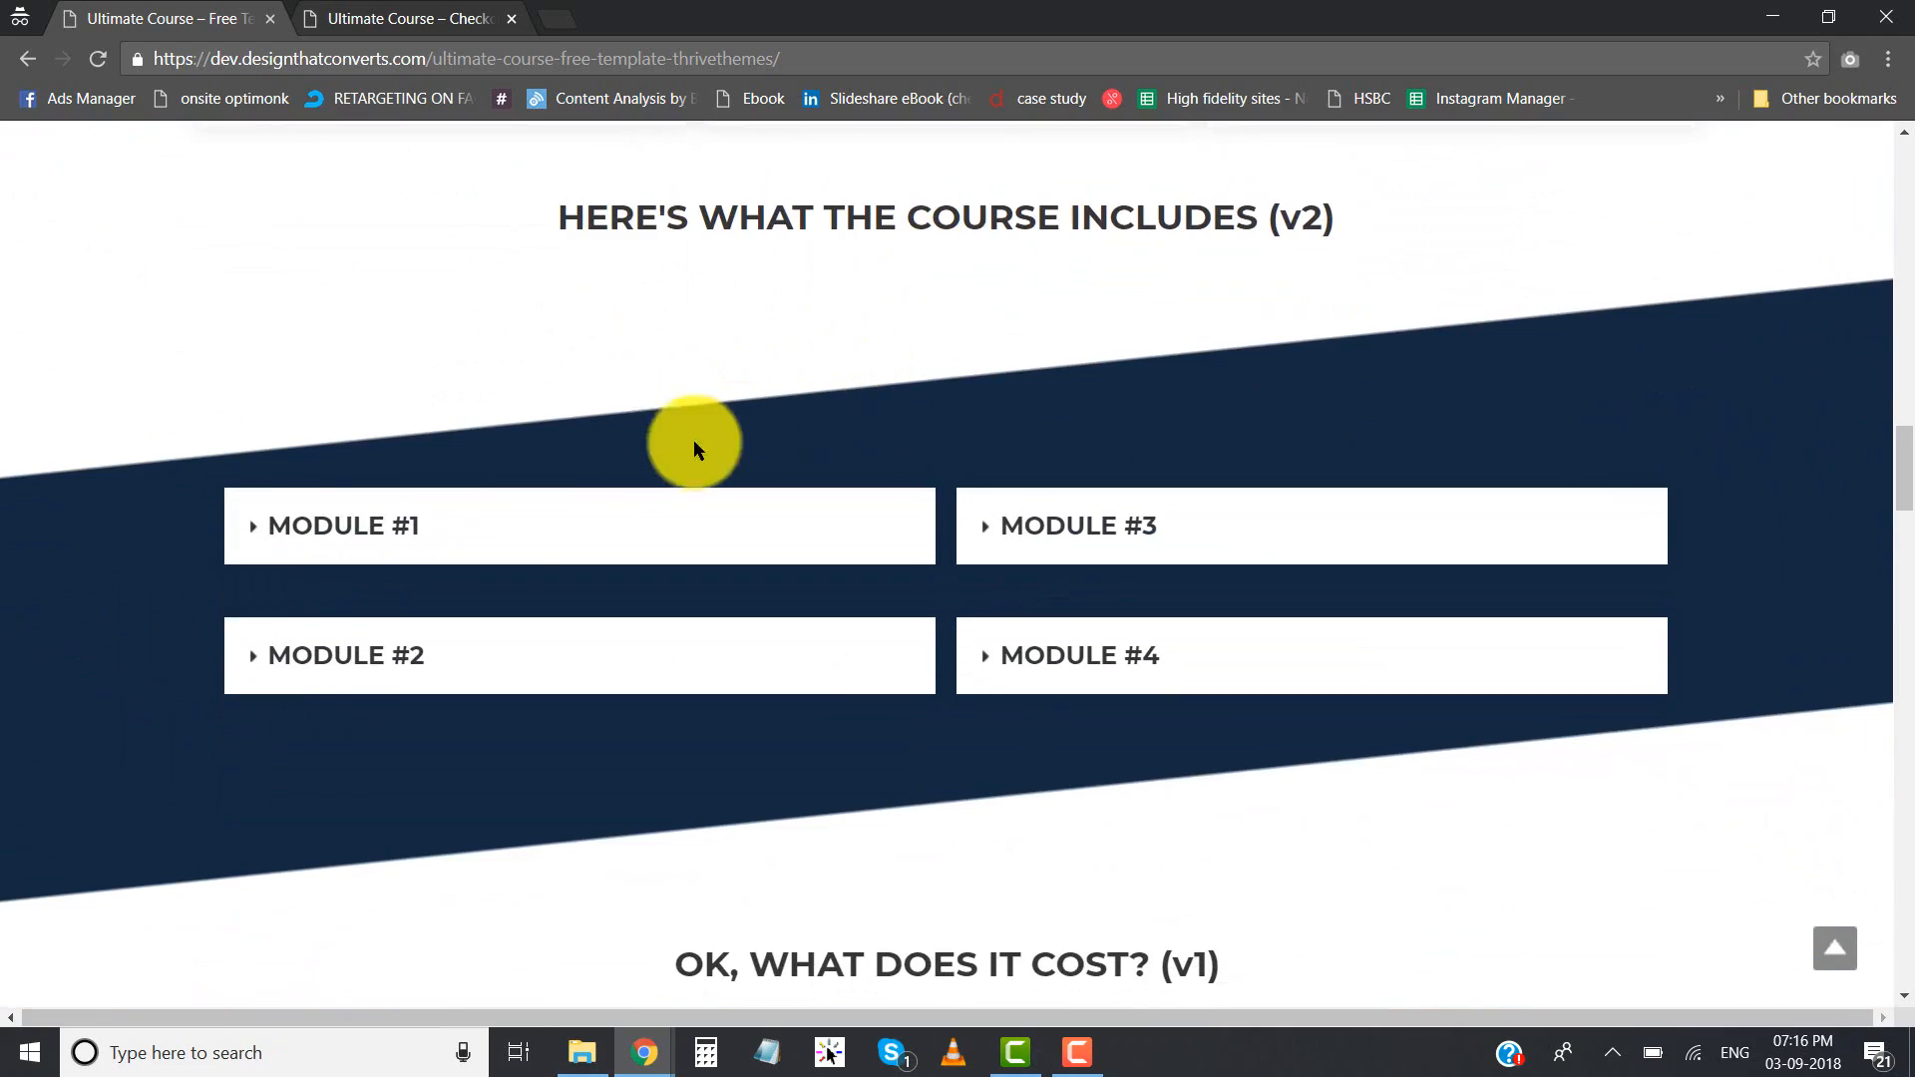
pyautogui.click(564, 535)
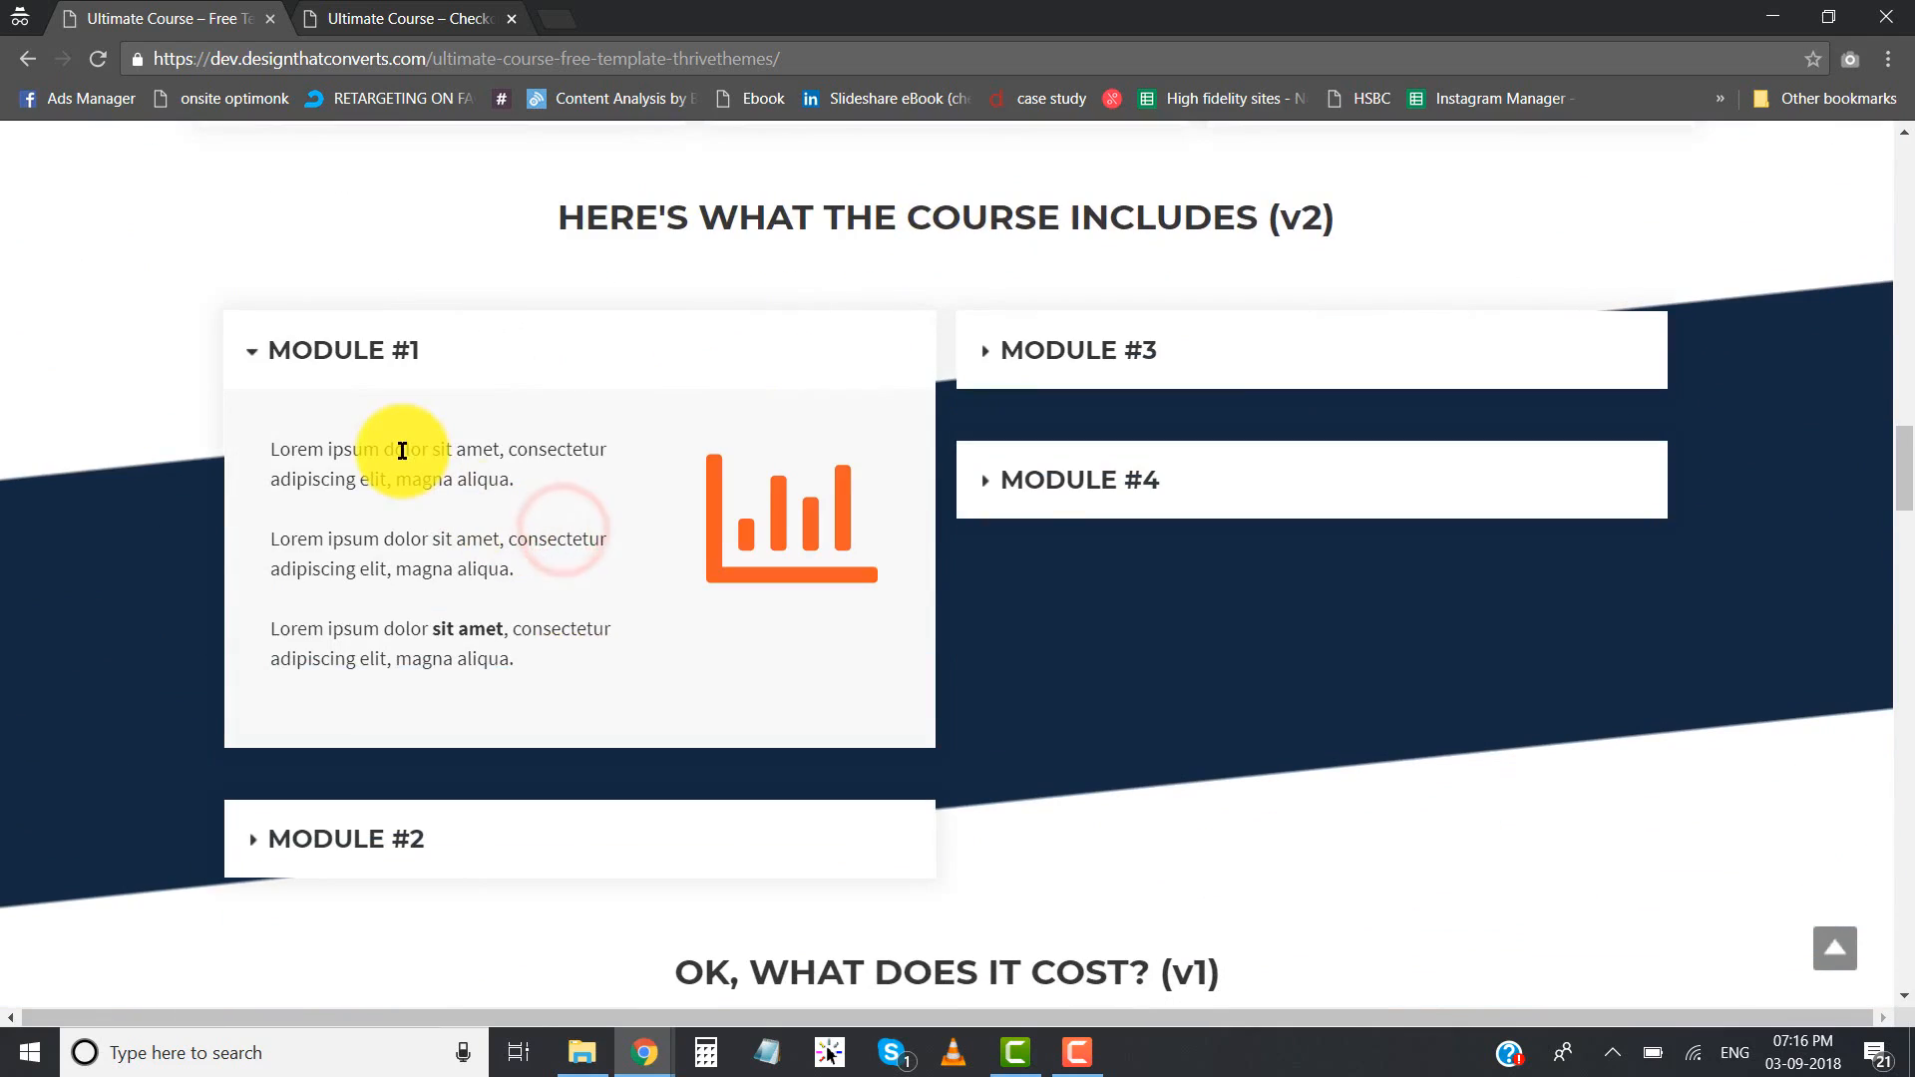
pyautogui.moveTo(398, 445)
pyautogui.mouseDown()
pyautogui.moveTo(479, 641)
pyautogui.moveTo(430, 454)
pyautogui.mouseUp()
pyautogui.click(477, 645)
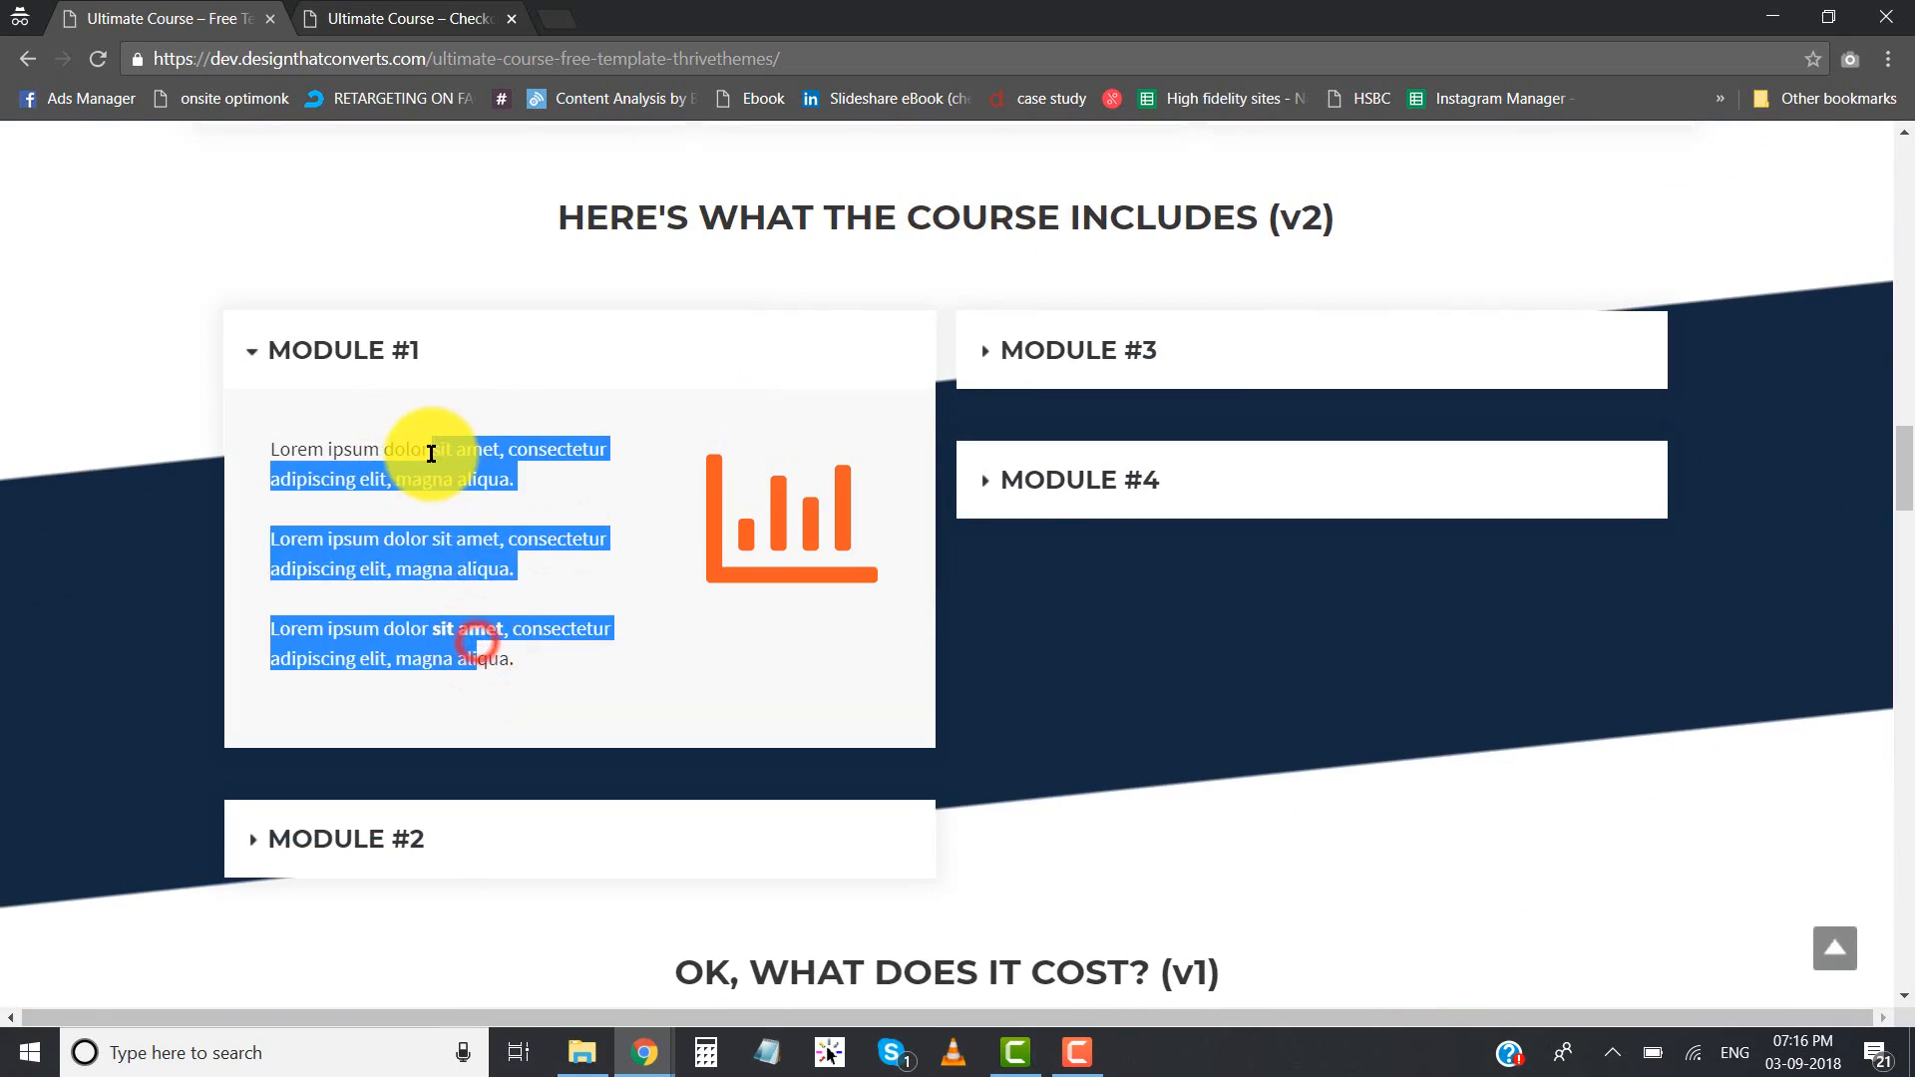
pyautogui.click(430, 453)
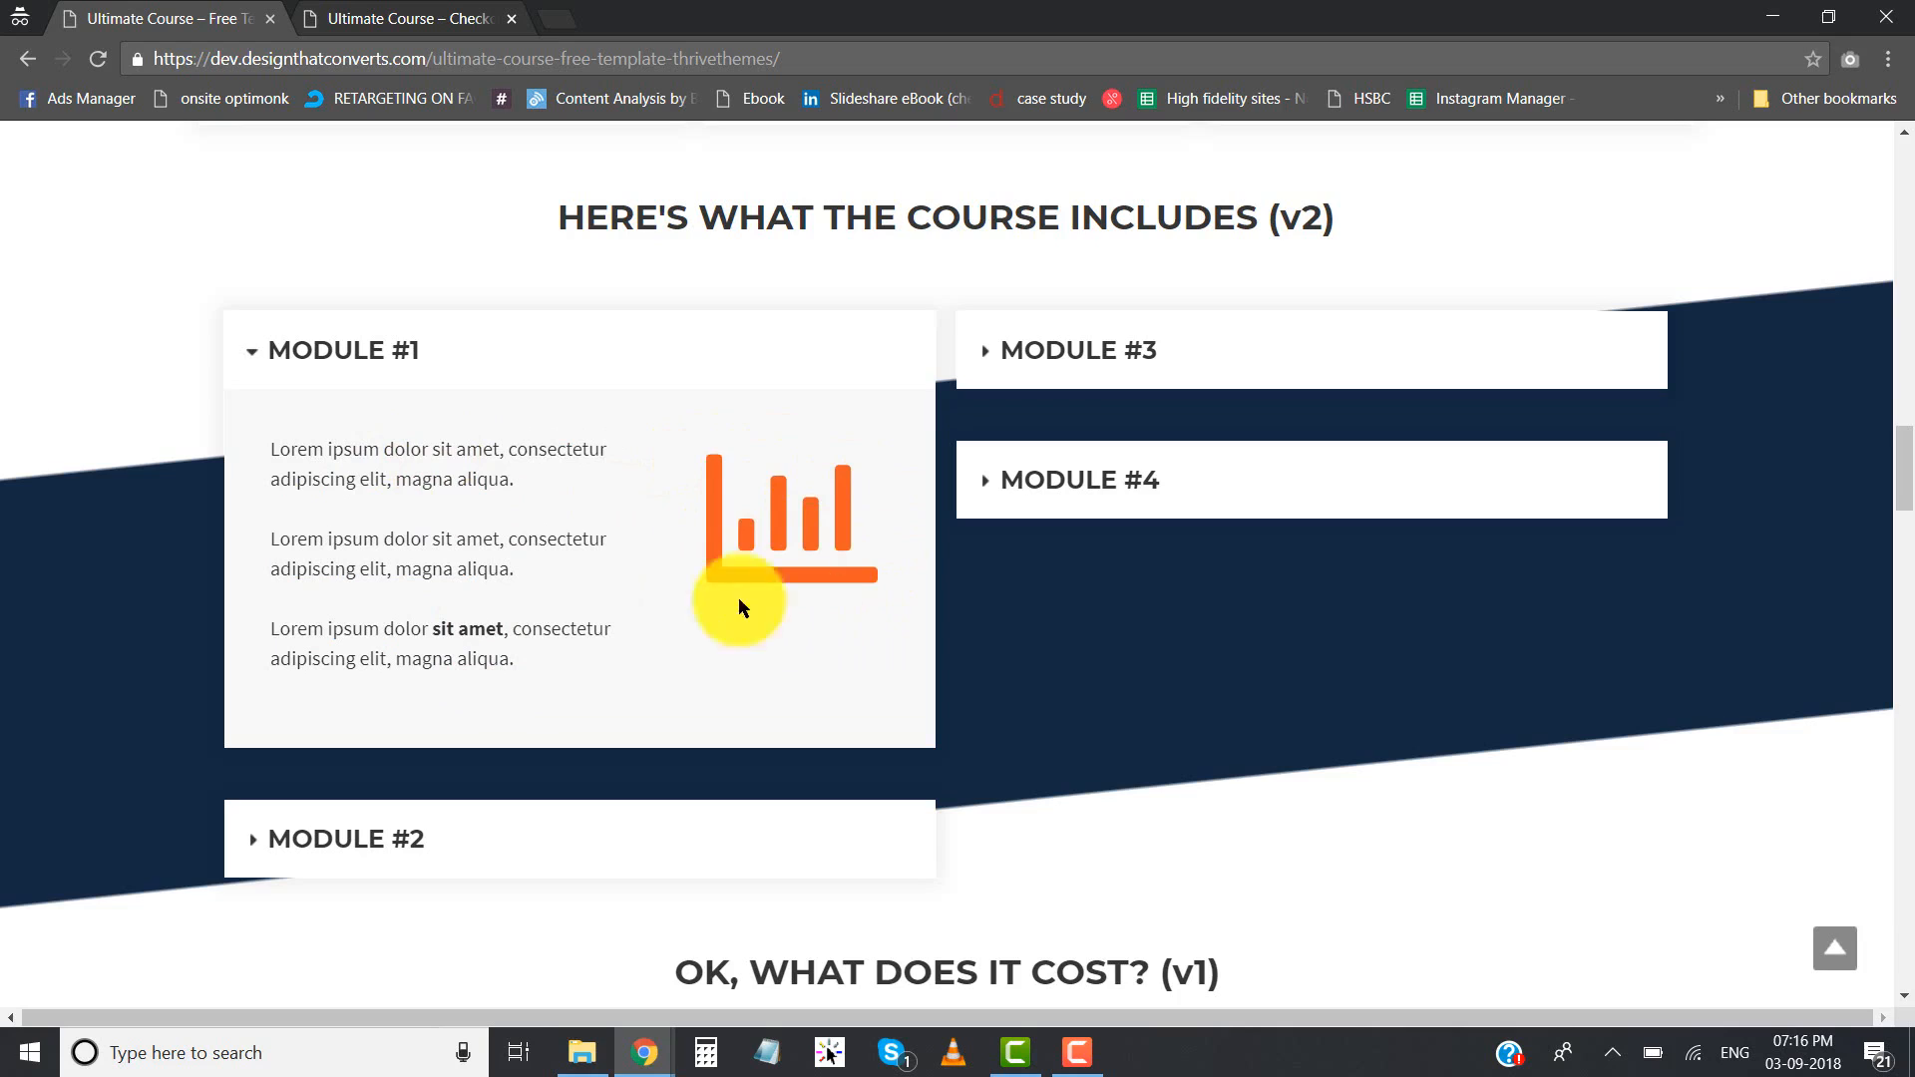
pyautogui.click(640, 335)
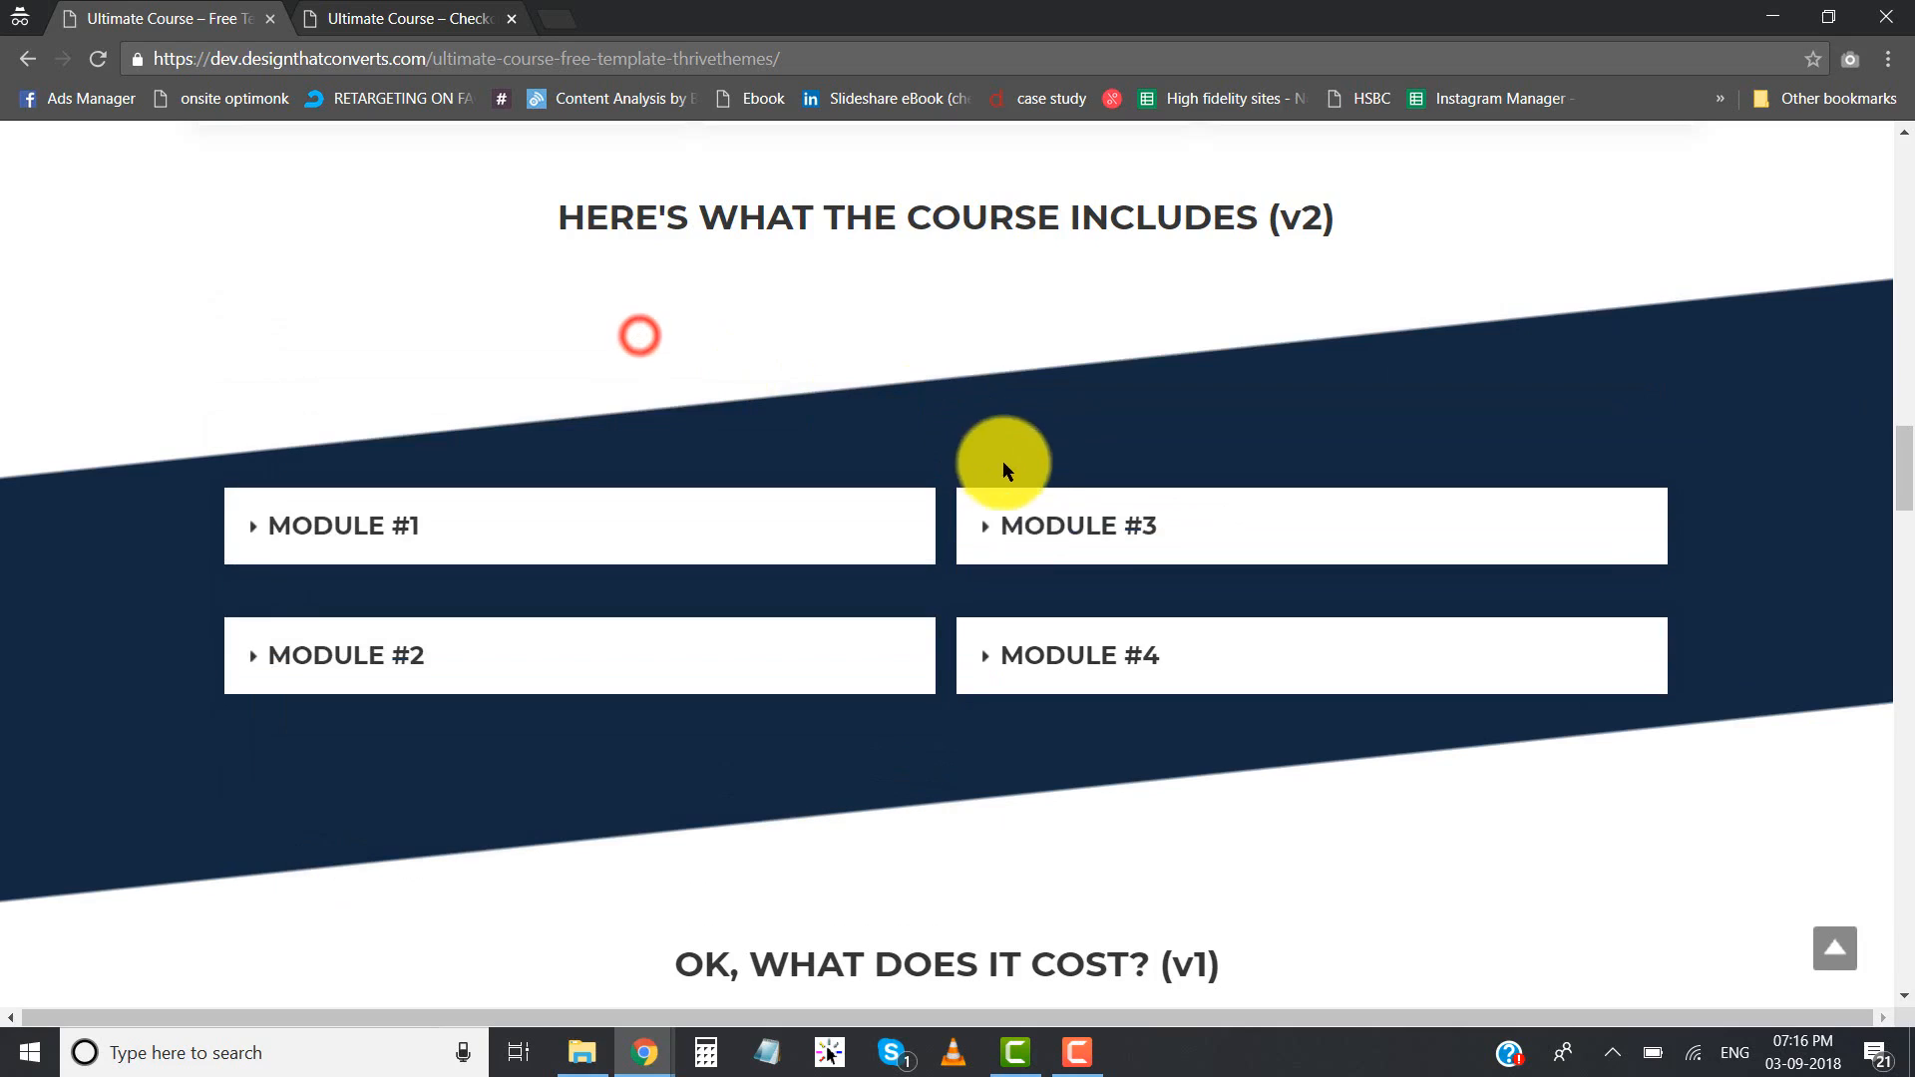
pyautogui.click(1044, 510)
pyautogui.click(1065, 387)
# - Compare the v1 card layout of the course modules with the v2 toggle layout
pyautogui.scroll(5, 848, 585)
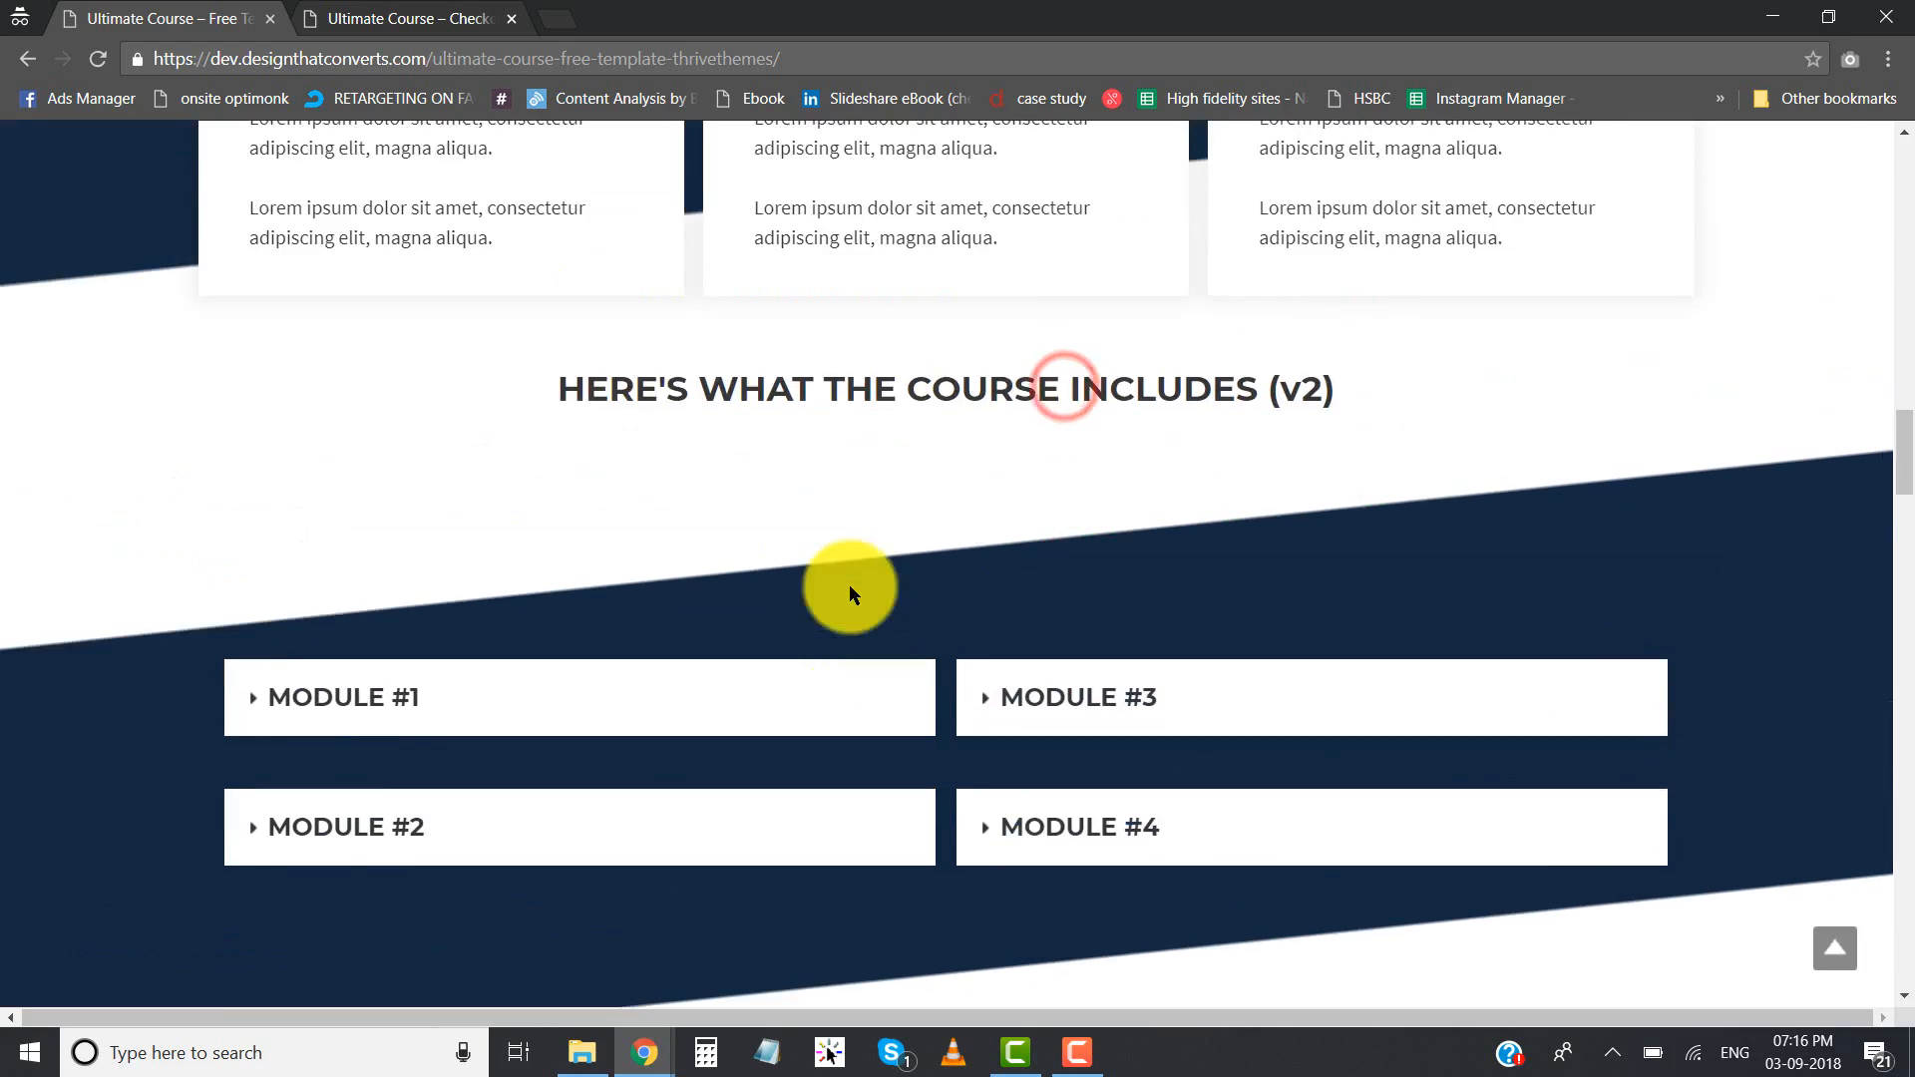
pyautogui.scroll(3, 850, 592)
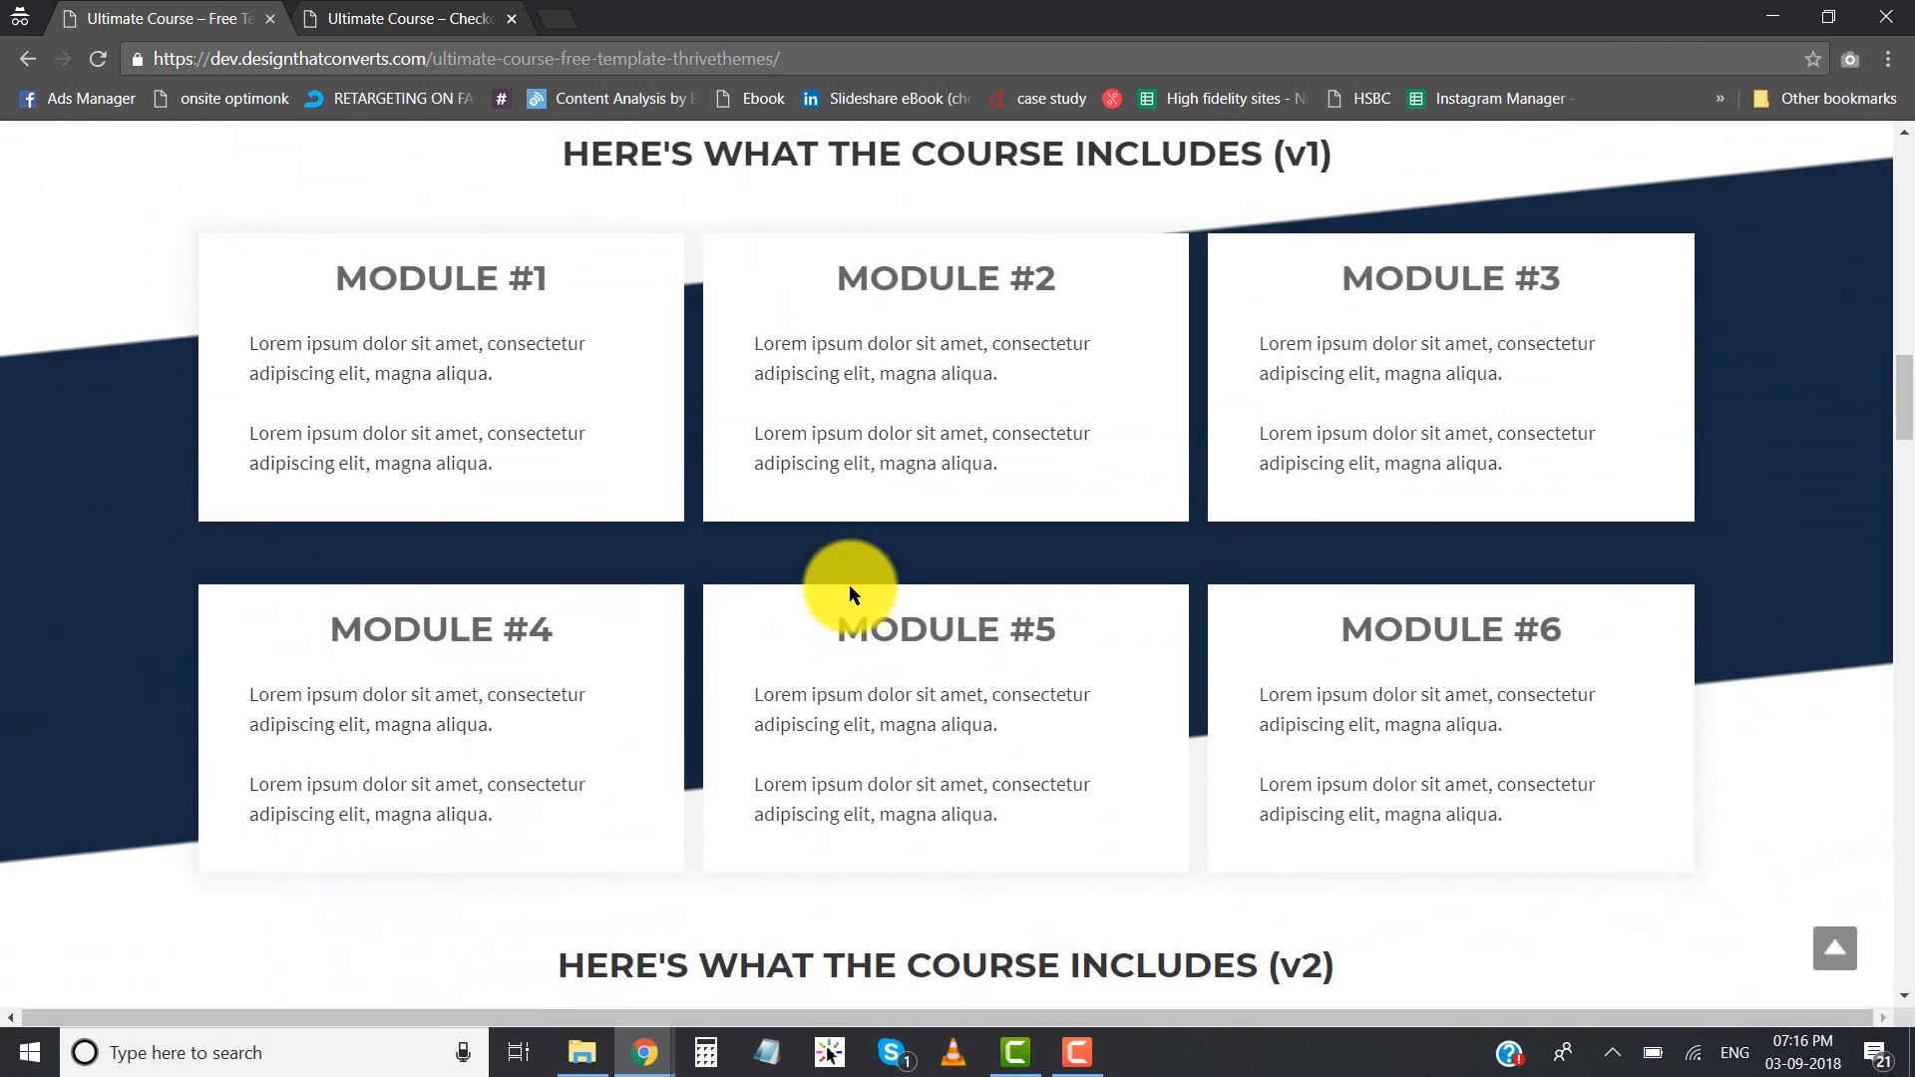
pyautogui.scroll(3, 848, 584)
pyautogui.scroll(-4, 848, 583)
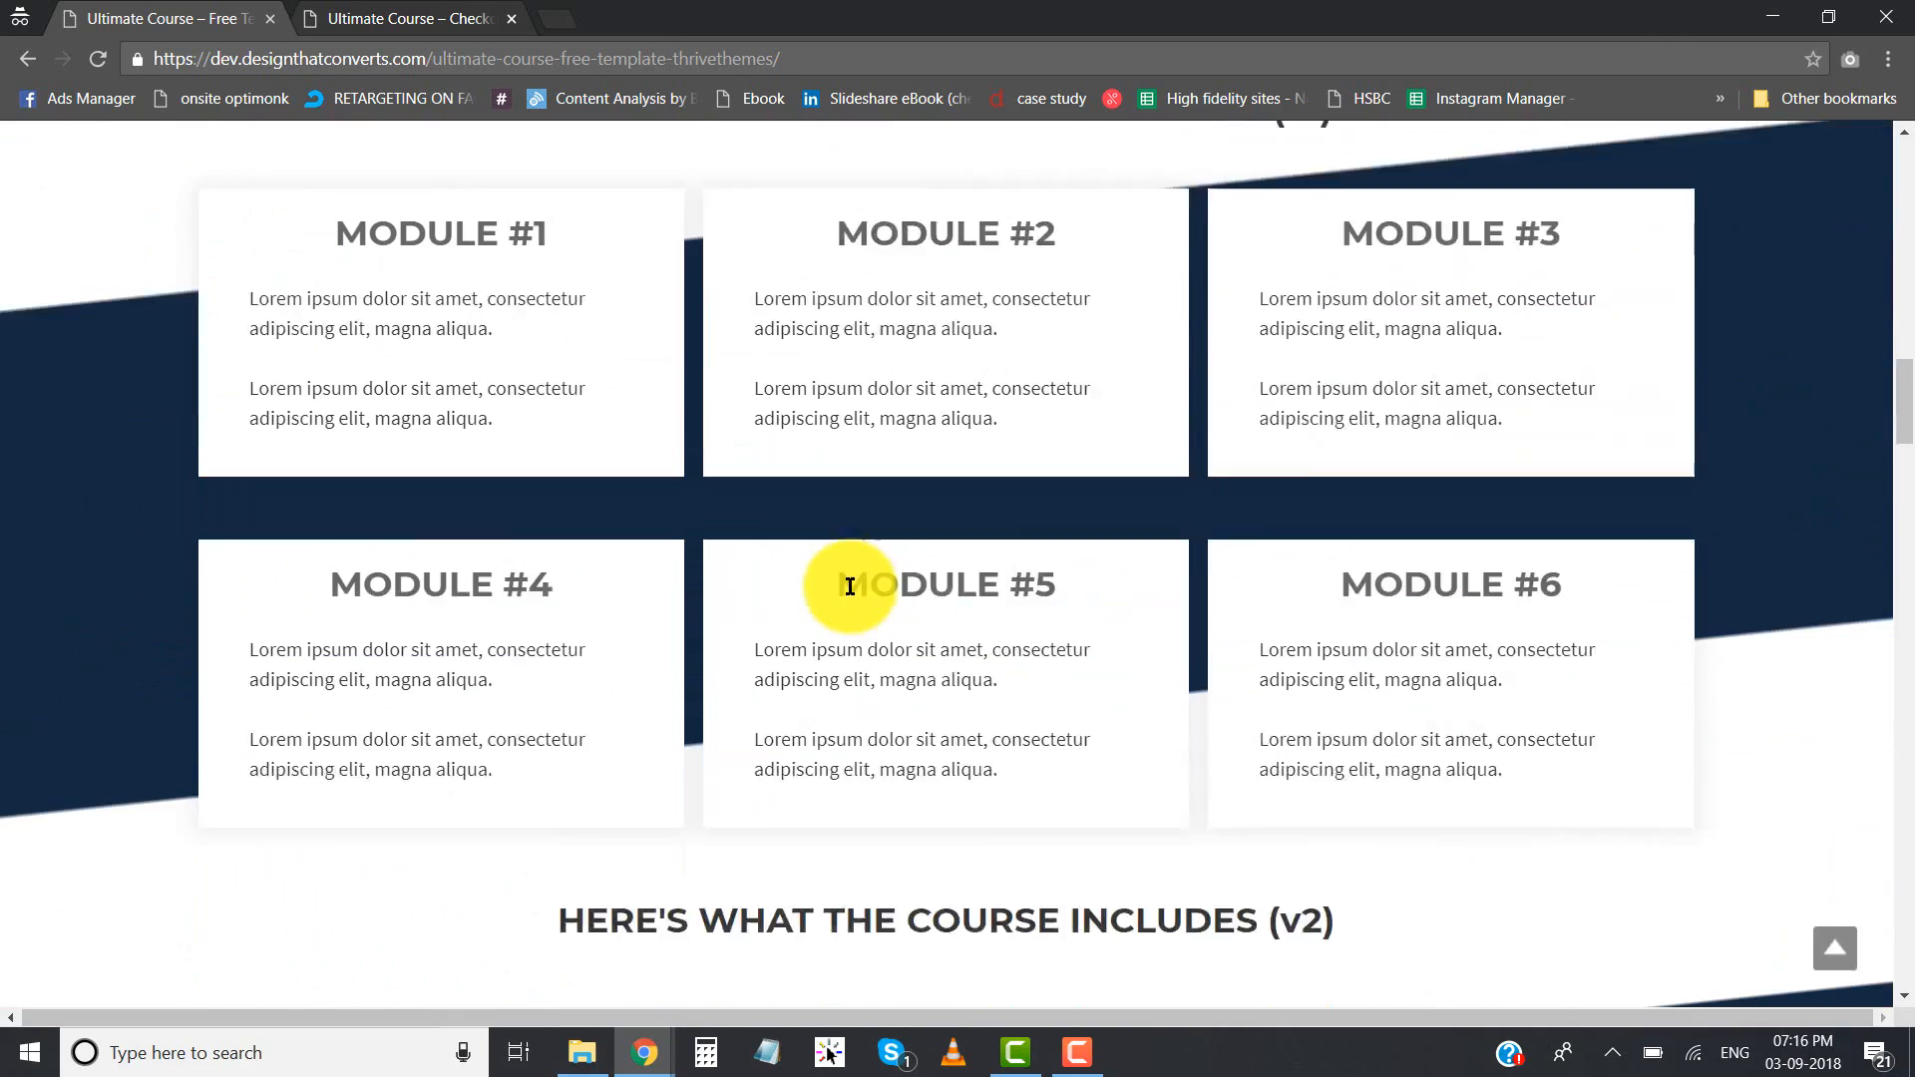
pyautogui.scroll(-4, 850, 587)
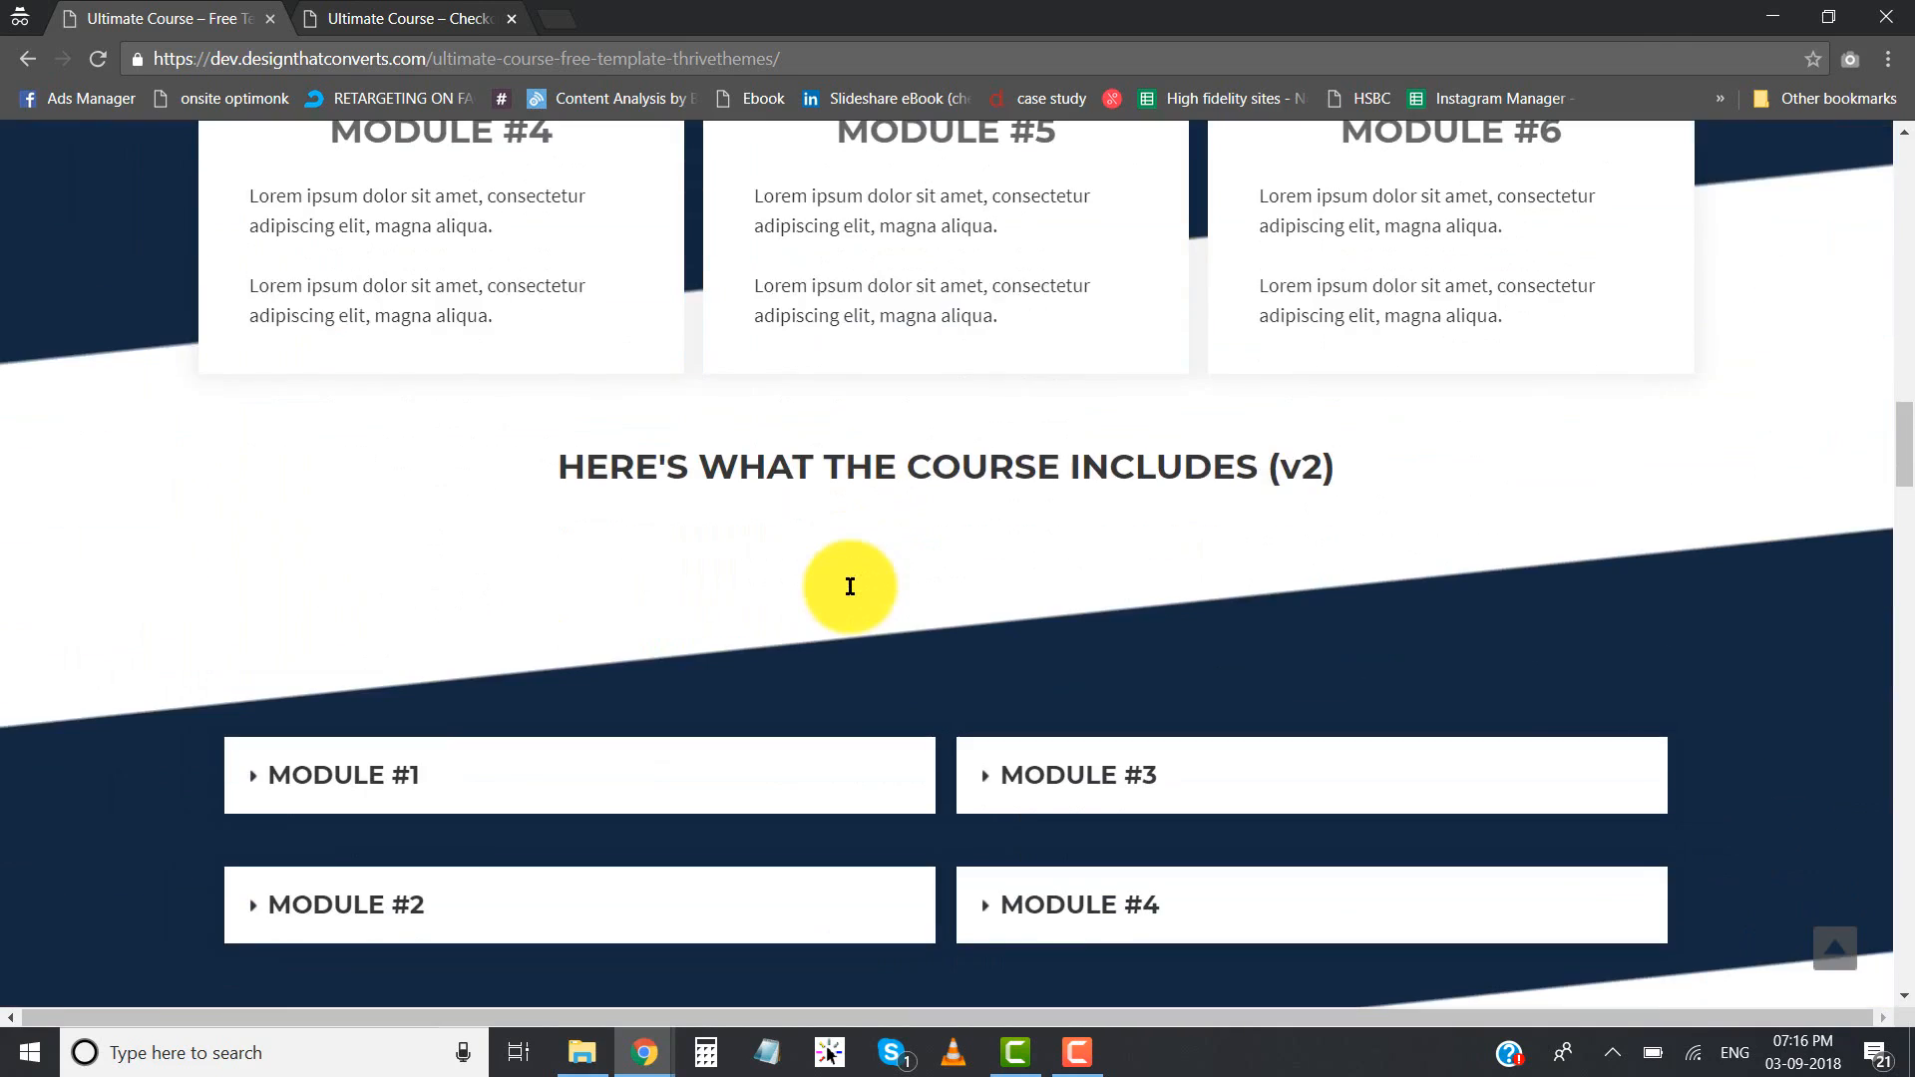
# - Examine the "OK, what does it cost? (v1)" section, including its pricing text, 30-day guarantee line and price box
pyautogui.scroll(-6, 850, 587)
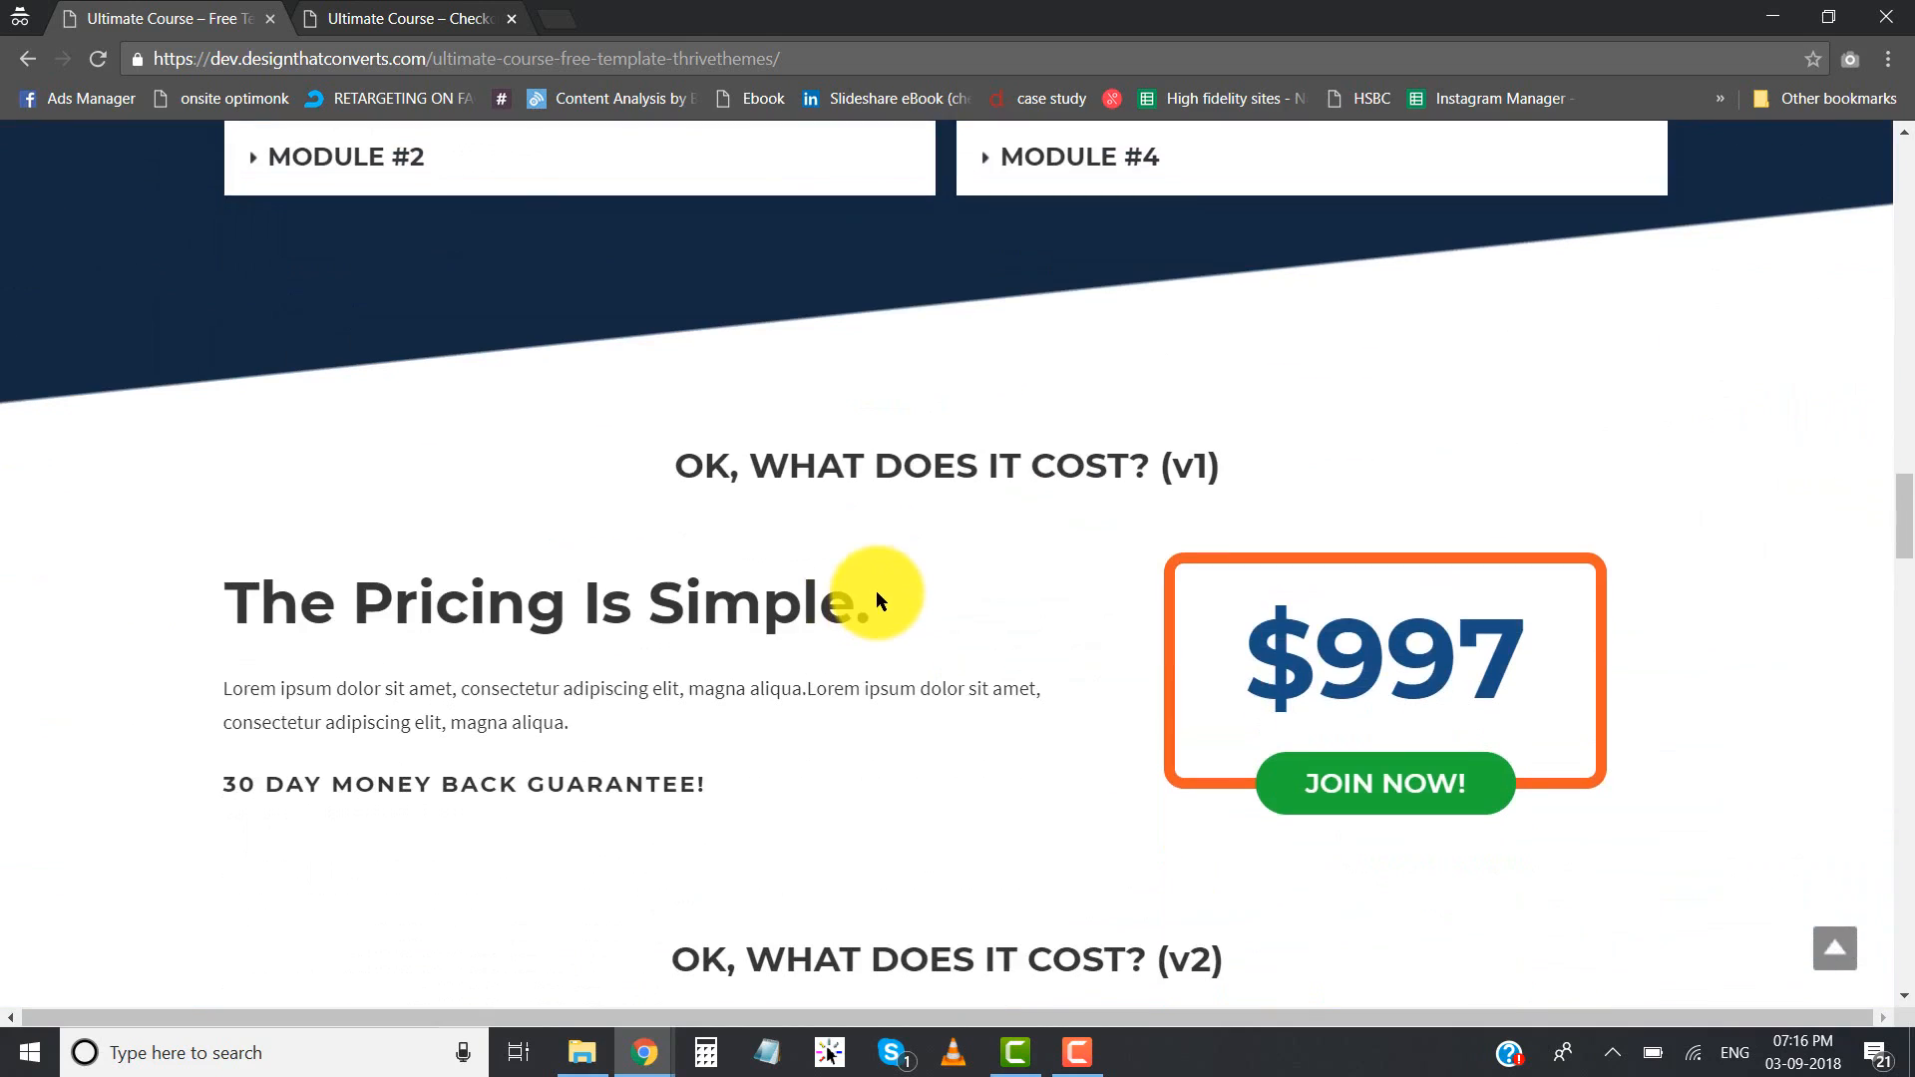
pyautogui.scroll(-1, 788, 504)
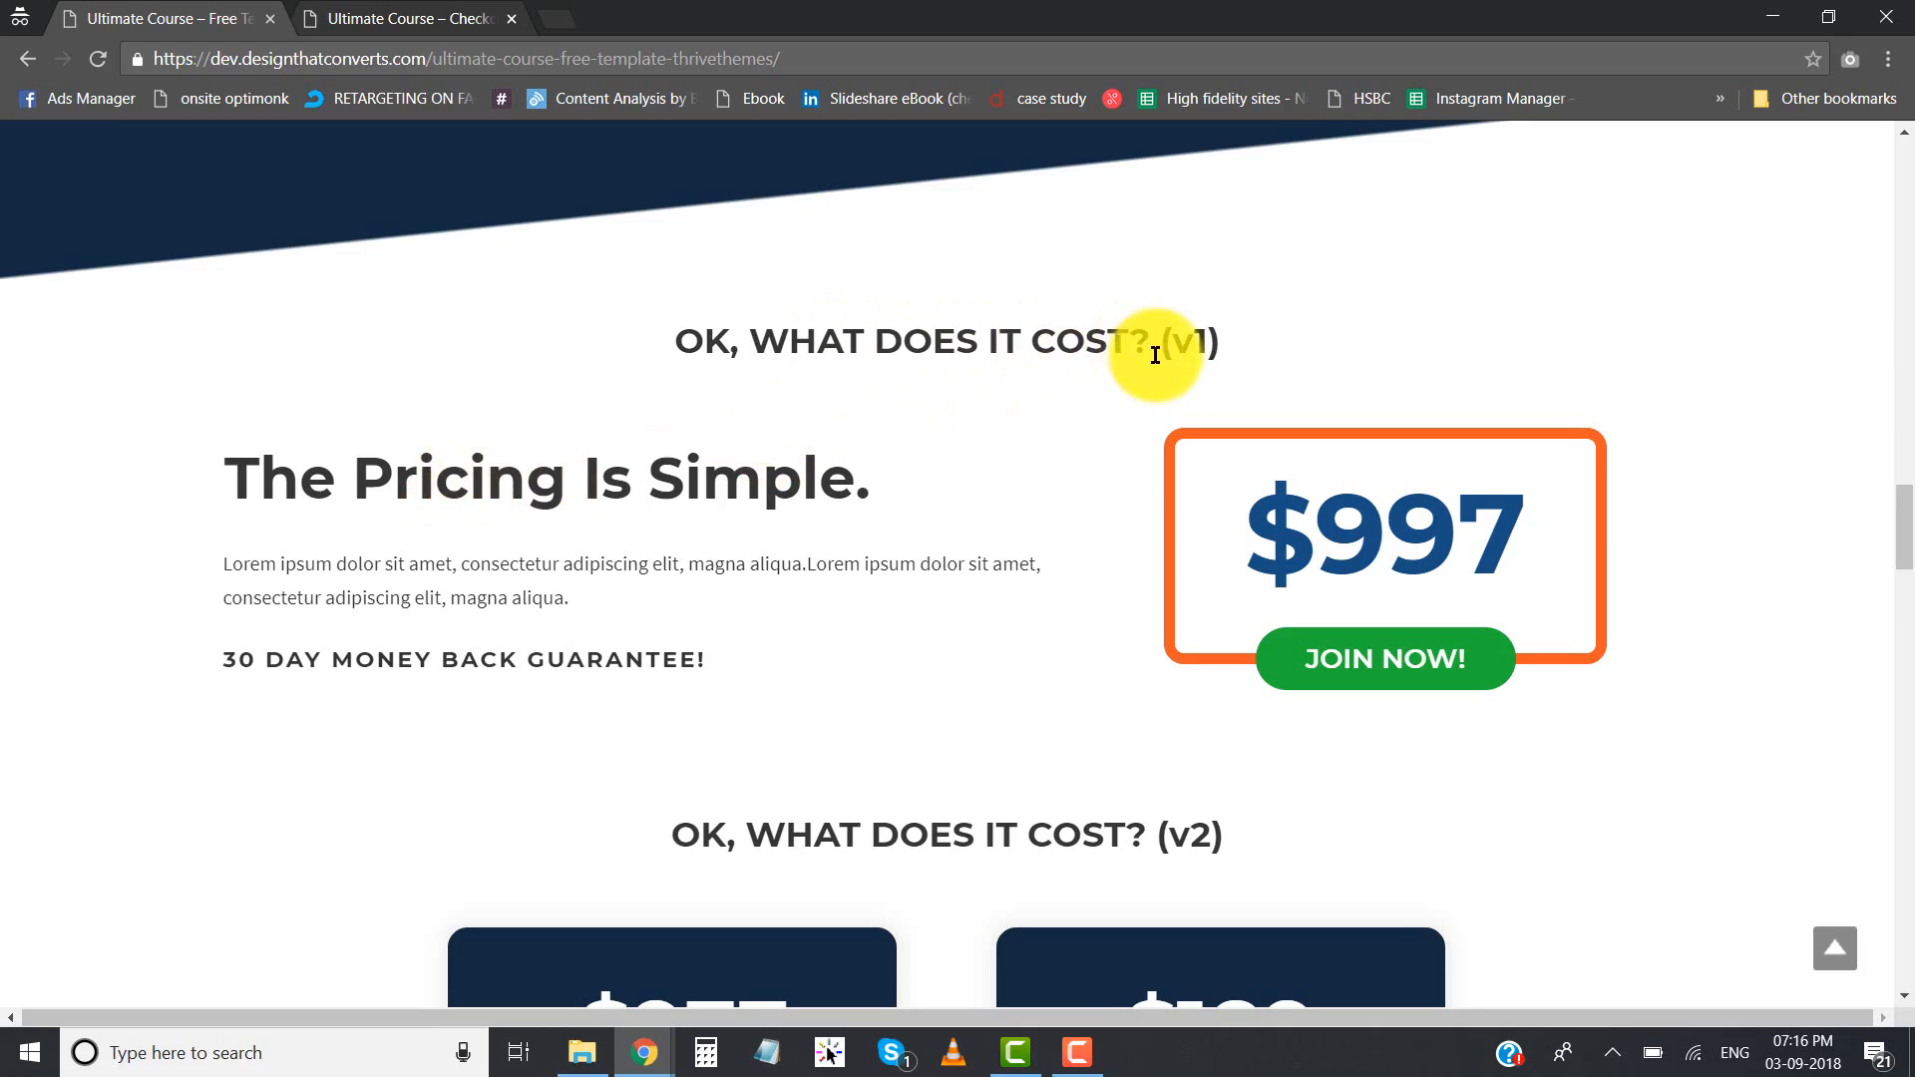
pyautogui.scroll(-2, 1218, 359)
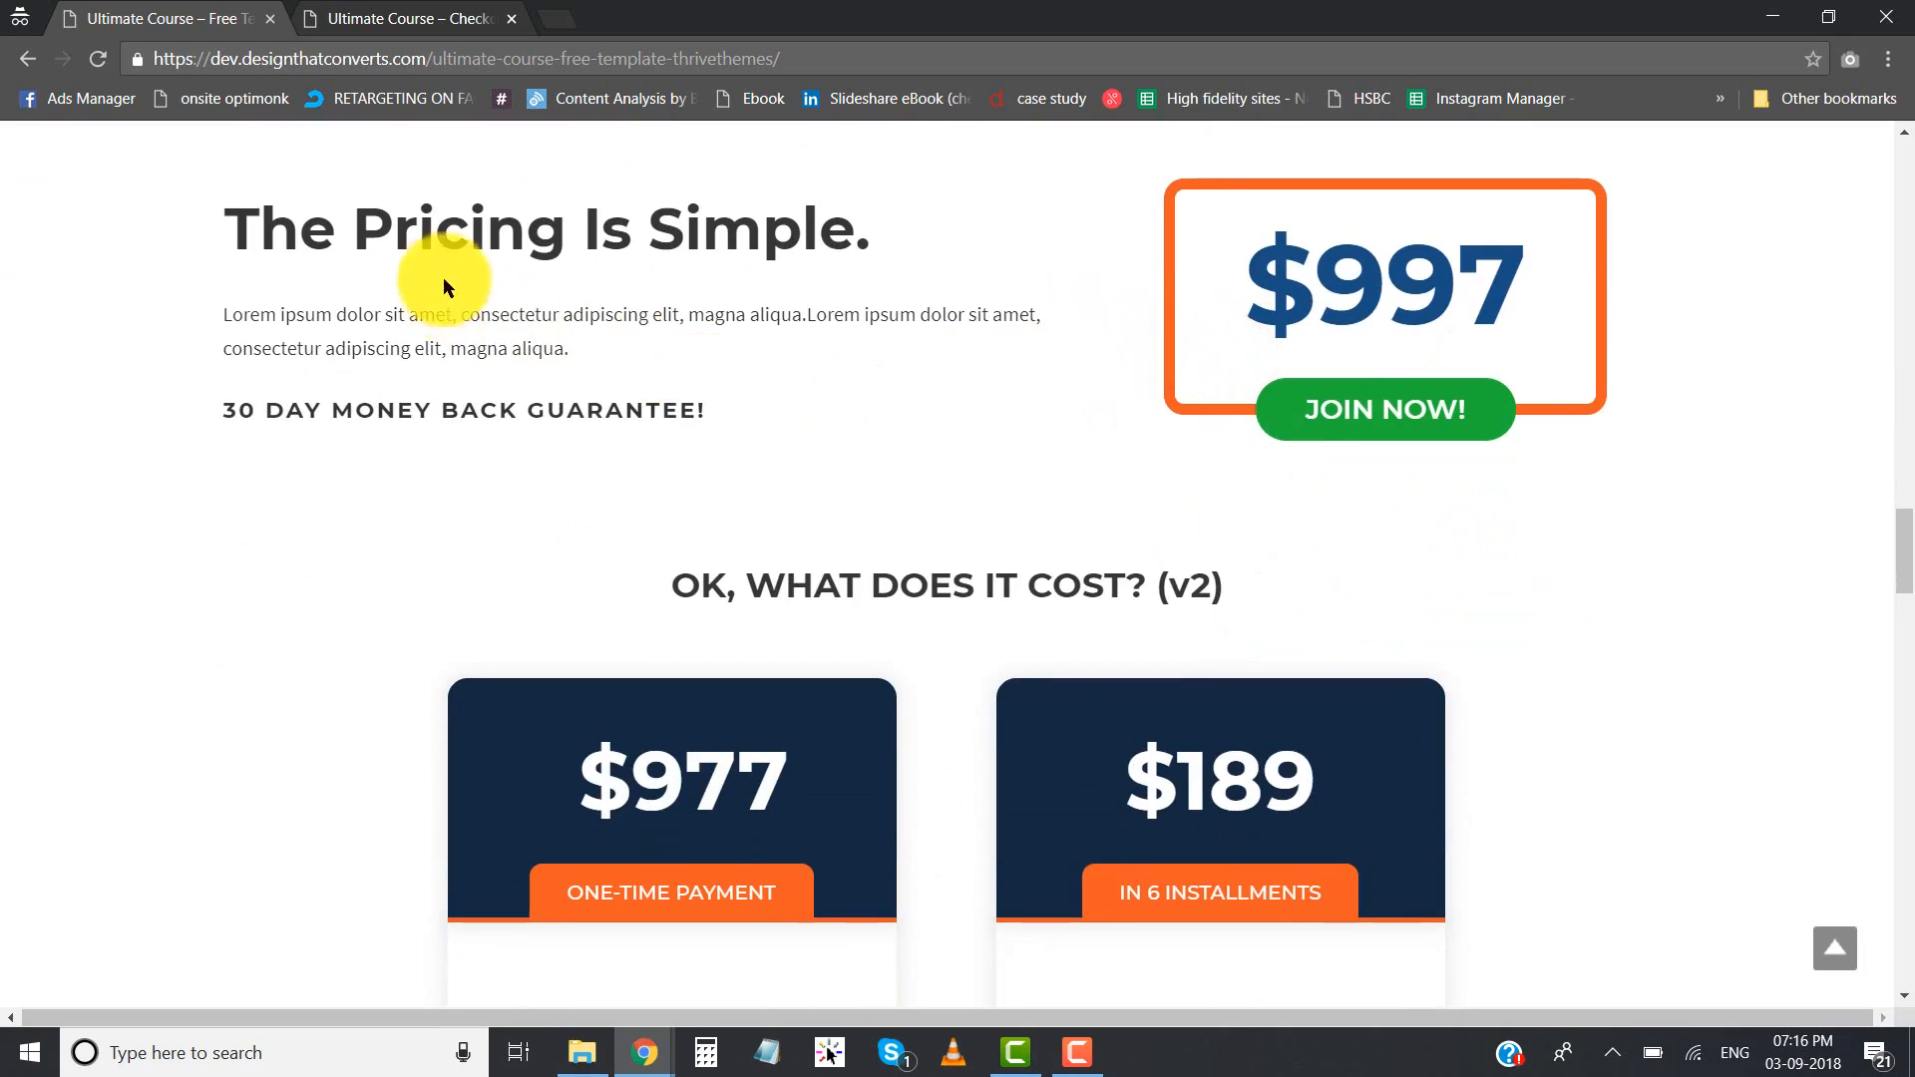
pyautogui.scroll(2, 451, 429)
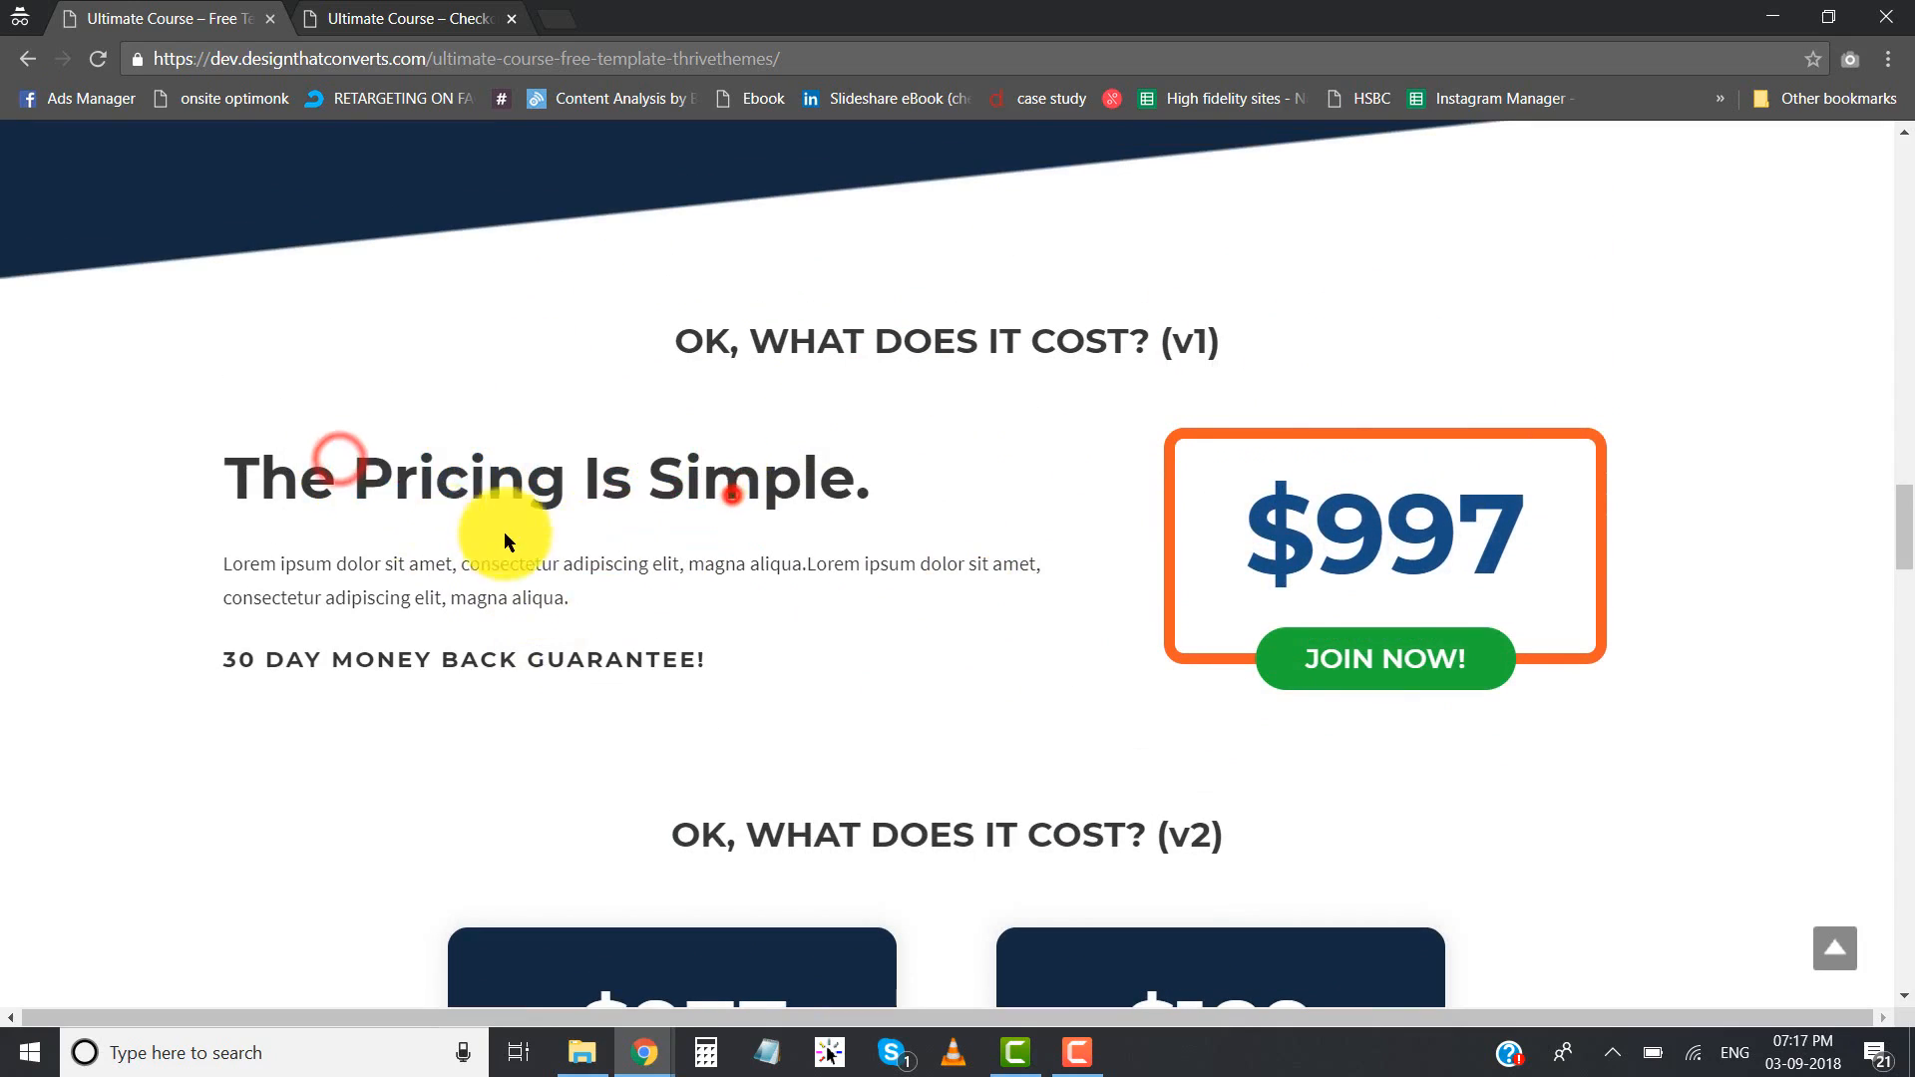
pyautogui.moveTo(543, 611); pyautogui.dragTo(556, 629)
pyautogui.click(556, 630)
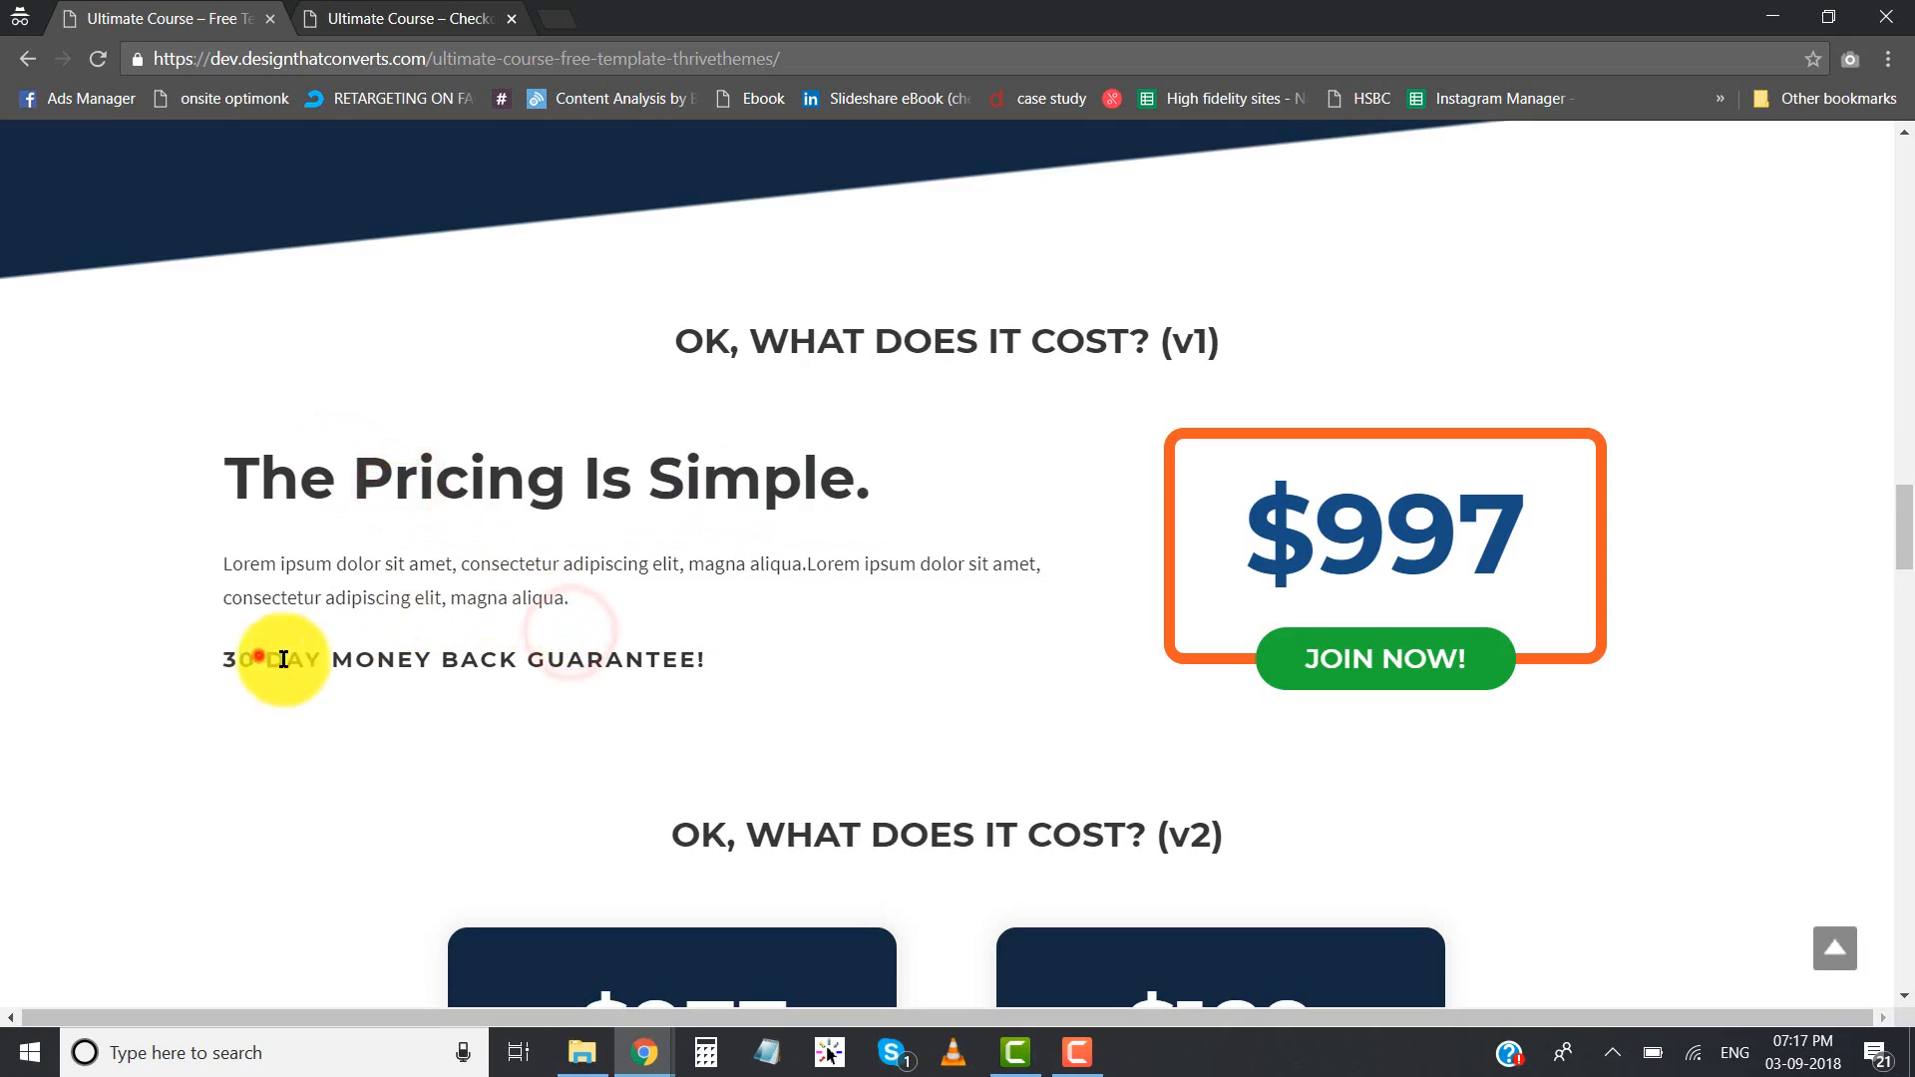
pyautogui.moveTo(258, 659); pyautogui.dragTo(540, 659)
pyautogui.click(541, 660)
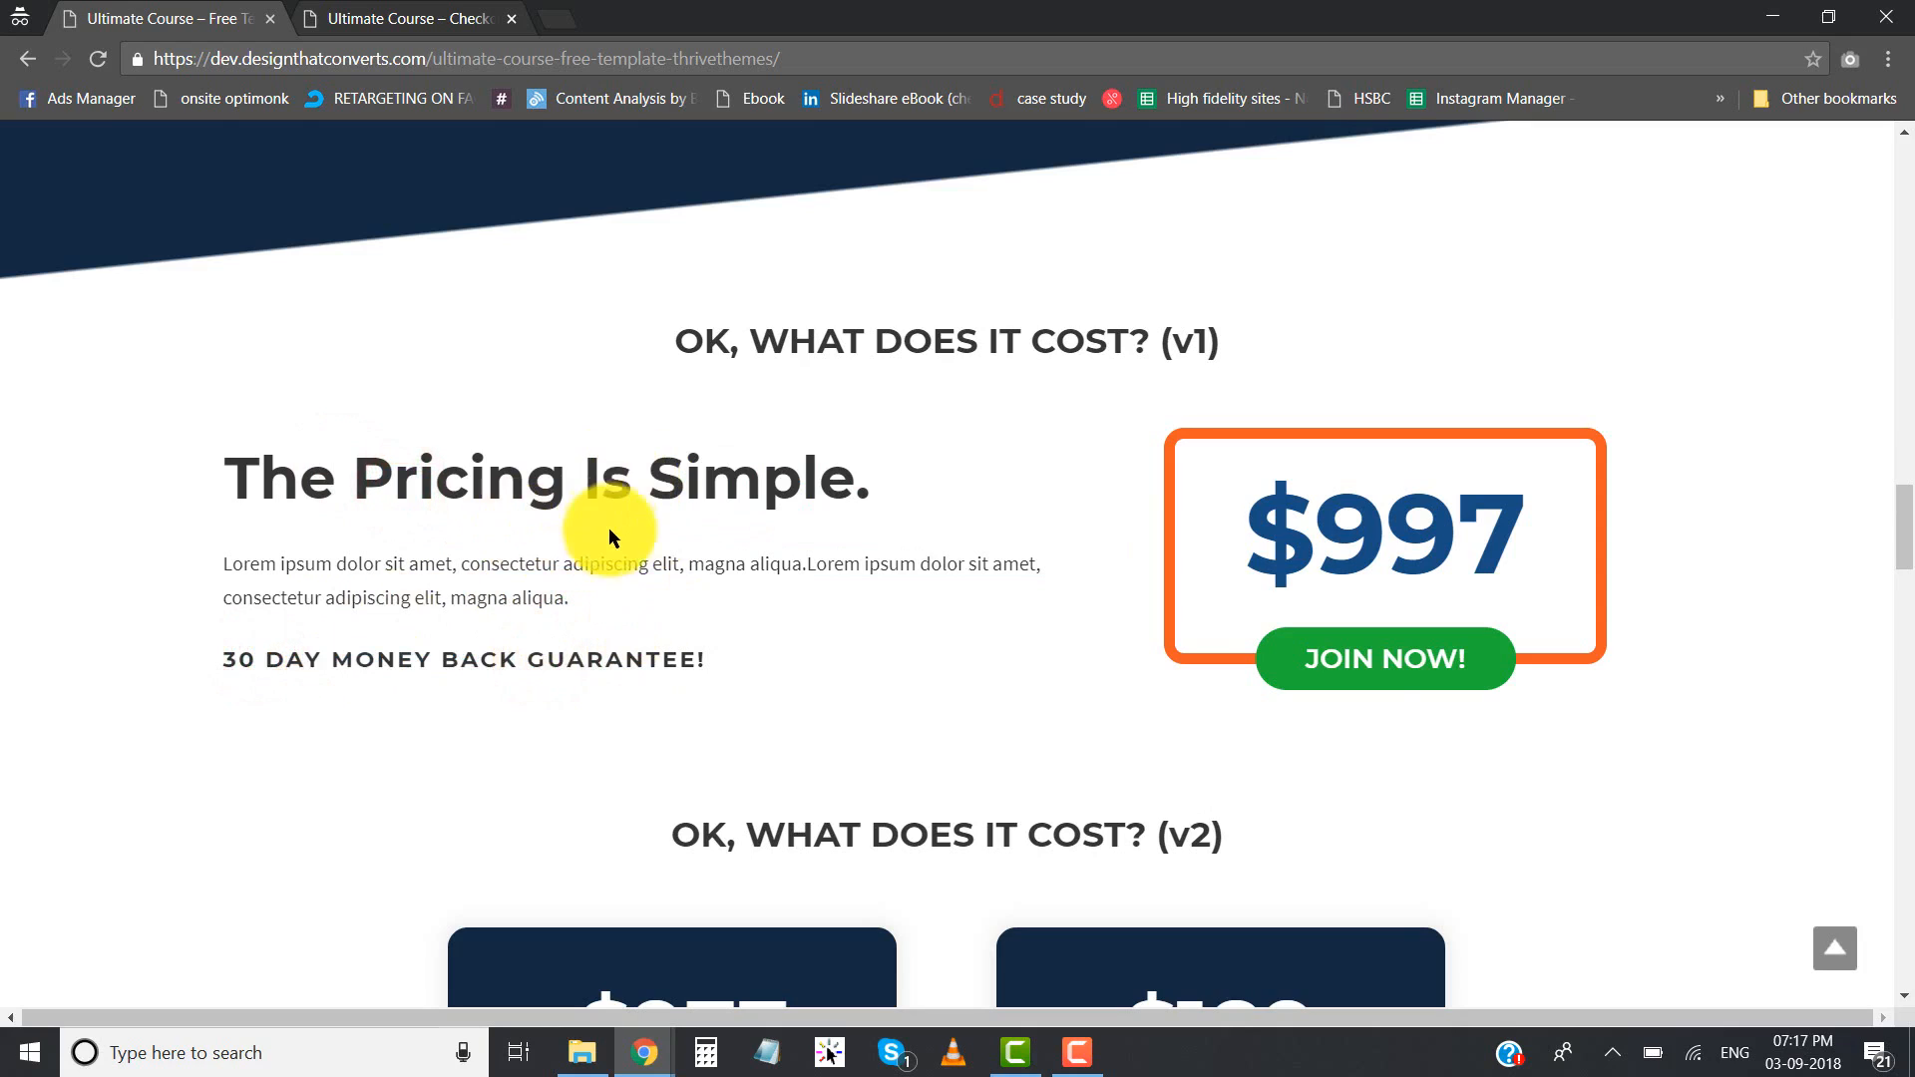
pyautogui.moveTo(1262, 536); pyautogui.dragTo(1476, 544)
pyautogui.click(1486, 547)
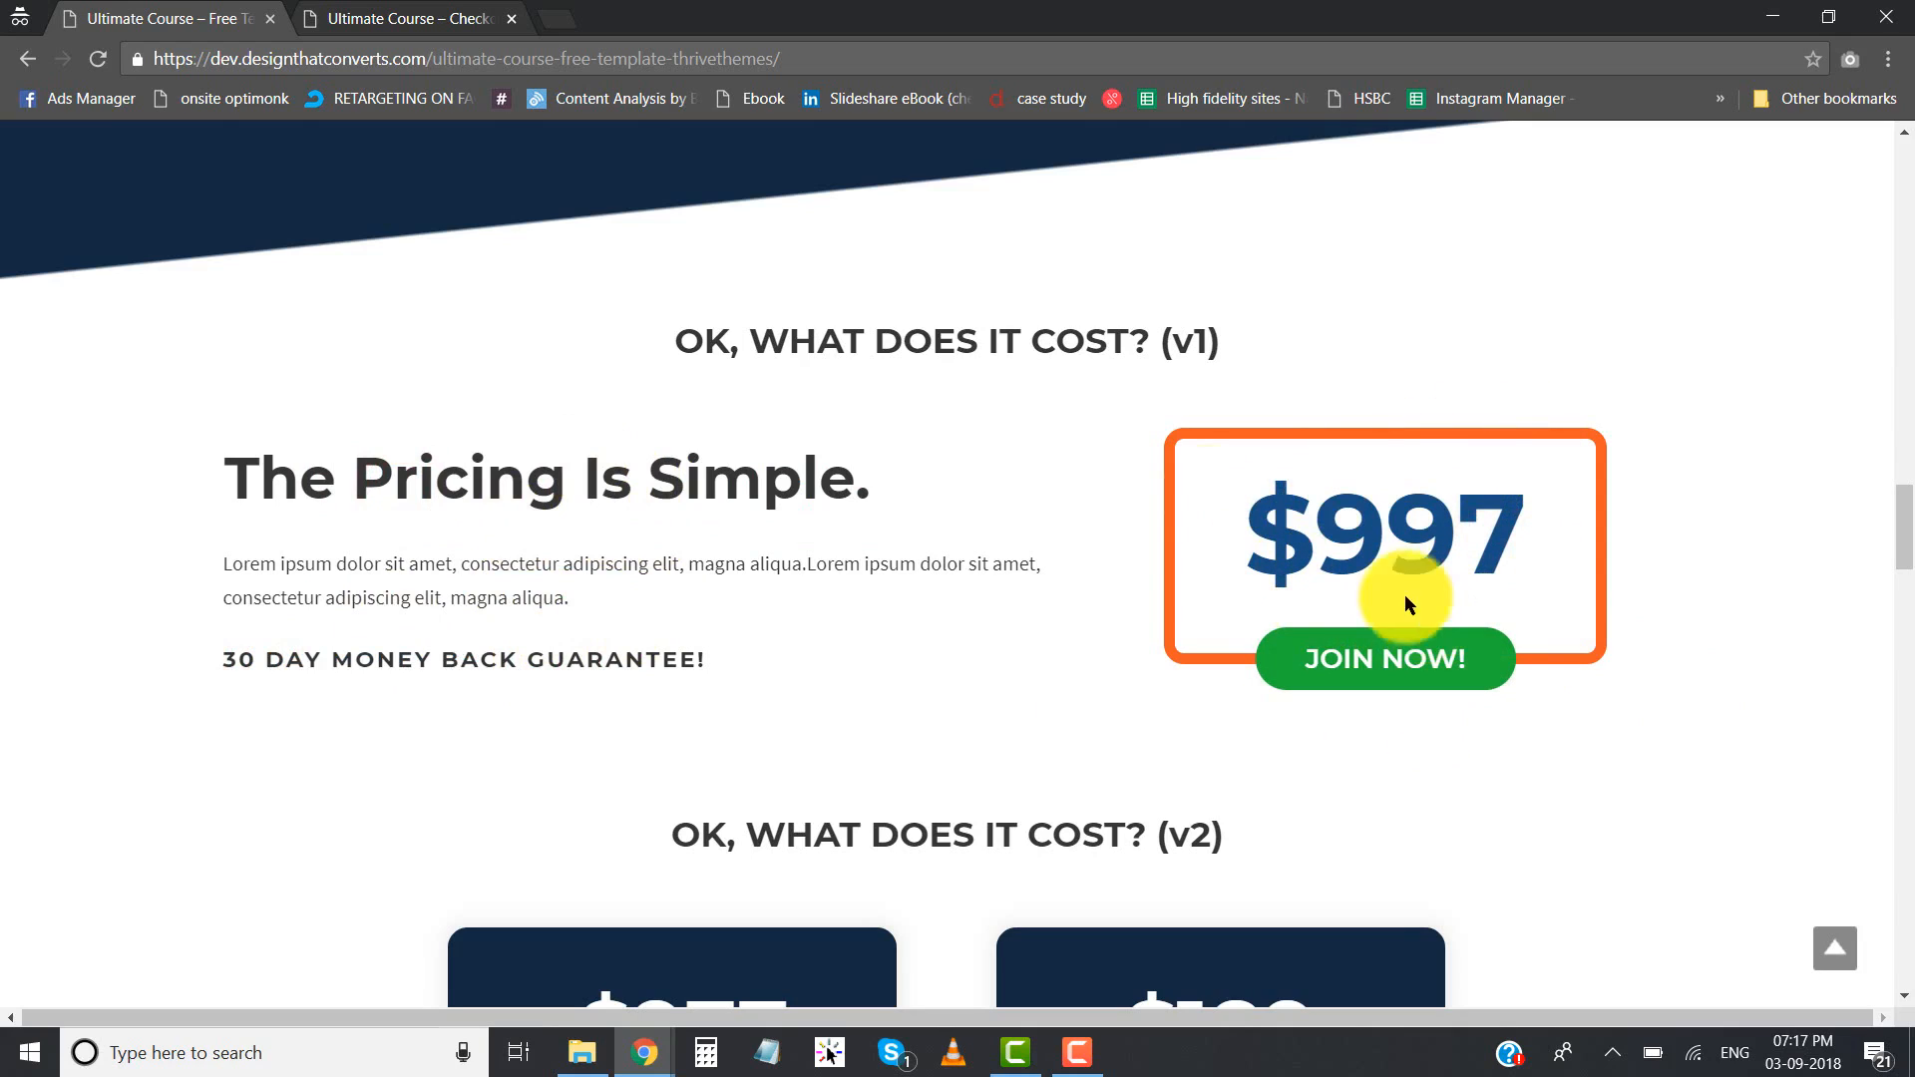
# - Examine the one-time payment and installment pricing cards in the "OK, what does it cost? (v2)" section
pyautogui.scroll(-6, 907, 489)
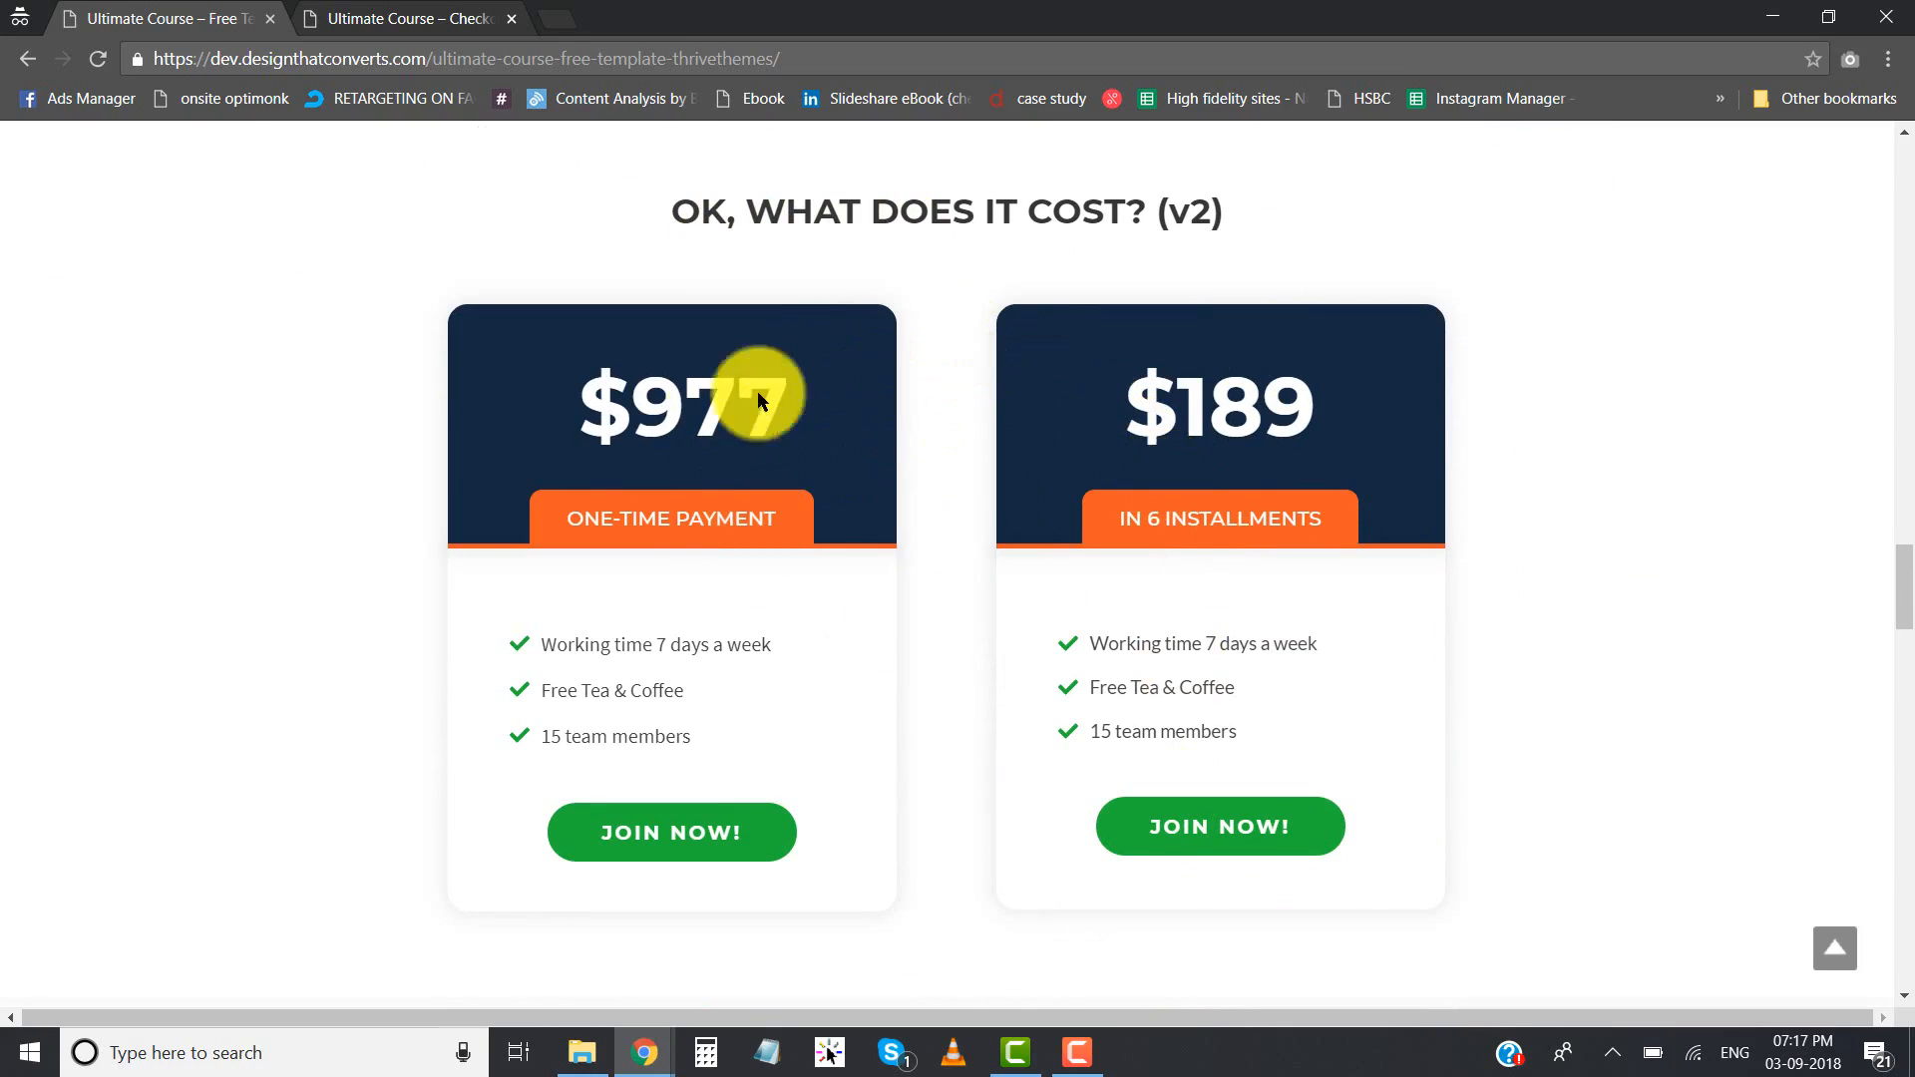
pyautogui.moveTo(578, 525); pyautogui.dragTo(710, 523)
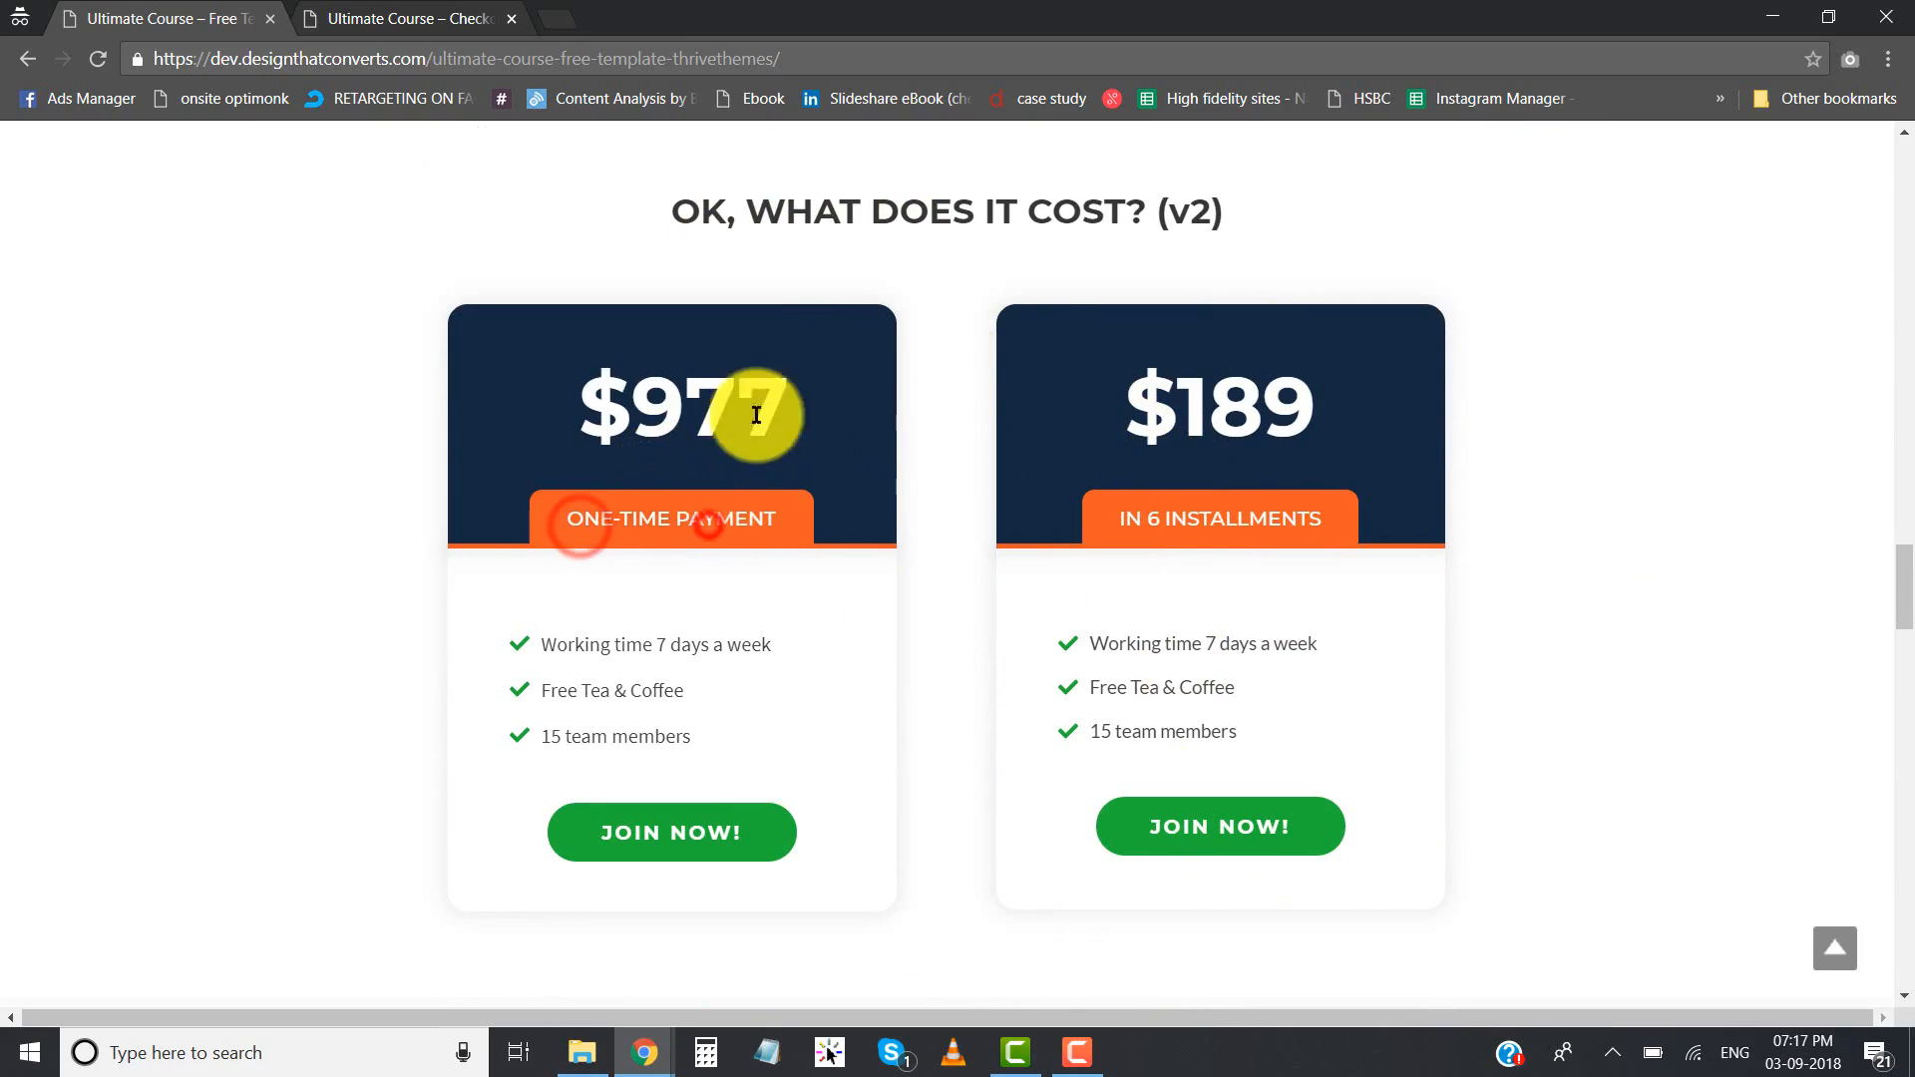
pyautogui.moveTo(812, 406); pyautogui.dragTo(568, 409)
pyautogui.click(568, 409)
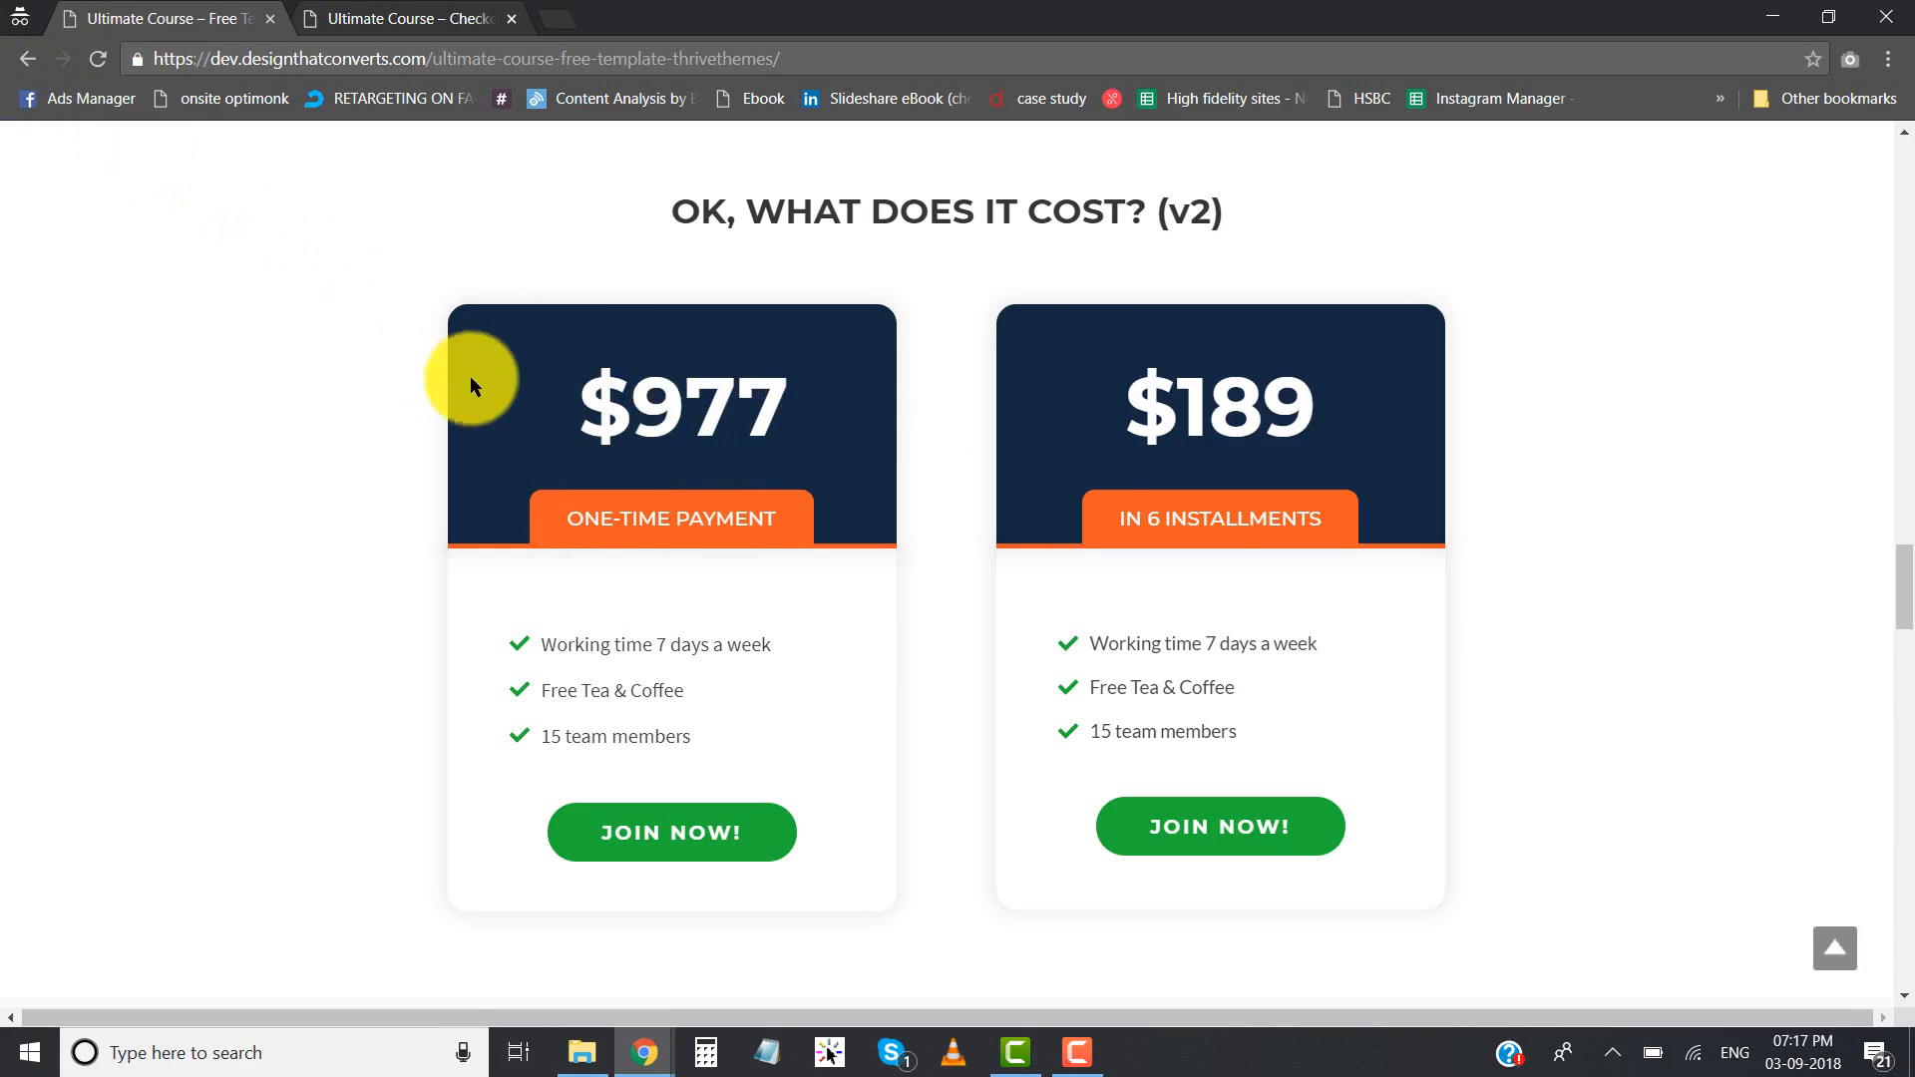
pyautogui.moveTo(1107, 429); pyautogui.dragTo(1331, 425)
pyautogui.click(1331, 426)
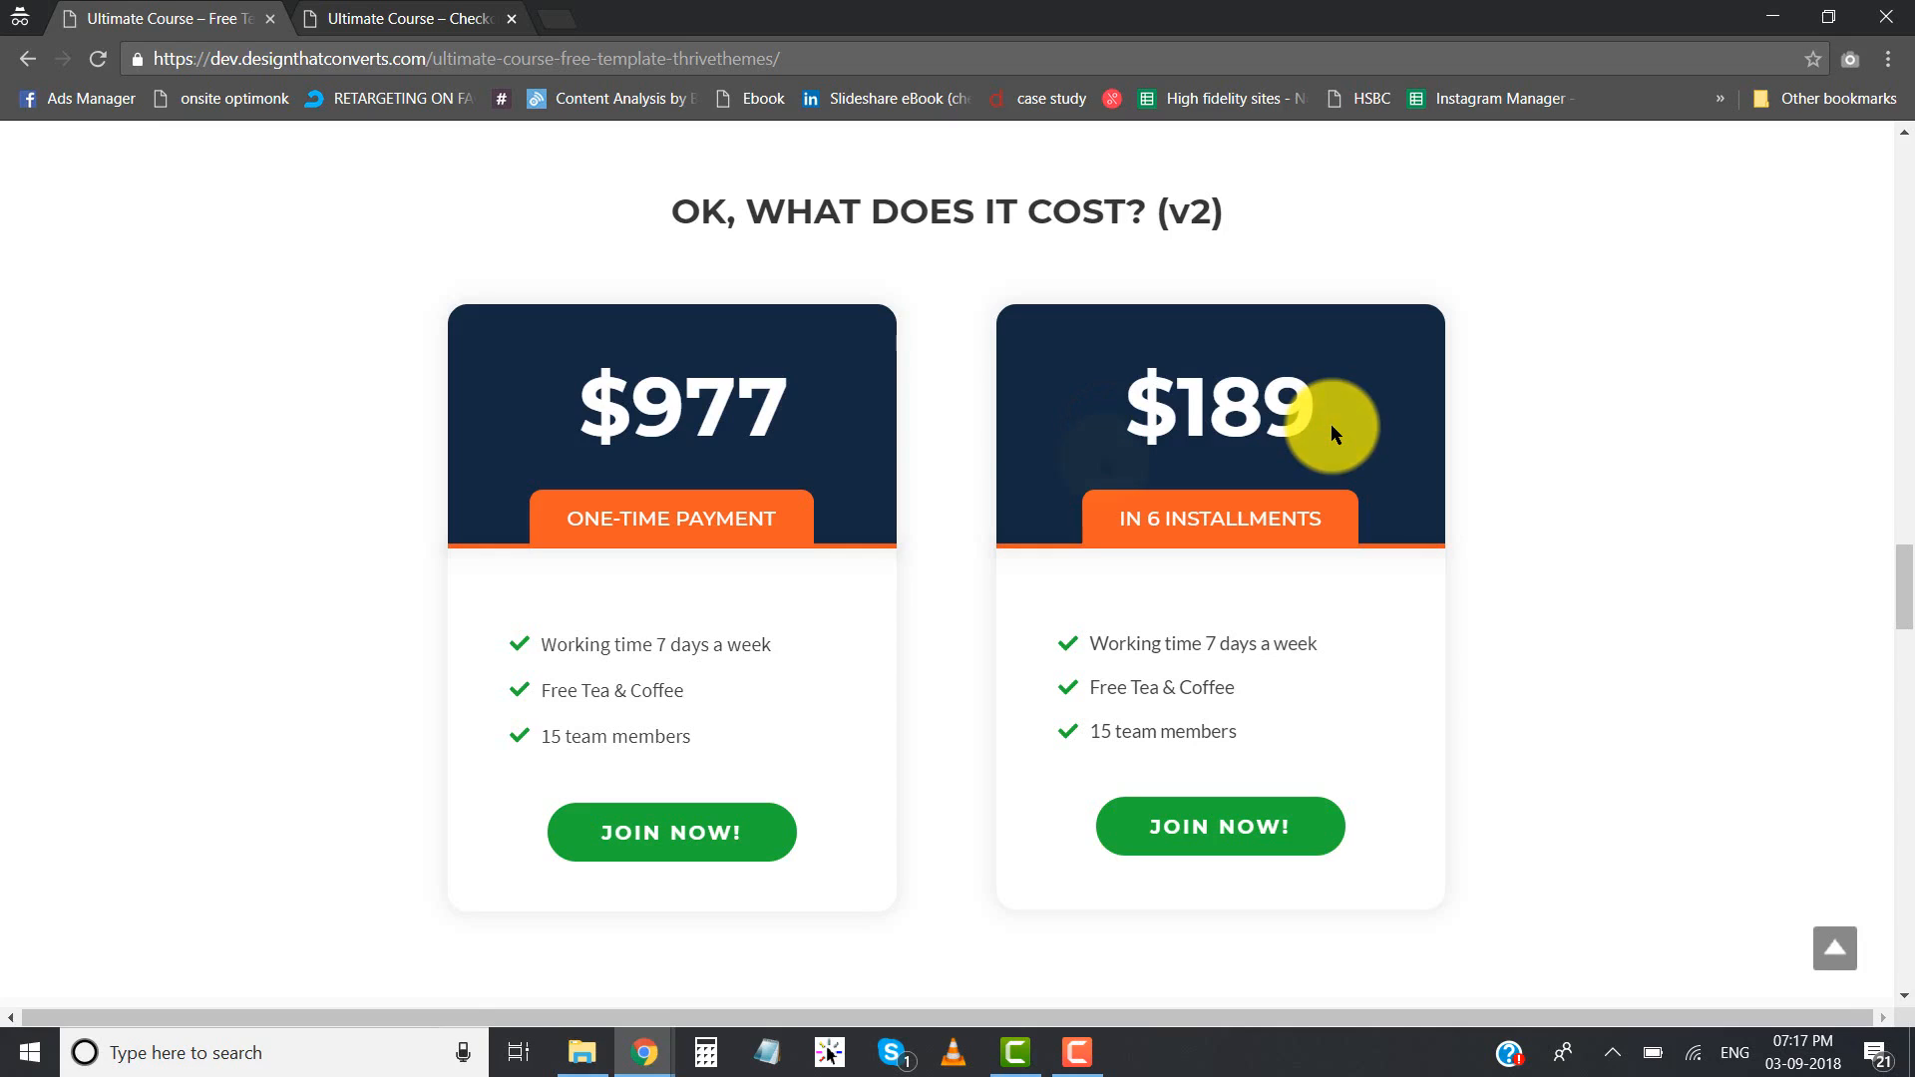
# - View the money back guarantee and secure payment gateway section below the pricing cards
pyautogui.scroll(-2, 1034, 445)
pyautogui.scroll(3, 1028, 440)
pyautogui.scroll(-6, 1029, 442)
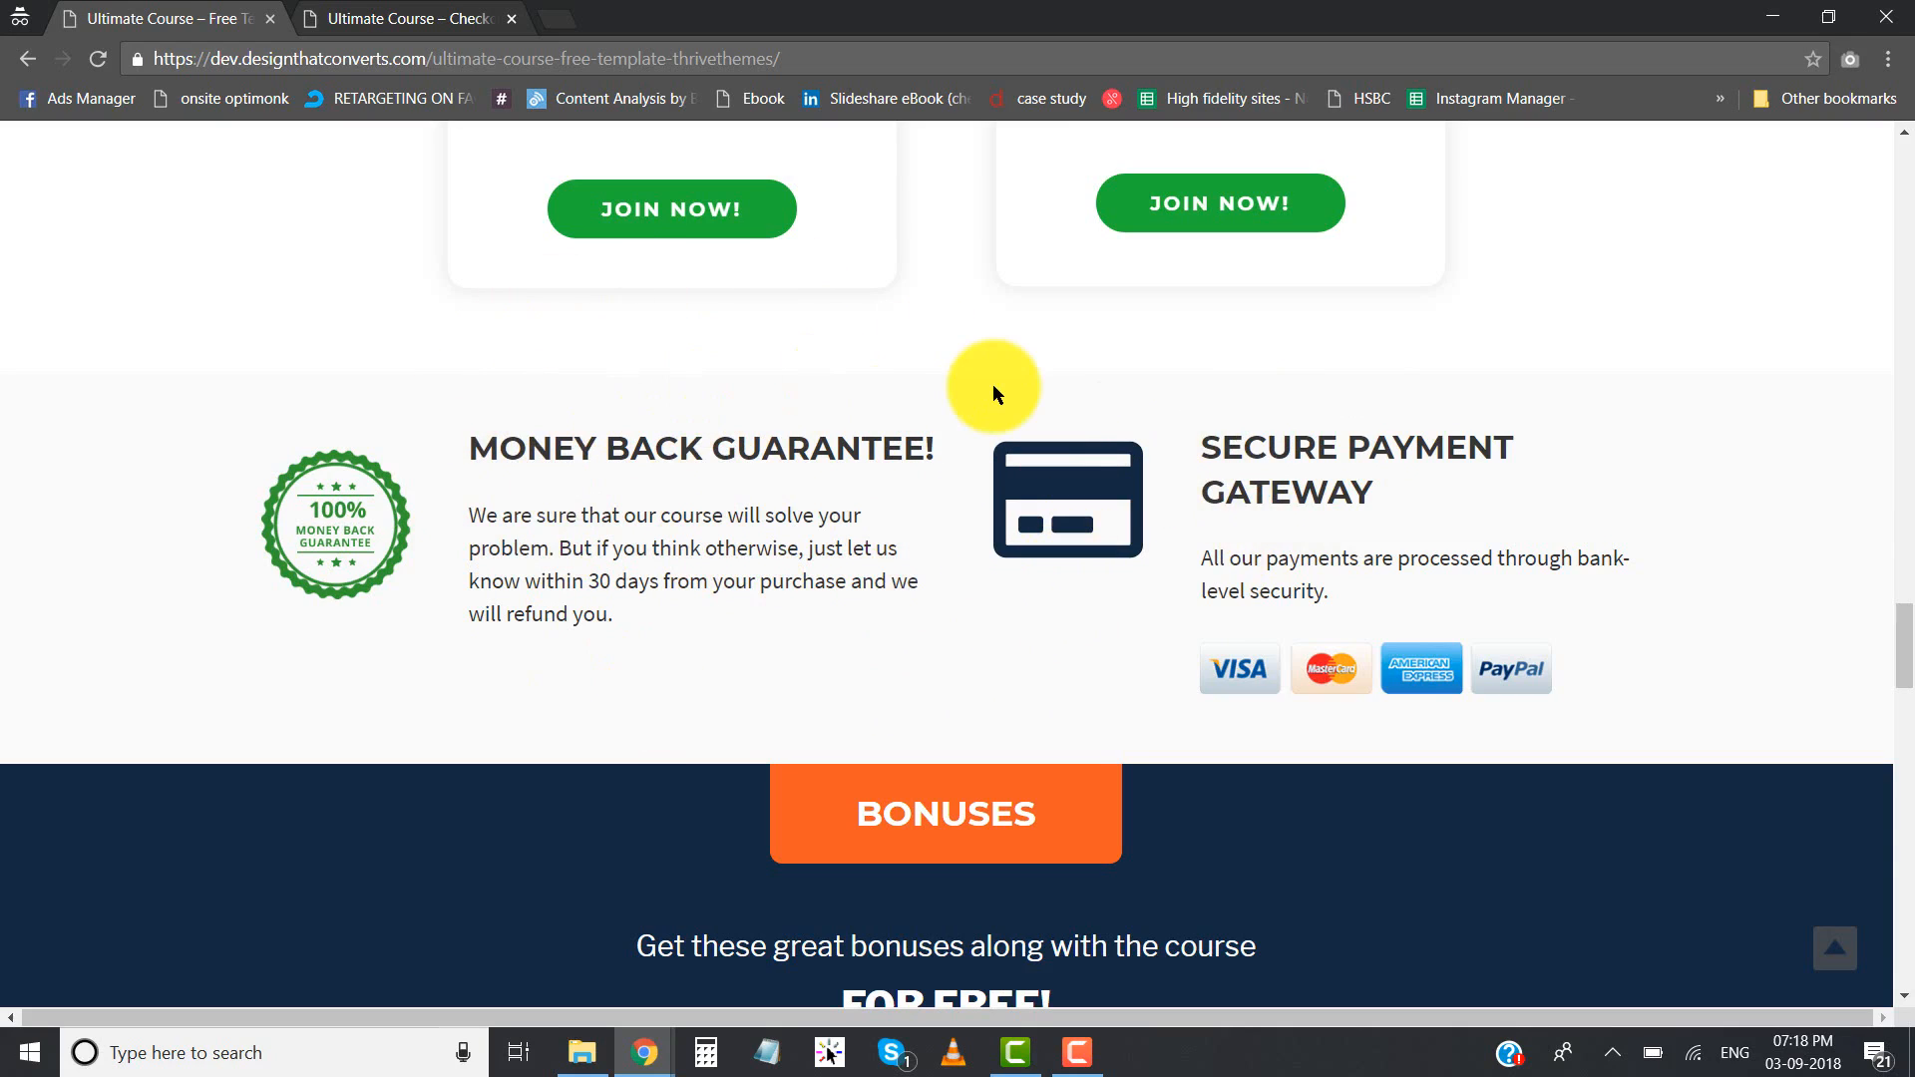
# - Examine the Bonuses section, including its "For free!" heading and three numbered bonus cards
pyautogui.scroll(-6, 991, 385)
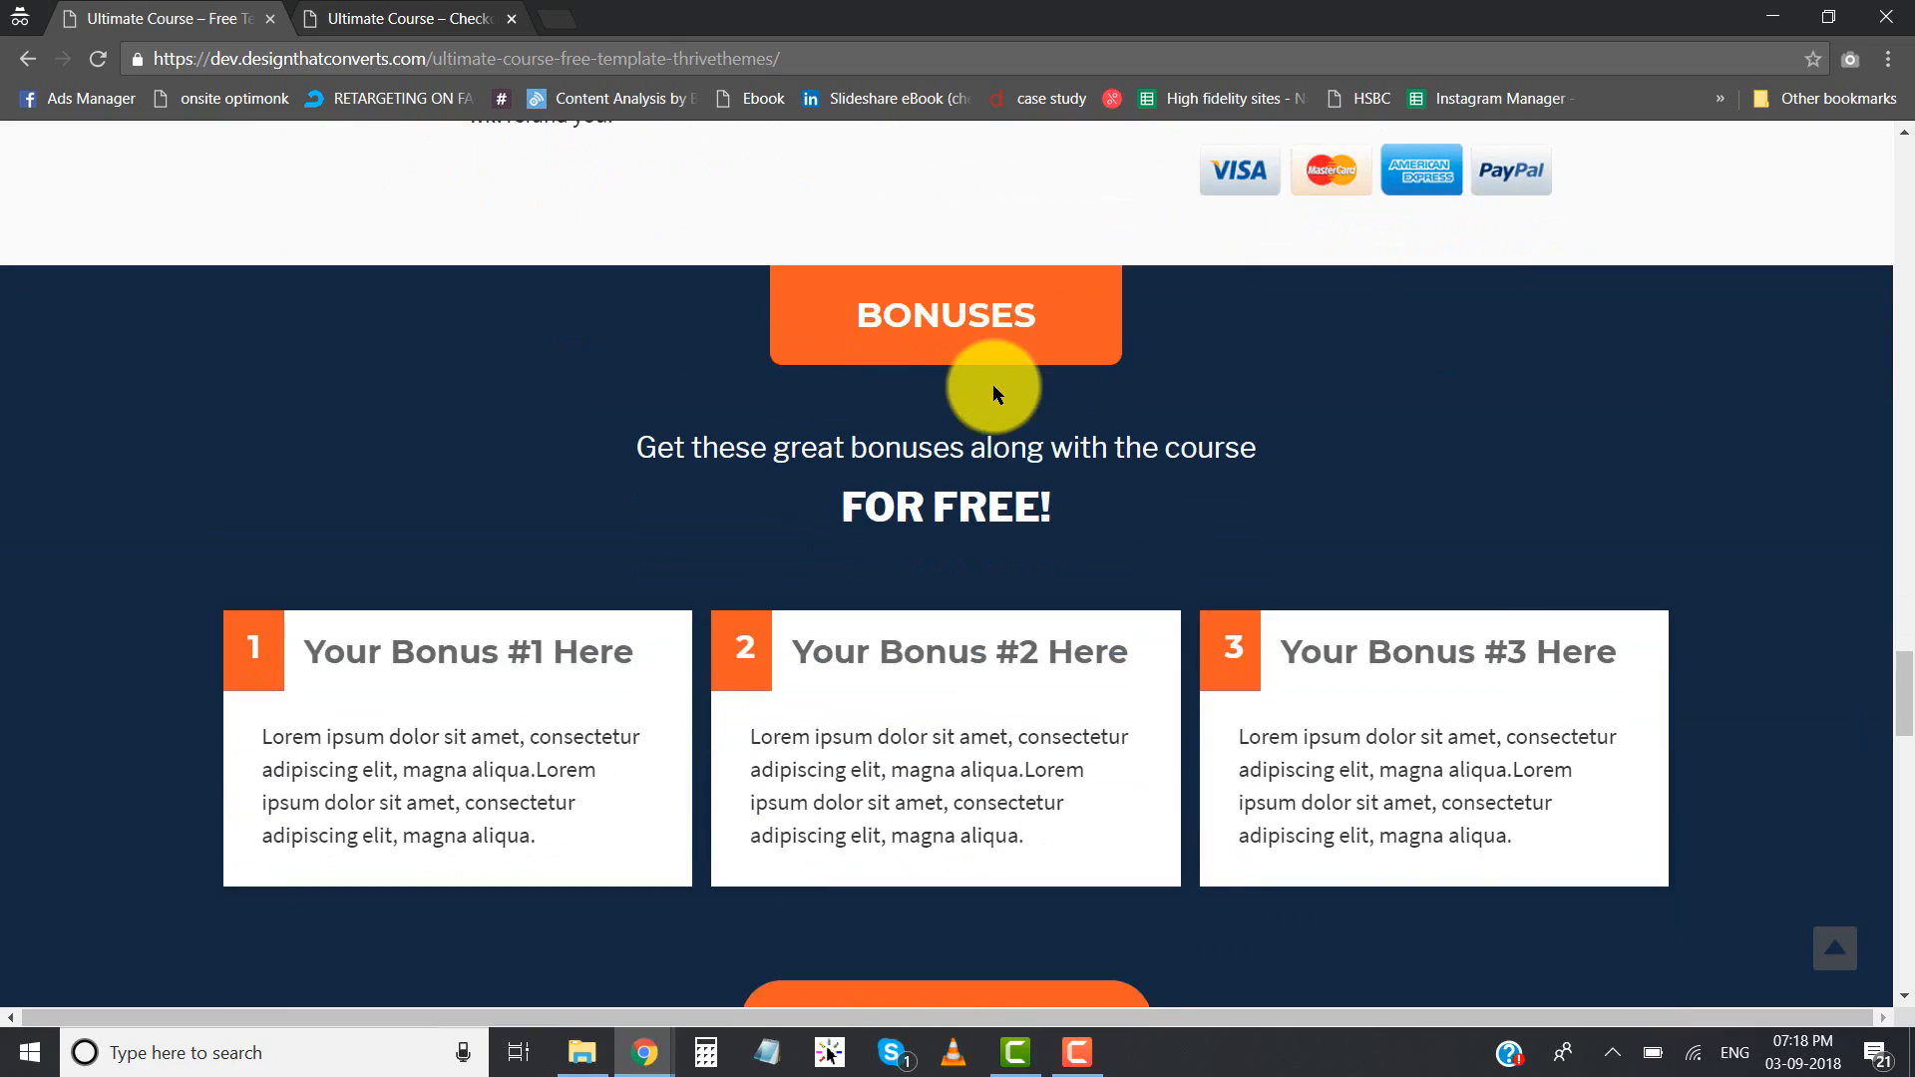
pyautogui.scroll(3, 979, 378)
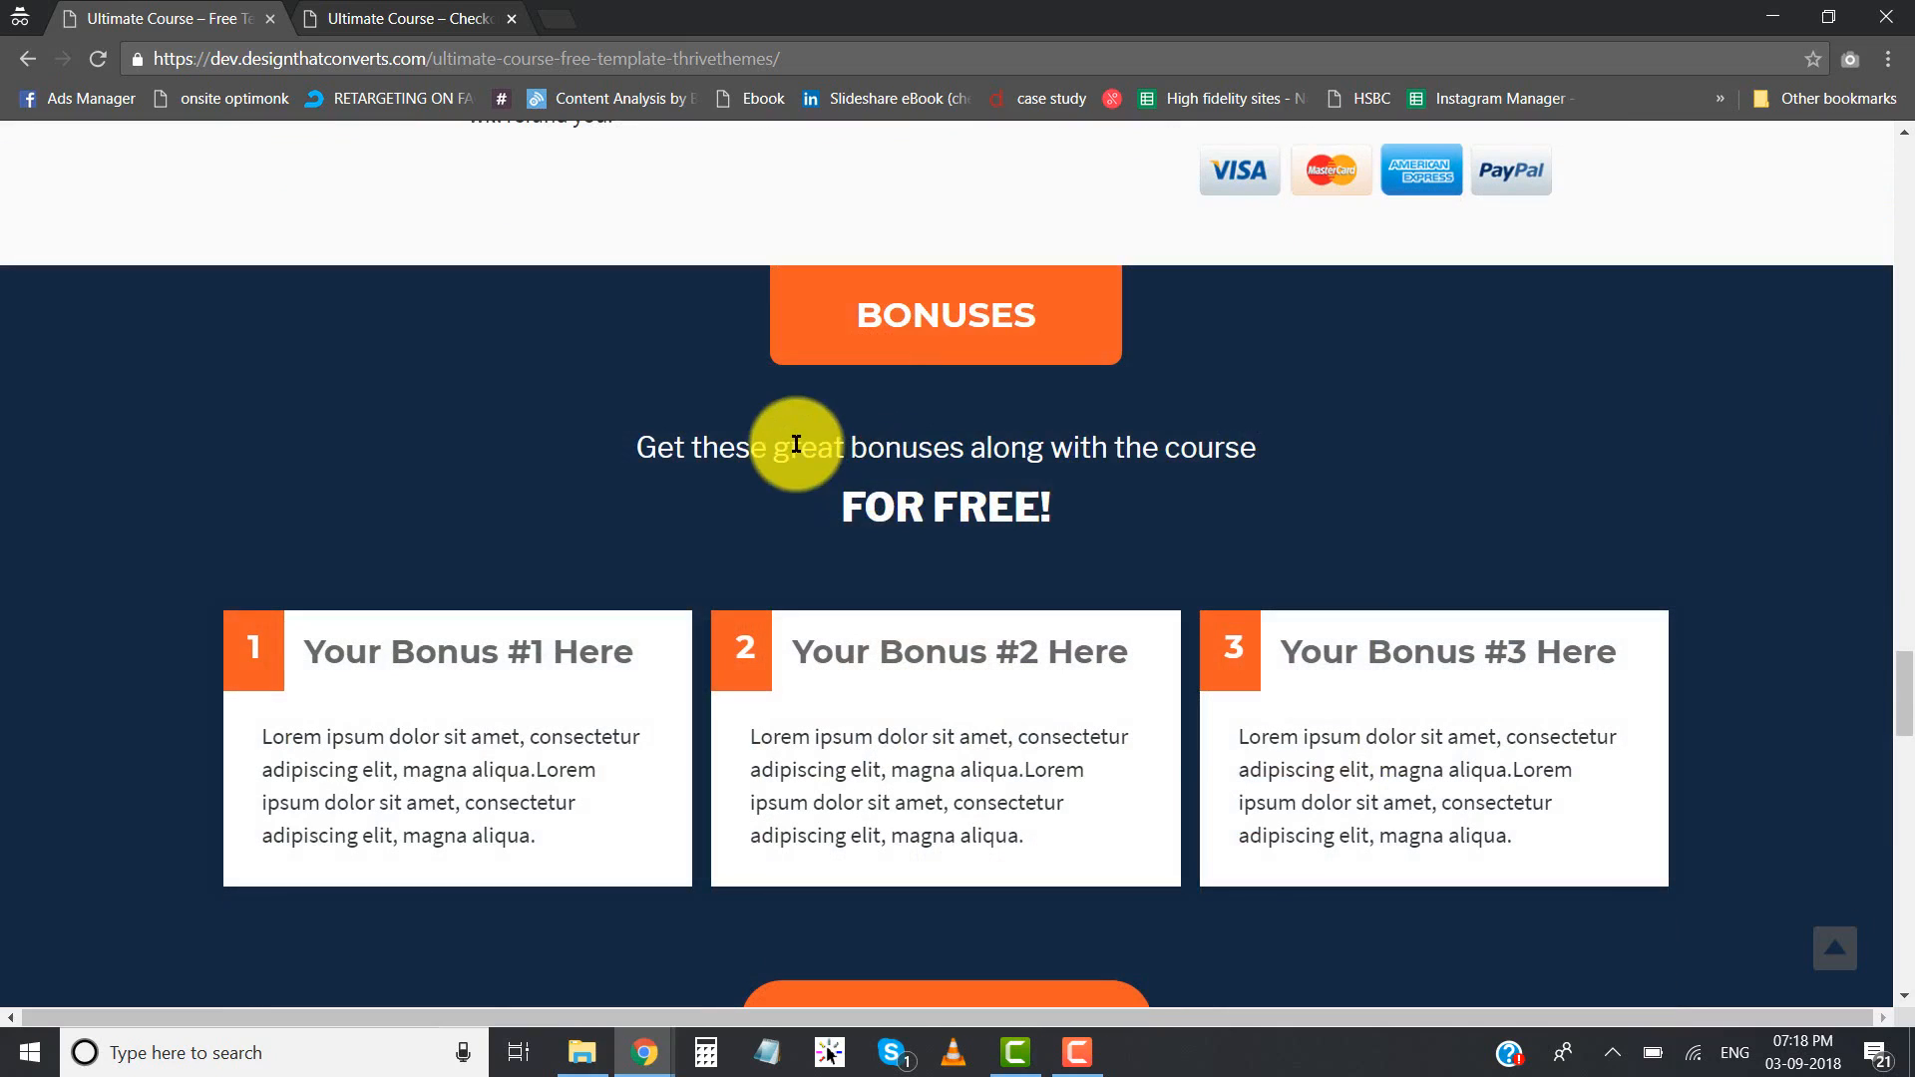
pyautogui.moveTo(796, 443); pyautogui.dragTo(944, 501)
pyautogui.click(945, 501)
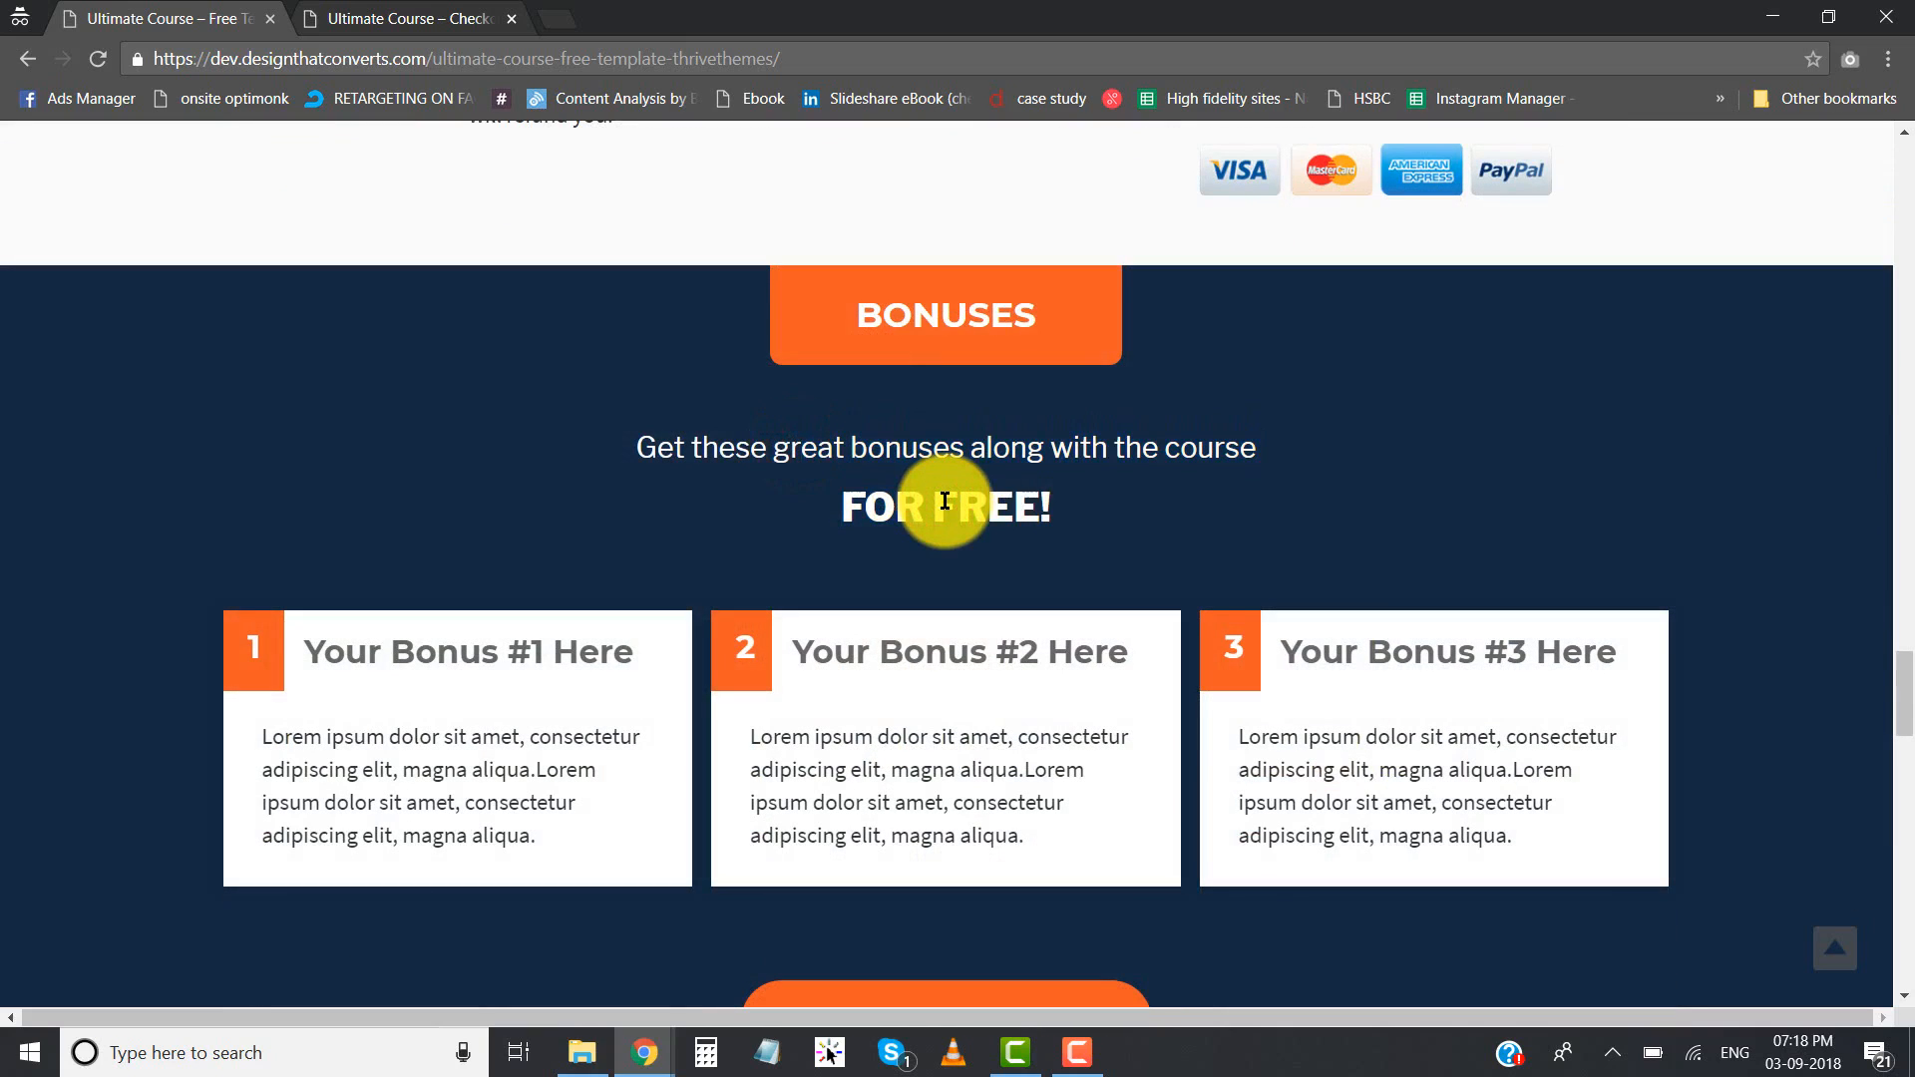
pyautogui.scroll(-1, 947, 500)
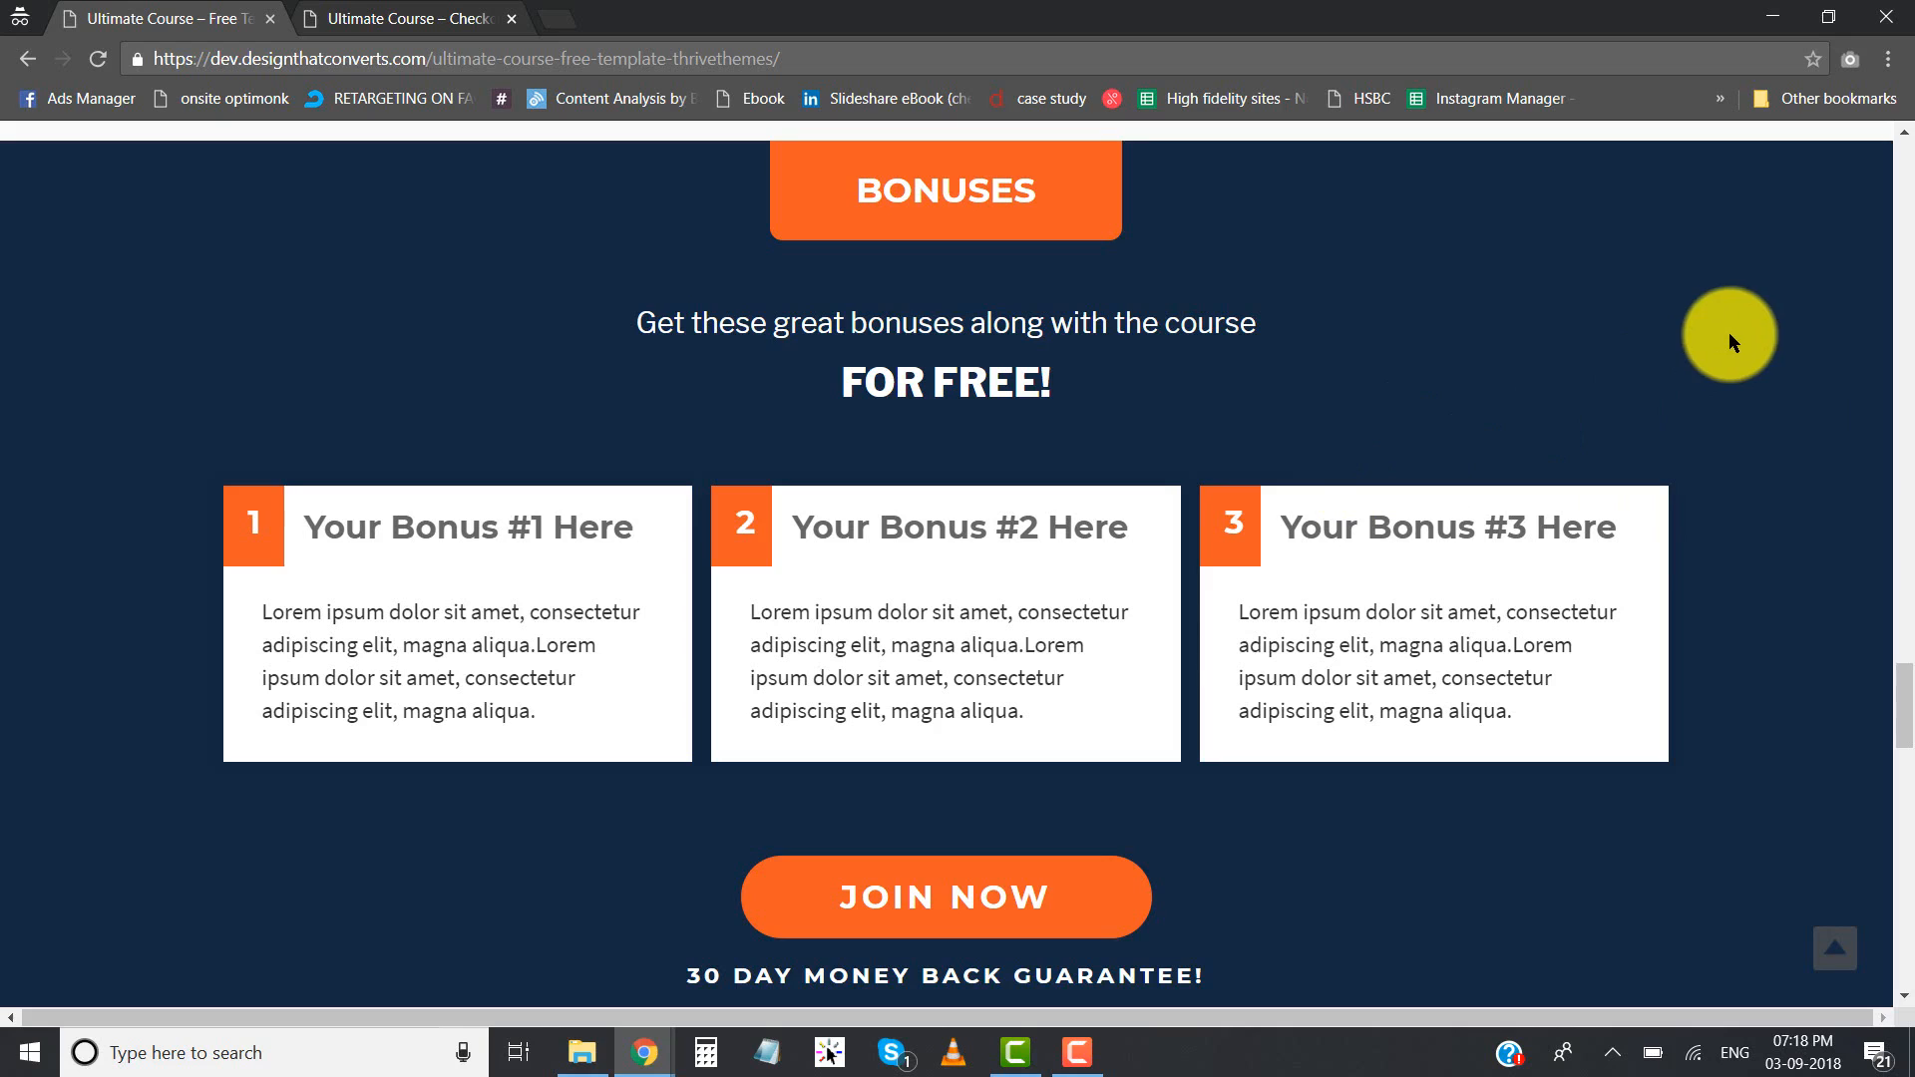
# - View the "What our students say" testimonials and the Join Now call to action below them
pyautogui.scroll(-5, 1102, 565)
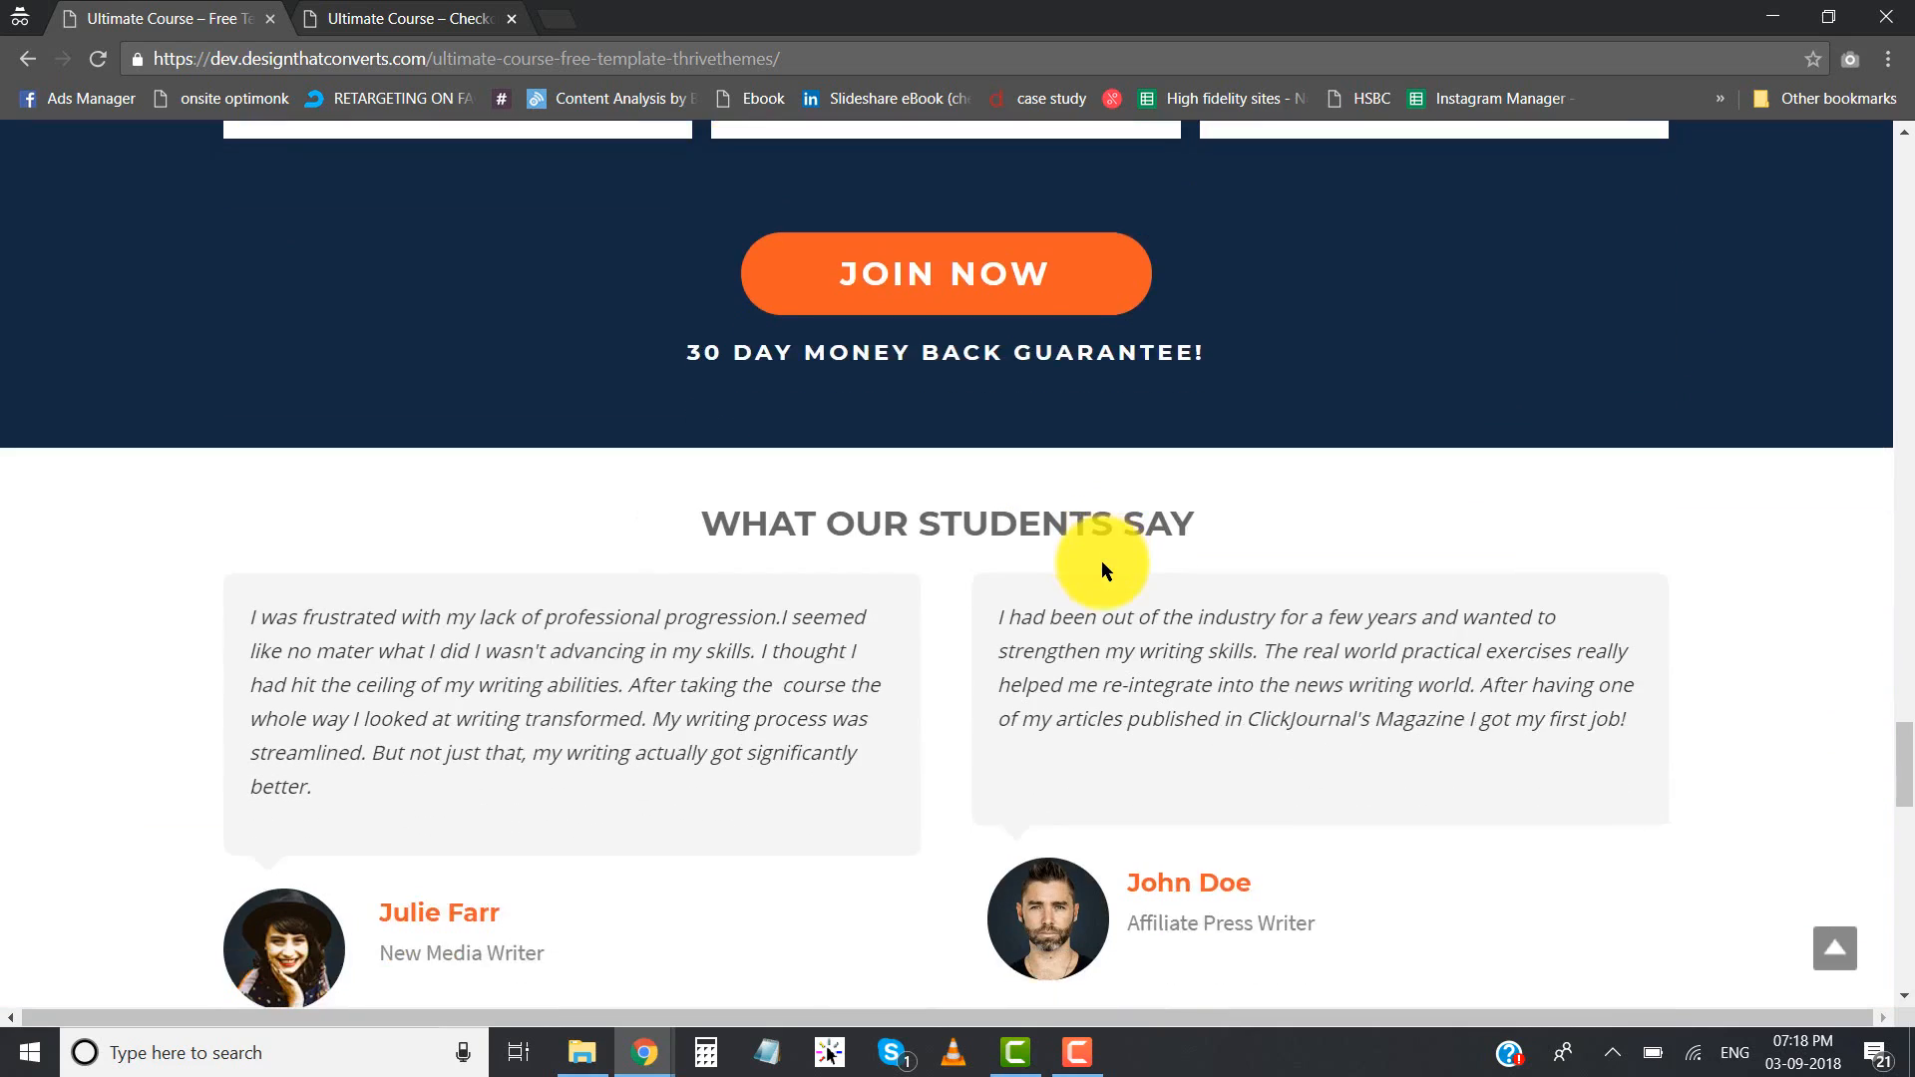
pyautogui.scroll(-2, 1101, 561)
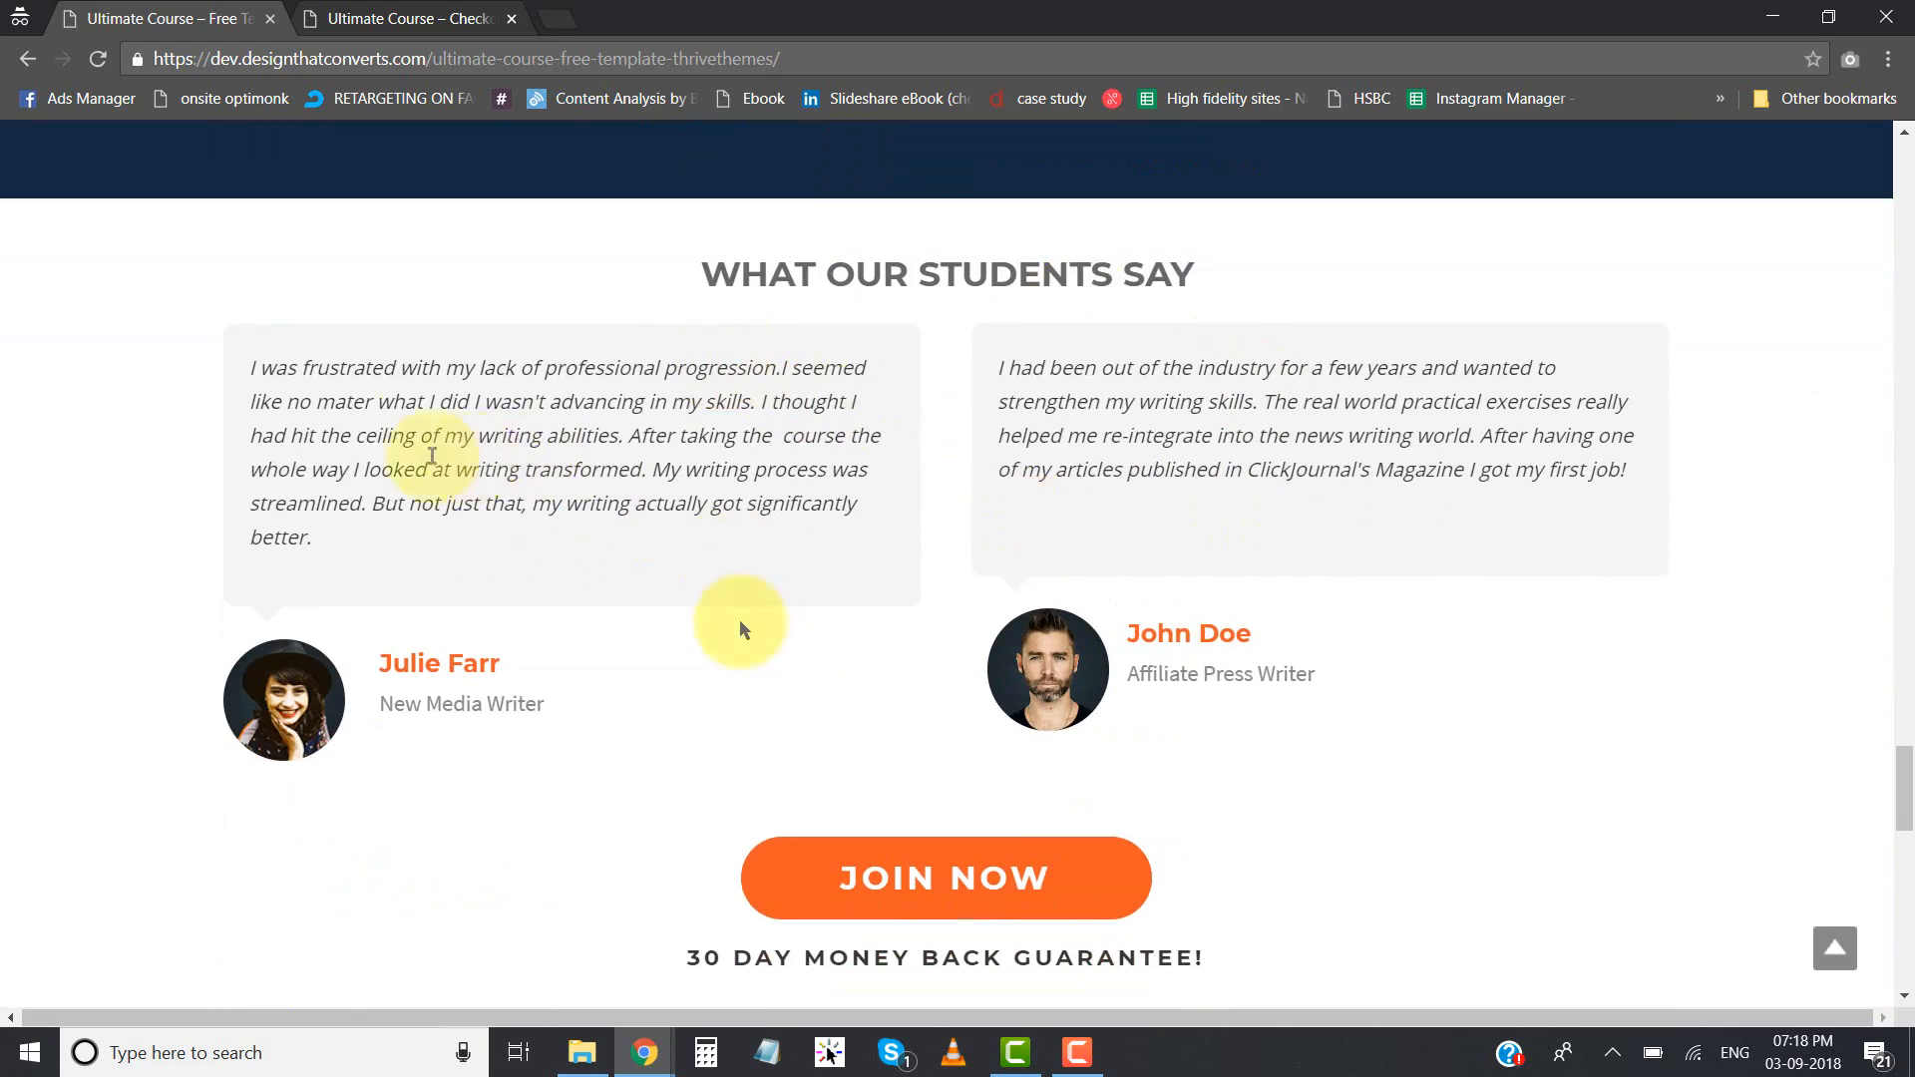
pyautogui.scroll(-3, 739, 630)
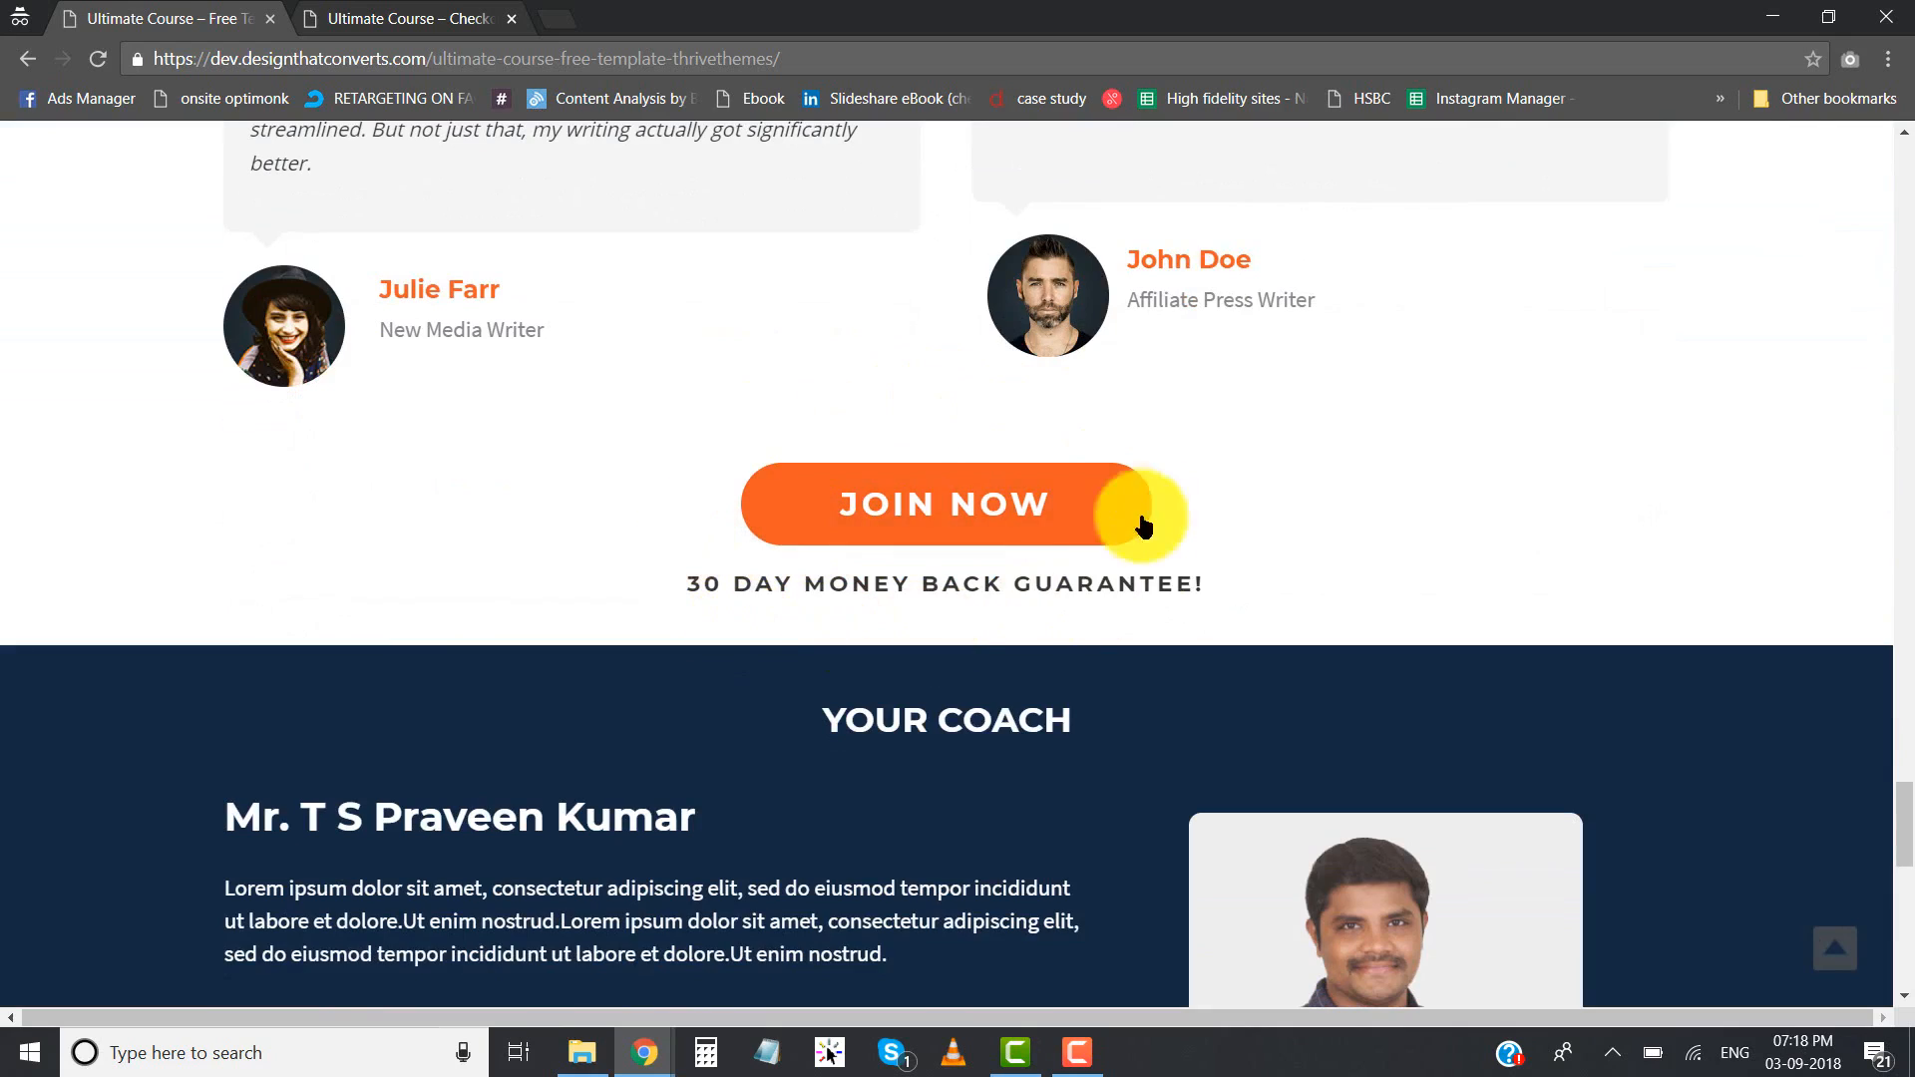
# - Revisit the v2 and v1 pricing sections and inspect the price box in the v1 section
pyautogui.scroll(1, 893, 553)
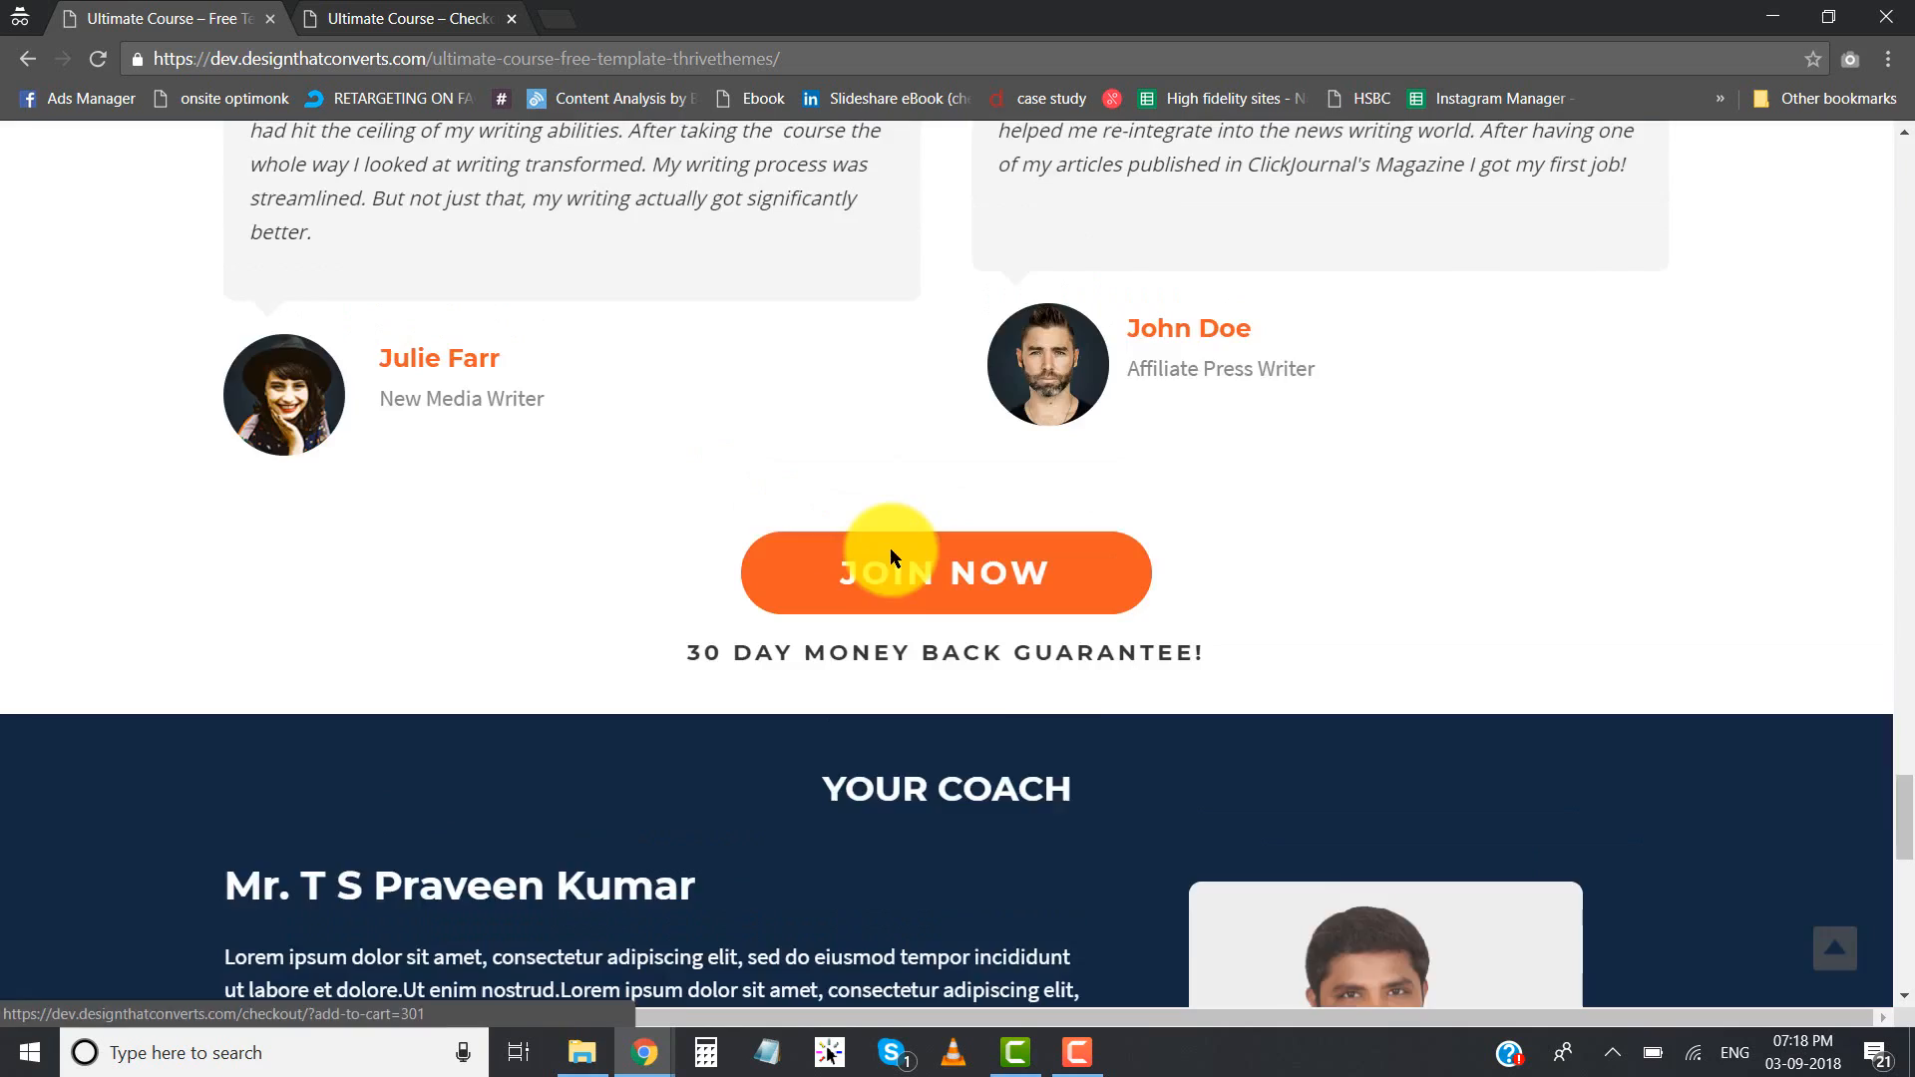
pyautogui.scroll(6, 890, 554)
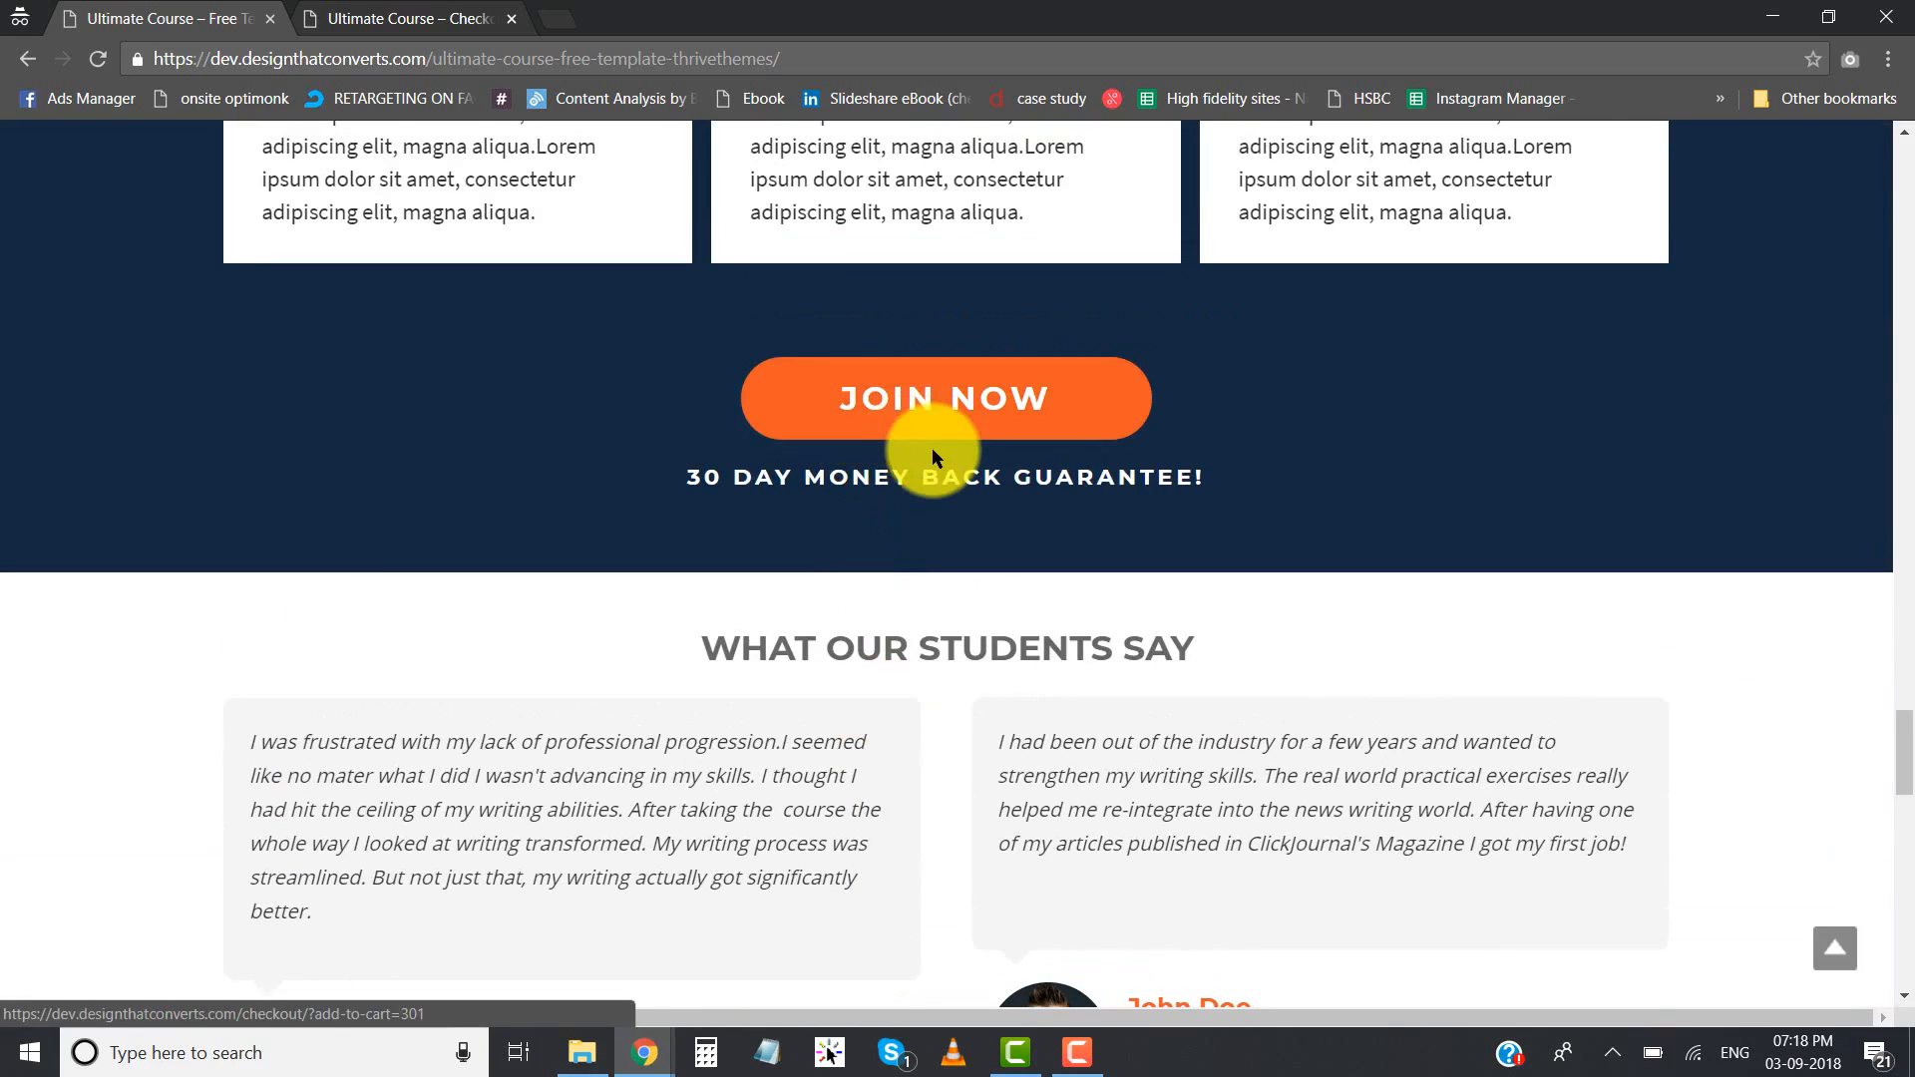
pyautogui.scroll(15, 931, 447)
pyautogui.scroll(1, 671, 368)
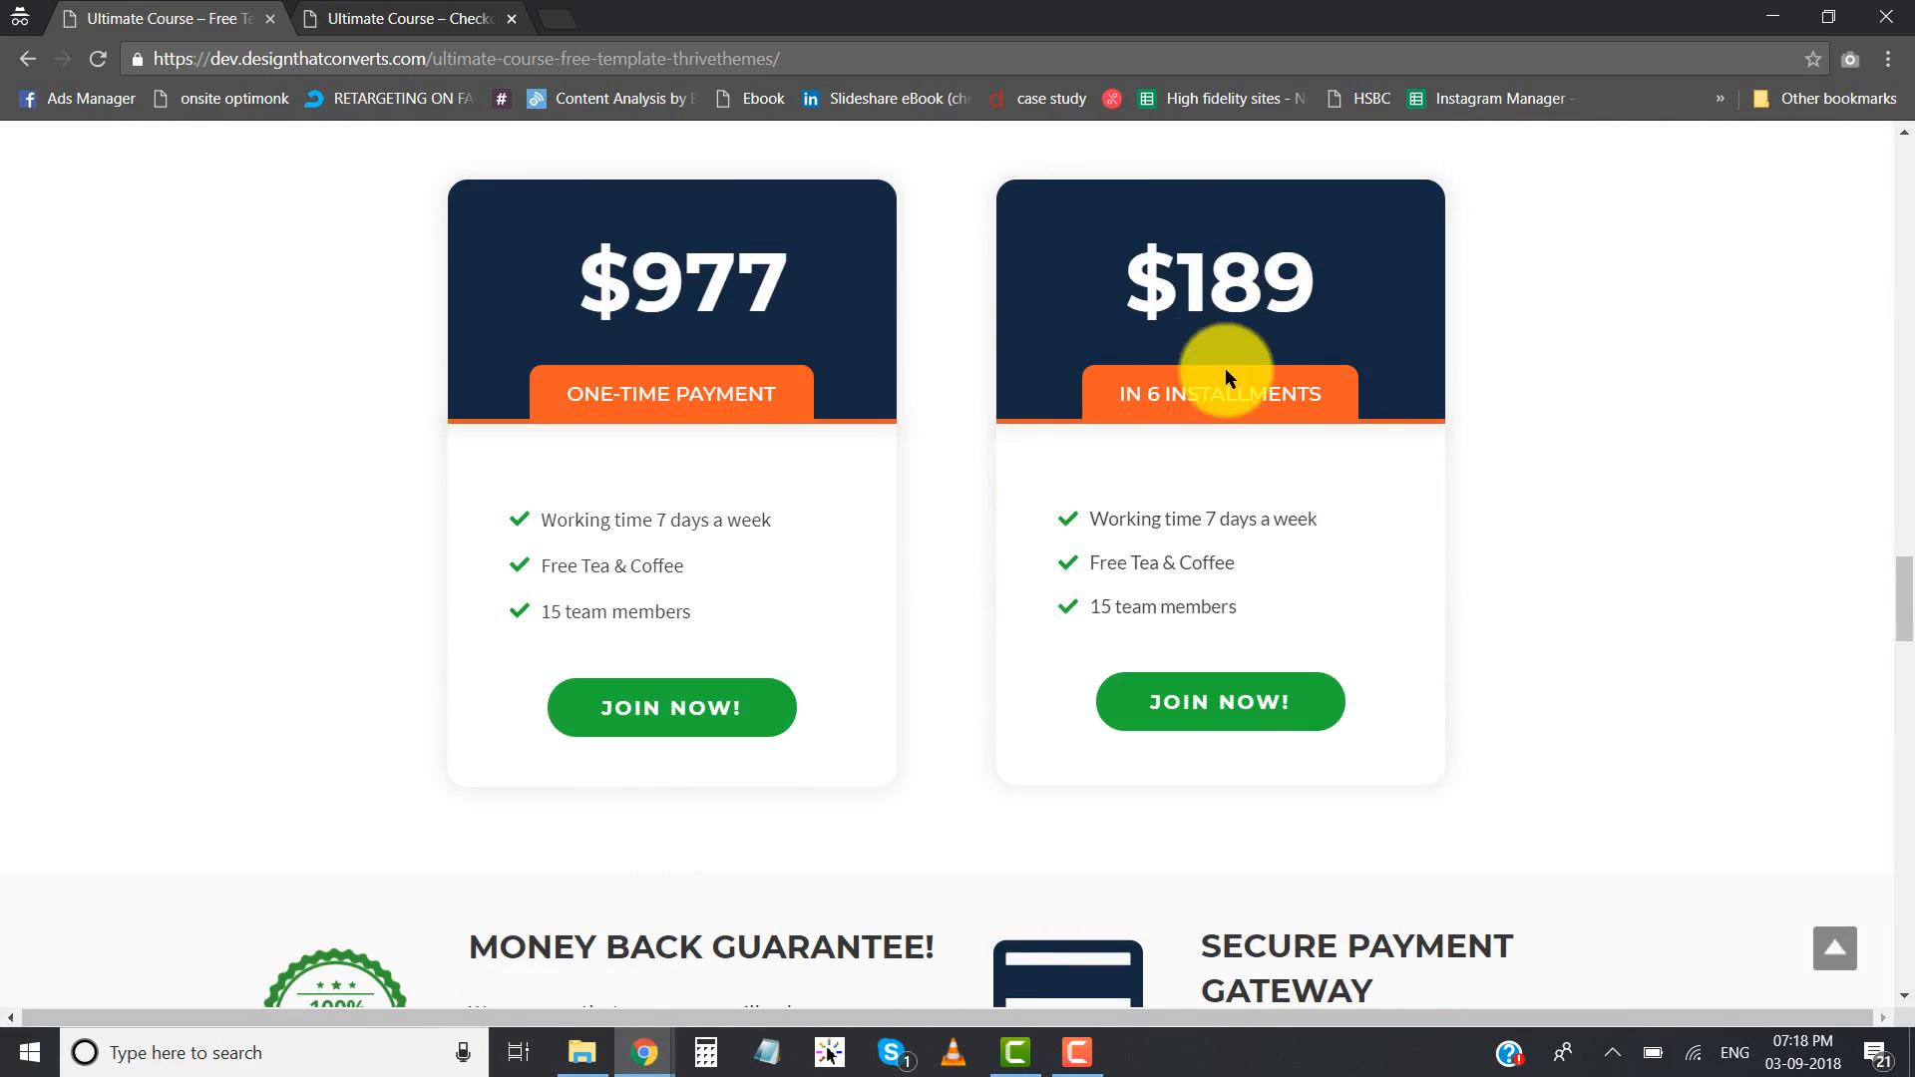
pyautogui.scroll(7, 769, 476)
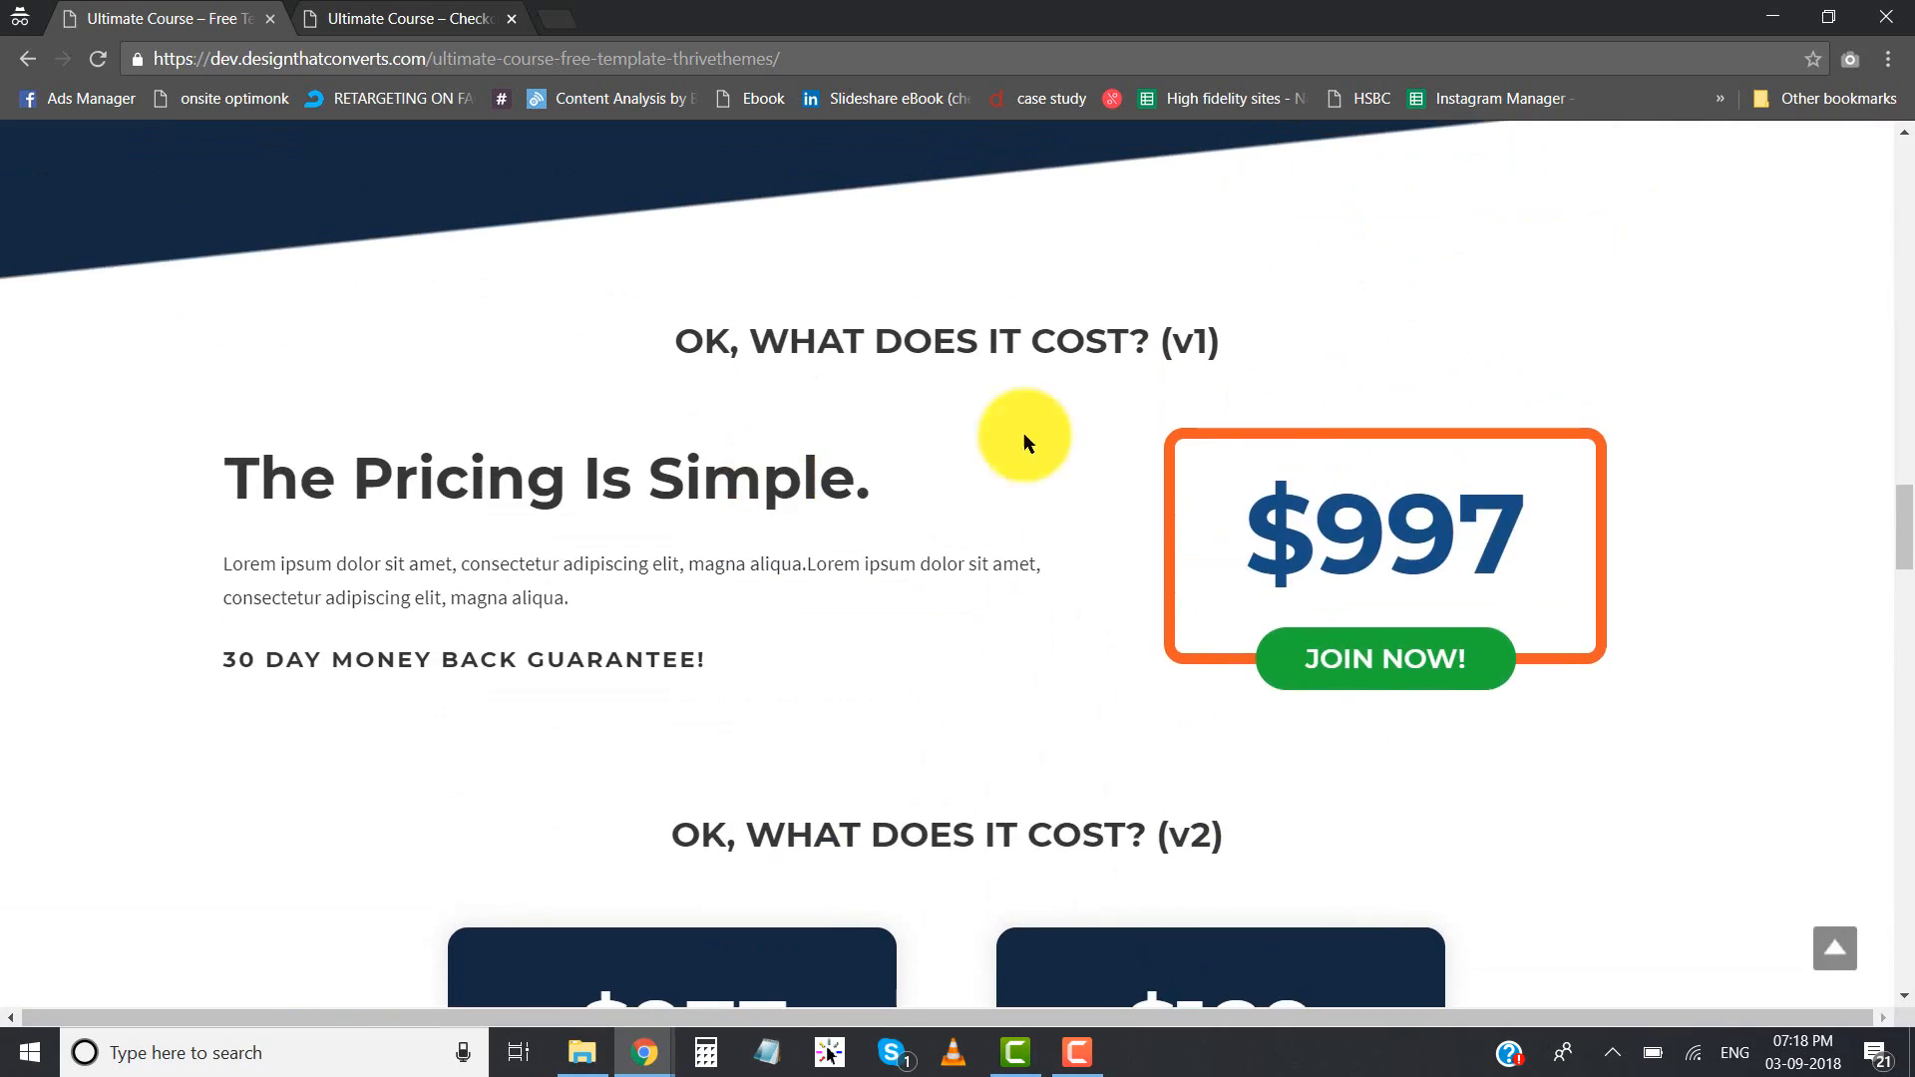
pyautogui.moveTo(1231, 539); pyautogui.dragTo(1565, 556)
pyautogui.click(1565, 556)
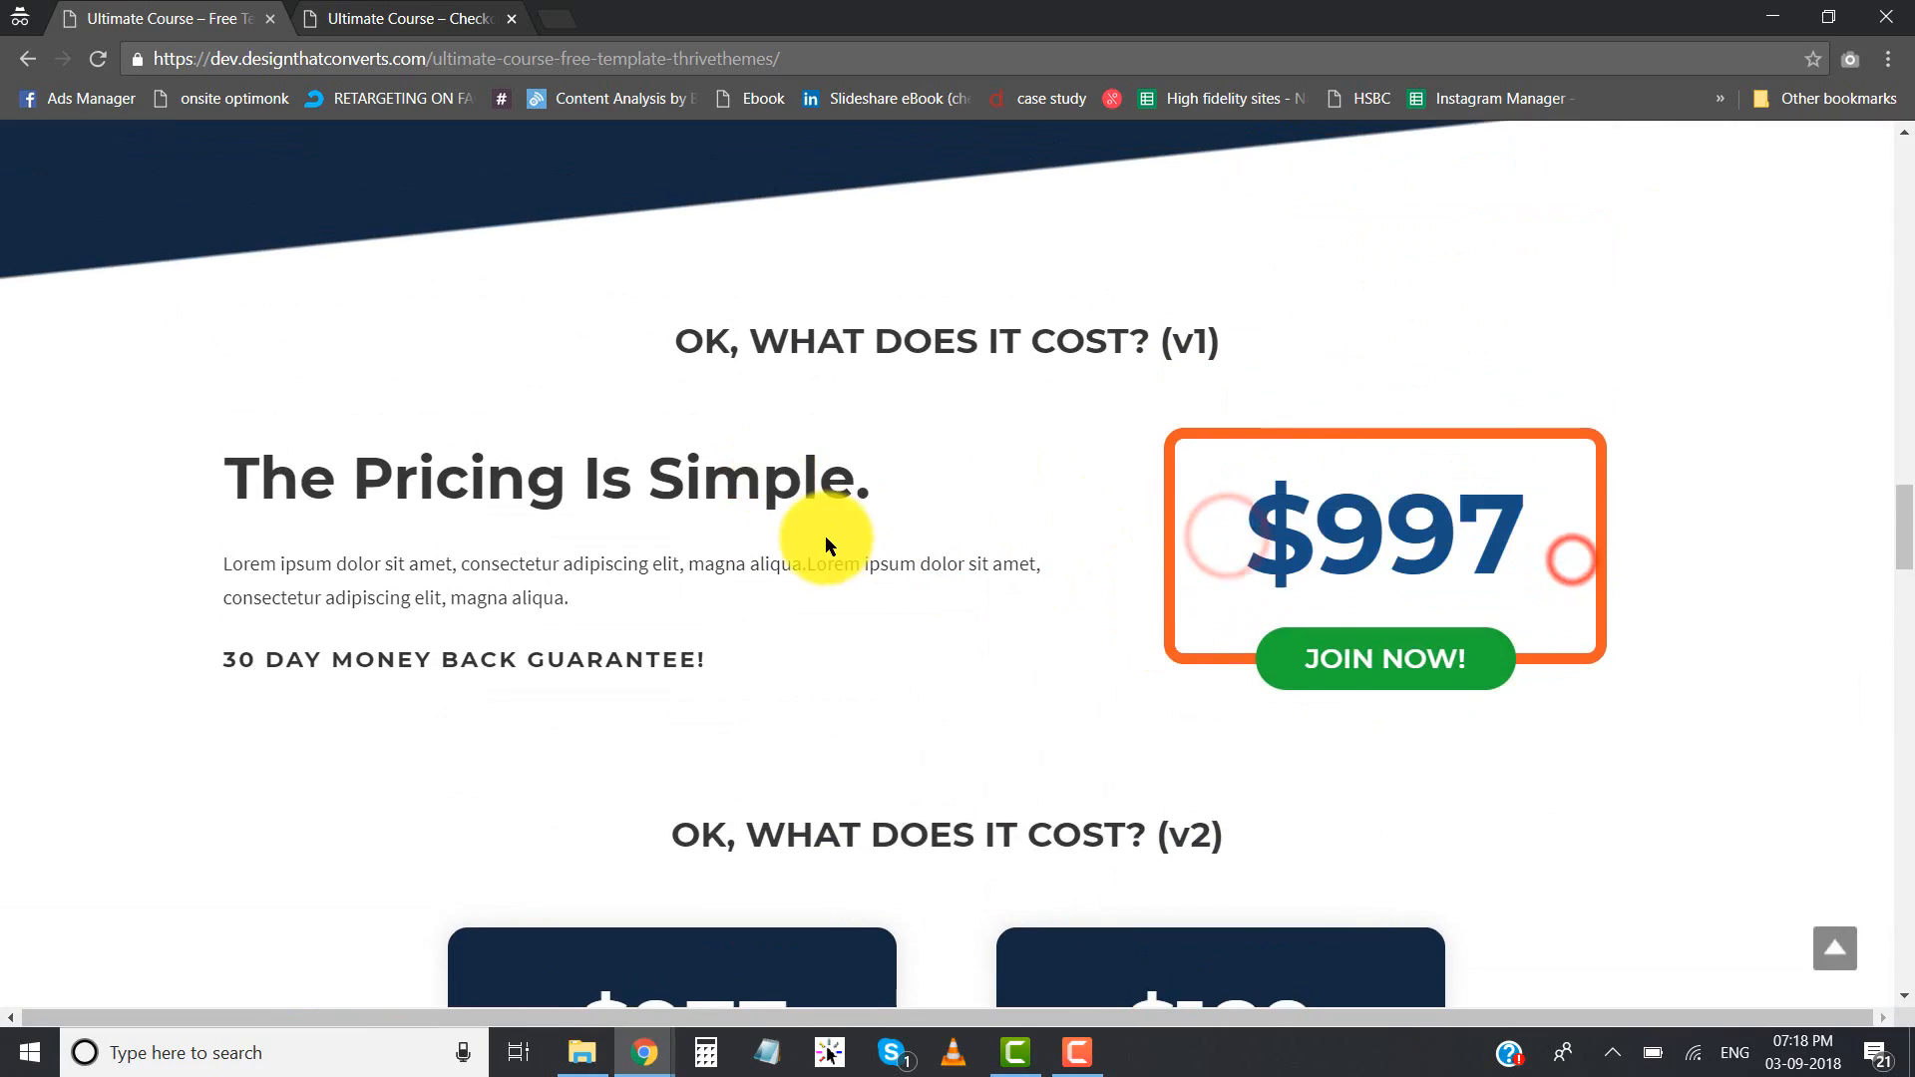
# - Review the Join Now buttons and 30-day money back guarantee lines below the bonuses and the testimonials
pyautogui.scroll(-8, 829, 530)
pyautogui.scroll(-15, 826, 543)
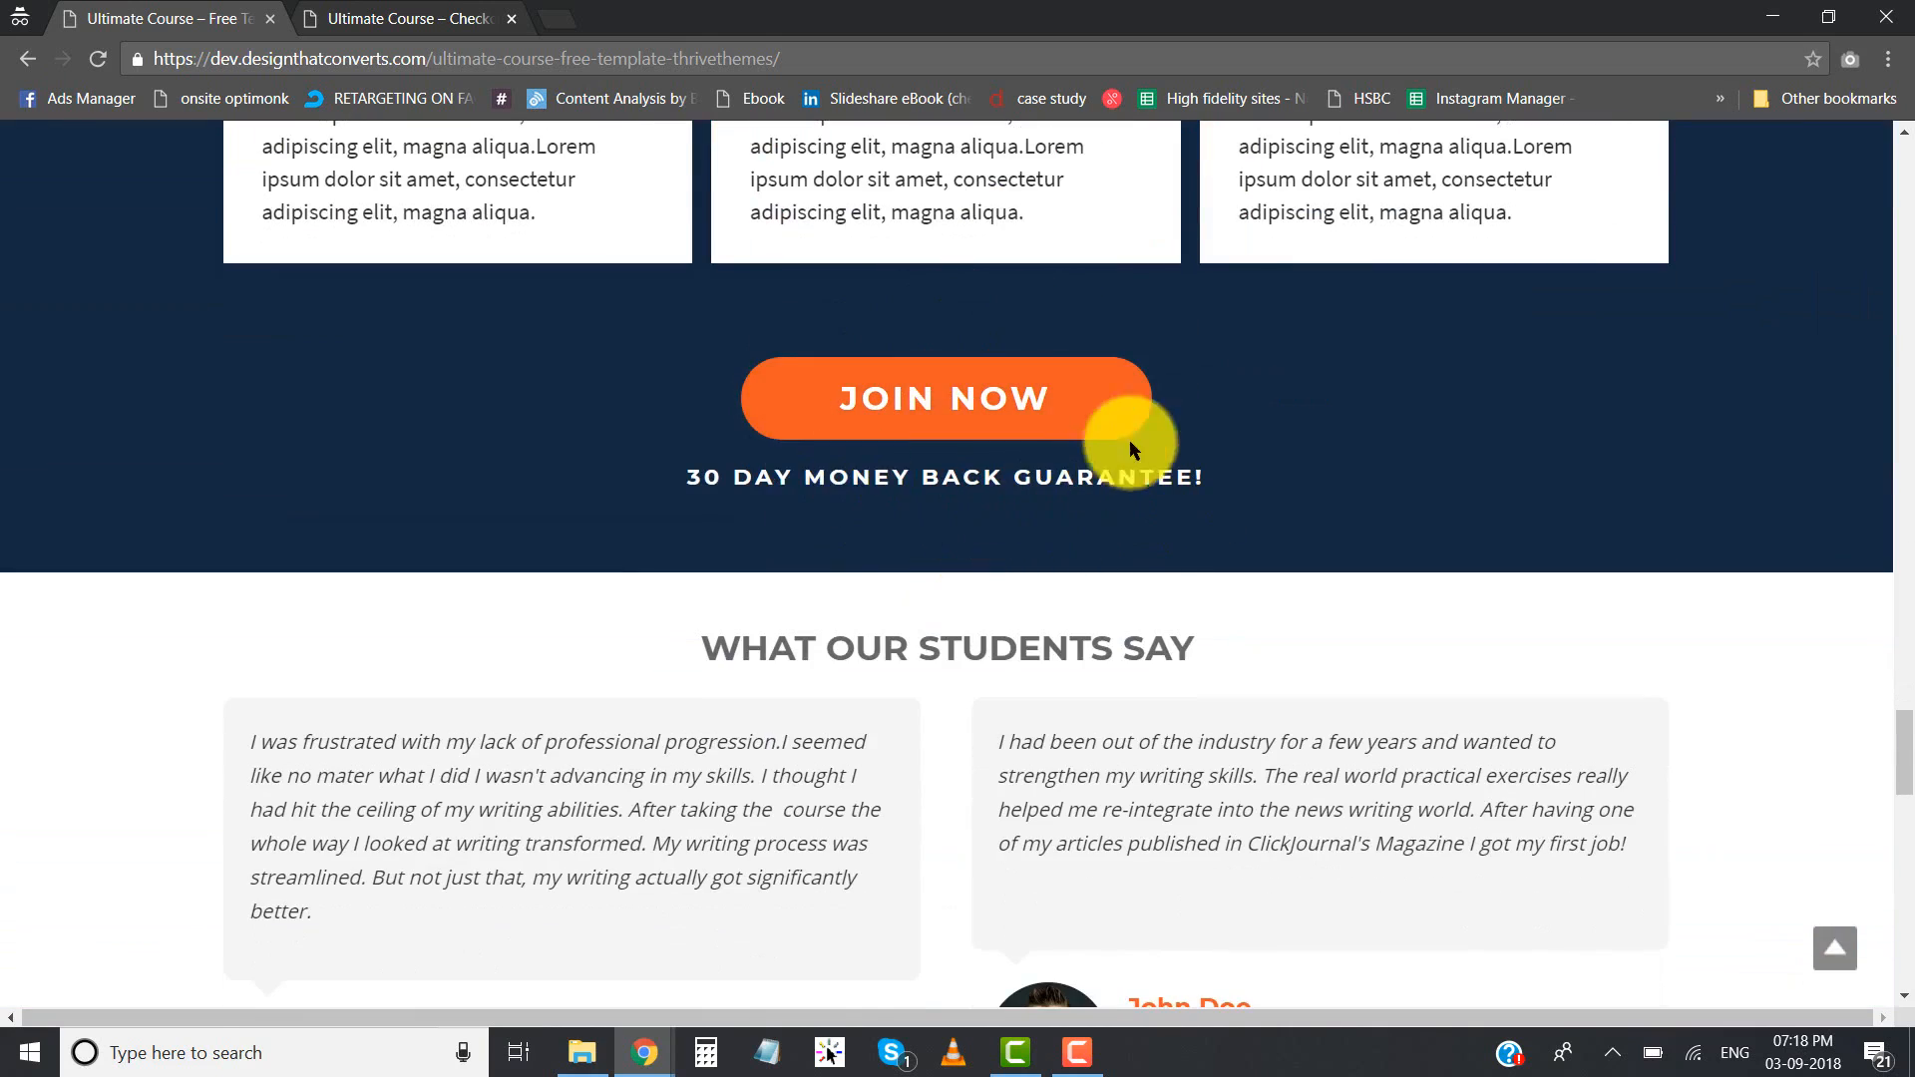
pyautogui.scroll(1, 833, 469)
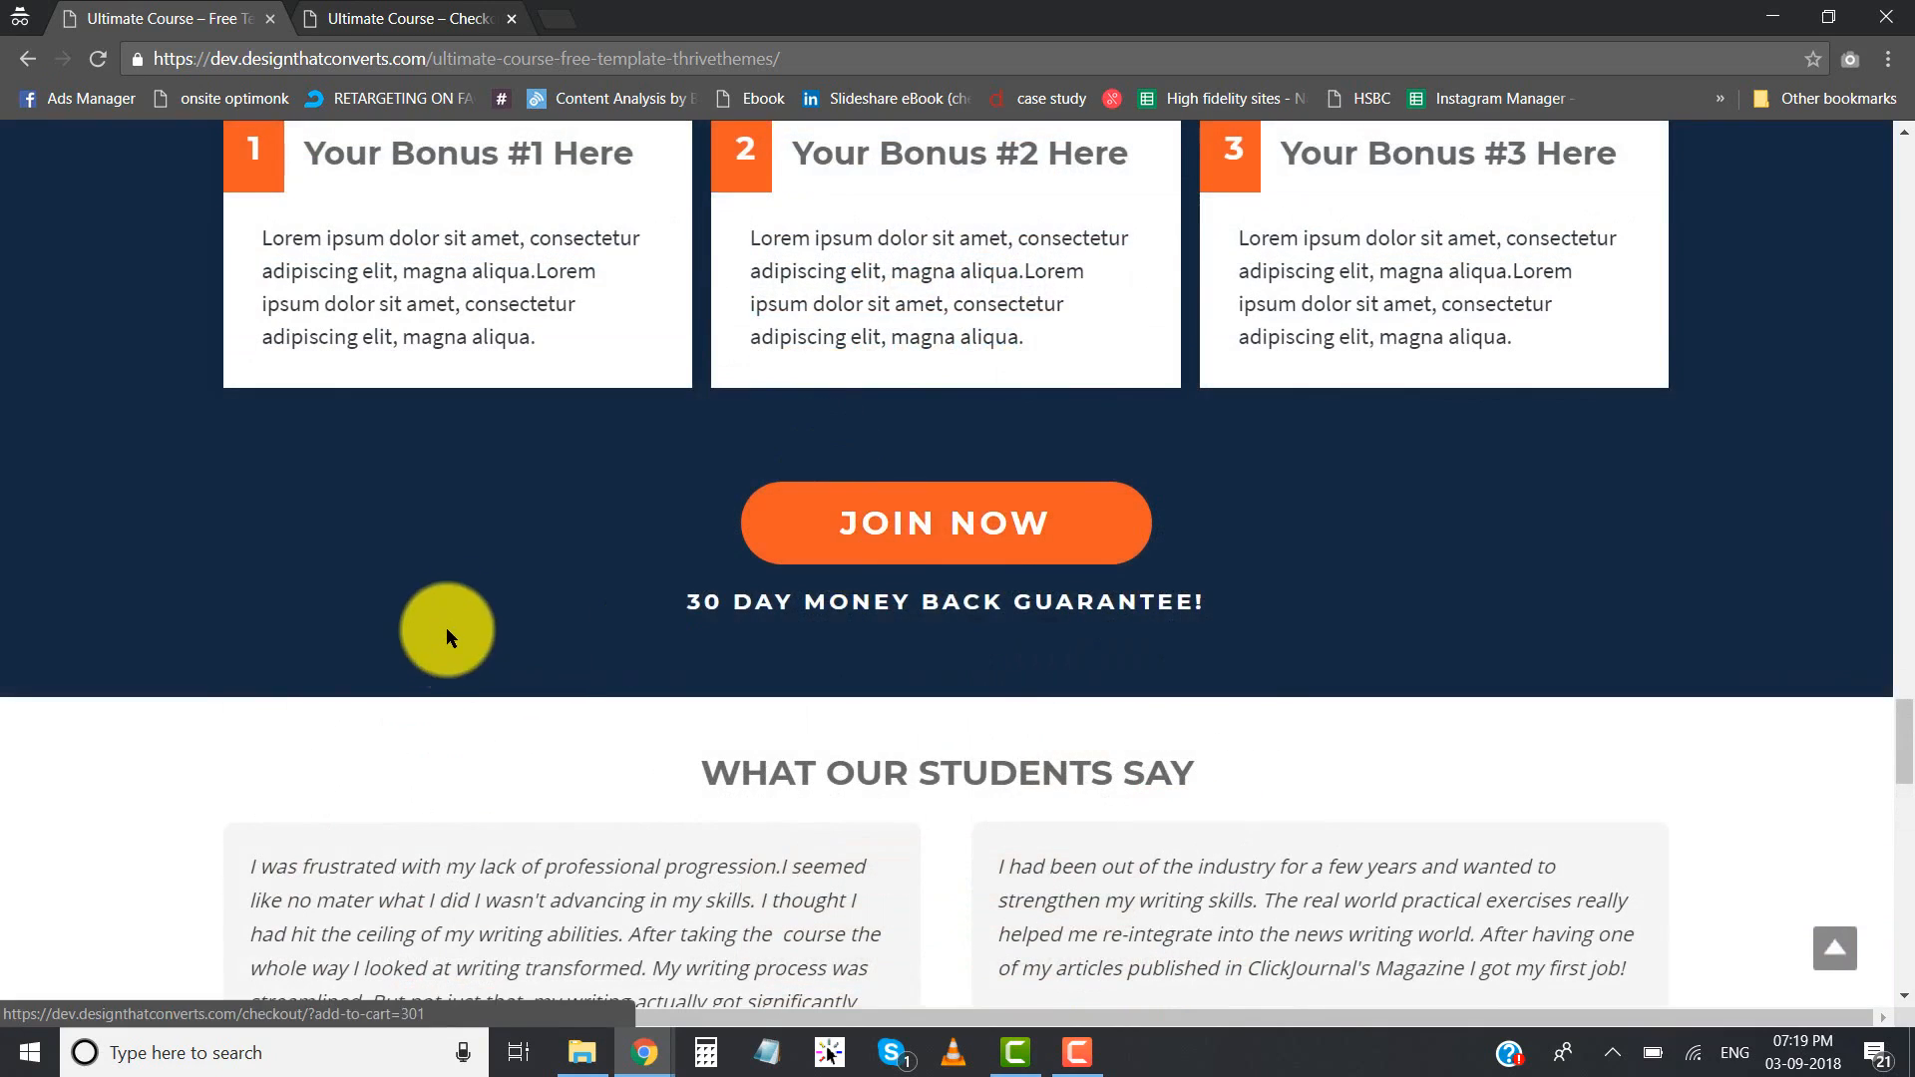
pyautogui.scroll(2, 642, 685)
pyautogui.scroll(-5, 642, 688)
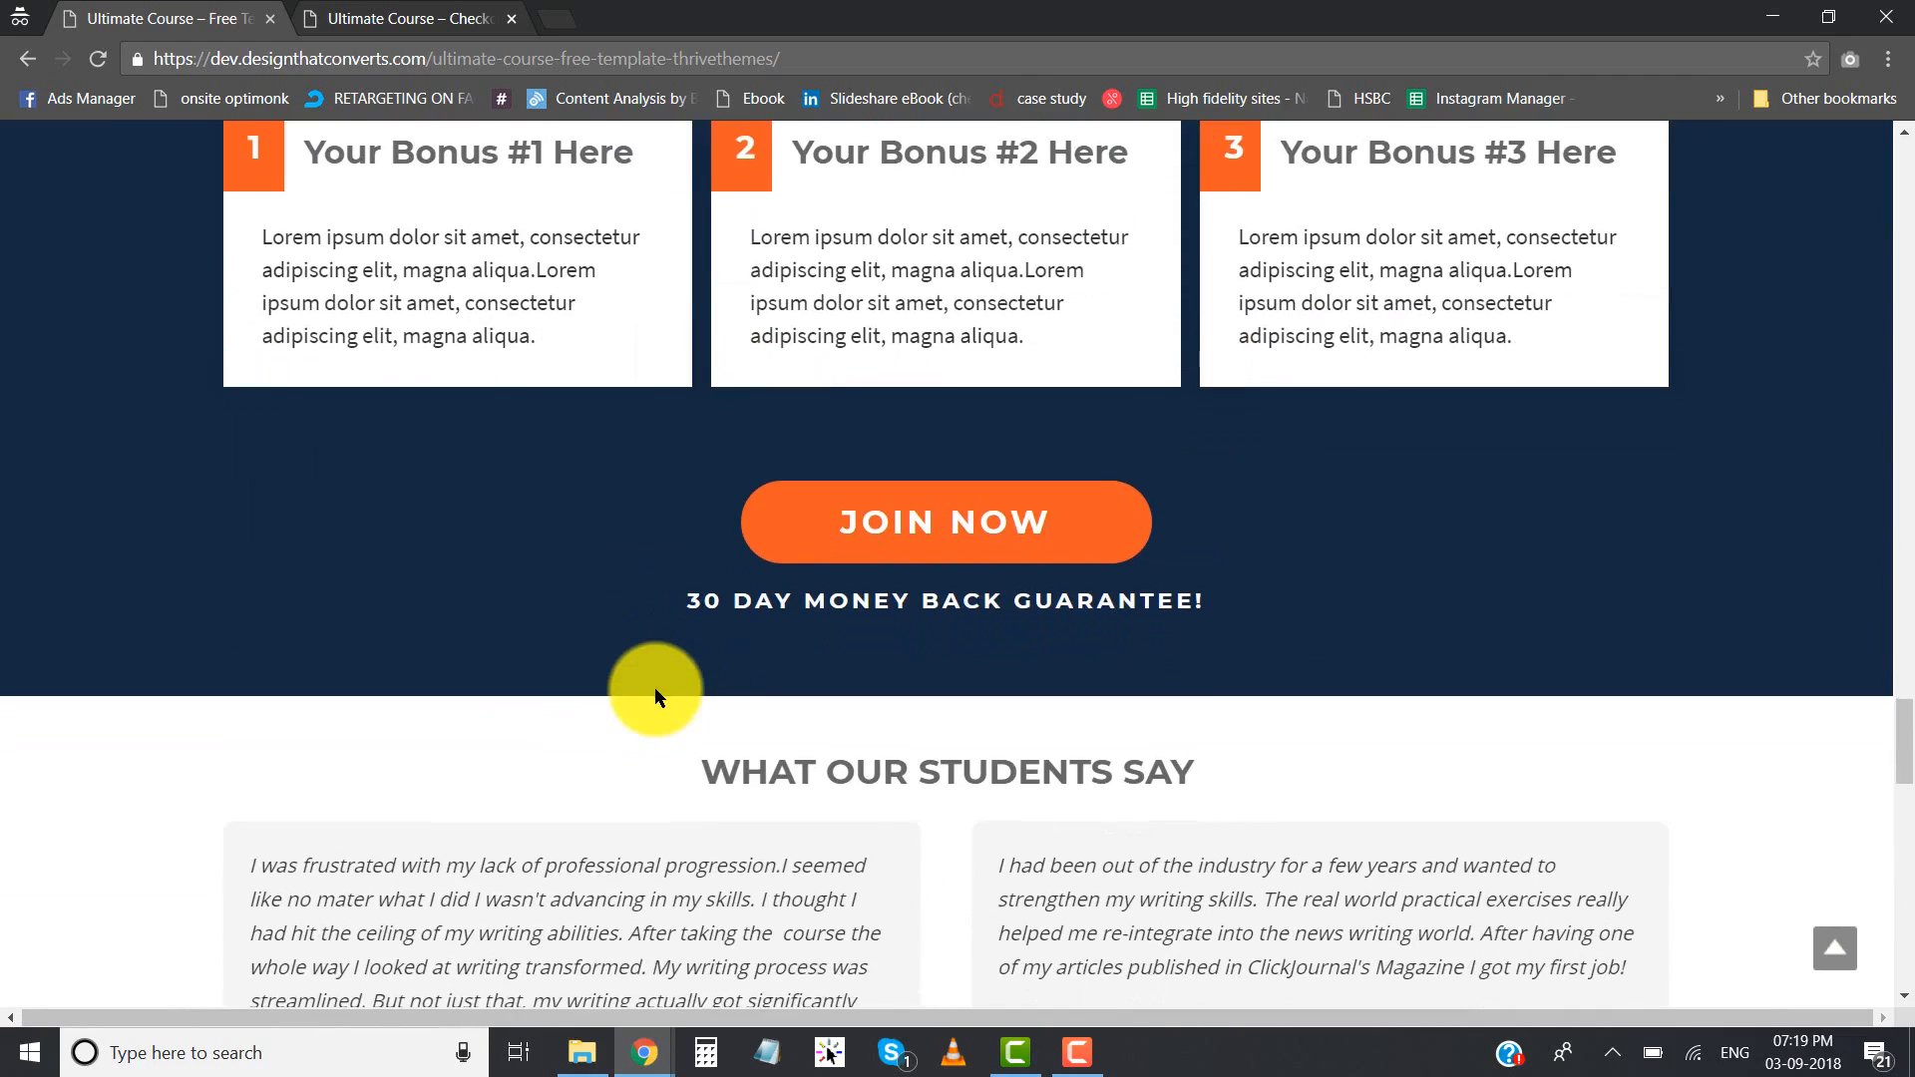
pyautogui.scroll(-2, 464, 461)
pyautogui.scroll(-4, 866, 461)
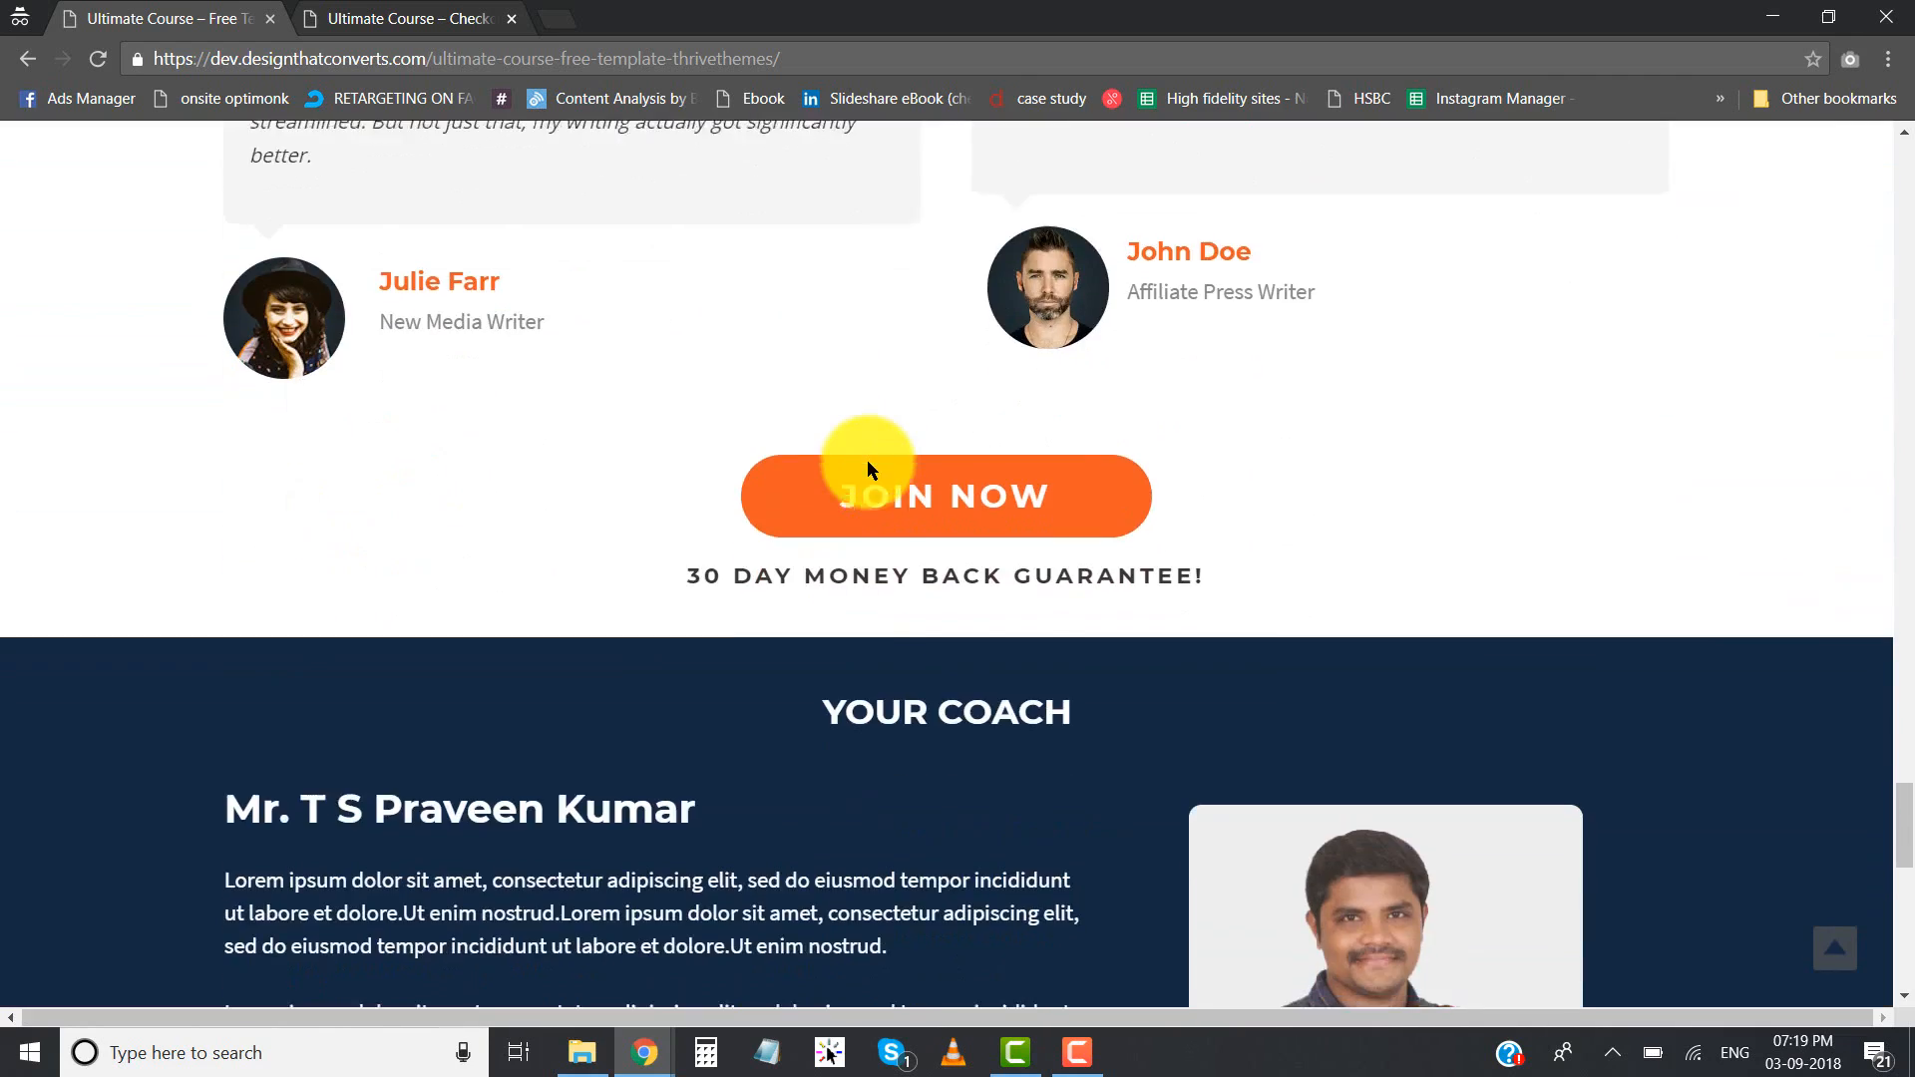
# - Examine the "Your Coach" section, including the coach's name heading, biography paragraphs and photo
pyautogui.scroll(-1, 838, 494)
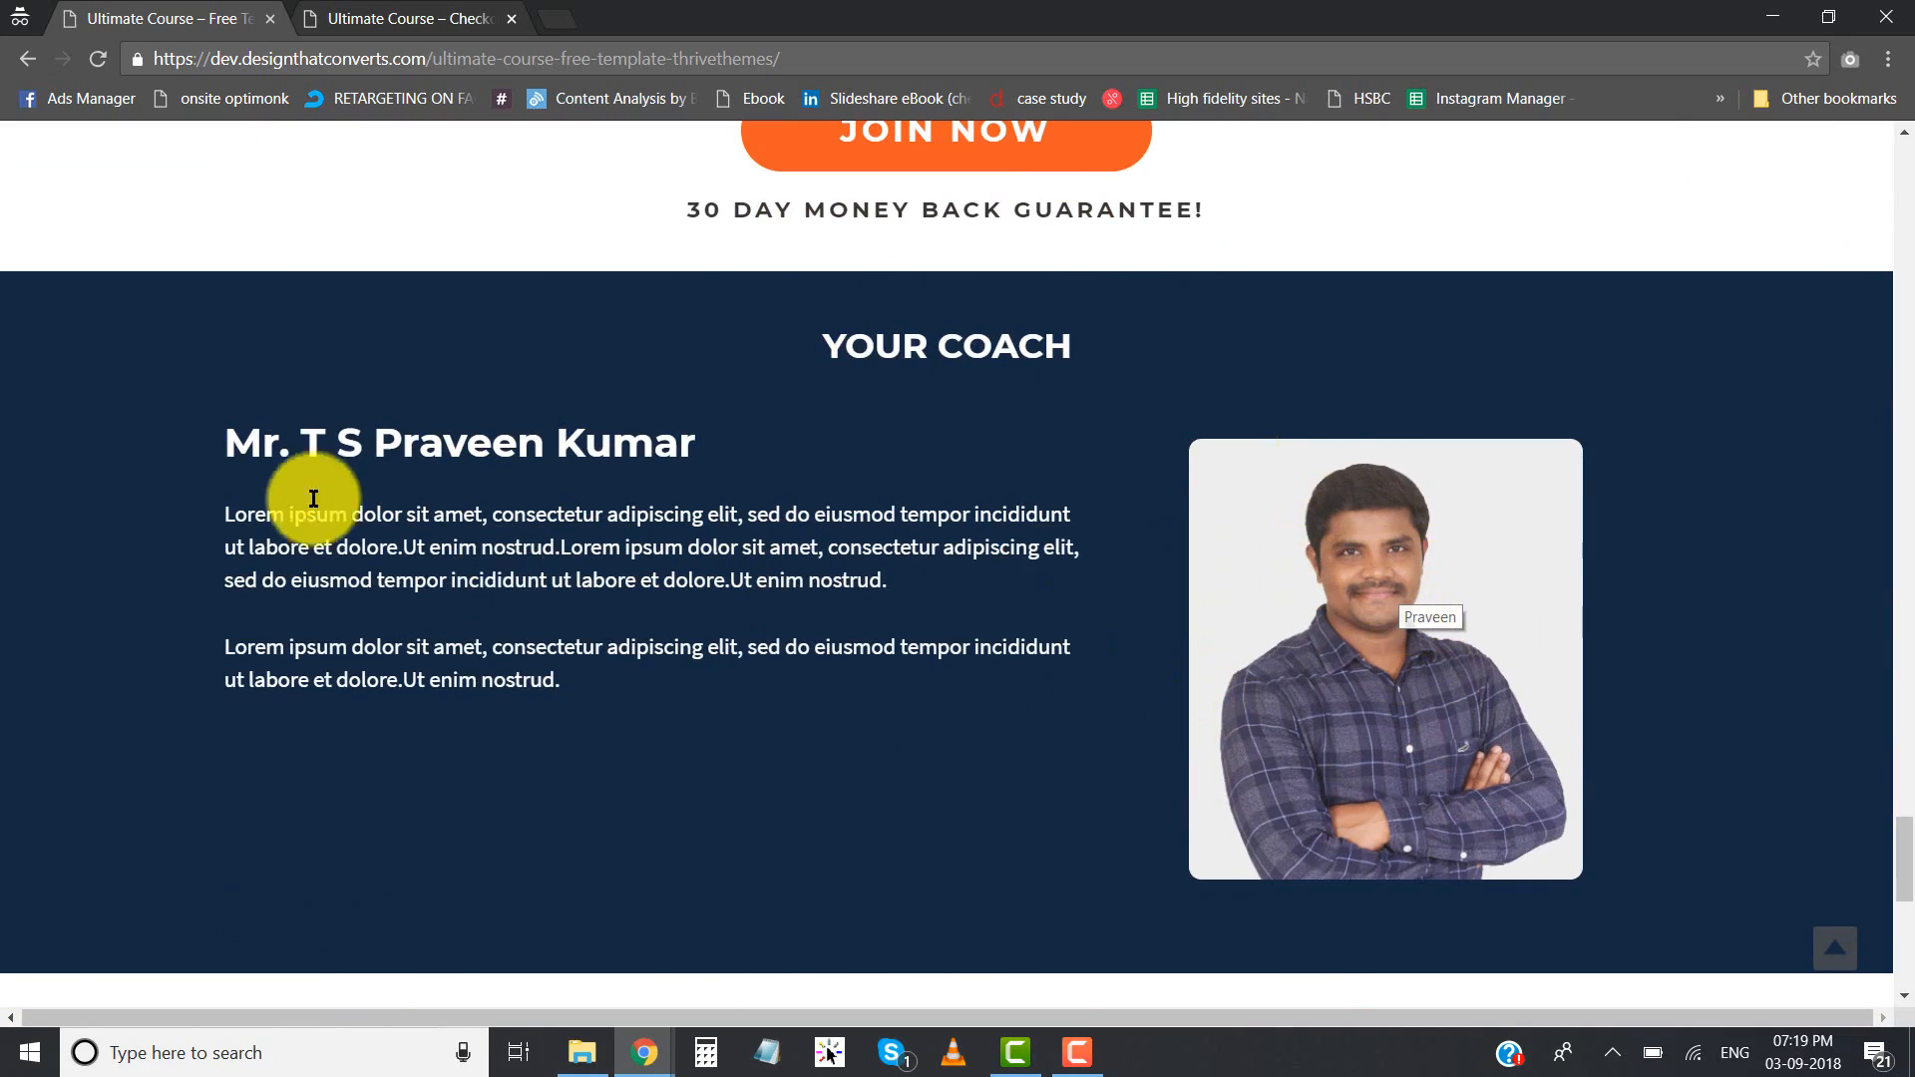
pyautogui.moveTo(289, 449); pyautogui.dragTo(849, 472)
pyautogui.click(849, 466)
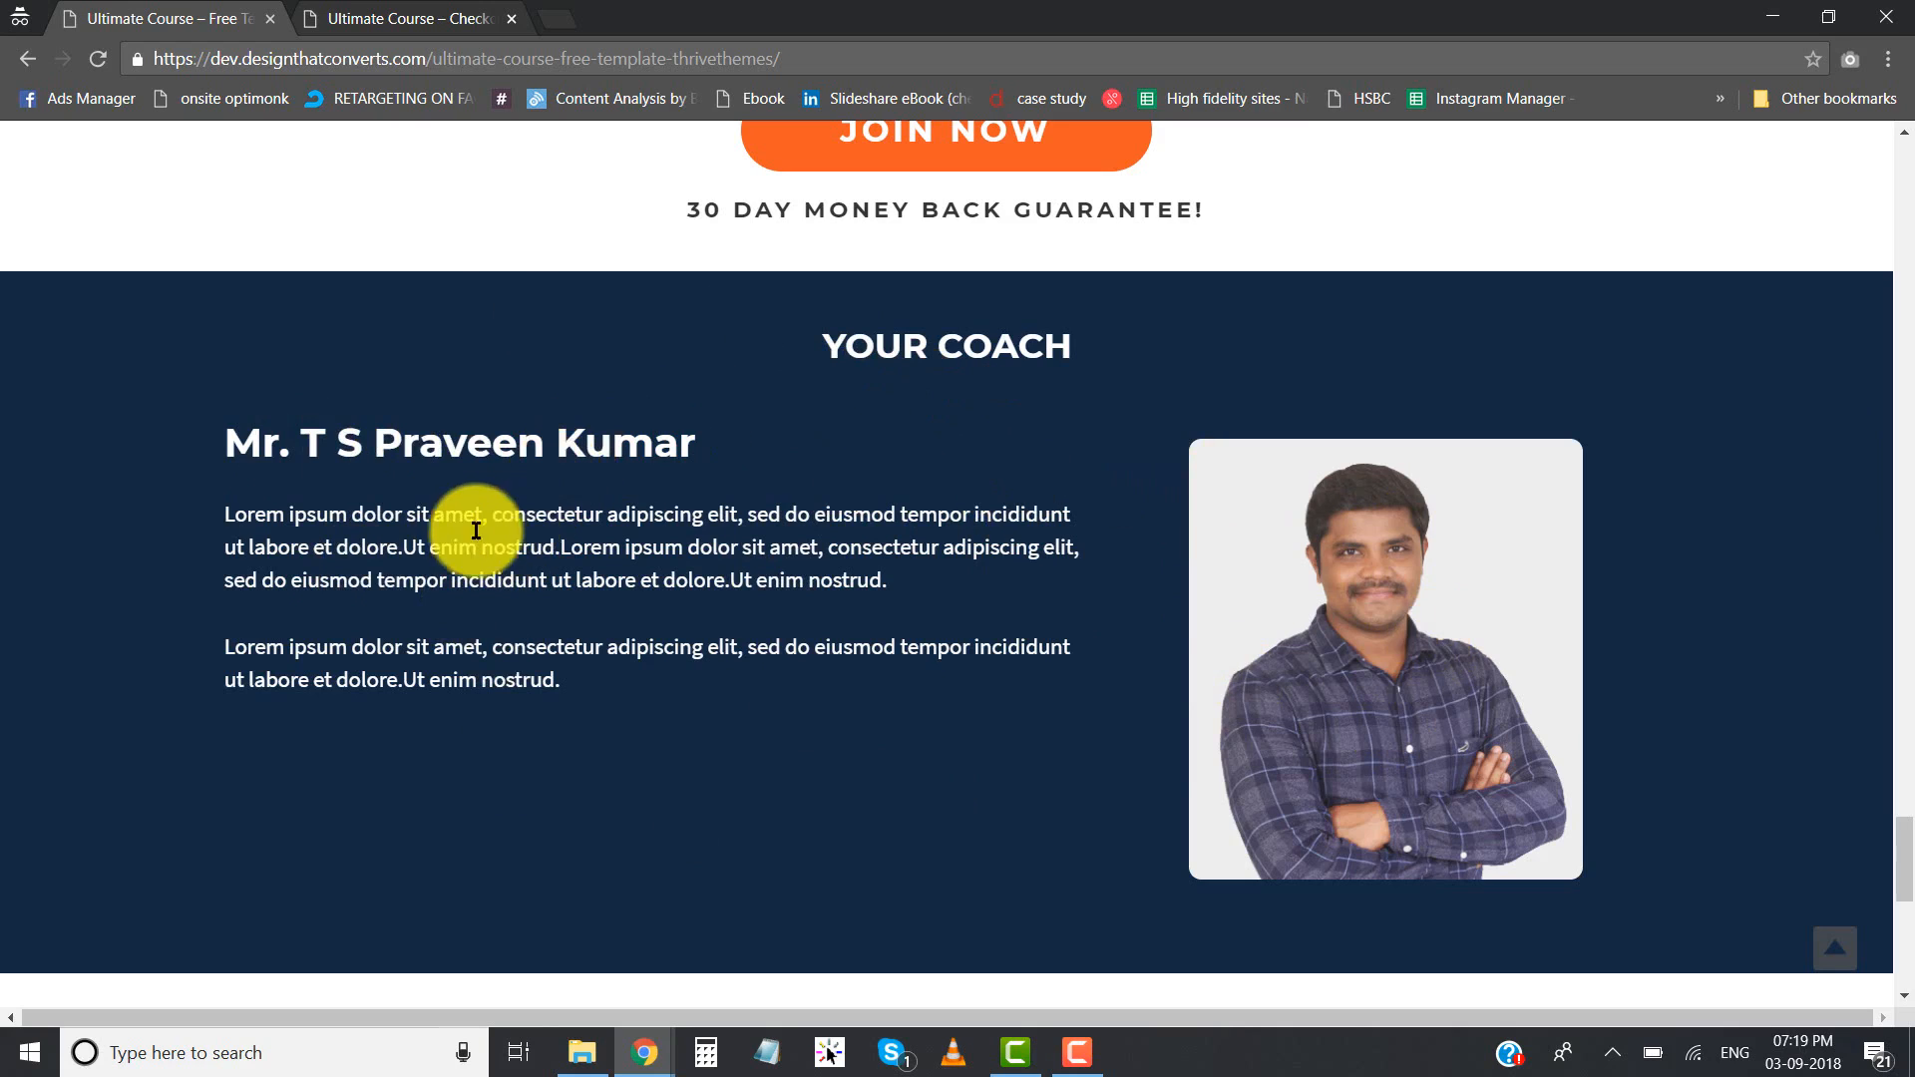
pyautogui.moveTo(431, 514); pyautogui.dragTo(570, 669)
pyautogui.click(876, 650)
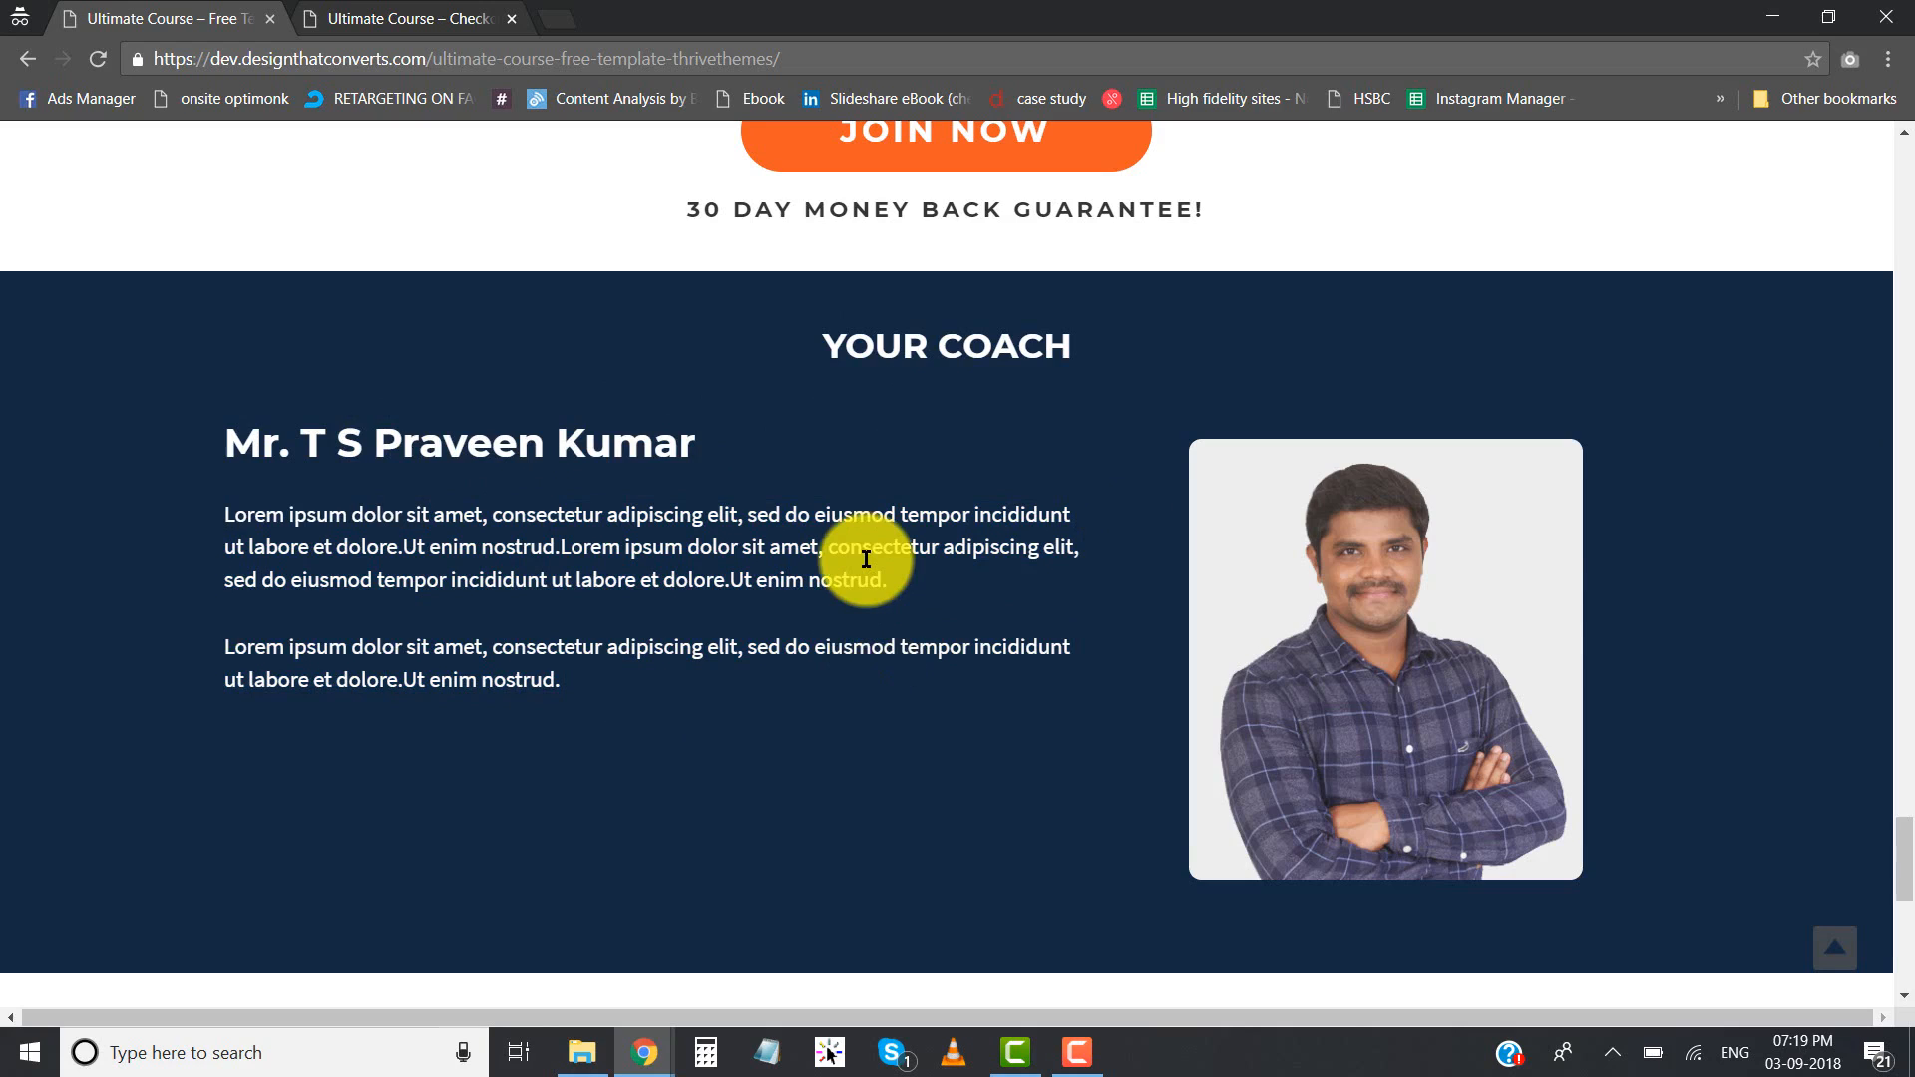
# - Examine the FAQs toggles and the closing call-to-action banner with its 30-day guarantee line above the footer
pyautogui.scroll(-7, 866, 560)
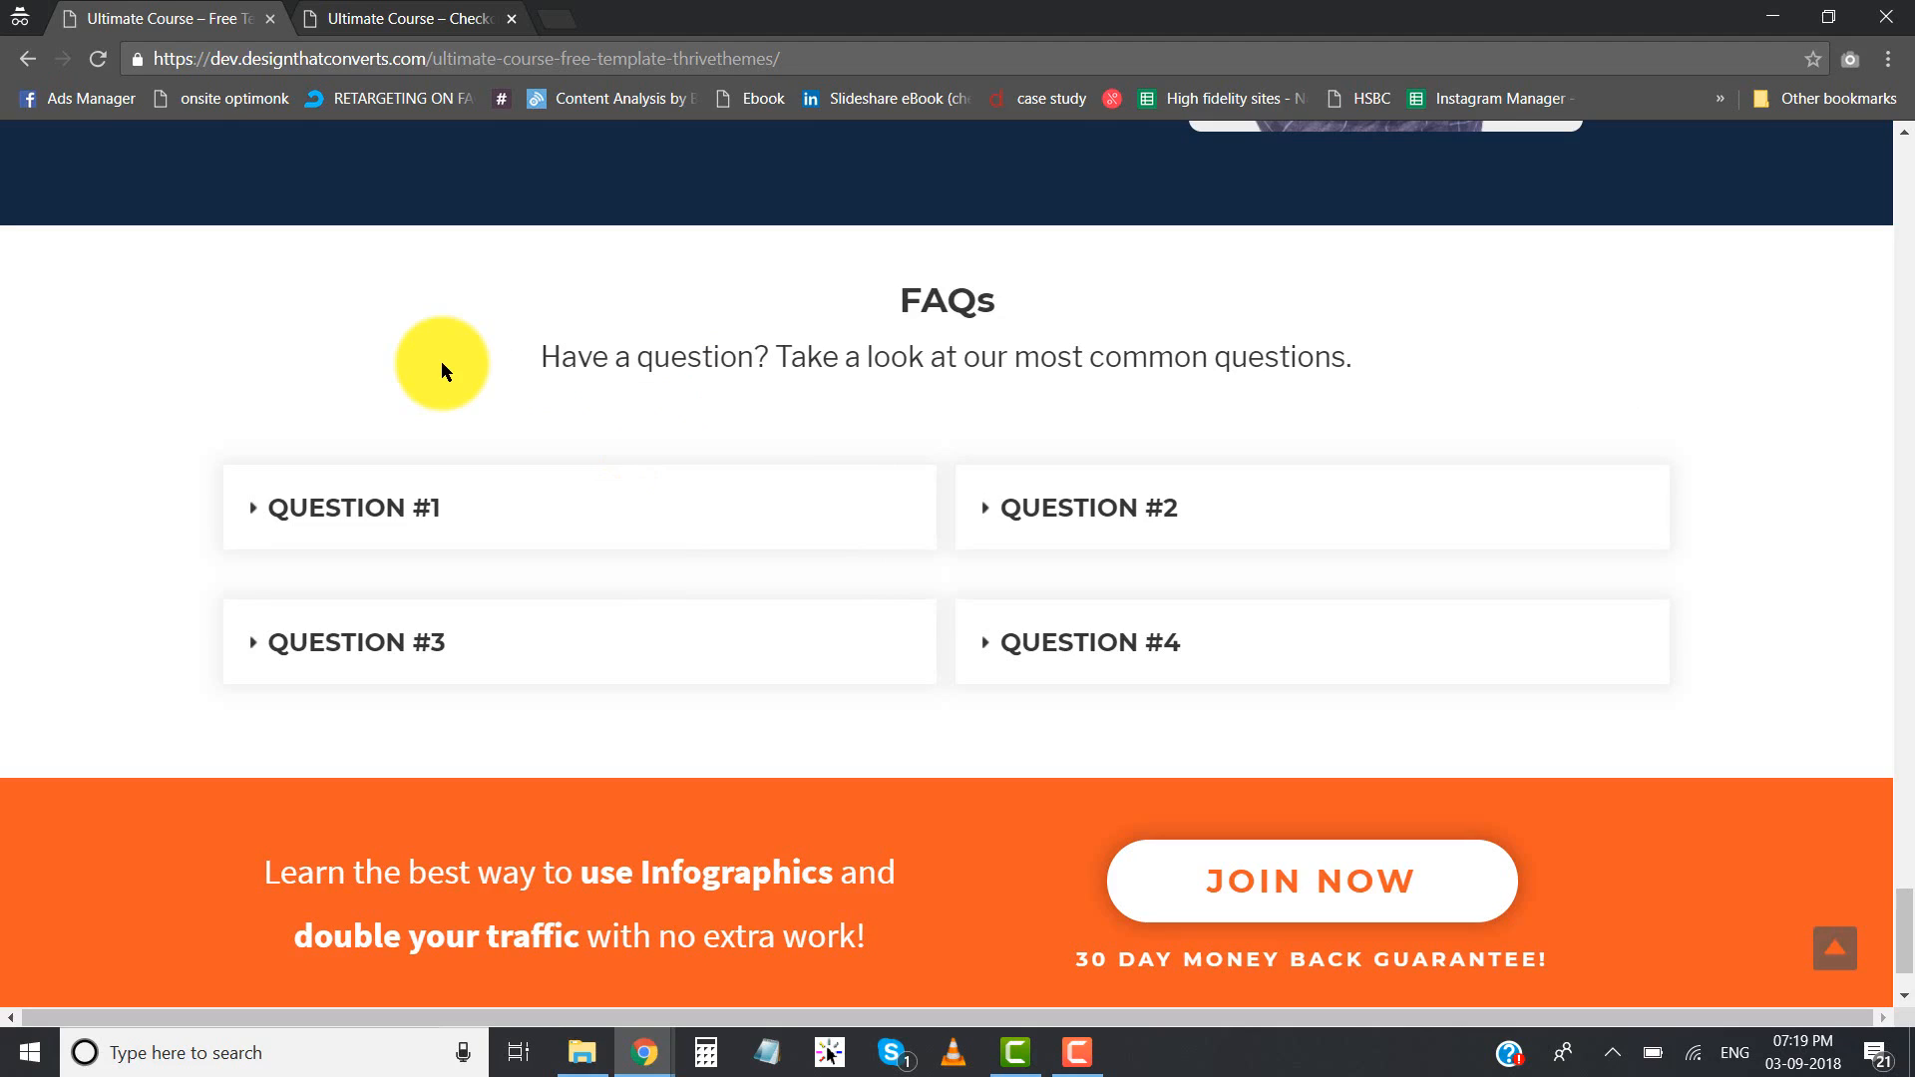
pyautogui.scroll(-2, 478, 399)
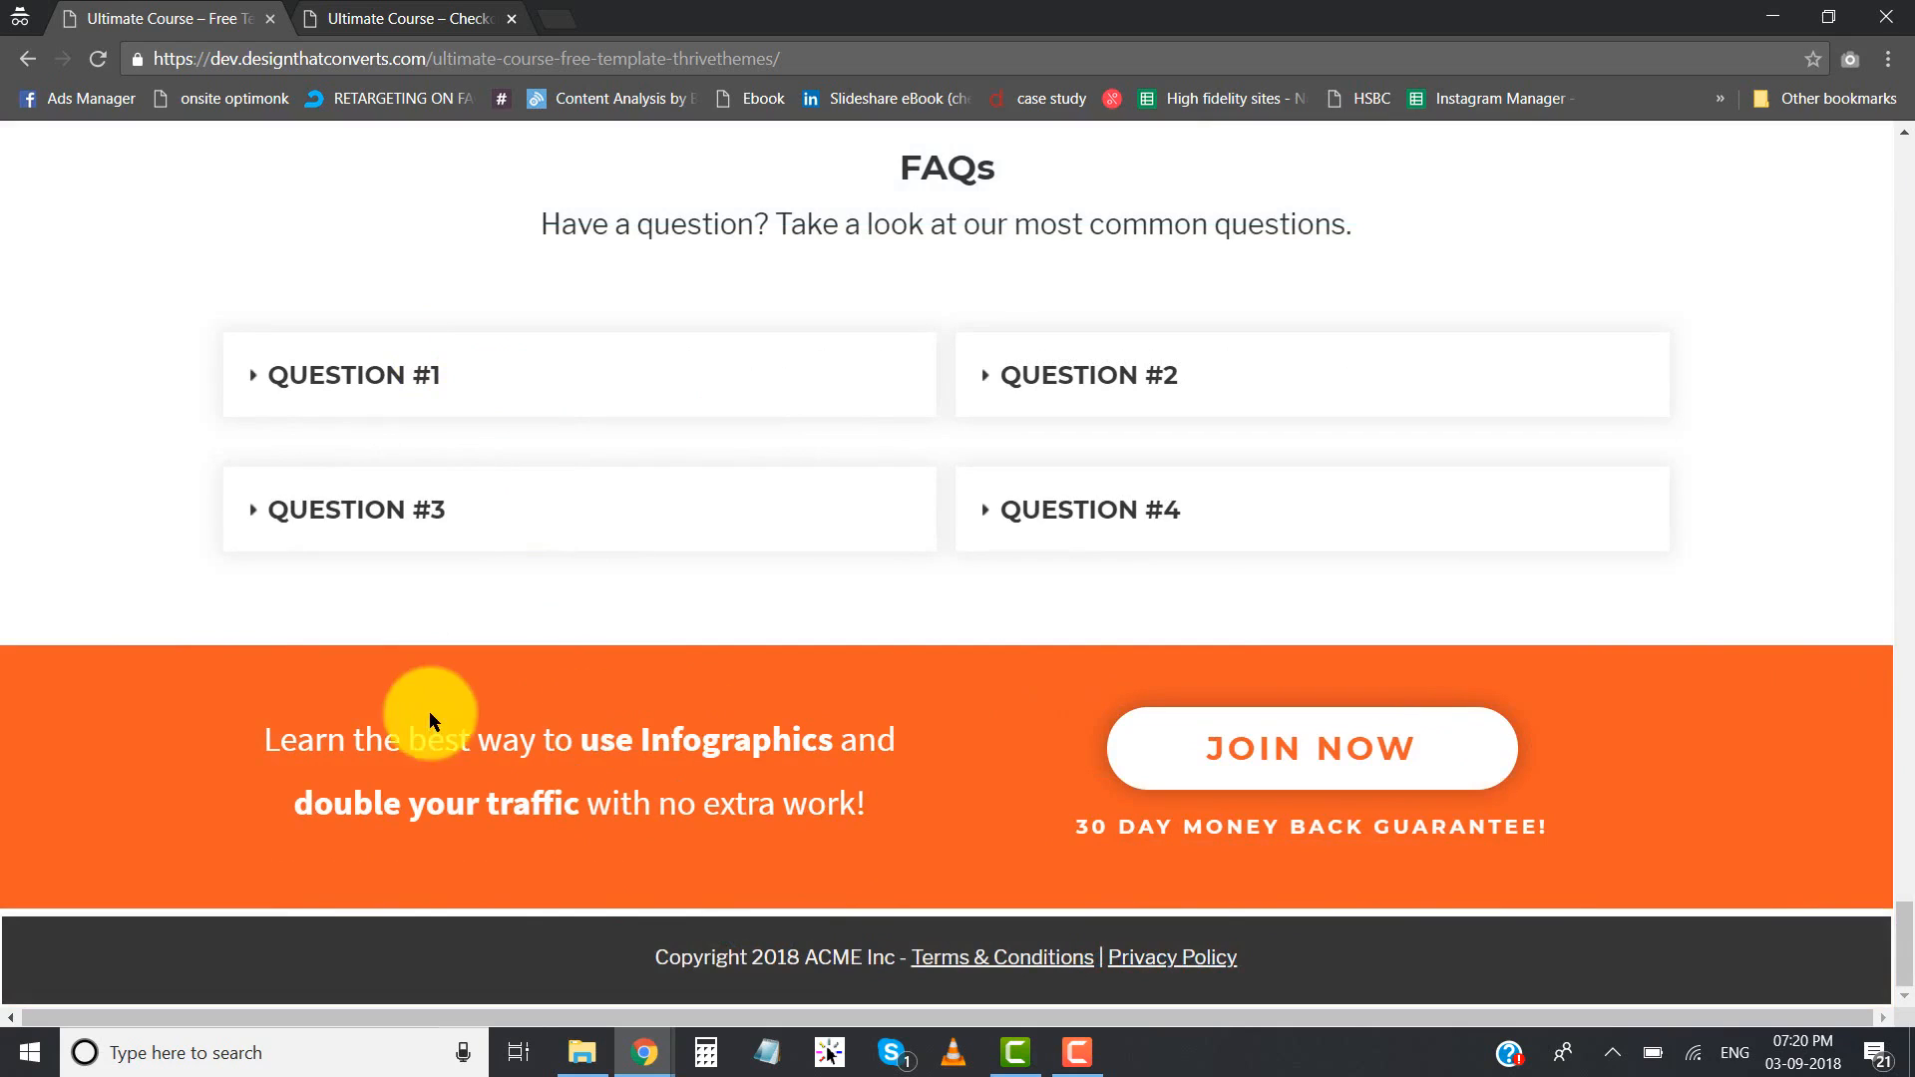
pyautogui.moveTo(373, 722)
pyautogui.mouseDown()
pyautogui.moveTo(782, 812)
pyautogui.moveTo(352, 734)
pyautogui.mouseUp()
pyautogui.click(352, 734)
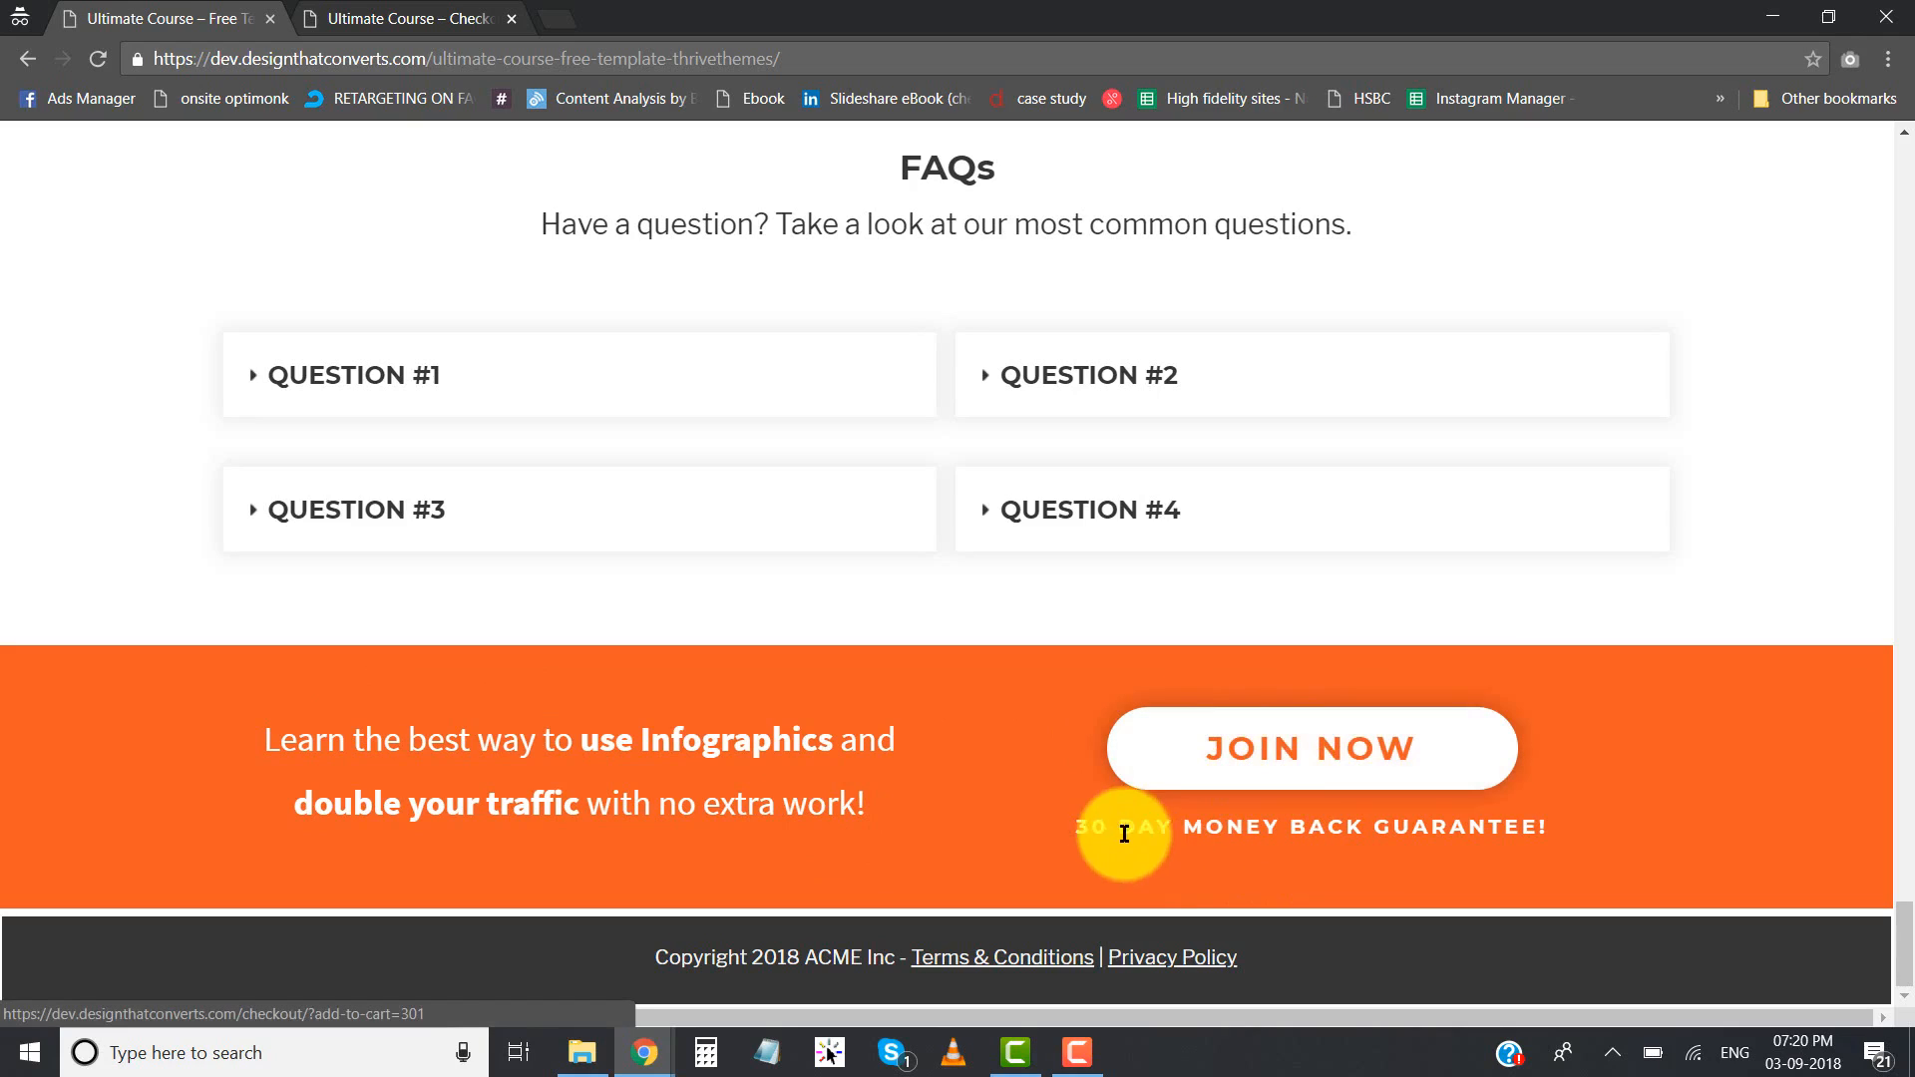
pyautogui.moveTo(1141, 834); pyautogui.dragTo(1433, 842)
pyautogui.click(1477, 830)
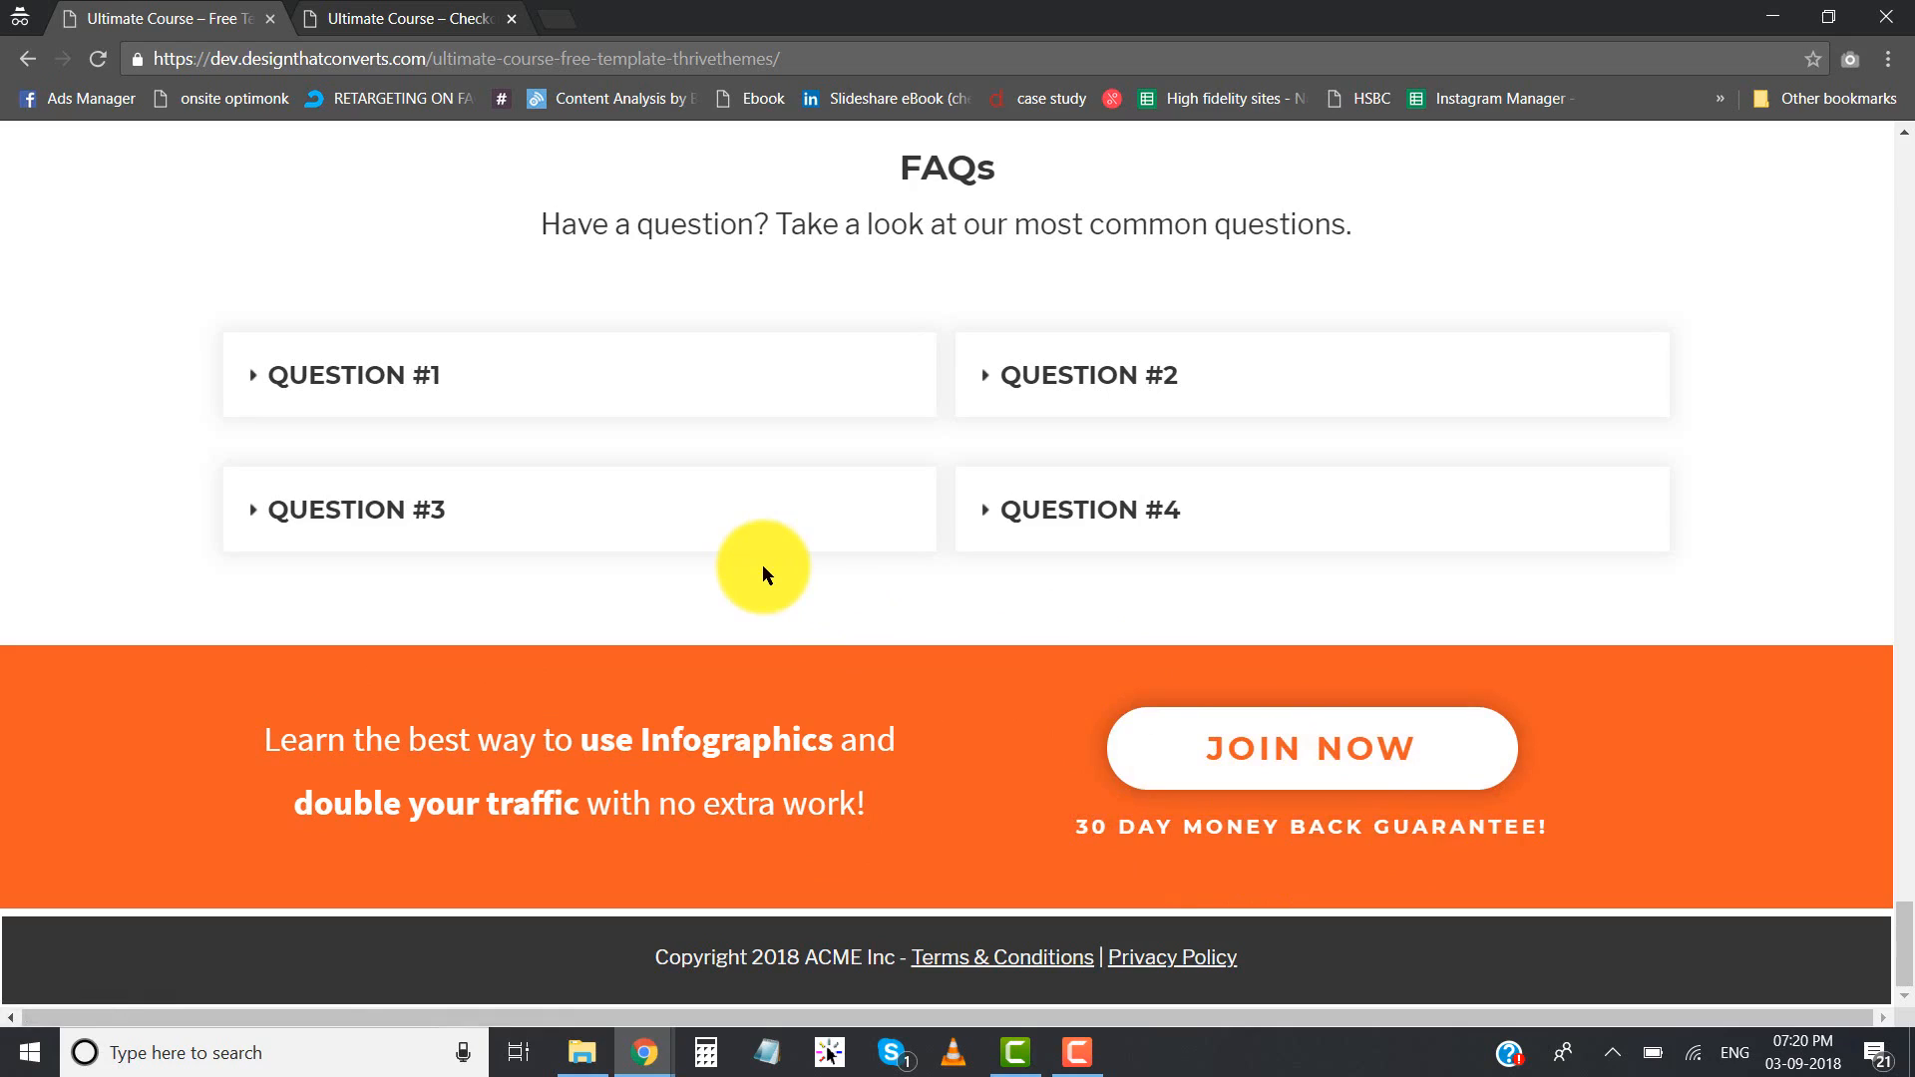
# - Look back over the landing page's benefits, course modules and pricing sections
pyautogui.scroll(15, 762, 564)
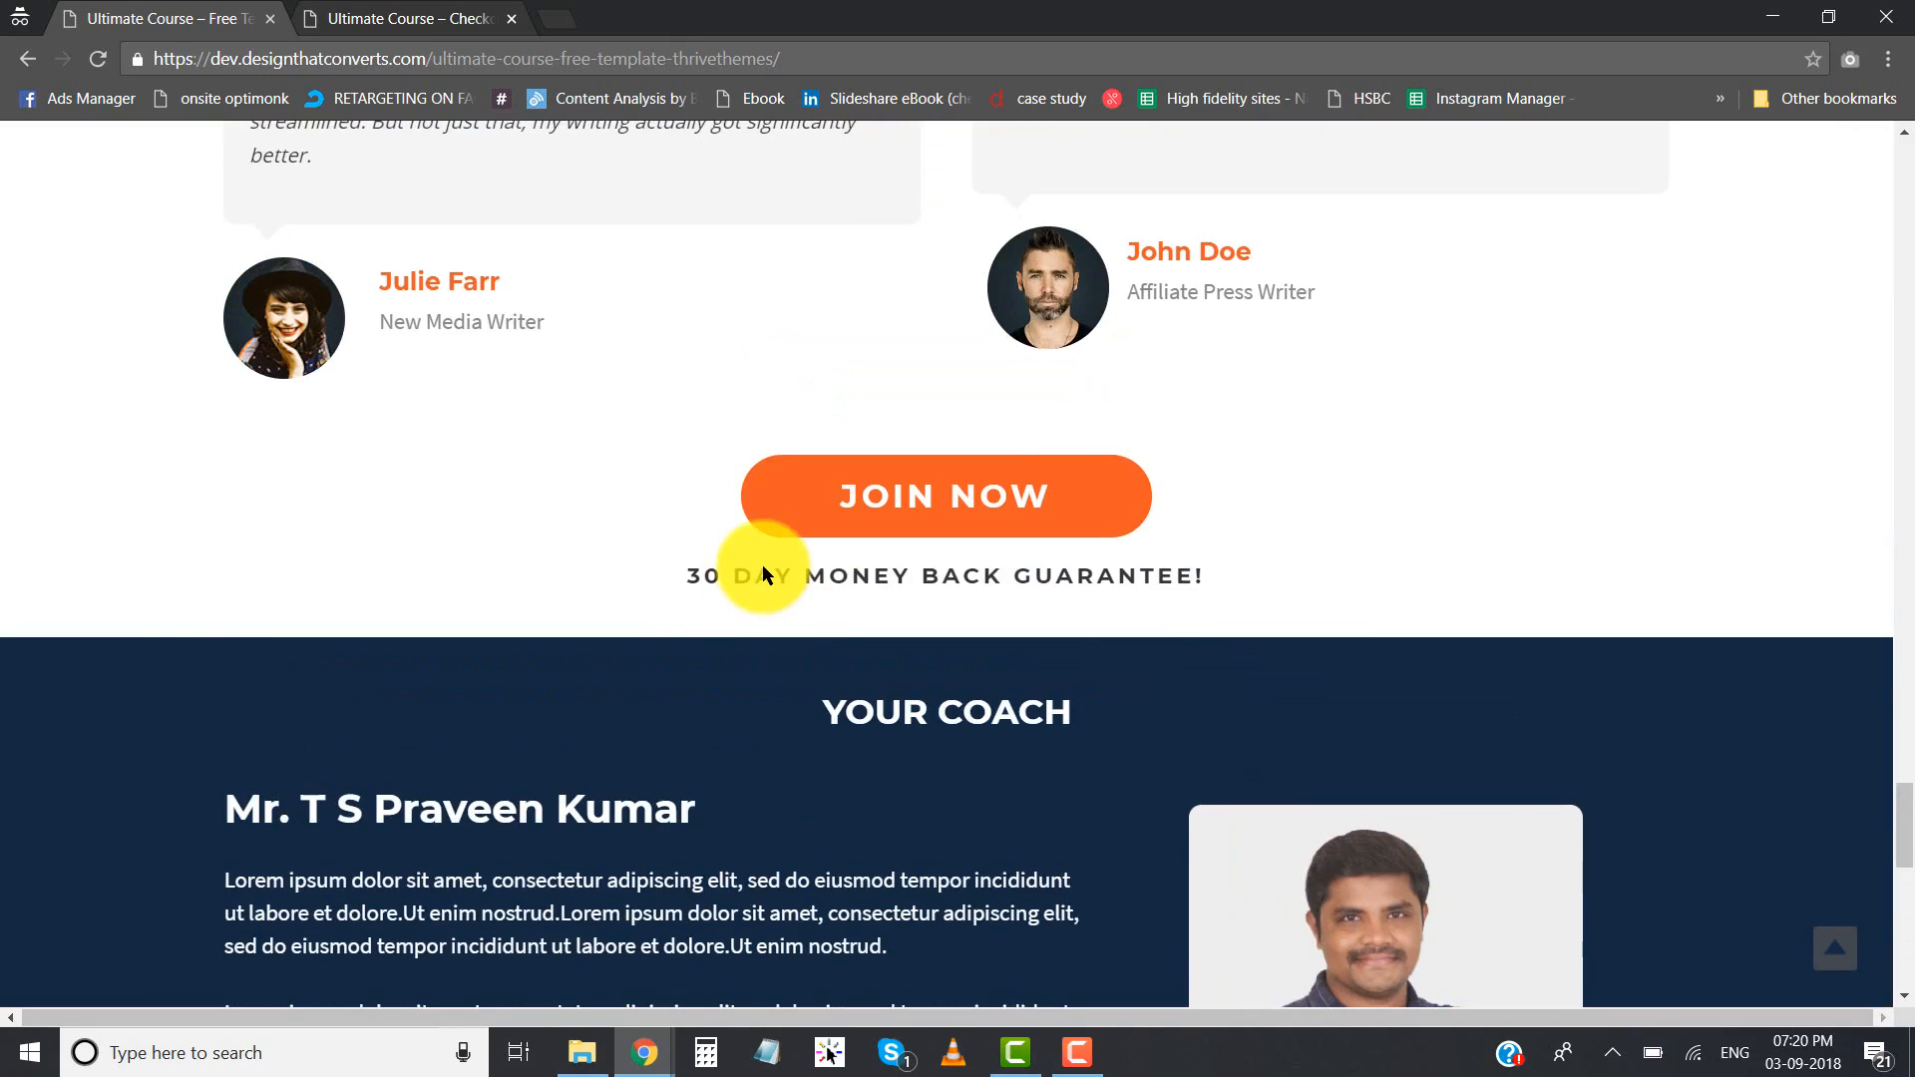
pyautogui.scroll(20, 764, 566)
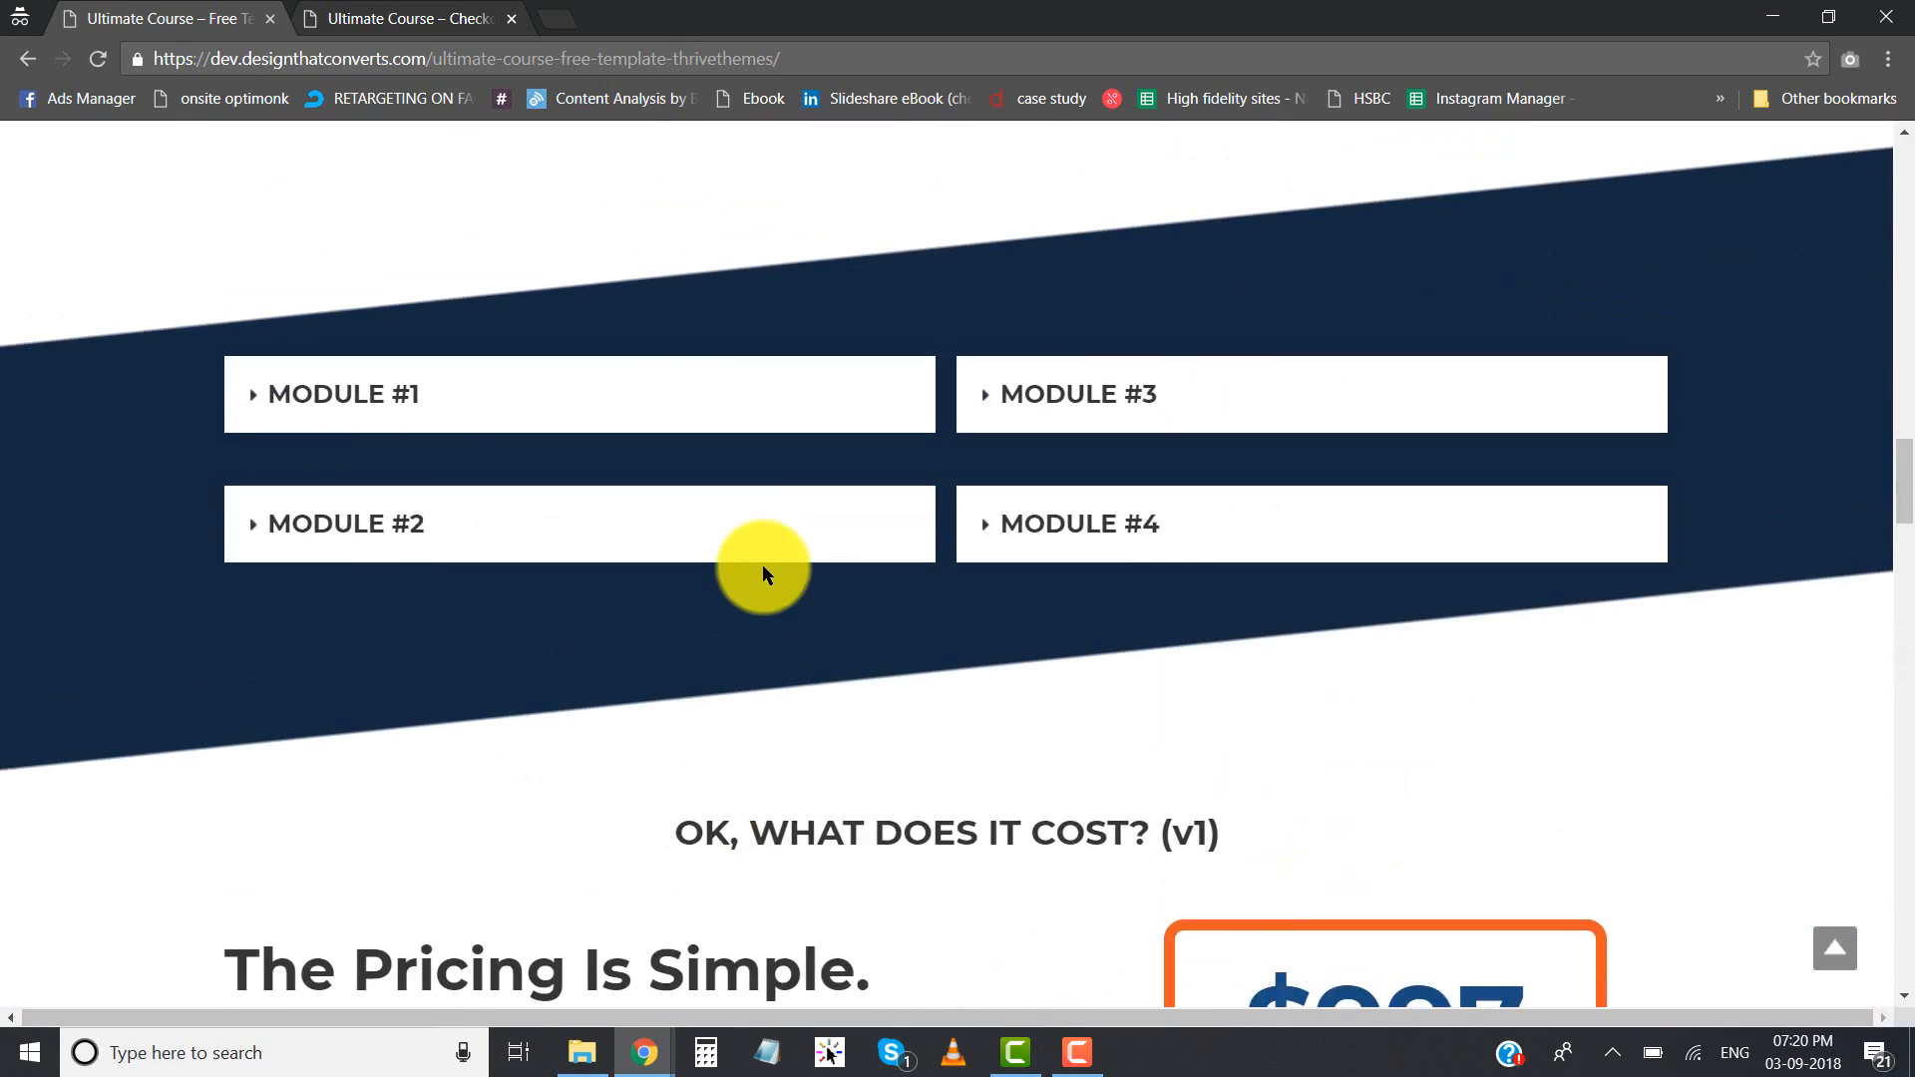
pyautogui.scroll(13, 762, 565)
pyautogui.scroll(-19, 654, 505)
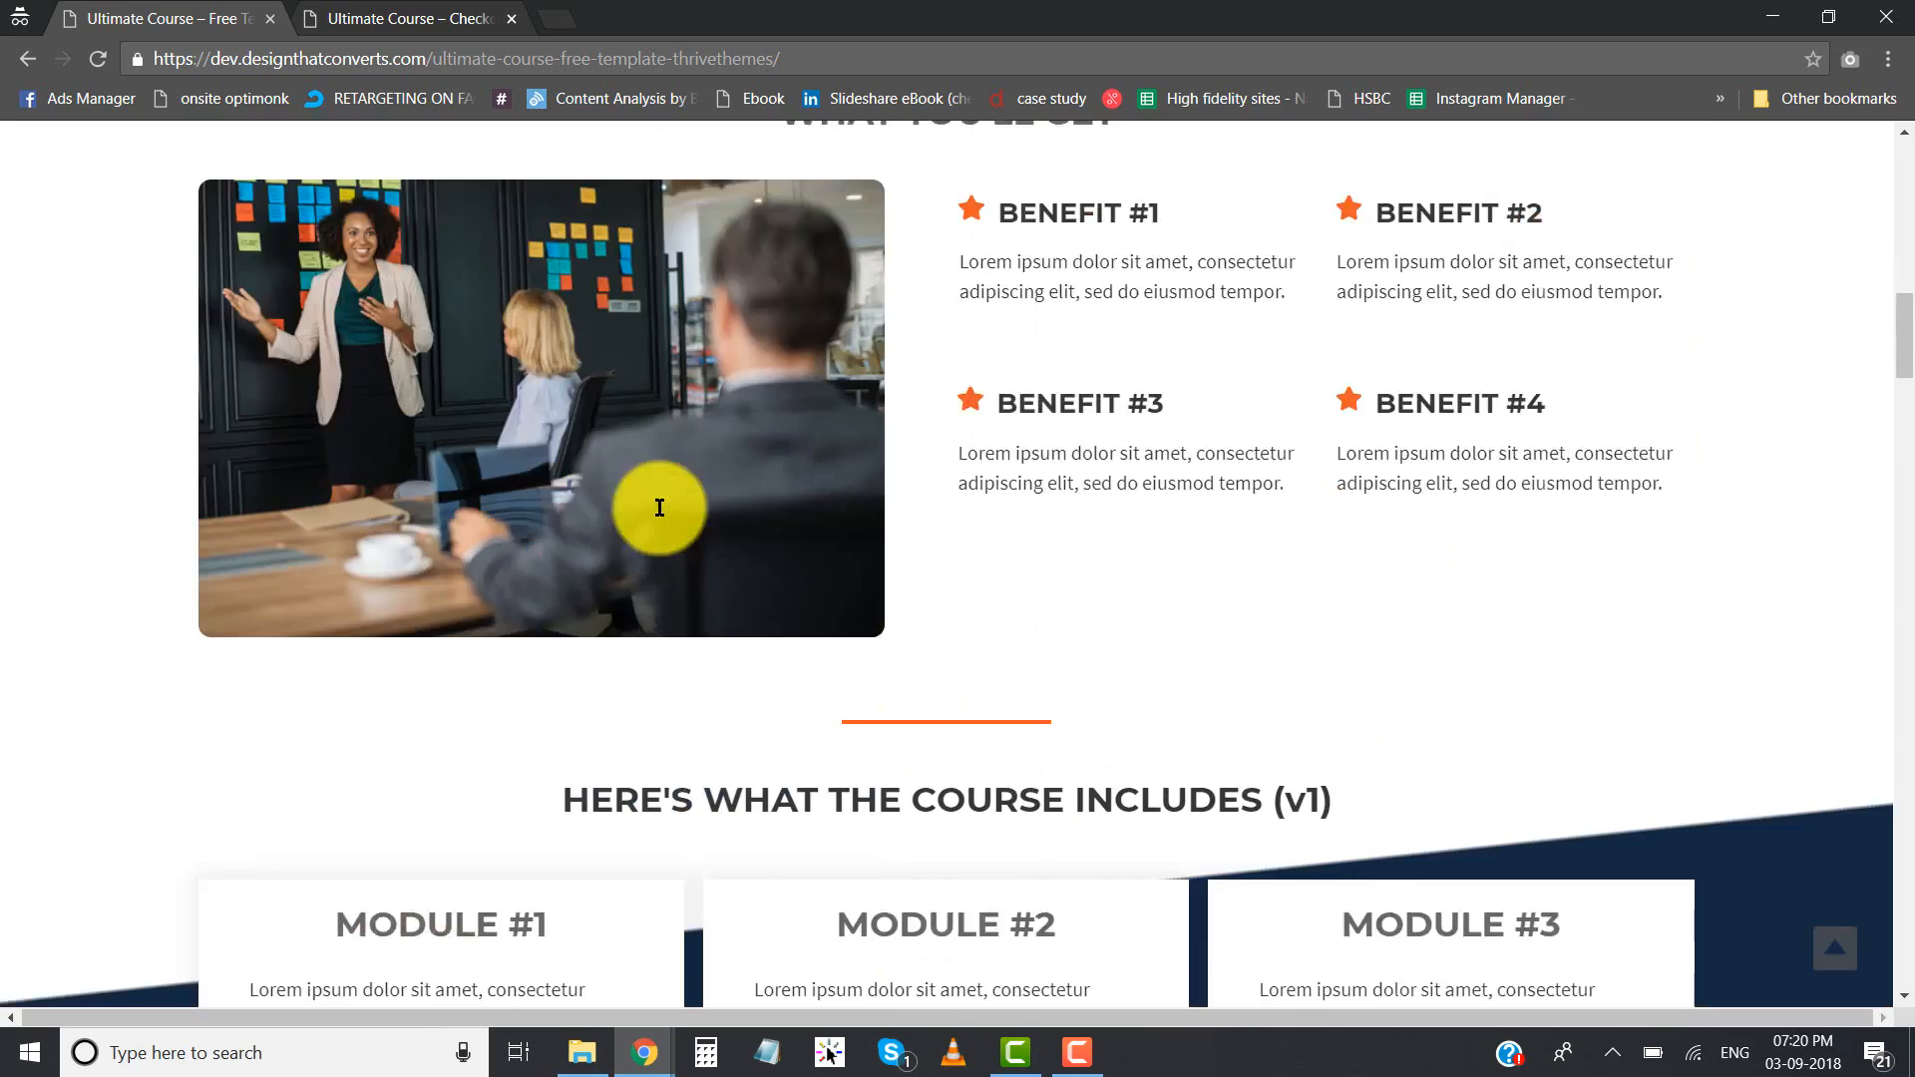
pyautogui.scroll(-12, 659, 505)
pyautogui.scroll(1, 658, 506)
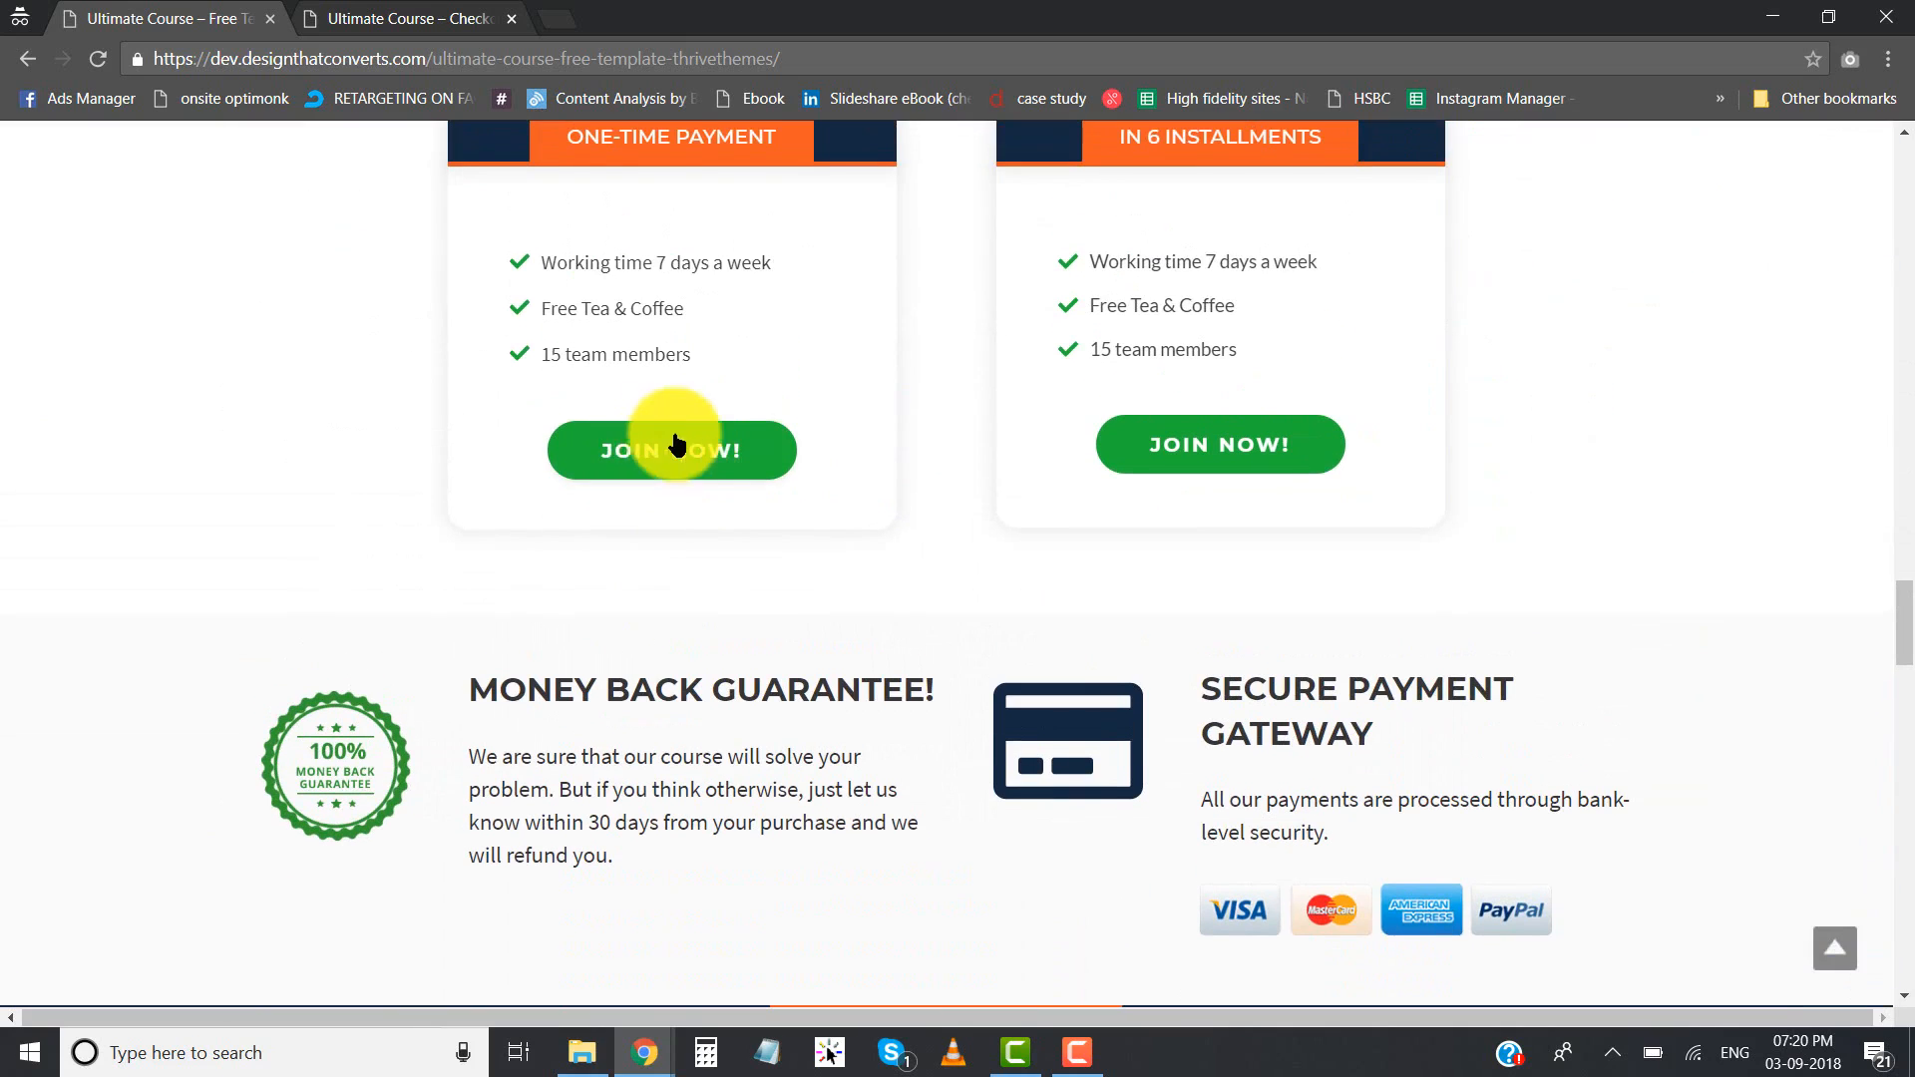
# - Compare the header of the checkout page with the hero section of the landing page
pyautogui.click(364, 18)
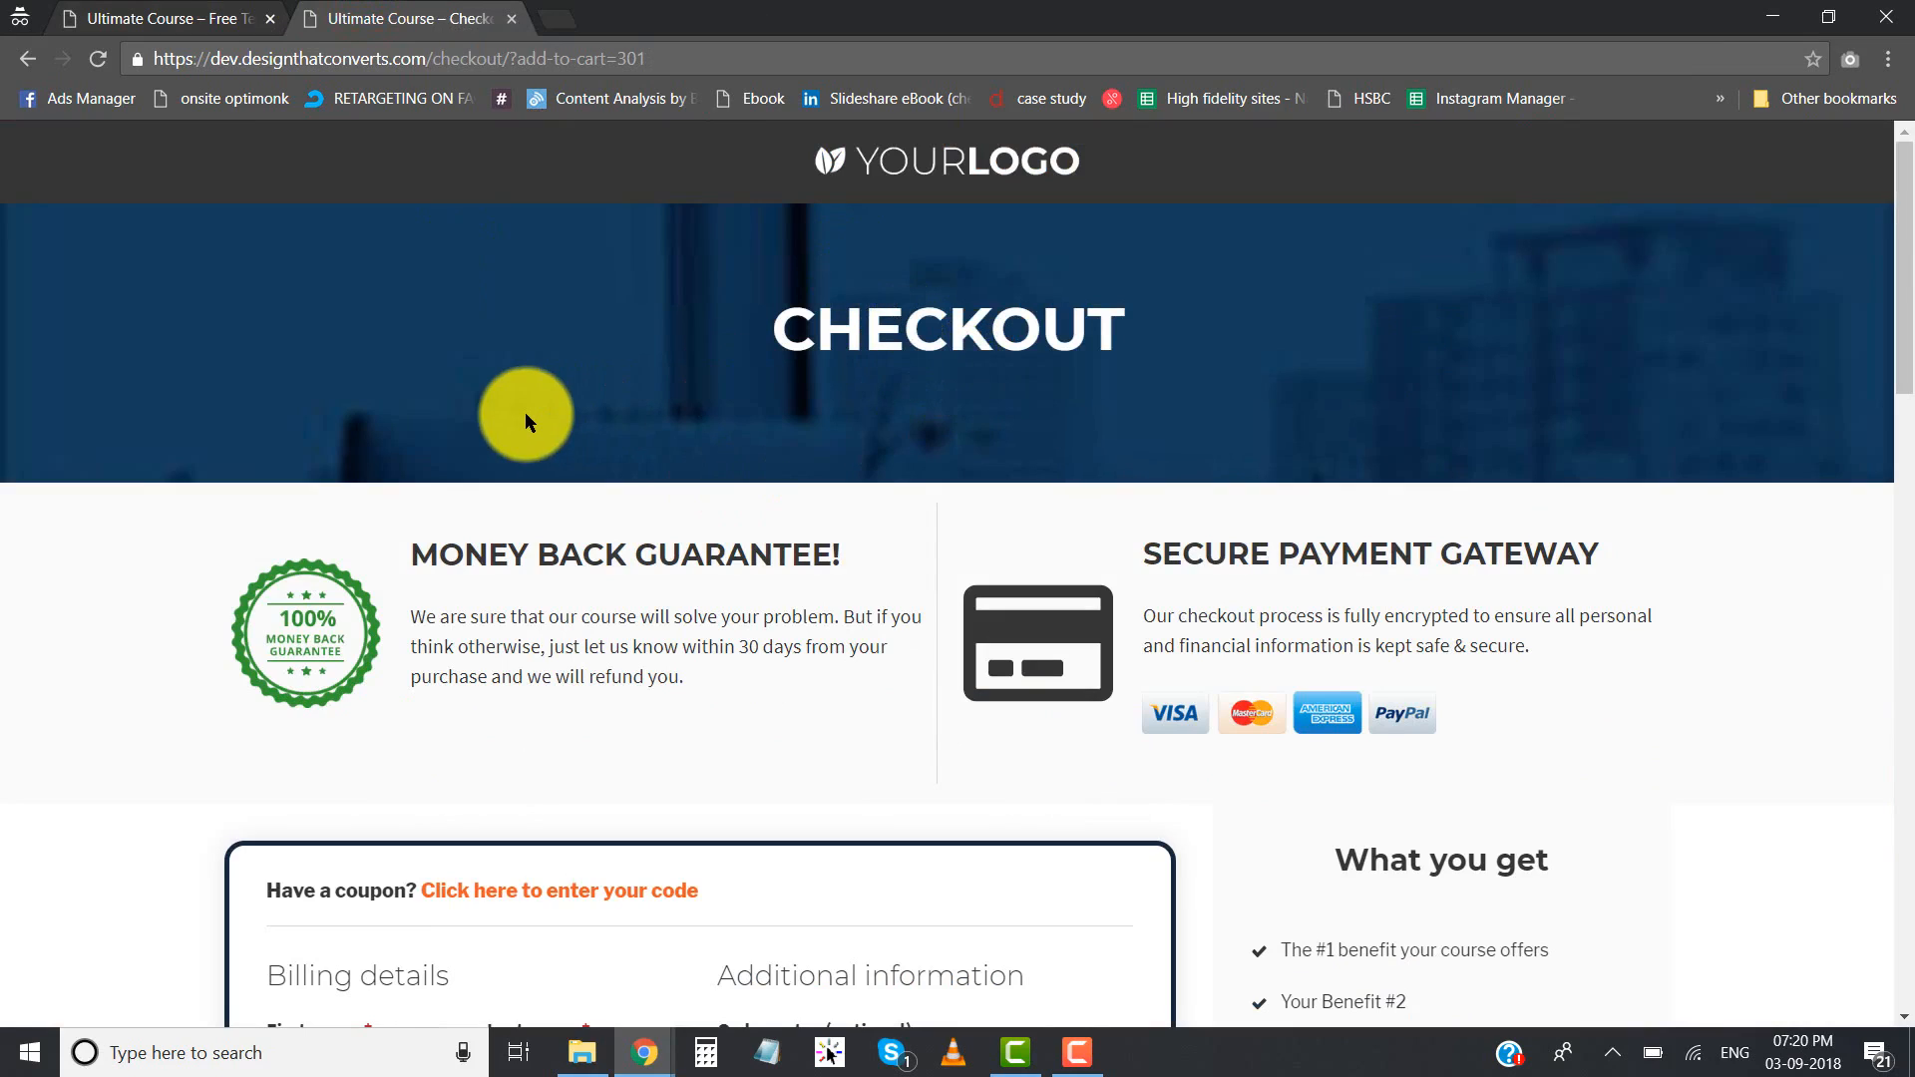
pyautogui.click(199, 15)
pyautogui.scroll(20, 417, 449)
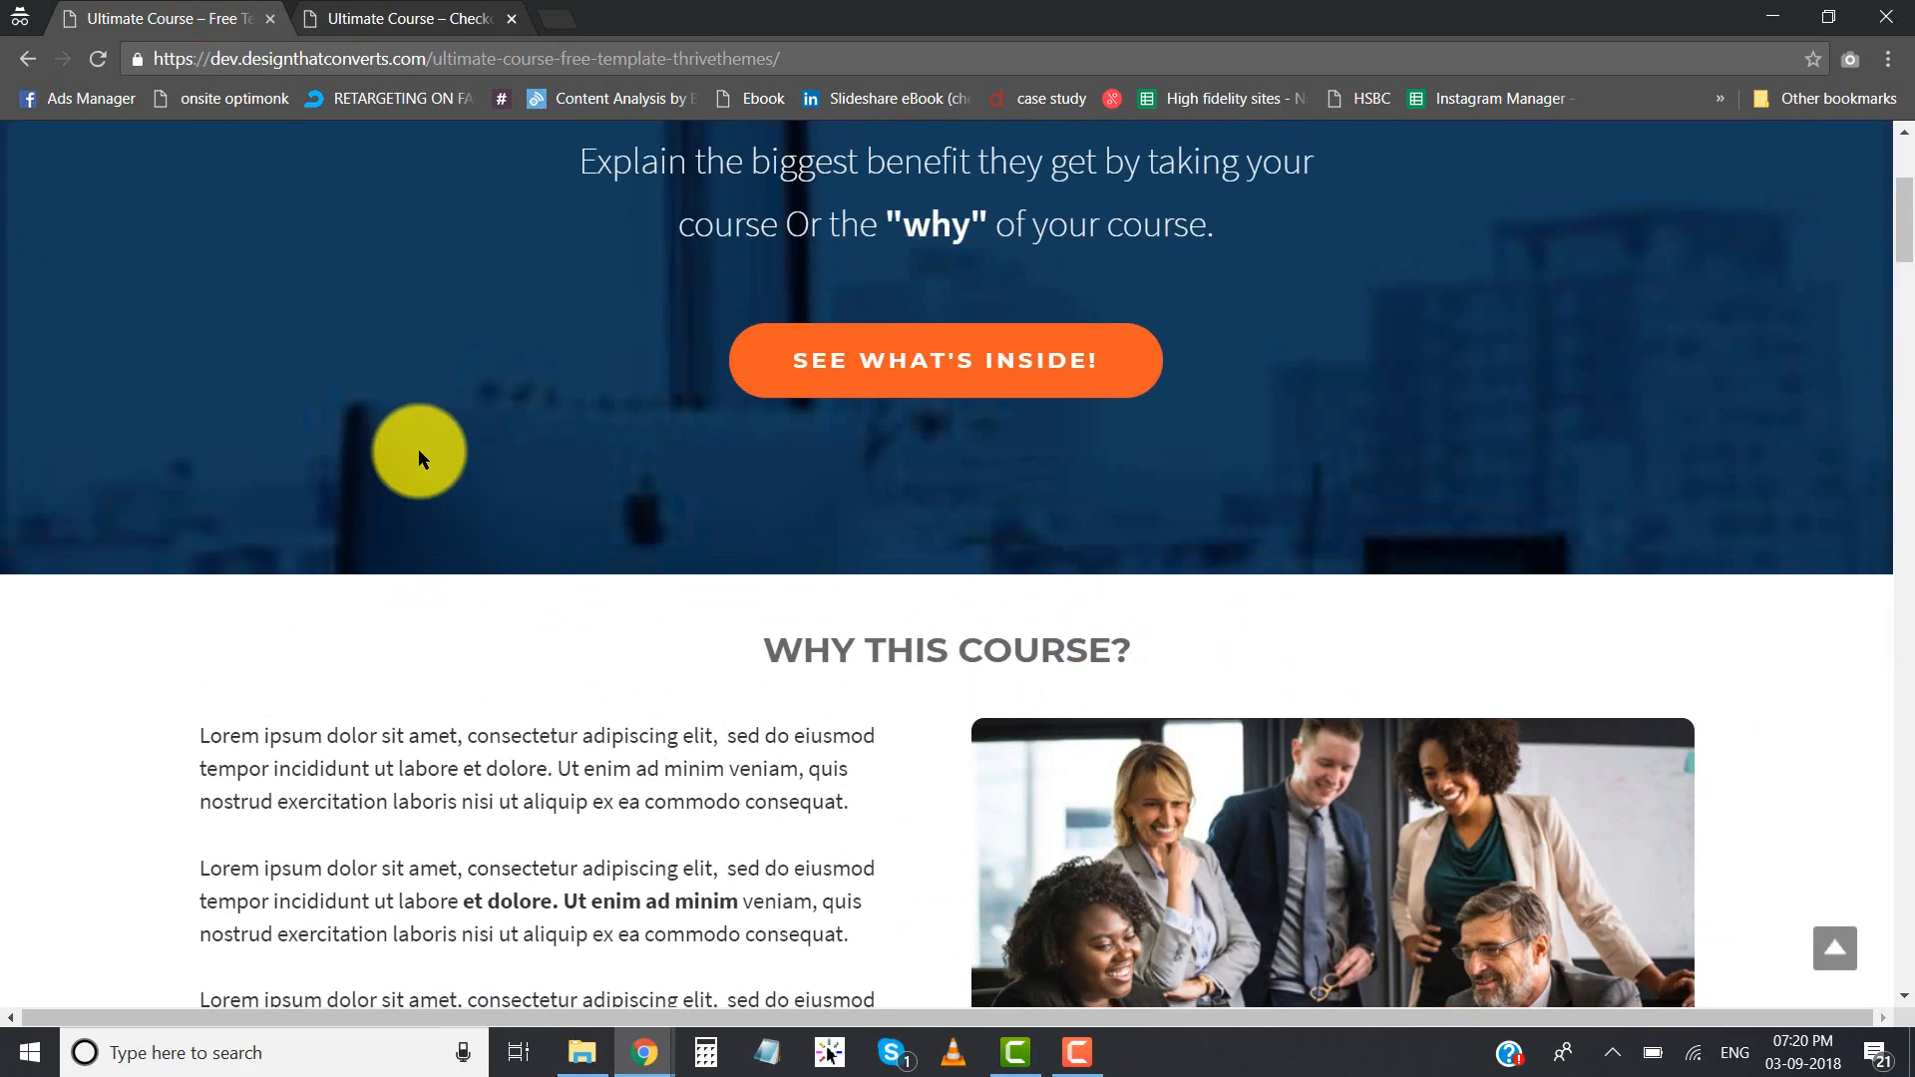
pyautogui.scroll(4, 417, 449)
pyautogui.click(404, 16)
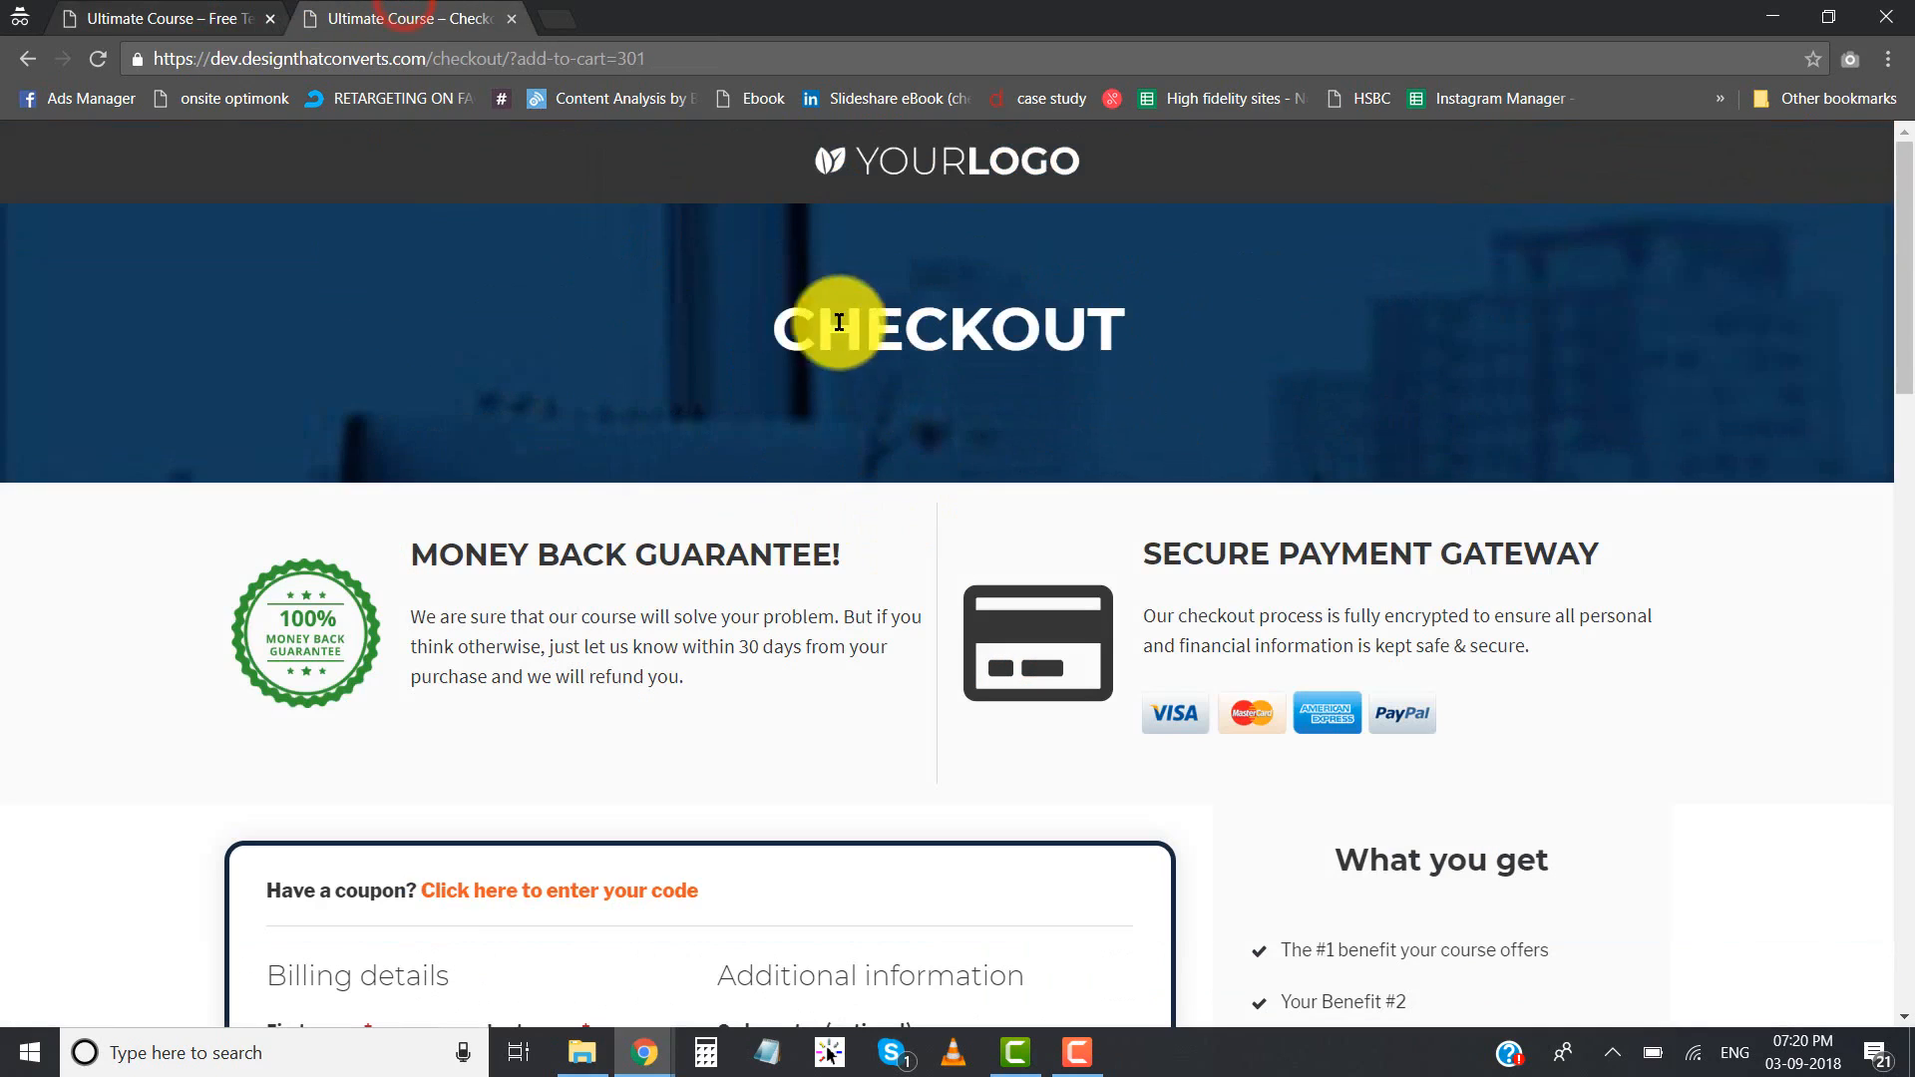
pyautogui.click(118, 18)
pyautogui.click(424, 14)
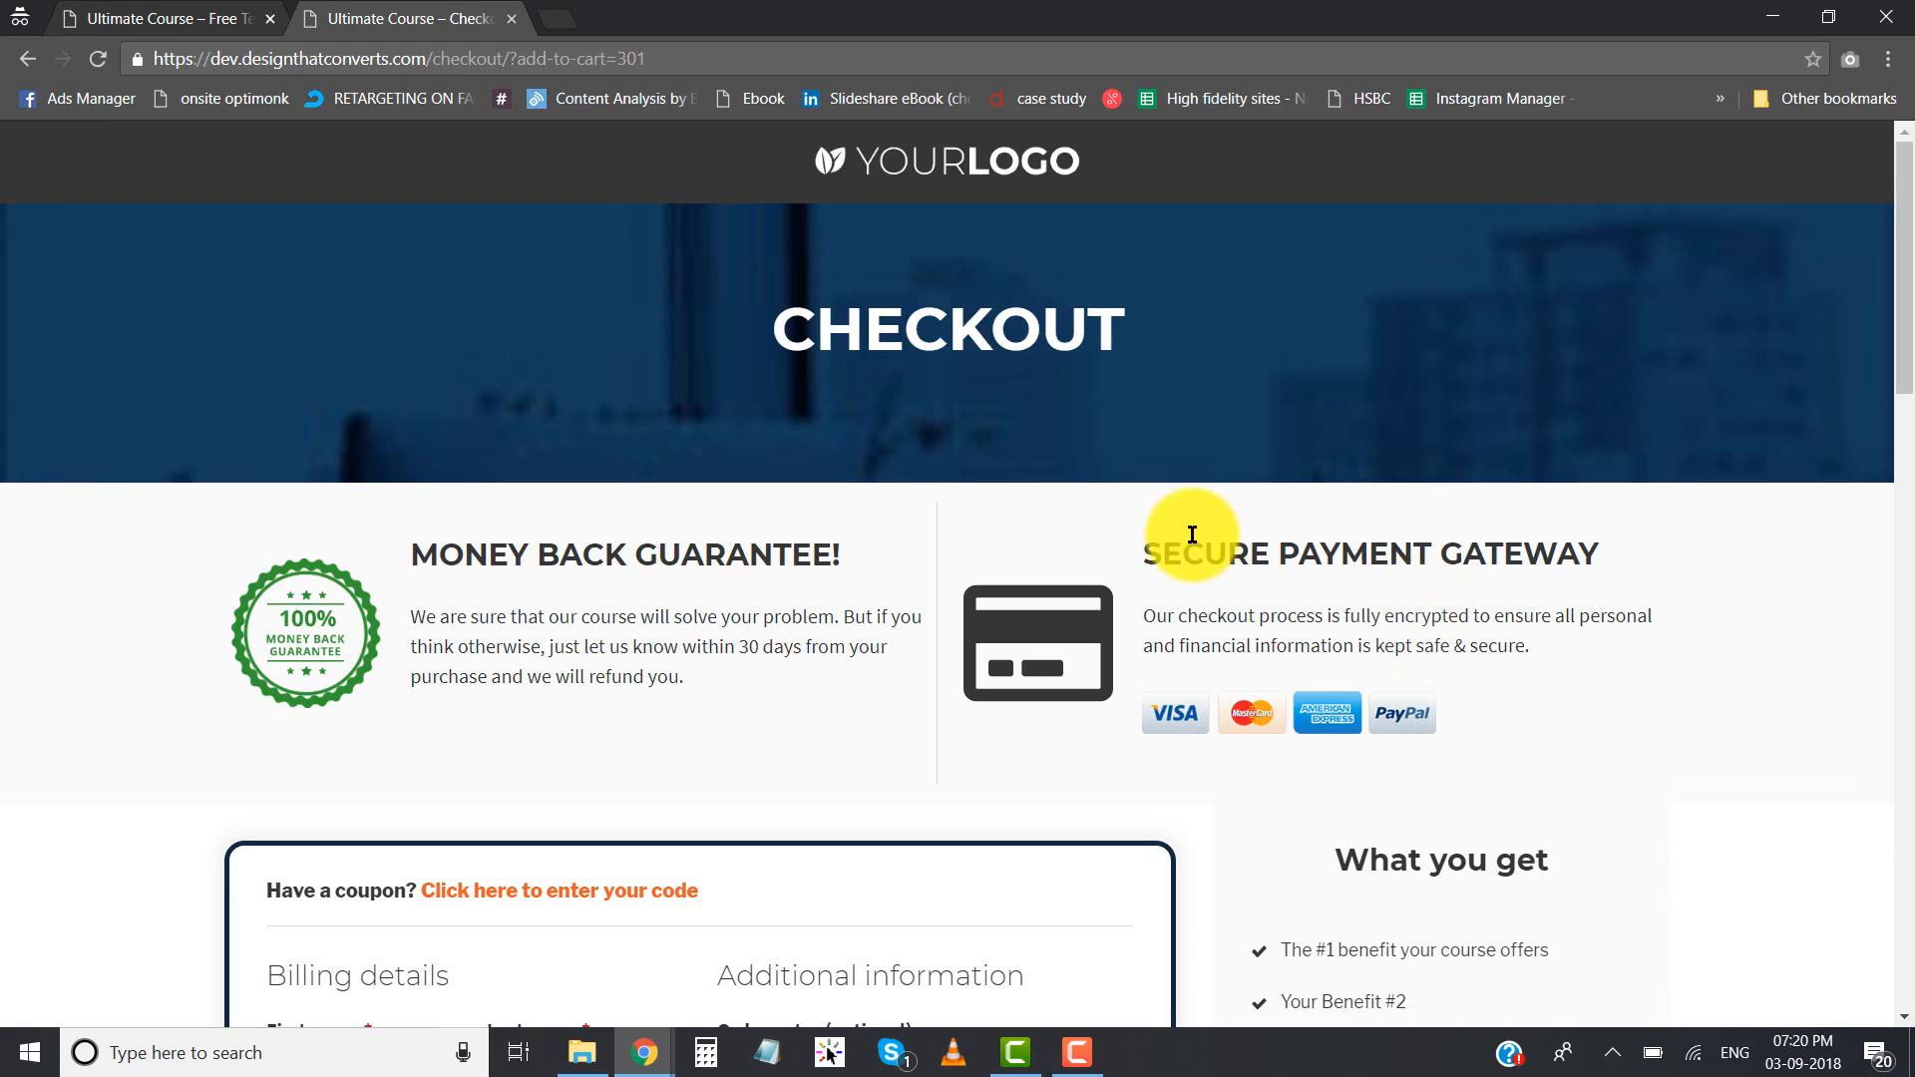
# - Inspect the checkout page's billing and order notes fields beside the benefits and testimonials column, and return to the landing page
pyautogui.scroll(-5, 1177, 535)
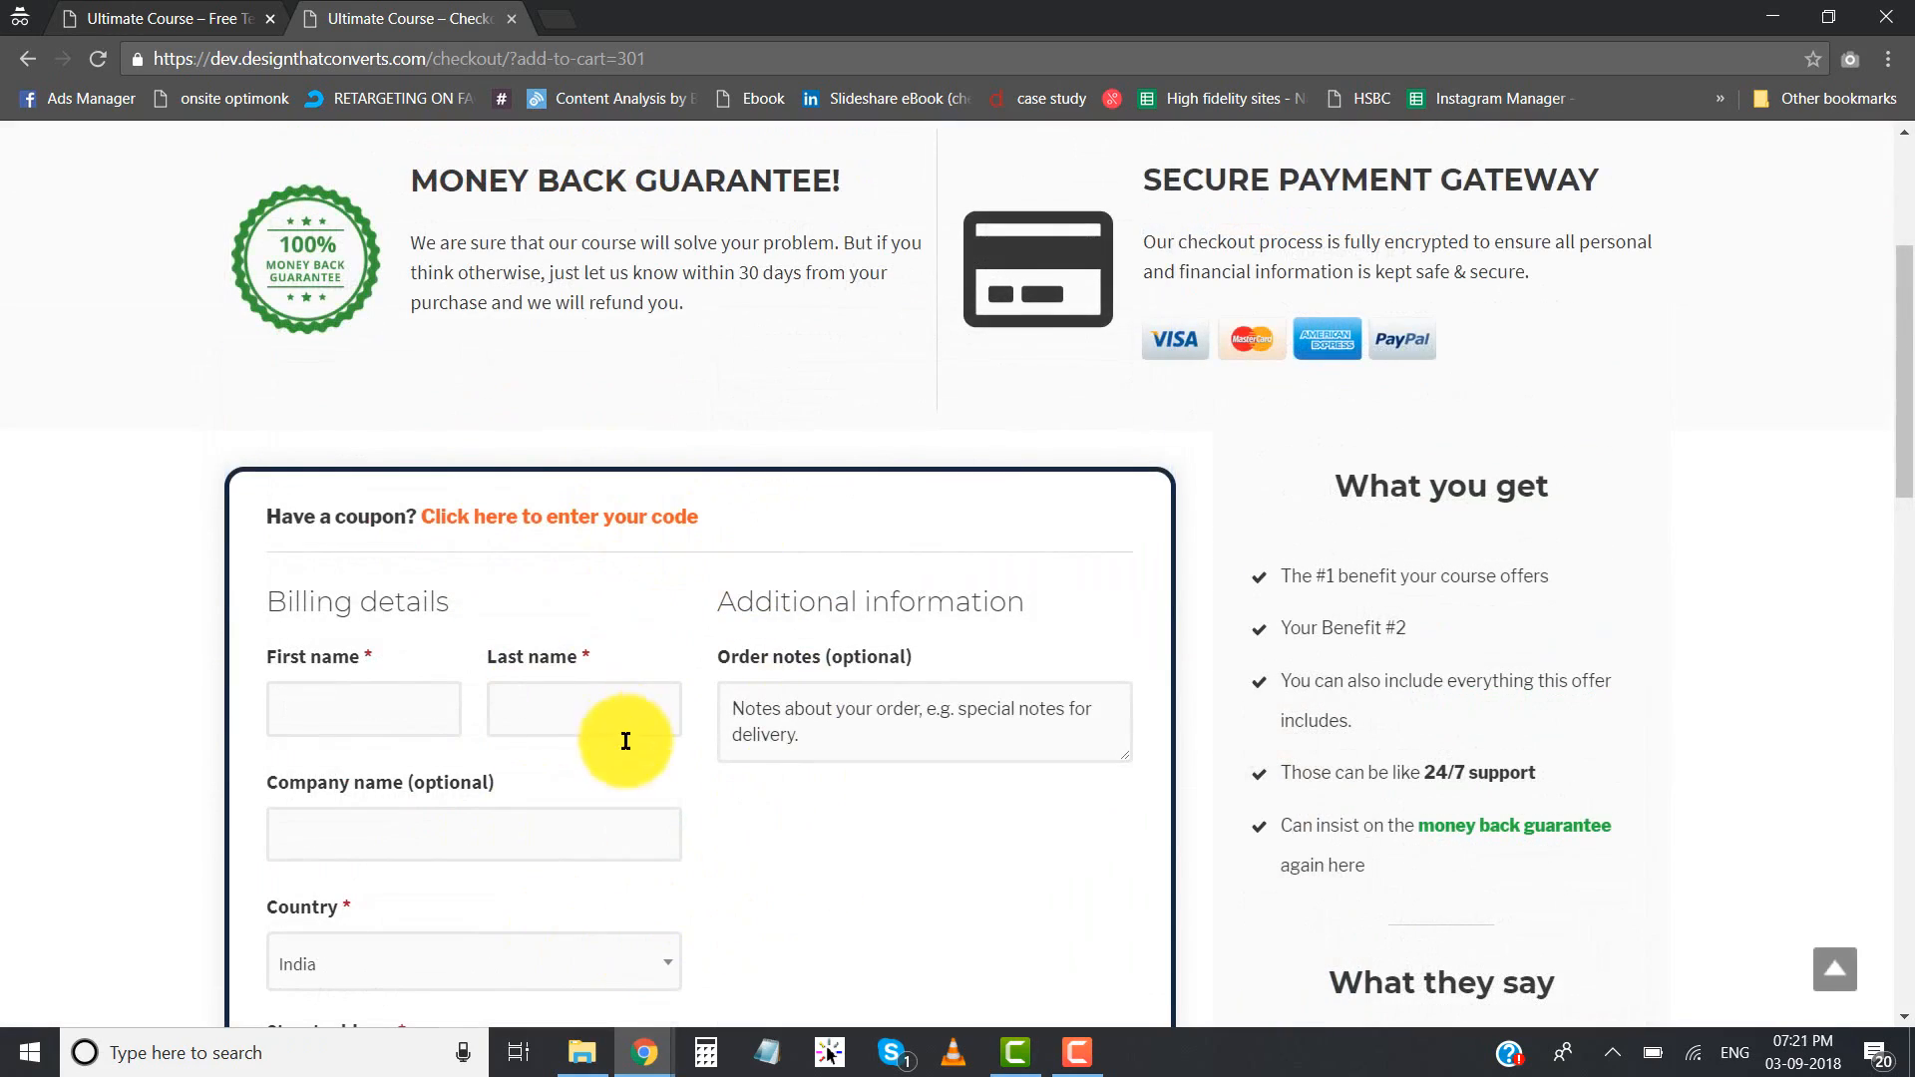
pyautogui.scroll(-4, 649, 718)
pyautogui.scroll(-4, 798, 693)
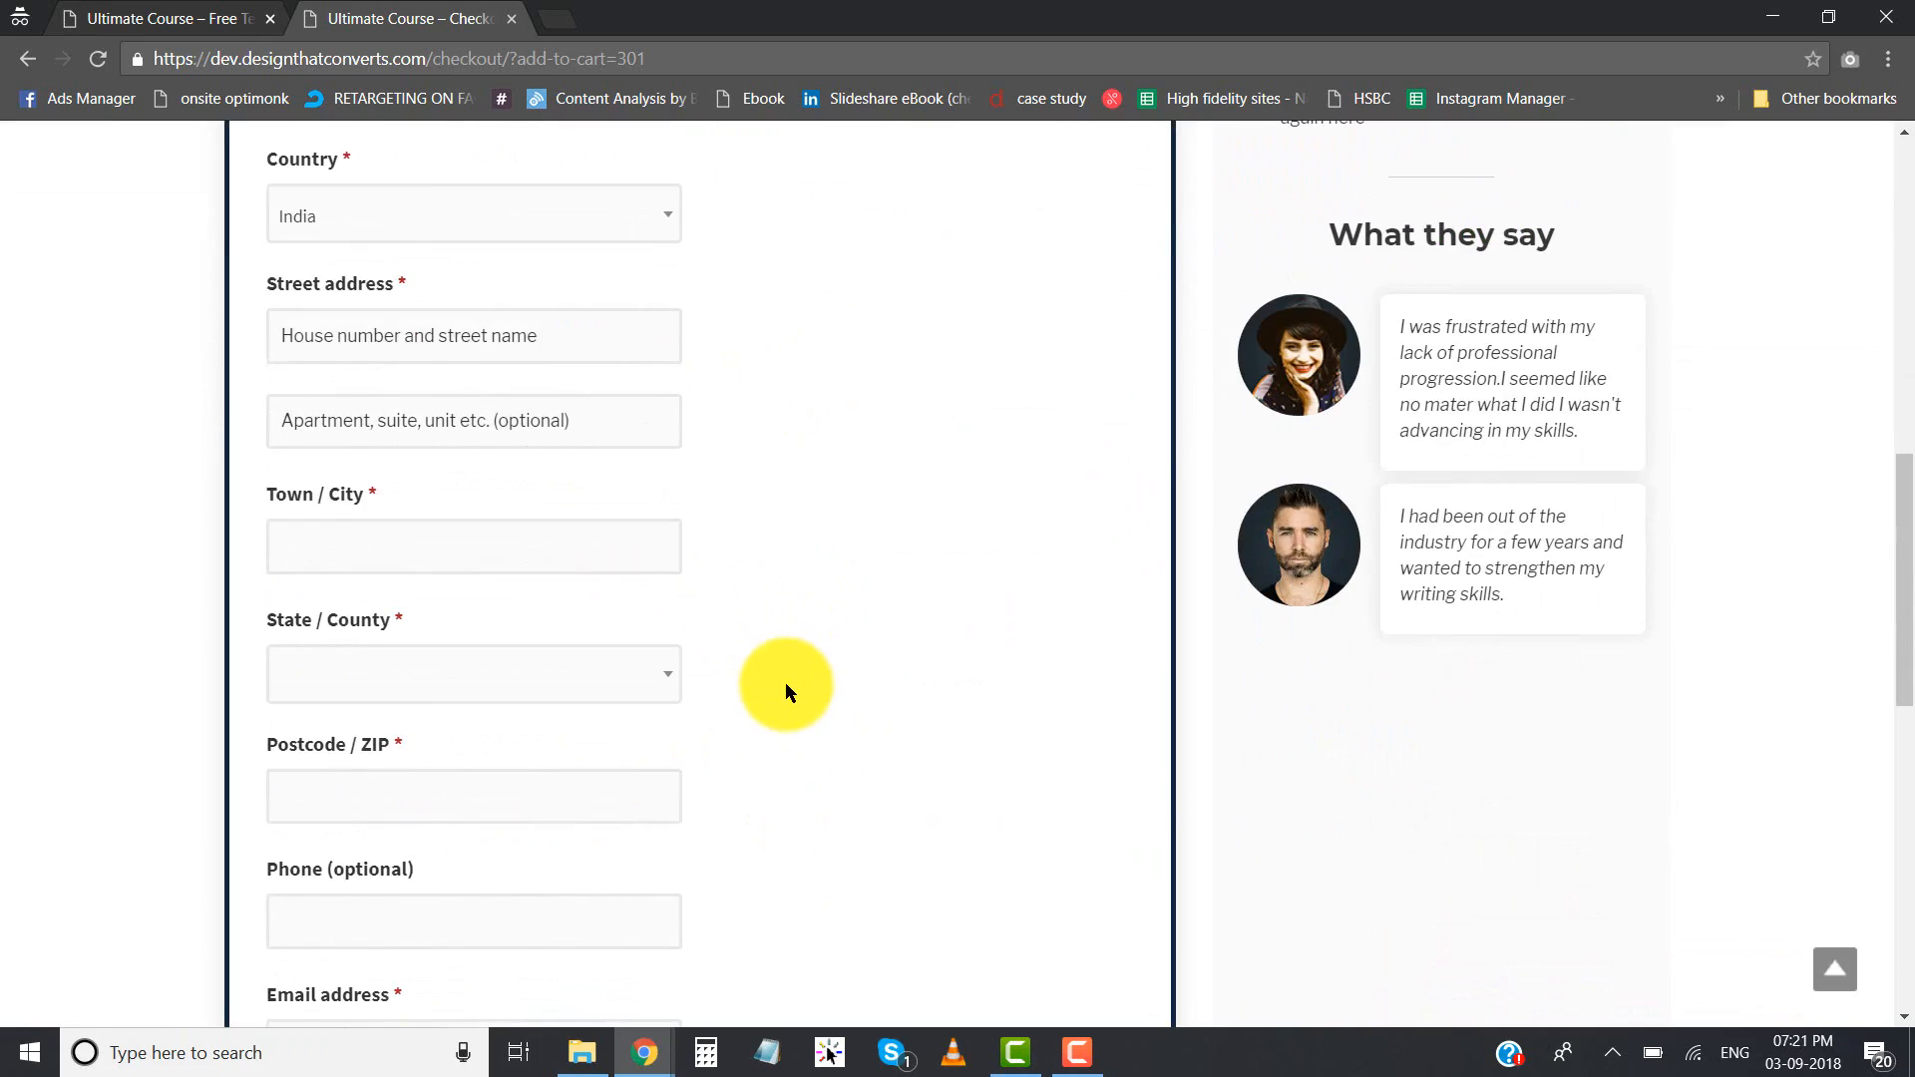
pyautogui.scroll(5, 786, 683)
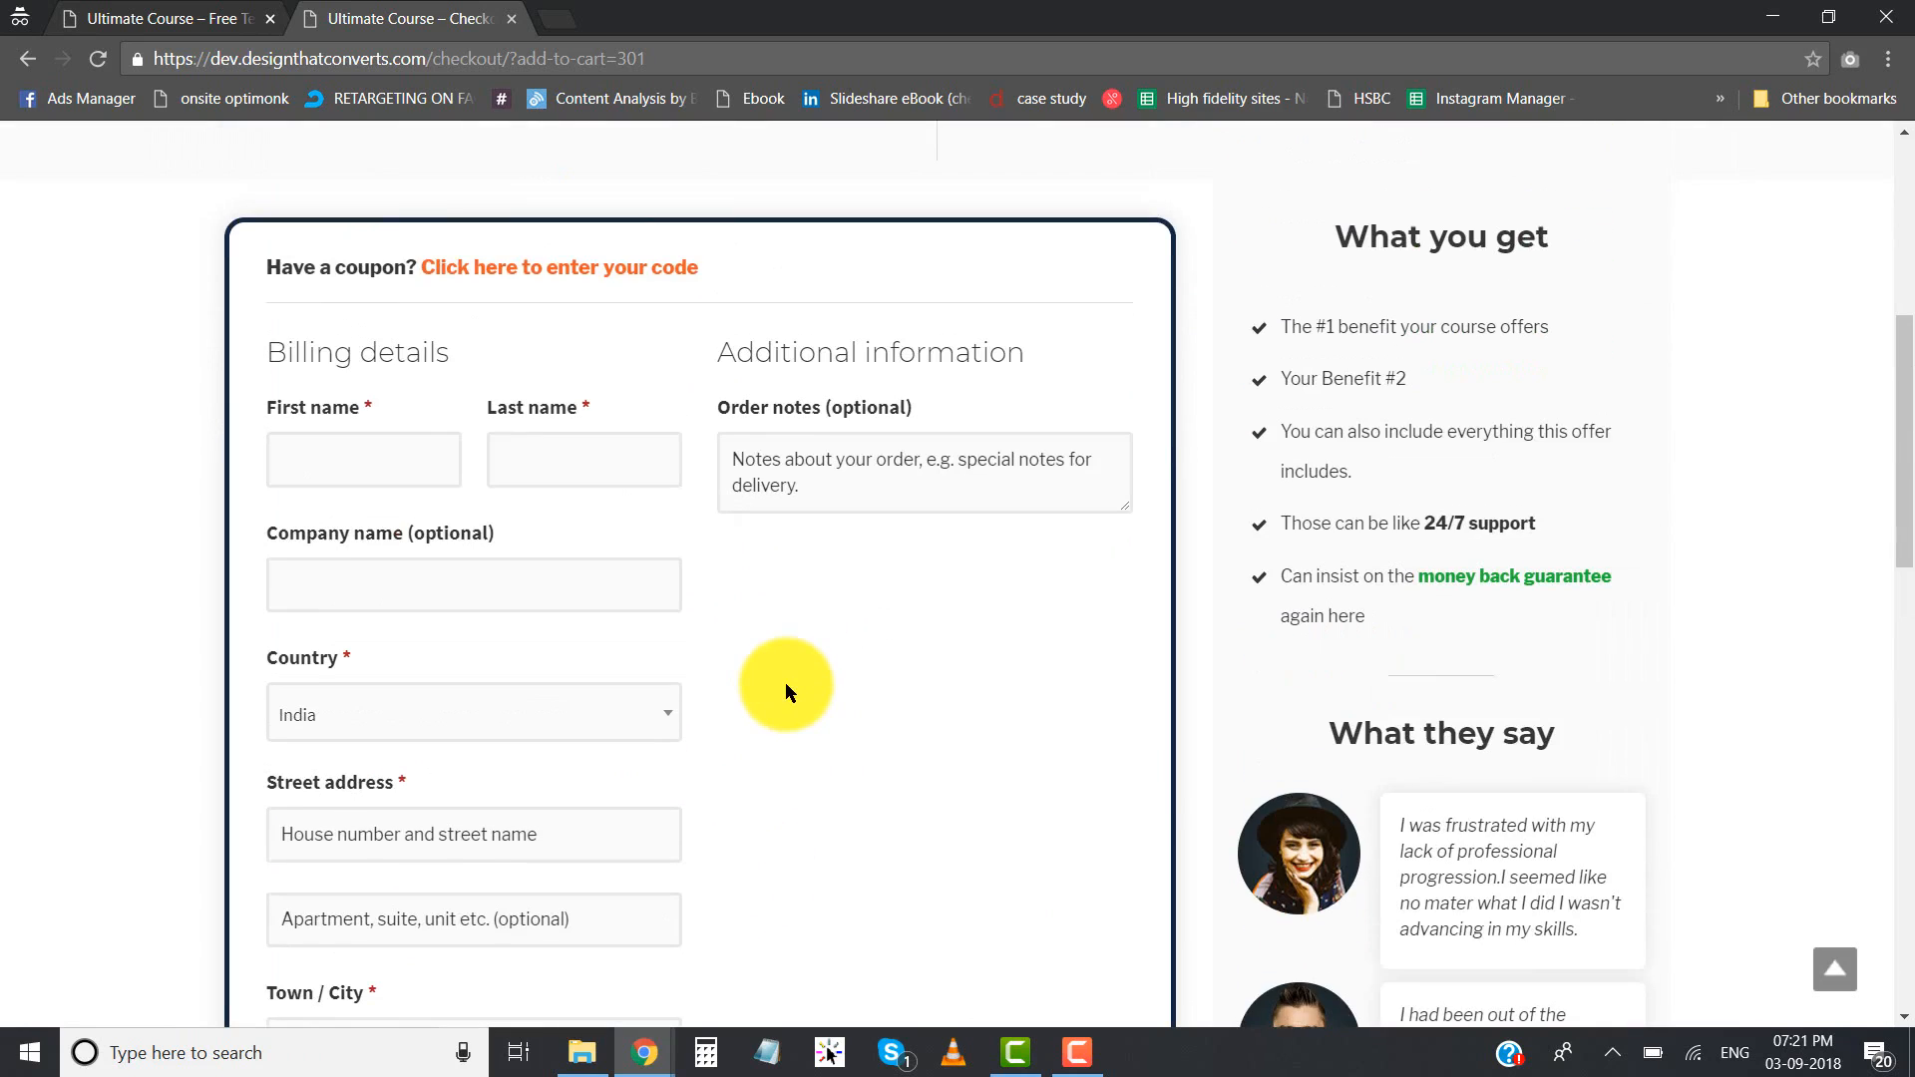
pyautogui.click(397, 471)
pyautogui.click(638, 482)
pyautogui.click(834, 427)
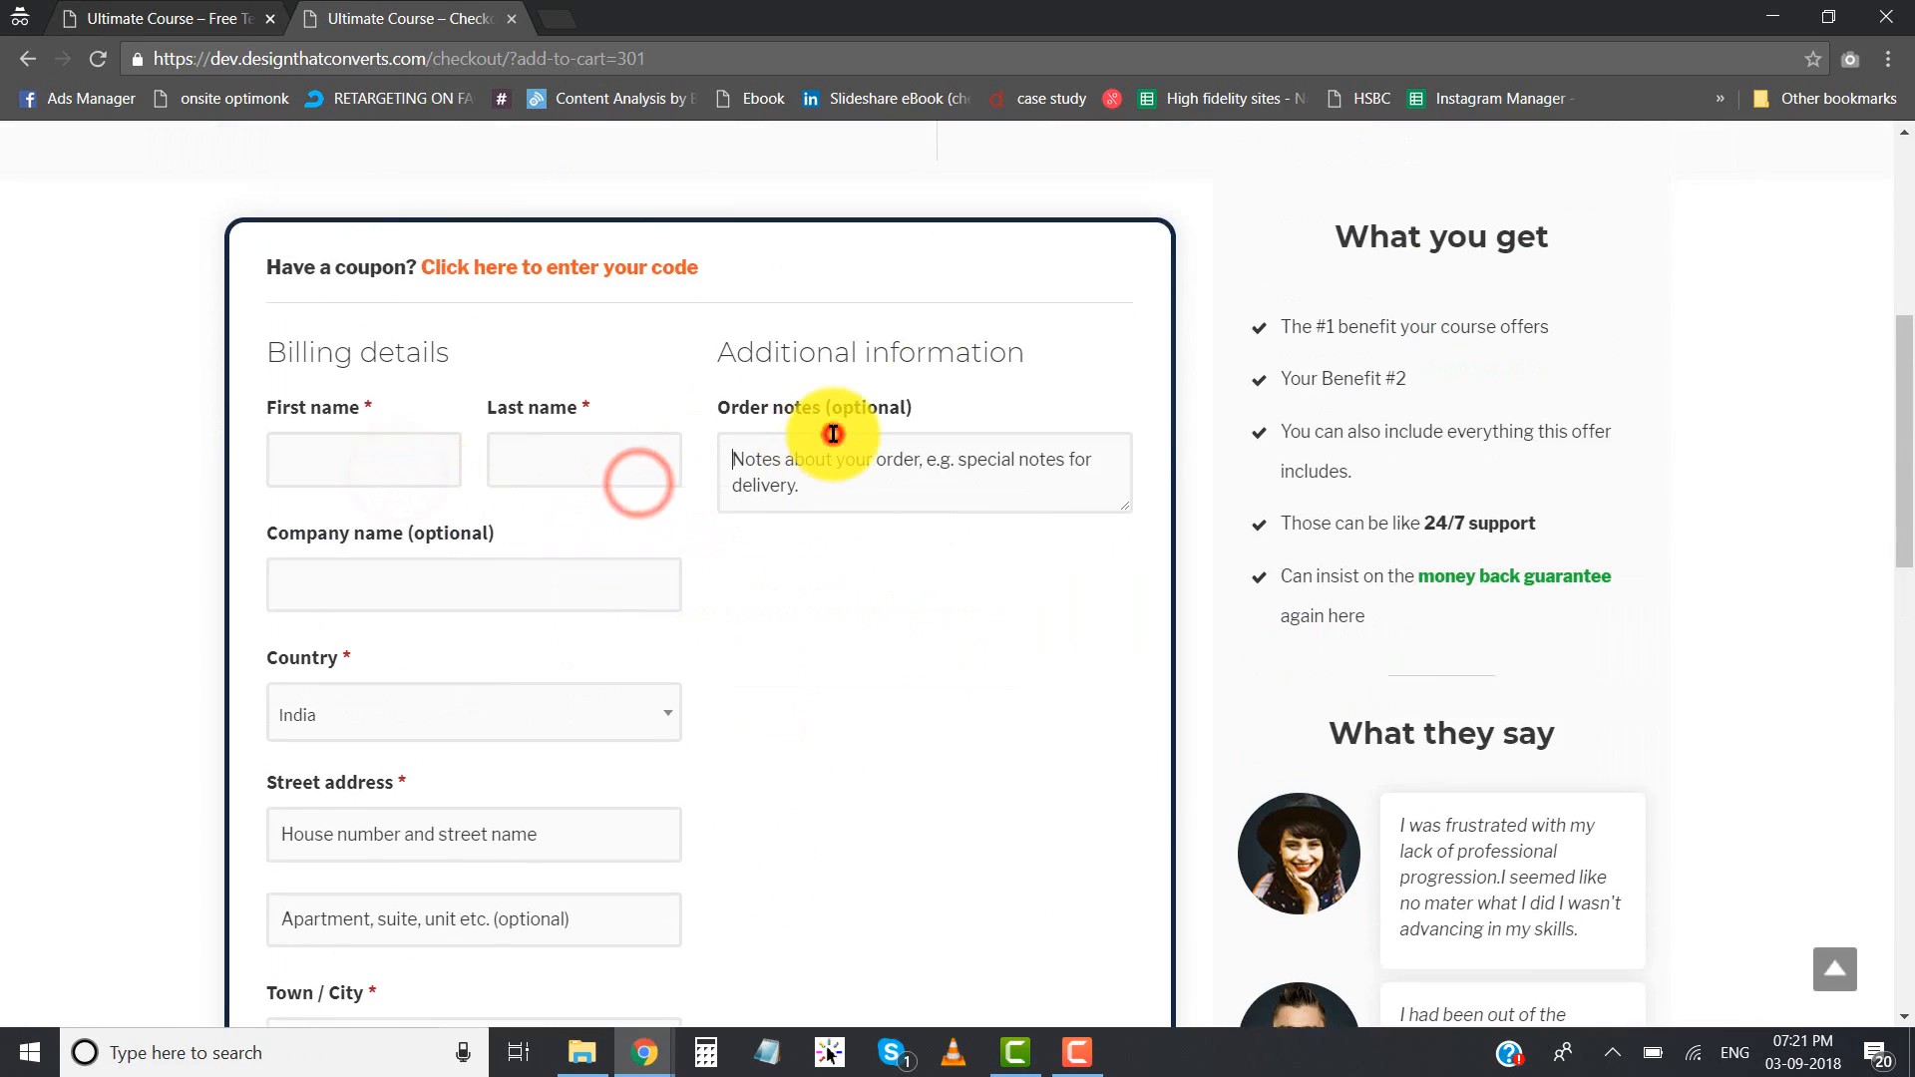
pyautogui.click(235, 18)
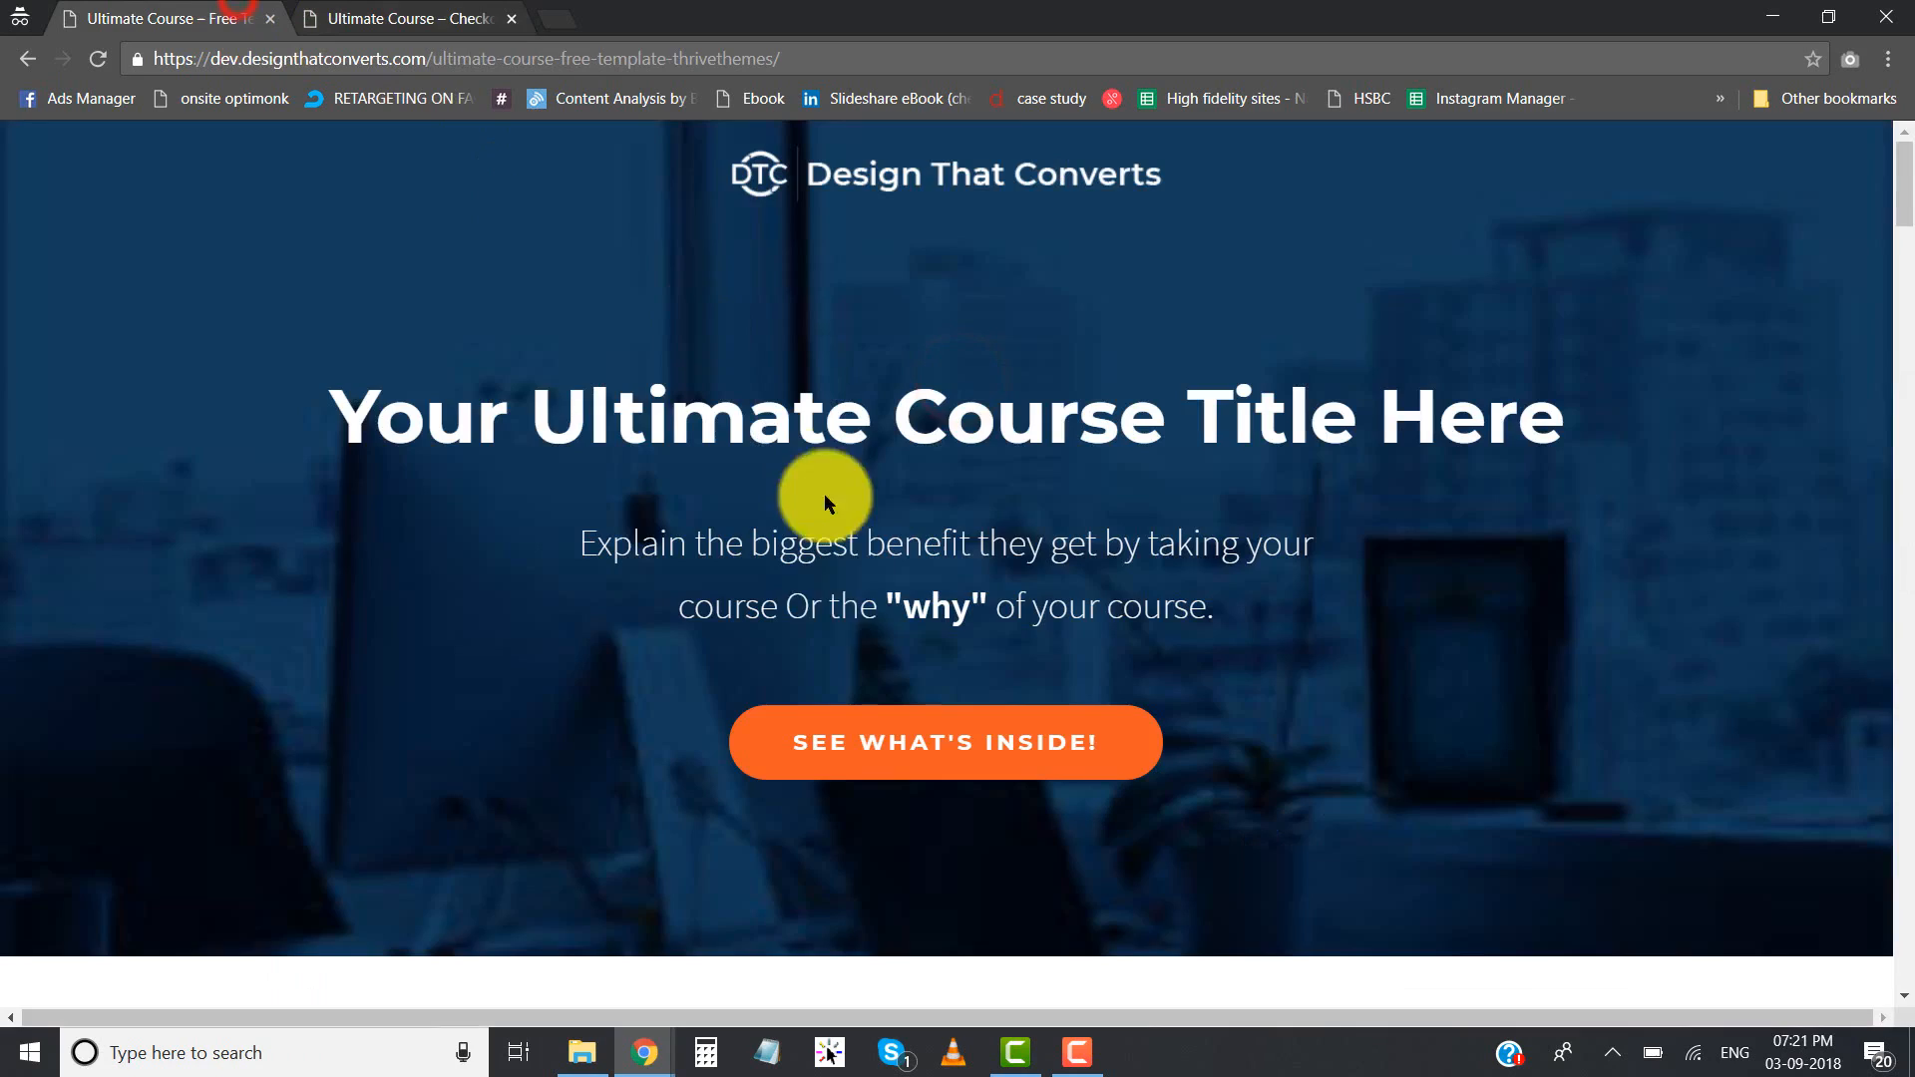
# - Examine the "What you get" benefits list and the "What they say" testimonials beside the billing form on the checkout page
pyautogui.click(429, 18)
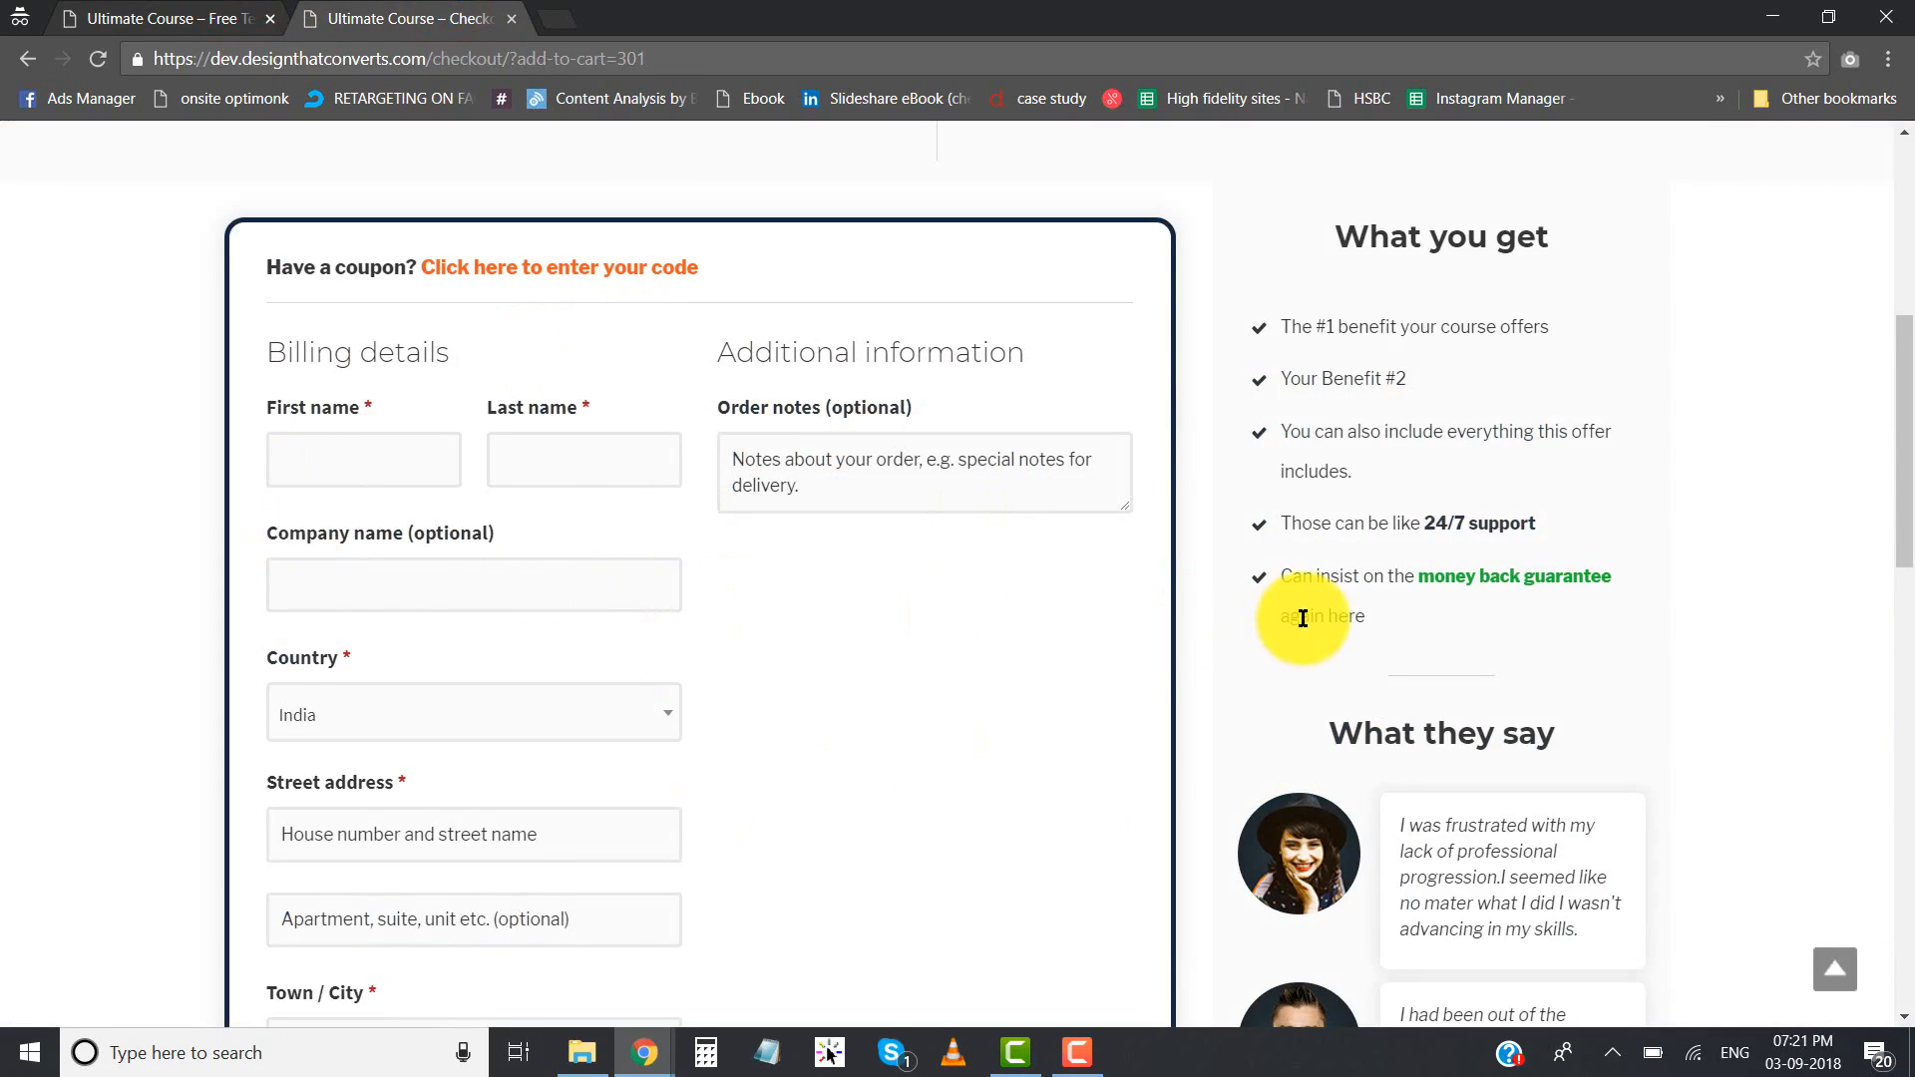
pyautogui.scroll(3, 1287, 639)
pyautogui.moveTo(1333, 499); pyautogui.dragTo(1552, 499)
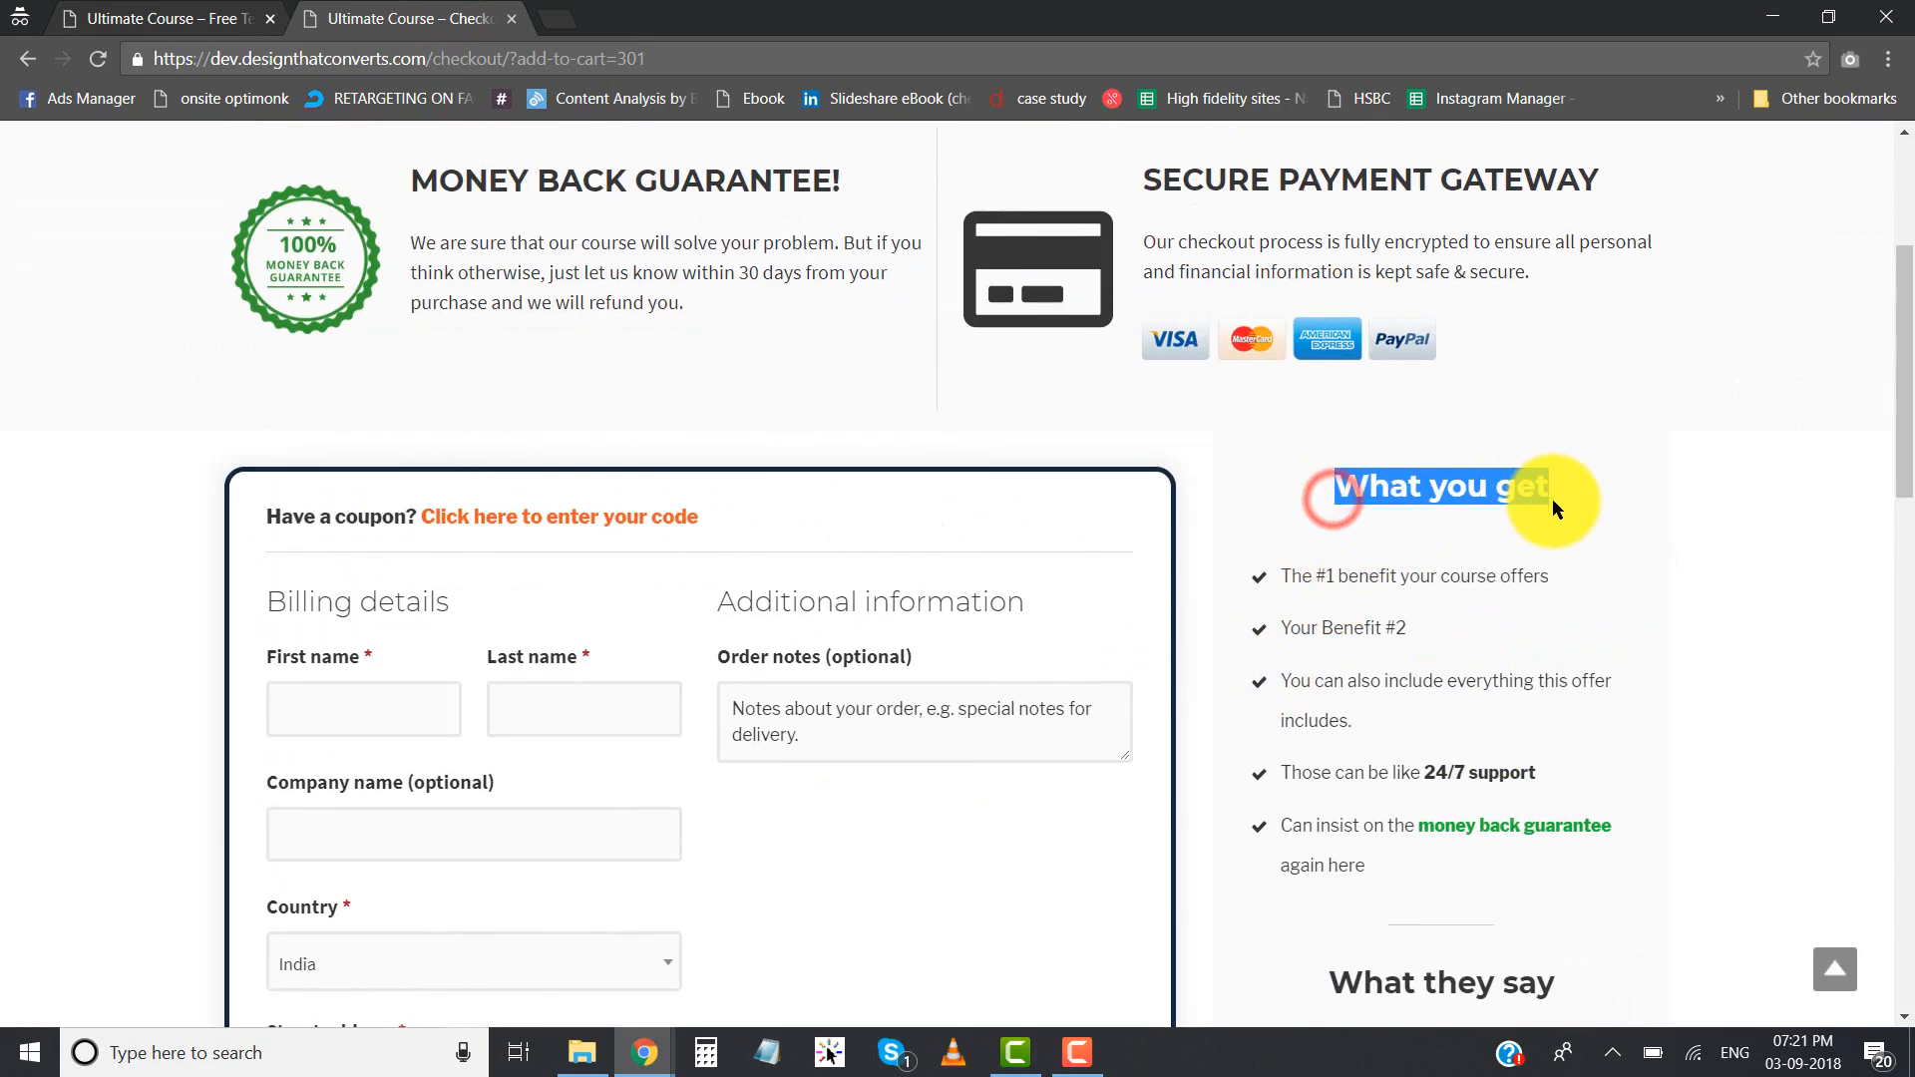
pyautogui.click(1552, 499)
pyautogui.click(1384, 577)
pyautogui.moveTo(1414, 750); pyautogui.dragTo(1358, 563)
pyautogui.click(1357, 564)
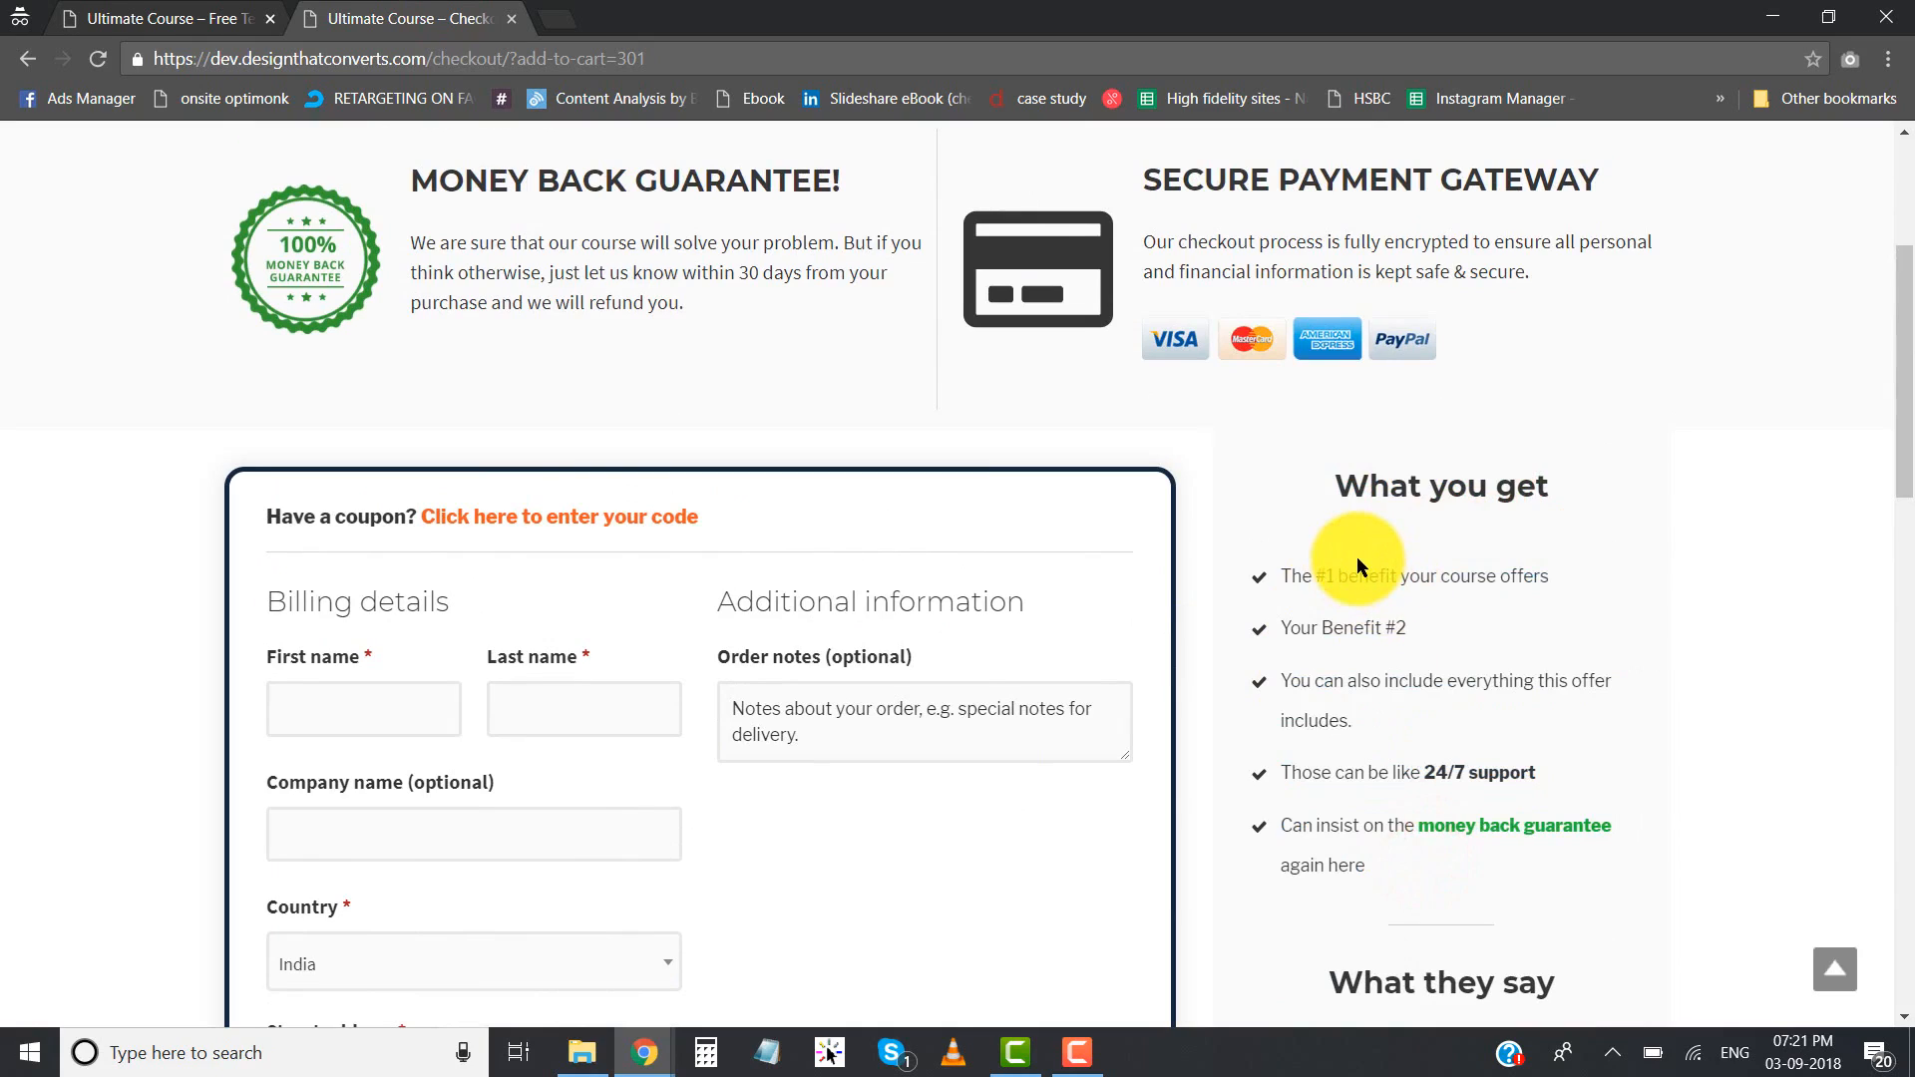
pyautogui.scroll(-6, 1357, 557)
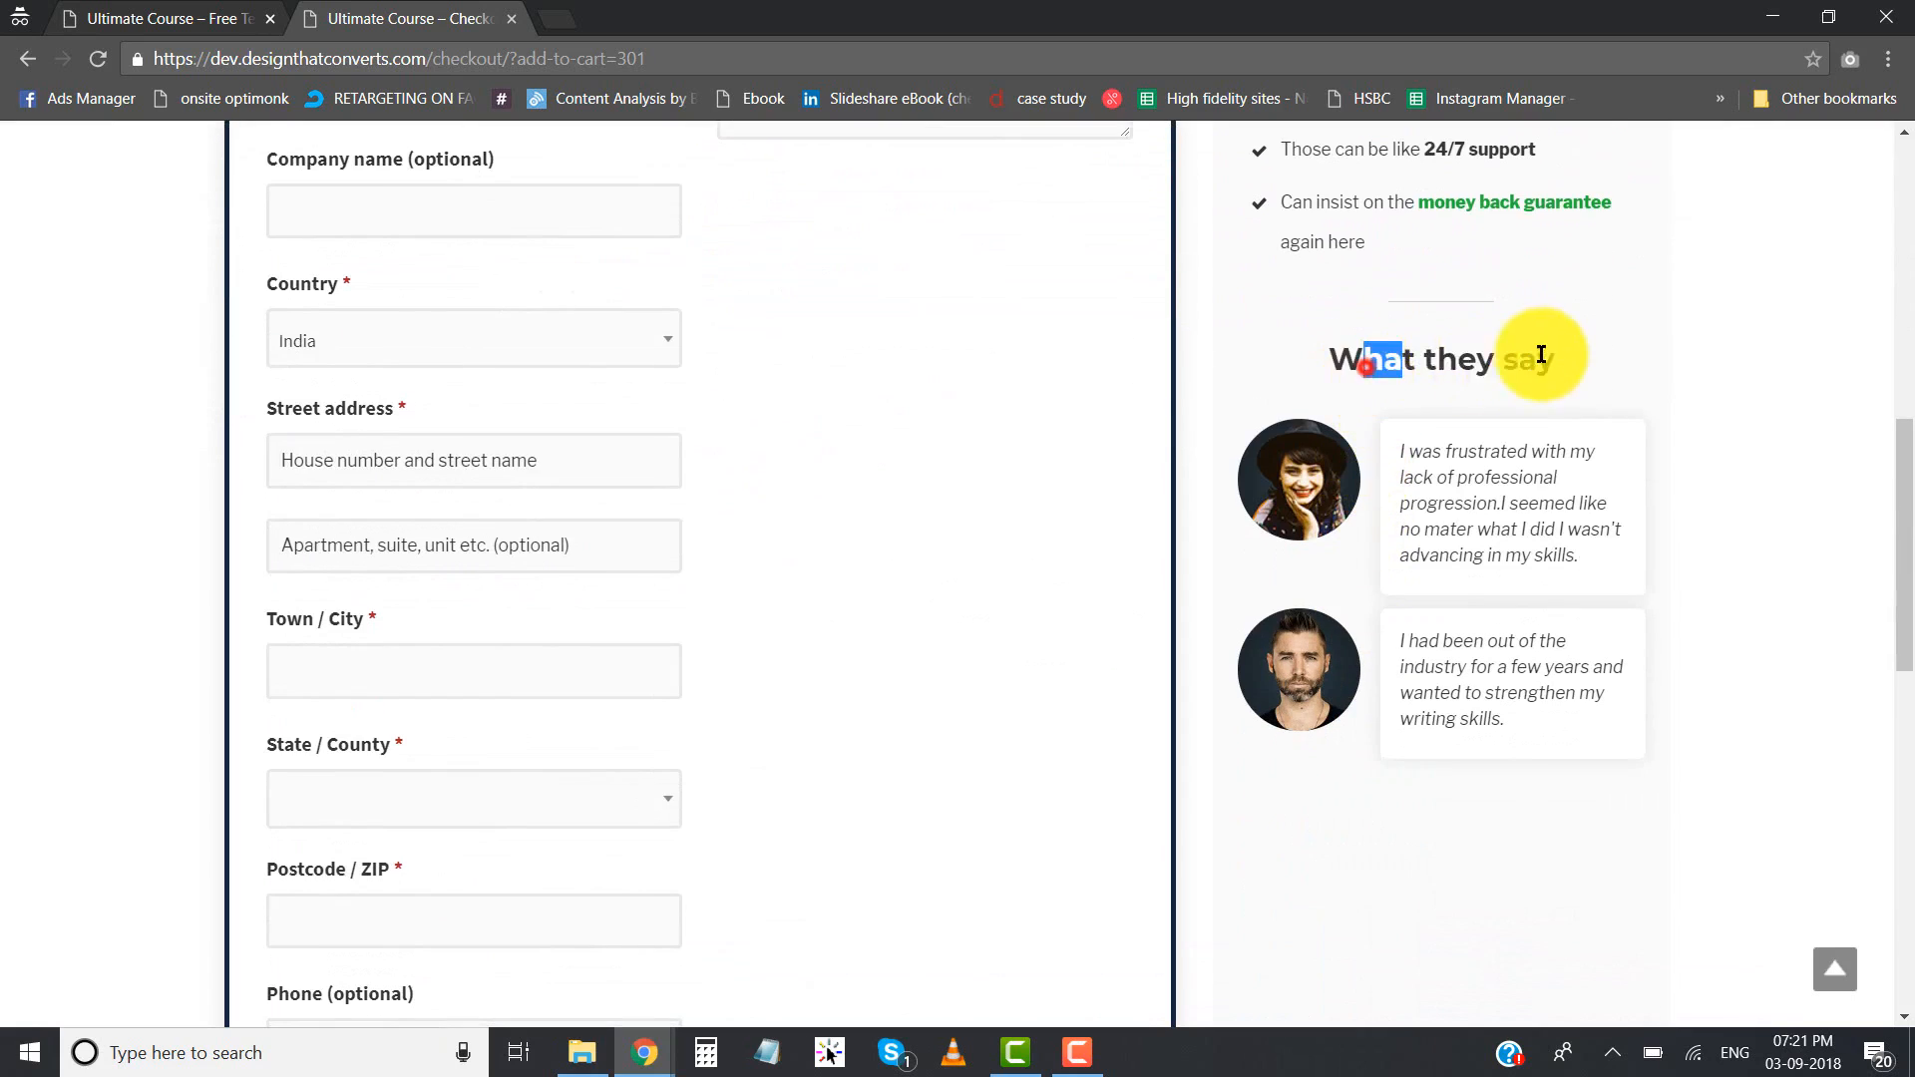
pyautogui.click(1548, 359)
# - Compare the student testimonials on the landing page with those on the checkout page
pyautogui.click(194, 18)
pyautogui.scroll(-20, 867, 450)
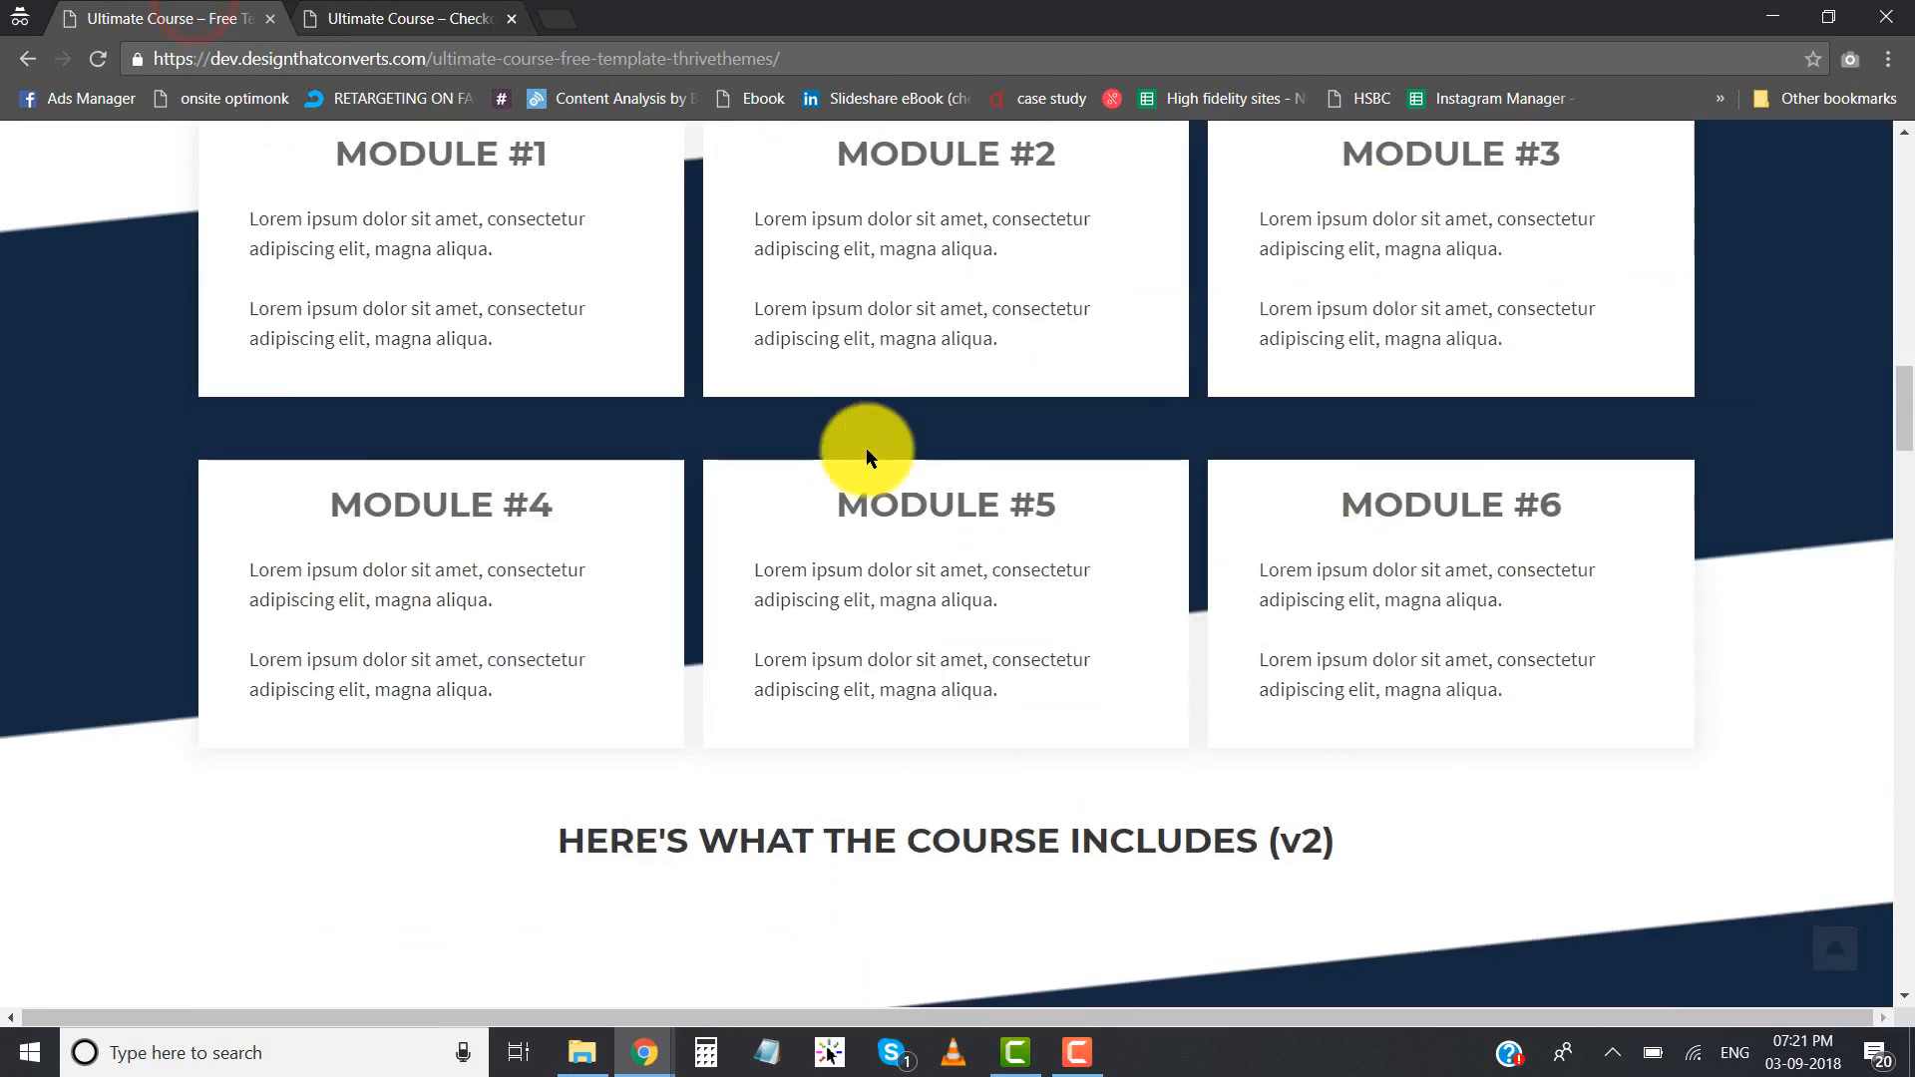
pyautogui.scroll(-9, 864, 457)
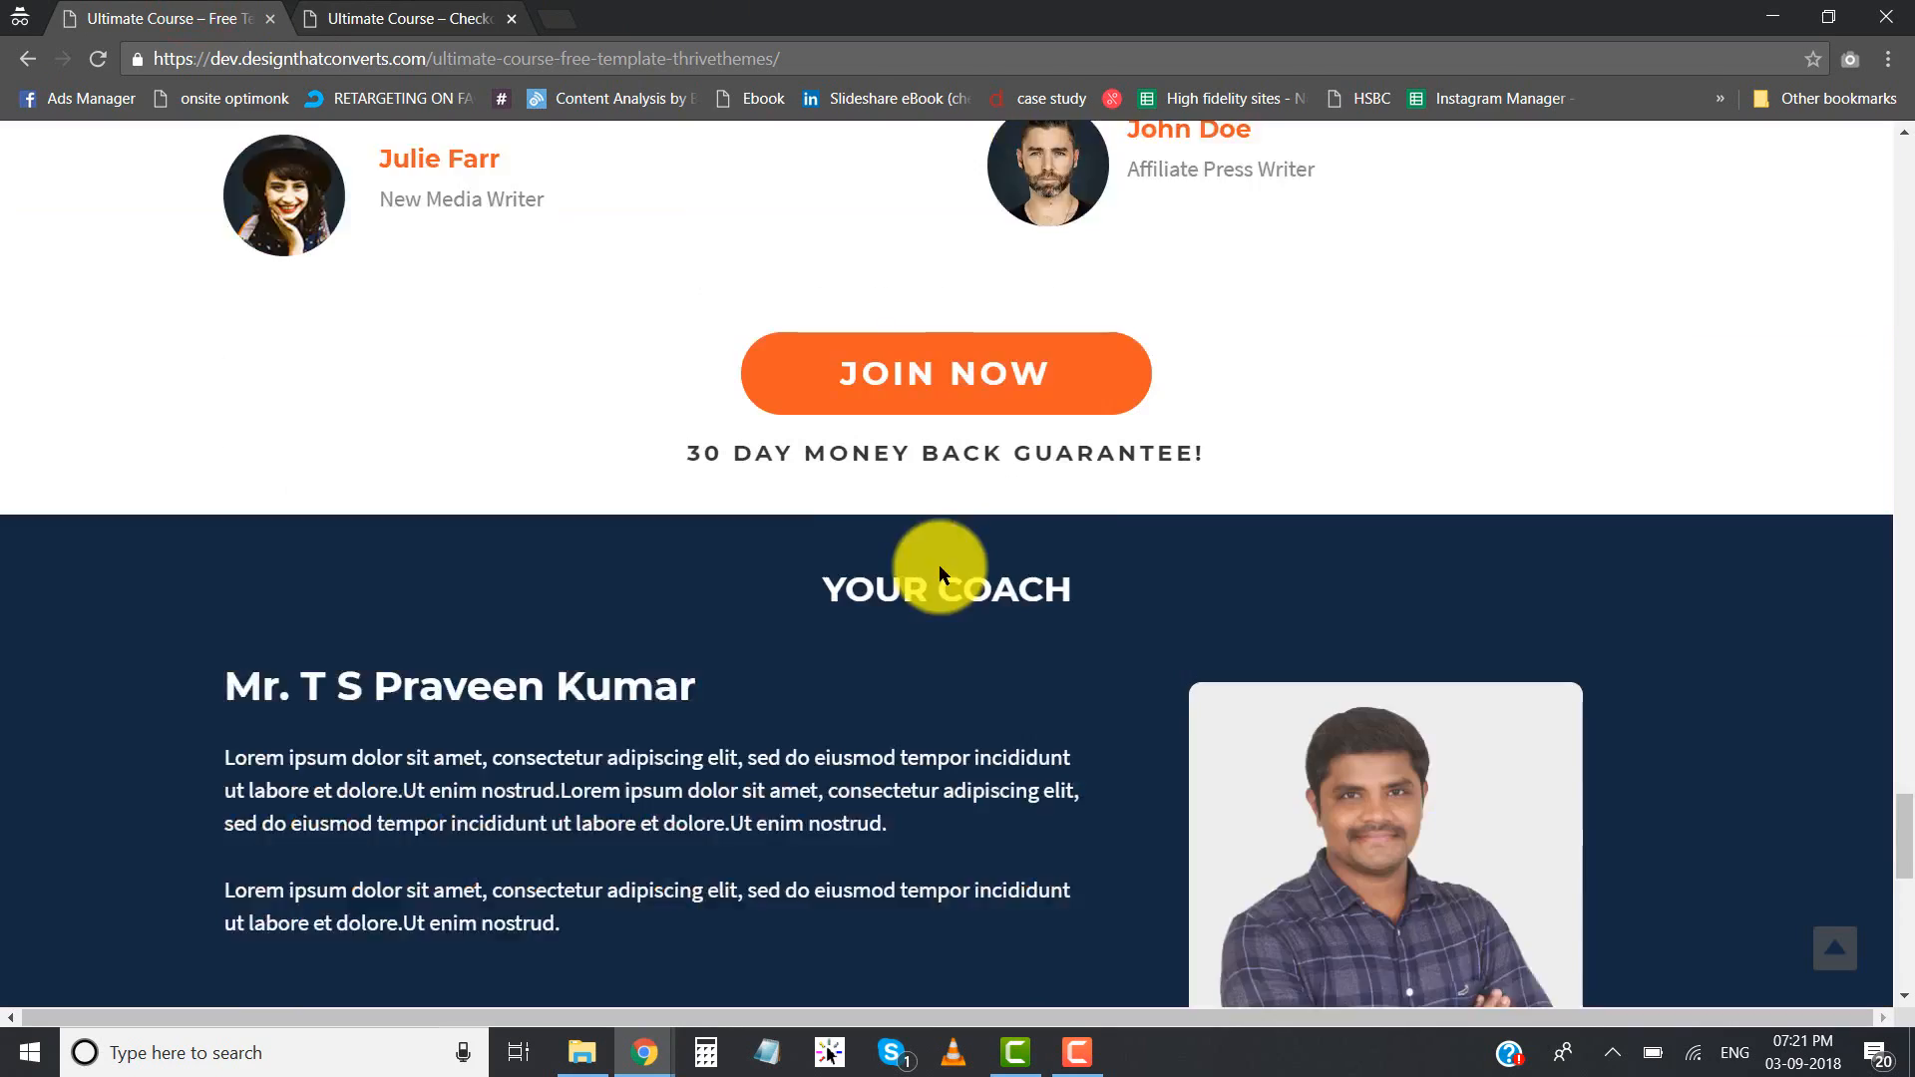
pyautogui.scroll(5, 1090, 372)
pyautogui.click(384, 15)
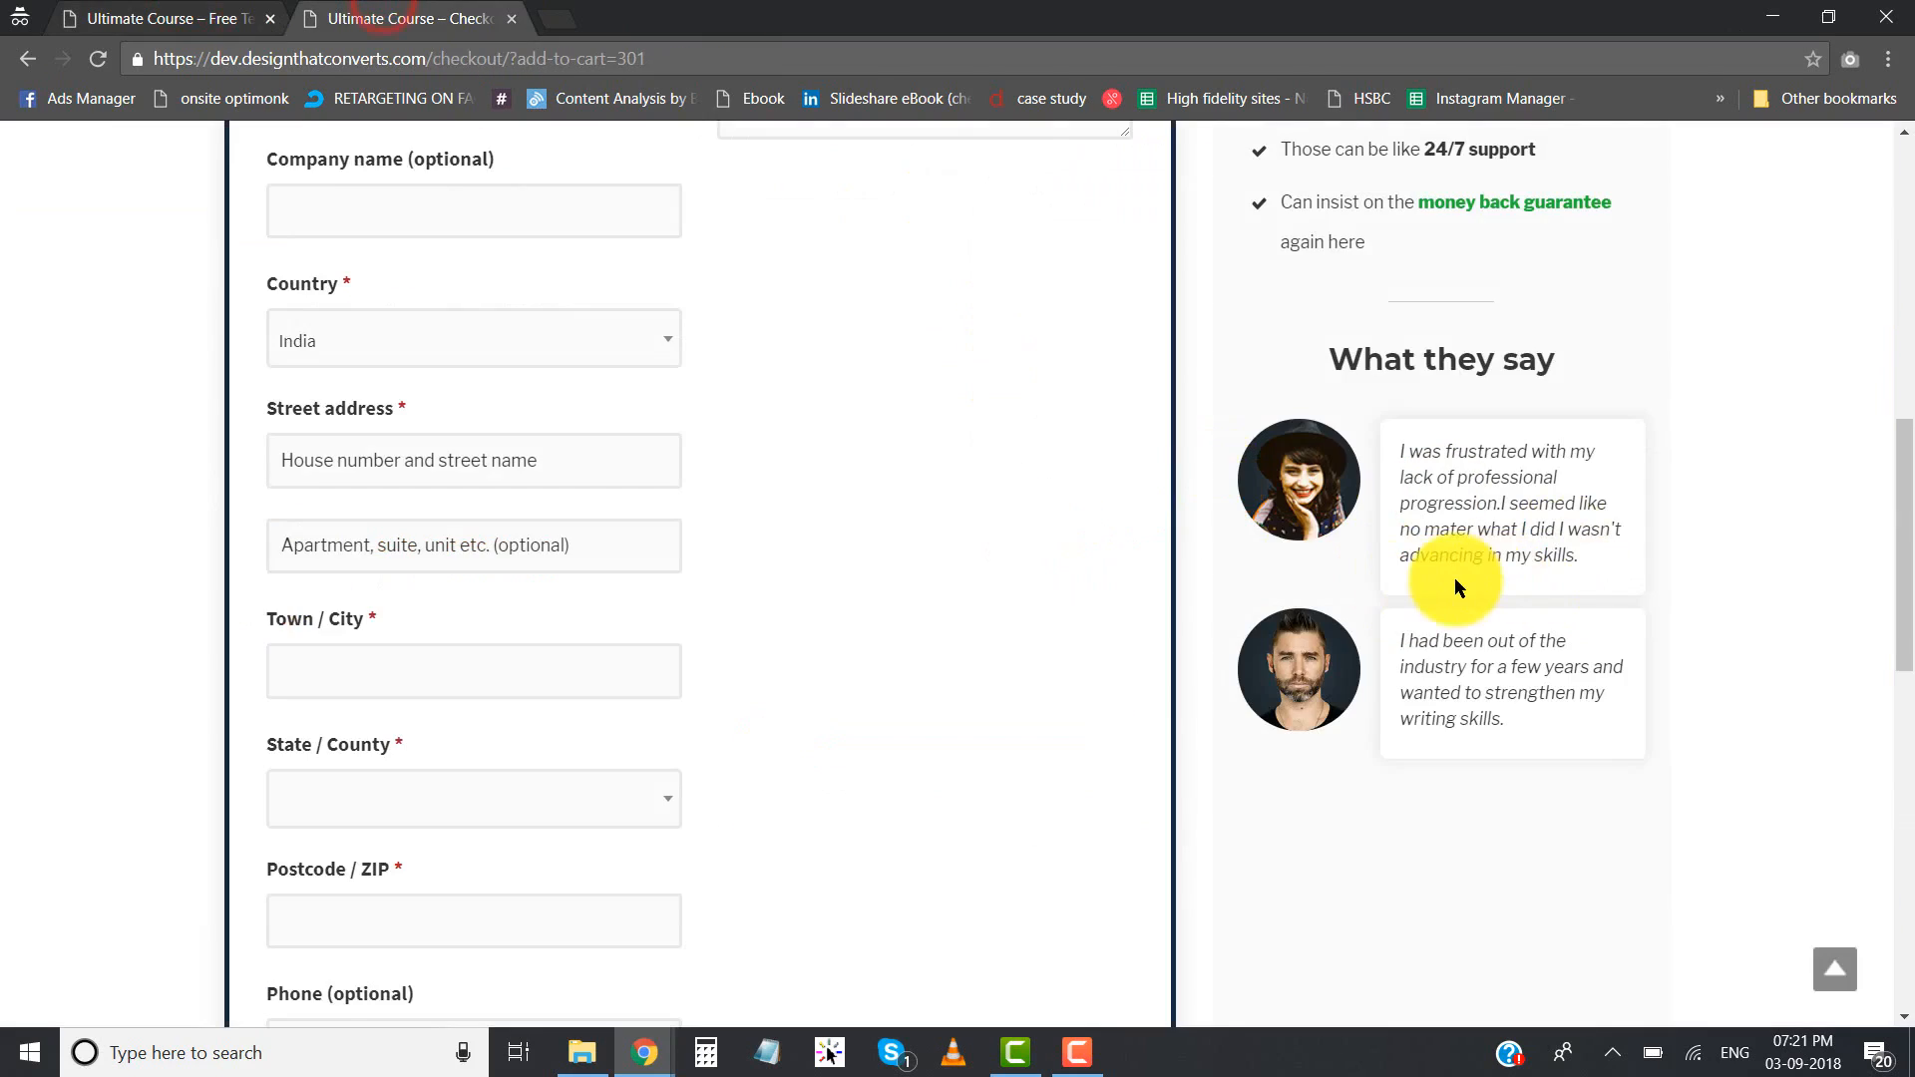
# - Switch the checkout payment method between Credit Card (Stripe) and PayPal, leaving Credit Card (Stripe) selected
pyautogui.scroll(-12, 1005, 649)
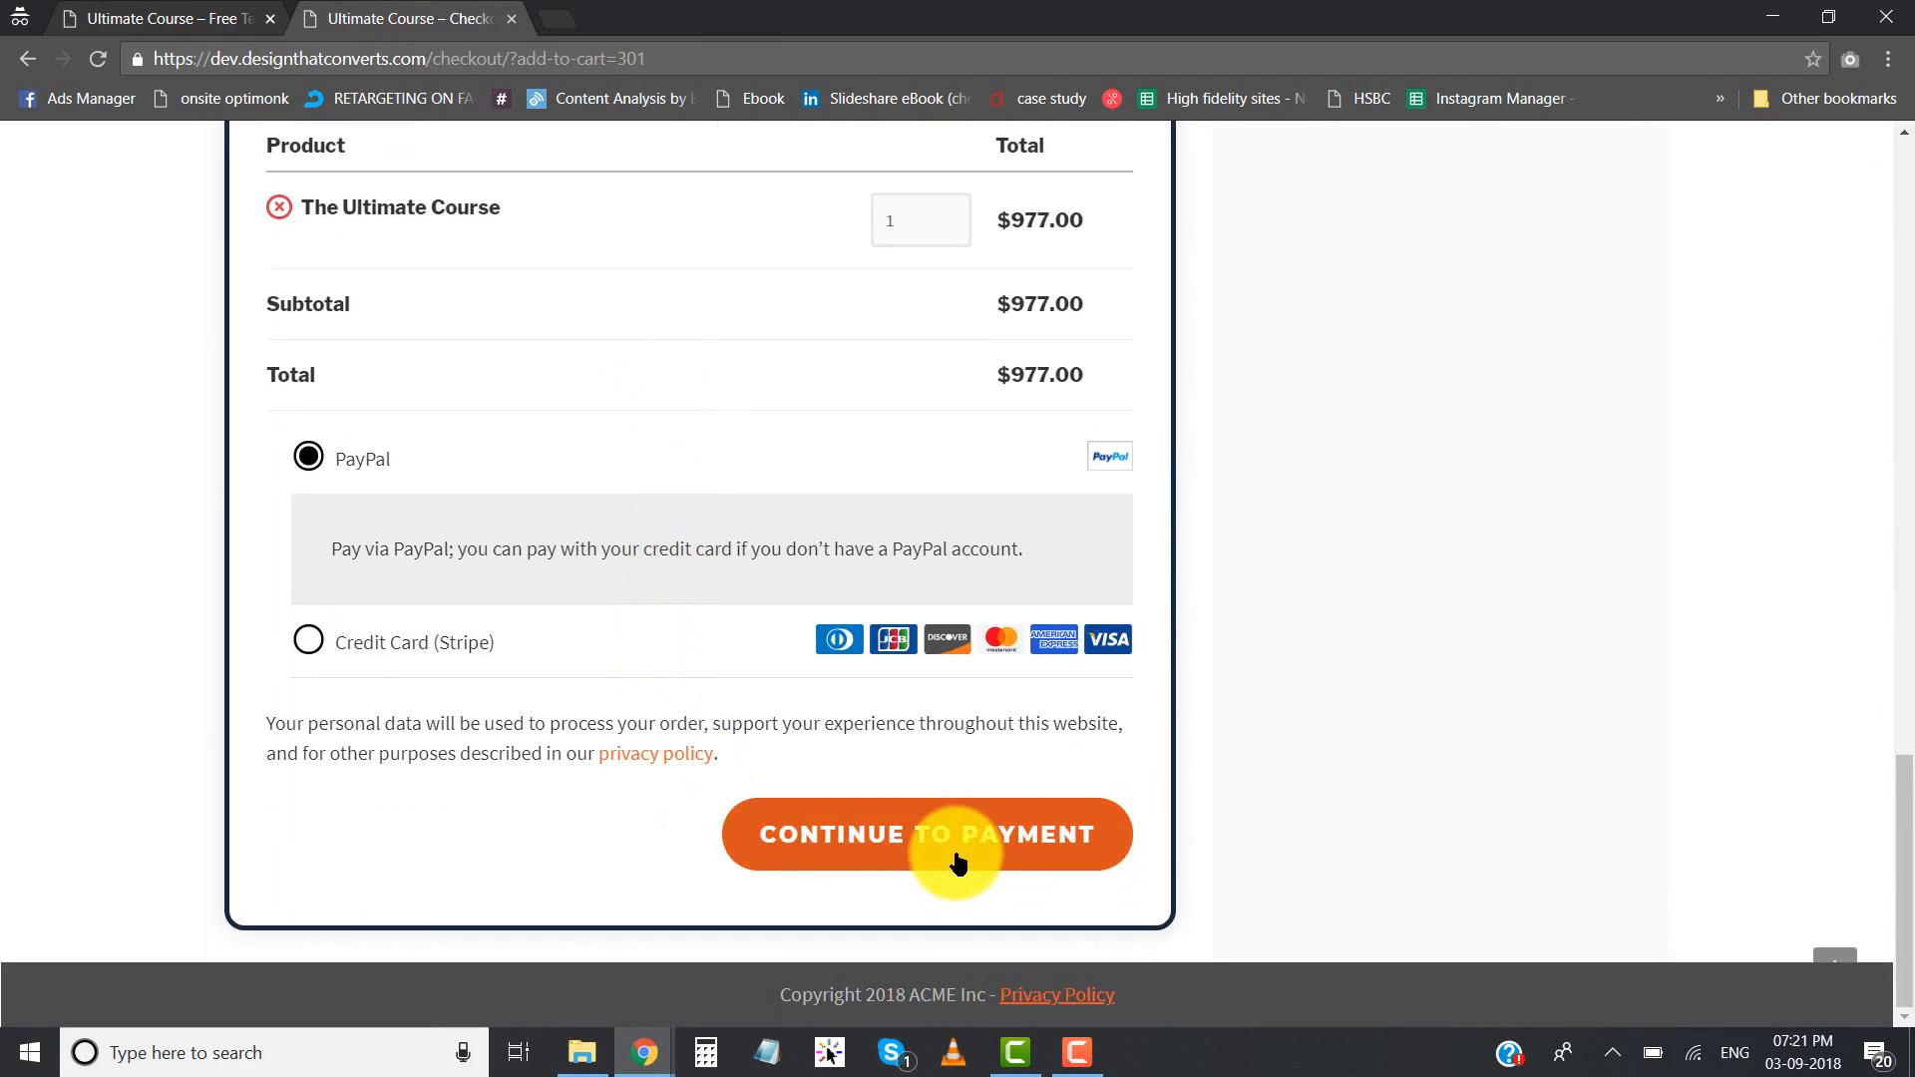
pyautogui.click(460, 644)
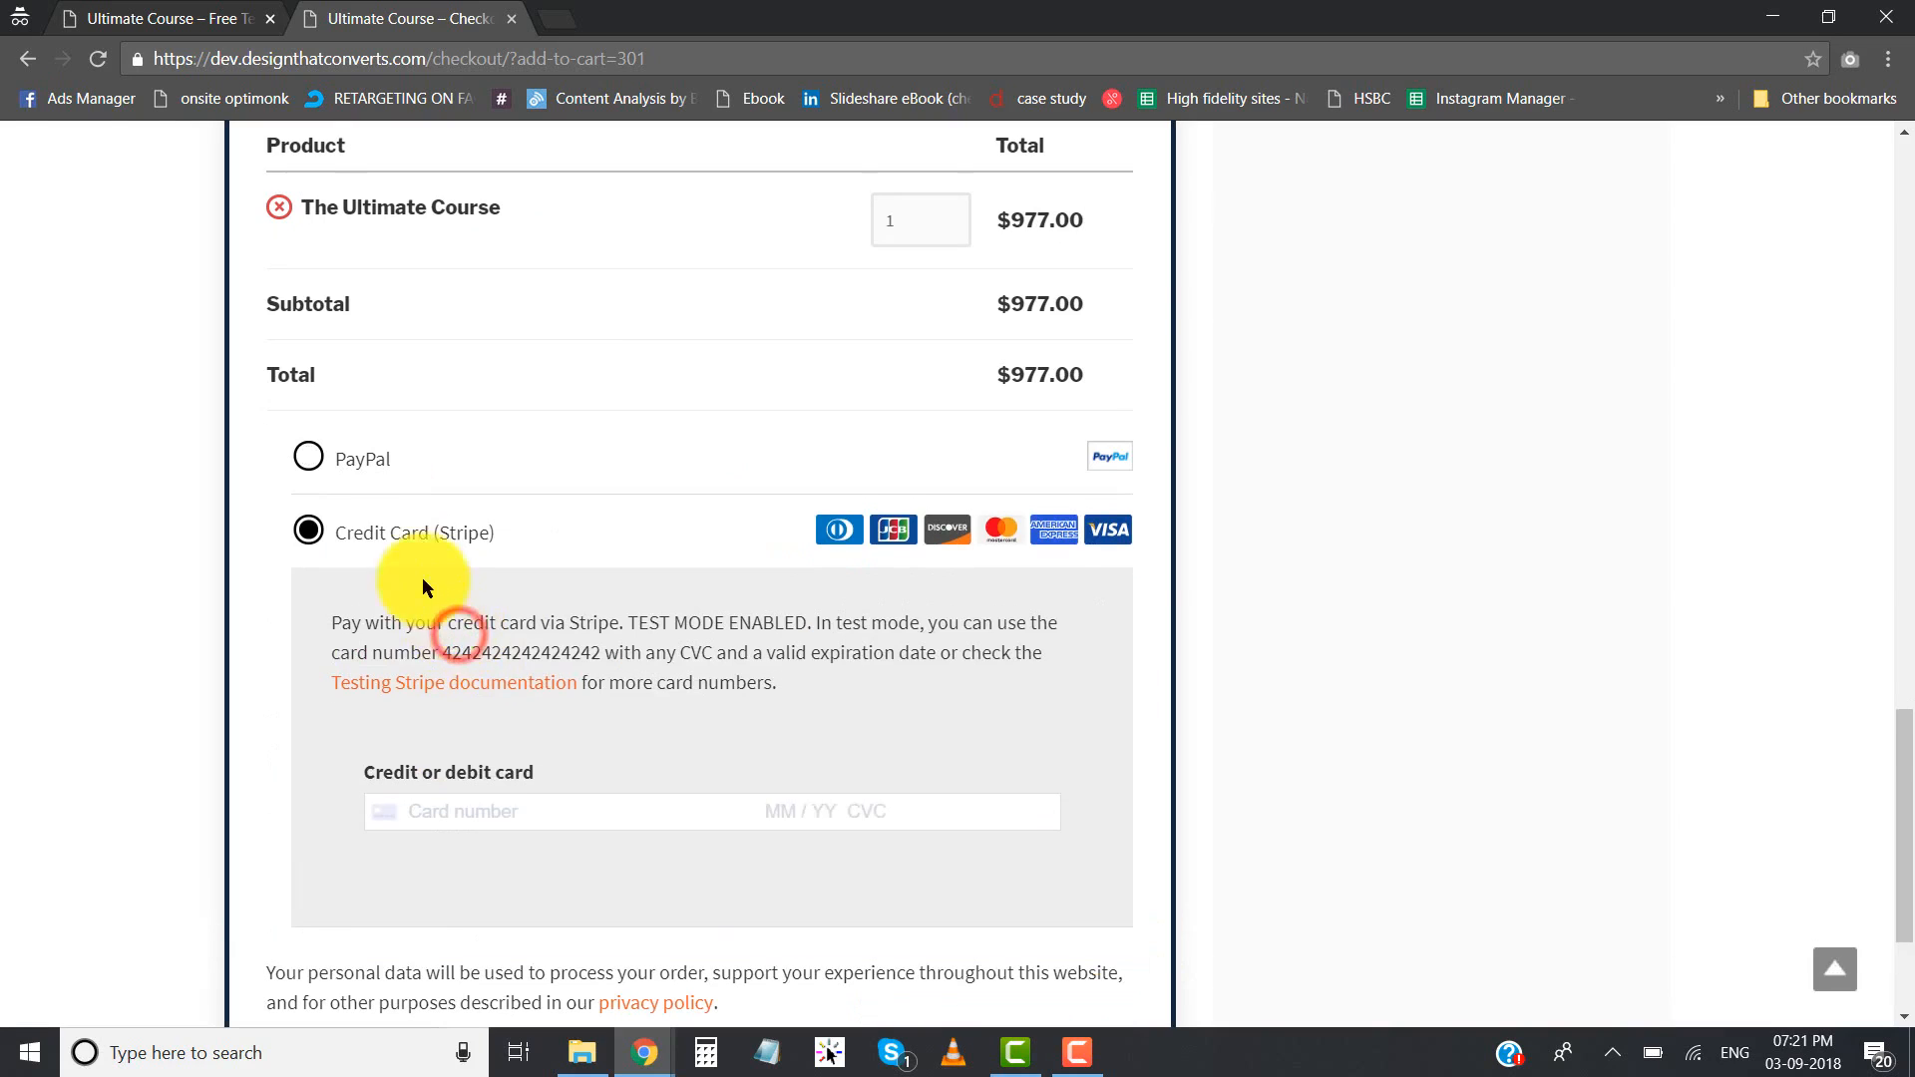
pyautogui.click(378, 469)
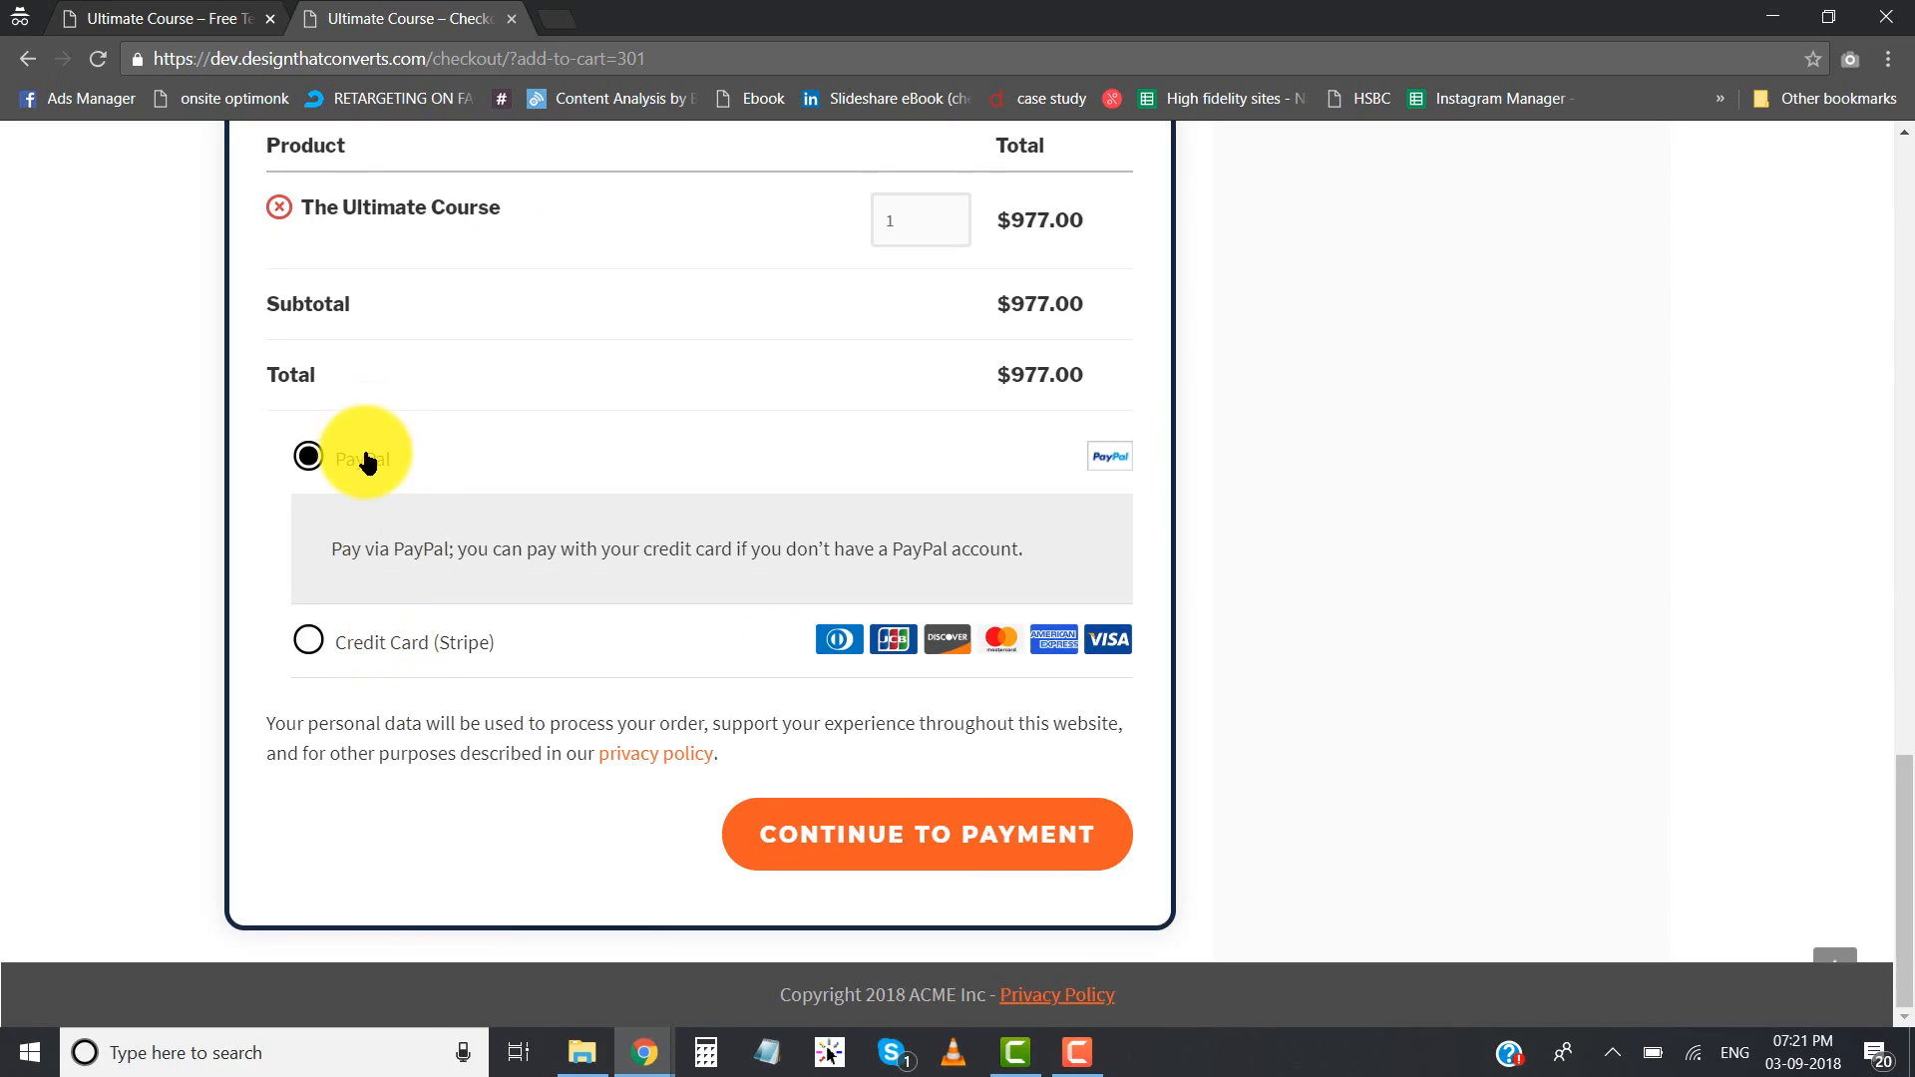
pyautogui.click(415, 636)
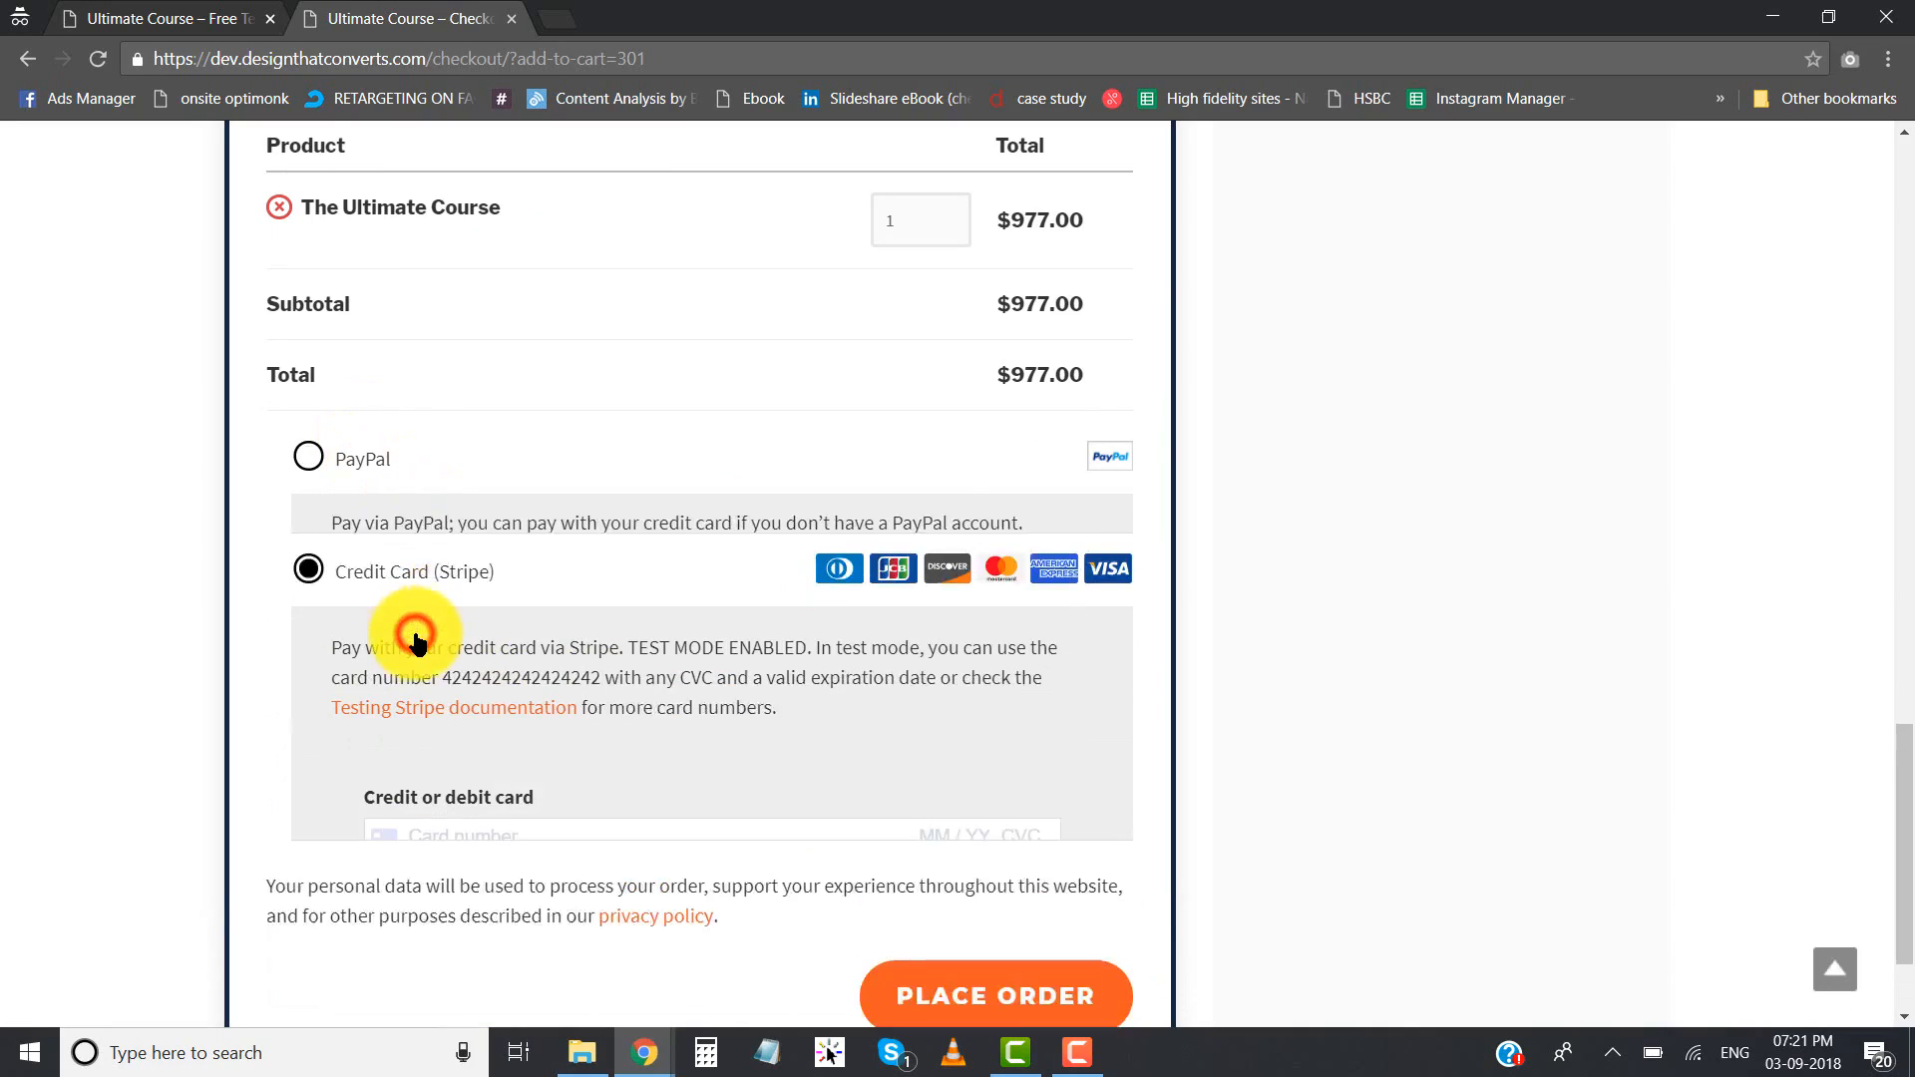
pyautogui.click(445, 526)
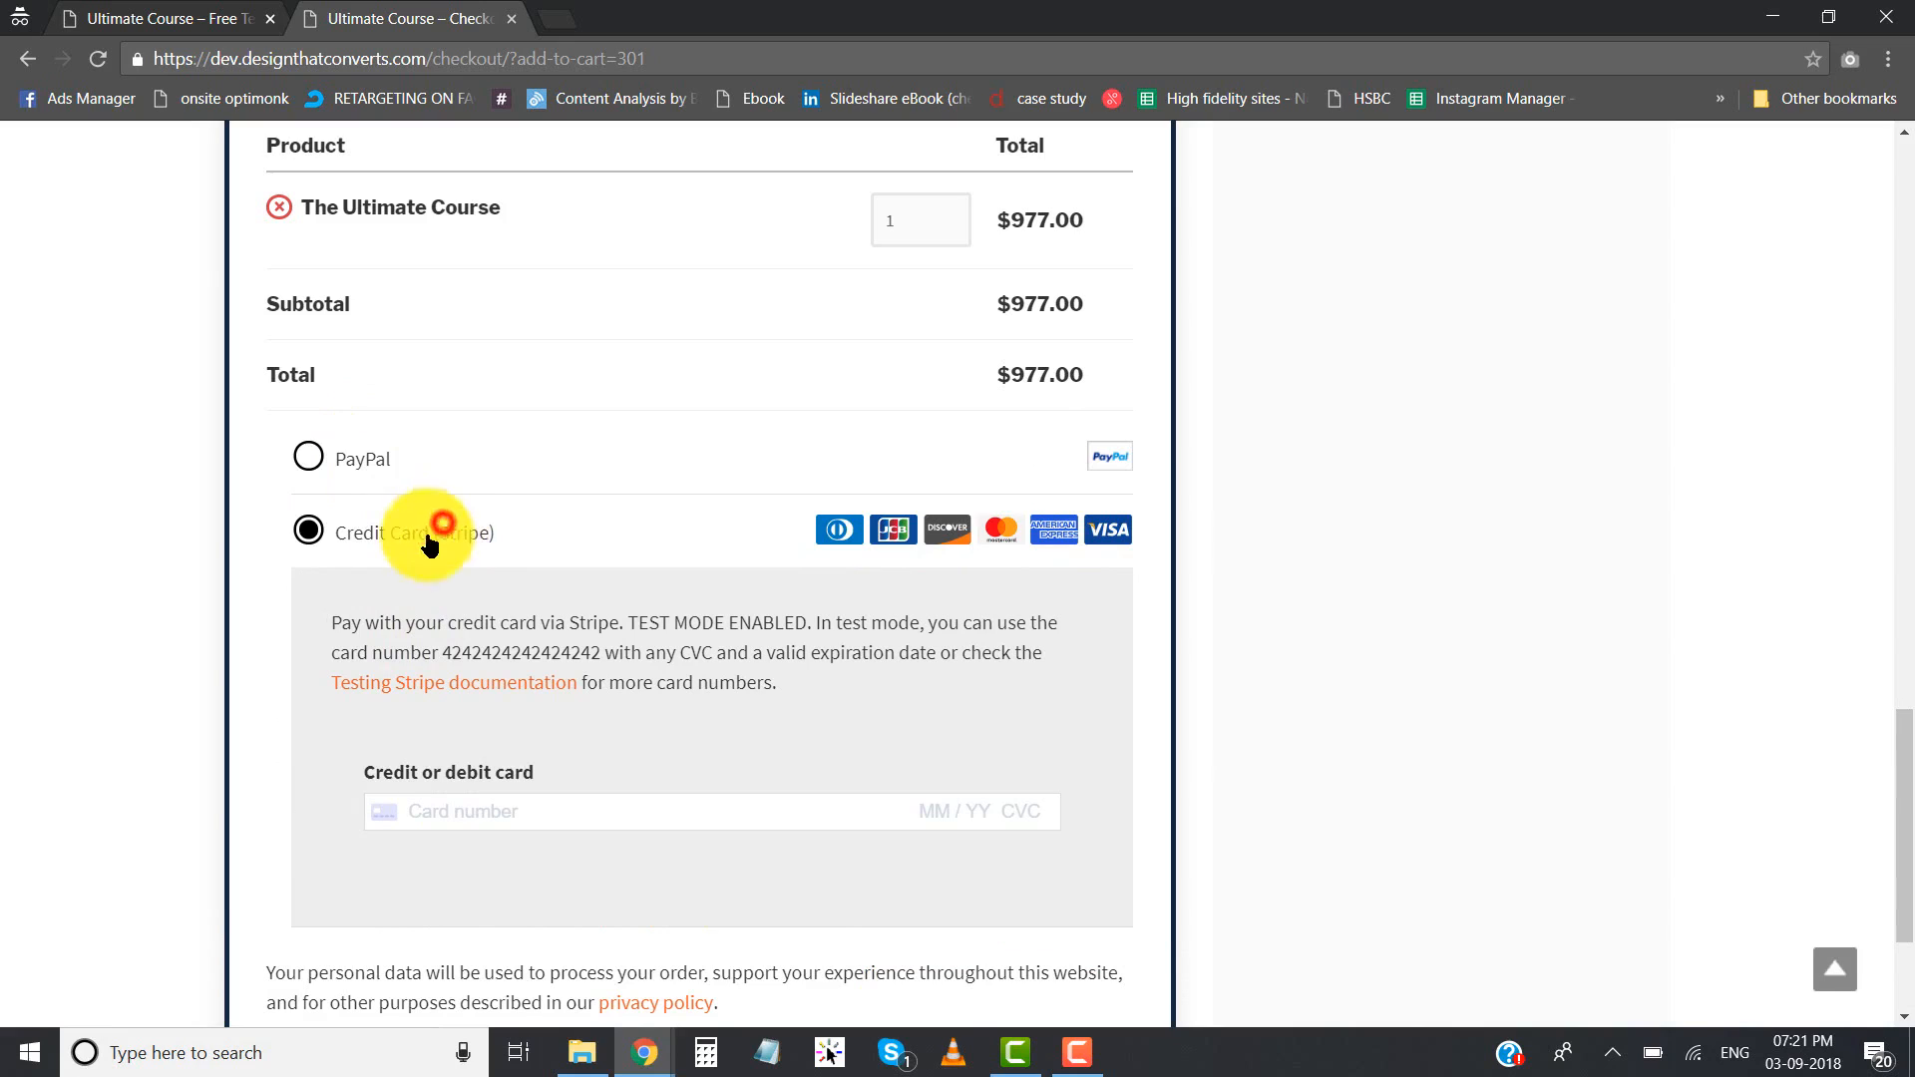
# - Try quantity 5 for The Ultimate Course in the order table, and return the quantity to 1
pyautogui.scroll(3, 488, 544)
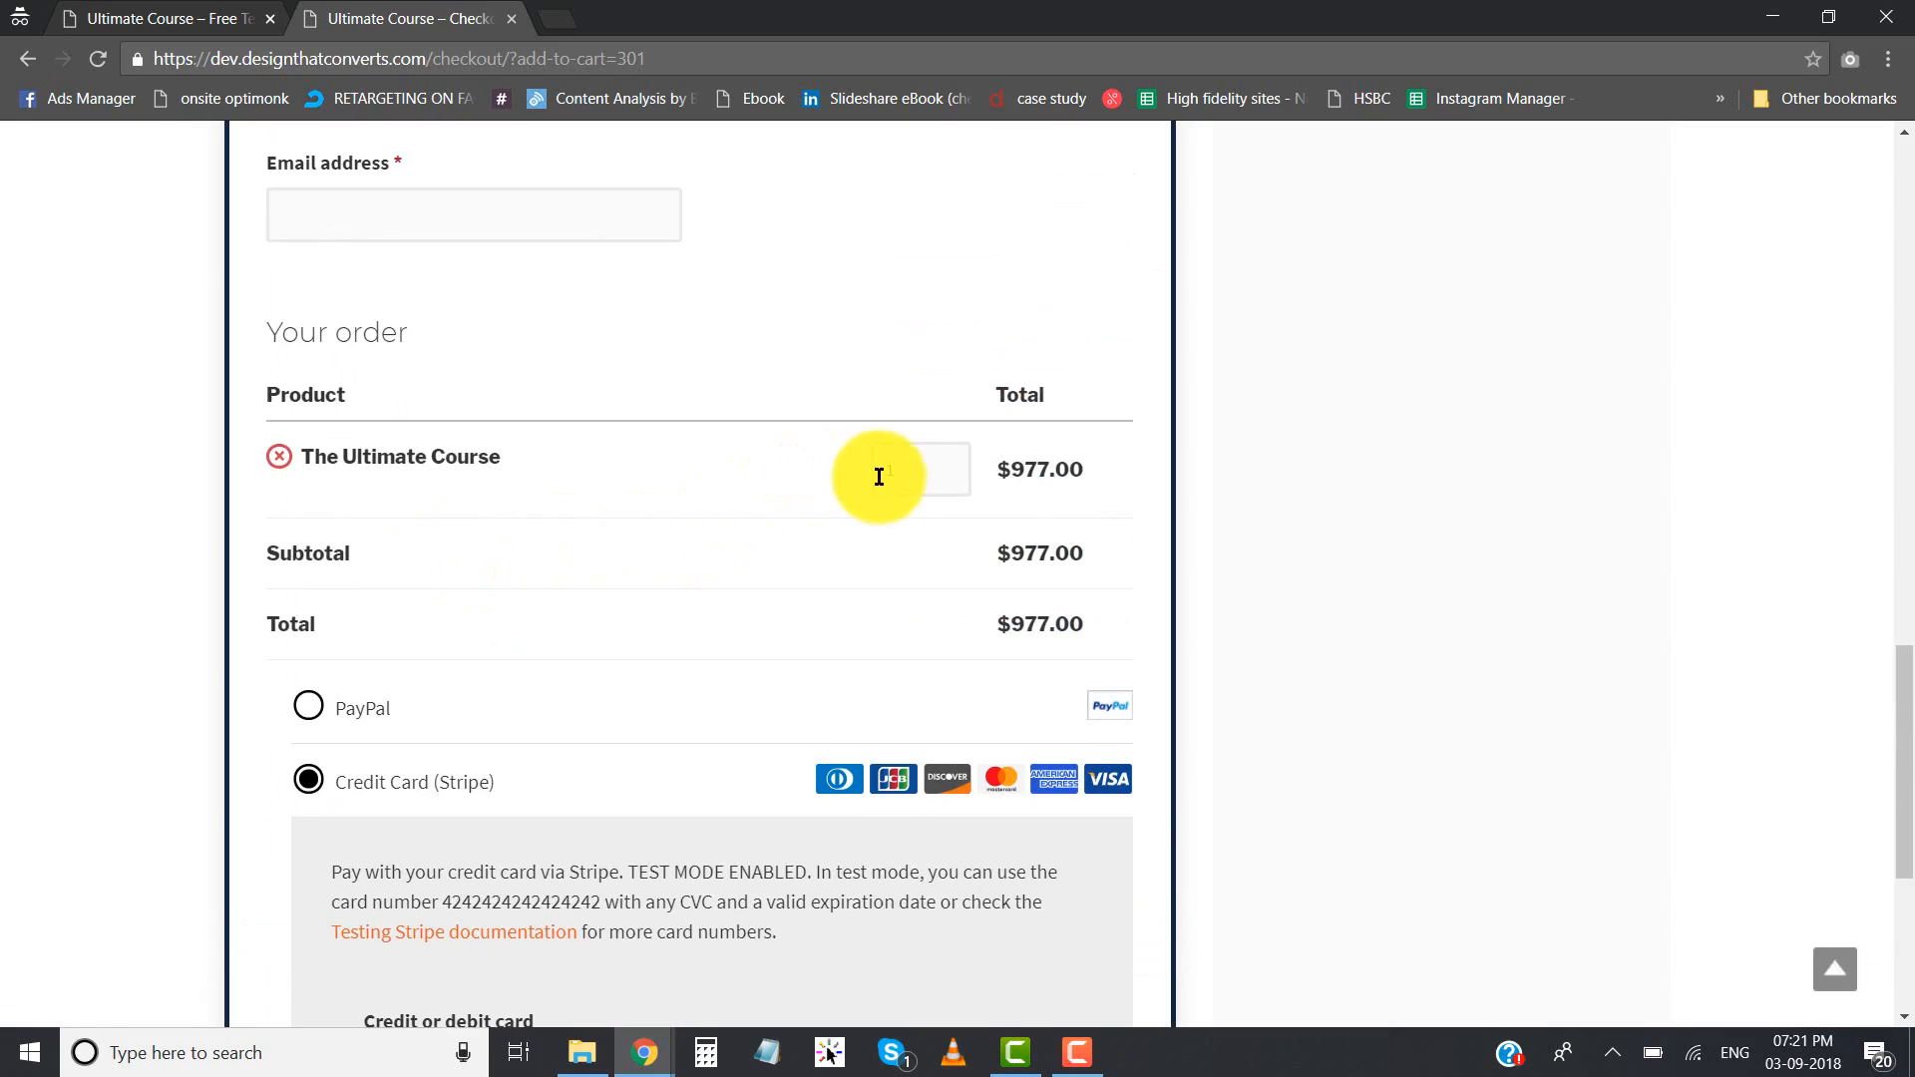
pyautogui.click(950, 461)
pyautogui.click(949, 461)
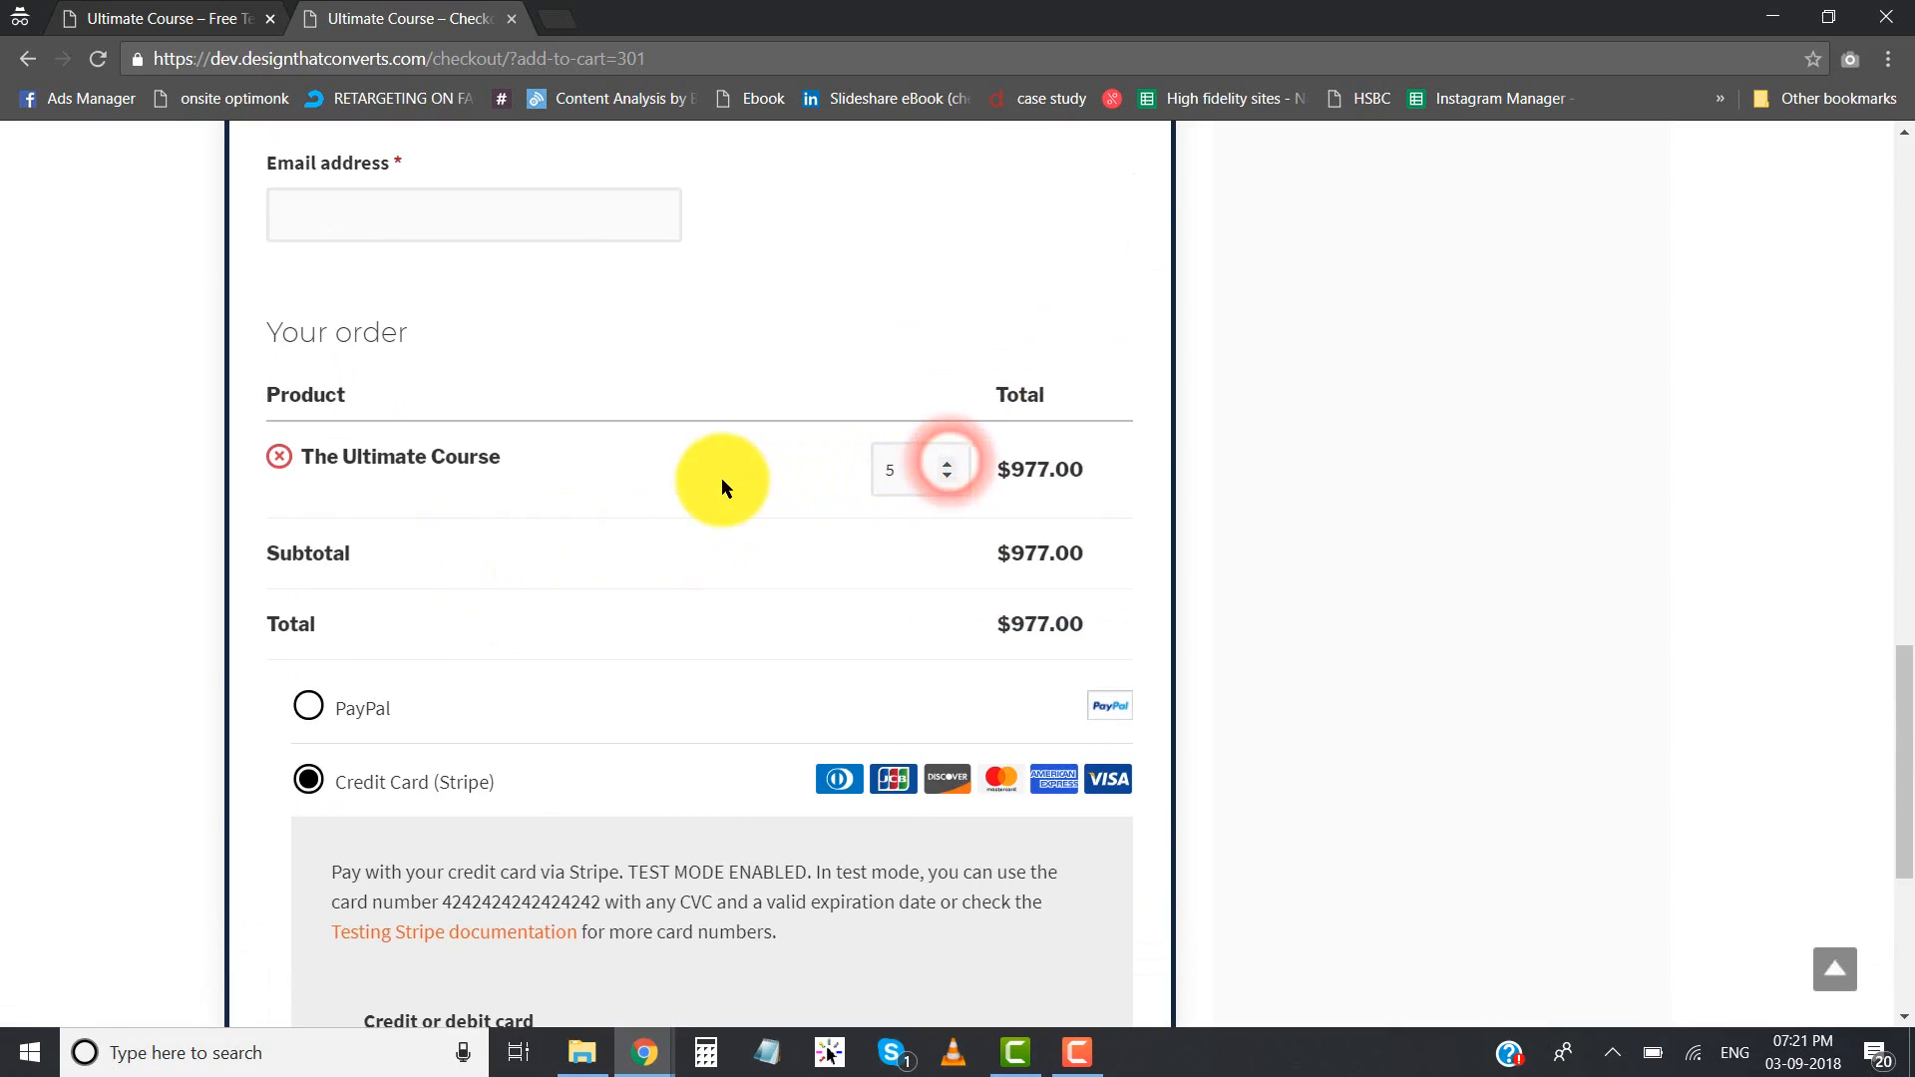
pyautogui.click(948, 477)
pyautogui.click(947, 477)
pyautogui.click(947, 477)
pyautogui.click(948, 477)
pyautogui.click(663, 515)
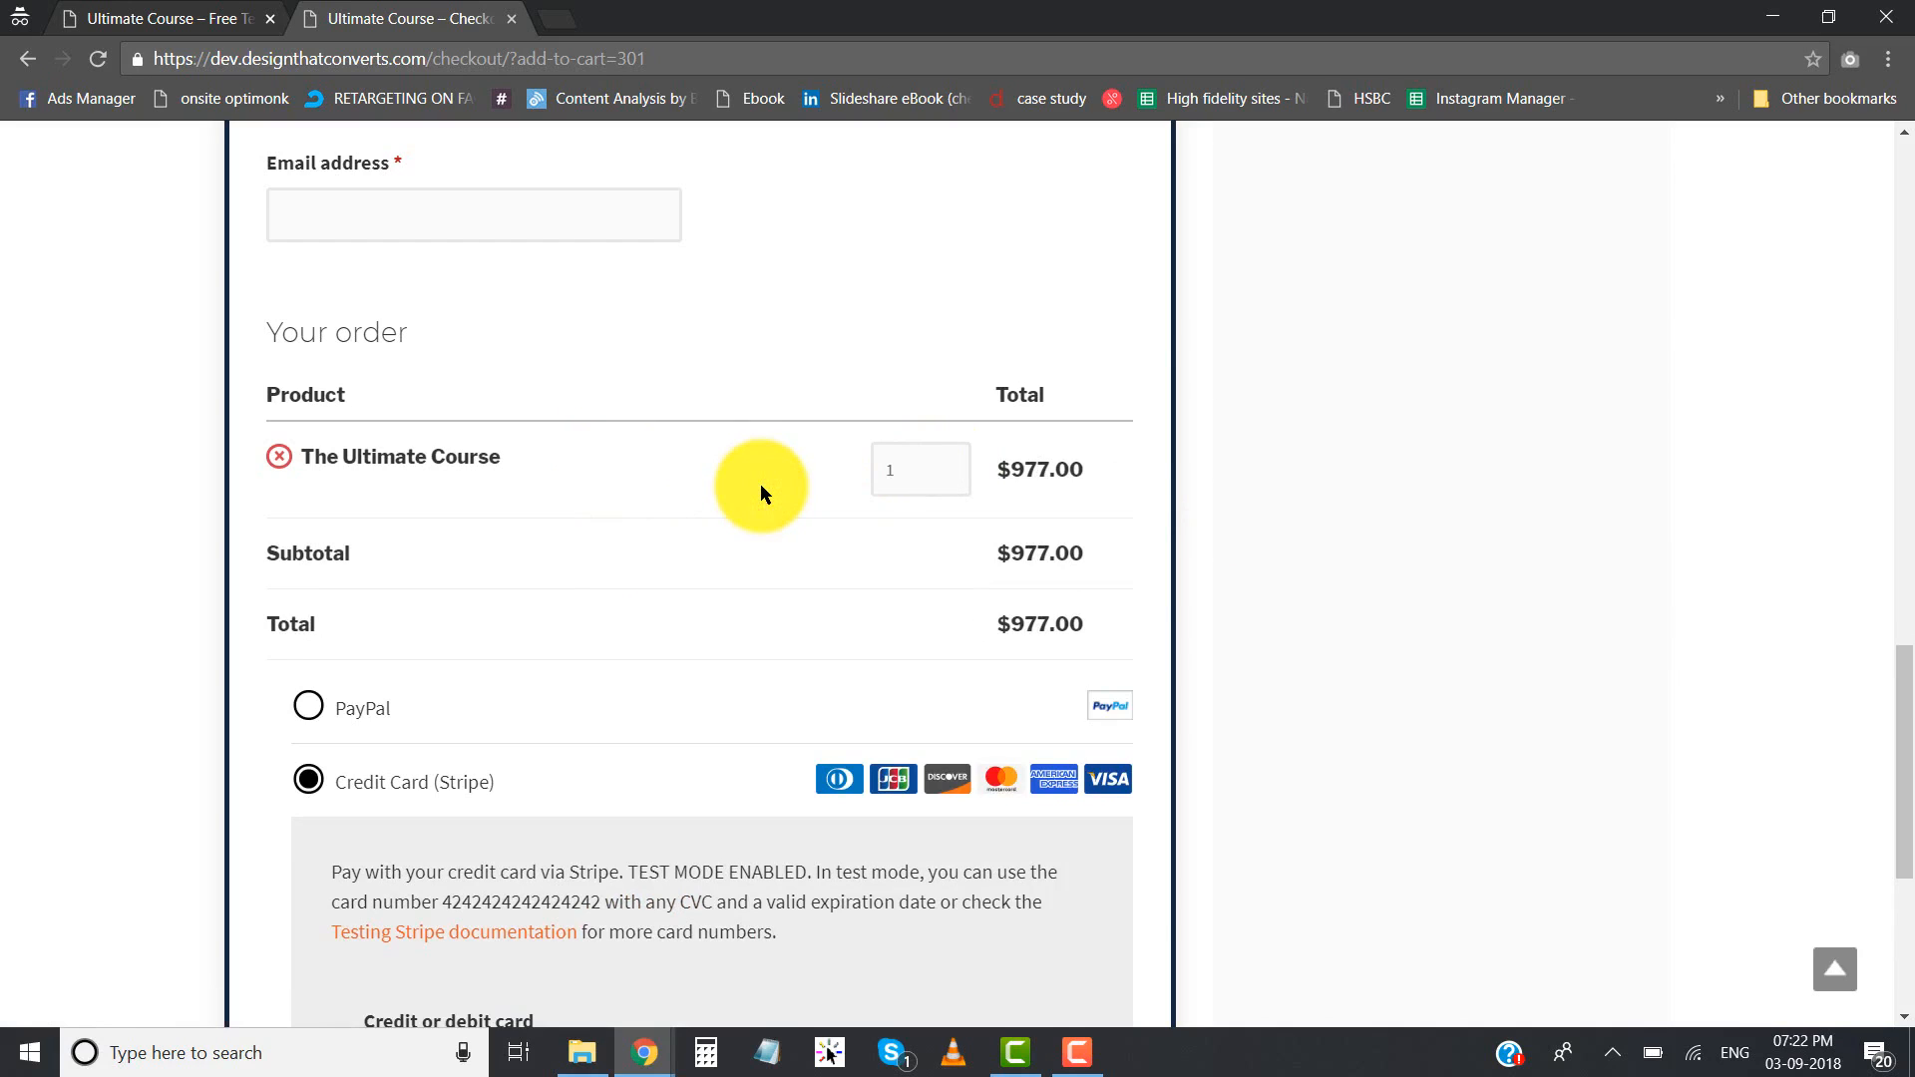
# - Look back over the checkout page from the order table to the header, comparing it with the landing page
pyautogui.scroll(-5, 760, 483)
pyautogui.scroll(5, 760, 483)
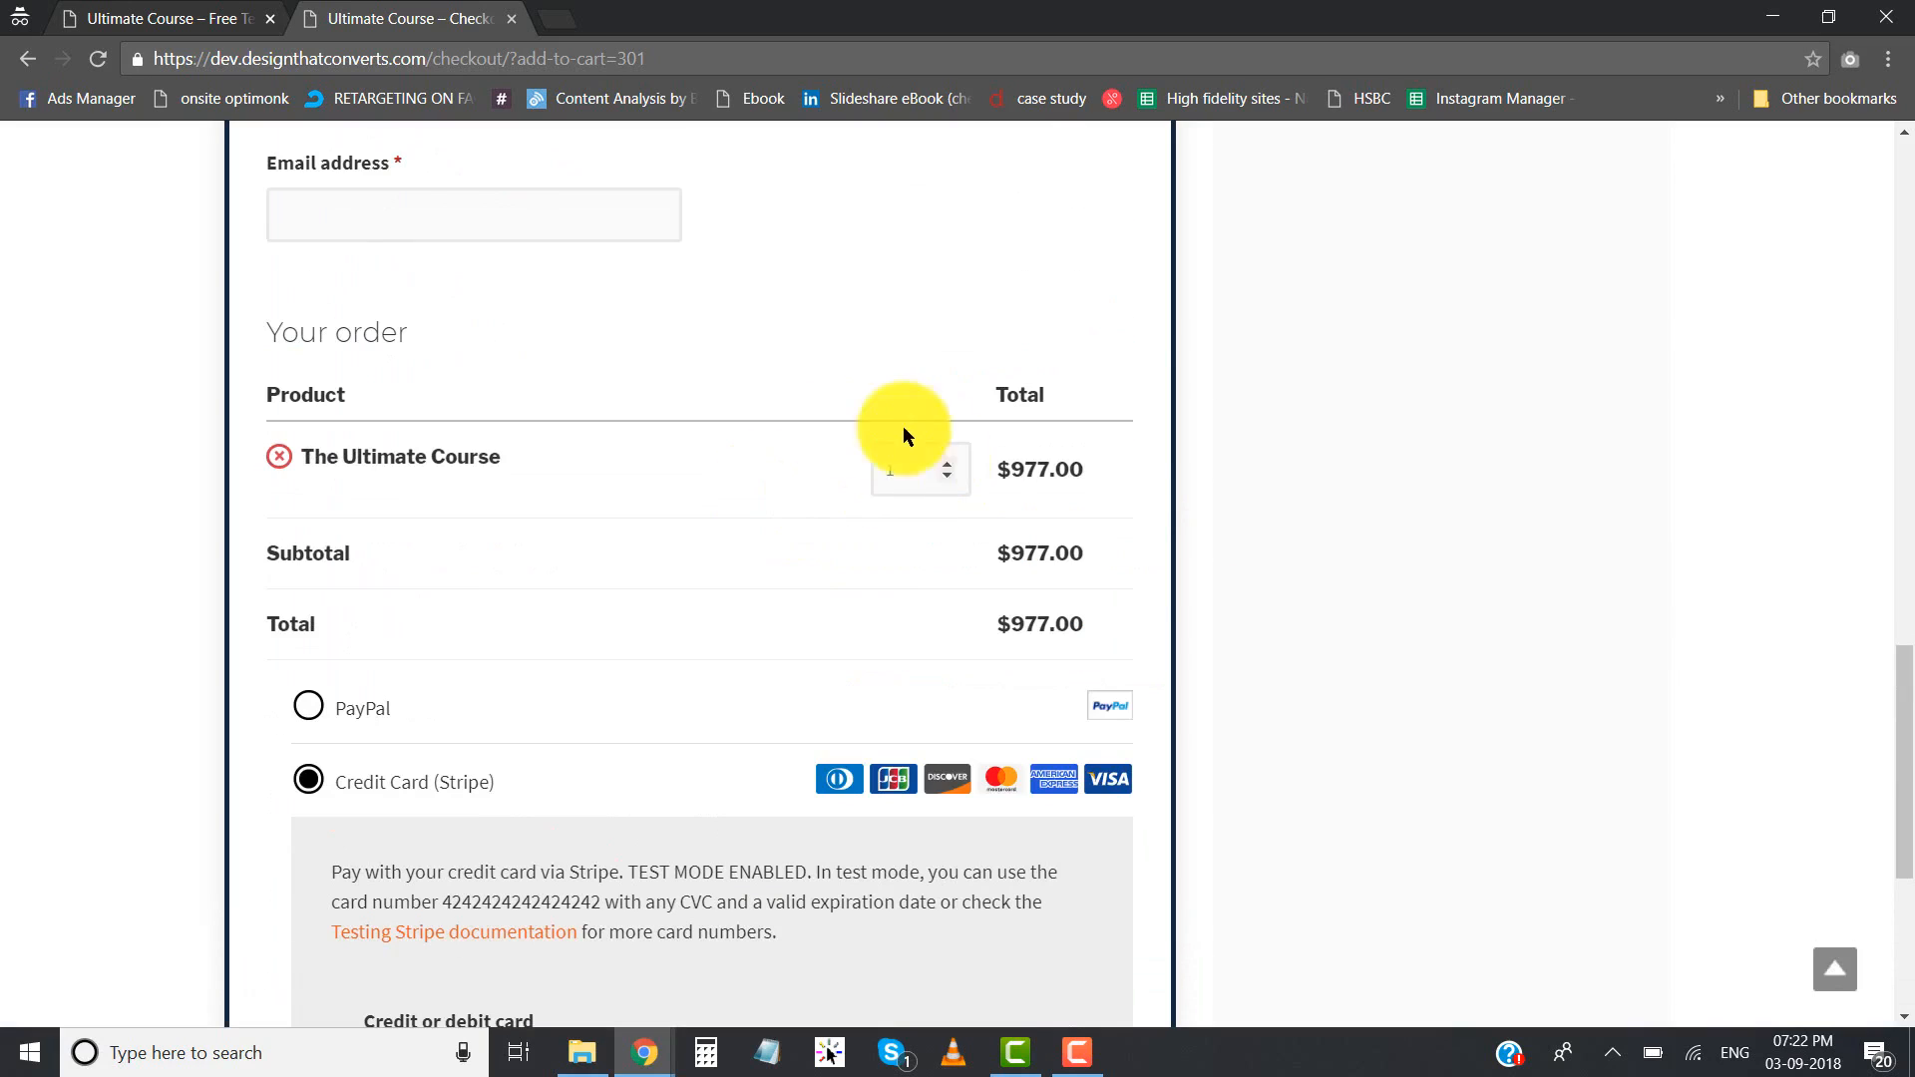
pyautogui.scroll(3, 840, 549)
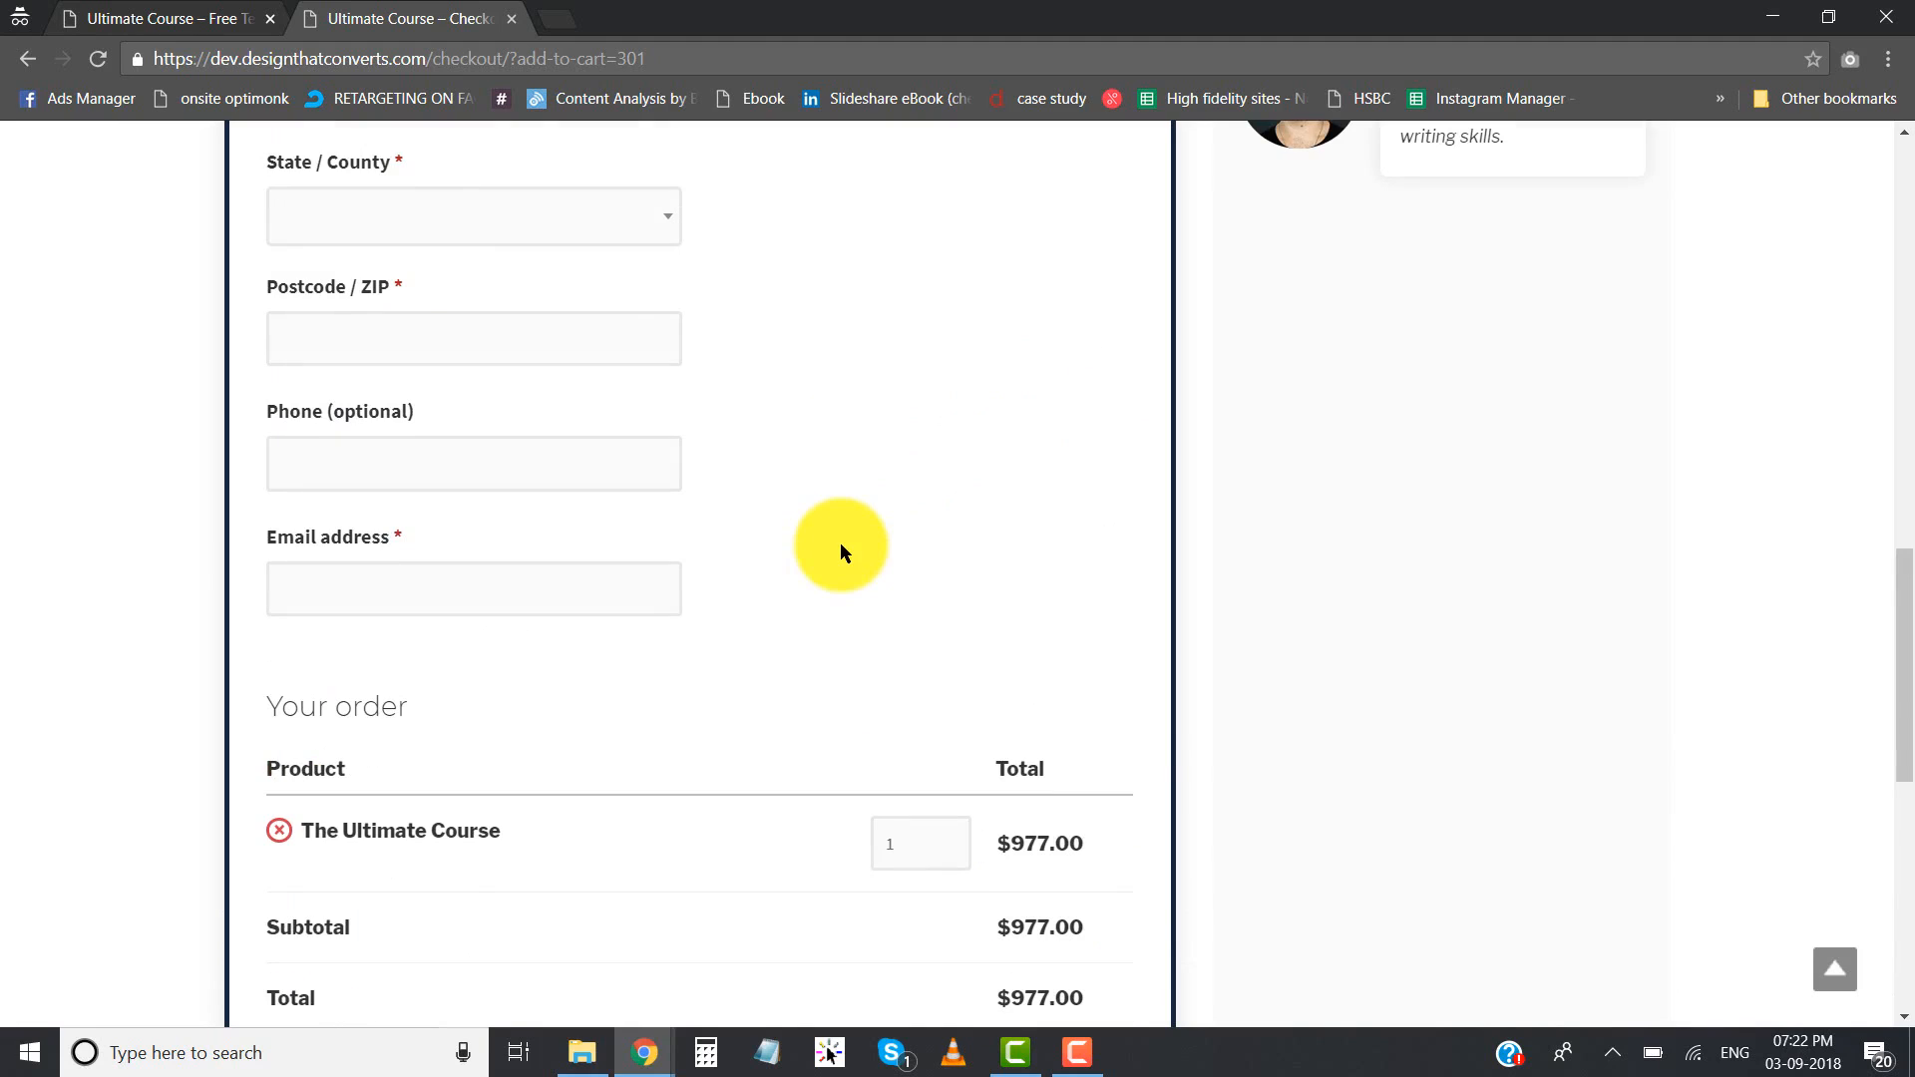
pyautogui.scroll(12, 822, 506)
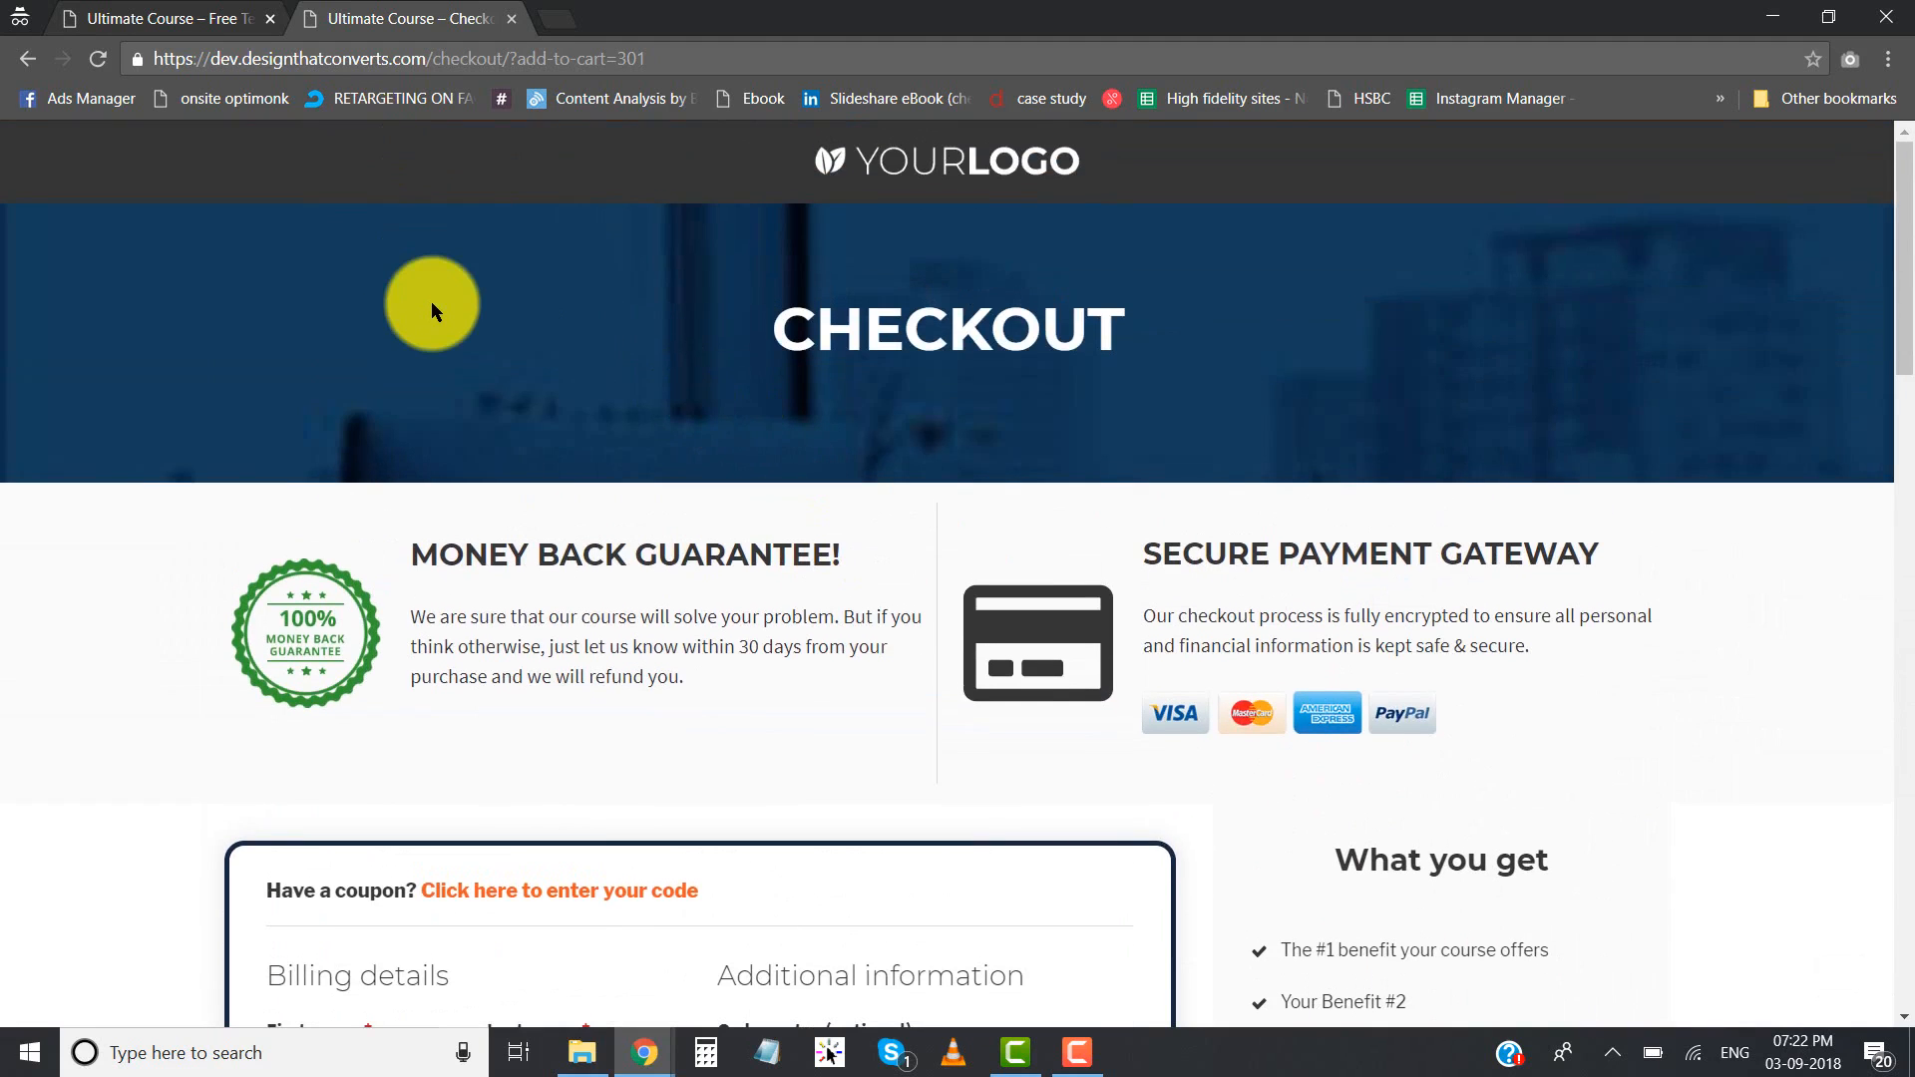
pyautogui.click(209, 12)
pyautogui.click(404, 18)
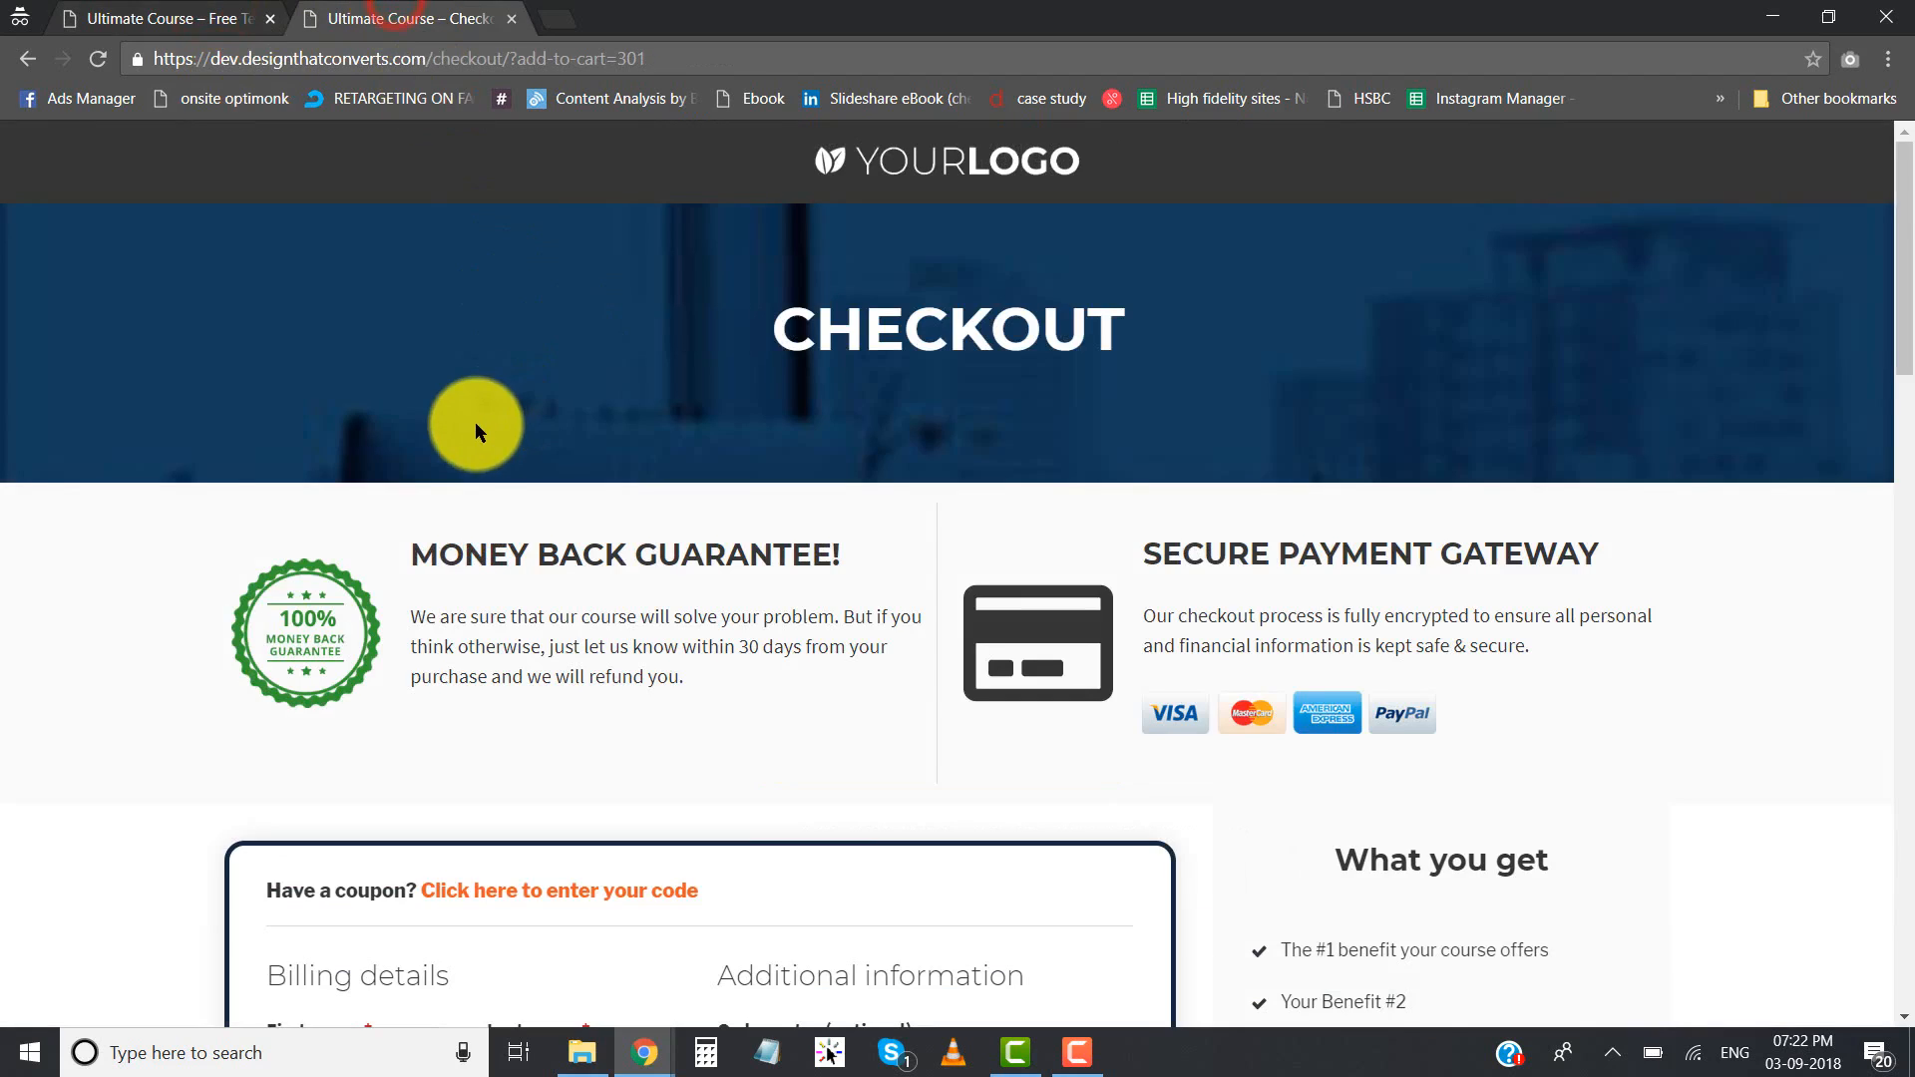
# - Return to the landing page and look back over its bonuses, course modules and benefits sections
pyautogui.click(149, 15)
pyautogui.scroll(10, 452, 433)
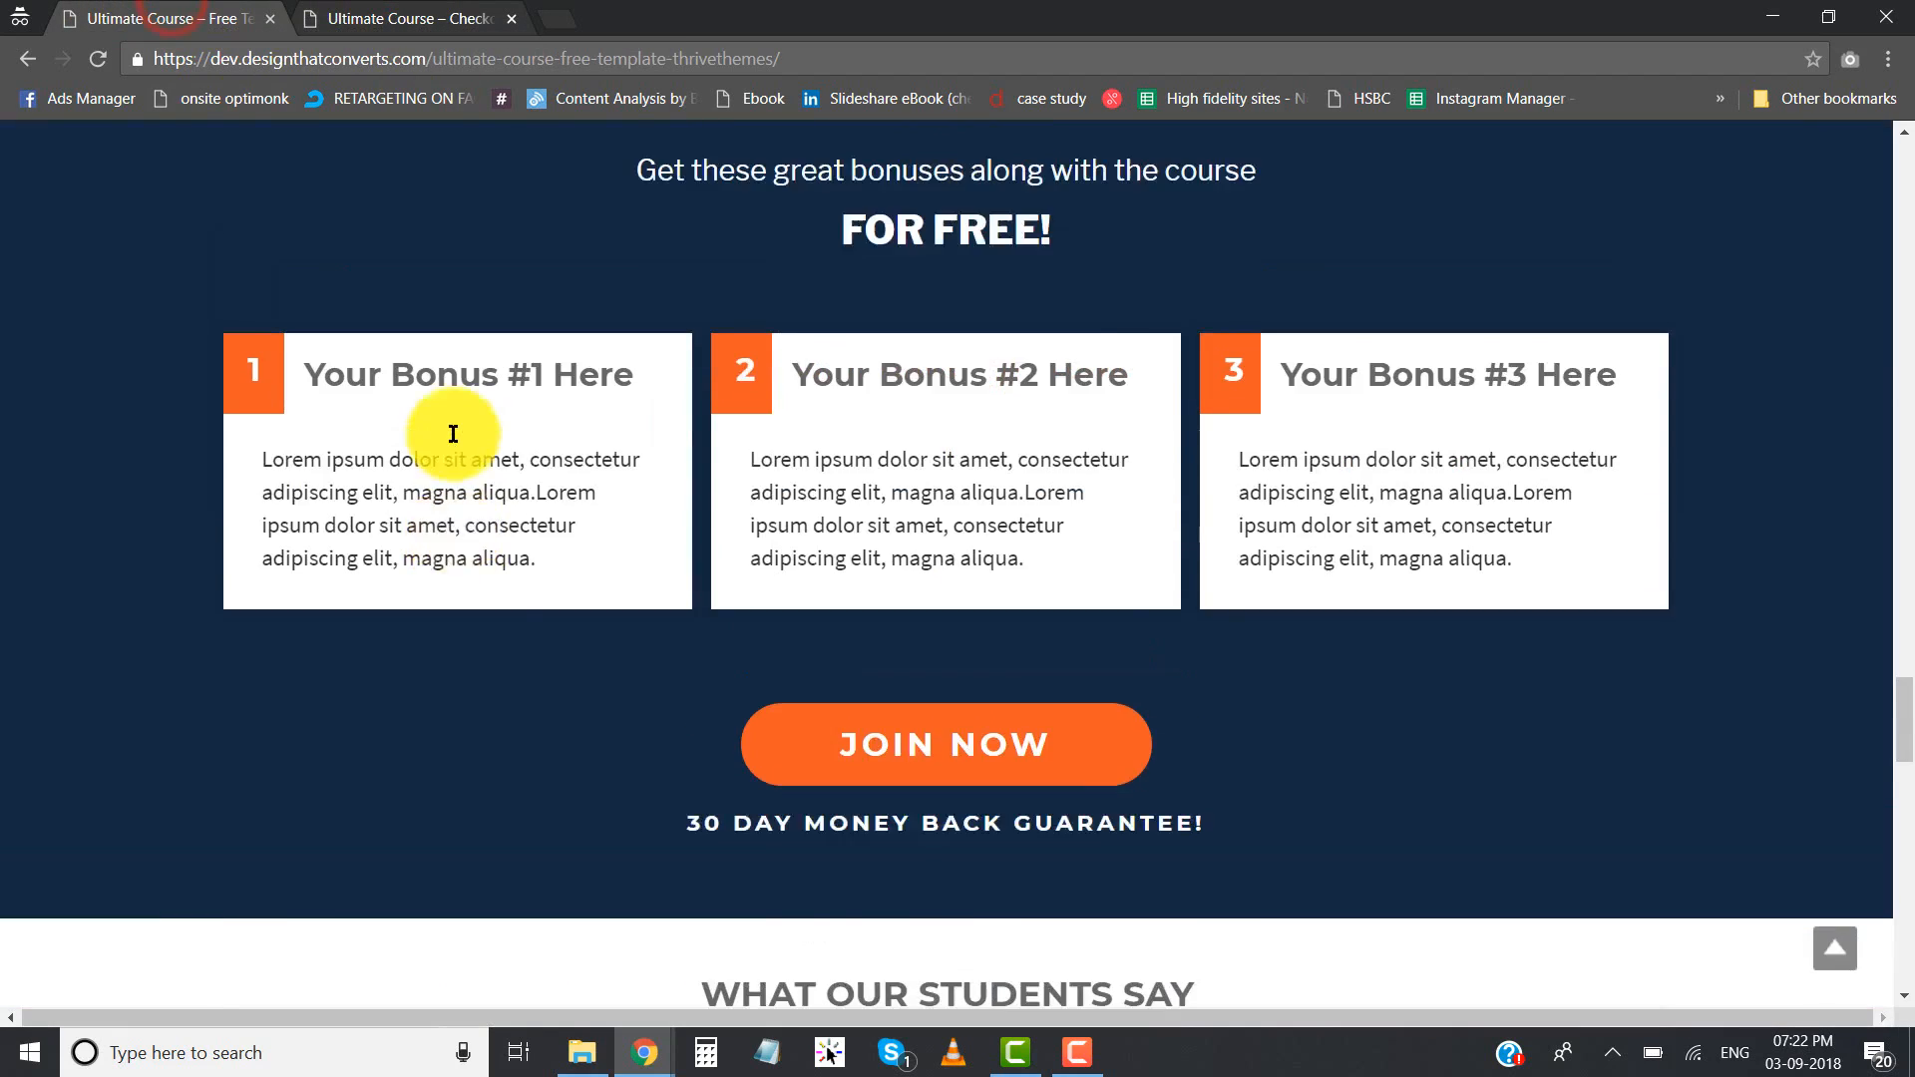
pyautogui.scroll(20, 452, 433)
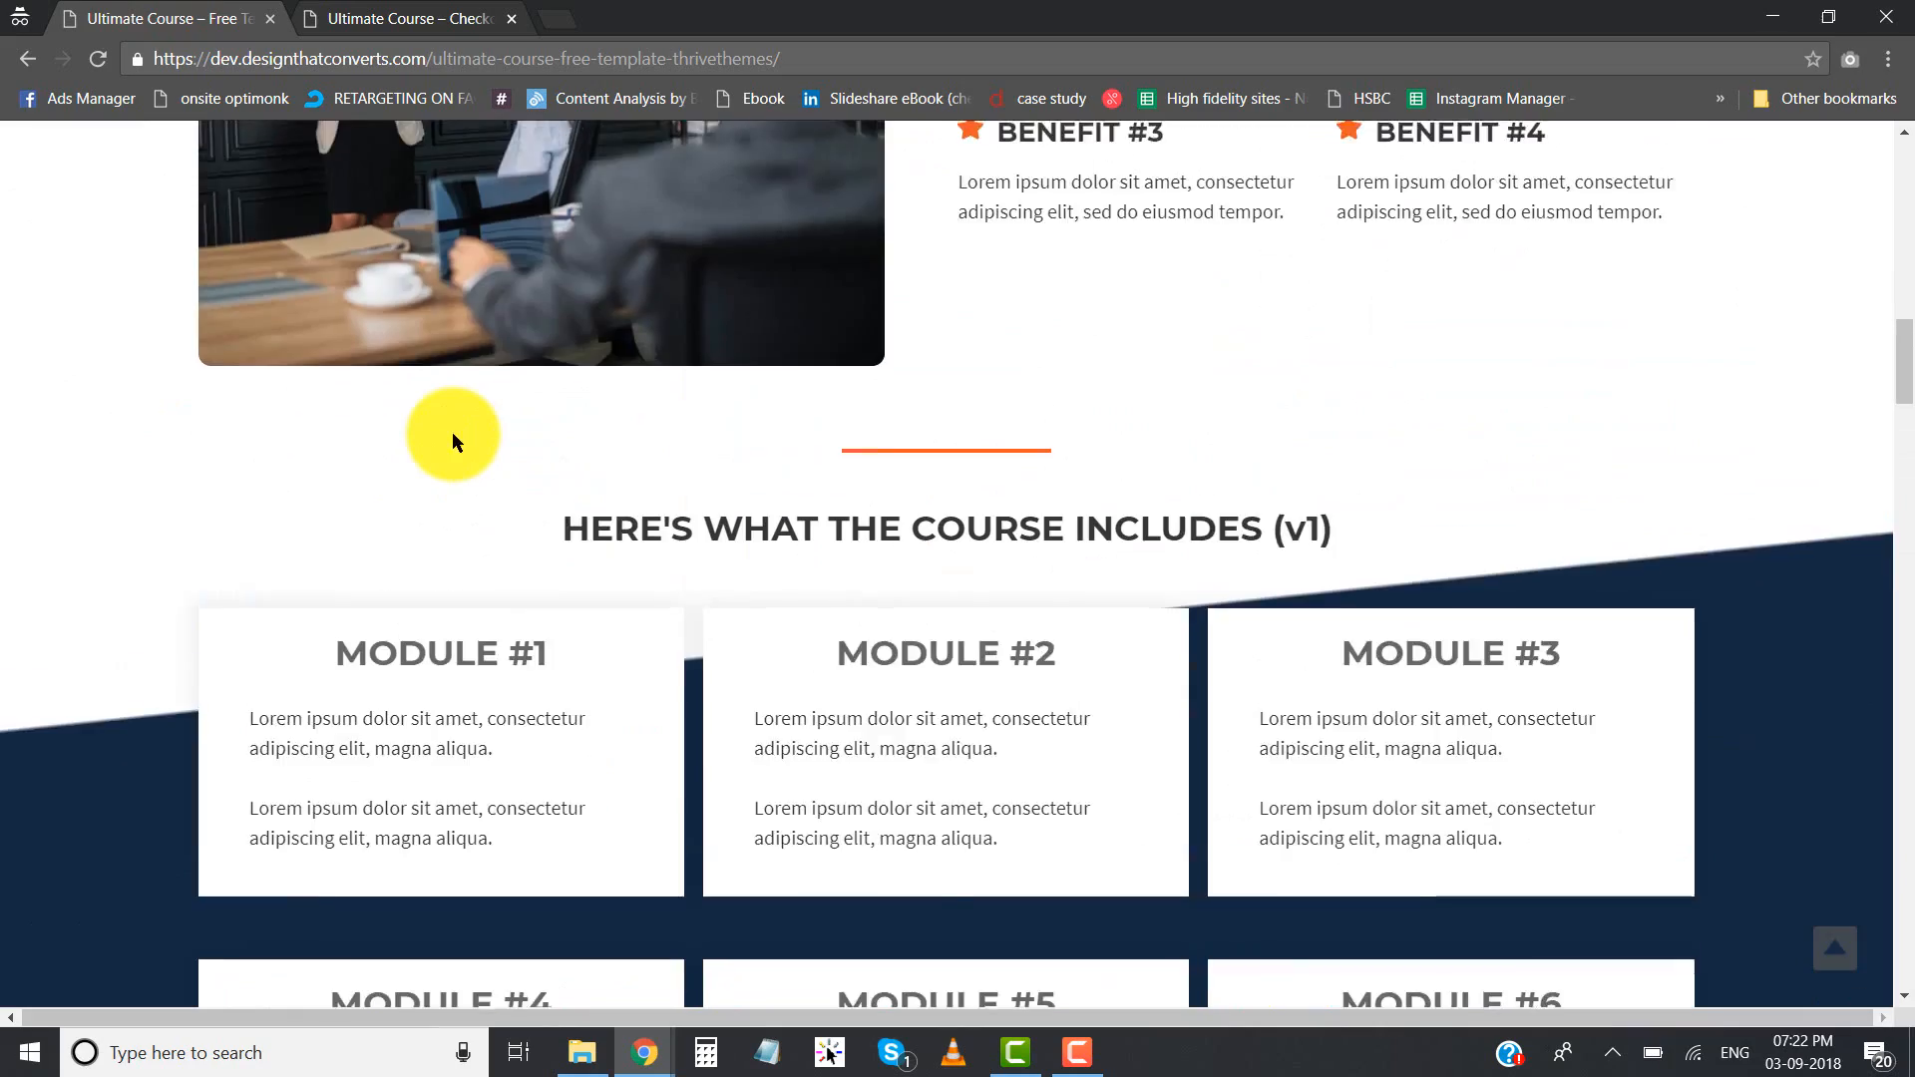
pyautogui.scroll(15, 452, 433)
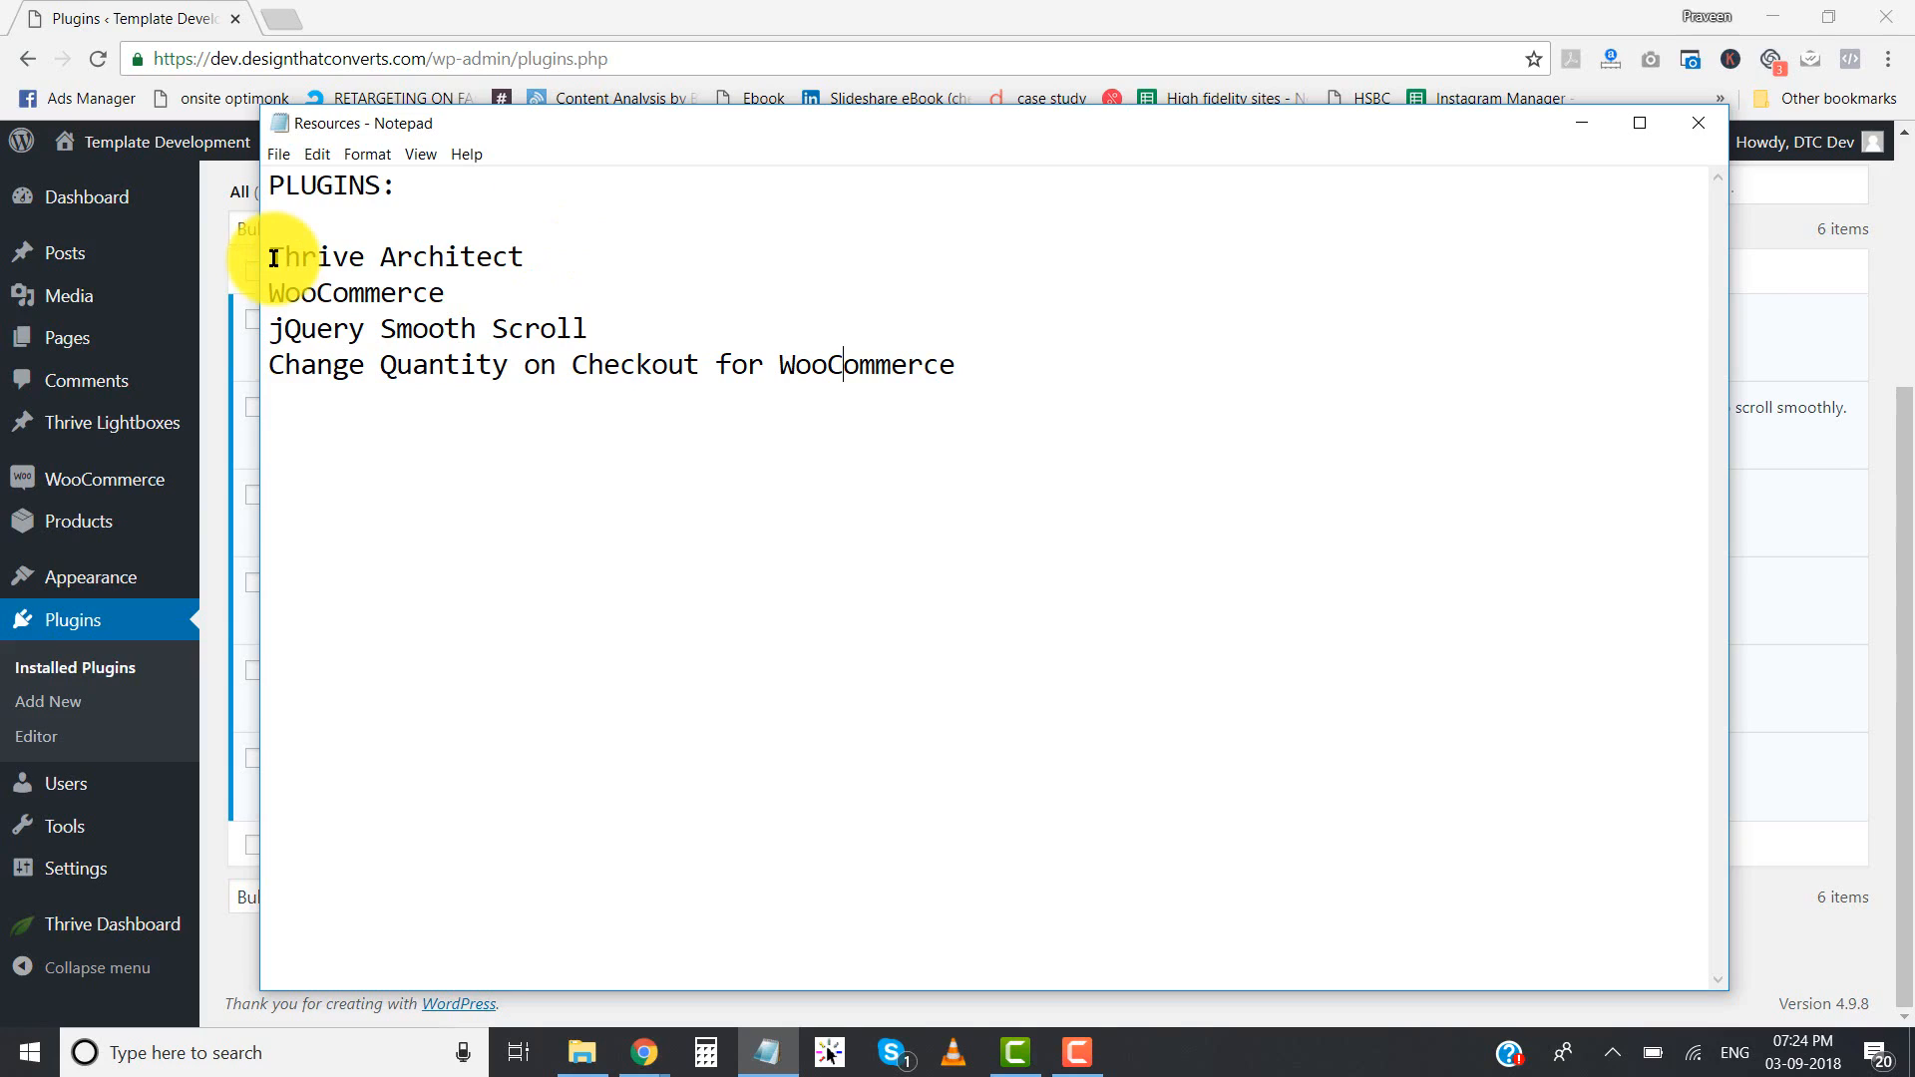
# - Highlight Thrive Architect in the Resources note in Notepad and check it against WordPress's installed plugins list
pyautogui.moveTo(272, 259); pyautogui.dragTo(539, 250)
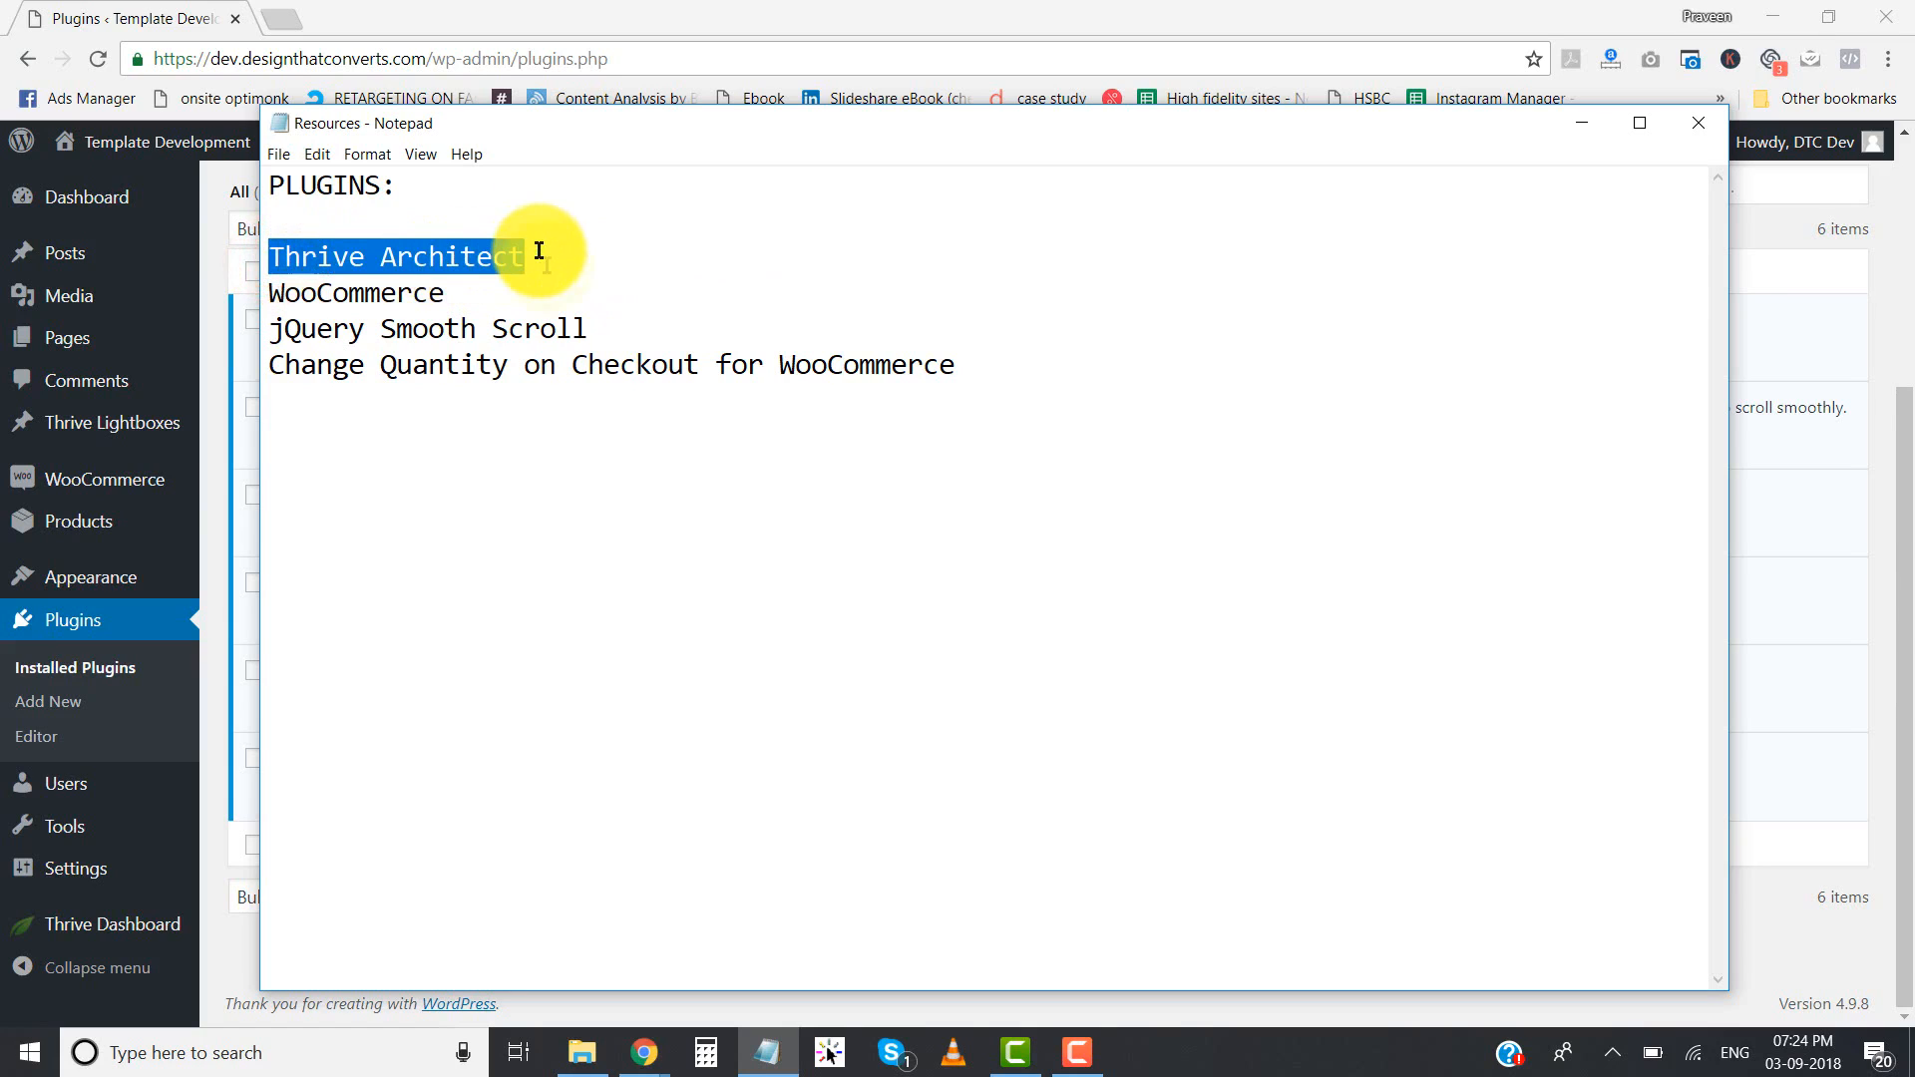
pyautogui.hotkey('alt', 'Tab')
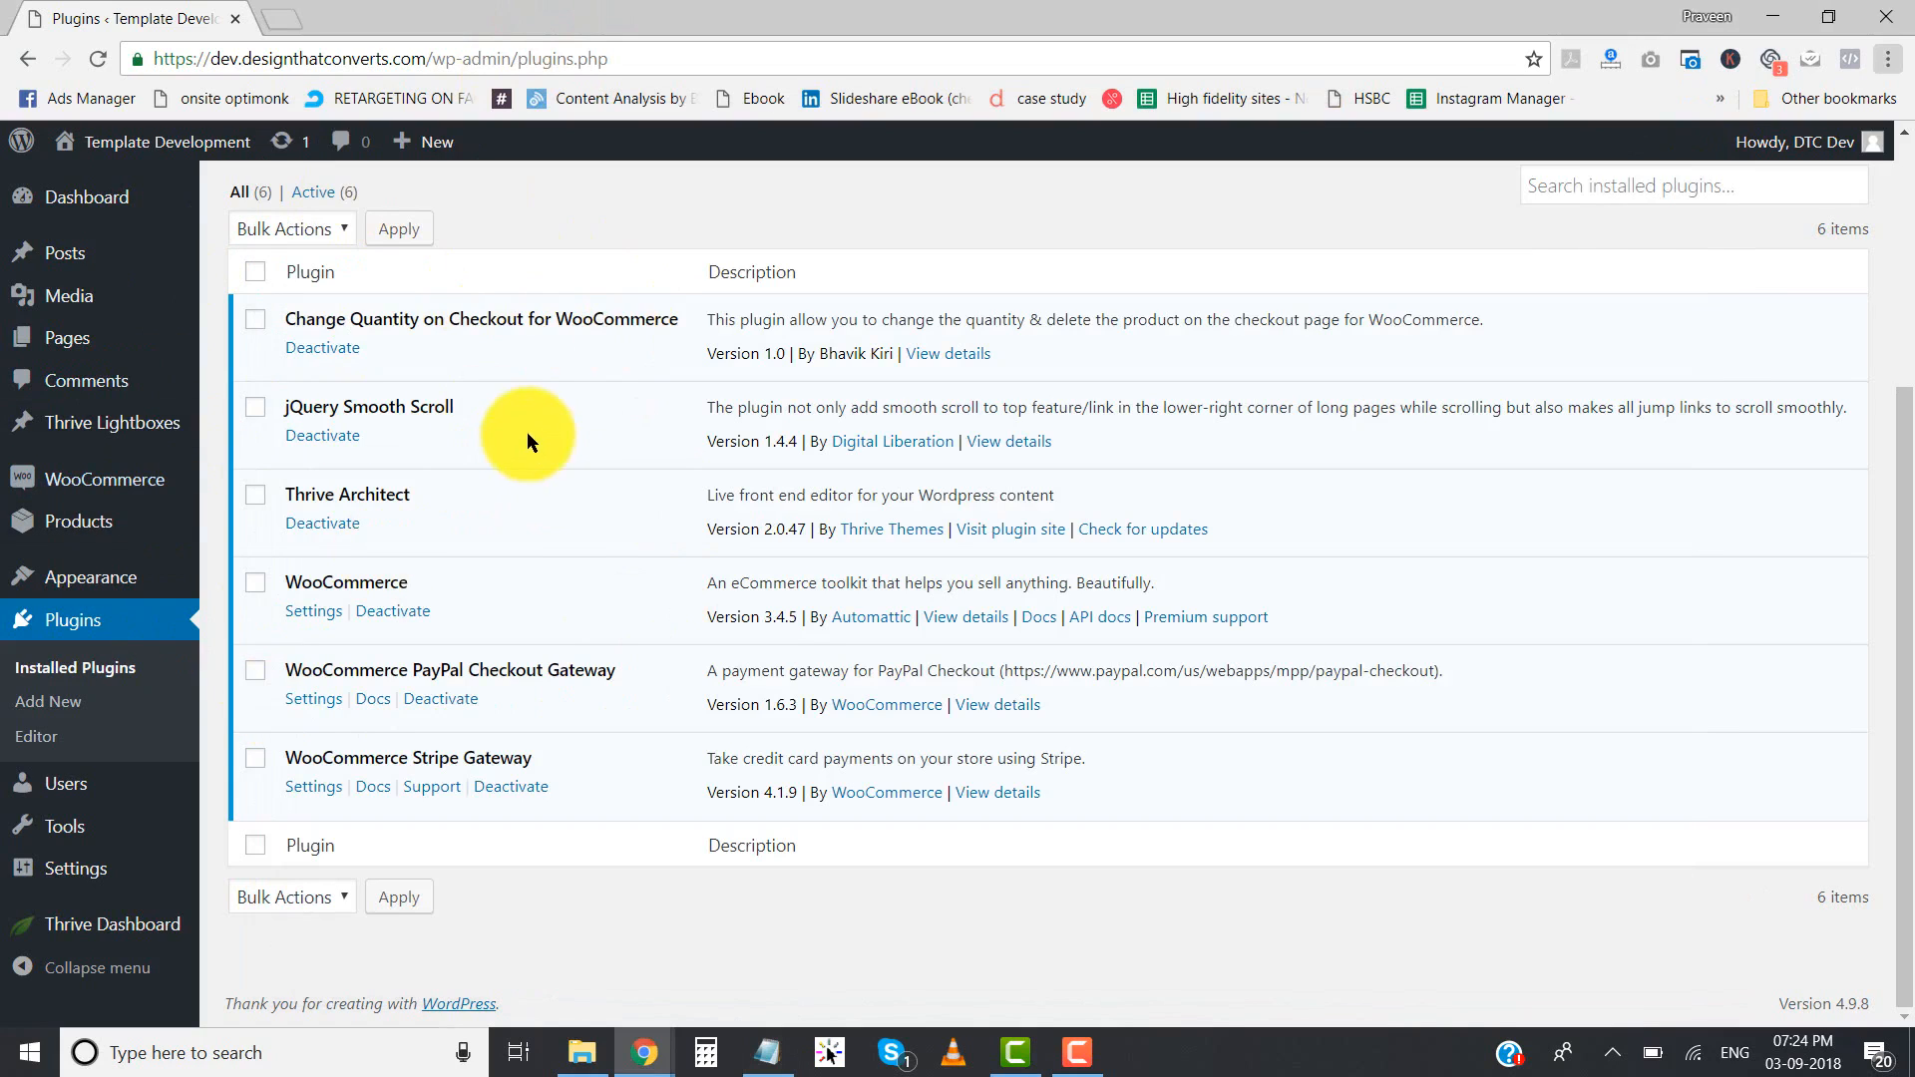
pyautogui.hotkey('alt', 'Tab')
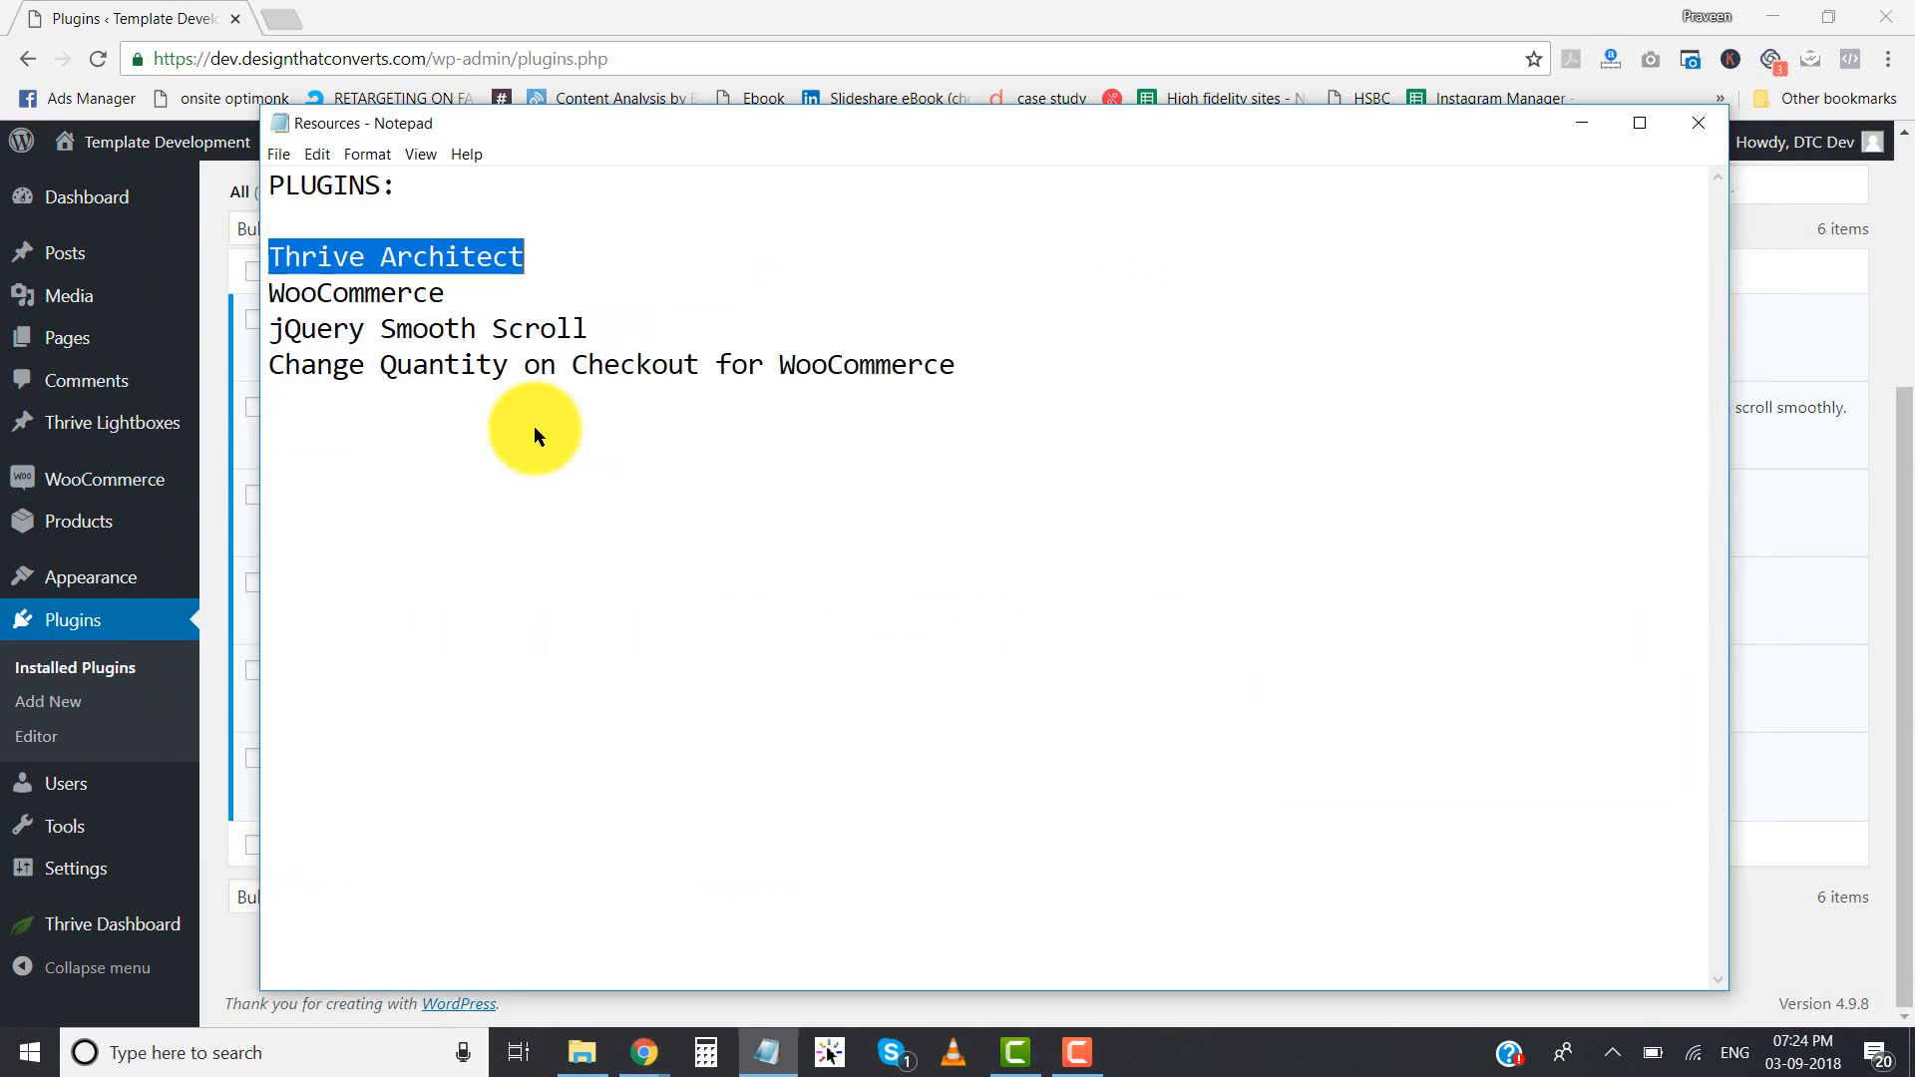
pyautogui.click(503, 14)
pyautogui.moveTo(53, 486)
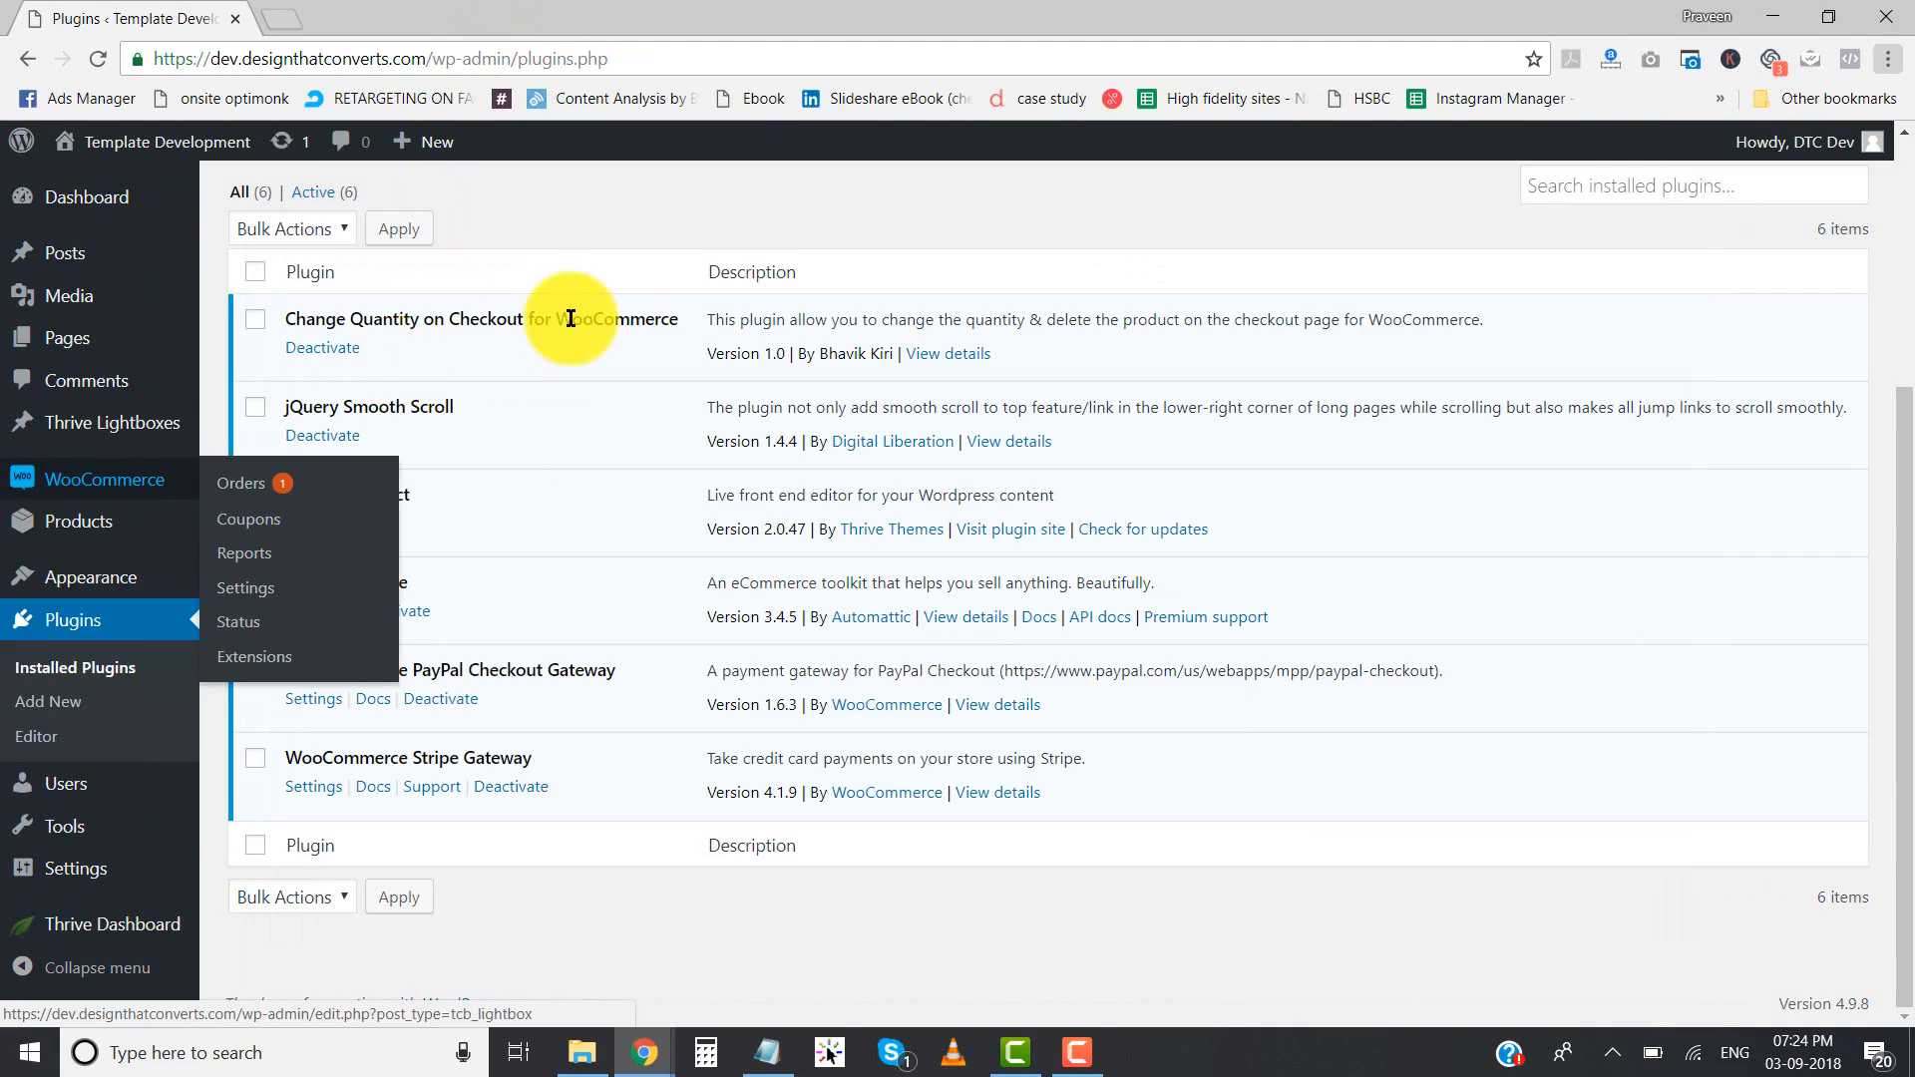
# - Go through the four required plugins in the Notepad Resources note one by one, and return to the installed plugins list in the browser
pyautogui.hotkey('alt', 'Tab')
pyautogui.click(554, 265)
pyautogui.moveTo(584, 258); pyautogui.dragTo(264, 256)
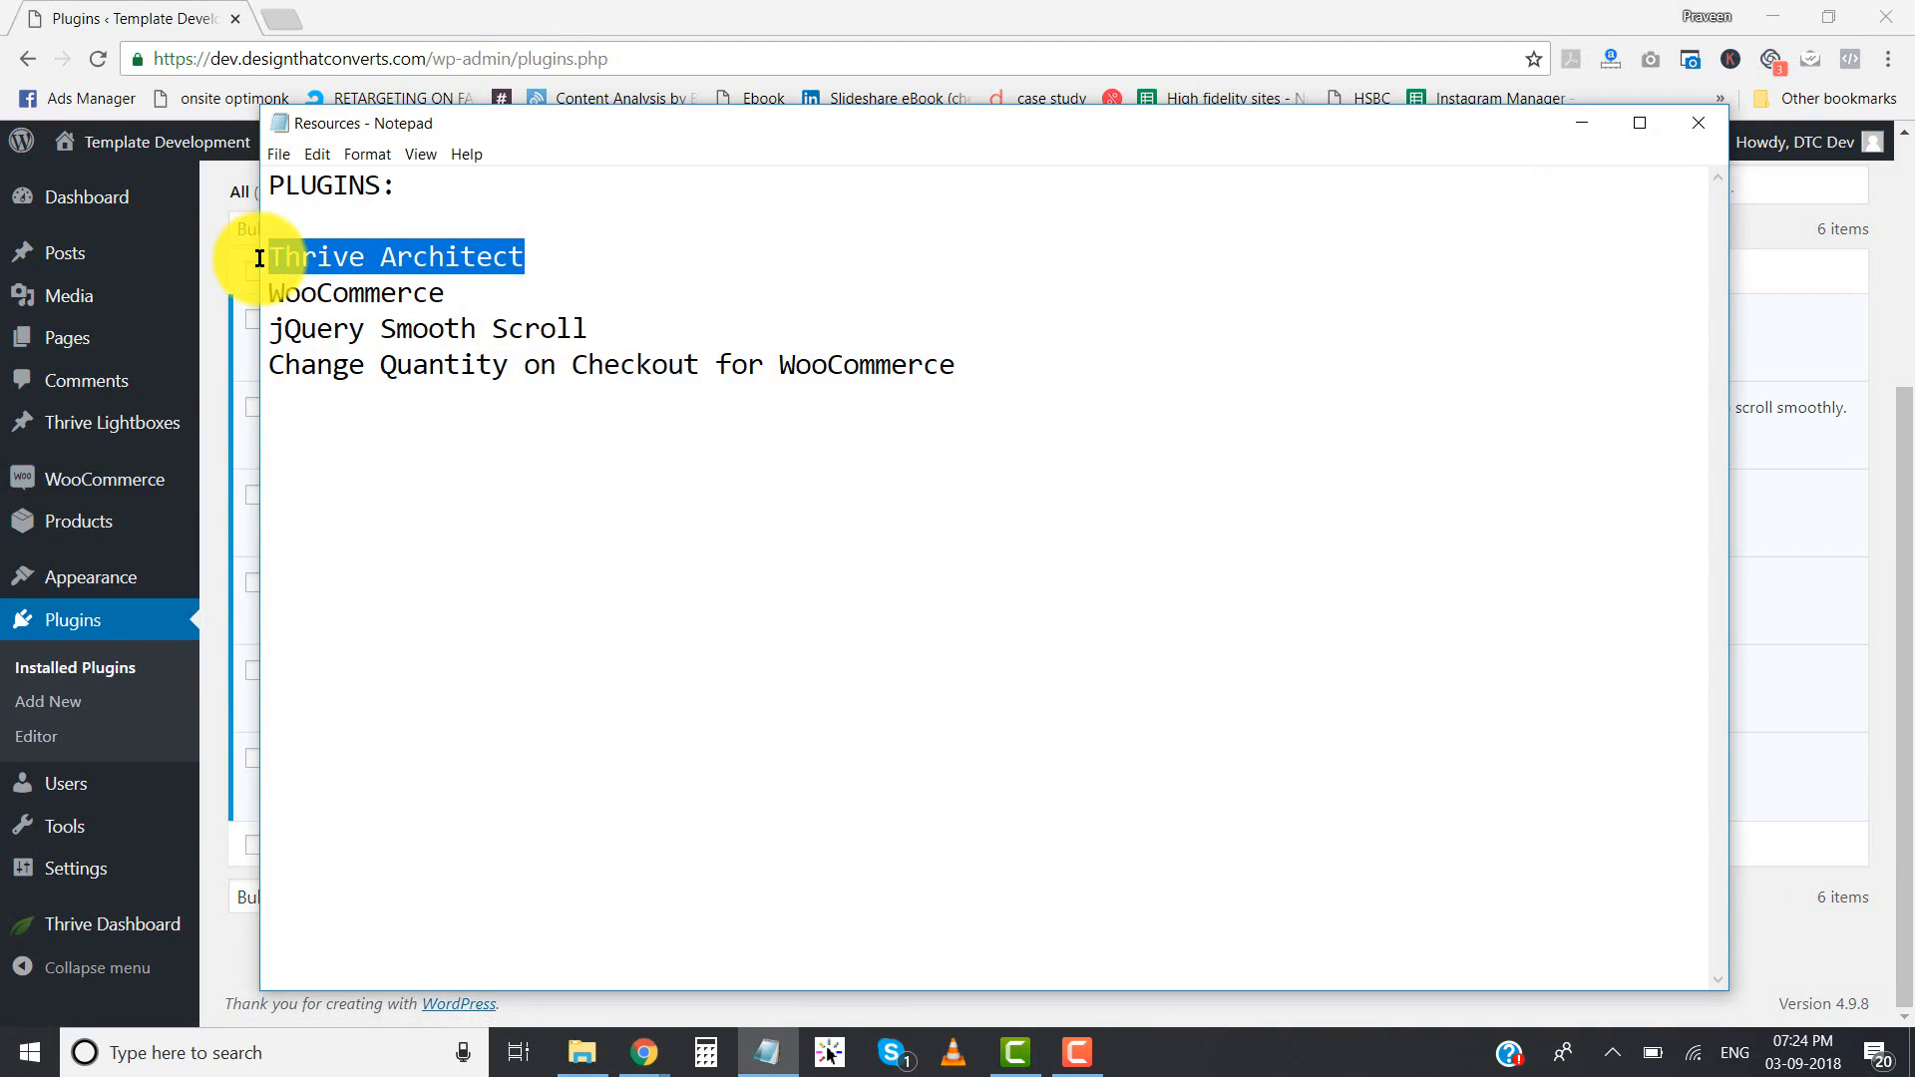
pyautogui.moveTo(484, 297); pyautogui.dragTo(136, 292)
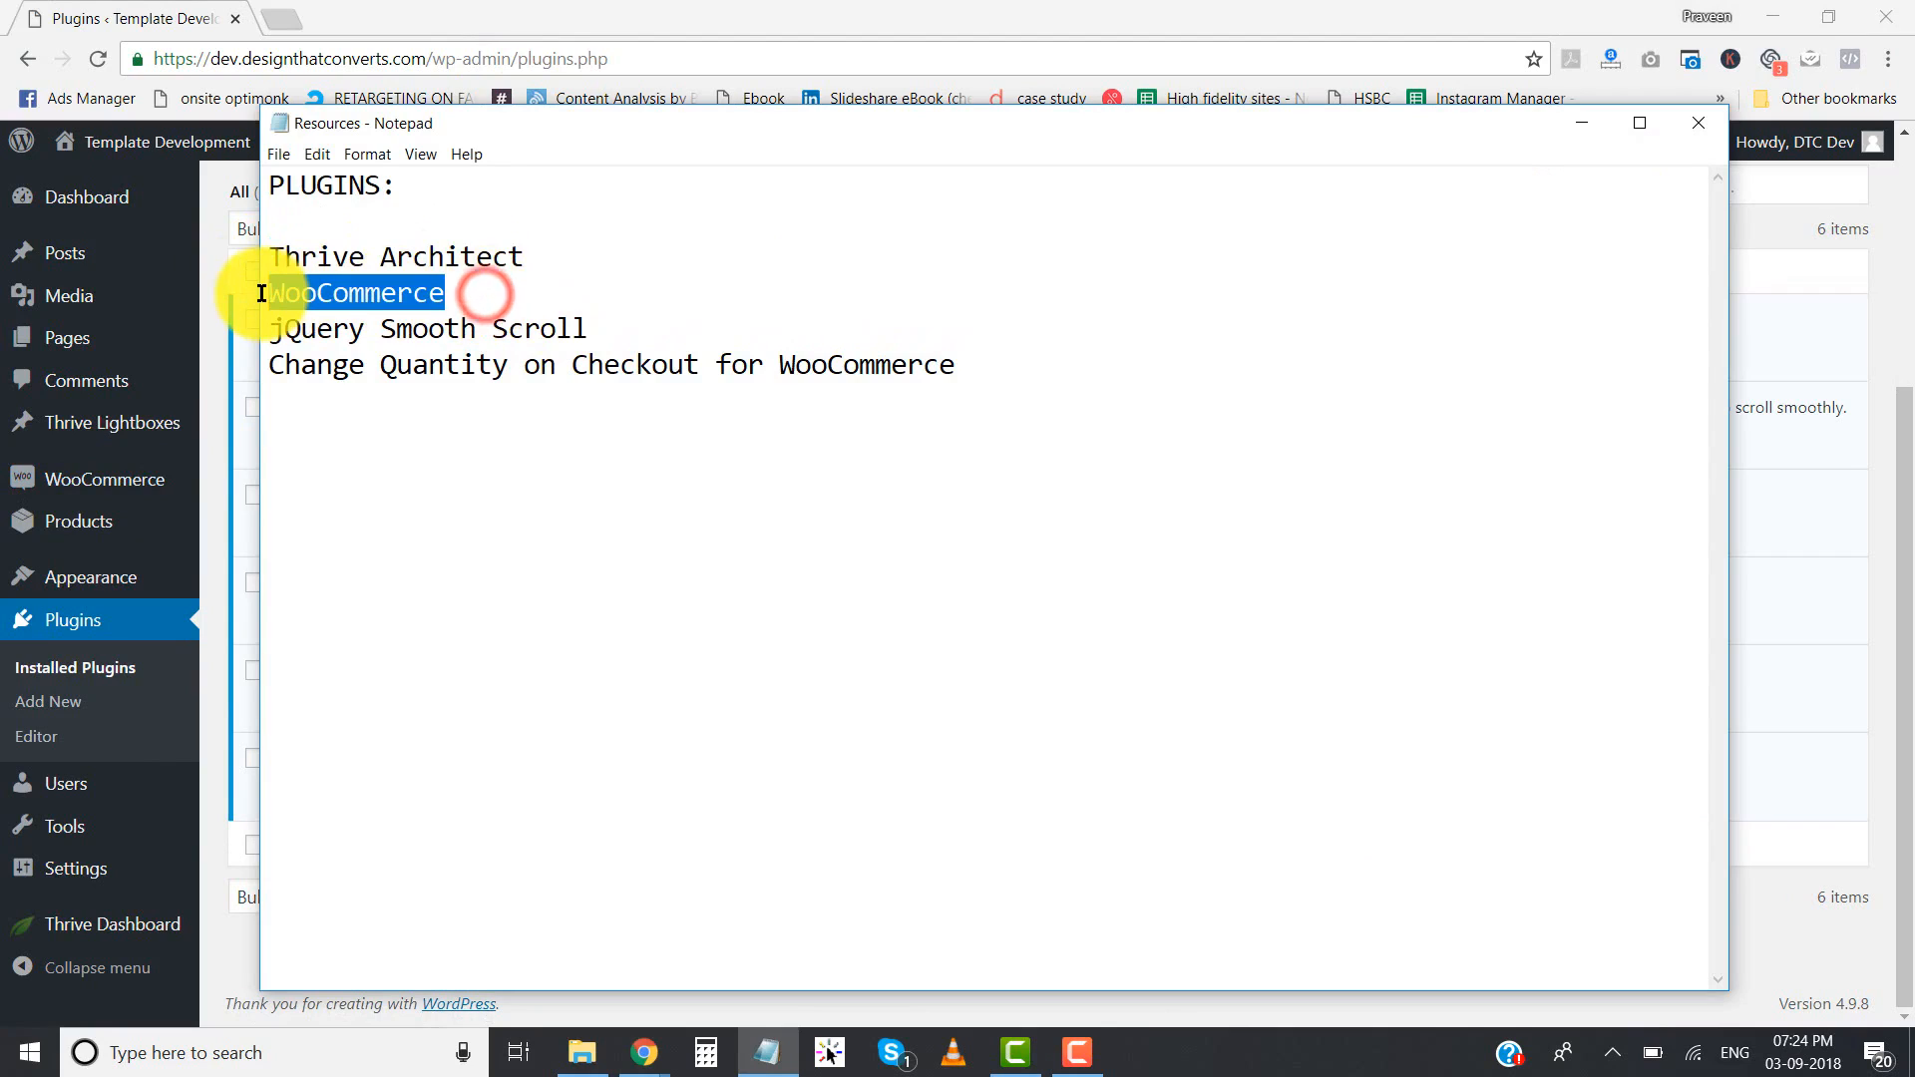
pyautogui.moveTo(638, 329); pyautogui.dragTo(271, 339)
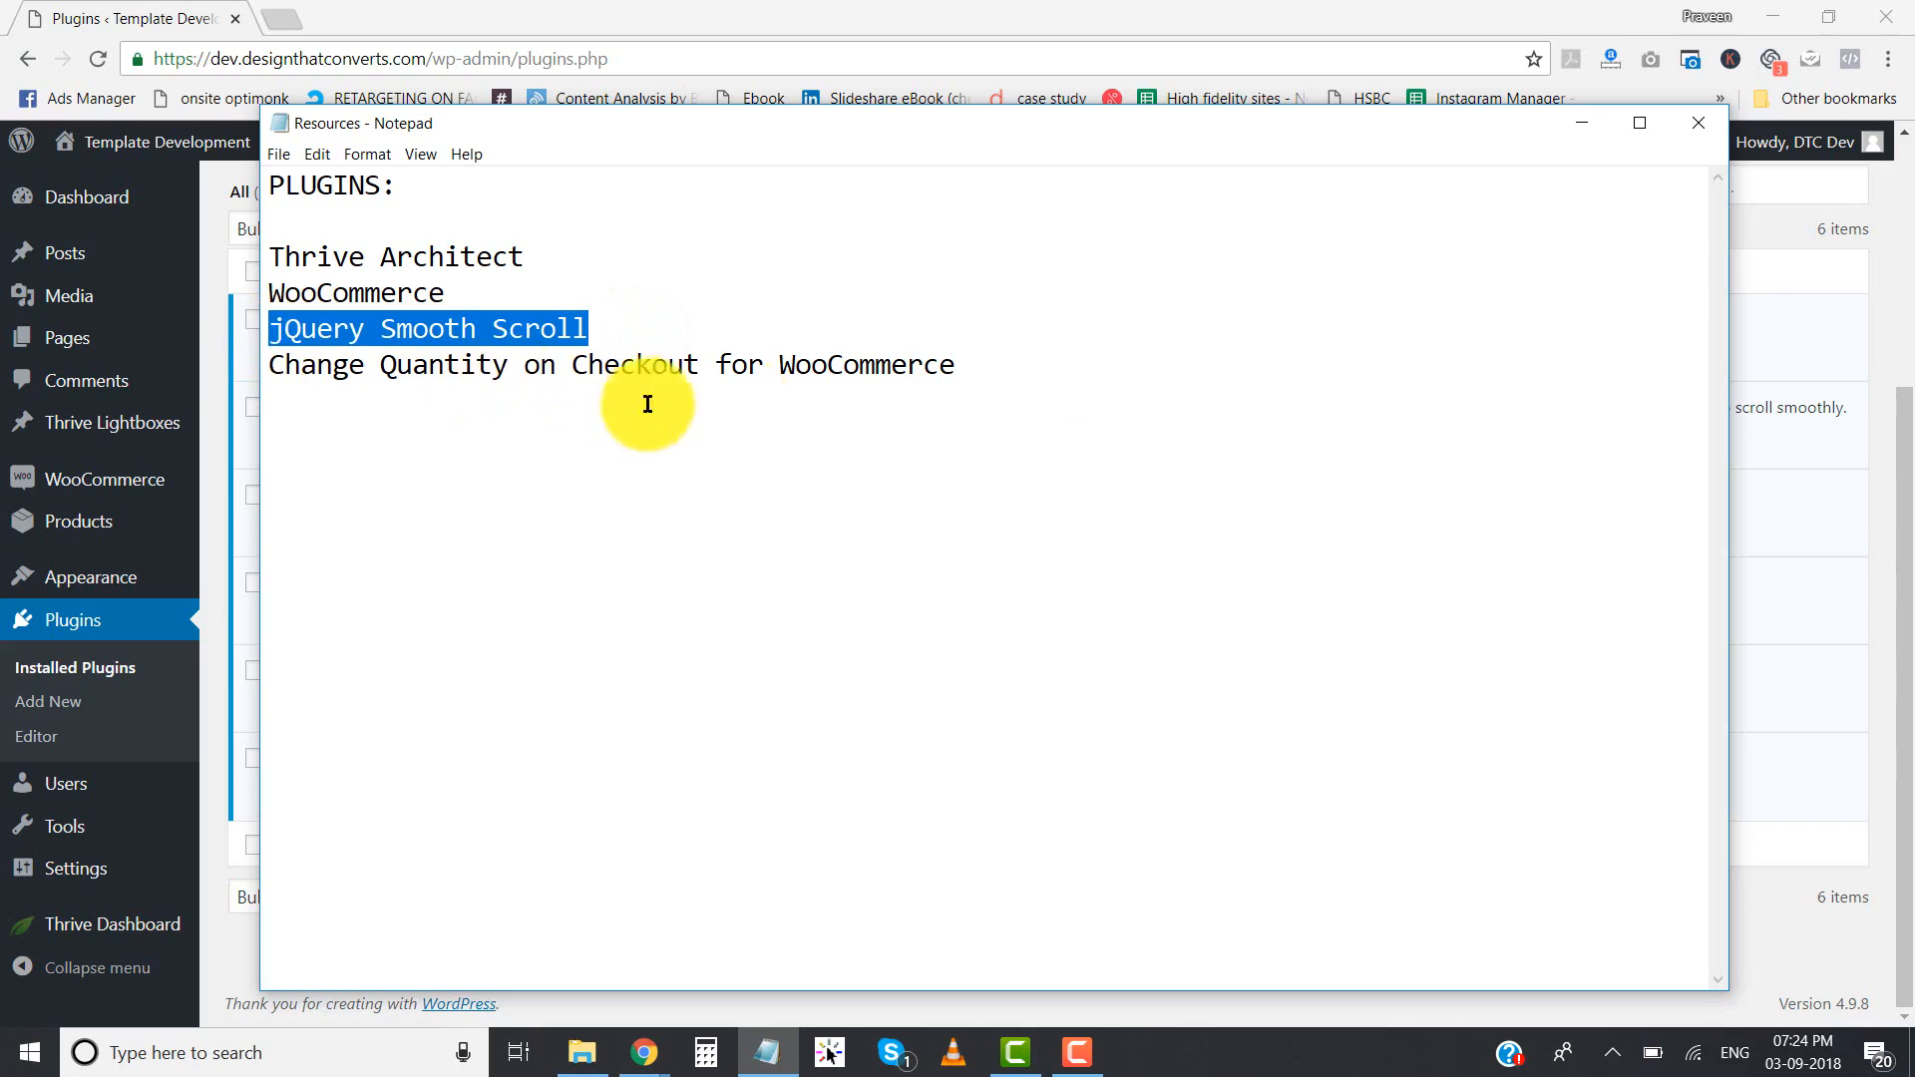
pyautogui.moveTo(974, 361); pyautogui.dragTo(265, 360)
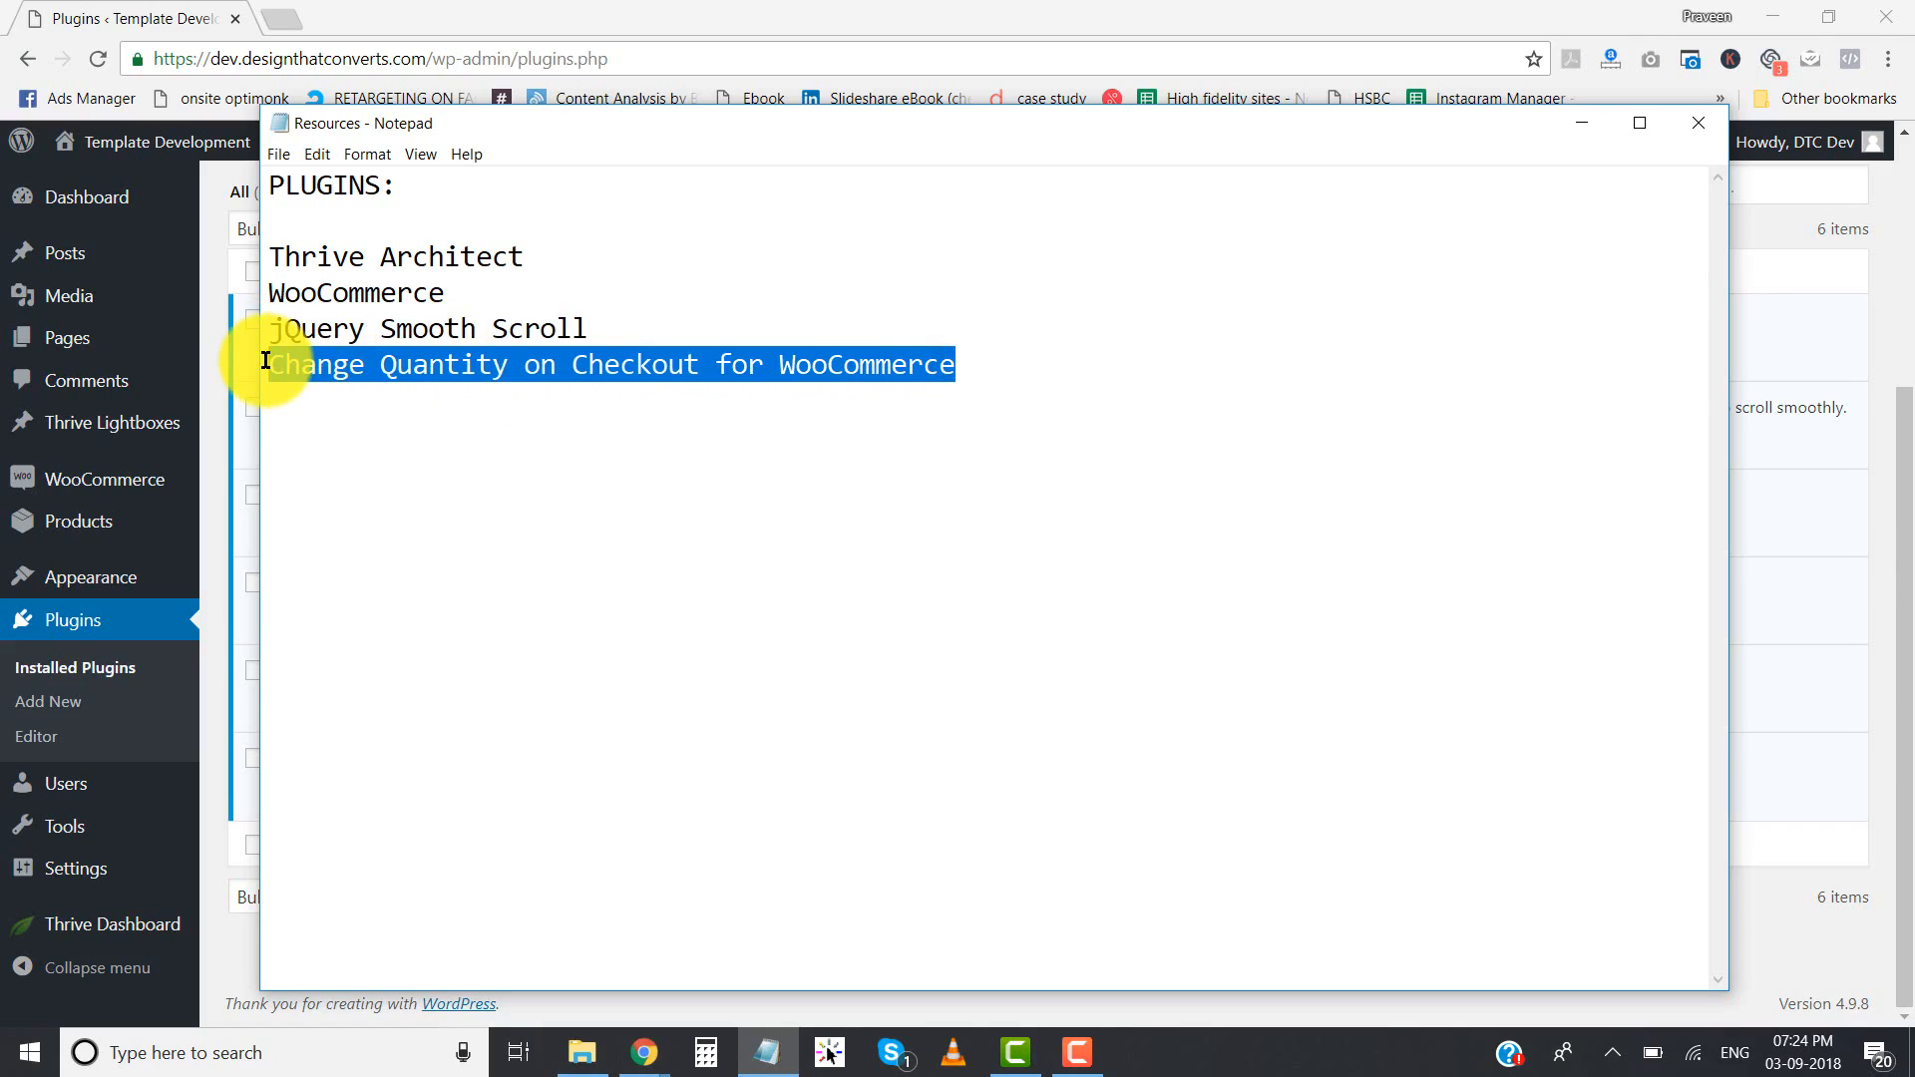
pyautogui.click(630, 389)
pyautogui.moveTo(818, 424); pyautogui.dragTo(330, 265)
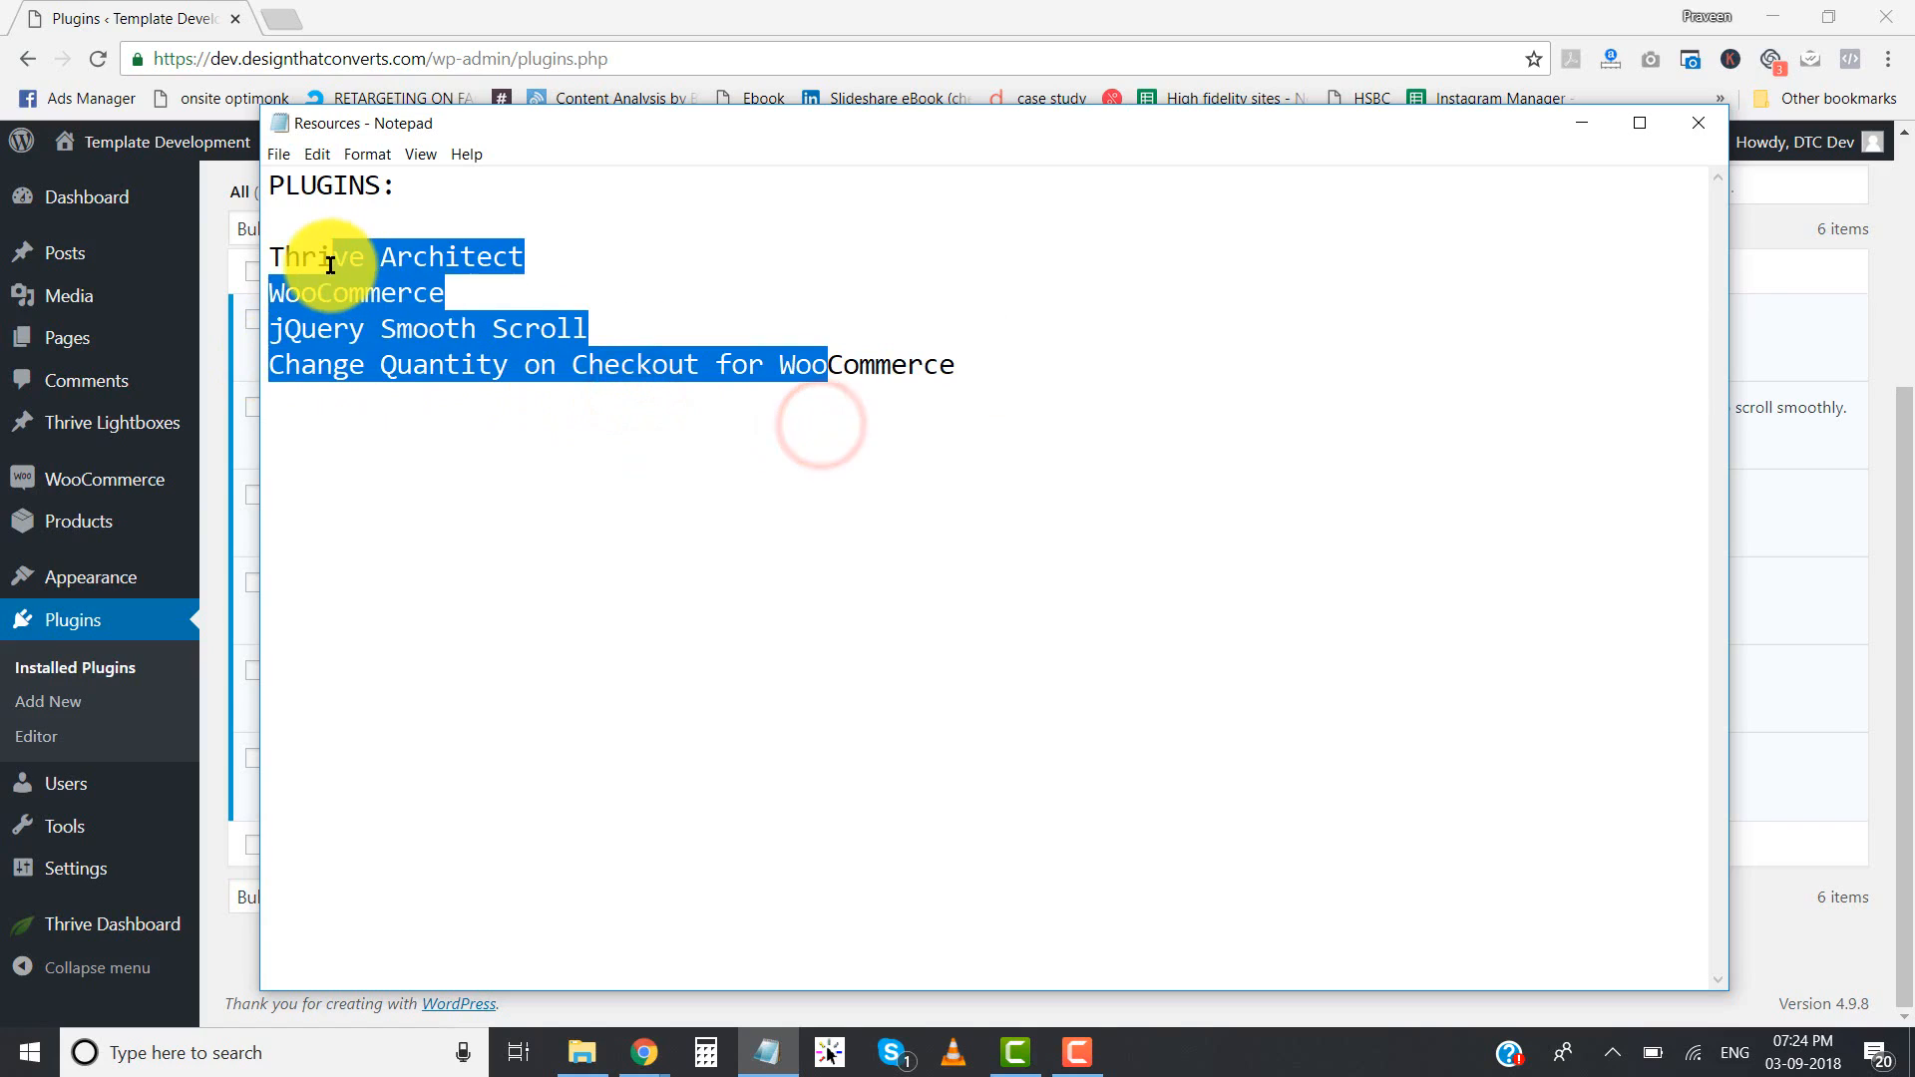
pyautogui.click(499, 15)
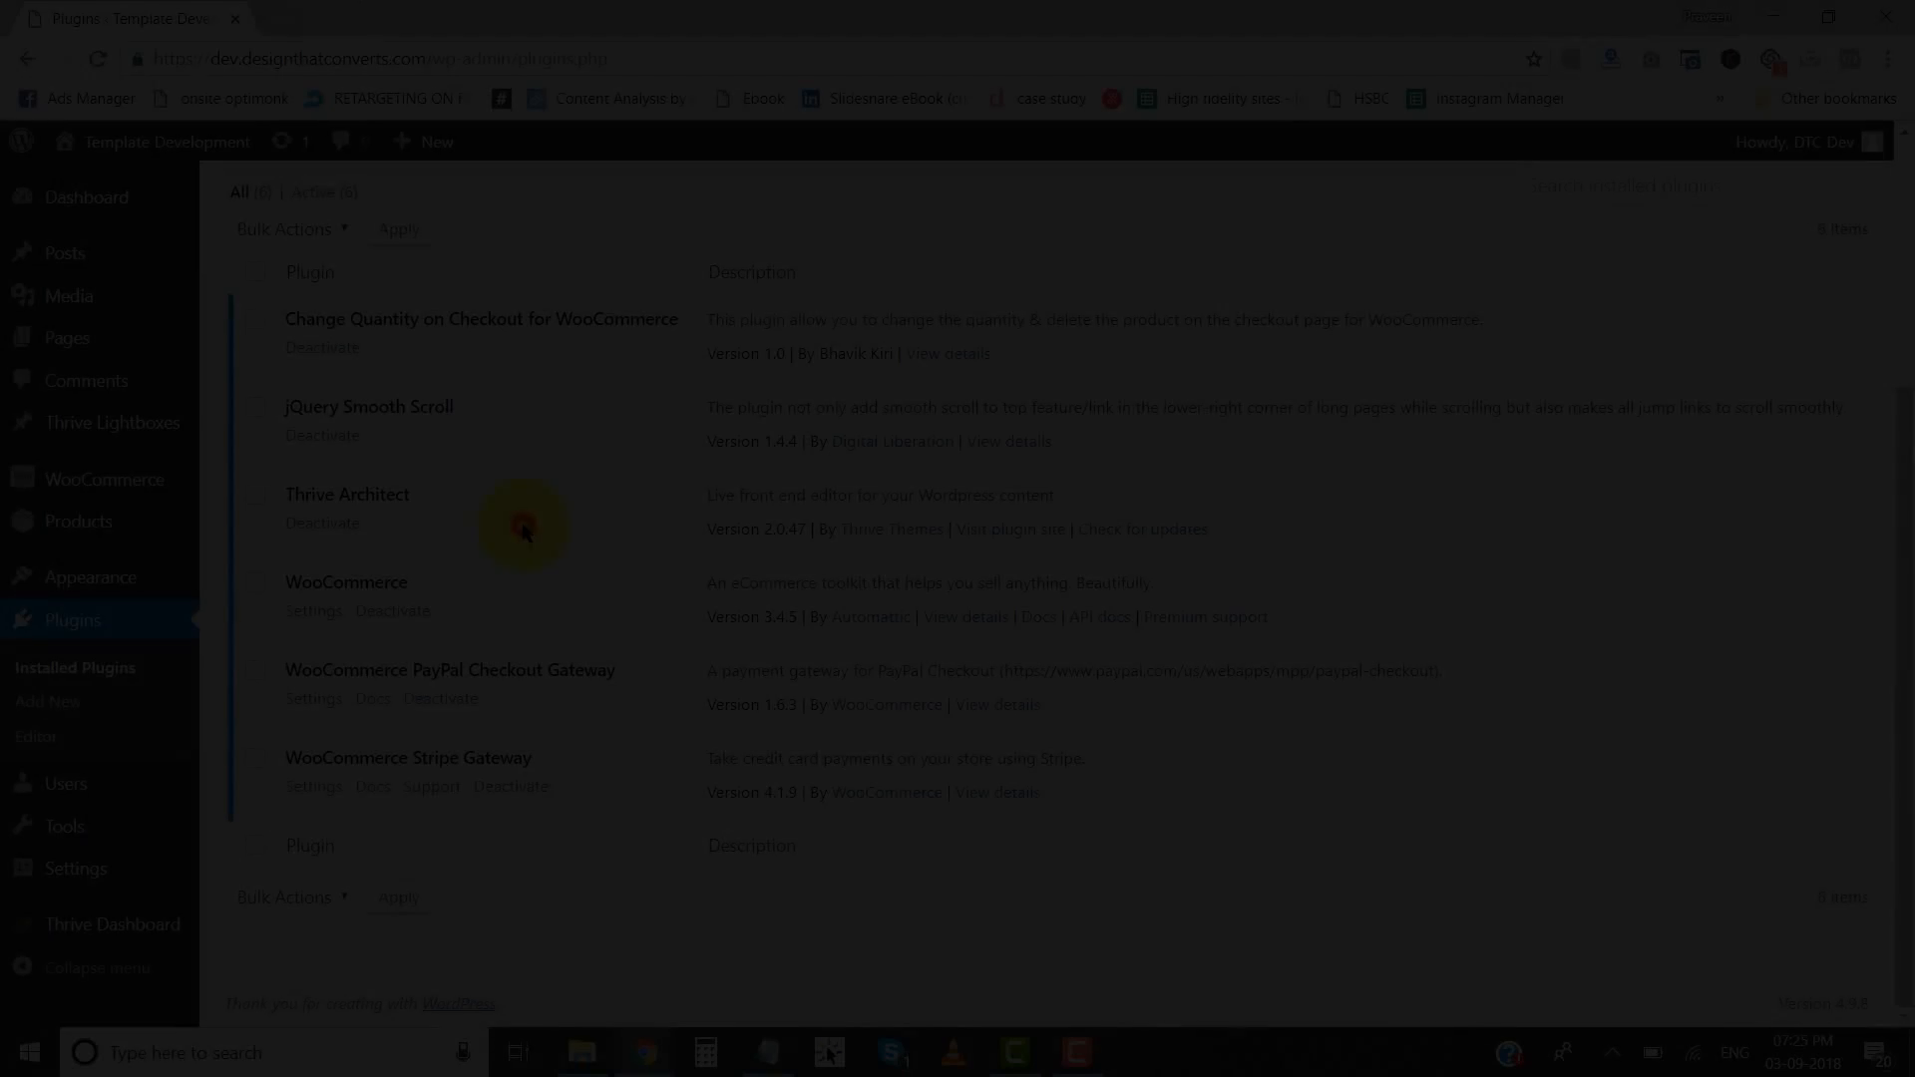
pyautogui.click(520, 521)
# - Create a new WordPress page titled "My Course" and publish it
pyautogui.moveTo(68, 345)
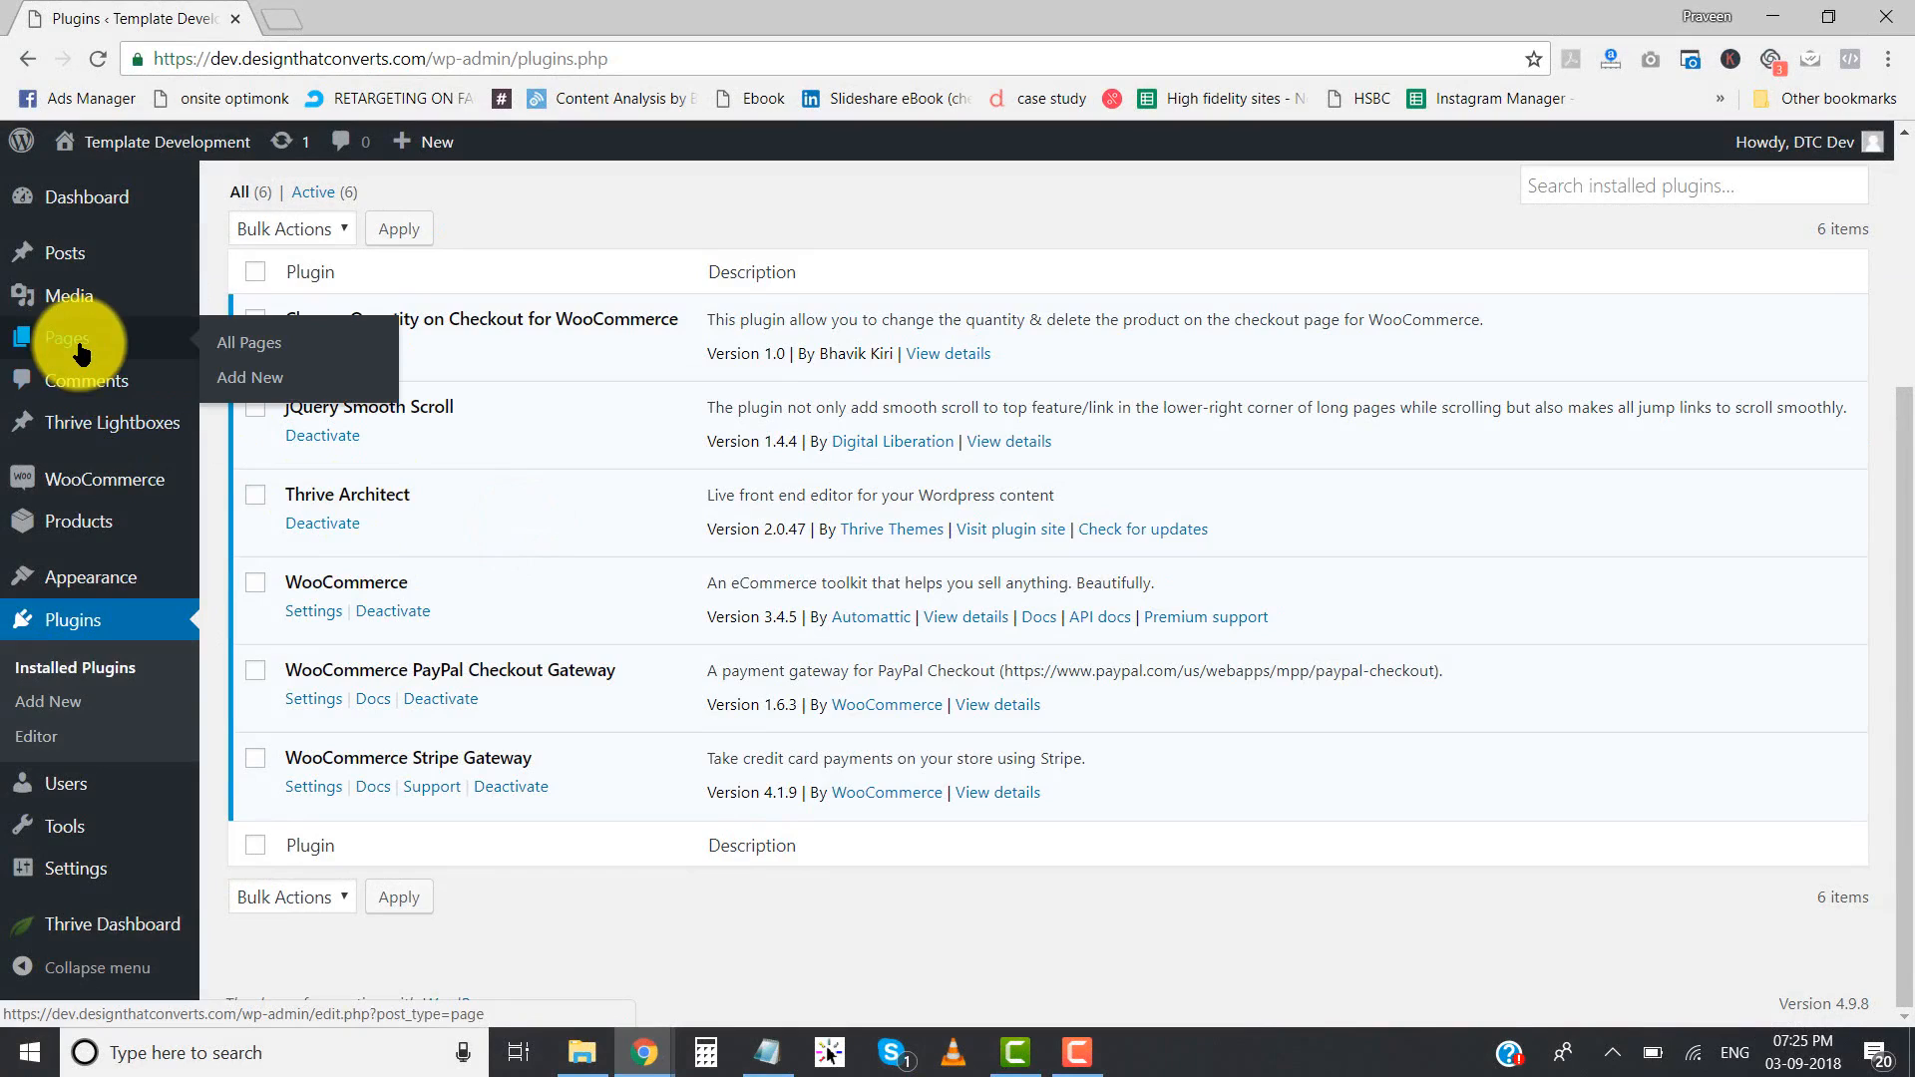
pyautogui.click(271, 384)
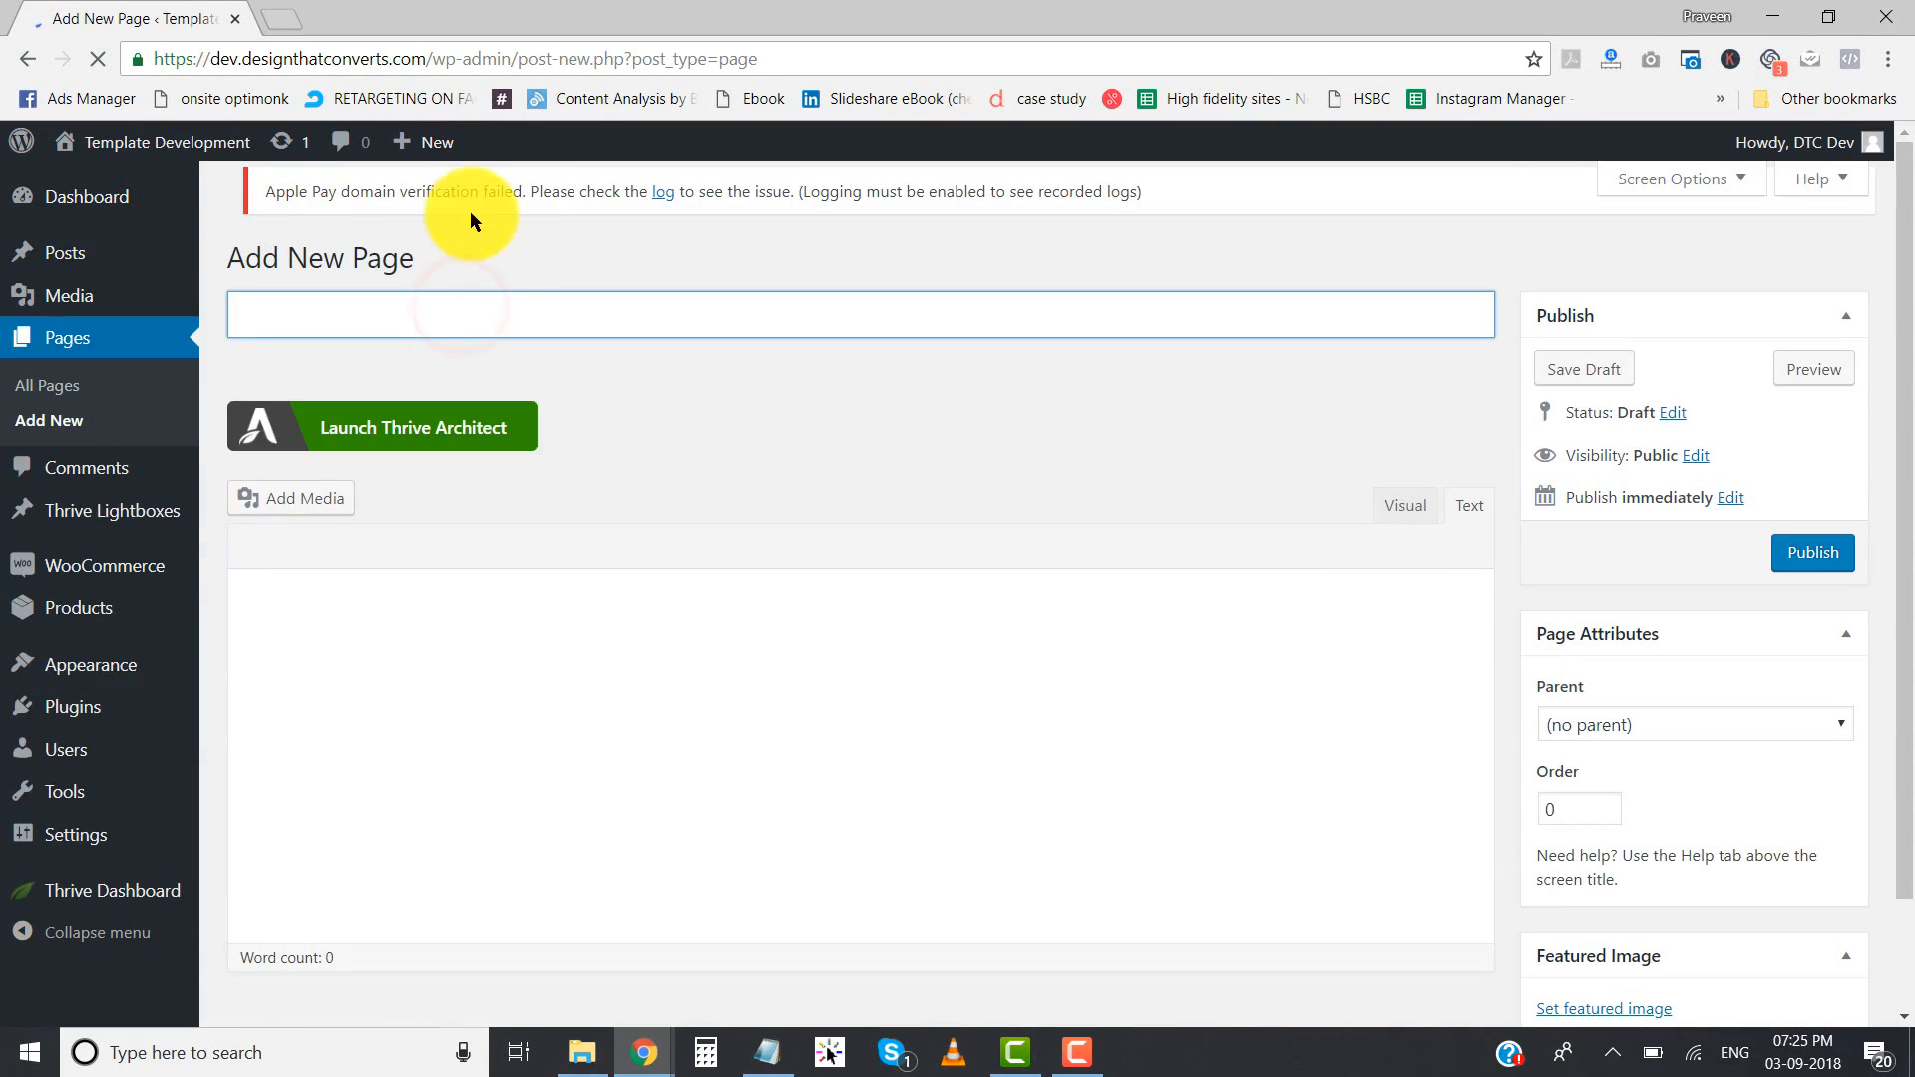
pyautogui.write('My Course')
pyautogui.click(1815, 561)
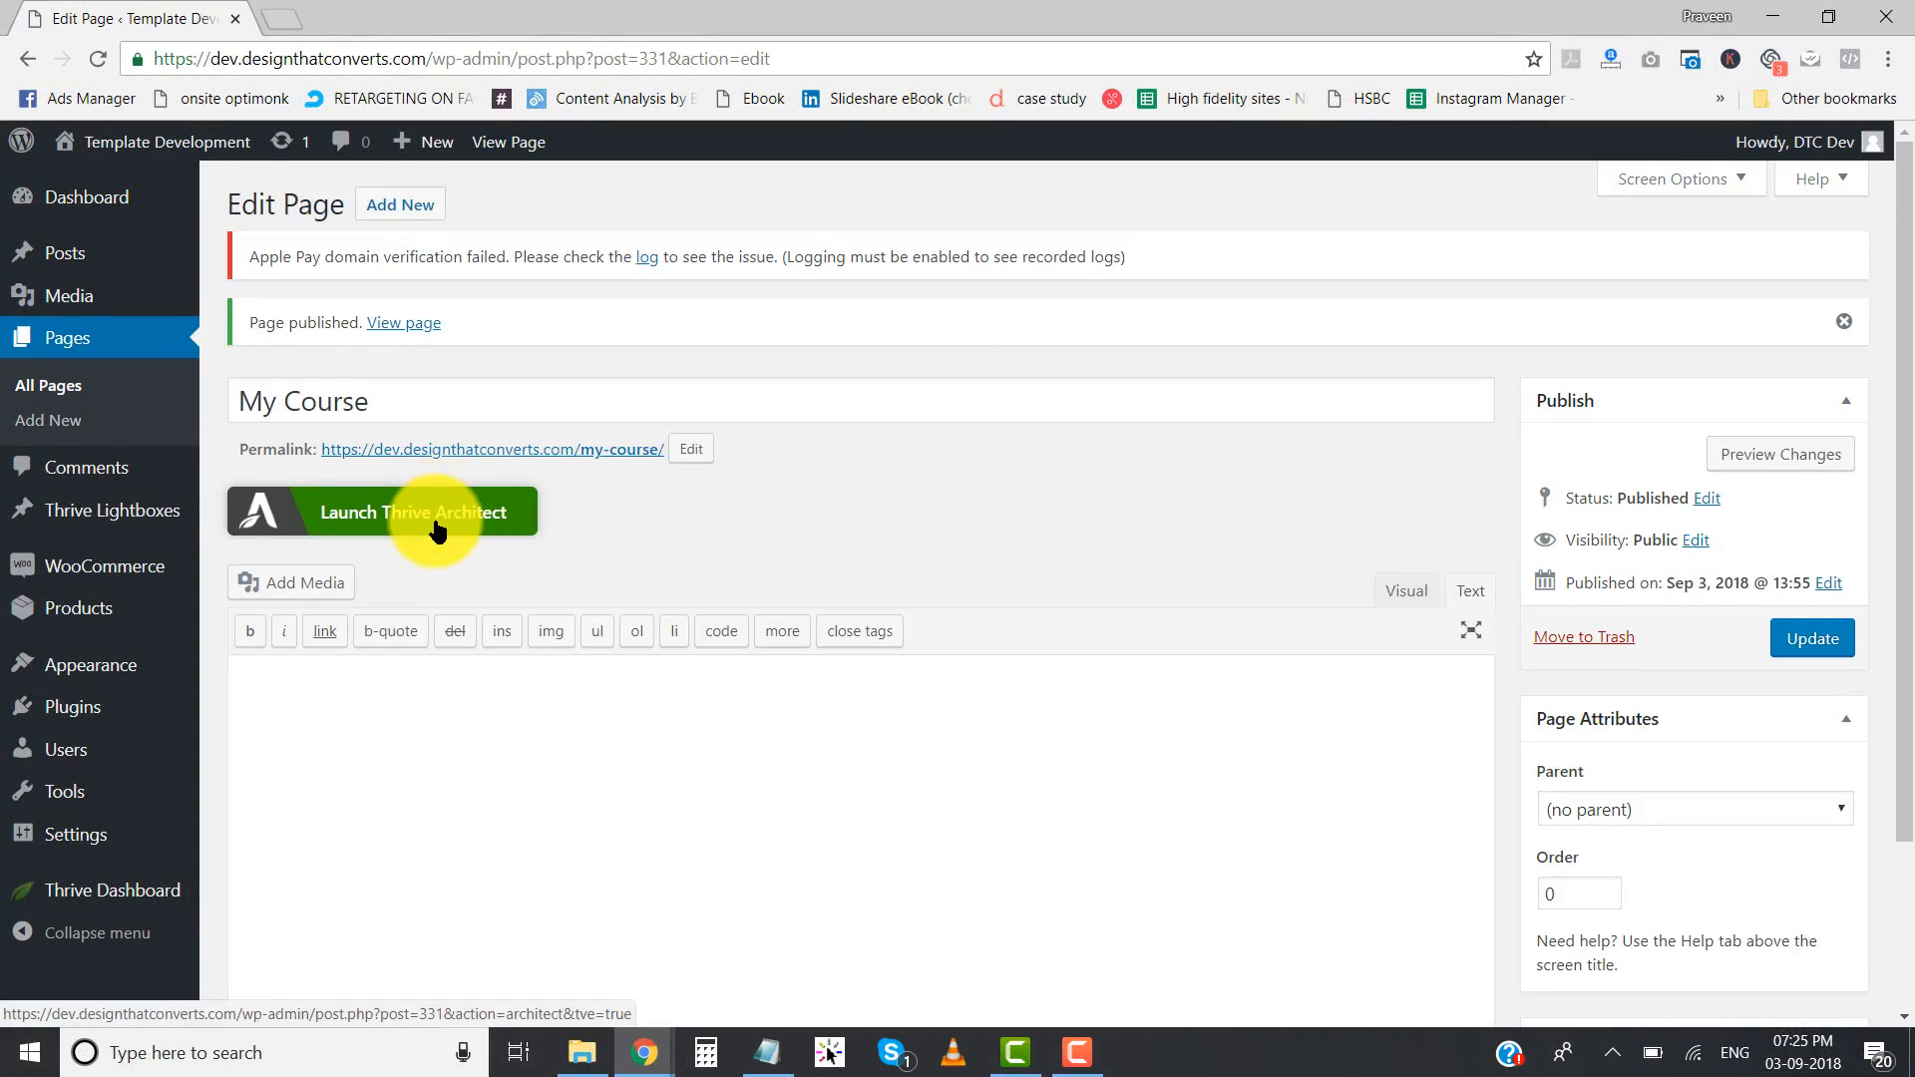
# - Launch Thrive Architect for the My Course page and open the landing page import, accepting the overwrite of its current contents
pyautogui.click(436, 528)
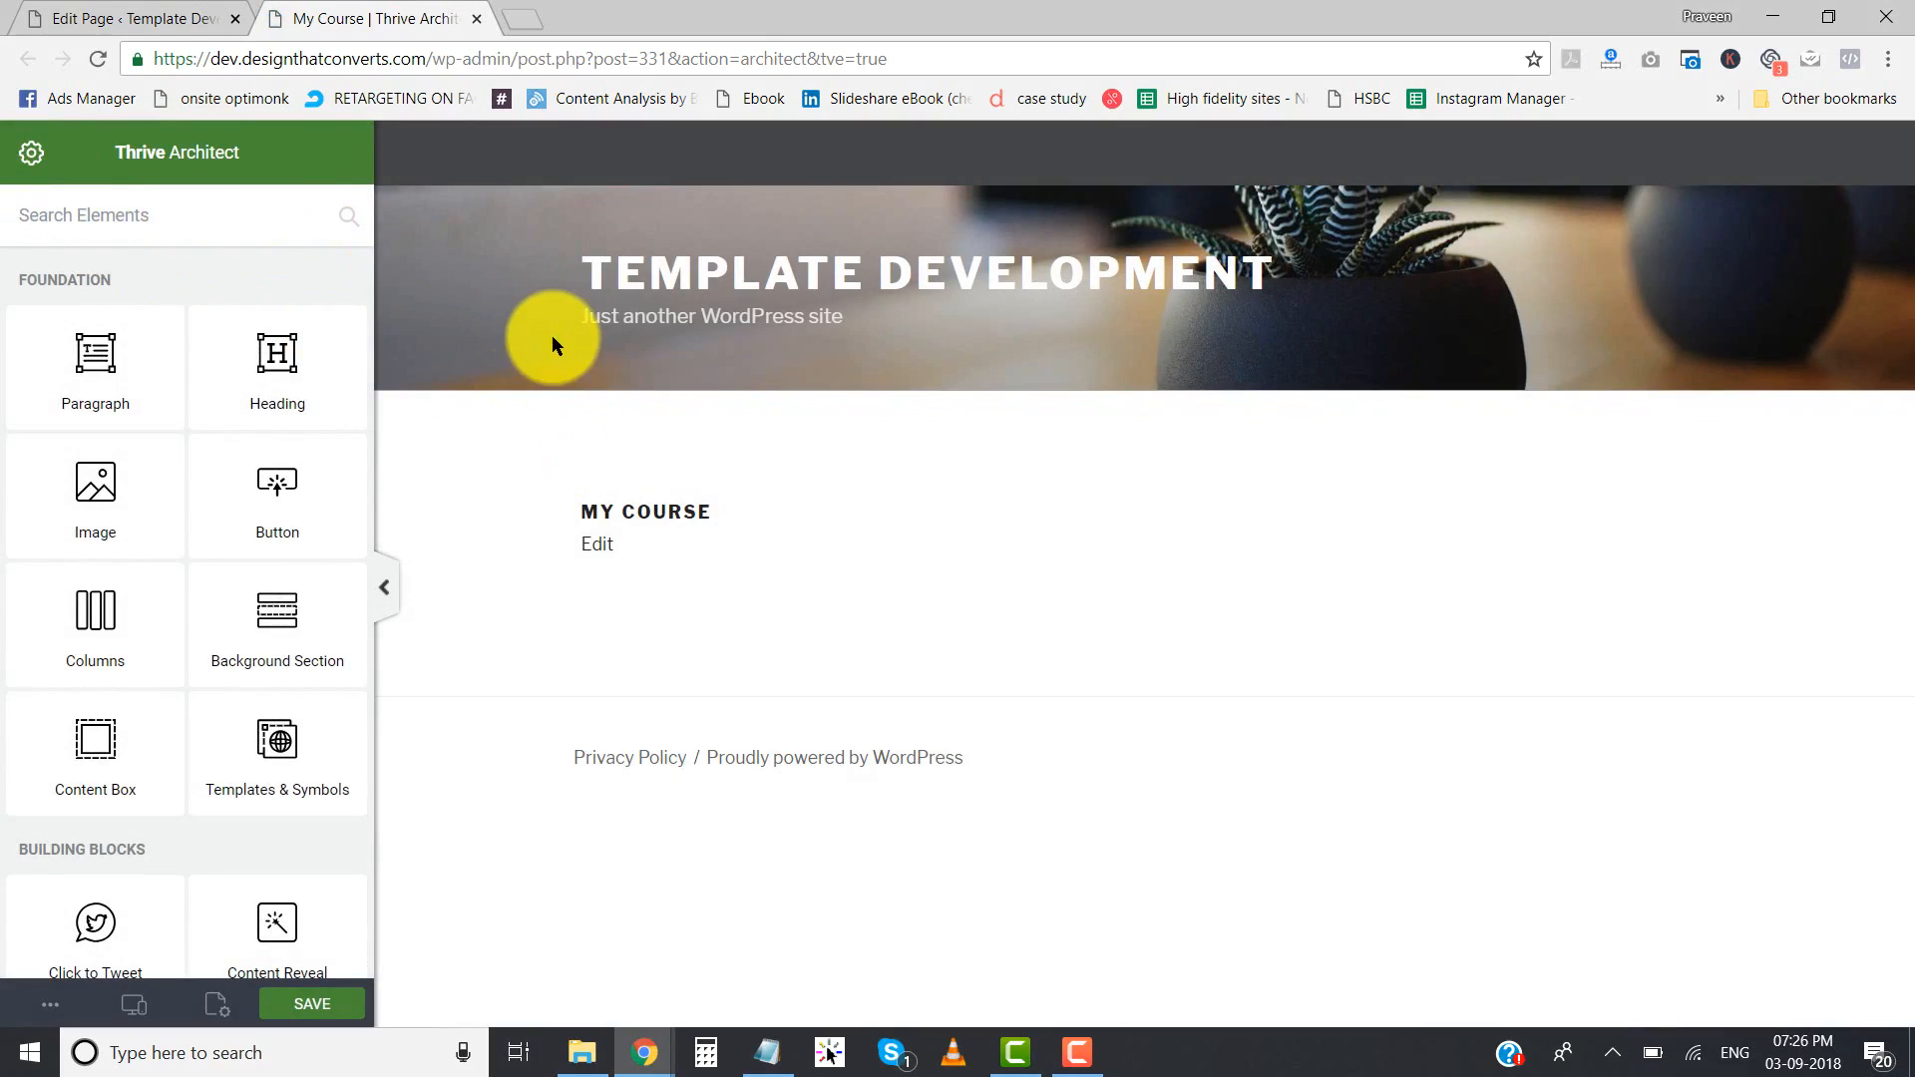
pyautogui.click(30, 160)
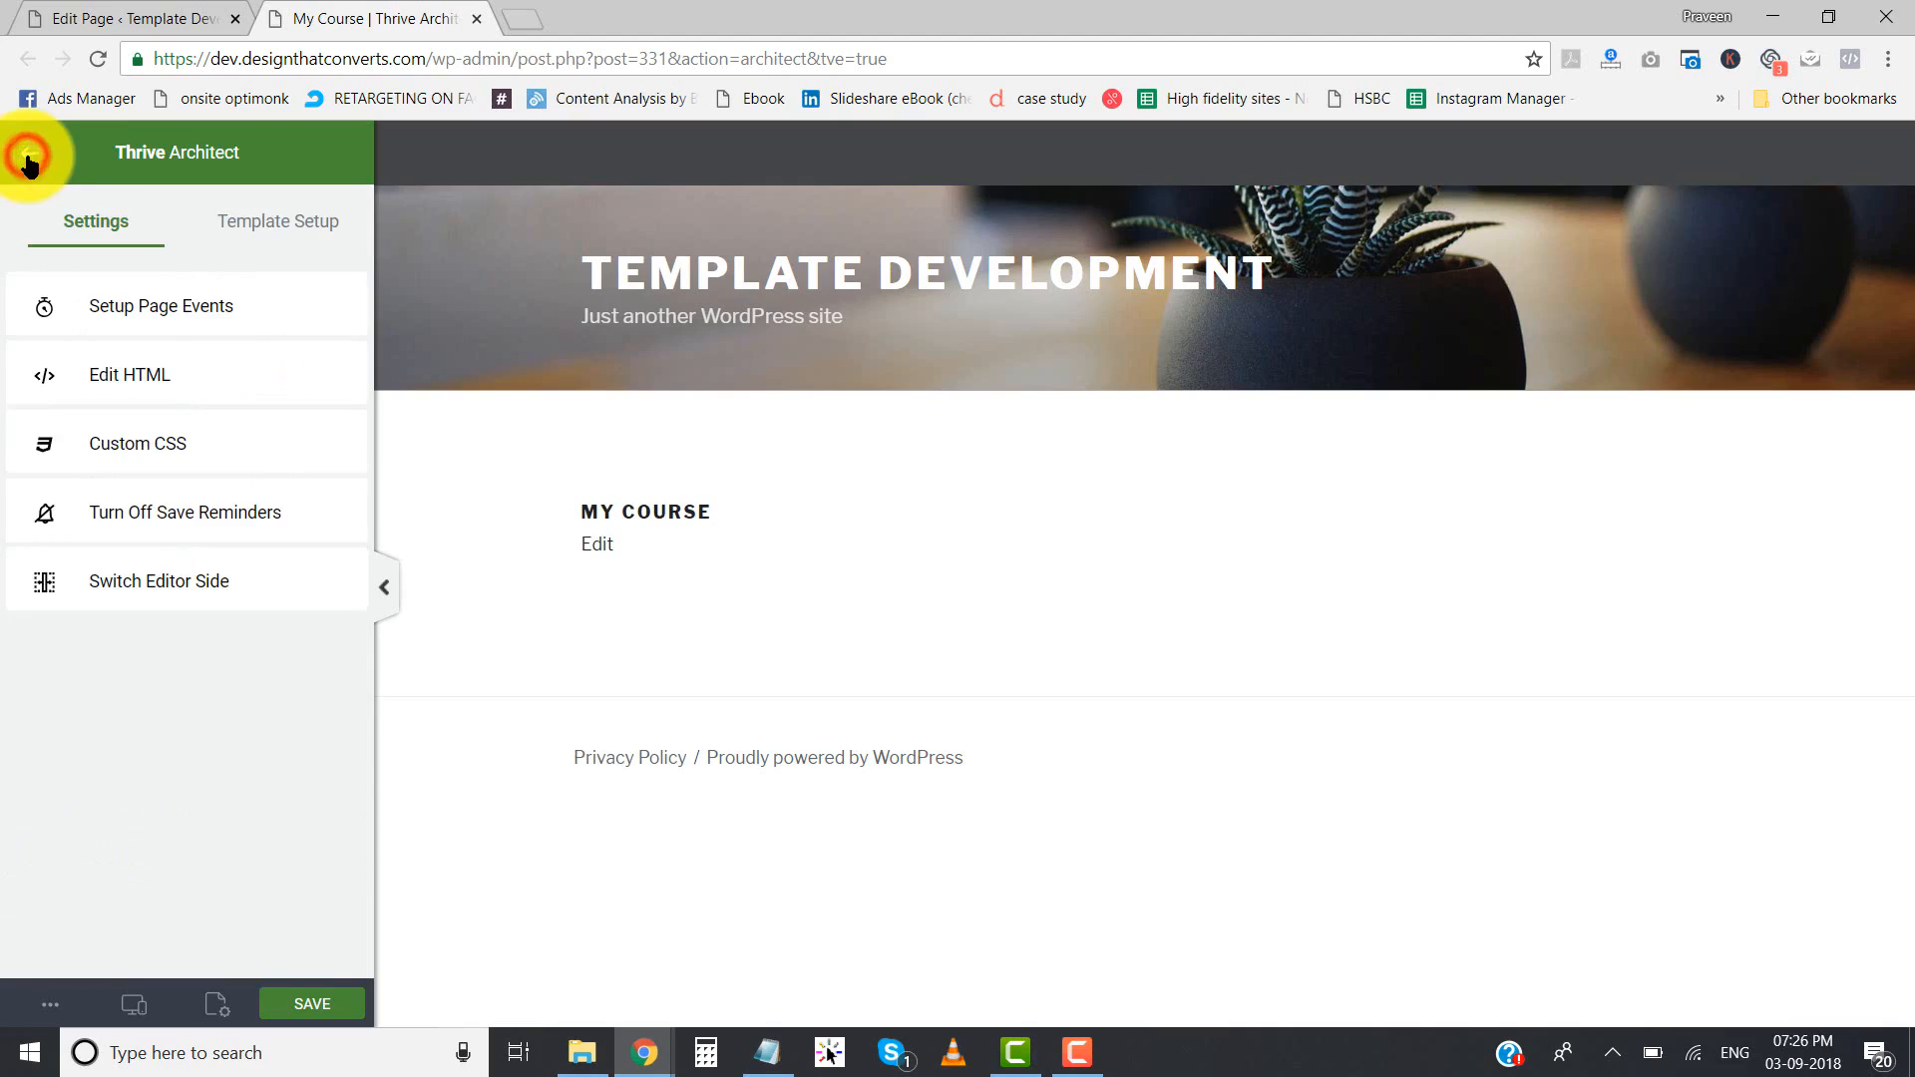
pyautogui.click(281, 228)
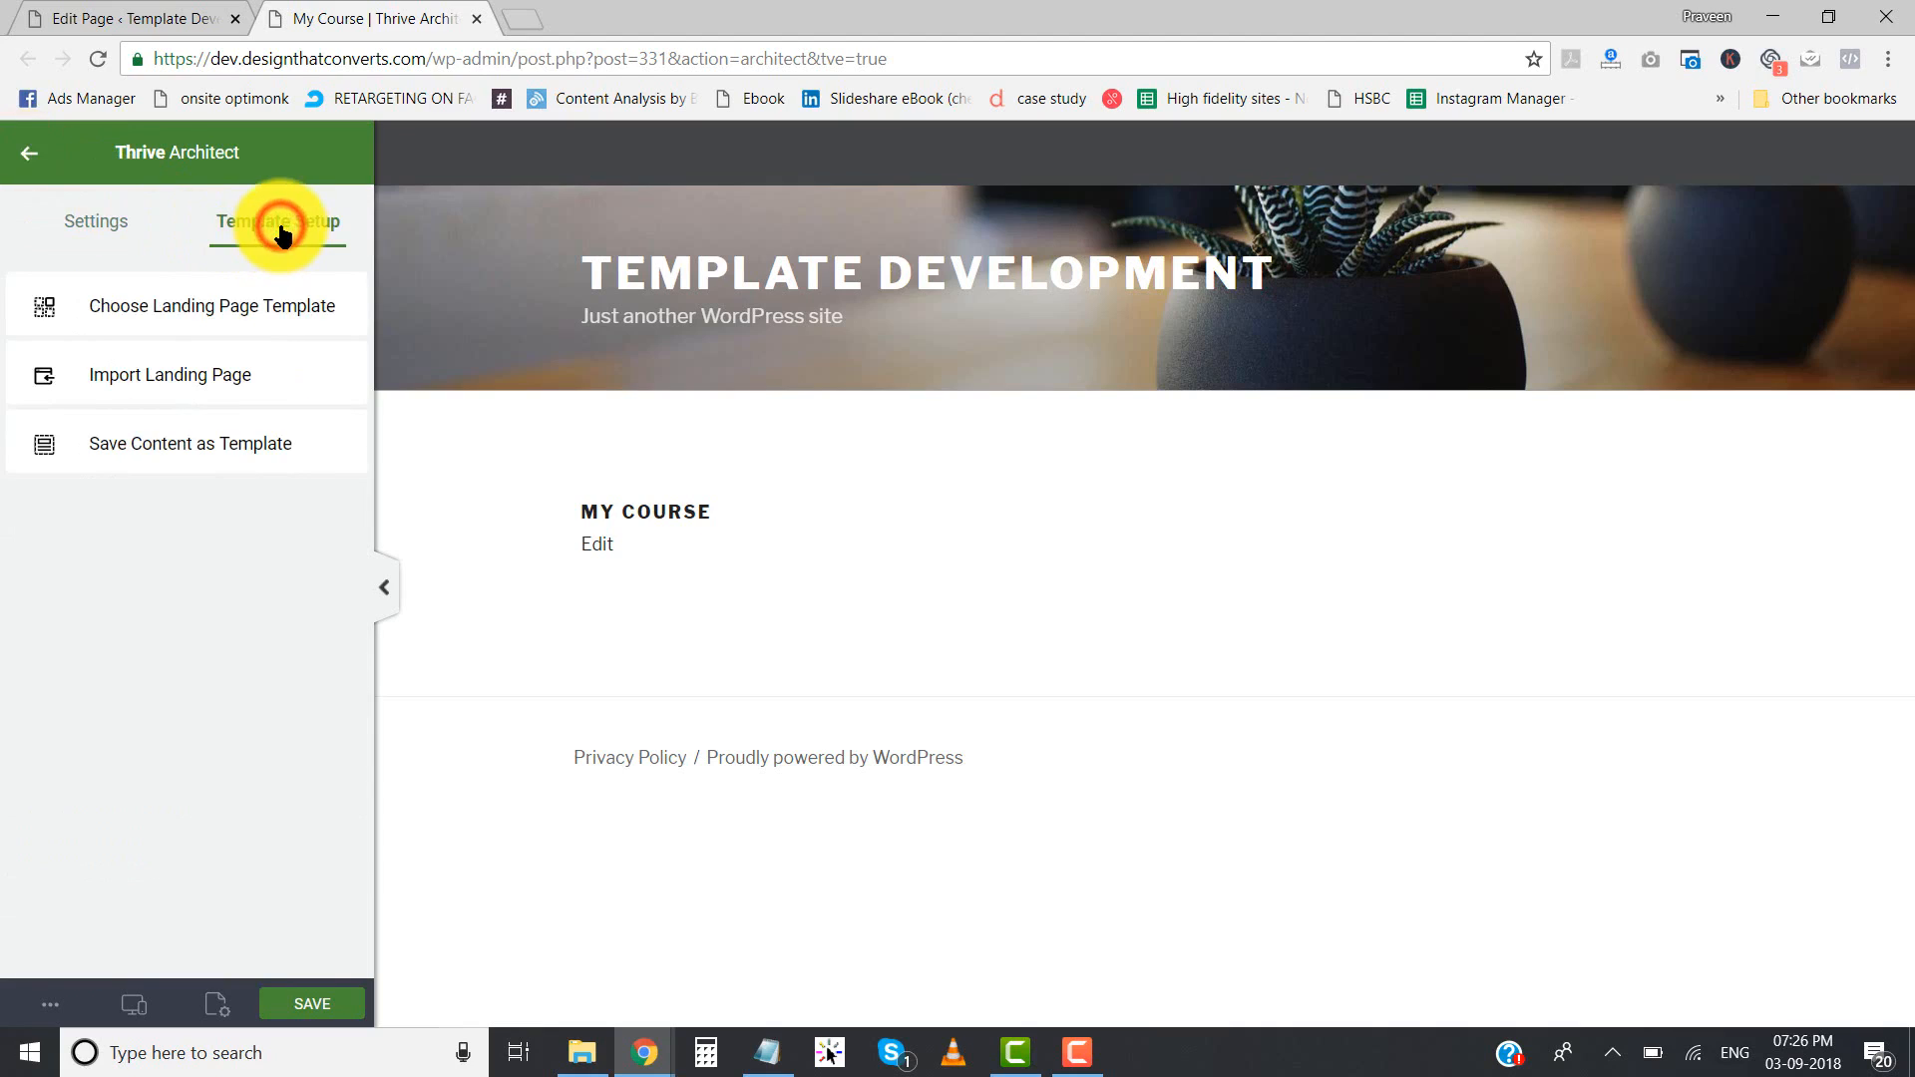
pyautogui.click(187, 385)
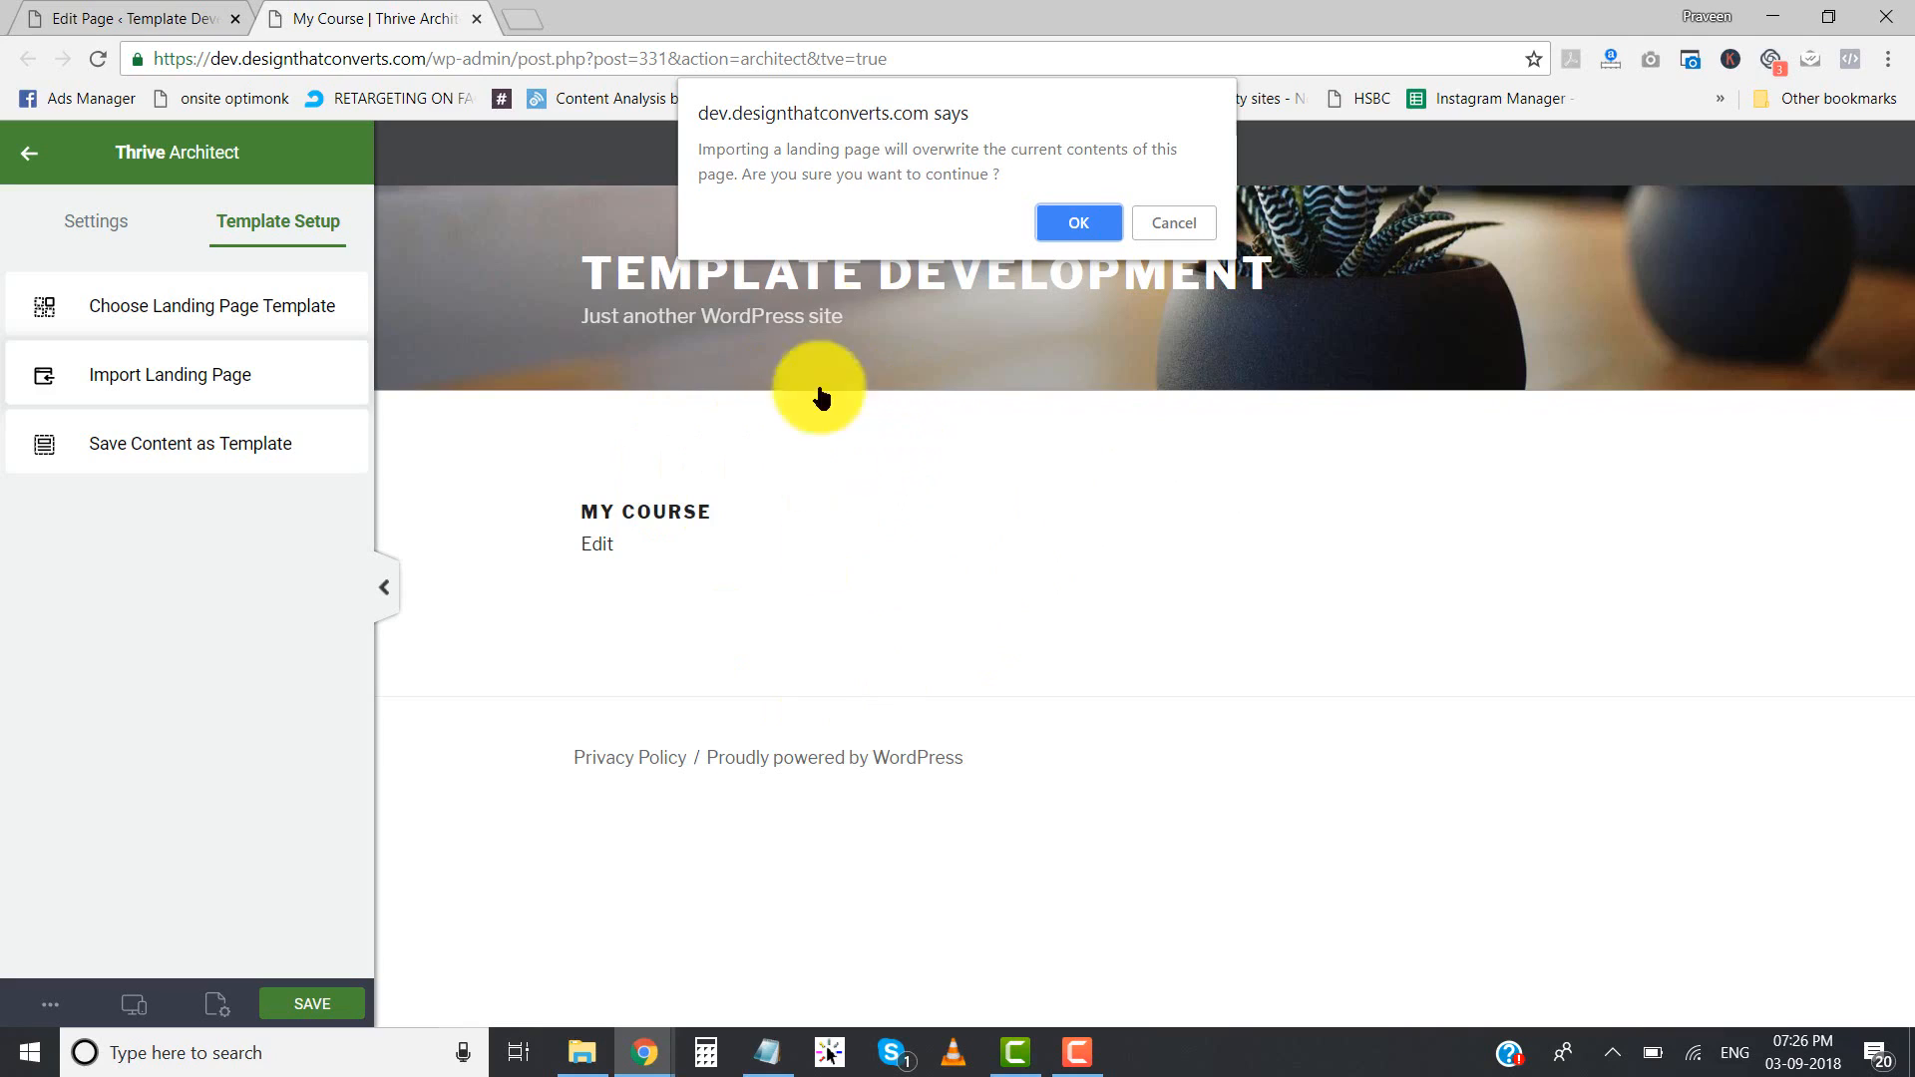
pyautogui.click(1085, 224)
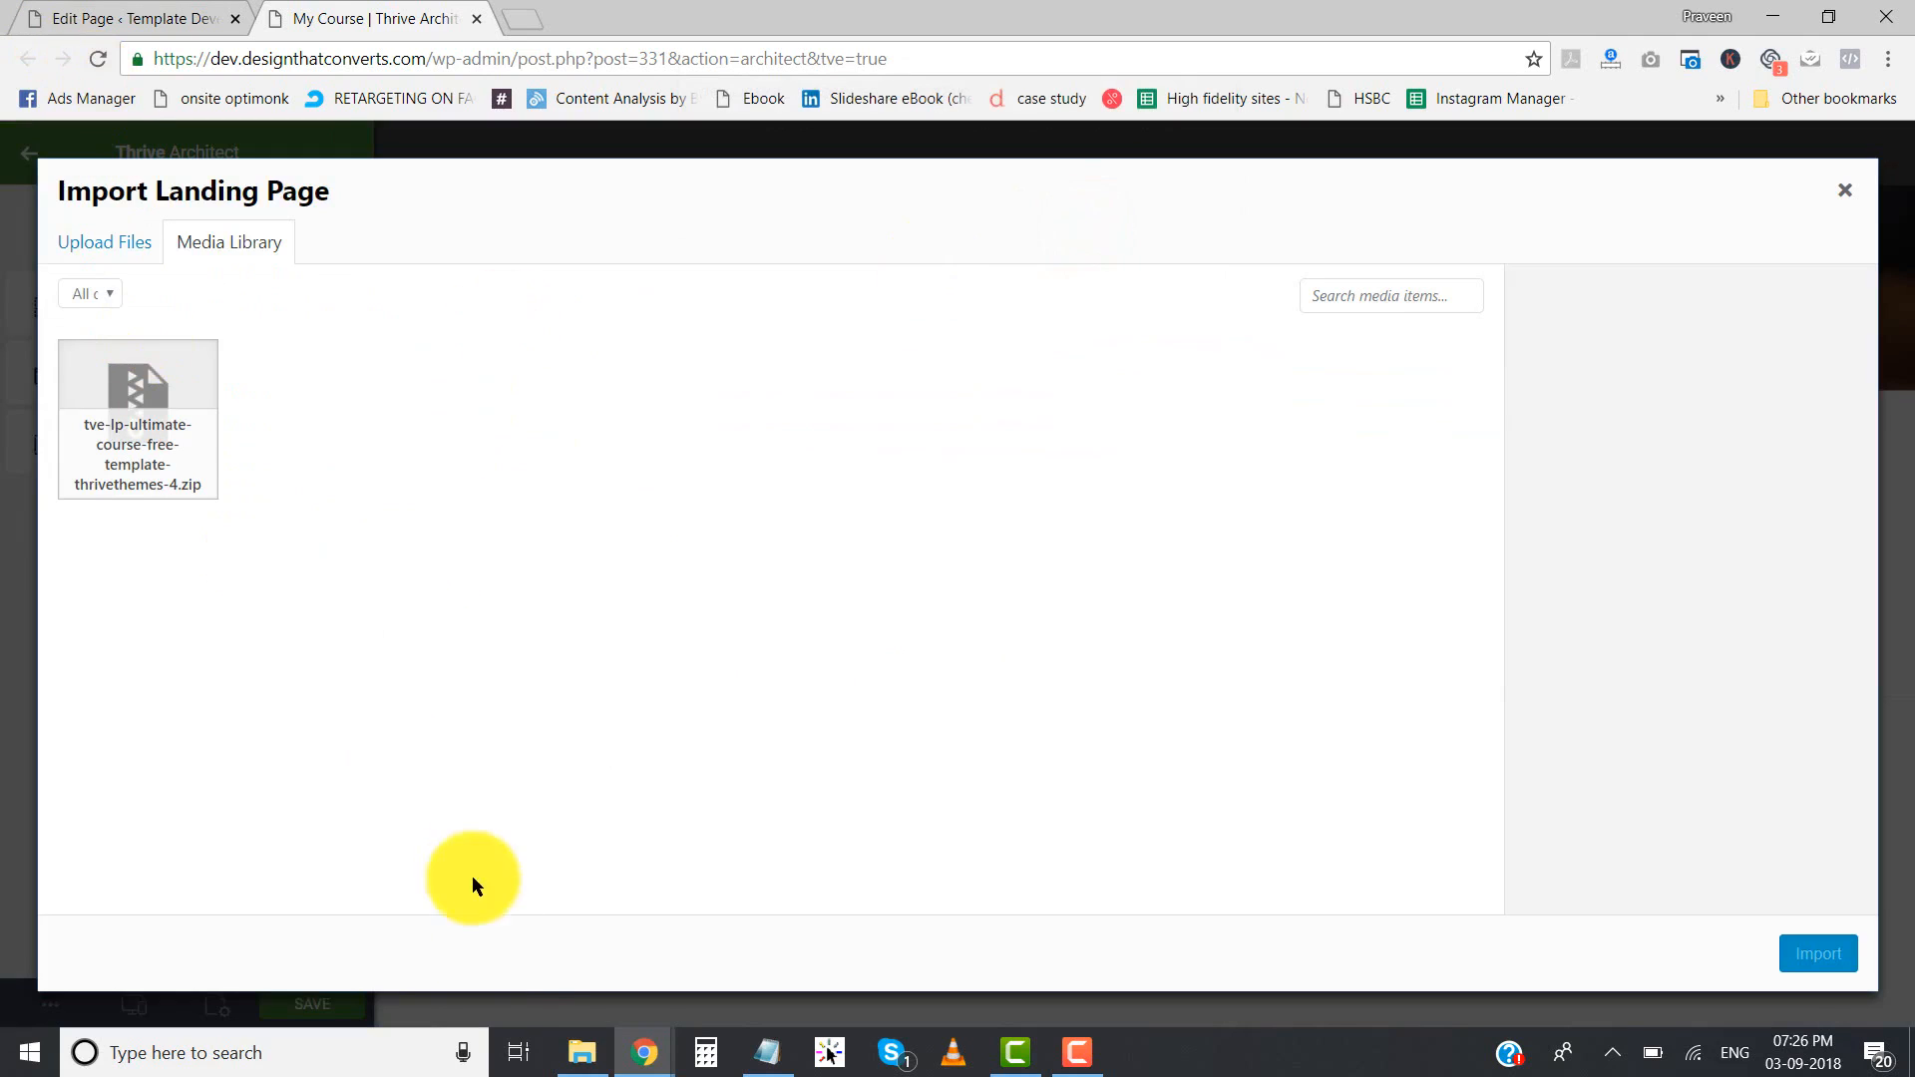
# - Switch to File Explorer and examine the two Ultimate Course template archives, widening the name column to fit their full names
pyautogui.click(581, 1052)
pyautogui.click(436, 569)
pyautogui.moveTo(444, 414); pyautogui.dragTo(397, 265)
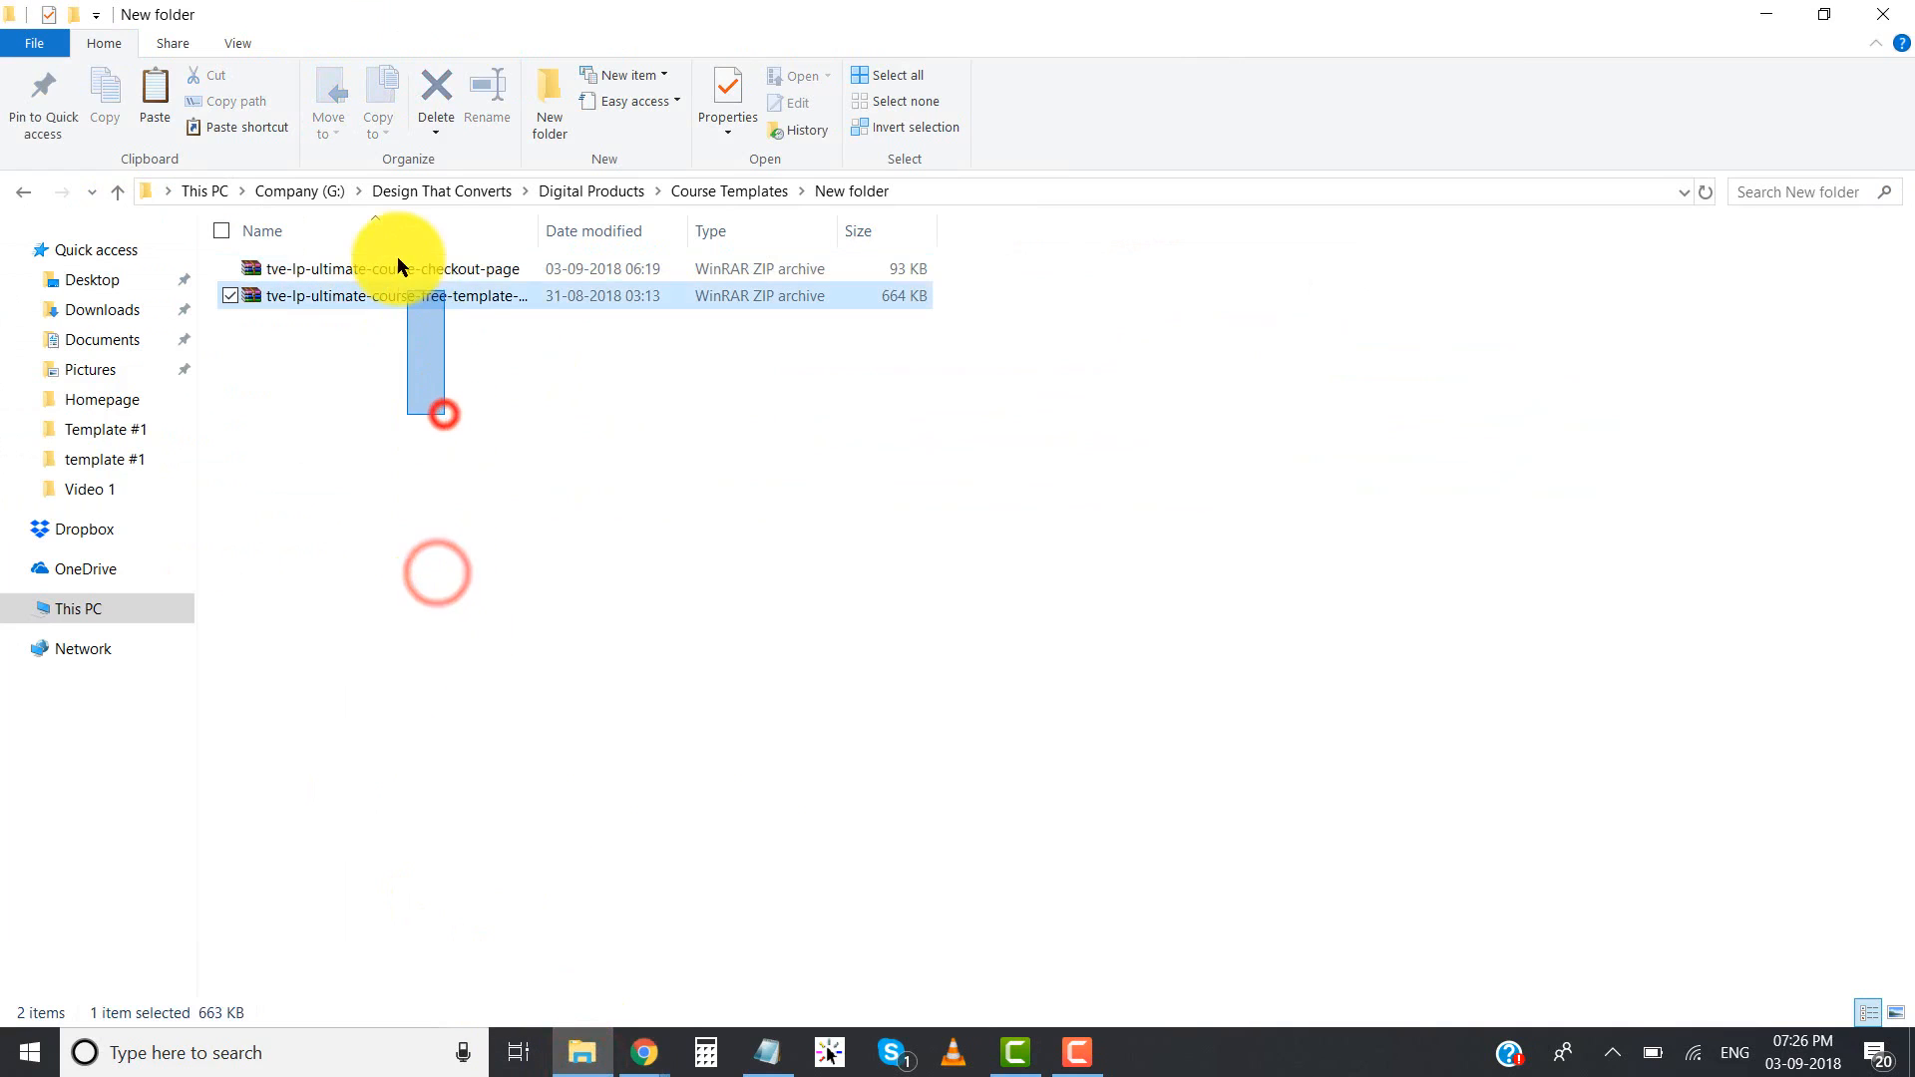
pyautogui.click(448, 407)
pyautogui.doubleClick(540, 230)
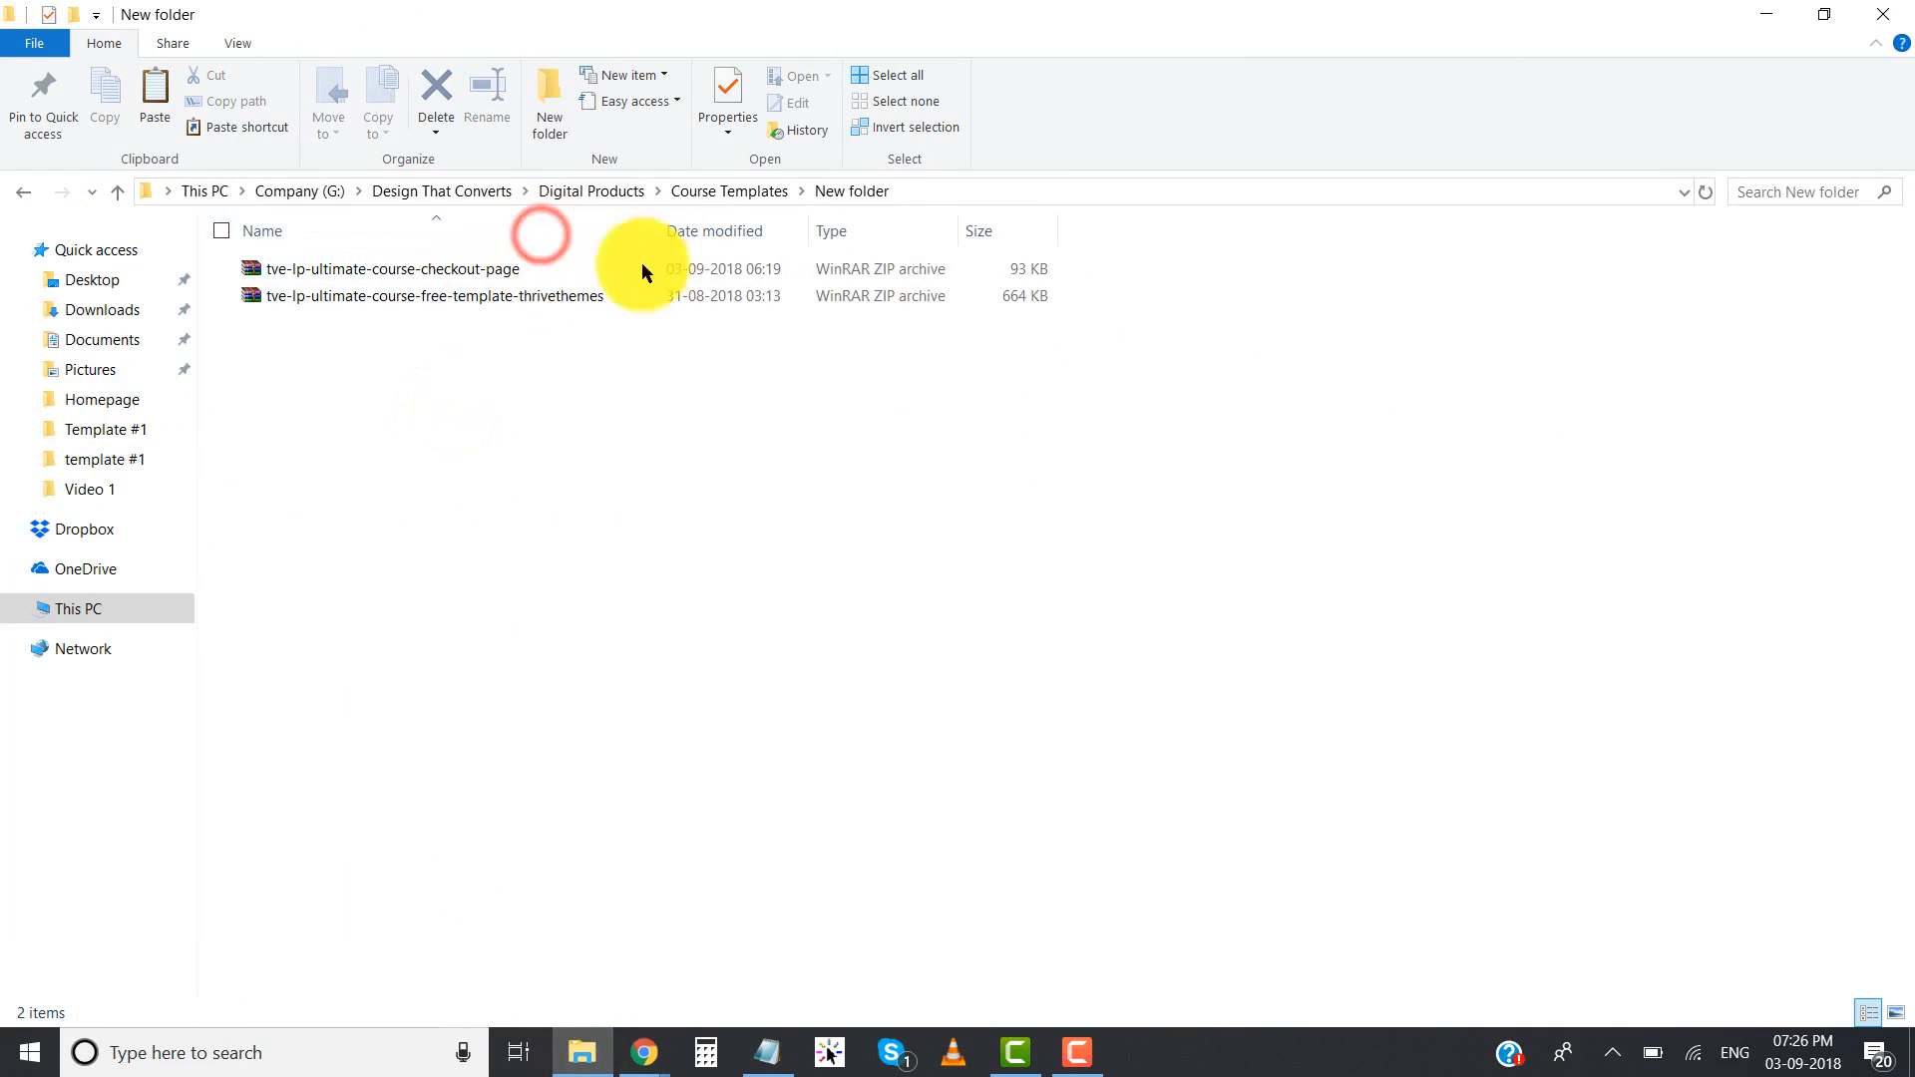
pyautogui.moveTo(535, 399); pyautogui.dragTo(439, 261)
pyautogui.click(442, 466)
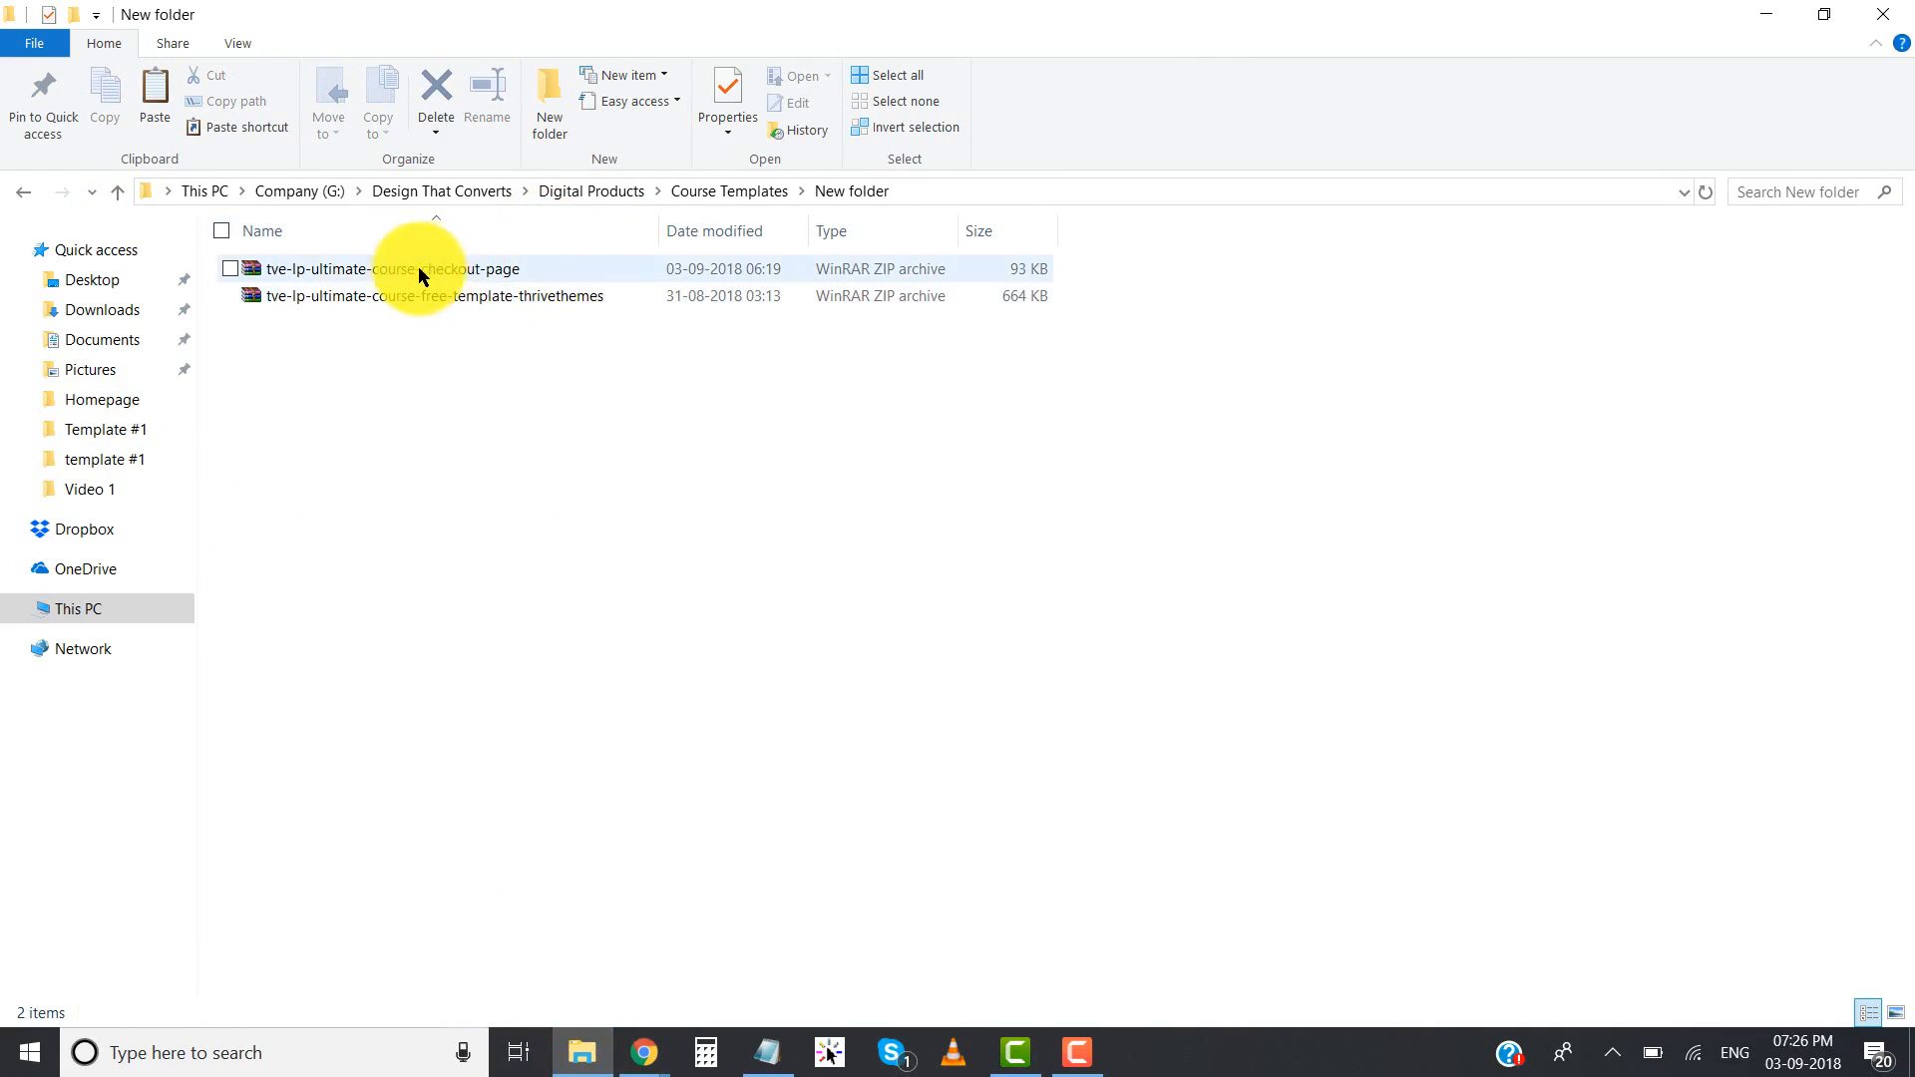
# - Upload tve-lp-ultimate-course-free-template-thrivethemes.zip to the media library in the browser and import it as the landing page
pyautogui.click(387, 297)
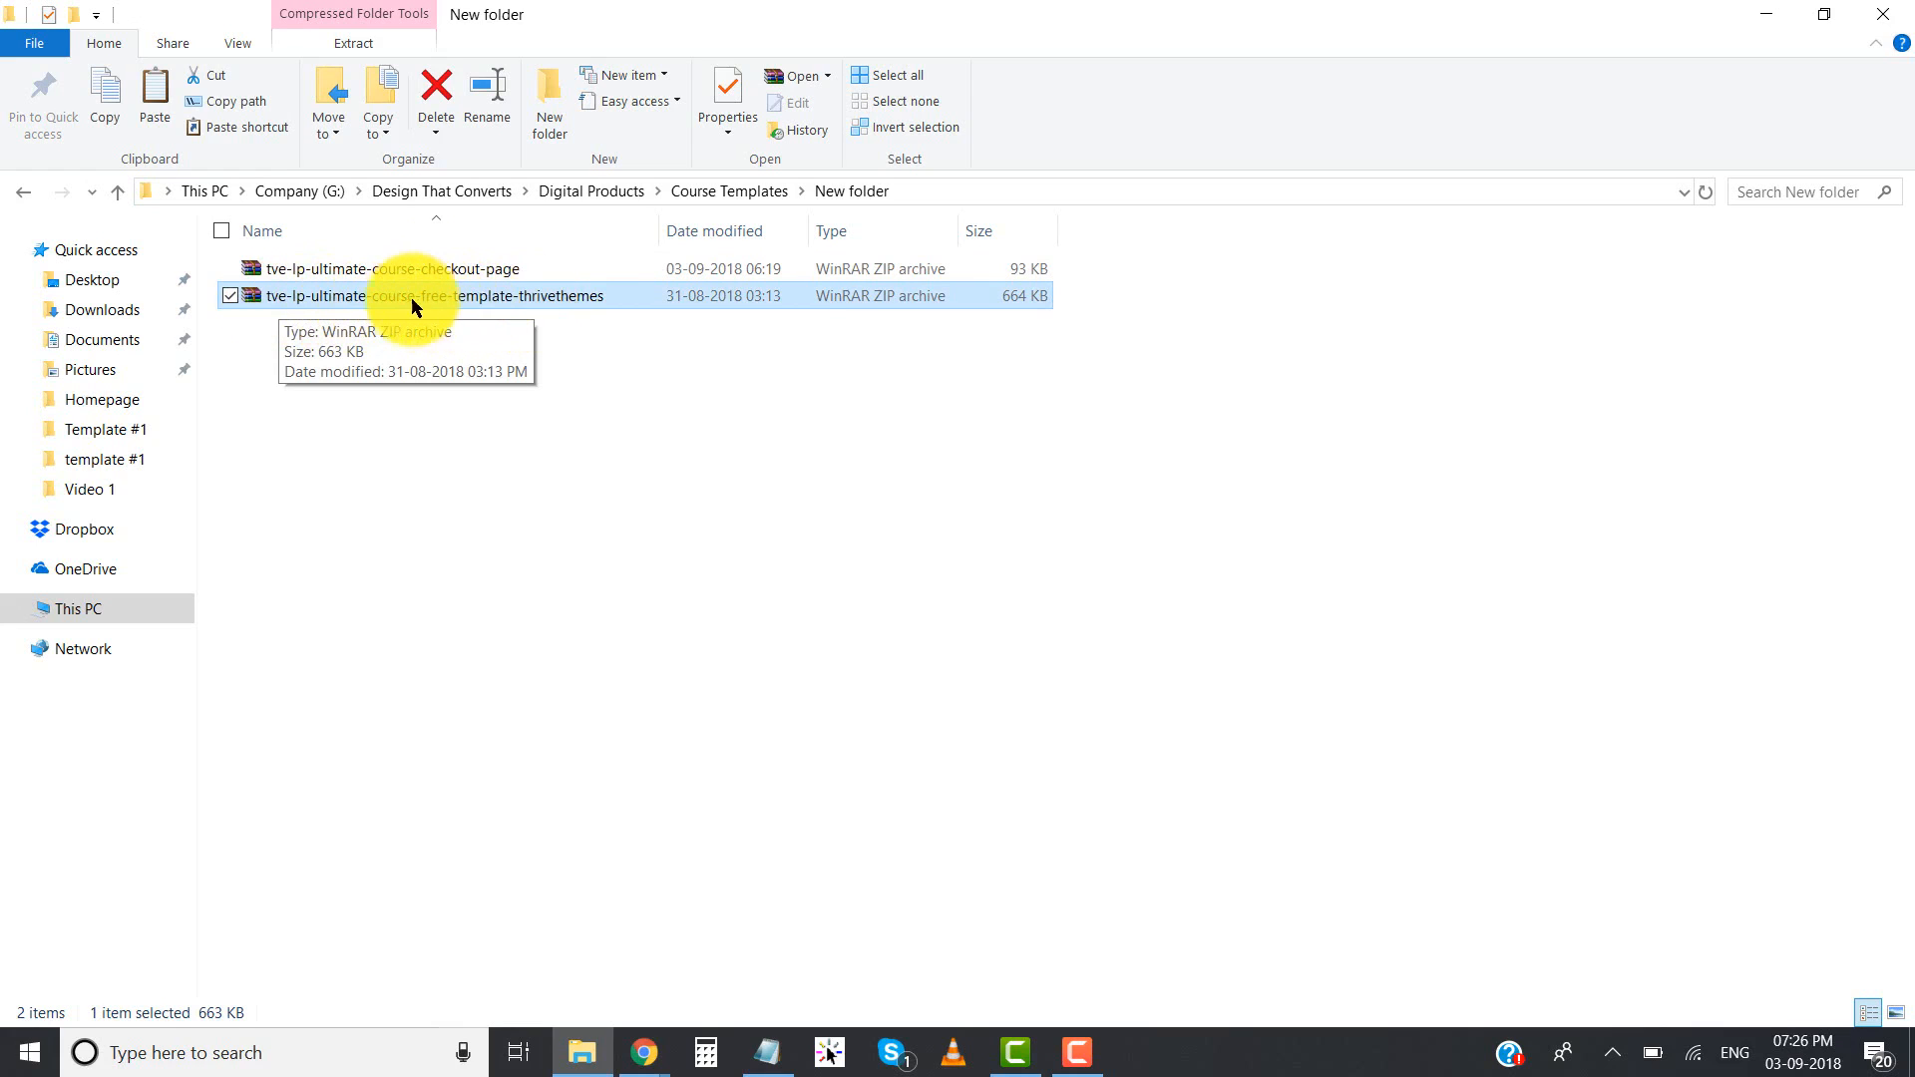
pyautogui.moveTo(389, 299); pyautogui.dragTo(755, 454)
pyautogui.hotkey('alt', 'Tab')
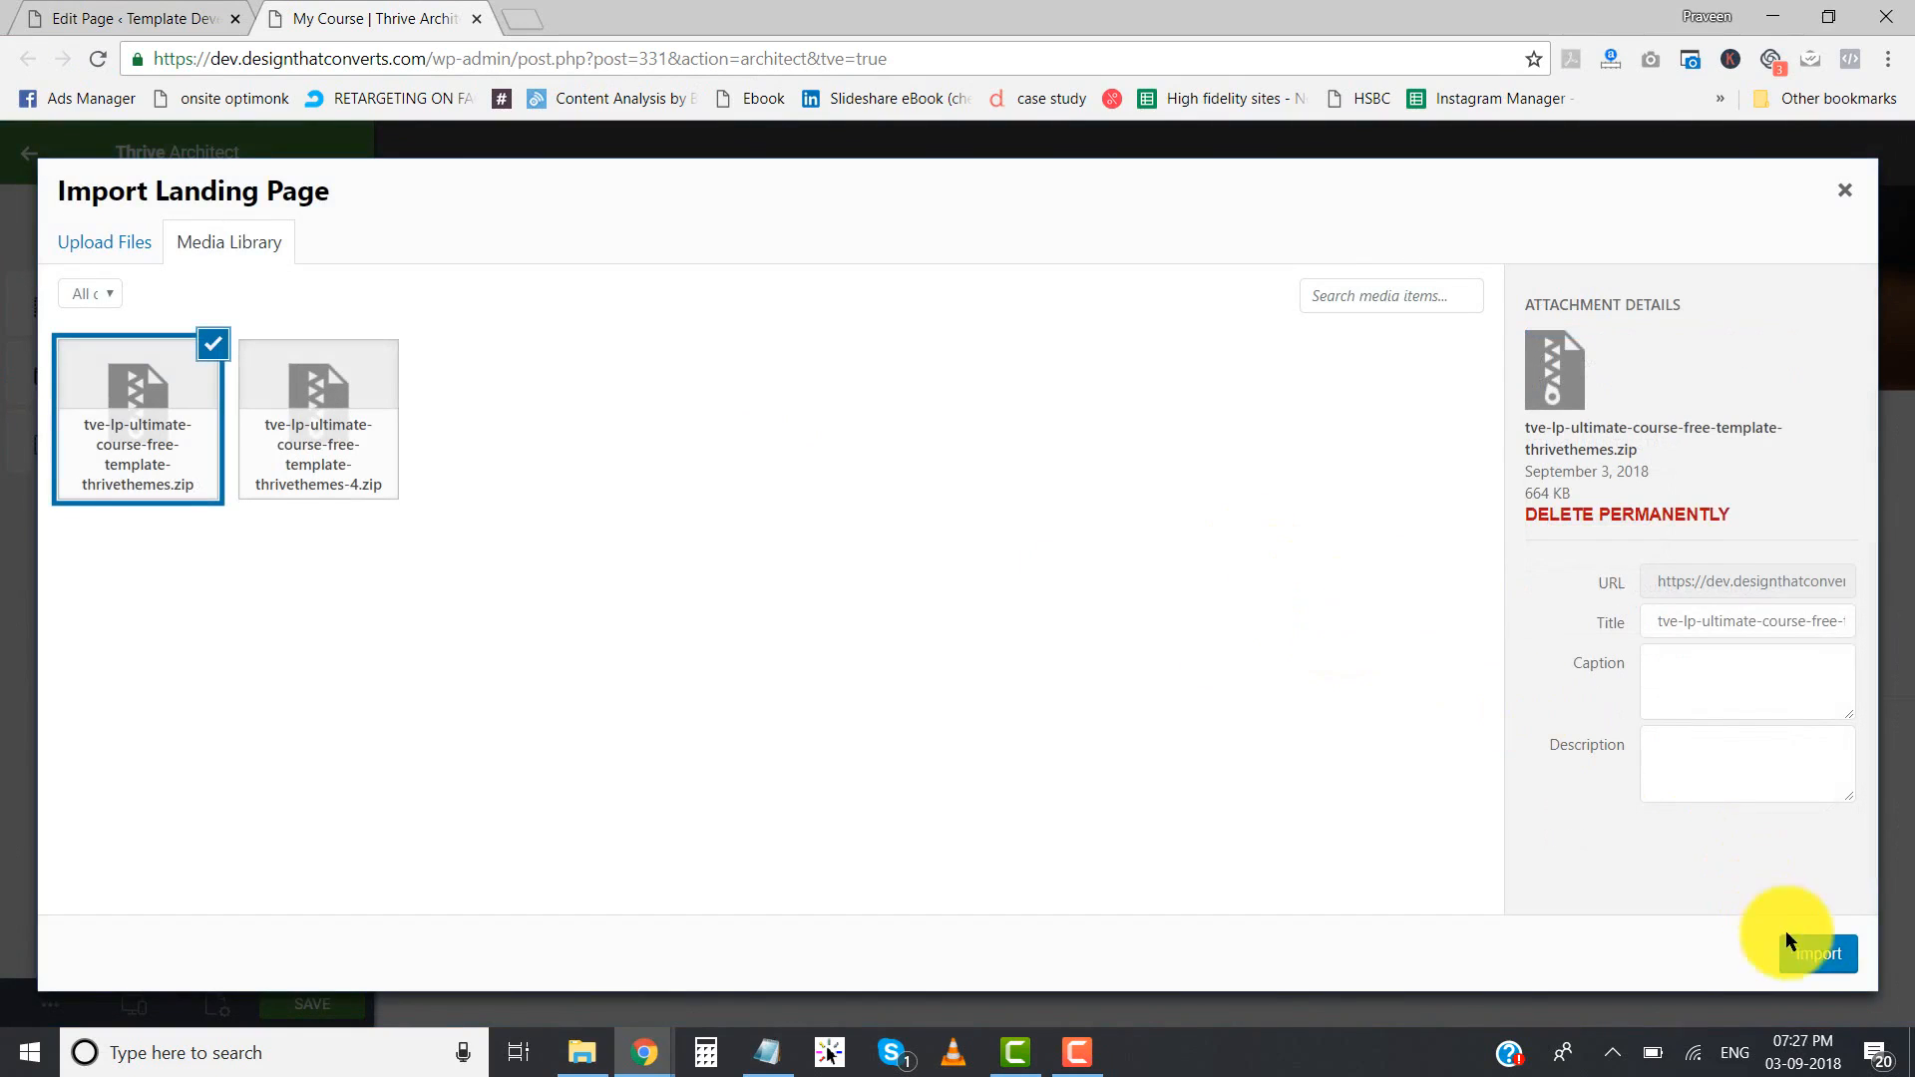
pyautogui.click(1823, 956)
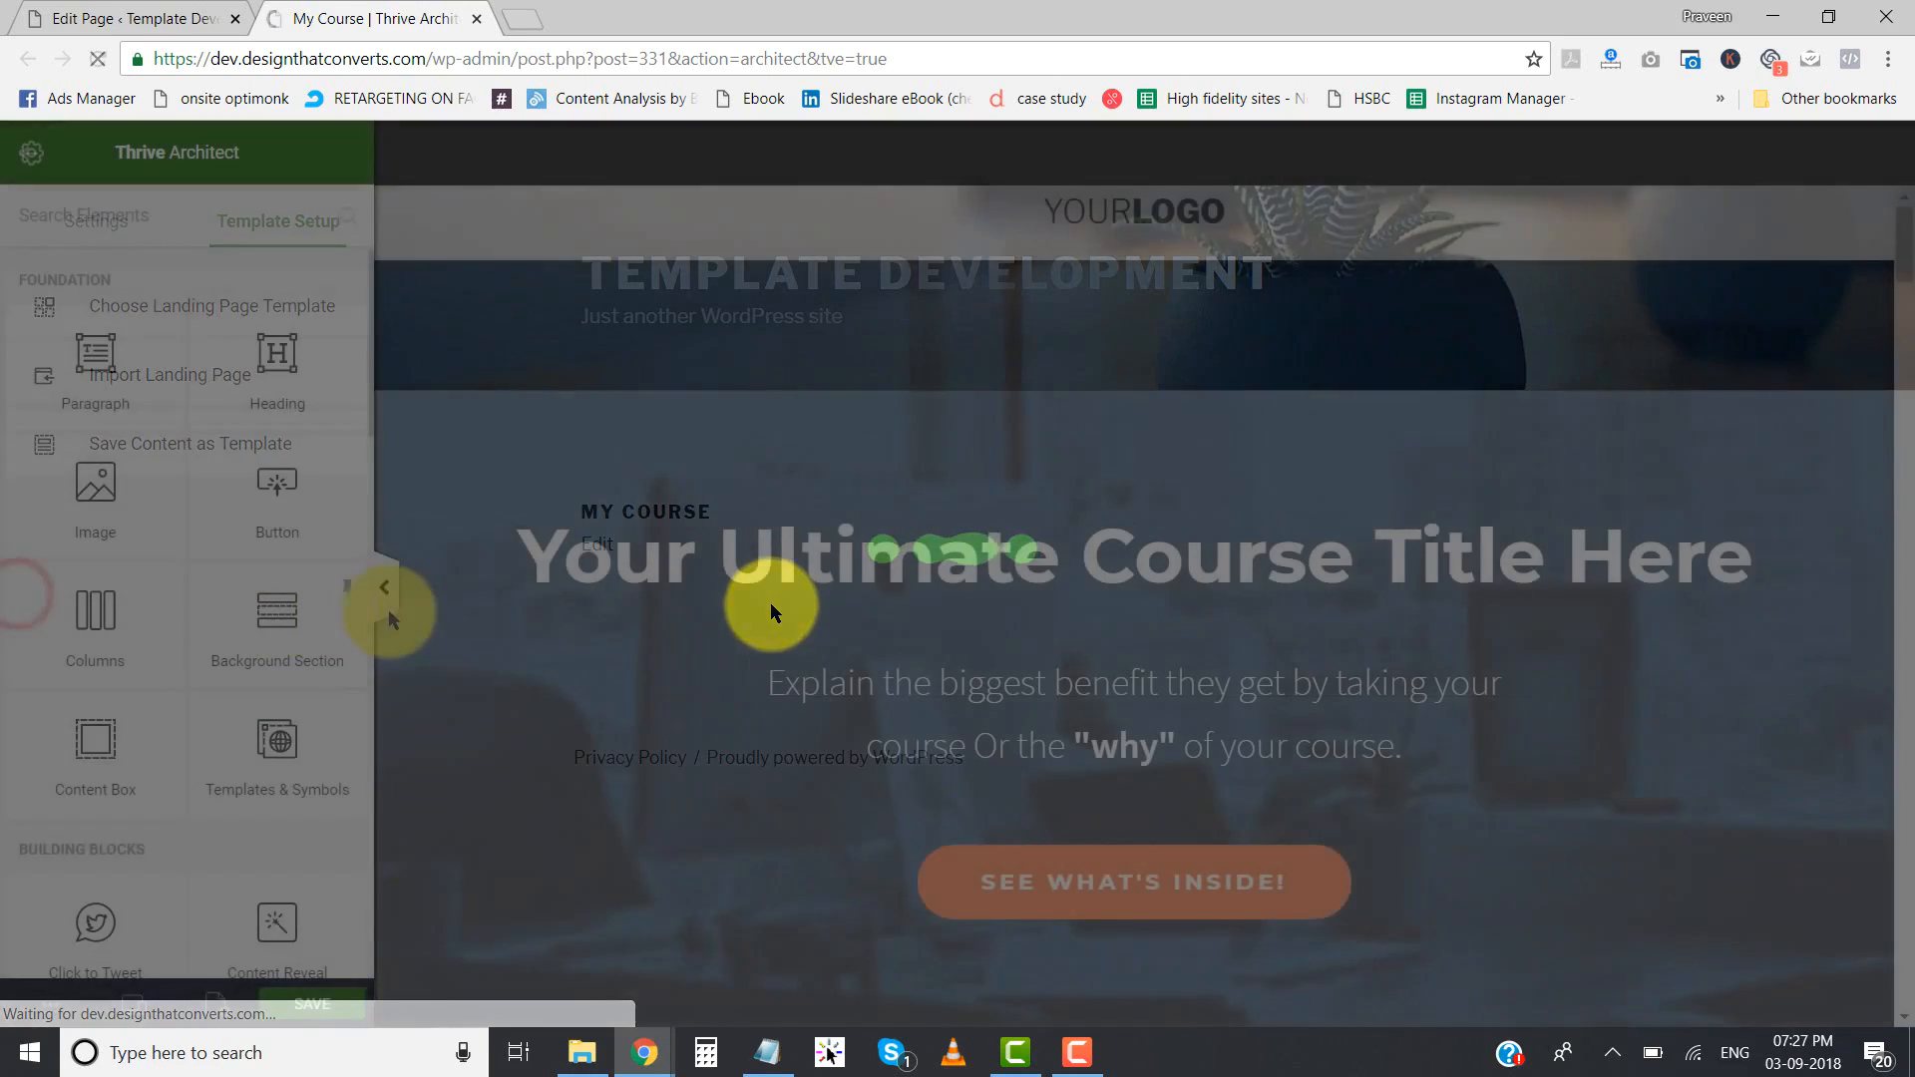
# - Collapse the editor sidebar and look through the imported landing page from the hero section down to the FAQs and back
pyautogui.click(387, 593)
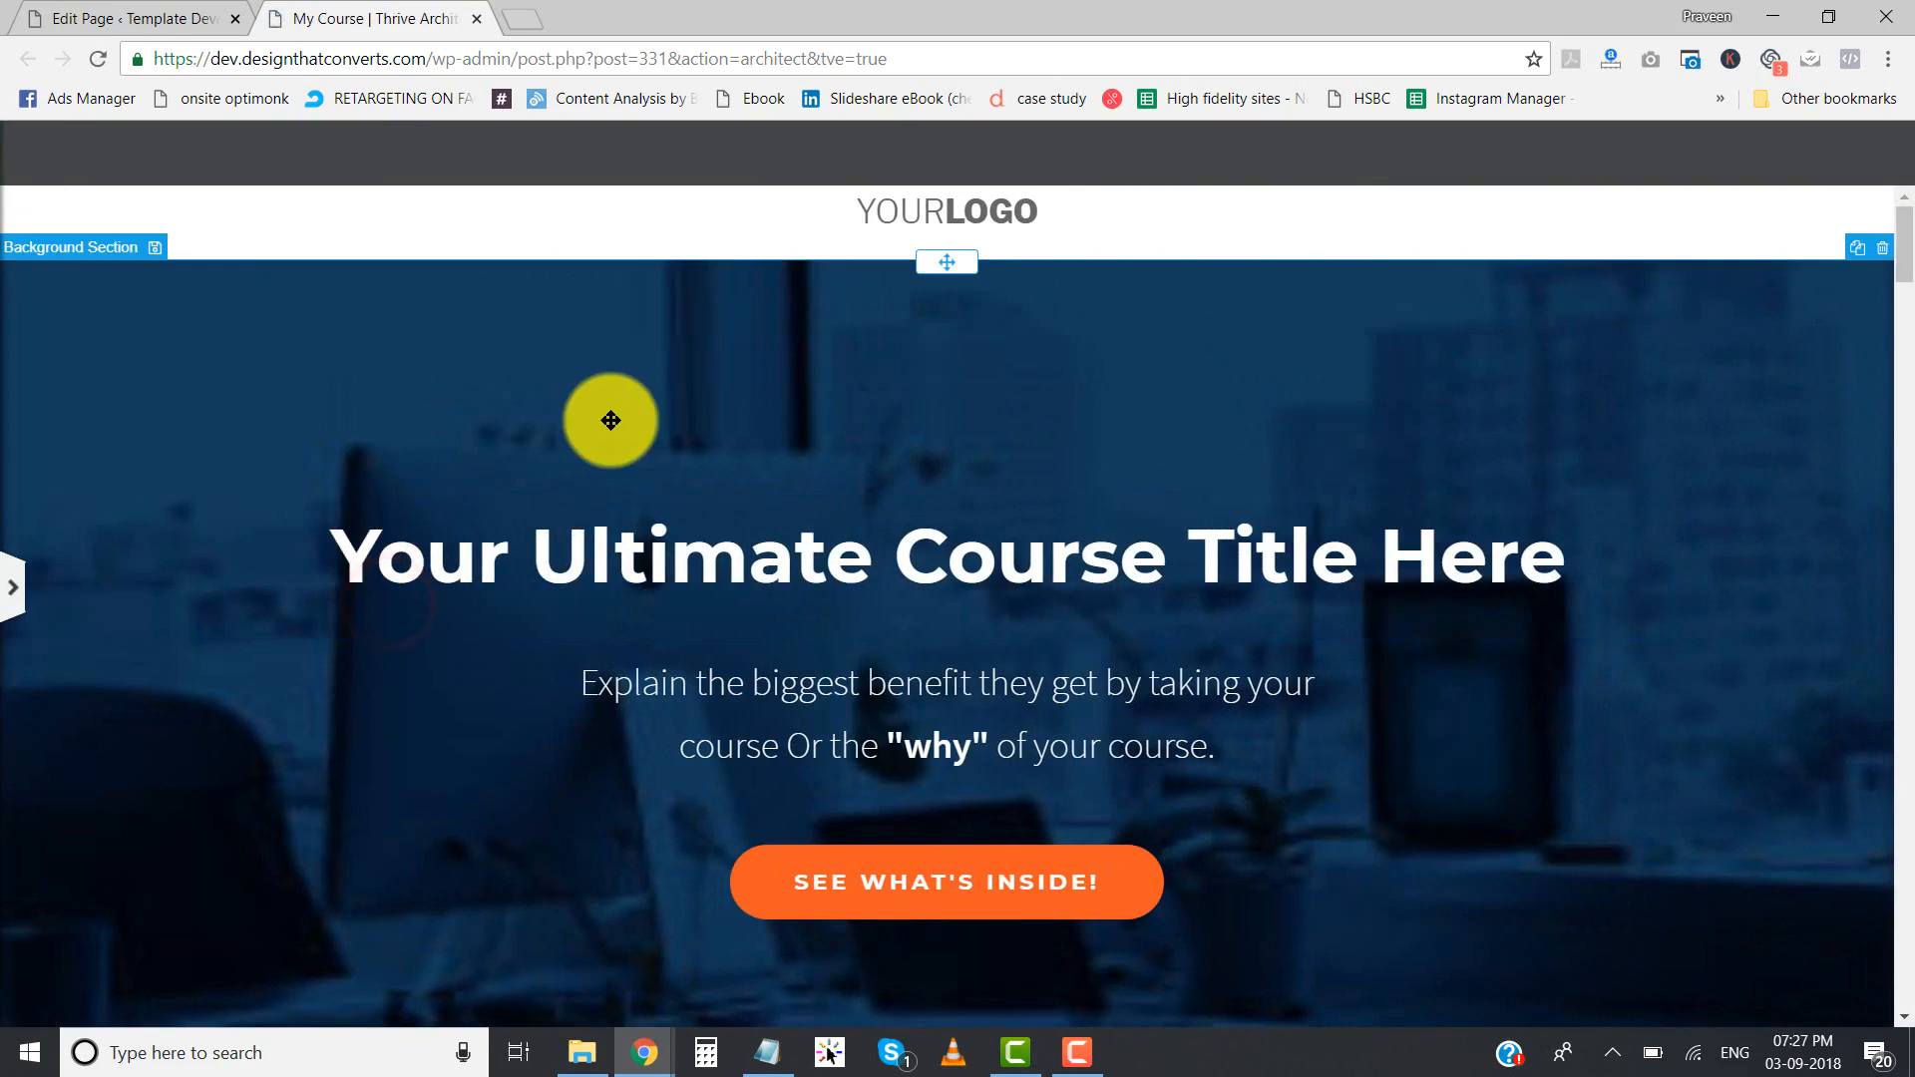
pyautogui.scroll(-20, 610, 420)
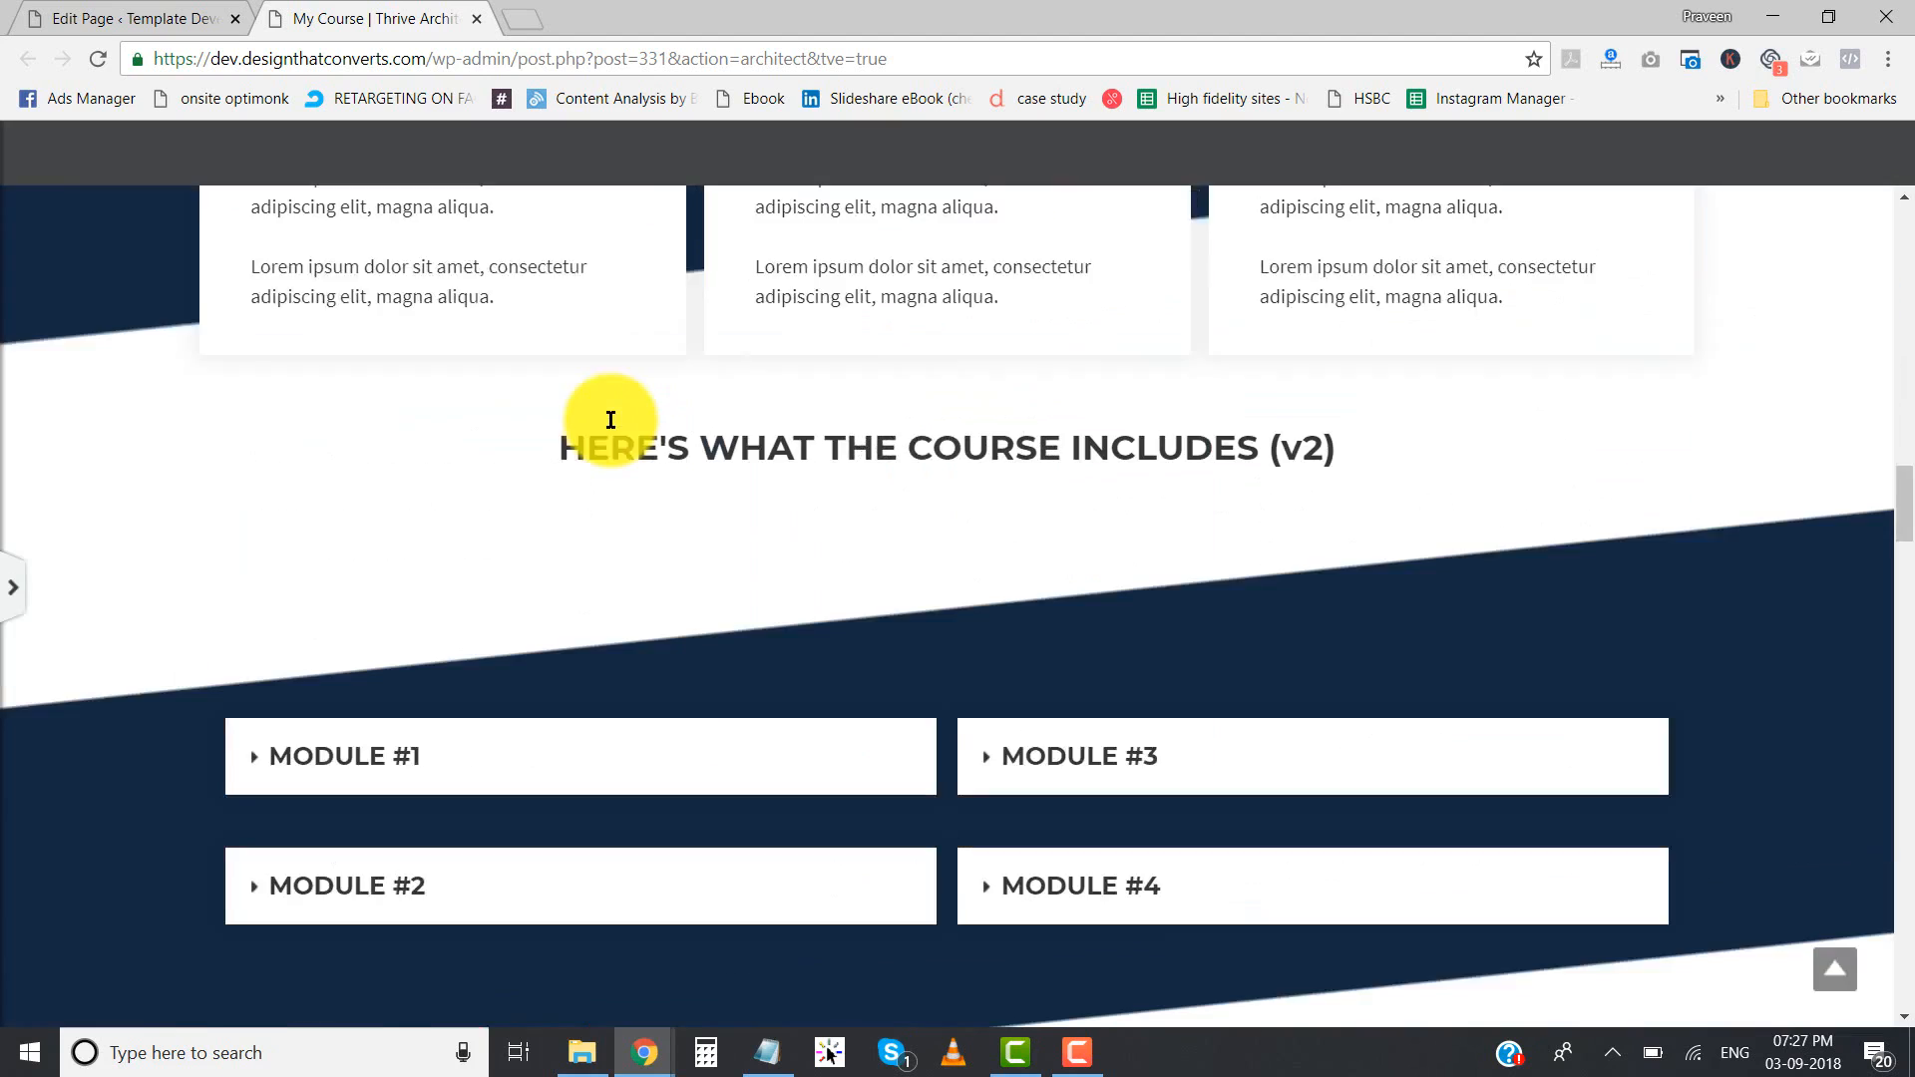
pyautogui.scroll(-20, 611, 420)
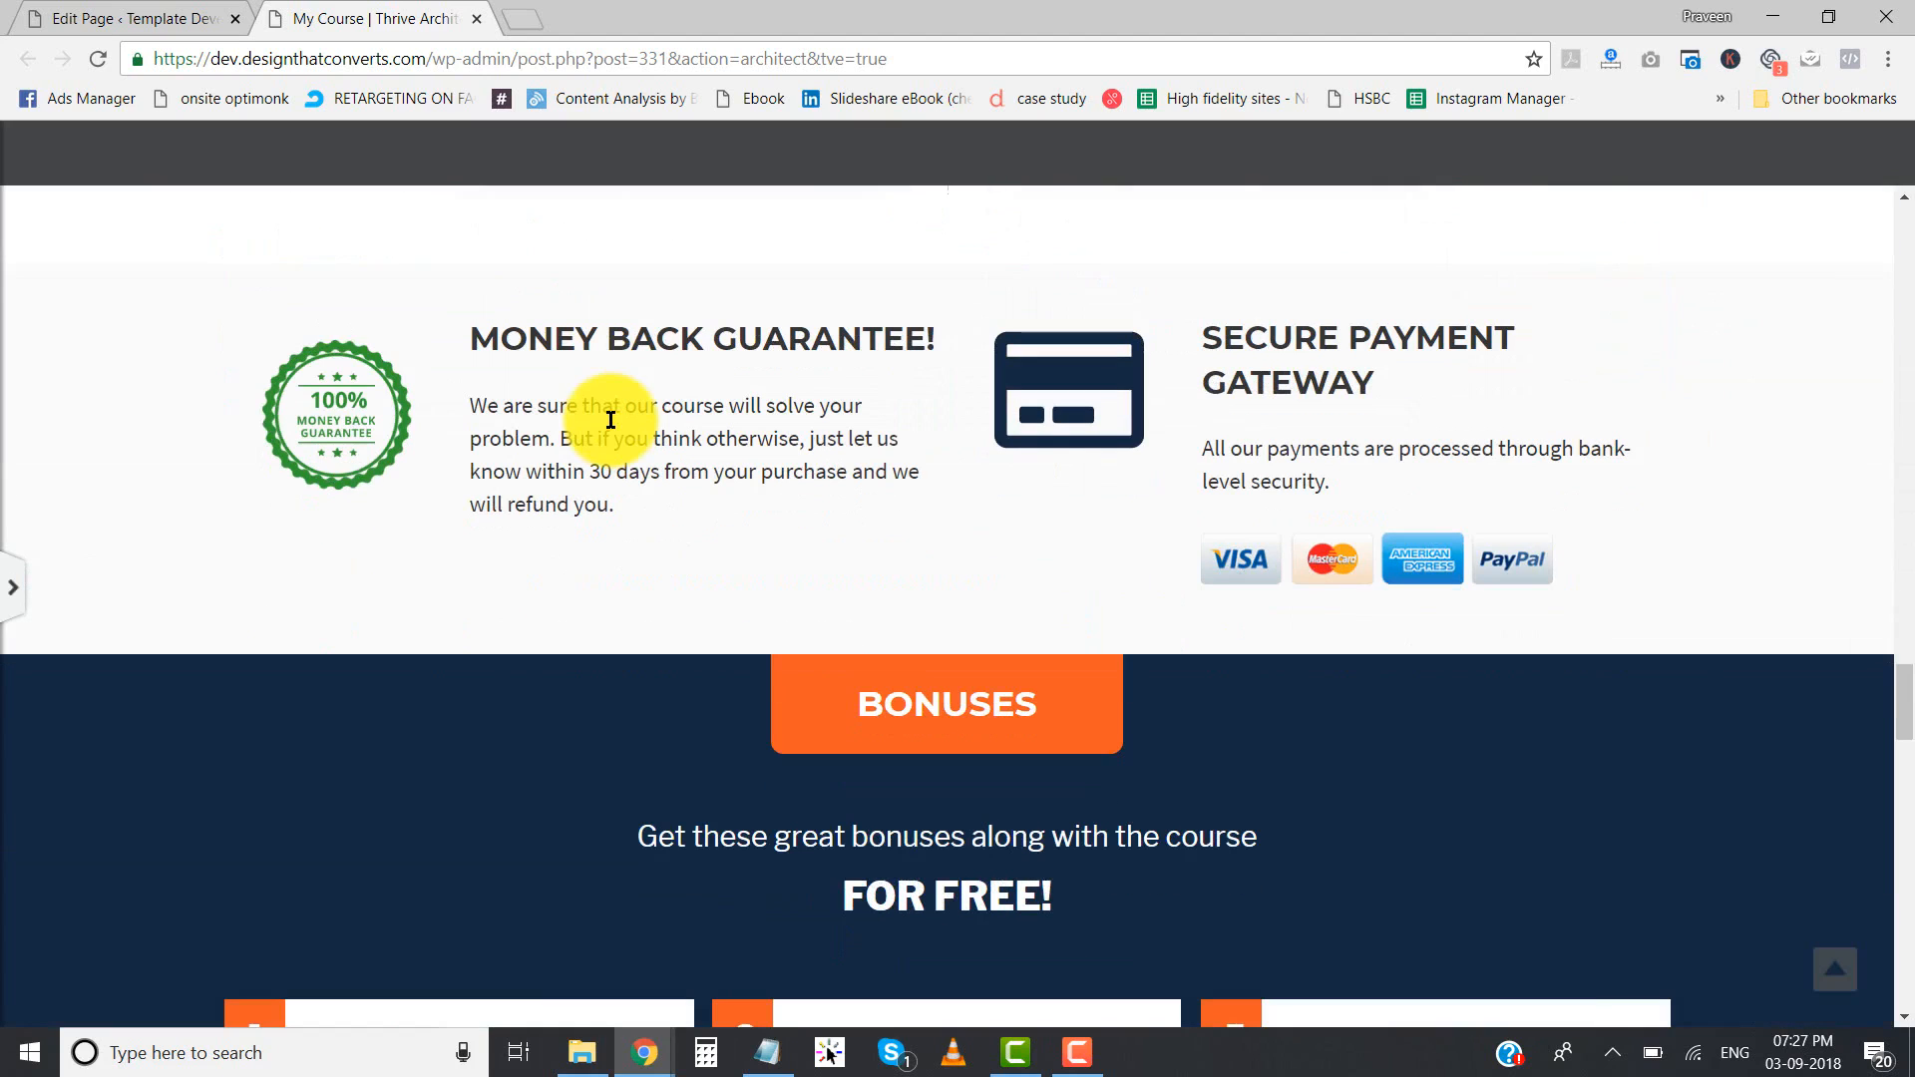
pyautogui.scroll(-12, 611, 419)
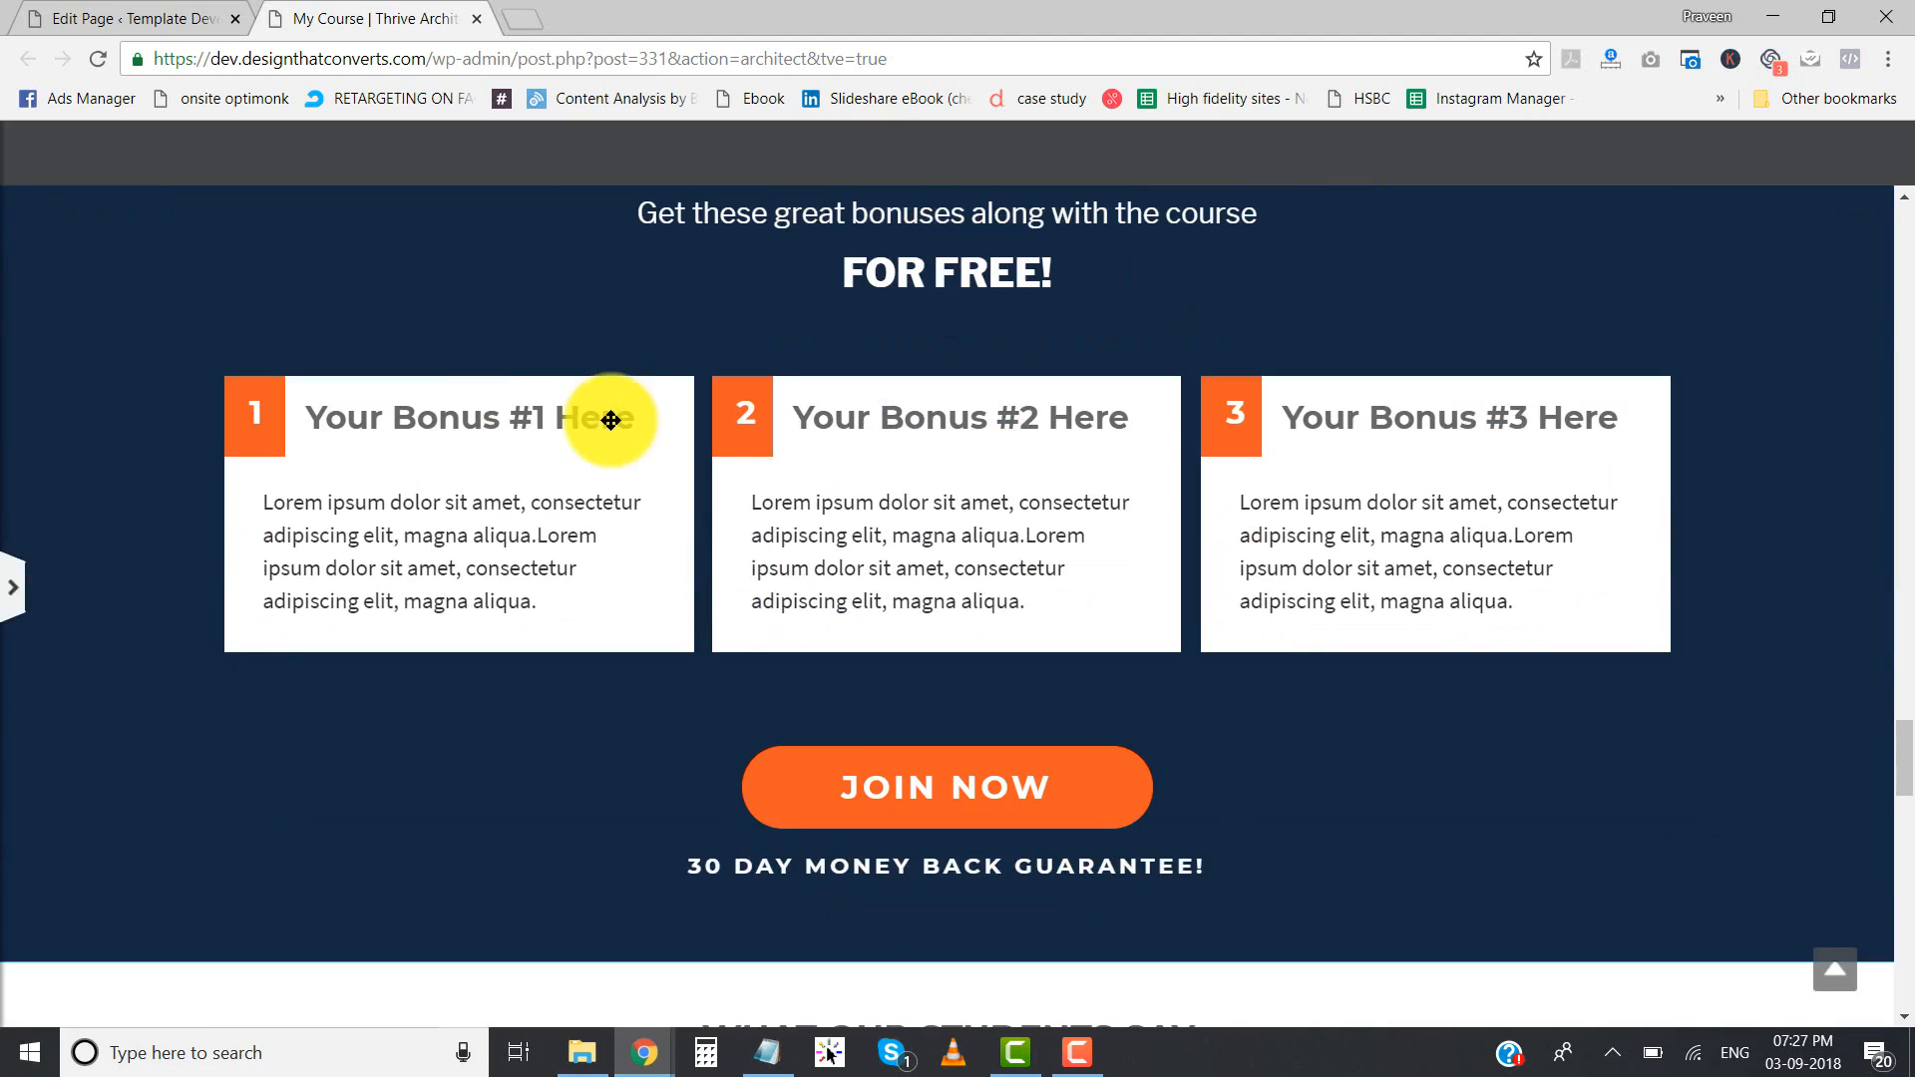
pyautogui.scroll(-12, 609, 424)
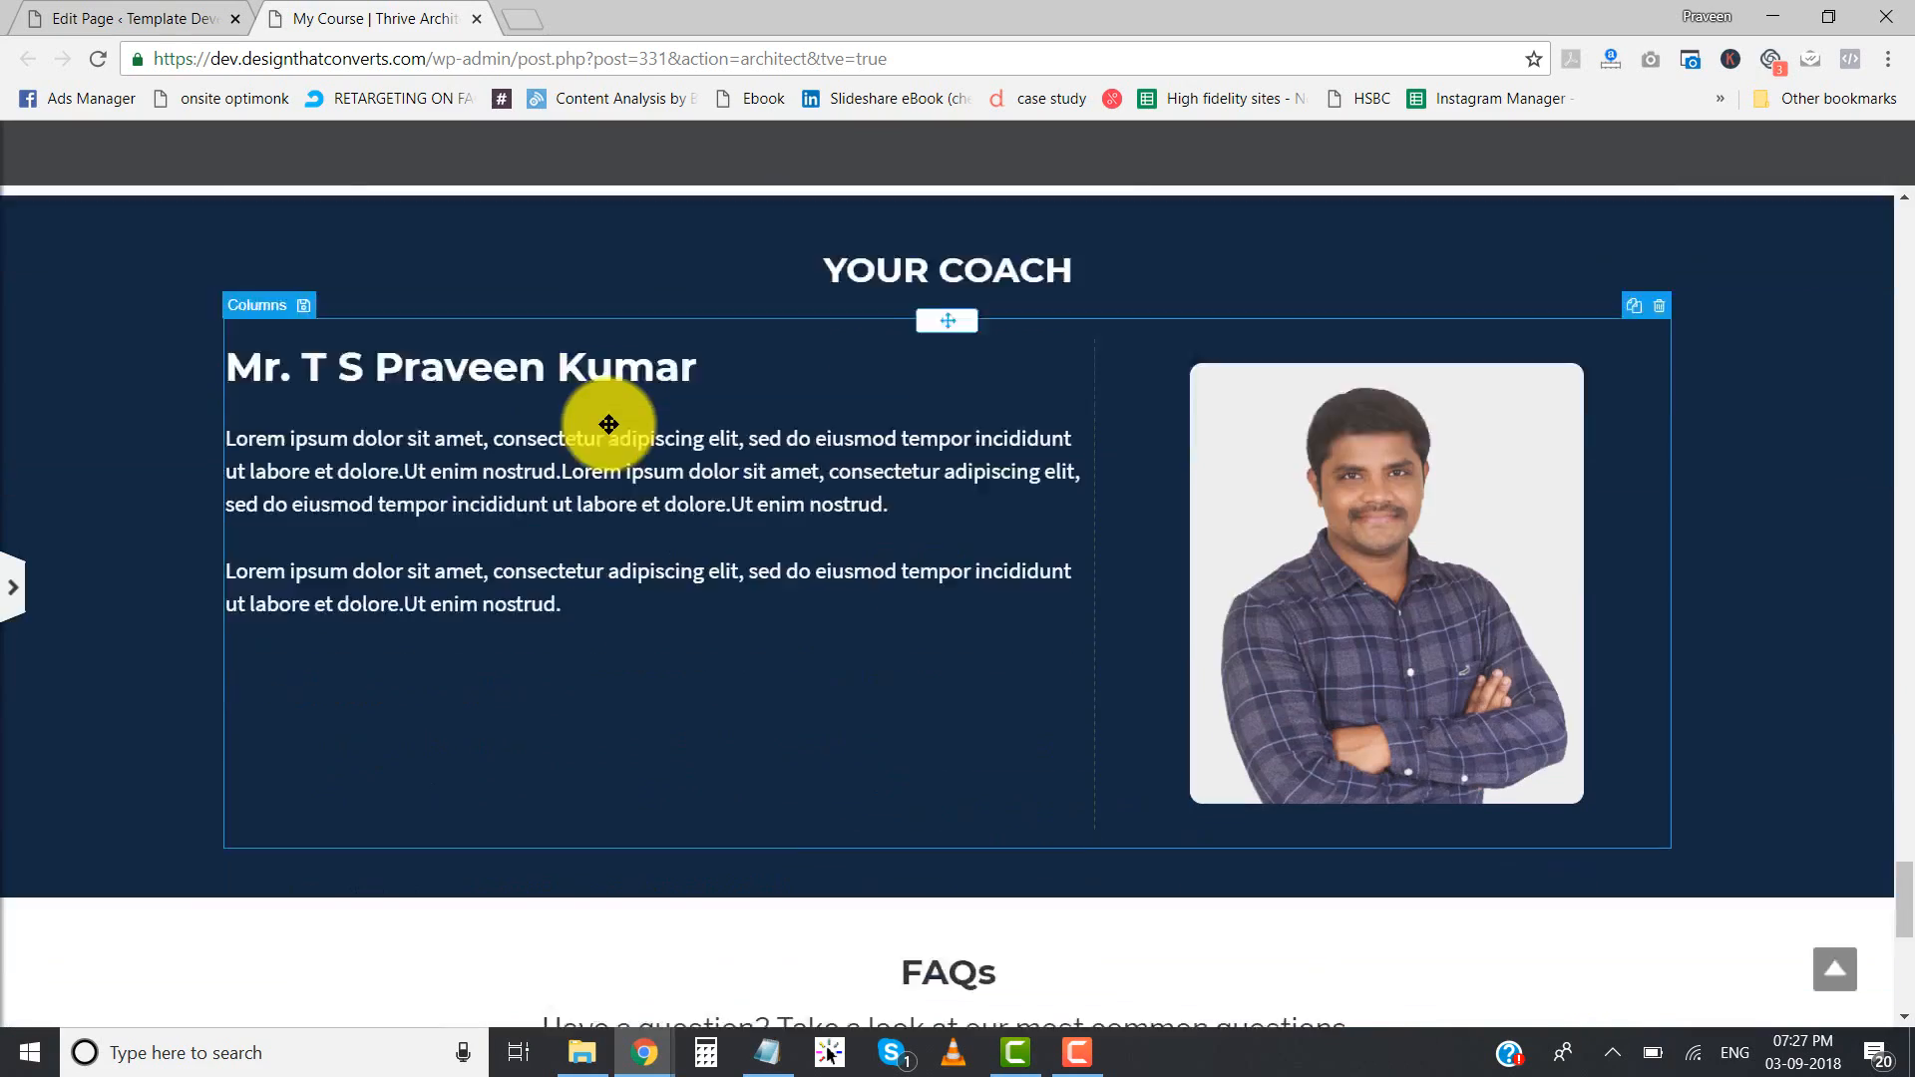
pyautogui.scroll(10, 637, 669)
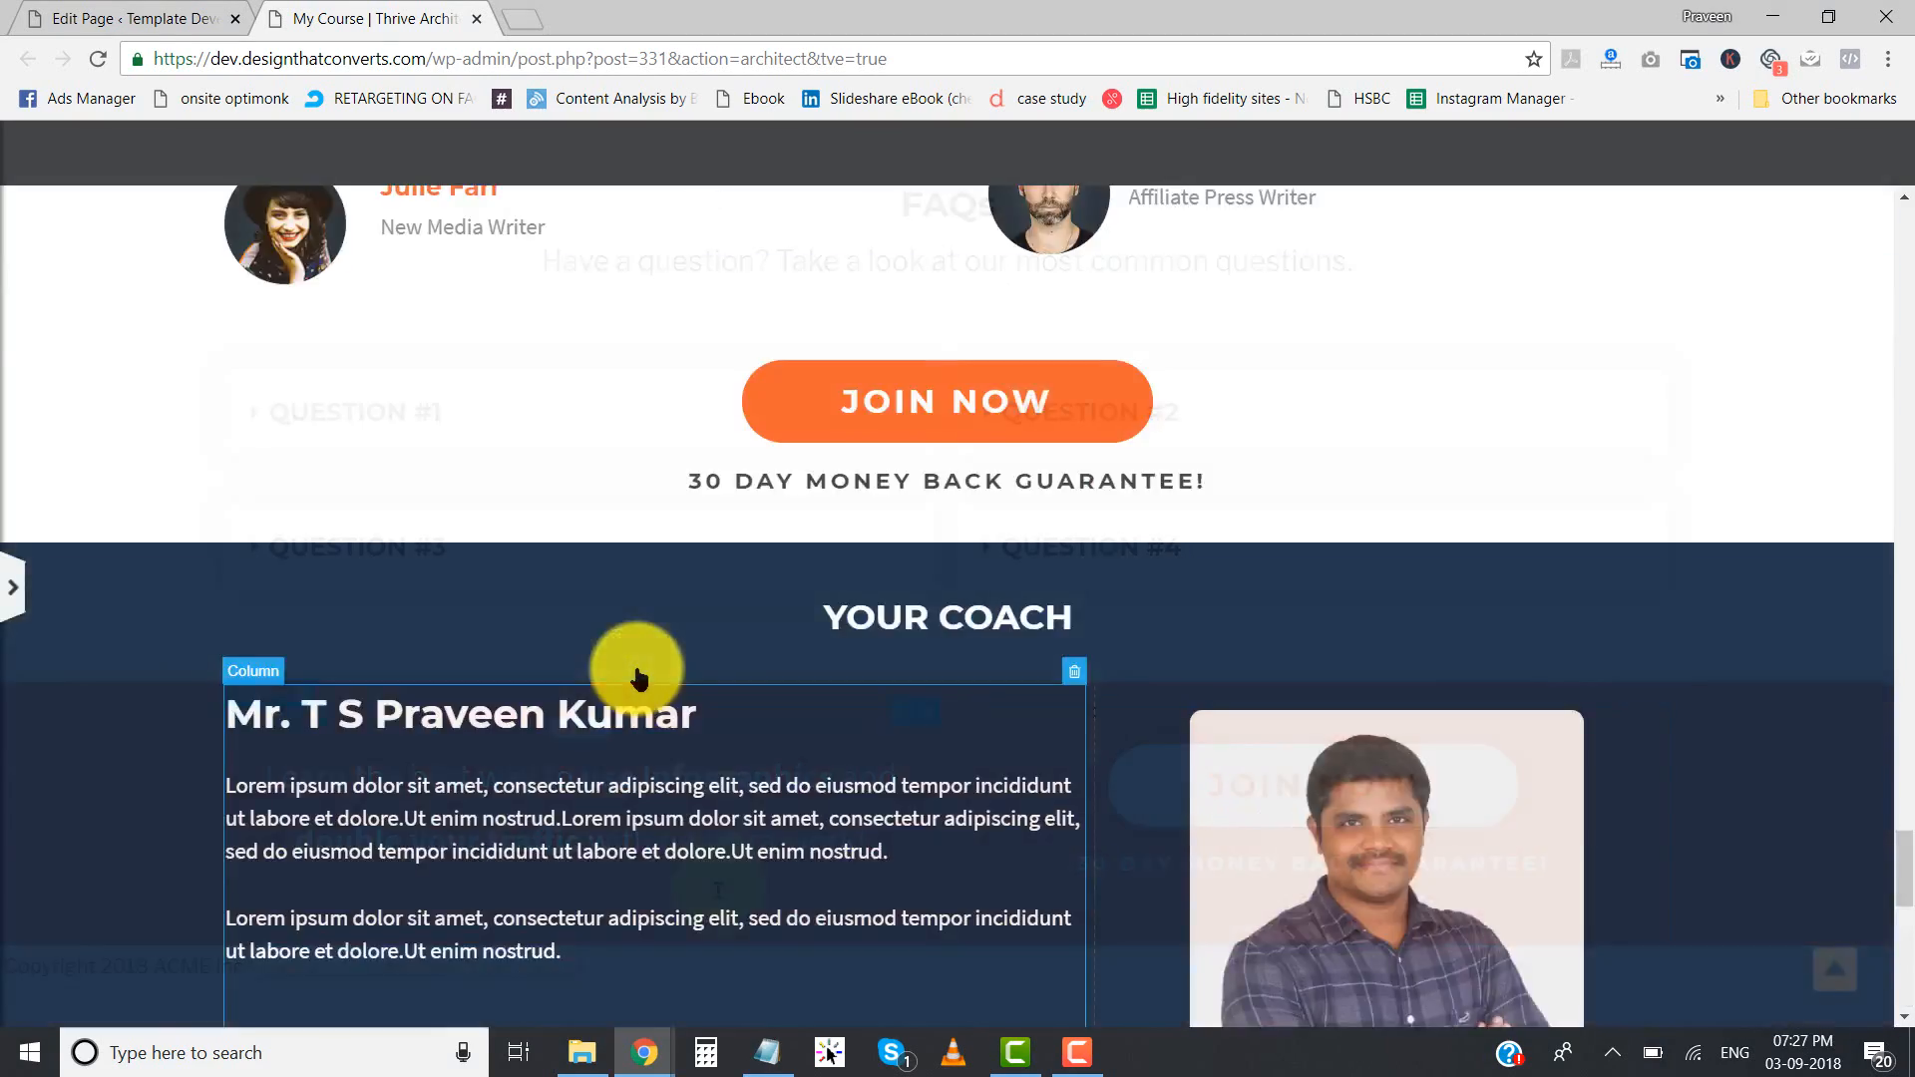
pyautogui.scroll(15, 636, 669)
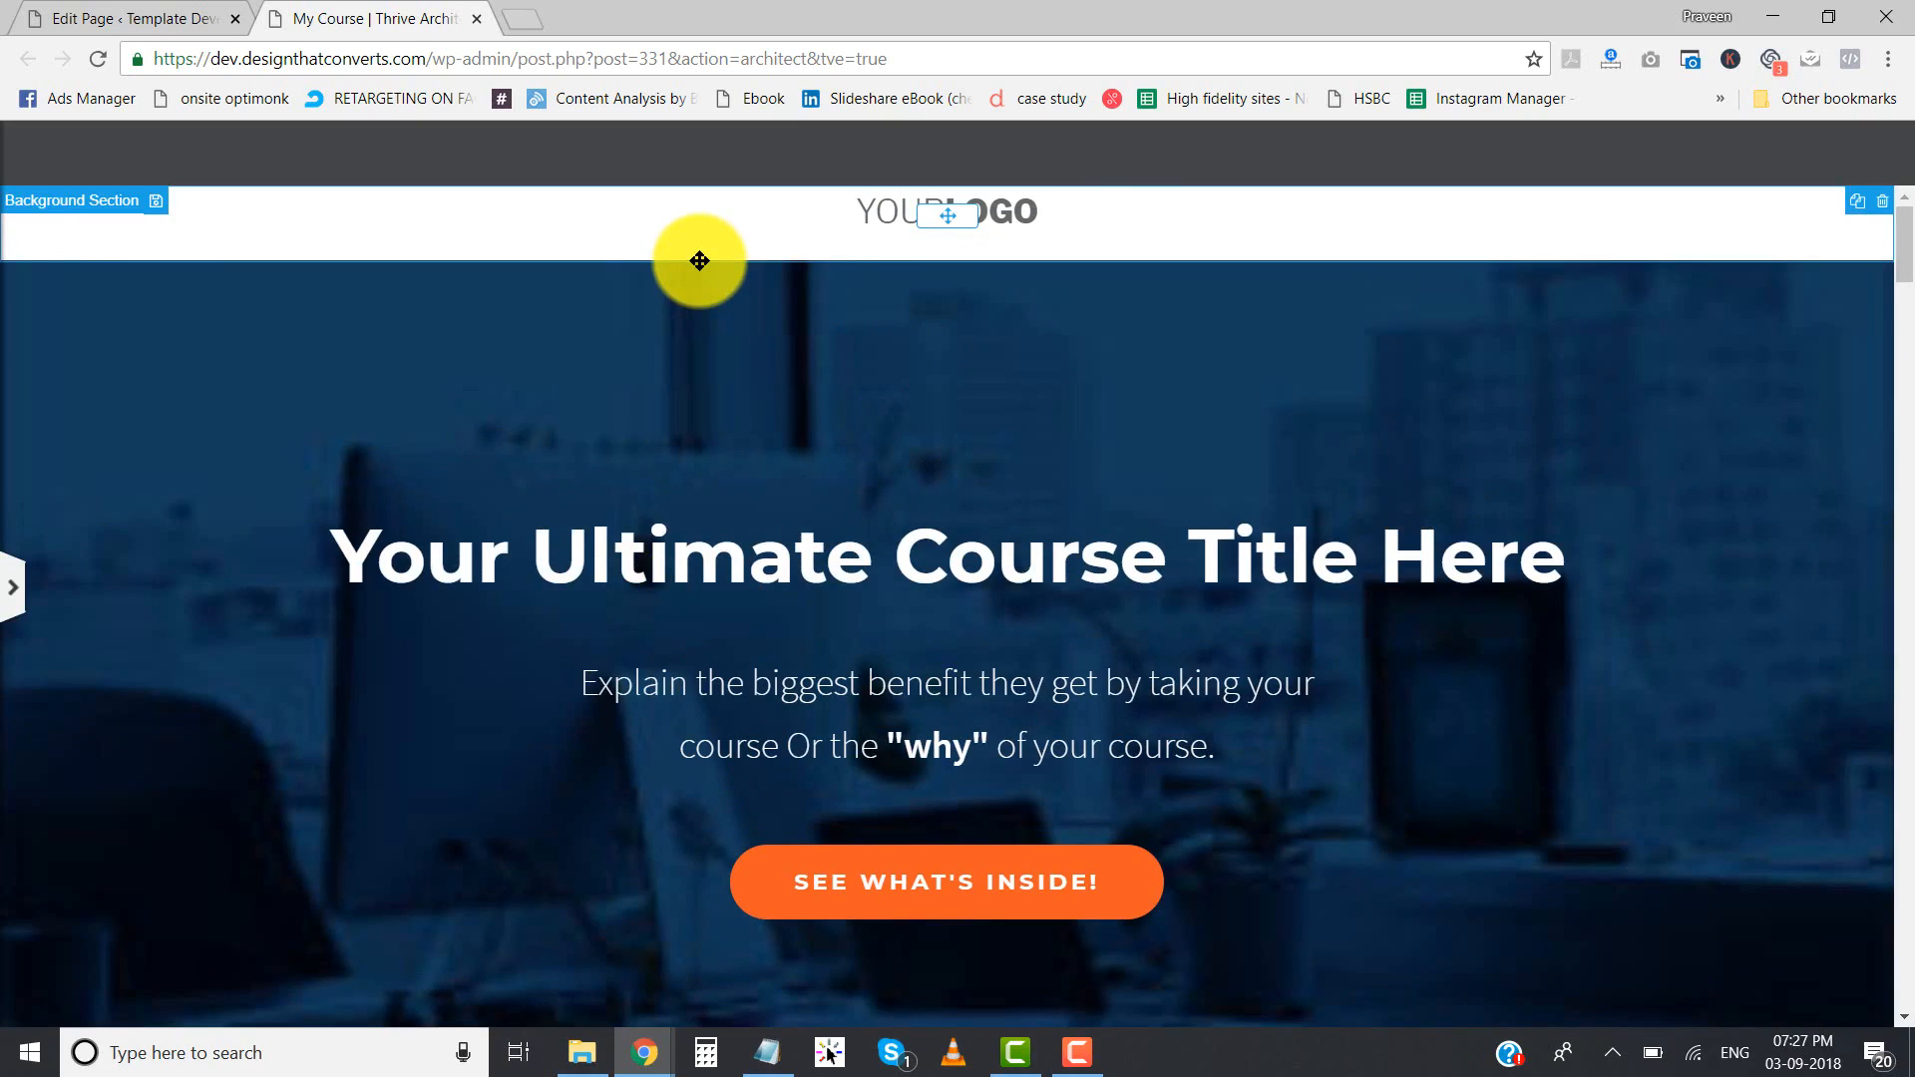
# - Switch to the original Ultimate Course template's browser window and examine its header logo and footer
pyautogui.moveTo(633, 1031)
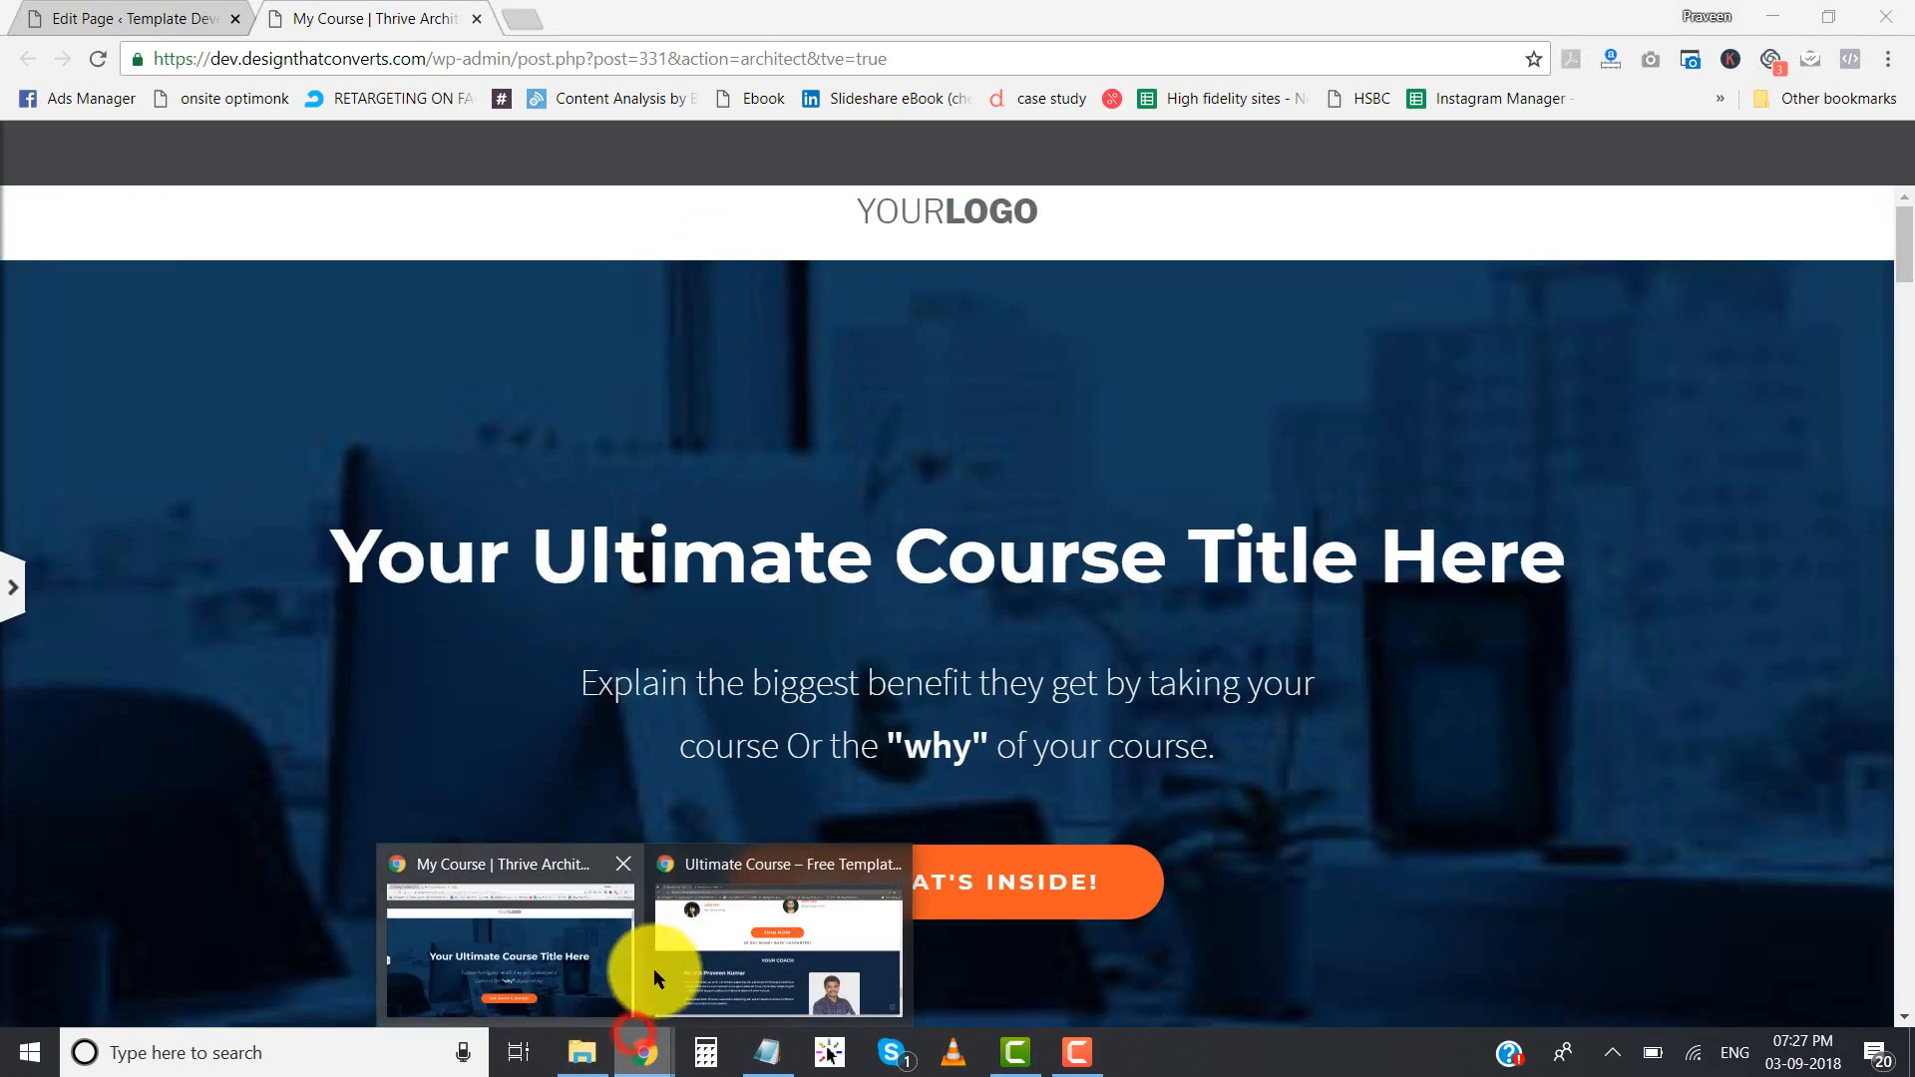
pyautogui.click(694, 958)
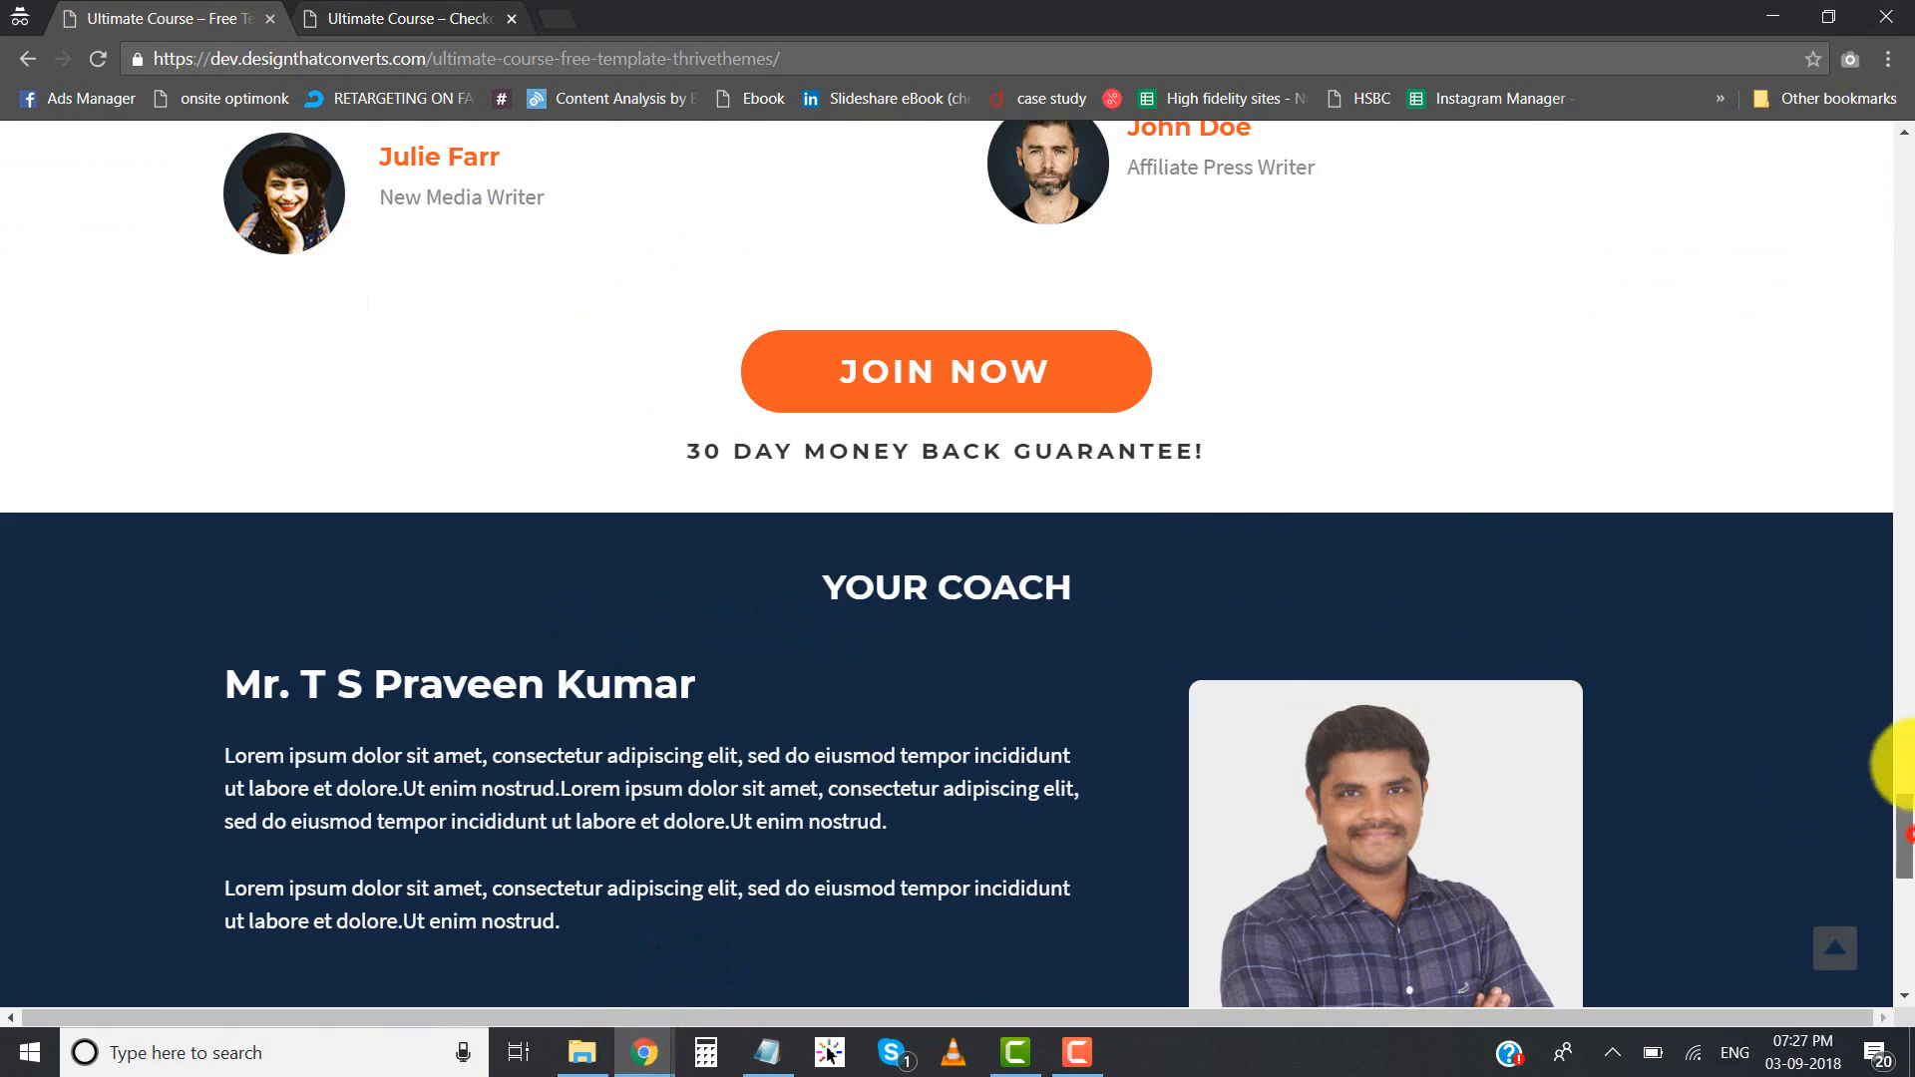
pyautogui.moveTo(1903, 828); pyautogui.dragTo(1904, 125)
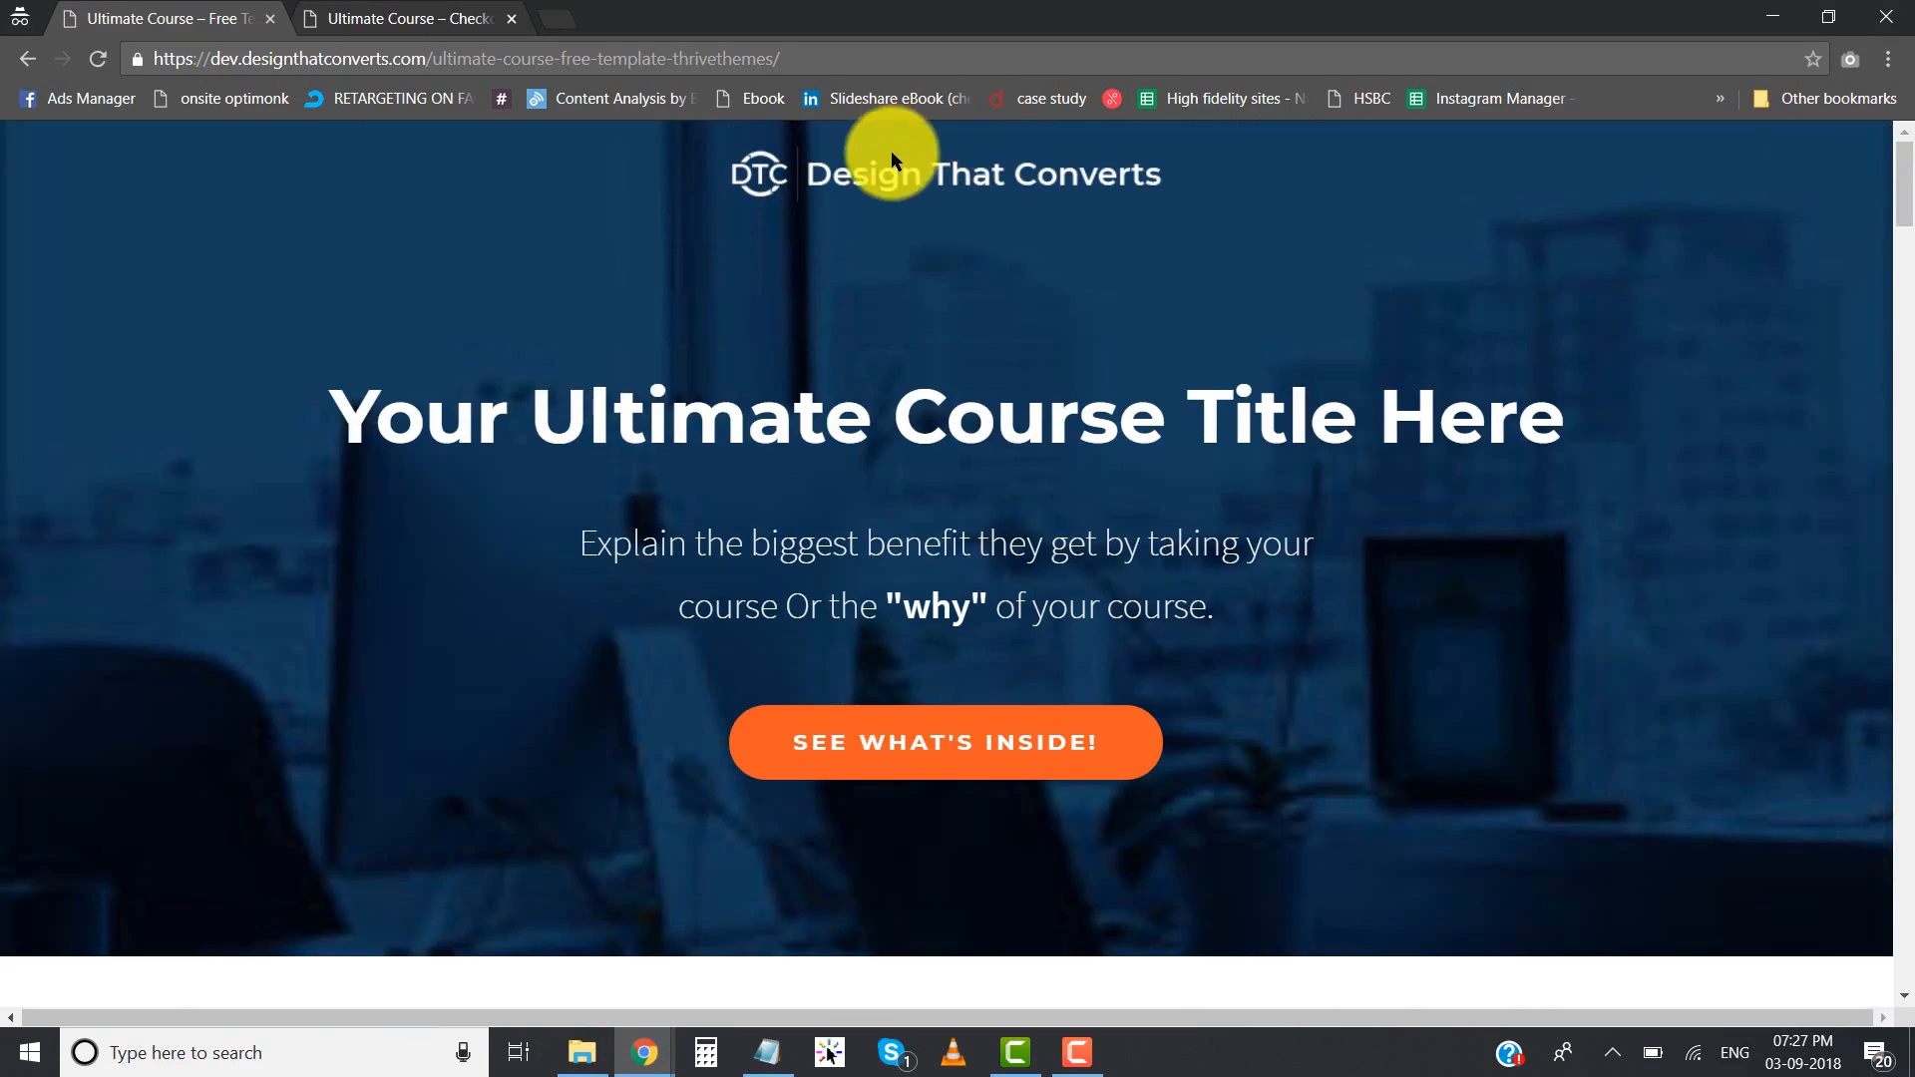
pyautogui.moveTo(1904, 160); pyautogui.dragTo(1799, 1007)
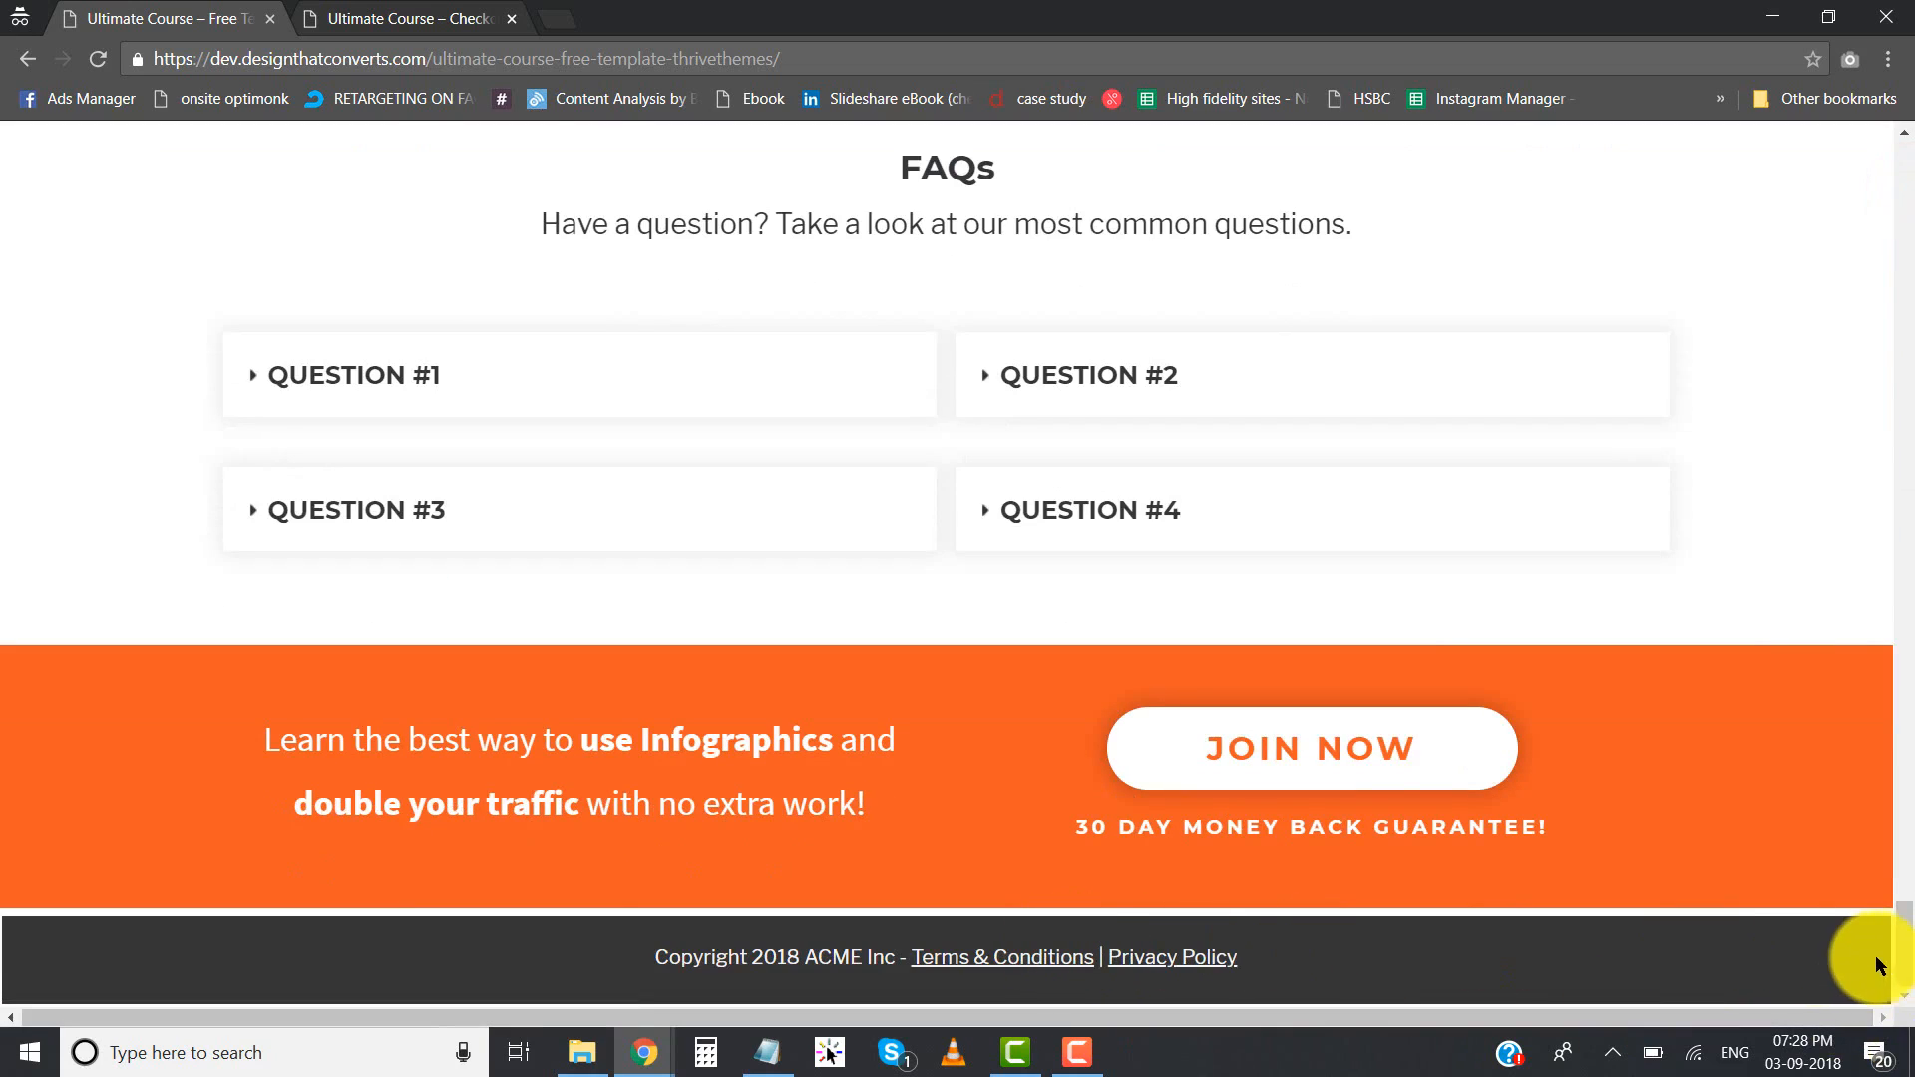
pyautogui.moveTo(1908, 966); pyautogui.dragTo(1642, 128)
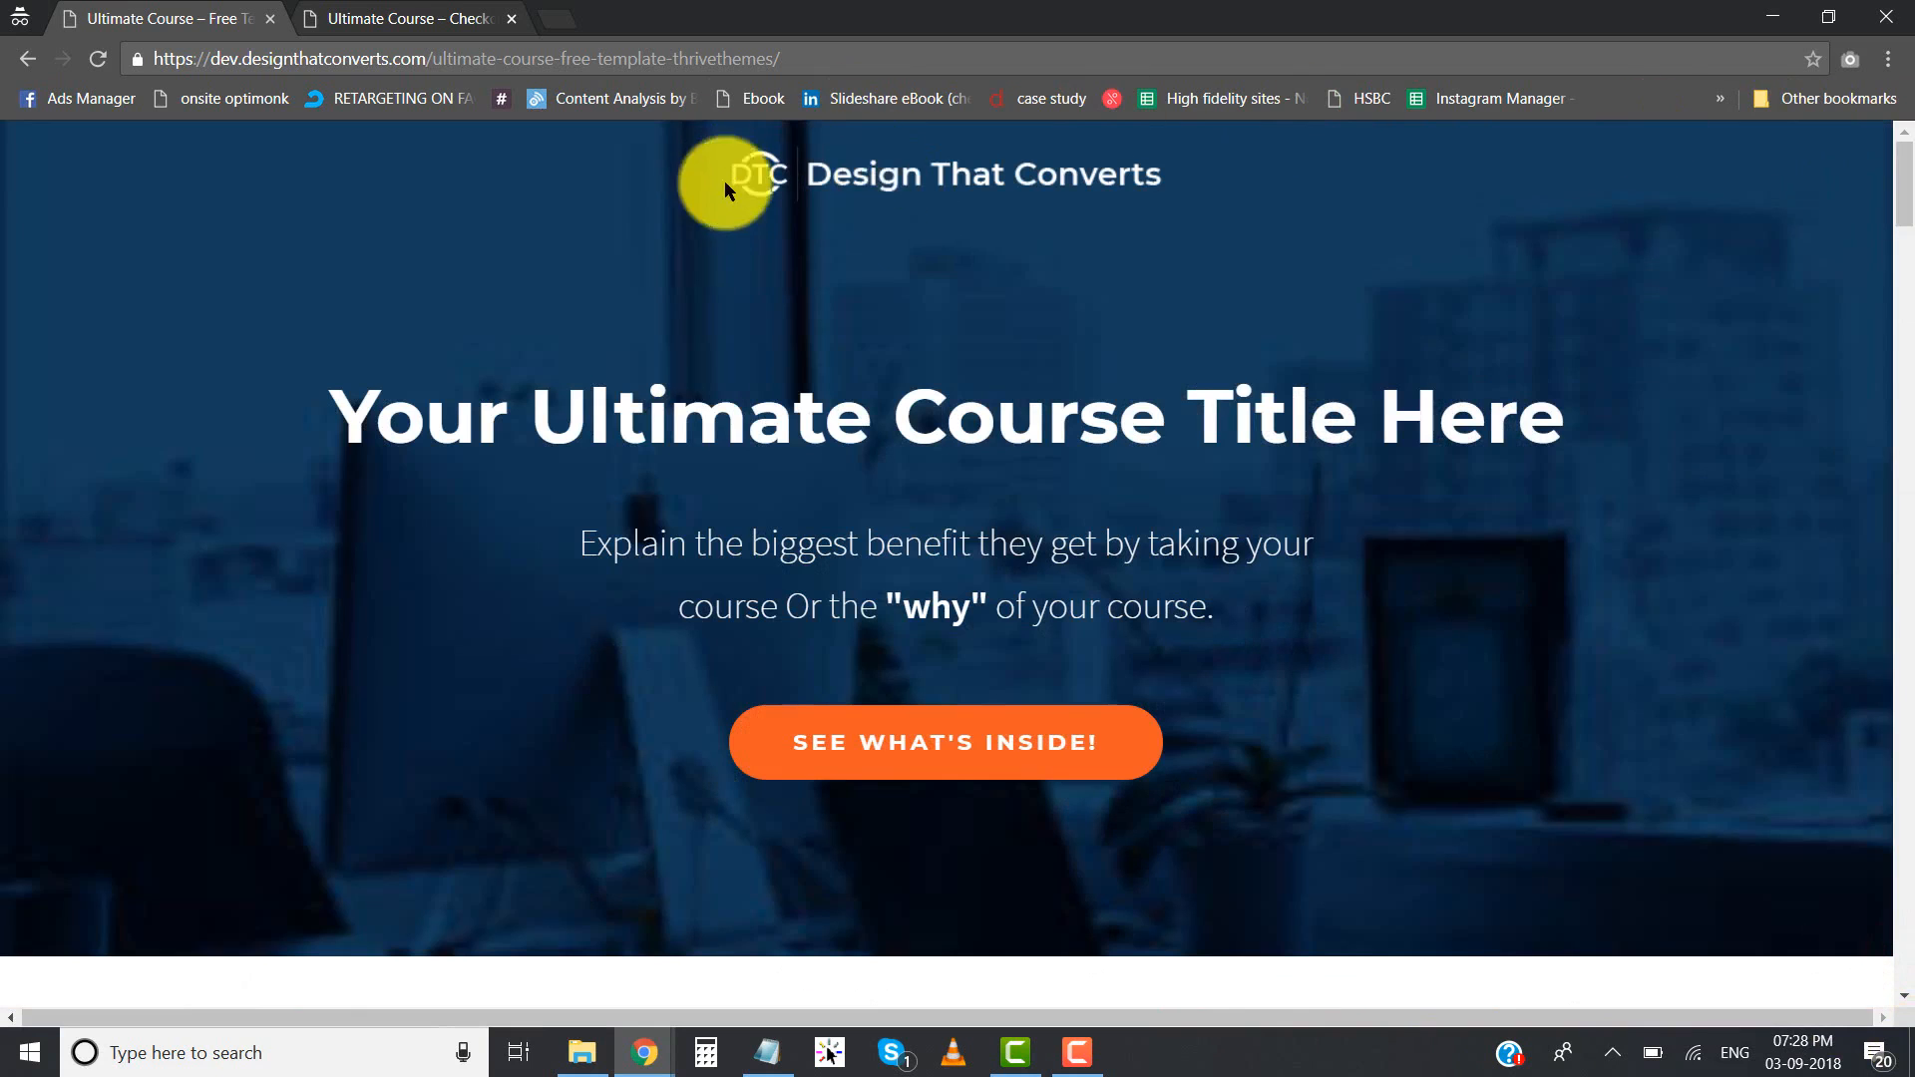
# - Return to the My Course page in Thrive Architect and check its footer and header against the original template
pyautogui.hotkey('alt', 'Tab')
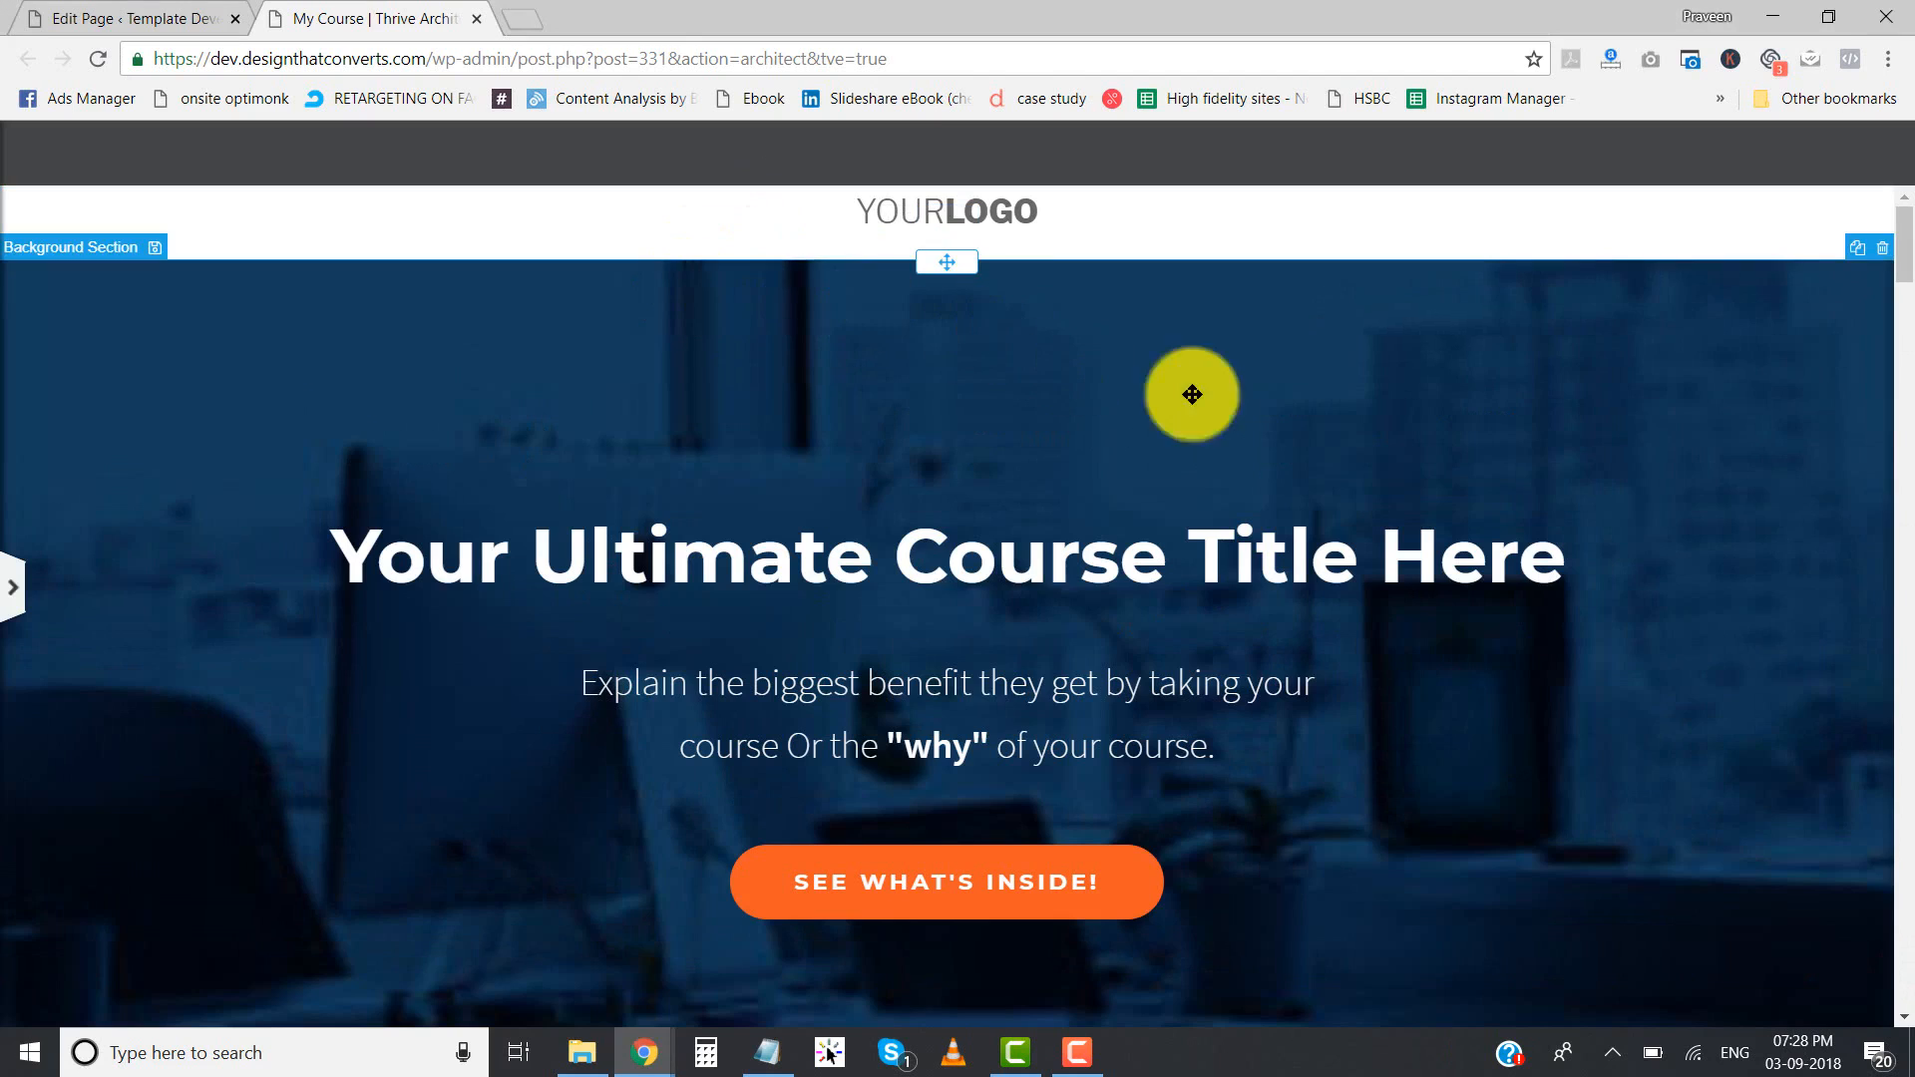
pyautogui.moveTo(1901, 244); pyautogui.dragTo(1893, 1002)
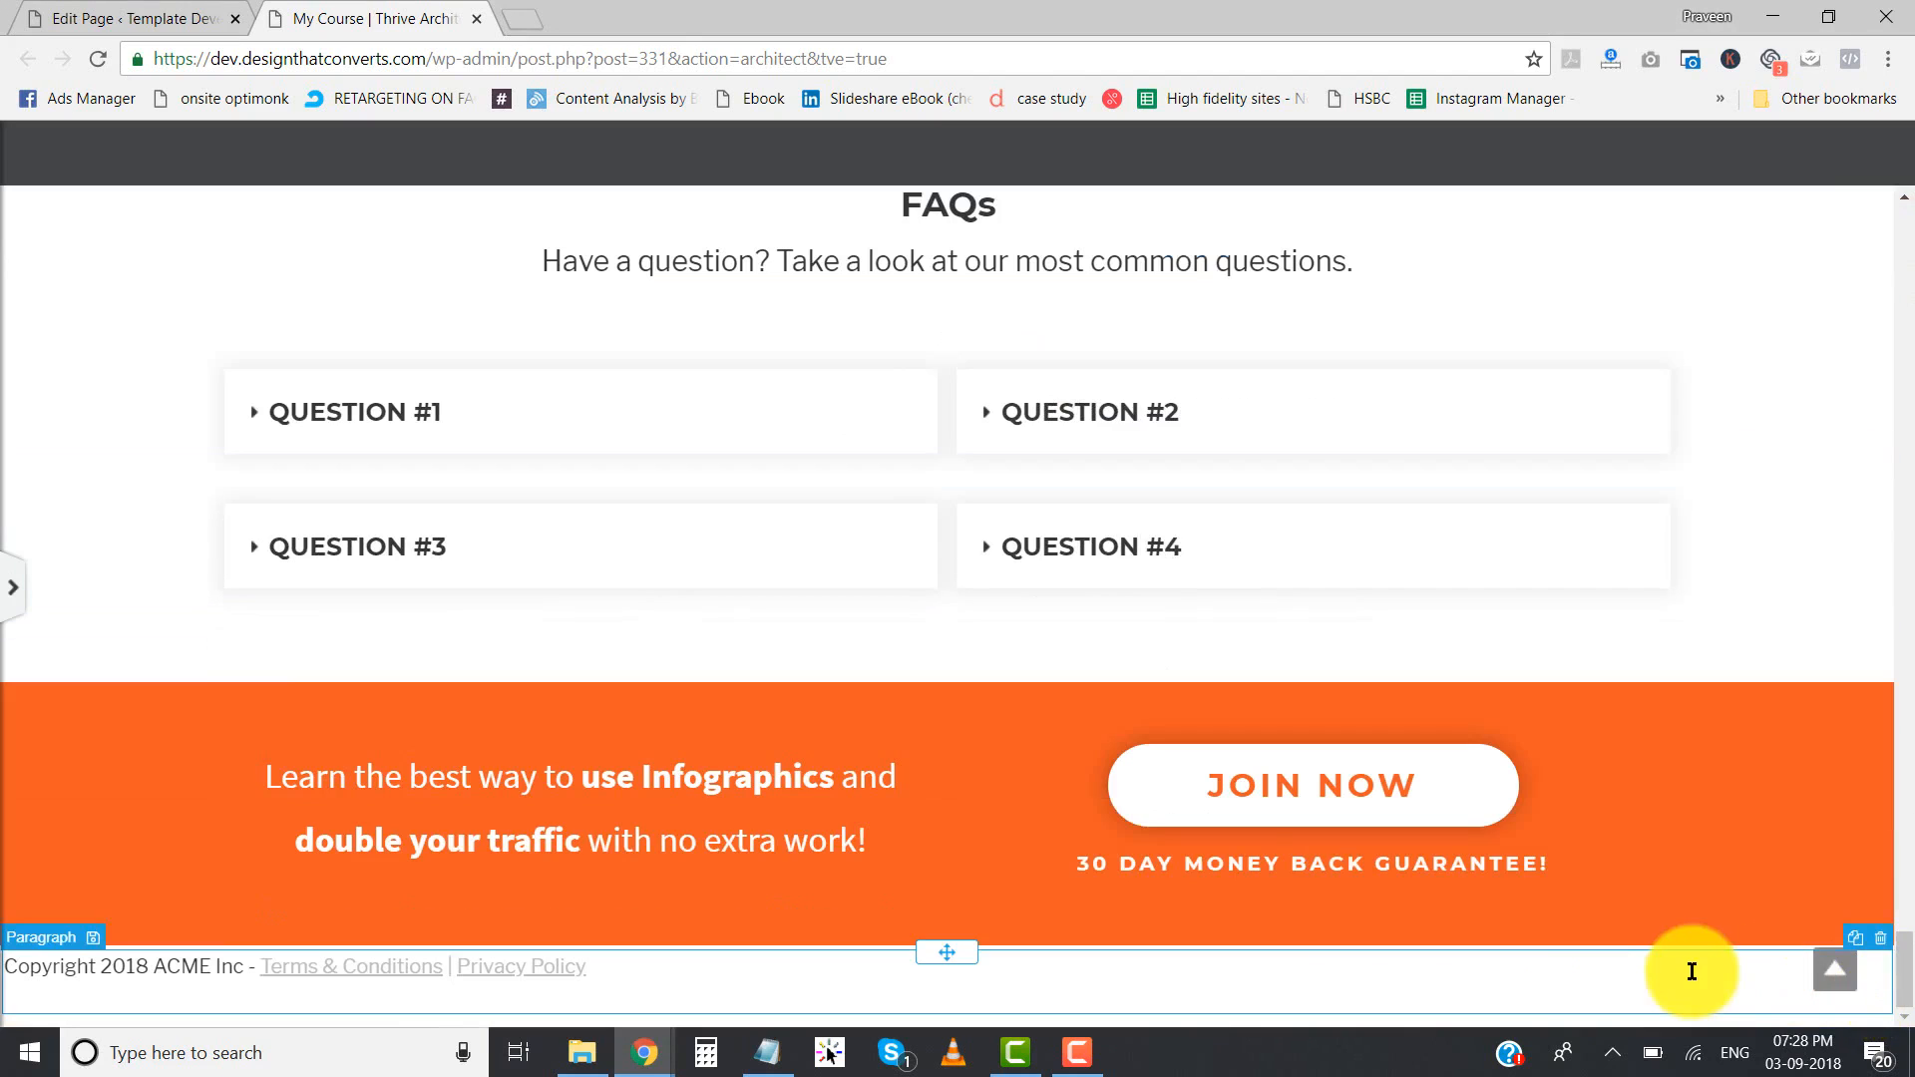
pyautogui.moveTo(1901, 977); pyautogui.dragTo(1904, 189)
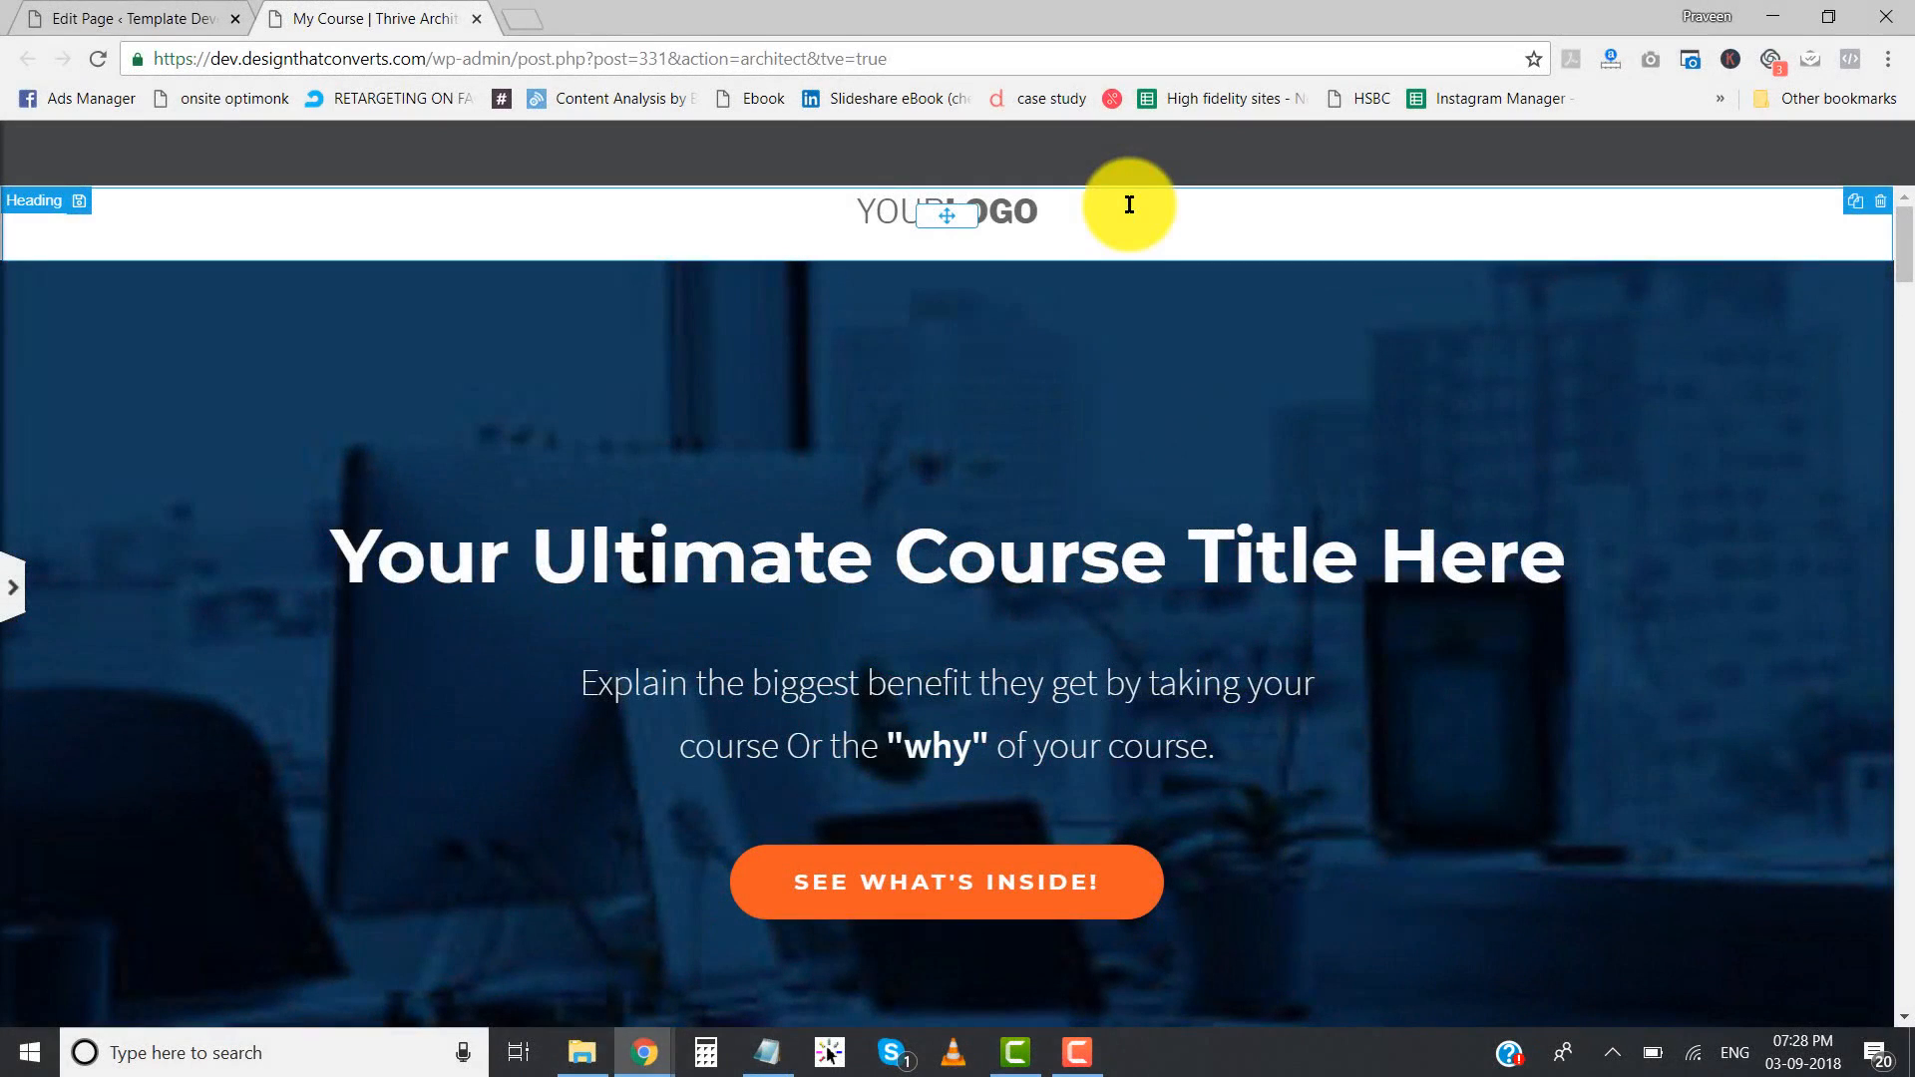
# - Look over the imported page's benefits and course modules, and compare its header with the original template once more
pyautogui.scroll(-15, 945, 429)
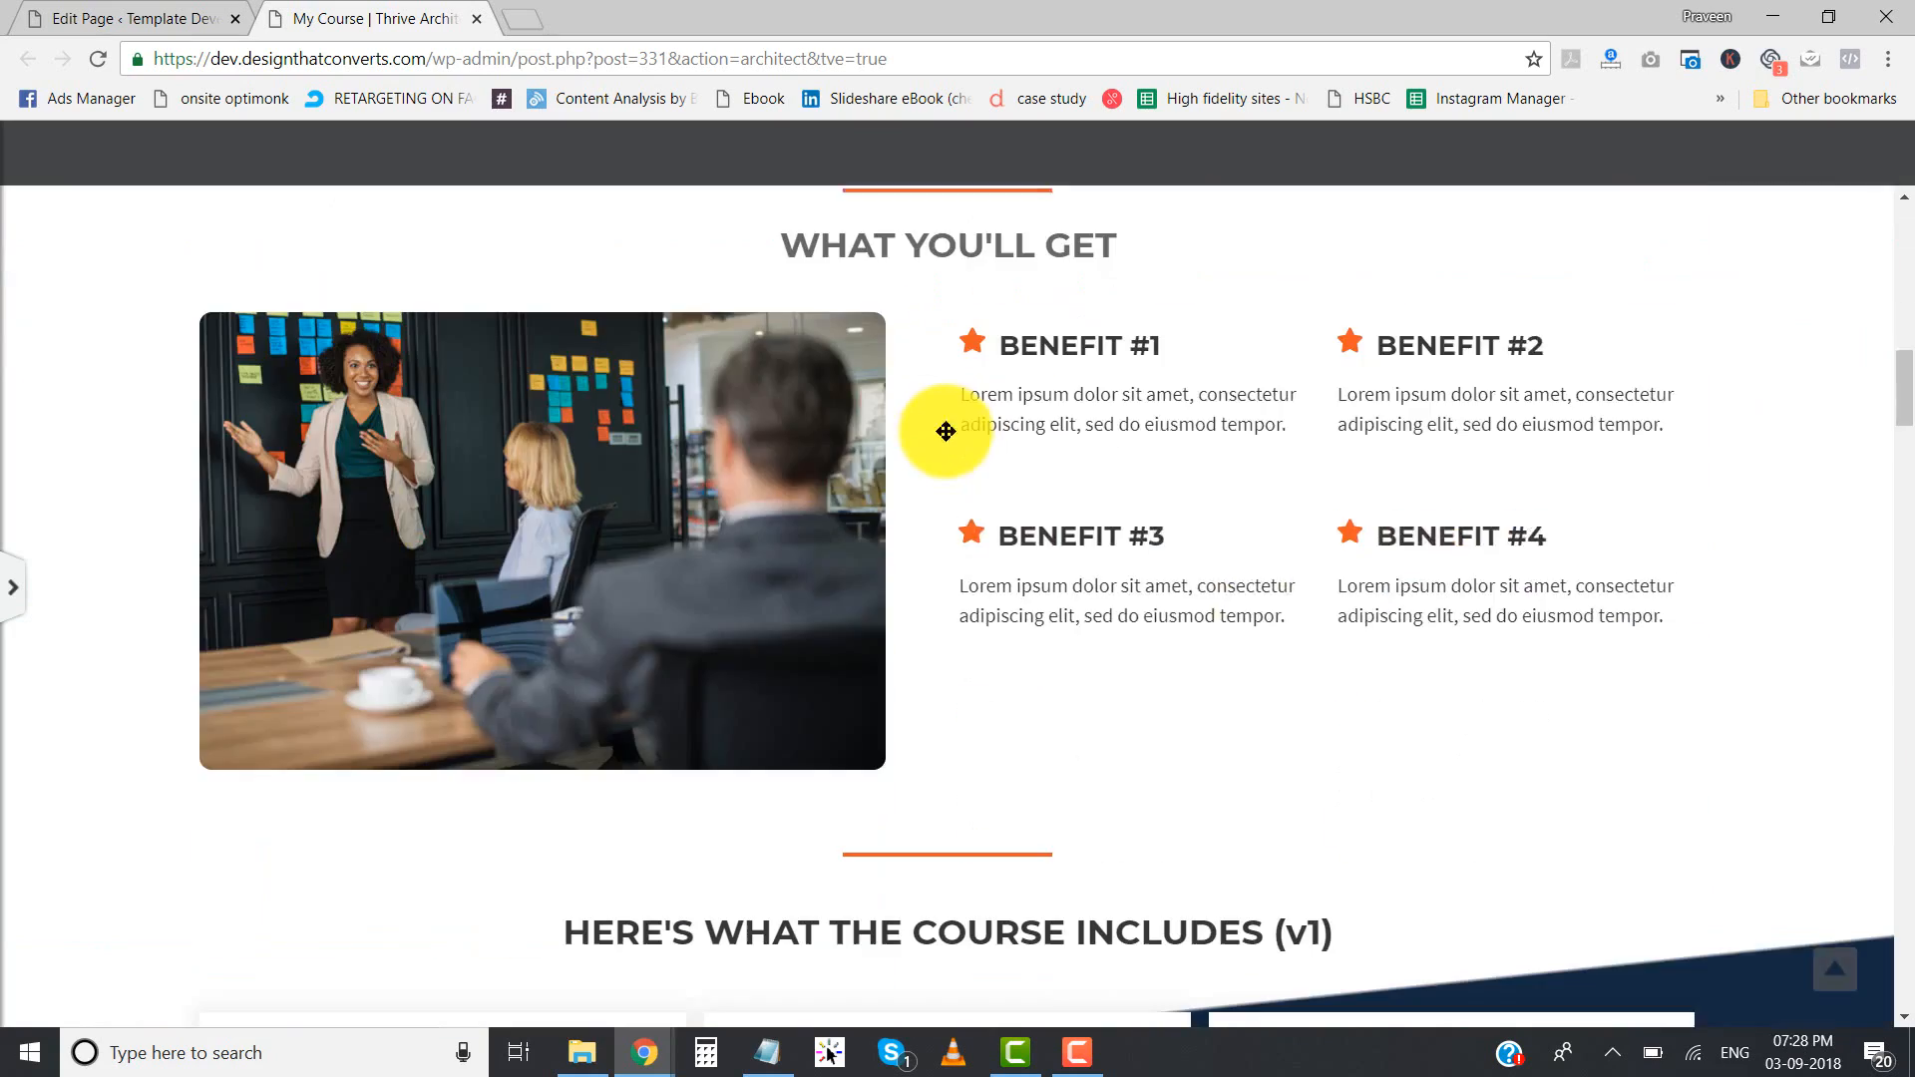
pyautogui.scroll(-20, 945, 431)
pyautogui.scroll(12, 945, 431)
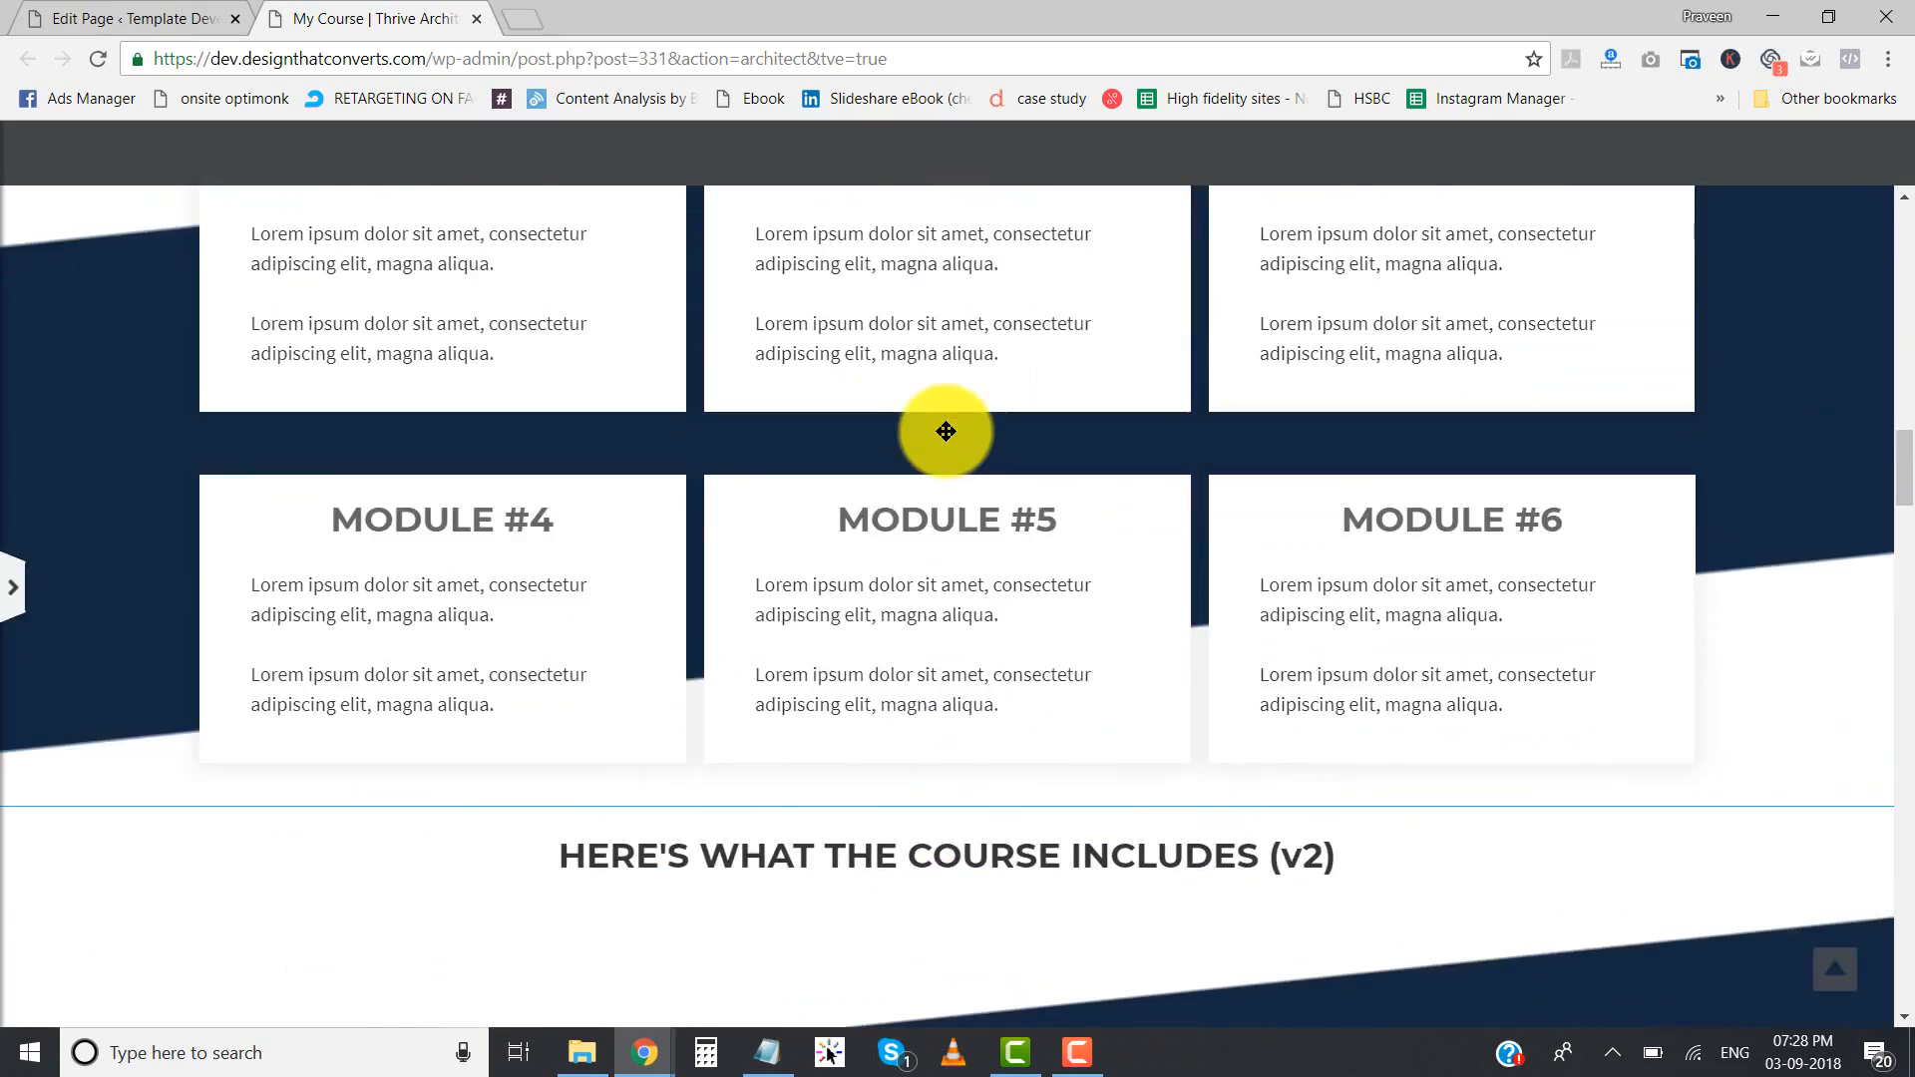
pyautogui.scroll(20, 945, 431)
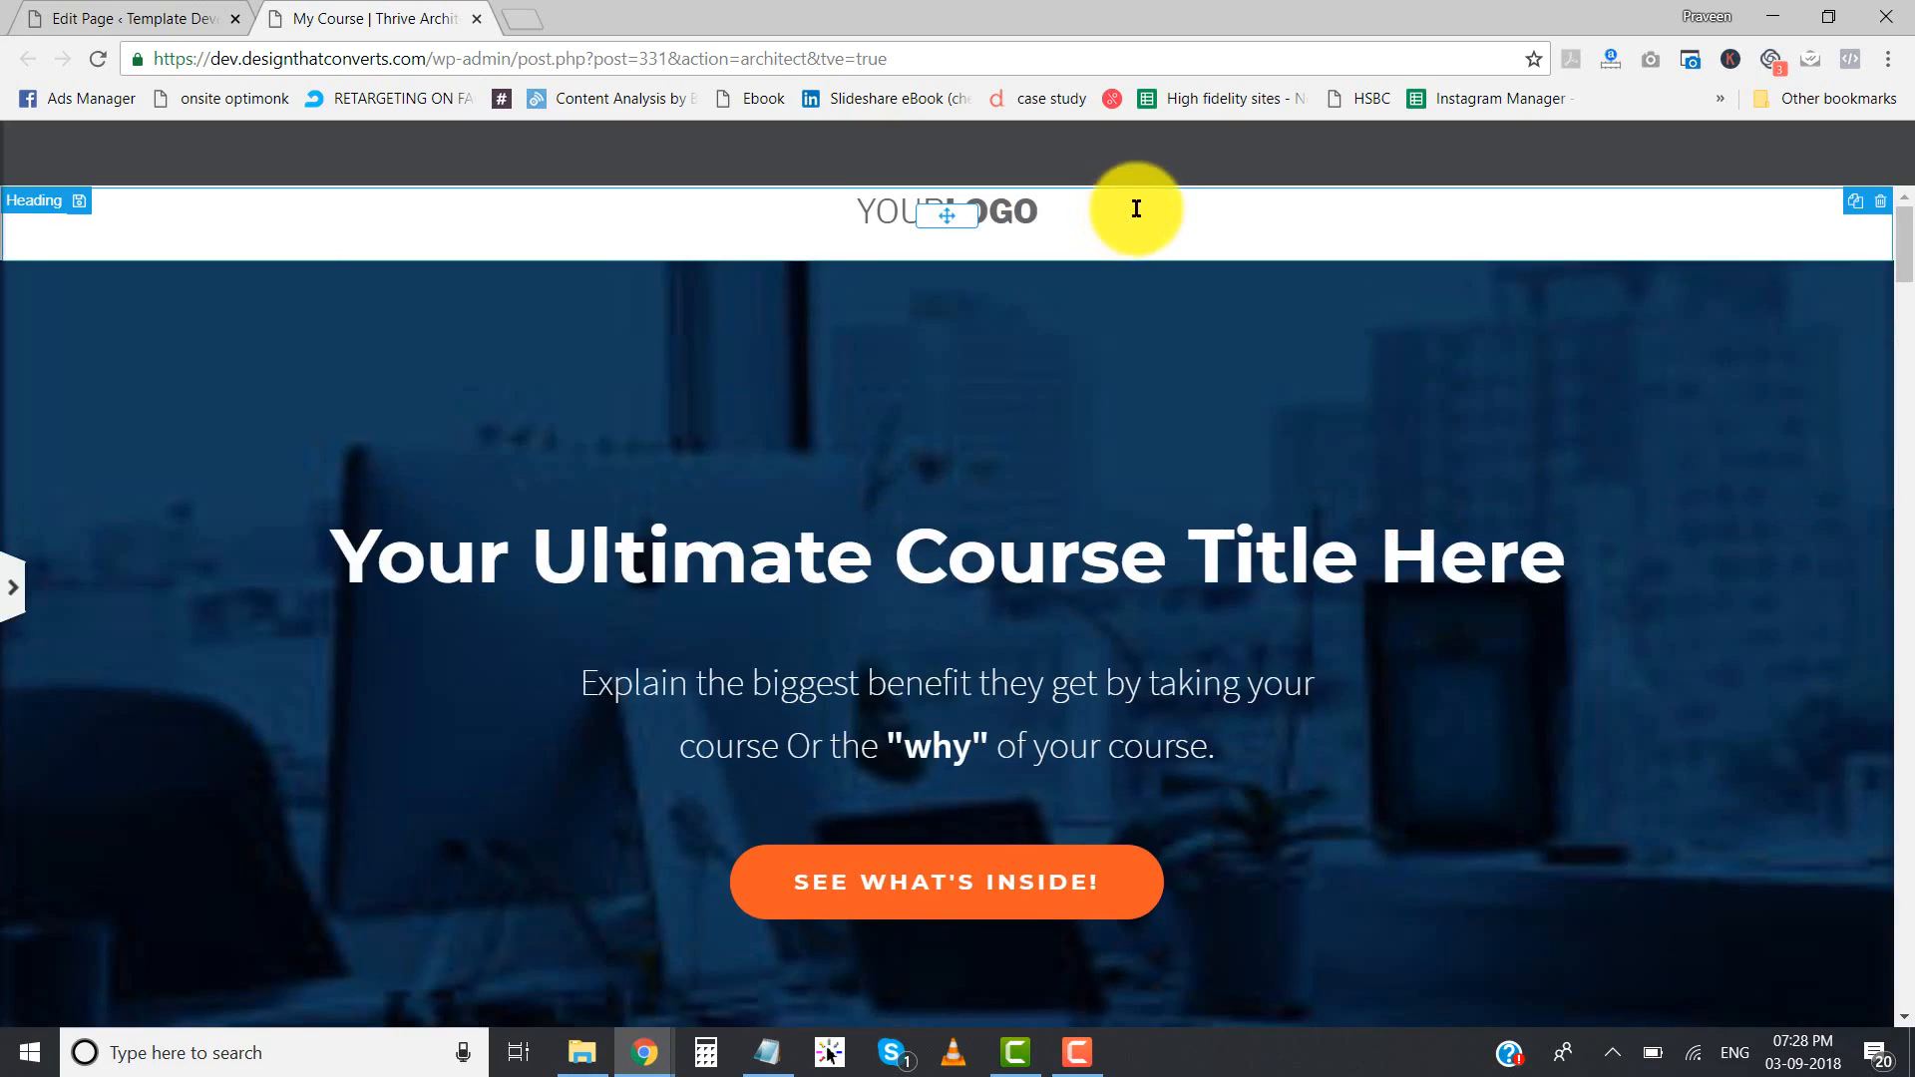
pyautogui.hotkey('alt', 'Tab')
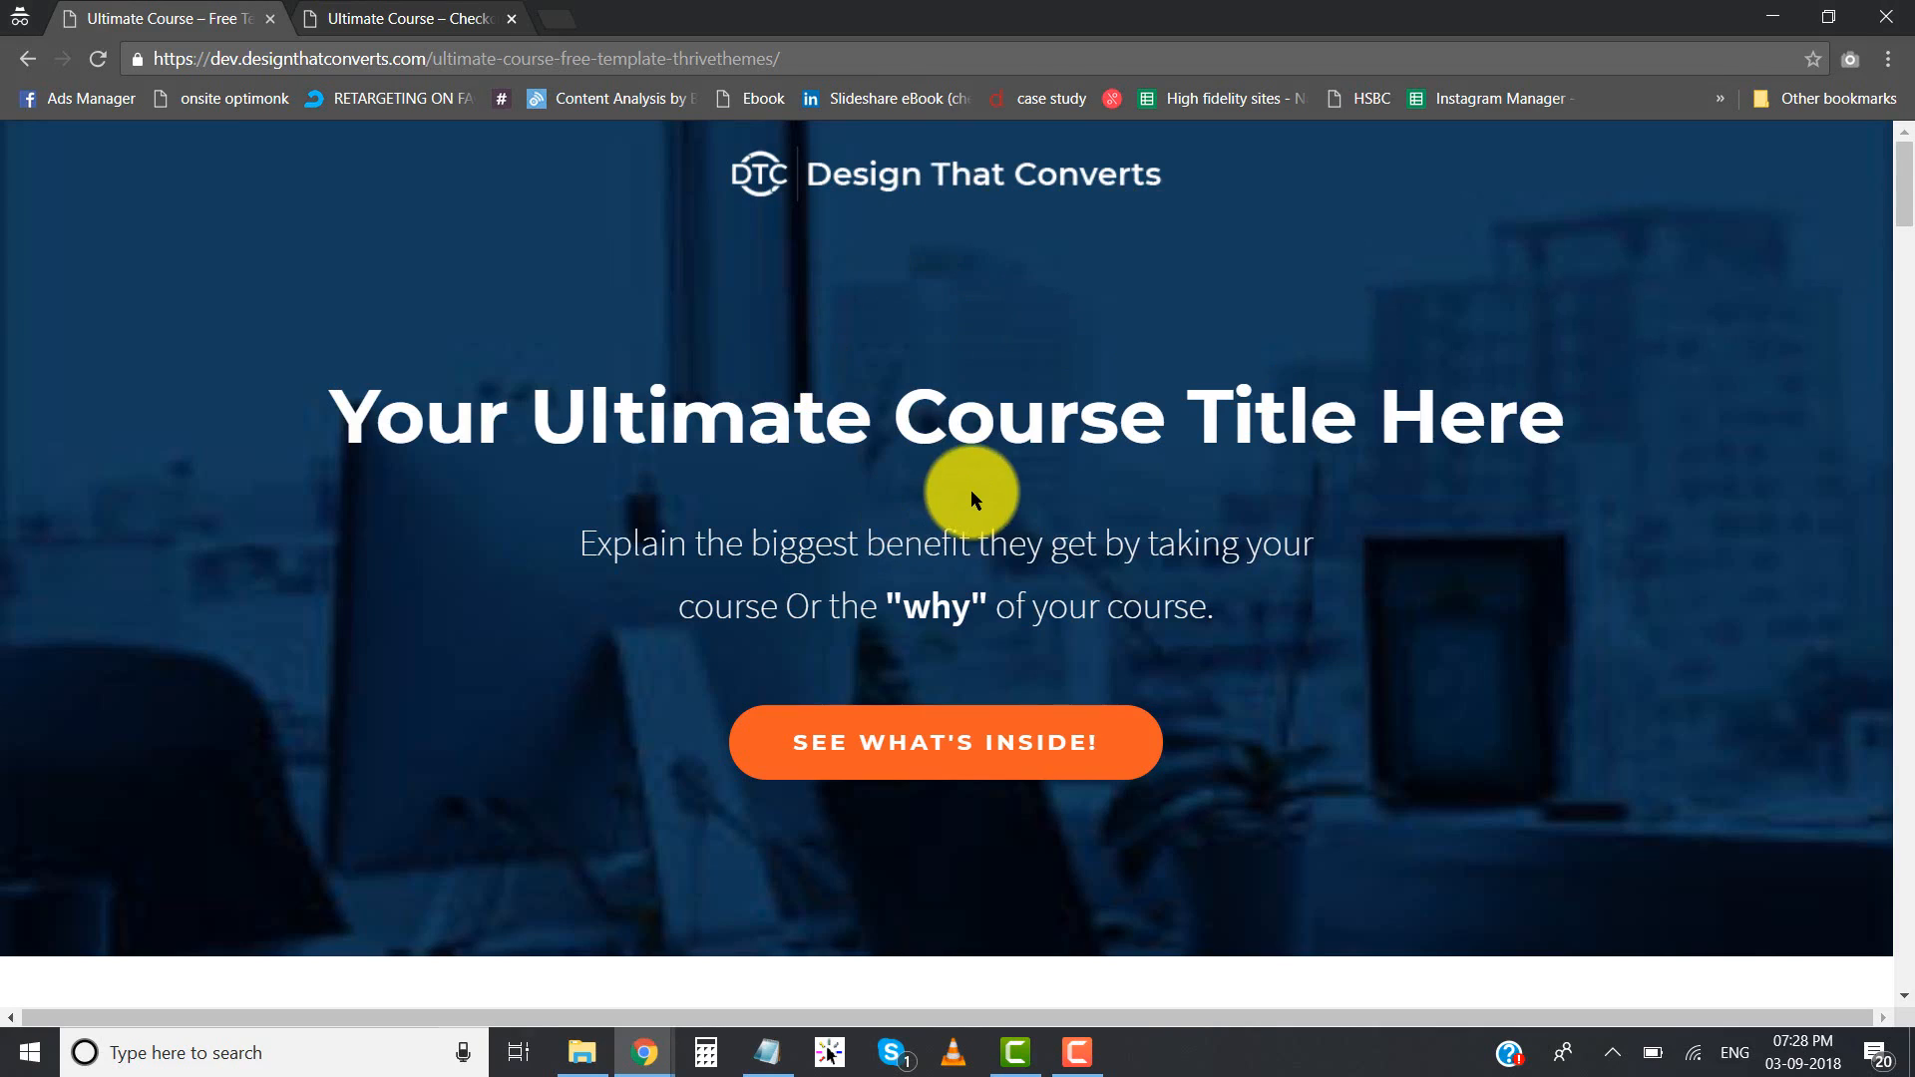
pyautogui.hotkey('alt', 'Tab')
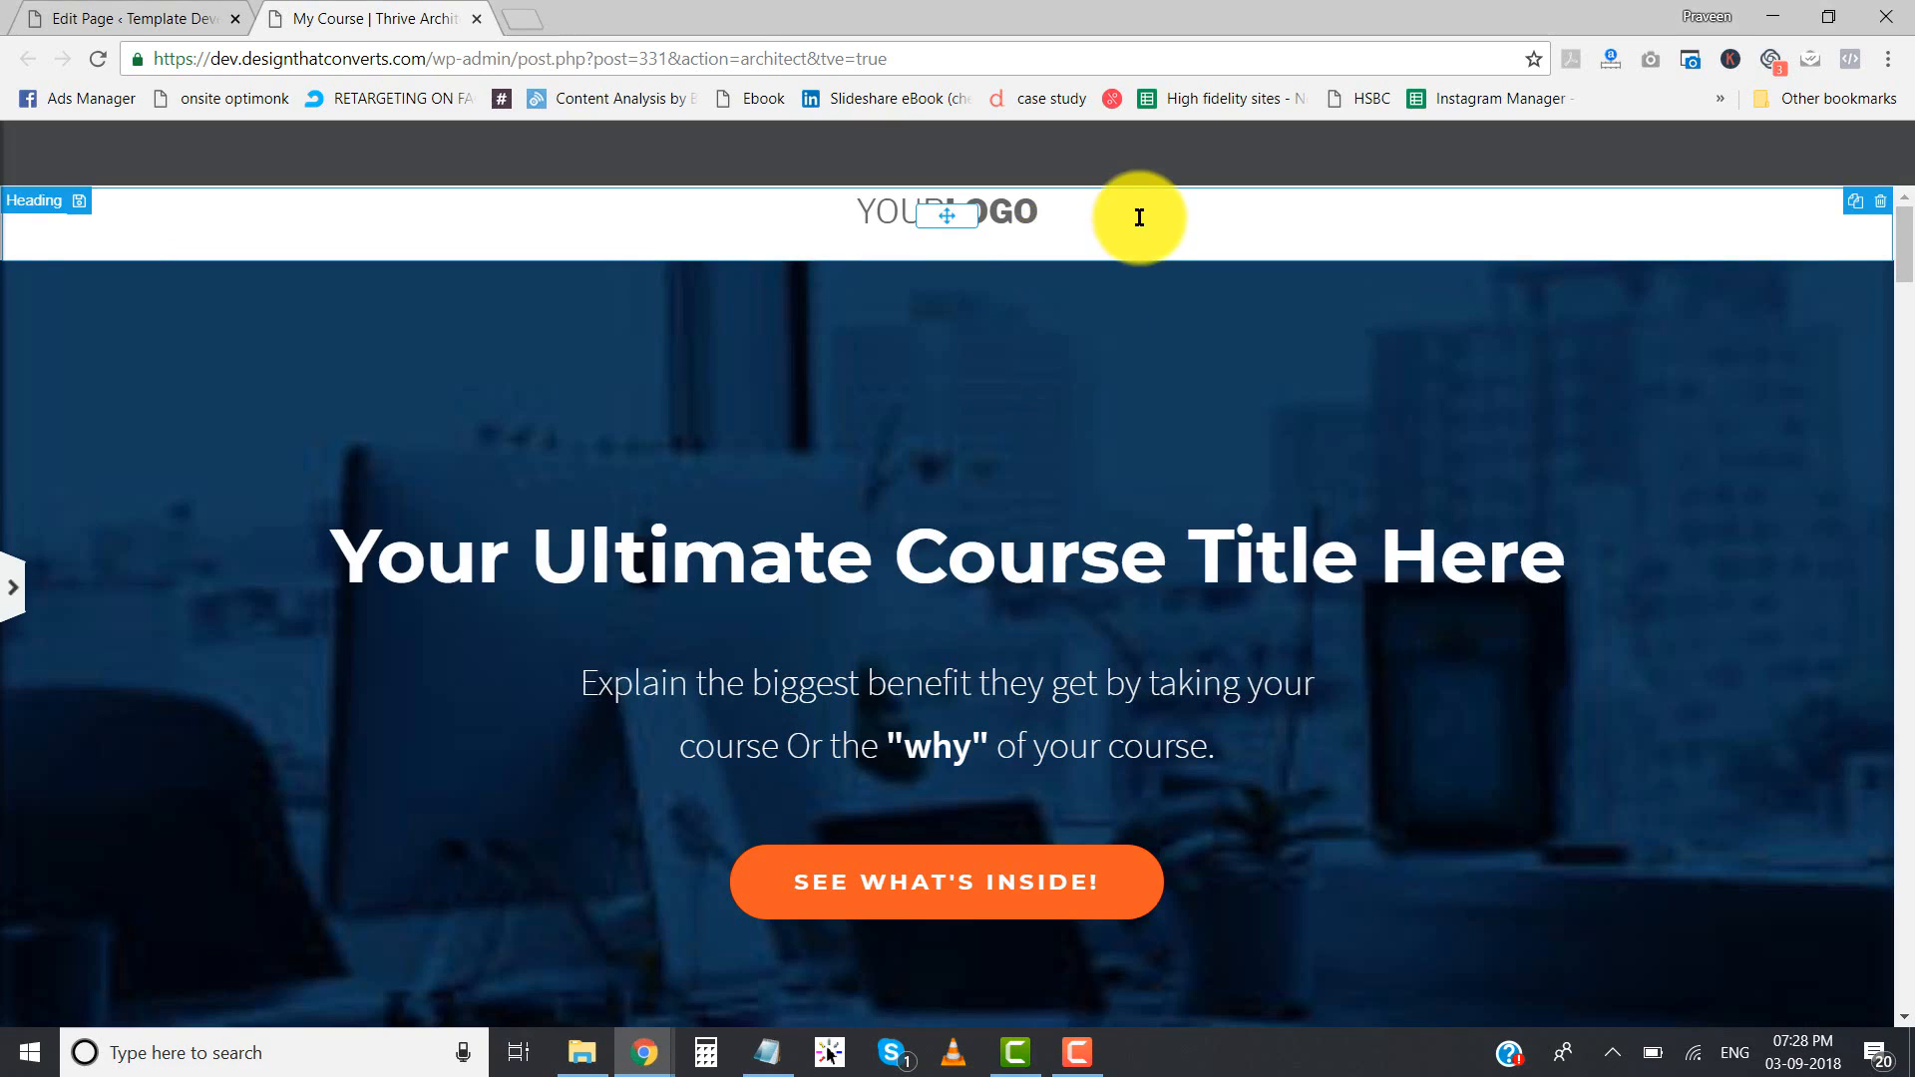
# - Delete the YOURLOGO heading above the hero section together with the empty background section that held it
pyautogui.click(1374, 234)
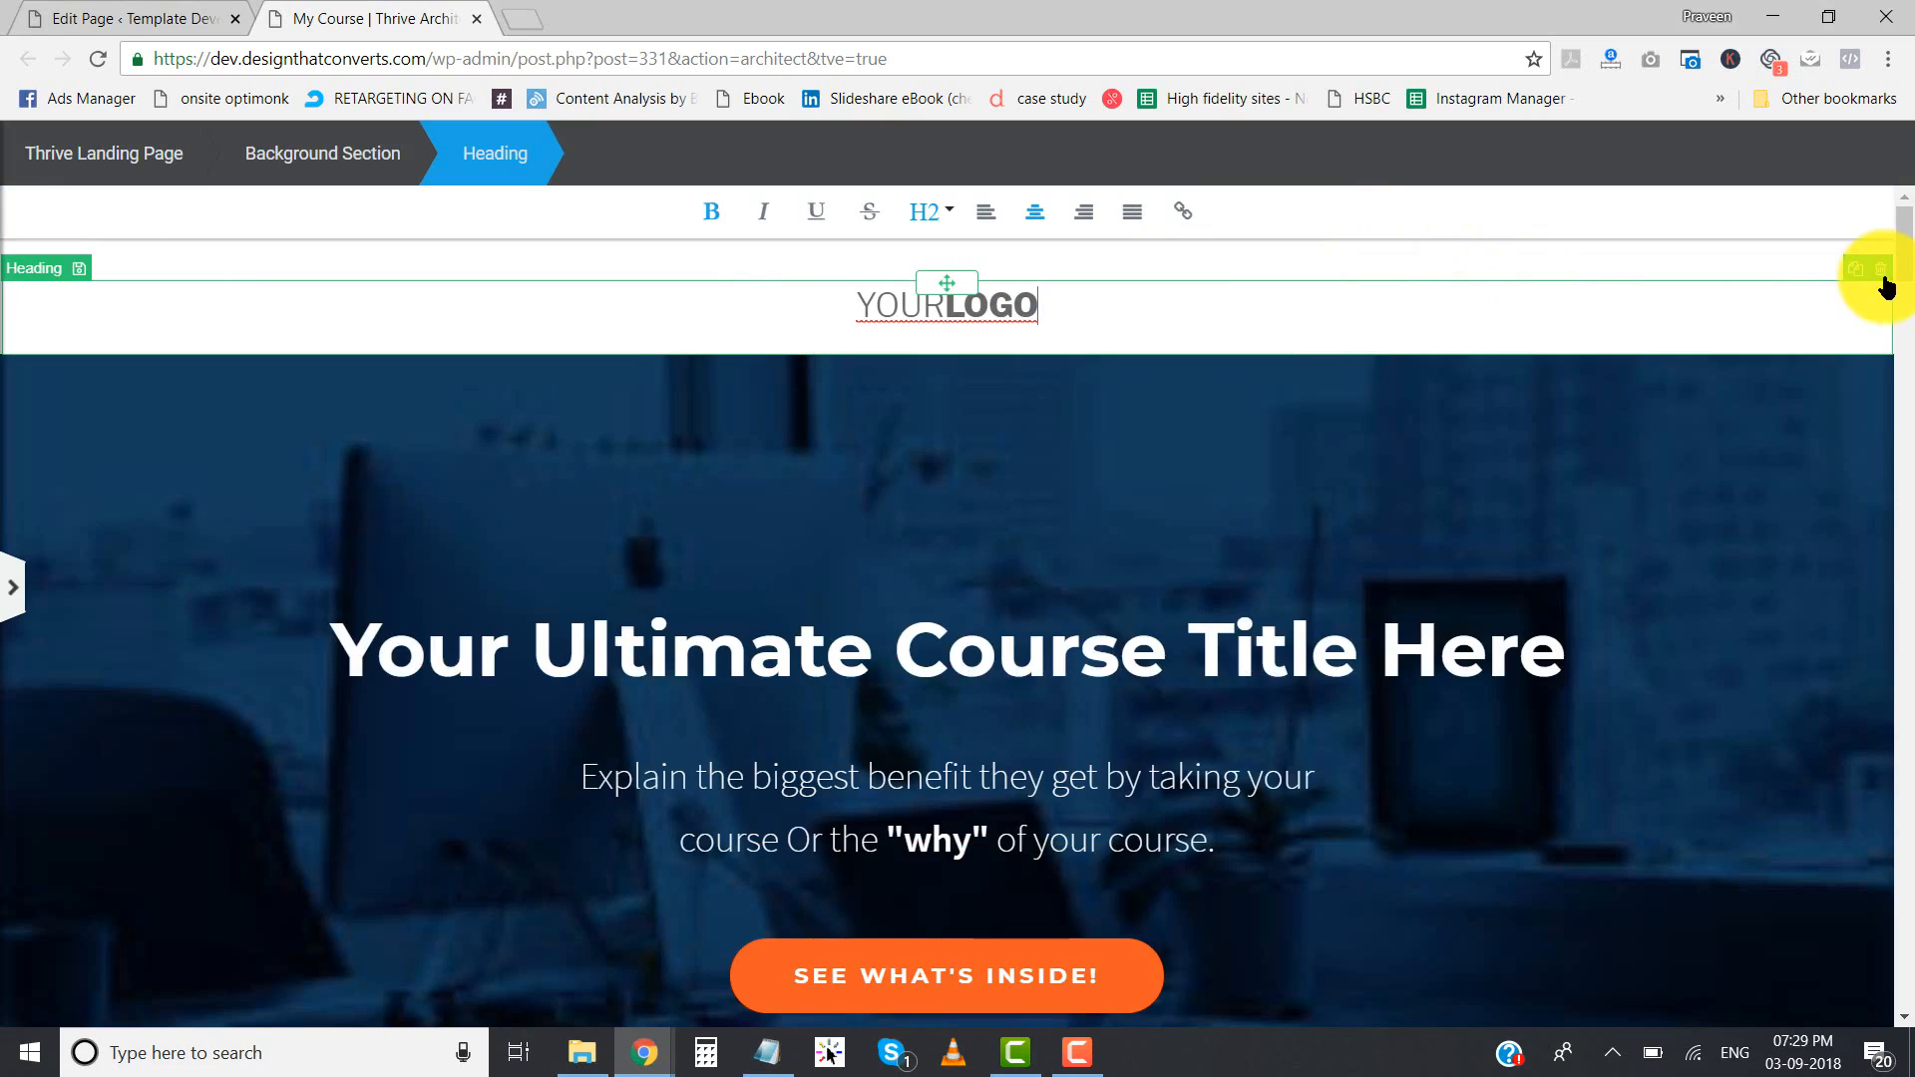
pyautogui.click(1884, 282)
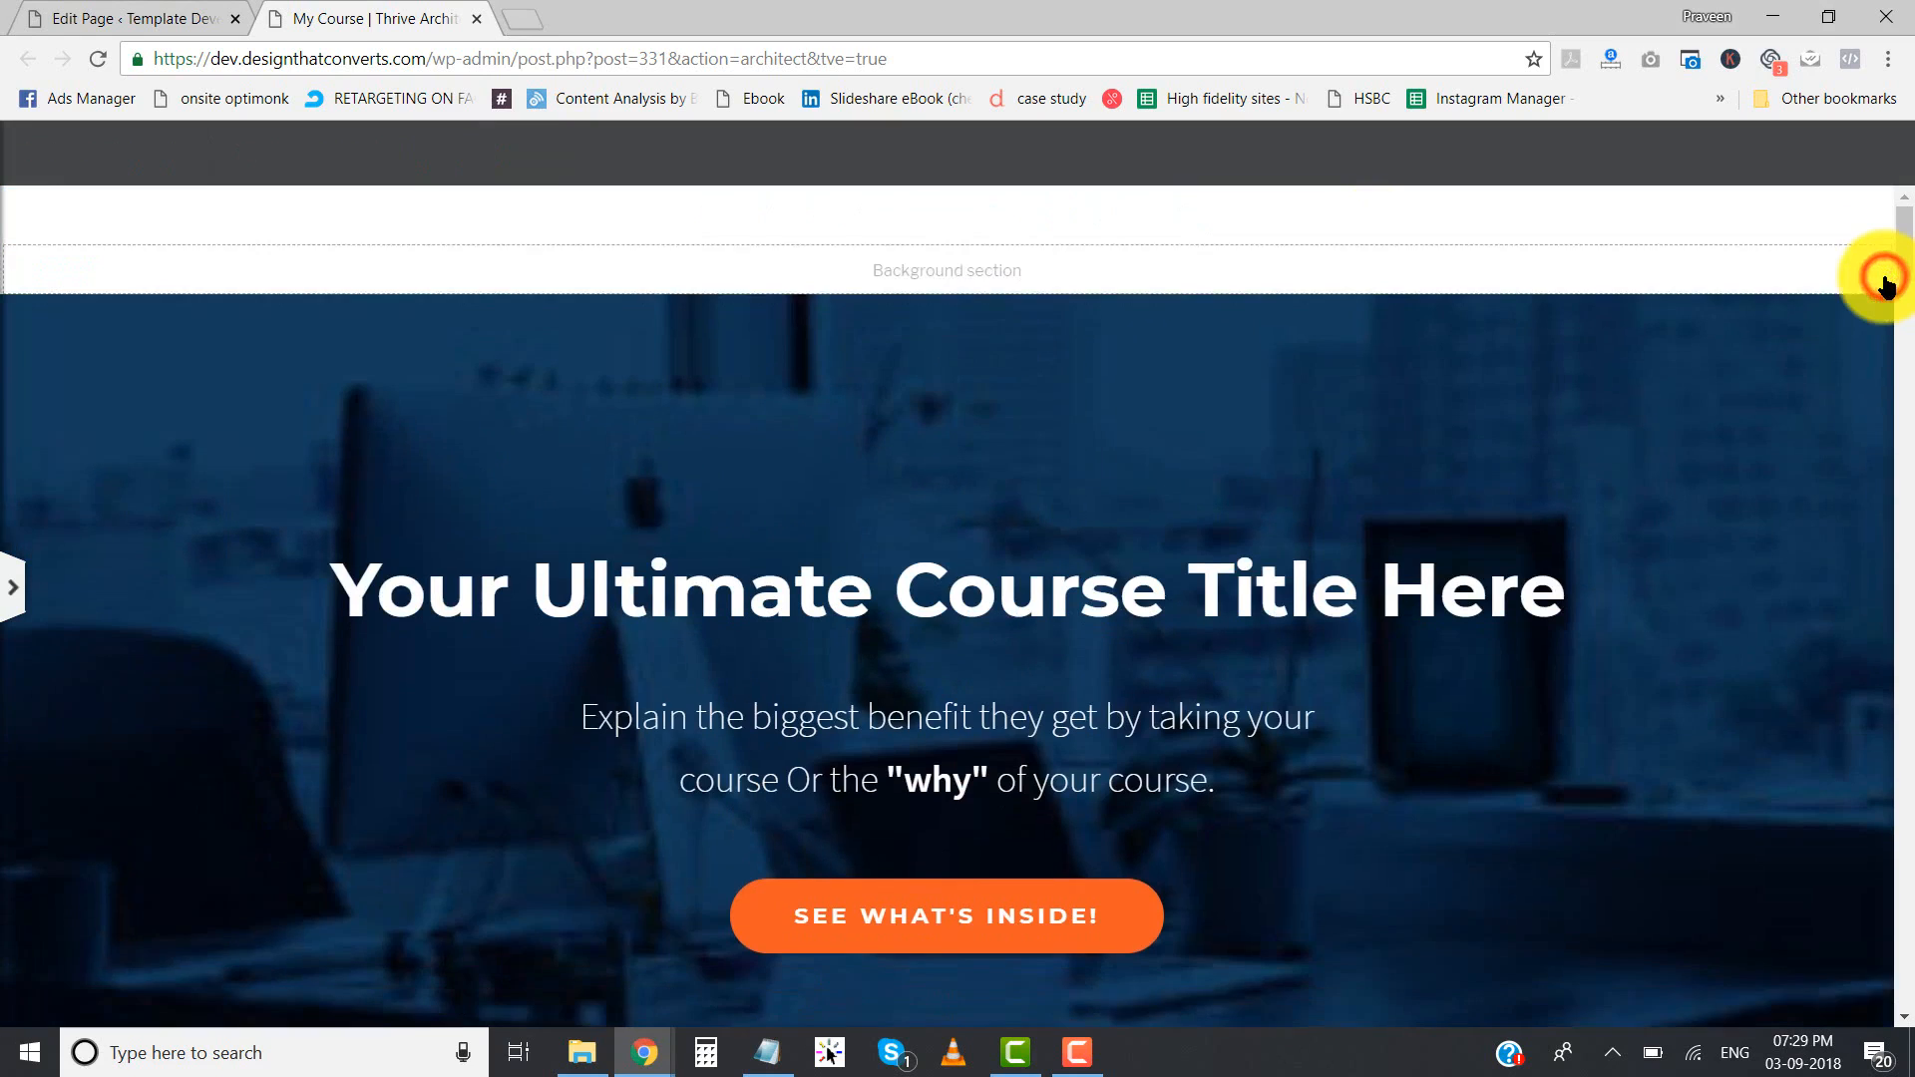
pyautogui.click(1812, 228)
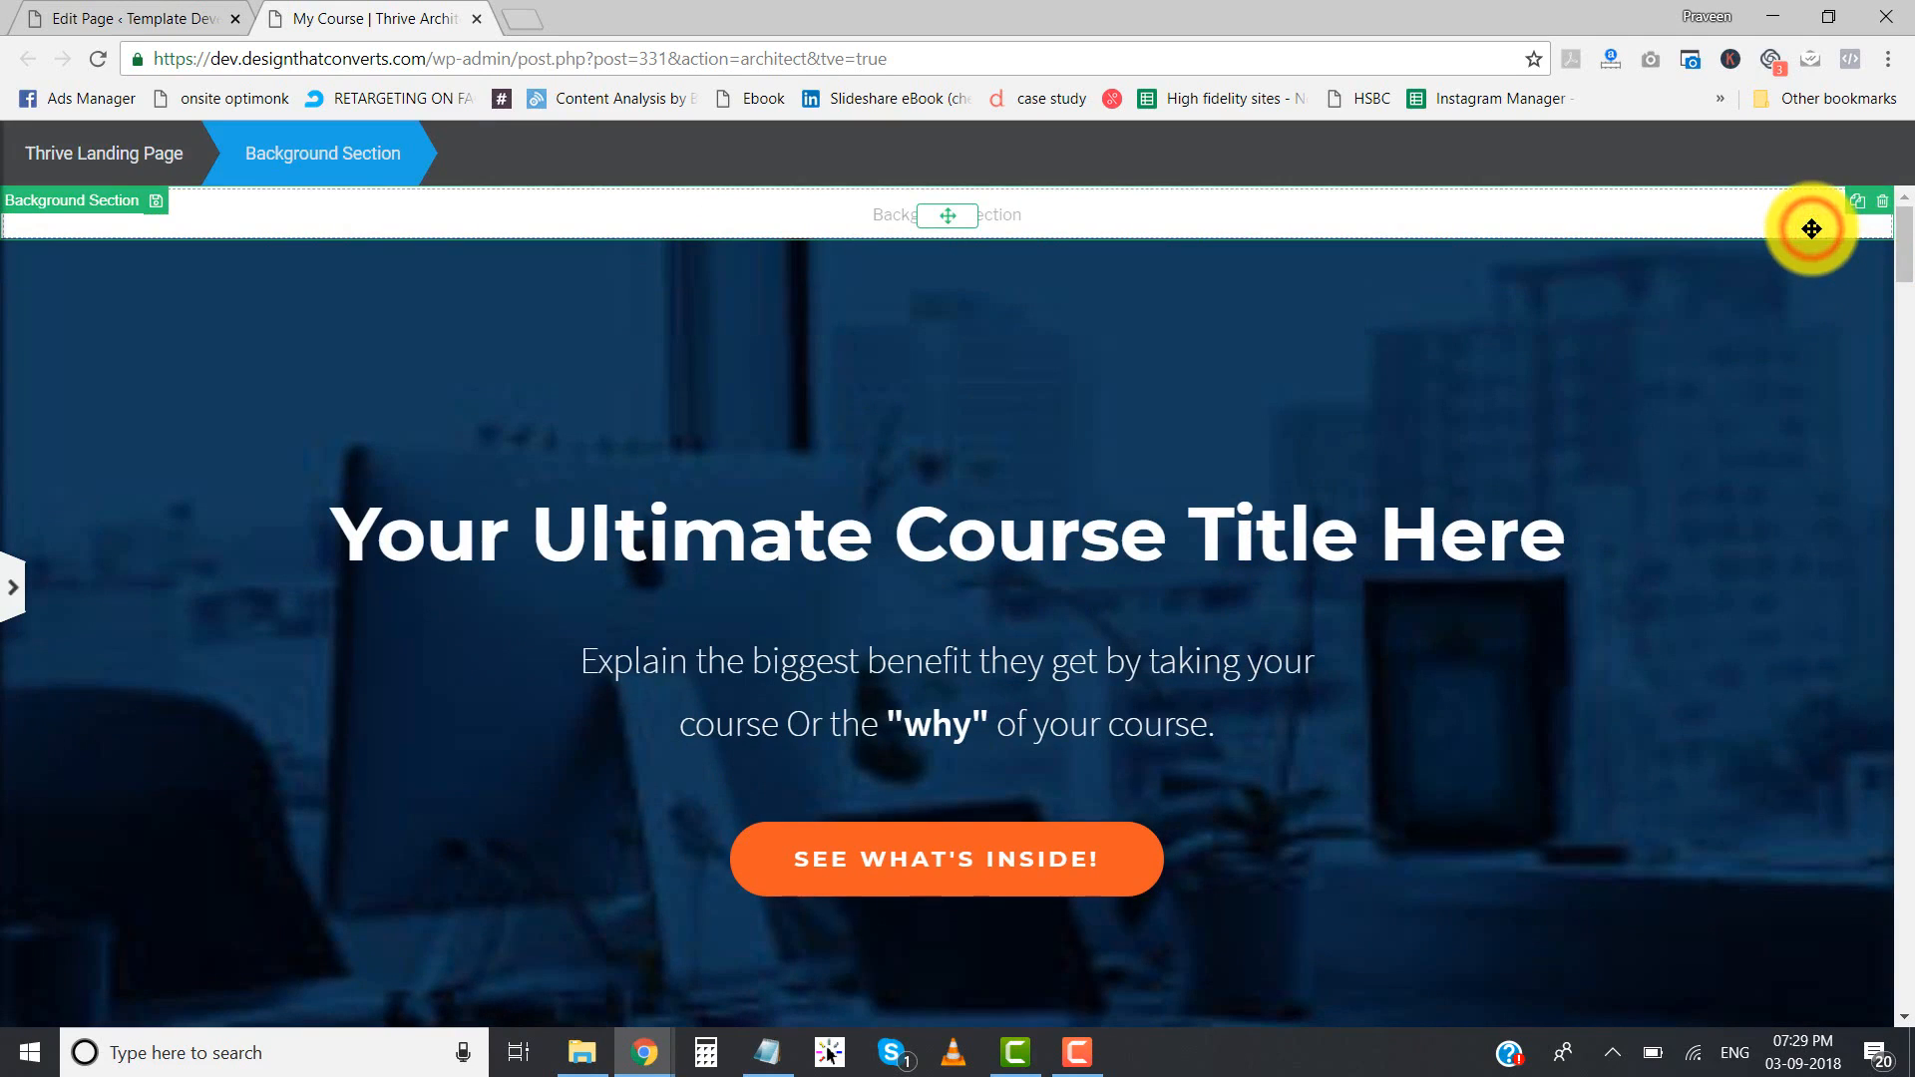
pyautogui.click(1881, 201)
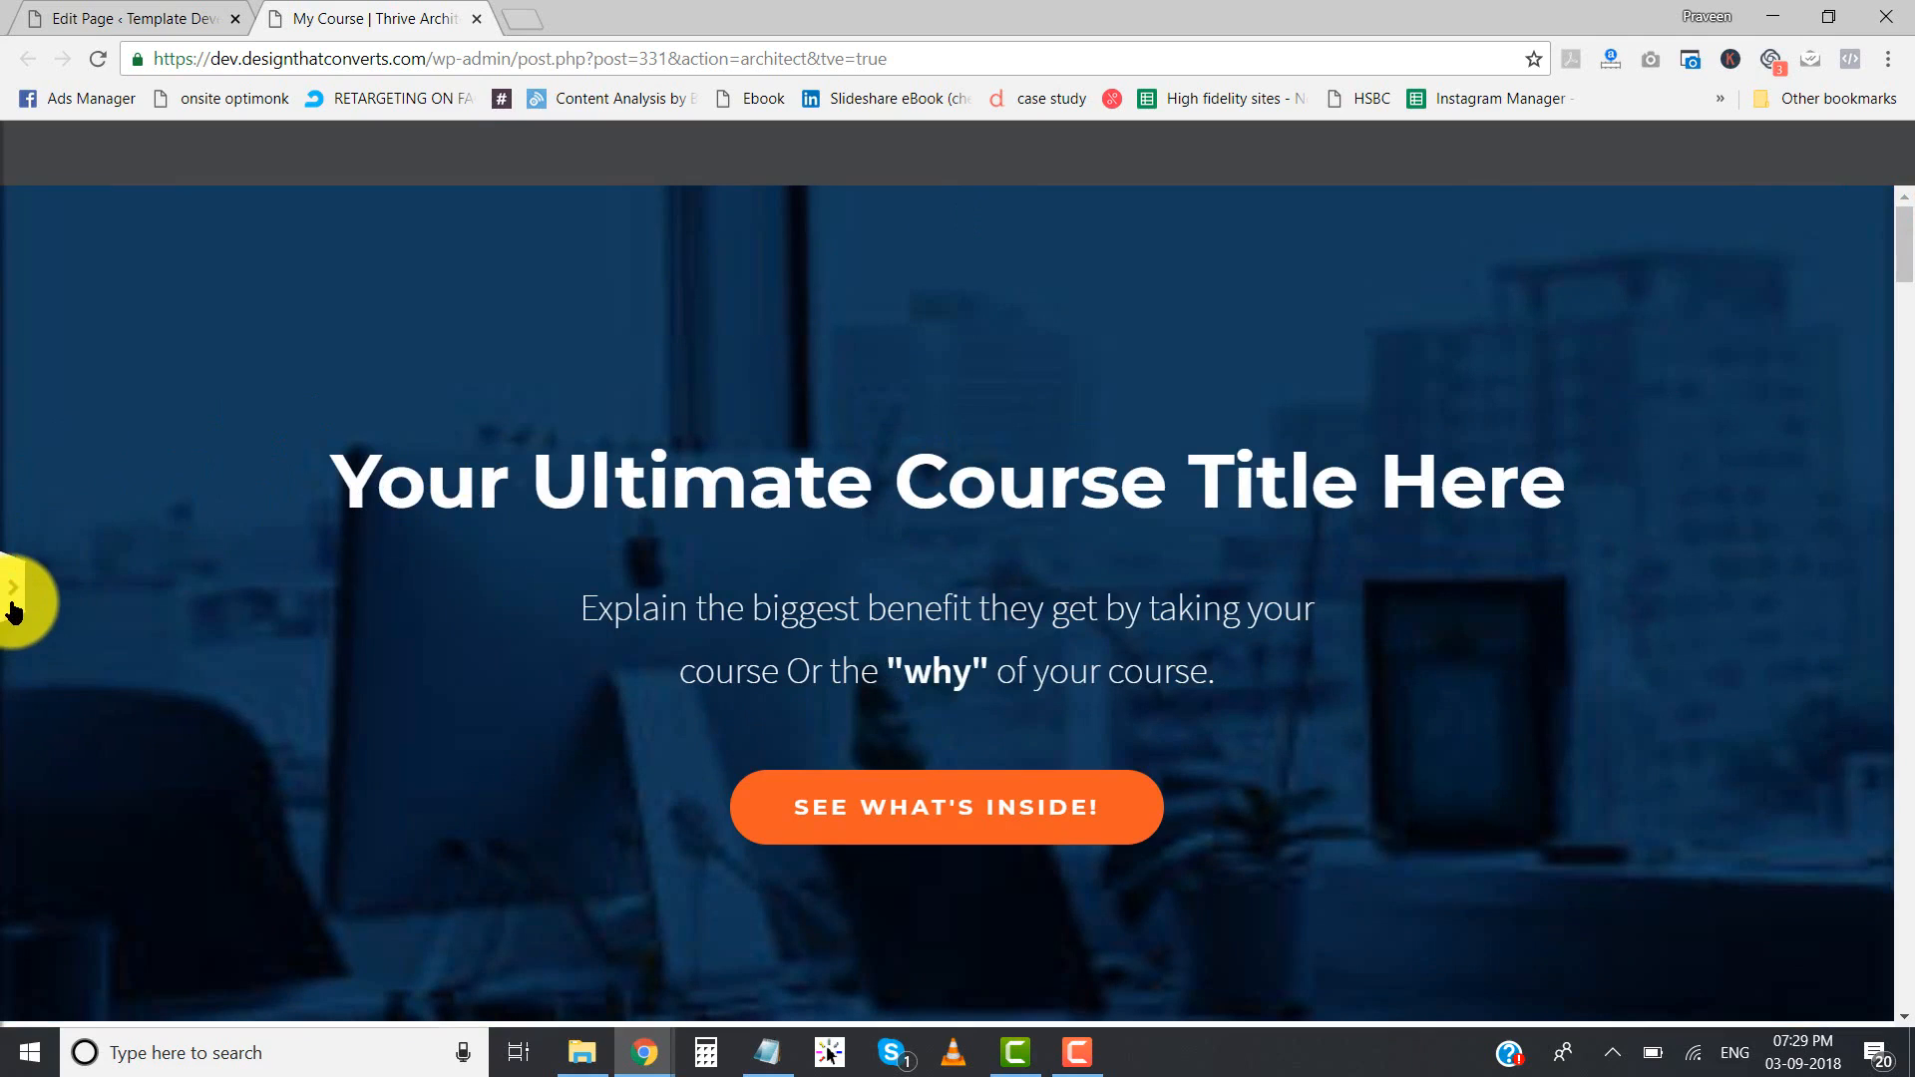
# - Add a new header to the page based on the Blank Header template and name it Header
pyautogui.click(12, 609)
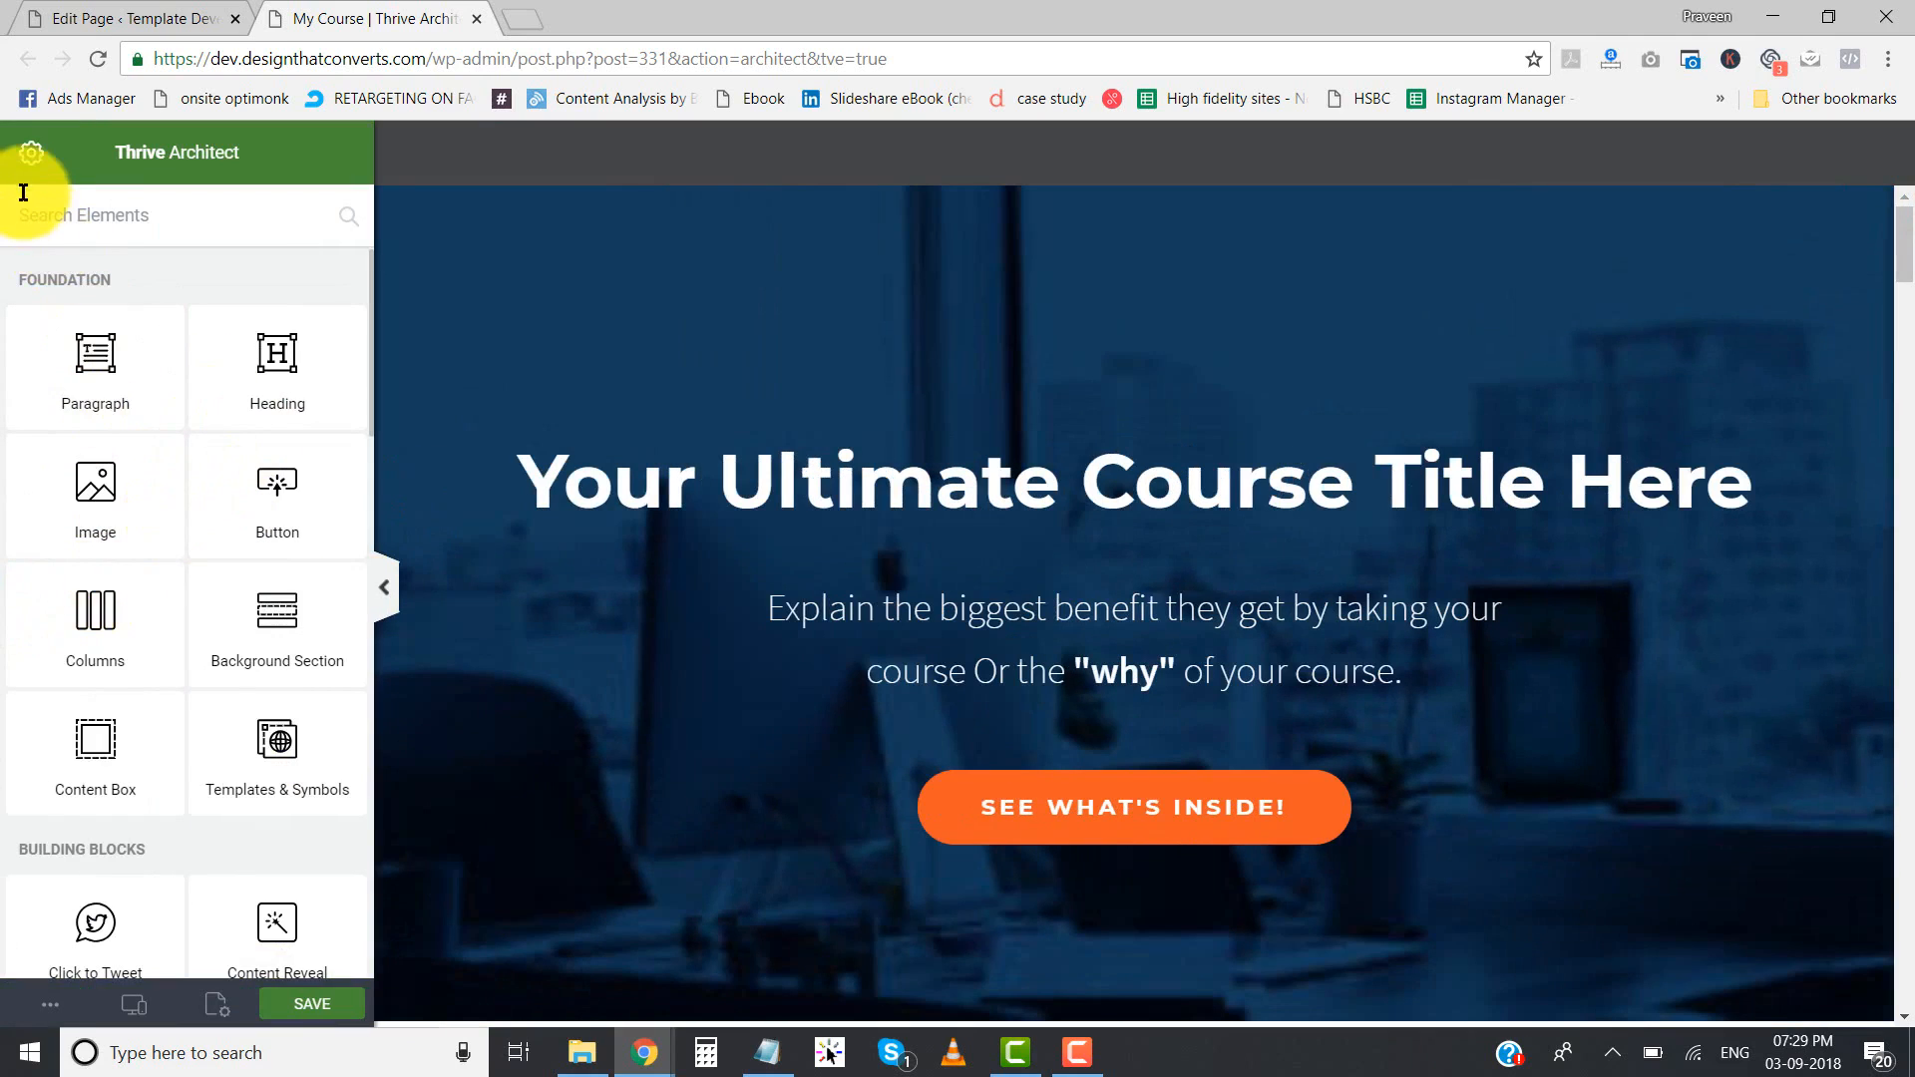
pyautogui.click(32, 164)
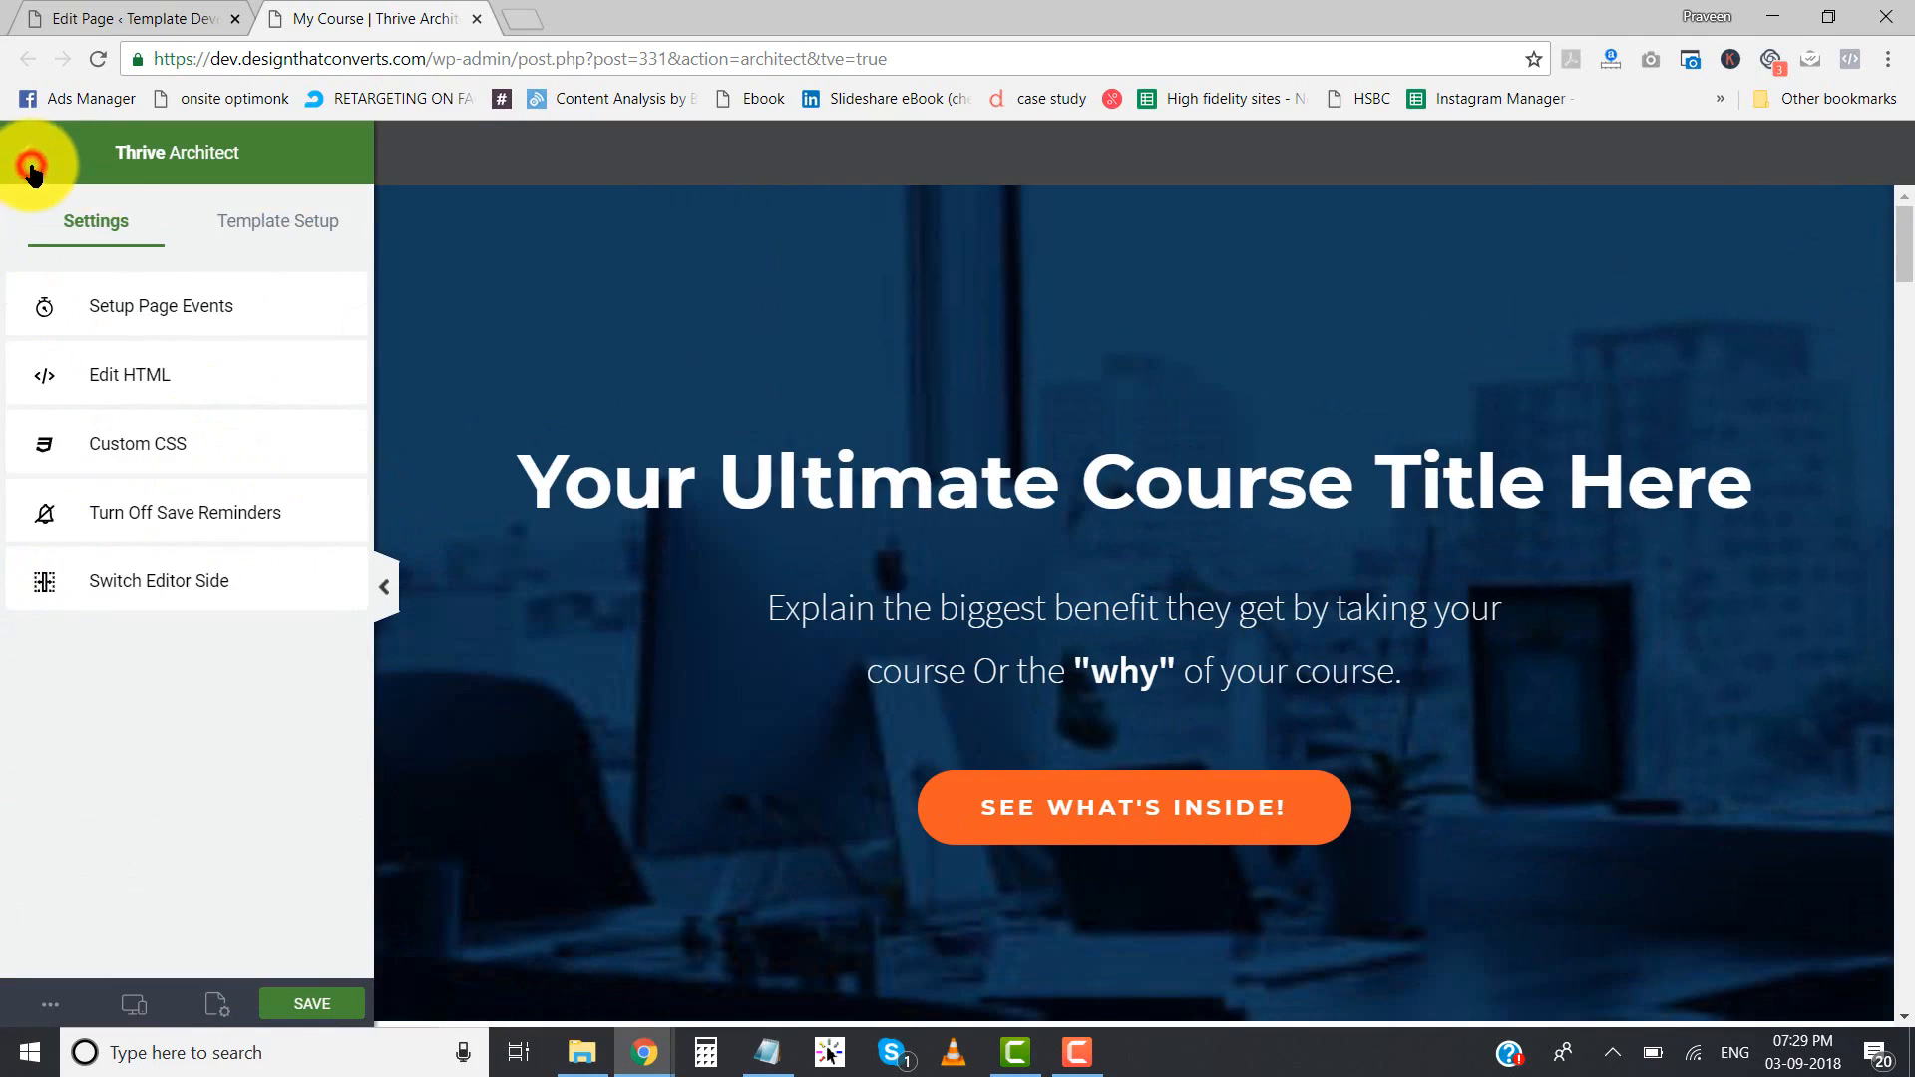
pyautogui.click(257, 226)
pyautogui.click(149, 650)
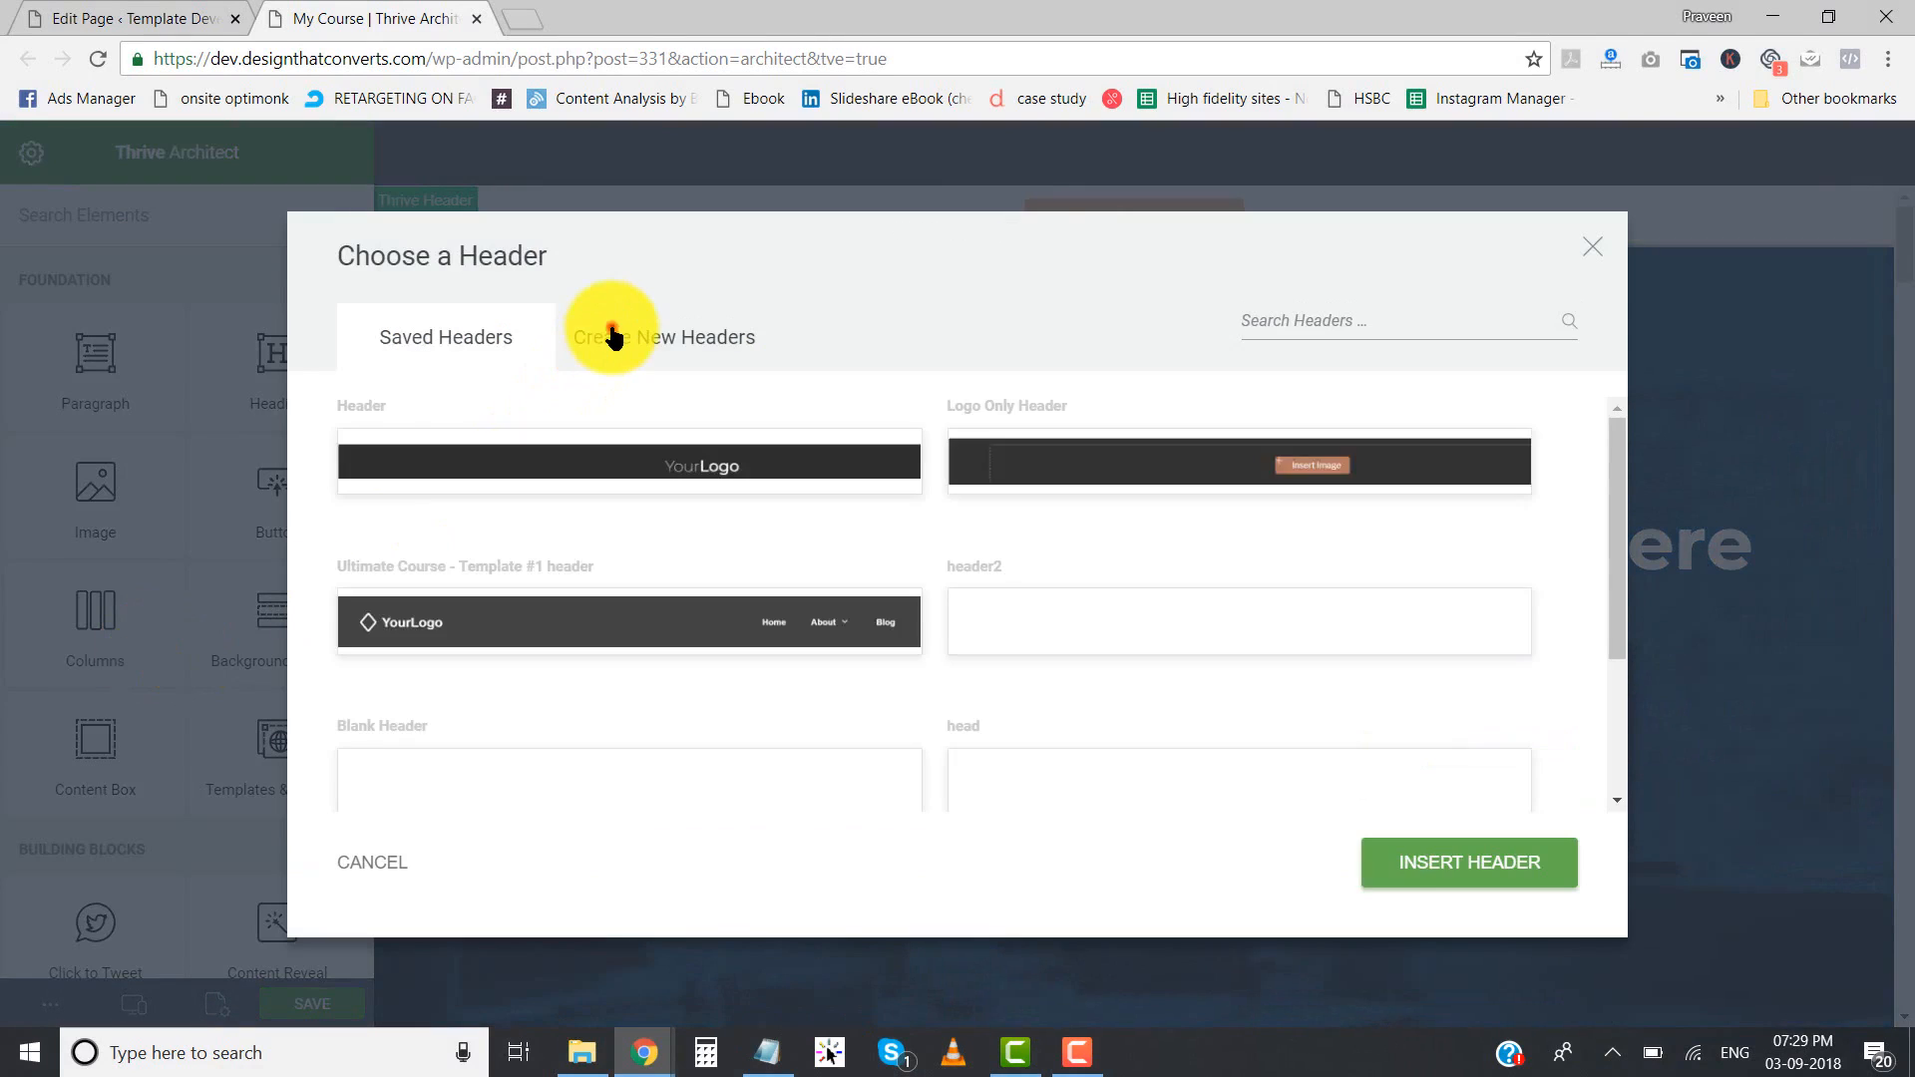
pyautogui.click(612, 336)
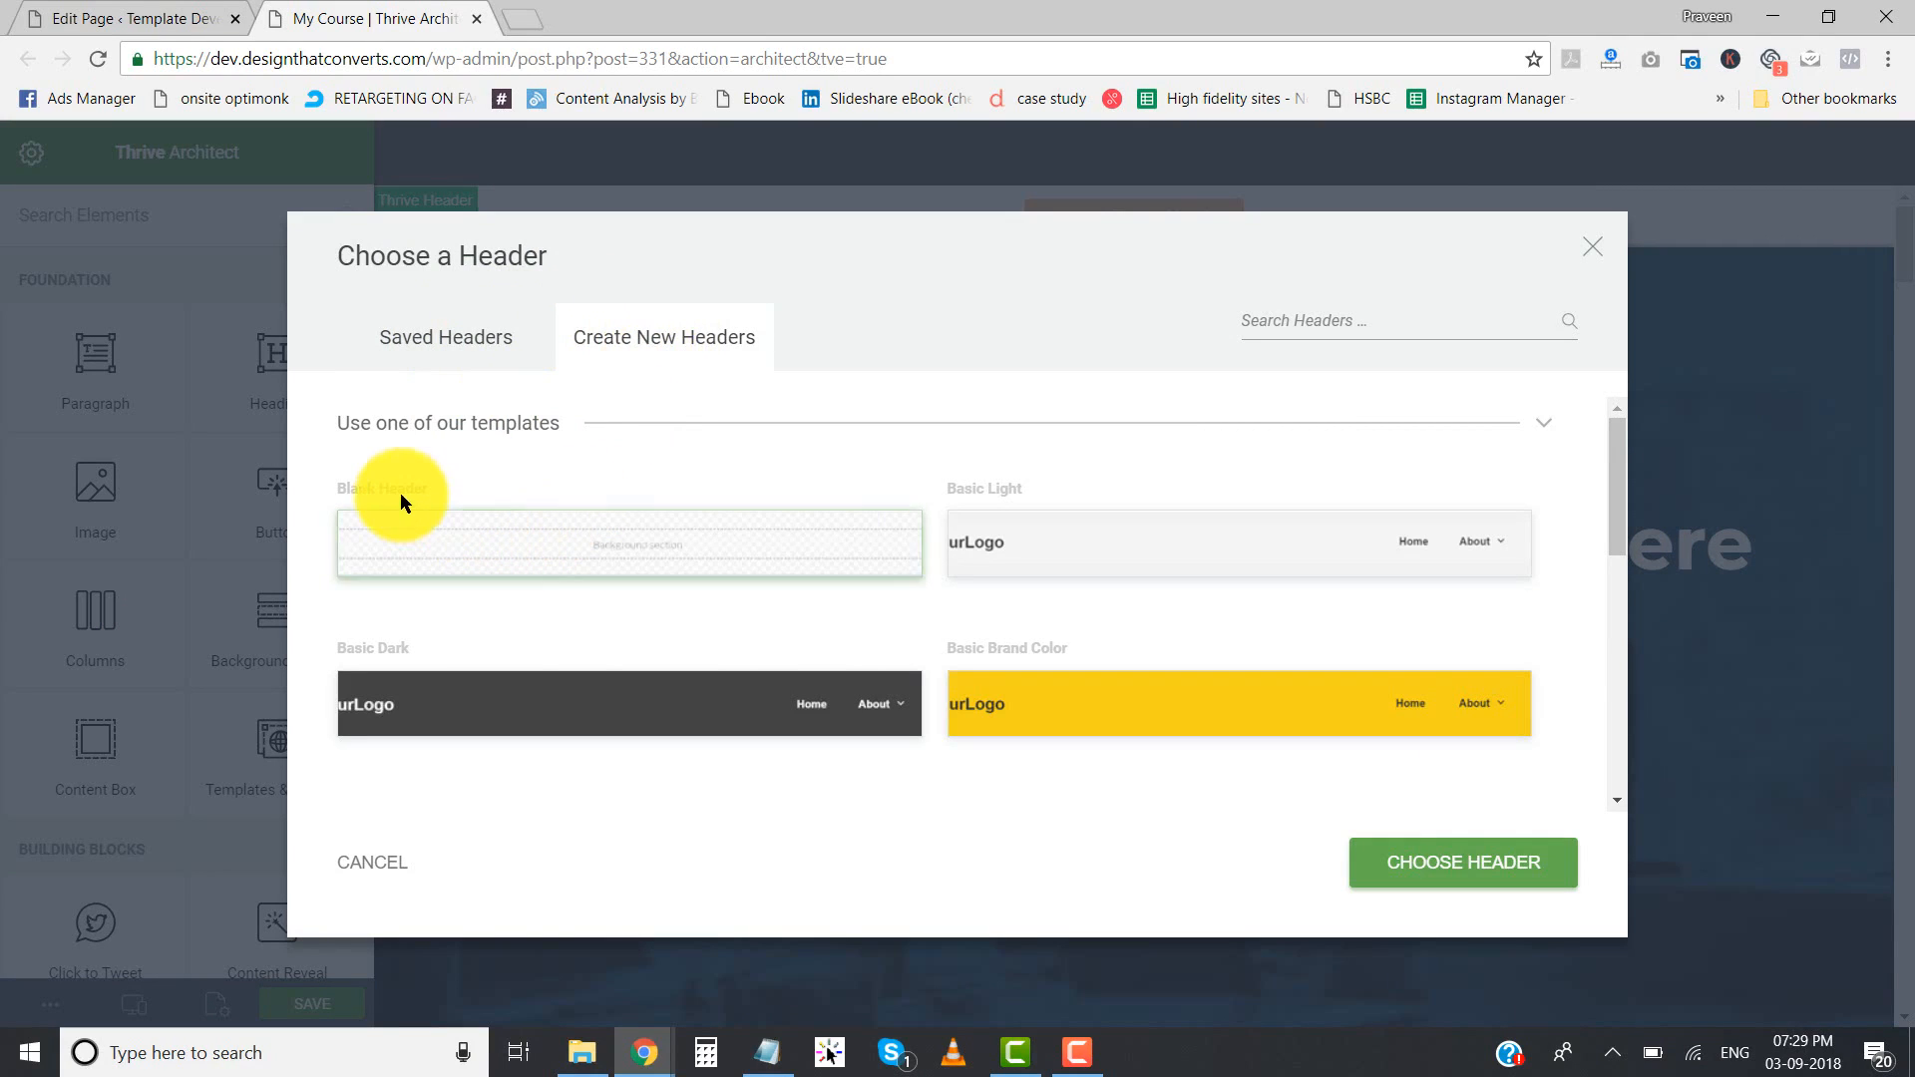
pyautogui.click(490, 559)
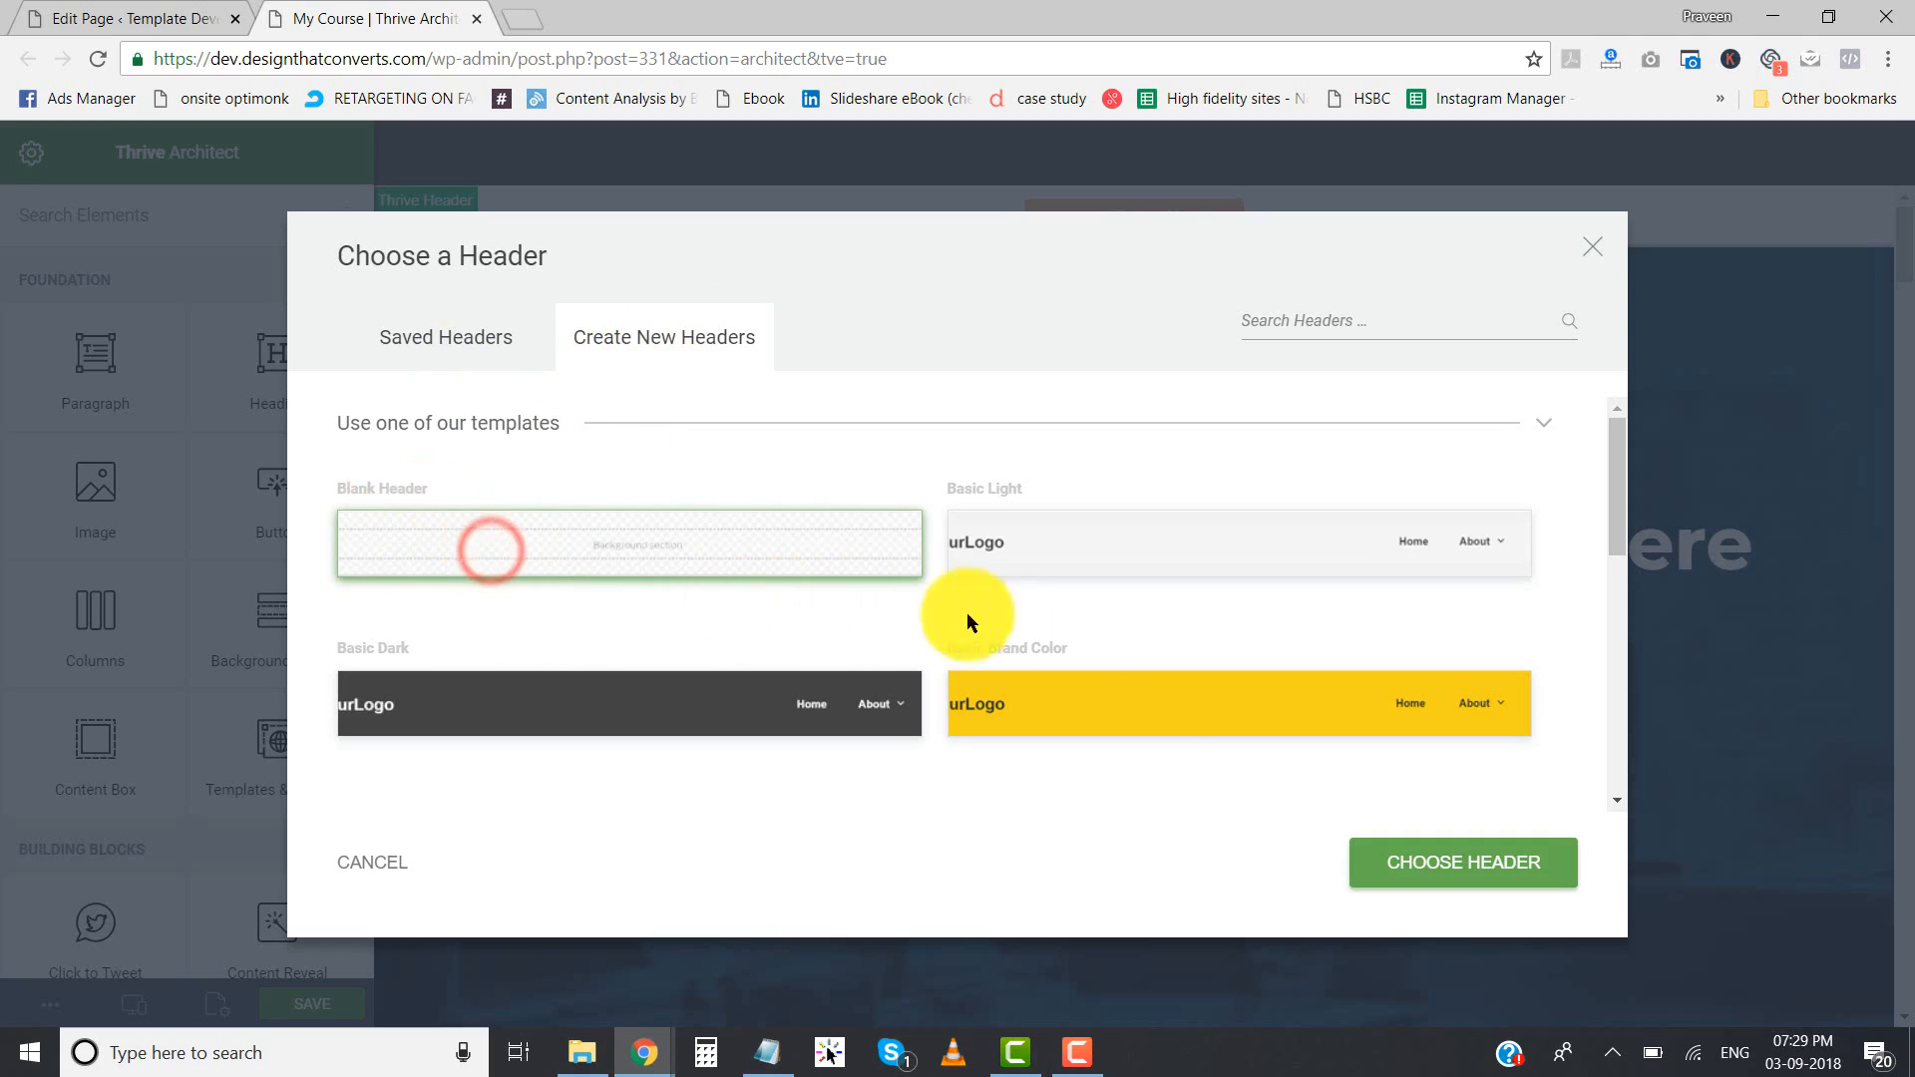
pyautogui.click(1472, 867)
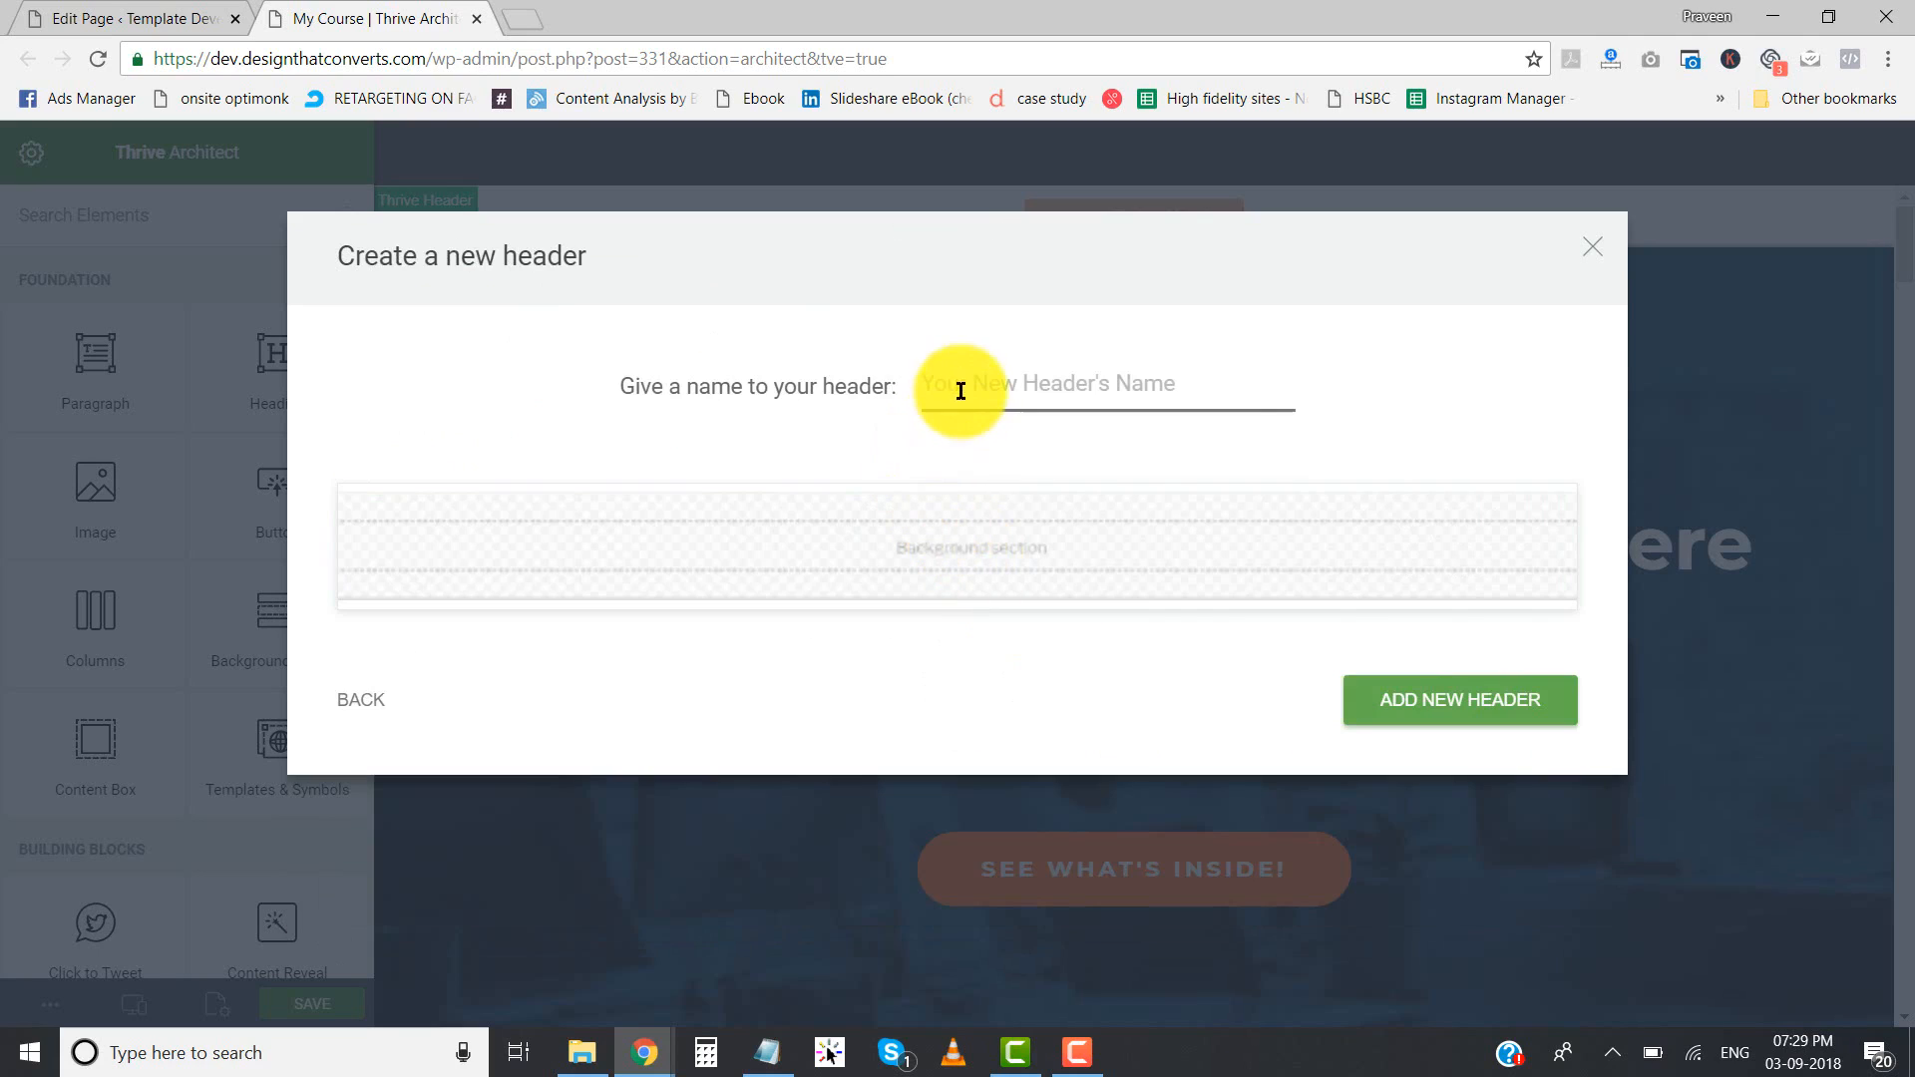
pyautogui.click(961, 388)
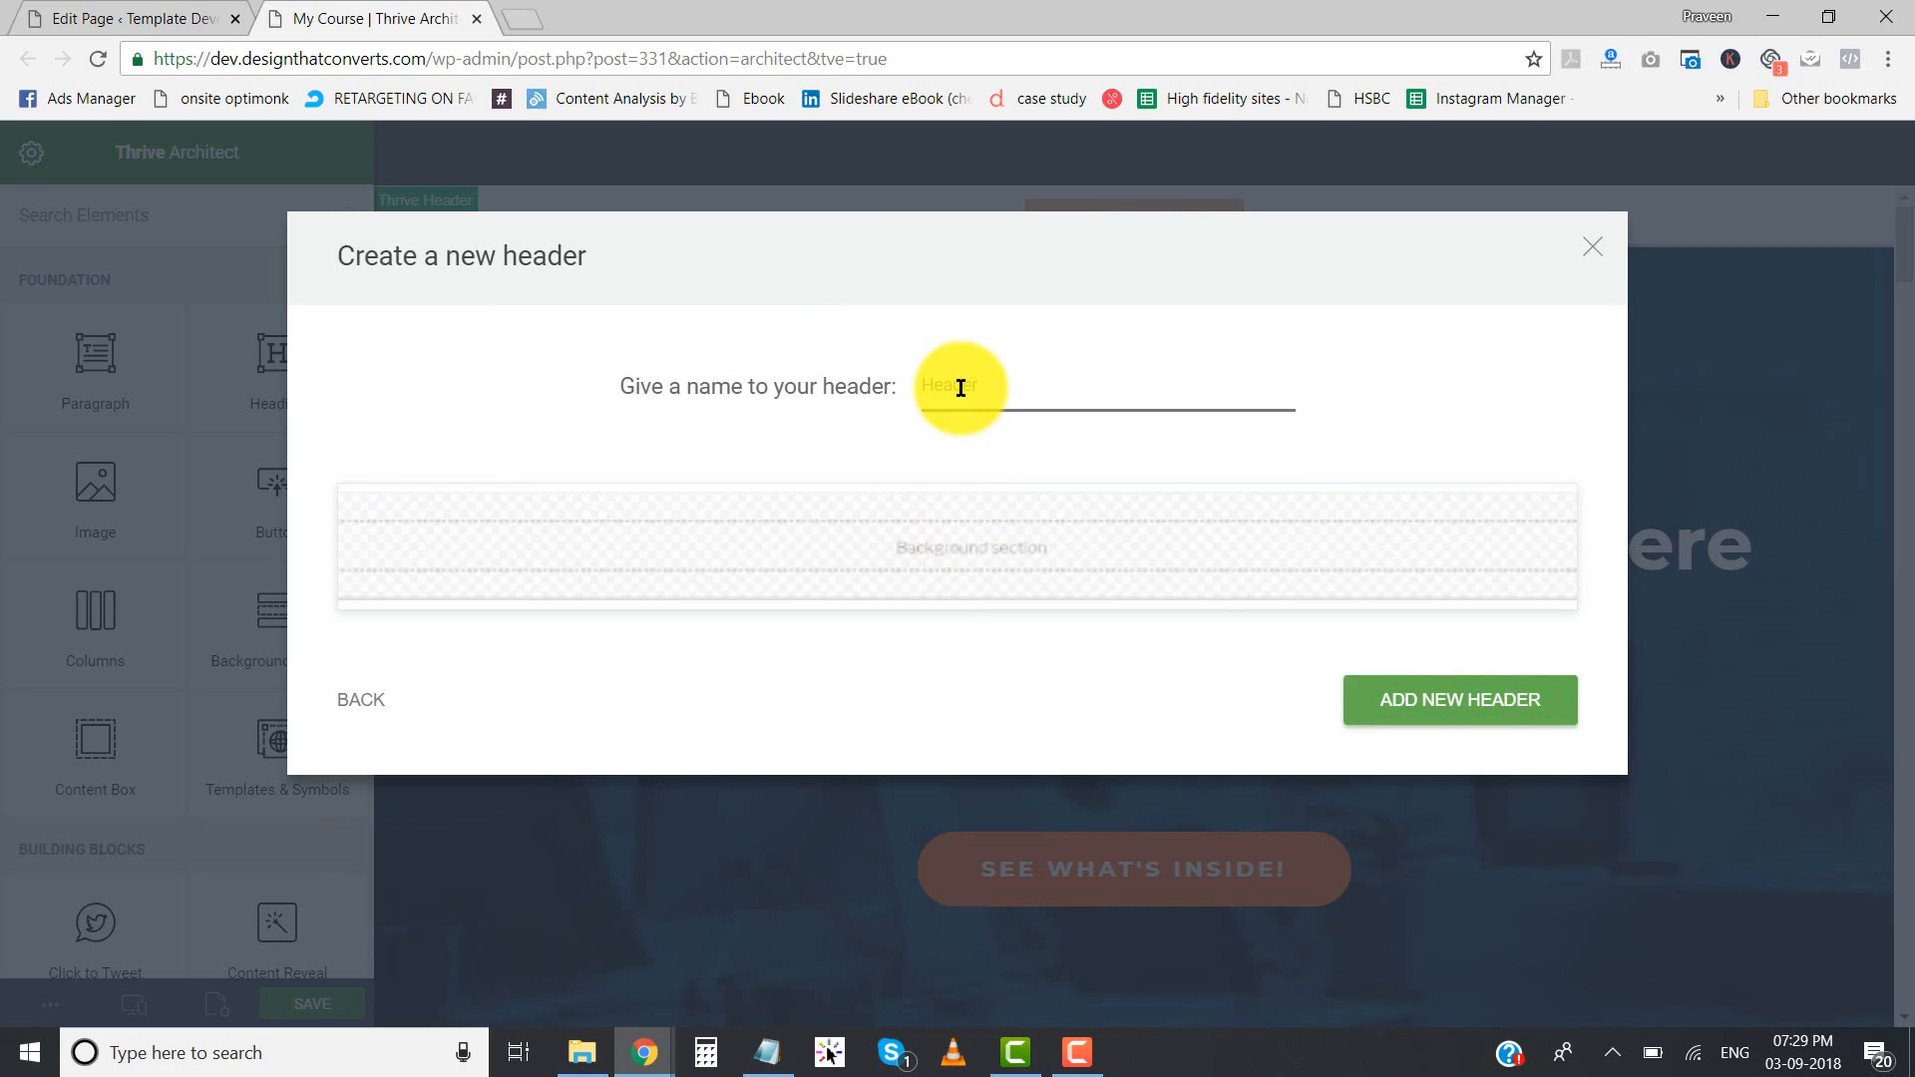
pyautogui.write('Header')
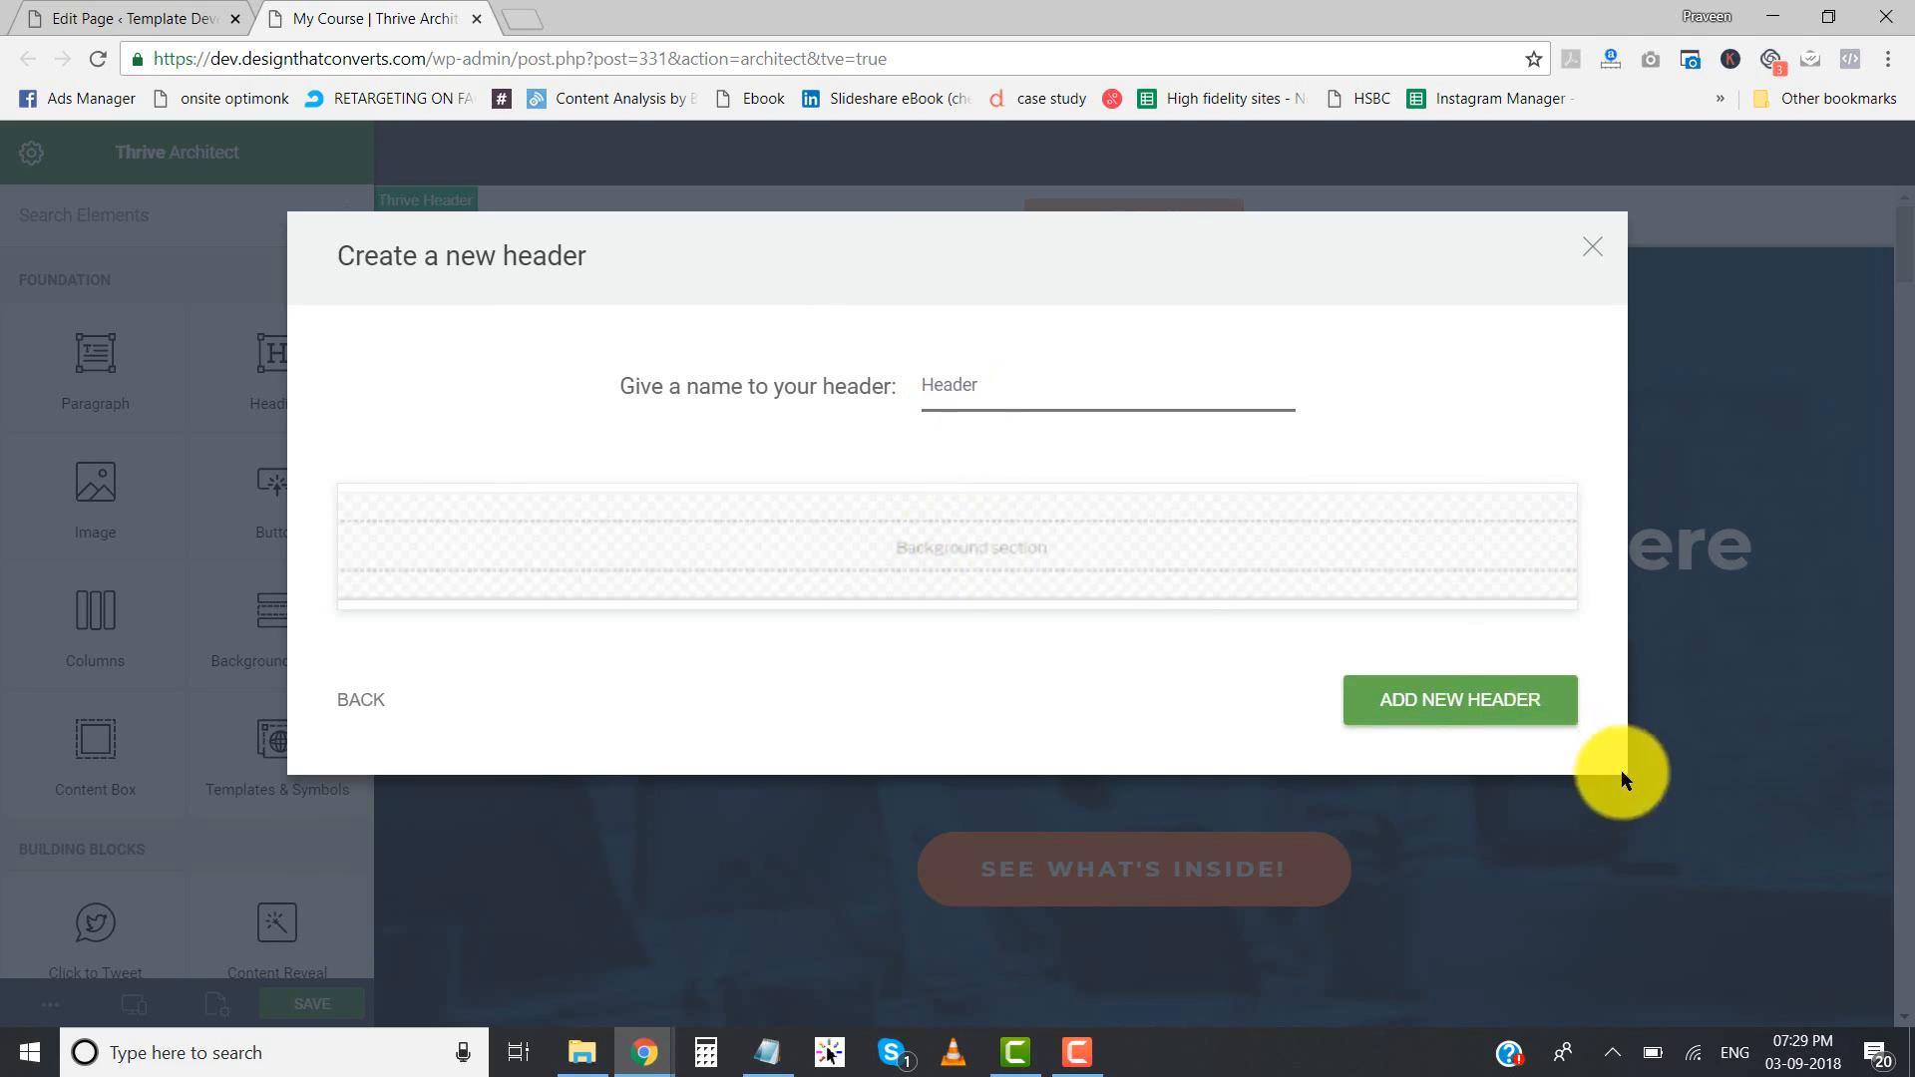
pyautogui.click(1494, 720)
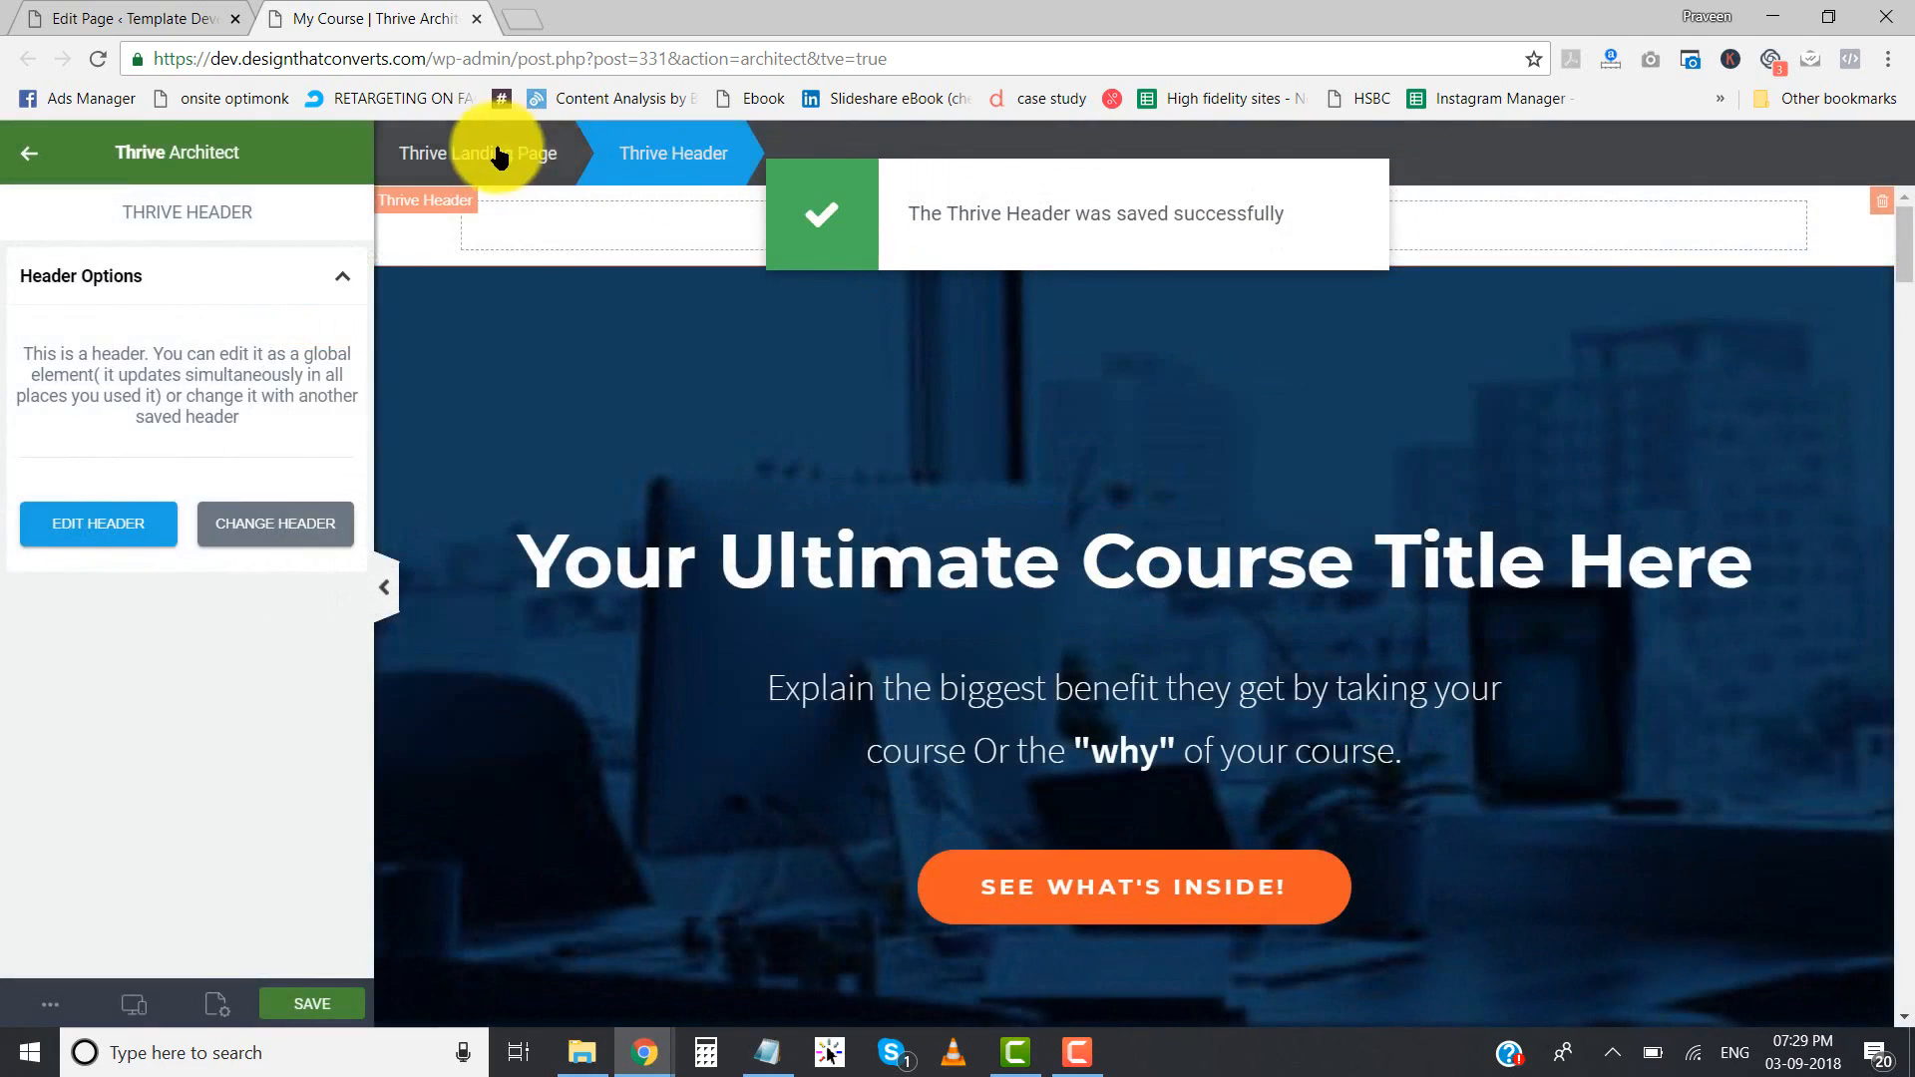
# - Open the new blank header for editing and set its header position to Over Content
pyautogui.click(804, 419)
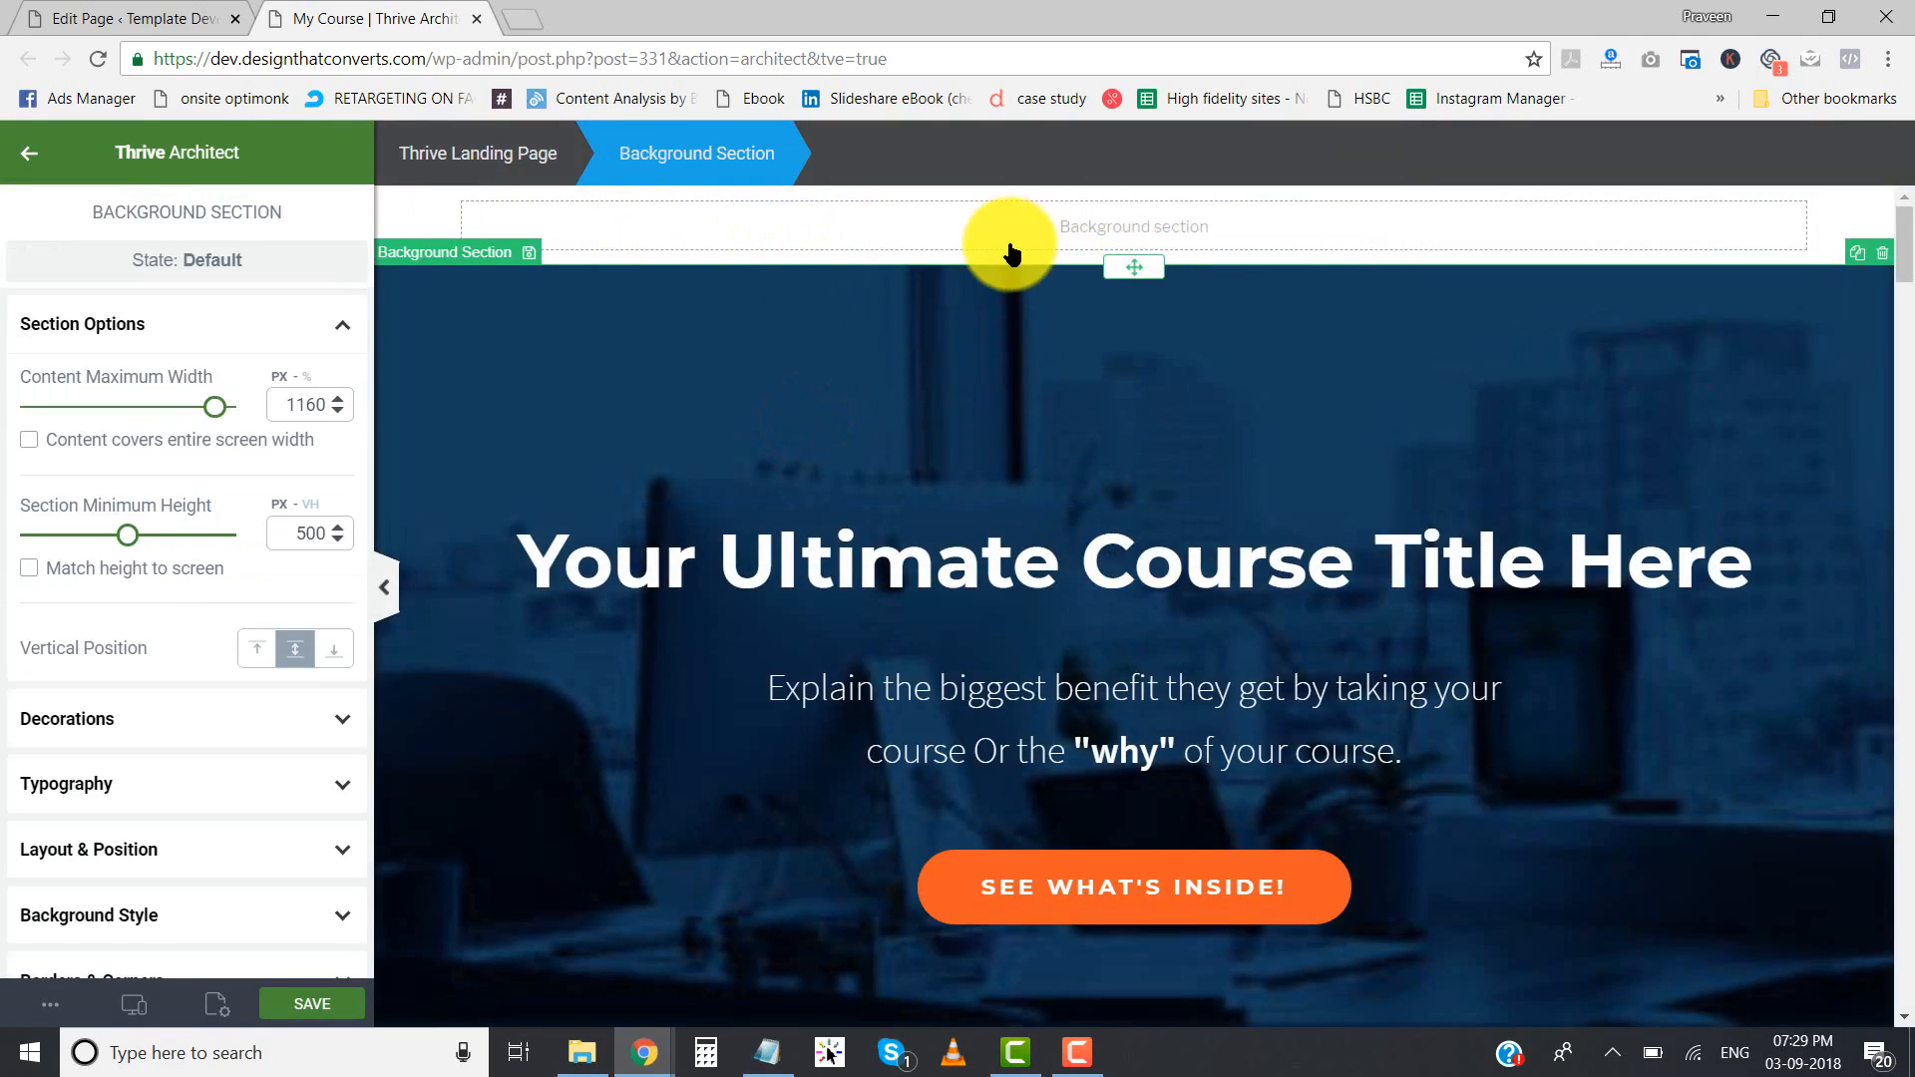
pyautogui.click(1010, 246)
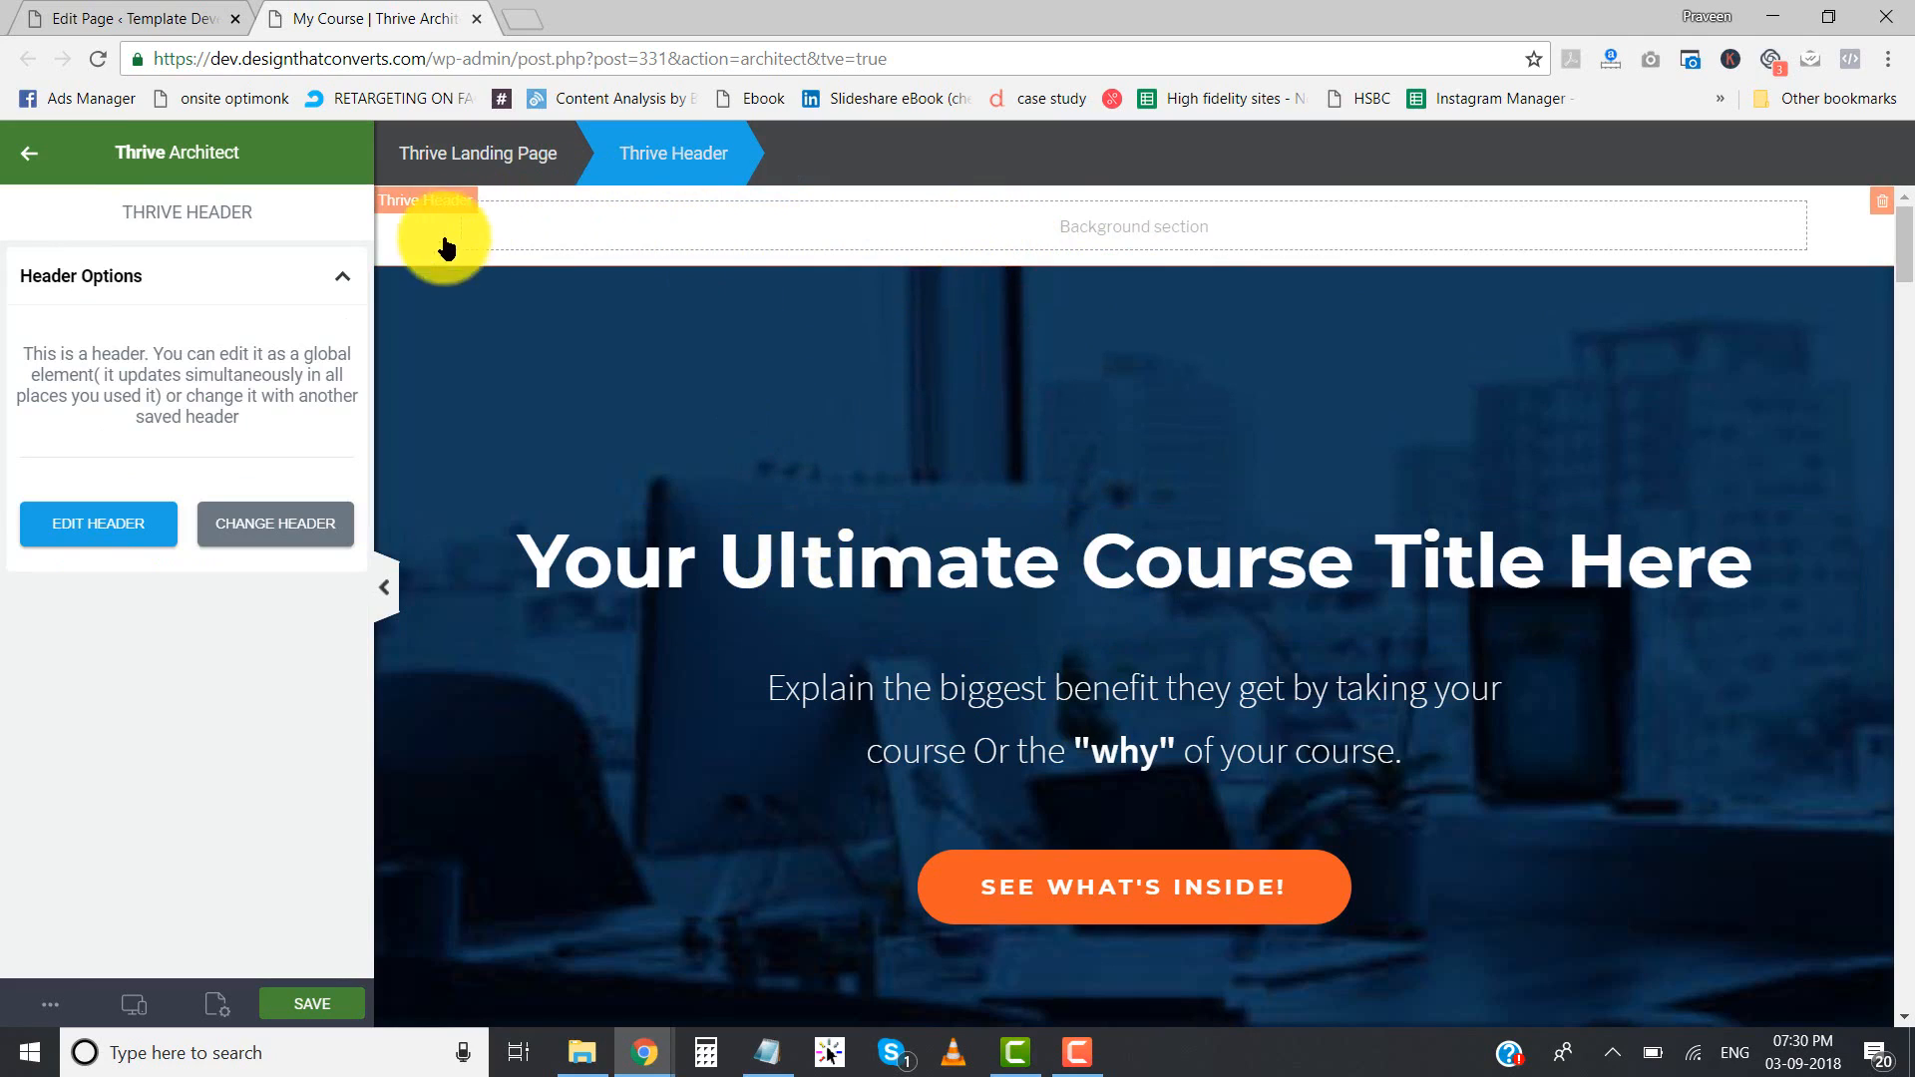
pyautogui.click(552, 345)
pyautogui.click(569, 230)
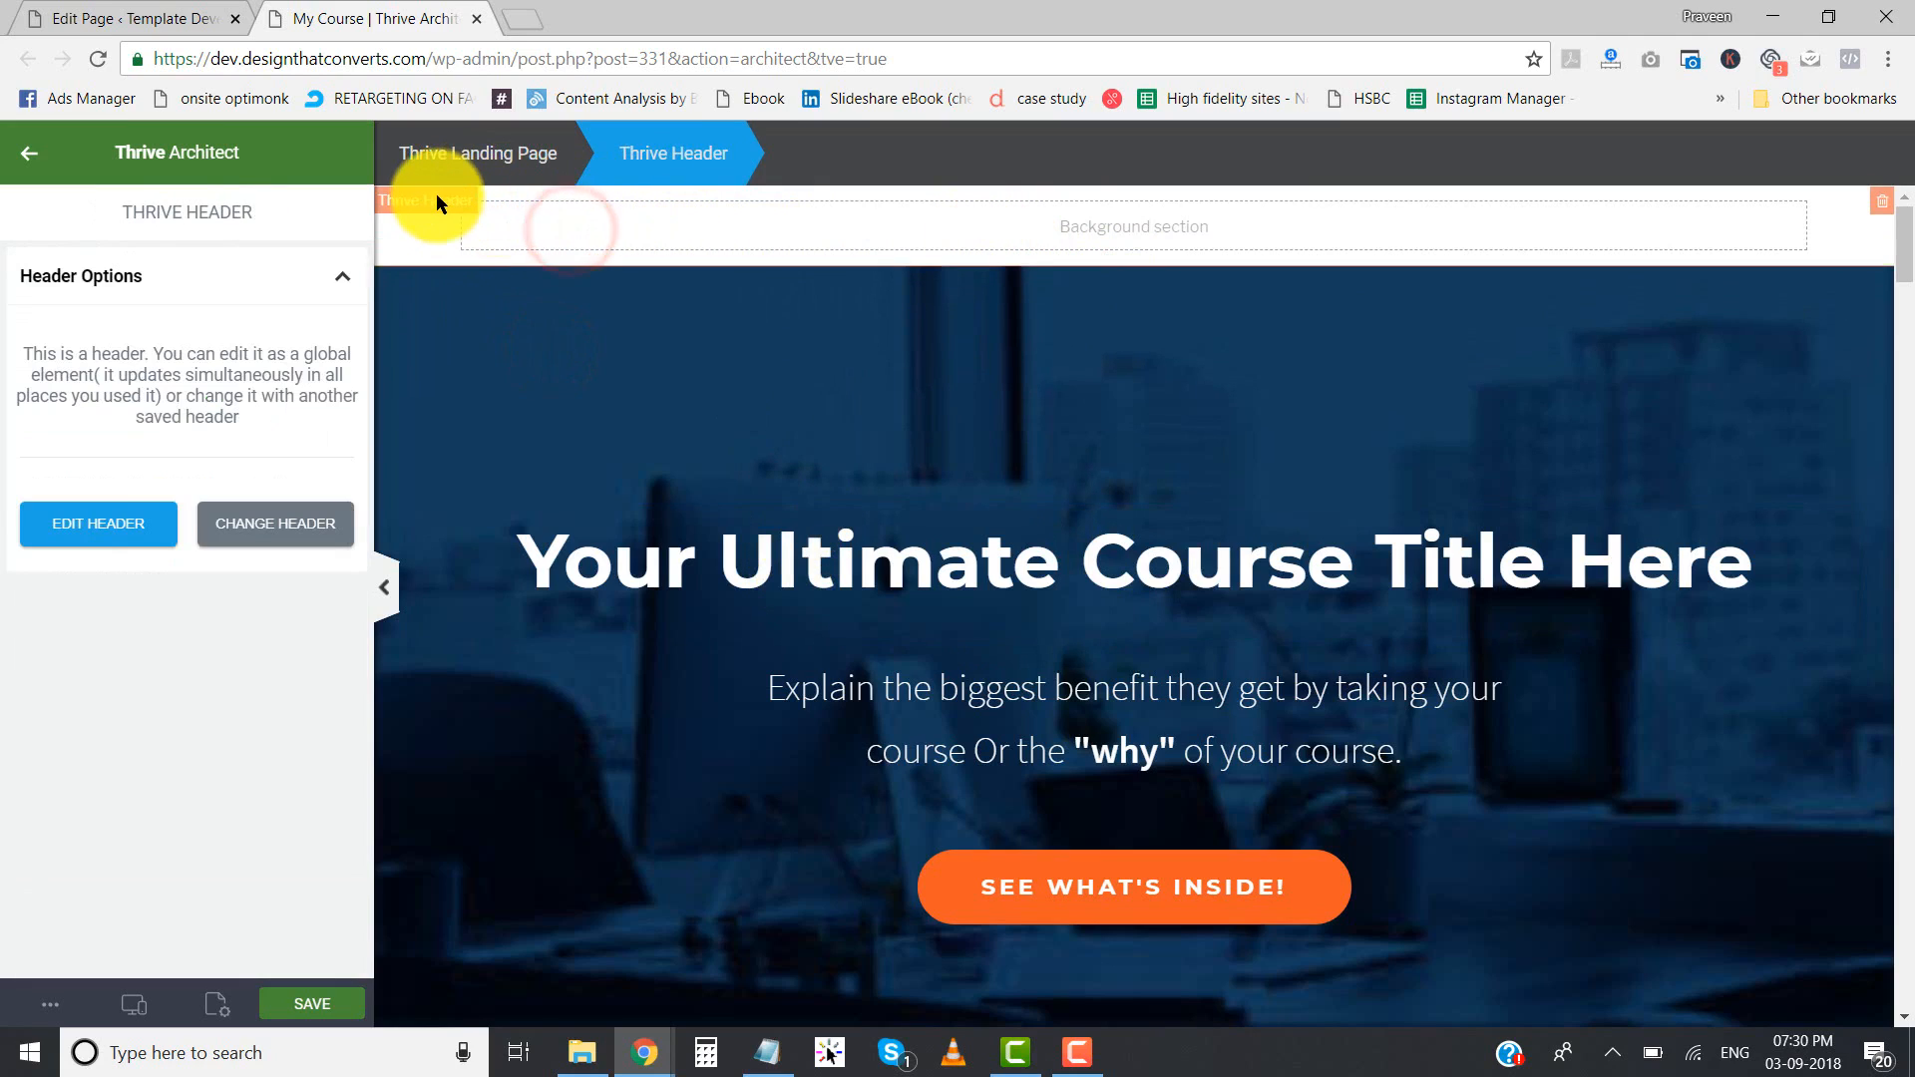
pyautogui.click(120, 525)
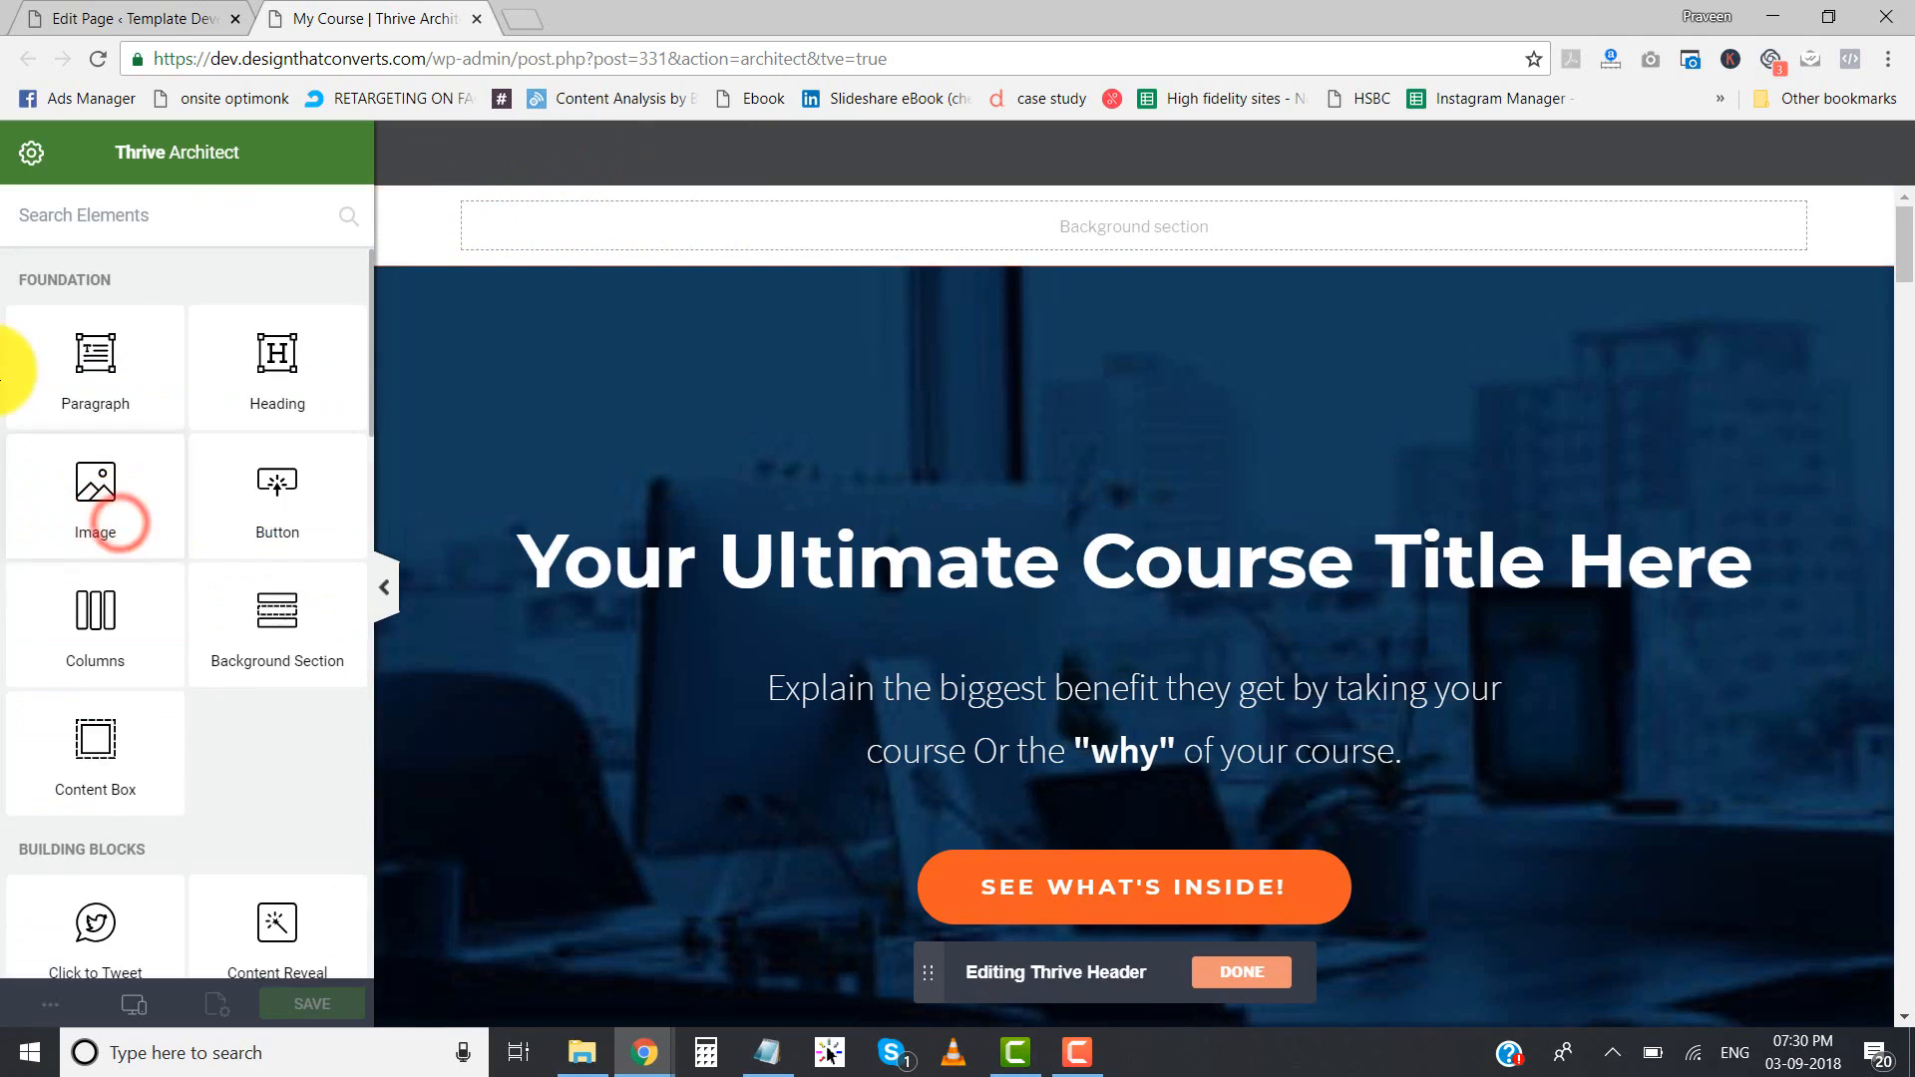
pyautogui.click(417, 261)
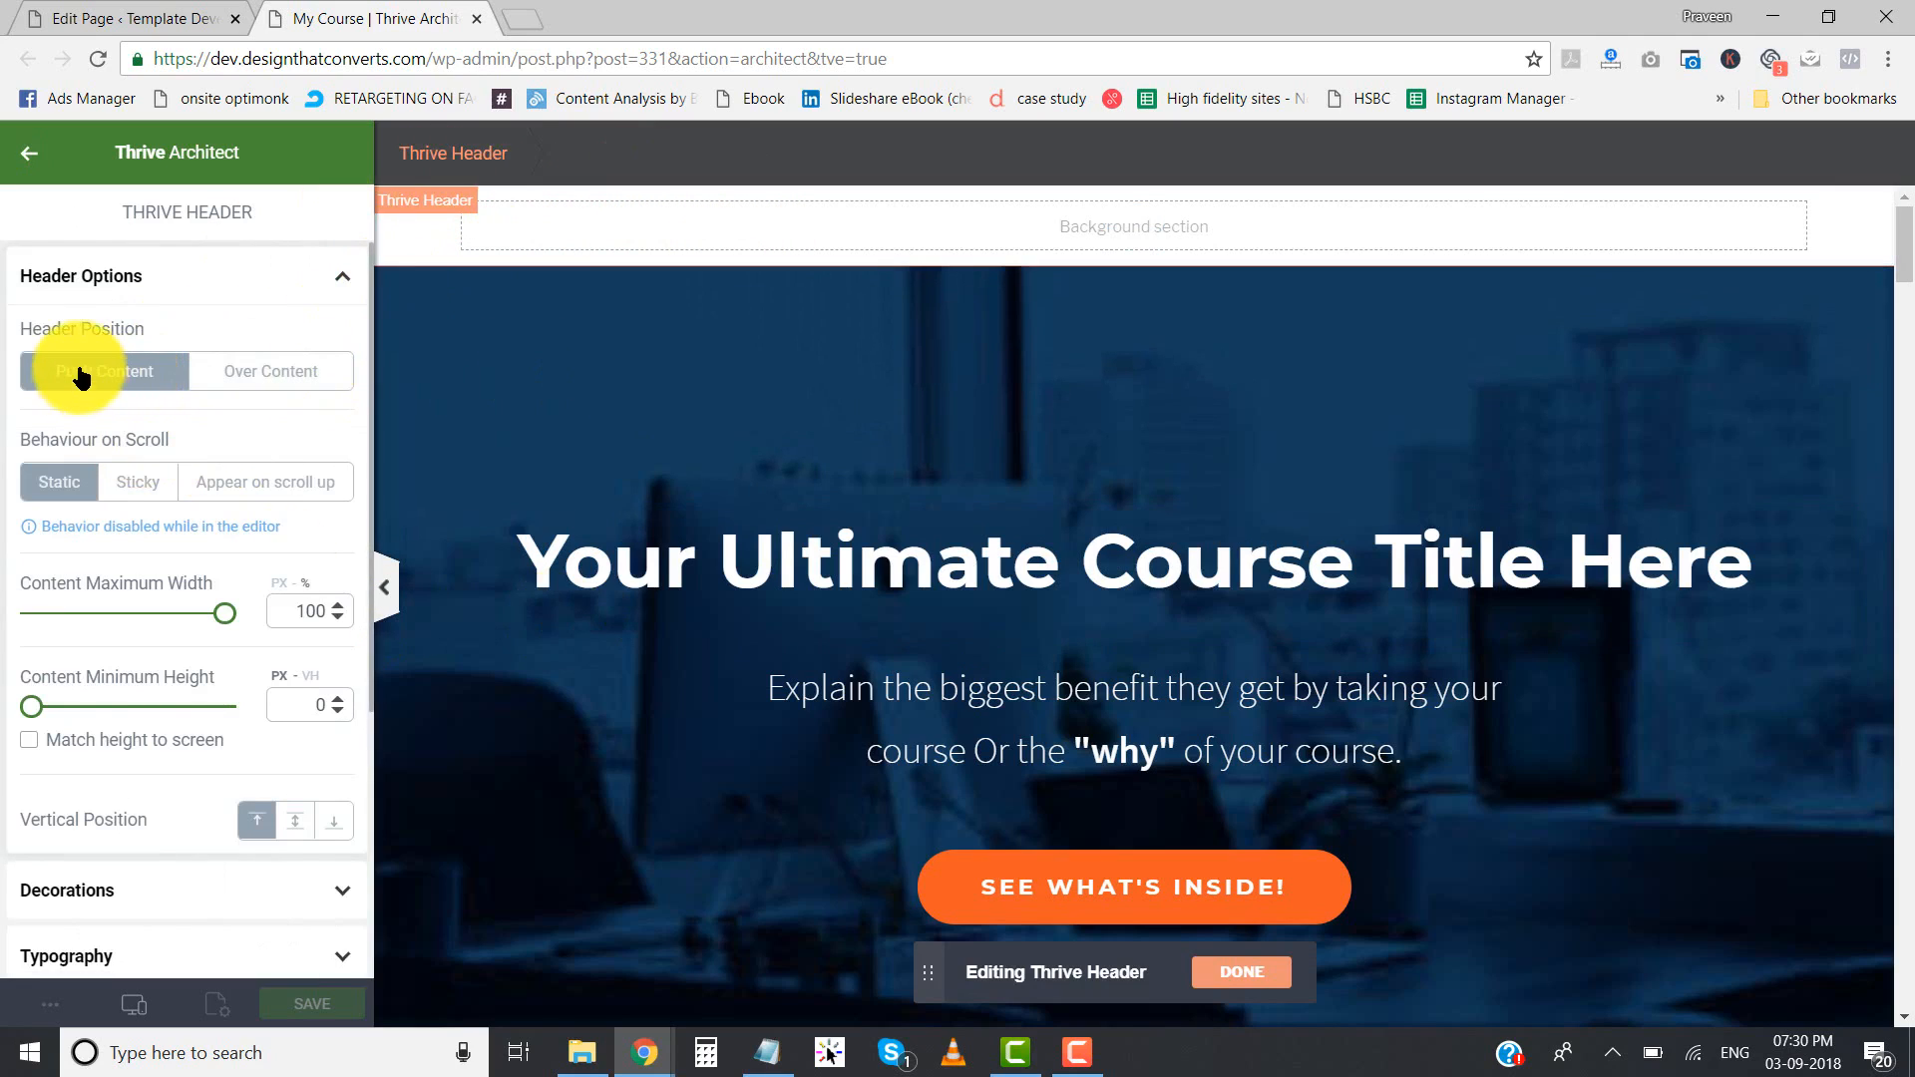
pyautogui.click(267, 389)
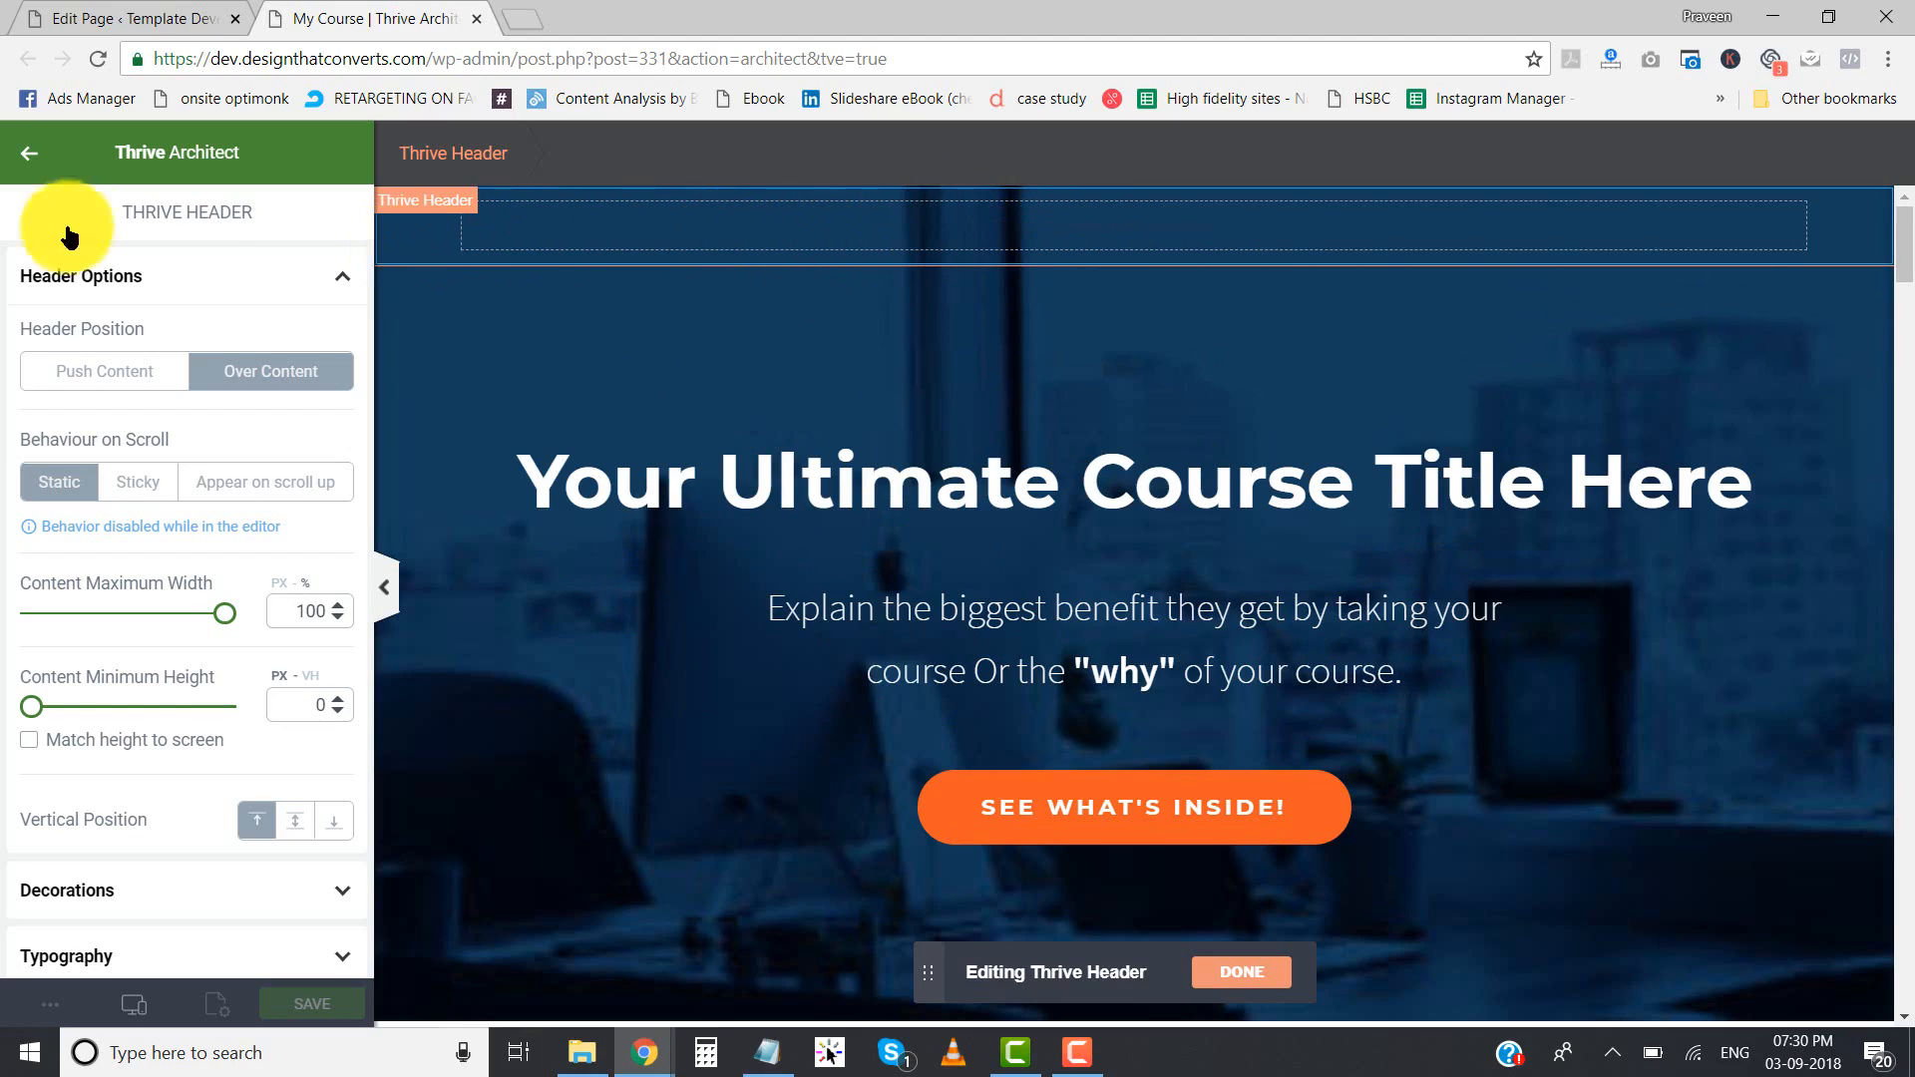
# - Insert the Dummy-Logo.png image from the media library into the header's background section at full size
pyautogui.click(28, 172)
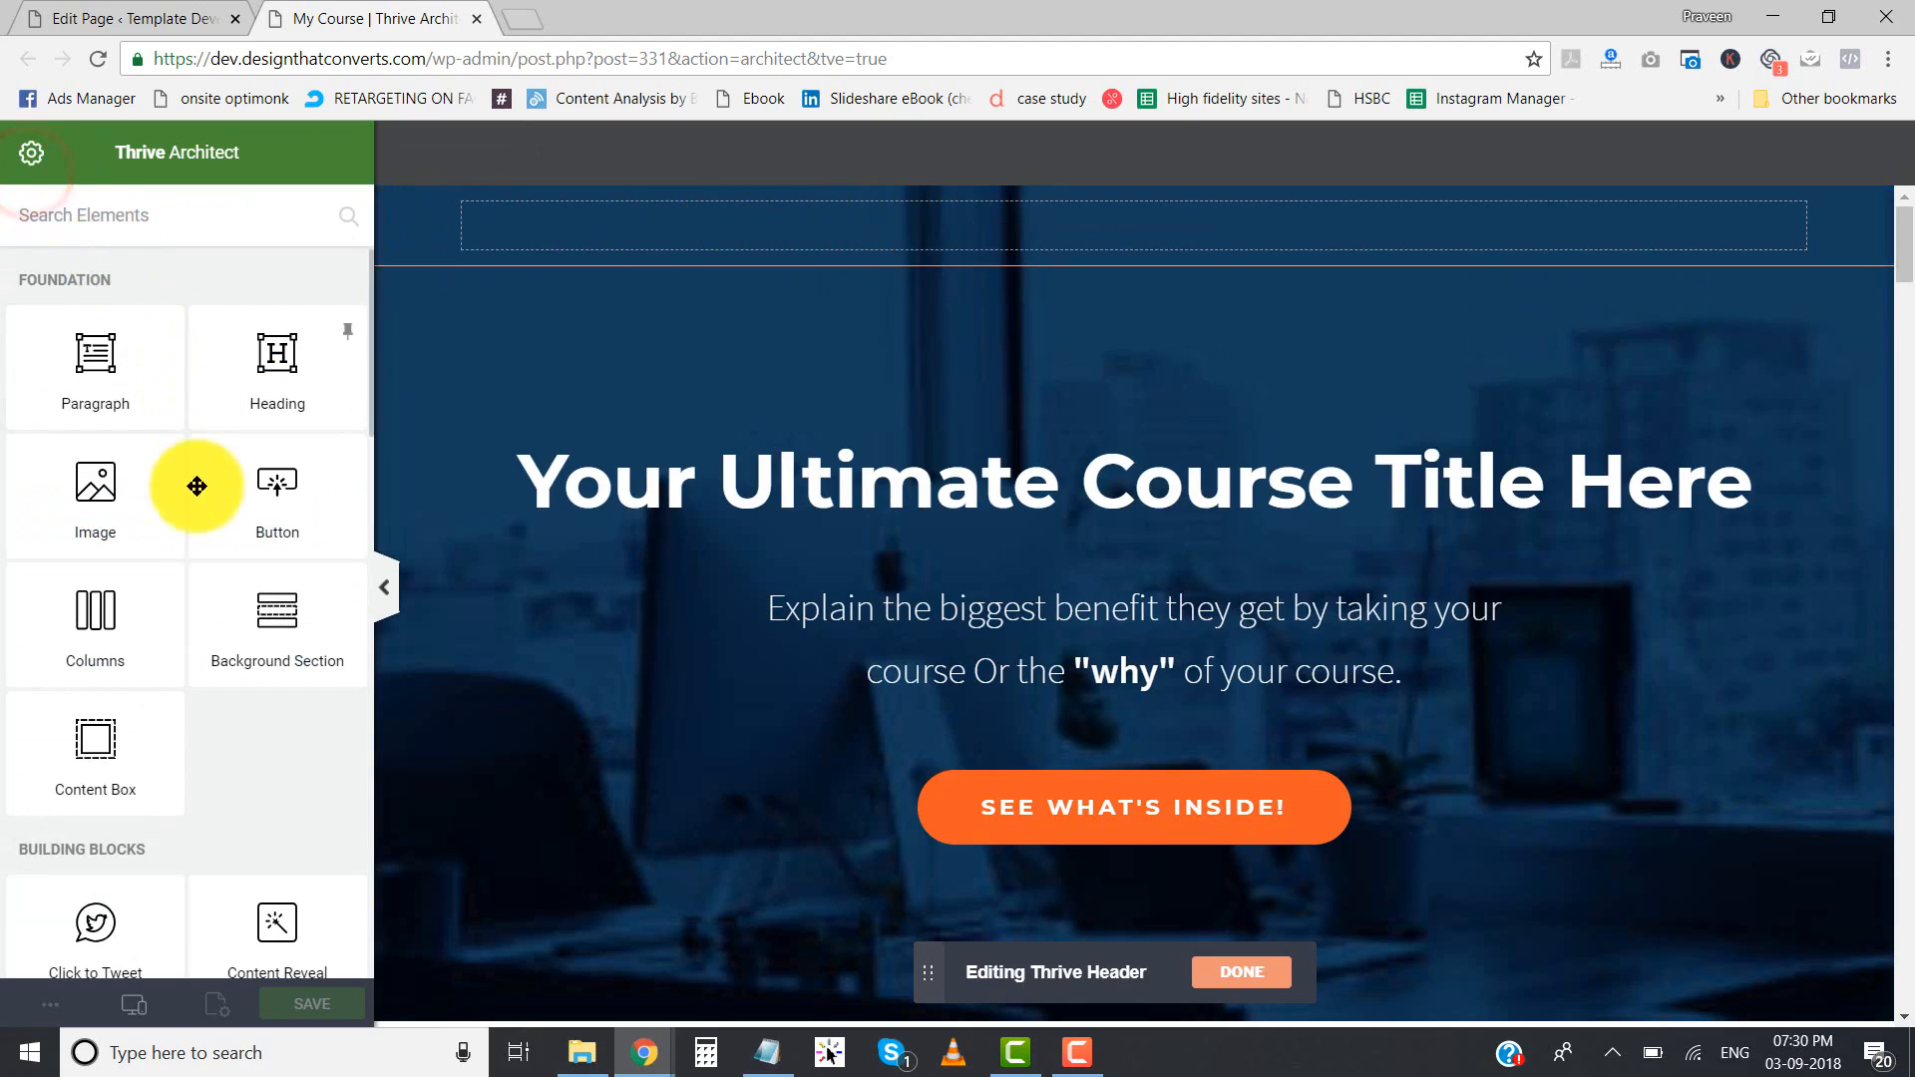
pyautogui.moveTo(107, 518); pyautogui.dragTo(1084, 215)
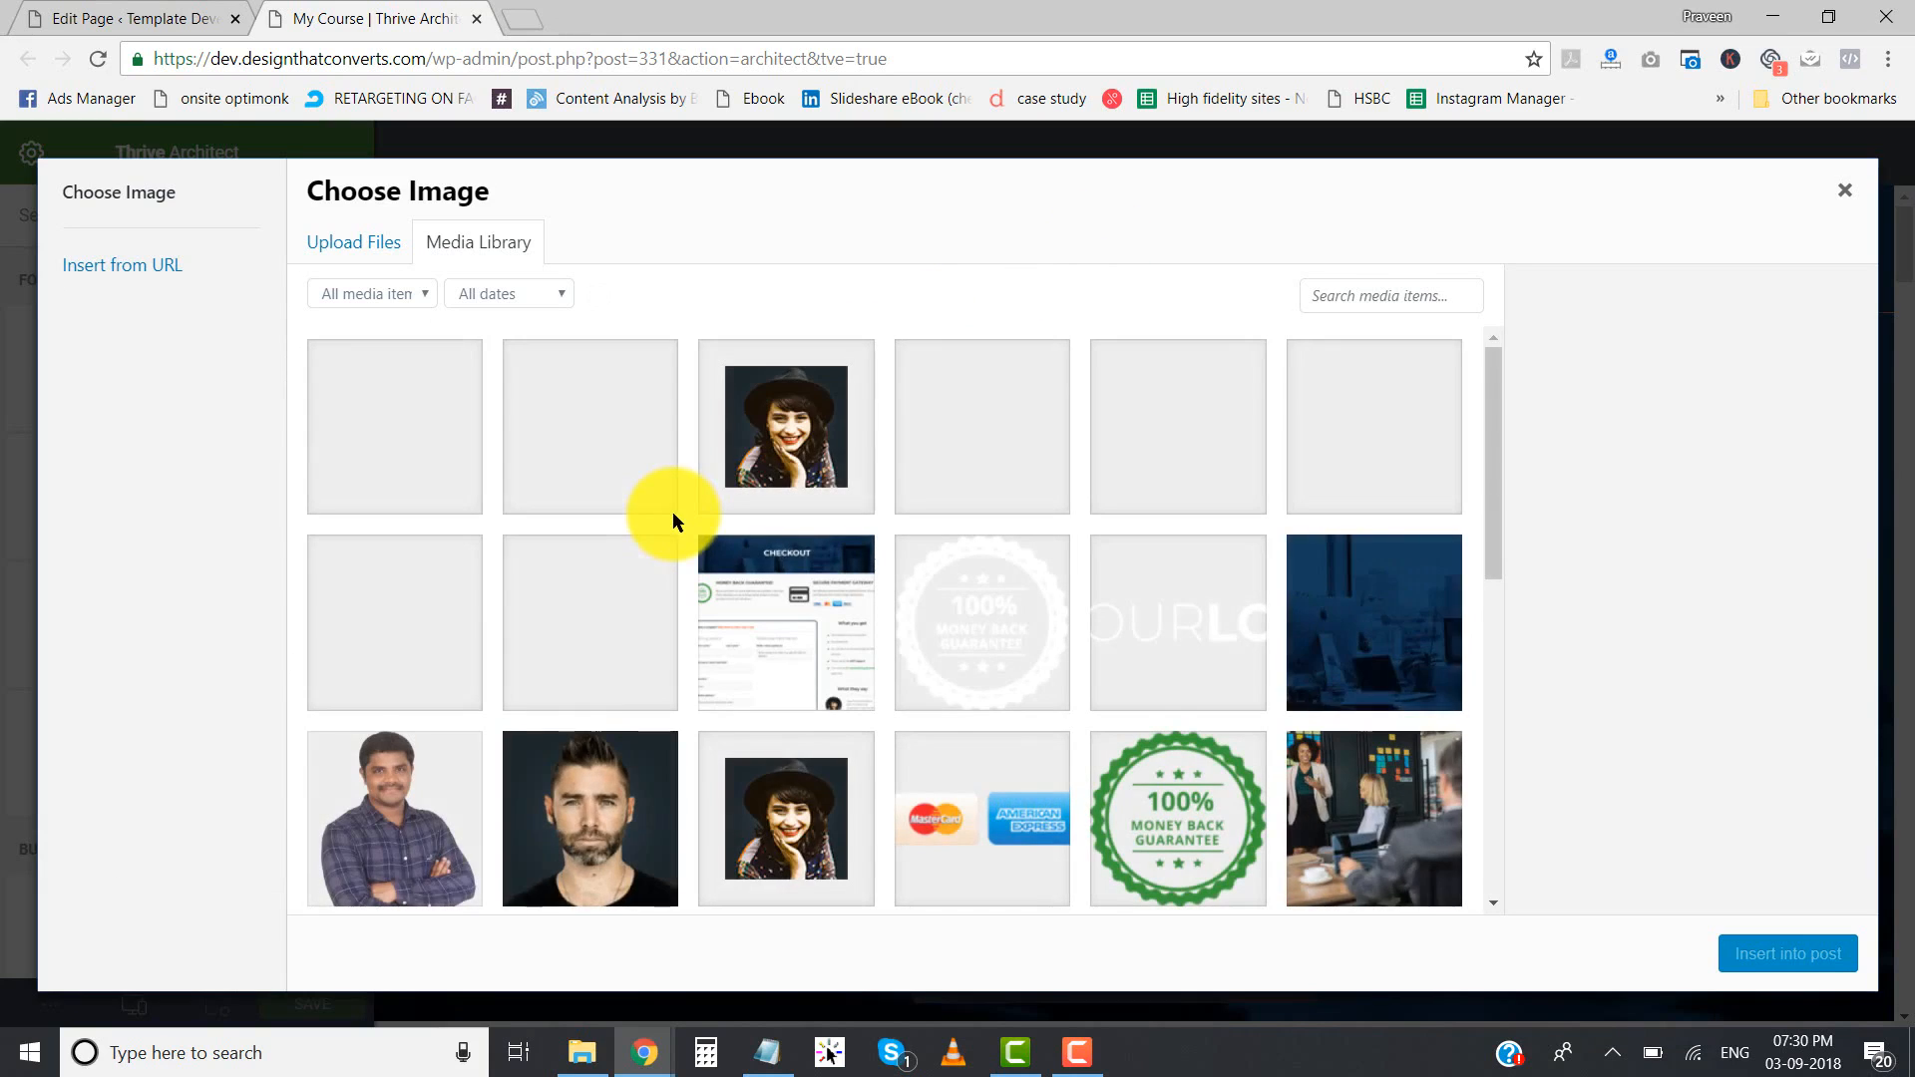
pyautogui.scroll(-5, 673, 511)
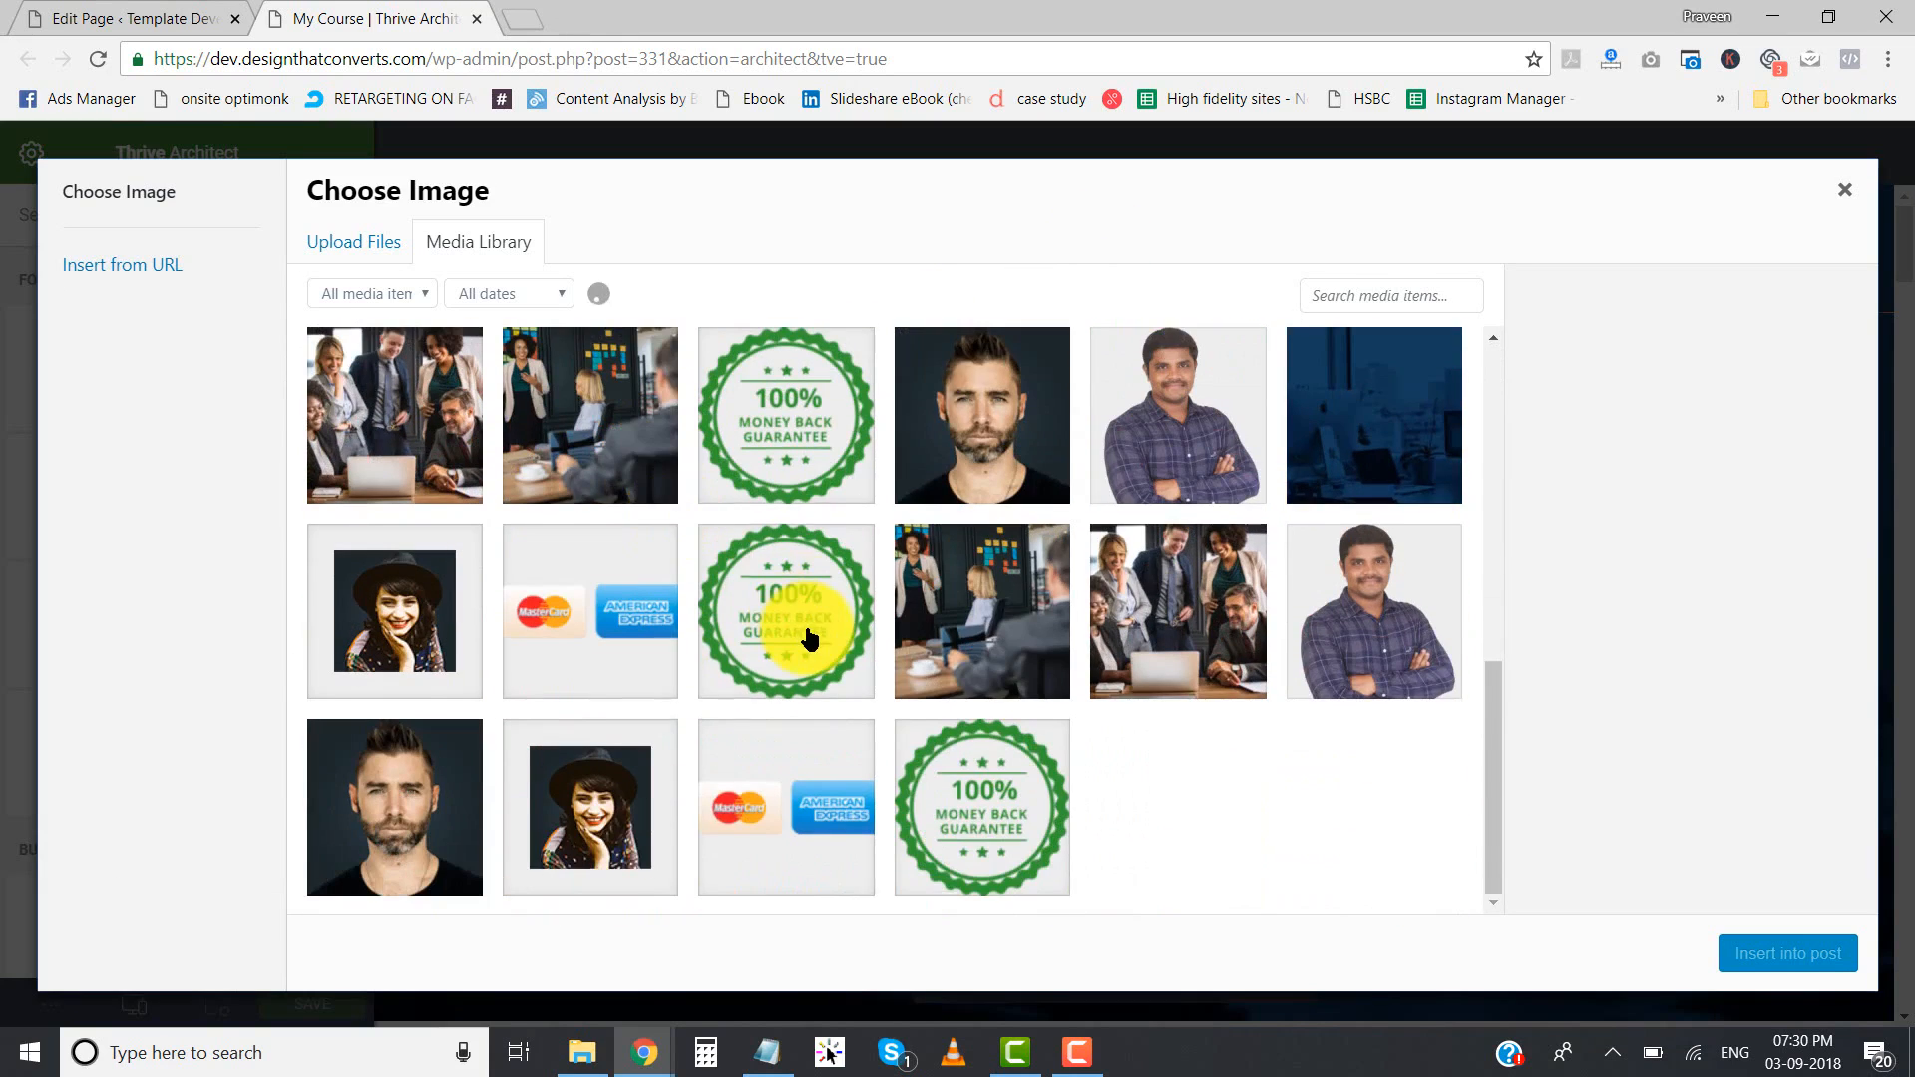
pyautogui.scroll(5, 798, 631)
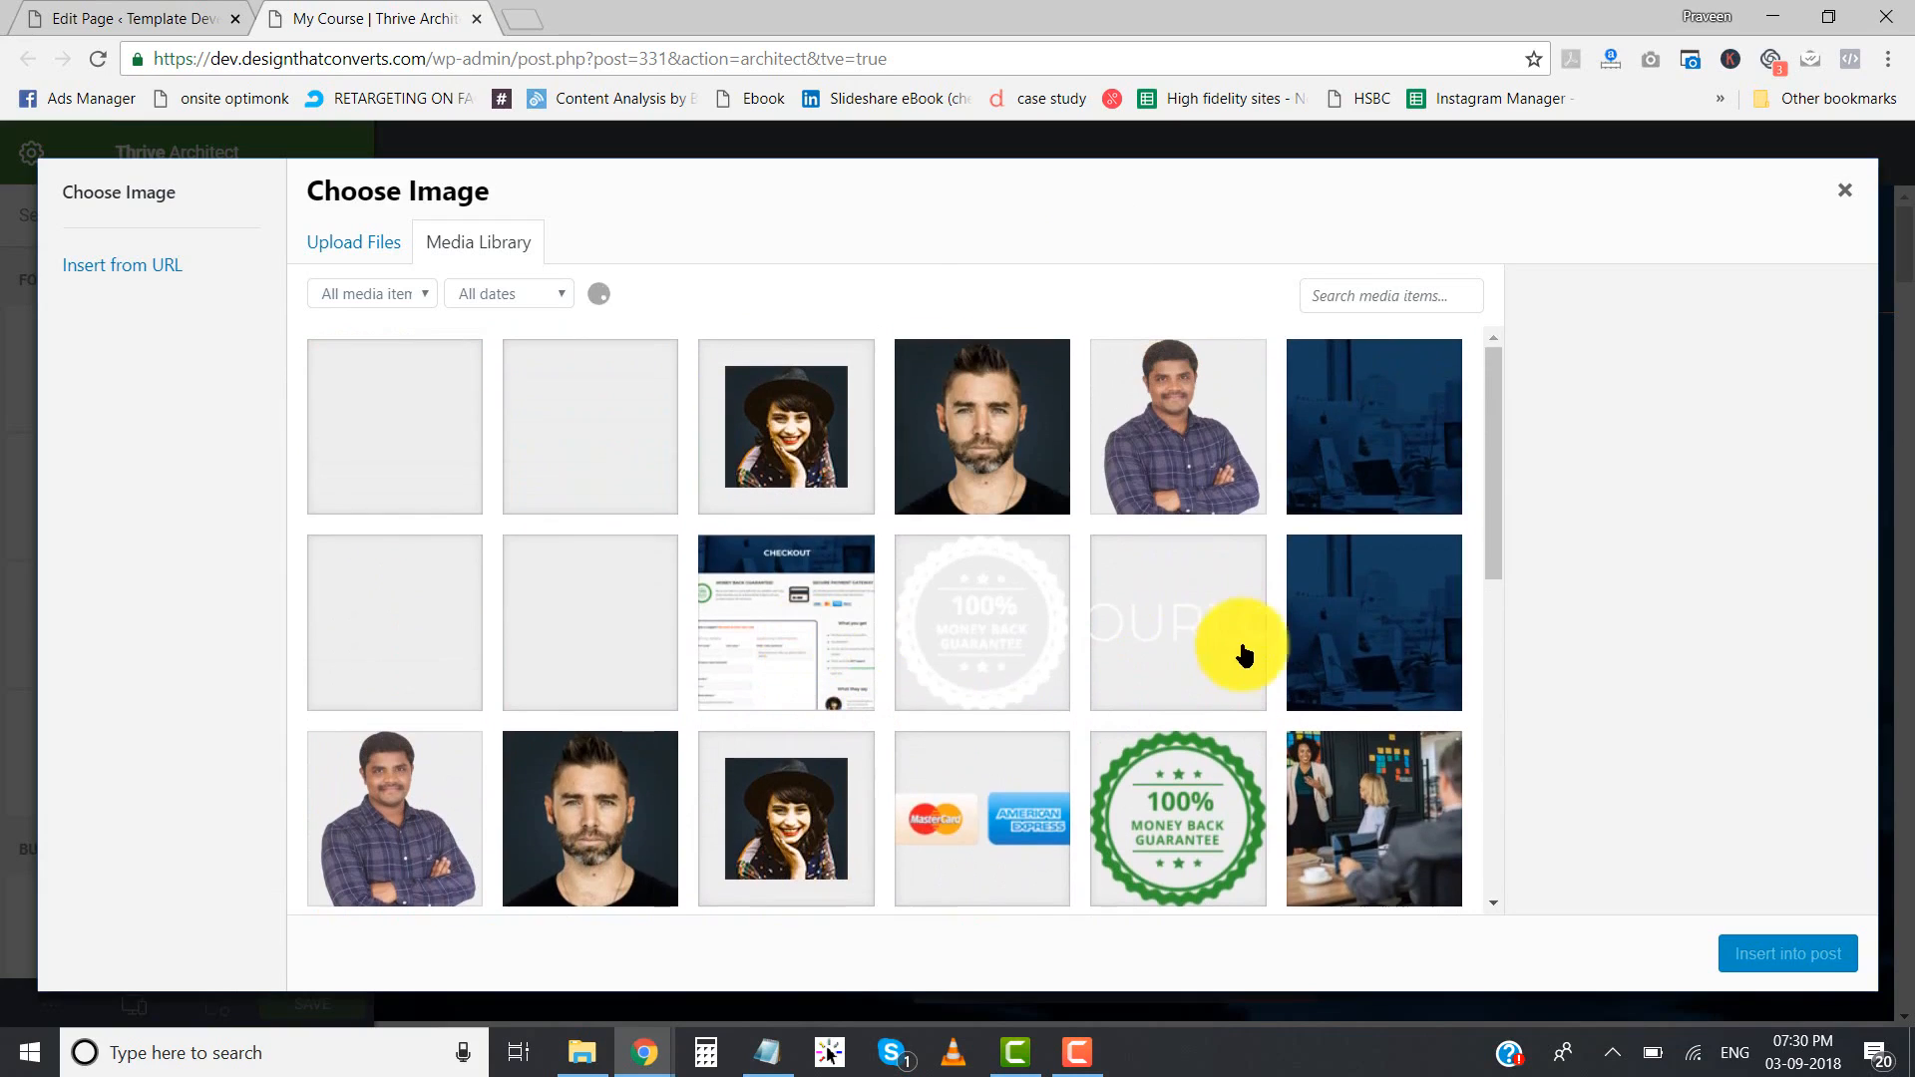
pyautogui.click(1165, 602)
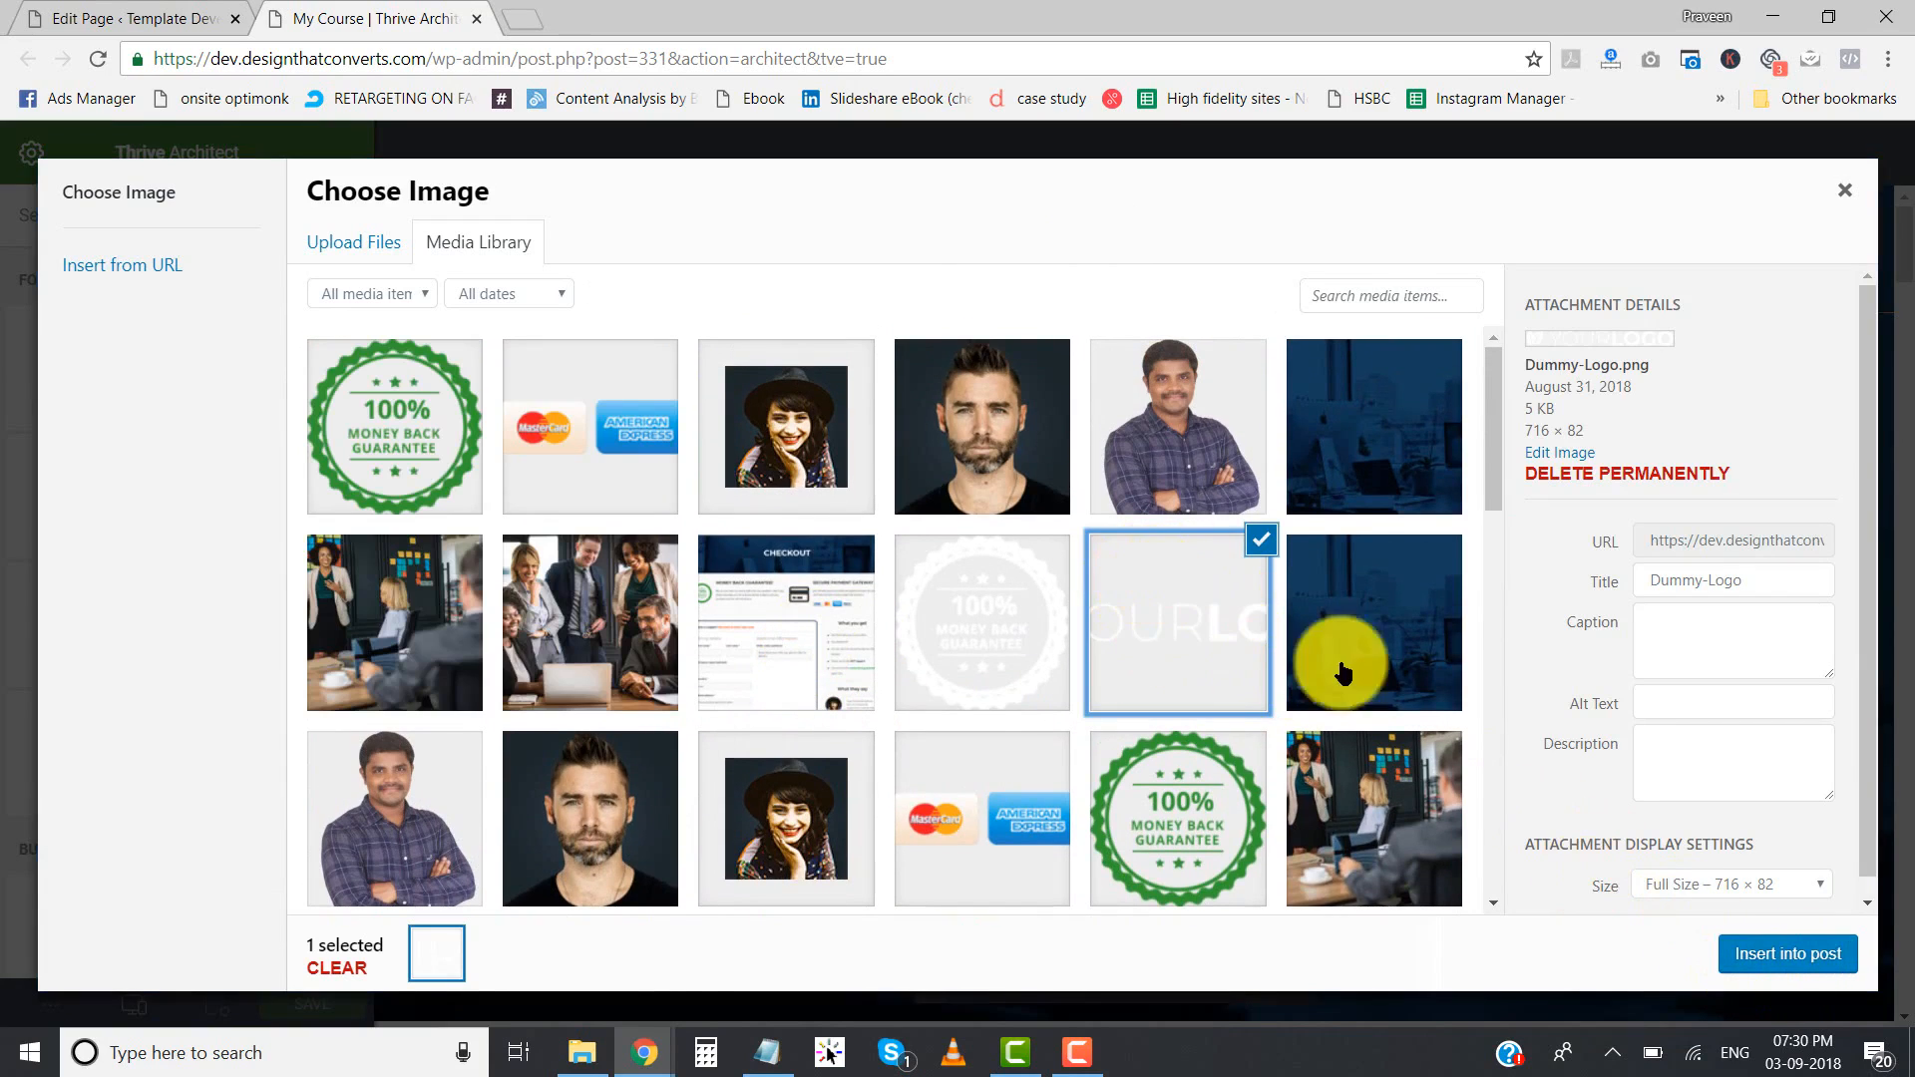
pyautogui.click(1786, 955)
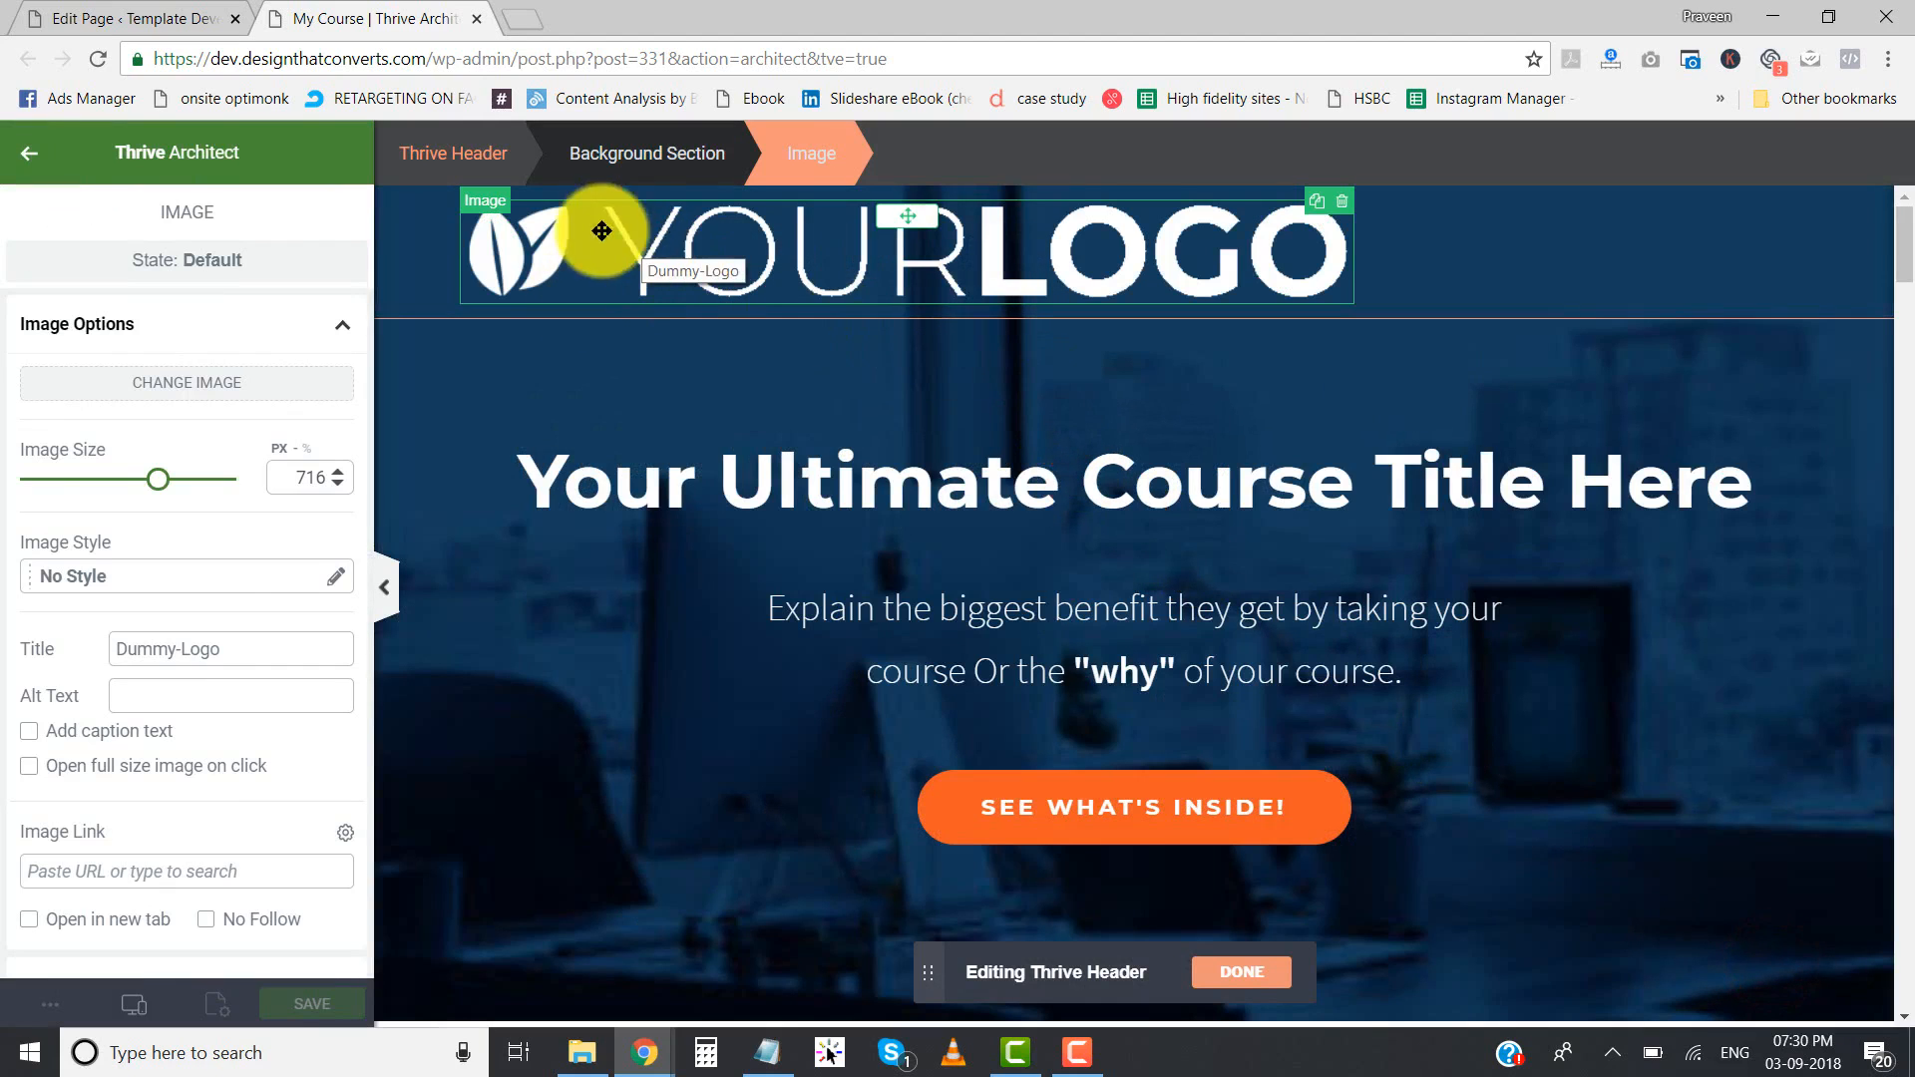
# - Reduce the header logo's image size to 204 px and align it to the center
pyautogui.moveTo(167, 484); pyautogui.dragTo(66, 484)
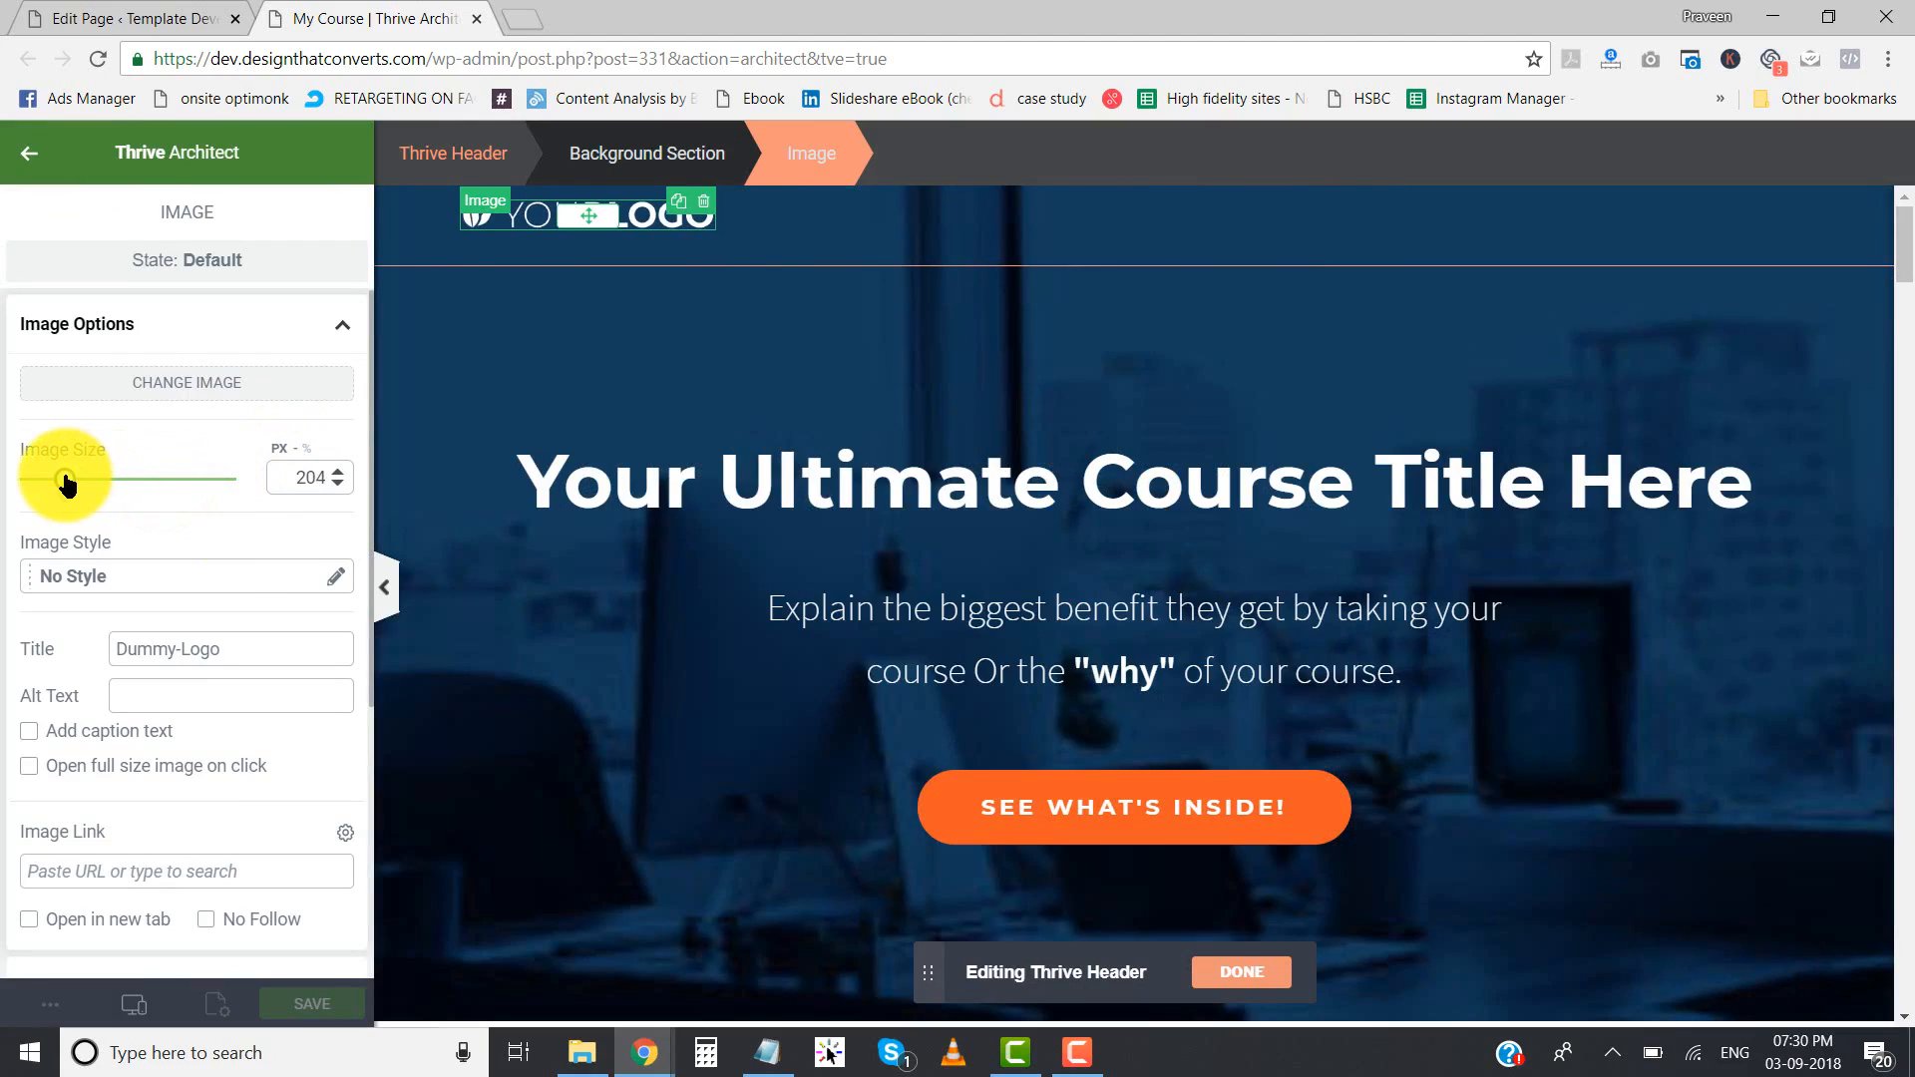
pyautogui.scroll(-5, 170, 535)
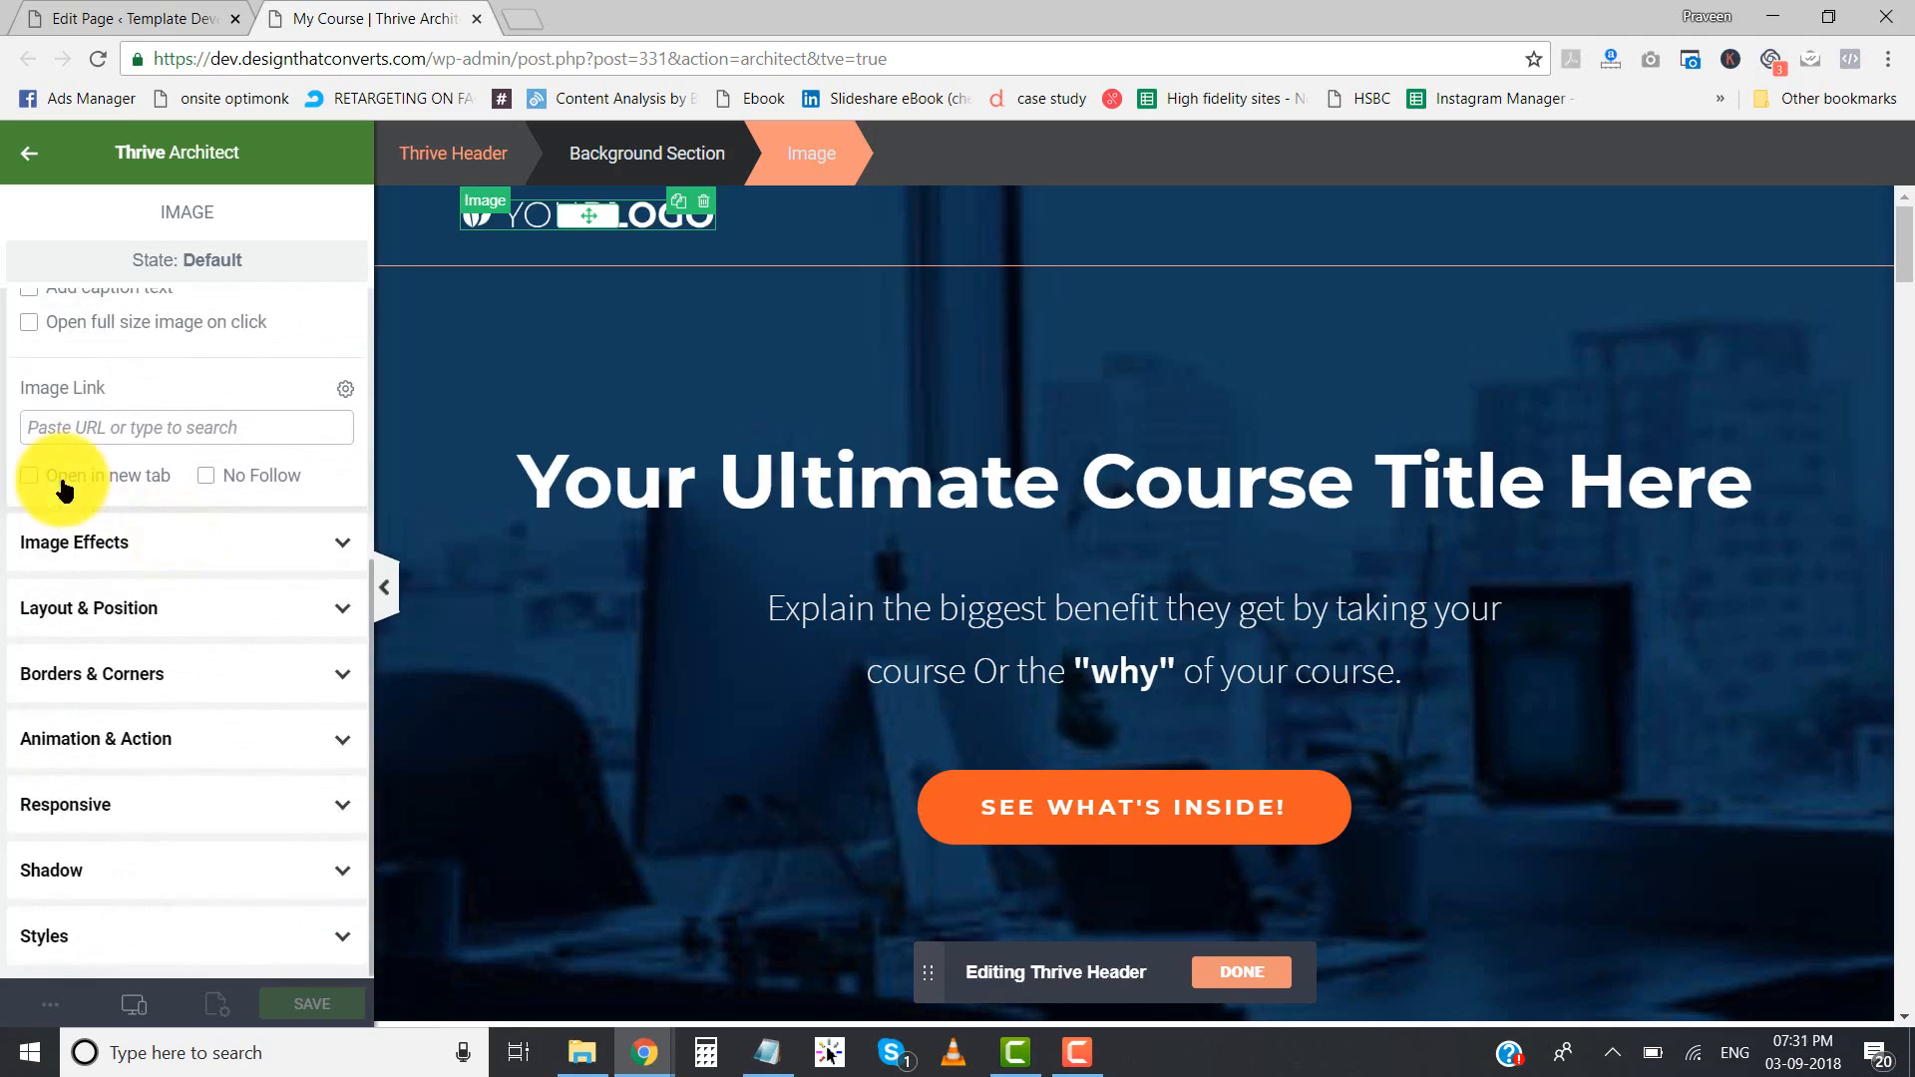
pyautogui.click(108, 607)
pyautogui.scroll(-3, 262, 610)
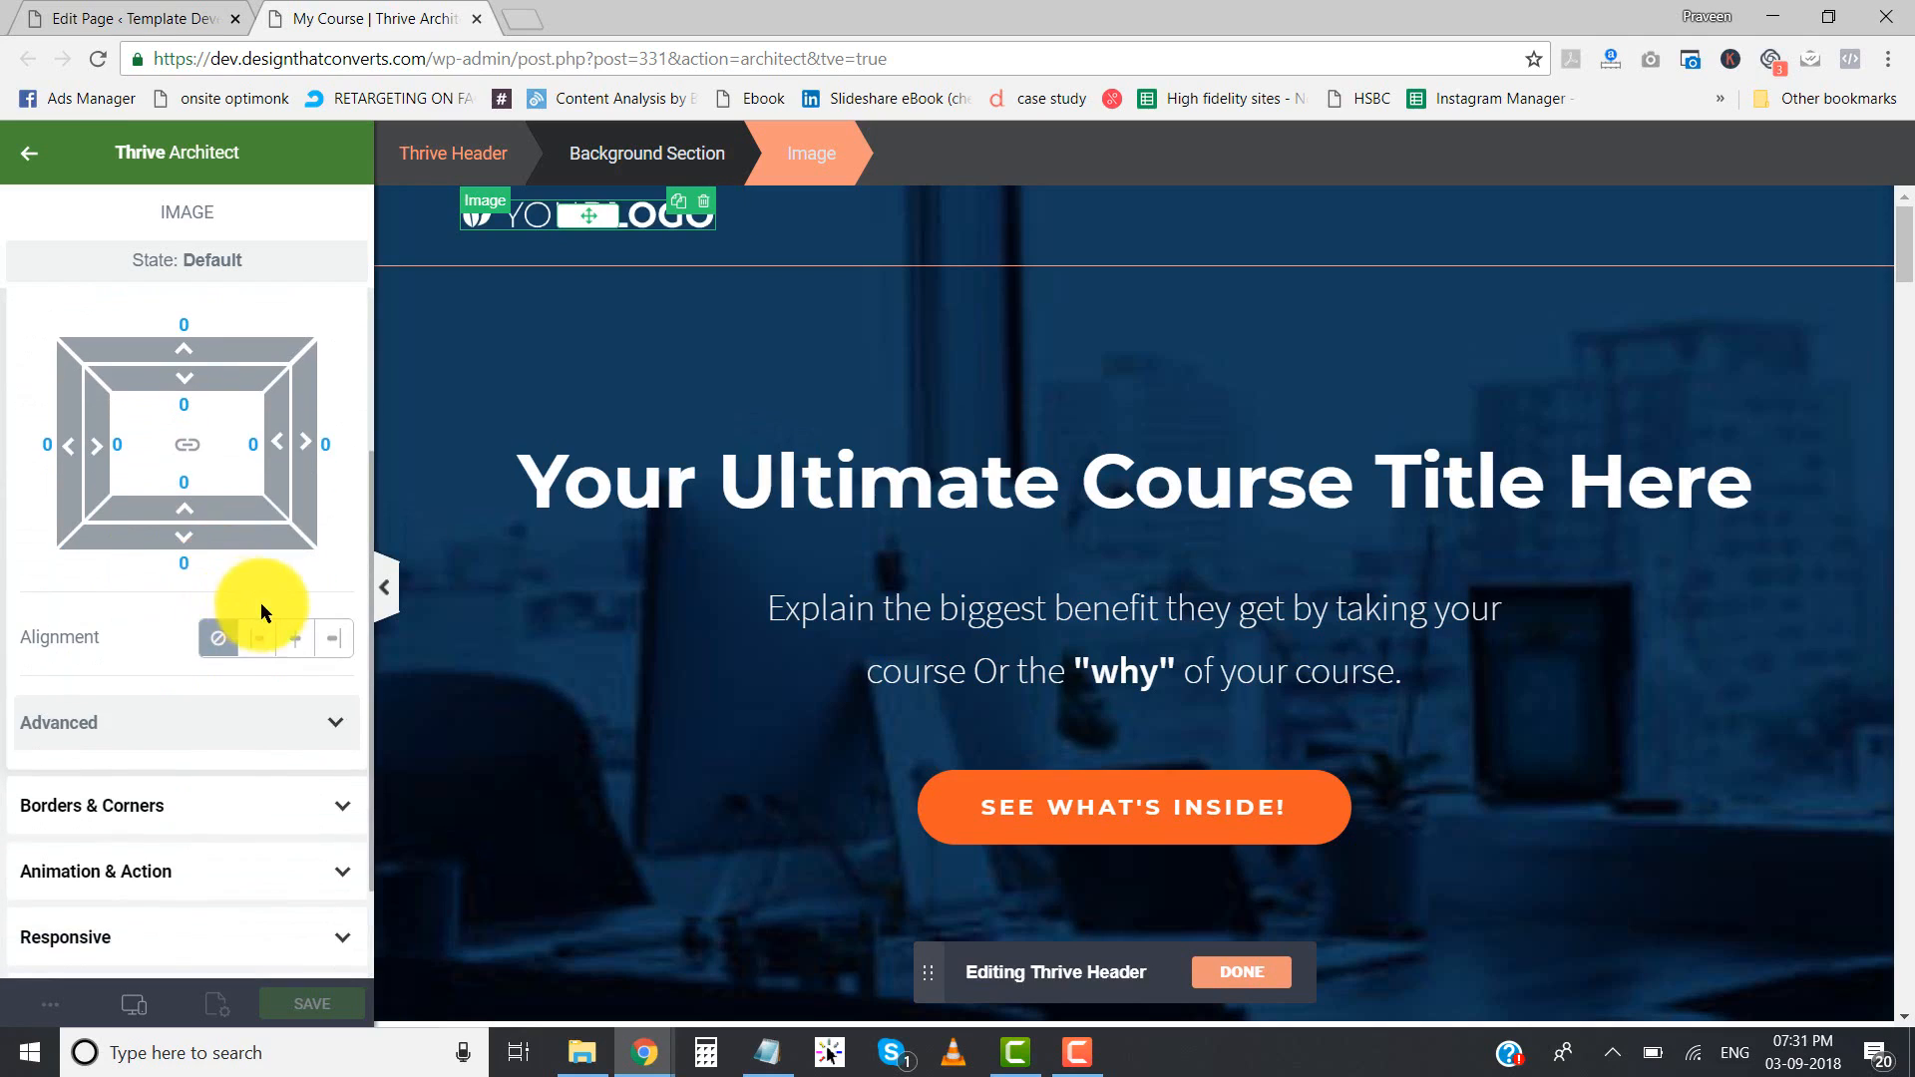
pyautogui.click(294, 643)
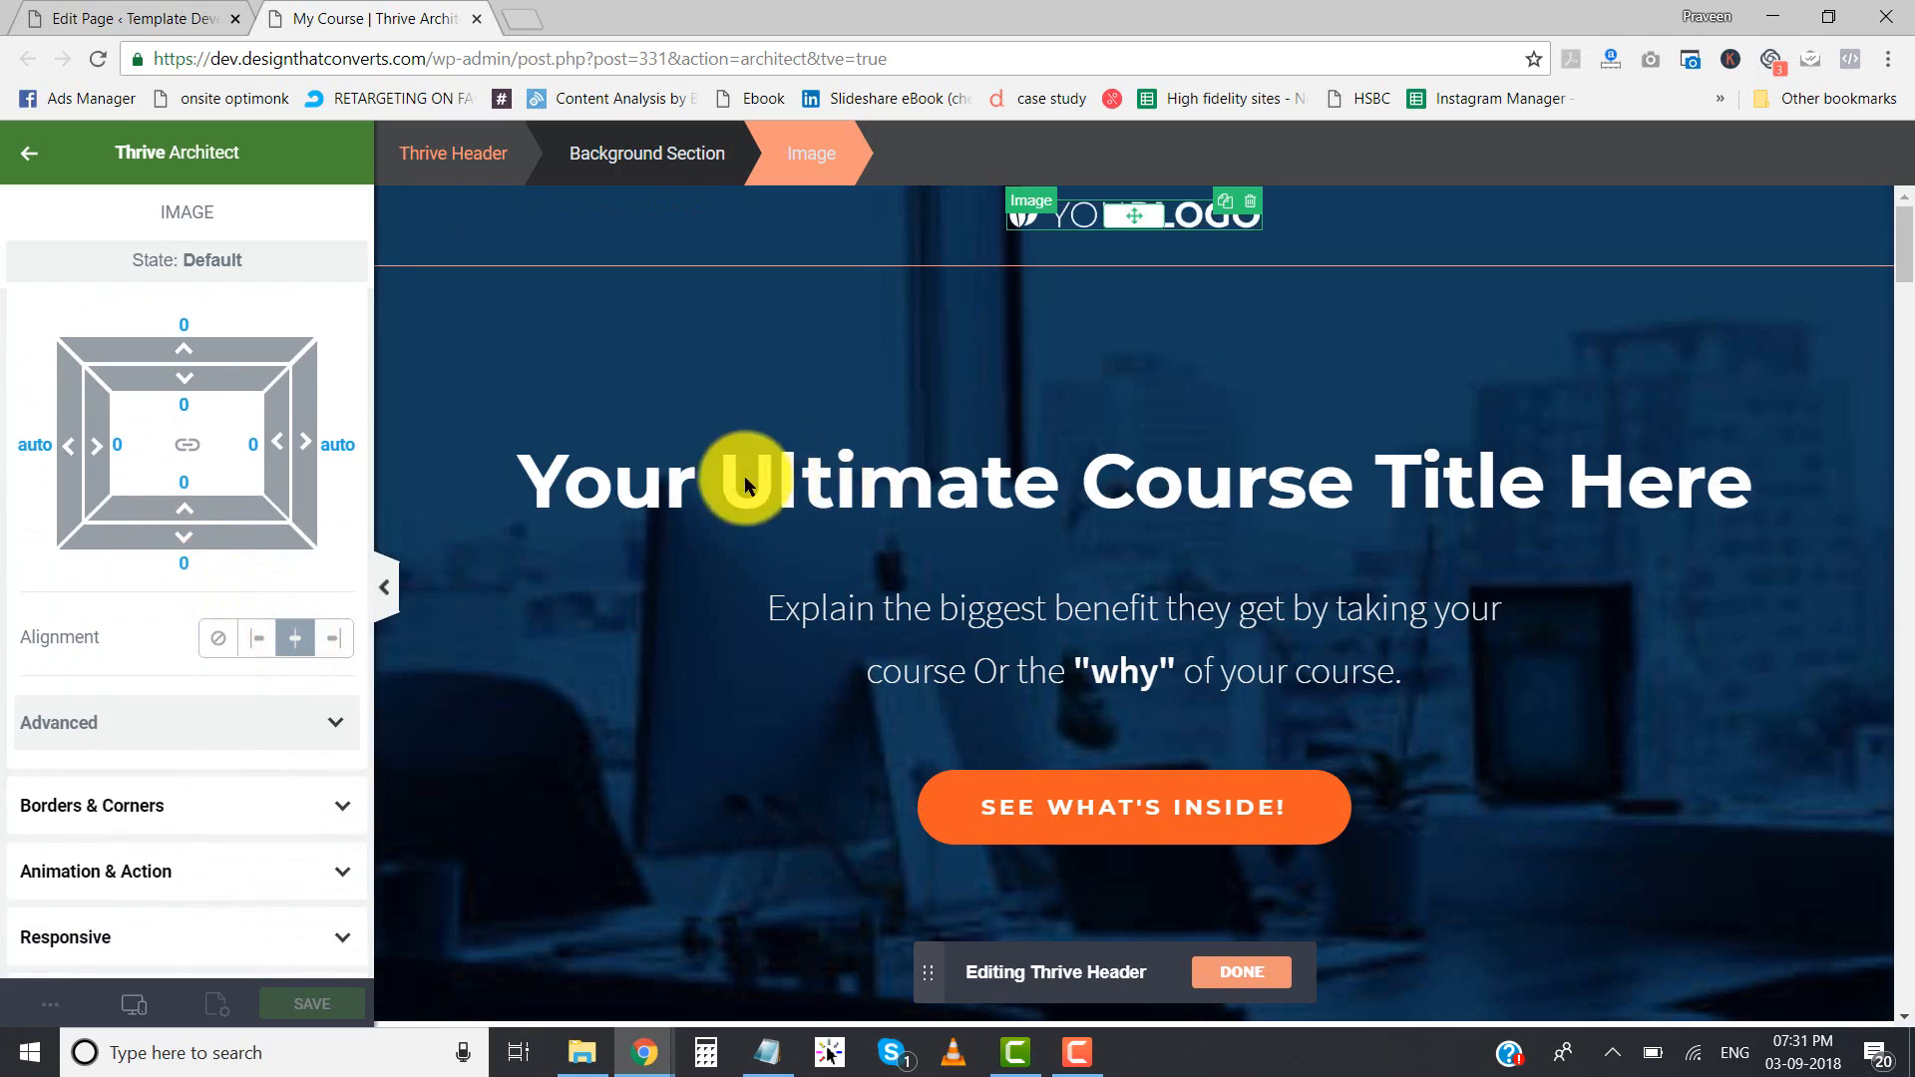
pyautogui.click(574, 793)
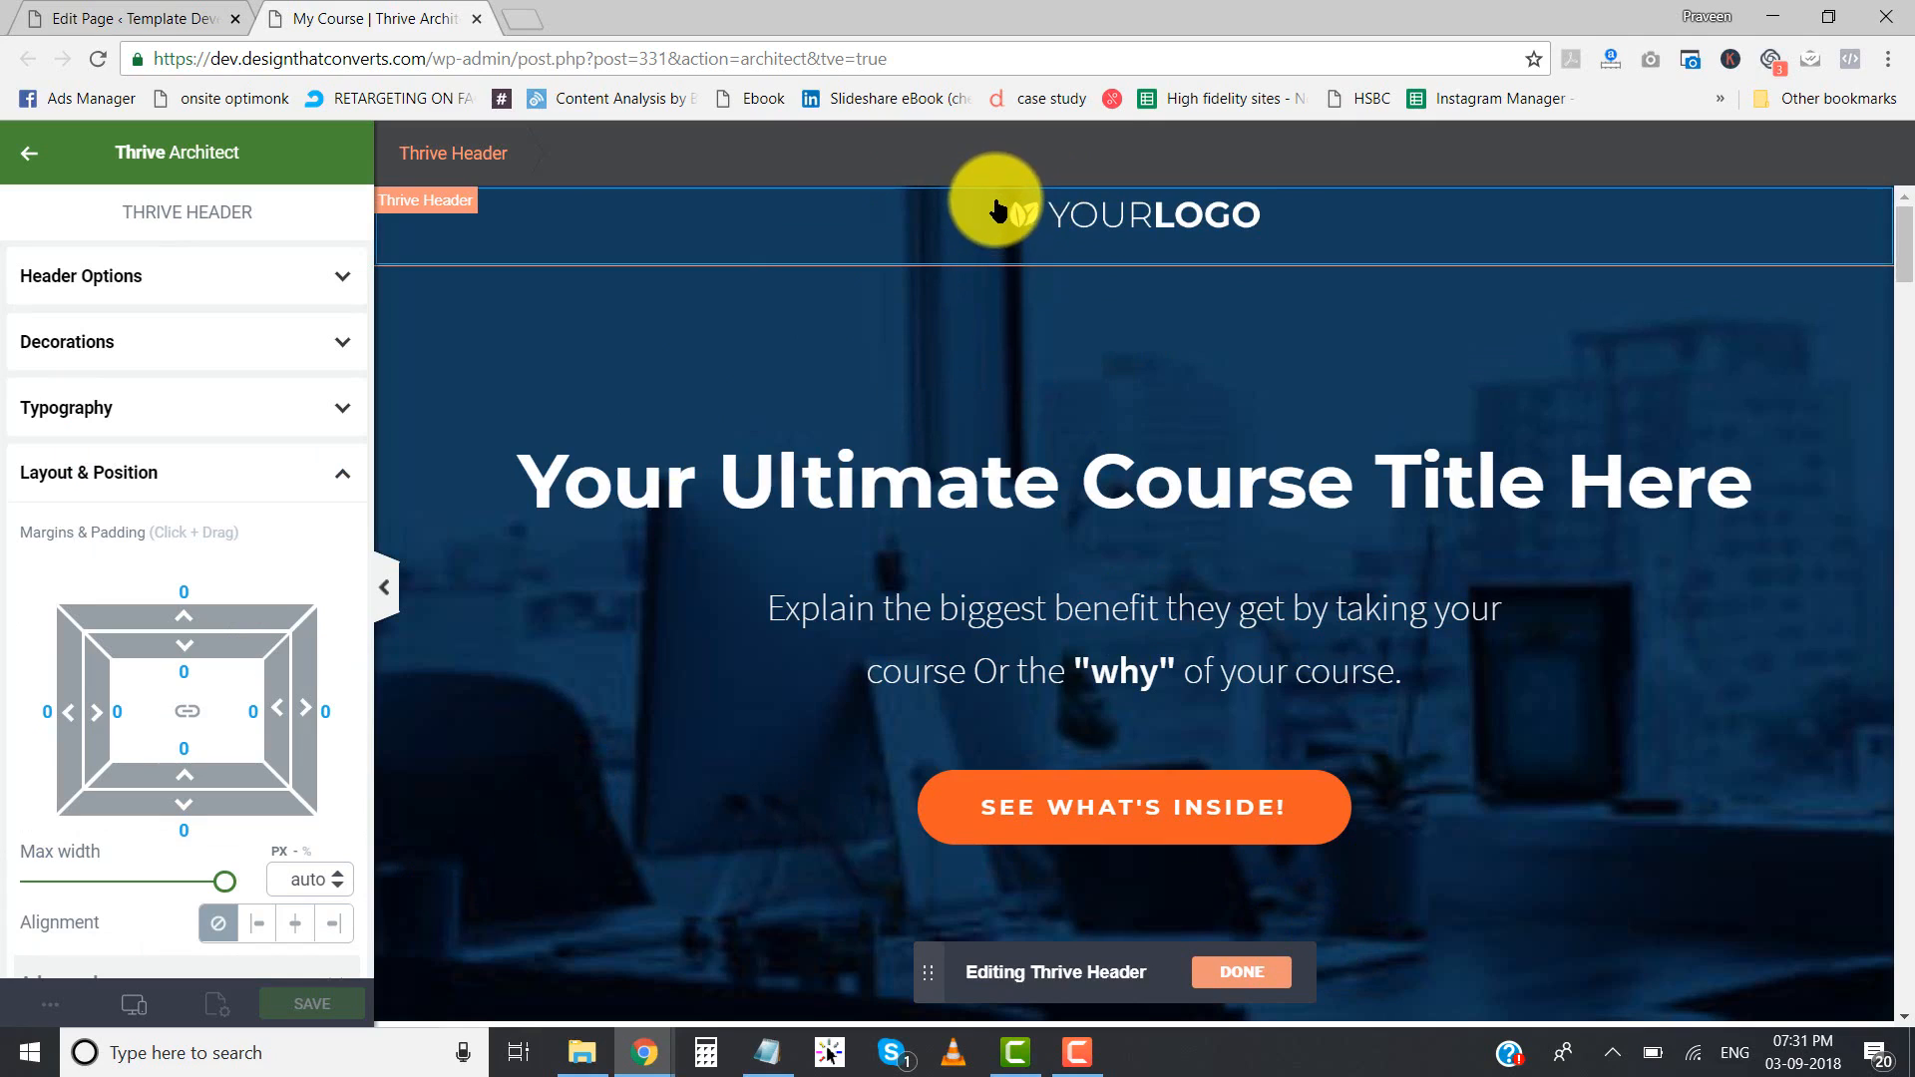
# - Give the header logo a top margin of 20 and finish editing the header
pyautogui.click(1028, 221)
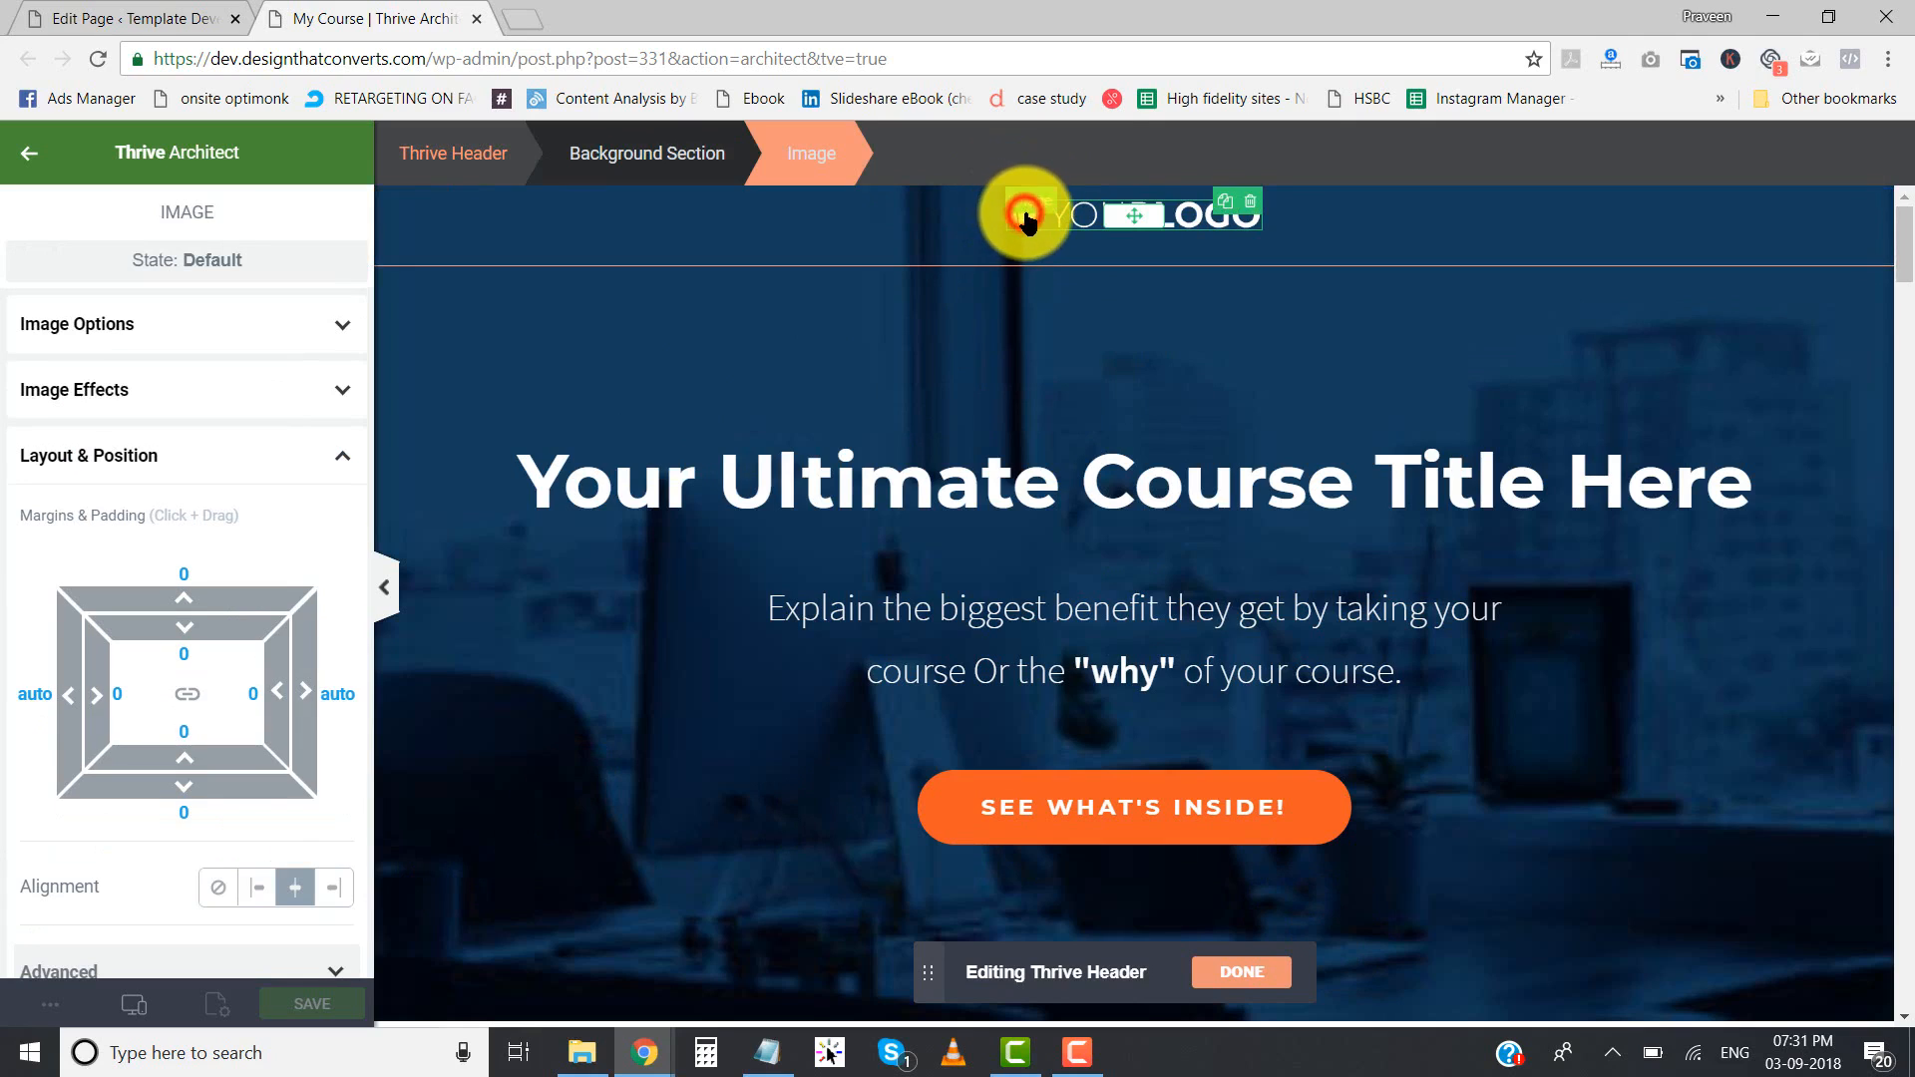
pyautogui.click(193, 579)
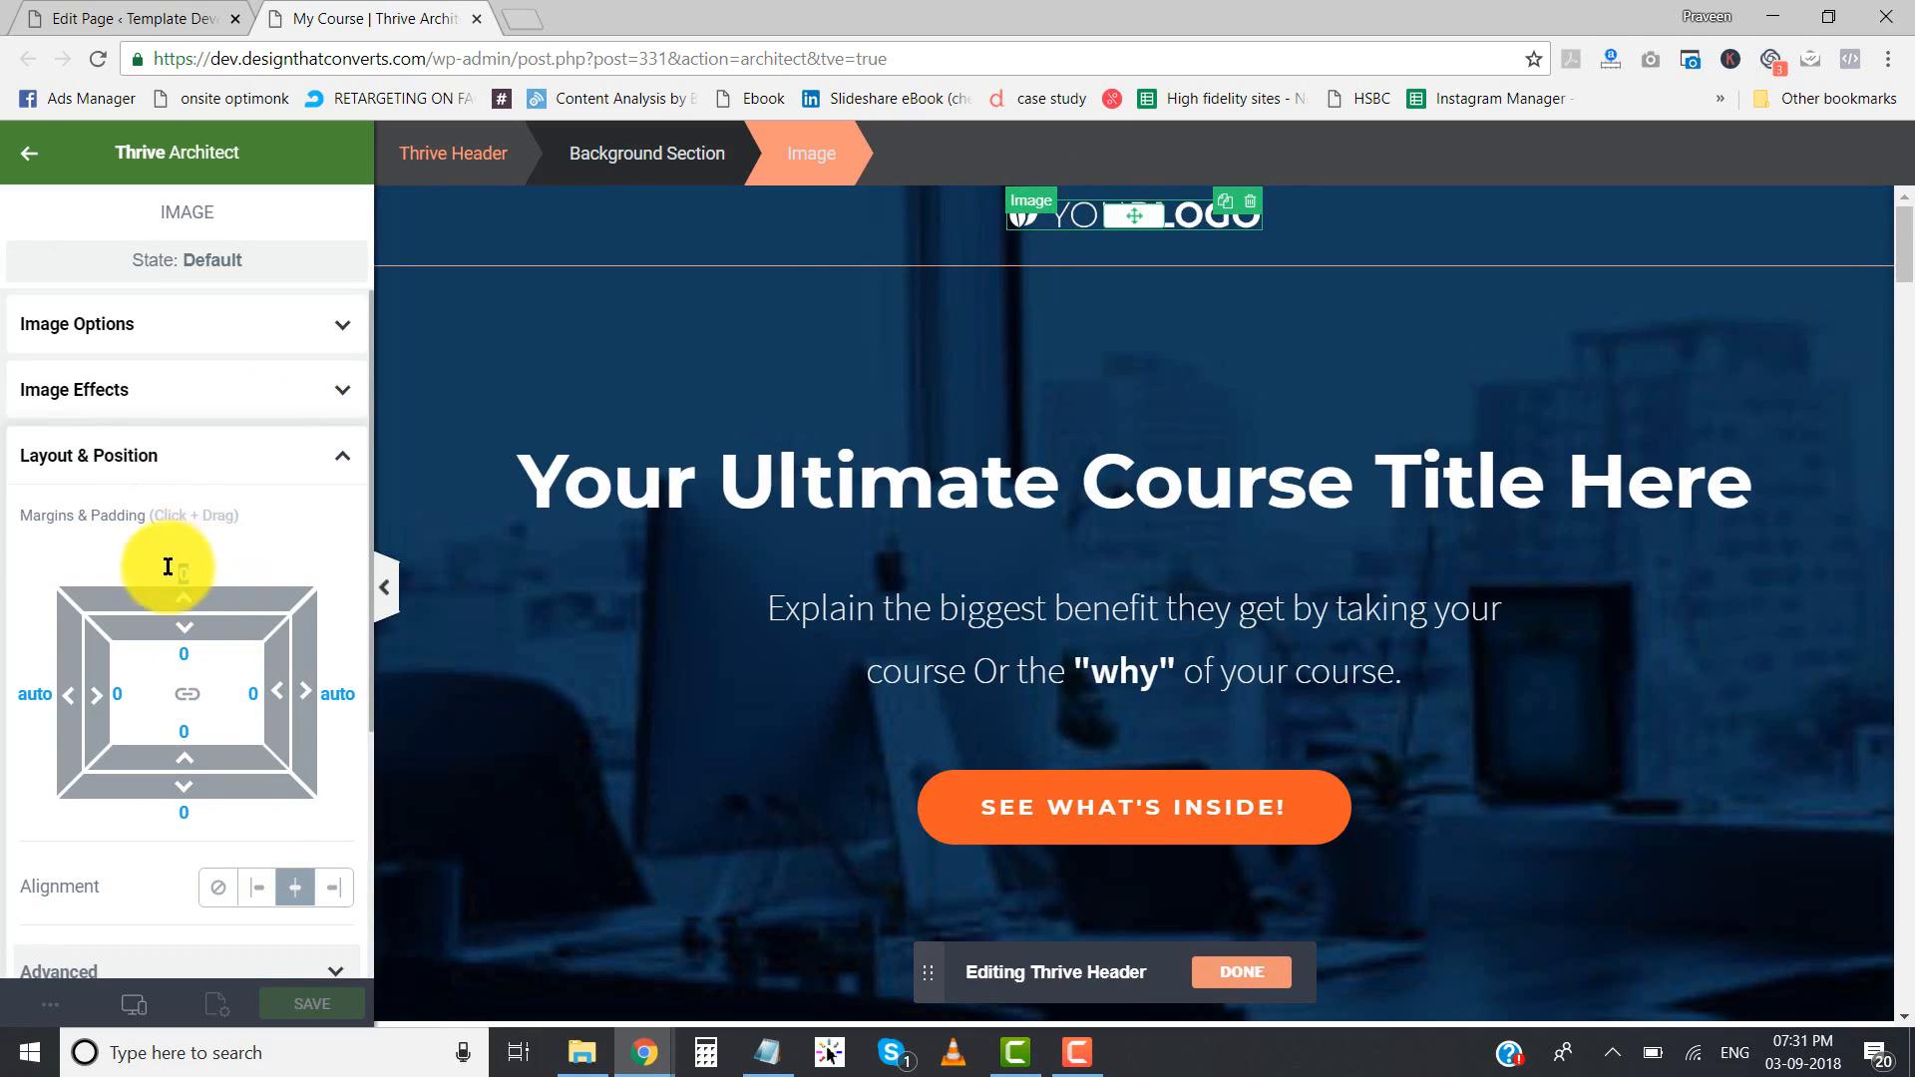
pyautogui.write('20')
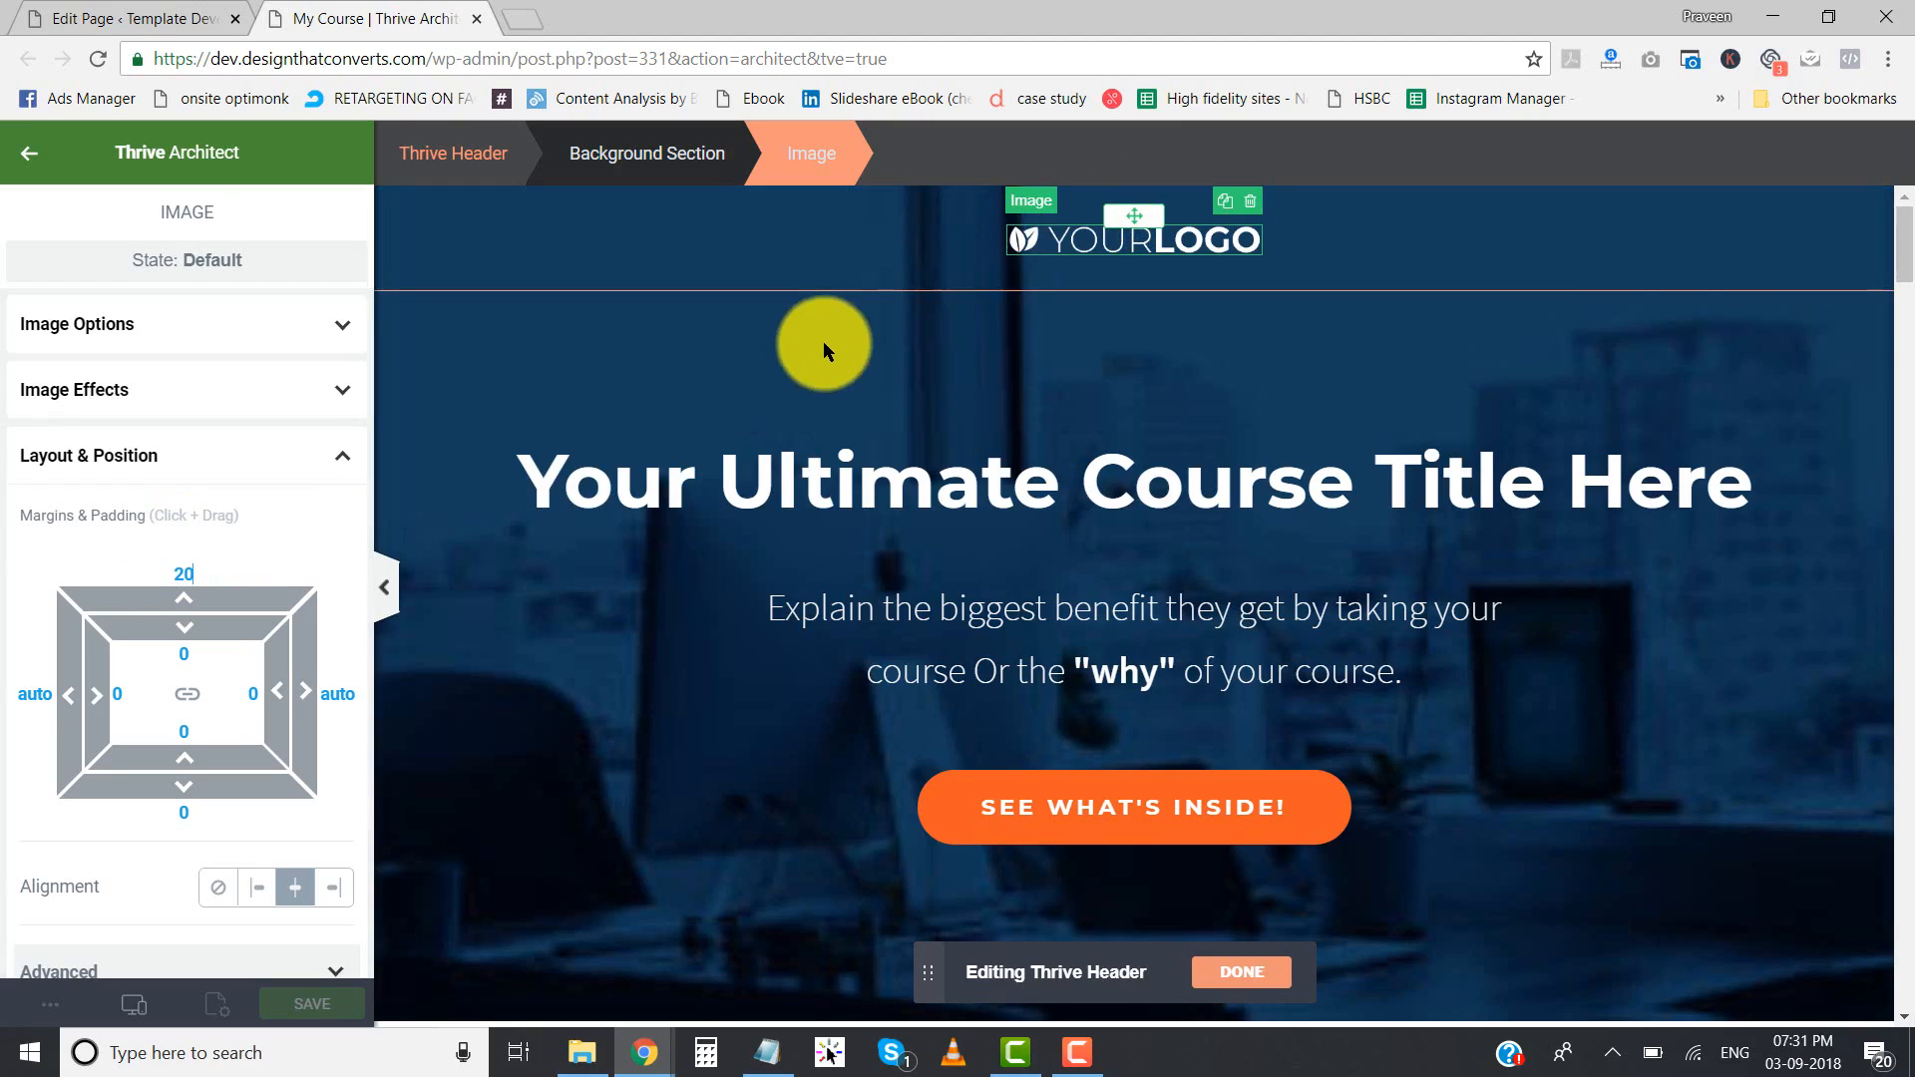
pyautogui.click(1242, 973)
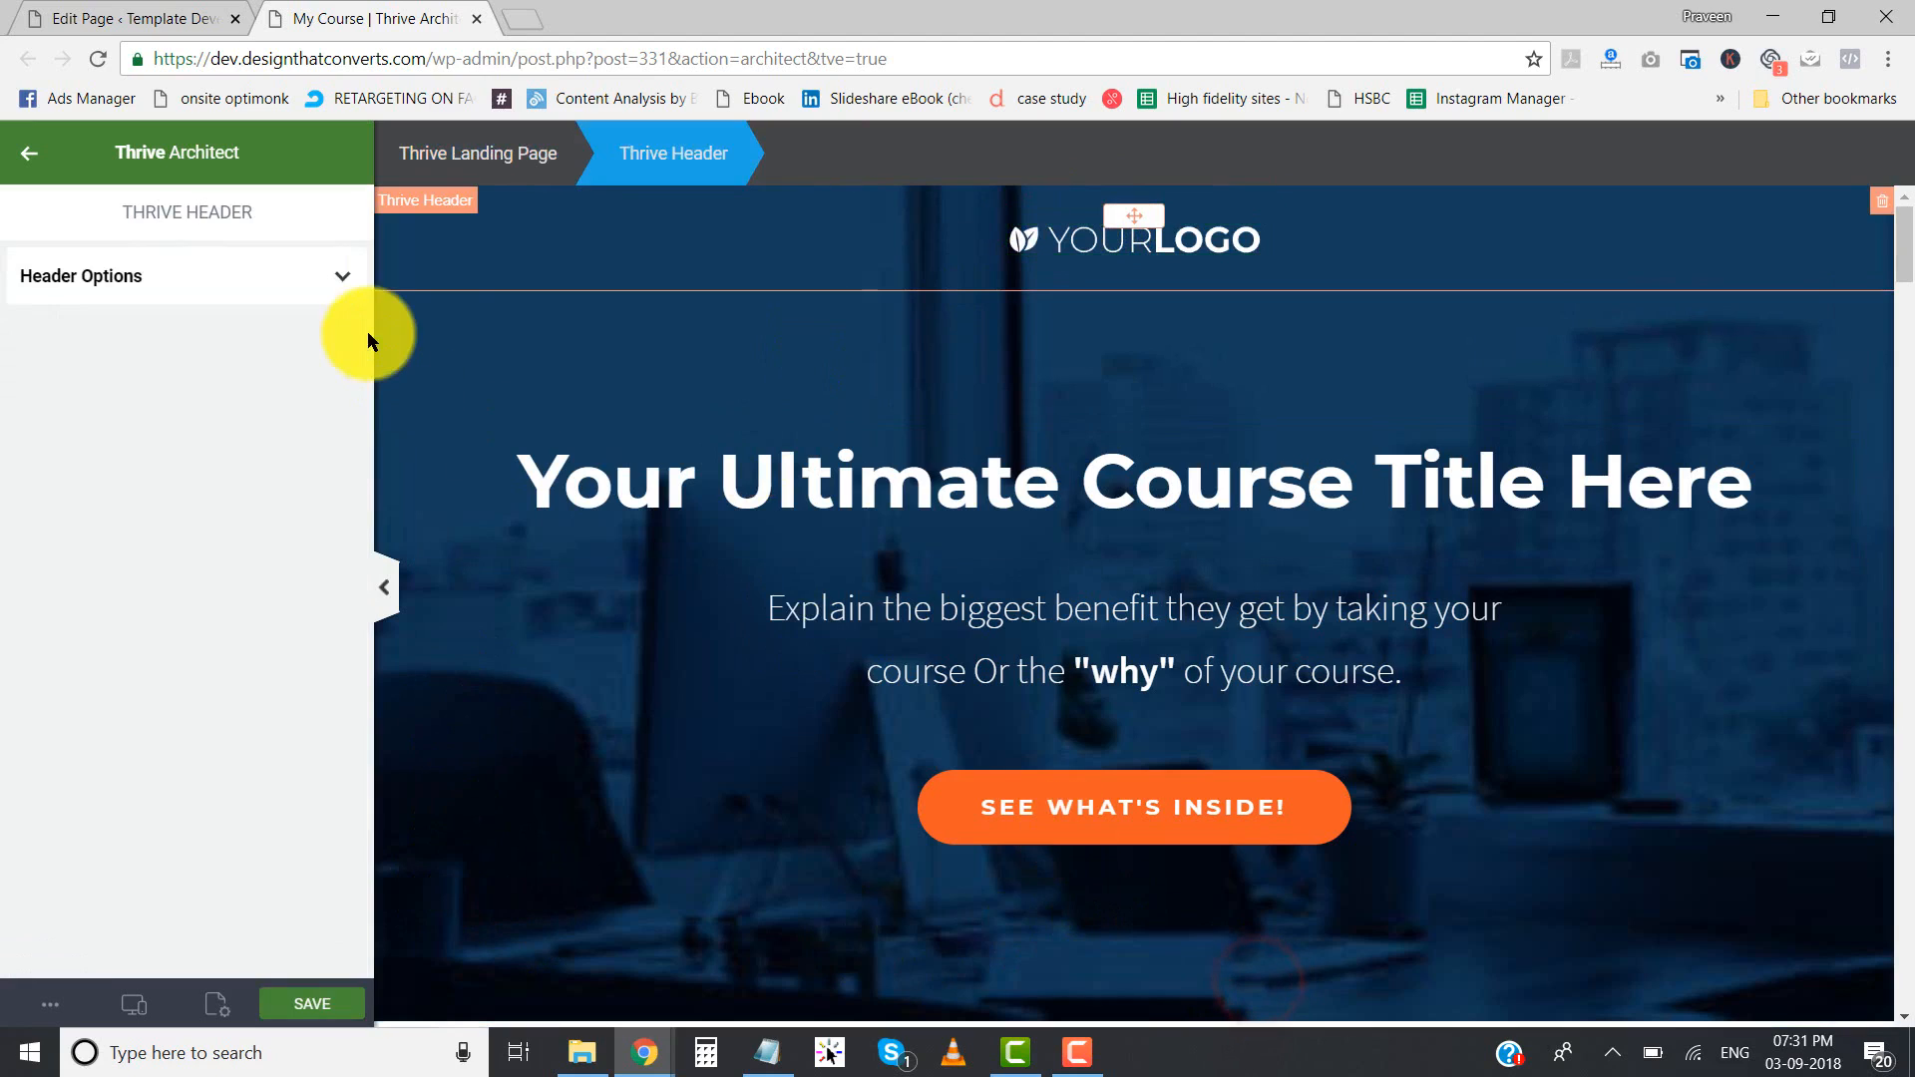
pyautogui.click(14, 160)
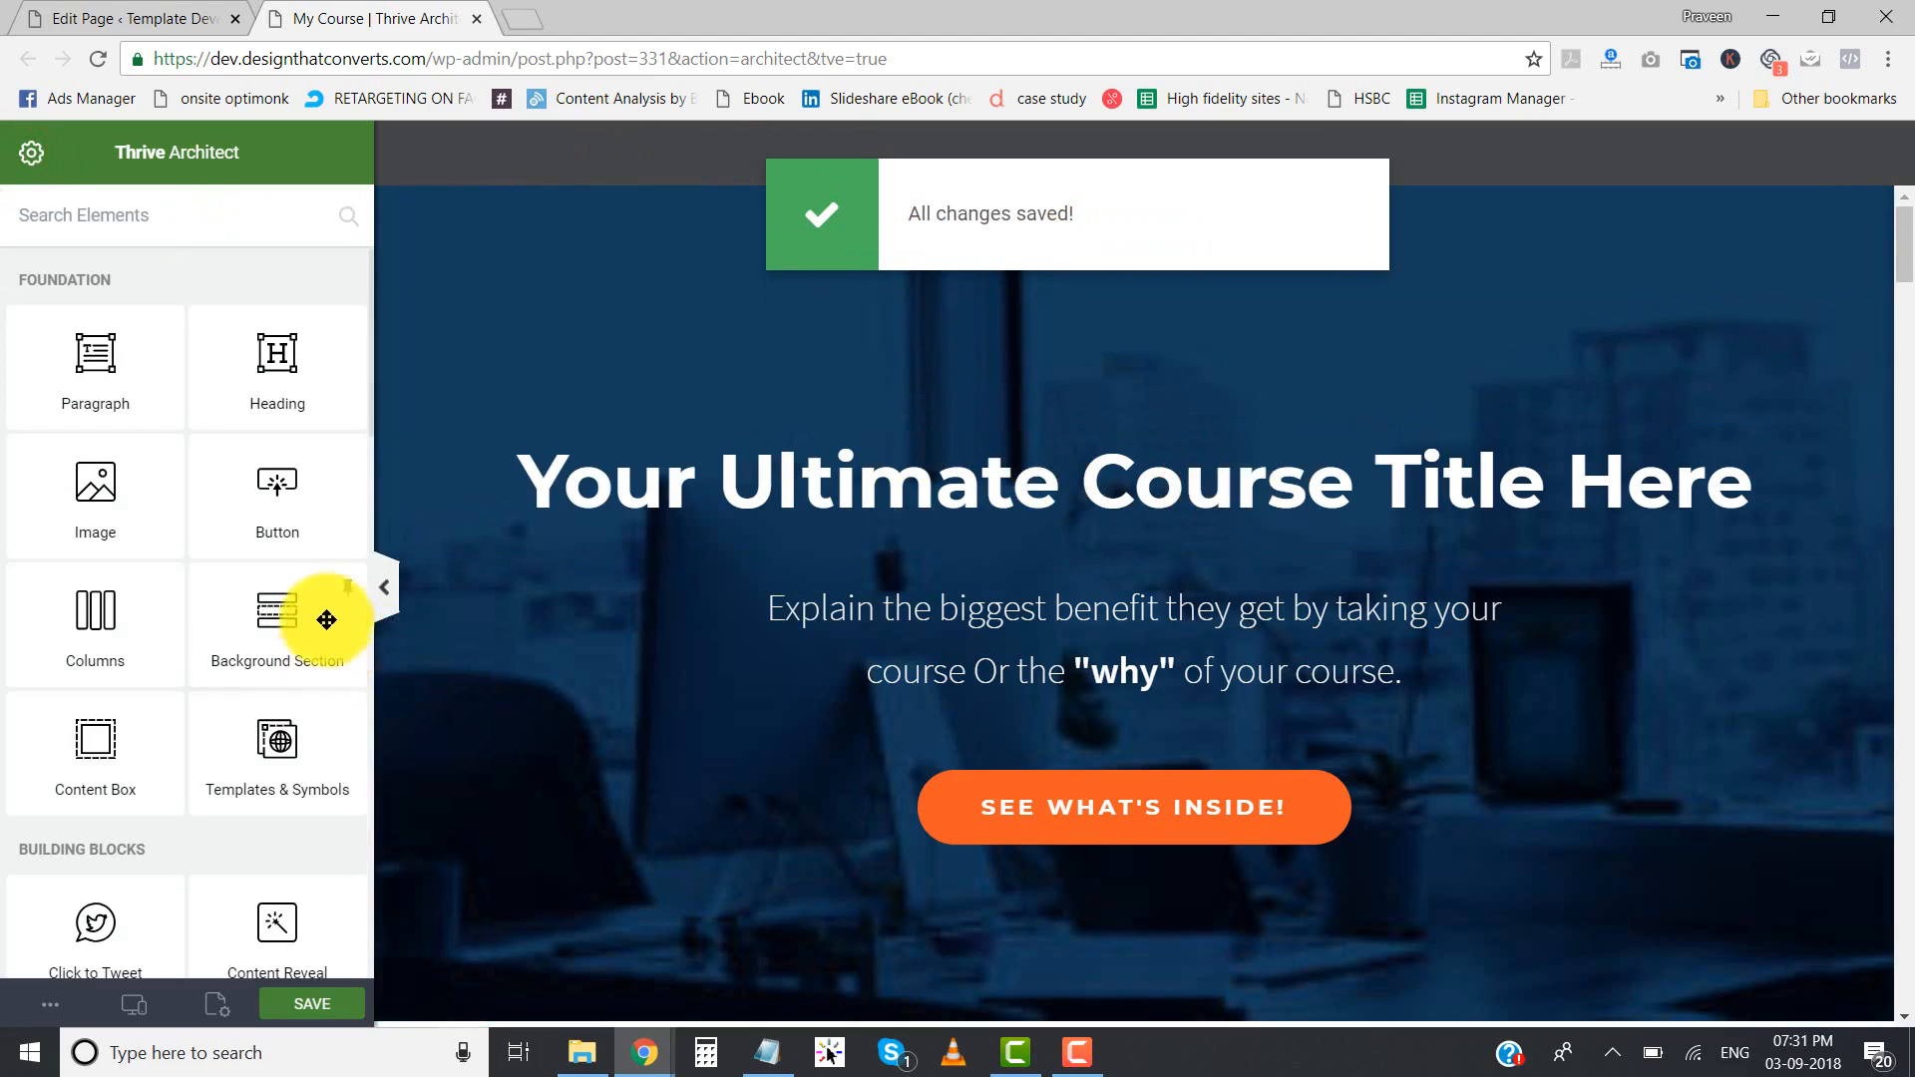
# - Delete the copyright paragraph at the end of the page together with the empty background section that held it
pyautogui.click(384, 587)
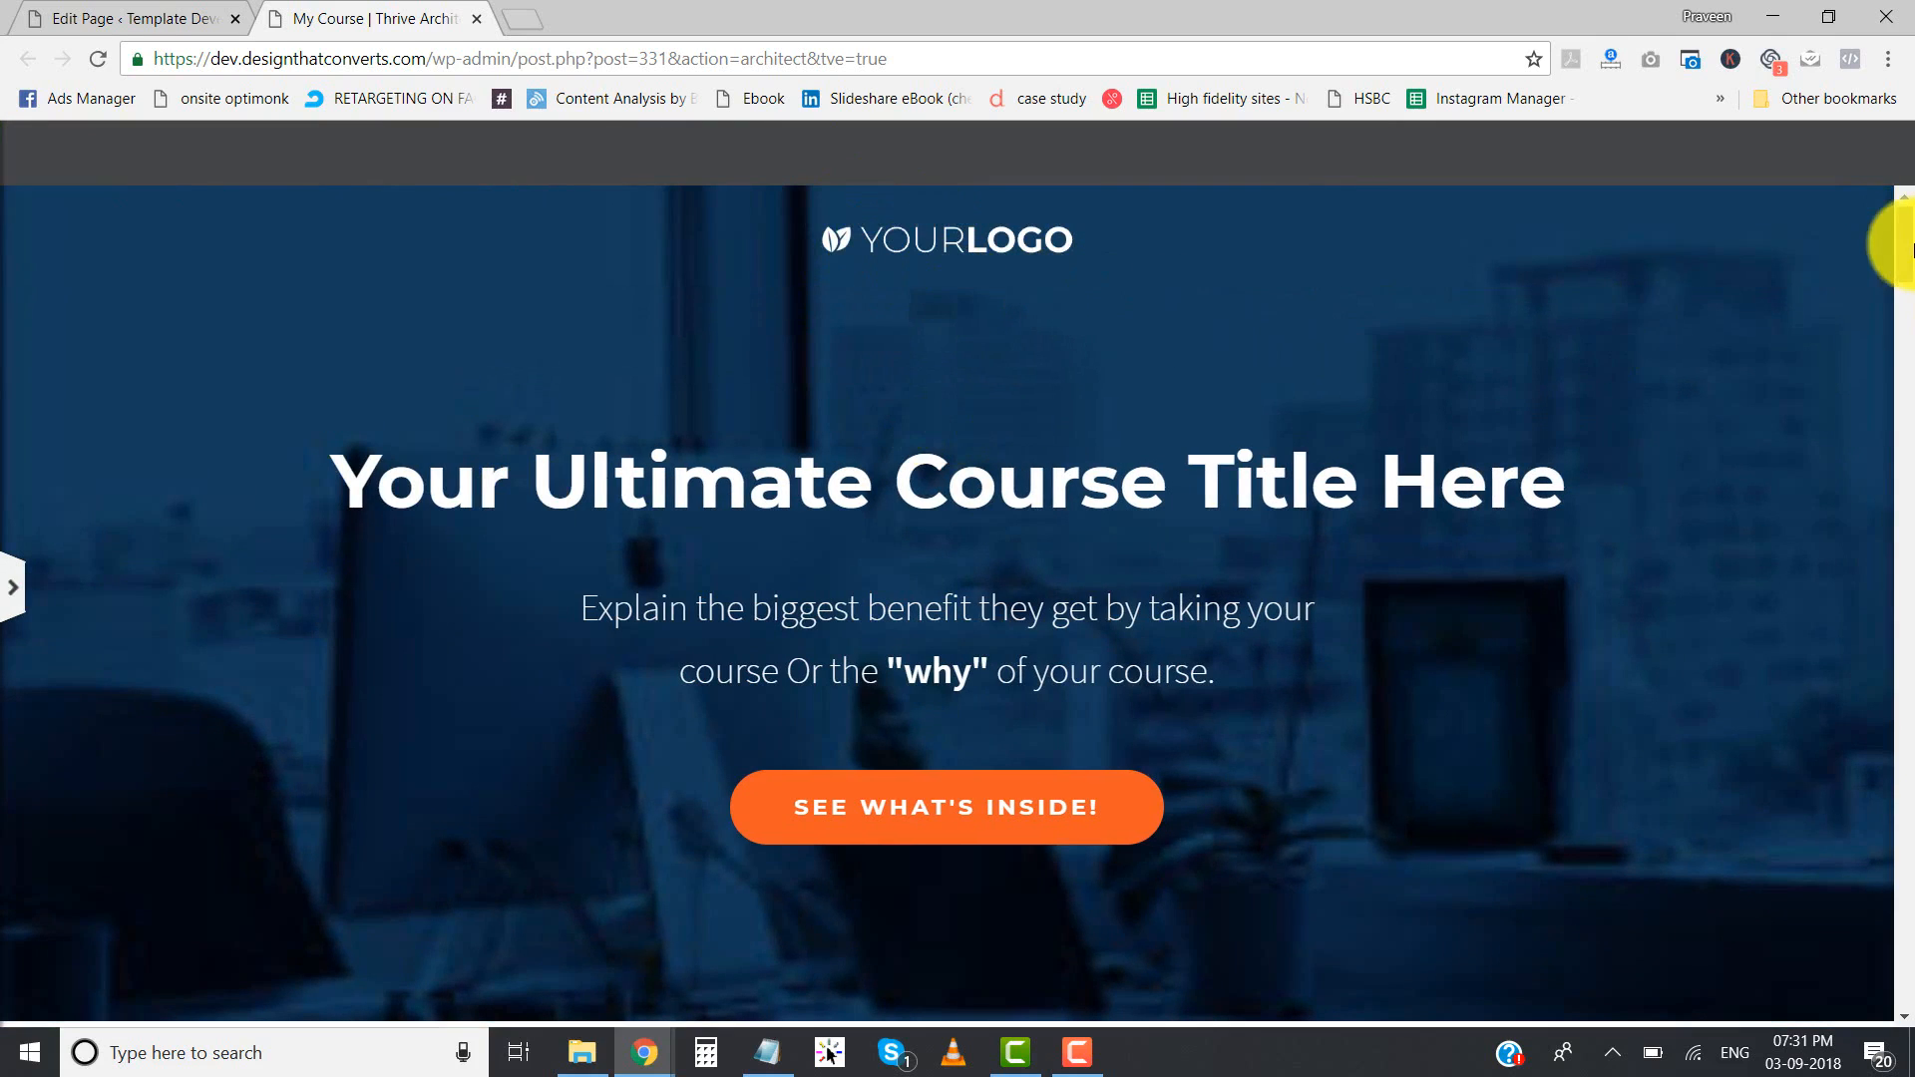
pyautogui.moveTo(1902, 280); pyautogui.dragTo(1870, 1015)
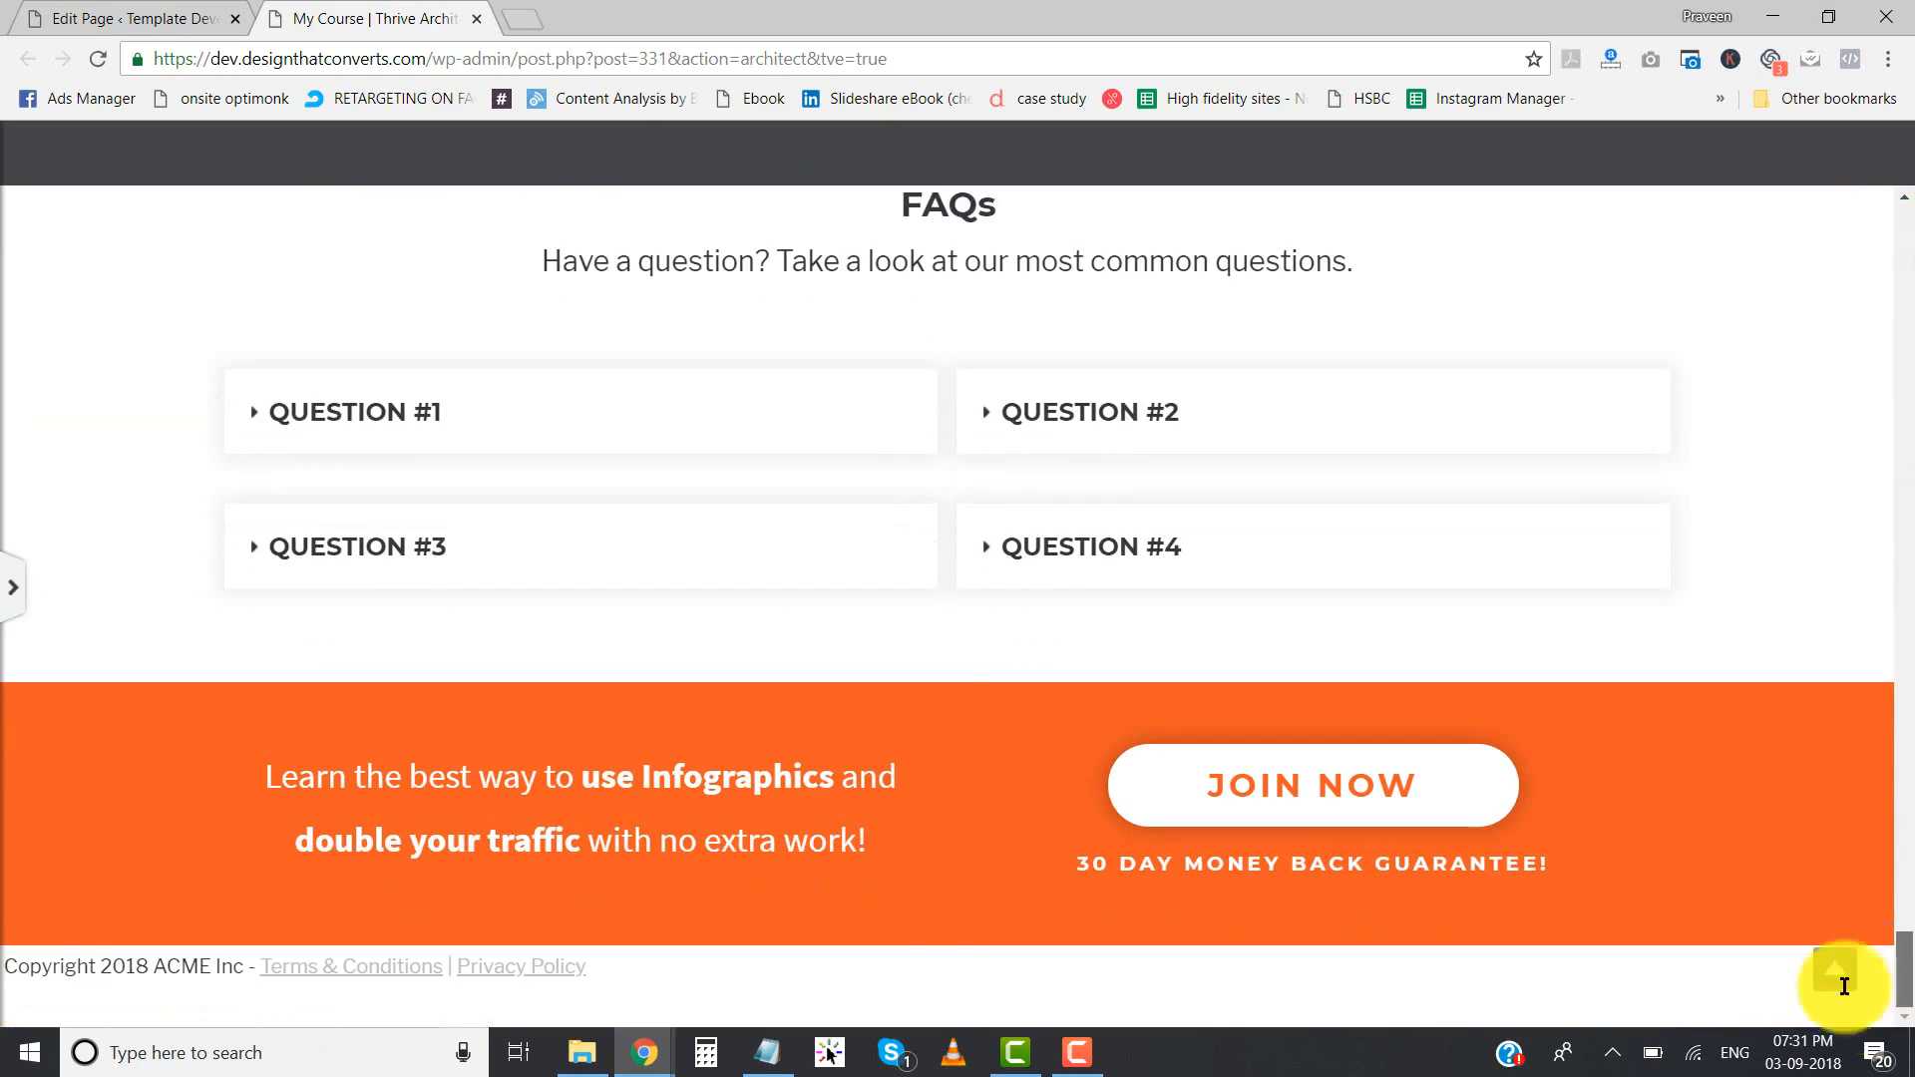
pyautogui.click(1713, 974)
pyautogui.click(1885, 948)
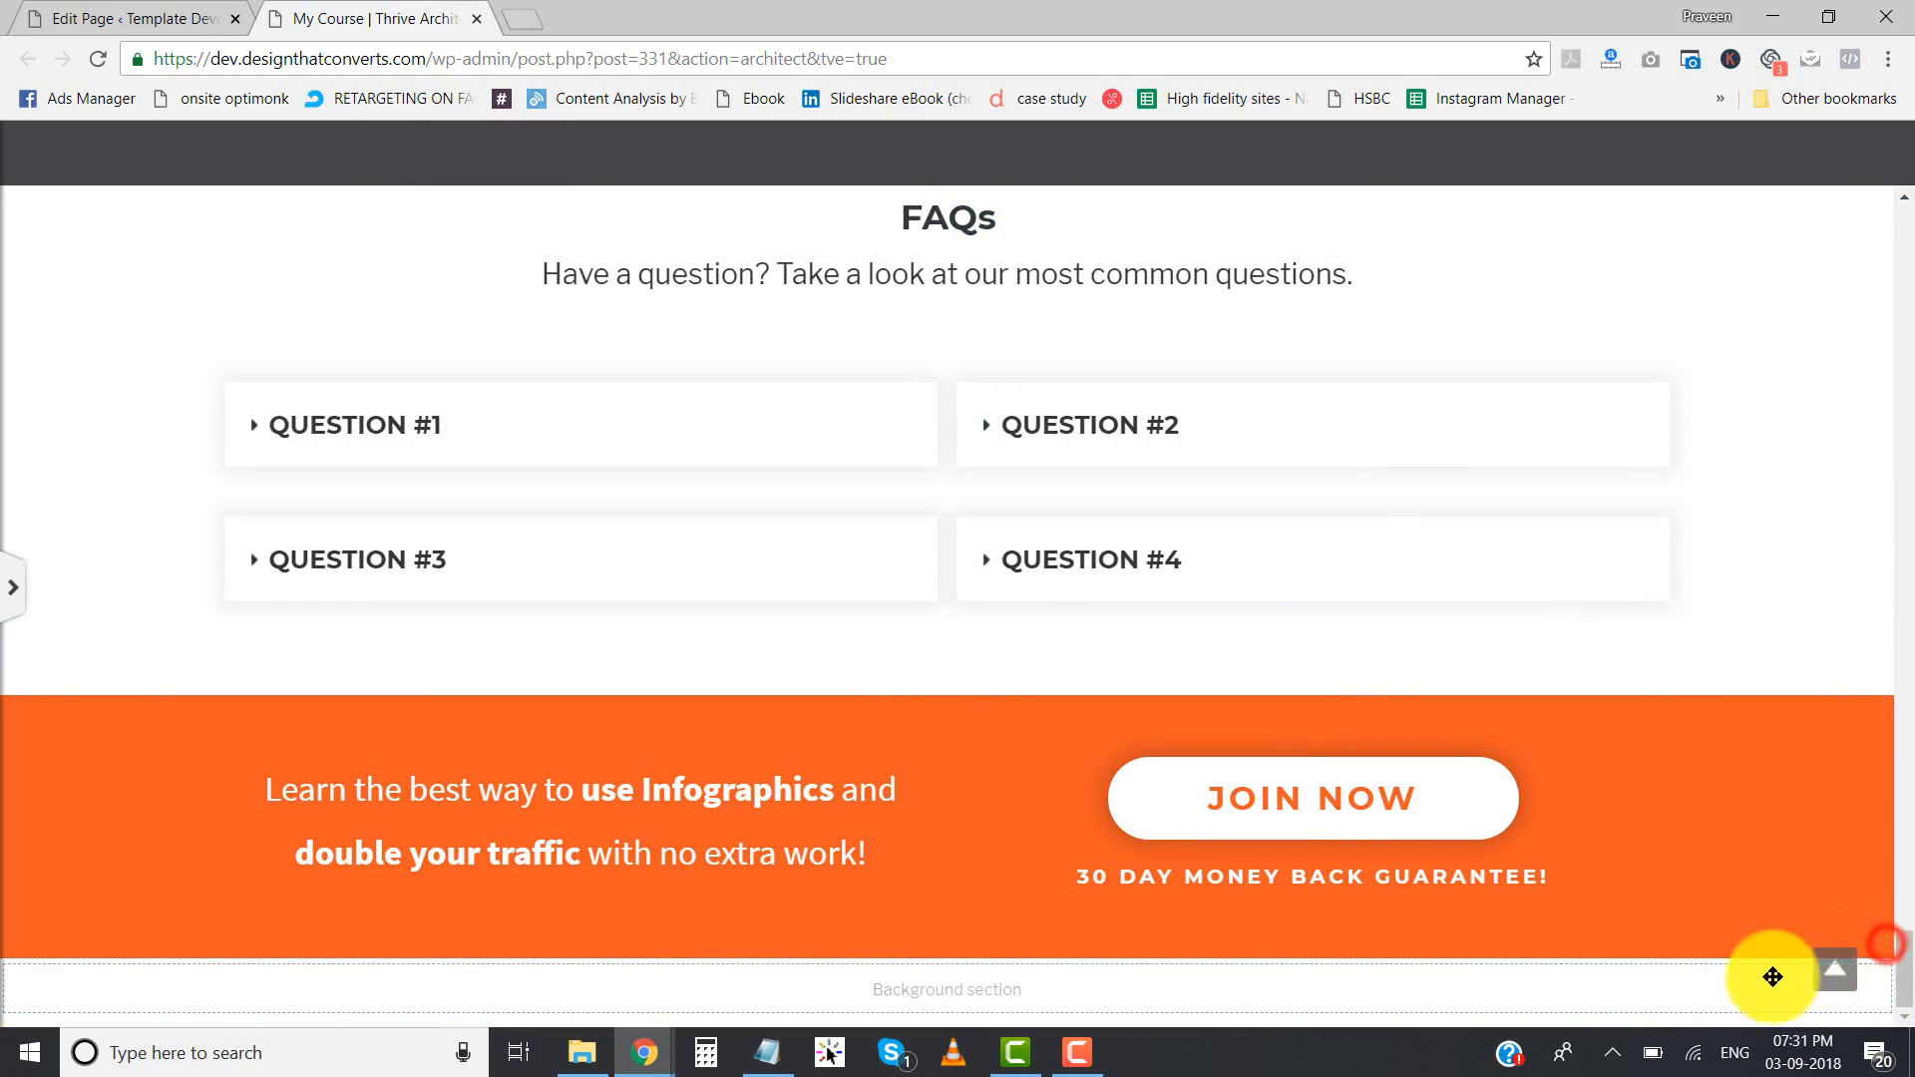
pyautogui.click(1882, 953)
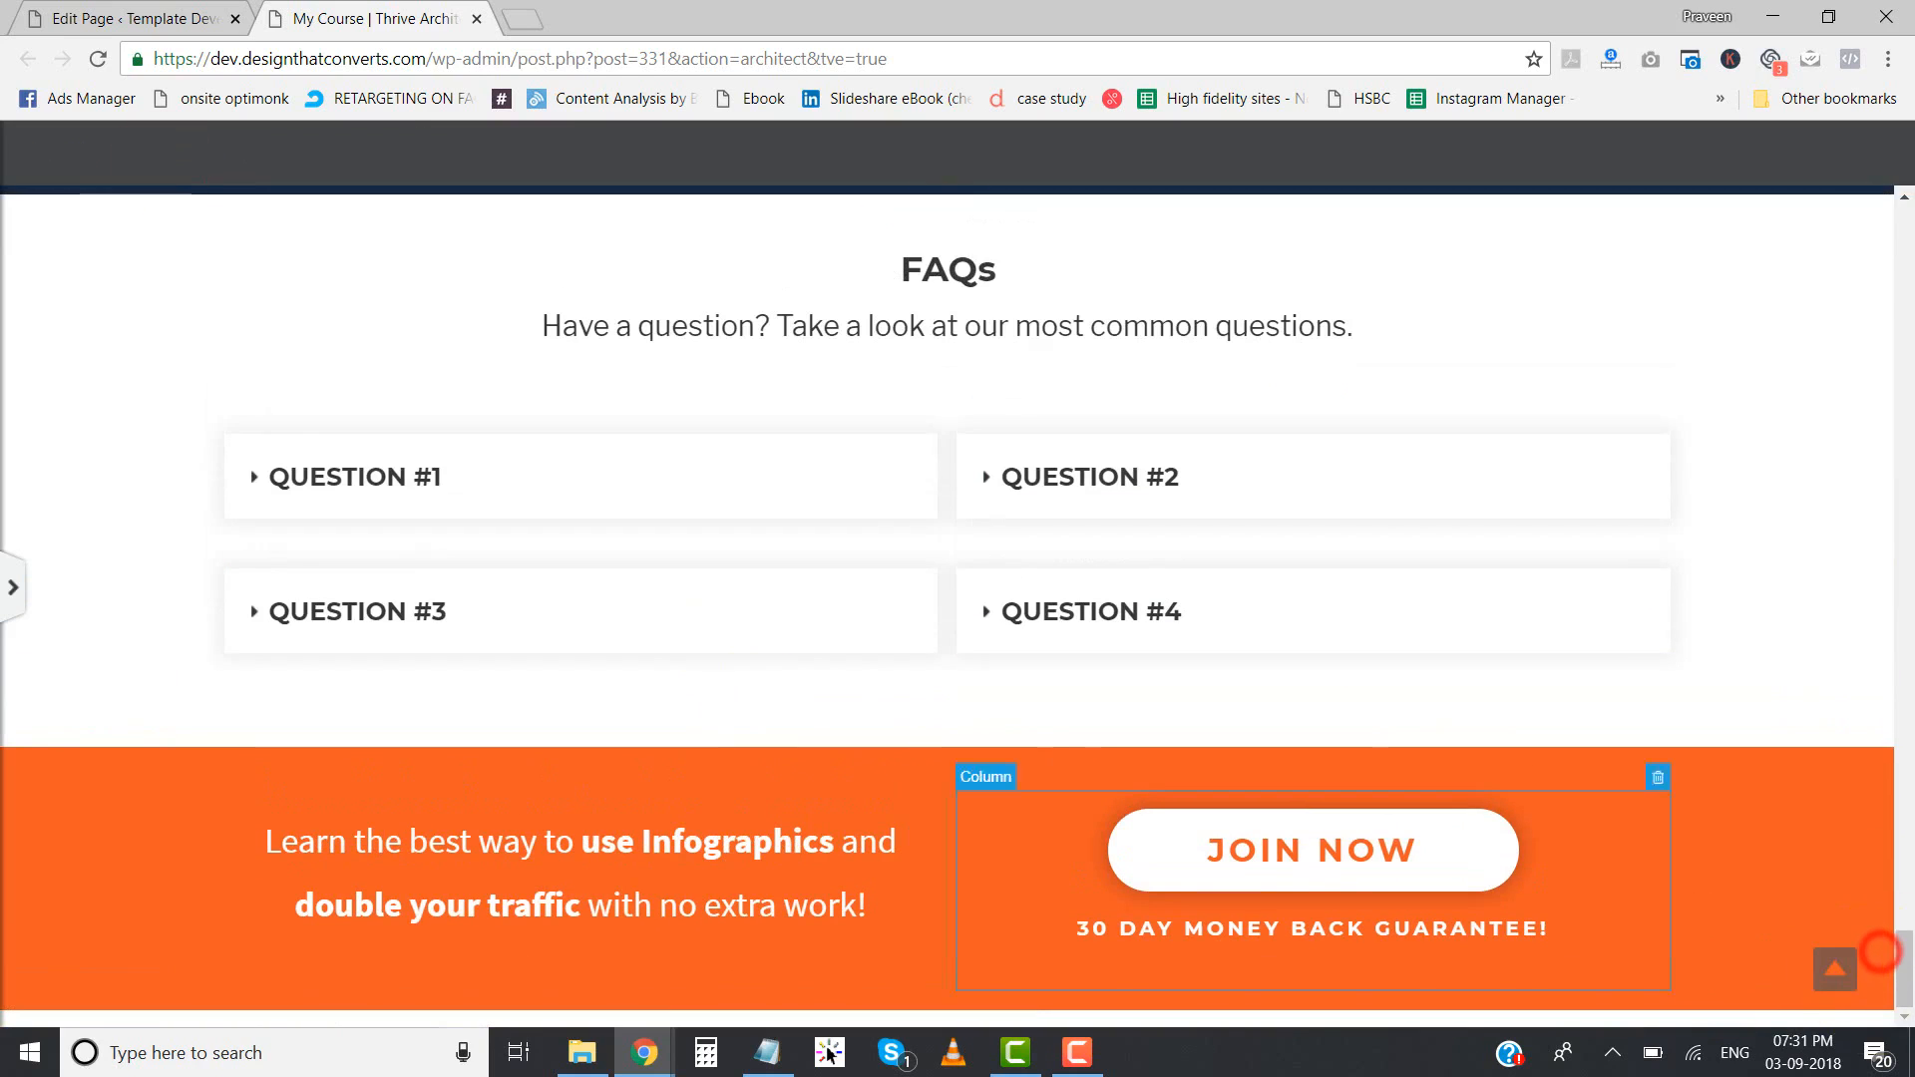
# - Add a new footer to the landing page from the Blank Footer template, giving it a name
pyautogui.click(22, 578)
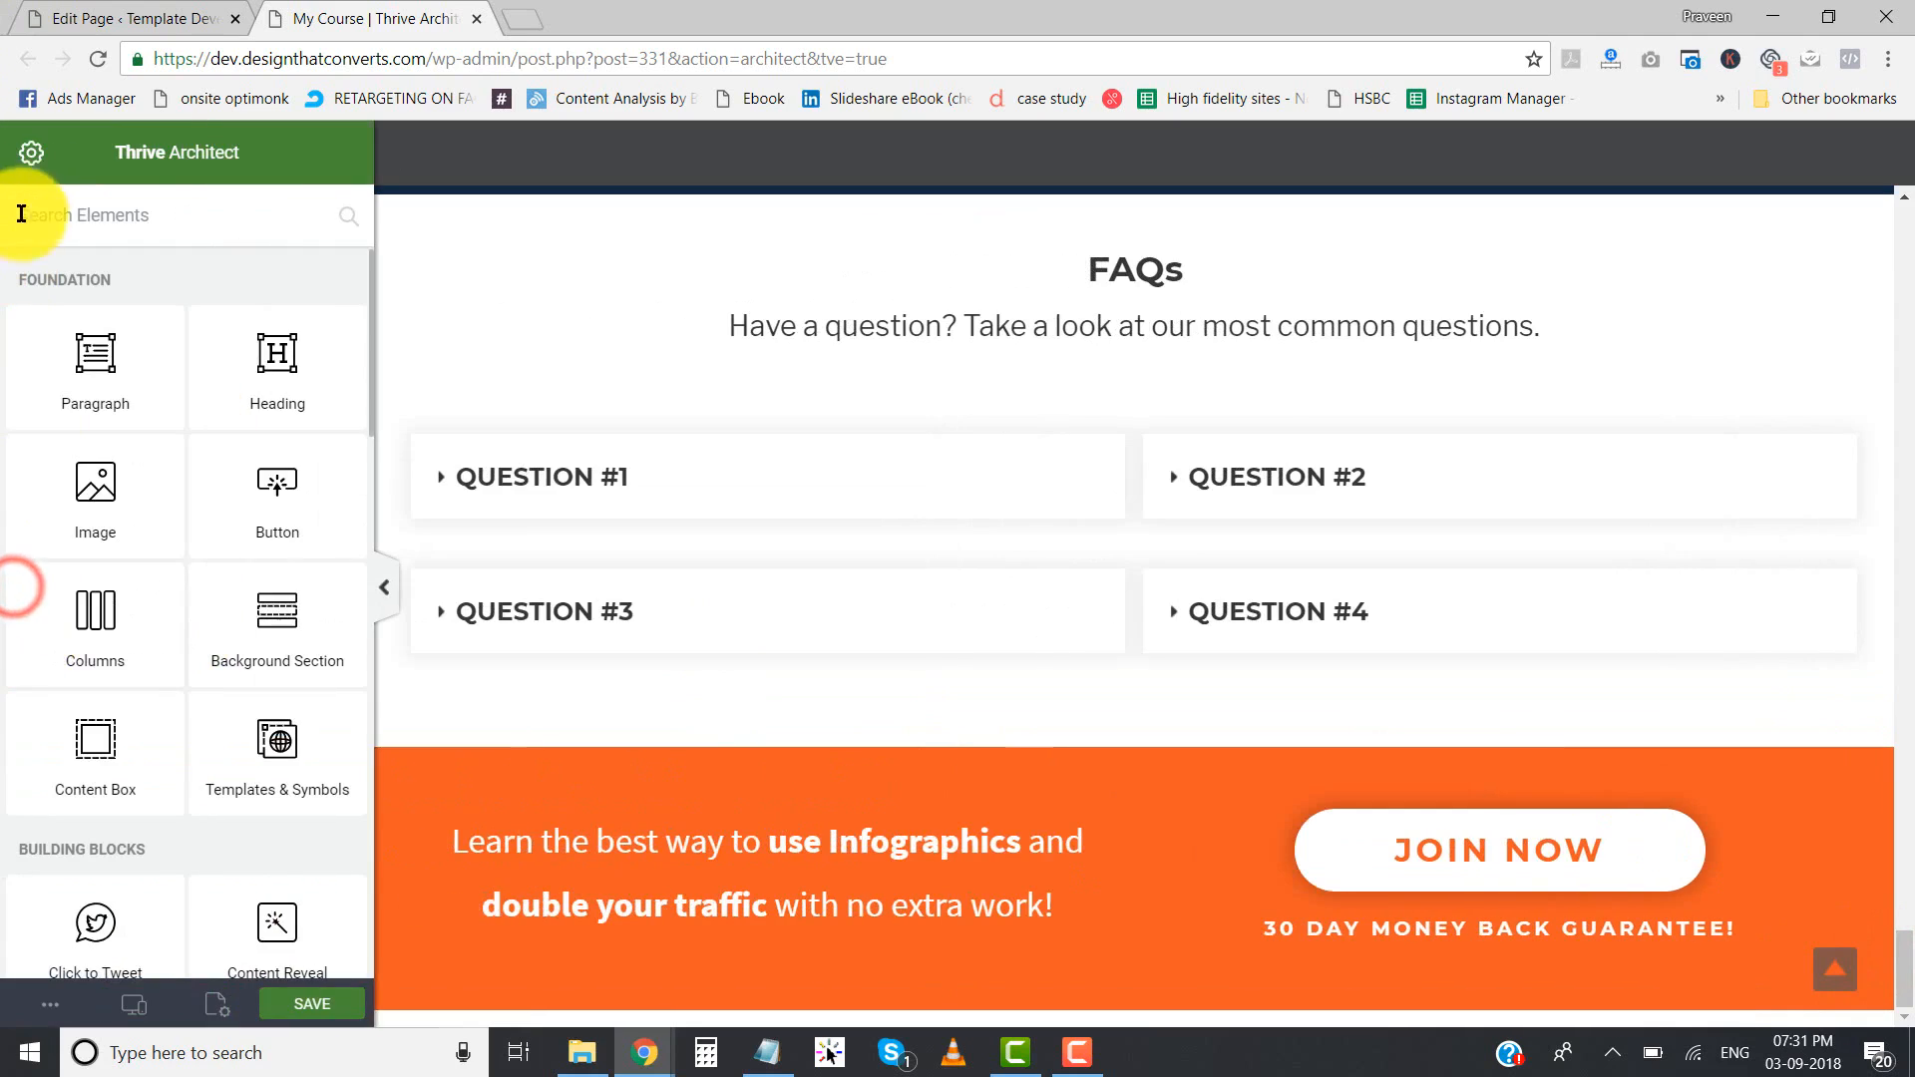
pyautogui.click(33, 154)
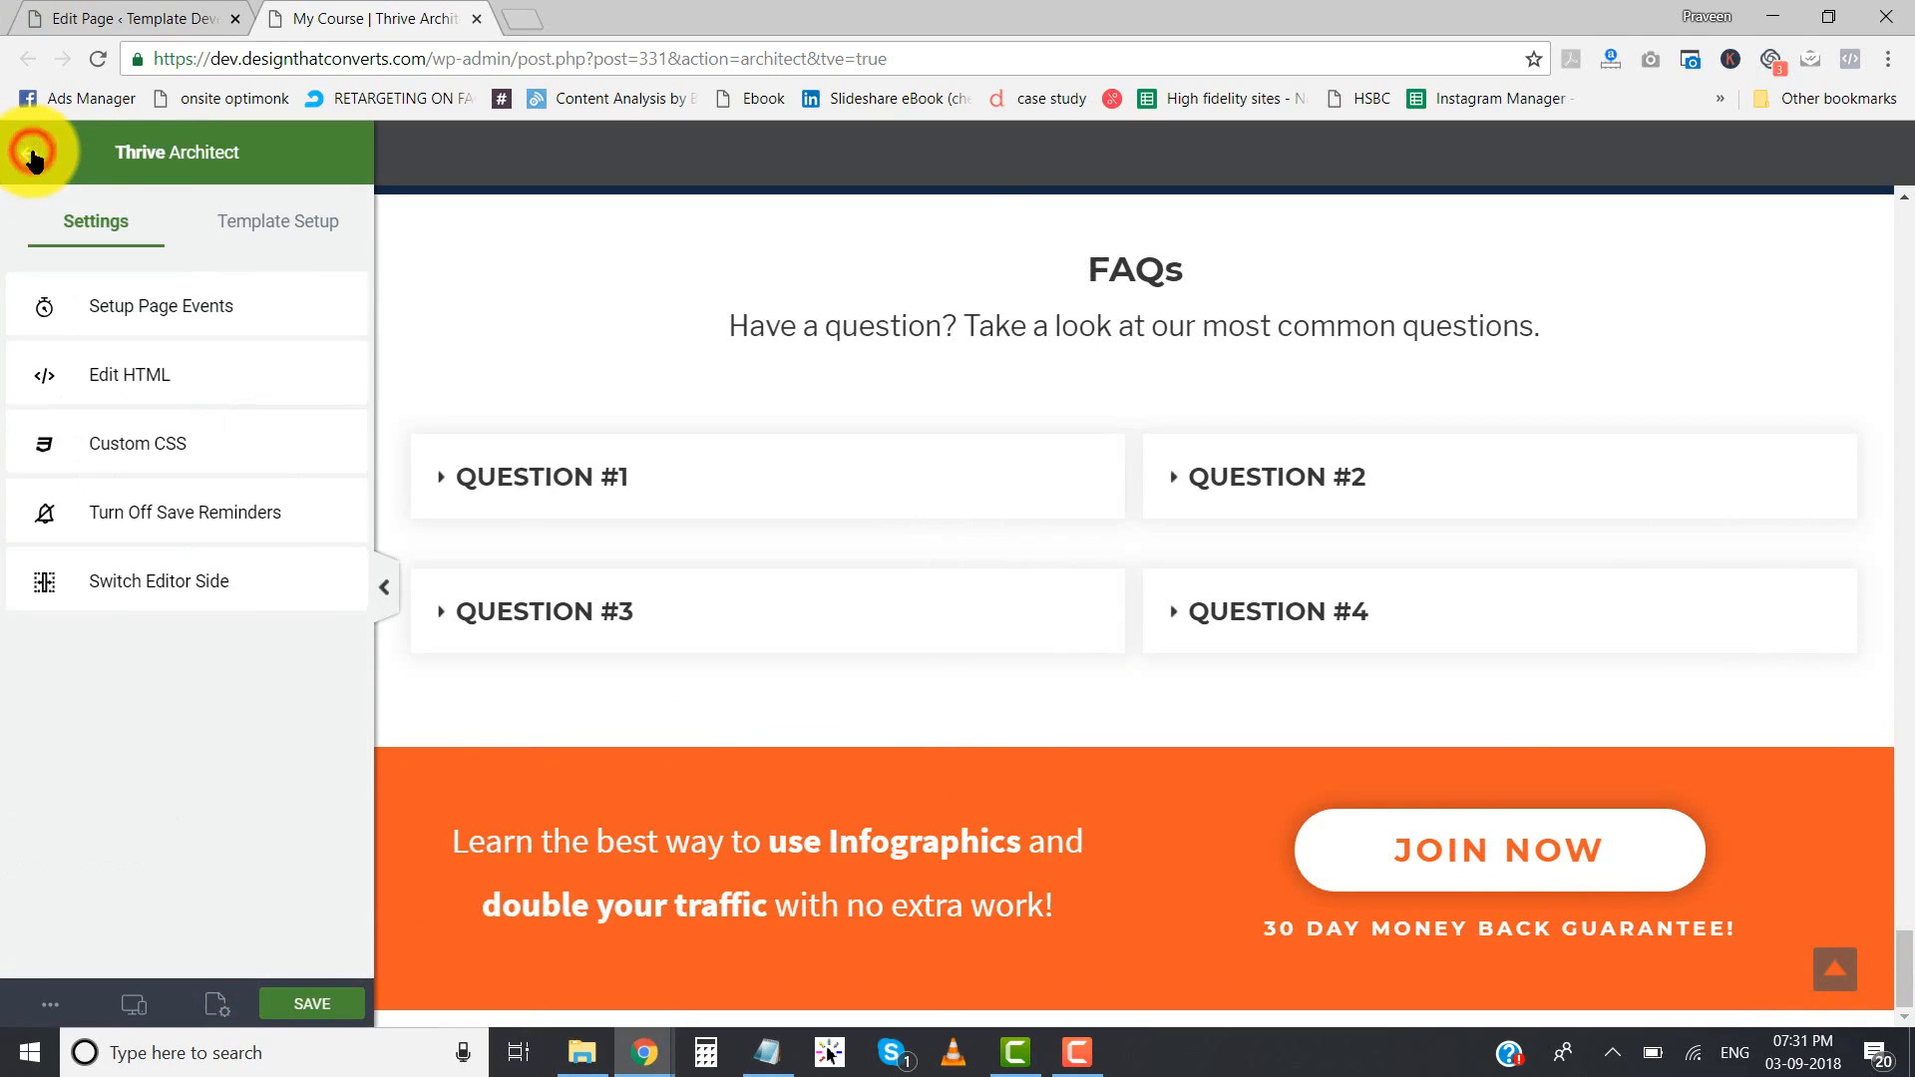
pyautogui.click(291, 228)
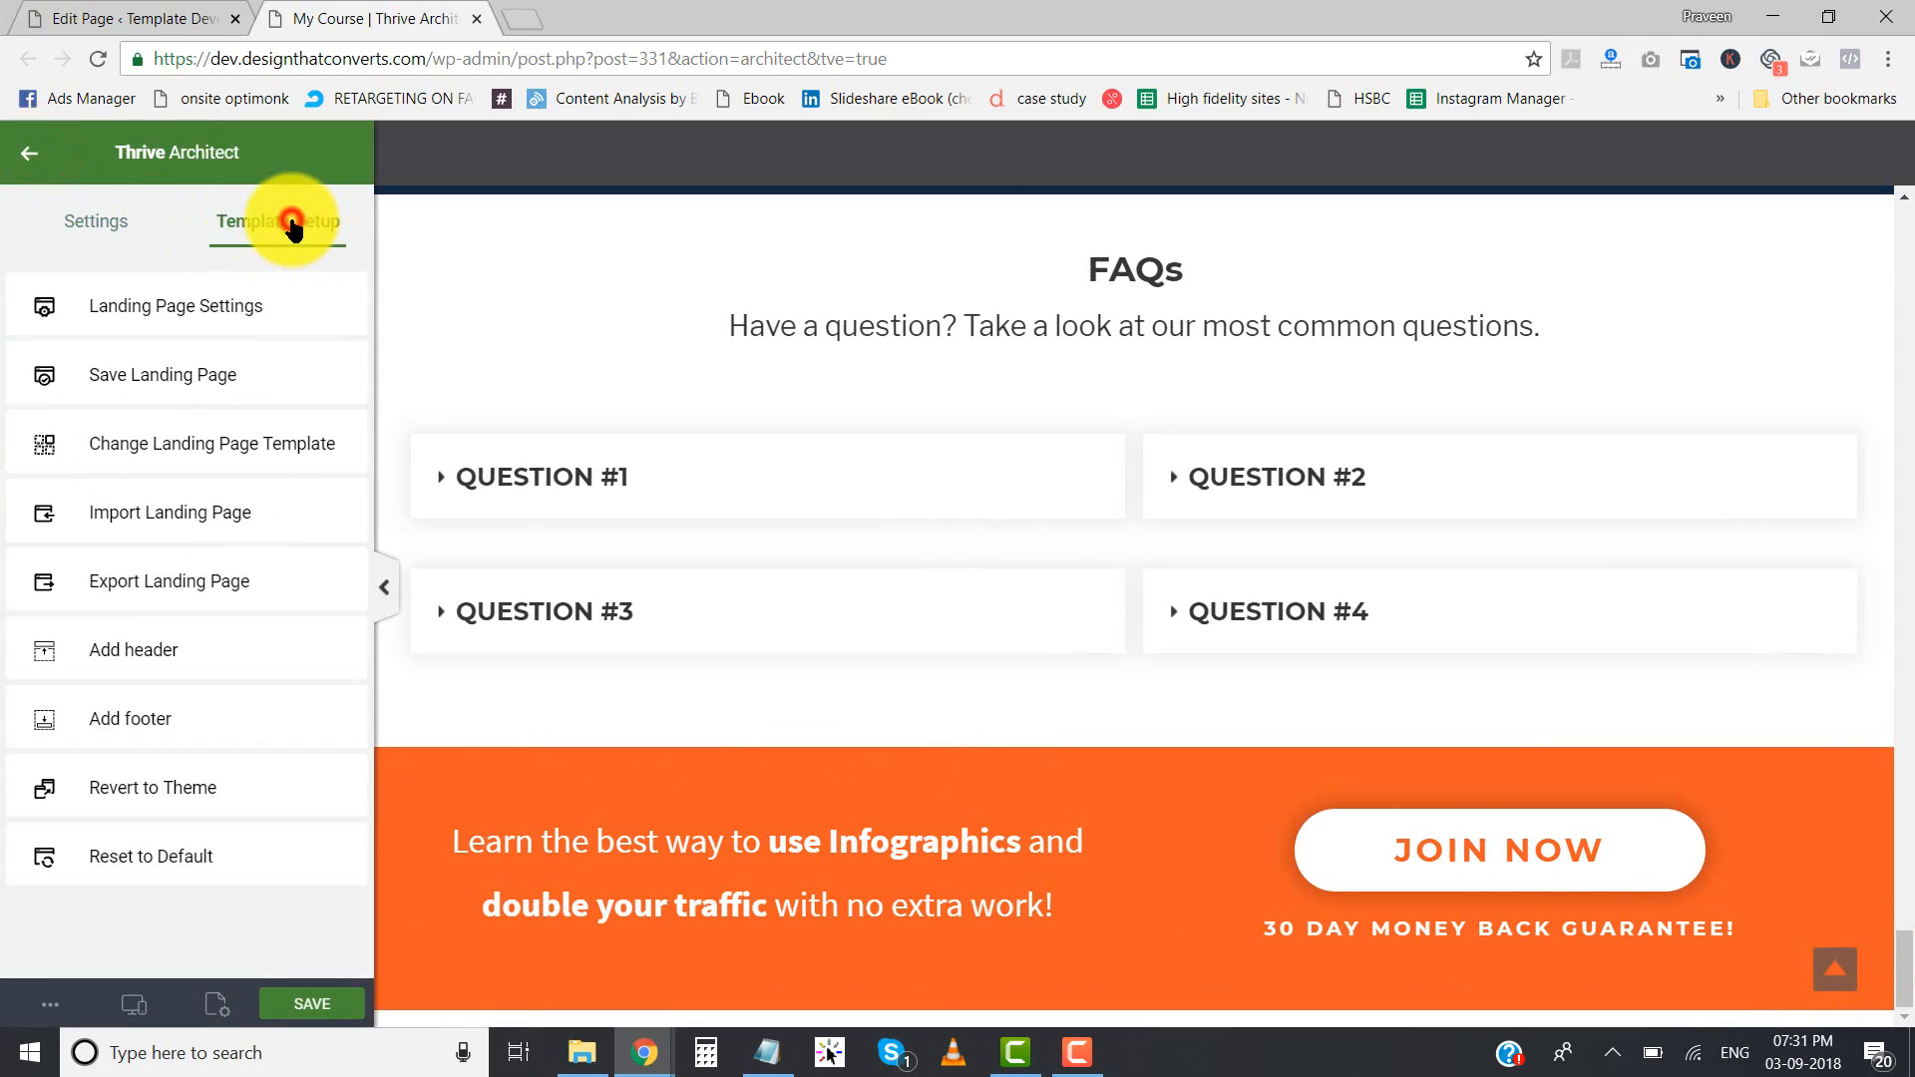
pyautogui.click(133, 731)
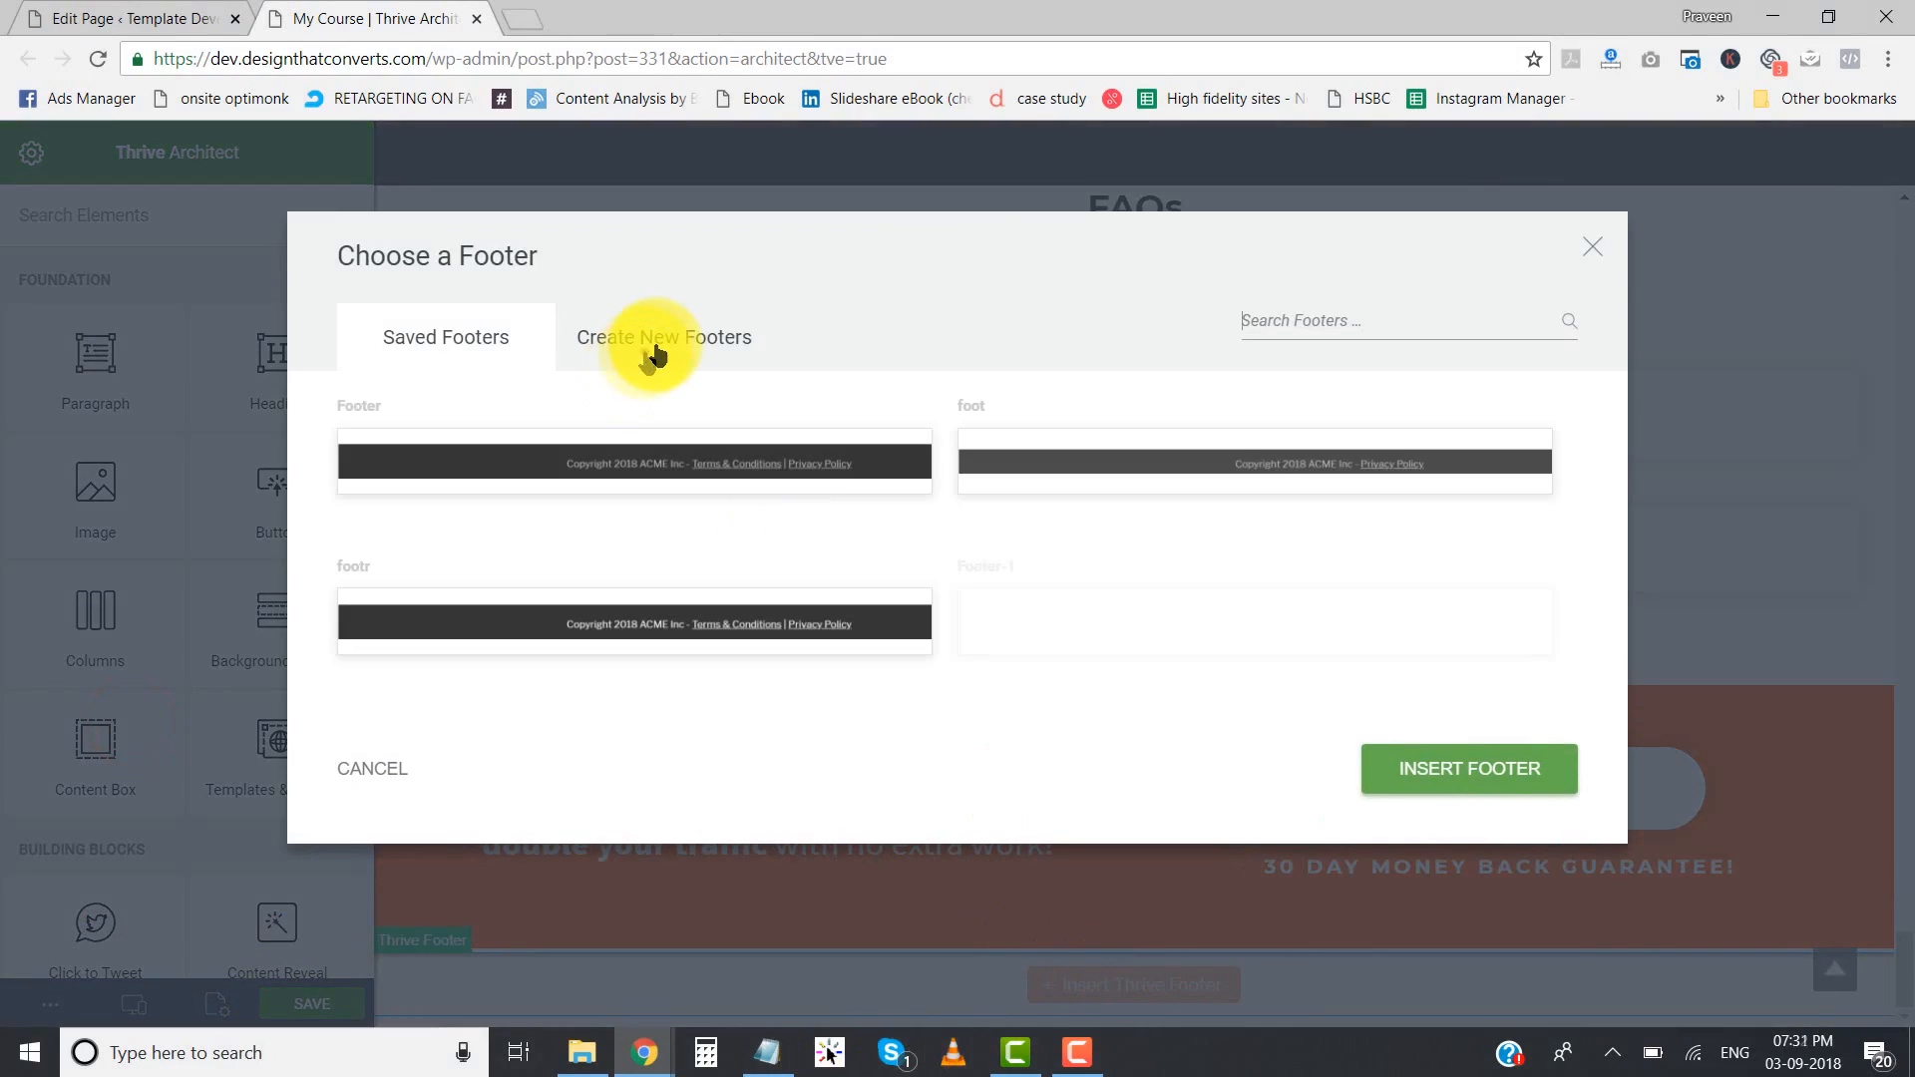
pyautogui.click(656, 350)
pyautogui.click(567, 539)
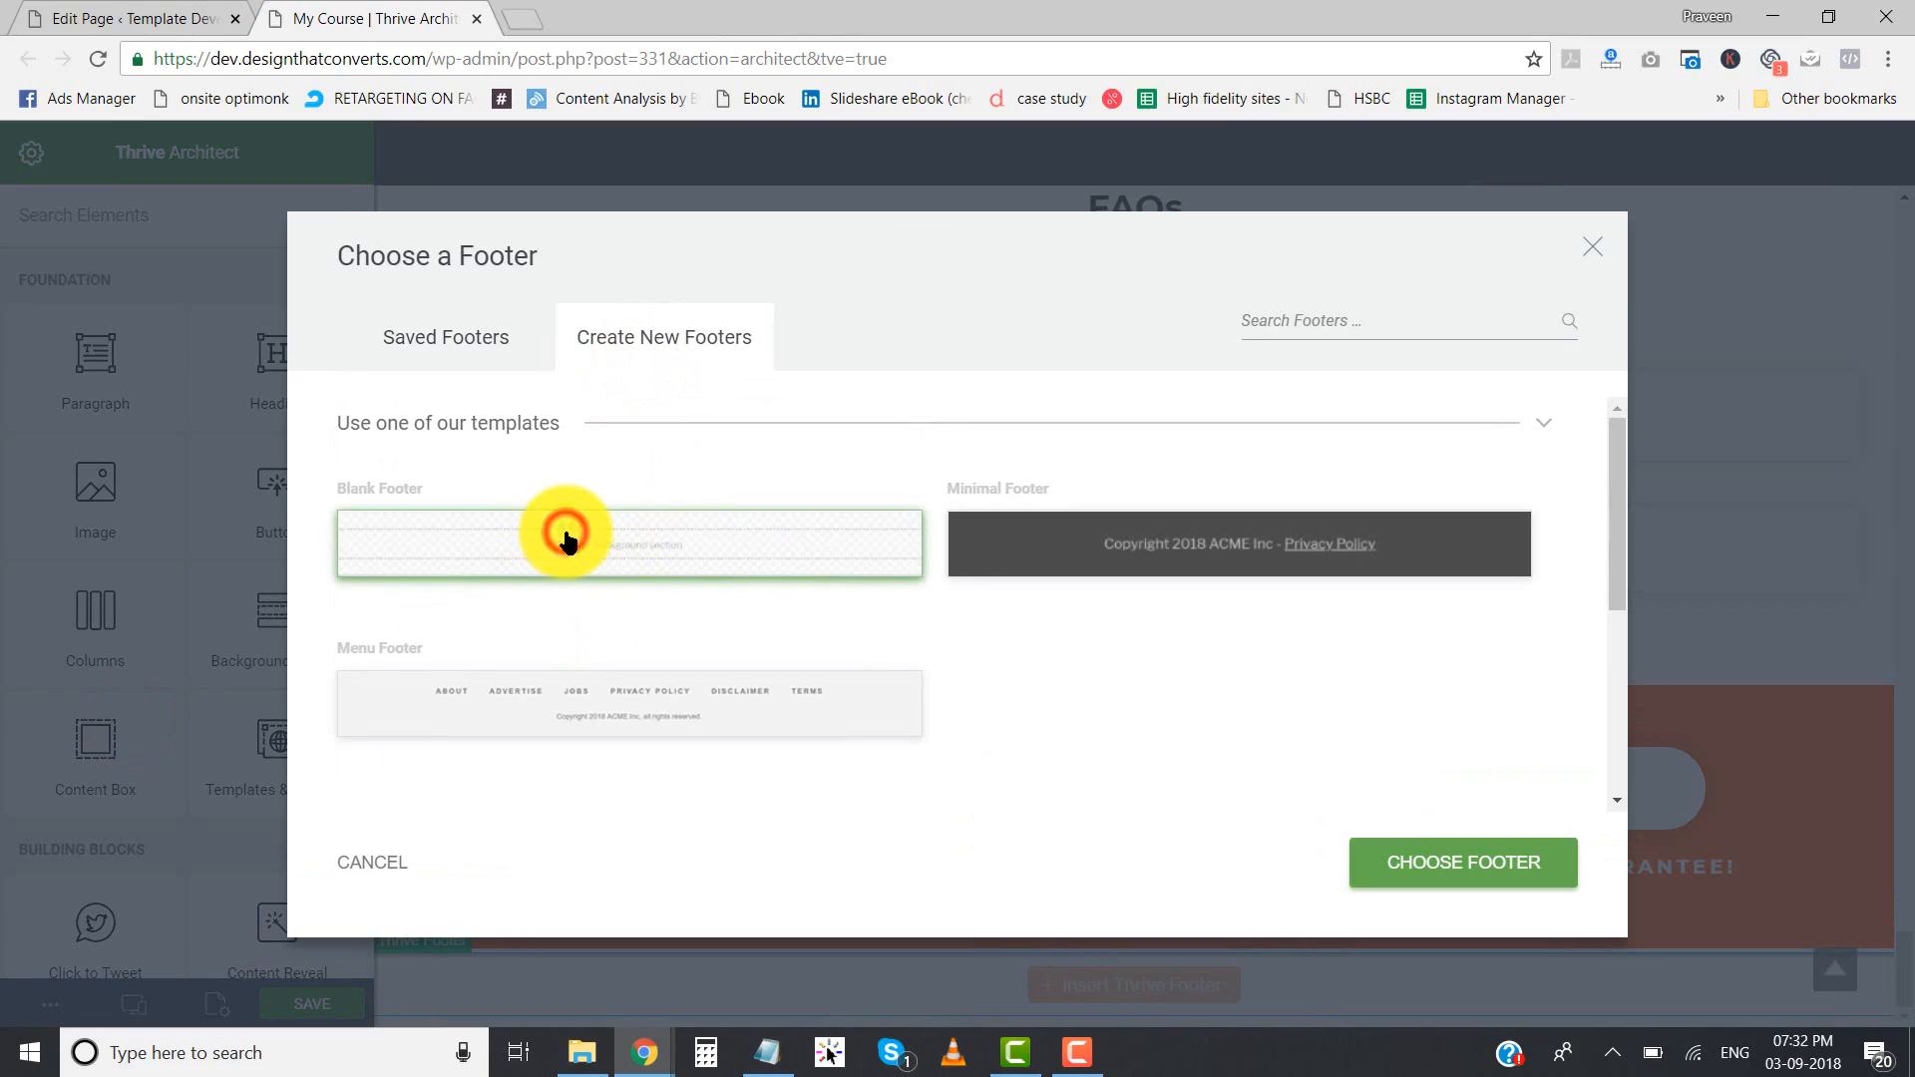
pyautogui.click(1402, 864)
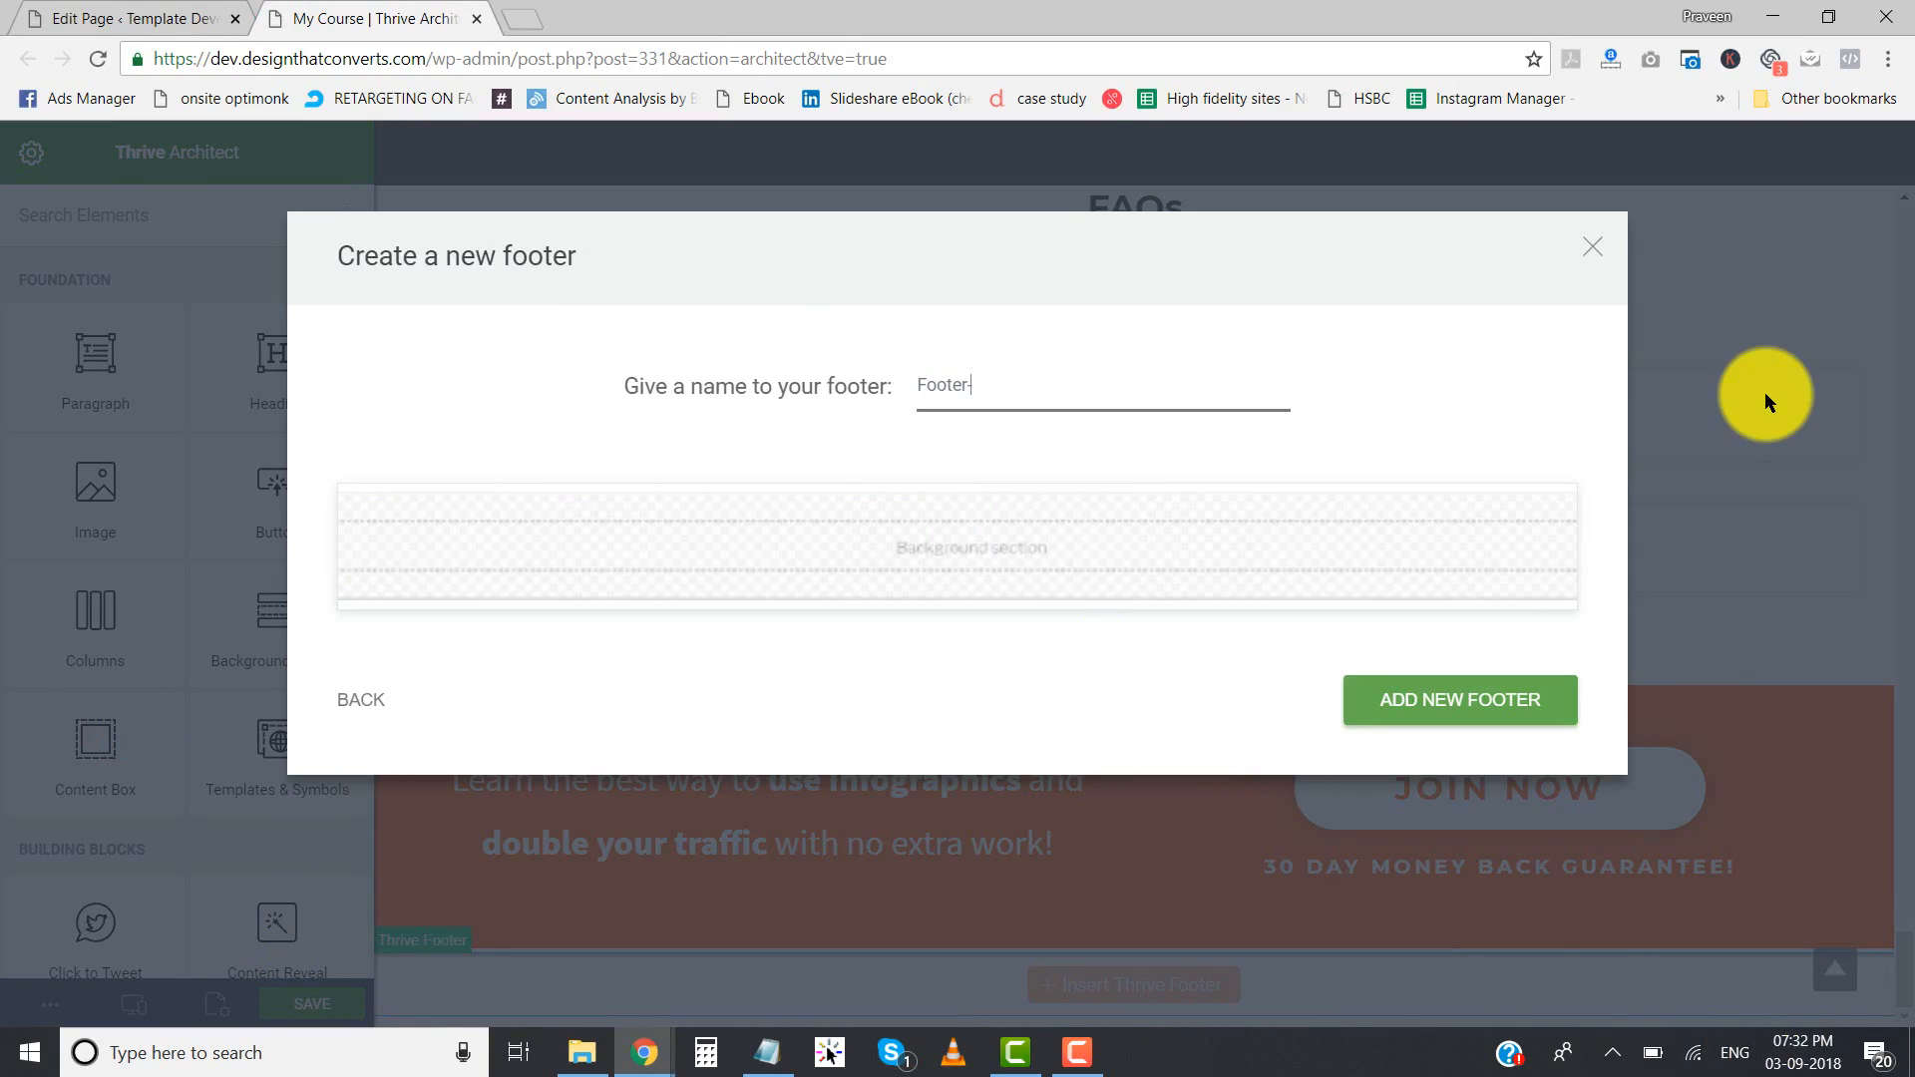
pyautogui.click(1457, 699)
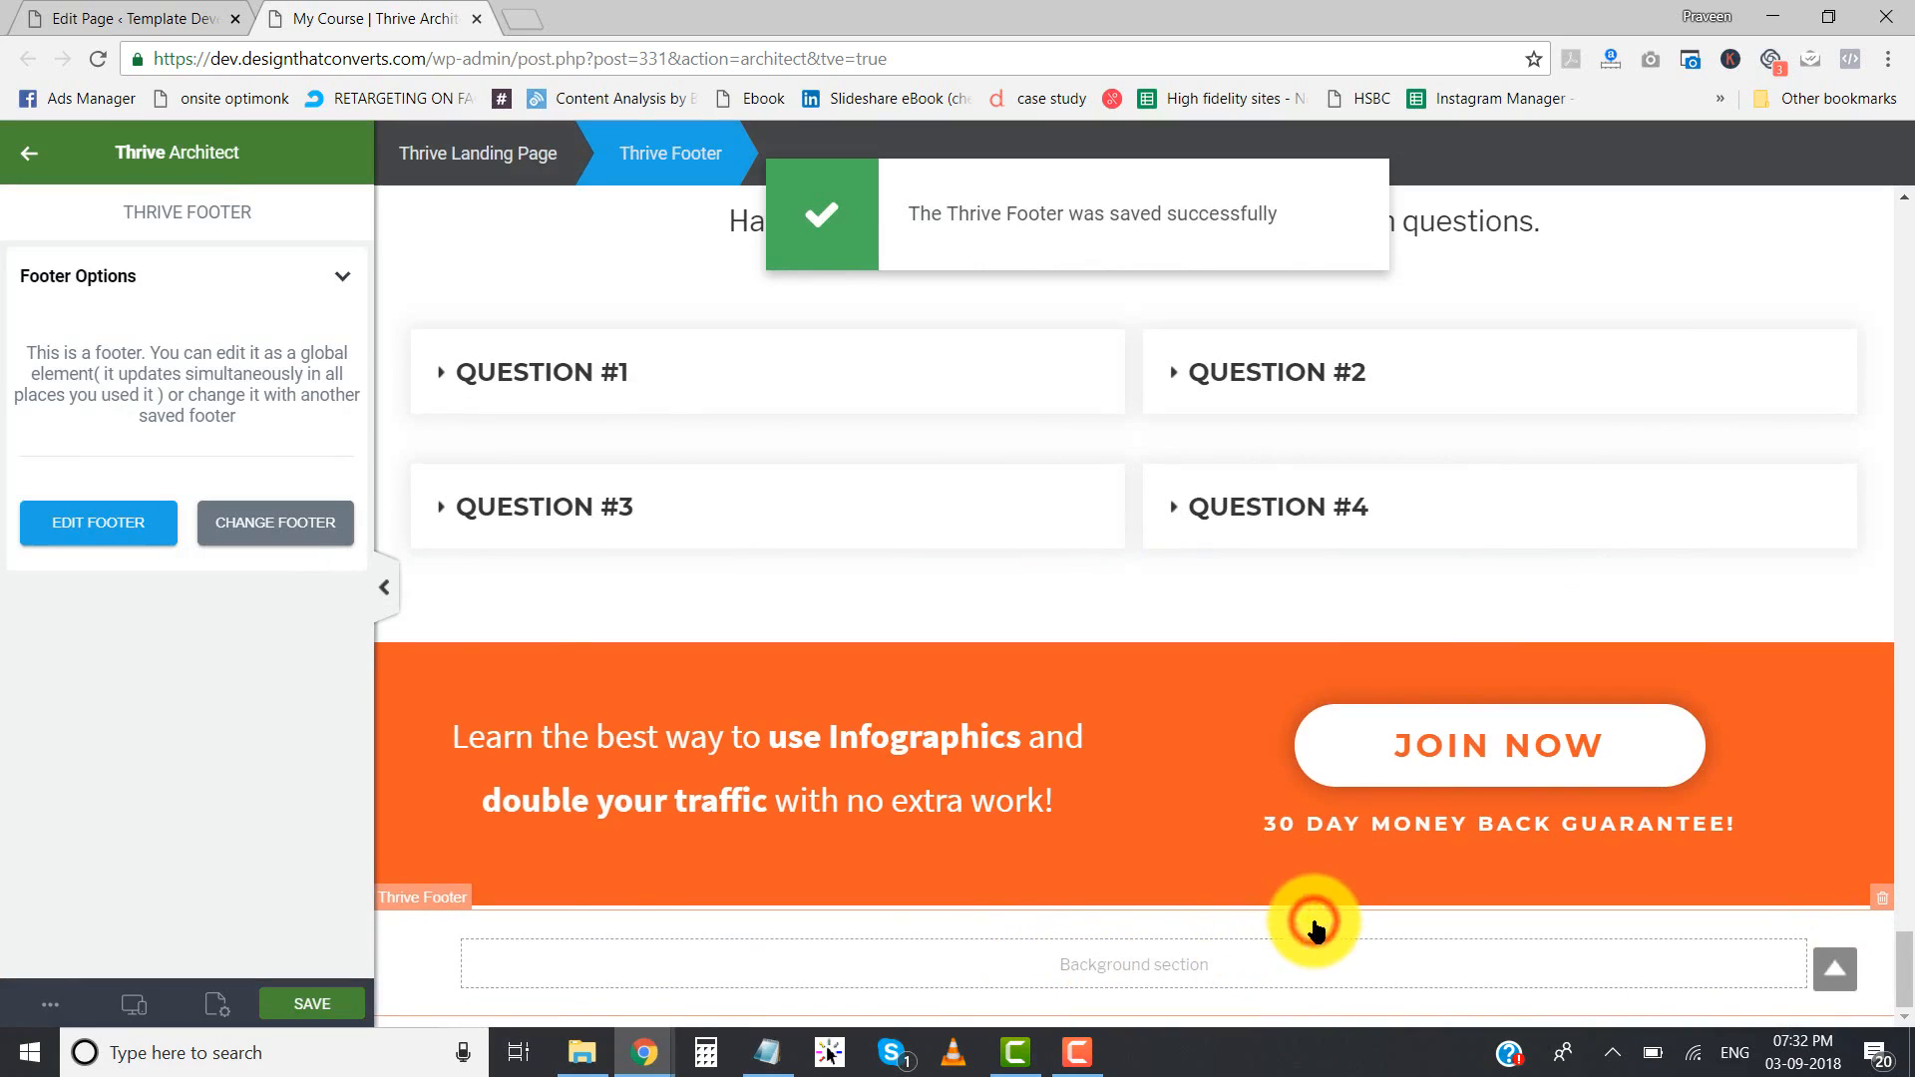
# - Start editing the new Thrive Footer and set its background color to #353535
pyautogui.click(112, 536)
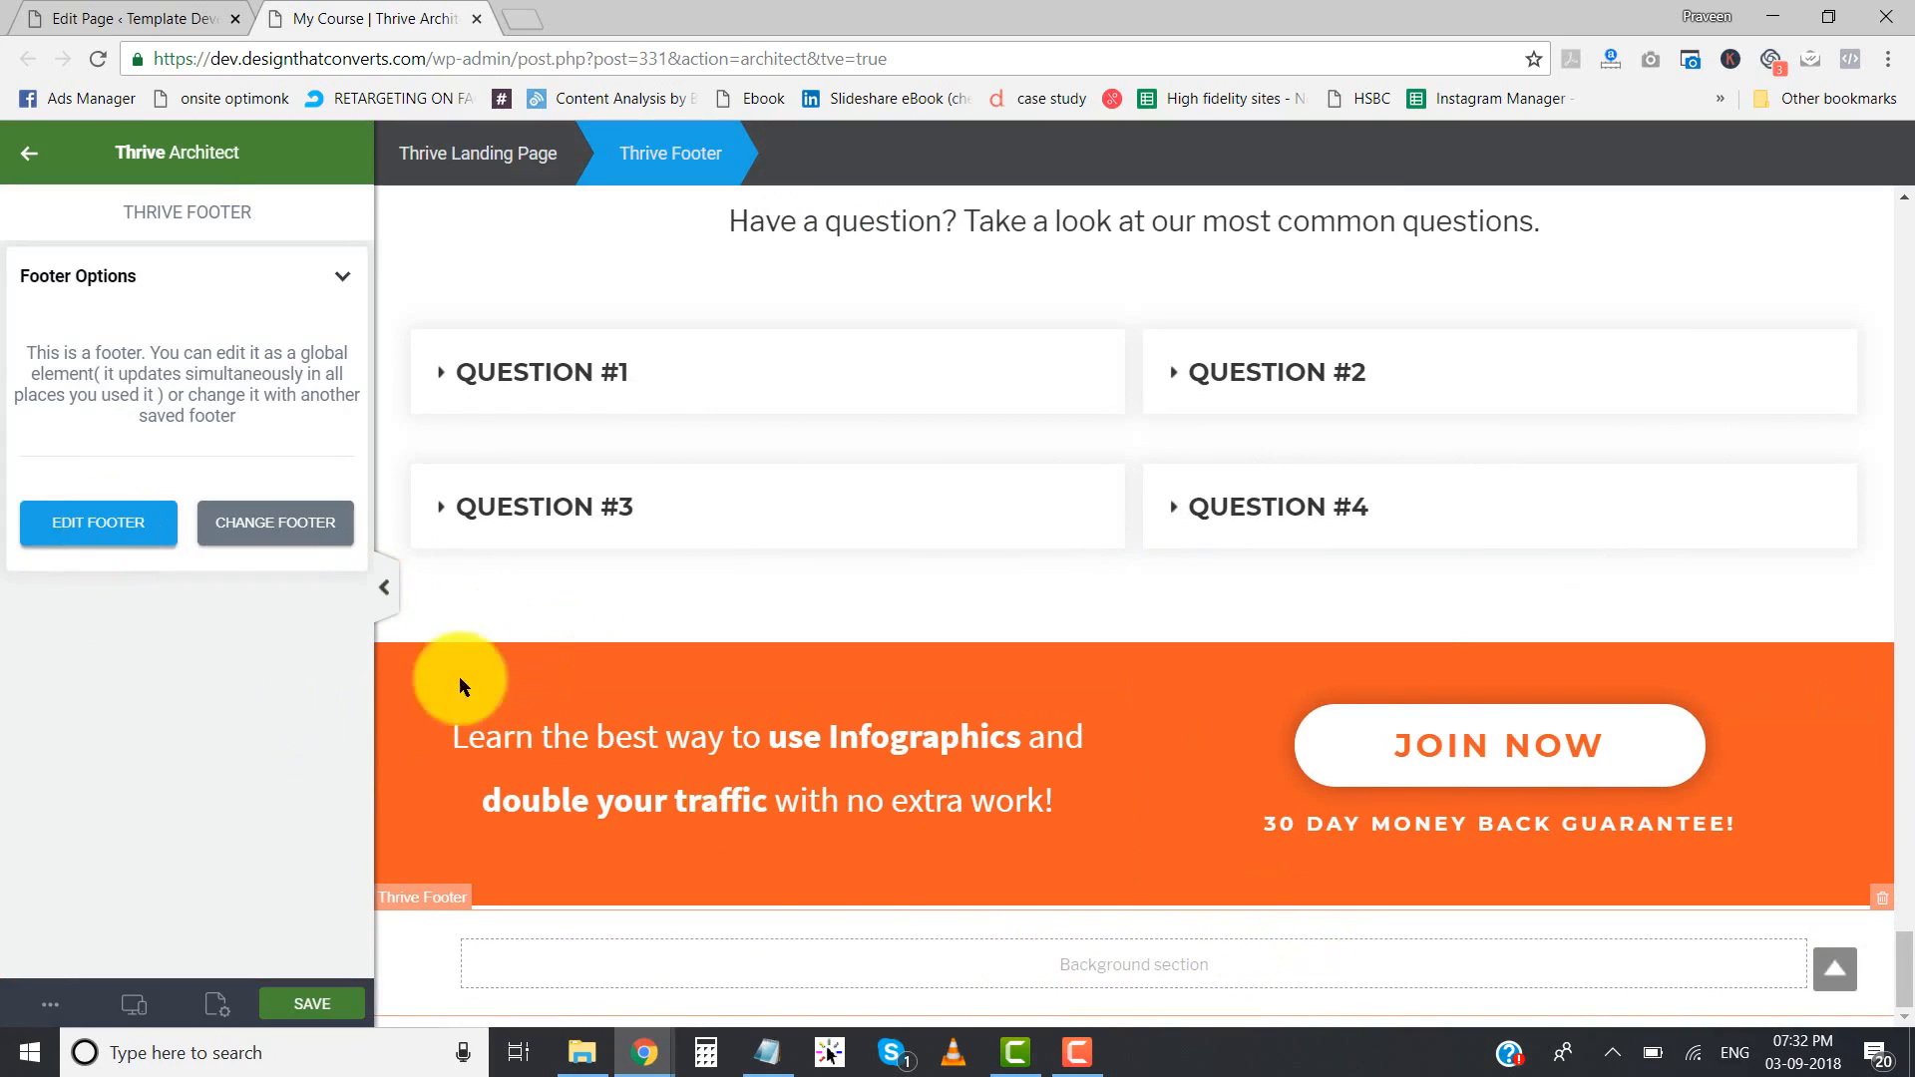
pyautogui.click(736, 793)
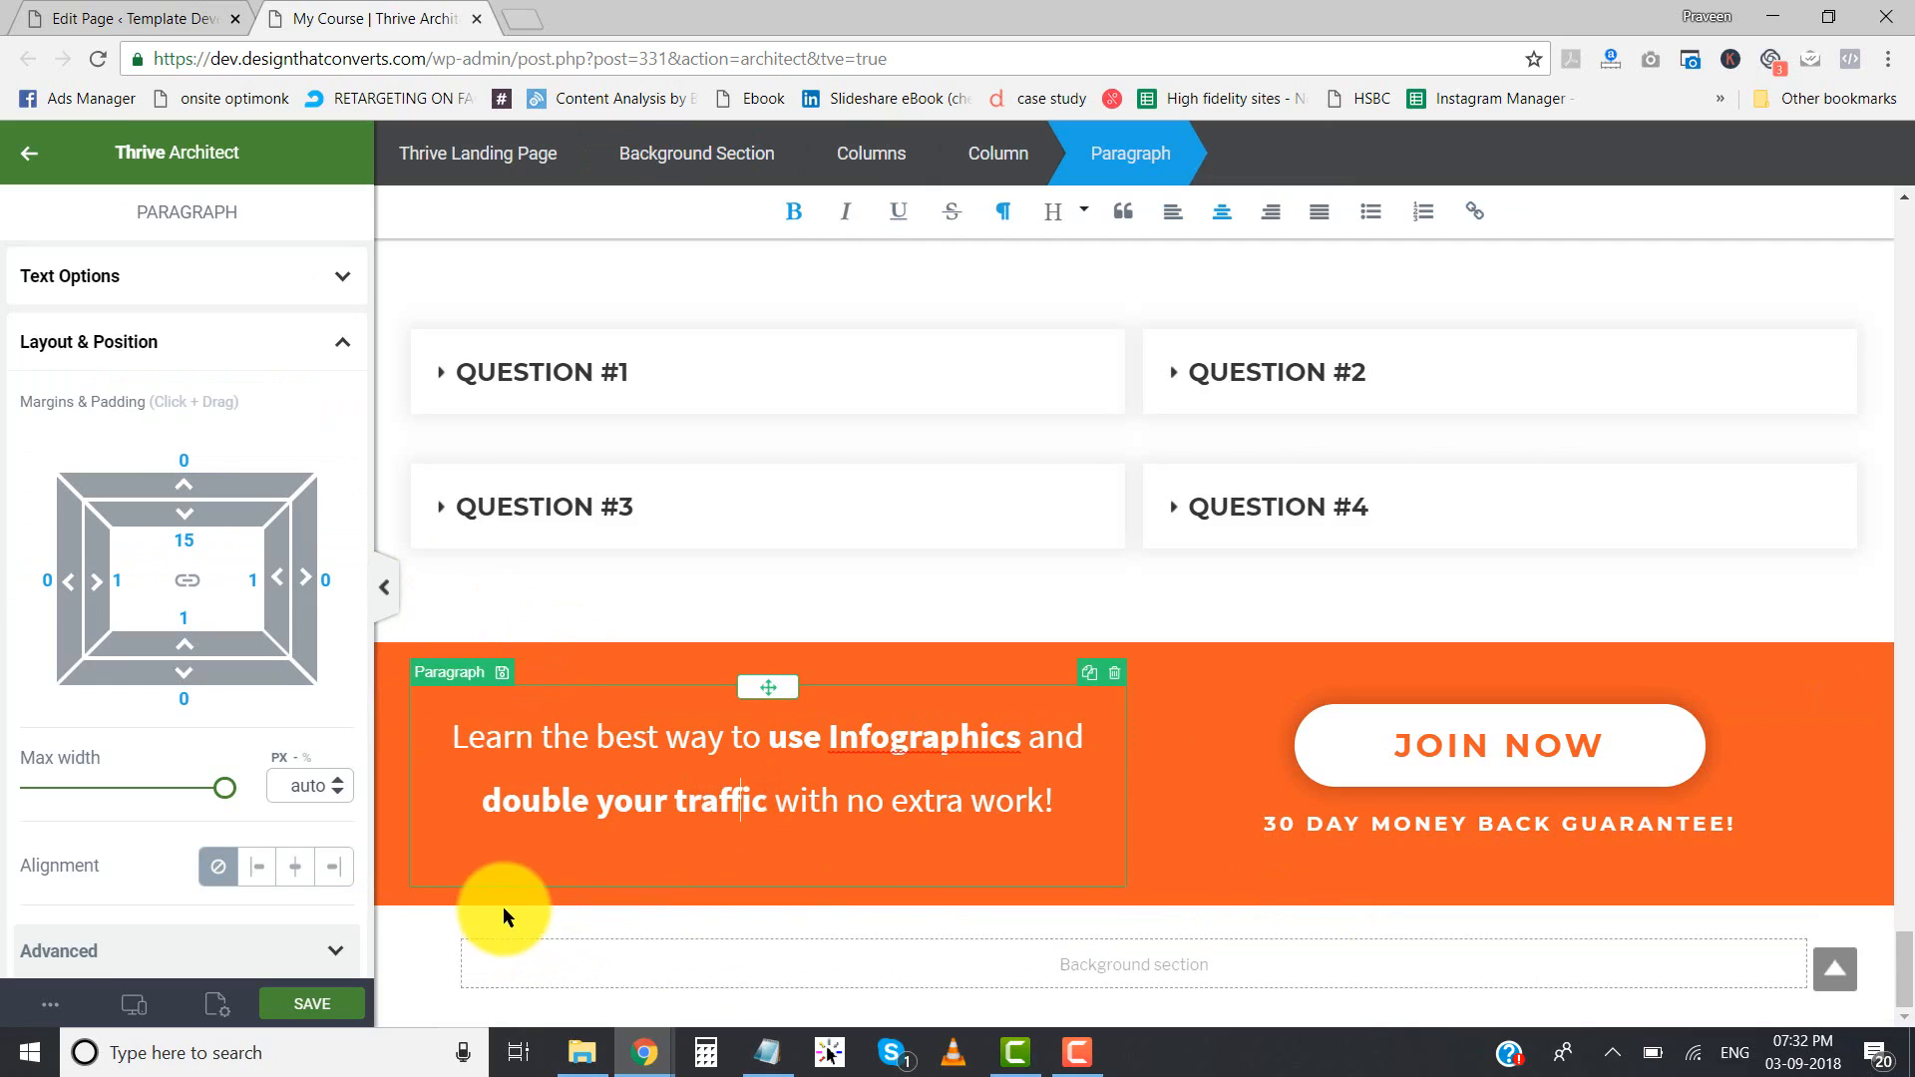
pyautogui.click(503, 910)
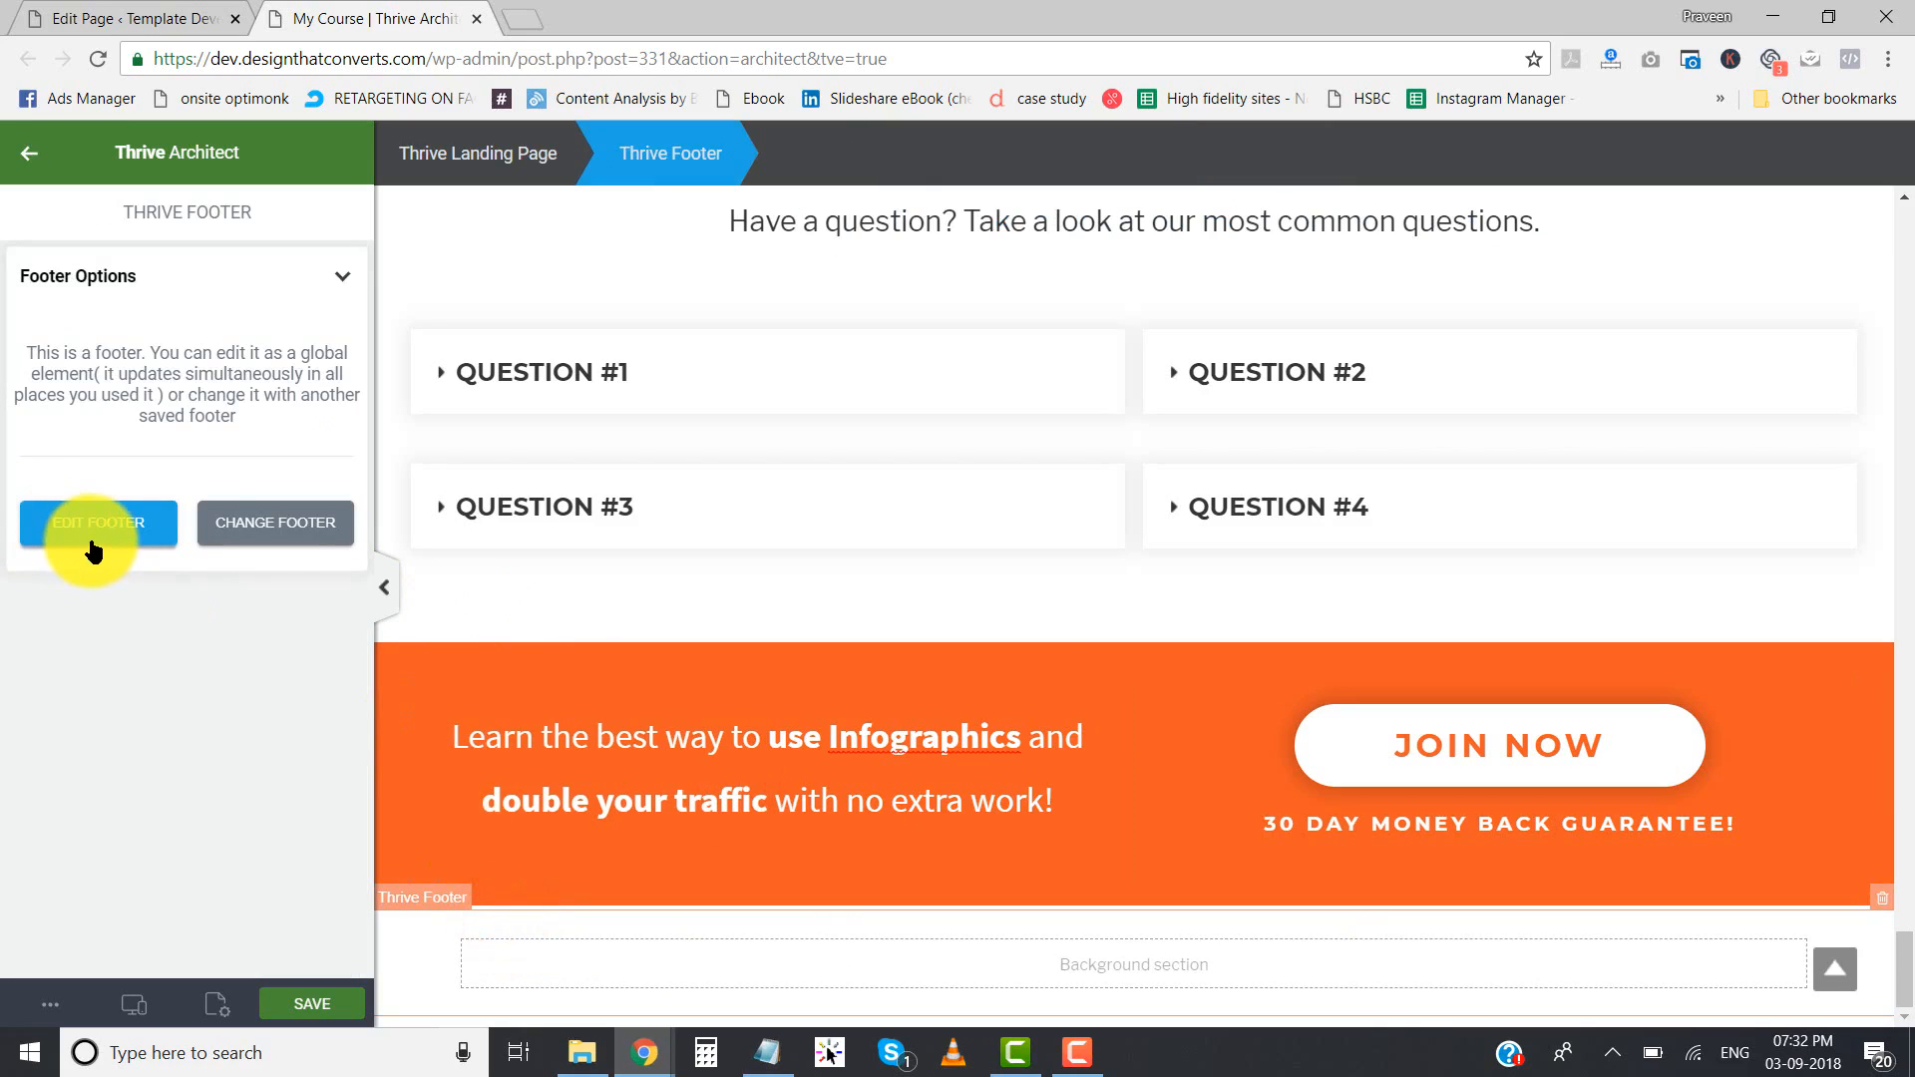
pyautogui.click(91, 547)
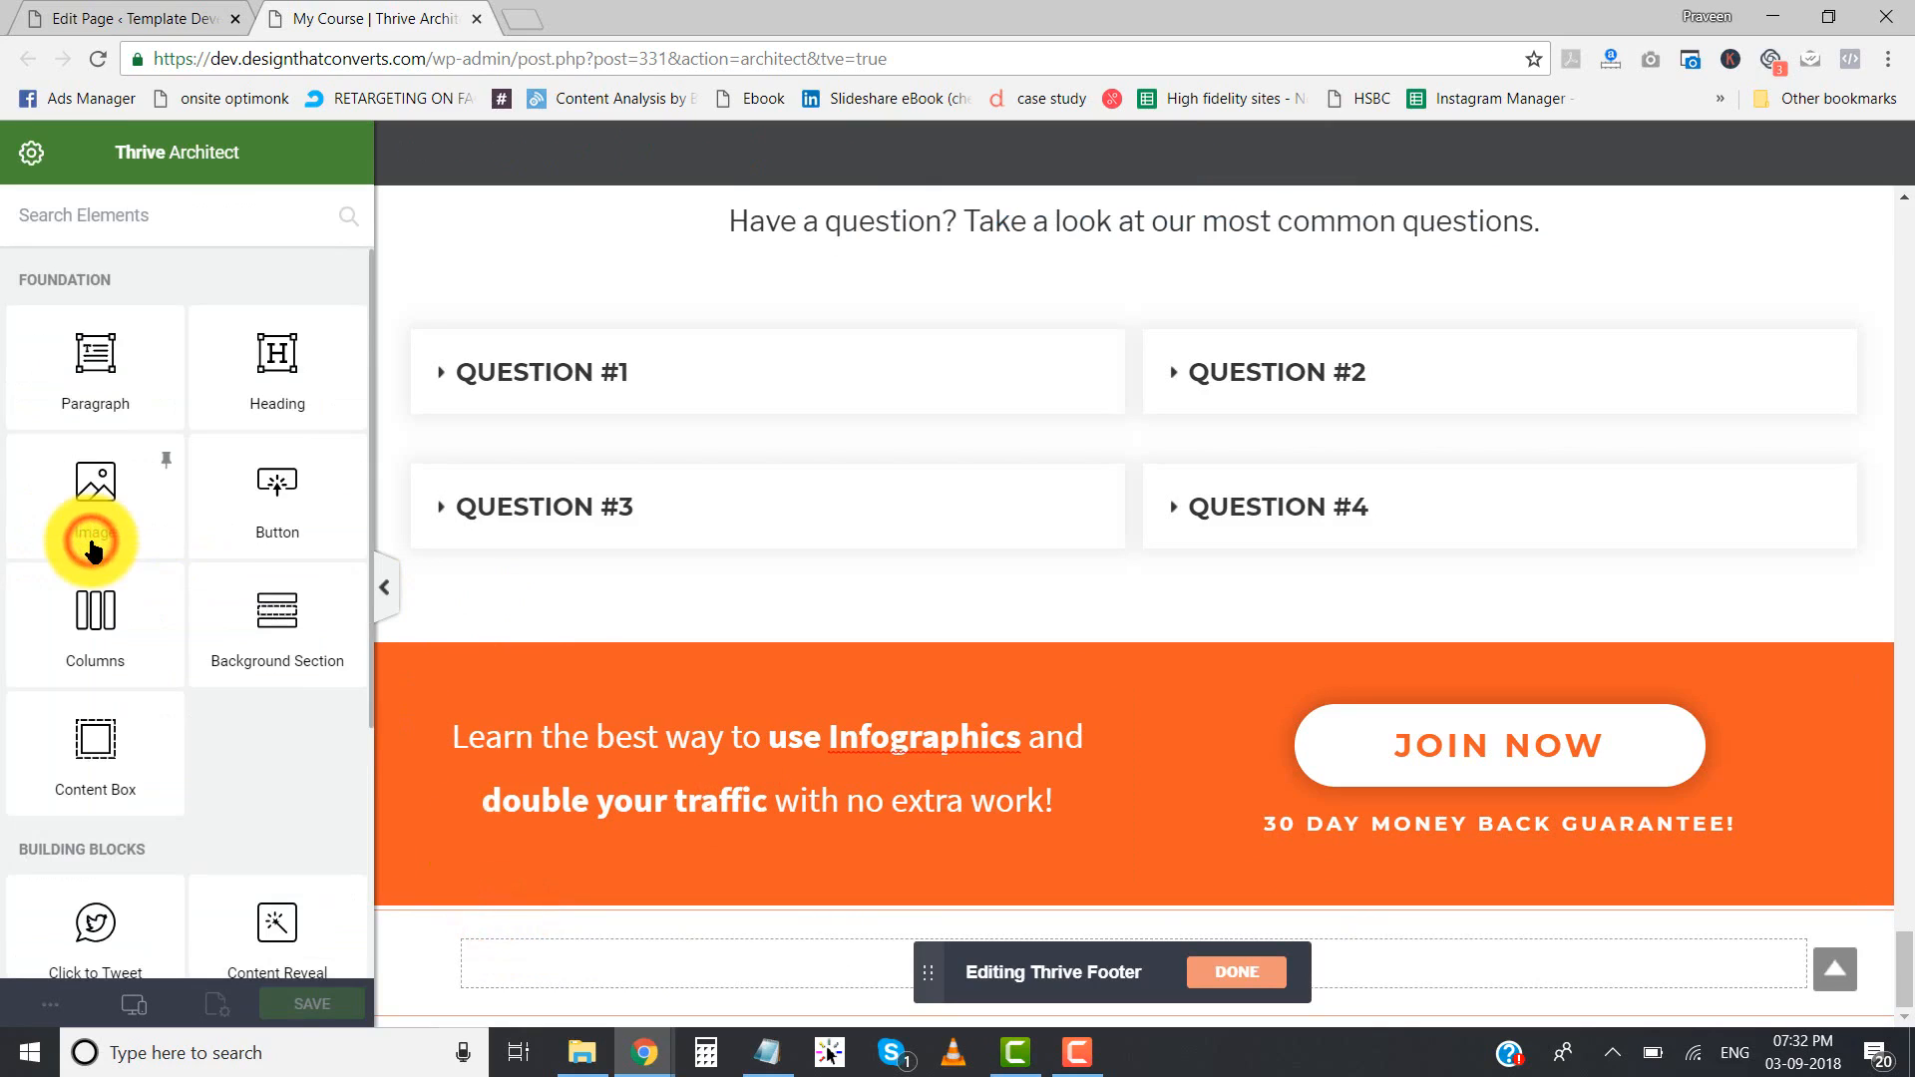
pyautogui.click(434, 935)
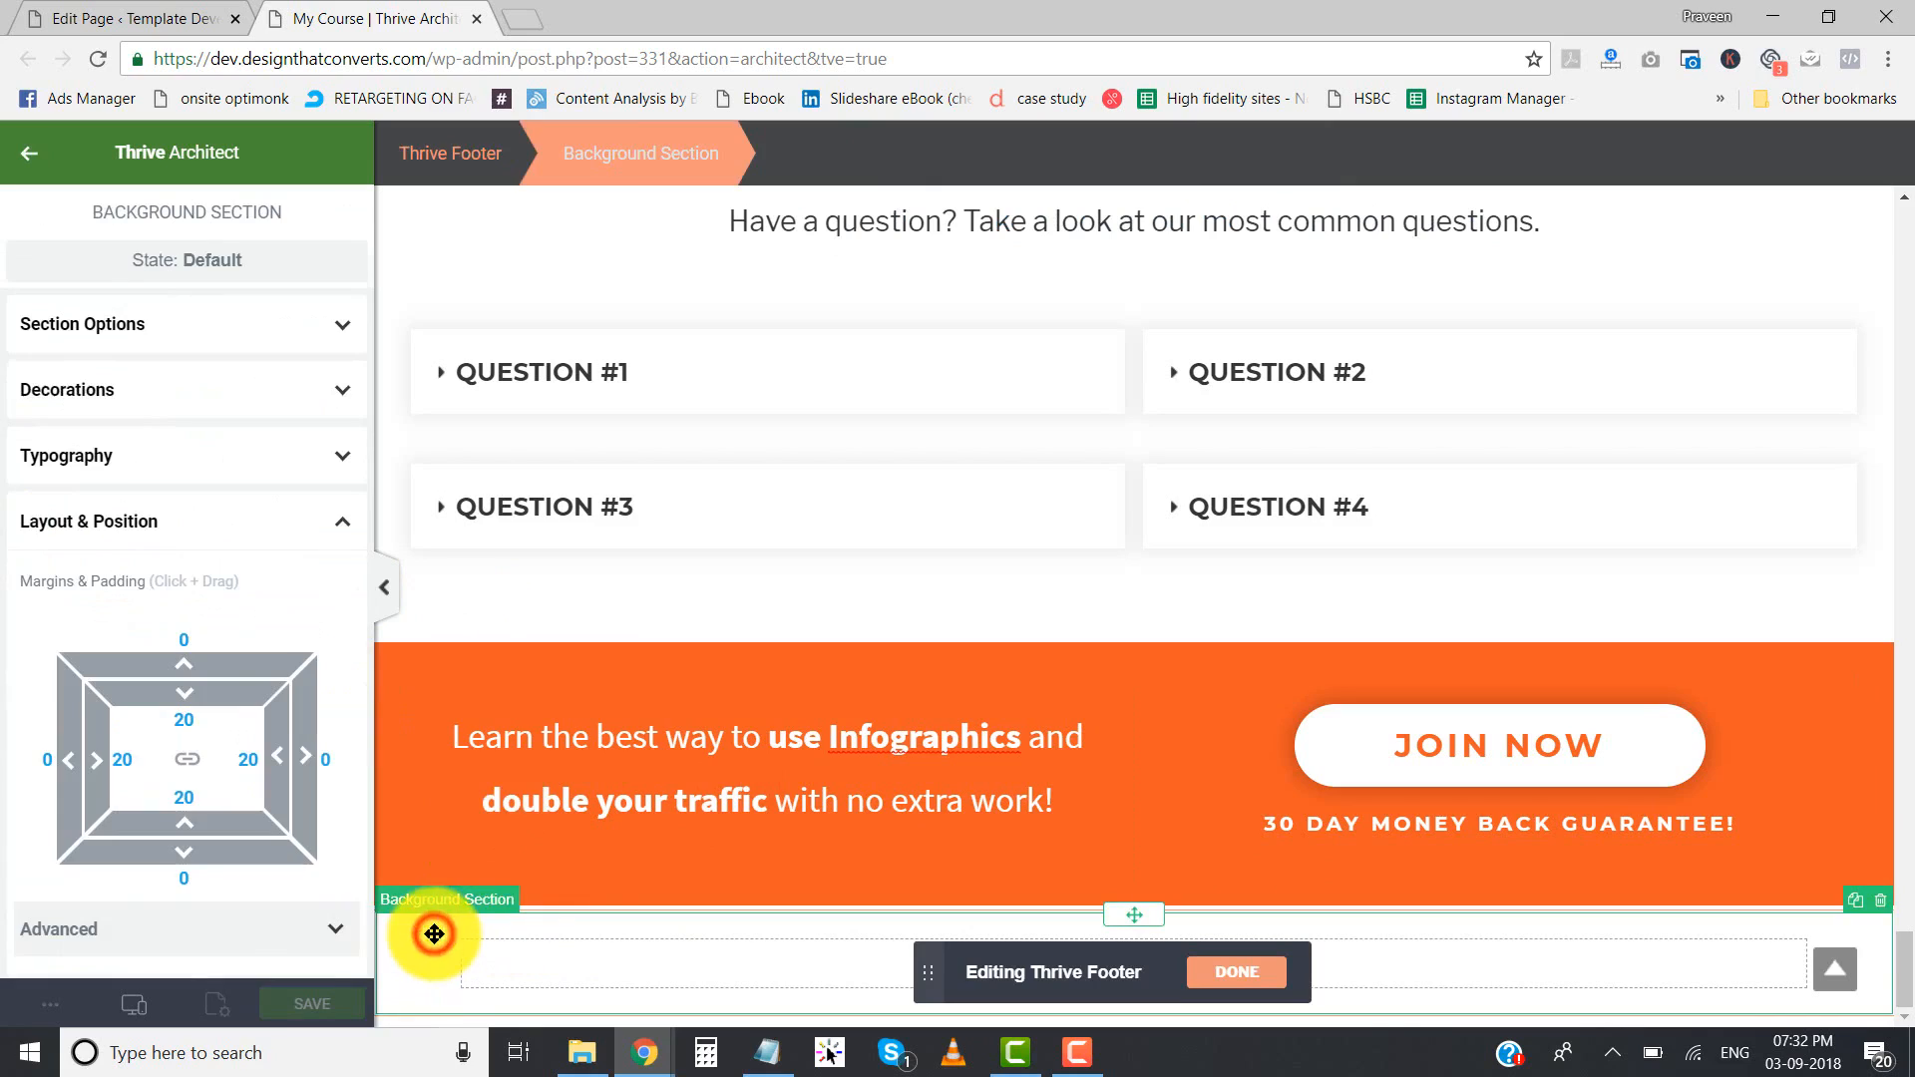
pyautogui.click(547, 911)
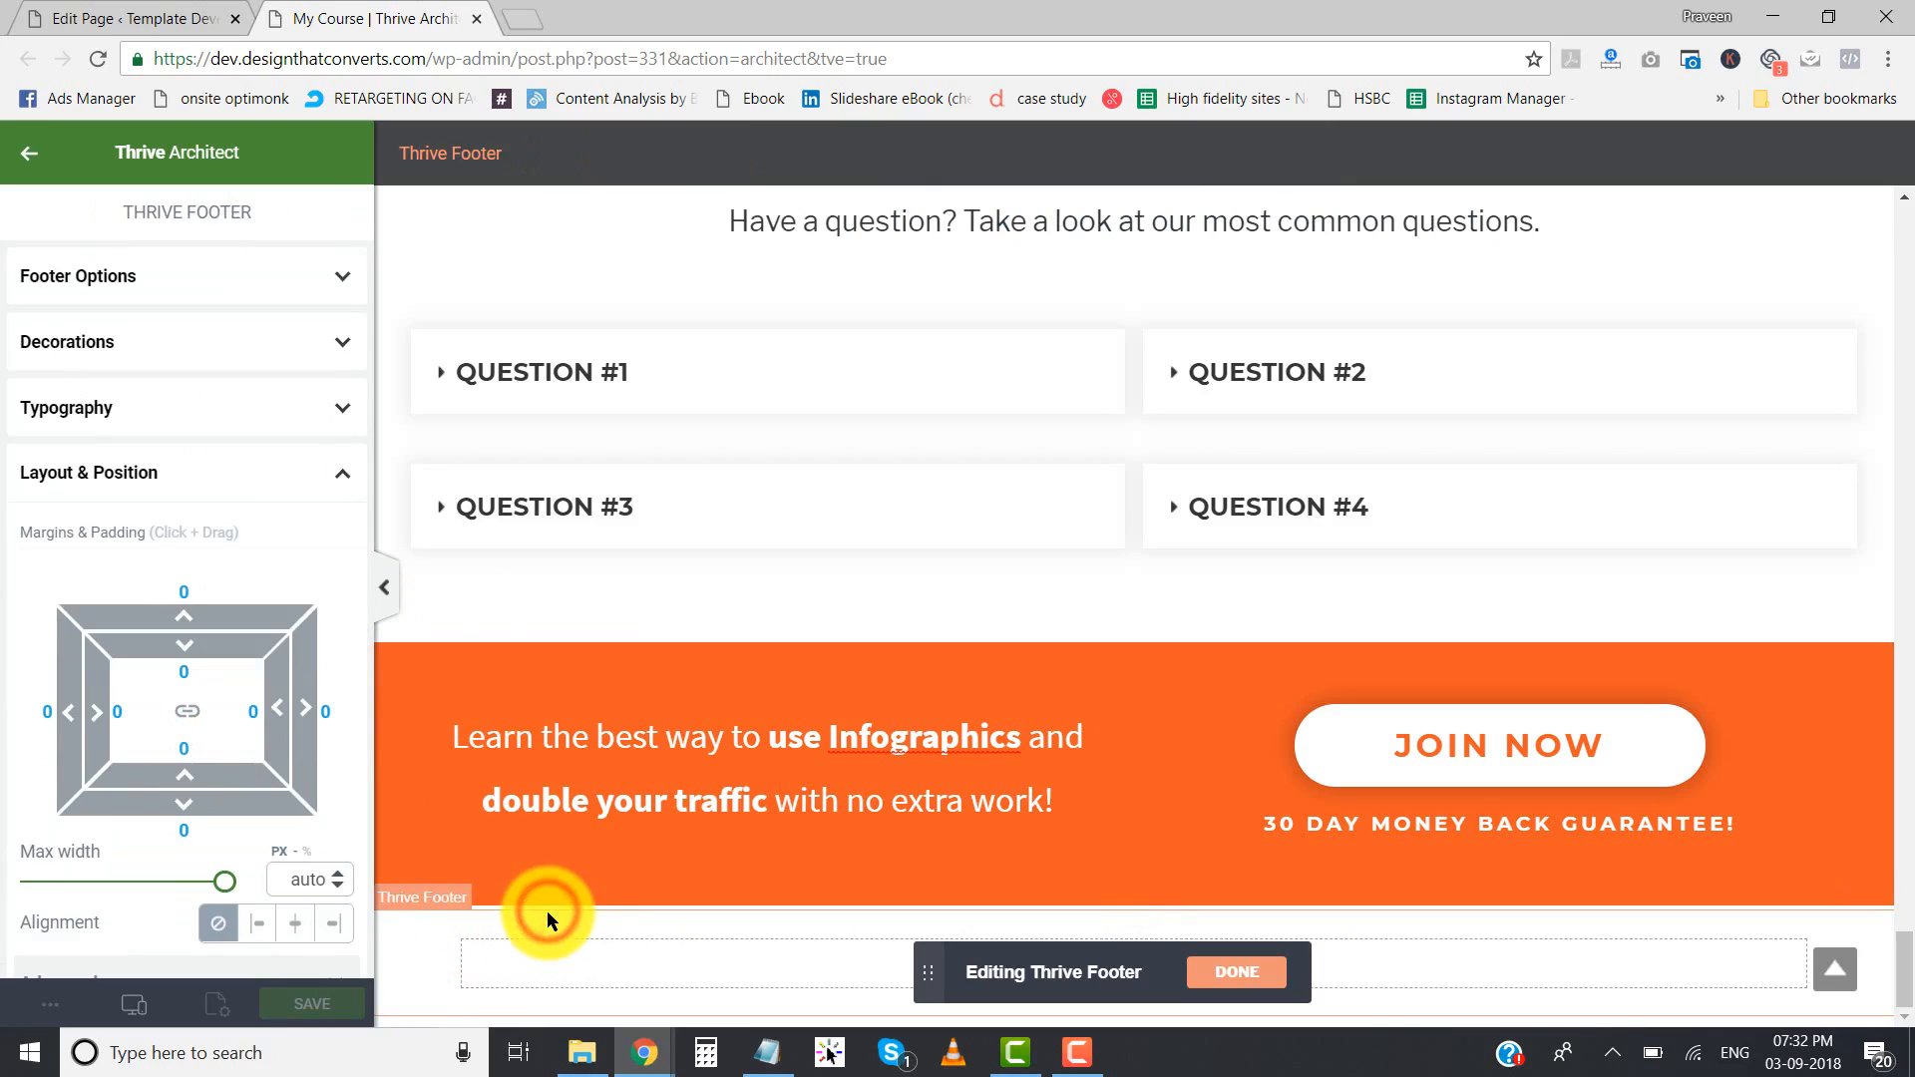
pyautogui.click(197, 477)
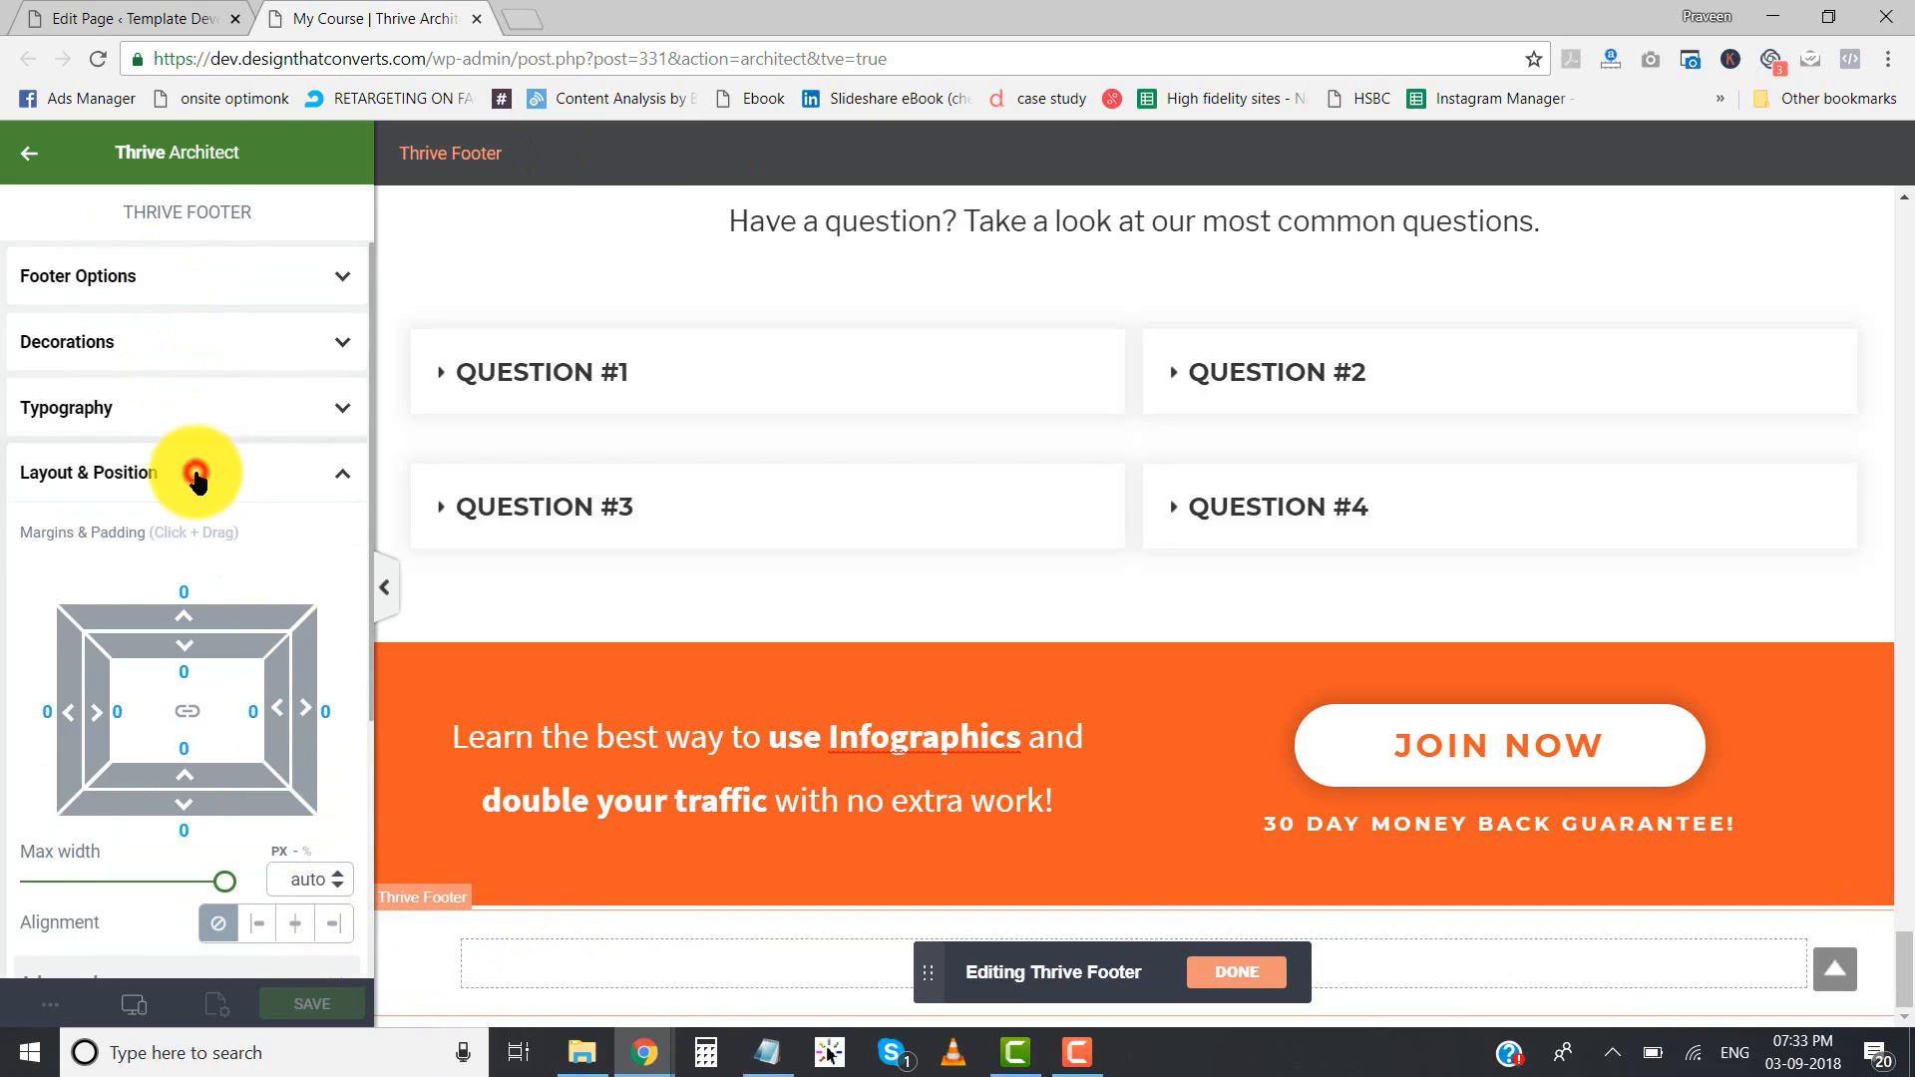
pyautogui.click(192, 542)
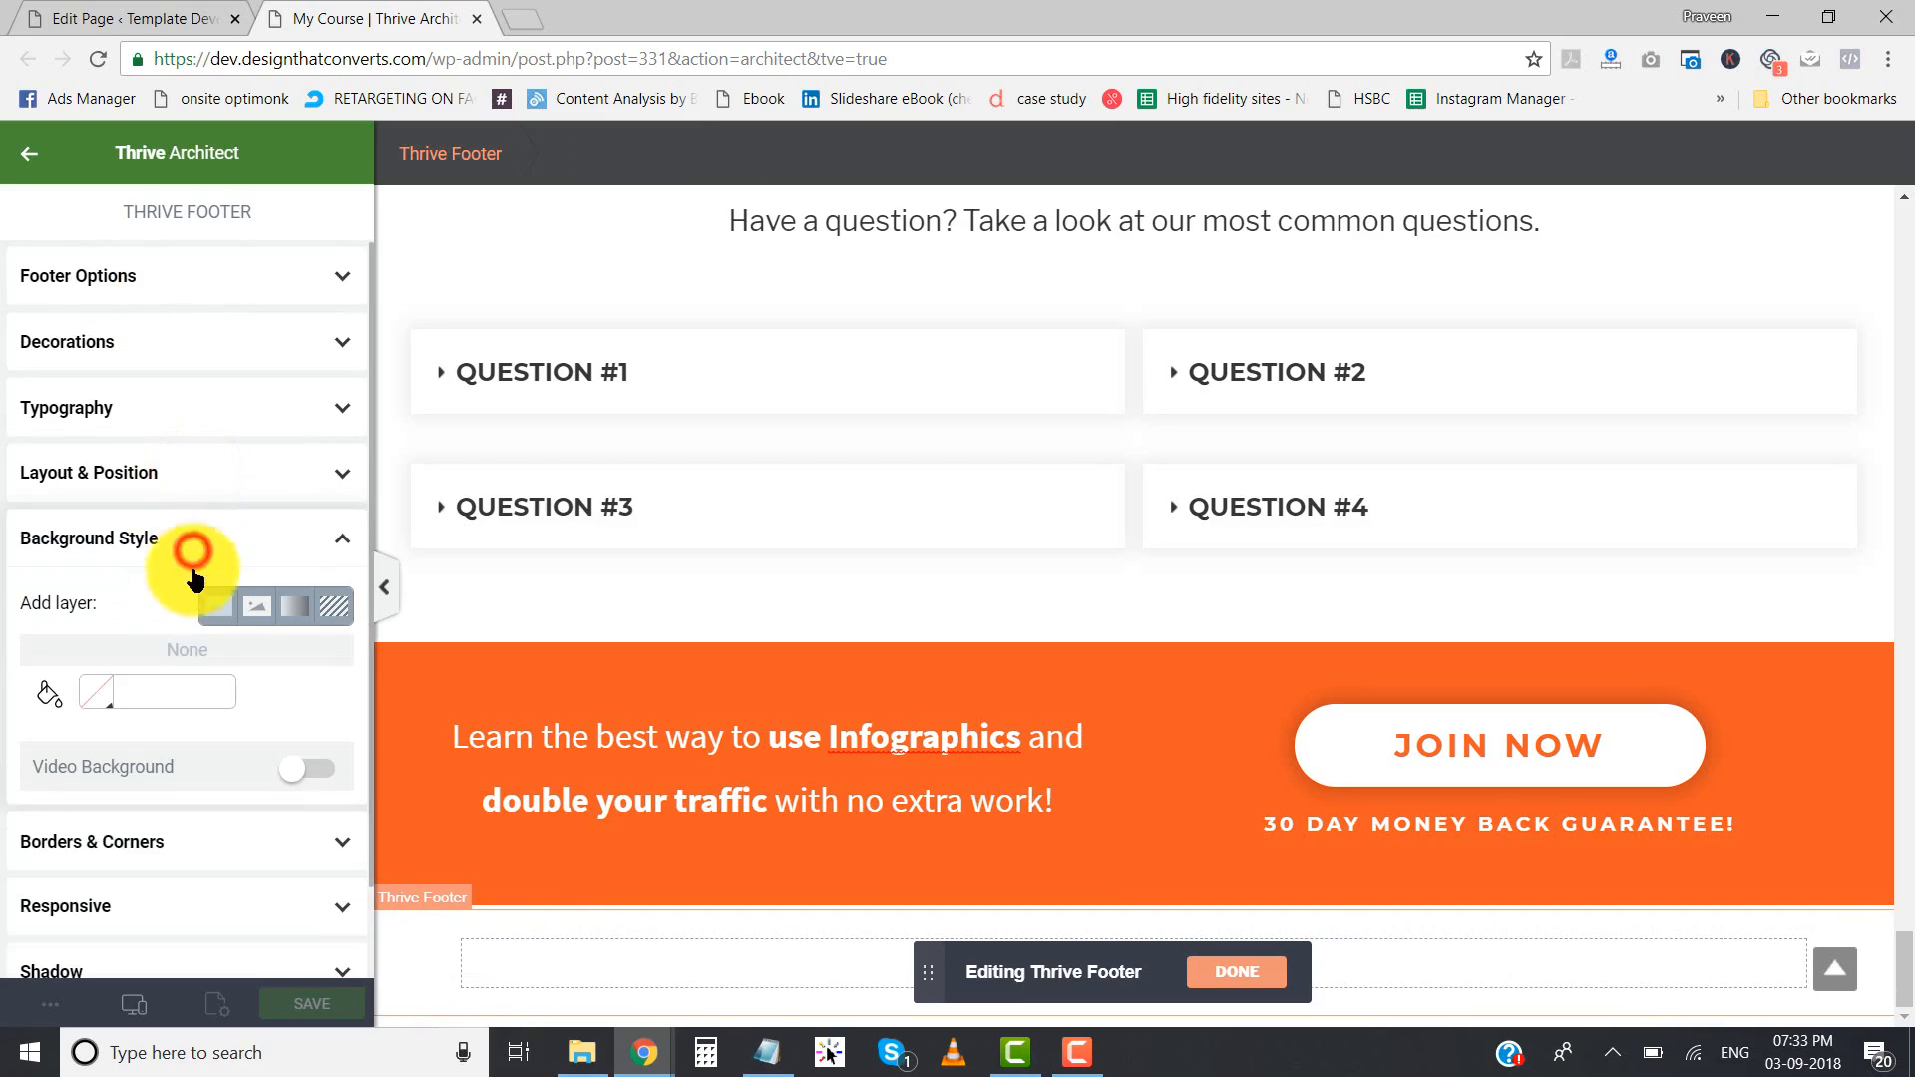
pyautogui.click(101, 701)
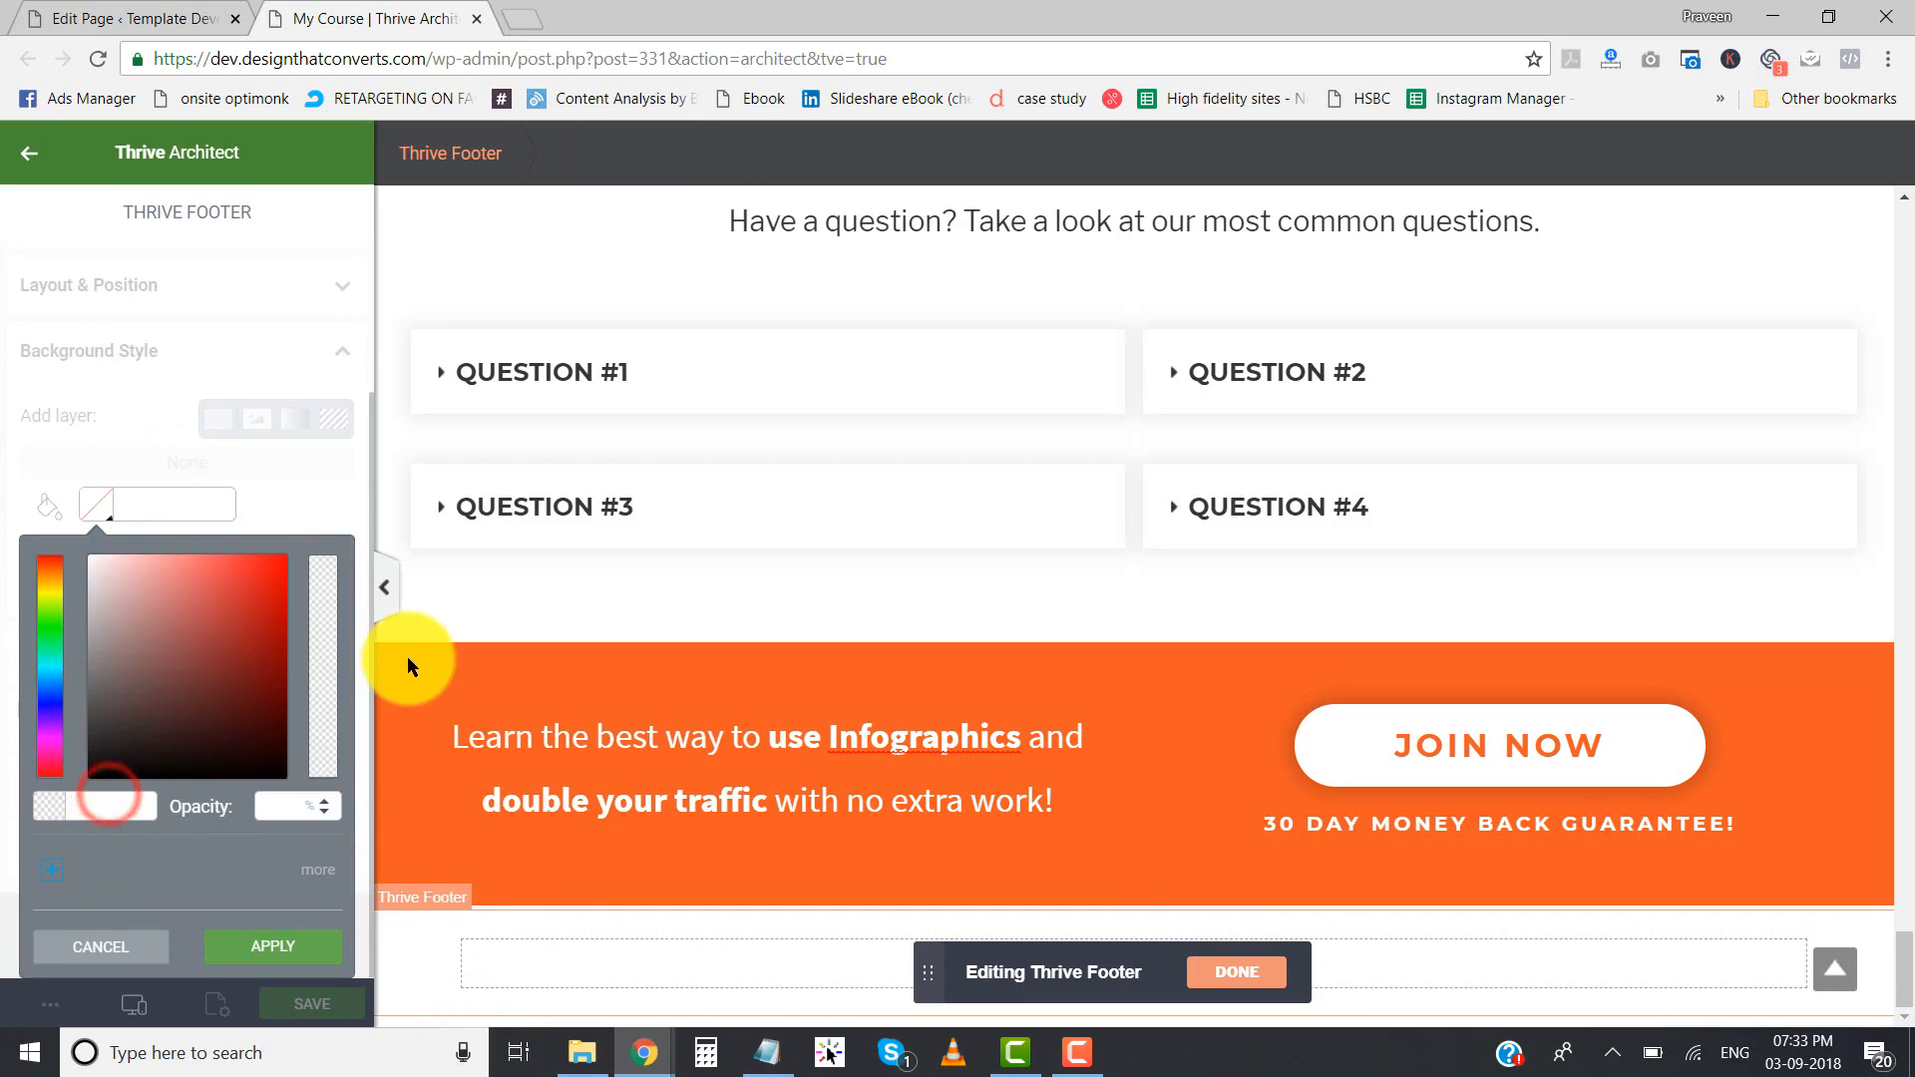
pyautogui.write('#353535')
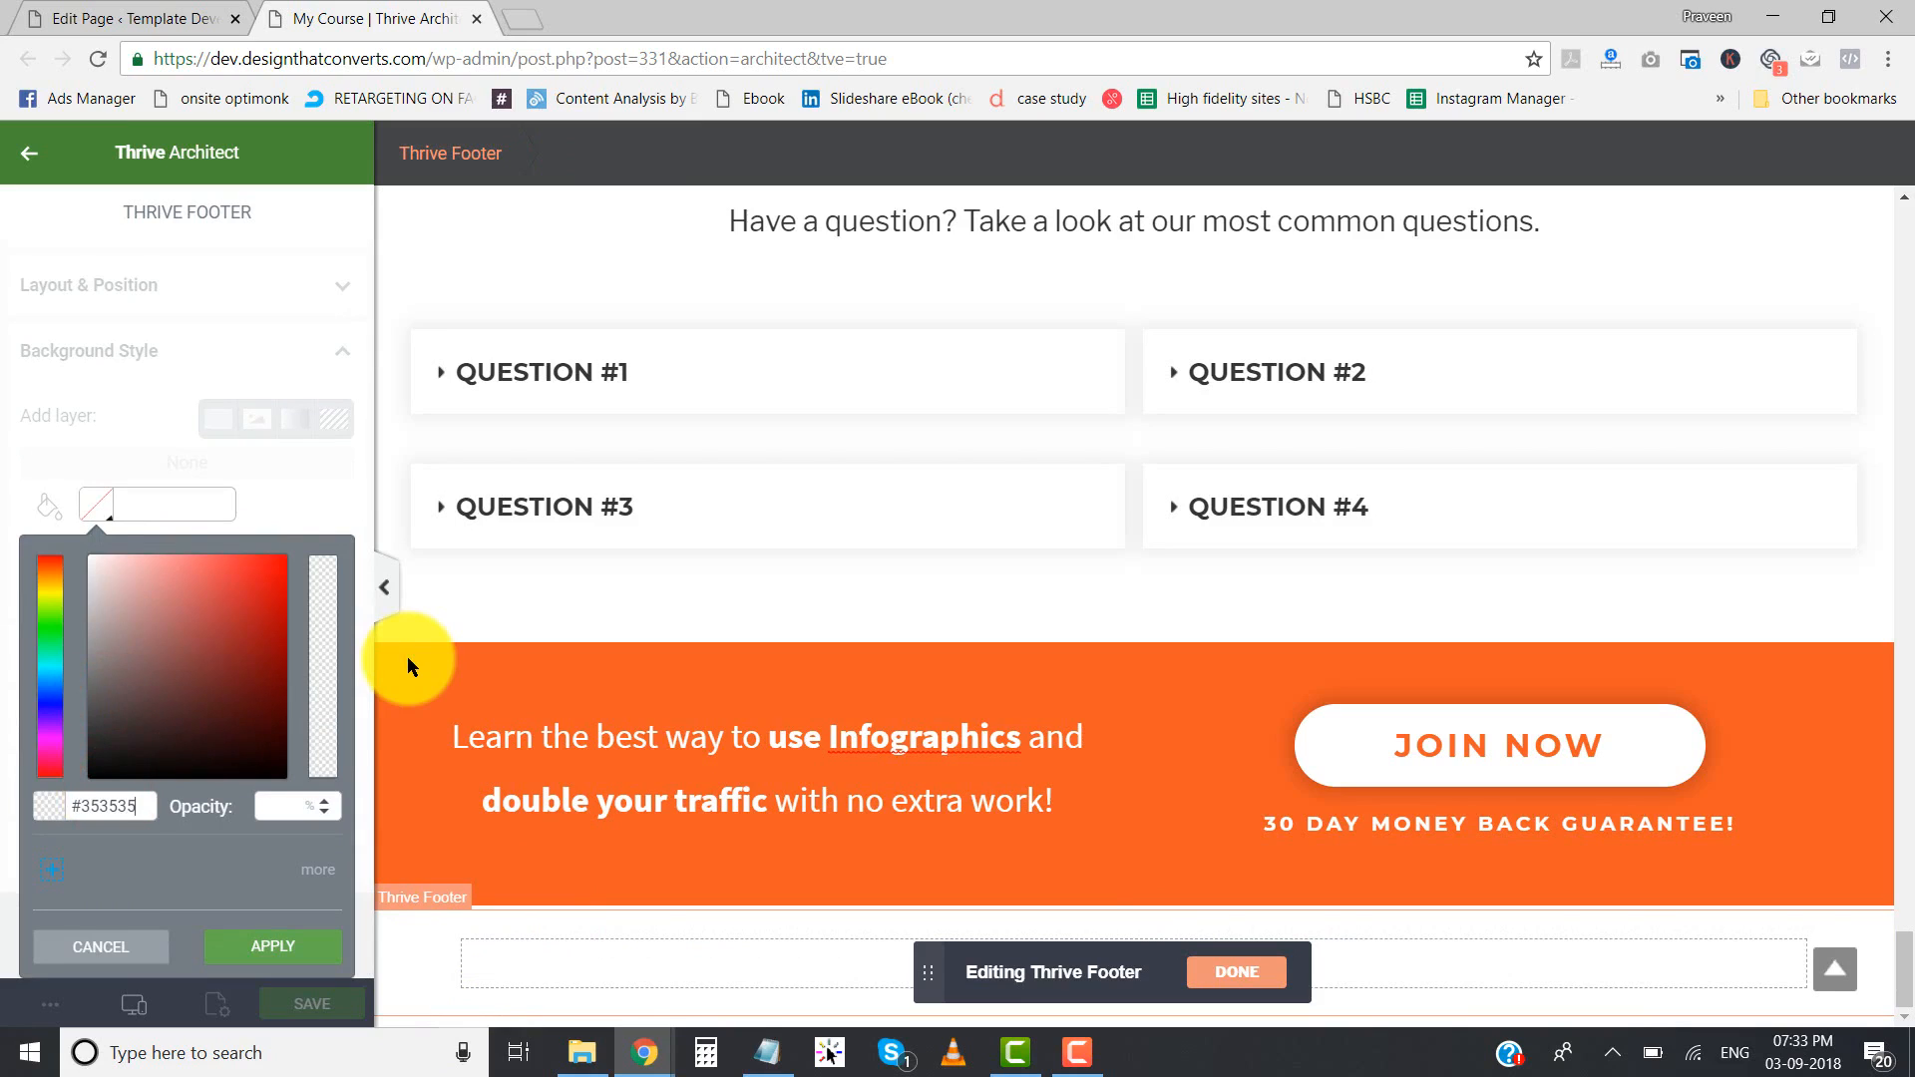
pyautogui.click(269, 937)
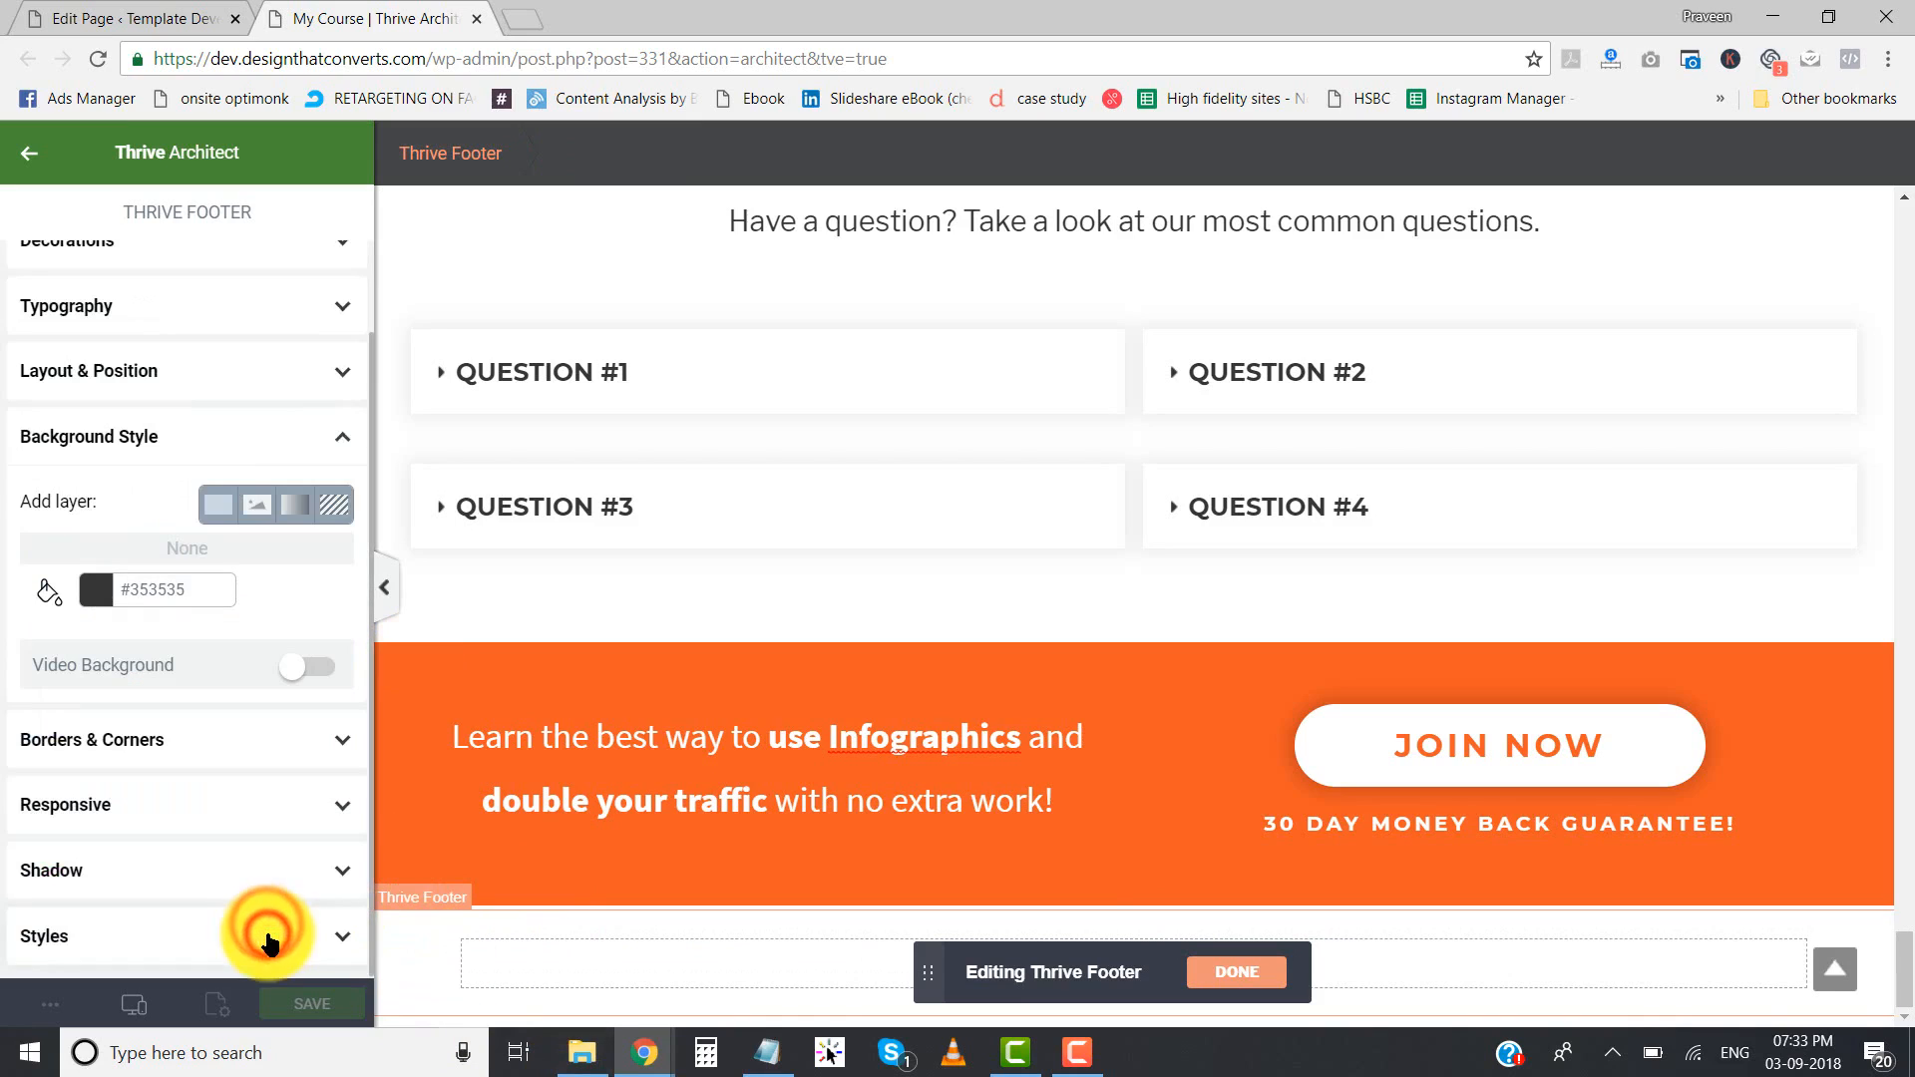
# - Set the background color of the footer's inner background section to #353535
pyautogui.click(462, 916)
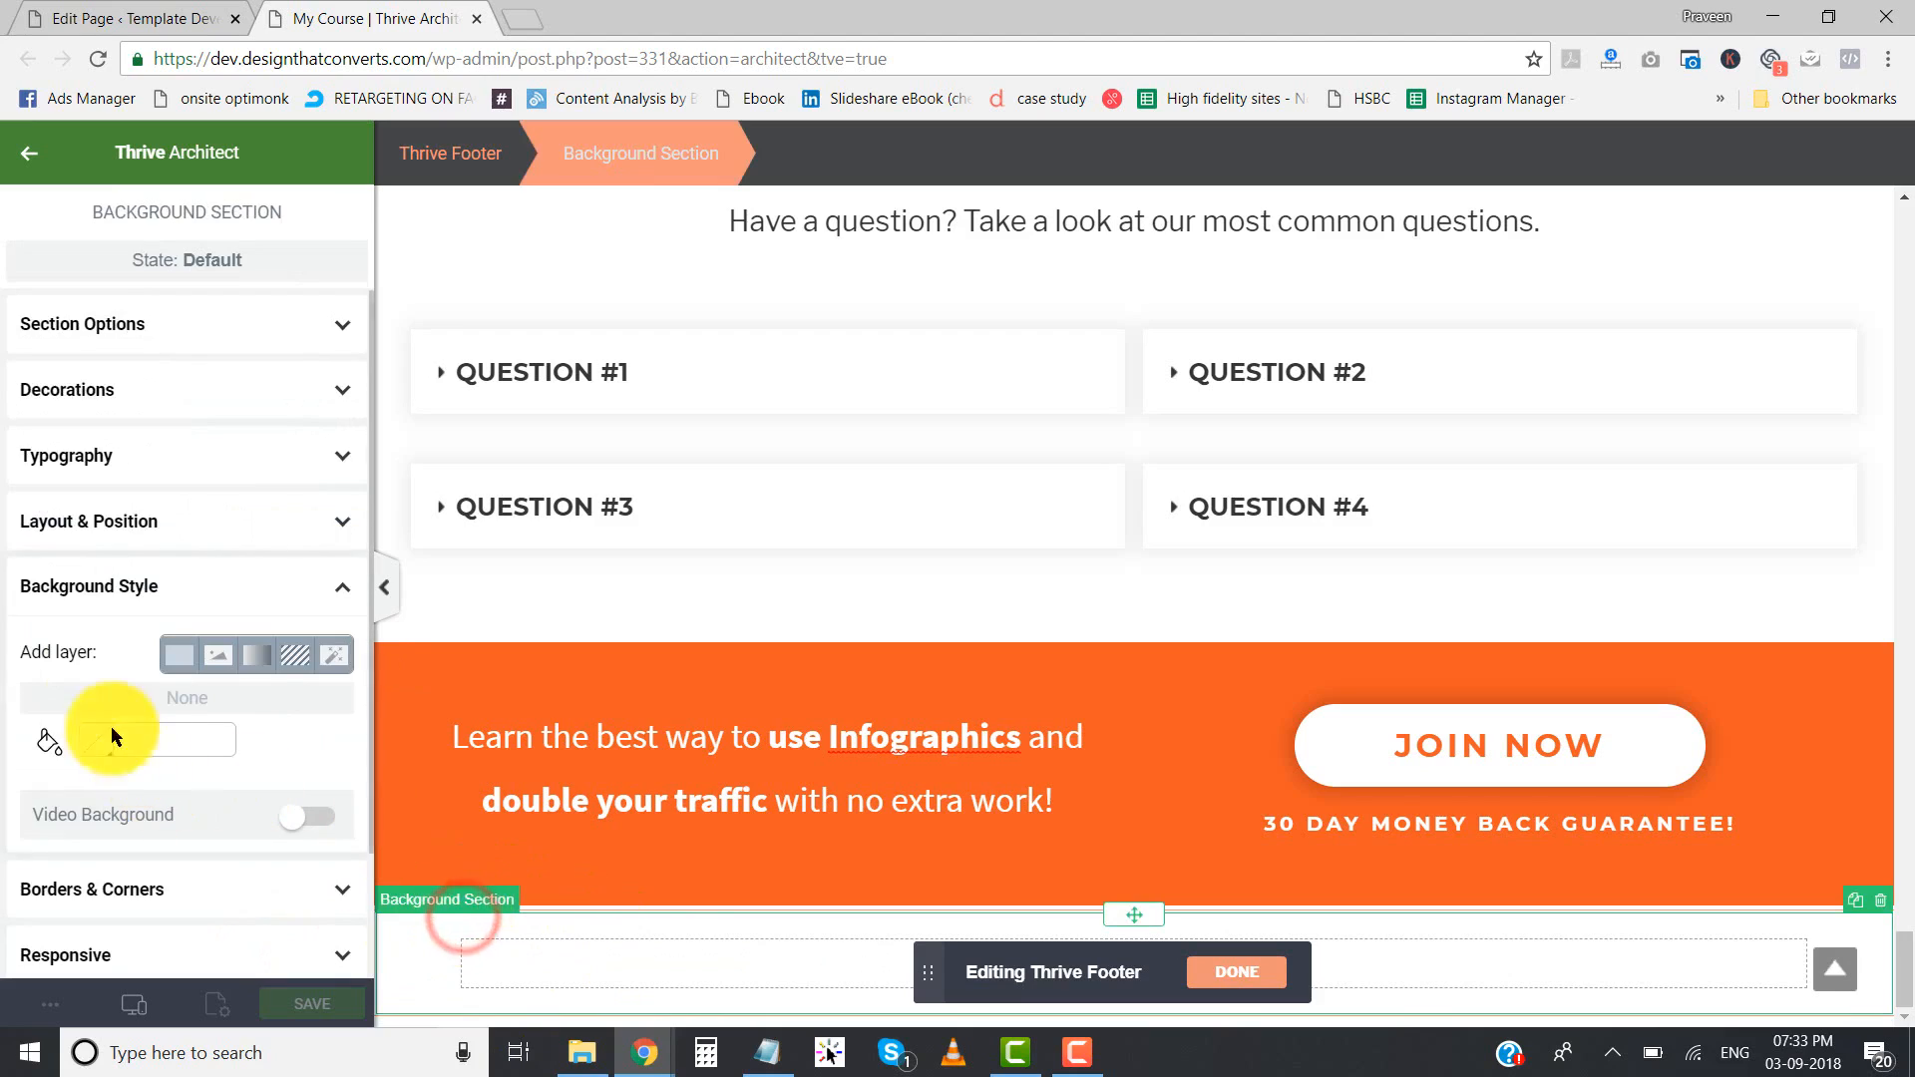
pyautogui.click(492, 914)
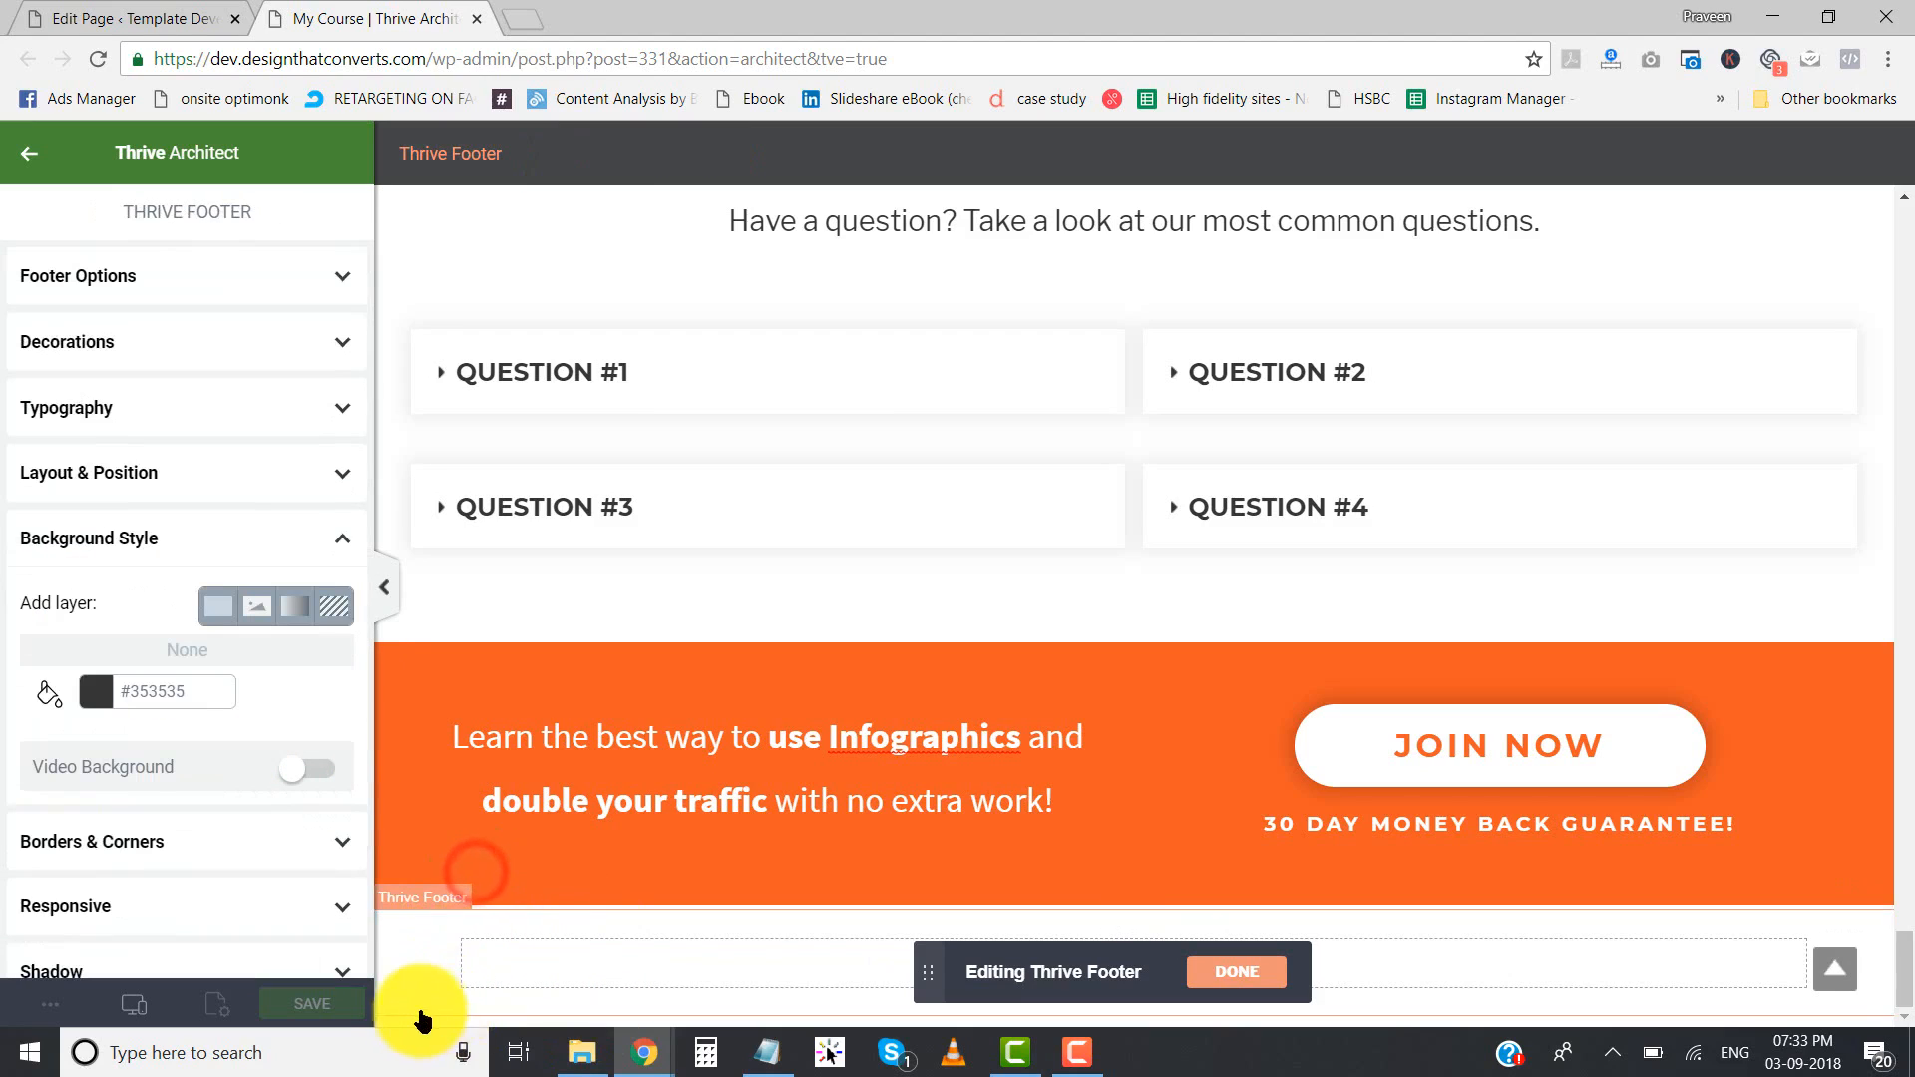
pyautogui.click(415, 940)
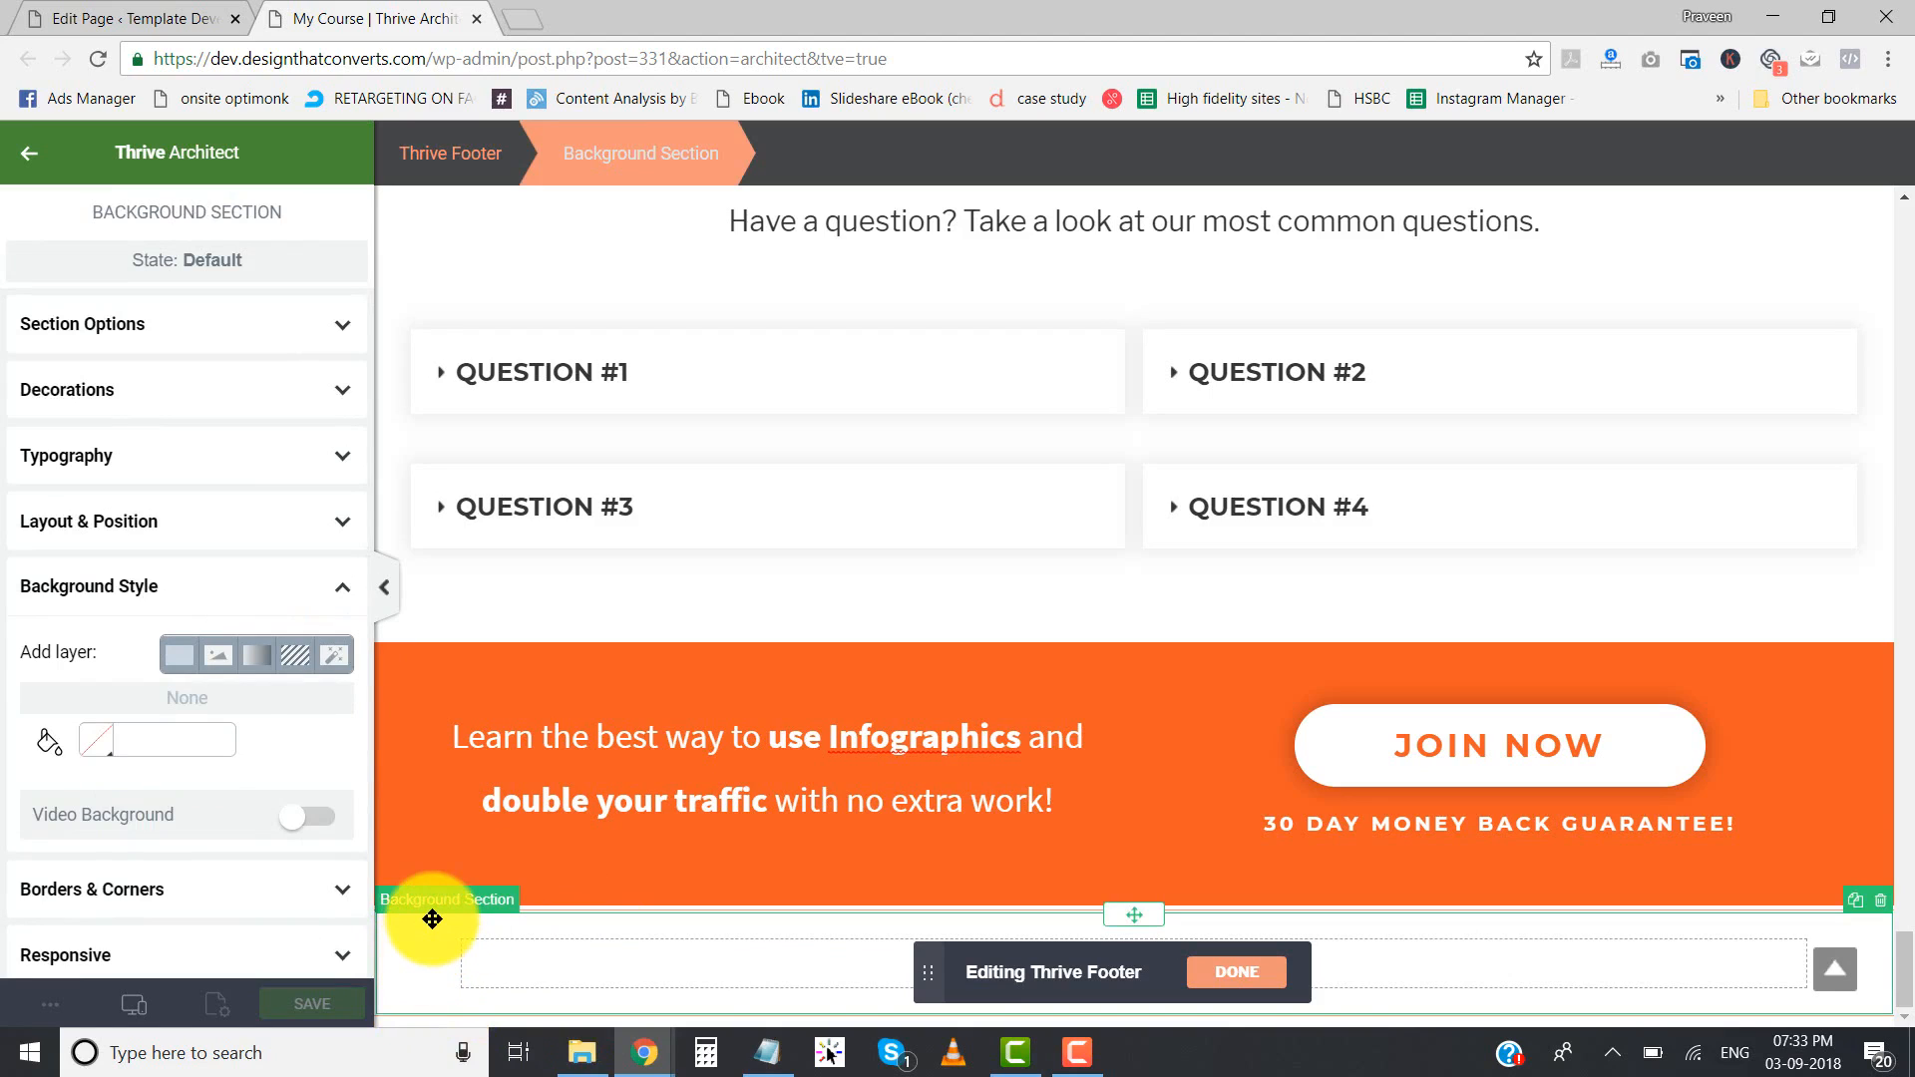
pyautogui.click(97, 740)
pyautogui.click(102, 810)
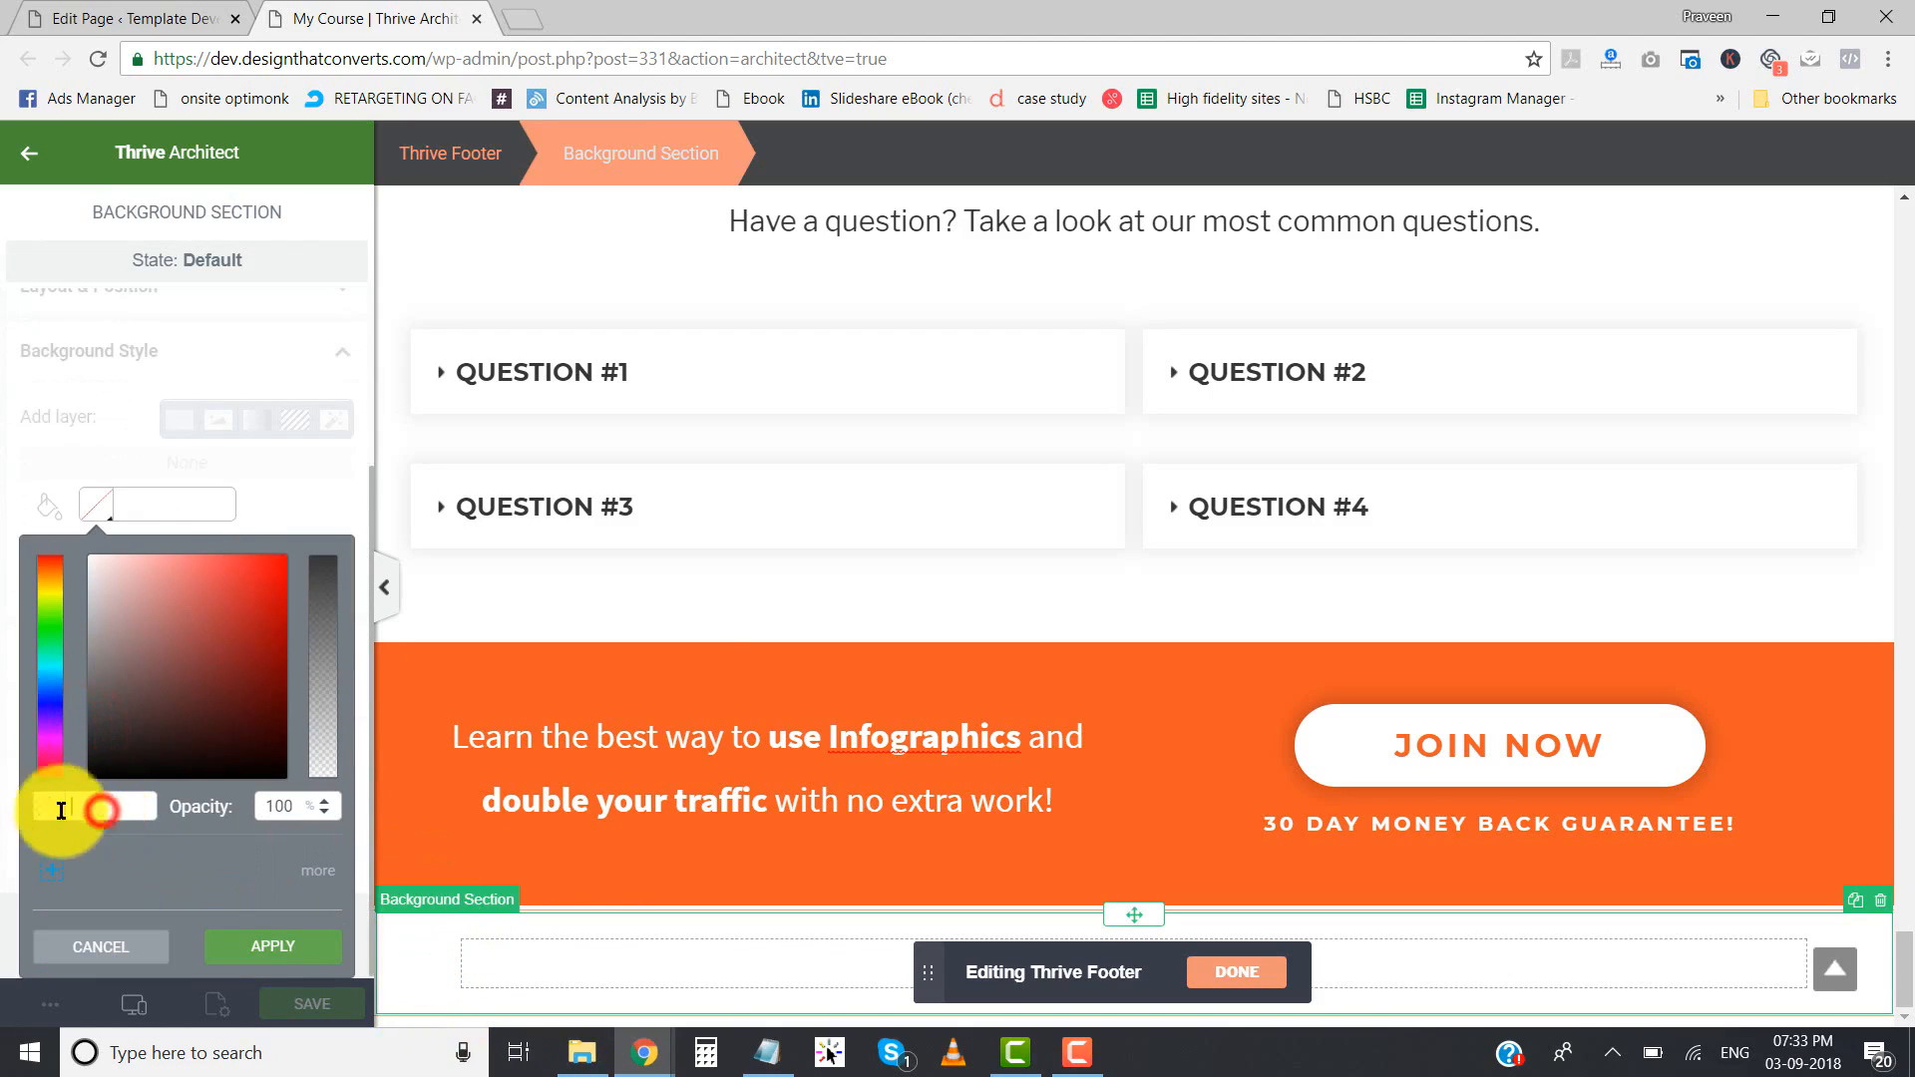
pyautogui.write('#353535')
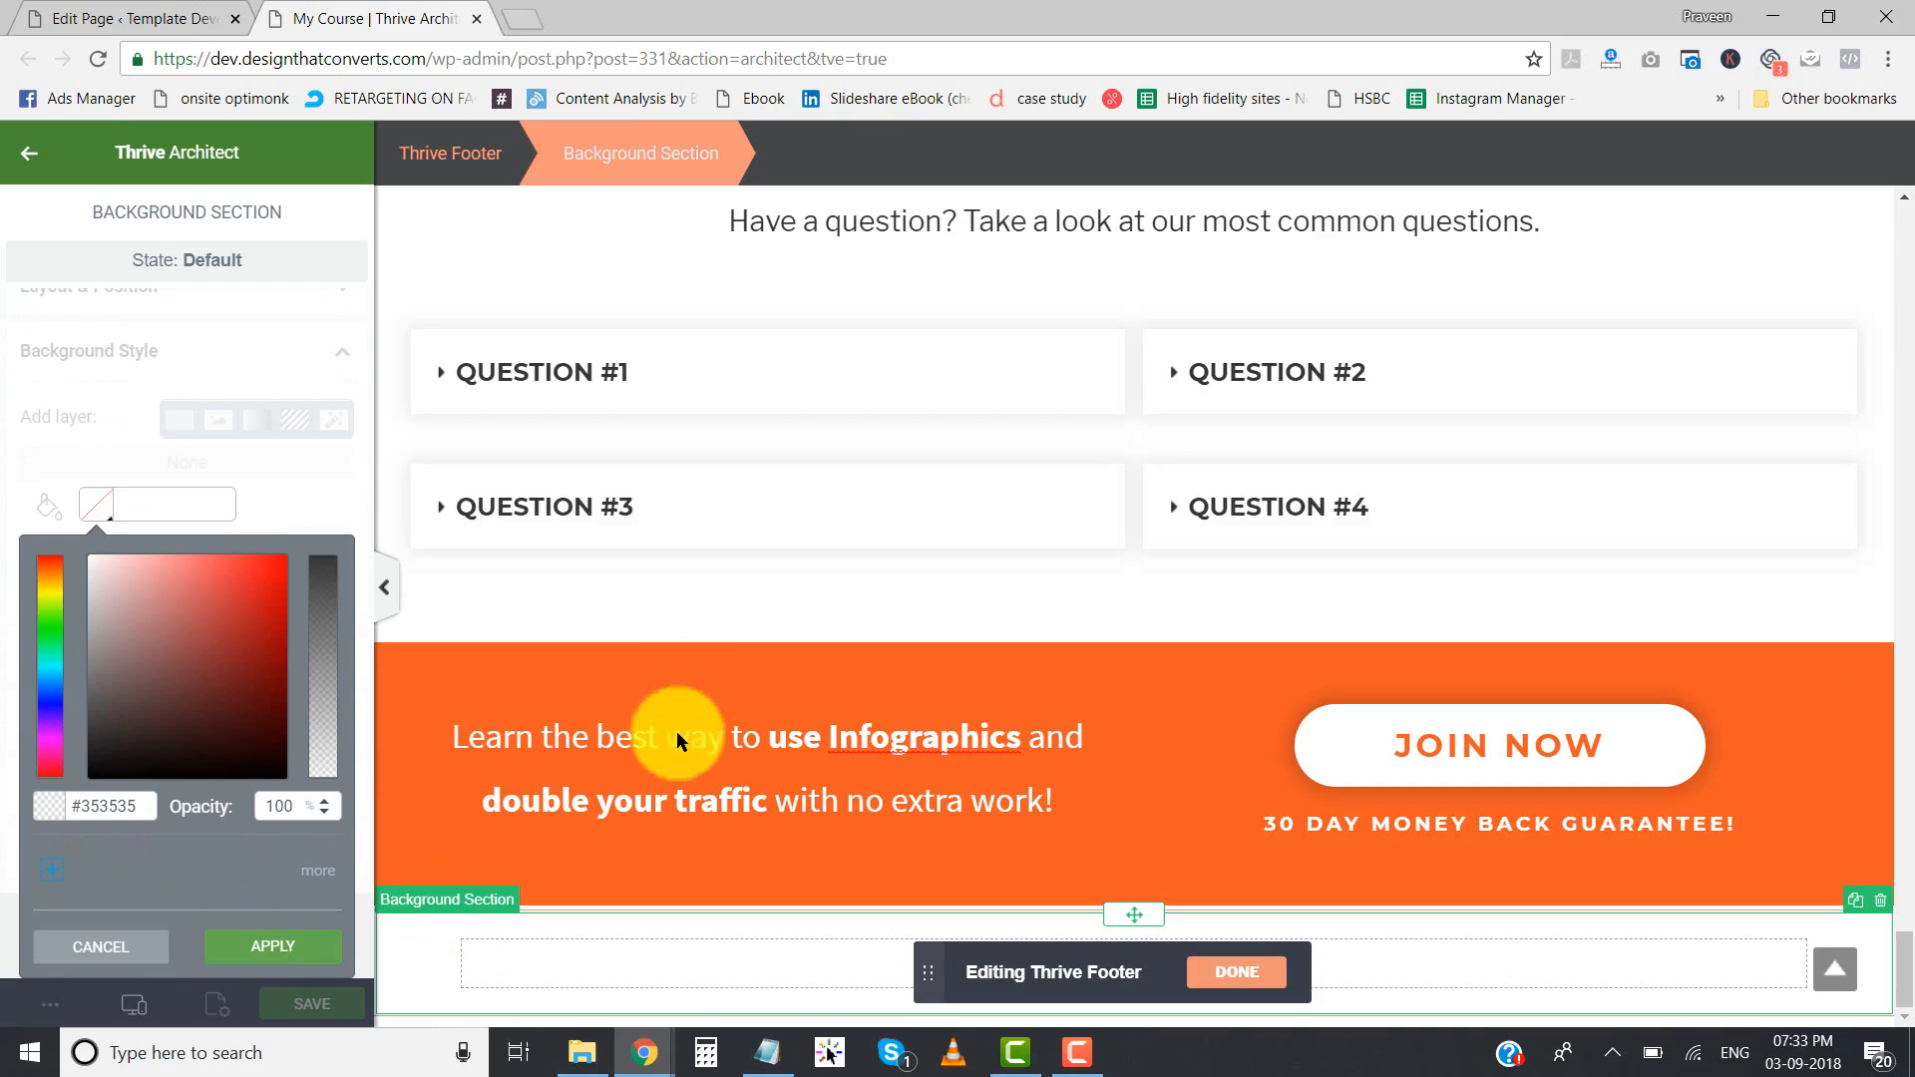
pyautogui.click(255, 958)
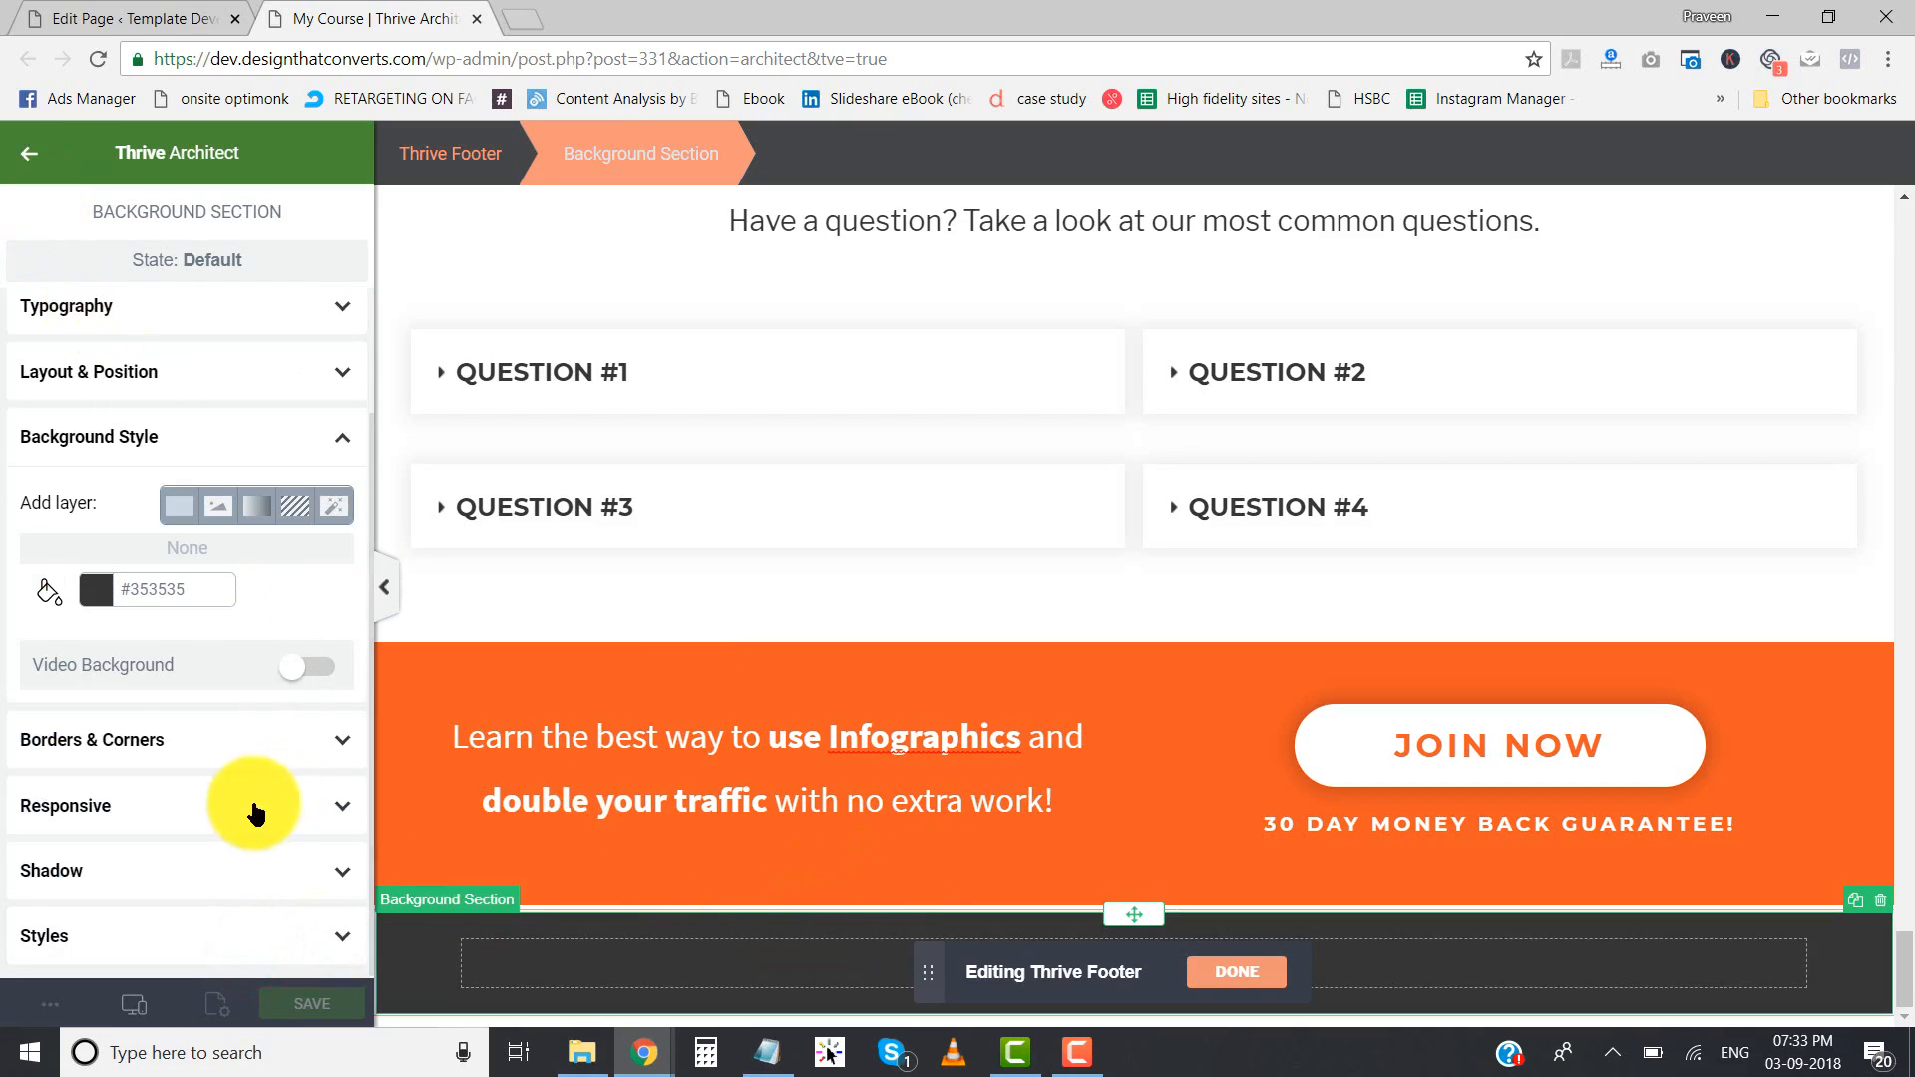
# - Set the top and bottom padding of the footer's background section to 0
pyautogui.click(152, 375)
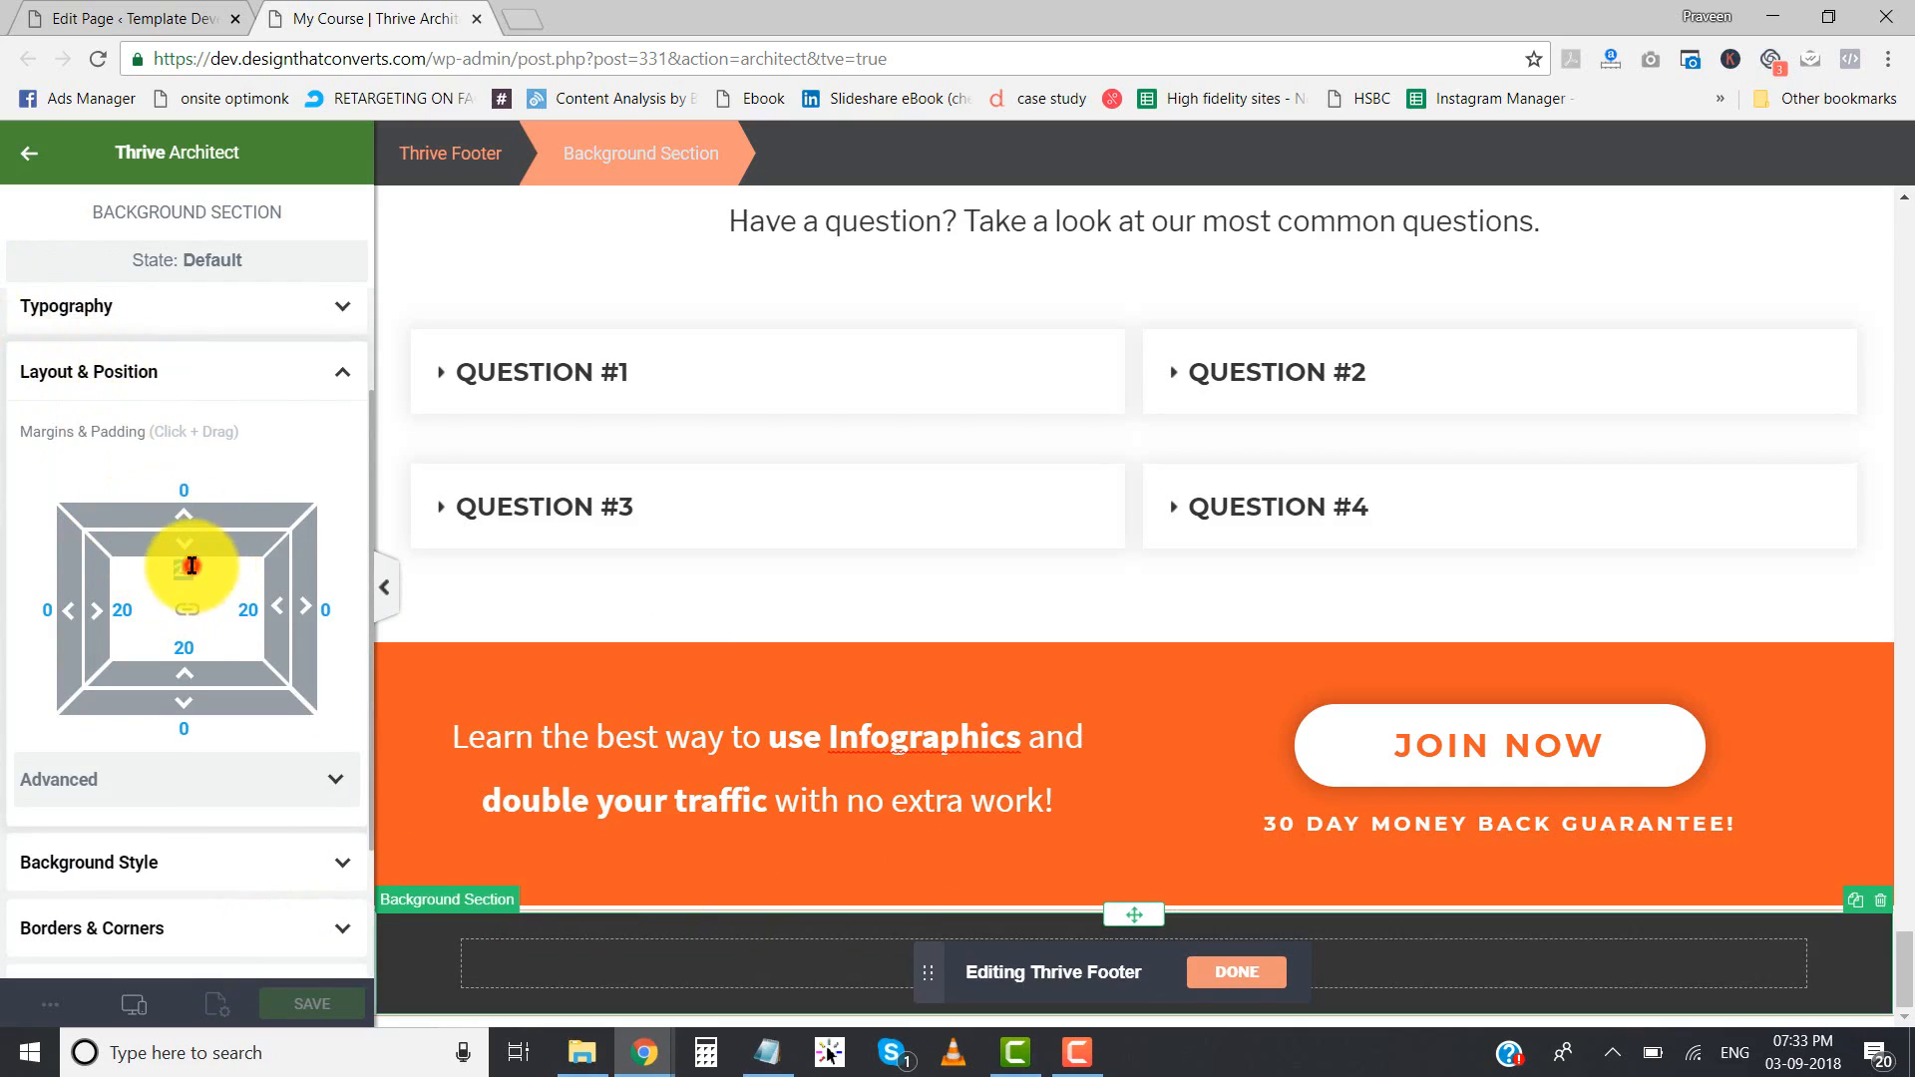
pyautogui.write('0')
pyautogui.click(187, 640)
pyautogui.write('0')
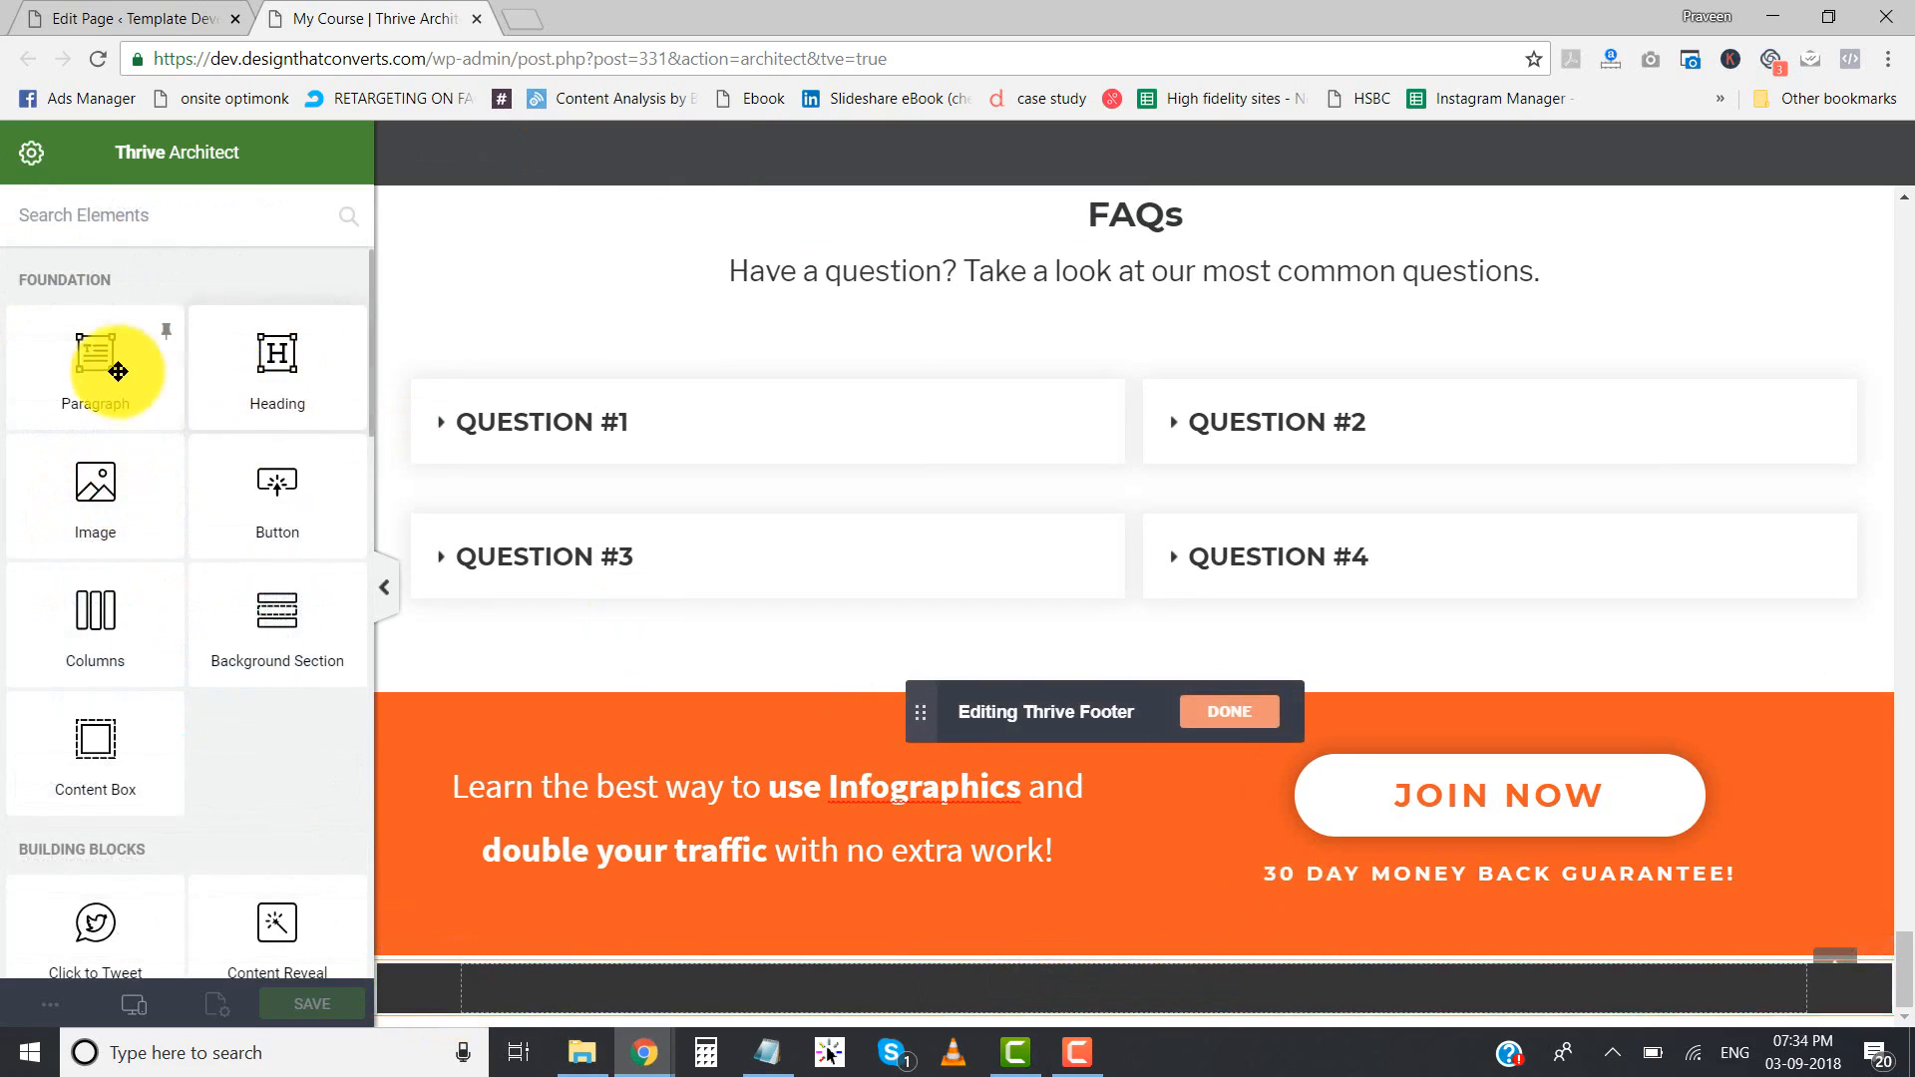
# - Add a paragraph inside the footer's background section with white (#ffffff) text aligned to the center
pyautogui.moveTo(86, 365); pyautogui.dragTo(927, 991)
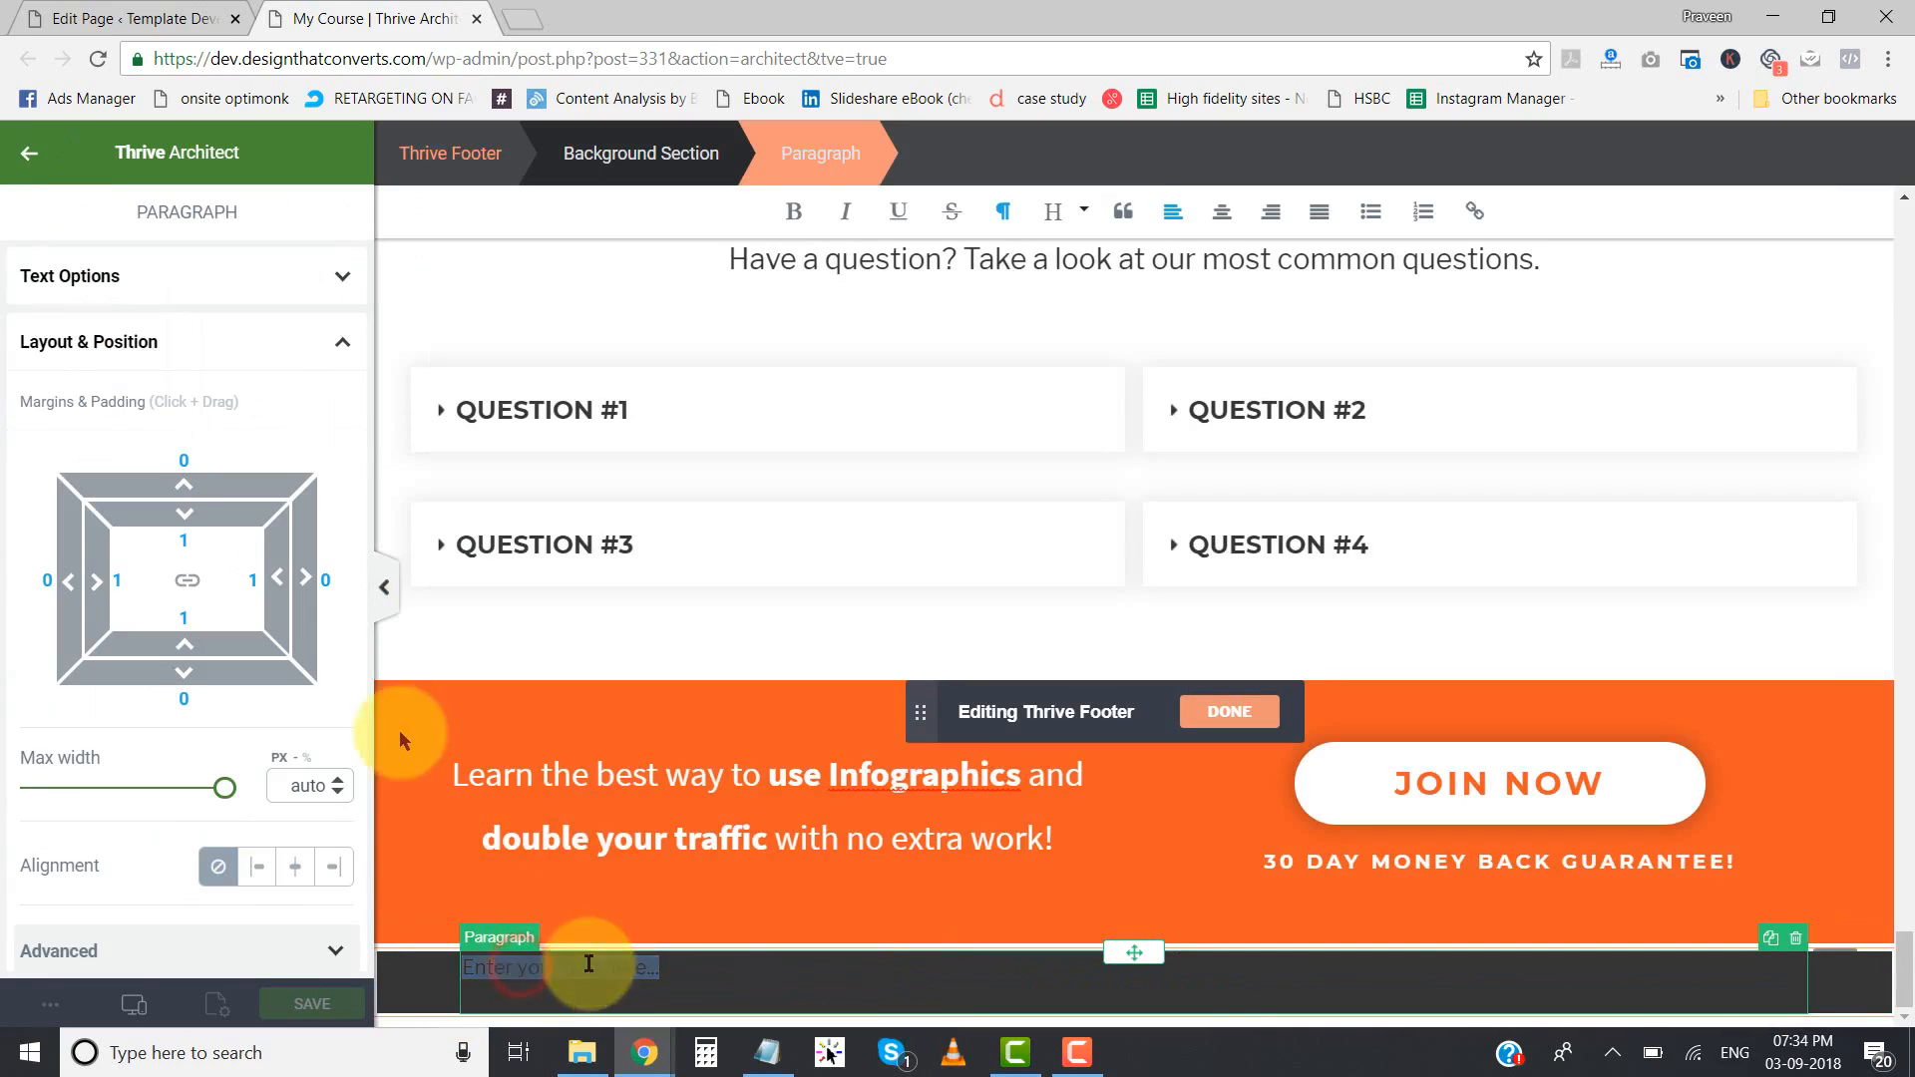
pyautogui.click(116, 277)
pyautogui.click(66, 335)
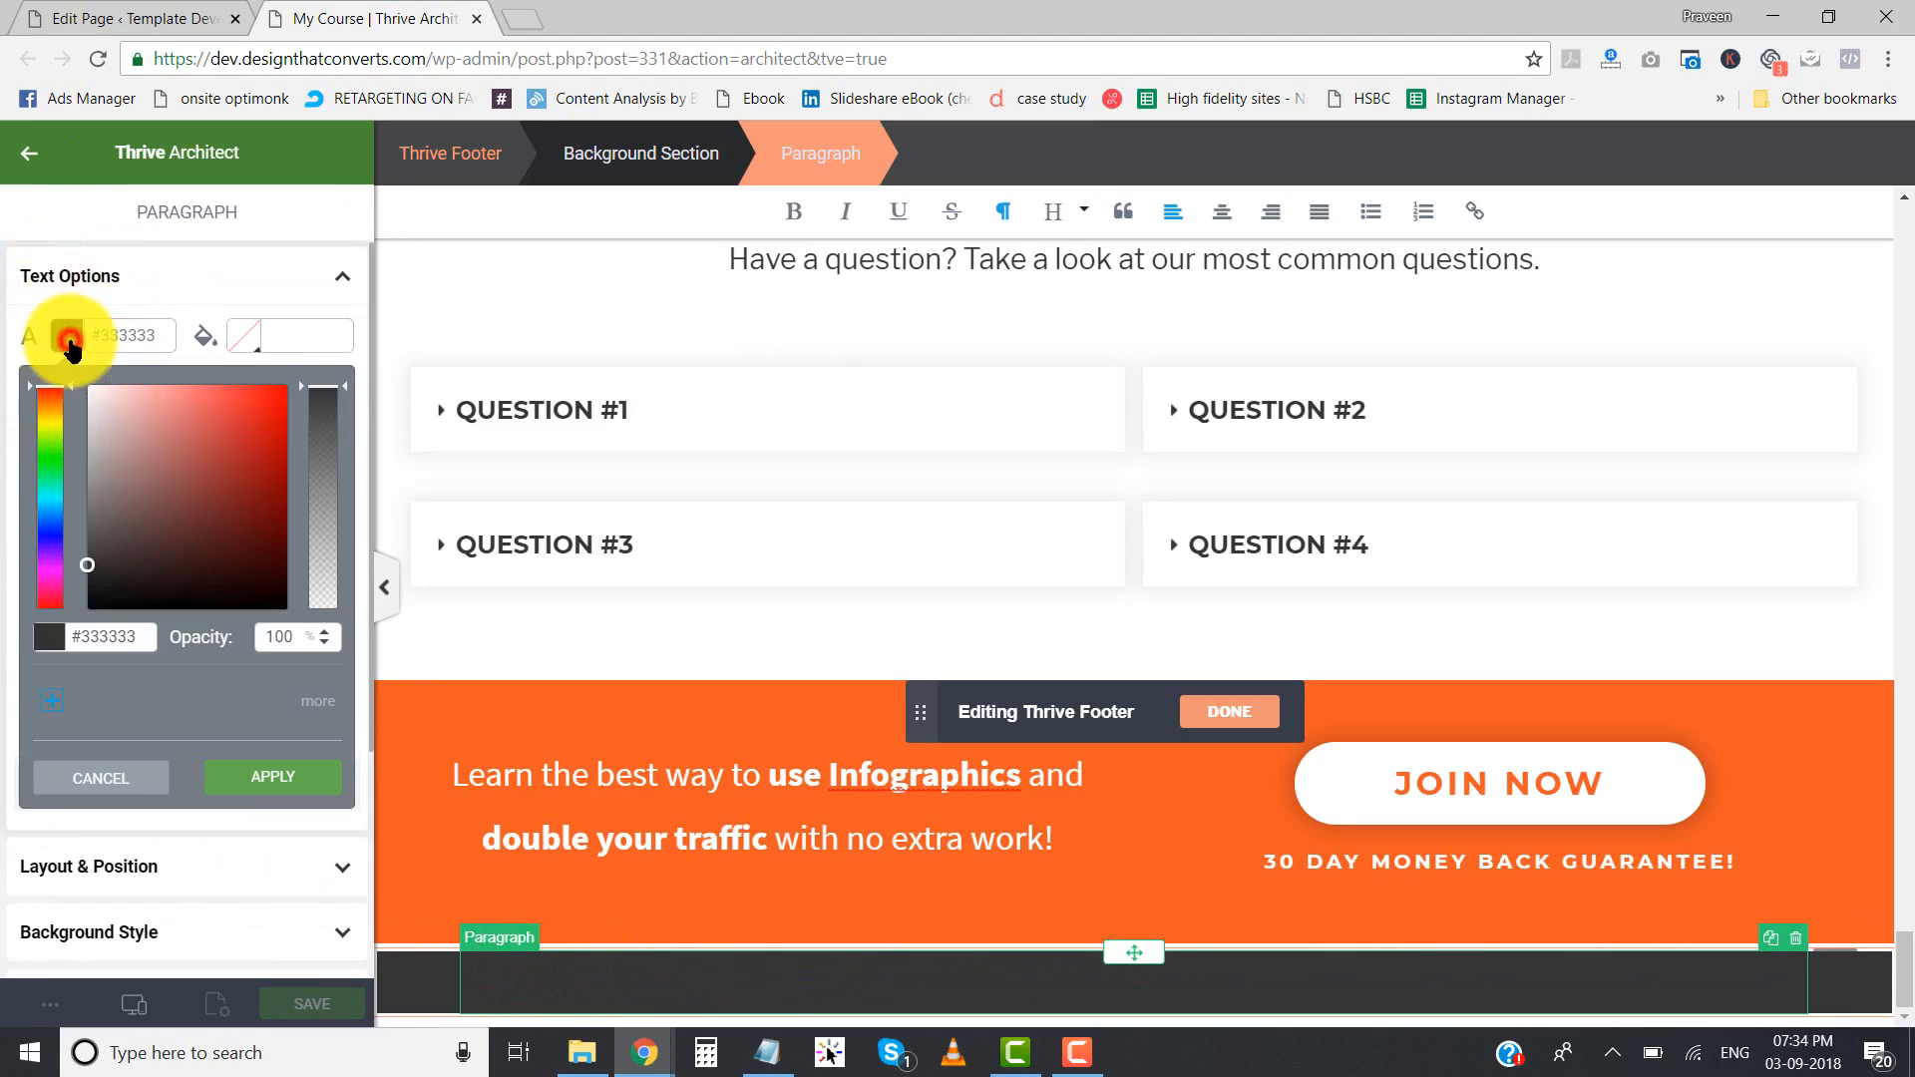
pyautogui.click(87, 387)
pyautogui.click(274, 780)
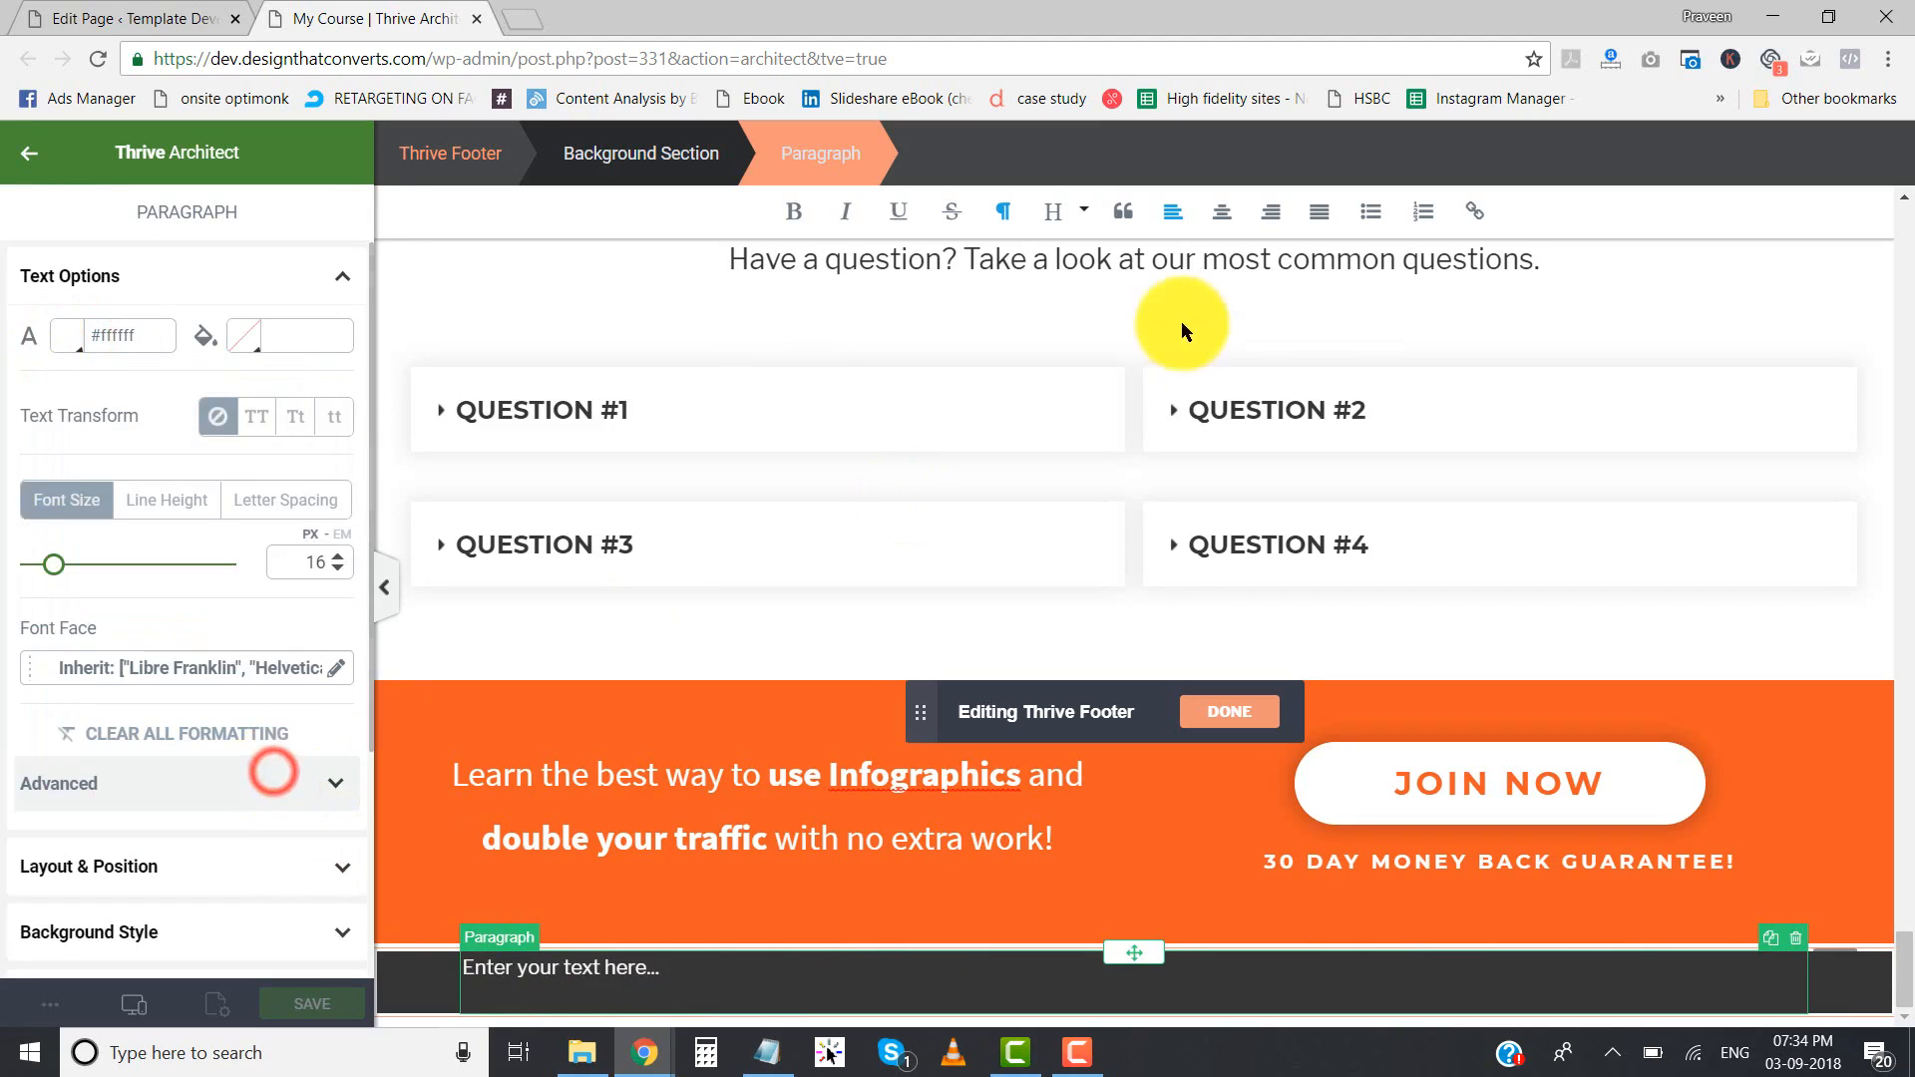
pyautogui.click(1221, 211)
# - Replace the footer paragraph's placeholder text with "Copyright 2018 Mywebsite.com | All Rights Reserved."
pyautogui.click(1162, 983)
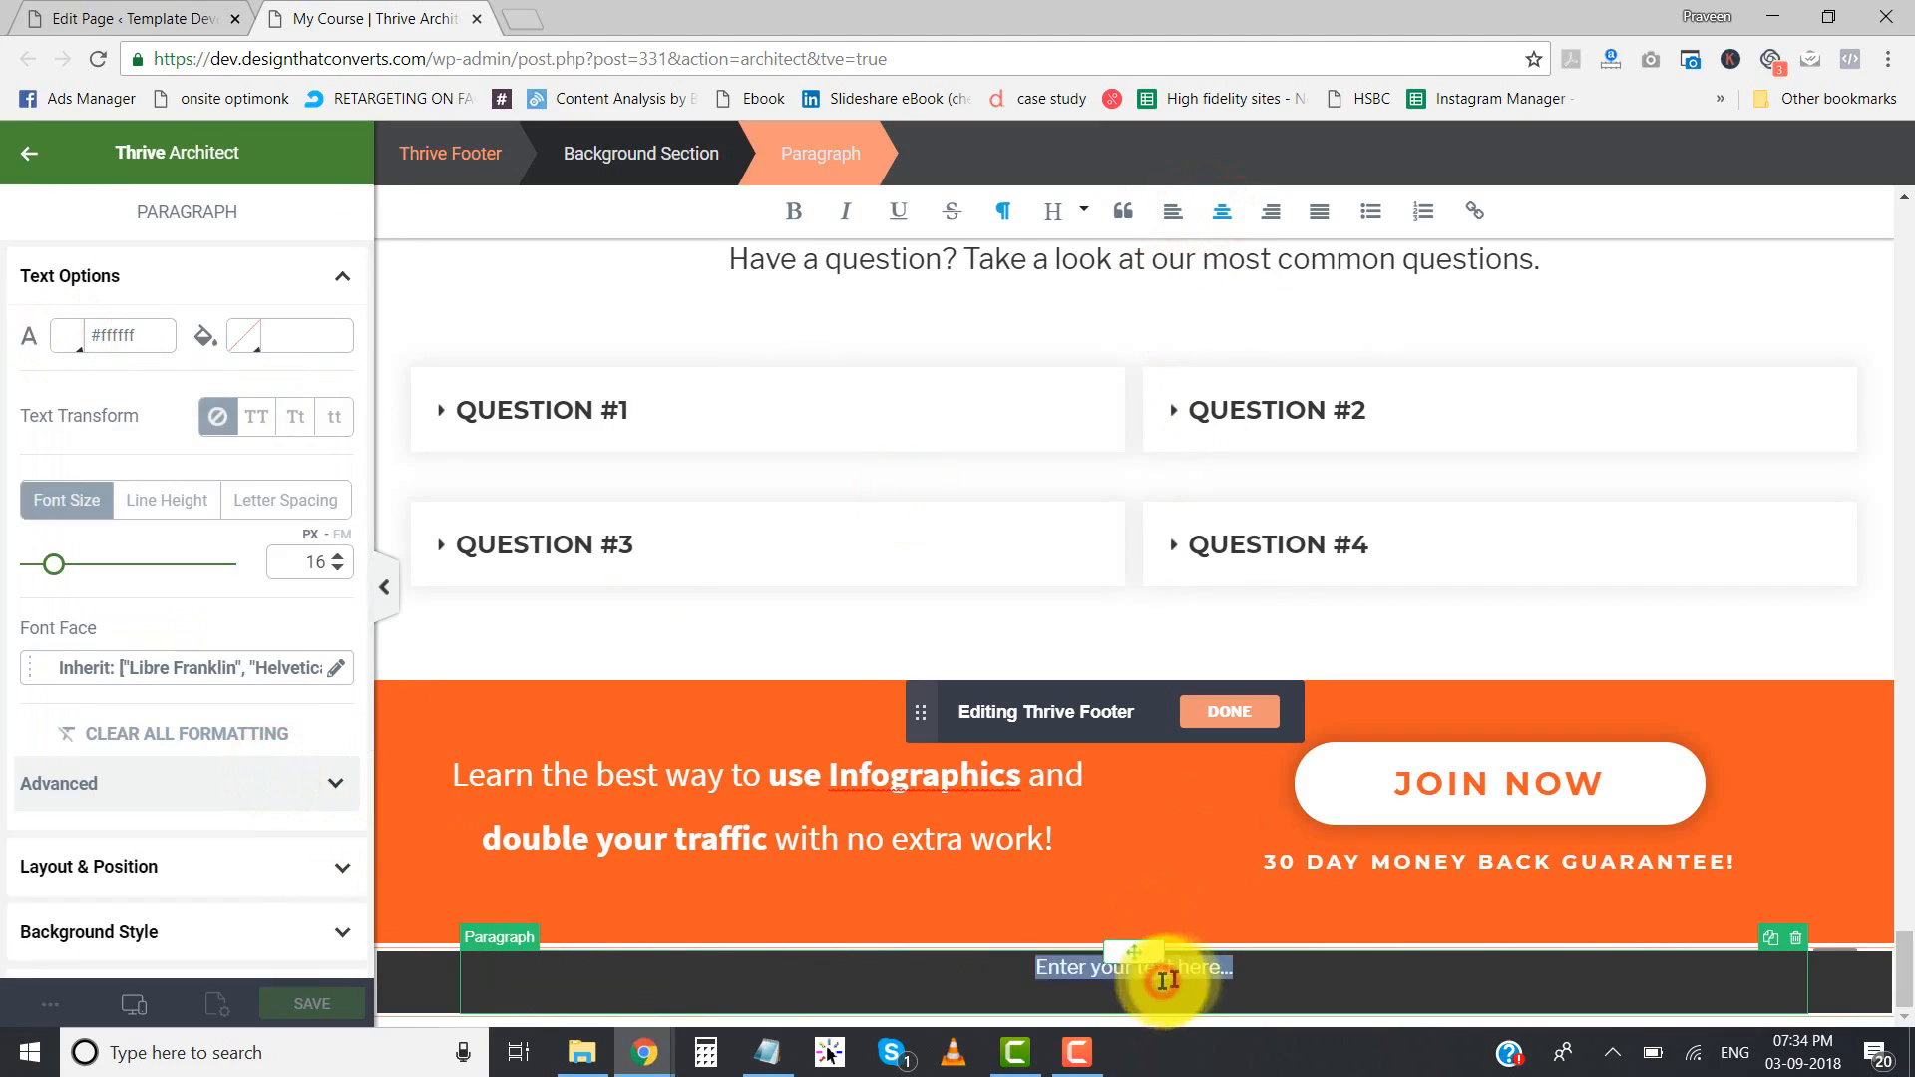
pyautogui.write('Copyright 2018 Mywebsite.com | A')
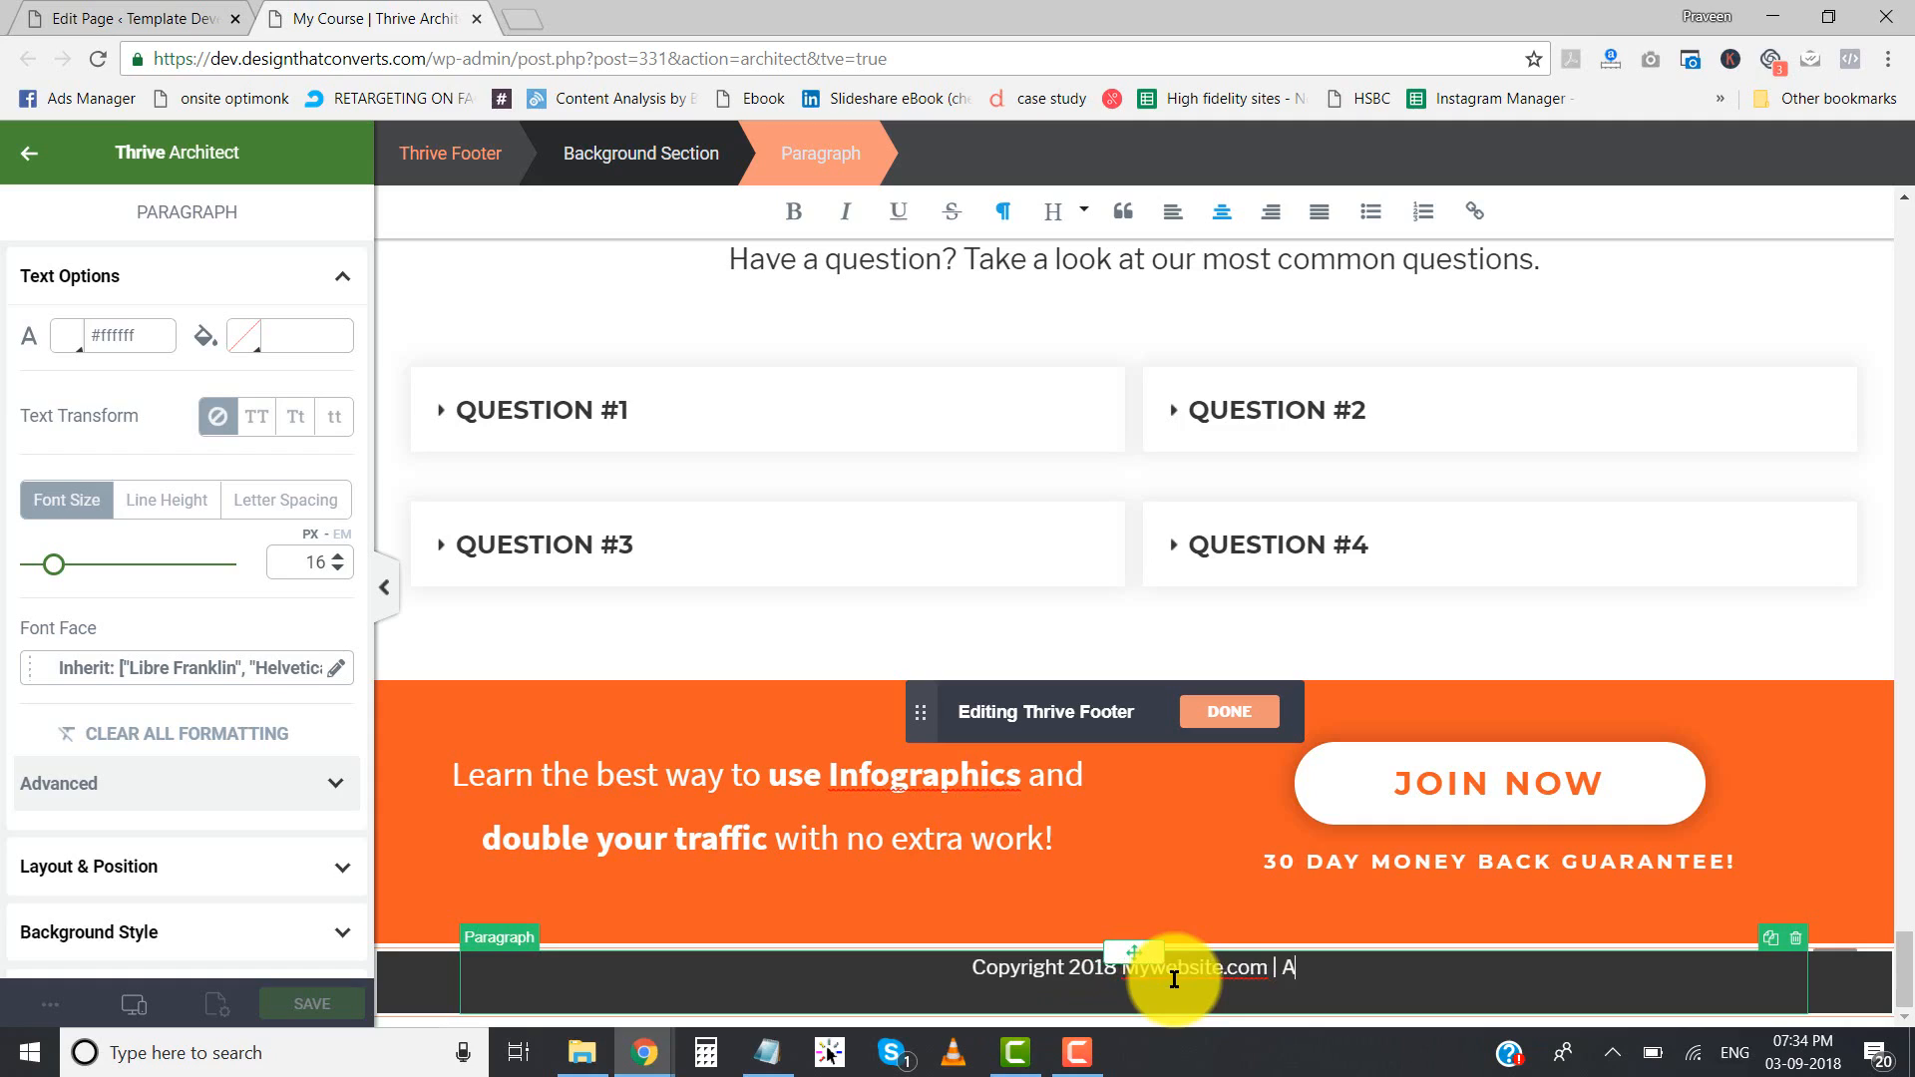
pyautogui.write('Rights Reserved.')
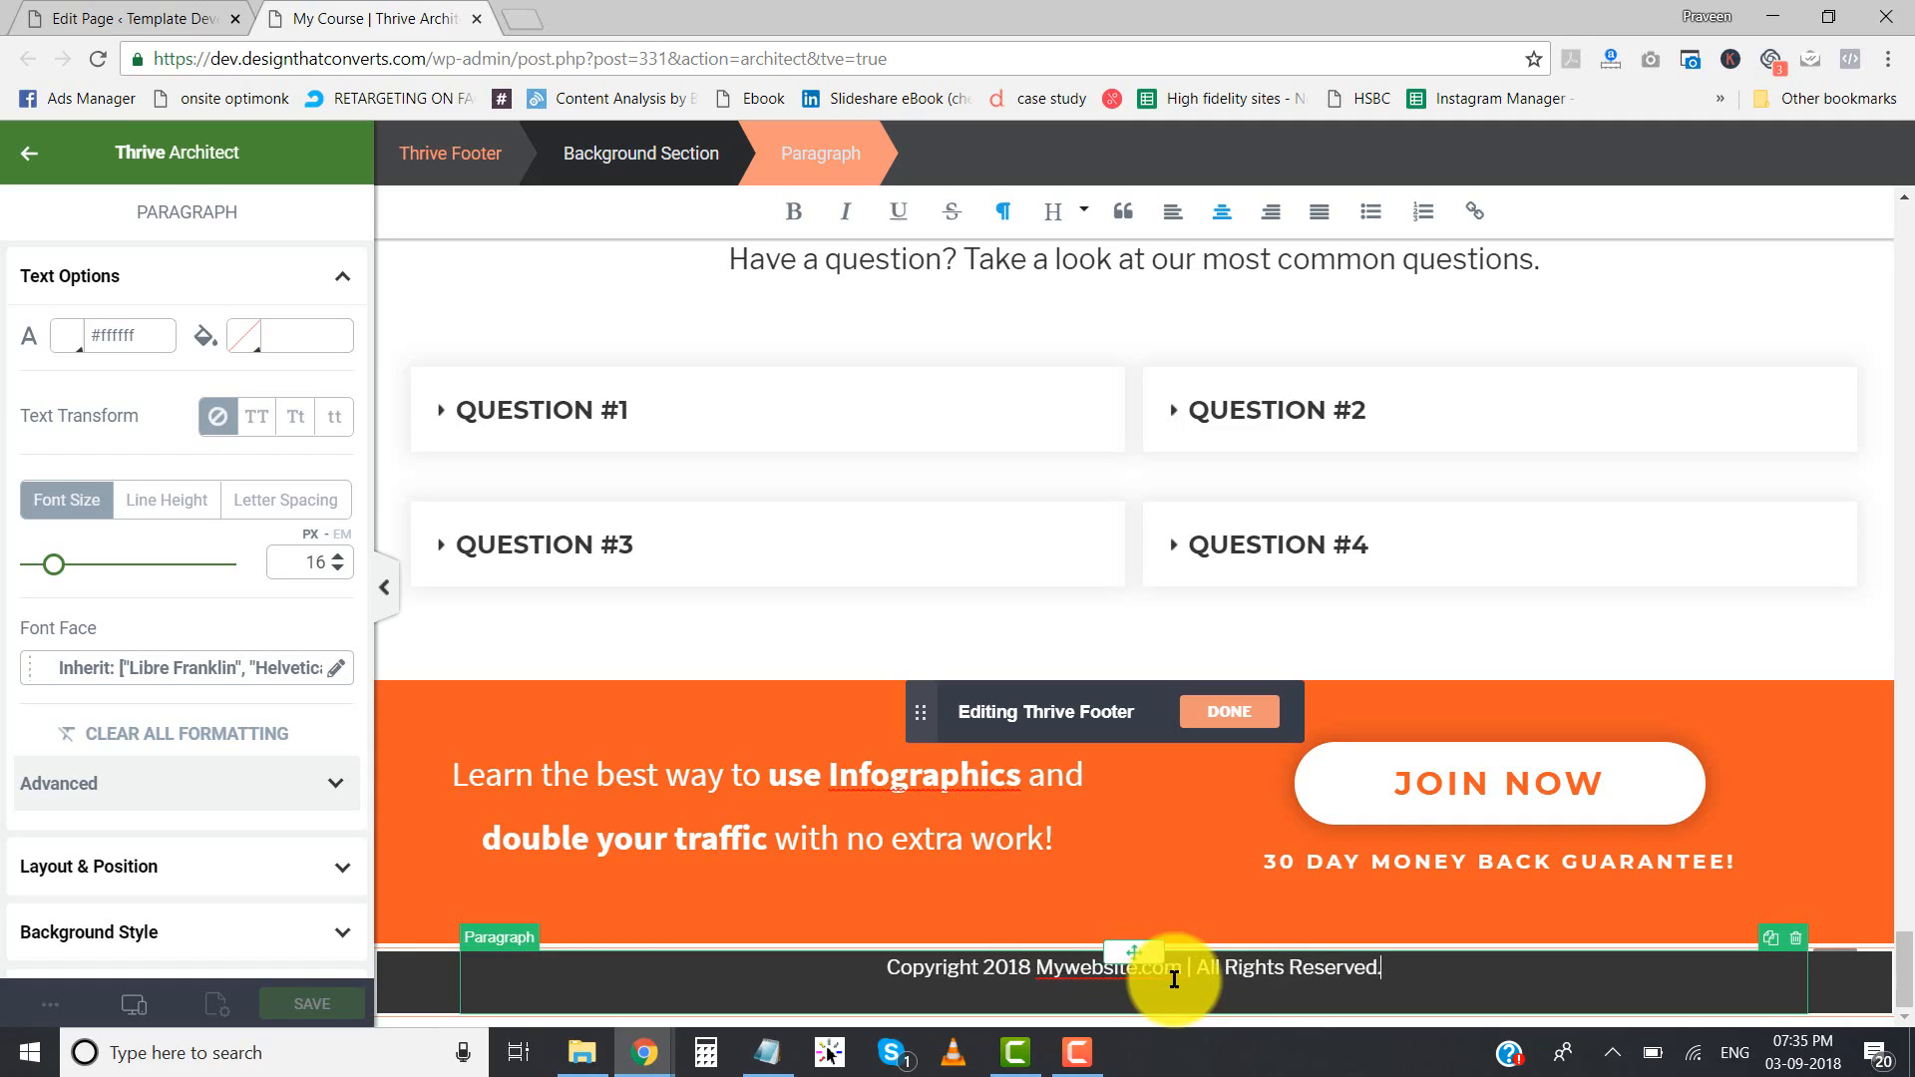
# - Set the footer copyright paragraph's top padding to 20
pyautogui.click(127, 870)
pyautogui.click(183, 540)
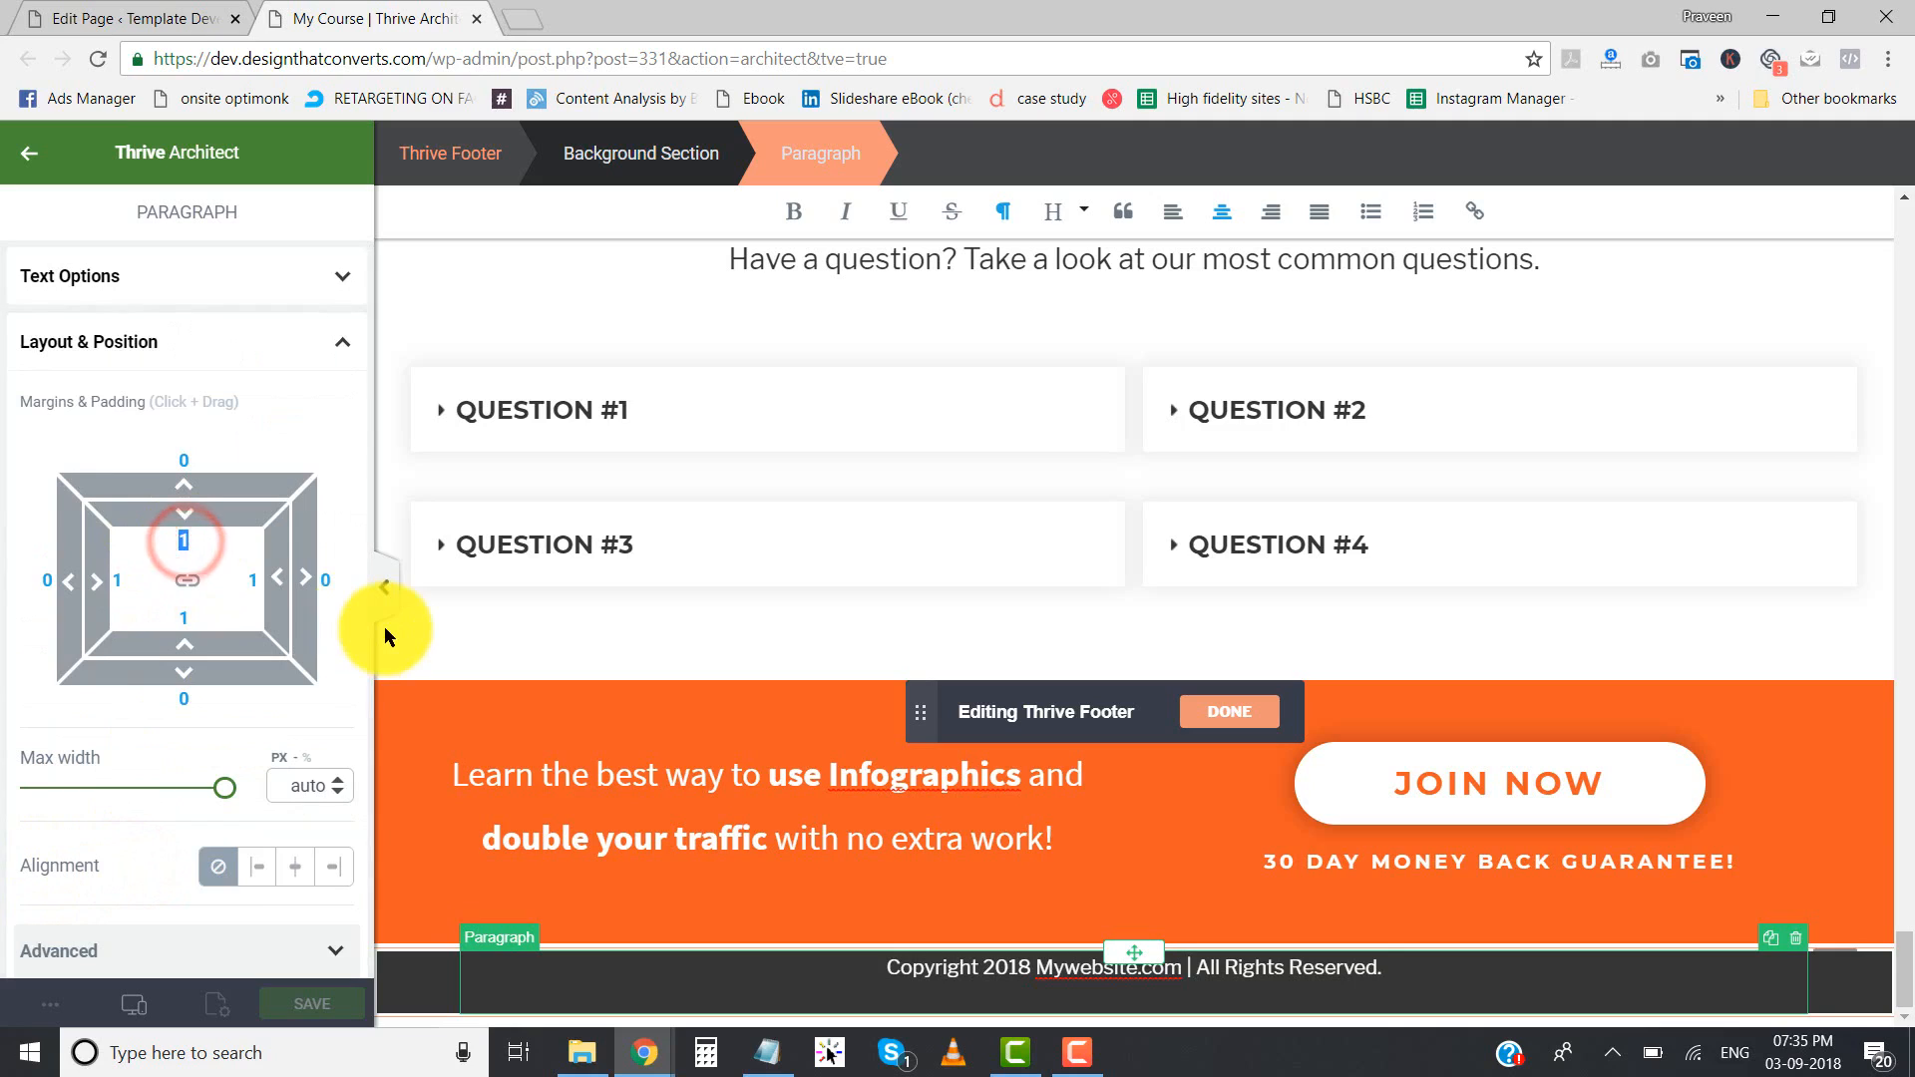
pyautogui.write('20')
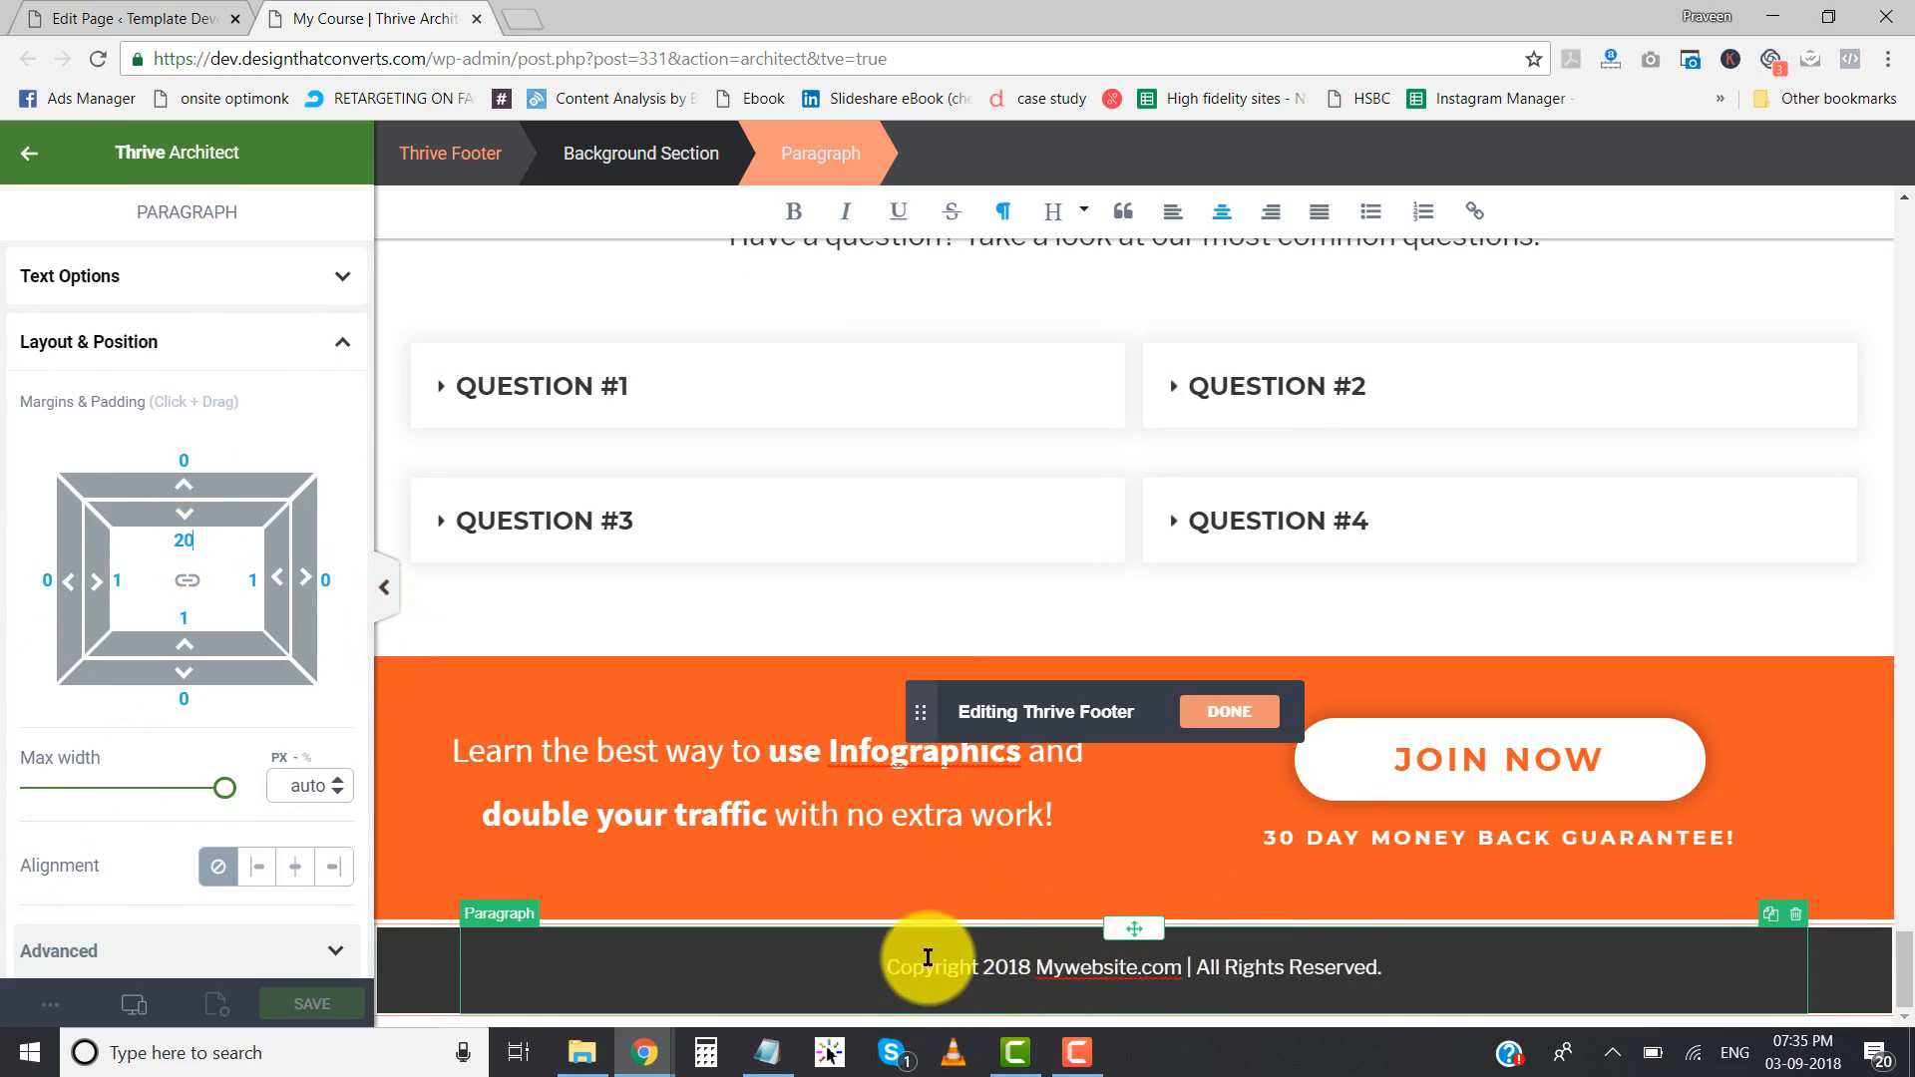
pyautogui.click(1413, 977)
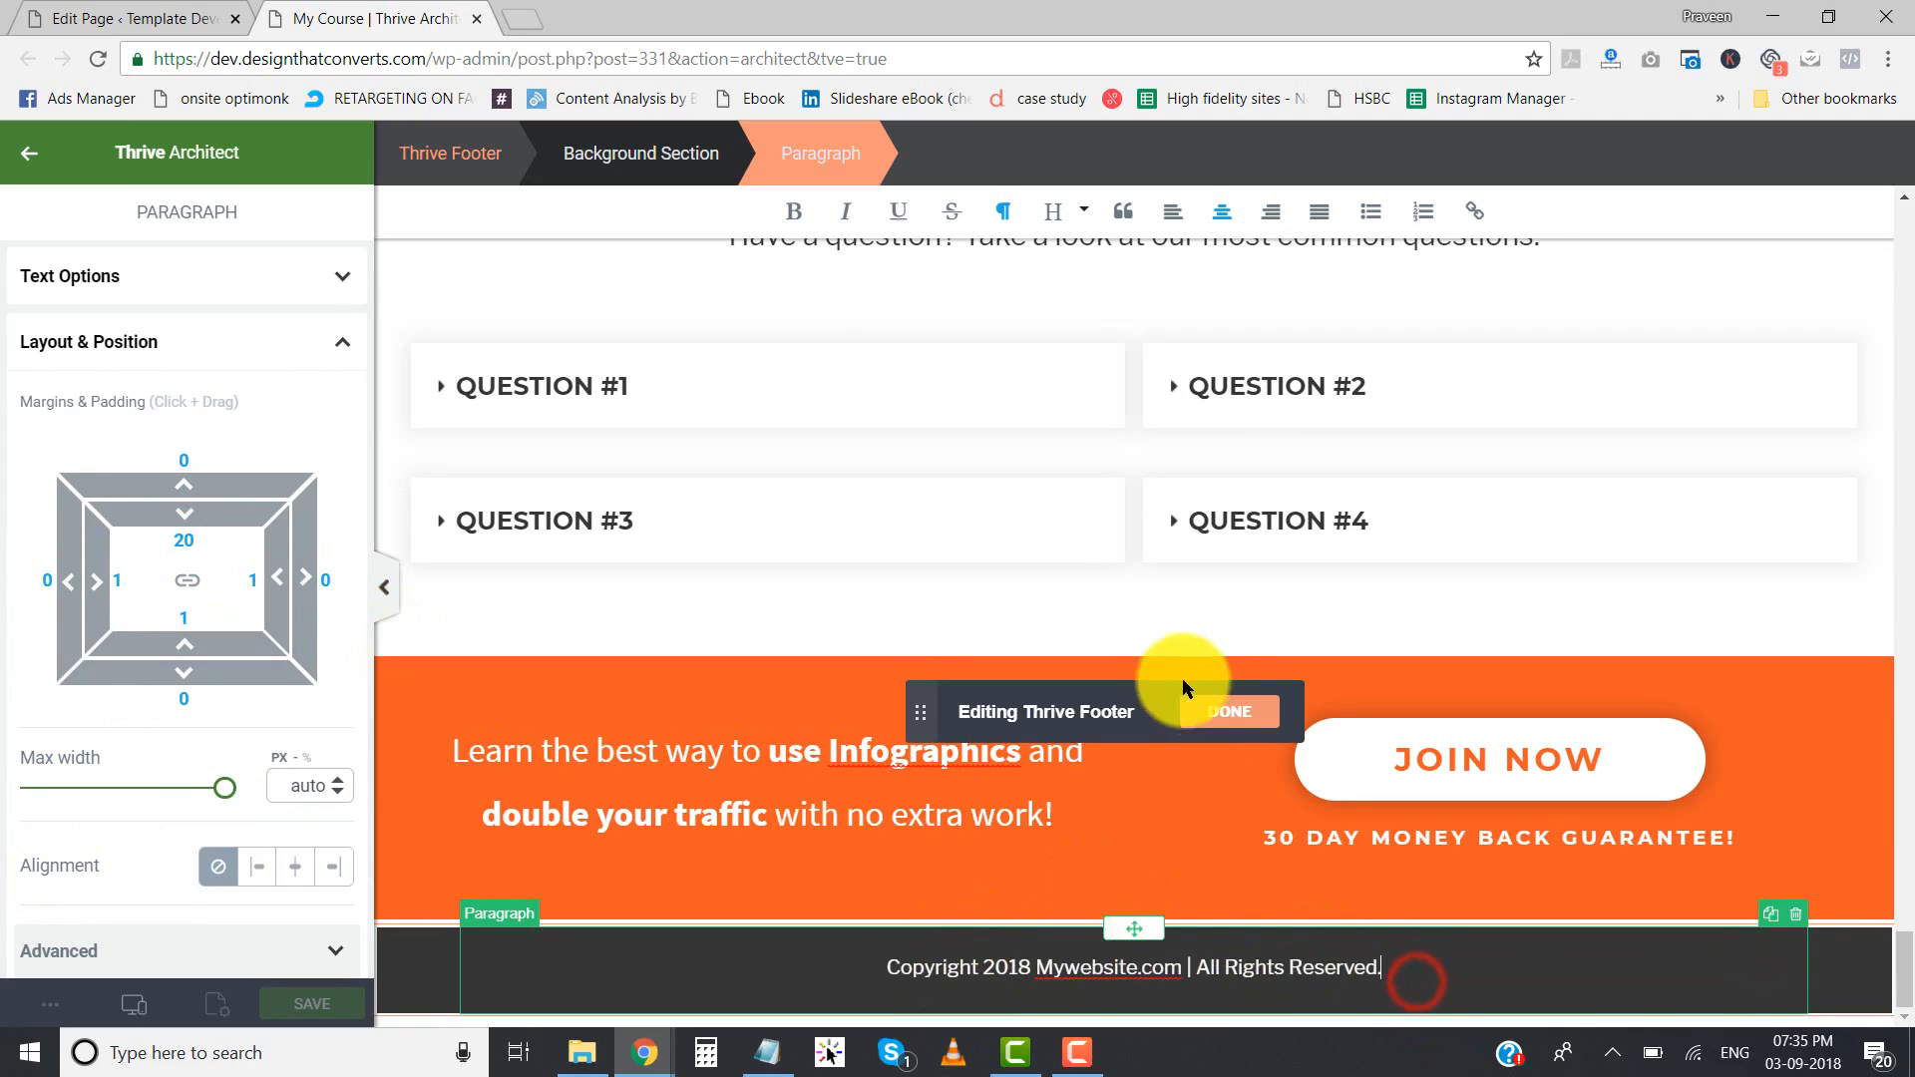
# - Finish editing the Thrive footer and save the My Course page
pyautogui.click(1223, 712)
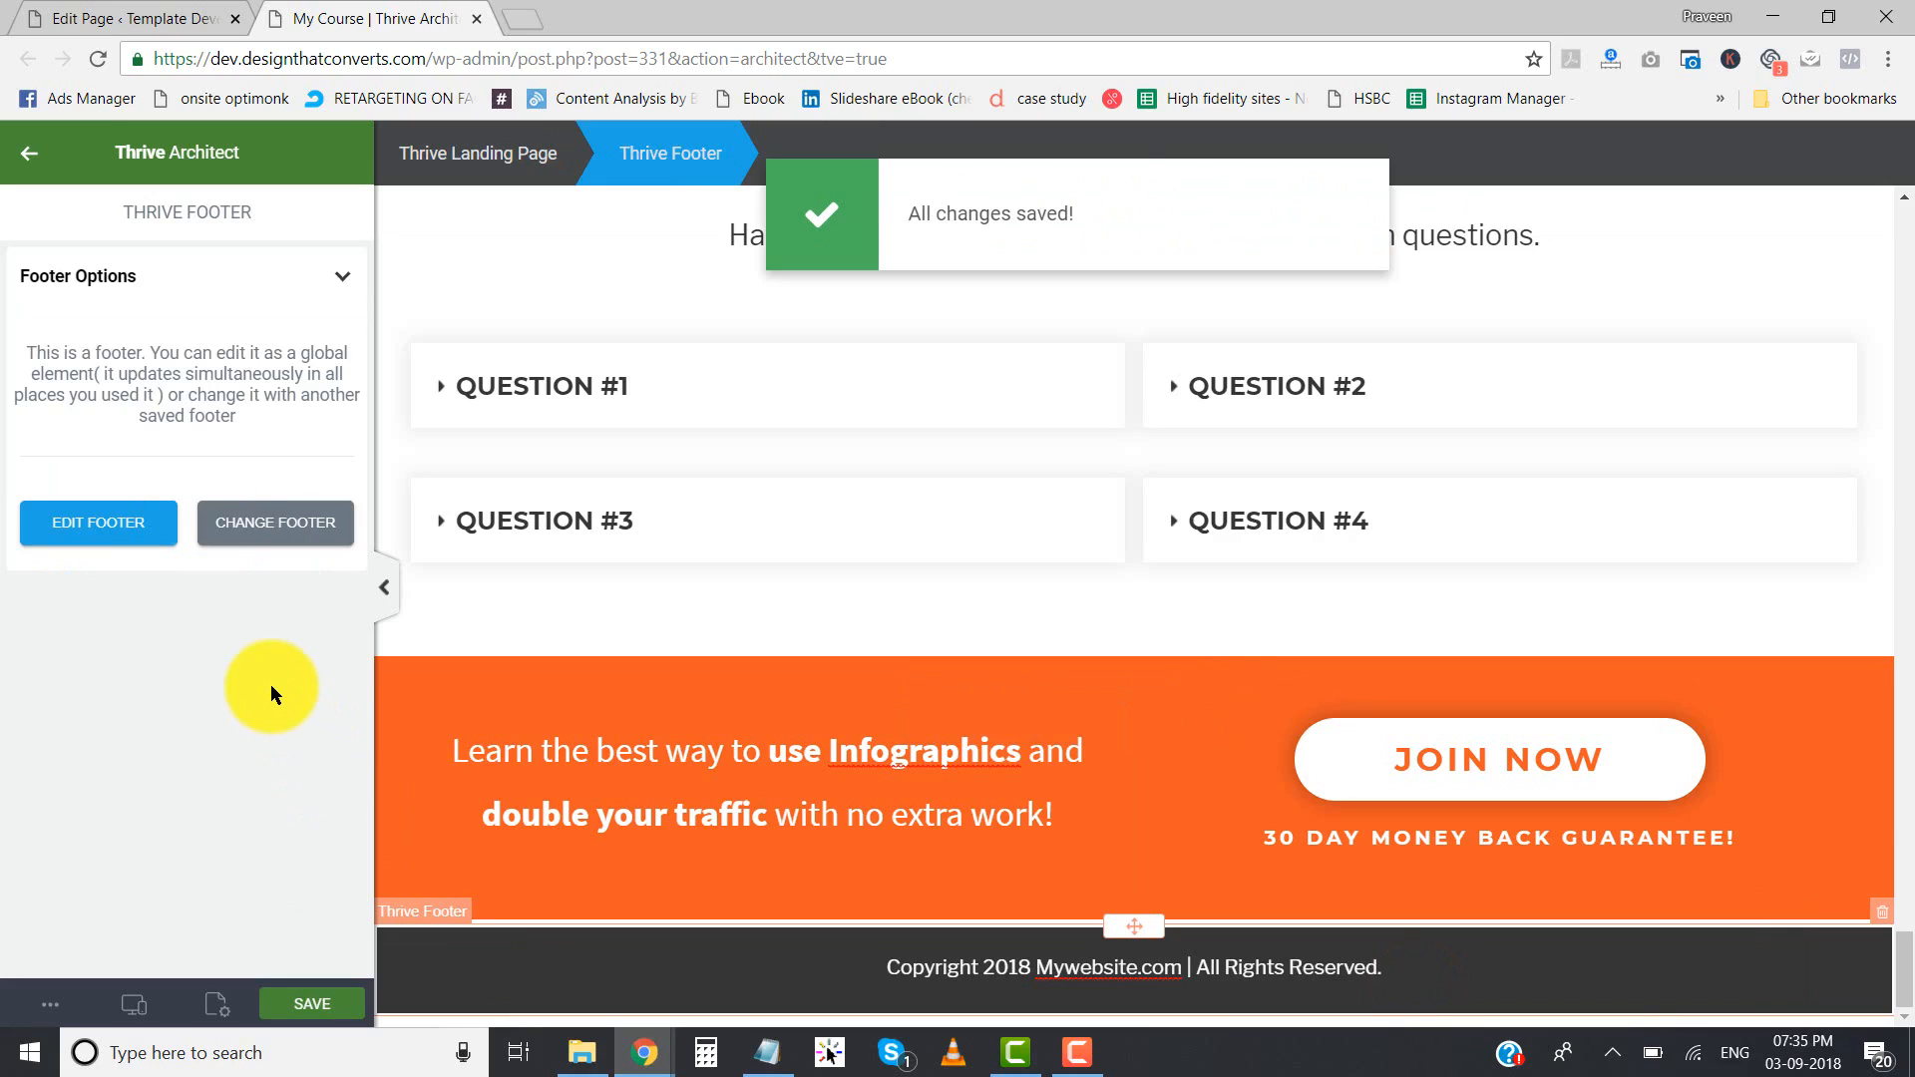
pyautogui.click(30, 153)
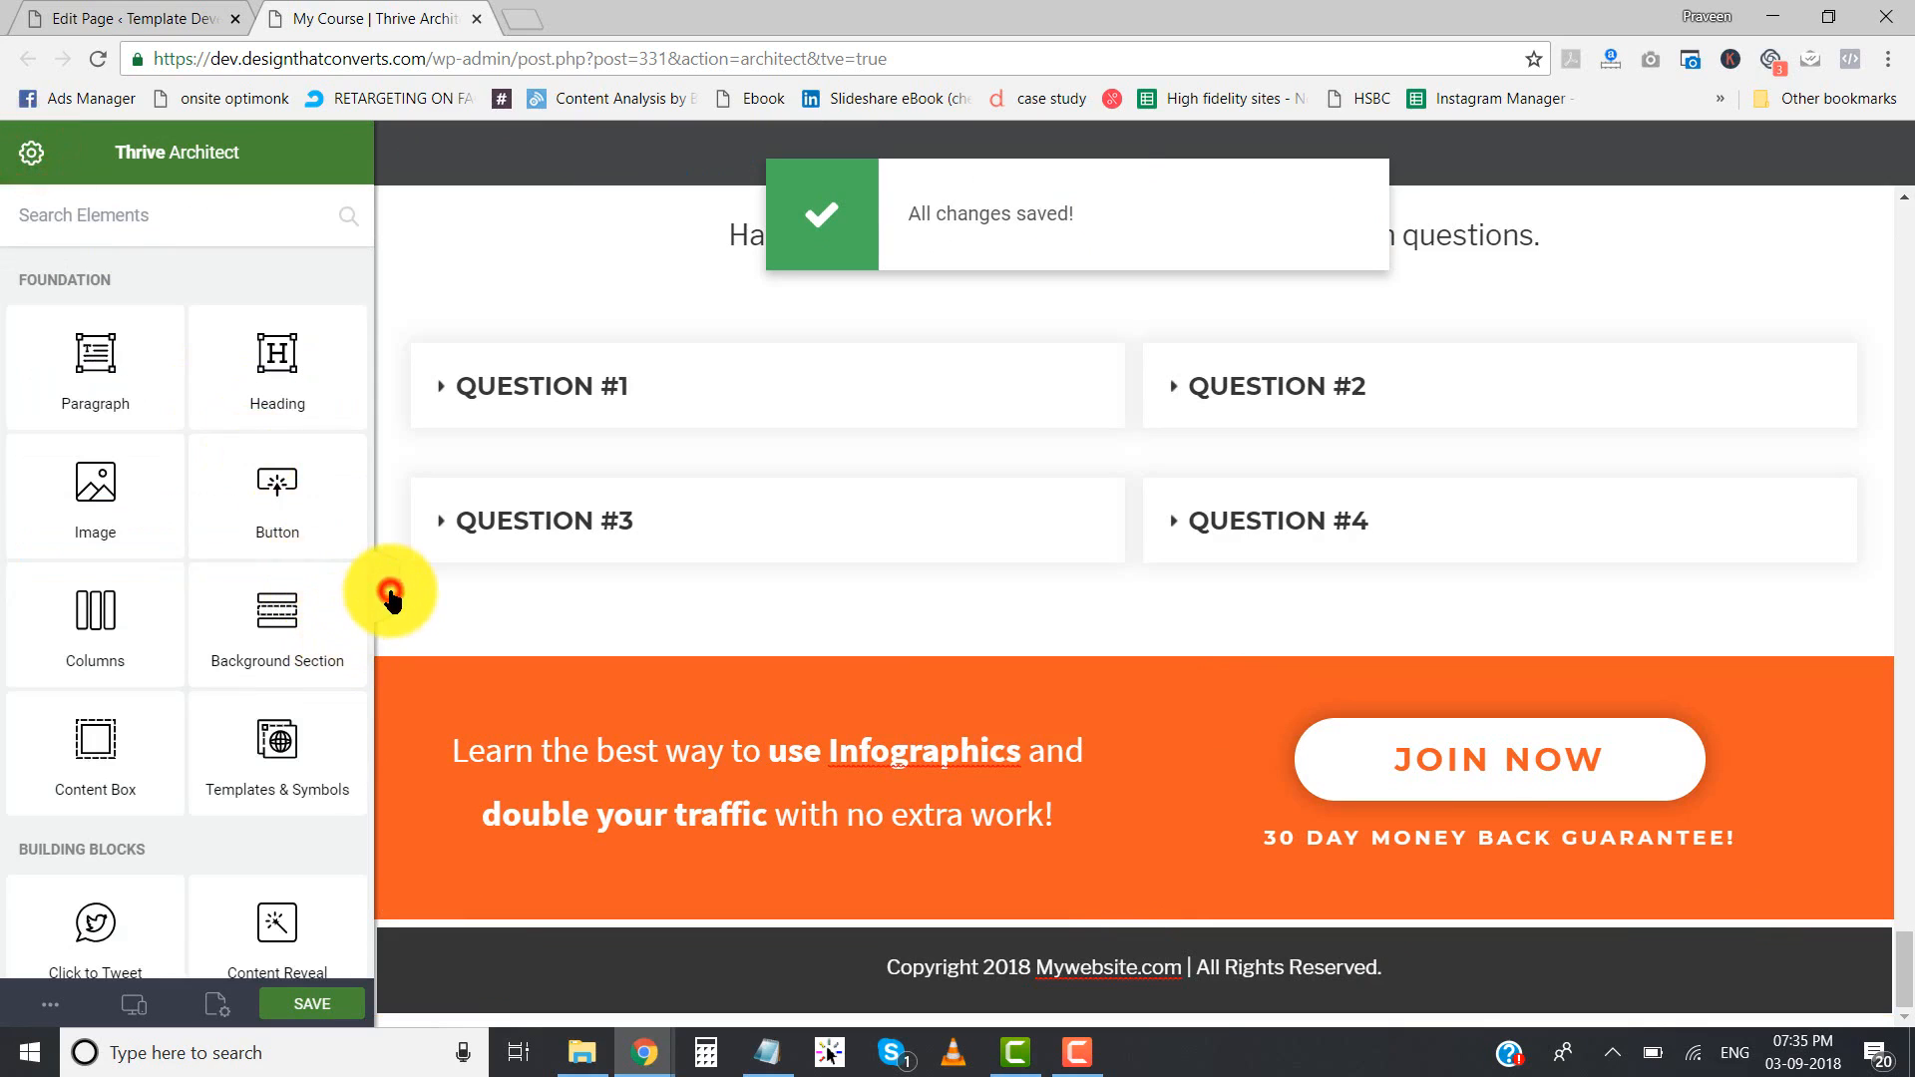
pyautogui.click(390, 597)
pyautogui.scroll(10, 598, 843)
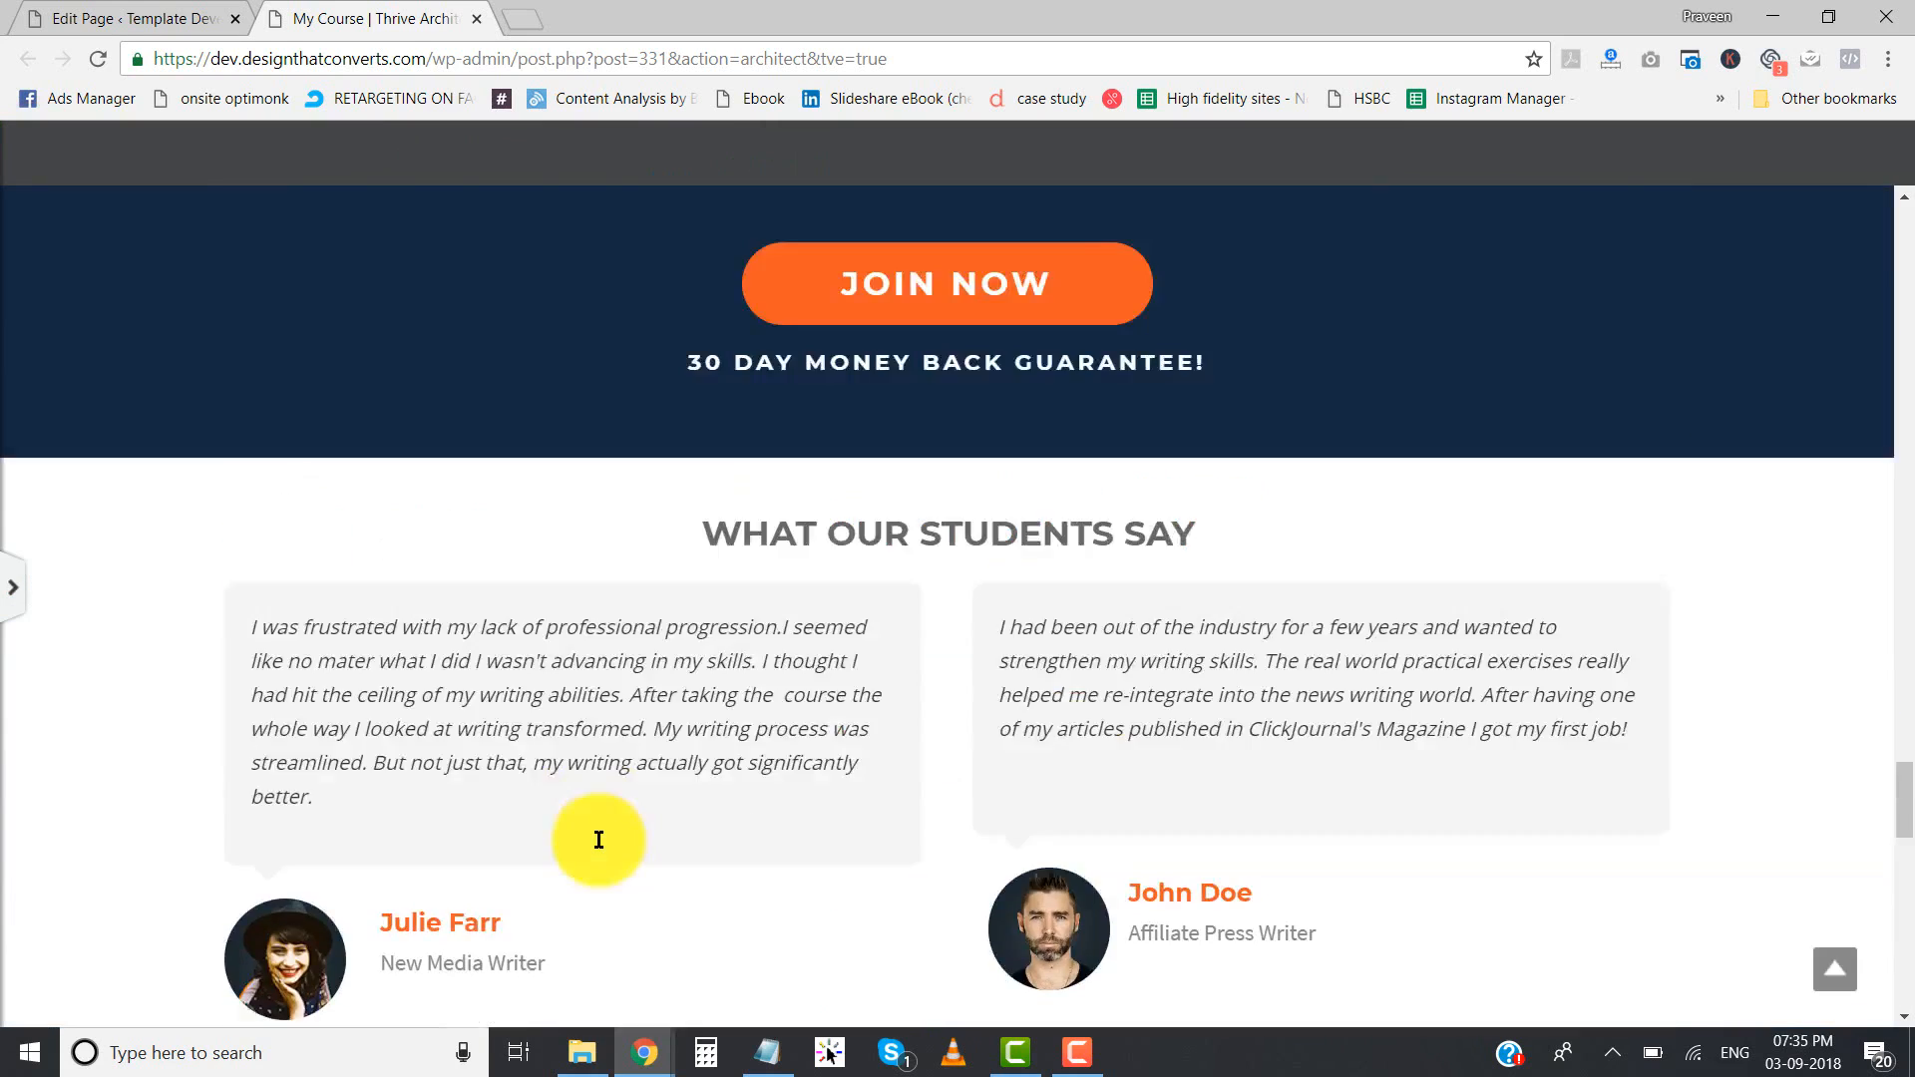
pyautogui.scroll(20, 598, 840)
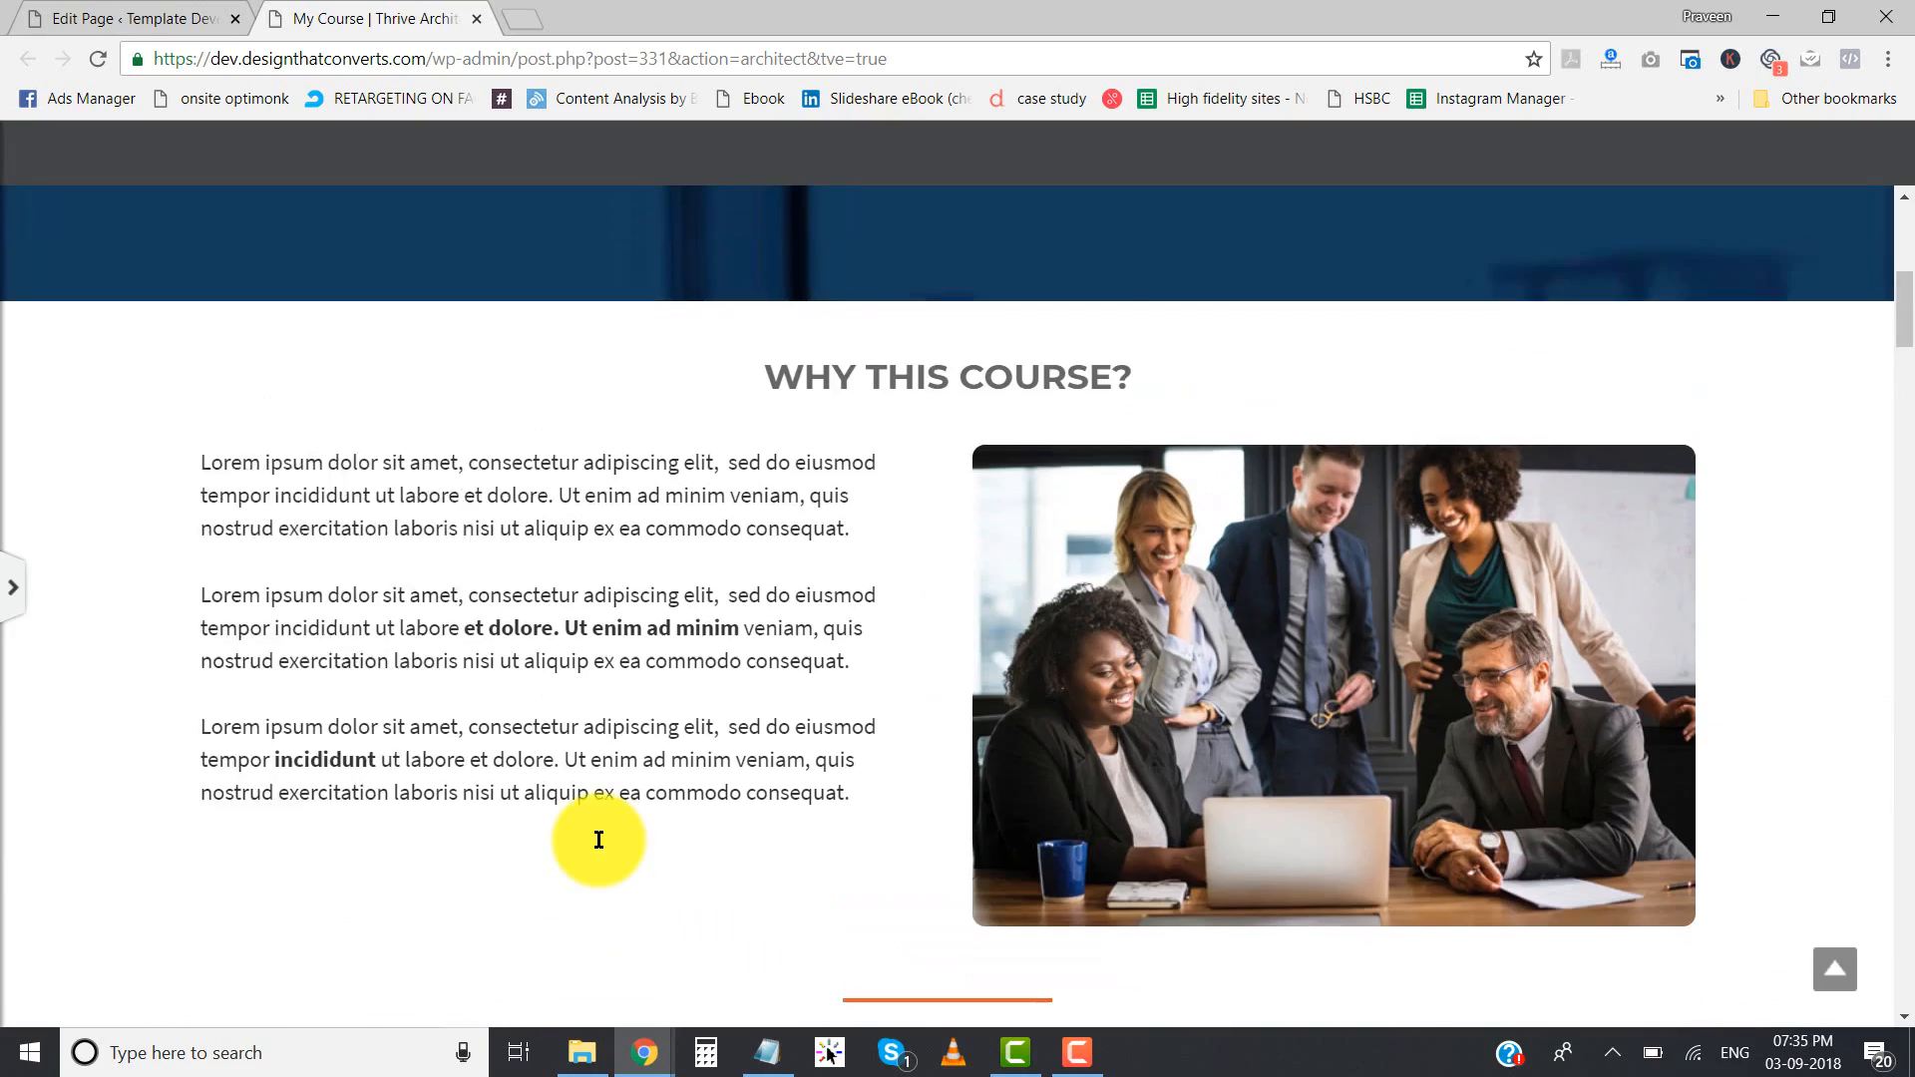
pyautogui.scroll(10, 598, 840)
pyautogui.click(13, 589)
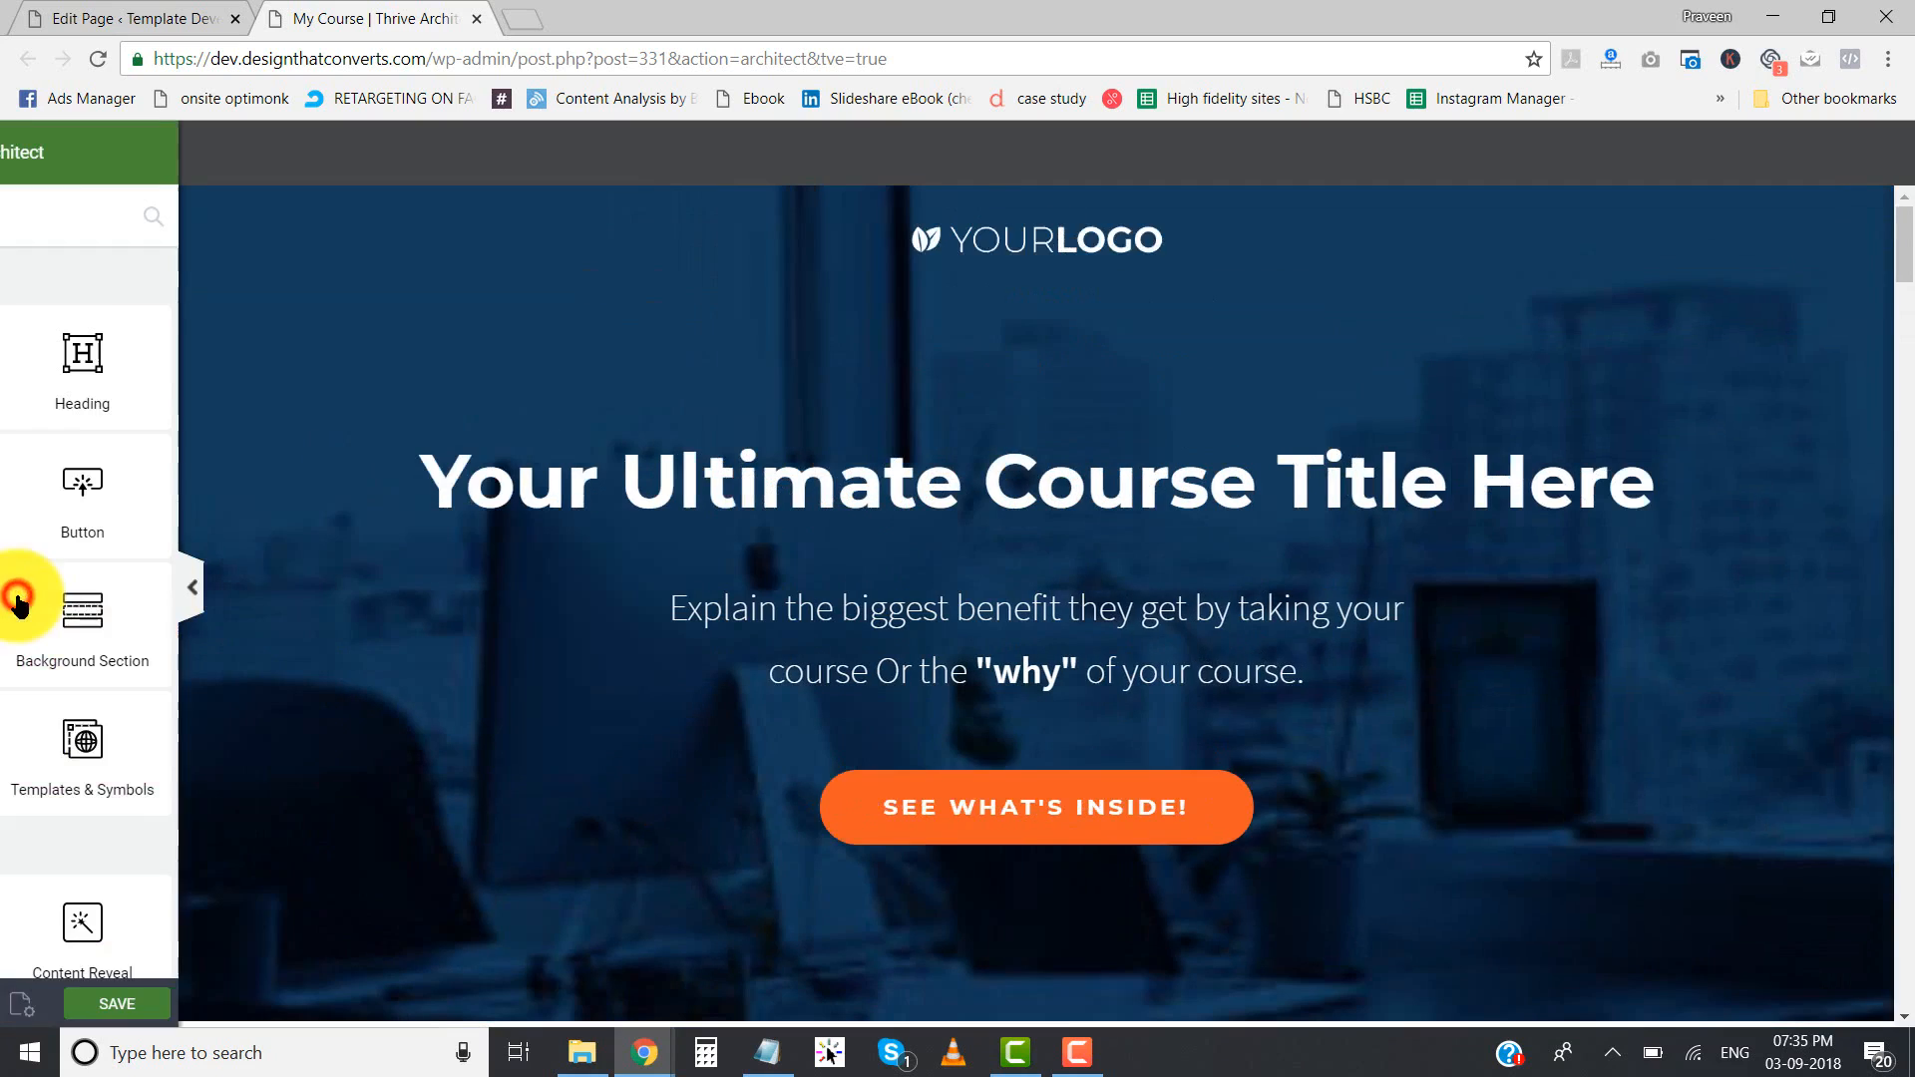
pyautogui.click(304, 1004)
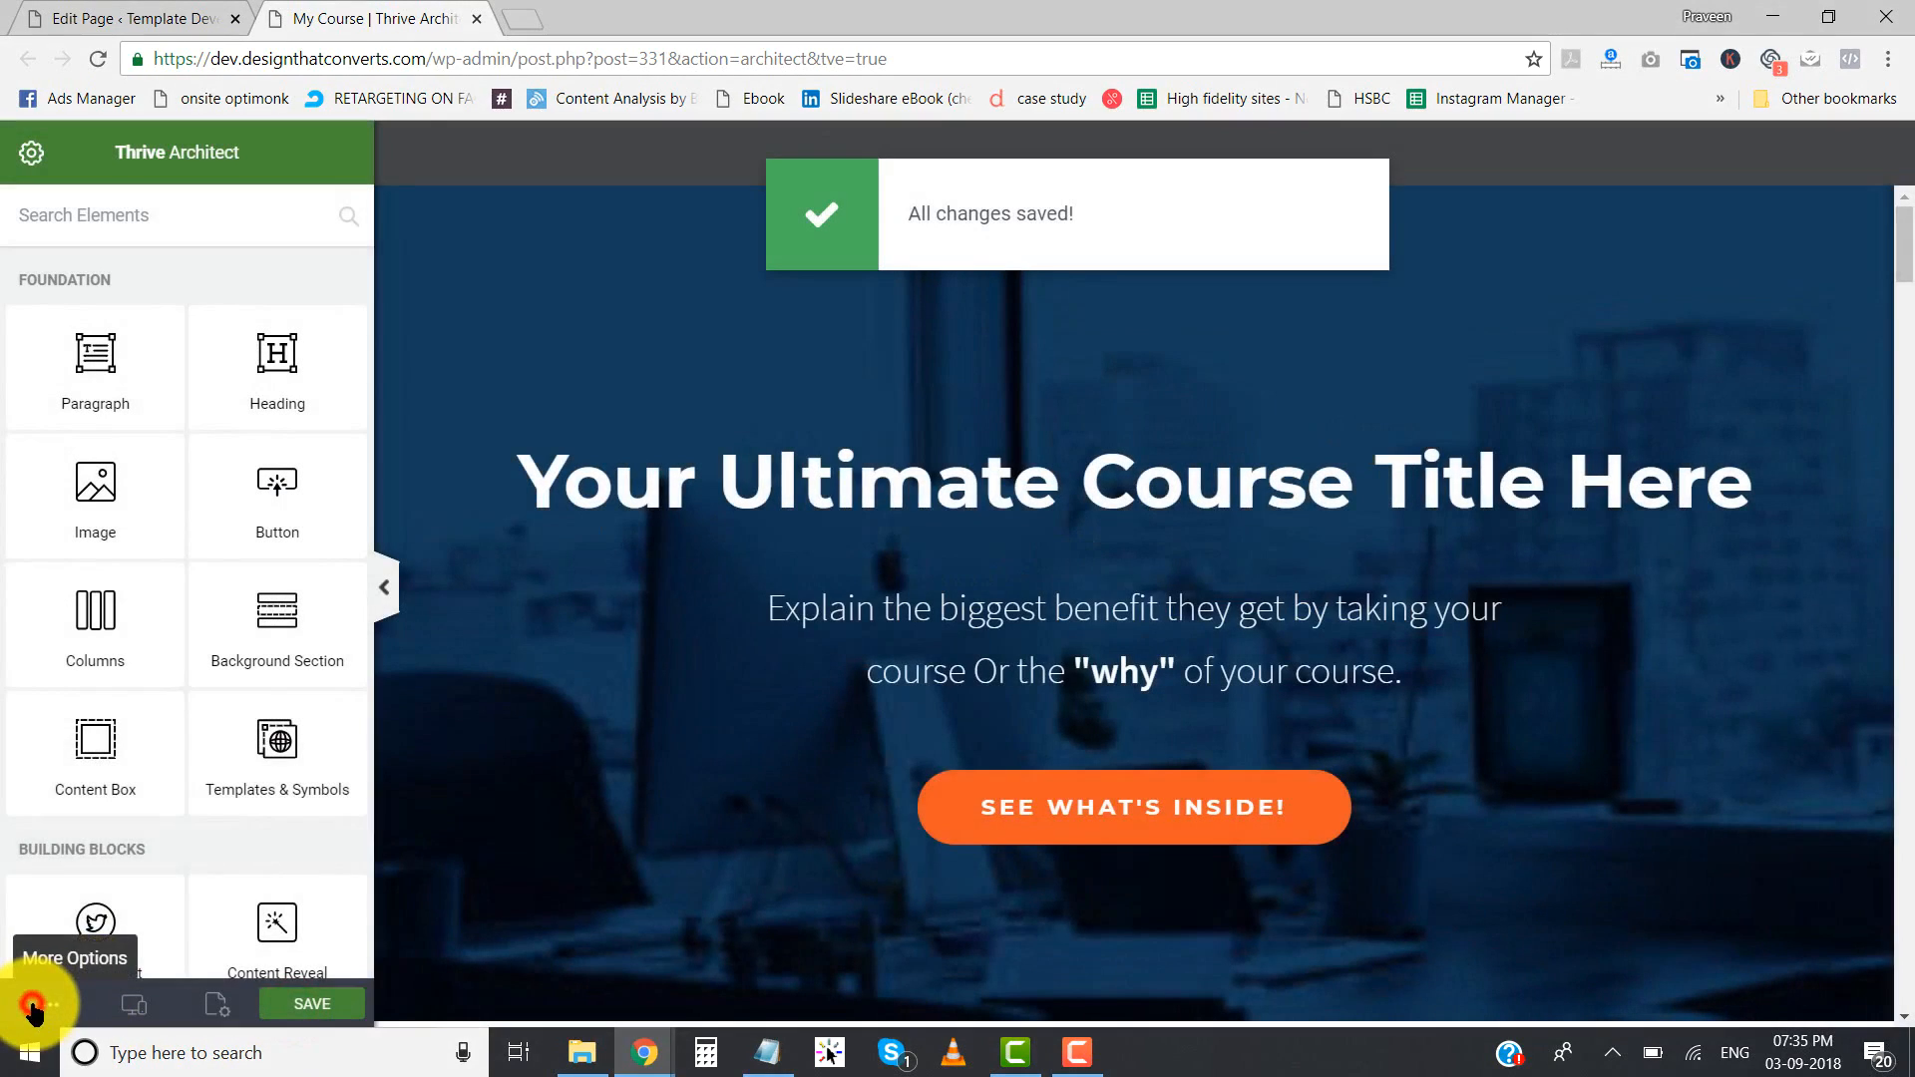
# - Preview the My Course page and examine its layout at a narrow, mobile-like window width and at full width
pyautogui.click(33, 1006)
pyautogui.click(89, 749)
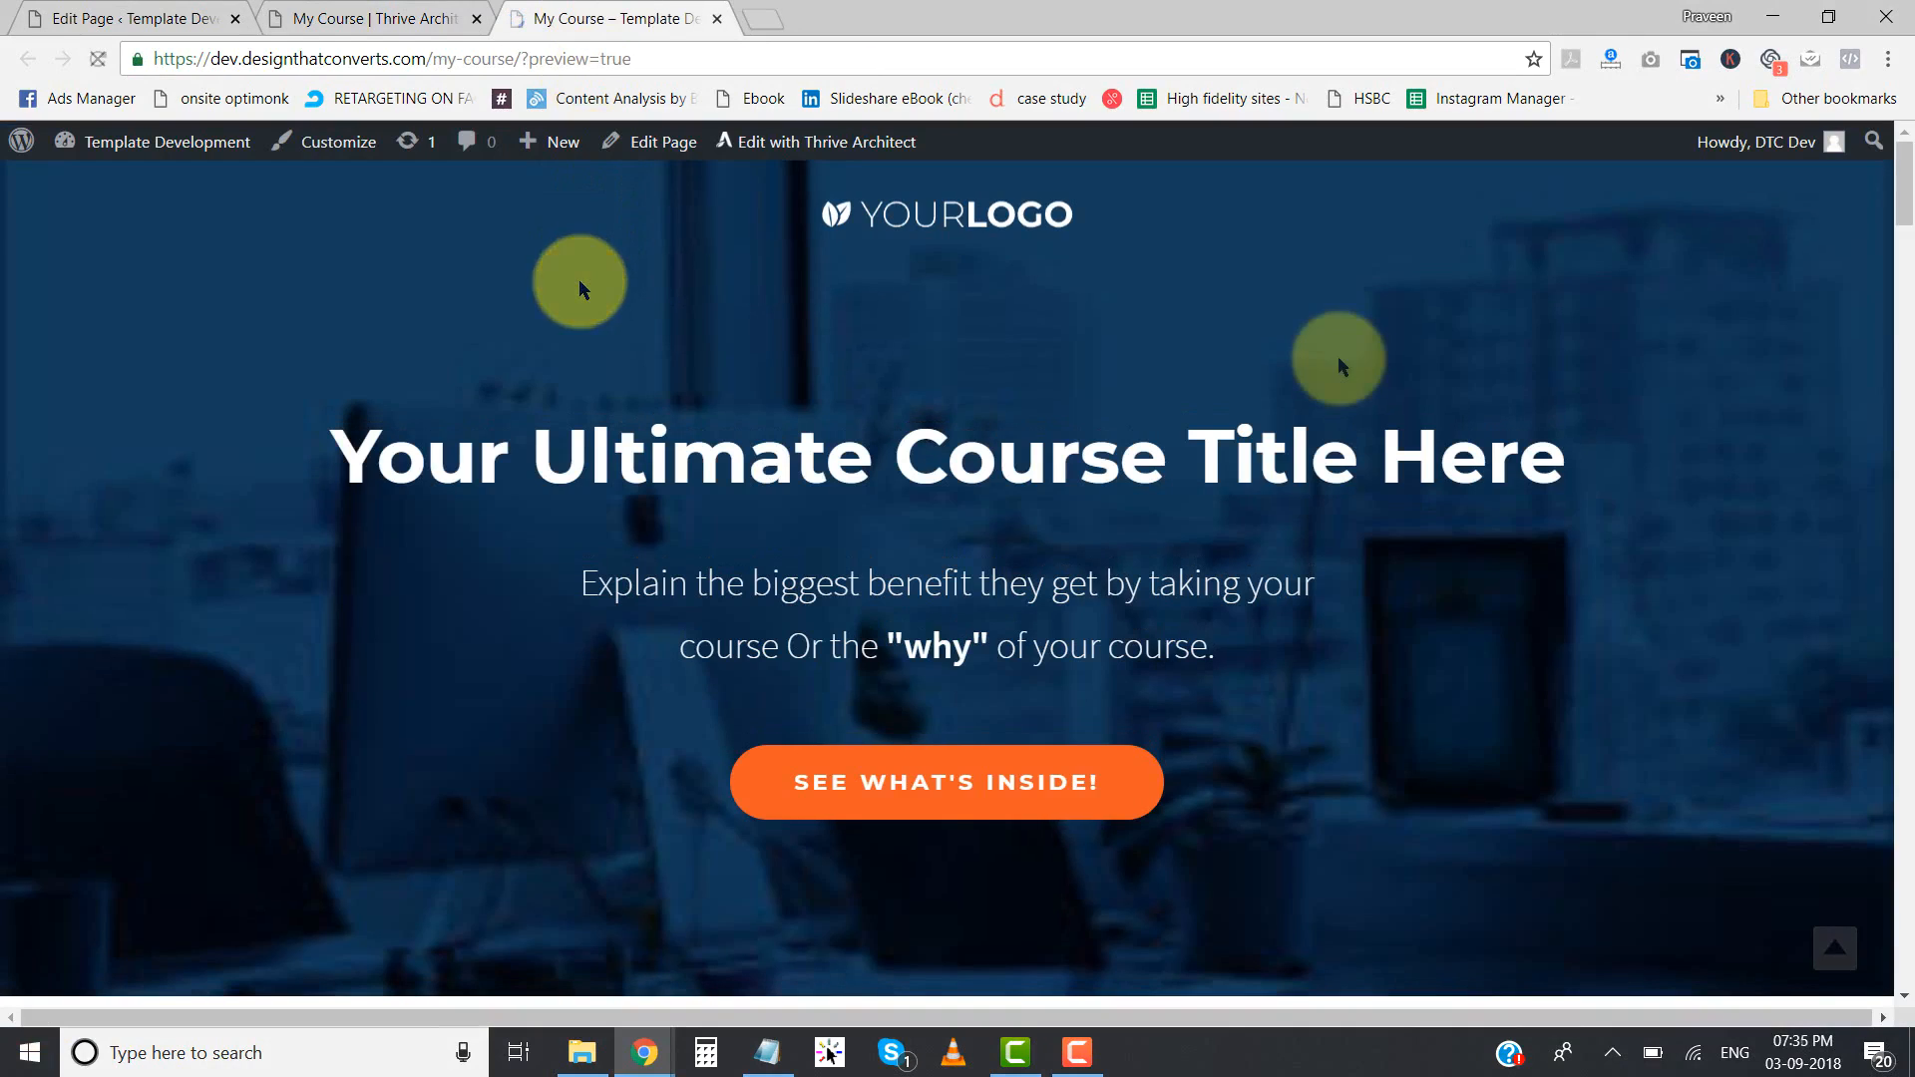
pyautogui.click(1826, 17)
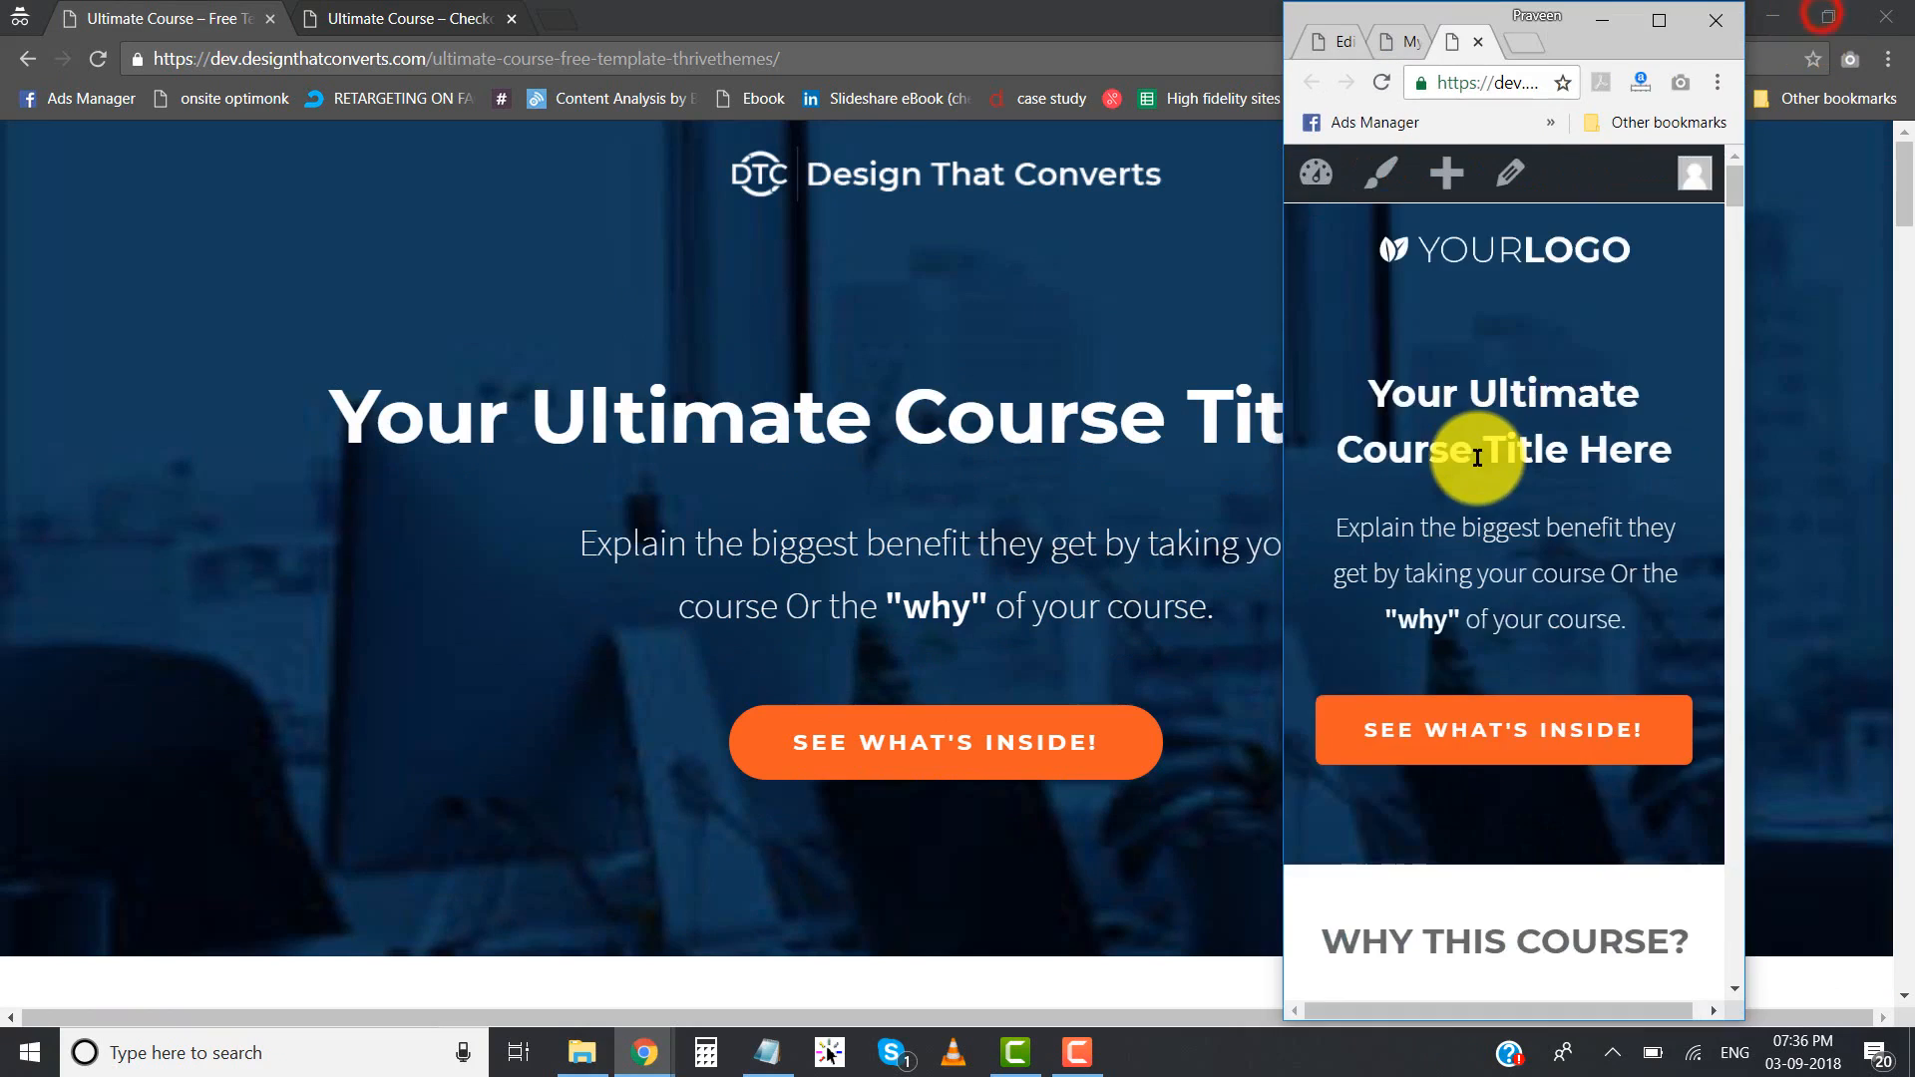
pyautogui.scroll(-12, 1476, 454)
pyautogui.scroll(-15, 1476, 456)
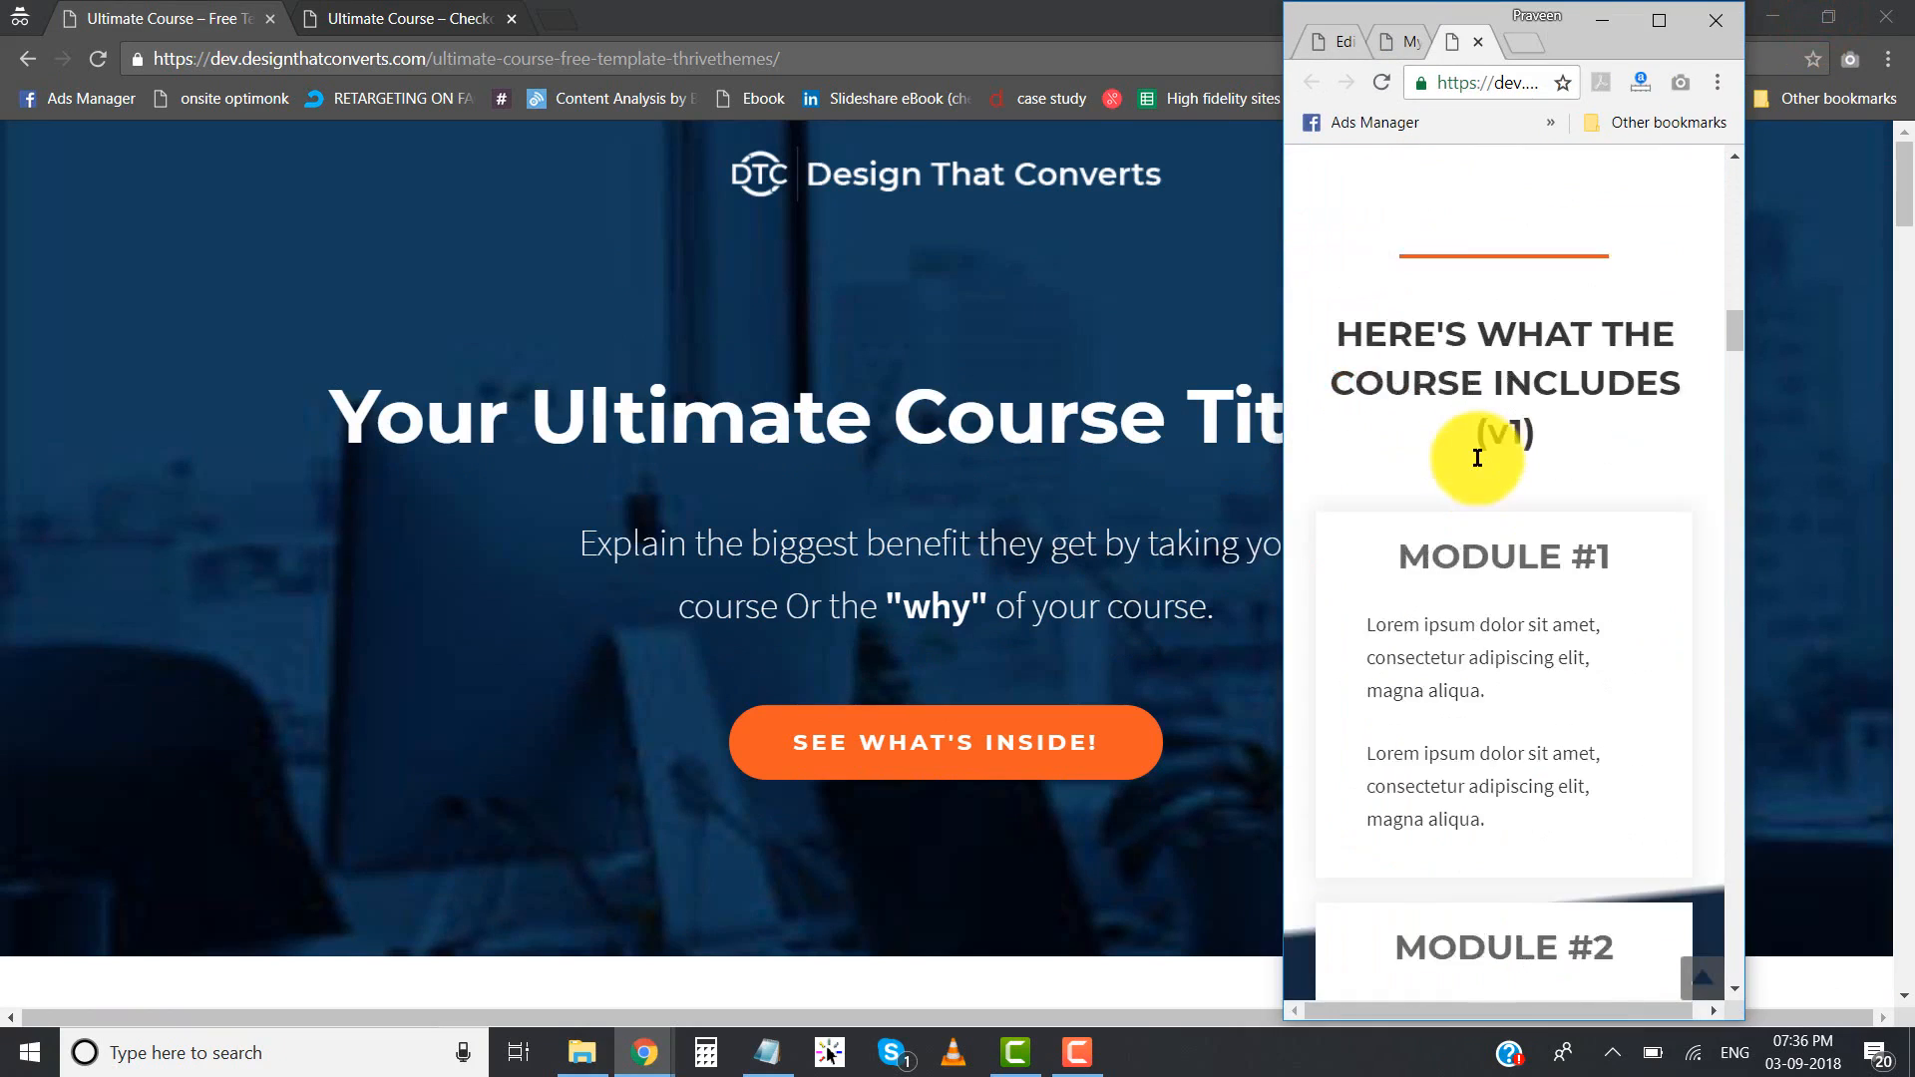
pyautogui.scroll(-15, 1476, 457)
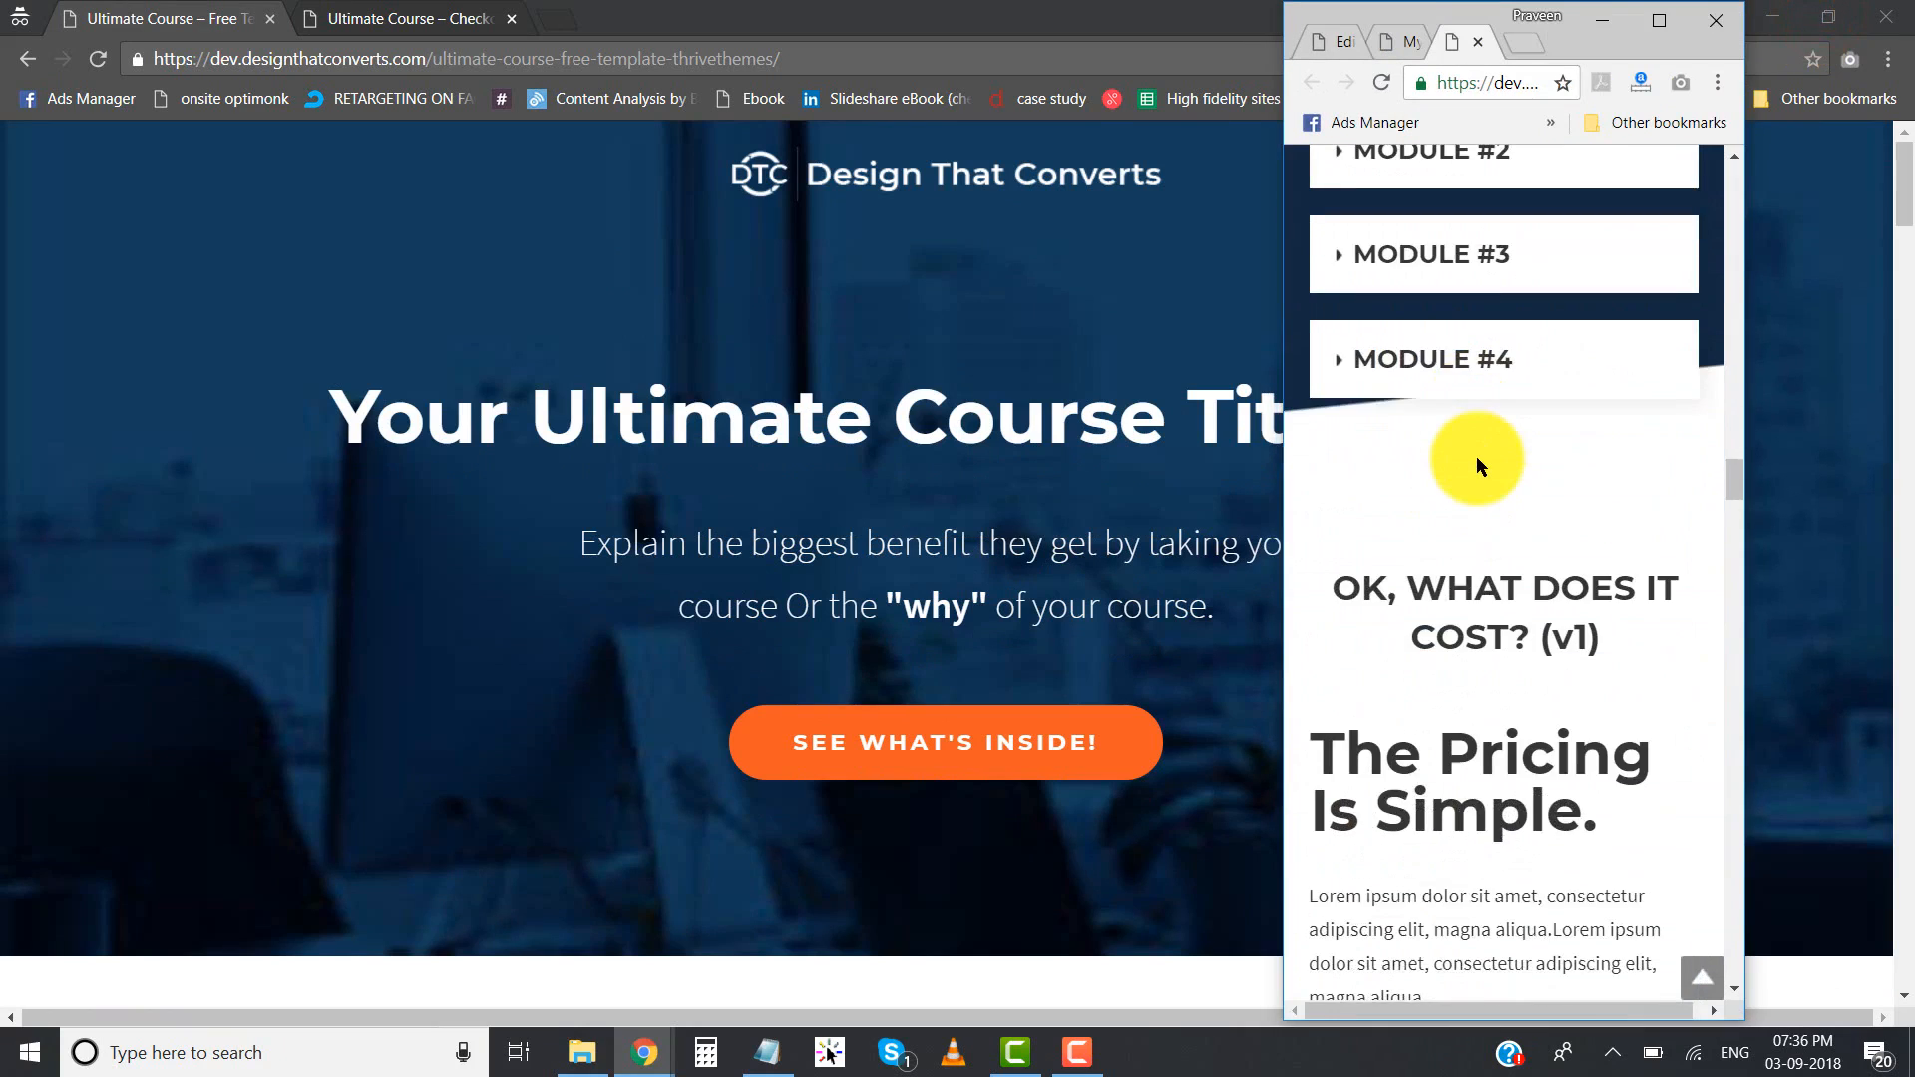
pyautogui.click(1653, 24)
pyautogui.scroll(12, 744, 503)
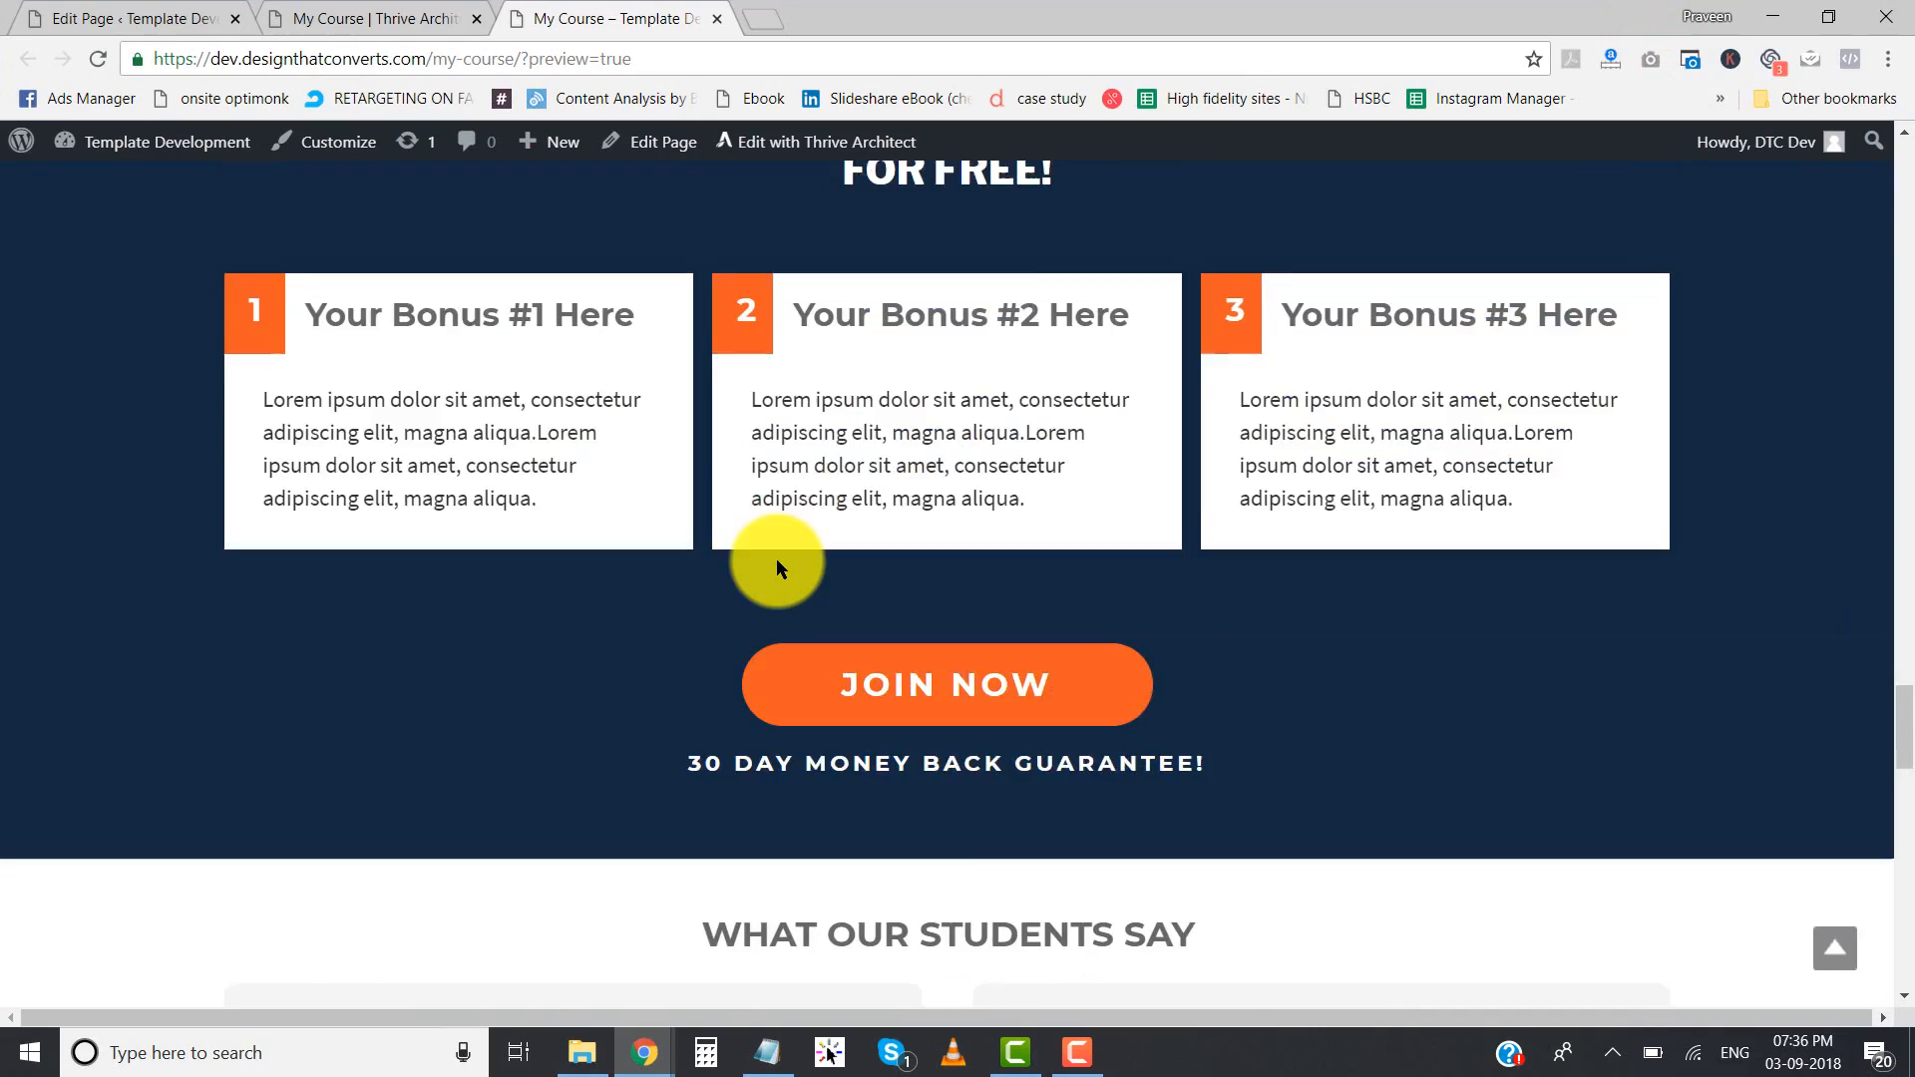
pyautogui.scroll(14, 776, 558)
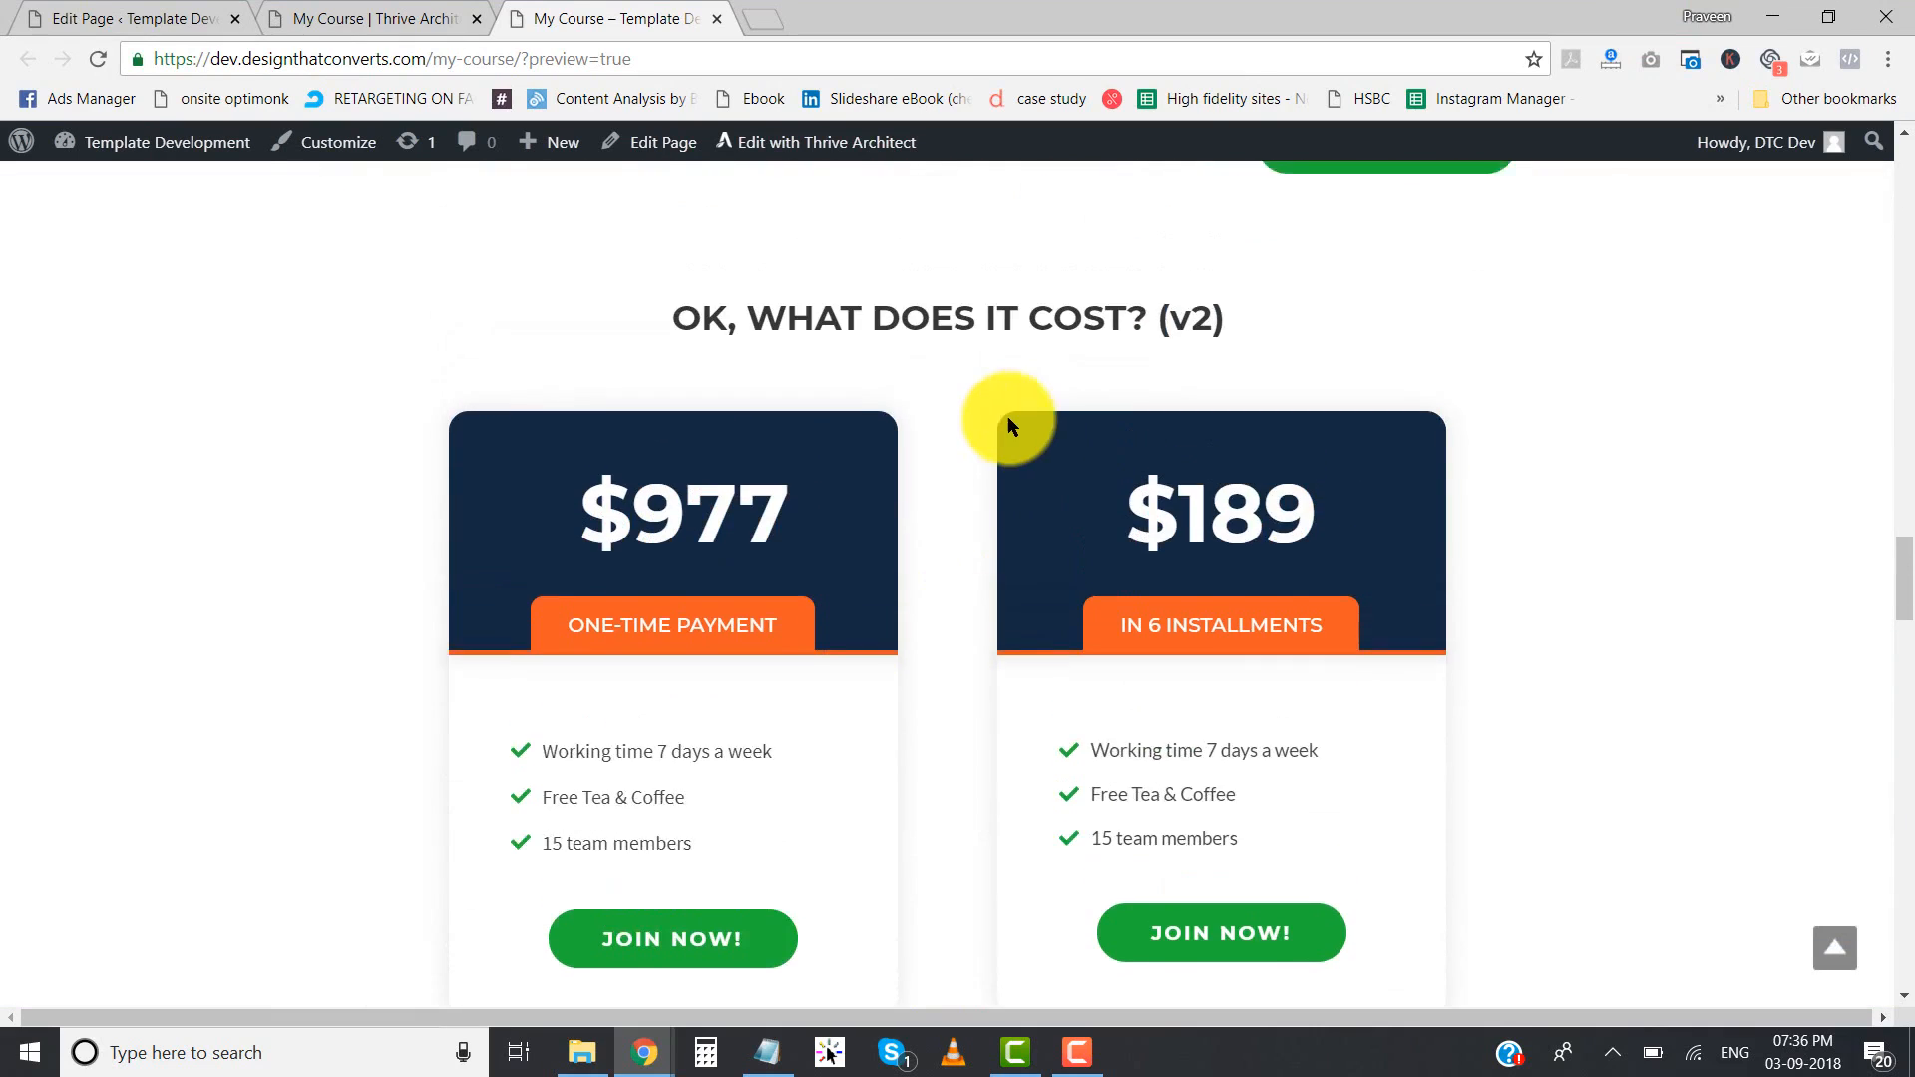
pyautogui.scroll(3, 1008, 415)
pyautogui.scroll(5, 1251, 698)
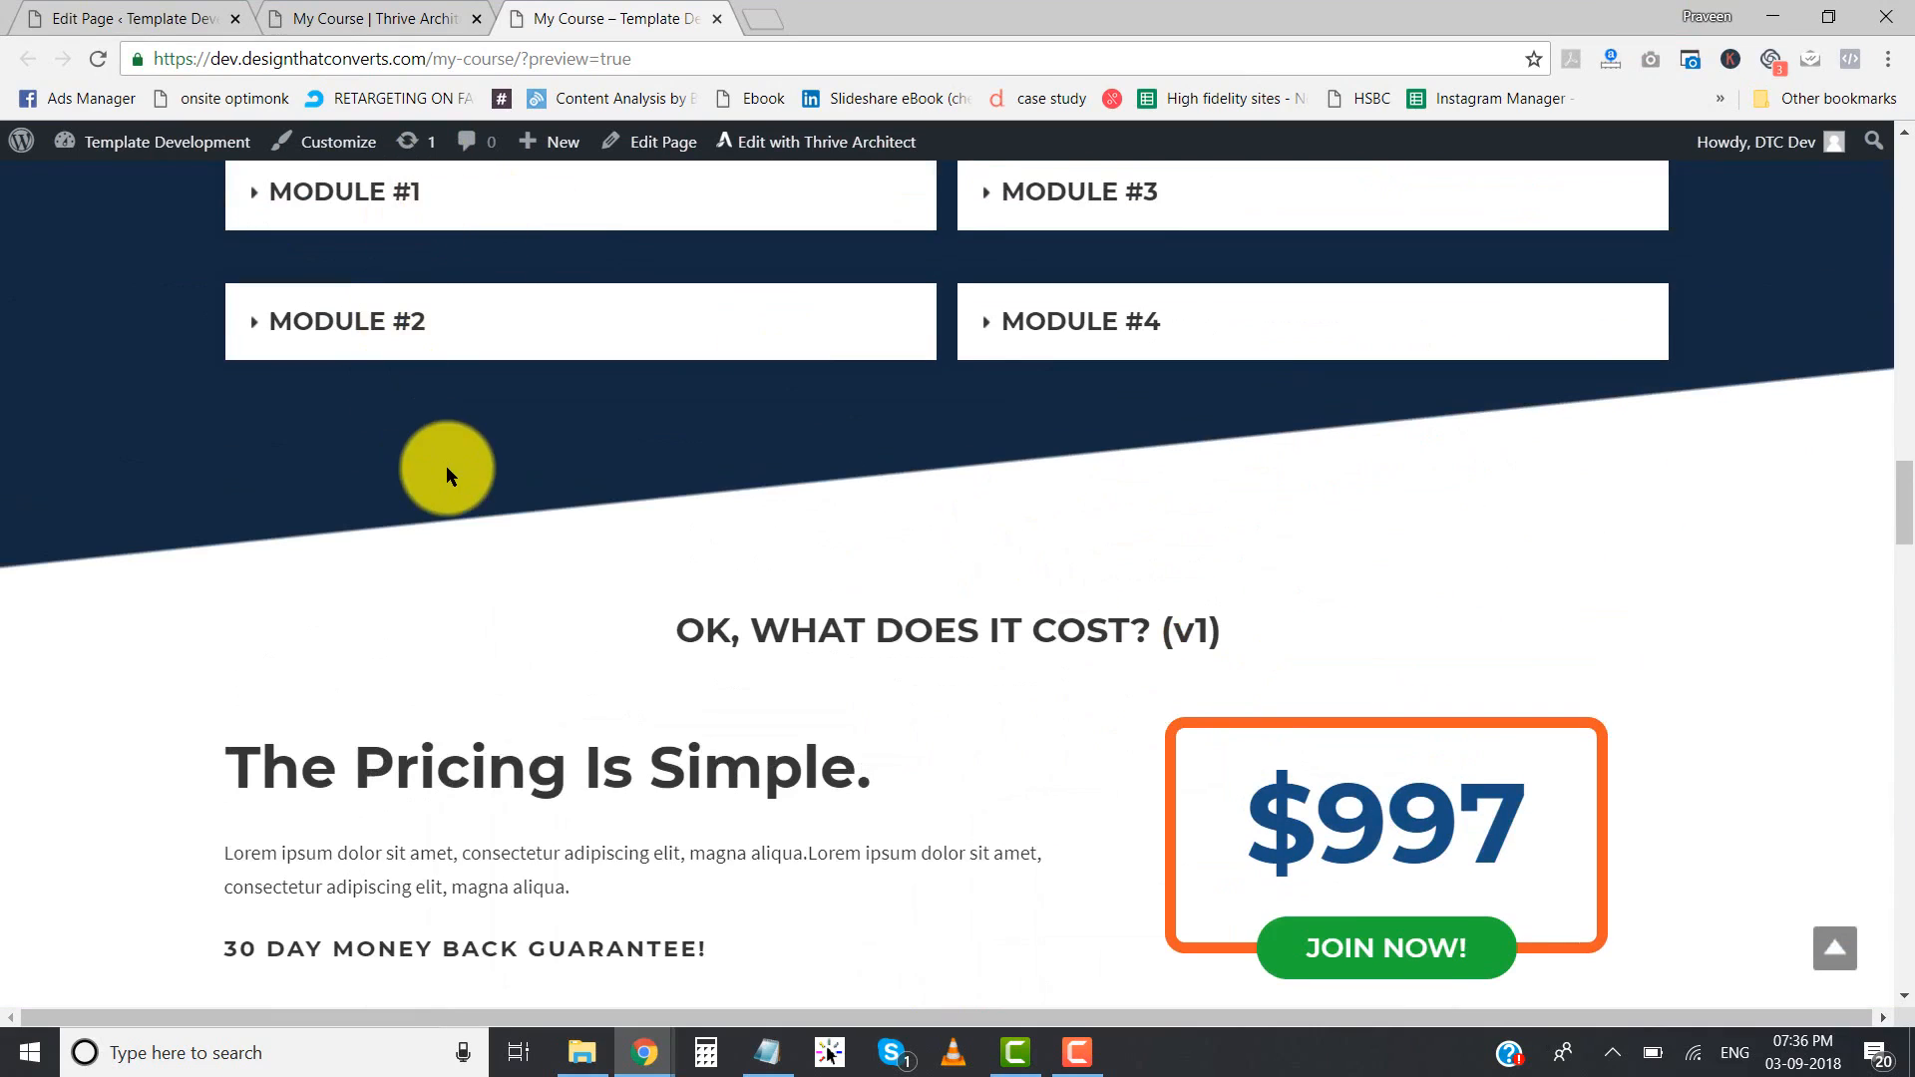
# - In the page editor, delete the collapsible modules' background section and the "HERE'S WHAT THE COURSE INCLUDES (v2)" heading above it
pyautogui.click(345, 15)
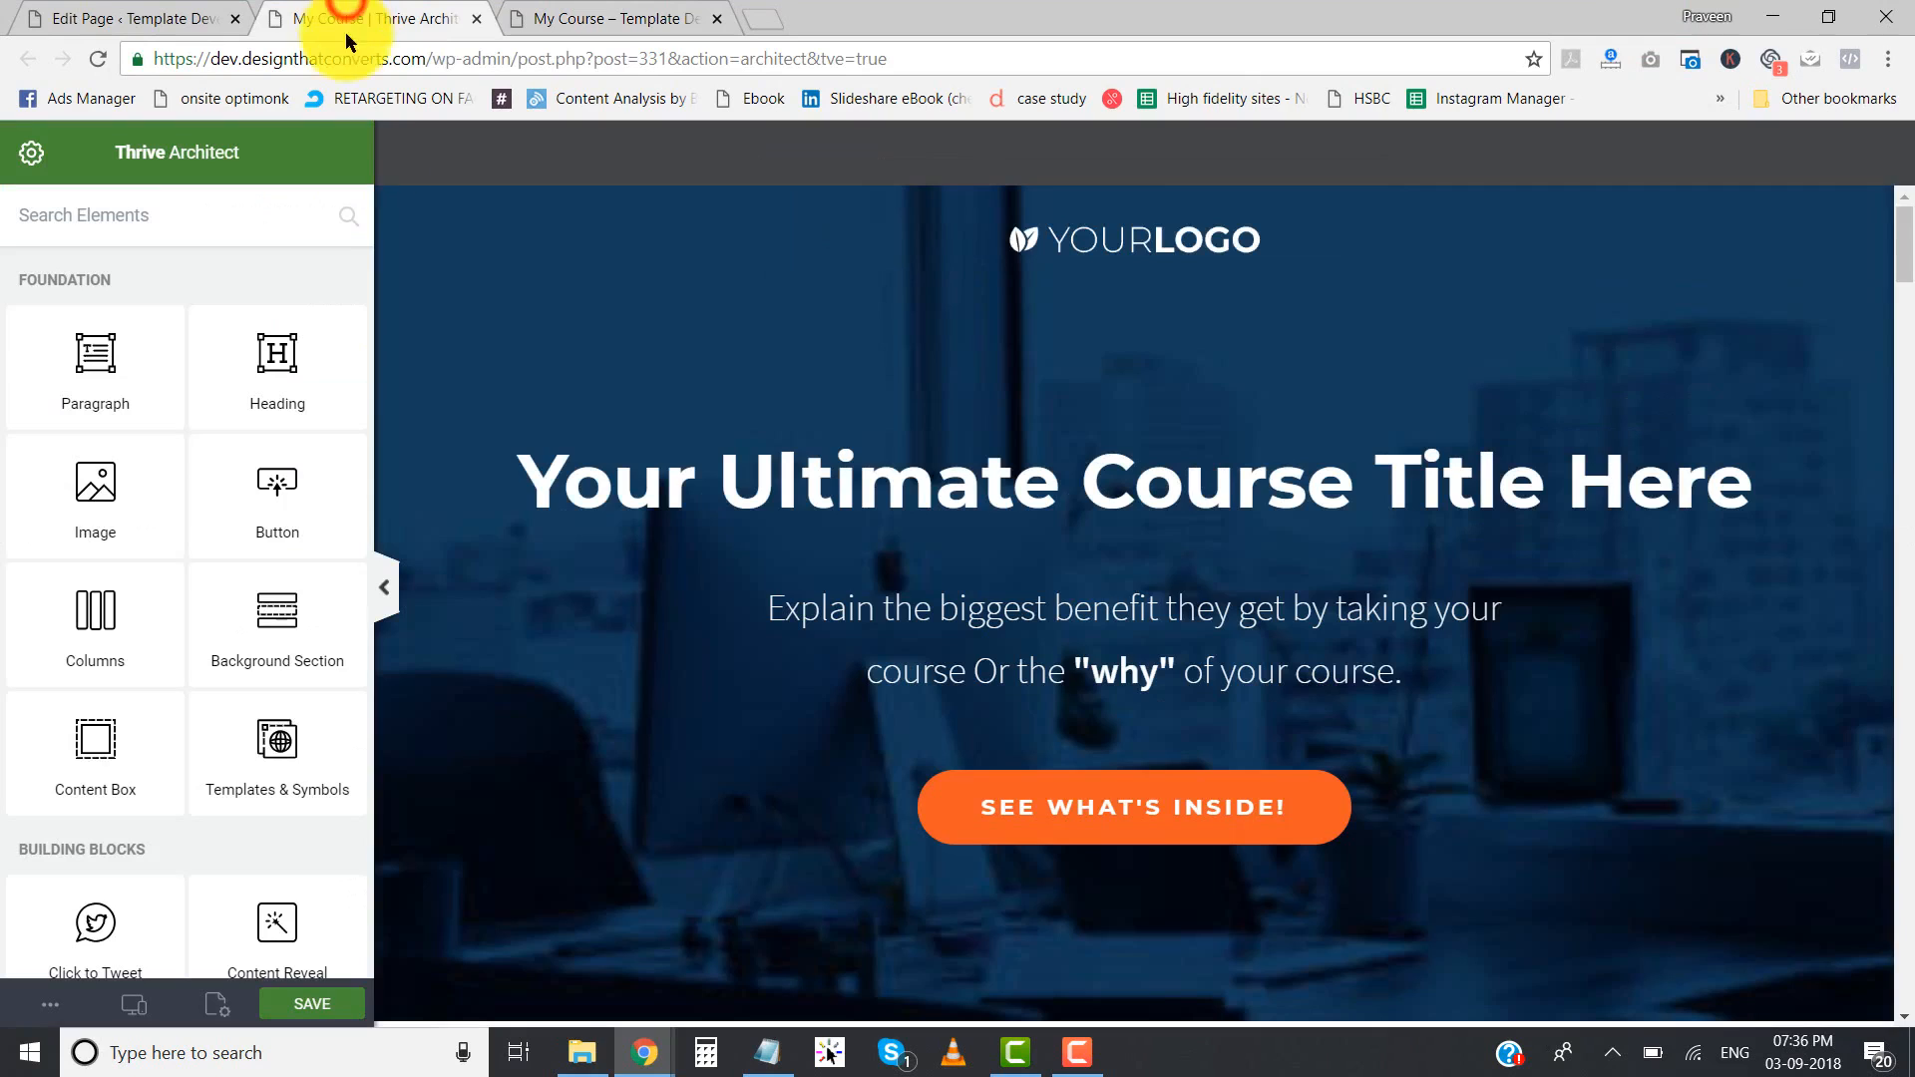
pyautogui.click(389, 587)
pyautogui.scroll(-12, 932, 492)
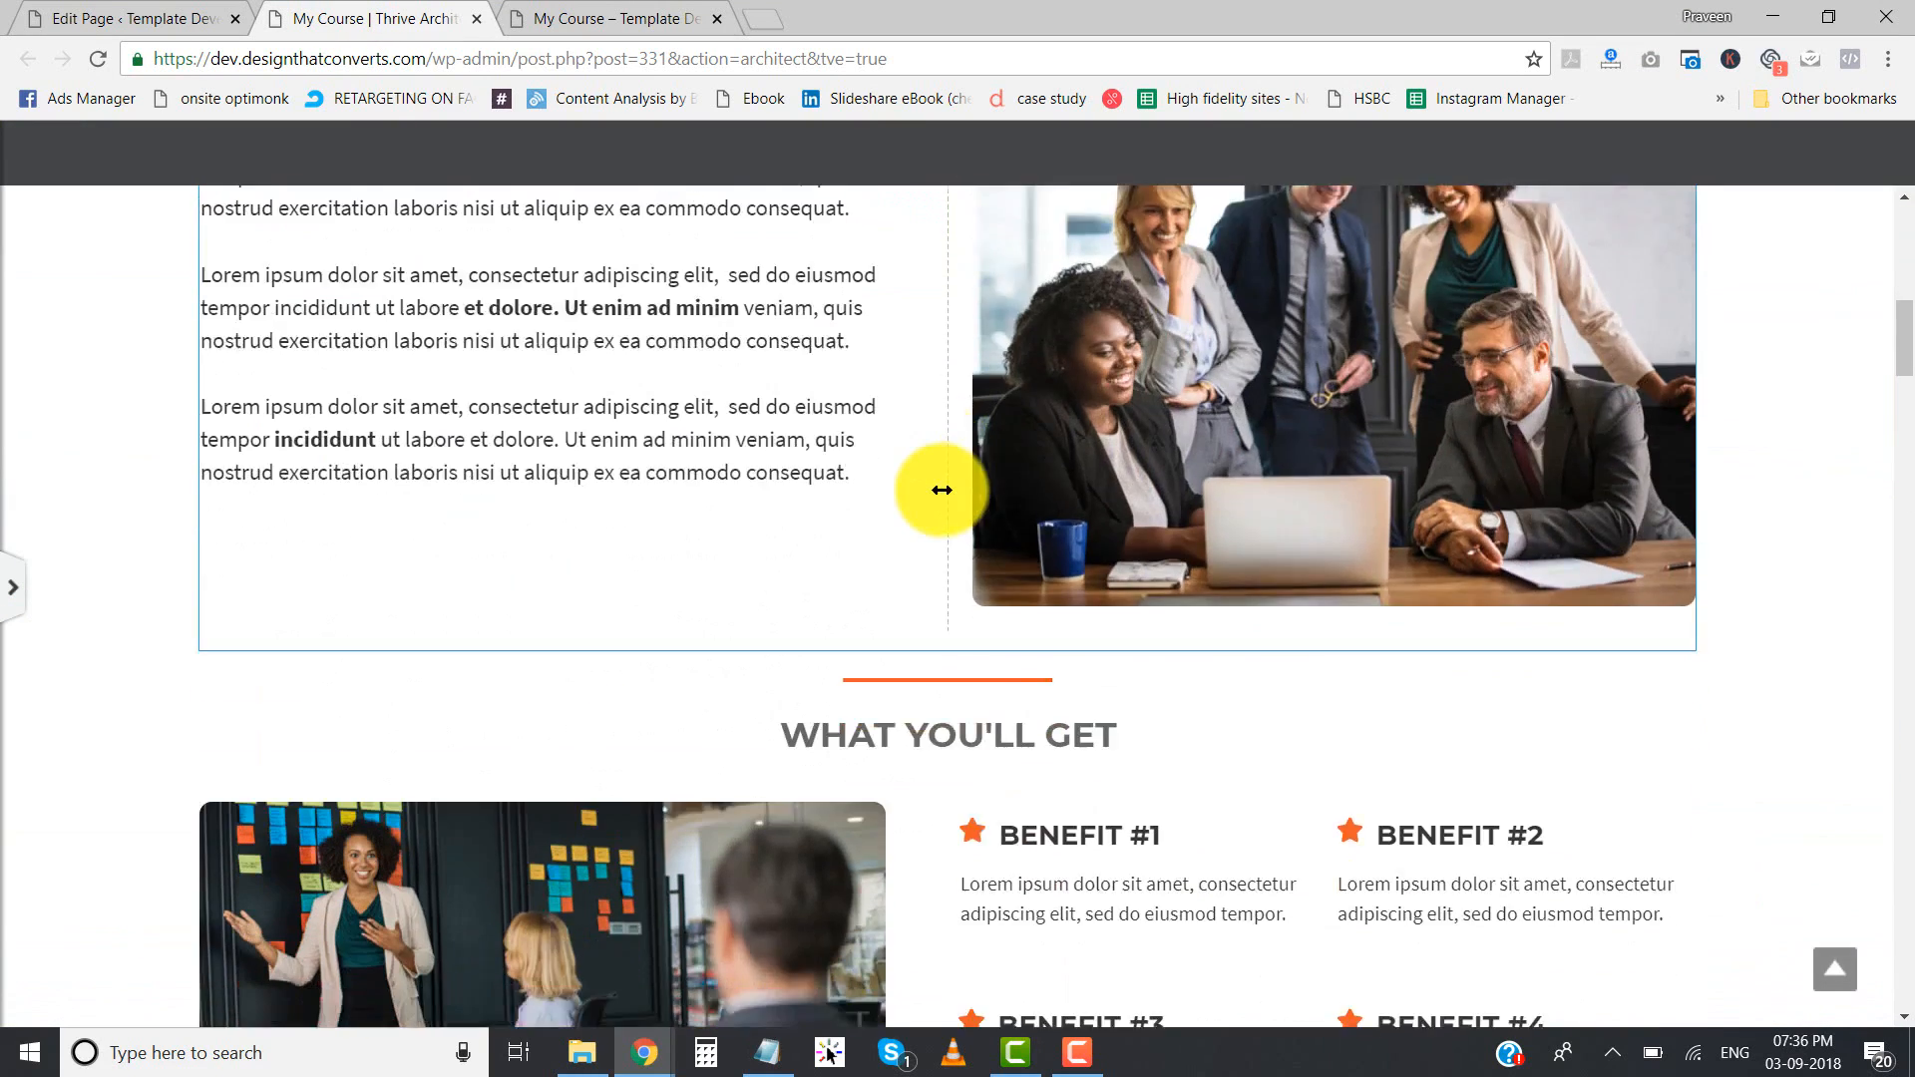
pyautogui.scroll(-10, 942, 490)
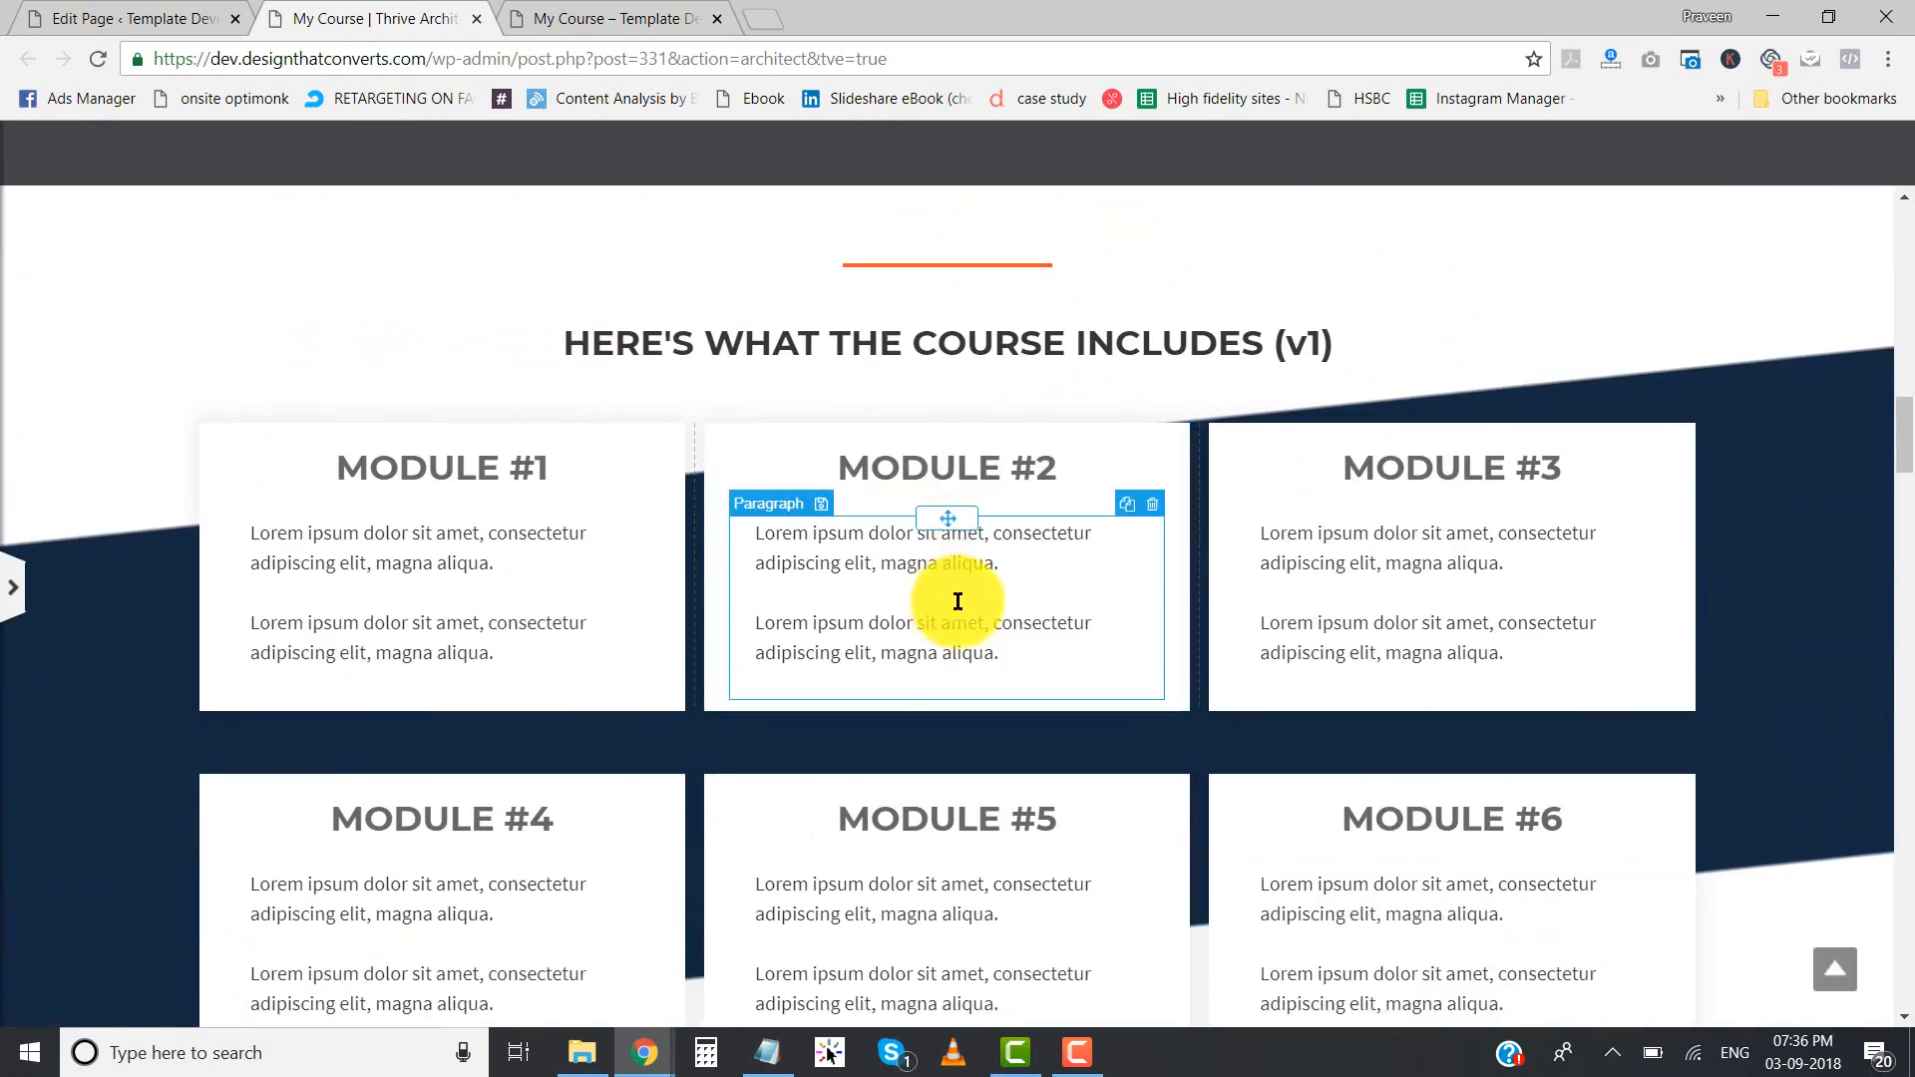
pyautogui.scroll(-5, 958, 602)
pyautogui.scroll(-4, 878, 826)
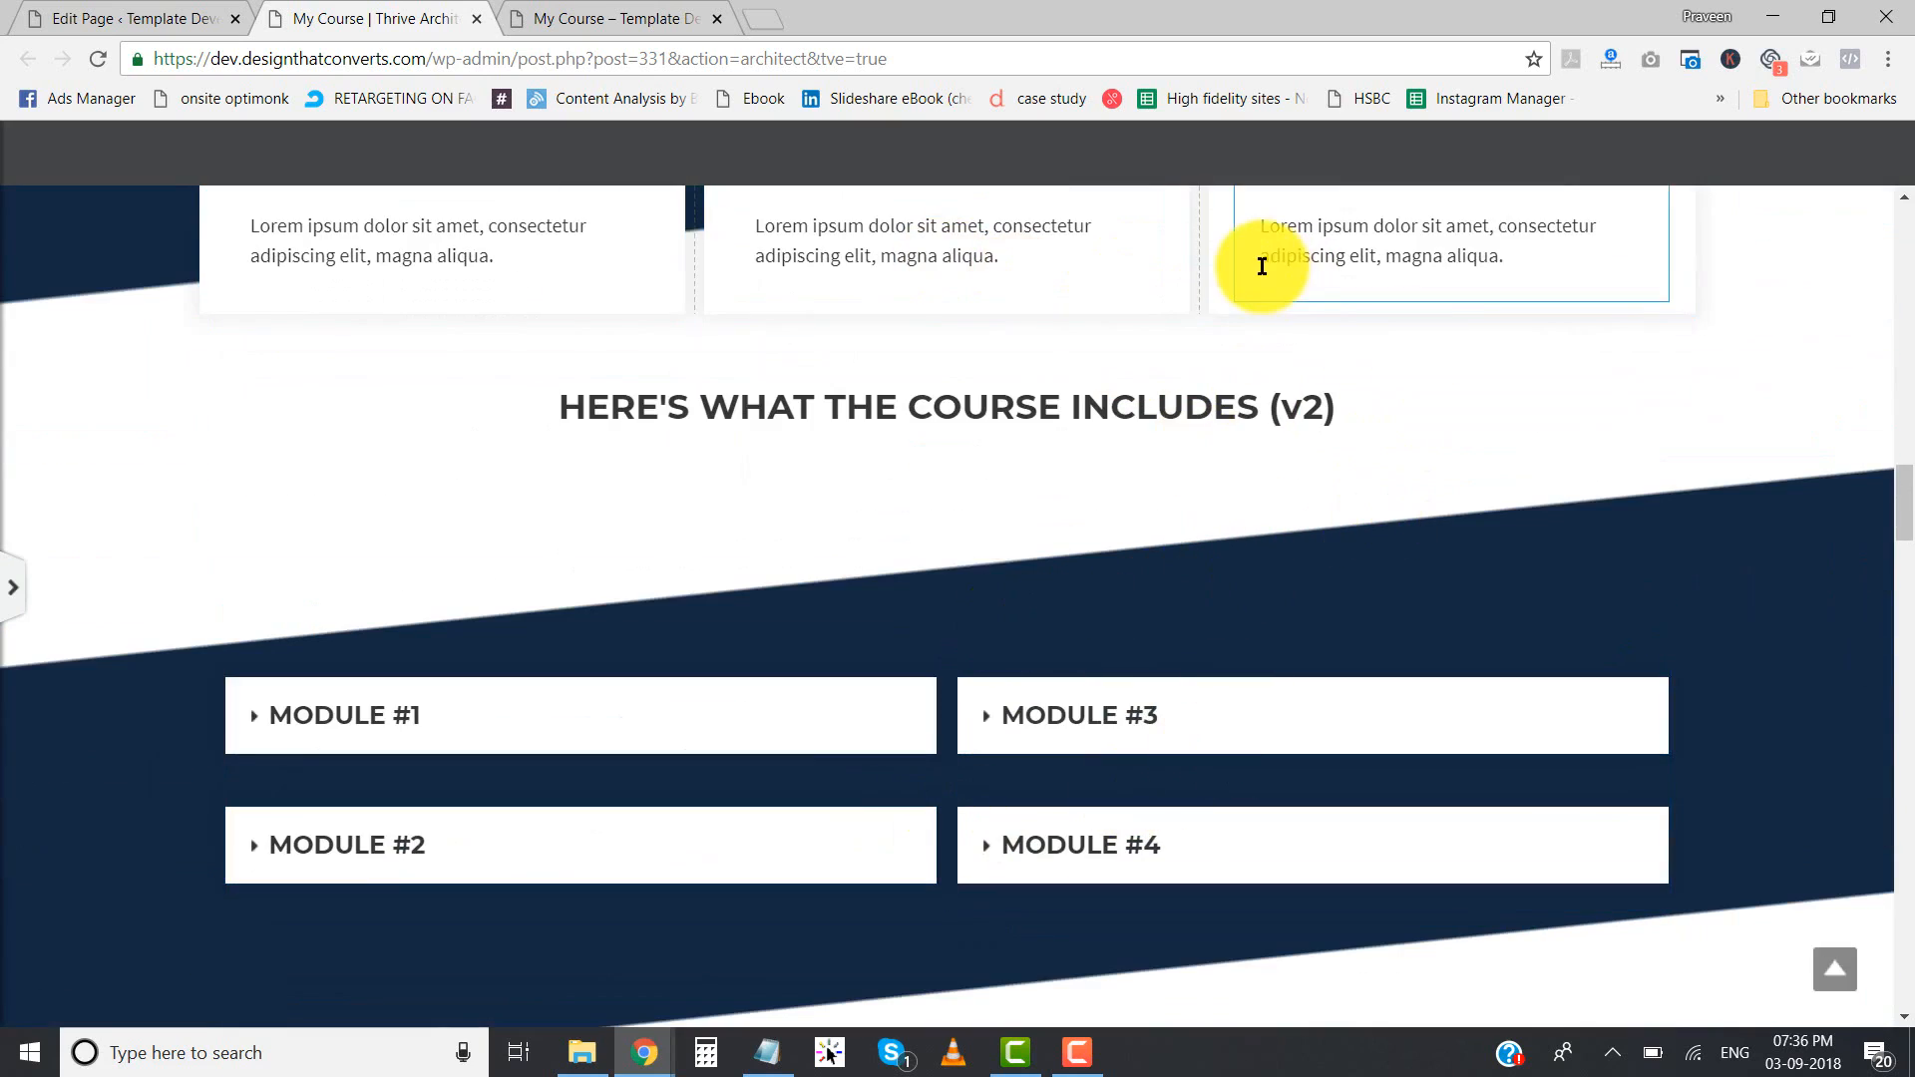
pyautogui.scroll(7, 1272, 643)
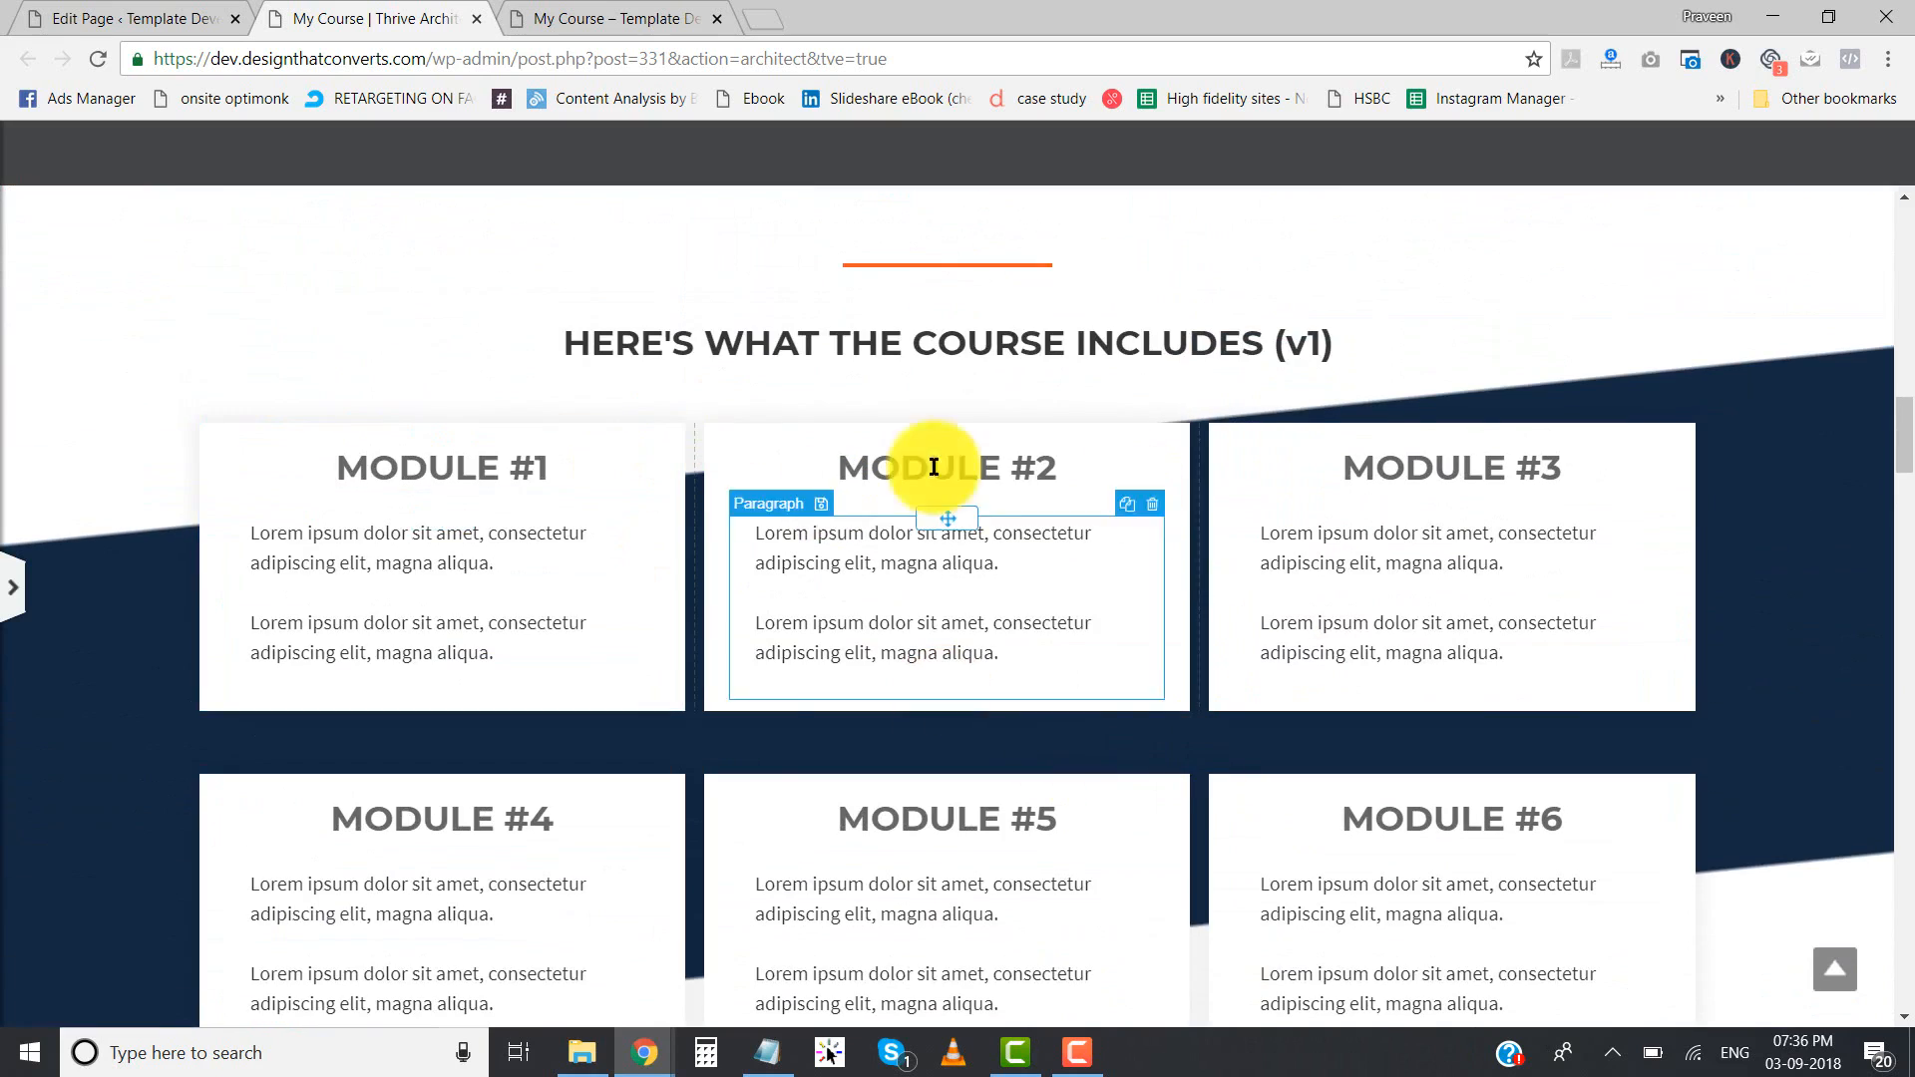
pyautogui.scroll(-7, 769, 543)
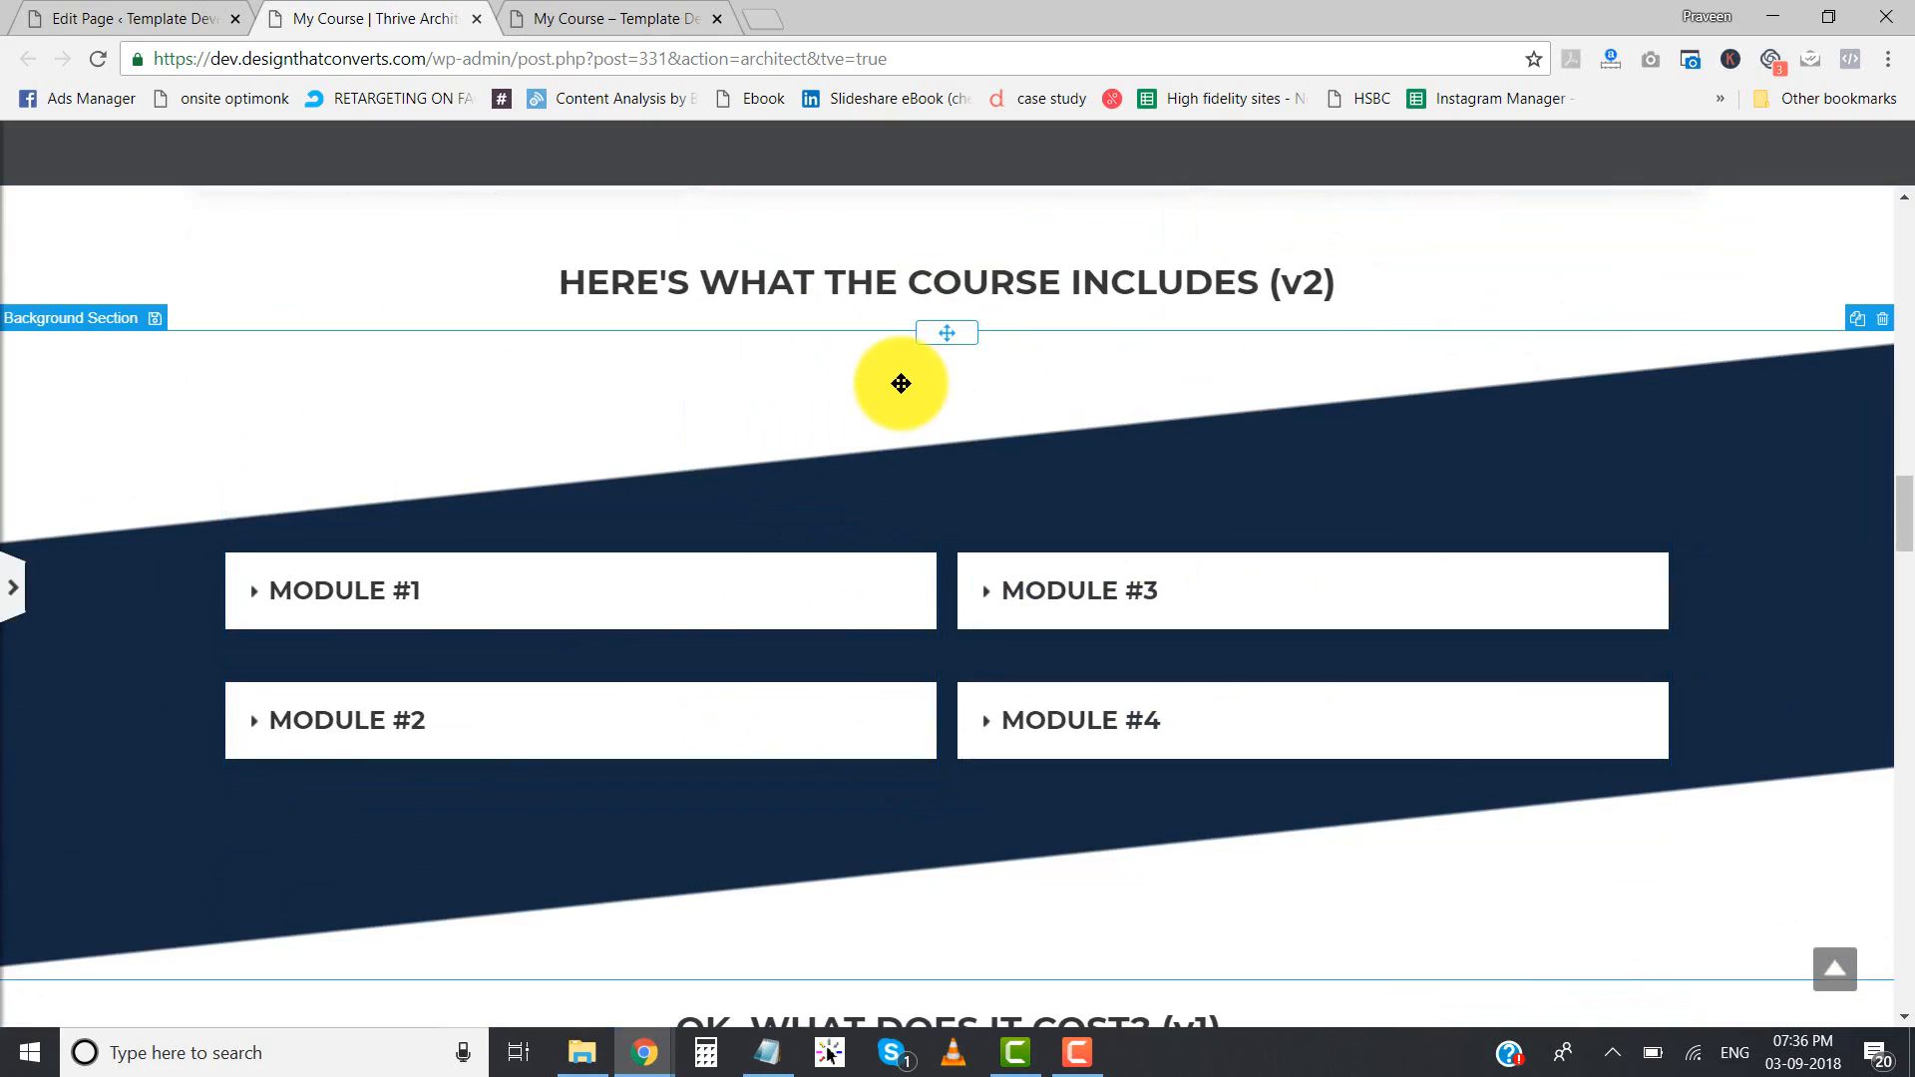
pyautogui.click(901, 383)
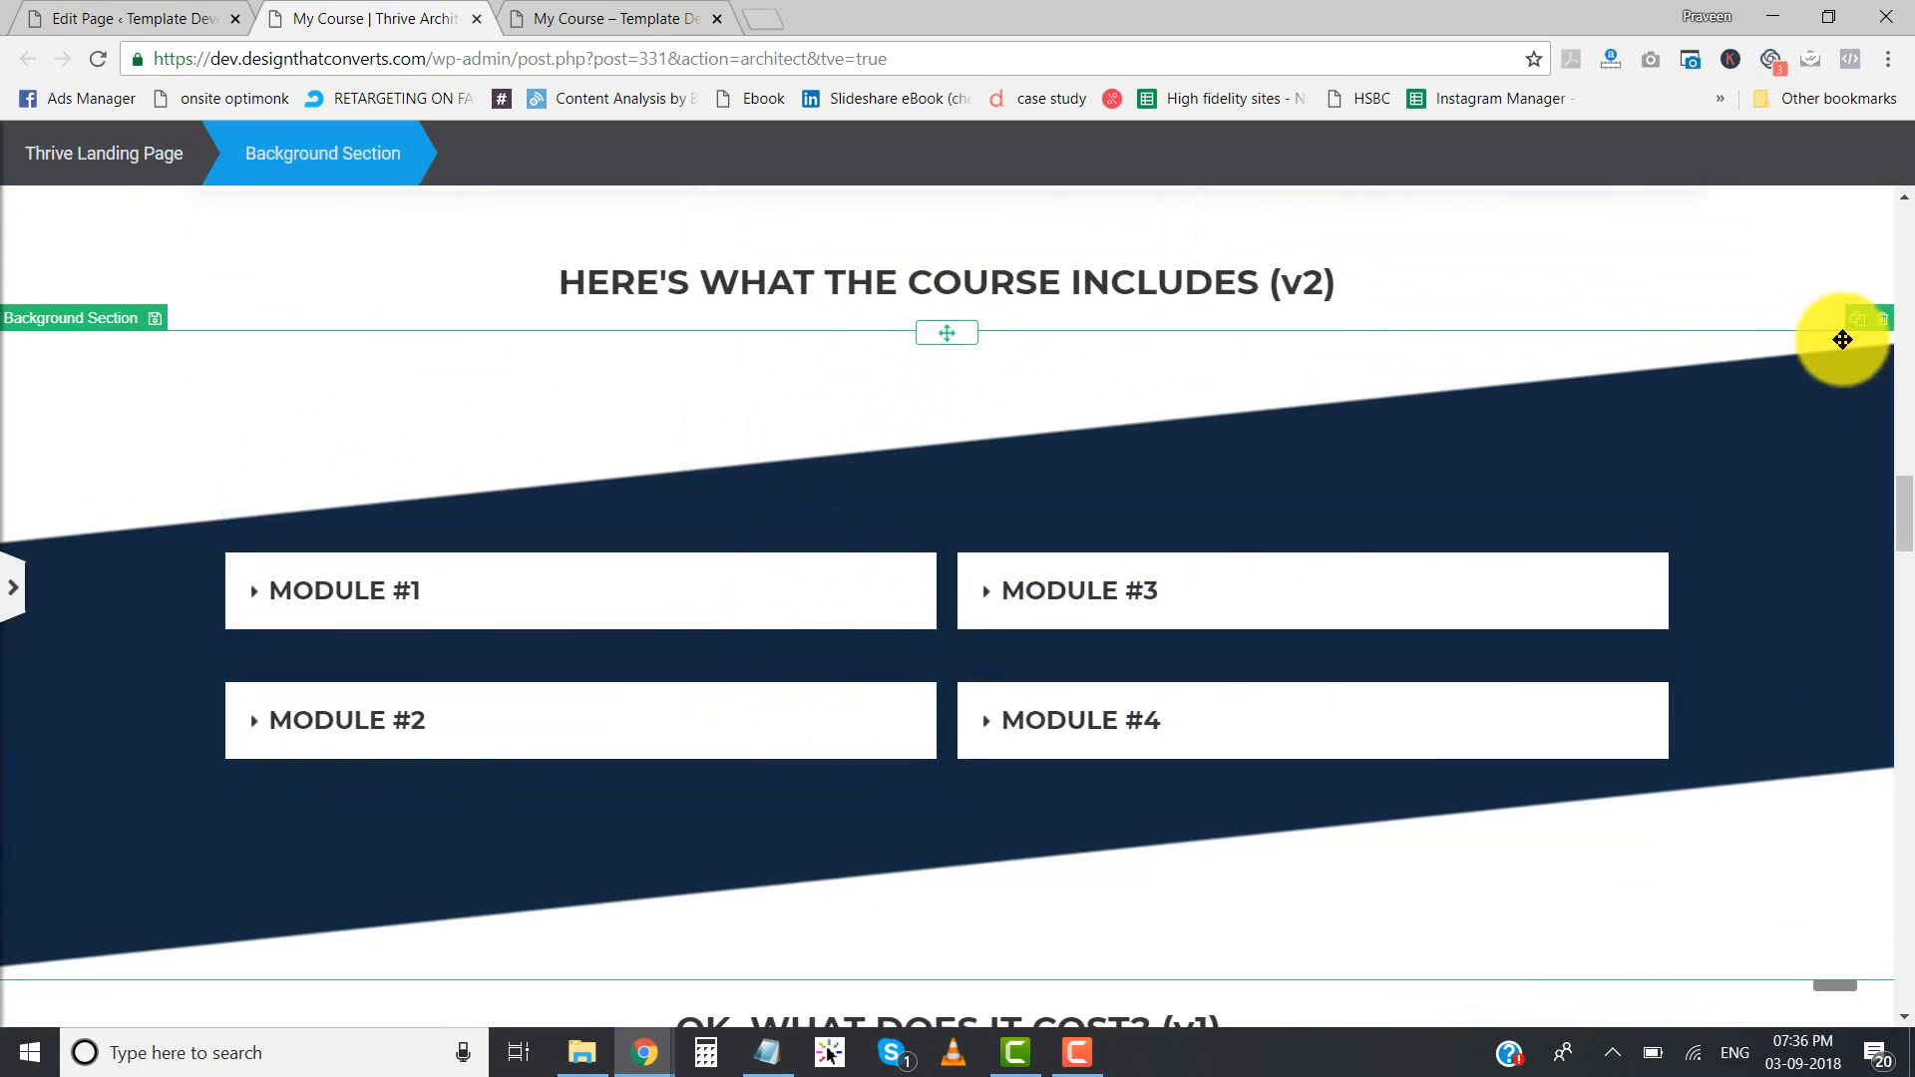
pyautogui.click(1883, 322)
pyautogui.scroll(3, 1526, 385)
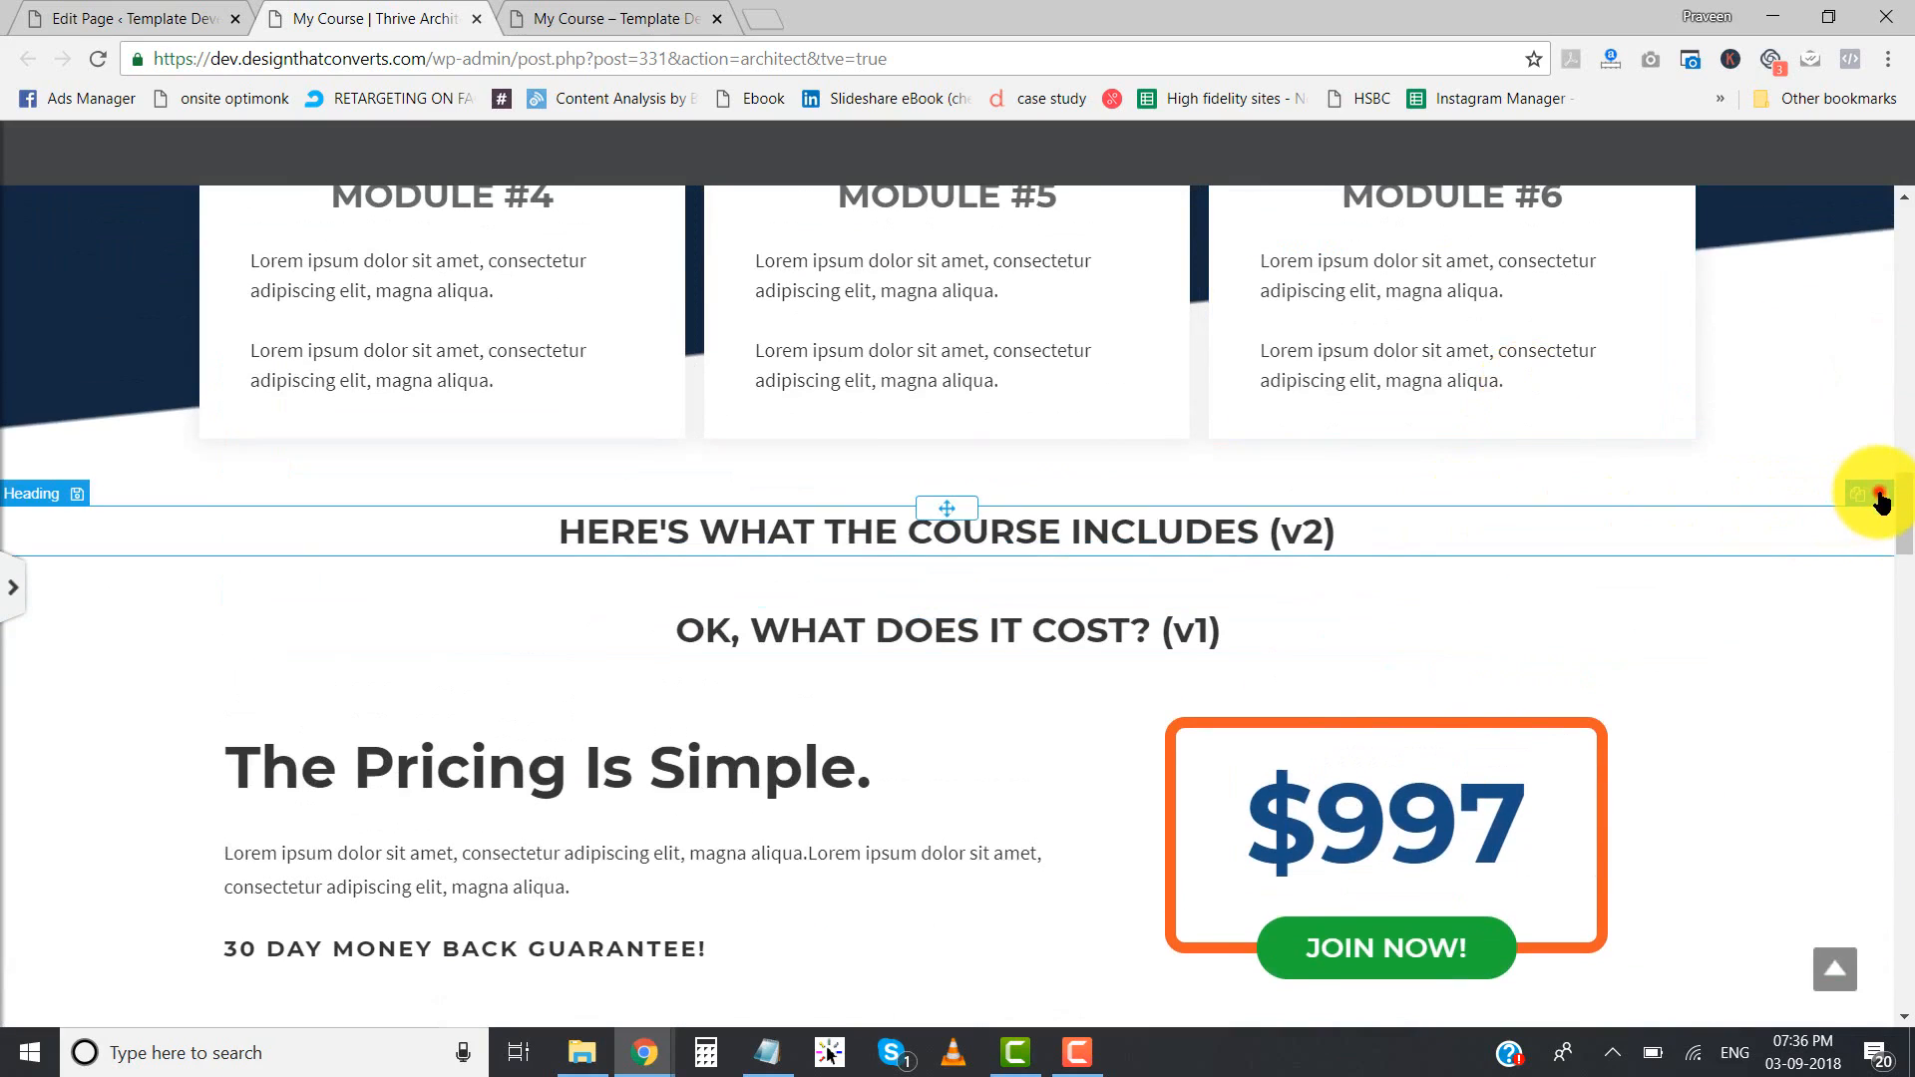
pyautogui.click(1880, 496)
# - Delete the "OK, WHAT DOES IT COST? (v1)" background section with the single $997 price box
pyautogui.scroll(10, 1155, 582)
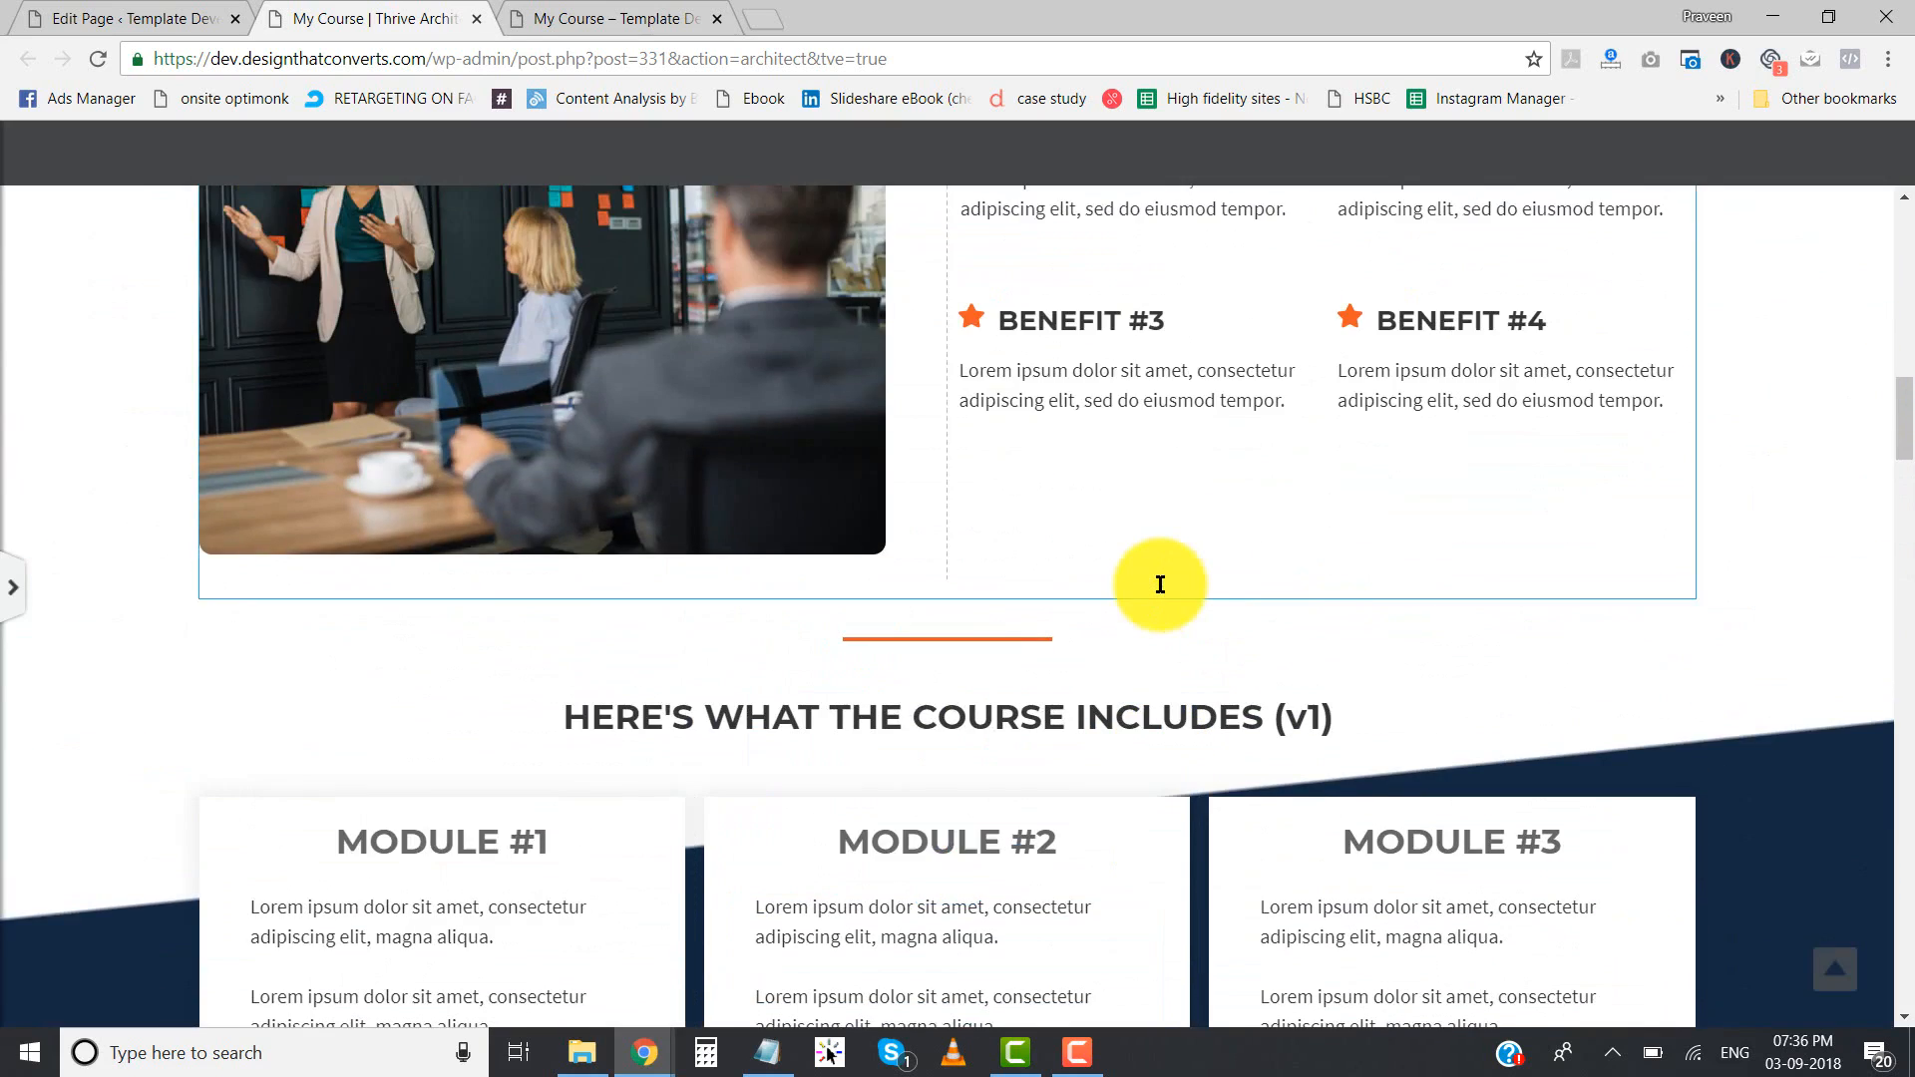
pyautogui.scroll(-8, 1160, 584)
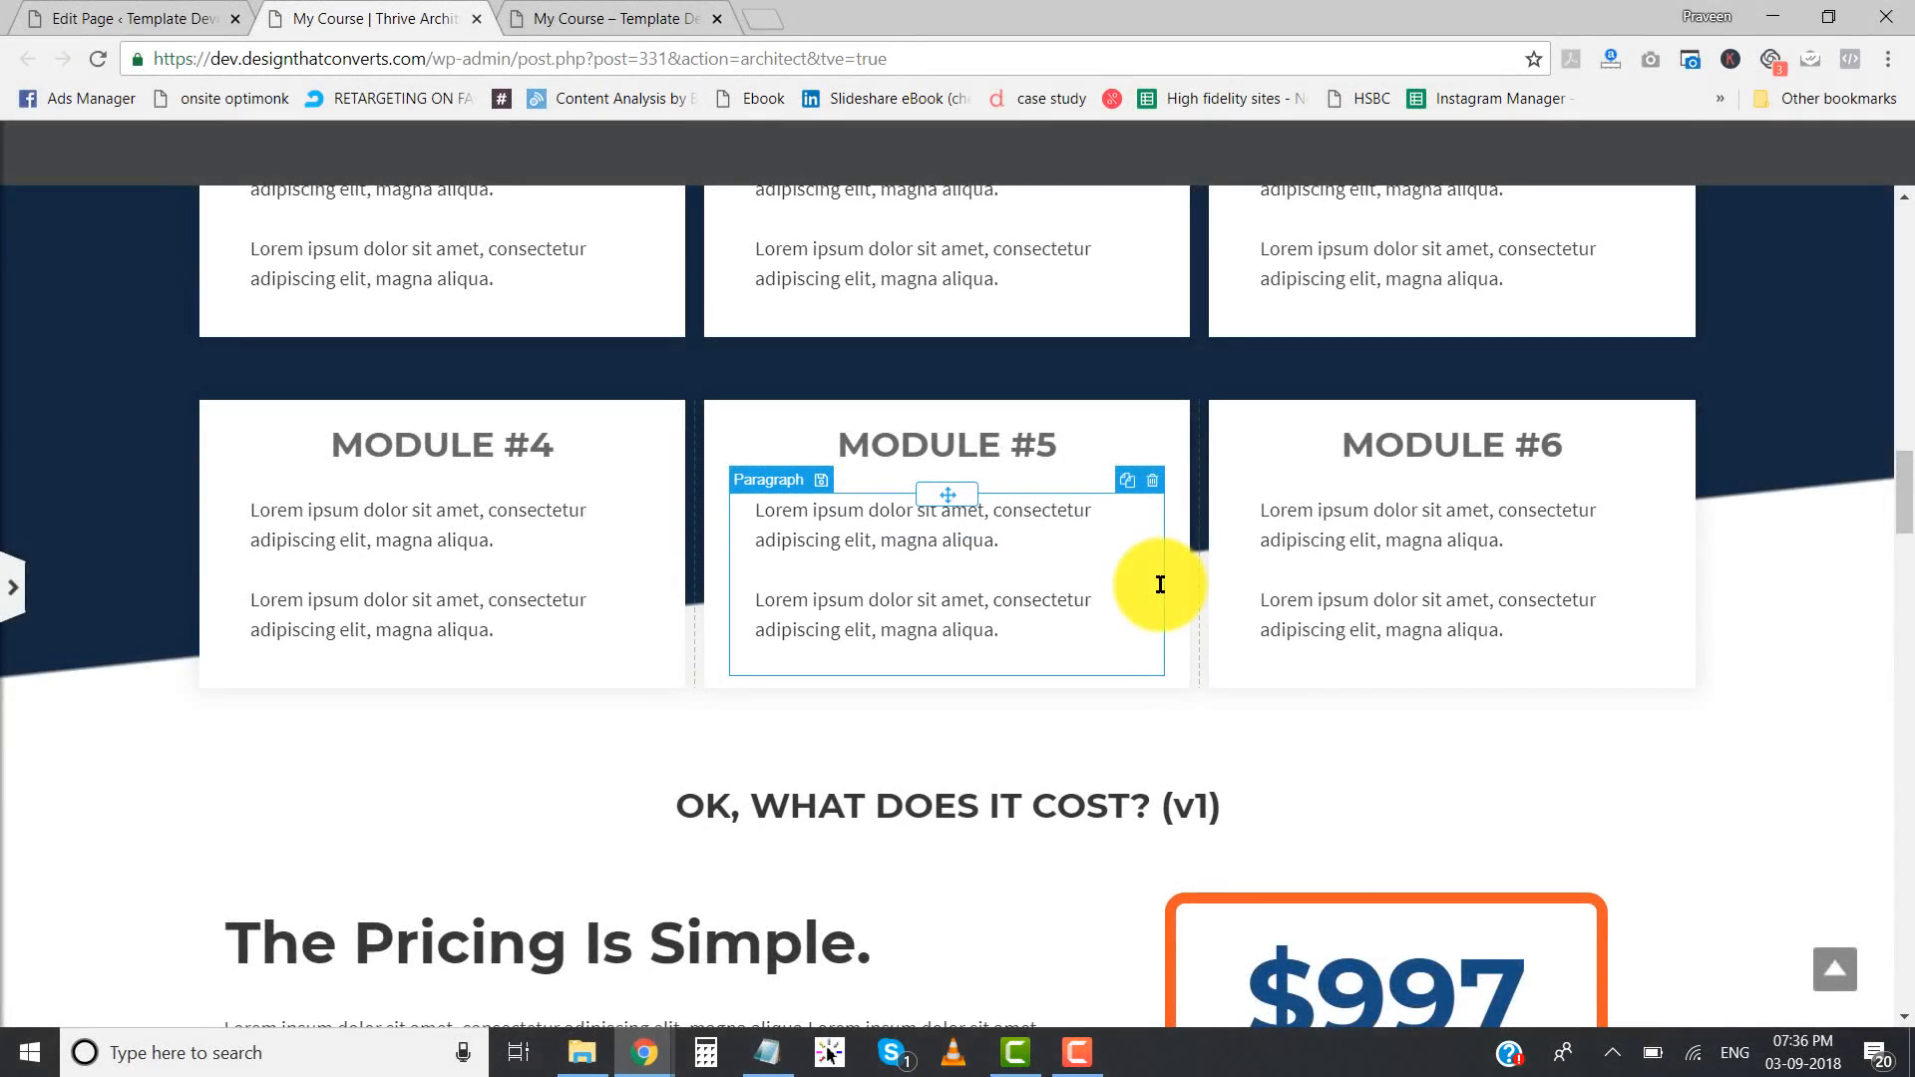
pyautogui.scroll(-5, 1160, 585)
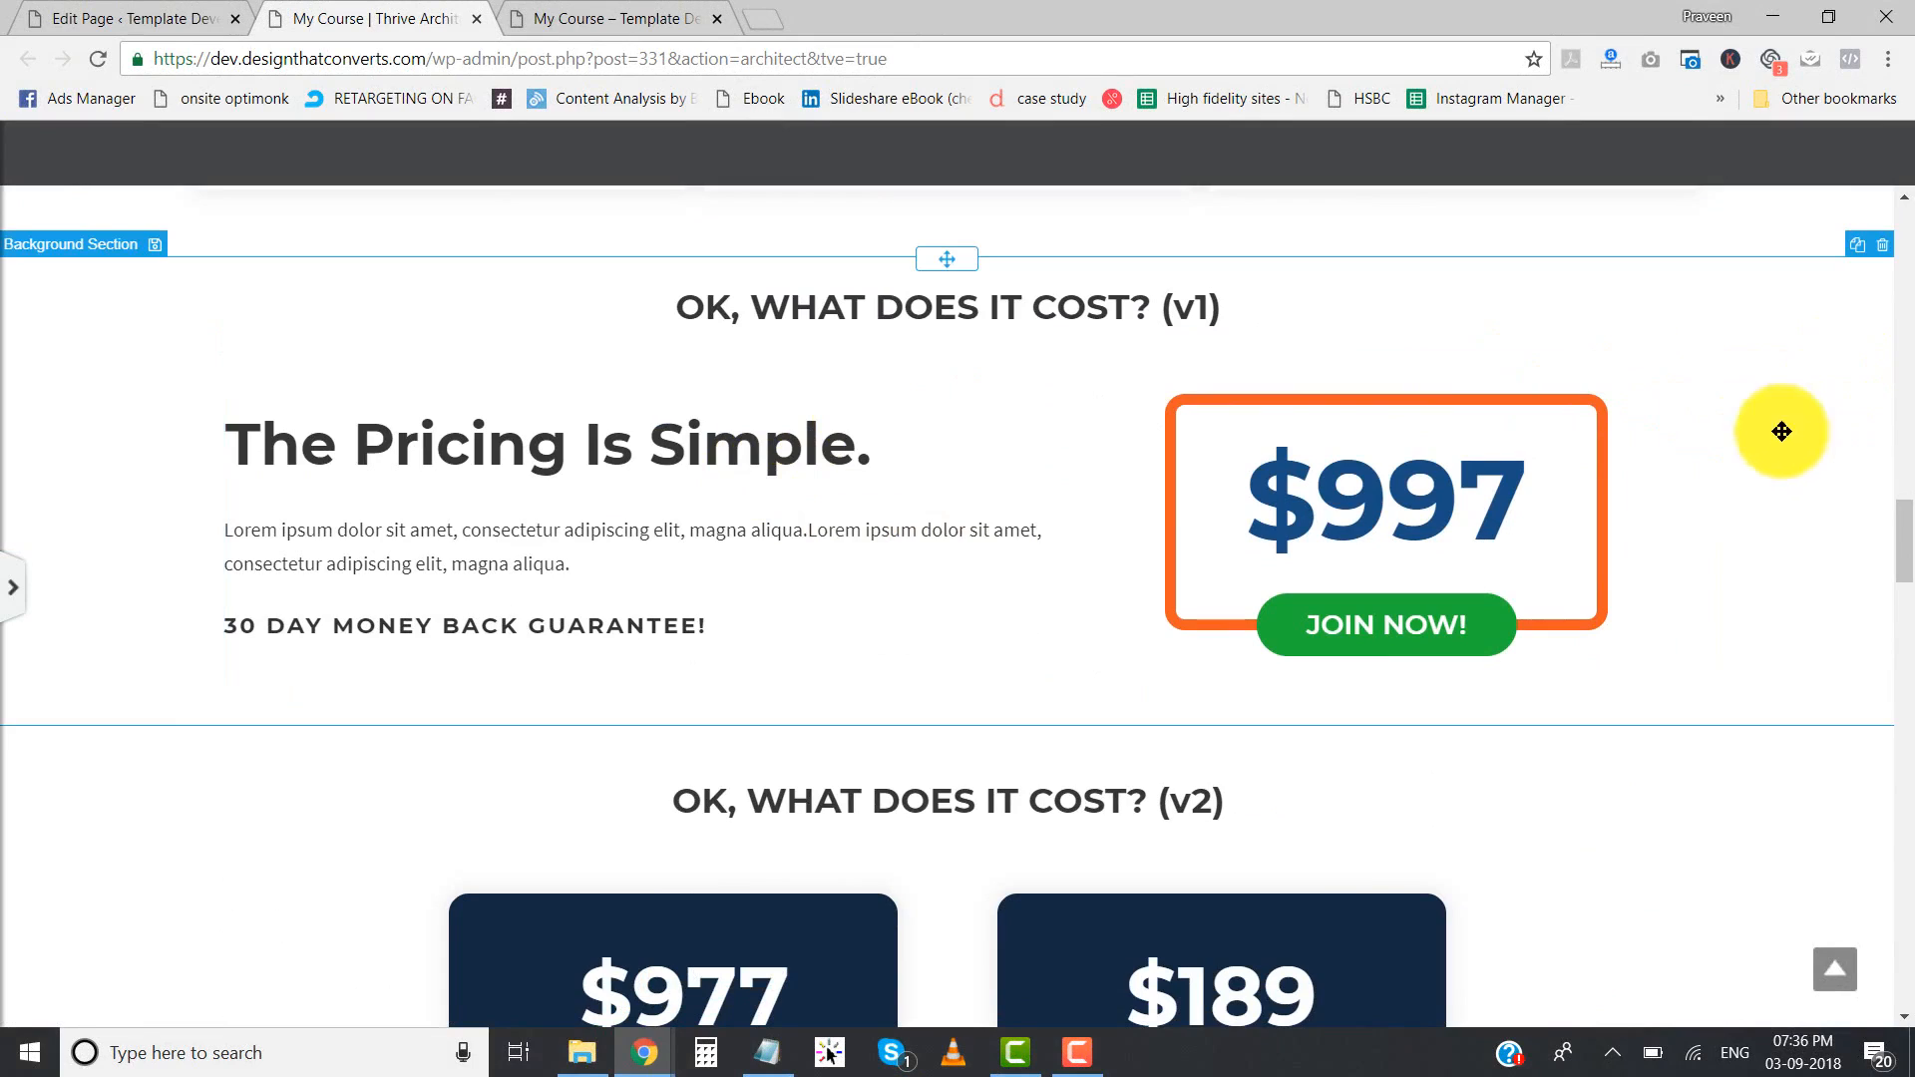
pyautogui.scroll(-4, 1722, 479)
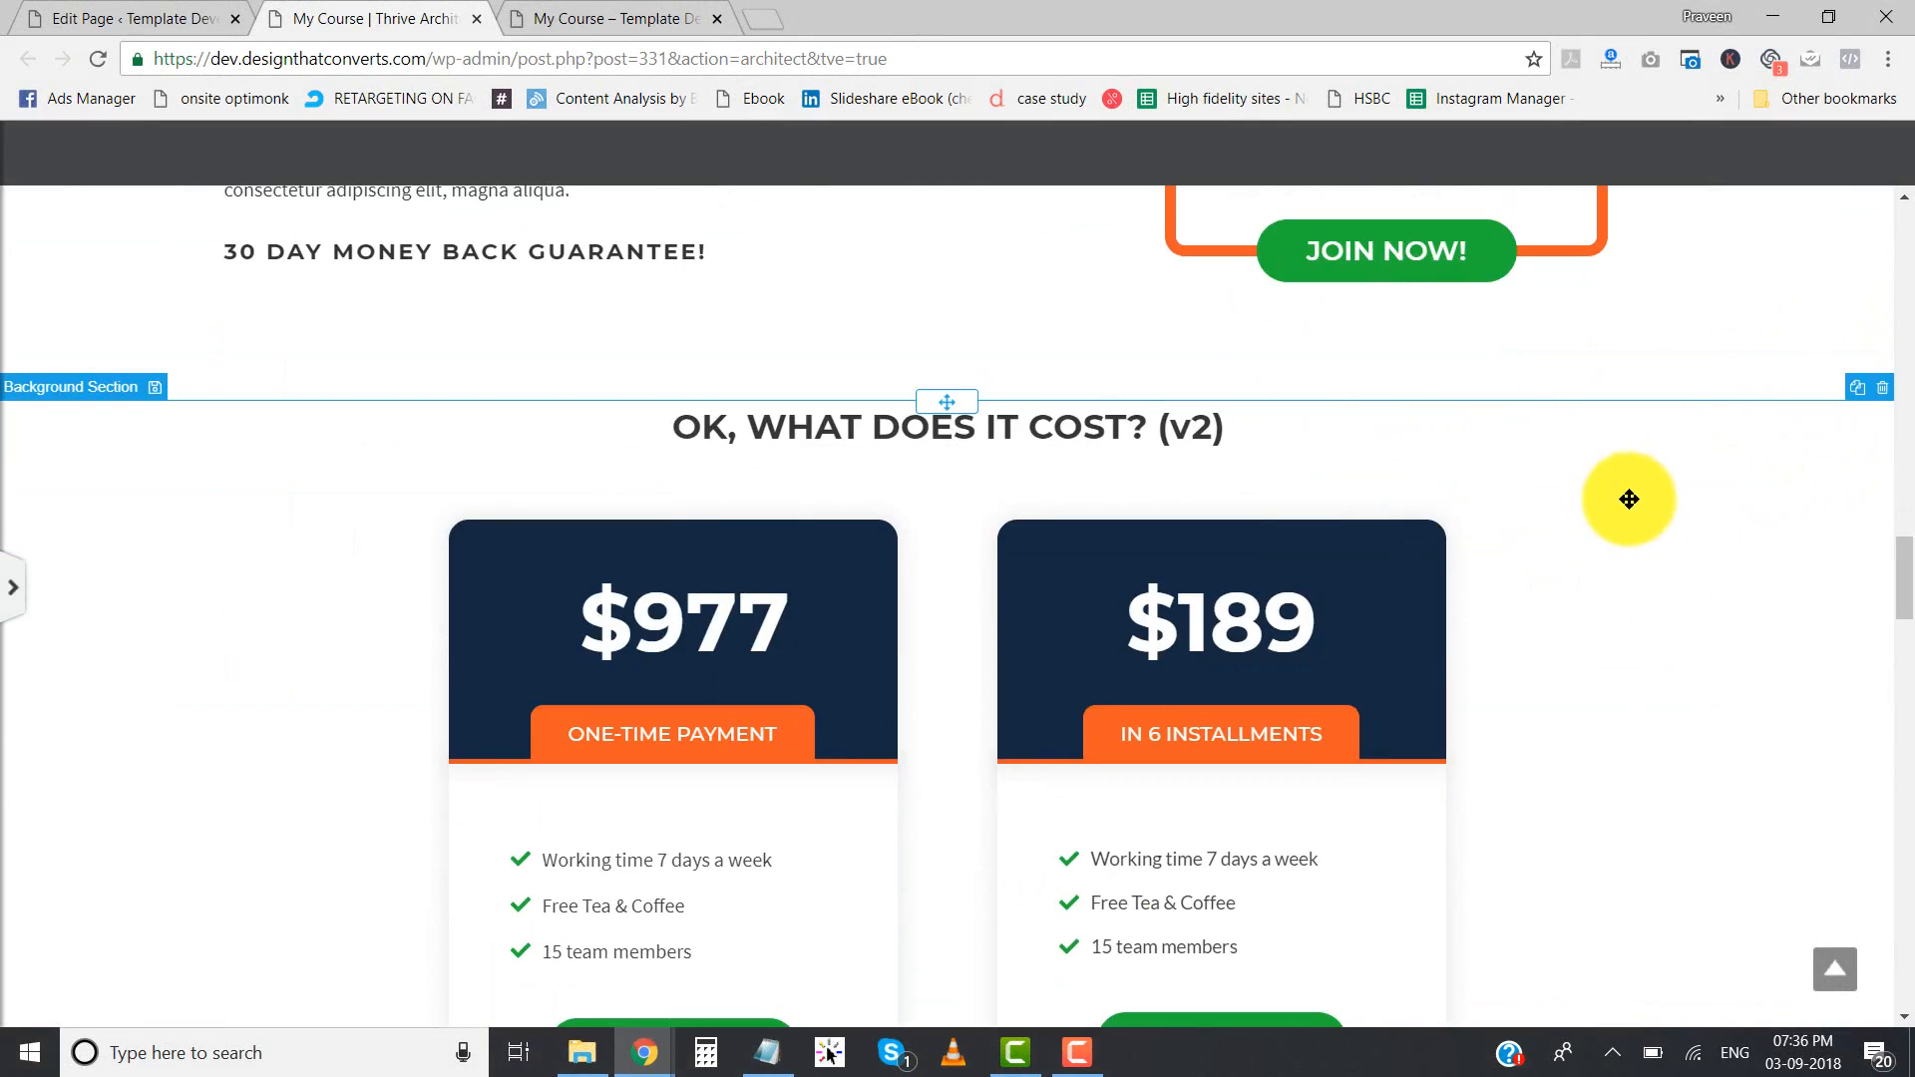
pyautogui.scroll(4, 1631, 499)
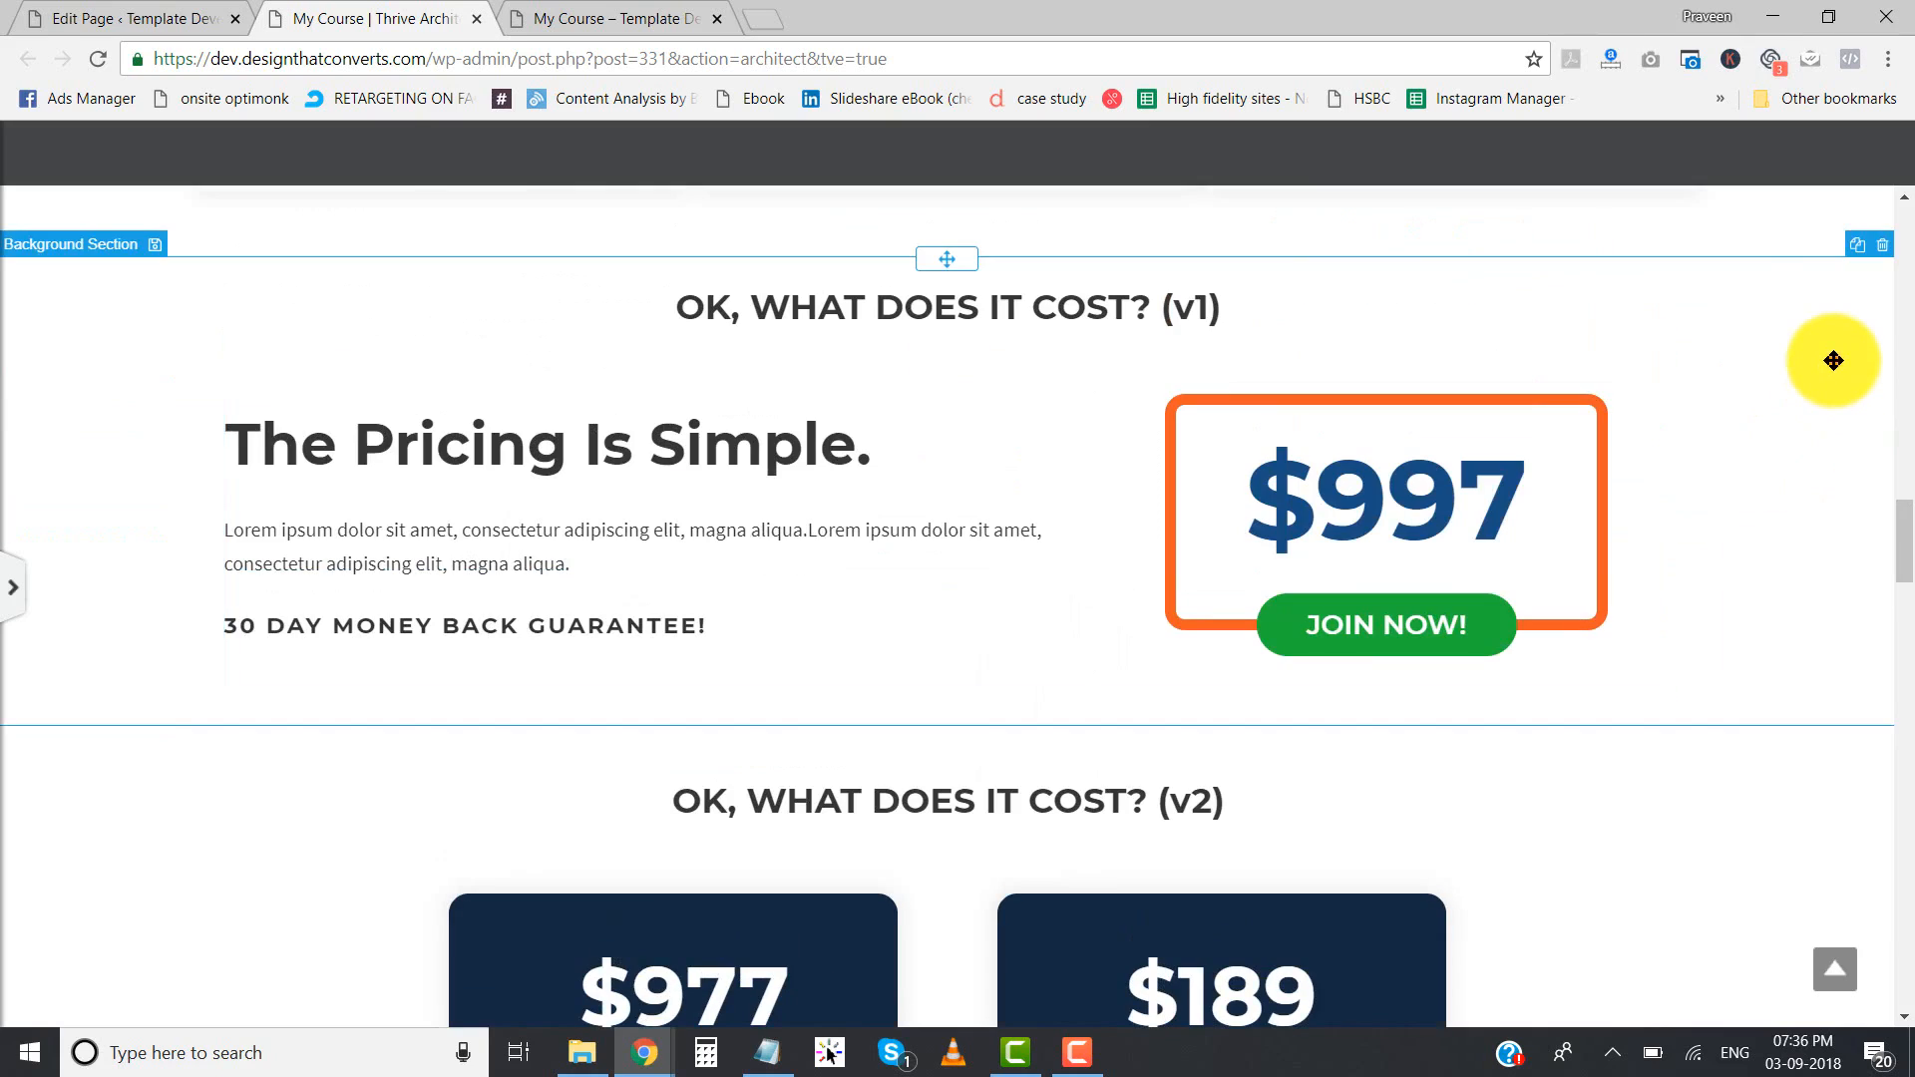
pyautogui.click(1834, 361)
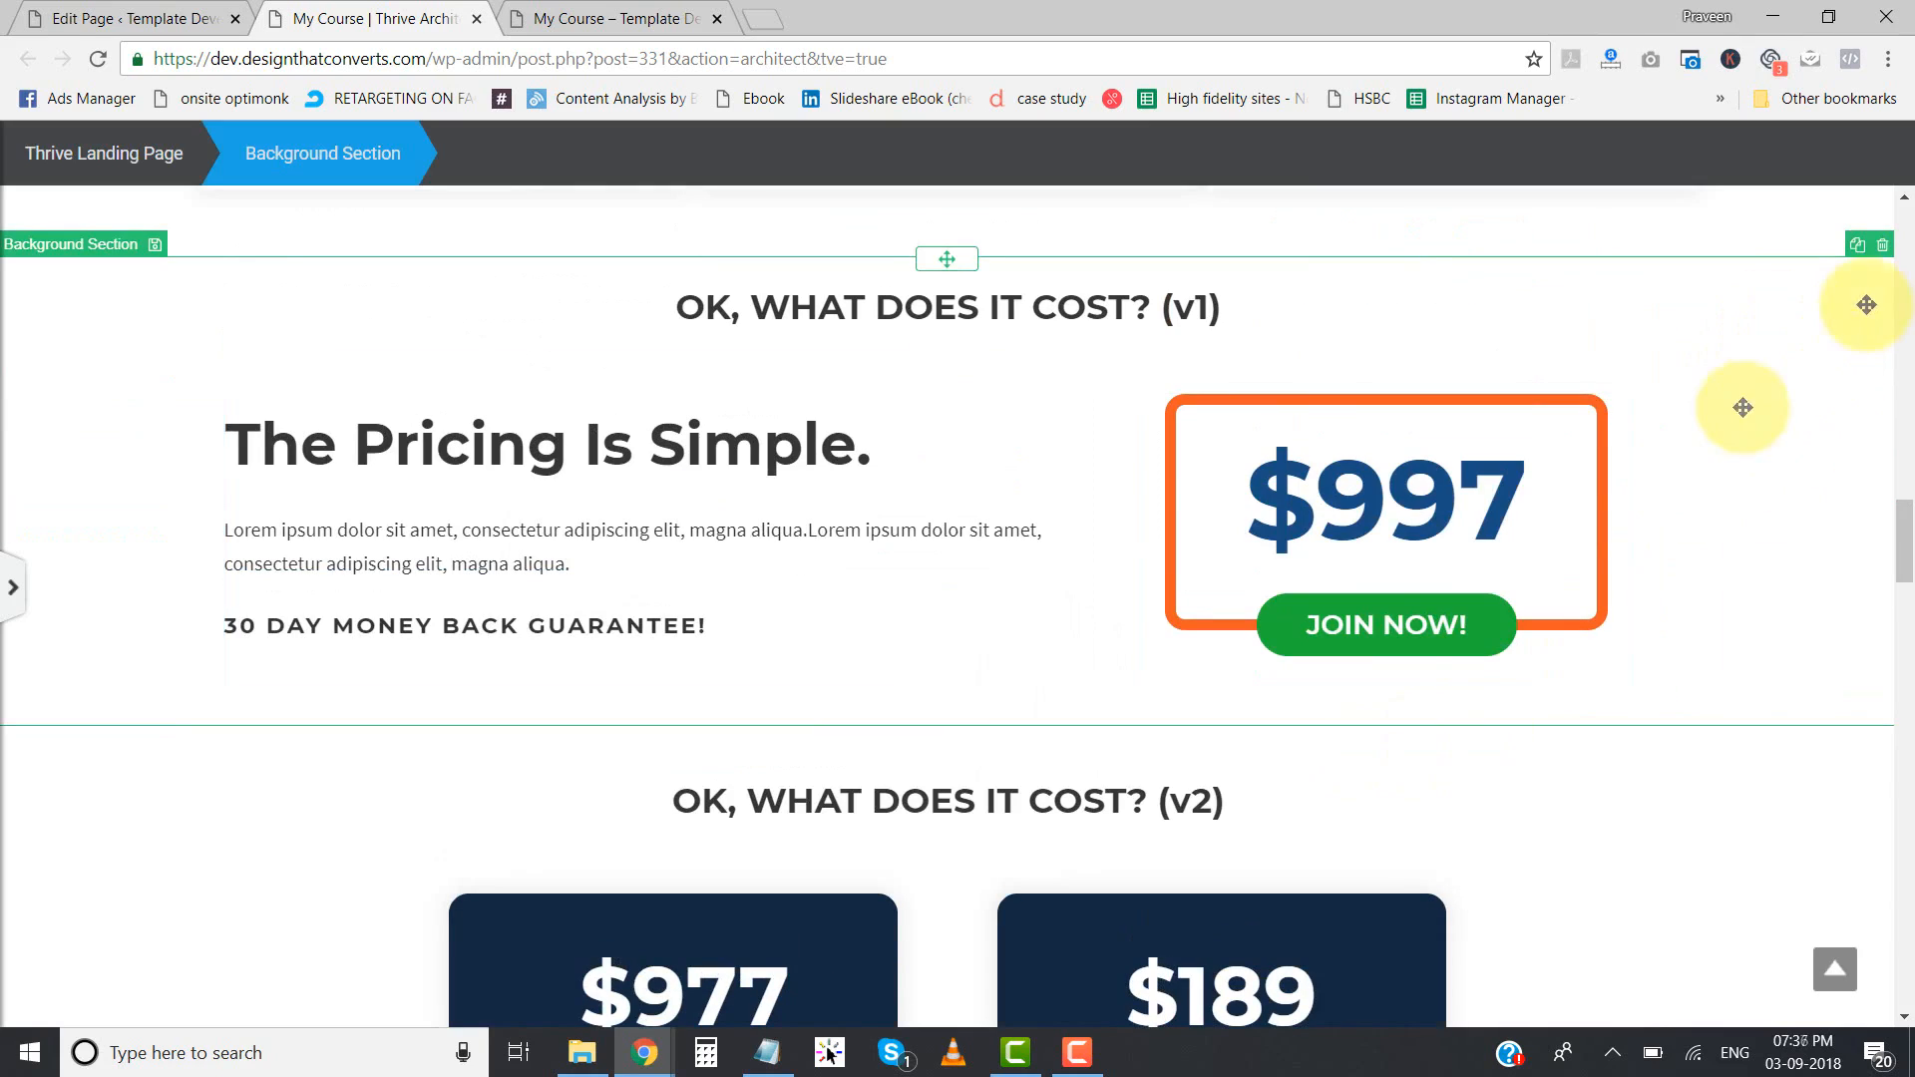
pyautogui.click(1880, 246)
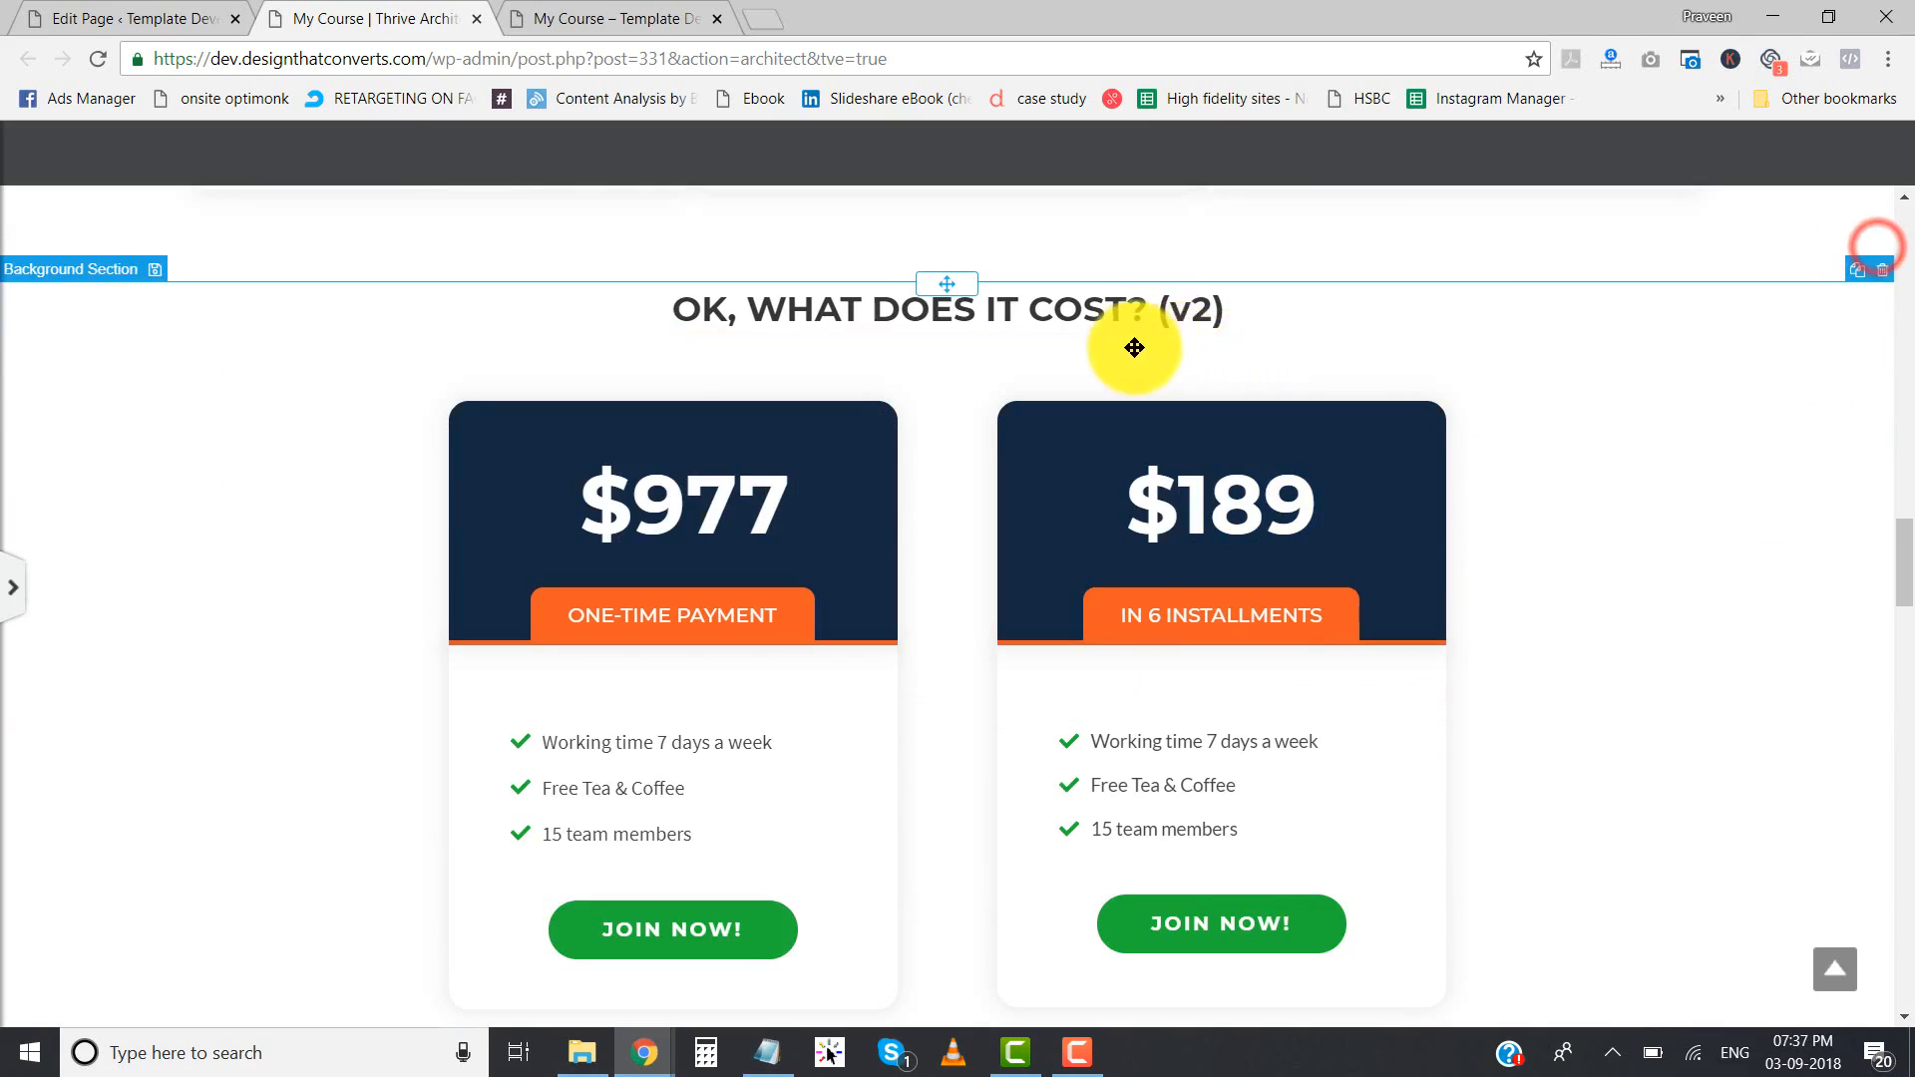
# - Remove "(v2)" from the "OK, WHAT DOES IT COST?" heading
pyautogui.moveTo(1152, 308); pyautogui.dragTo(1266, 305)
pyautogui.press('BackSpace')
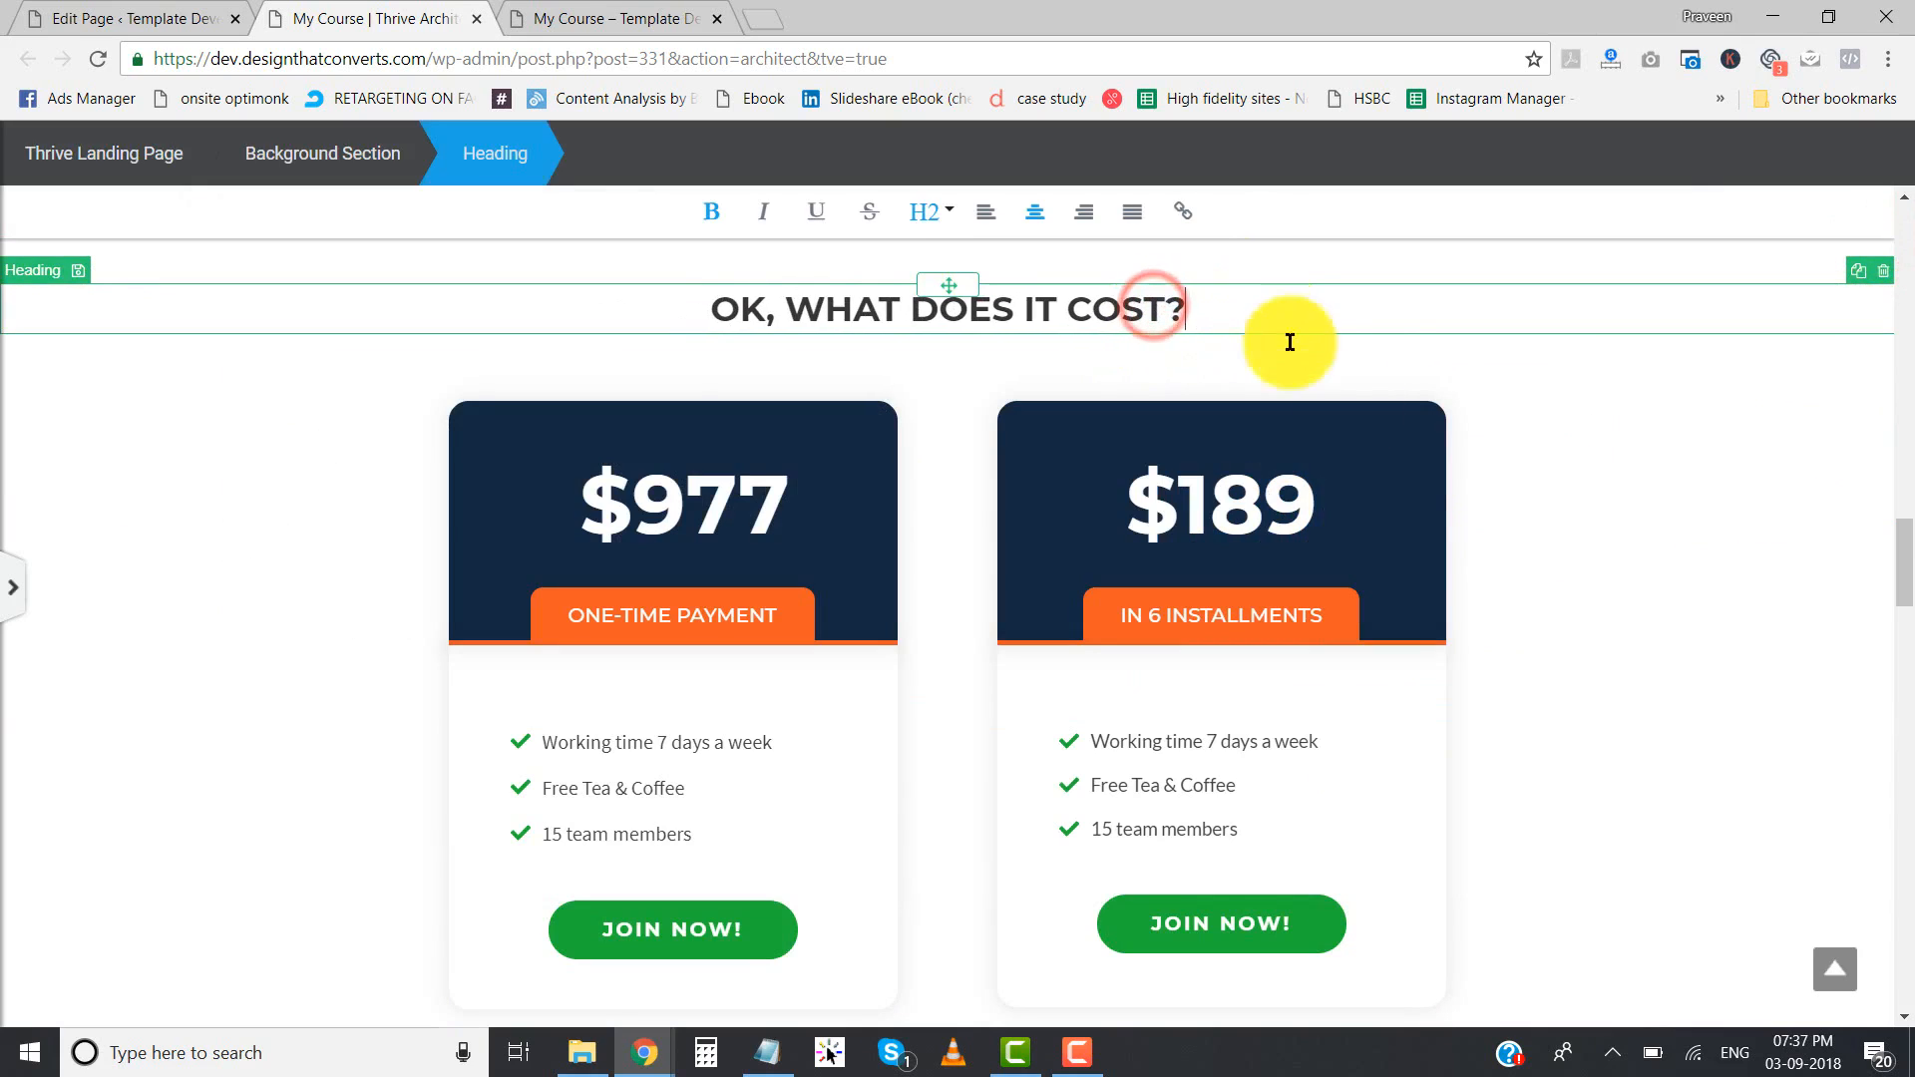
pyautogui.click(1629, 513)
# - Remove "(v1)" from the "HERE'S WHAT THE COURSE INCLUDES" heading and save the page
pyautogui.scroll(7, 1369, 627)
pyautogui.scroll(3, 1368, 626)
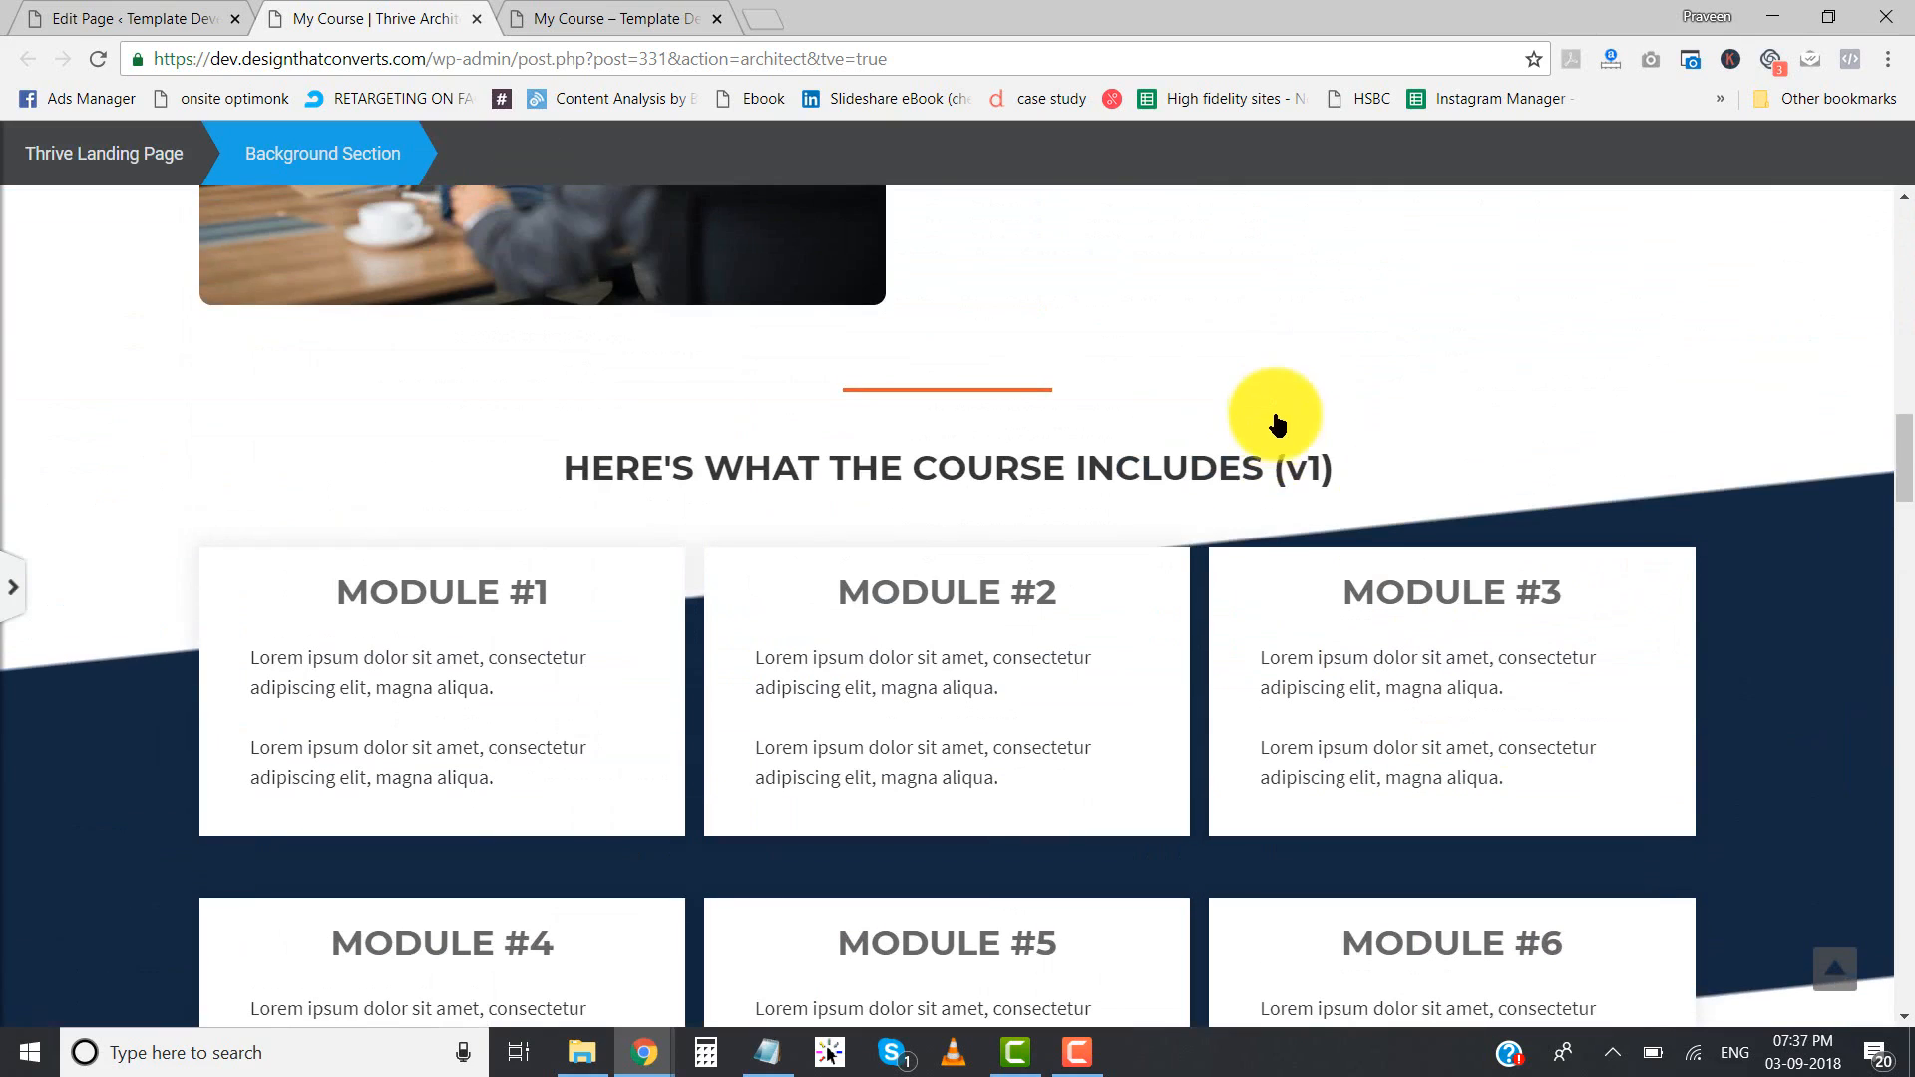
pyautogui.click(1248, 470)
pyautogui.moveTo(1270, 470); pyautogui.dragTo(1368, 479)
pyautogui.press('BackSpace')
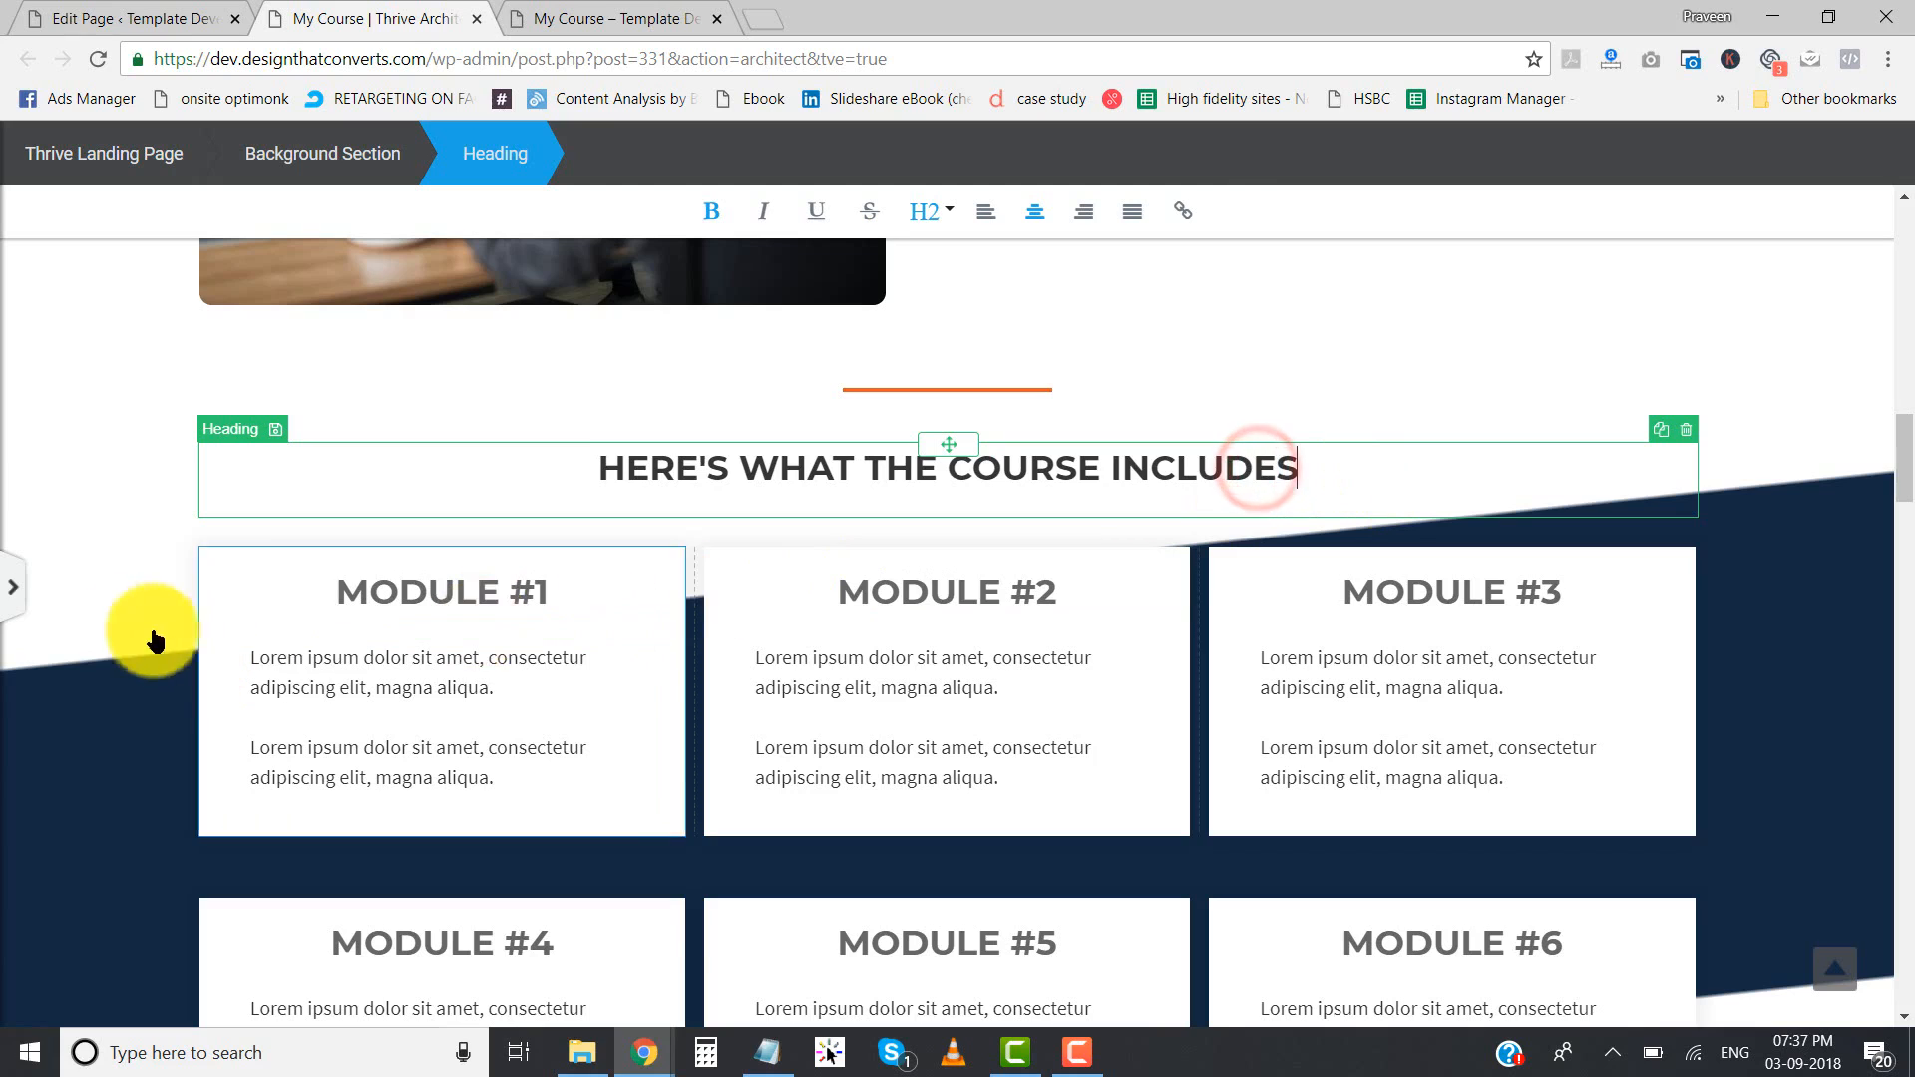
pyautogui.click(15, 588)
pyautogui.click(294, 998)
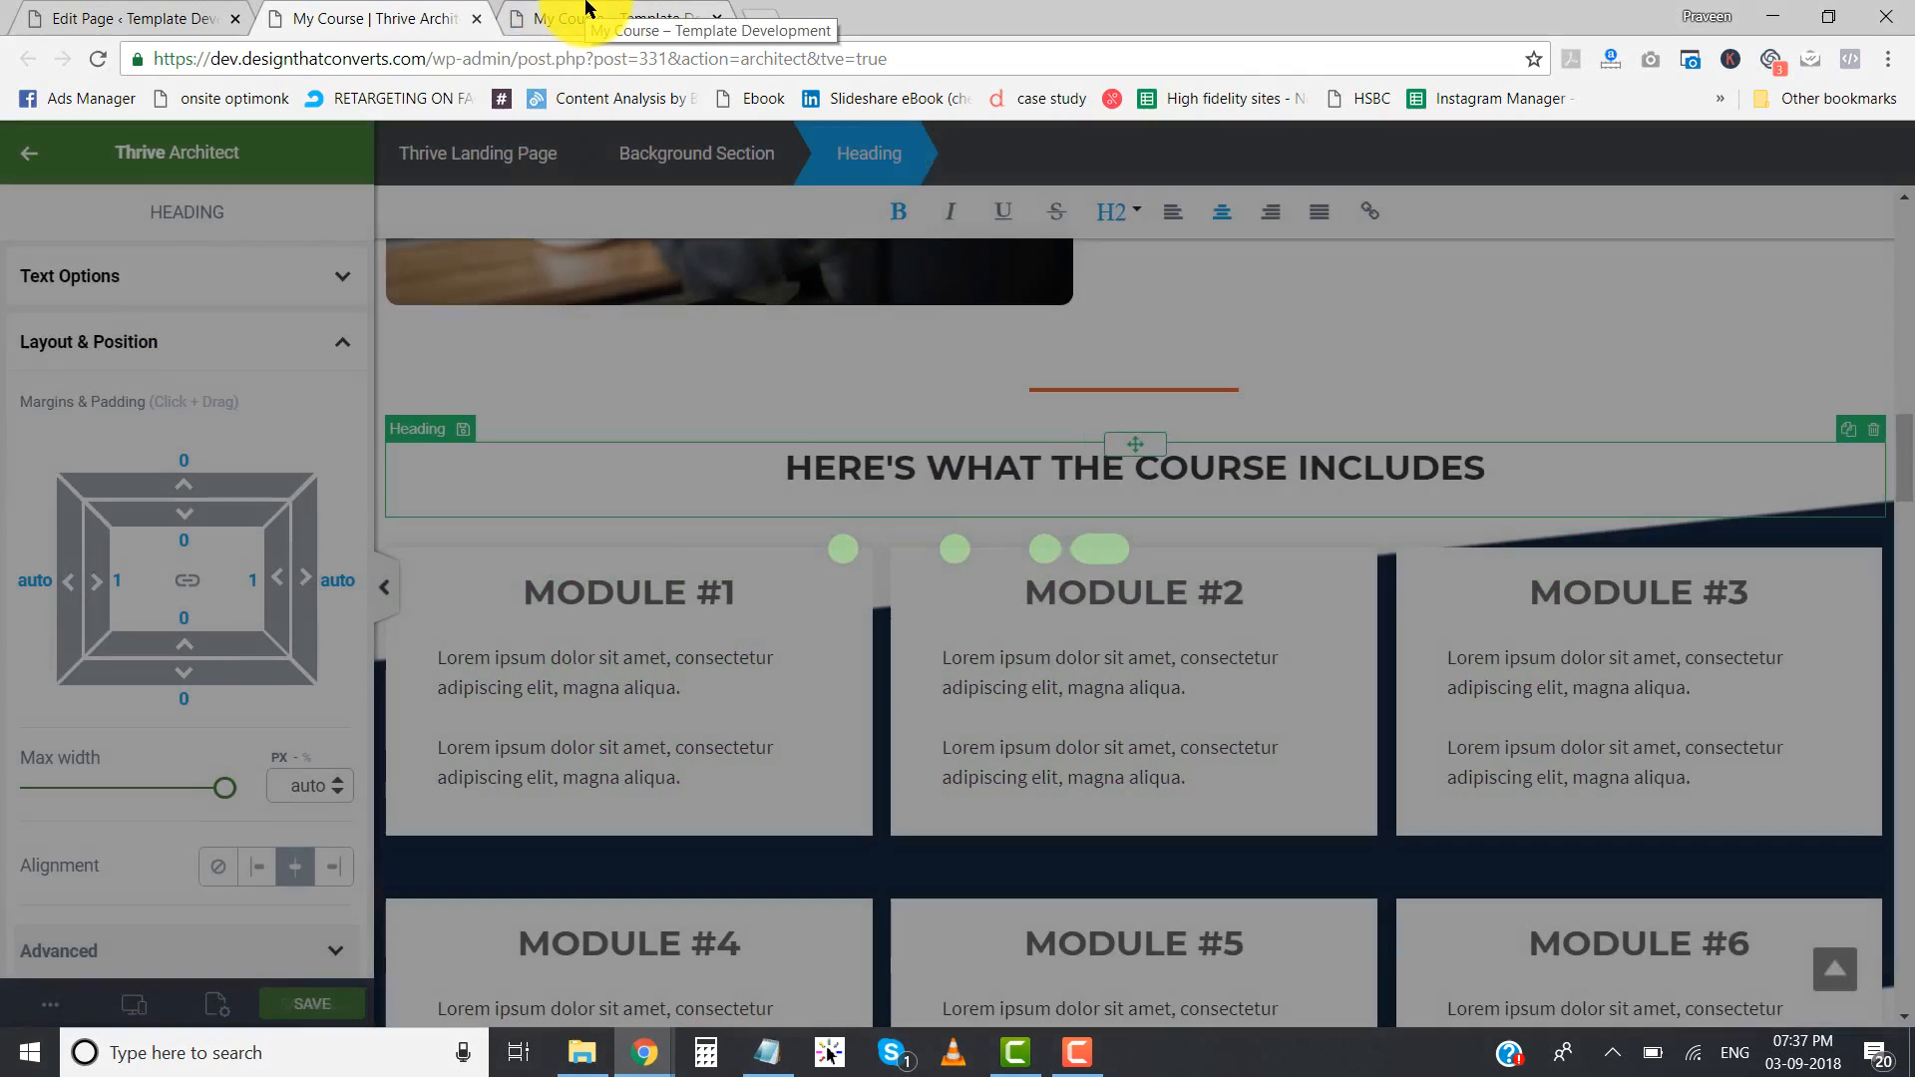
# - Reload the My Course page preview and check the course contents and pricing sections
pyautogui.click(589, 14)
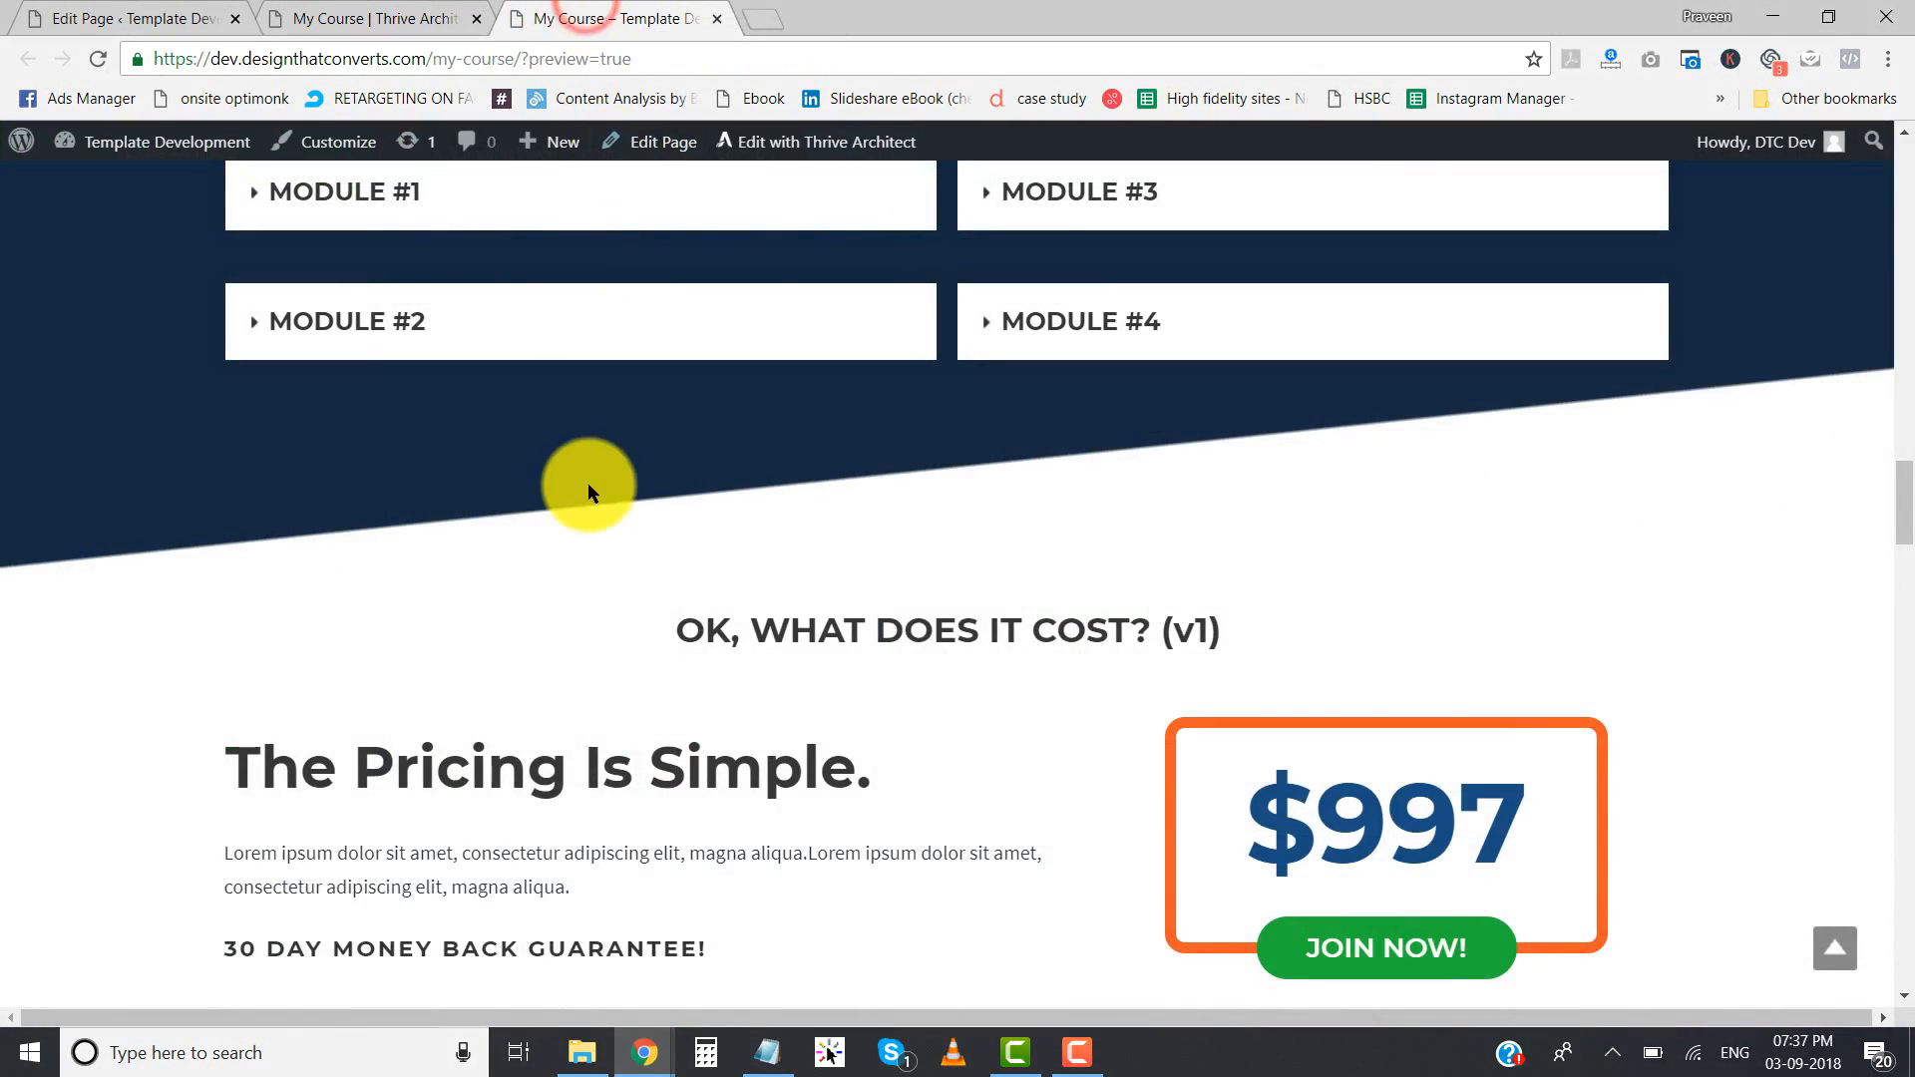
pyautogui.rightClick(580, 419)
pyautogui.click(621, 497)
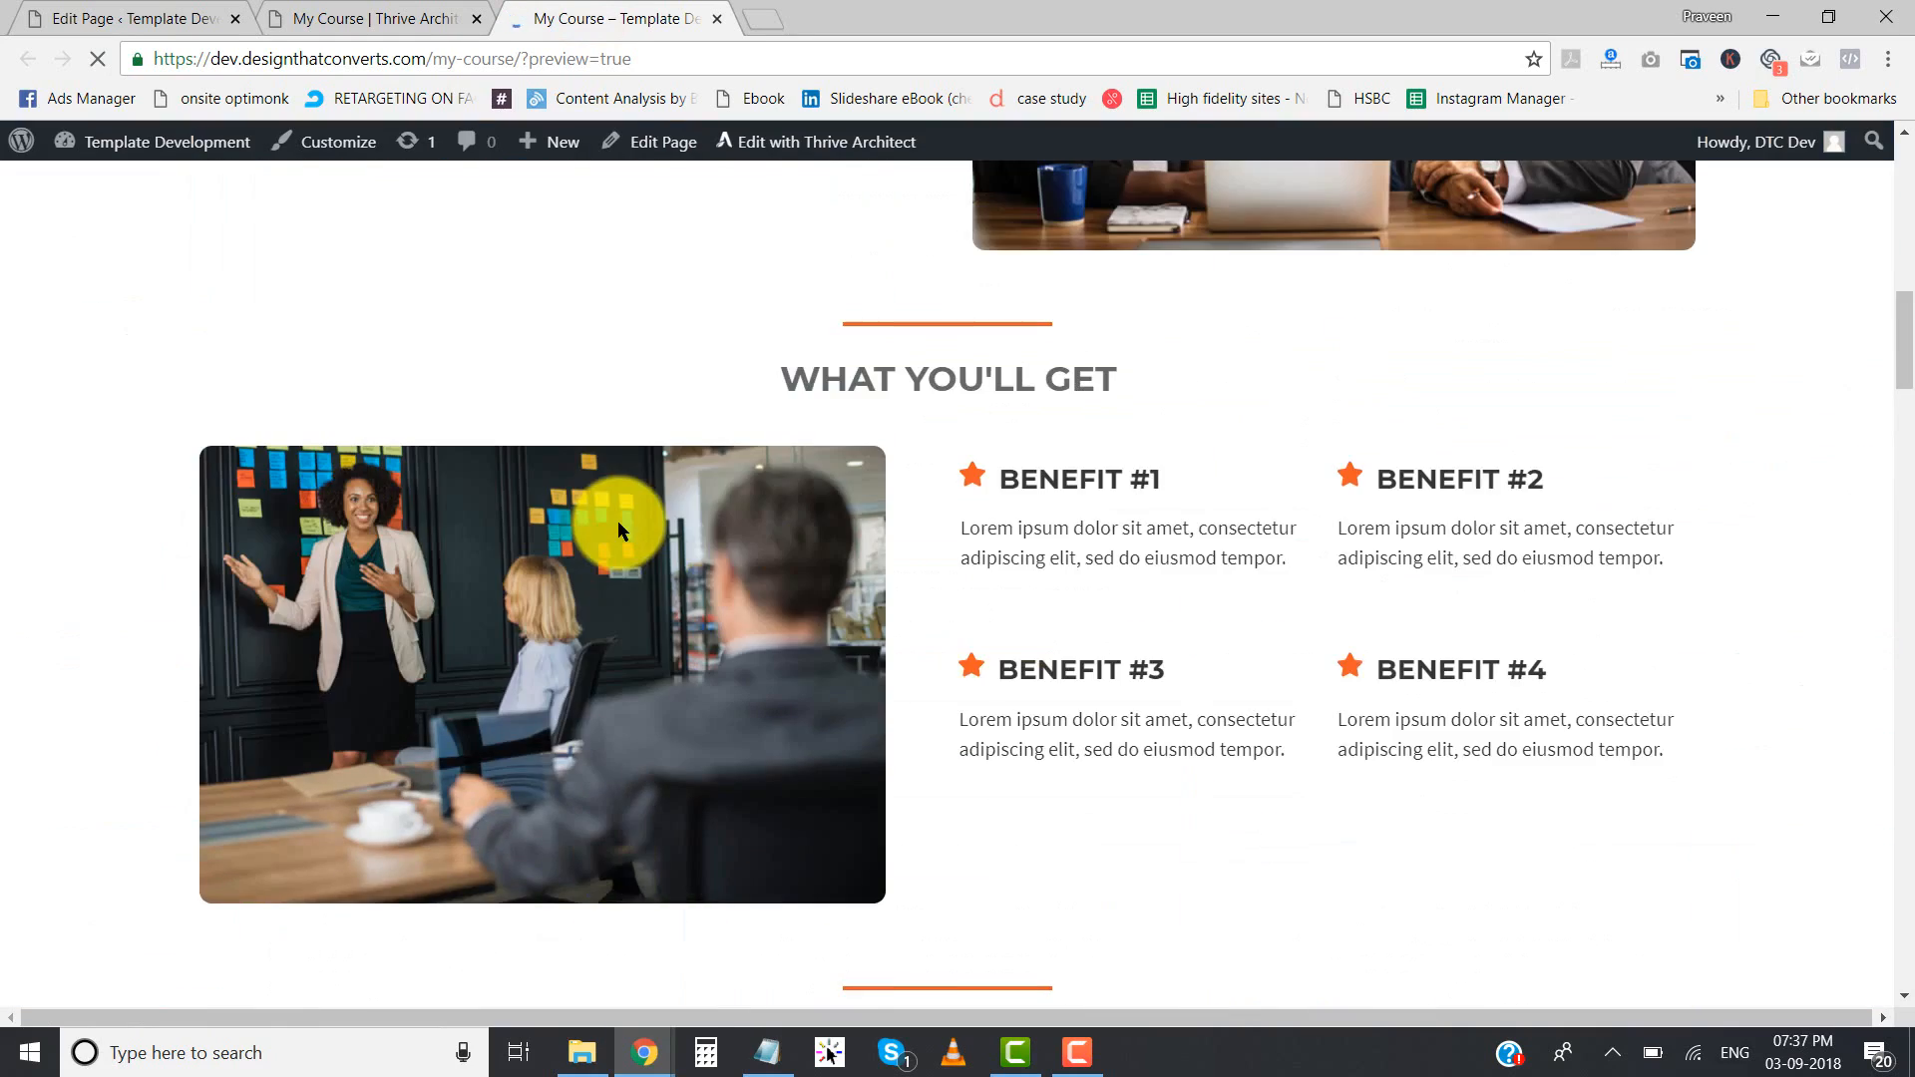
pyautogui.scroll(-20, 619, 524)
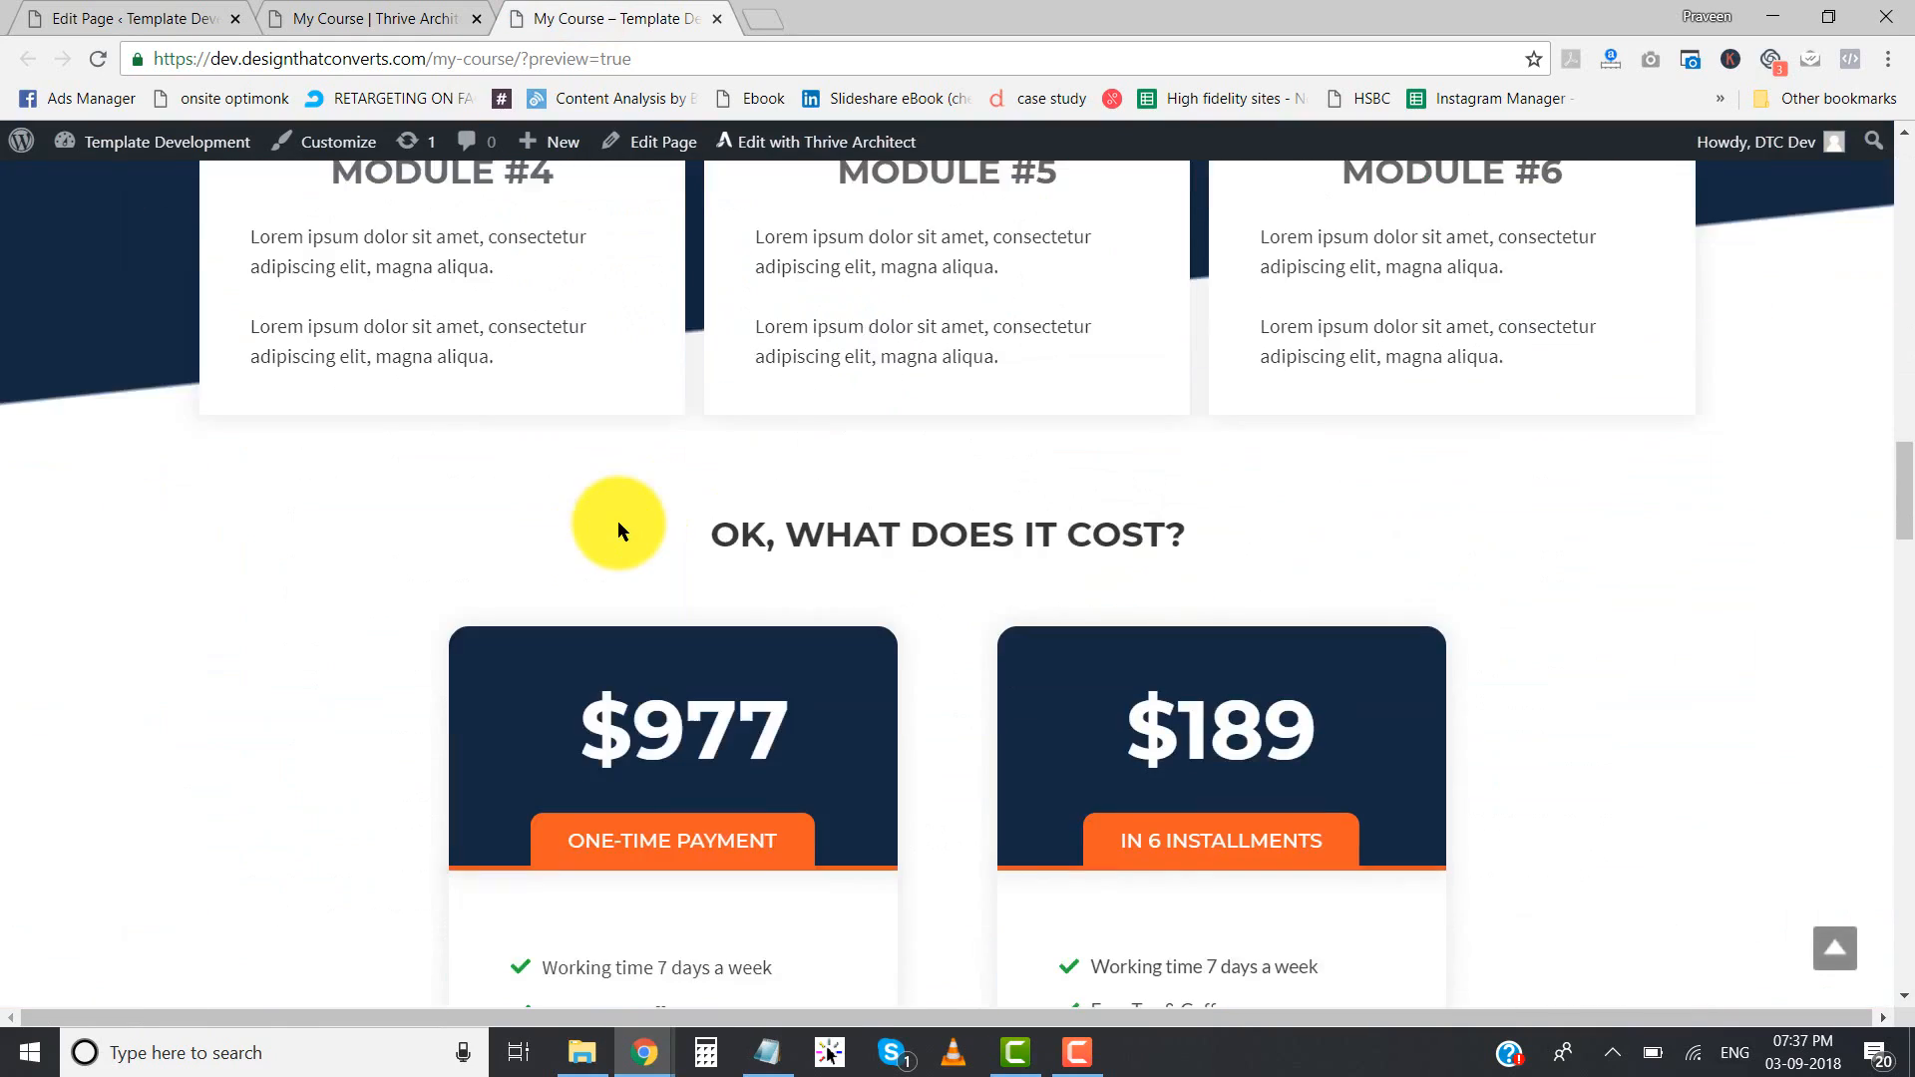
# - Check the rest of the My Course preview from the pricing boxes down to the YOUR COACH section
pyautogui.scroll(-20, 618, 521)
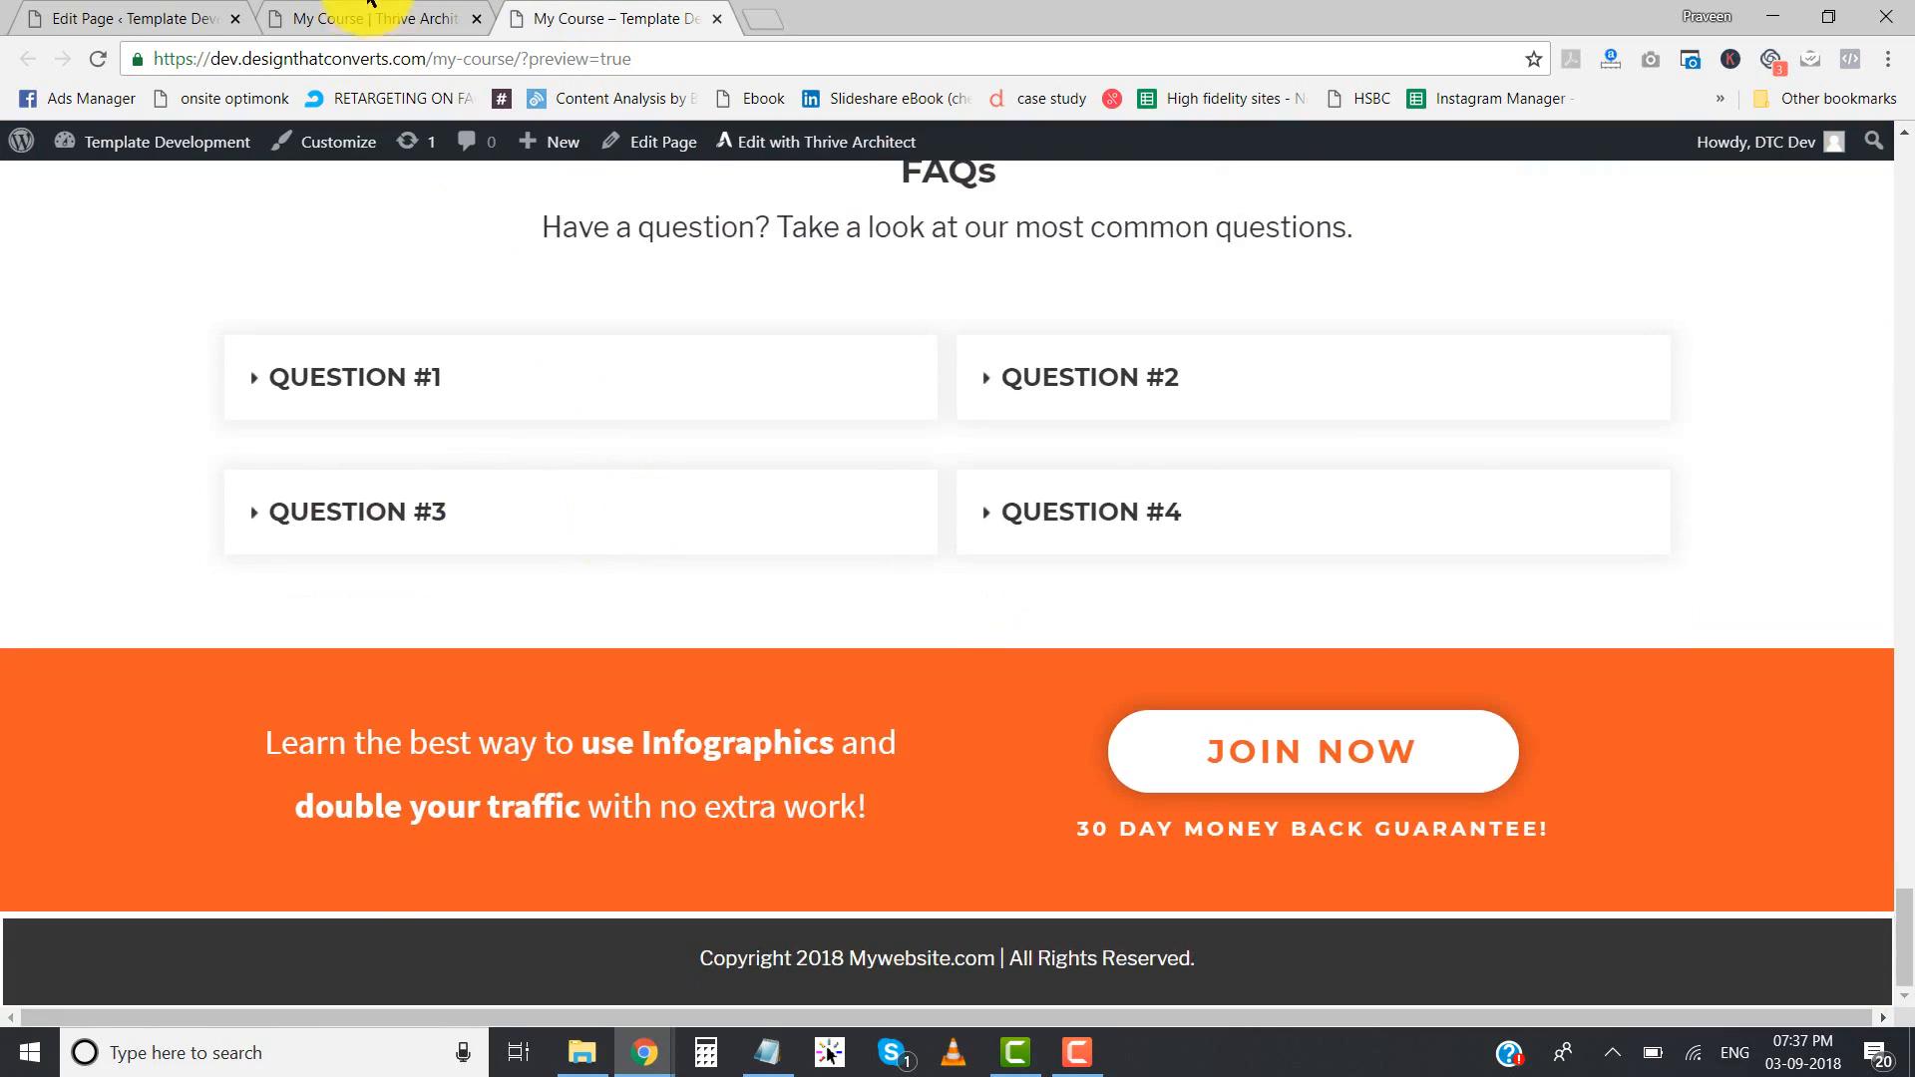
pyautogui.click(369, 15)
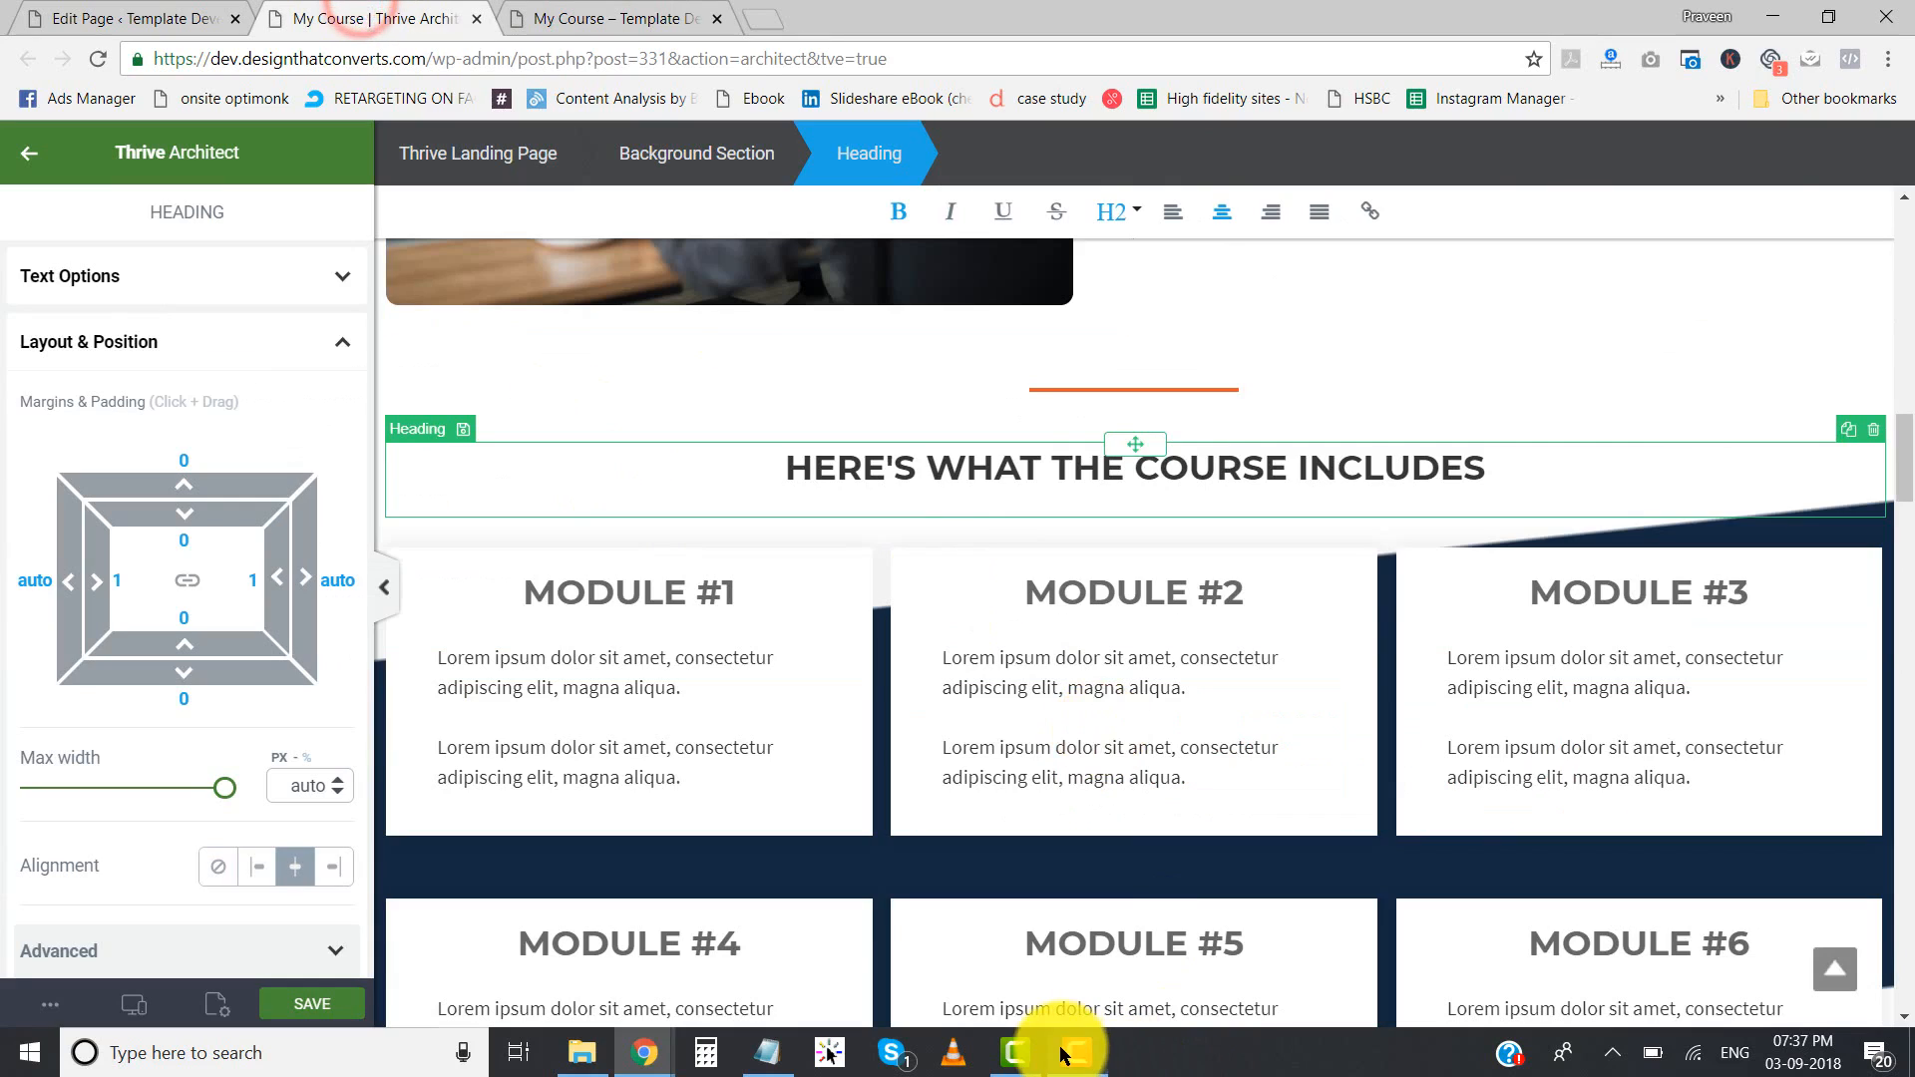
pyautogui.click(583, 15)
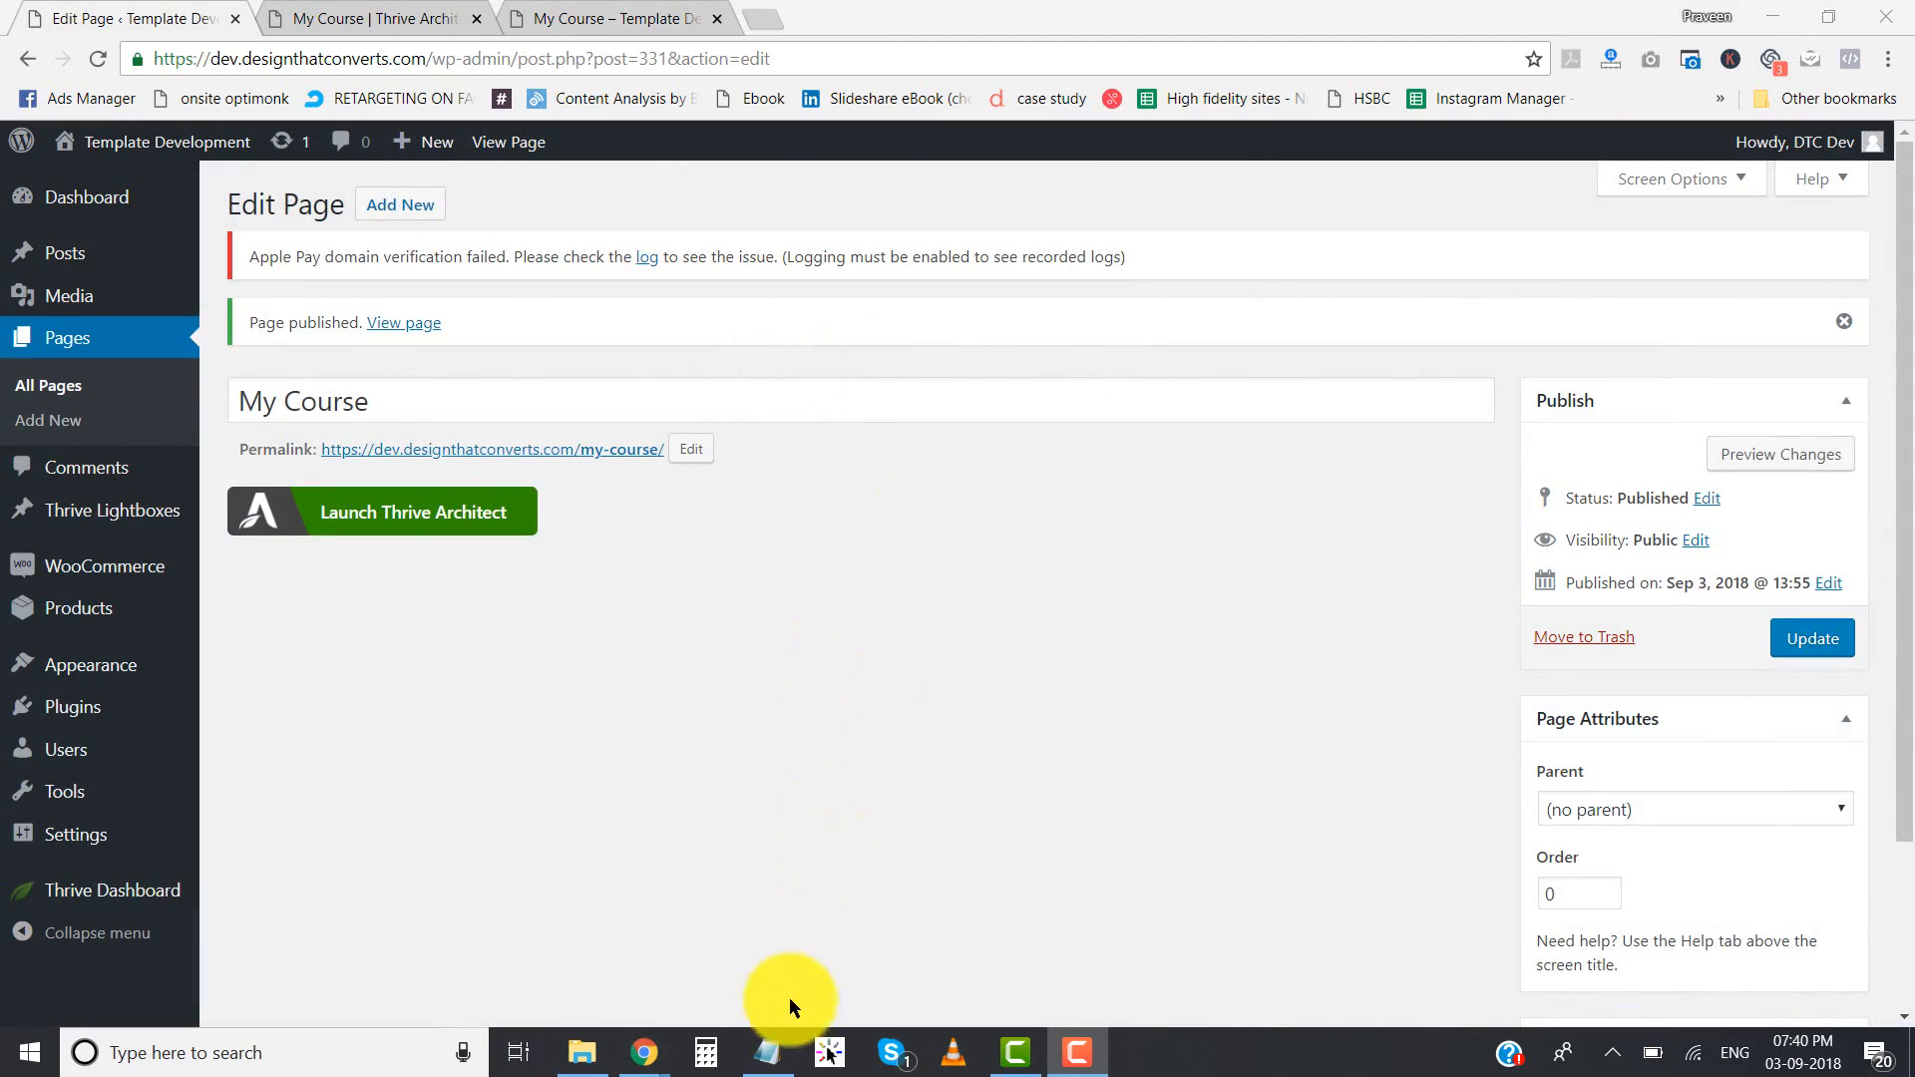
# - Open the Resources note in Notepad and review the plugin list, highlighting WooCommerce and Change Quantity on Checkout for WooCommerce
pyautogui.click(766, 1053)
pyautogui.moveTo(1063, 294); pyautogui.dragTo(836, 299)
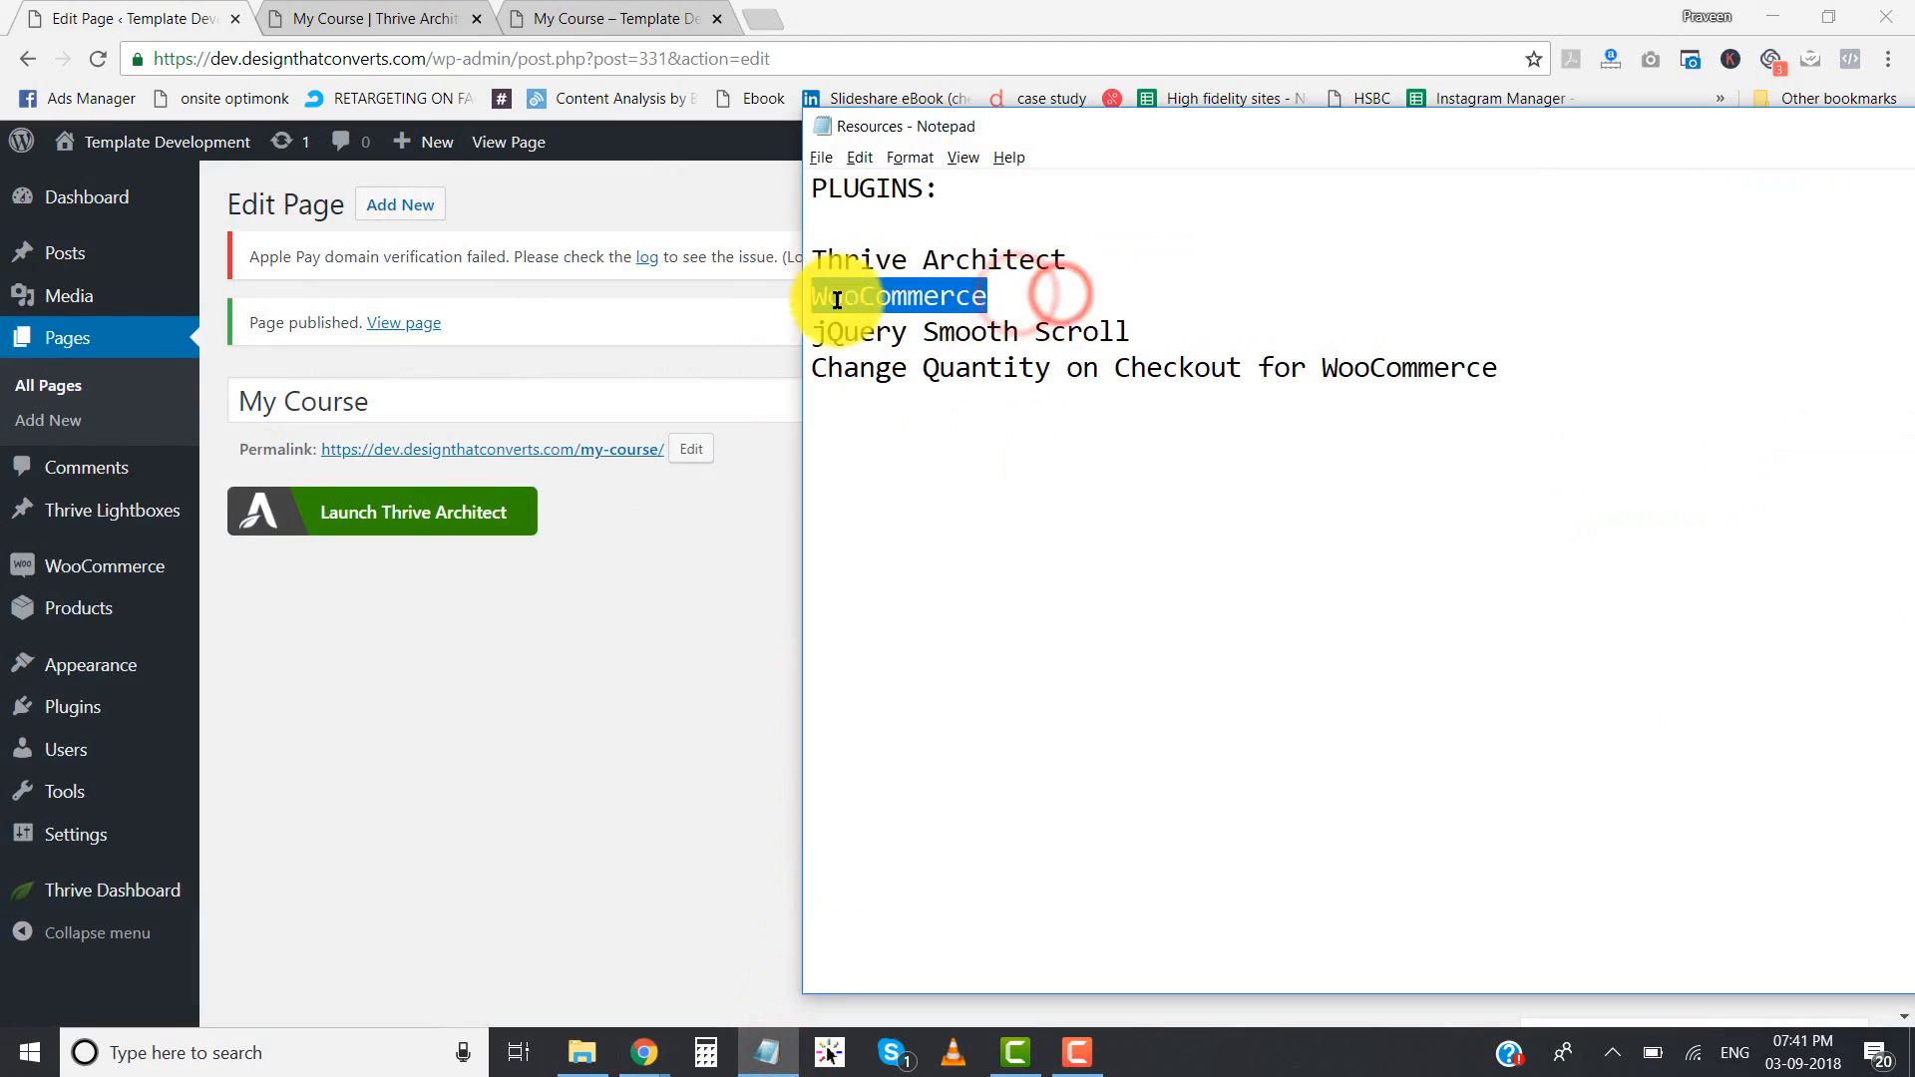
pyautogui.click(996, 299)
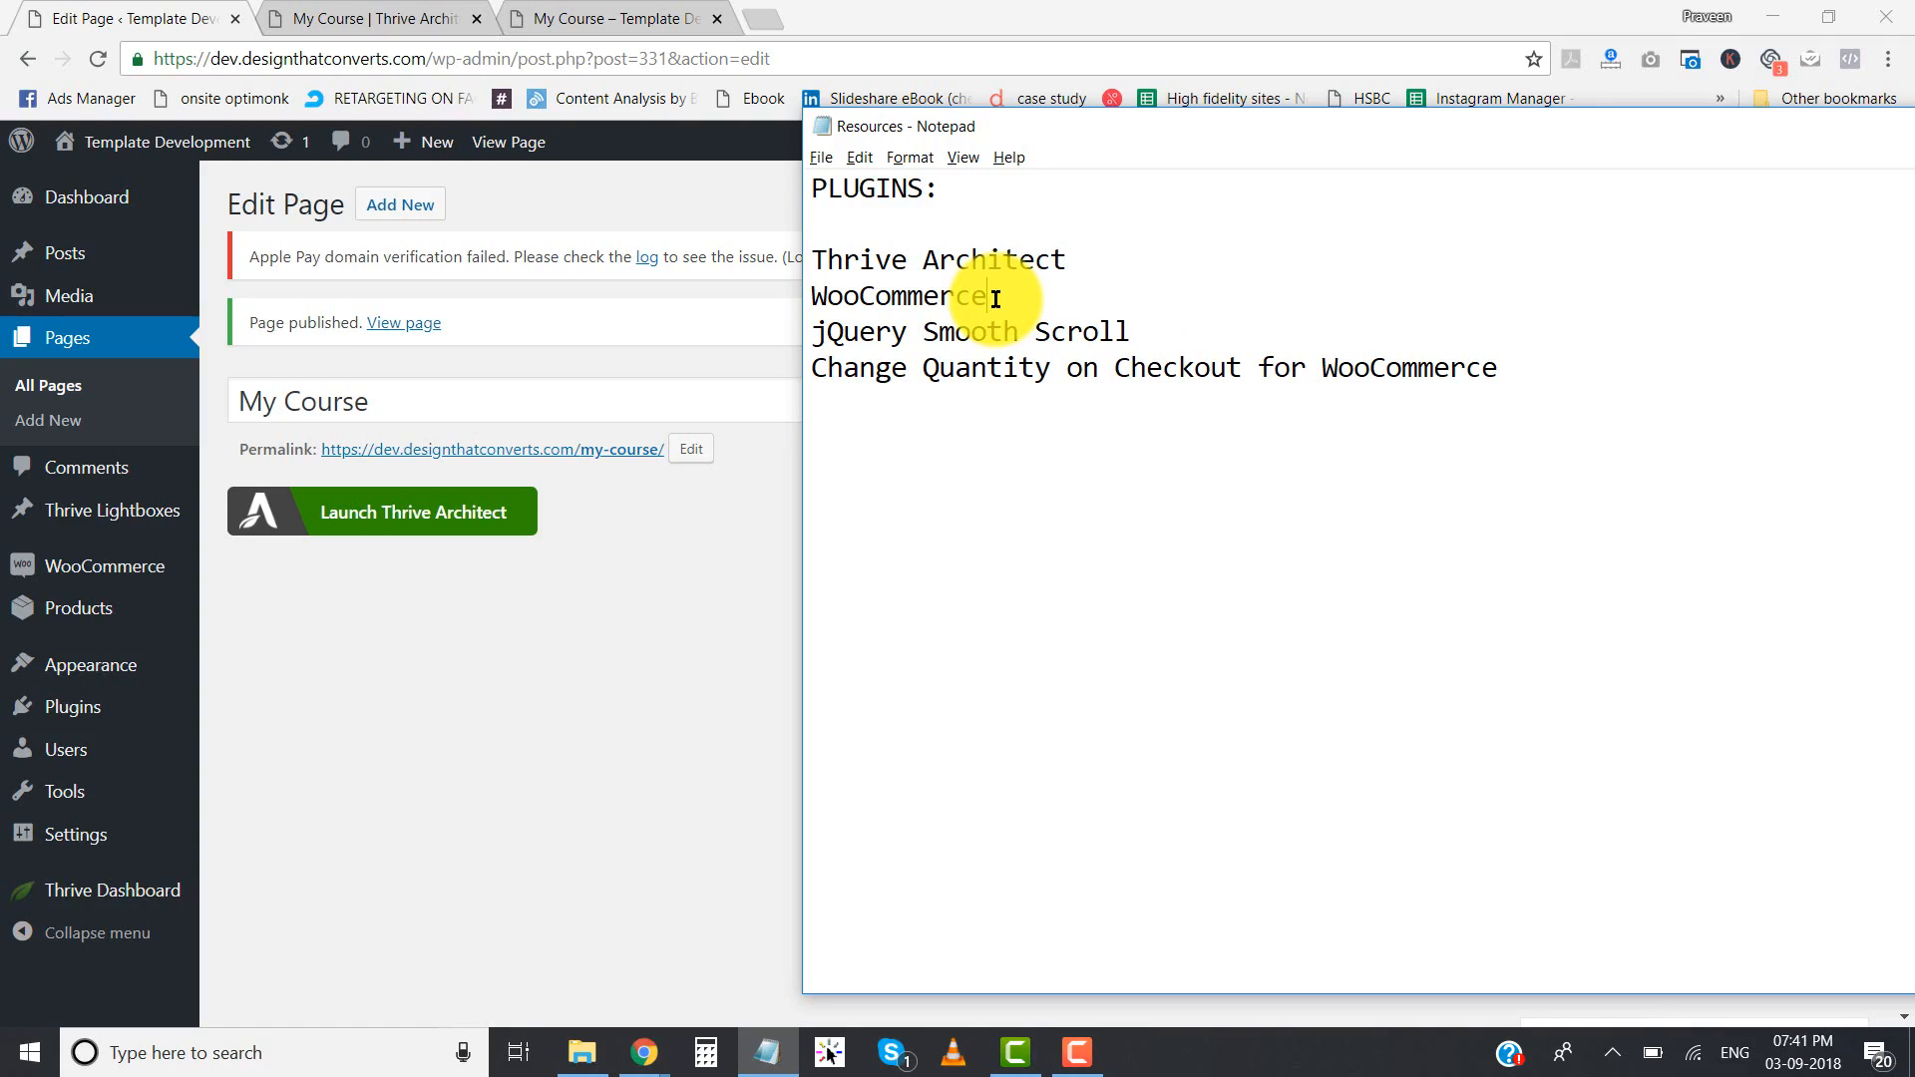
pyautogui.moveTo(993, 297); pyautogui.dragTo(805, 295)
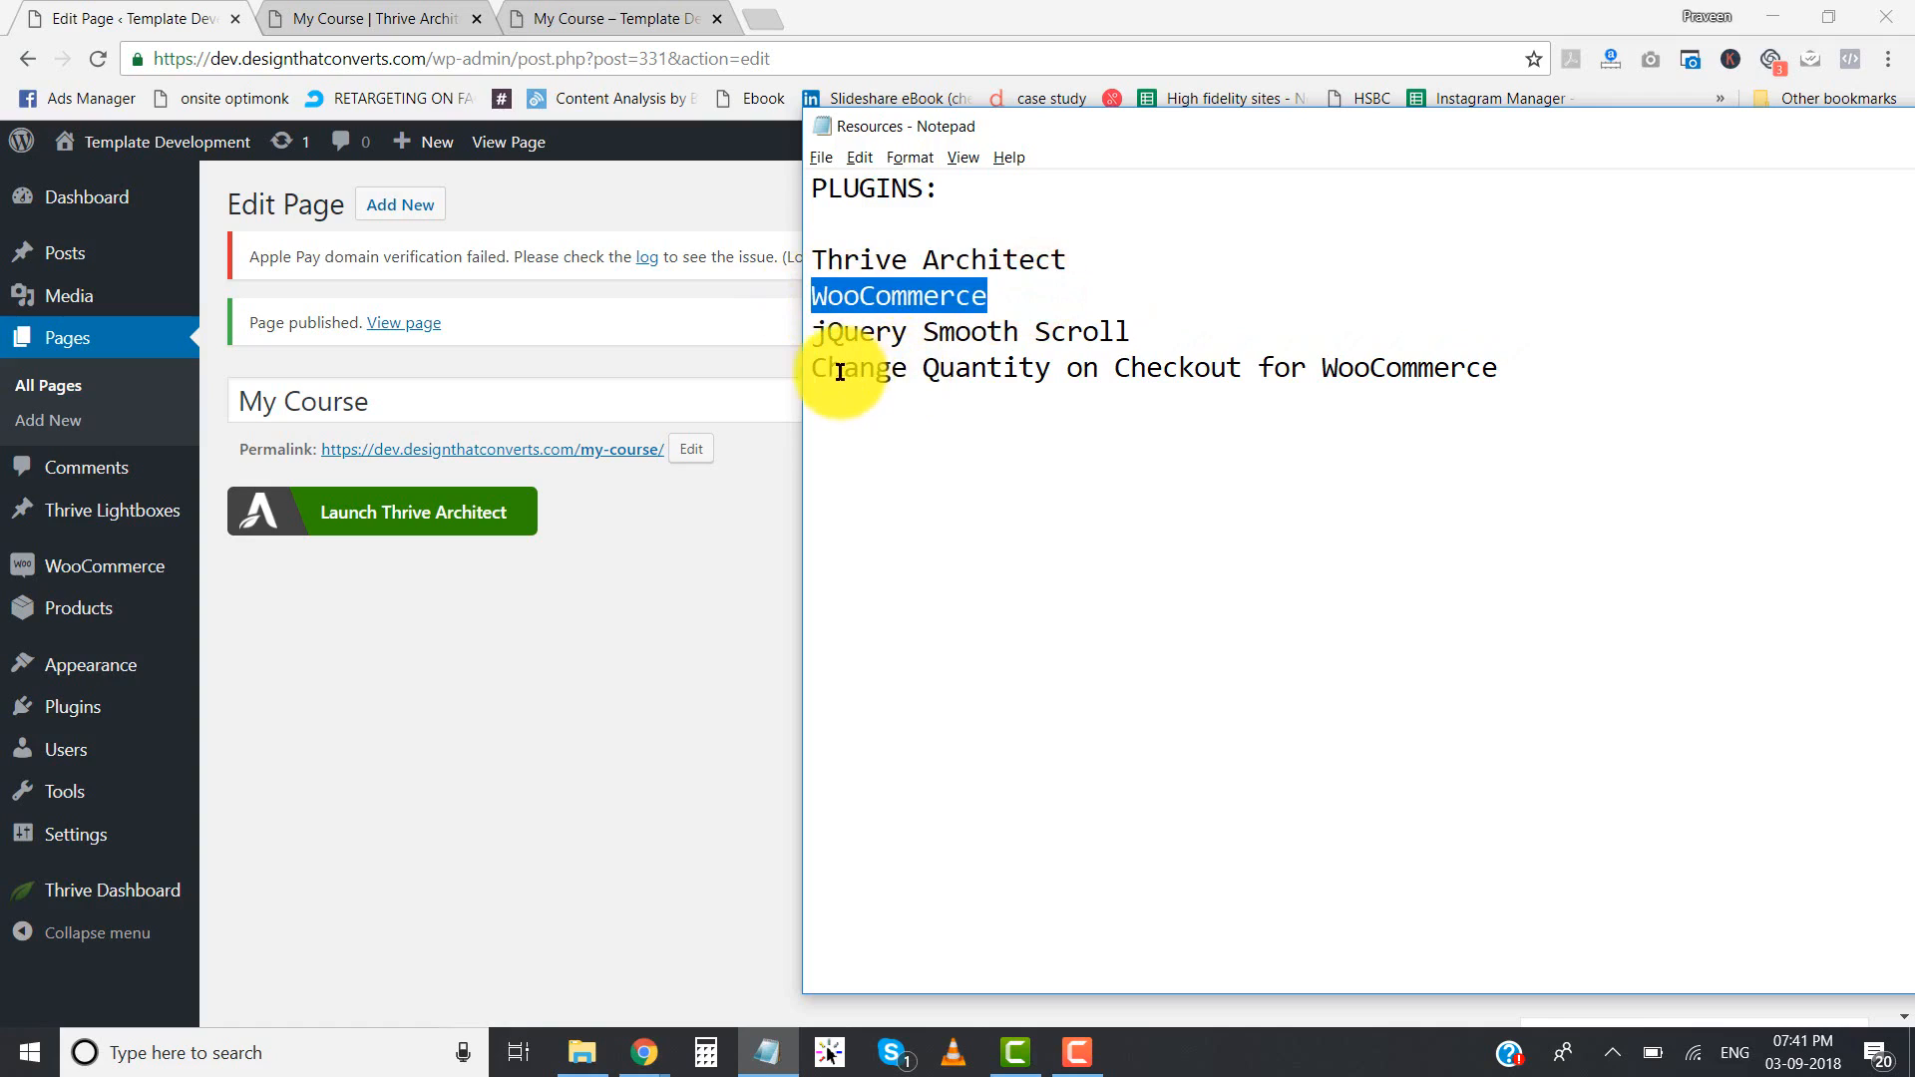
pyautogui.moveTo(813, 371); pyautogui.dragTo(1523, 367)
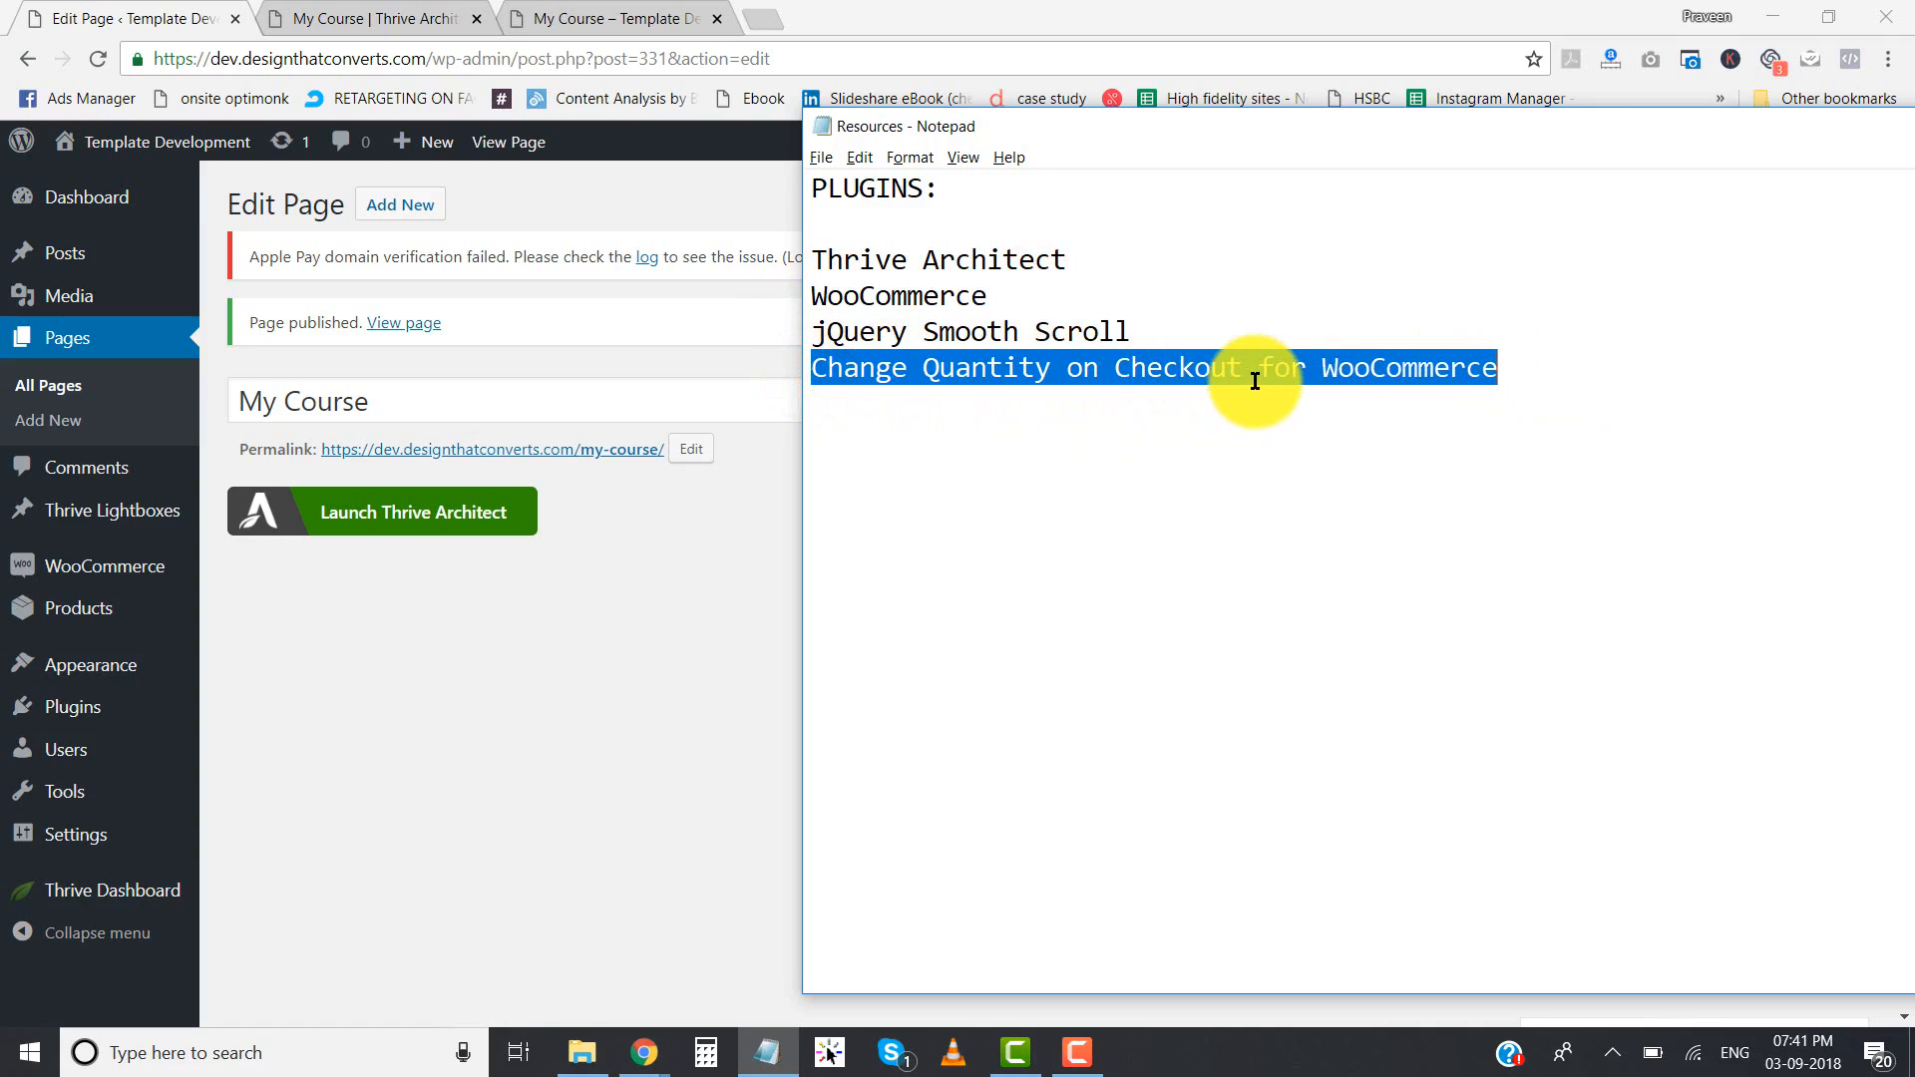
pyautogui.click(1142, 372)
pyautogui.moveTo(969, 369); pyautogui.dragTo(1450, 369)
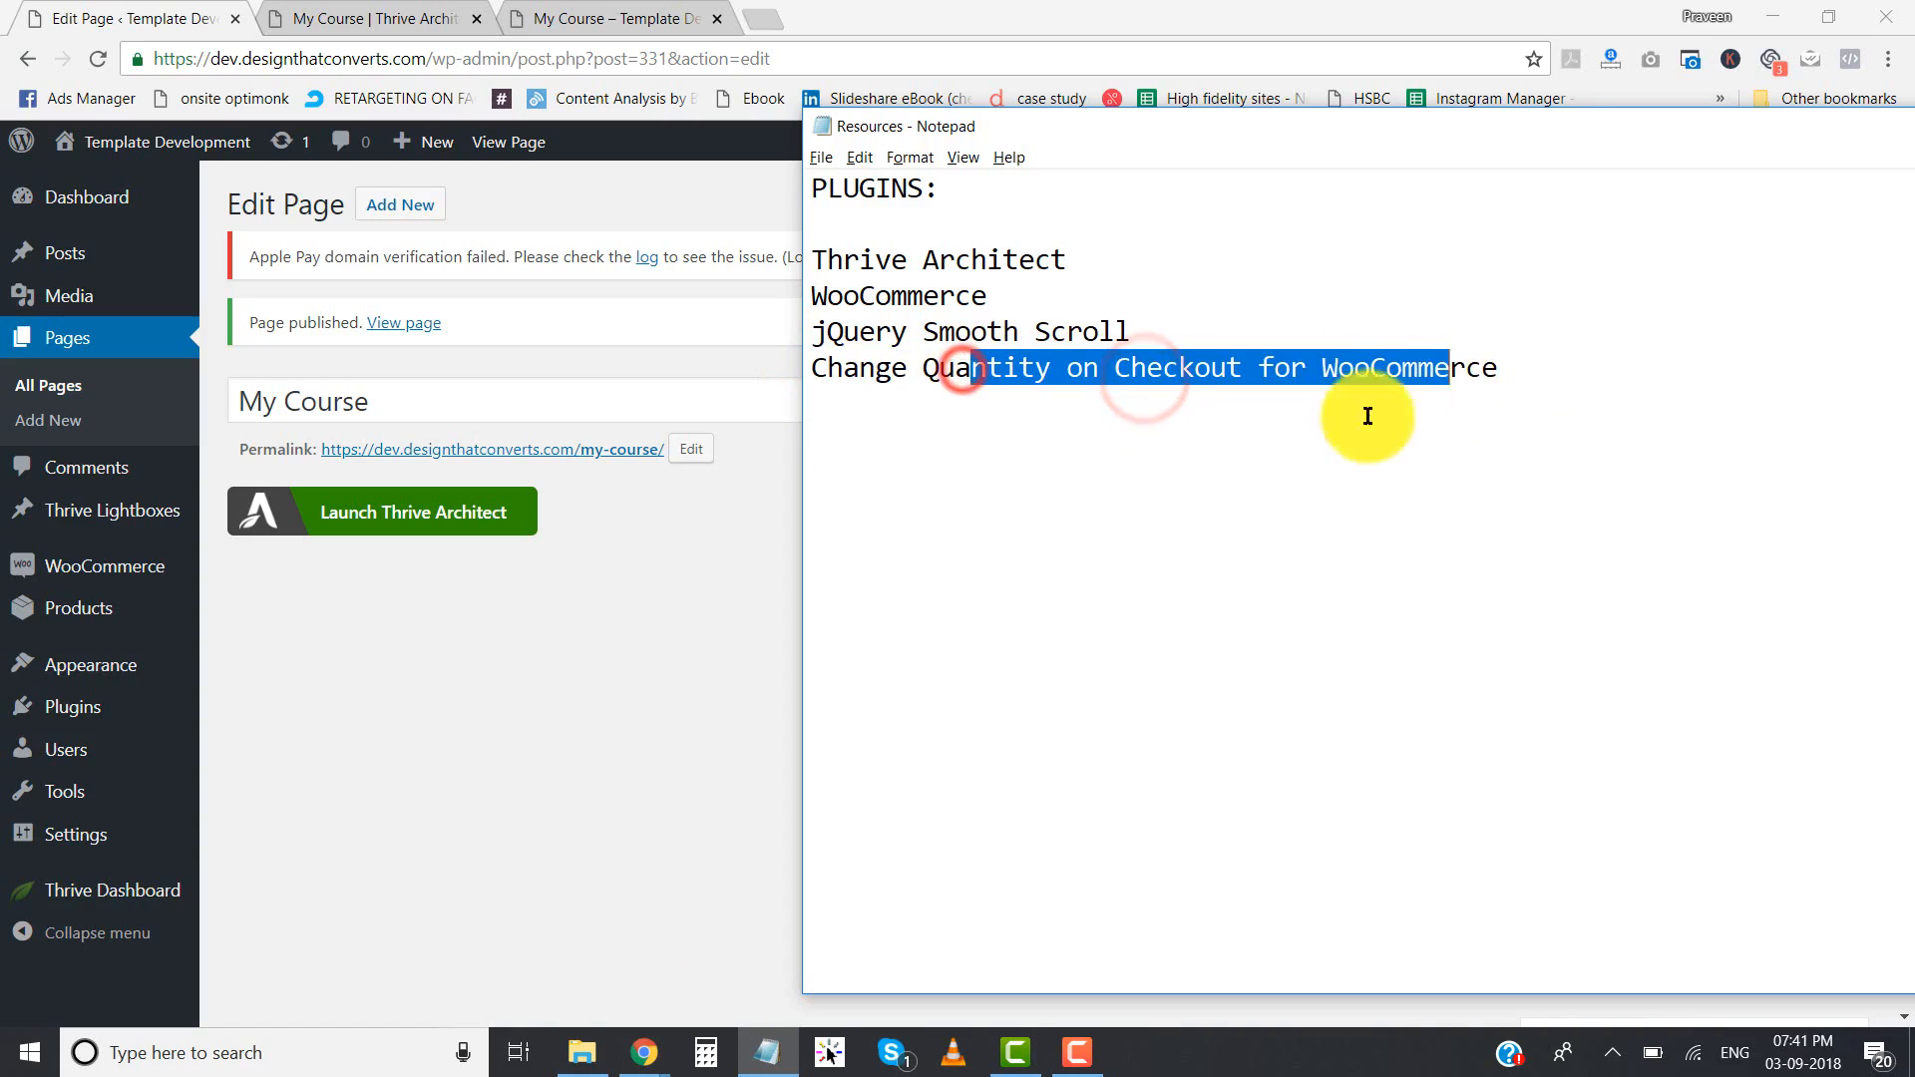
# - Switch to the Ultimate Course checkout page in Chrome and examine the quantity field in the order summary
pyautogui.click(629, 1064)
pyautogui.click(829, 955)
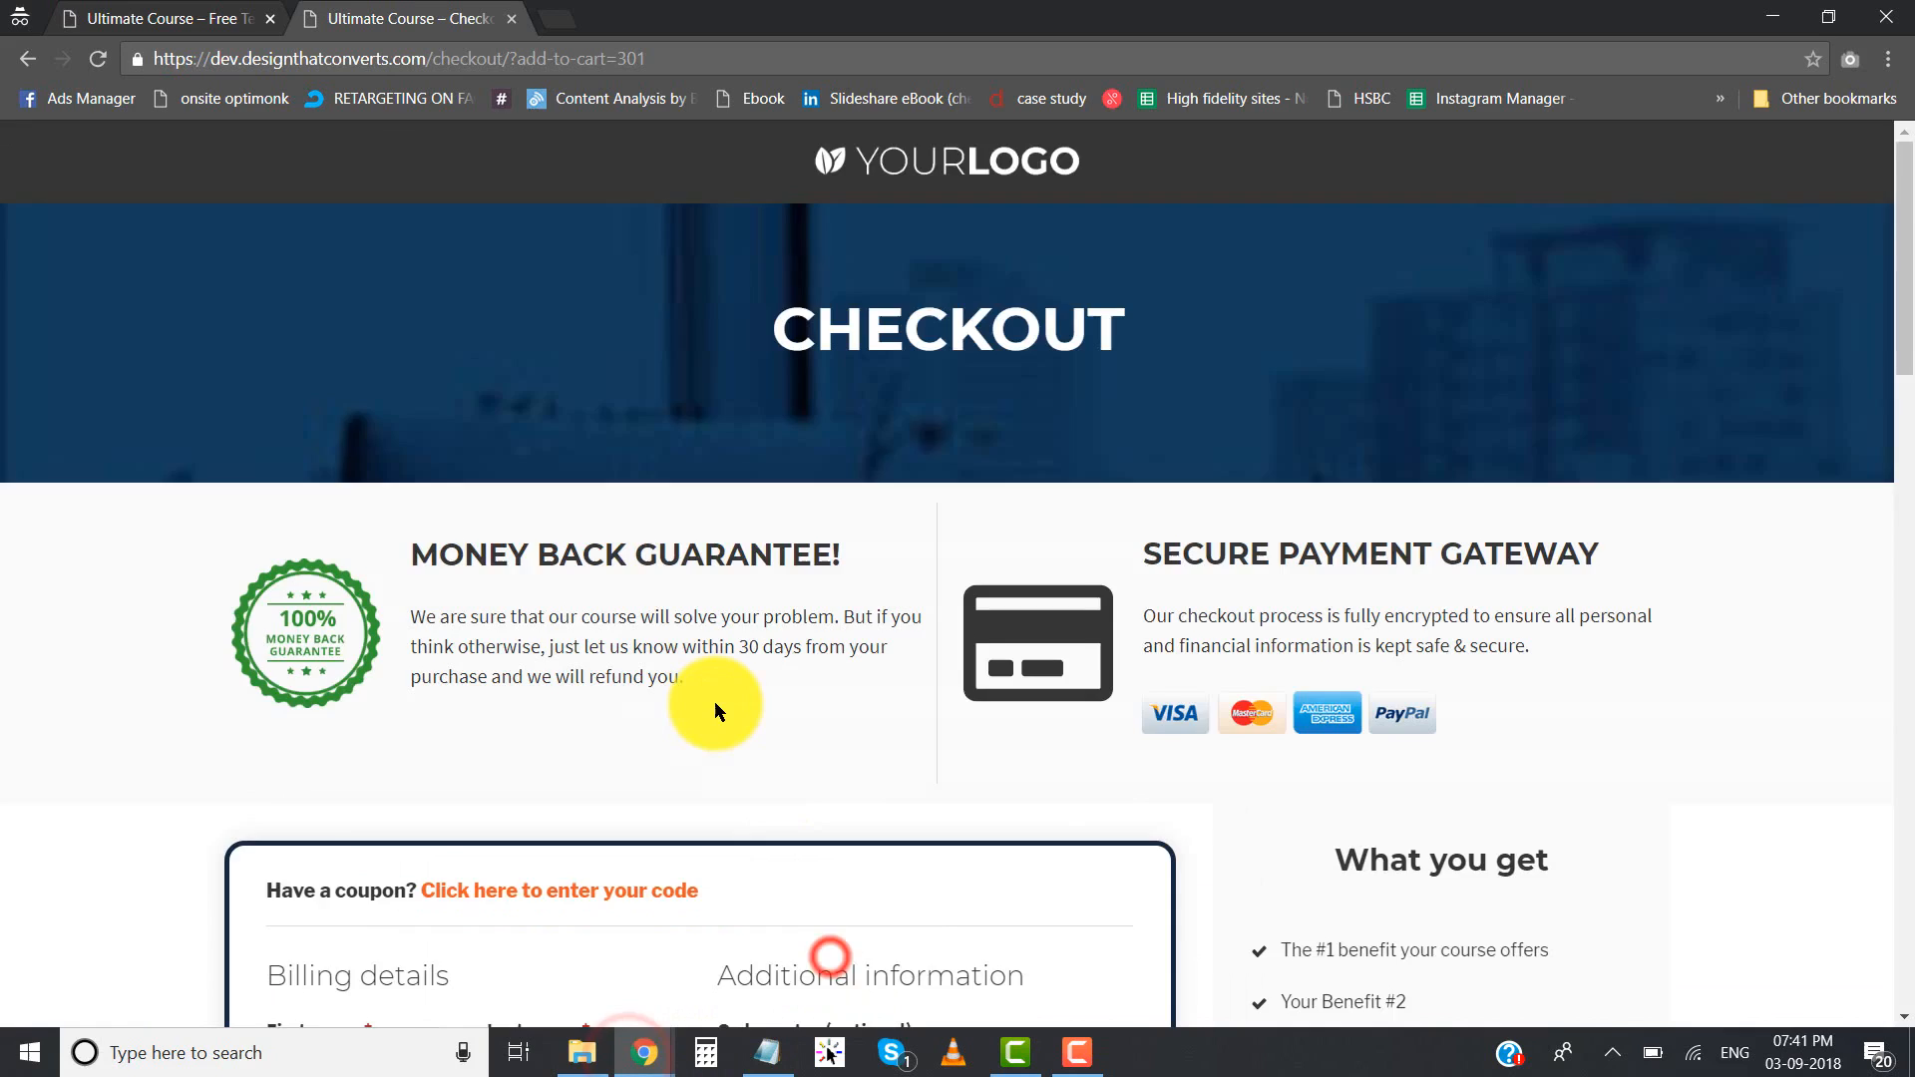
pyautogui.scroll(-15, 714, 702)
pyautogui.scroll(-1, 714, 702)
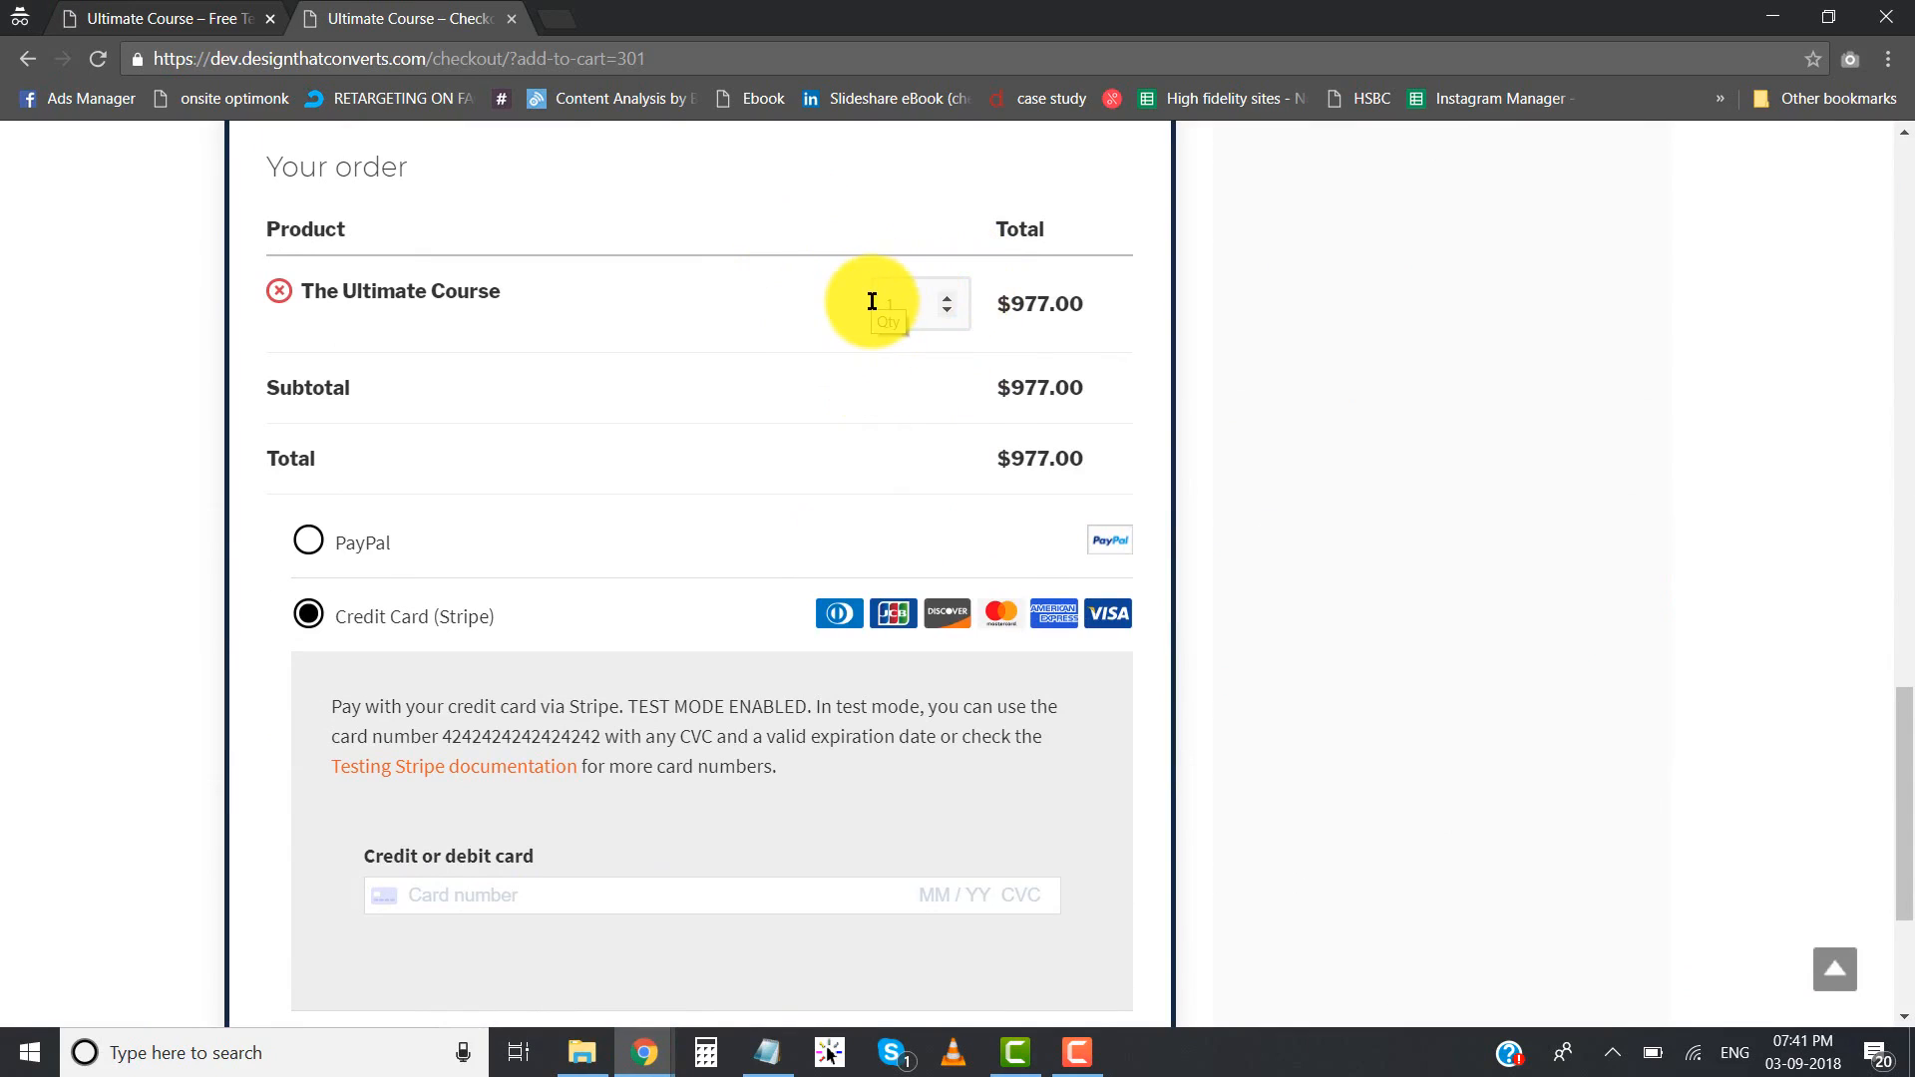
pyautogui.click(770, 1057)
pyautogui.click(929, 380)
pyautogui.click(878, 4)
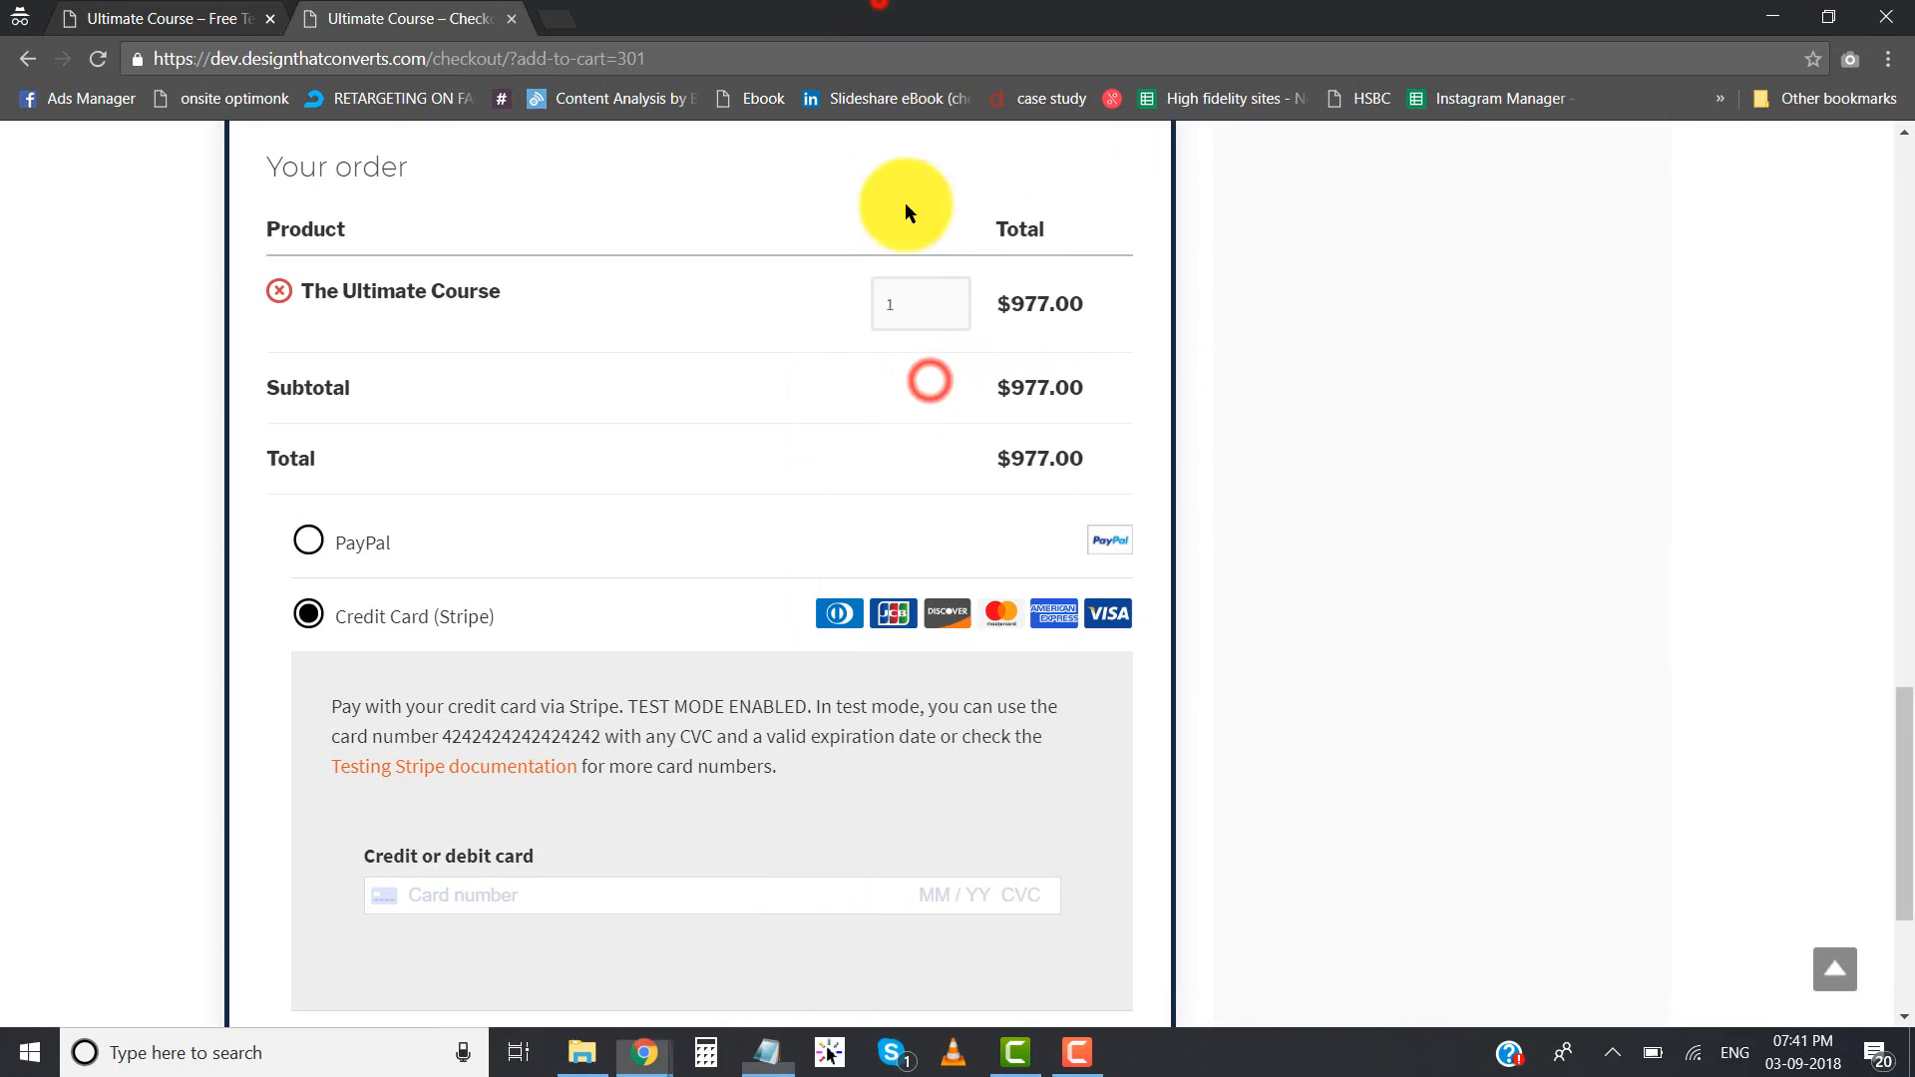
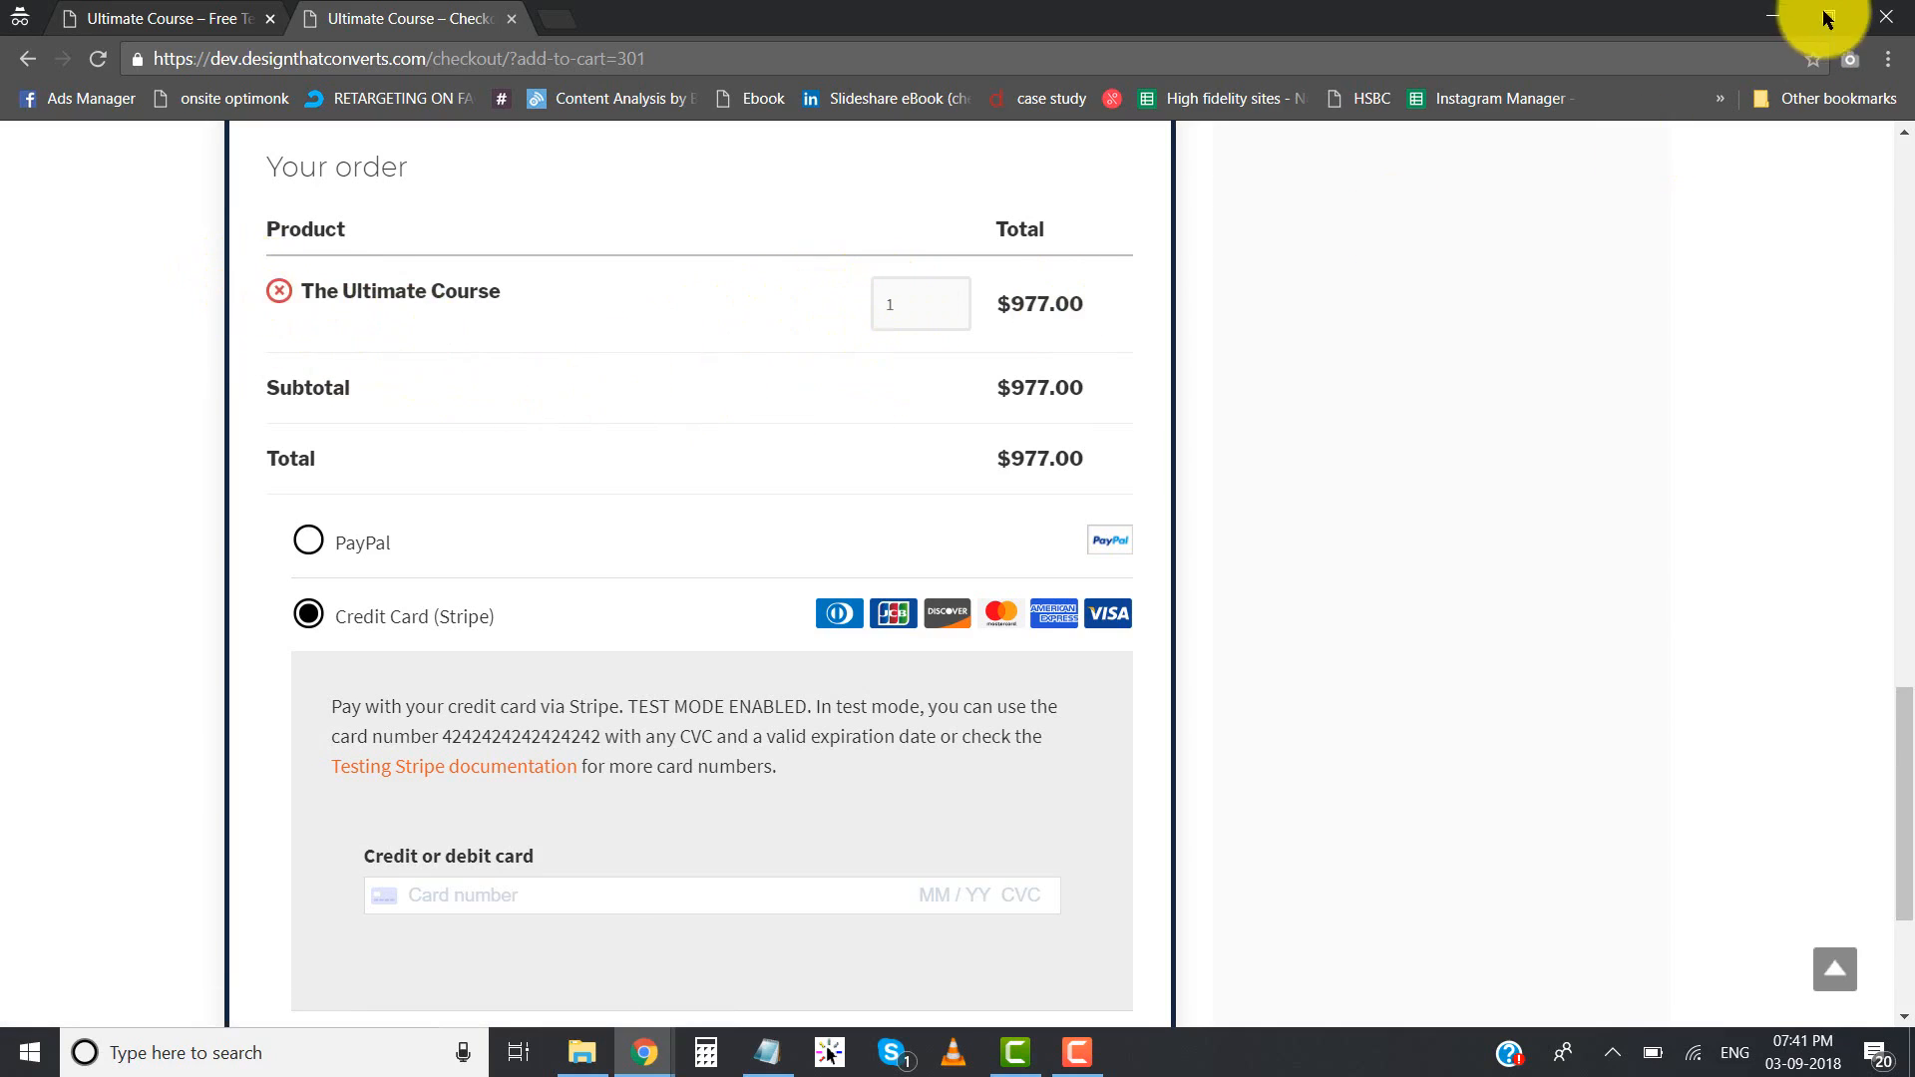
# - Return to the WordPress admin, add a new page titled Course Checkout, and publish it
pyautogui.click(1782, 12)
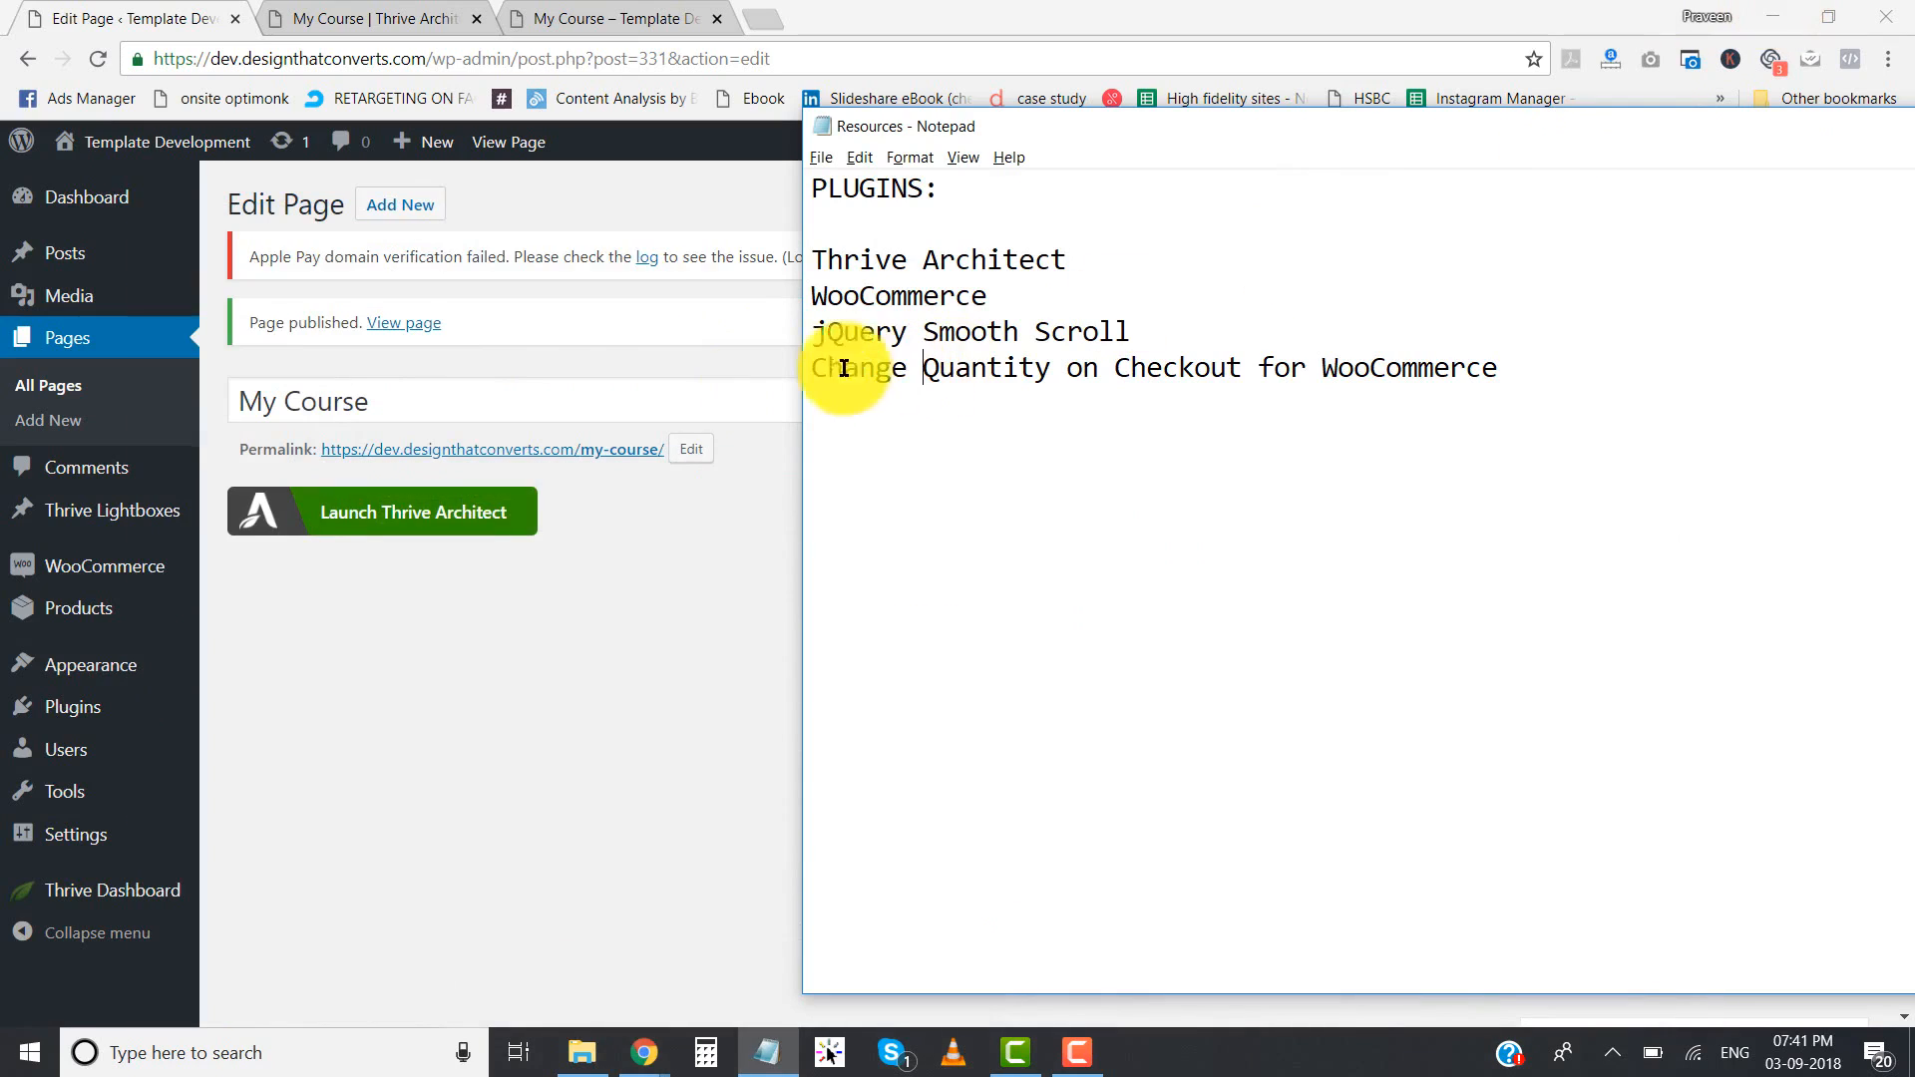
pyautogui.click(611, 378)
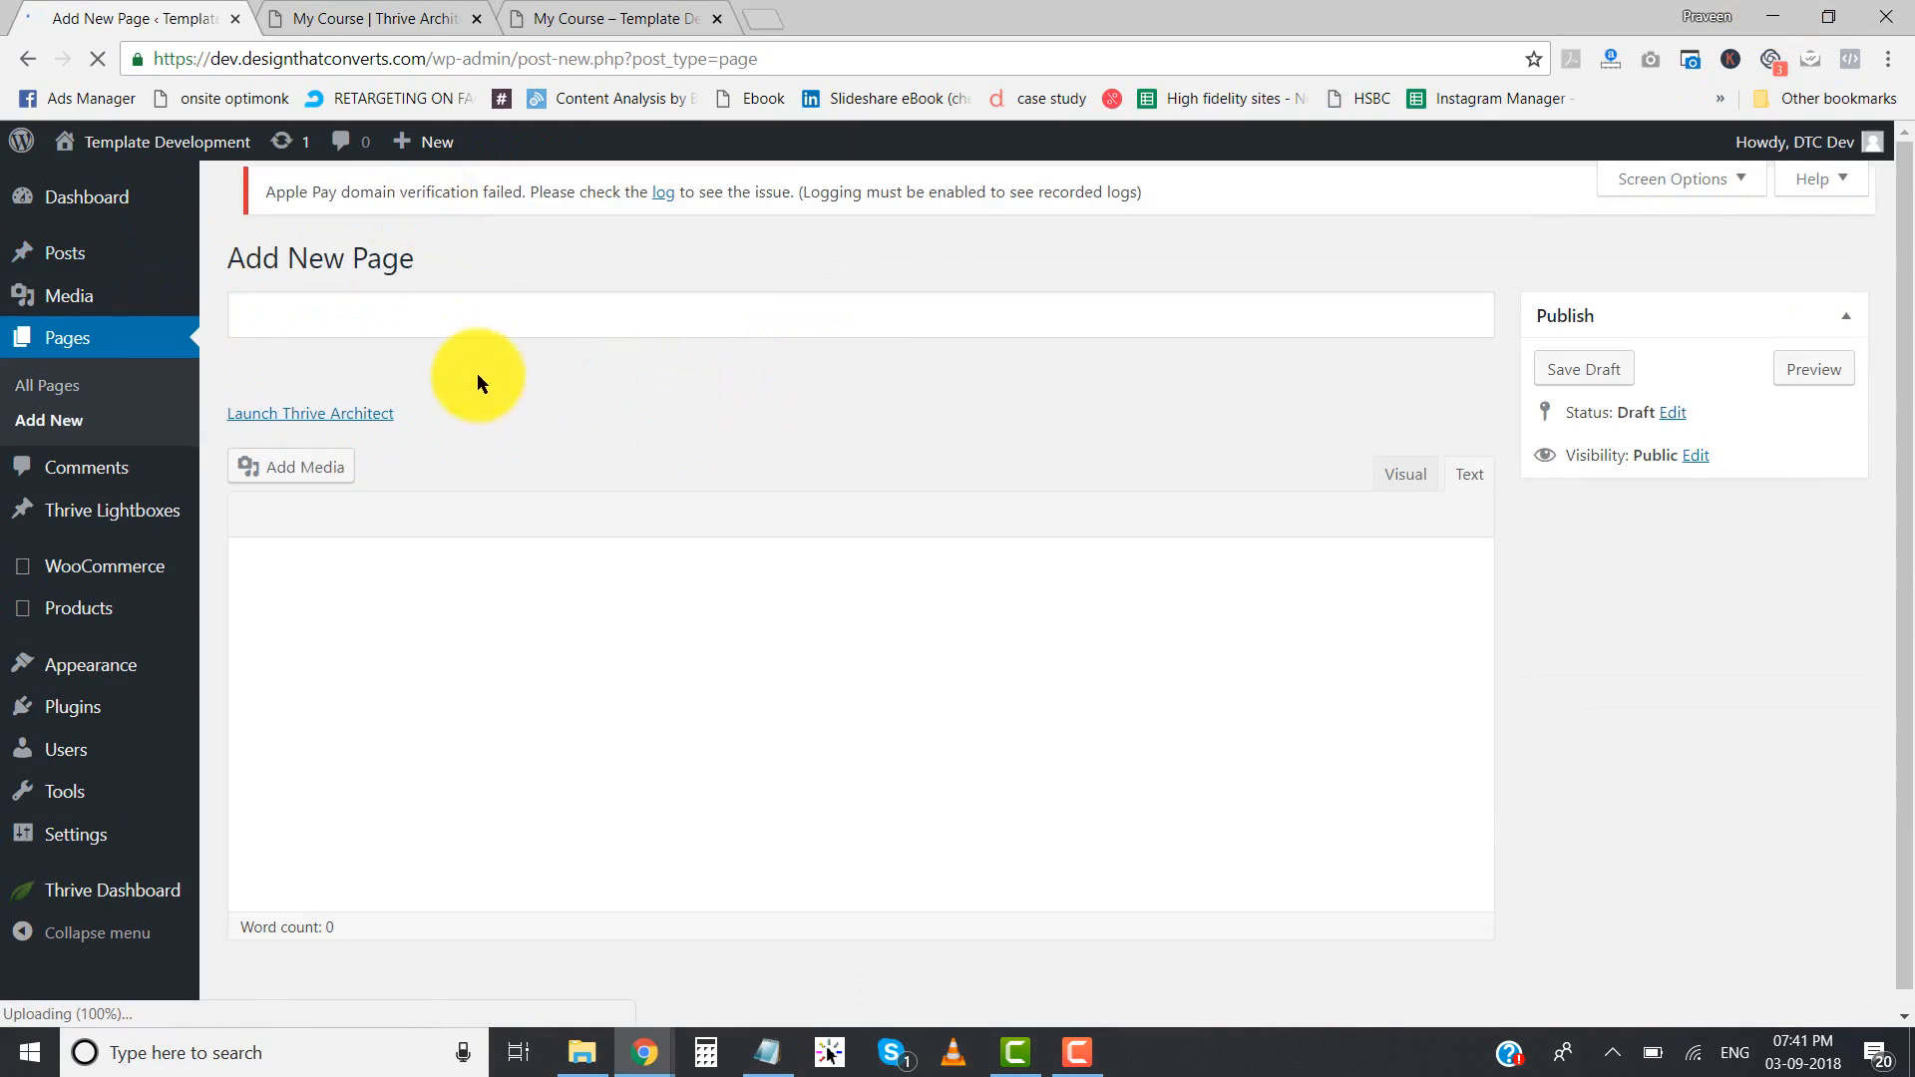
pyautogui.click(462, 314)
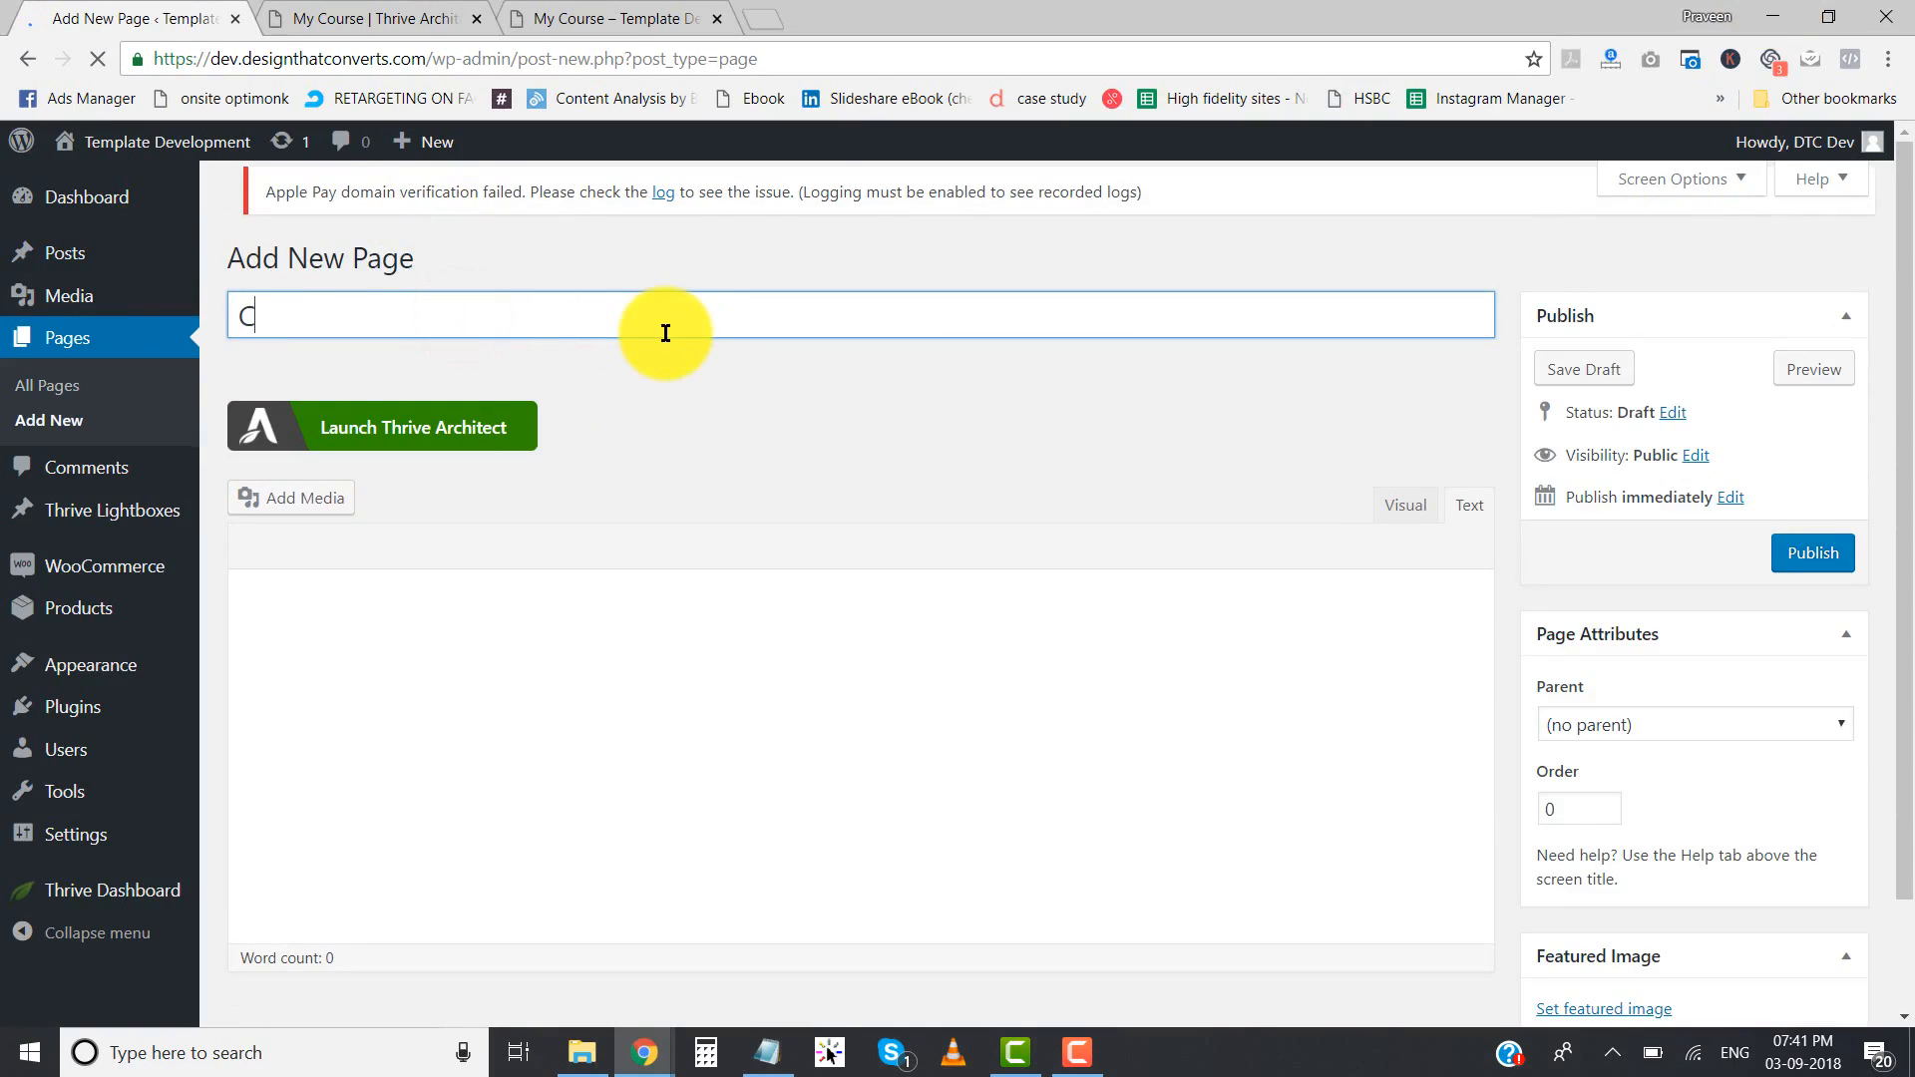
pyautogui.write('Coures')
pyautogui.press('BackSpace')
pyautogui.press('BackSpace')
pyautogui.write('se Checkout')
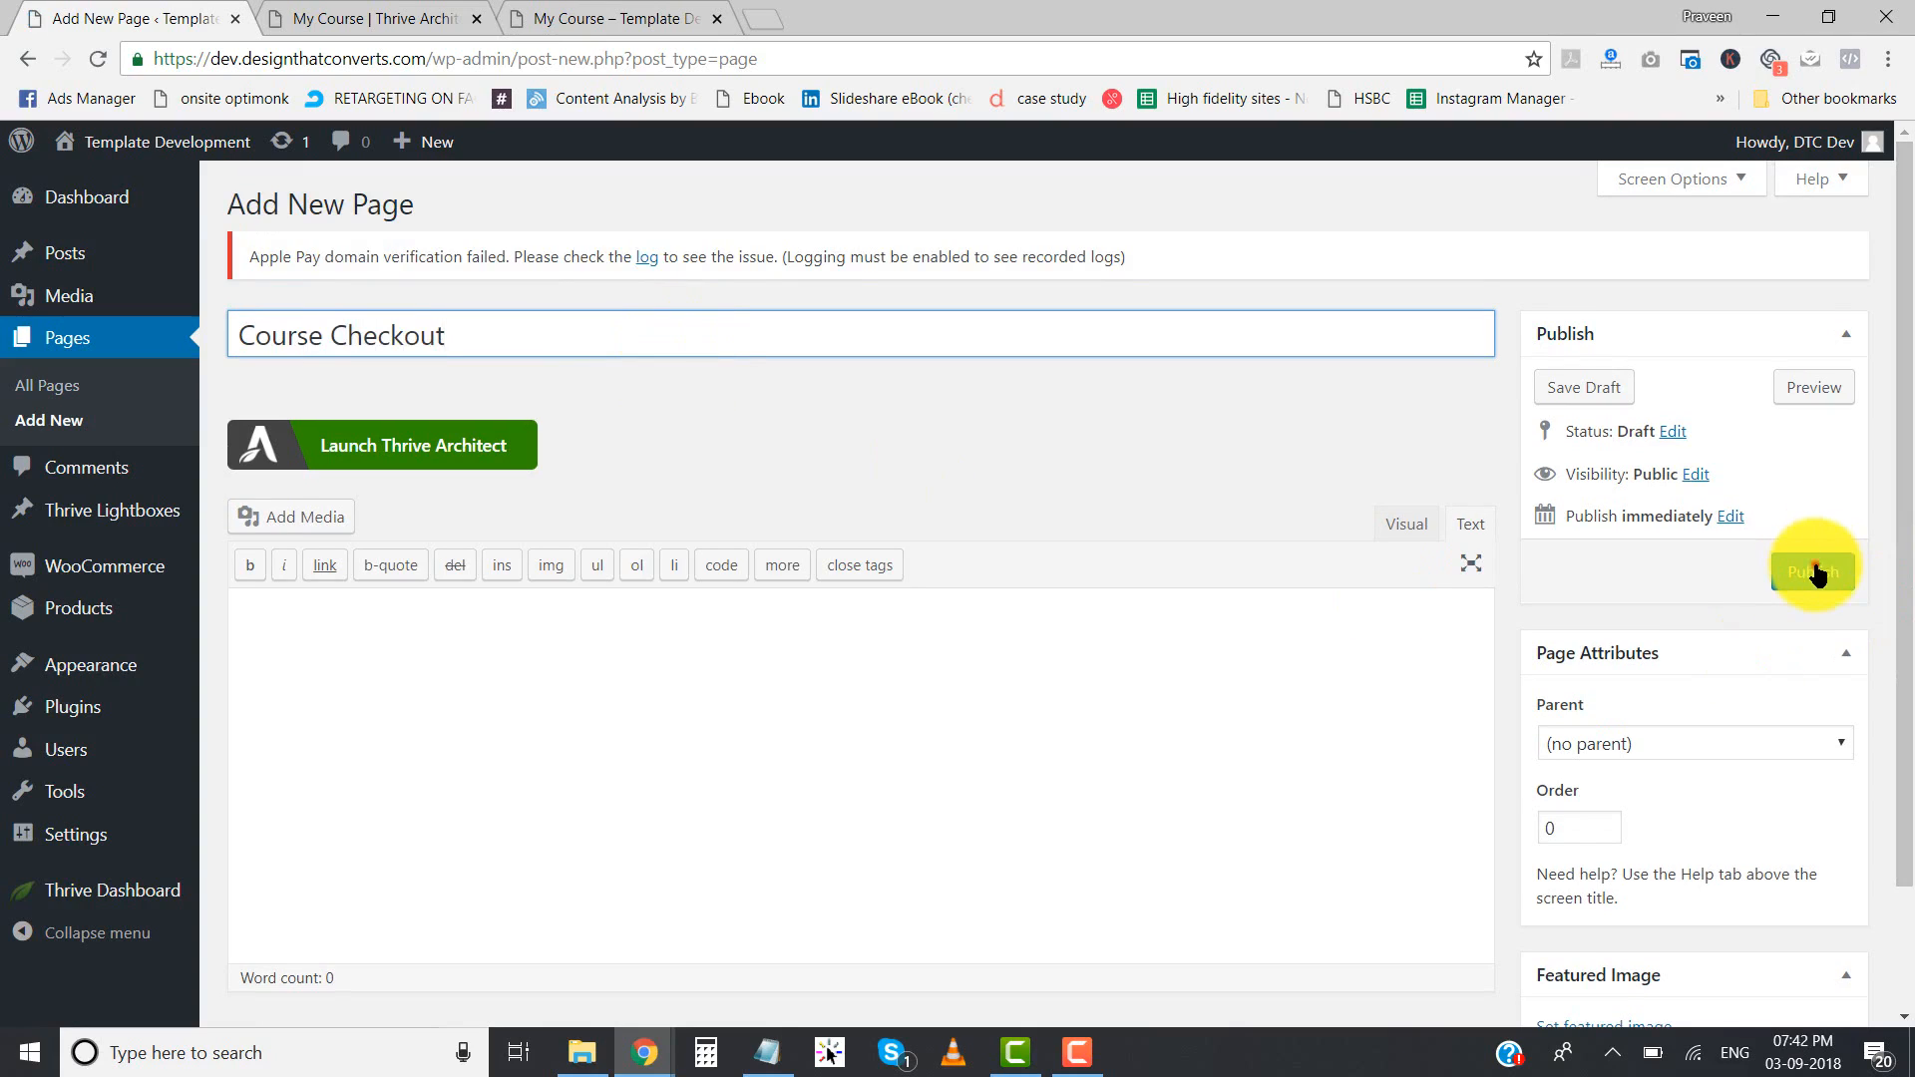
pyautogui.click(1815, 574)
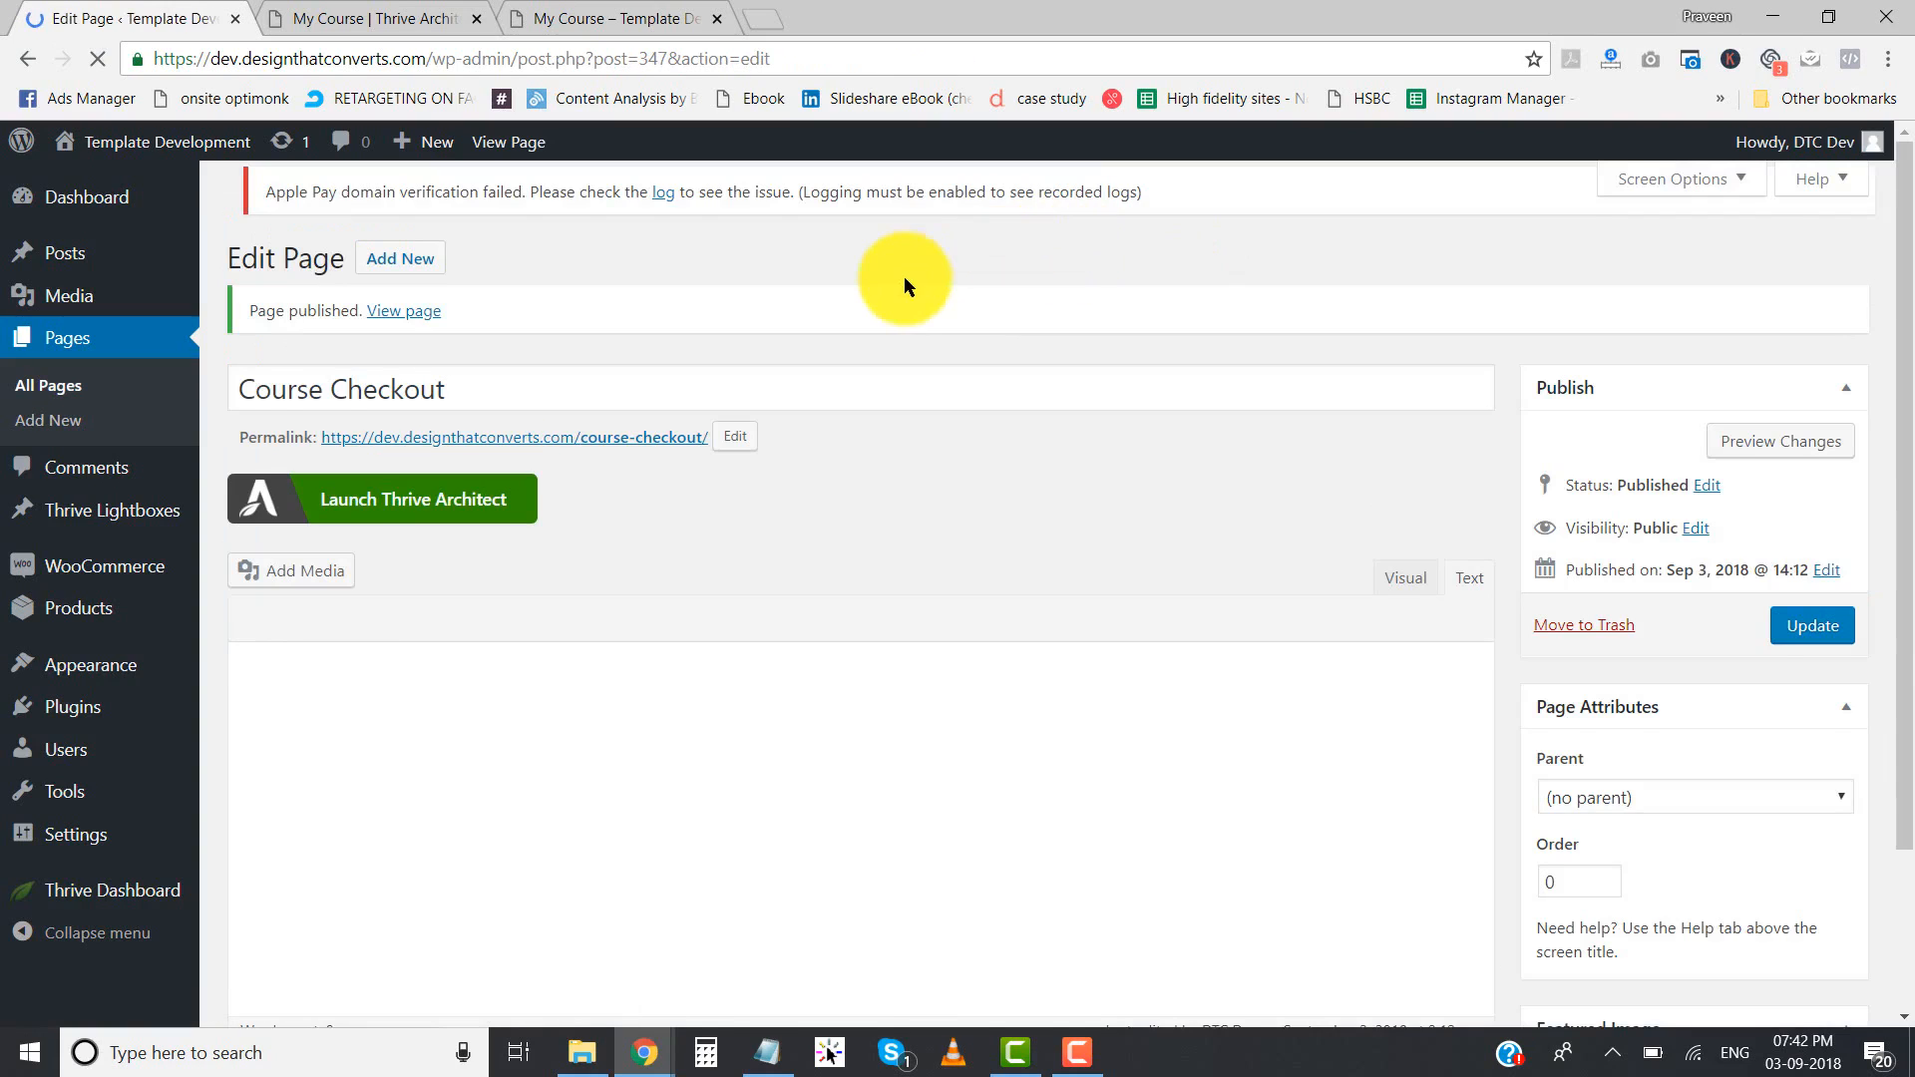
# - Launch Thrive Architect on the Course Checkout page and start a landing page import, accepting the overwrite of the current contents
pyautogui.click(455, 528)
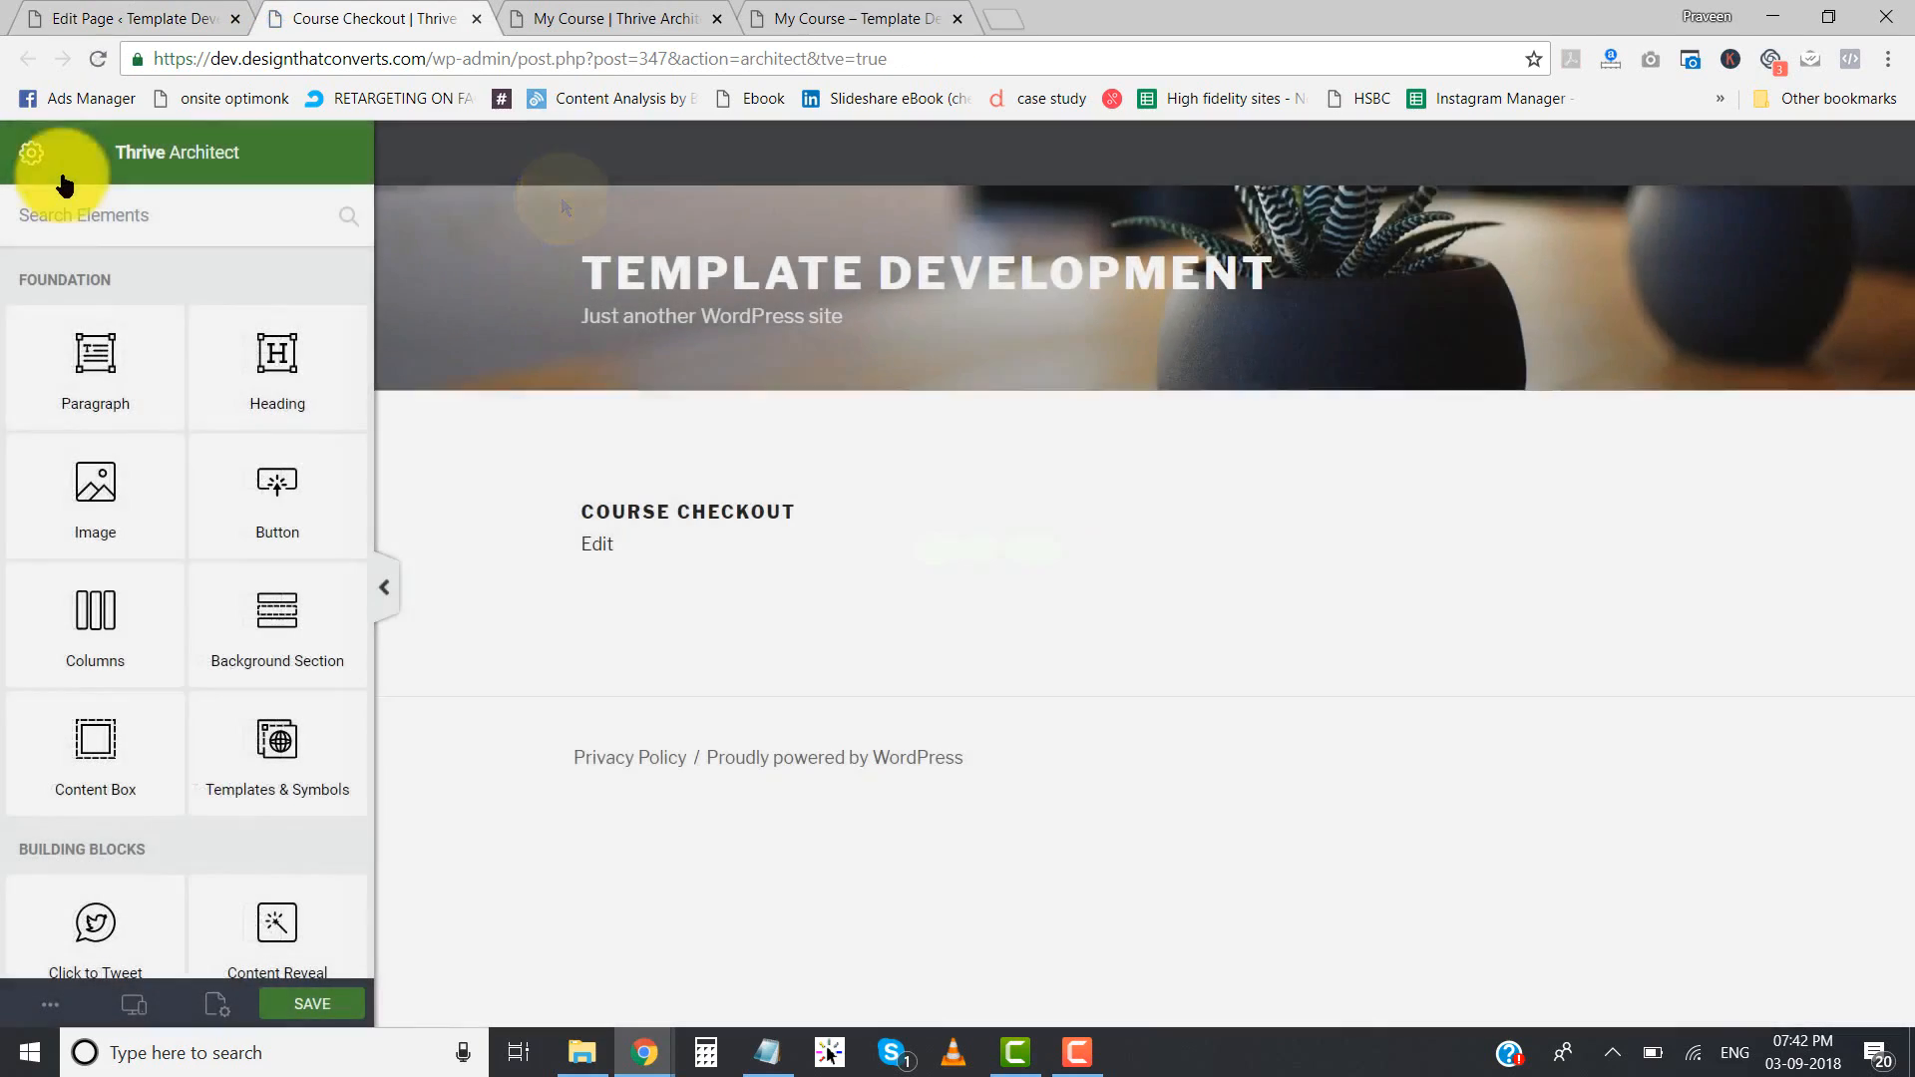
pyautogui.click(35, 158)
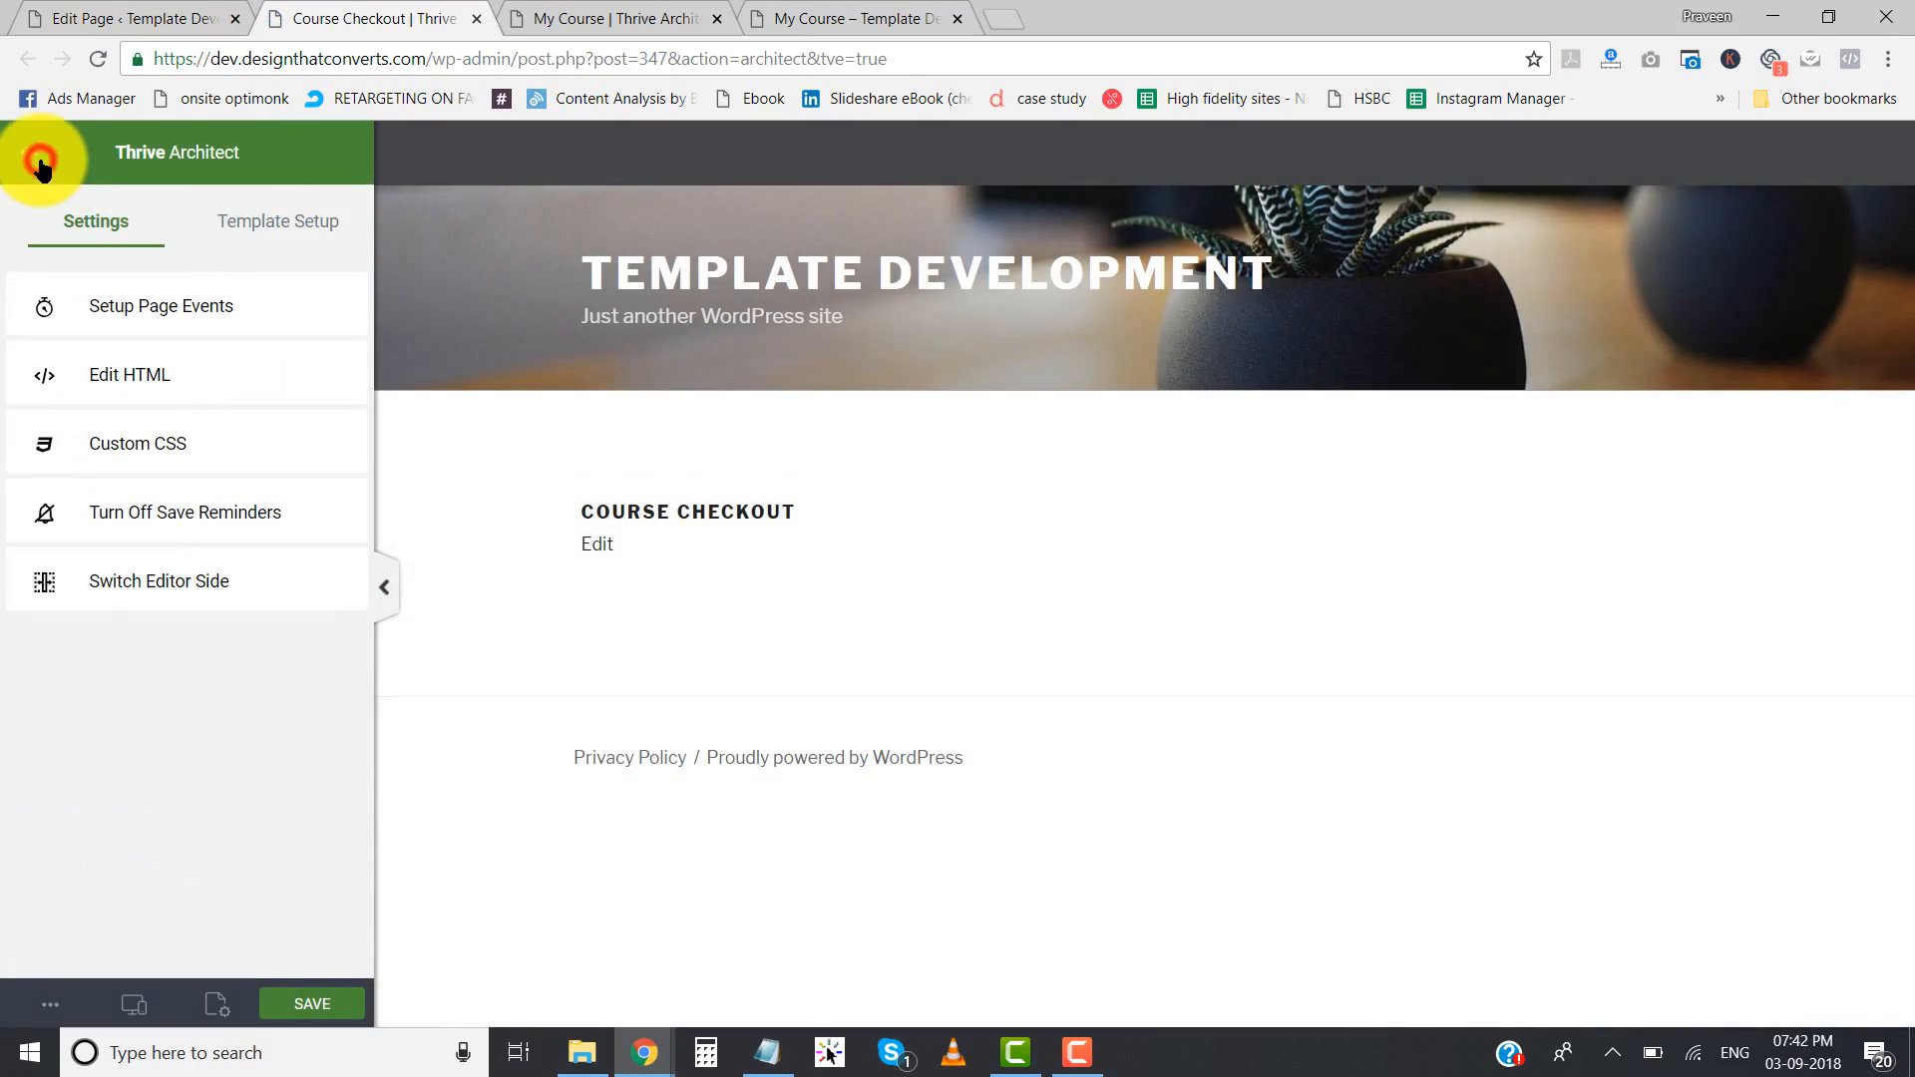
pyautogui.click(276, 233)
pyautogui.click(217, 387)
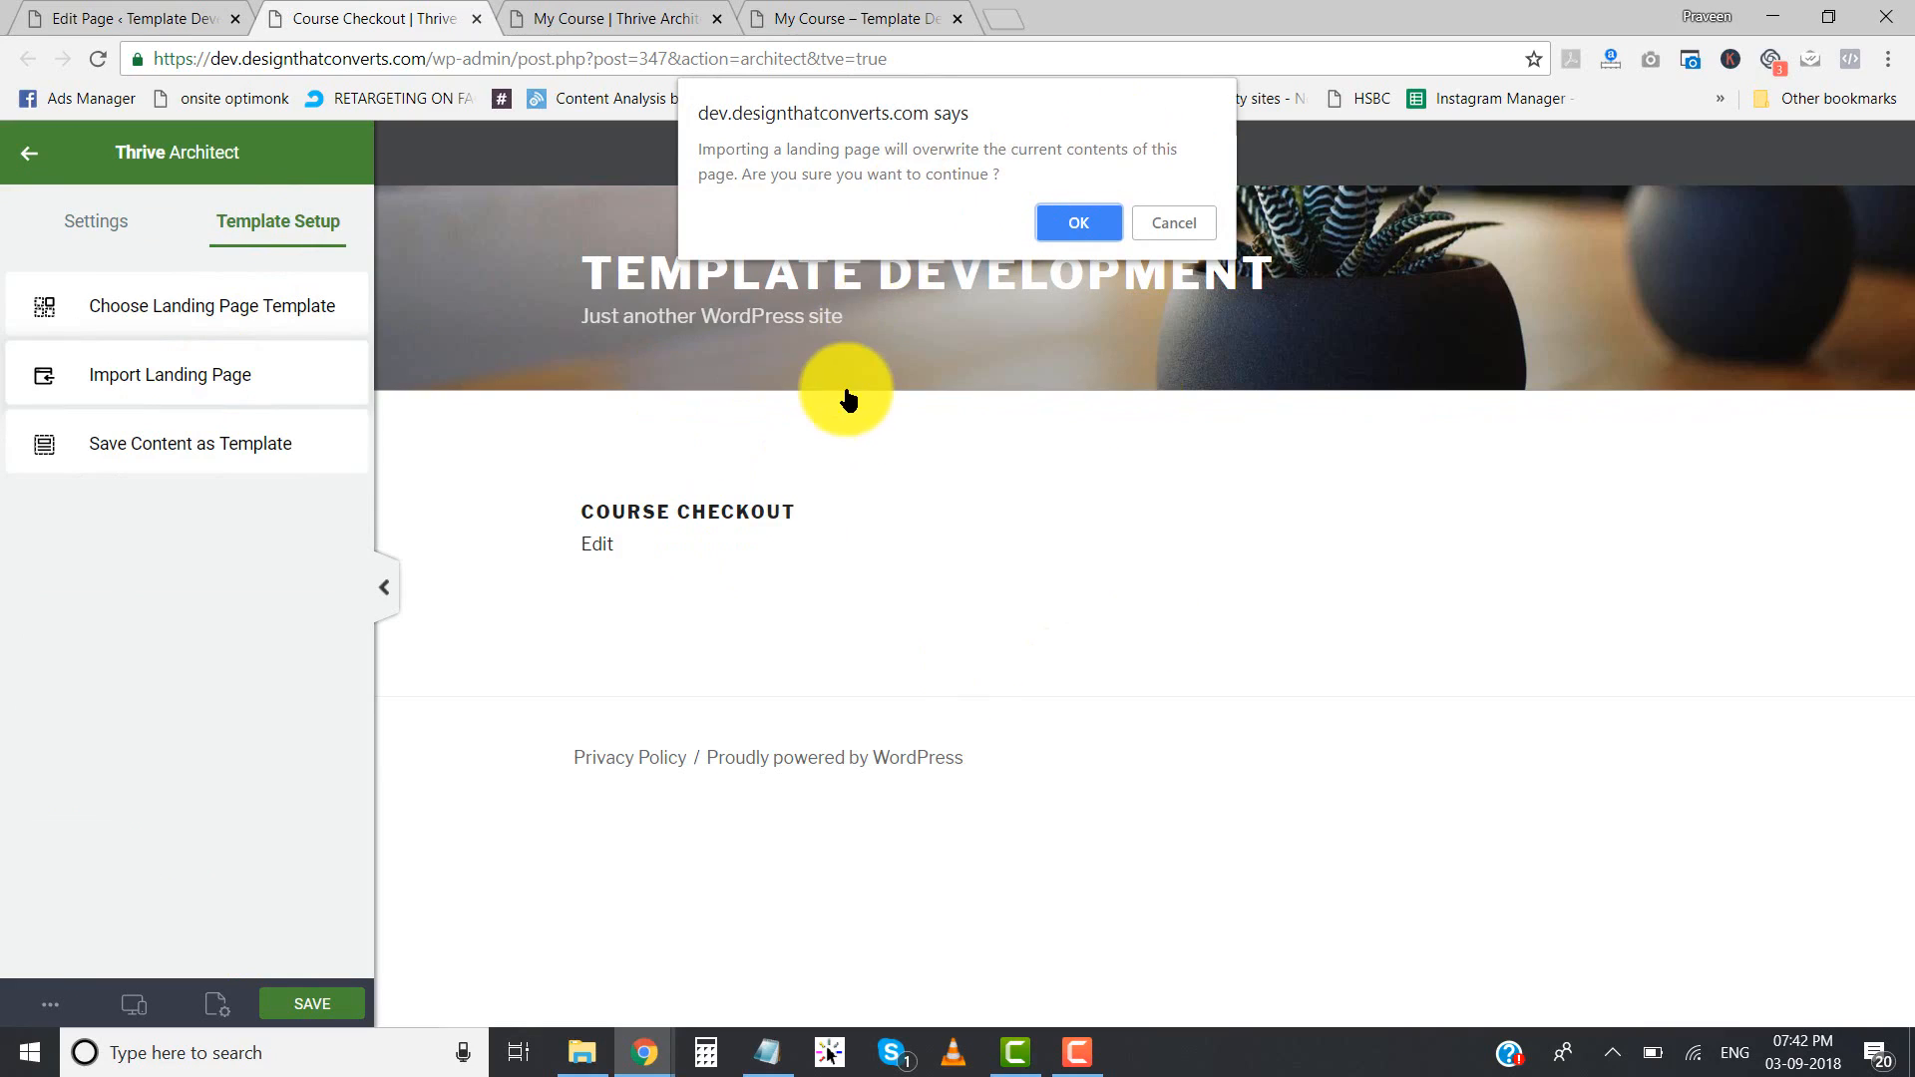
pyautogui.click(1089, 222)
# - Upload the tve-lp-ultimate-course-checkout-page archive from File Explorer and import it as the page's landing page
pyautogui.click(578, 1055)
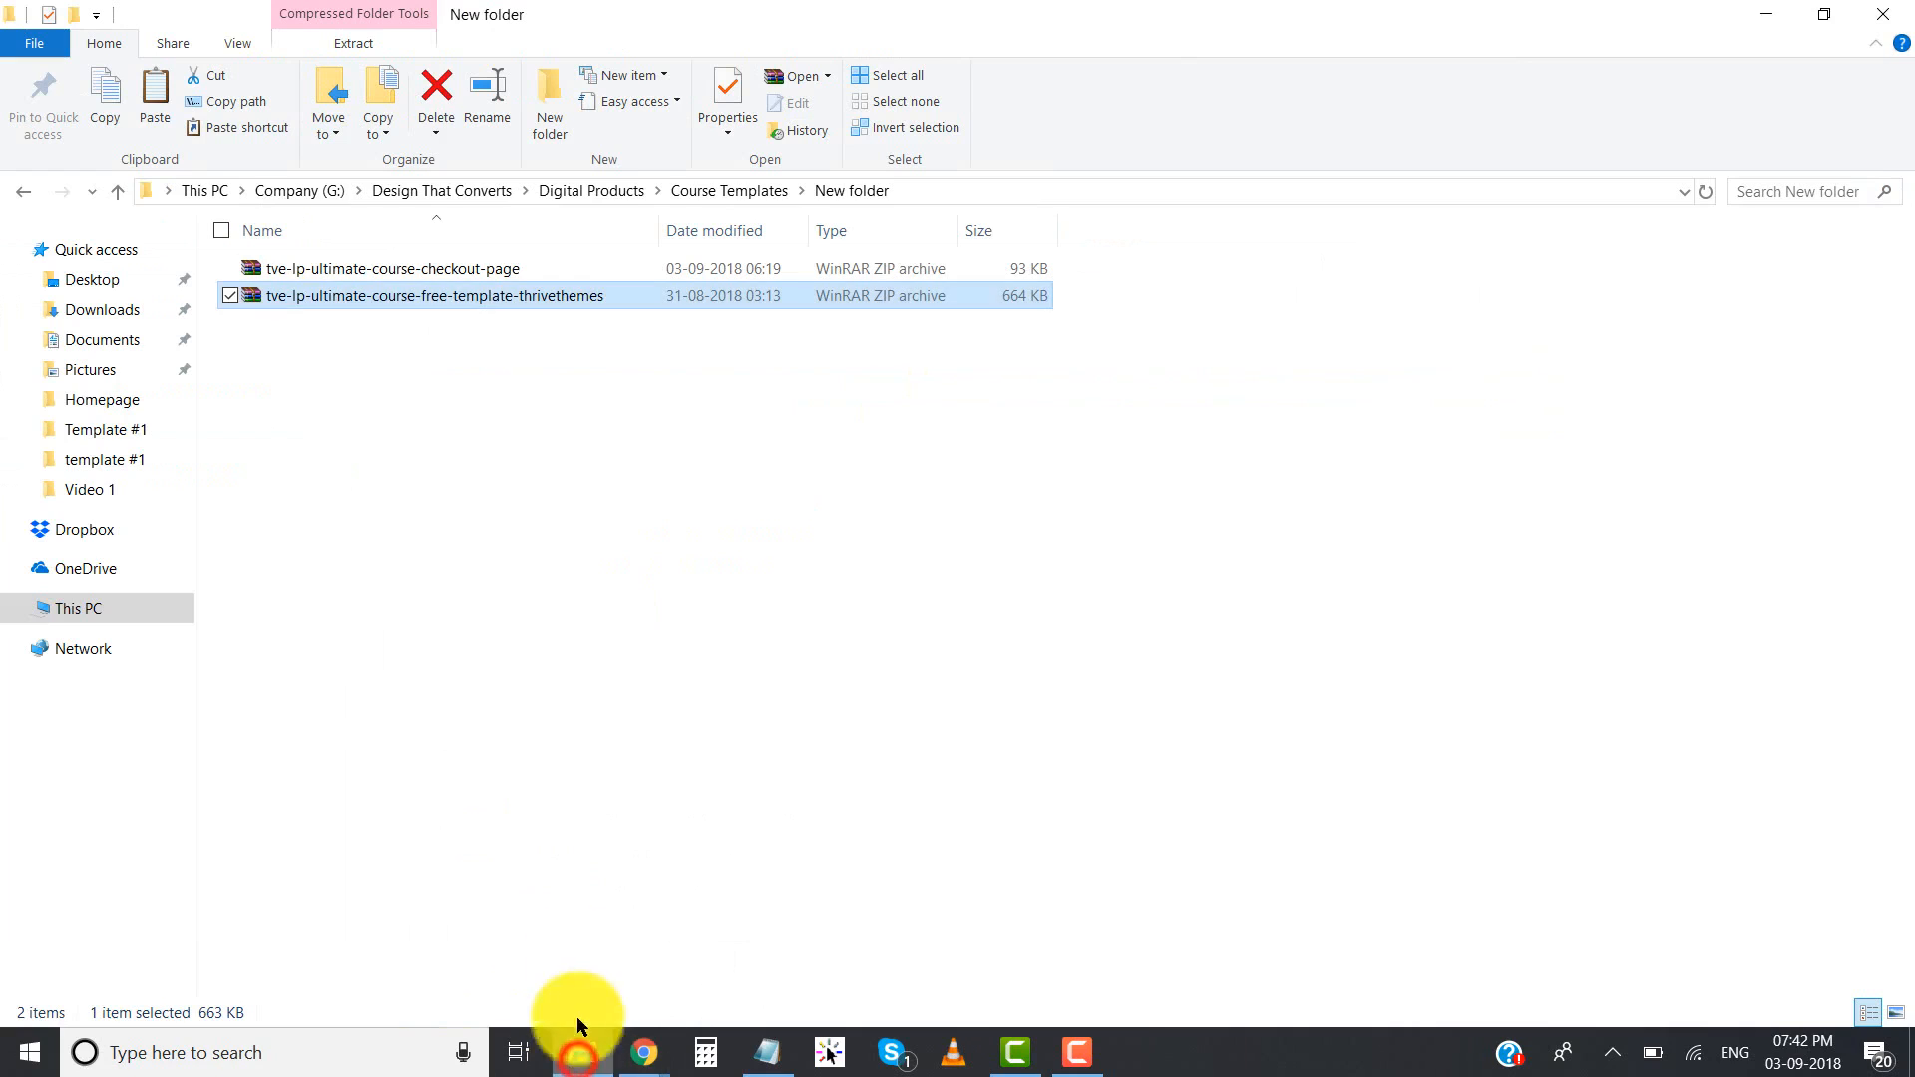
pyautogui.click(337, 270)
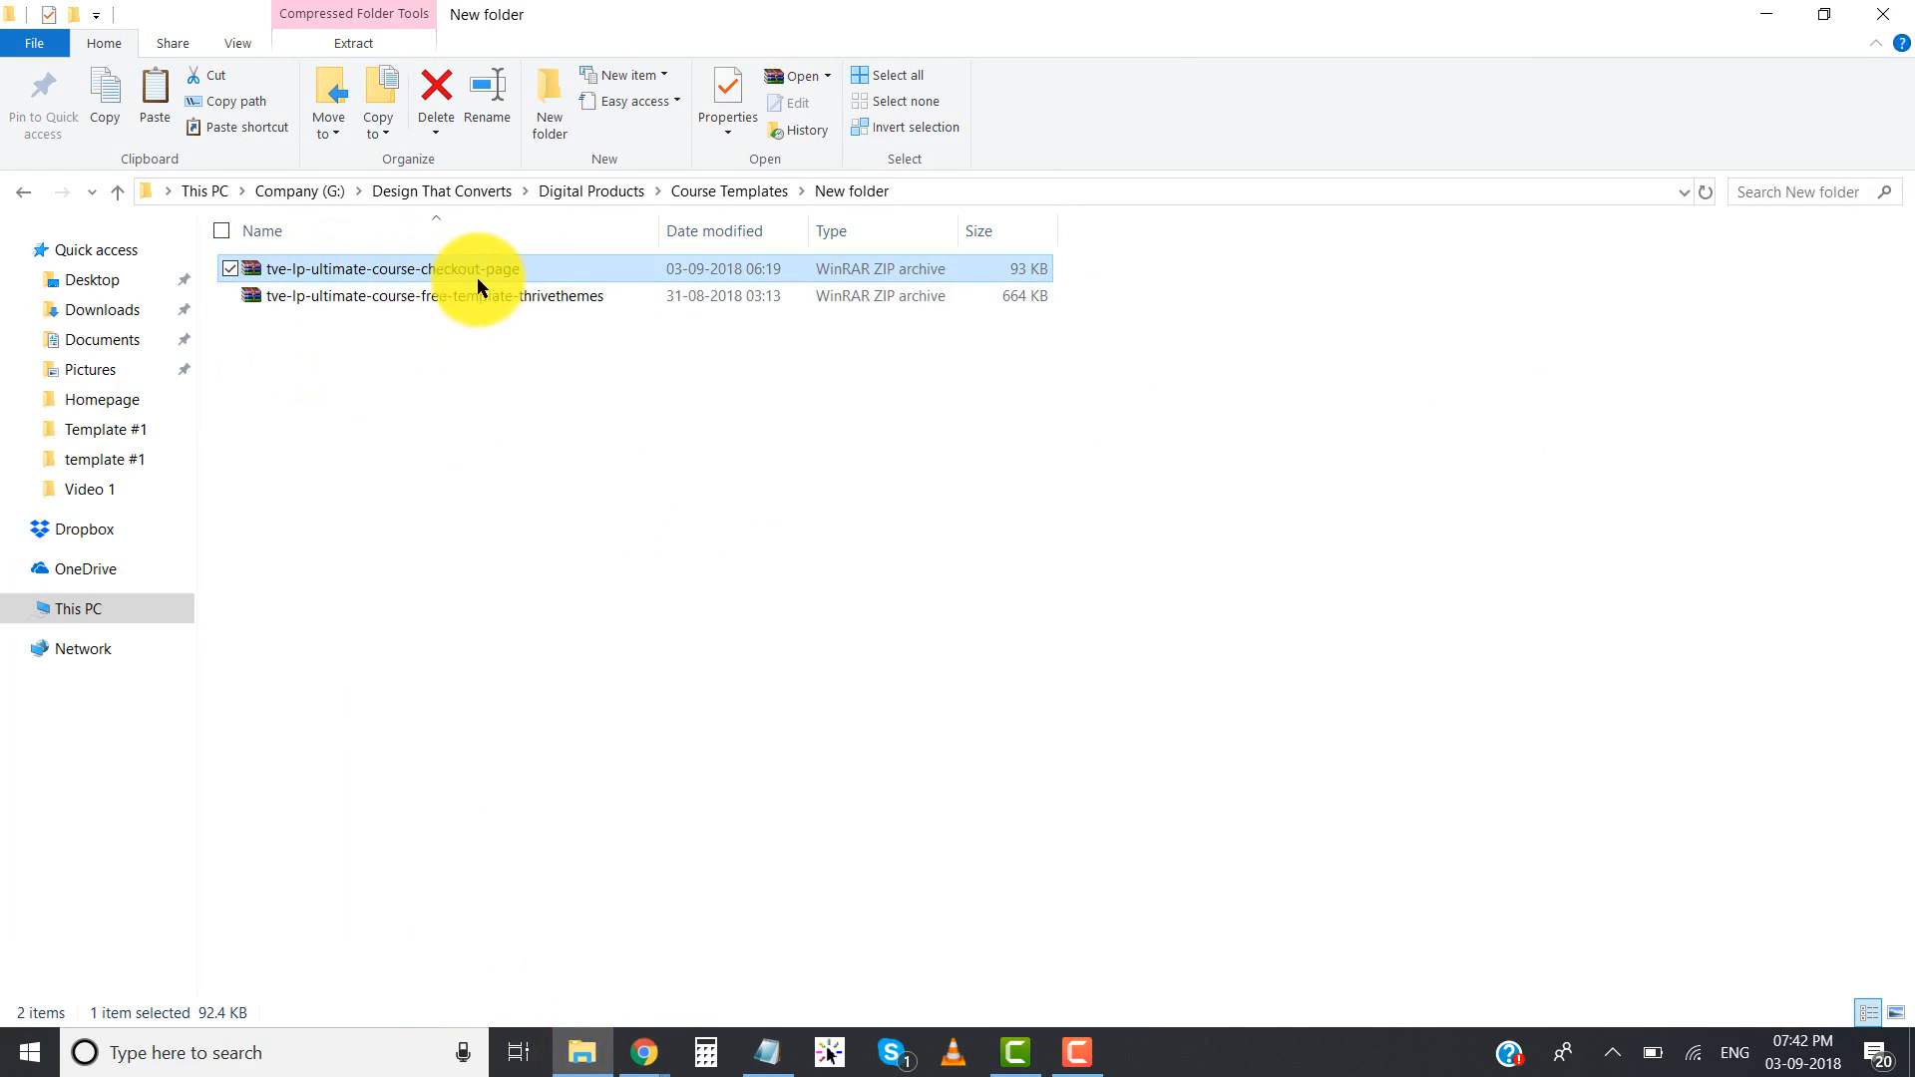
pyautogui.moveTo(343, 271); pyautogui.dragTo(520, 315)
pyautogui.hotkey('alt', 'Tab')
pyautogui.moveTo(669, 501); pyautogui.dragTo(570, 508)
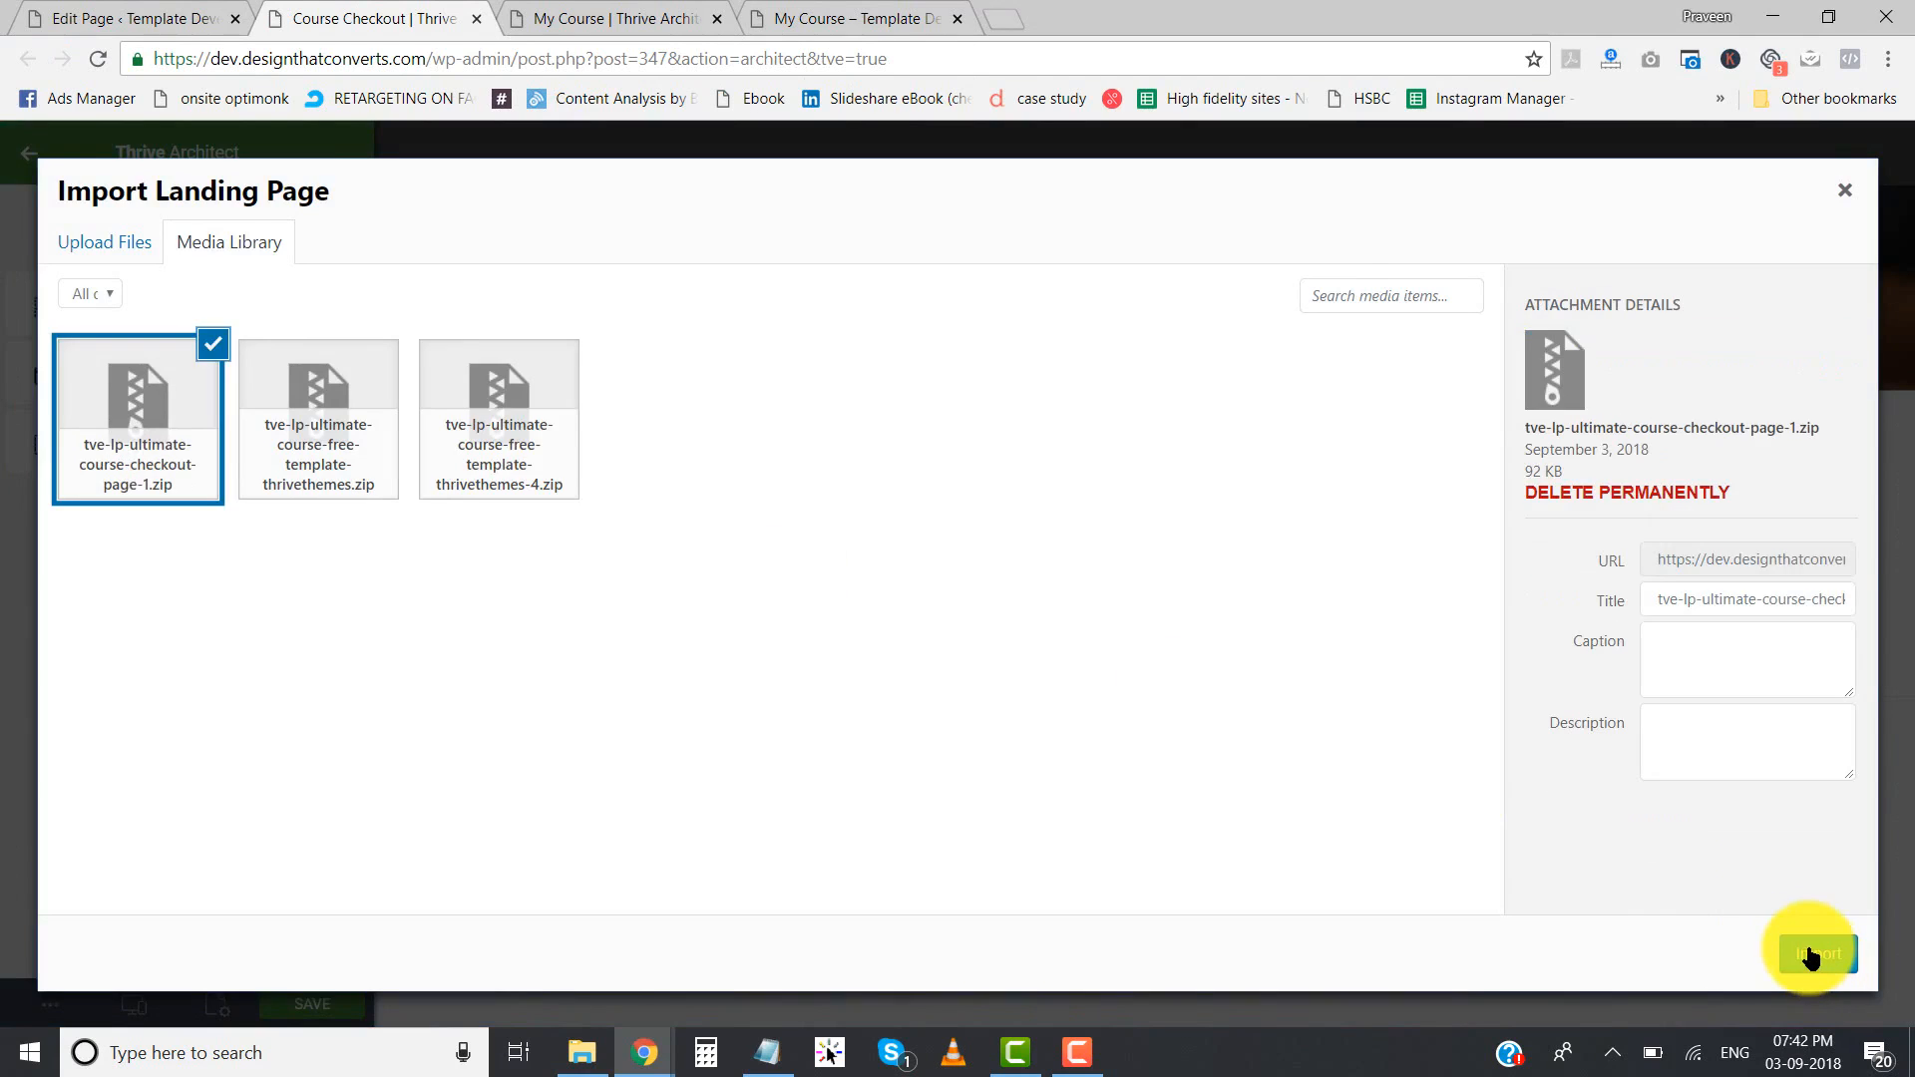
pyautogui.click(1817, 960)
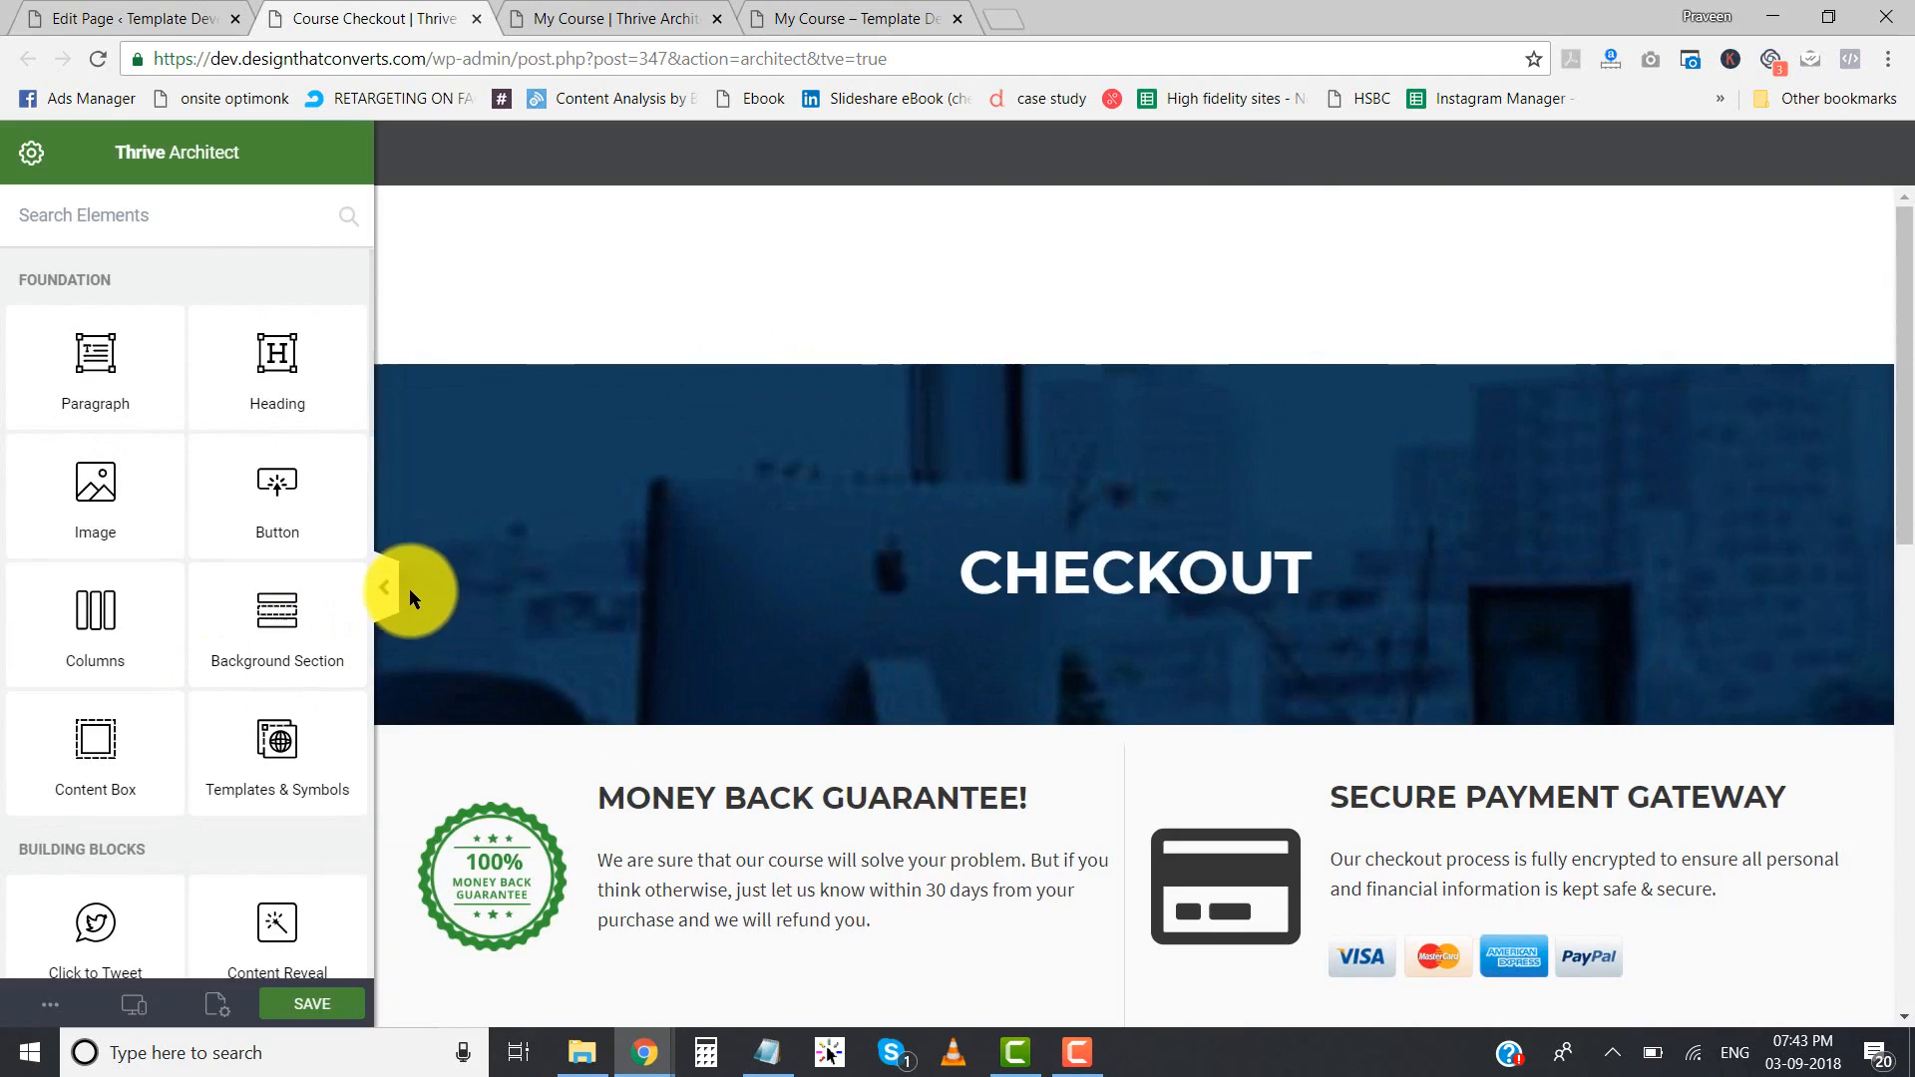
# - Review the imported checkout page from the banner to the footer, including the [woocommerce_checkout] shortcode paragraph and the benefits sidebar
pyautogui.click(389, 591)
pyautogui.scroll(-10, 571, 558)
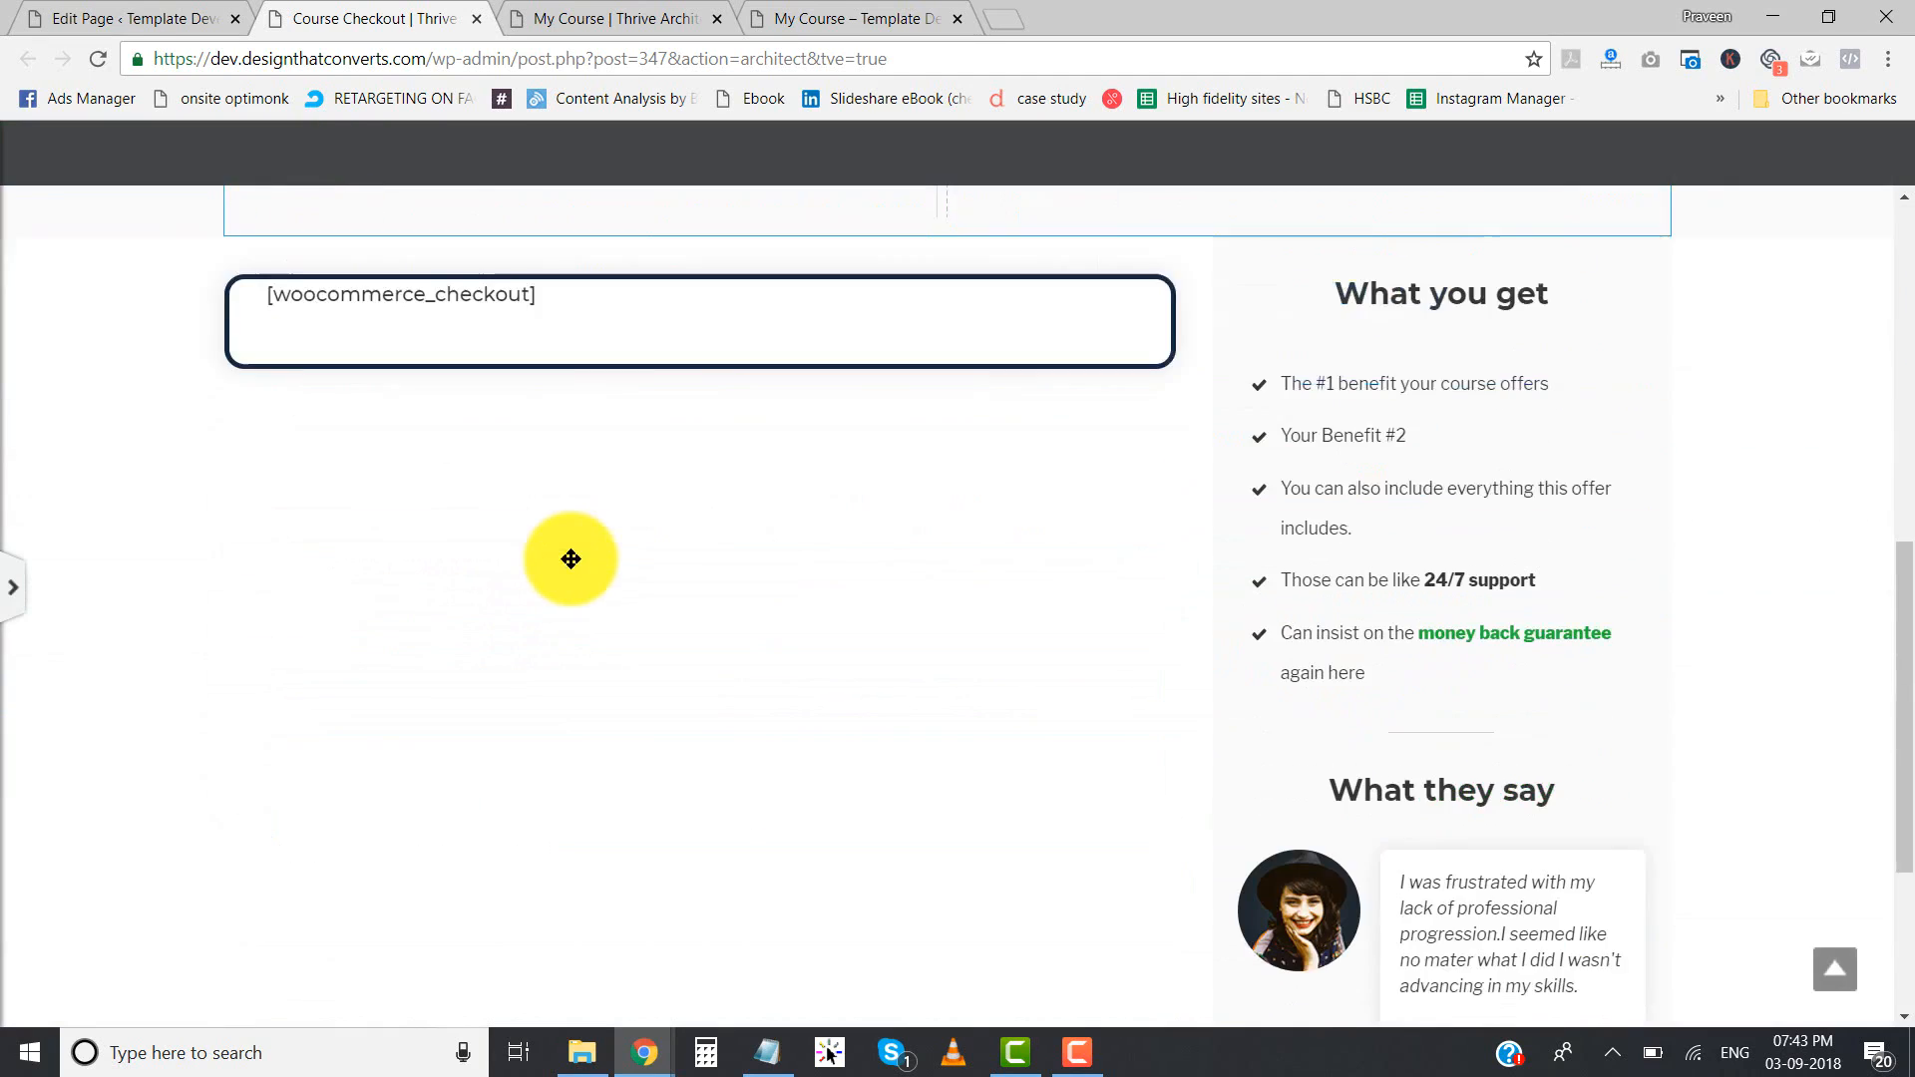
pyautogui.scroll(6, 571, 559)
pyautogui.click(364, 559)
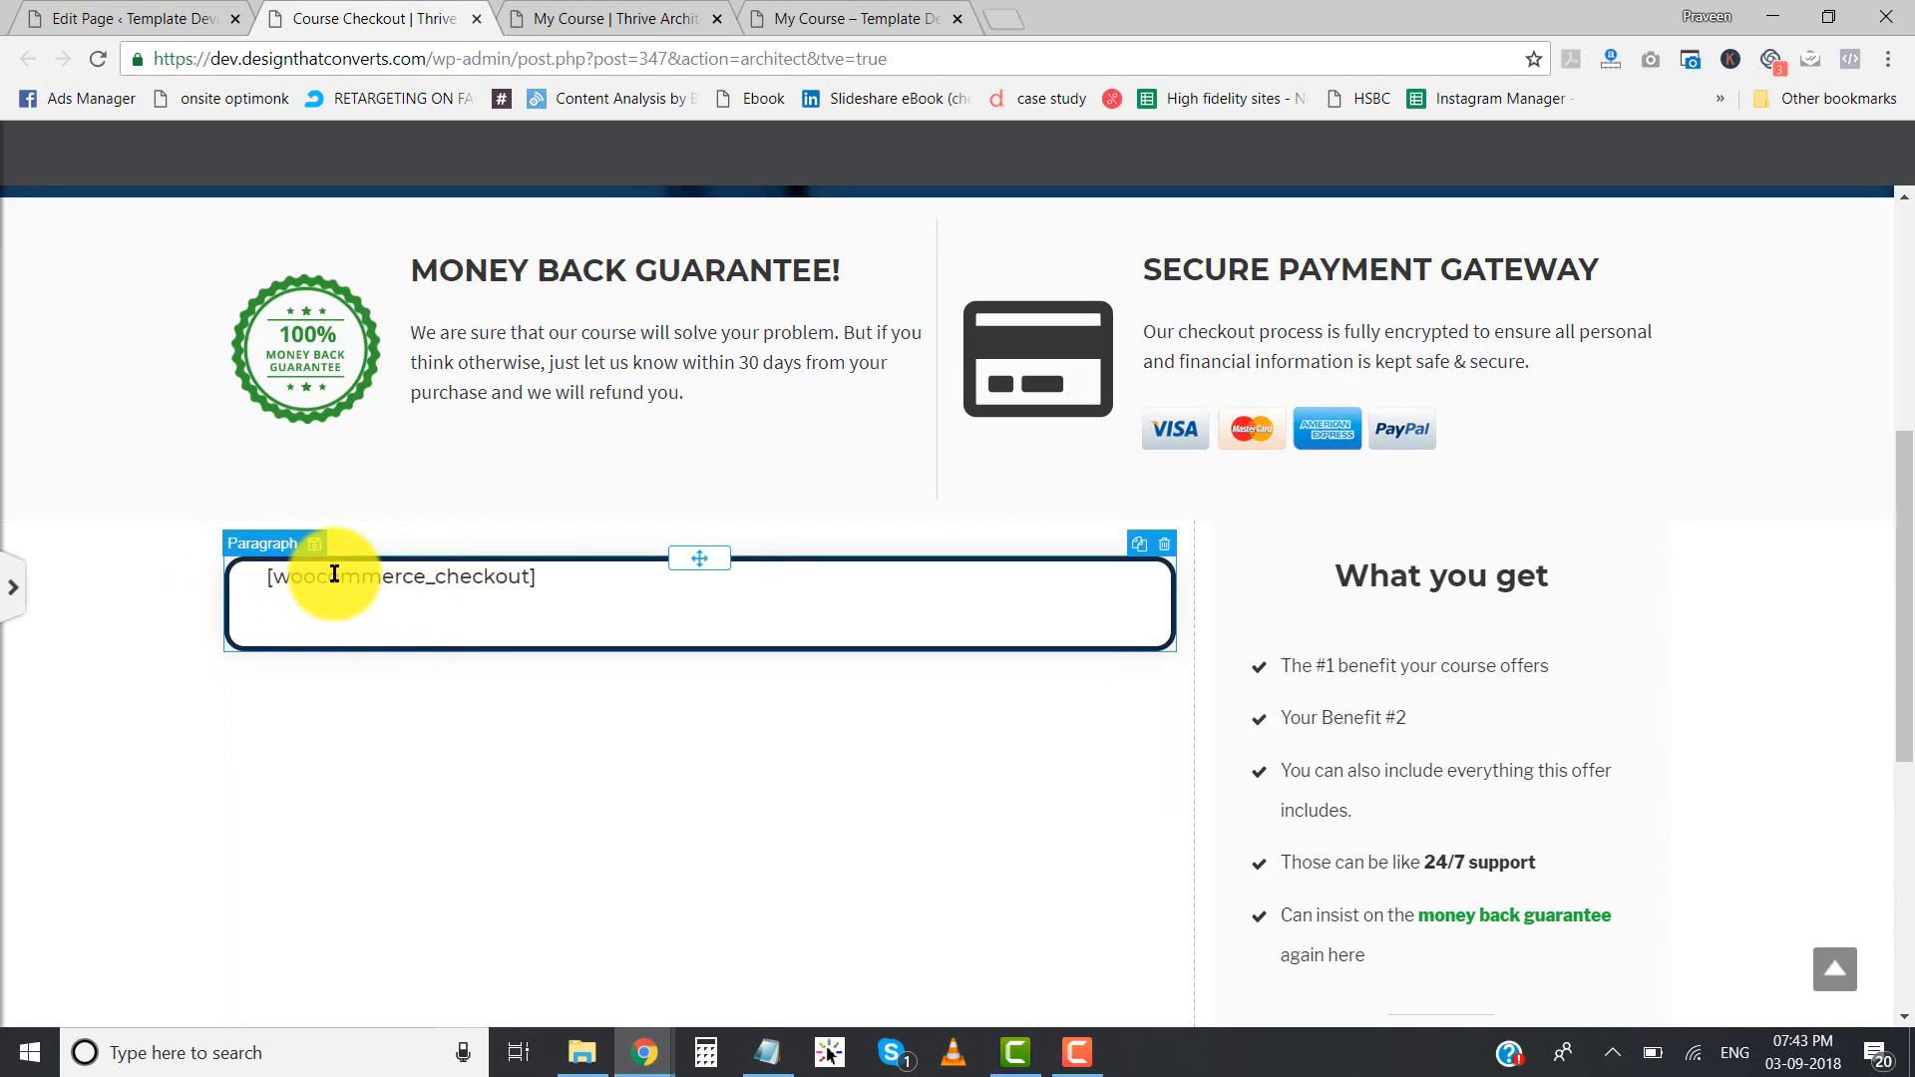
pyautogui.scroll(6, 170, 568)
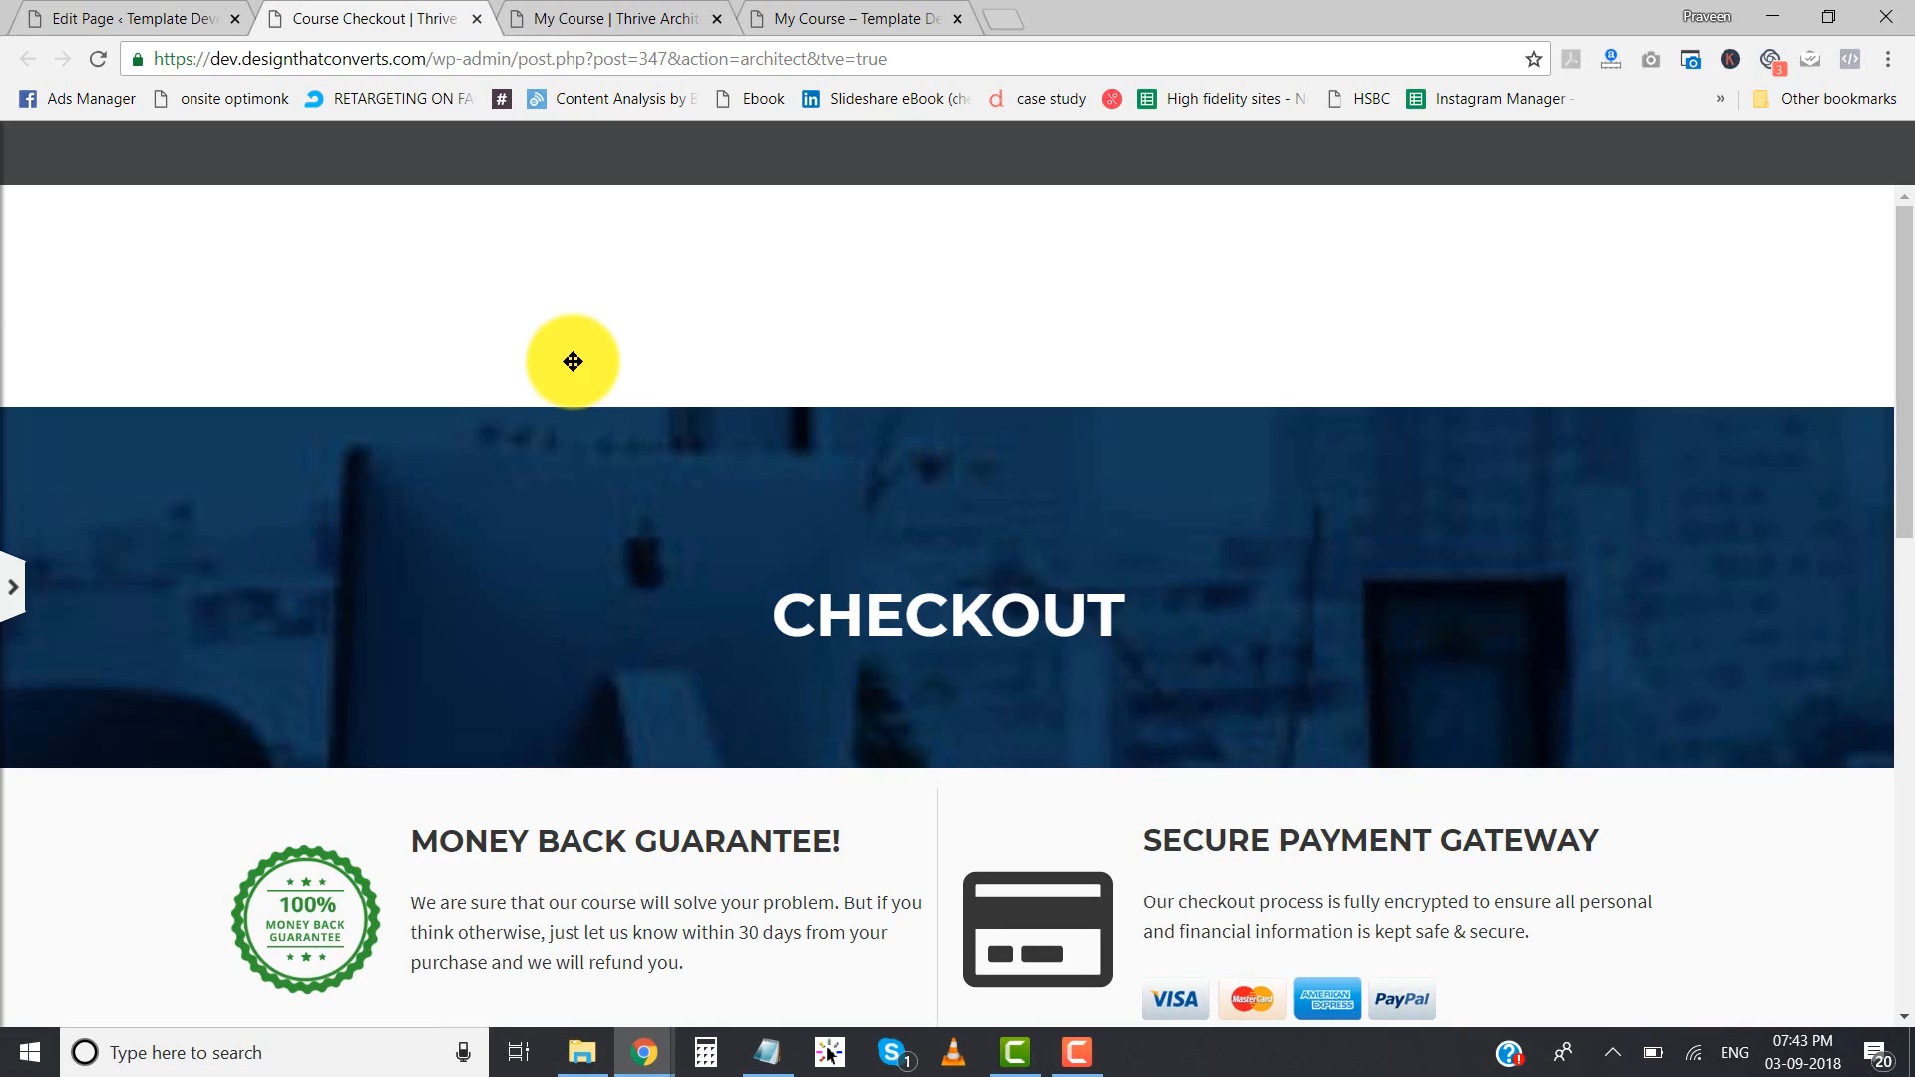
pyautogui.scroll(-15, 573, 361)
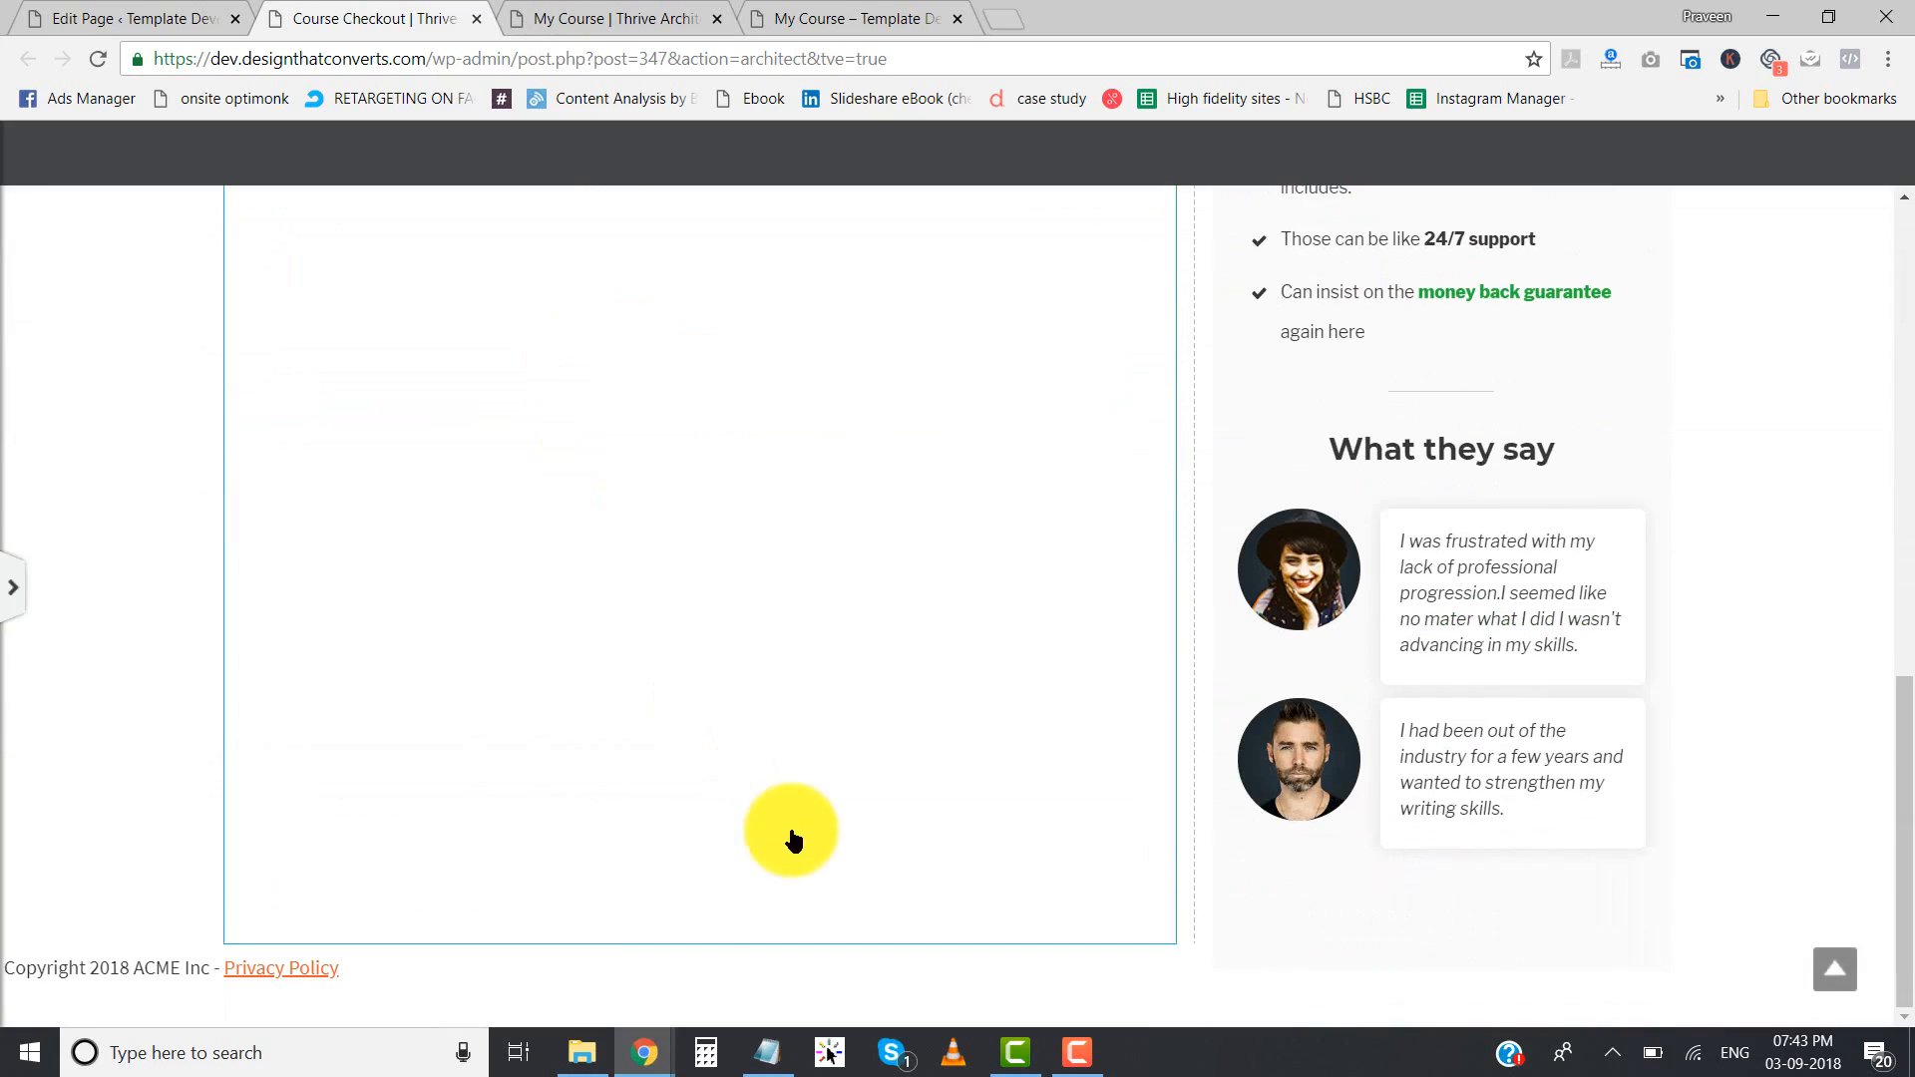
pyautogui.scroll(15, 681, 982)
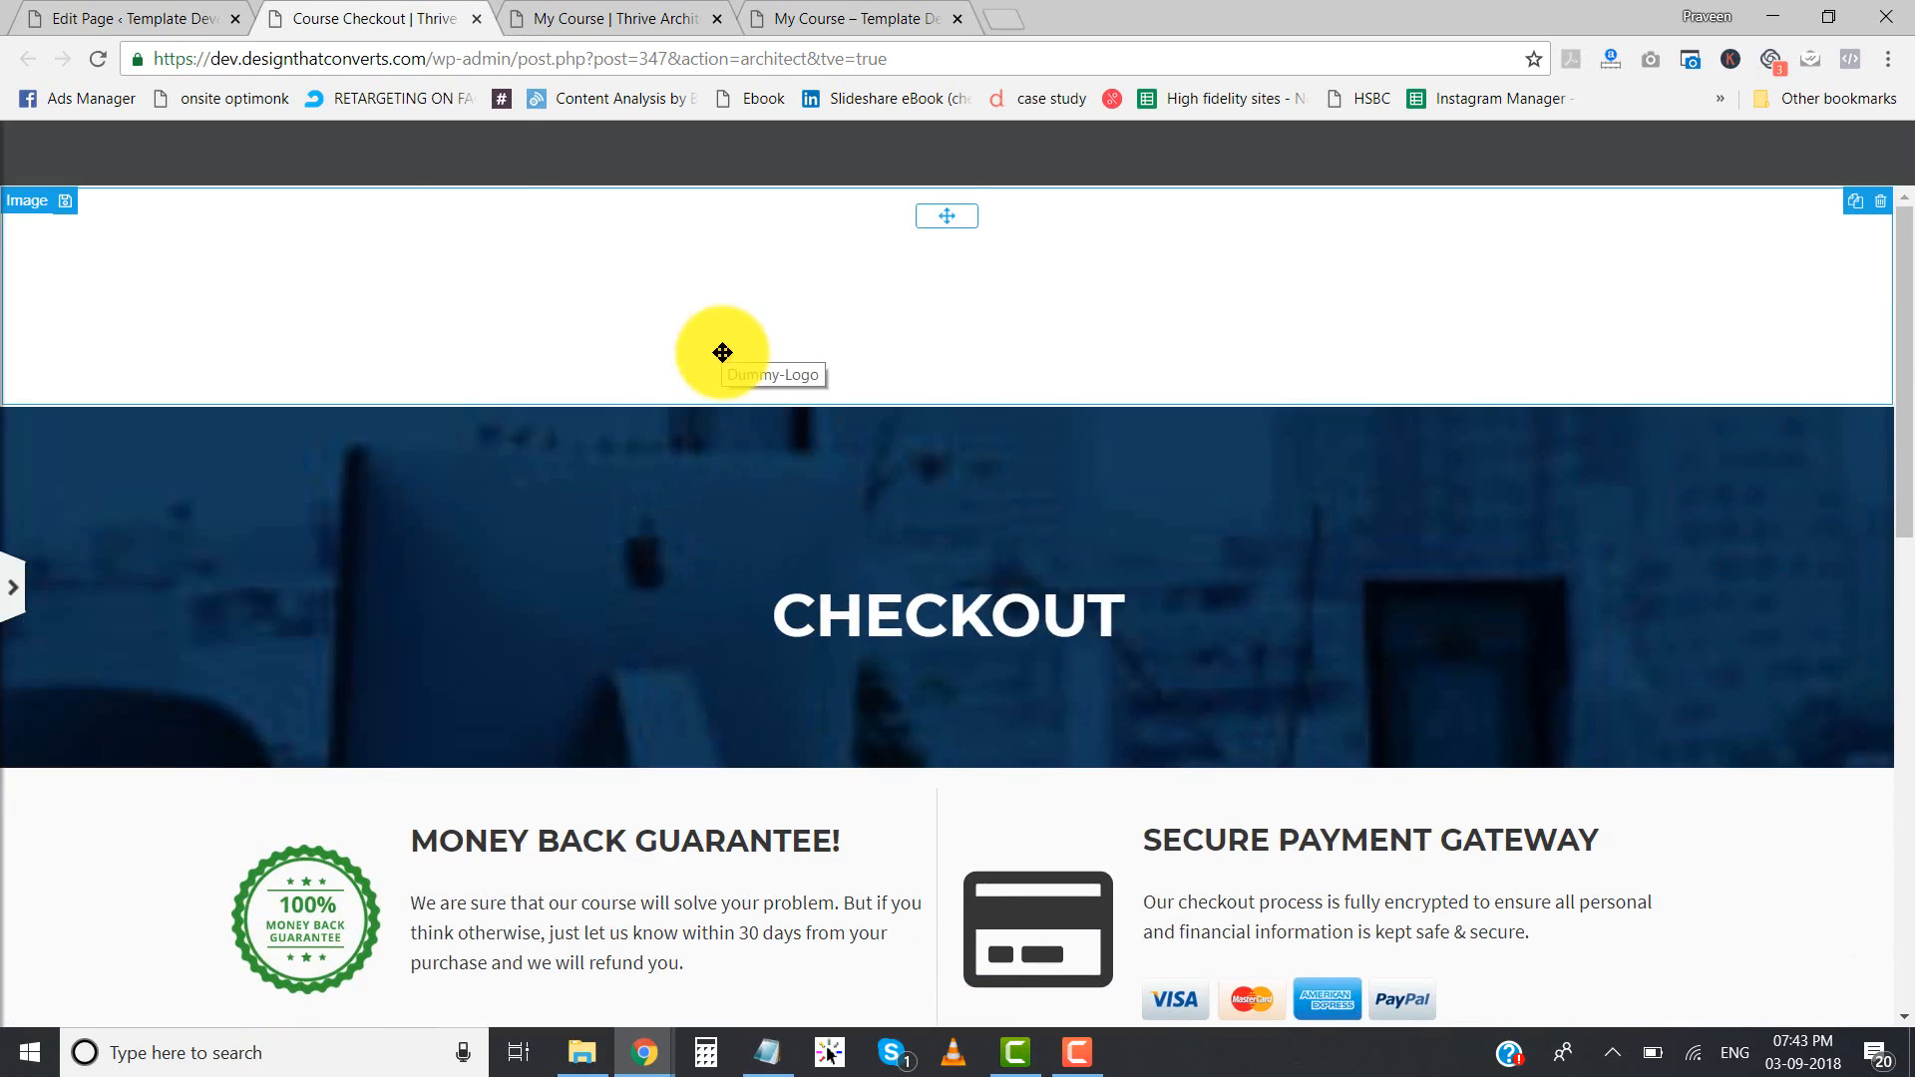
# - Delete the Dummy-Logo image and its empty background section above the CHECKOUT banner
pyautogui.click(722, 352)
pyautogui.click(1880, 201)
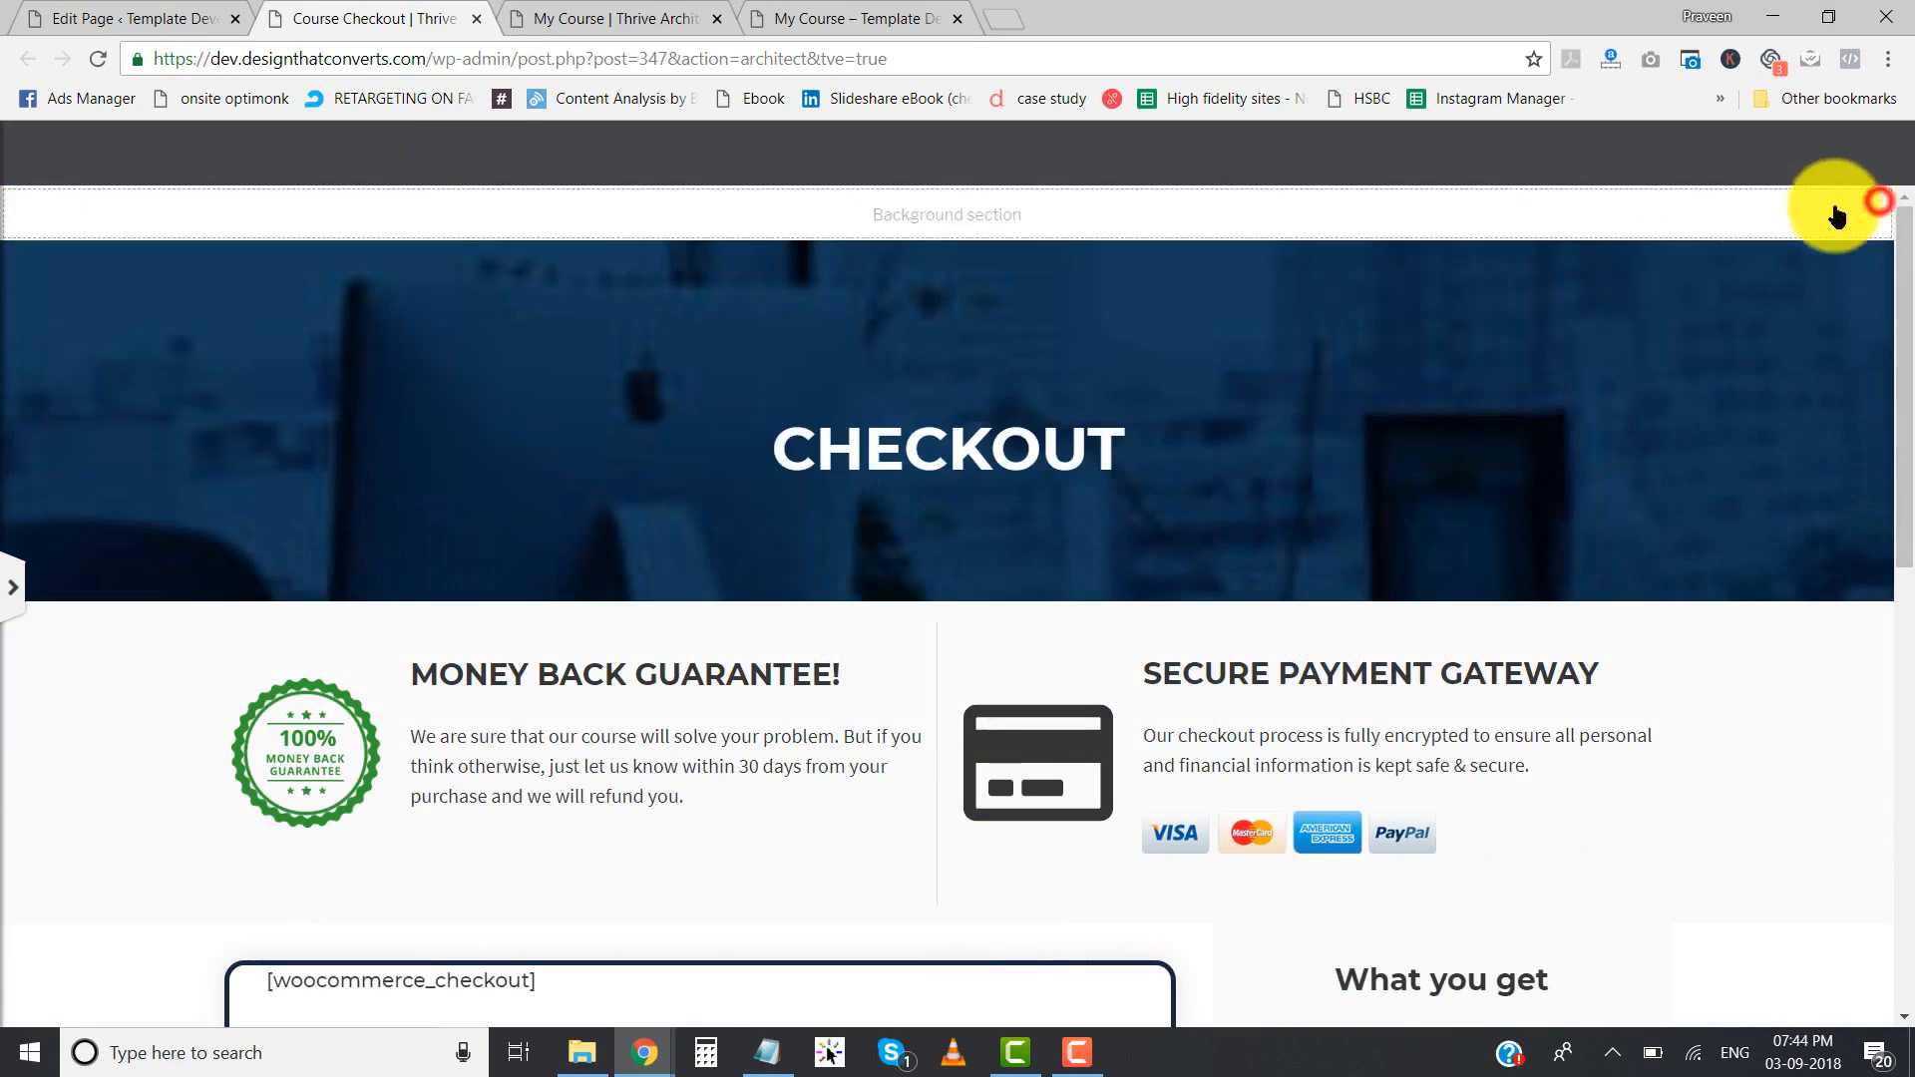
pyautogui.click(1587, 230)
pyautogui.click(1883, 201)
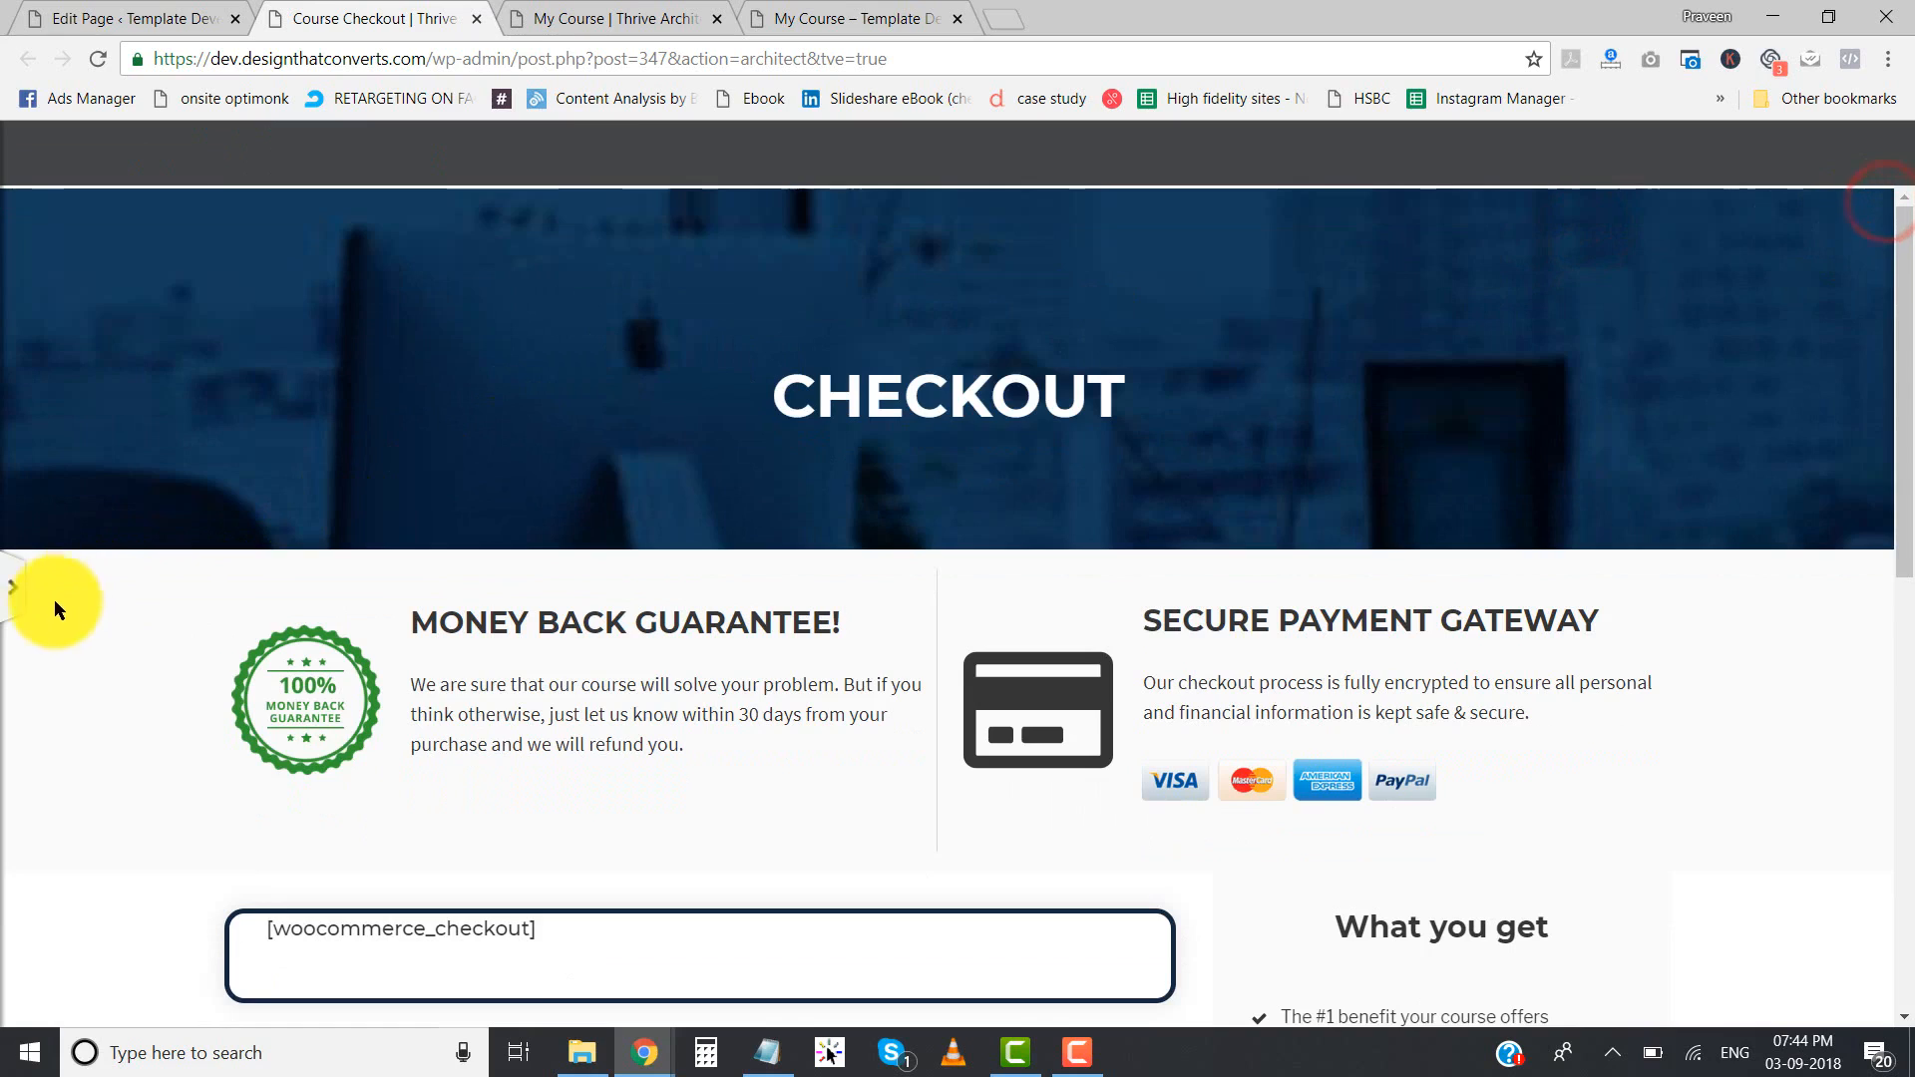
# - Add a new Thrive Header to the page from the Blank Header template, naming it Header -2
pyautogui.click(14, 600)
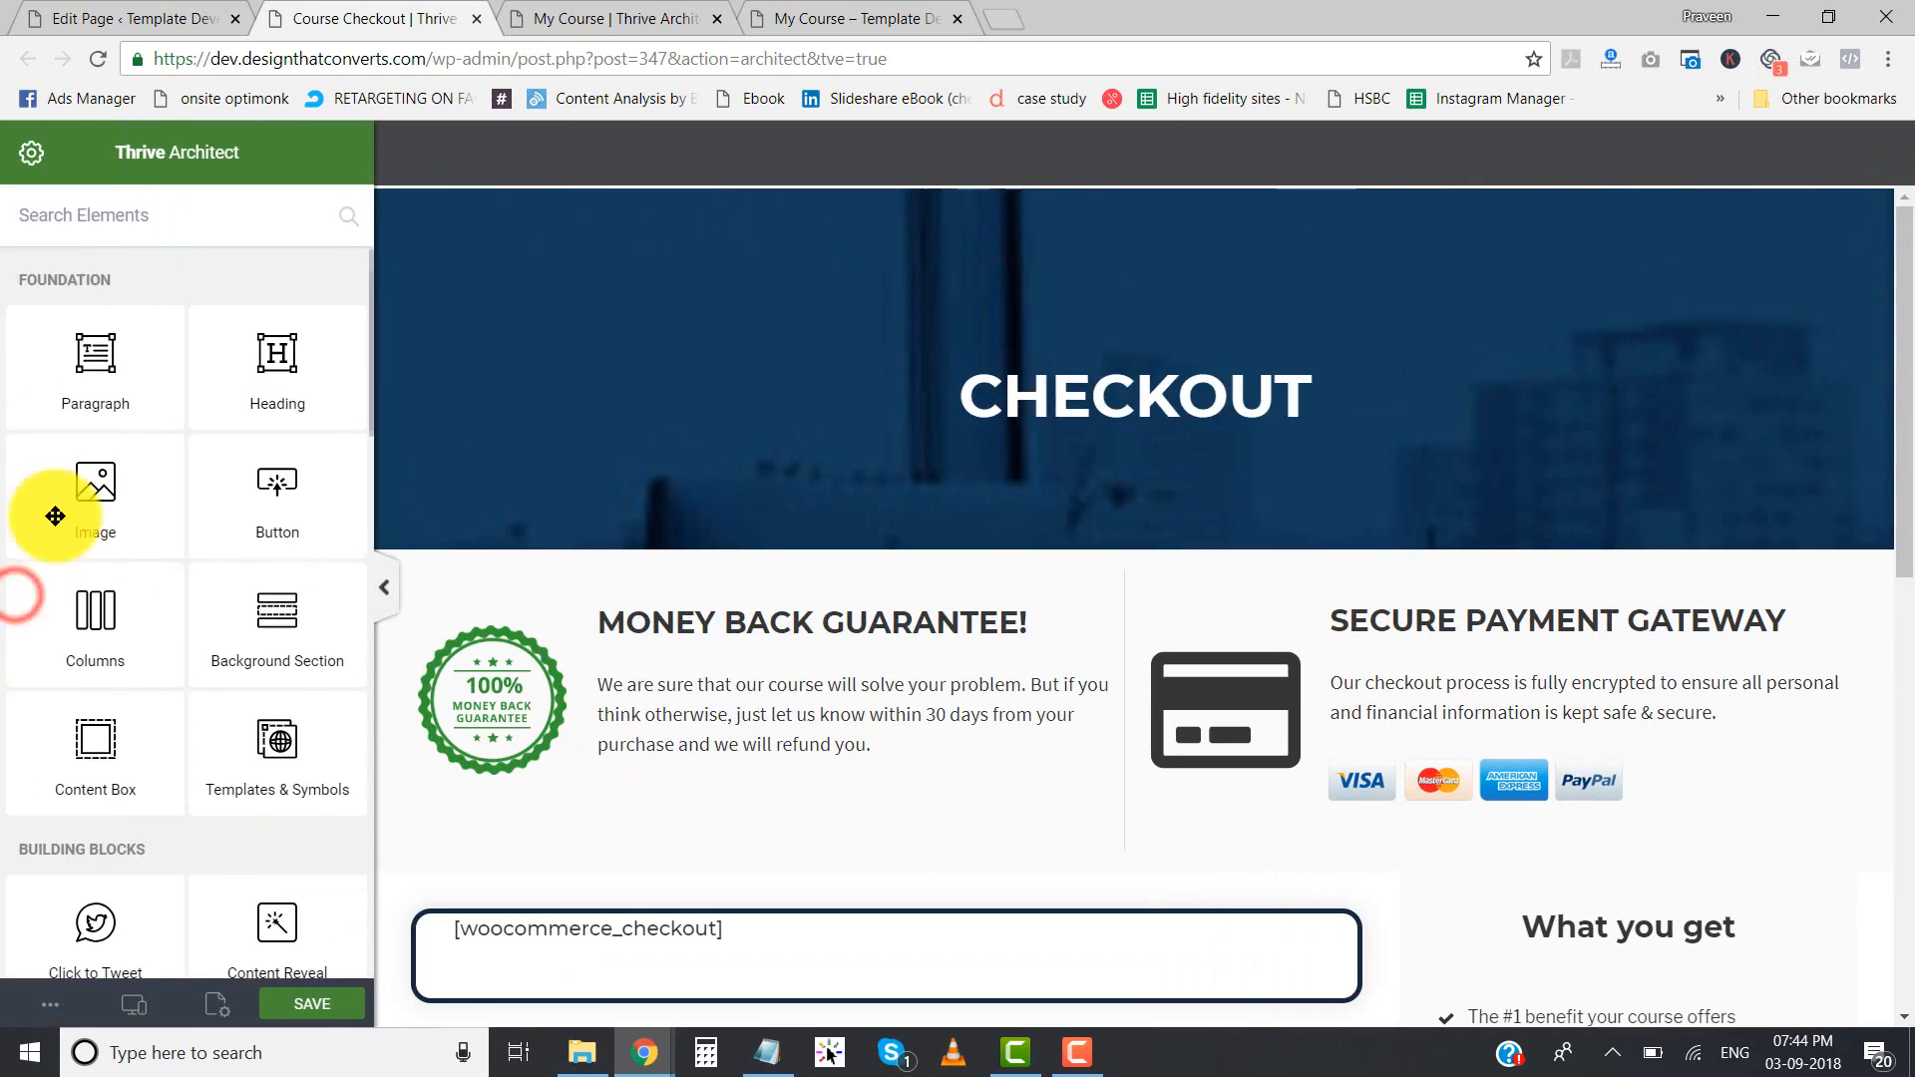
pyautogui.click(33, 154)
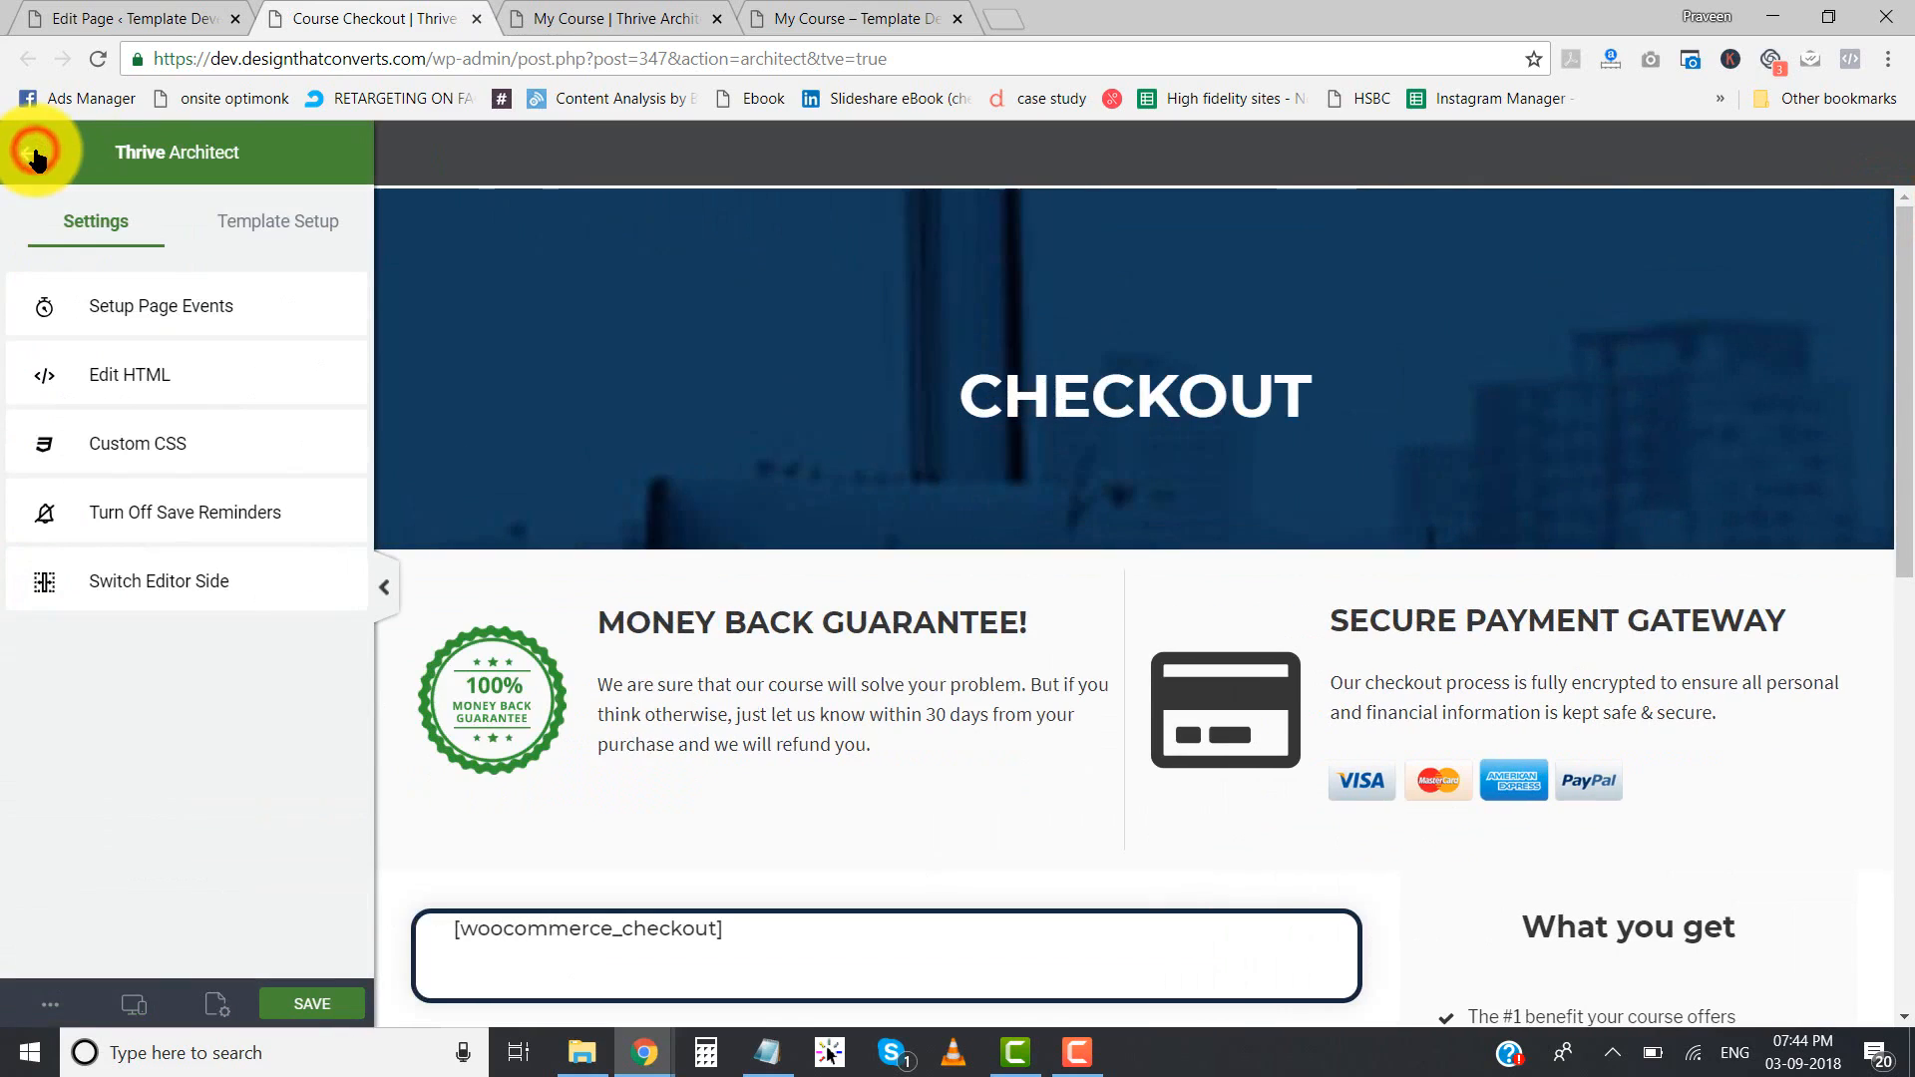
pyautogui.click(264, 232)
pyautogui.click(185, 657)
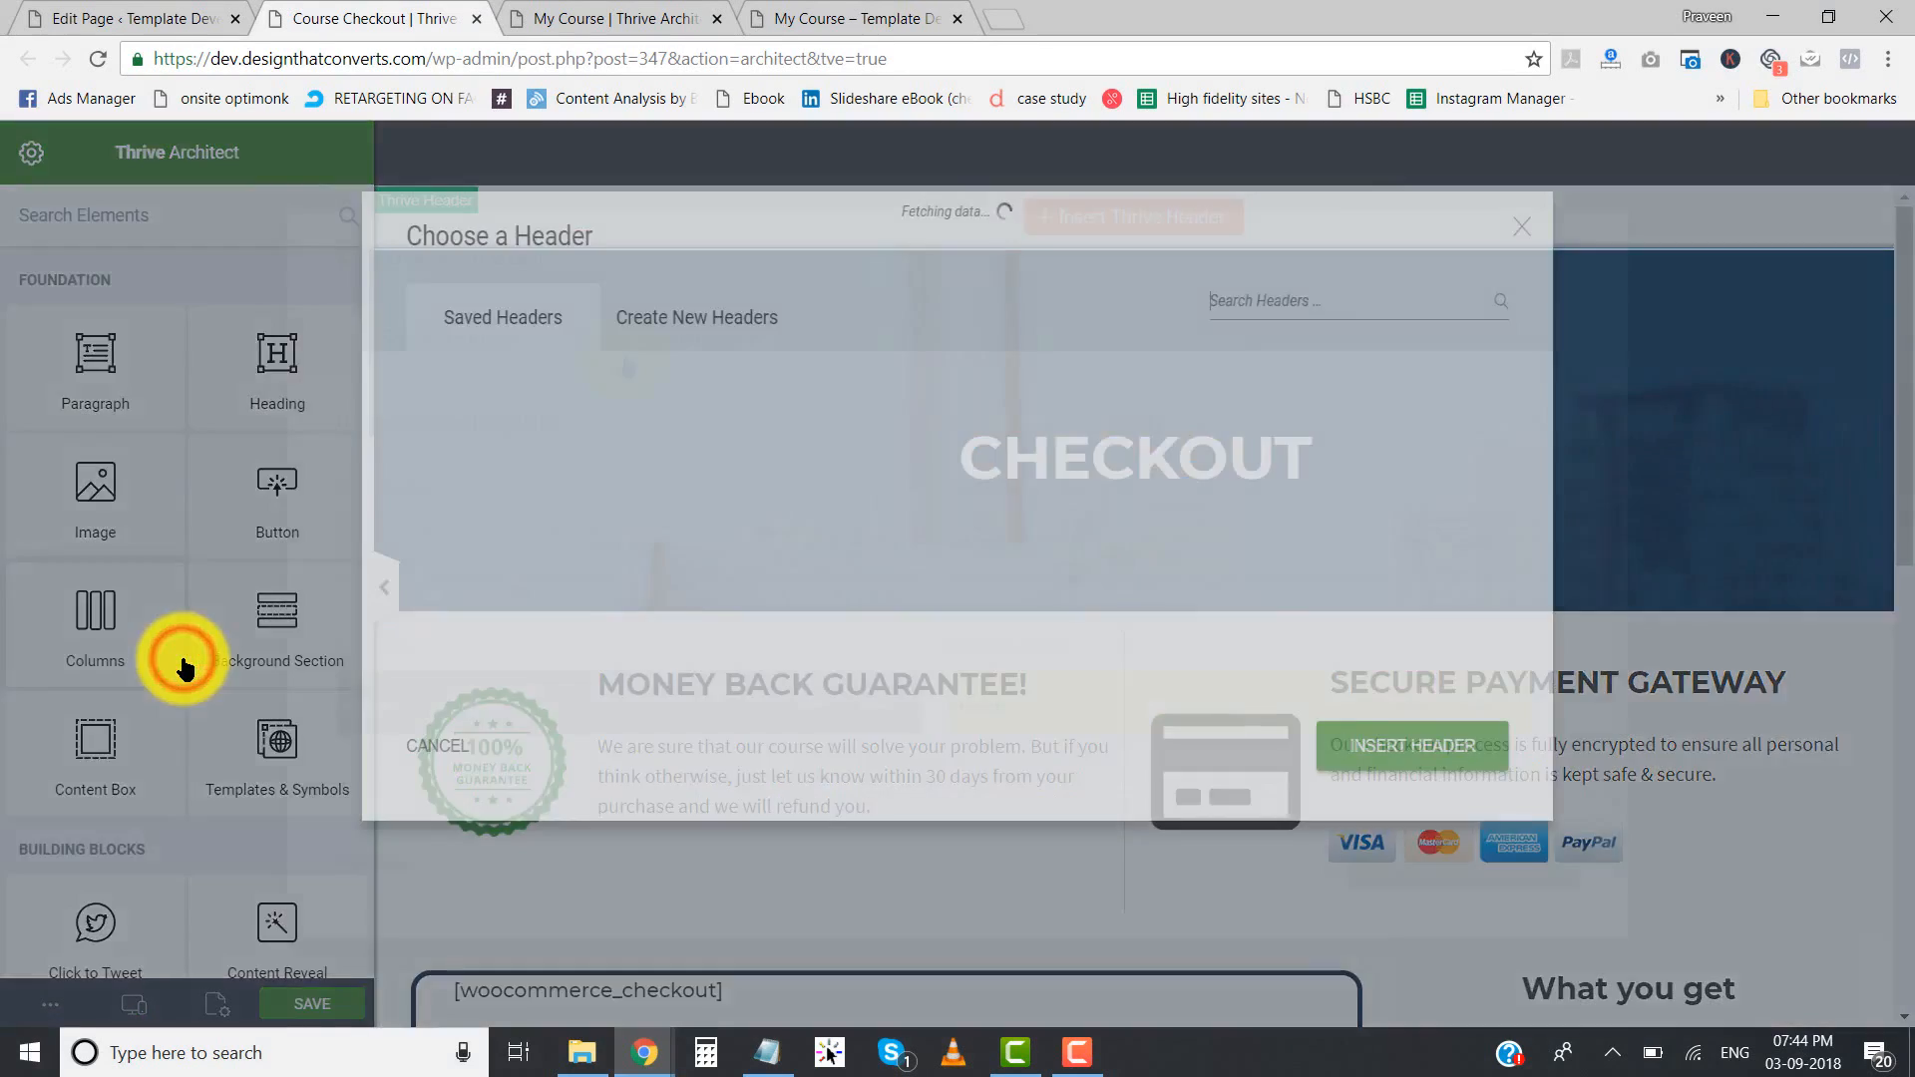
pyautogui.click(759, 354)
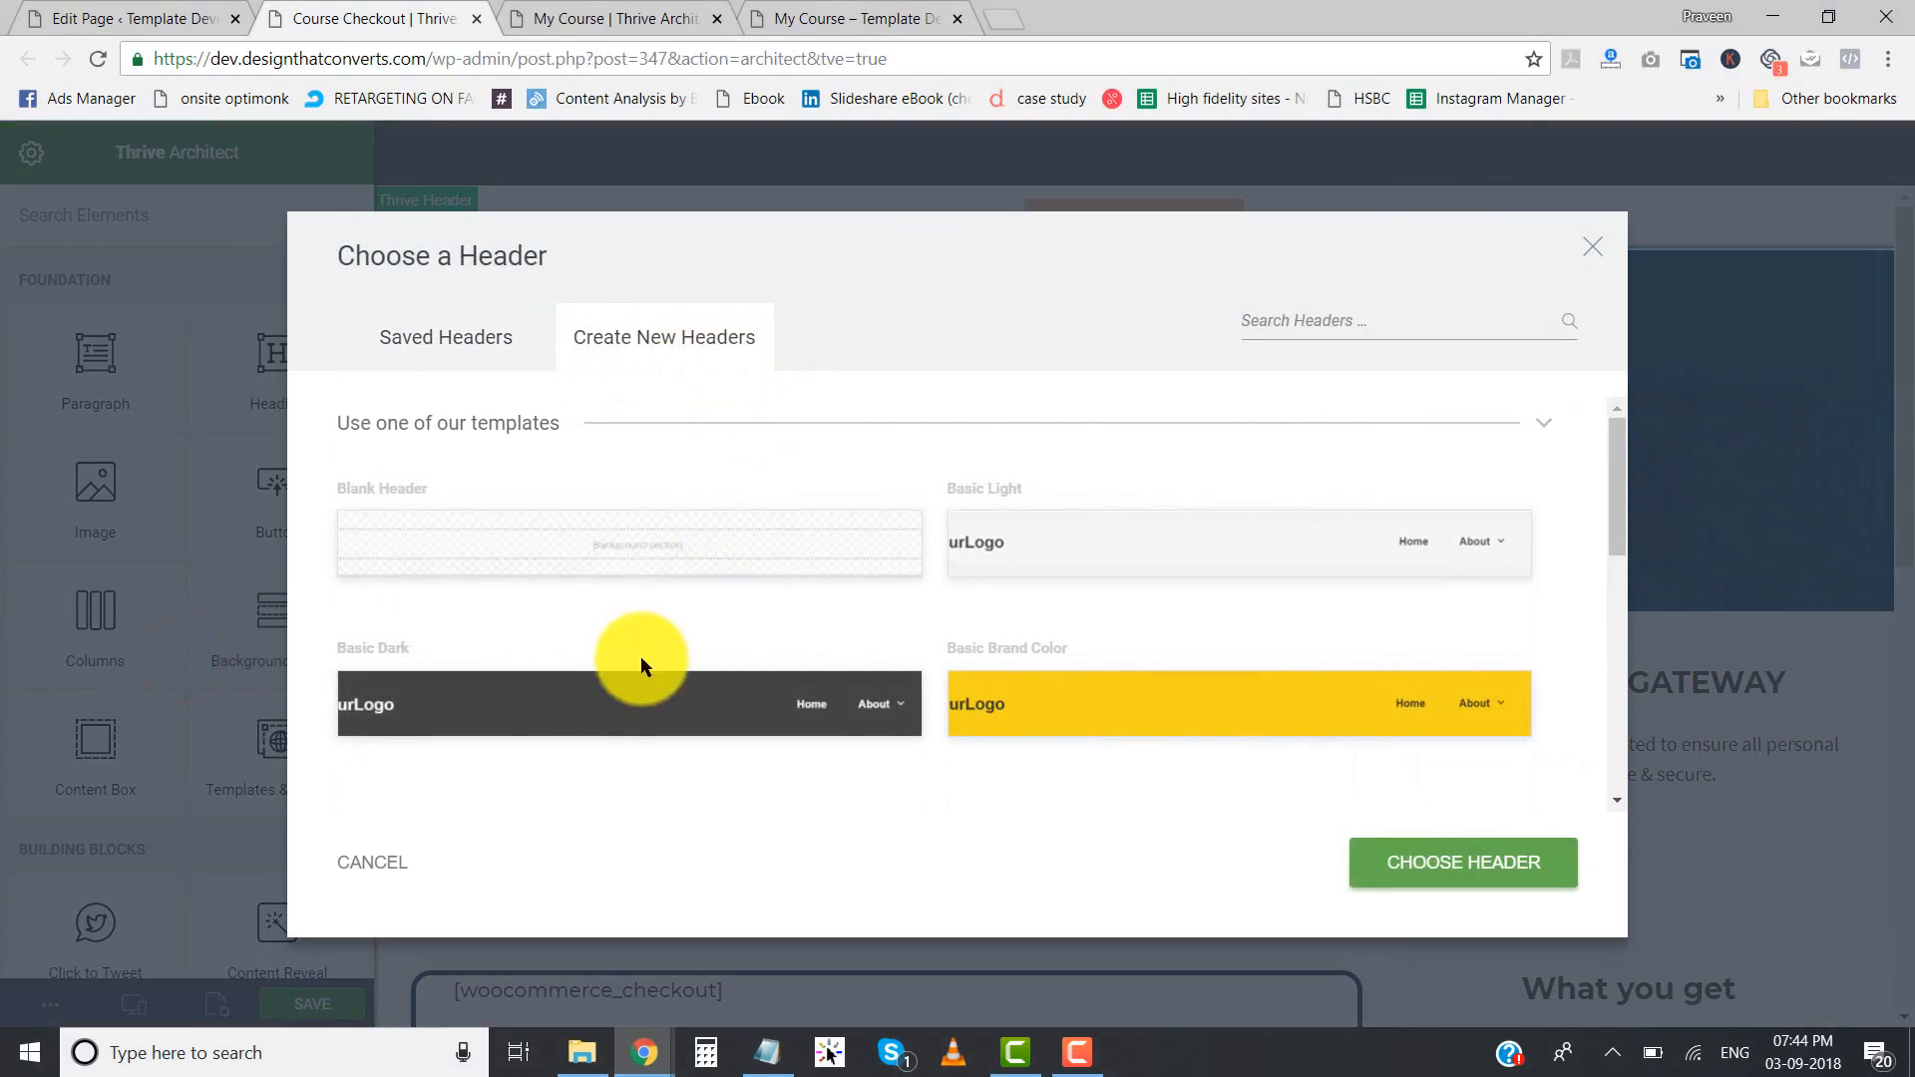
pyautogui.click(520, 710)
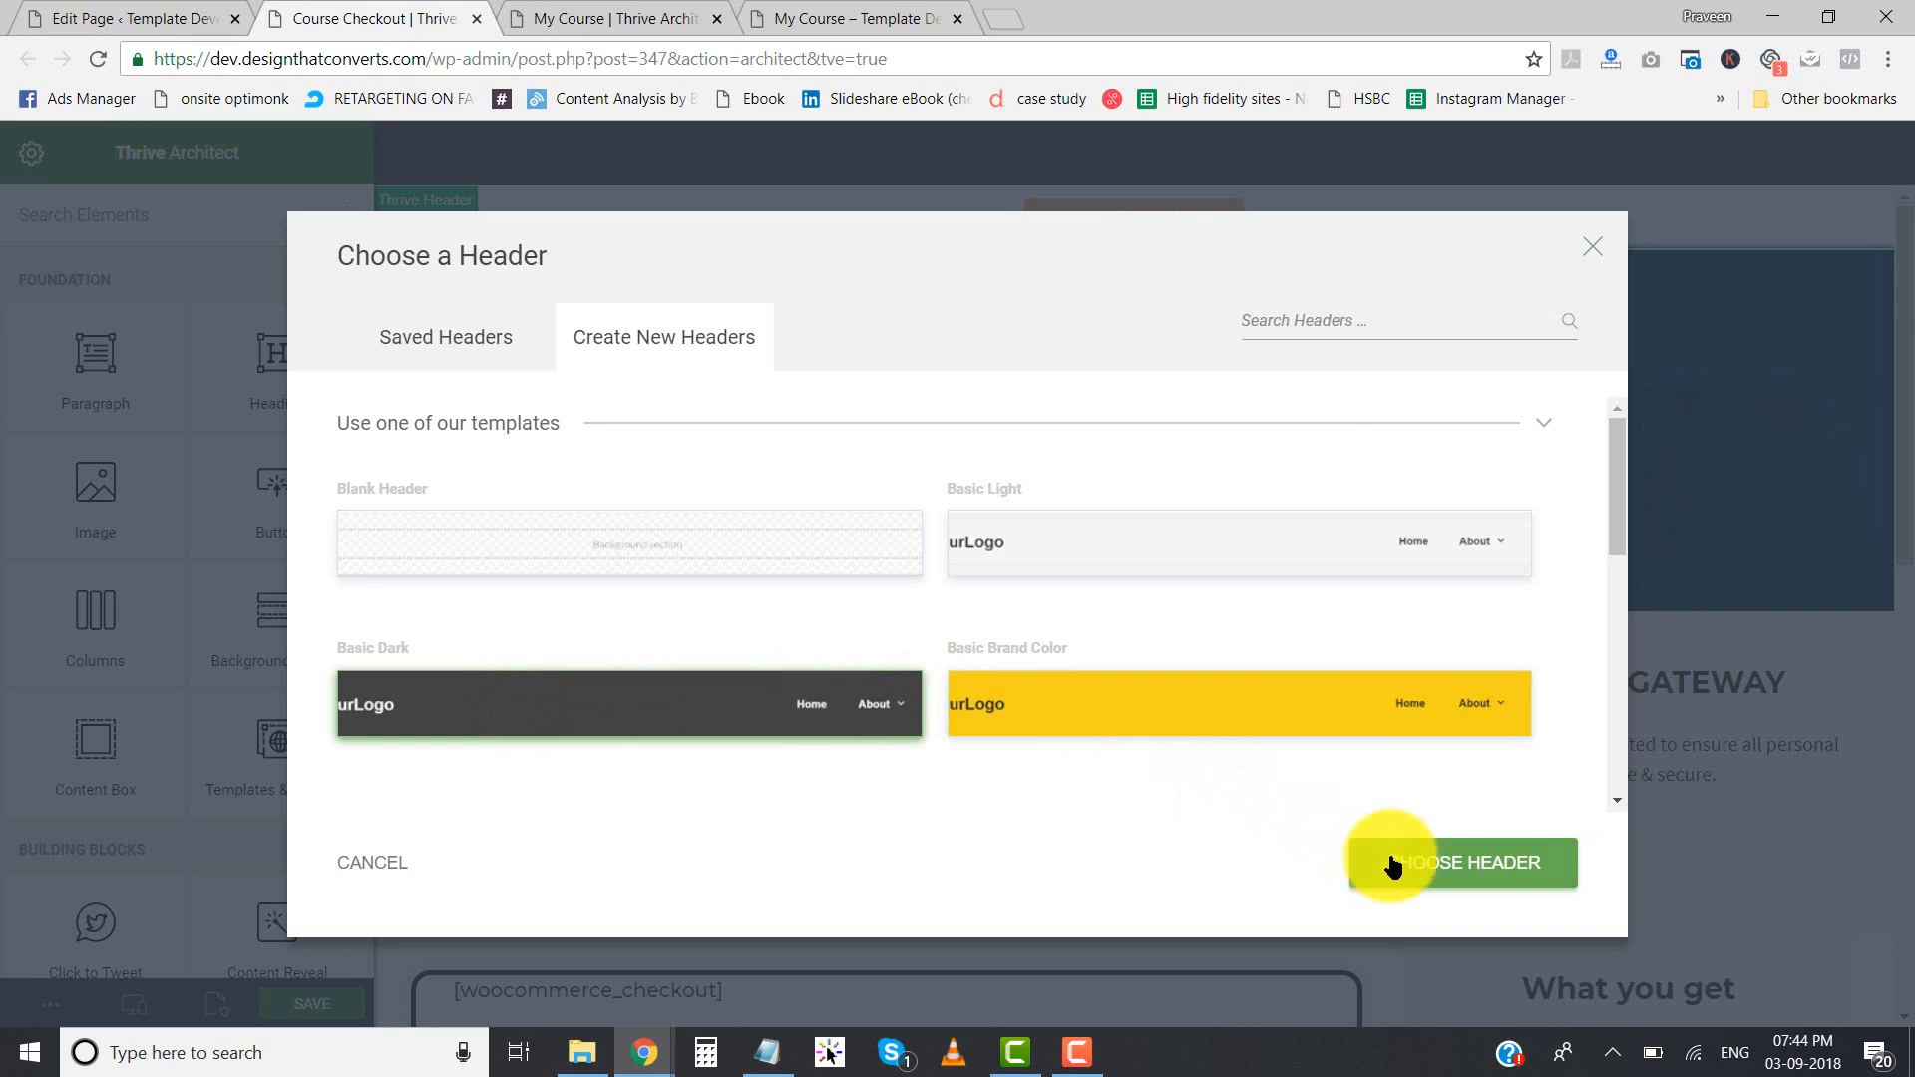
pyautogui.click(511, 540)
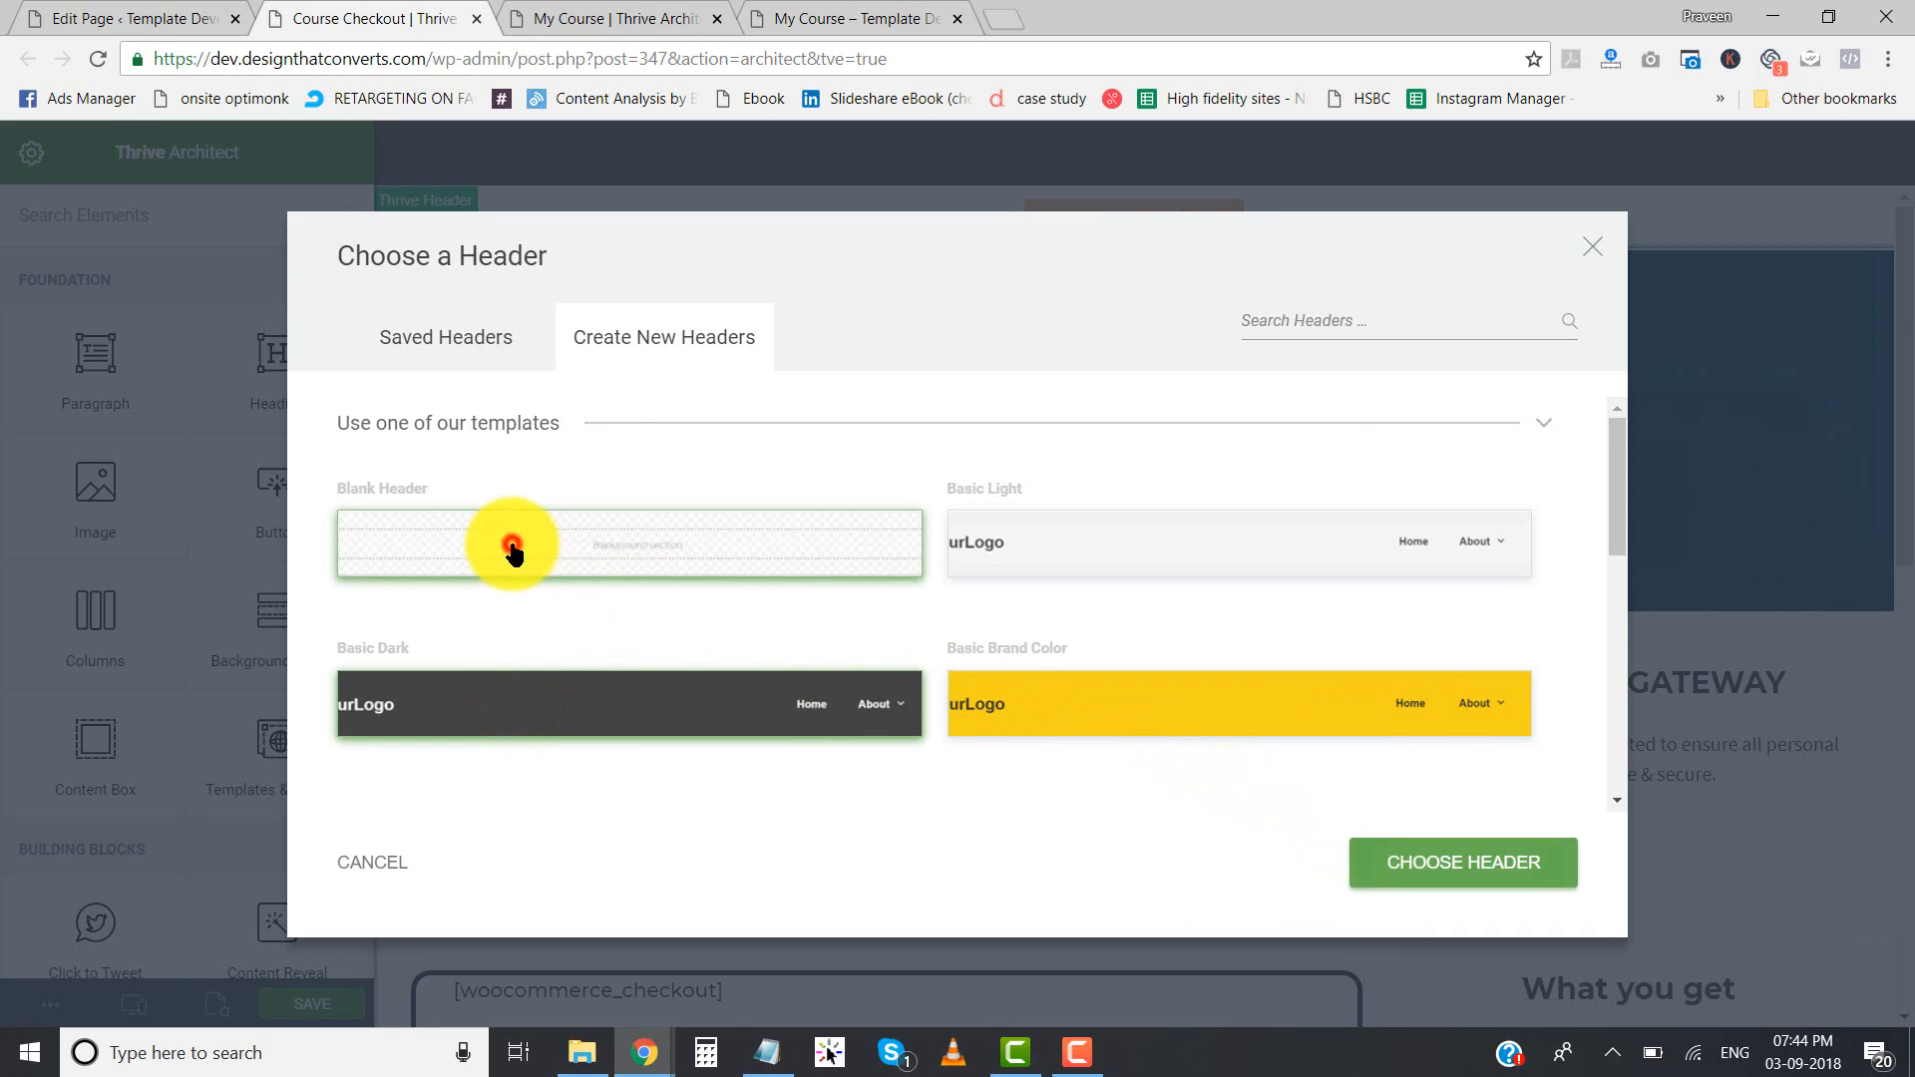
pyautogui.click(1421, 864)
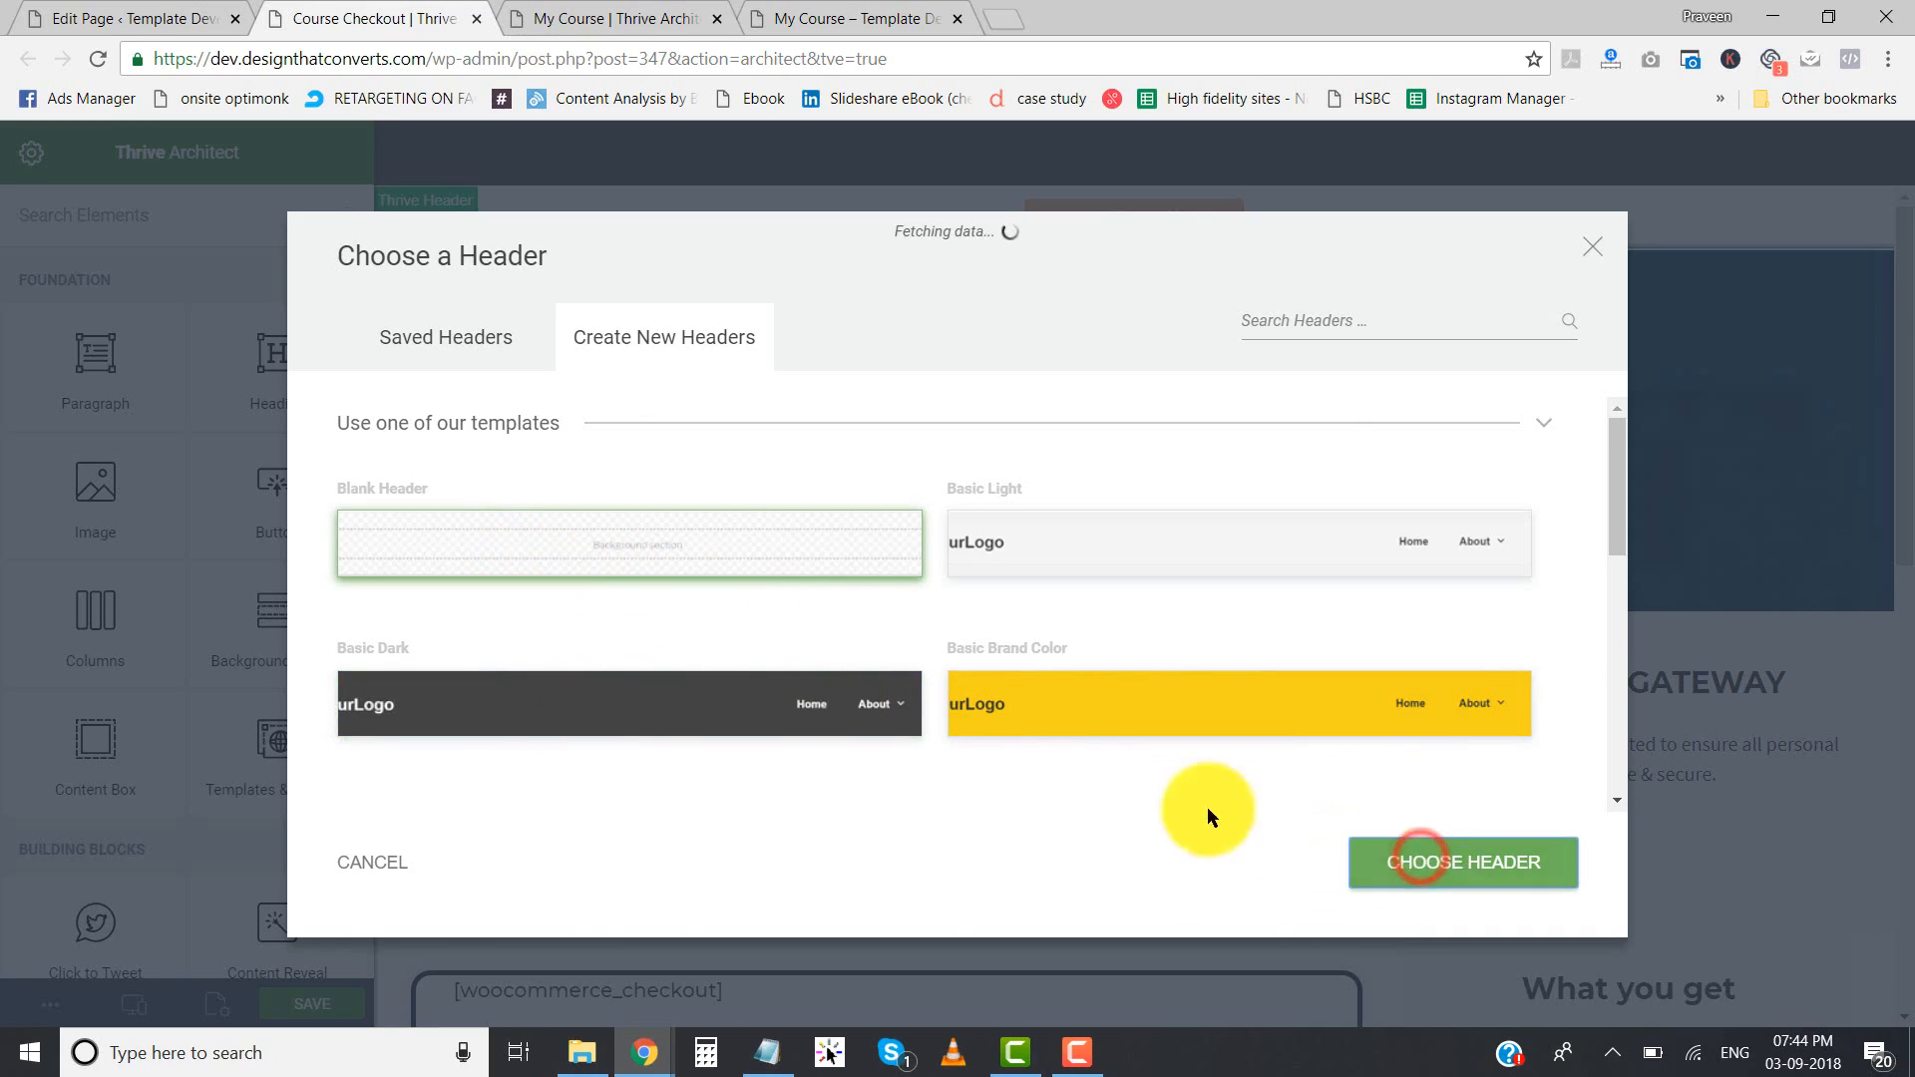
pyautogui.click(1005, 393)
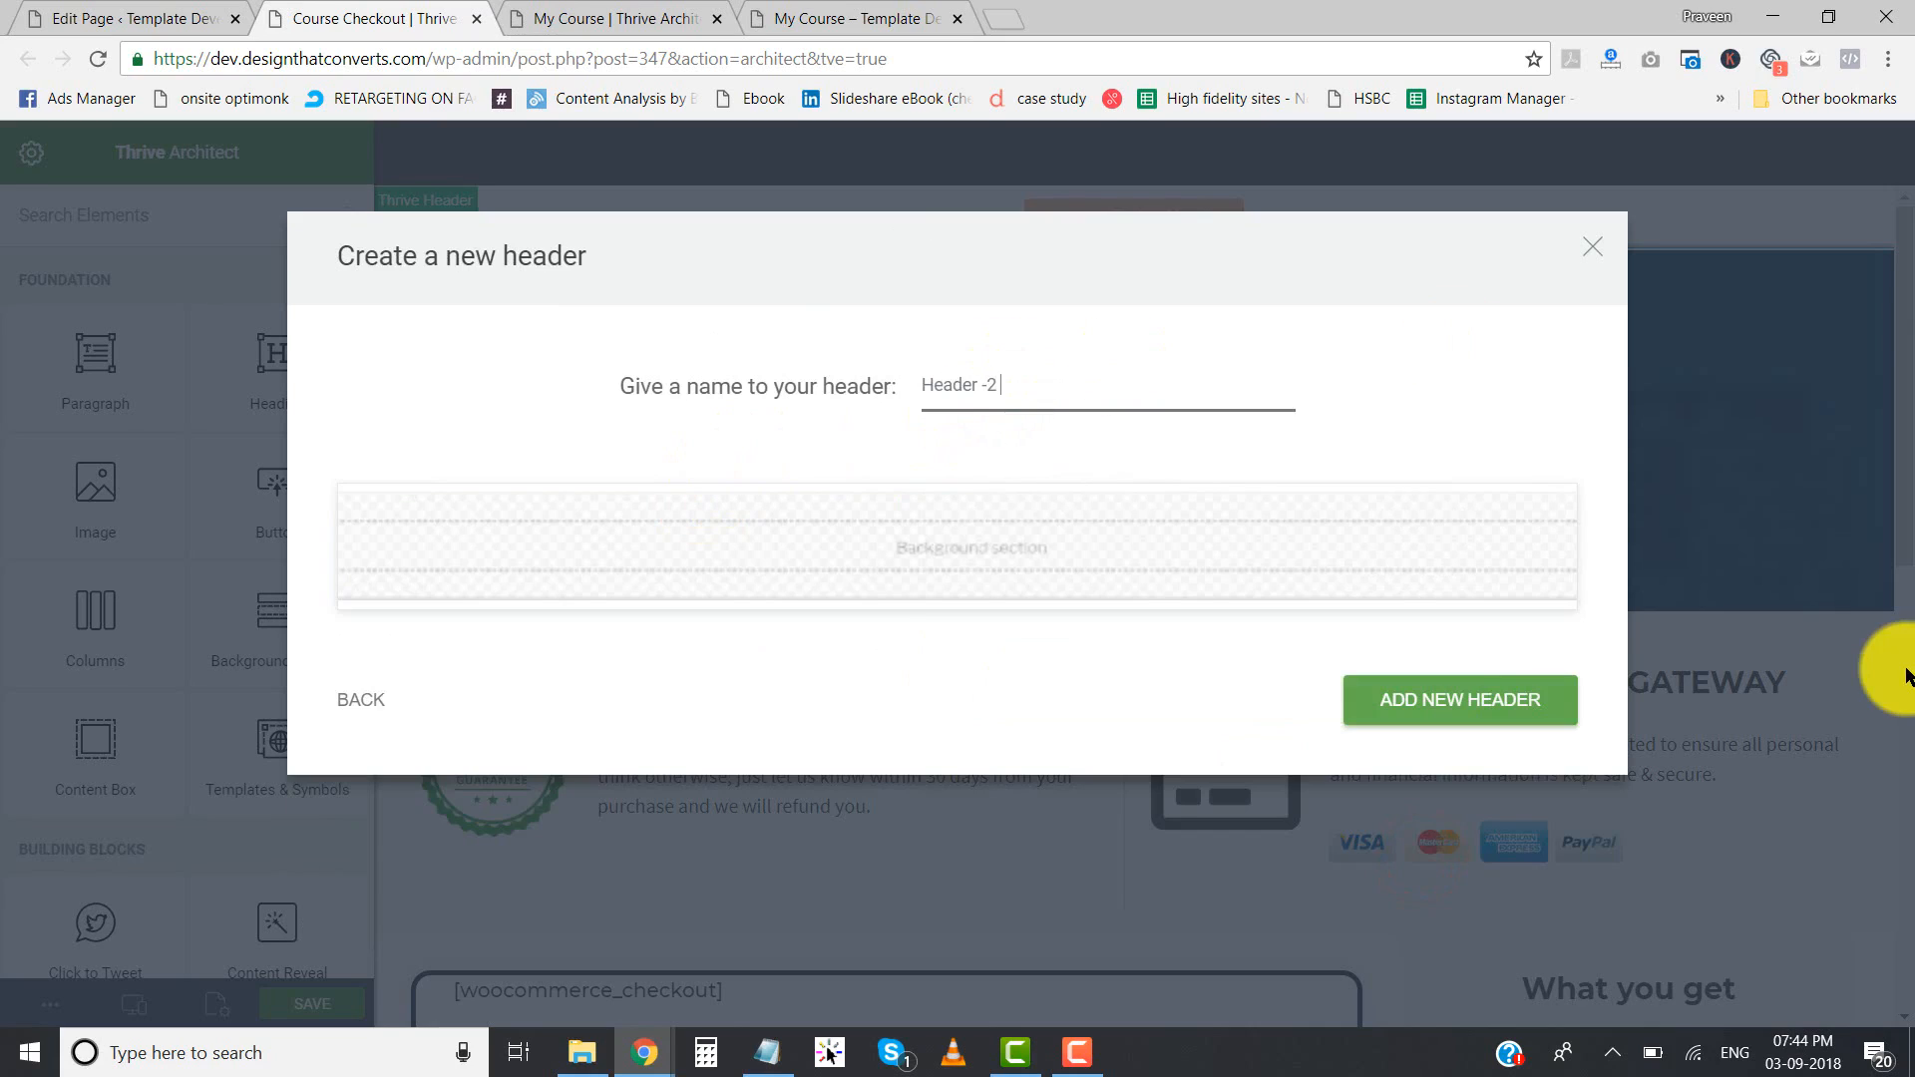
pyautogui.click(1493, 688)
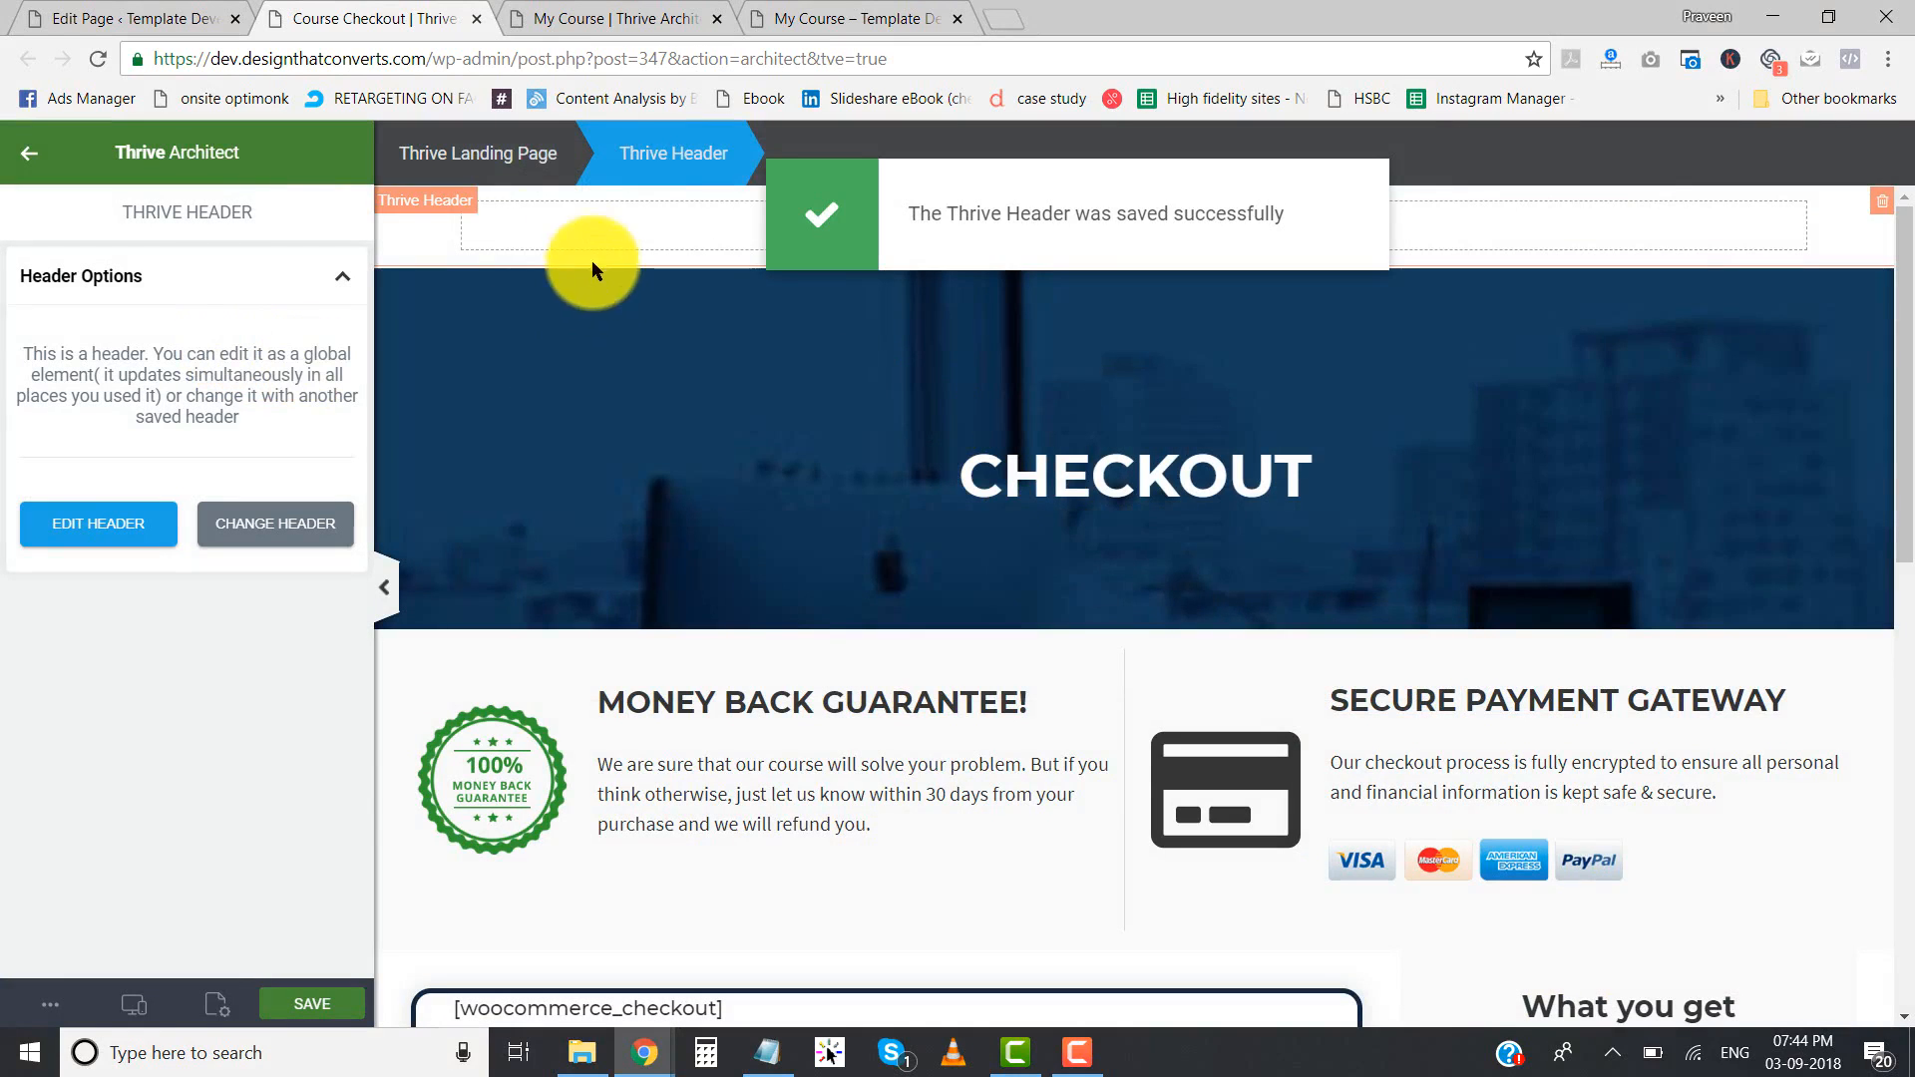
# - Open the new Thrive Header for editing and set its header position to Over Content
pyautogui.click(63, 541)
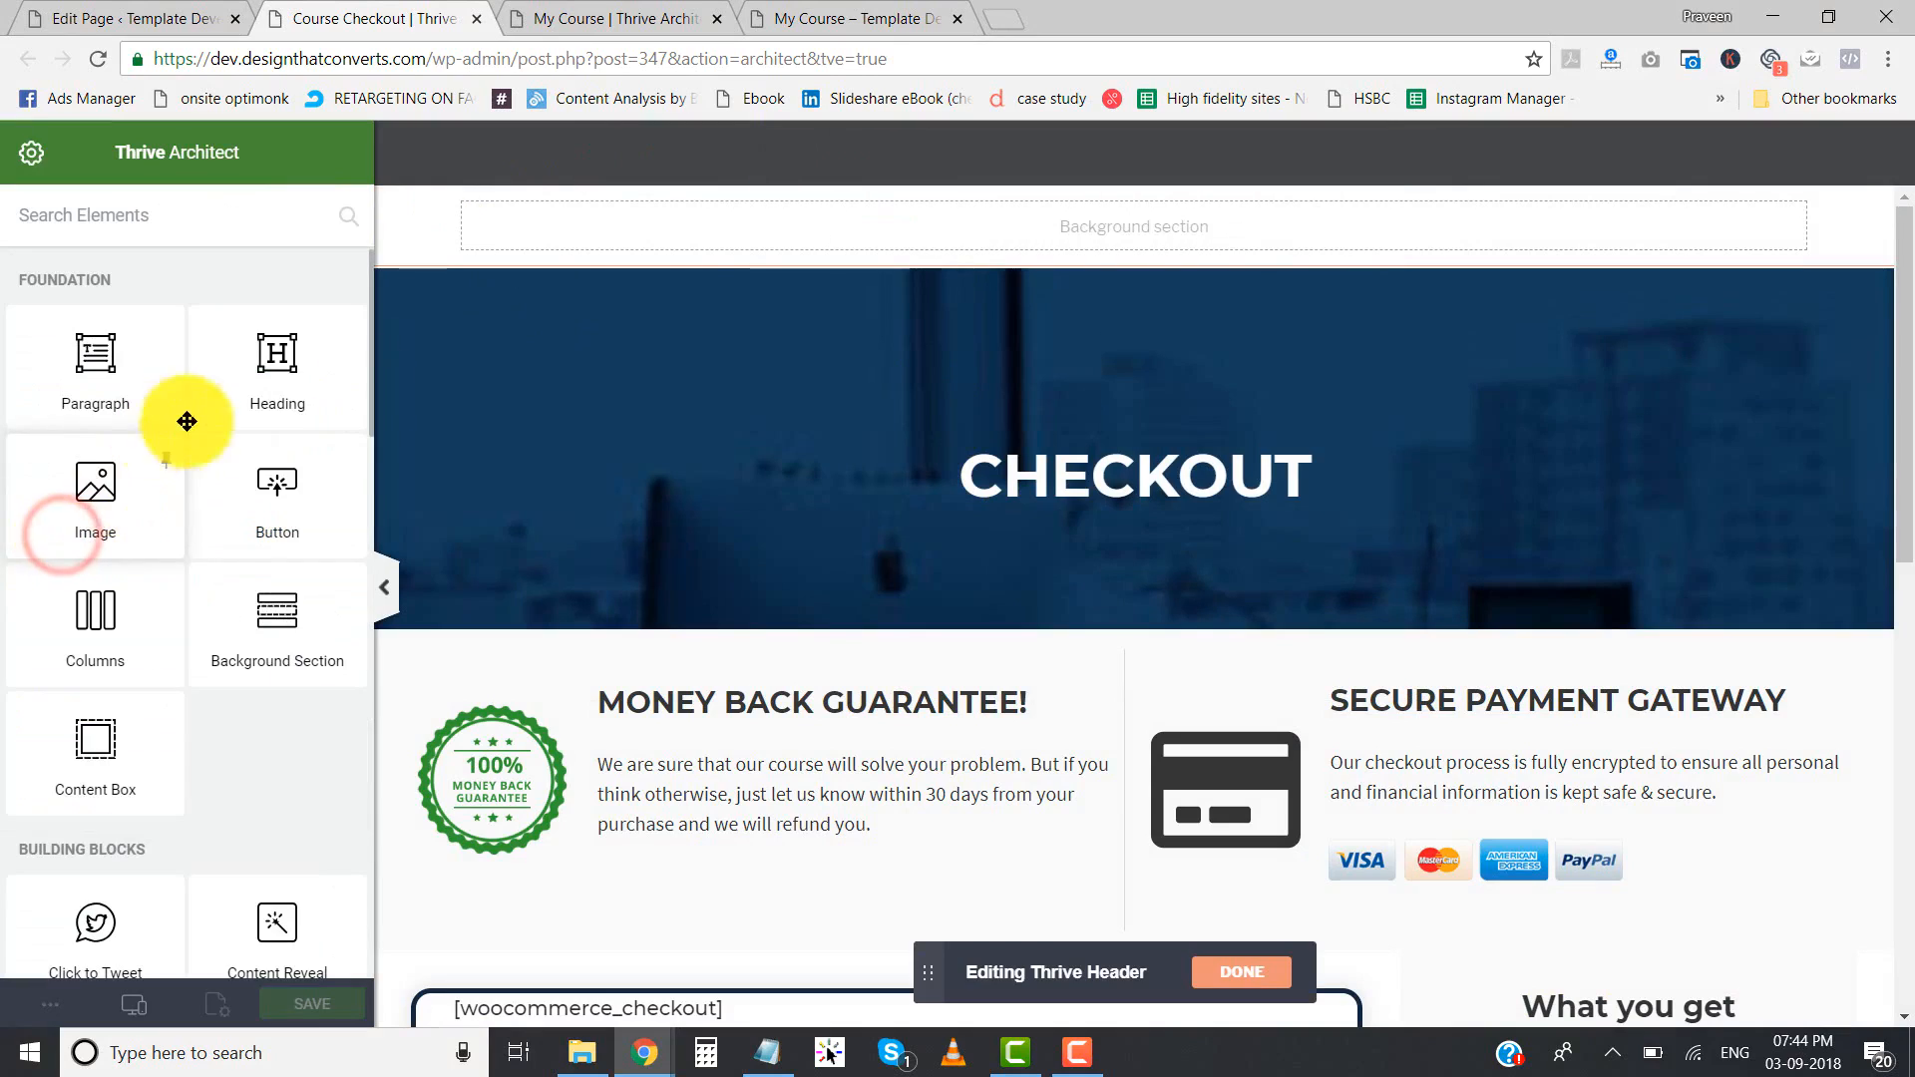
pyautogui.click(404, 262)
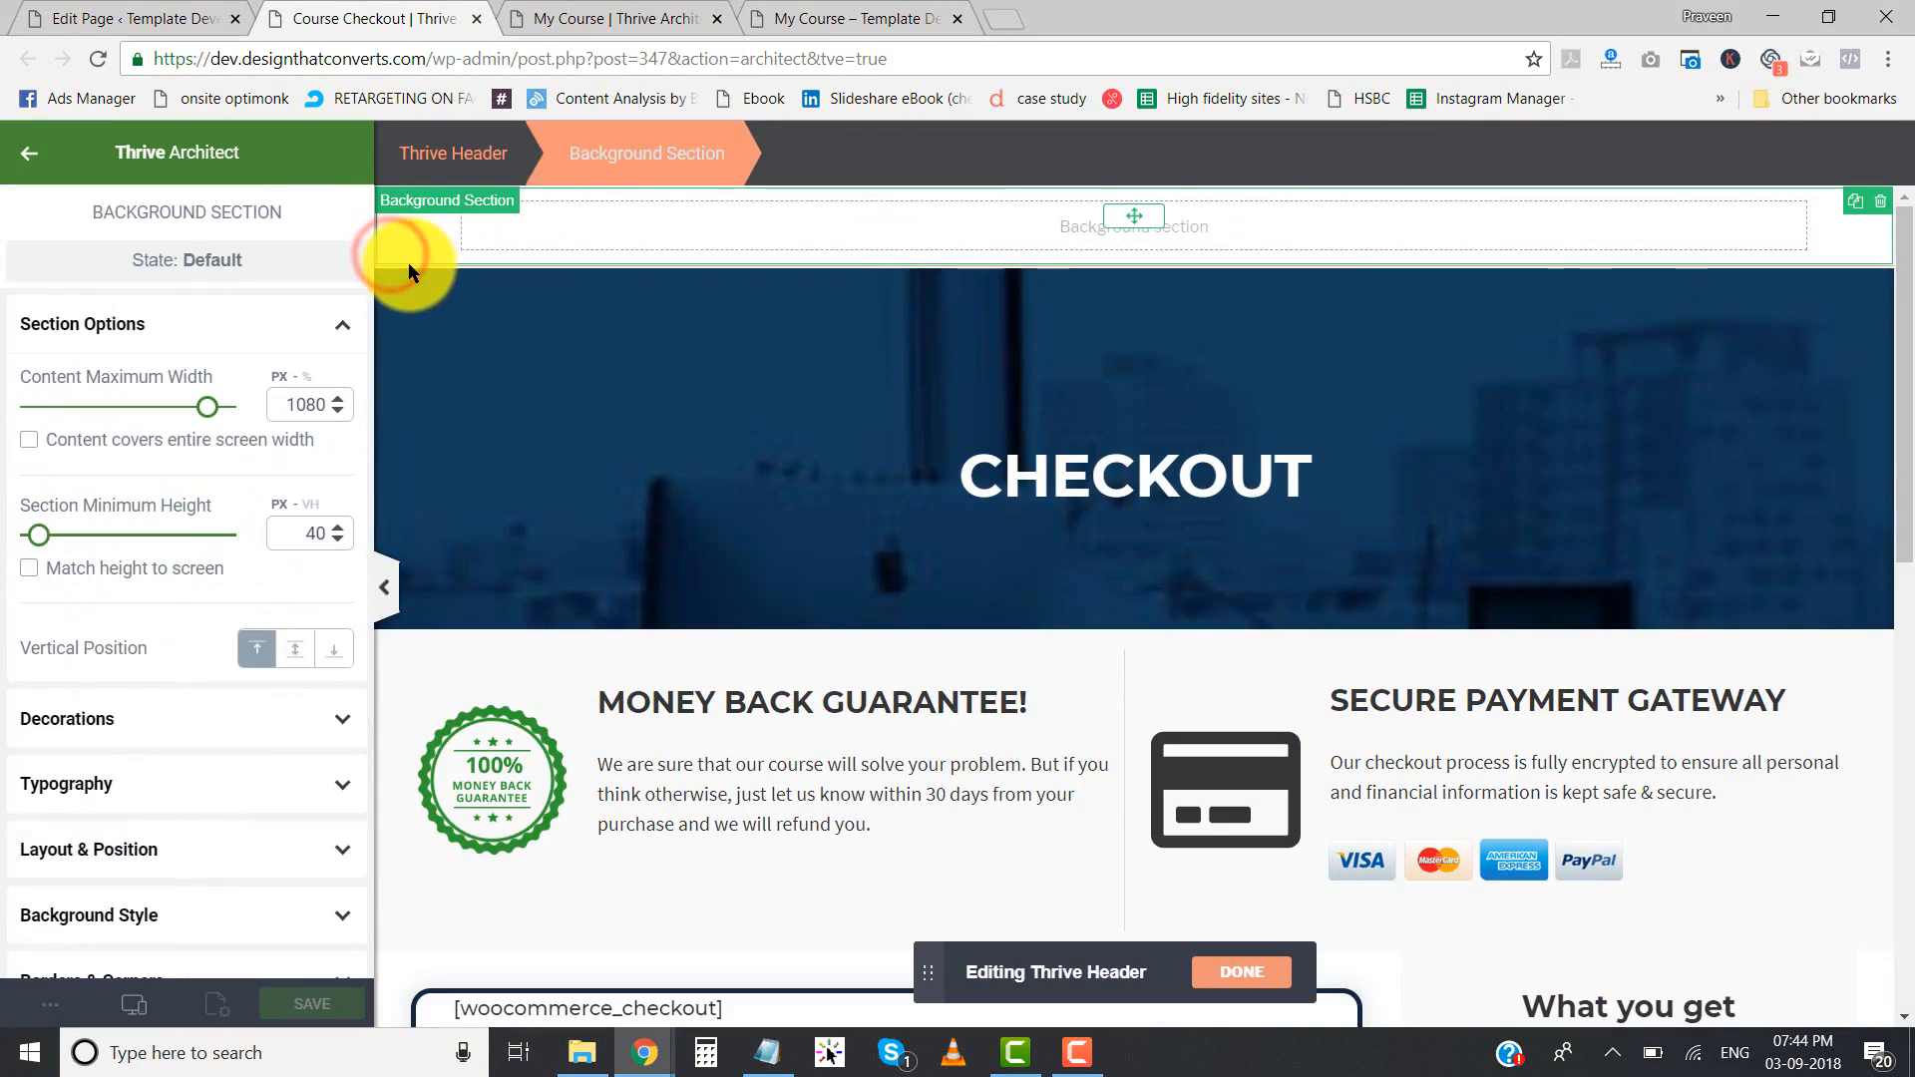
pyautogui.click(408, 265)
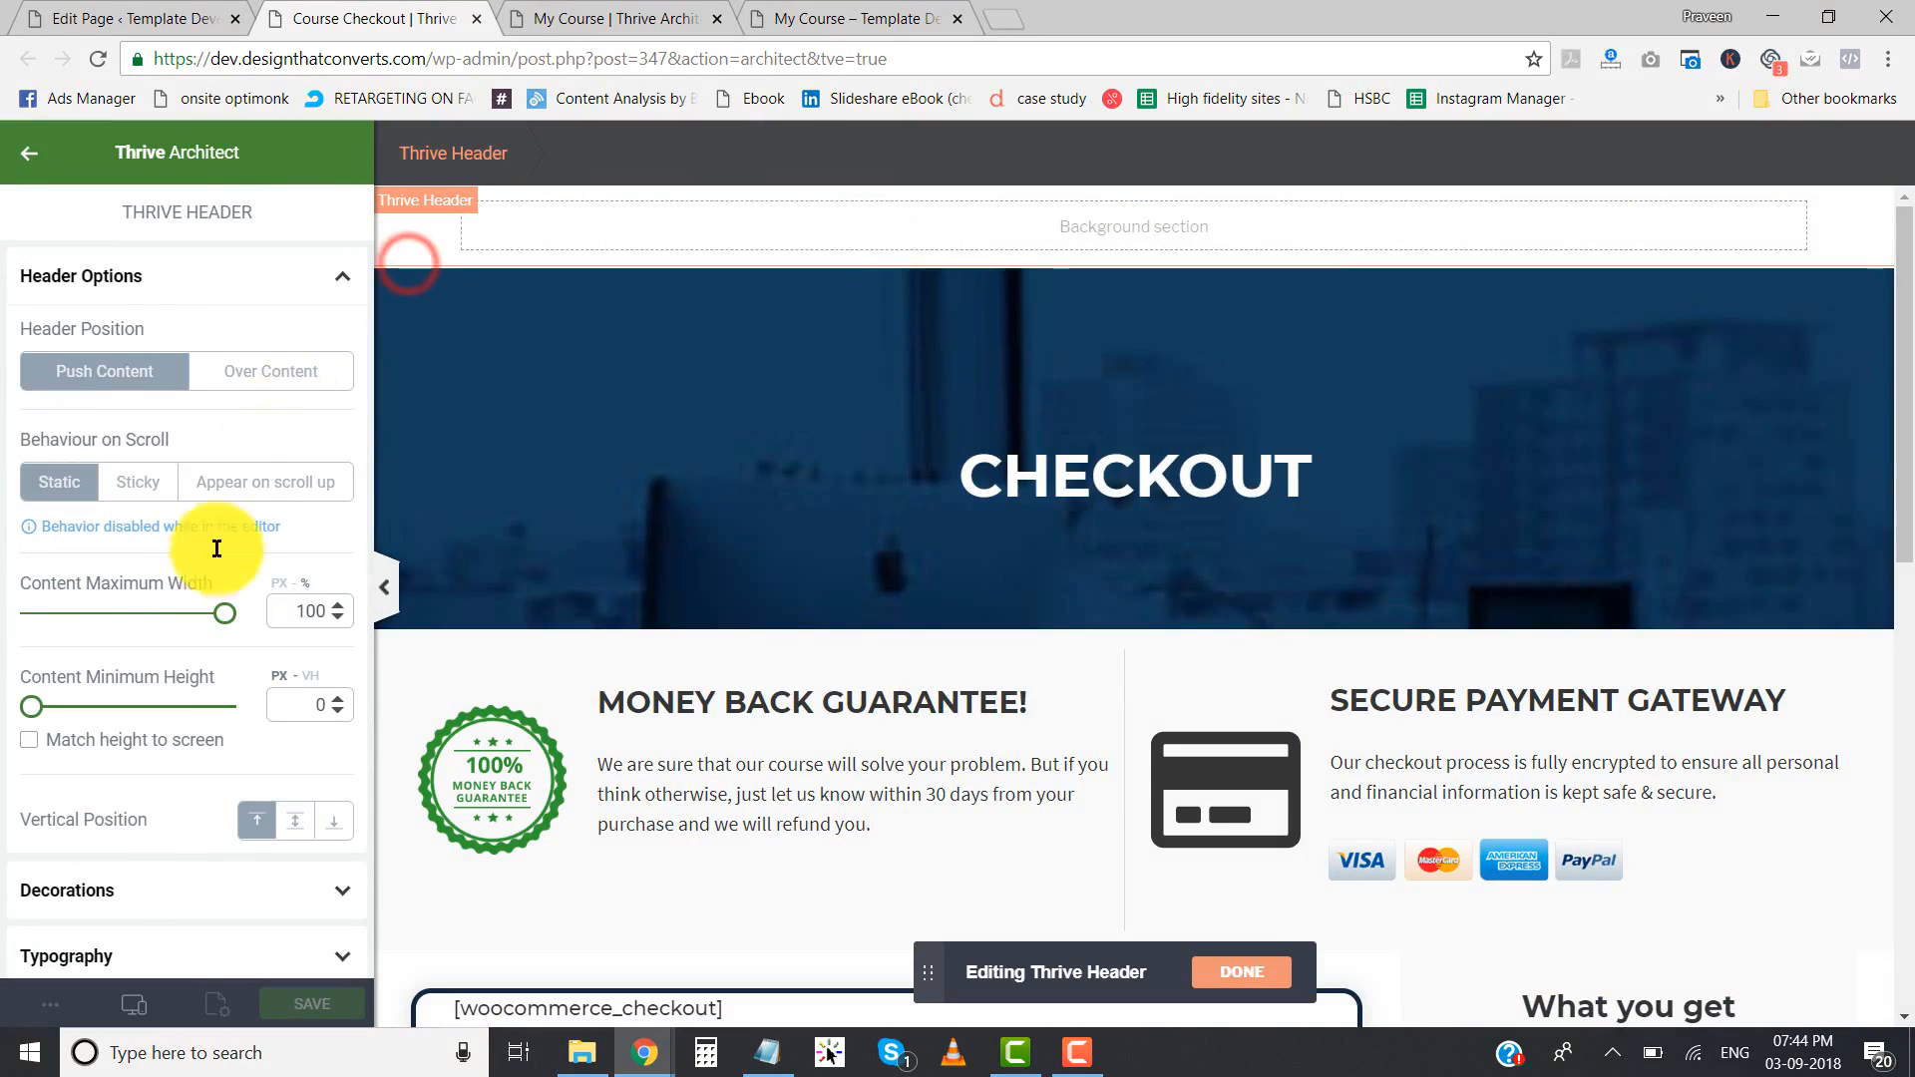
pyautogui.click(243, 387)
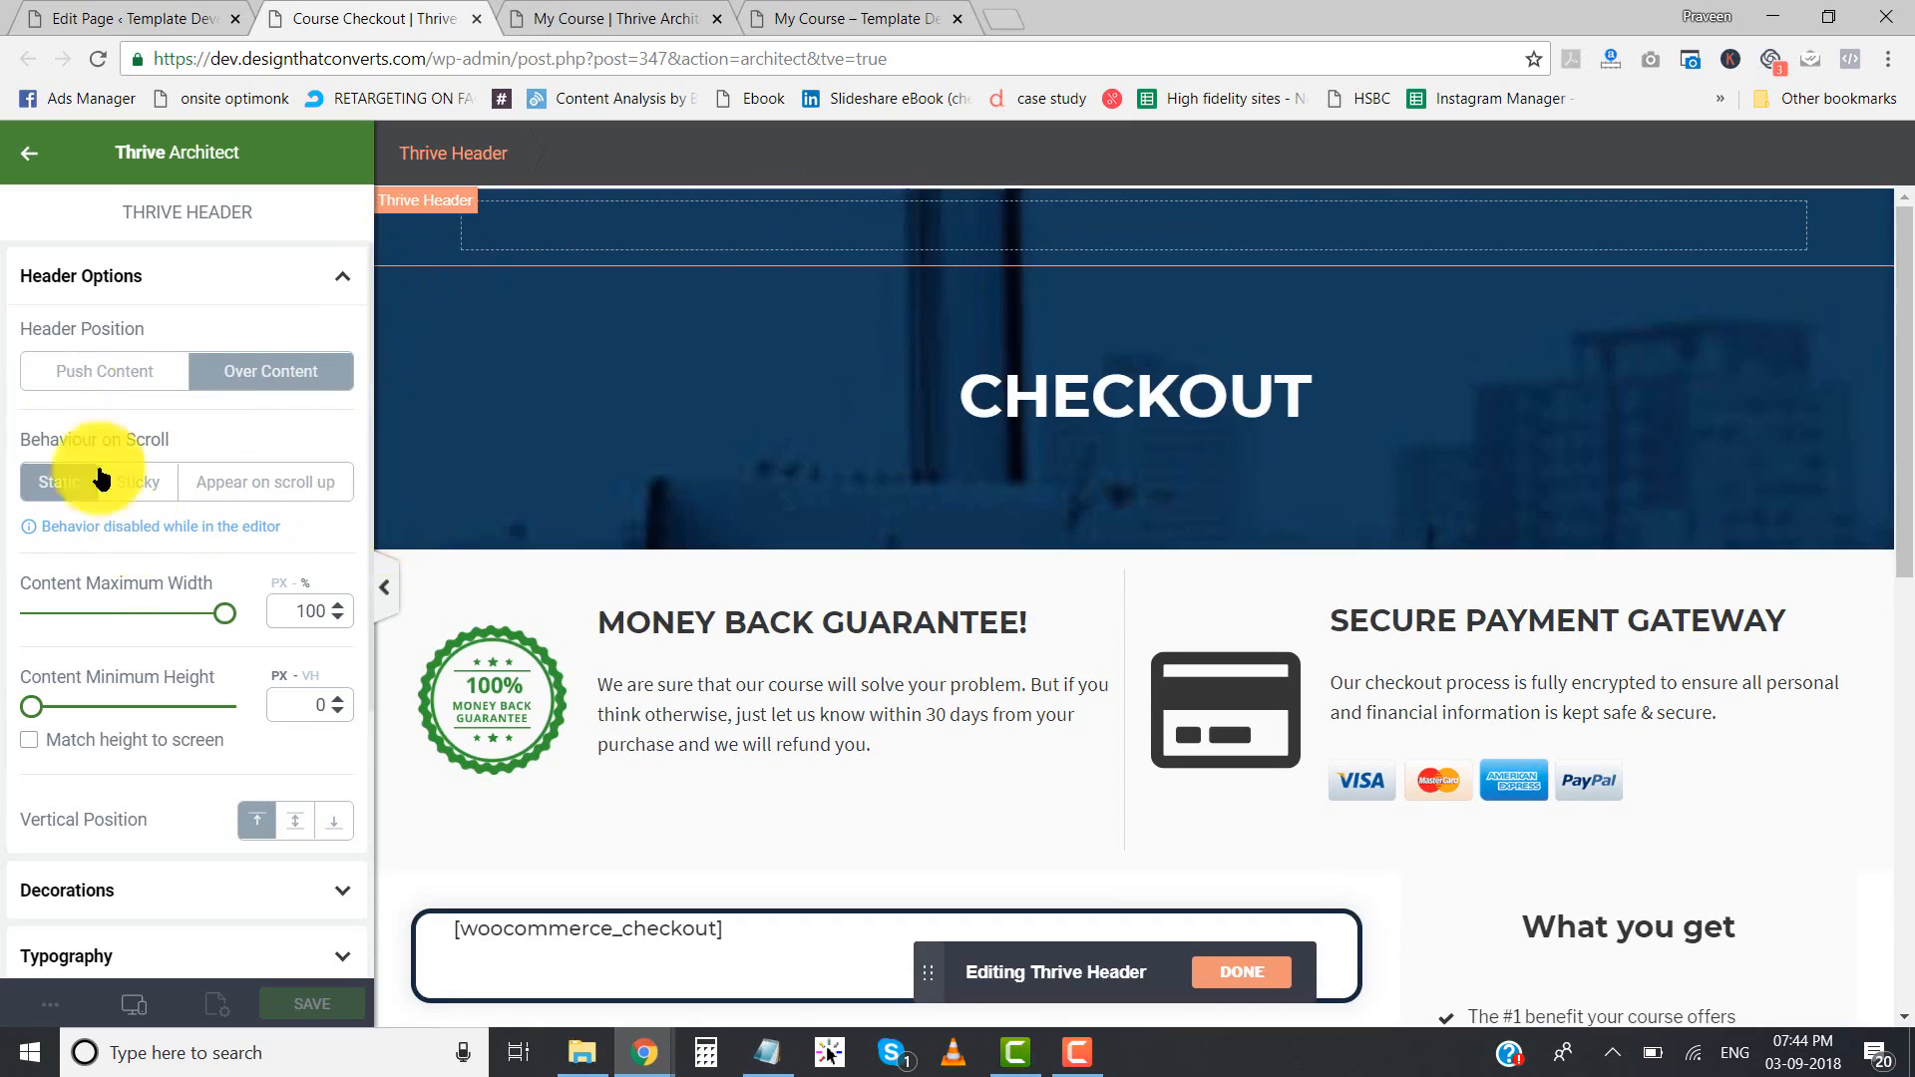
# - Insert the Dummy-Logo image from the media library at full size into the Thrive Header
pyautogui.click(28, 155)
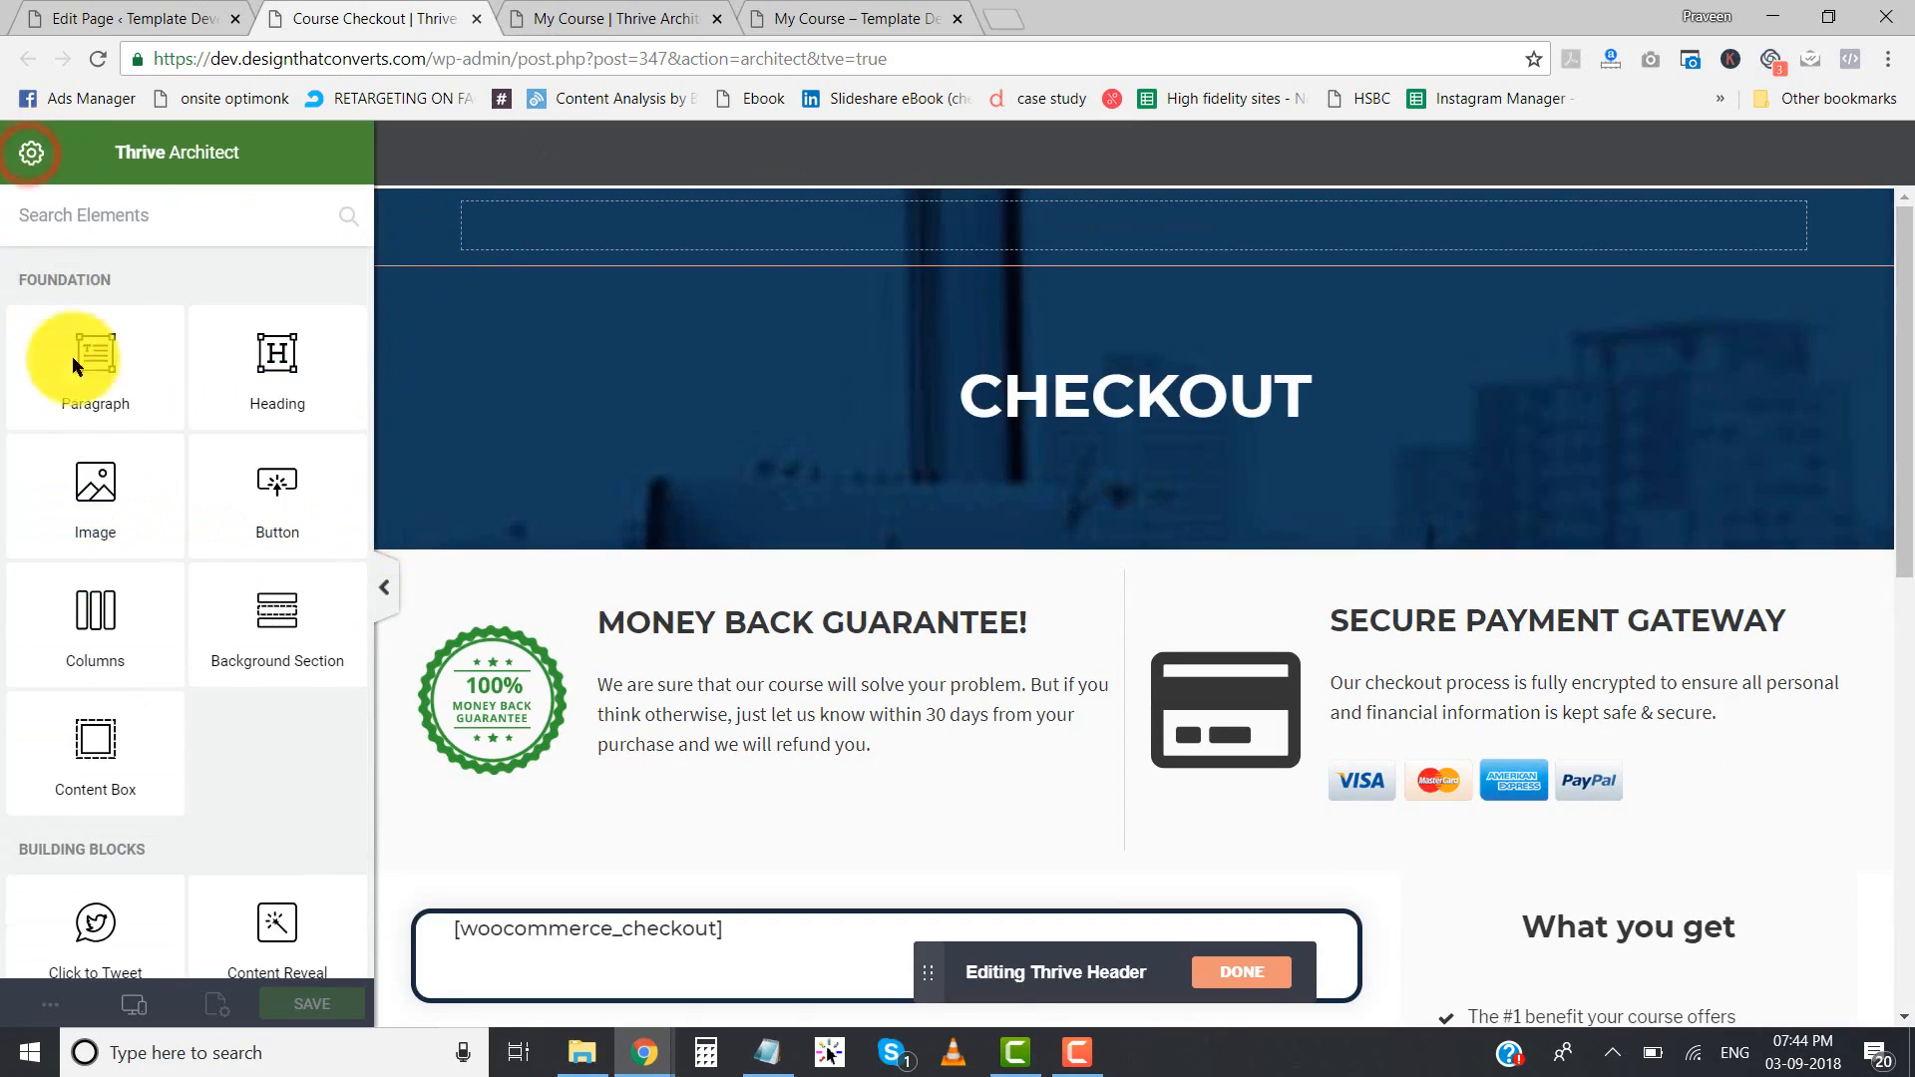
pyautogui.moveTo(113, 516); pyautogui.dragTo(1037, 239)
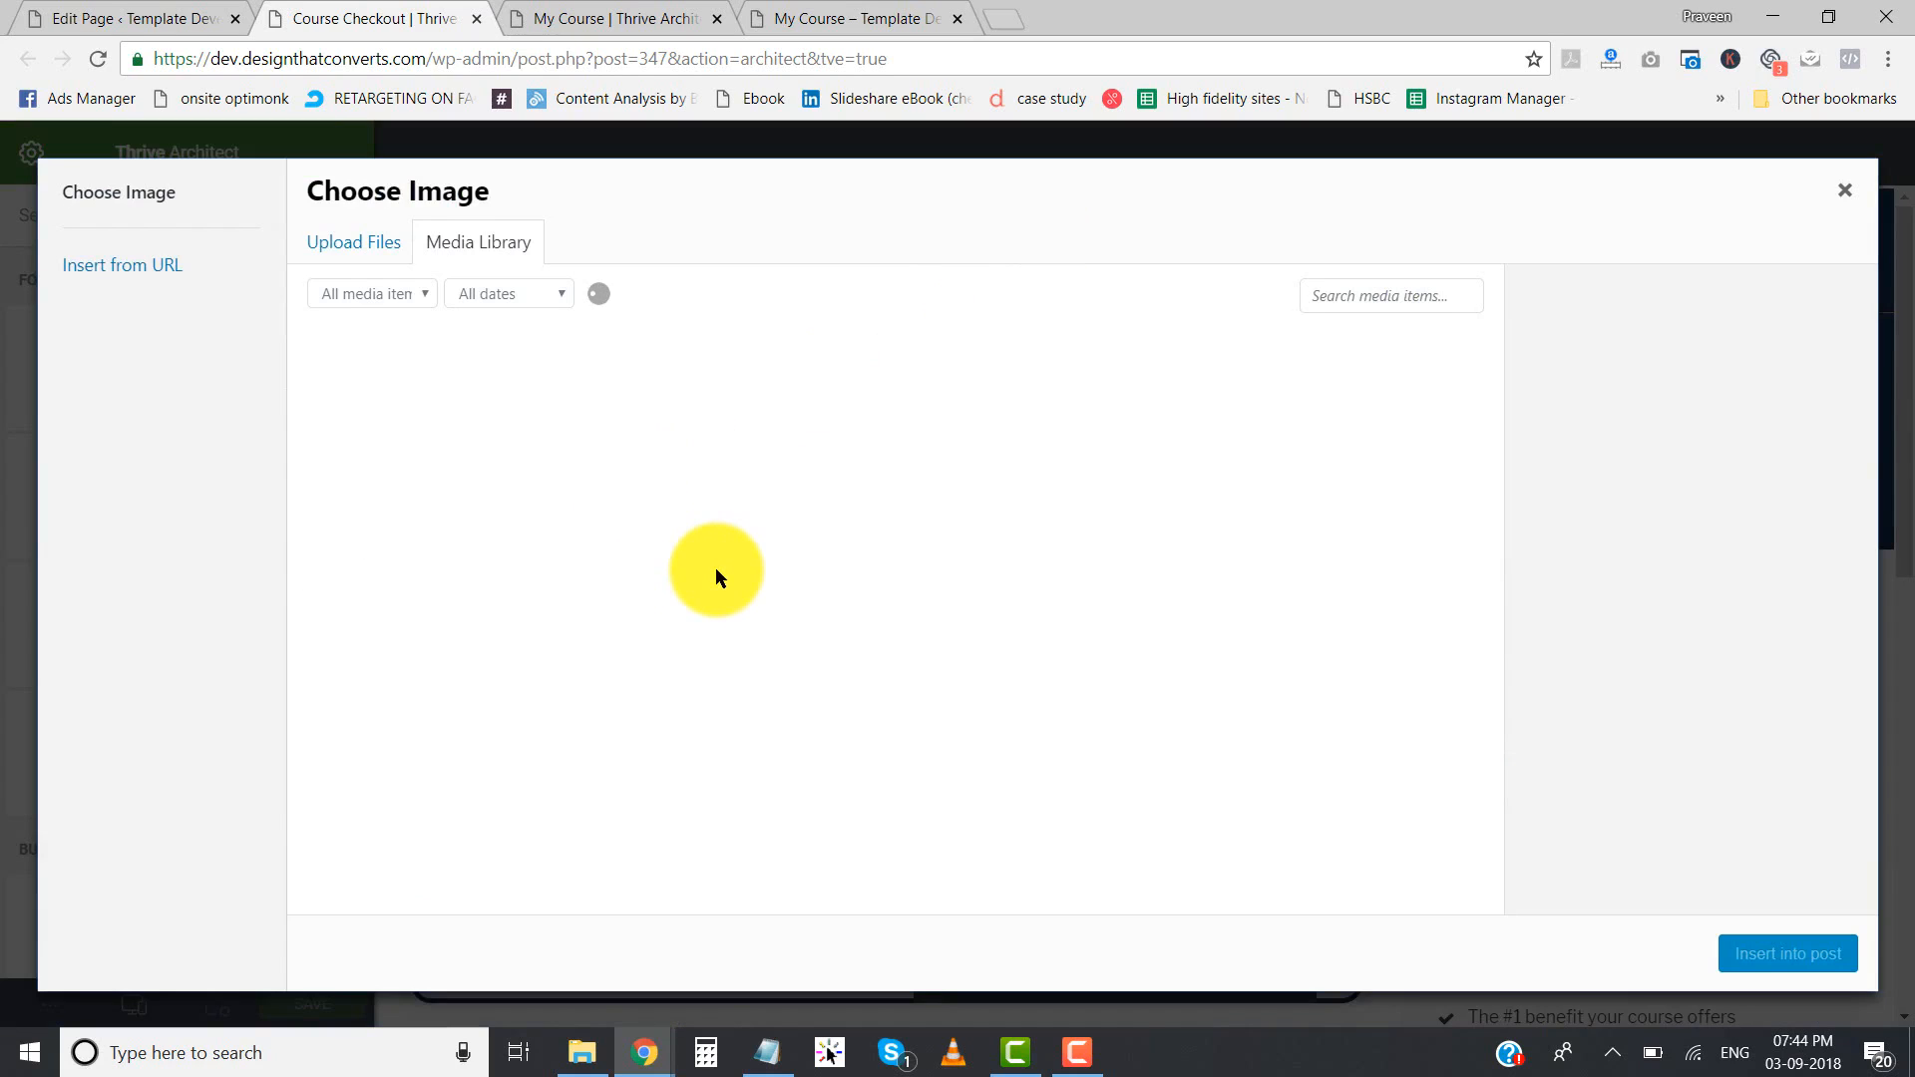
pyautogui.scroll(-5, 715, 569)
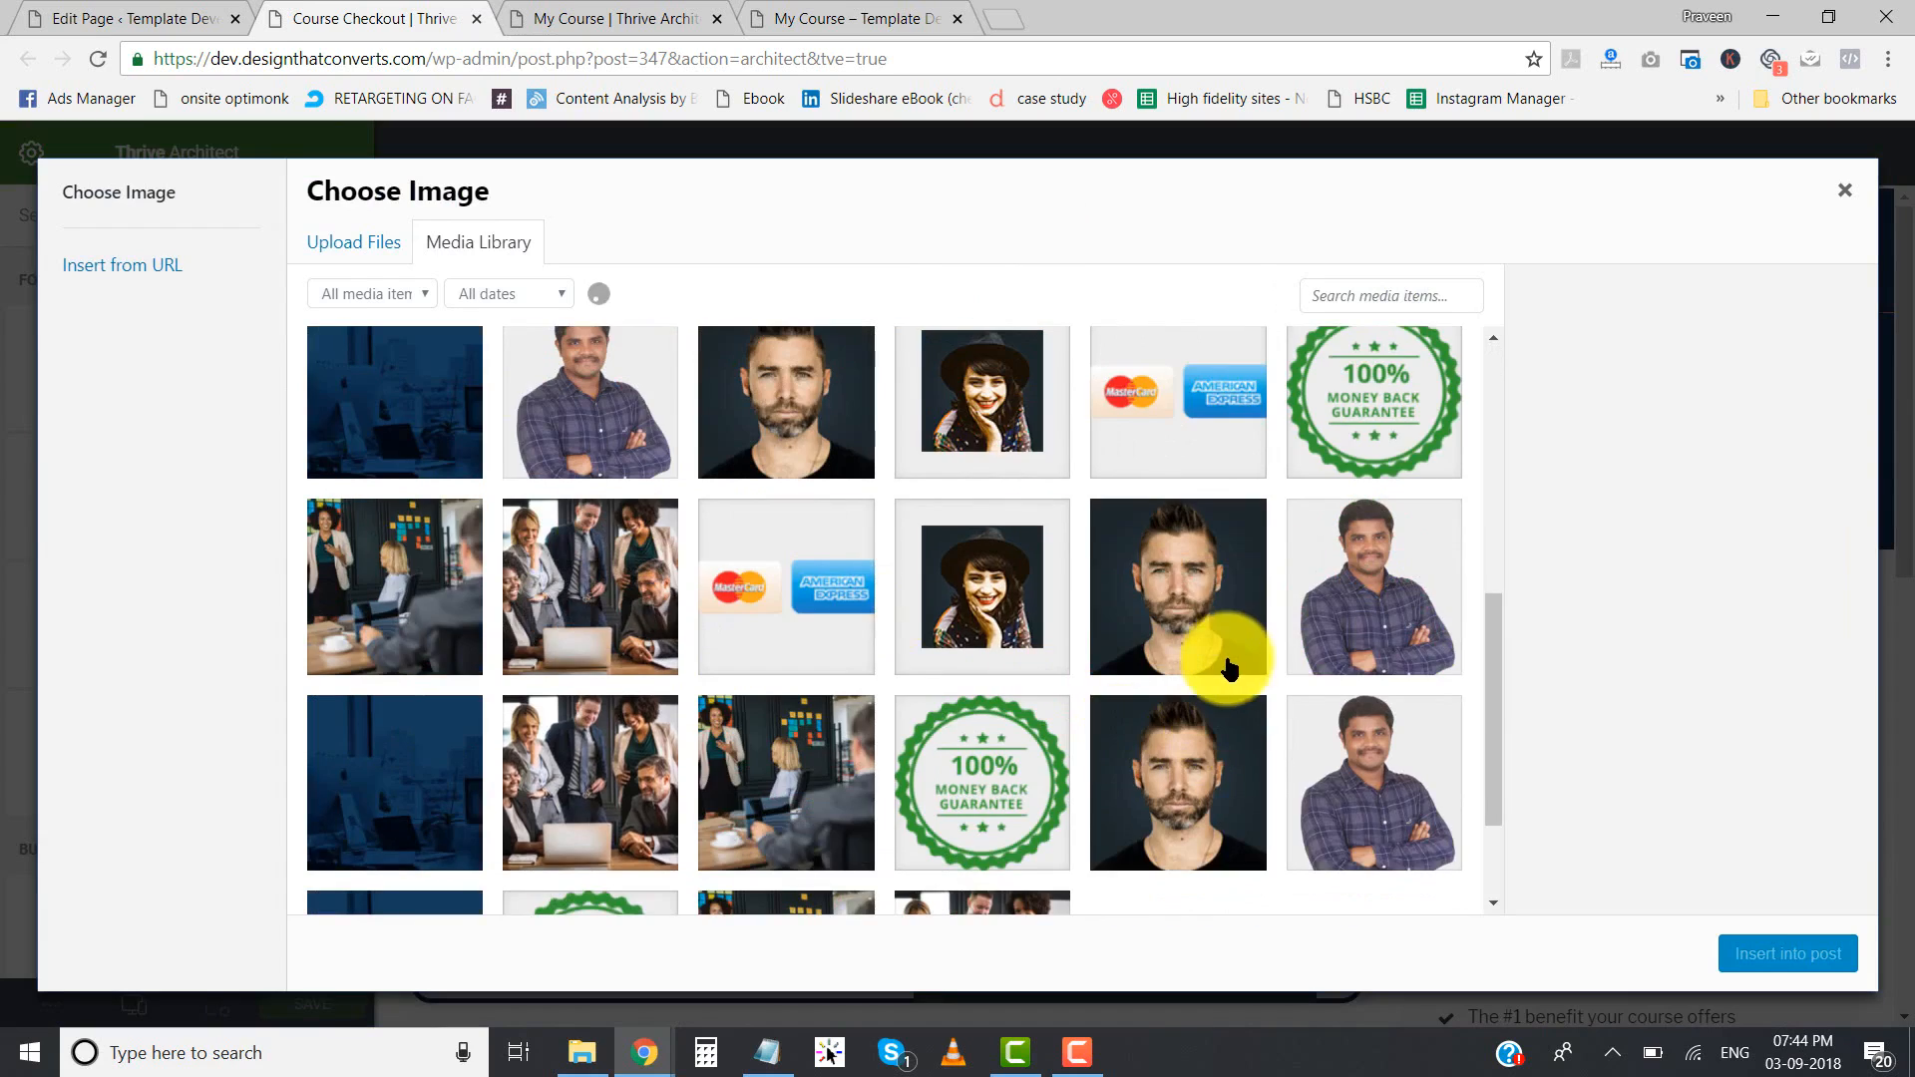
pyautogui.click(1406, 559)
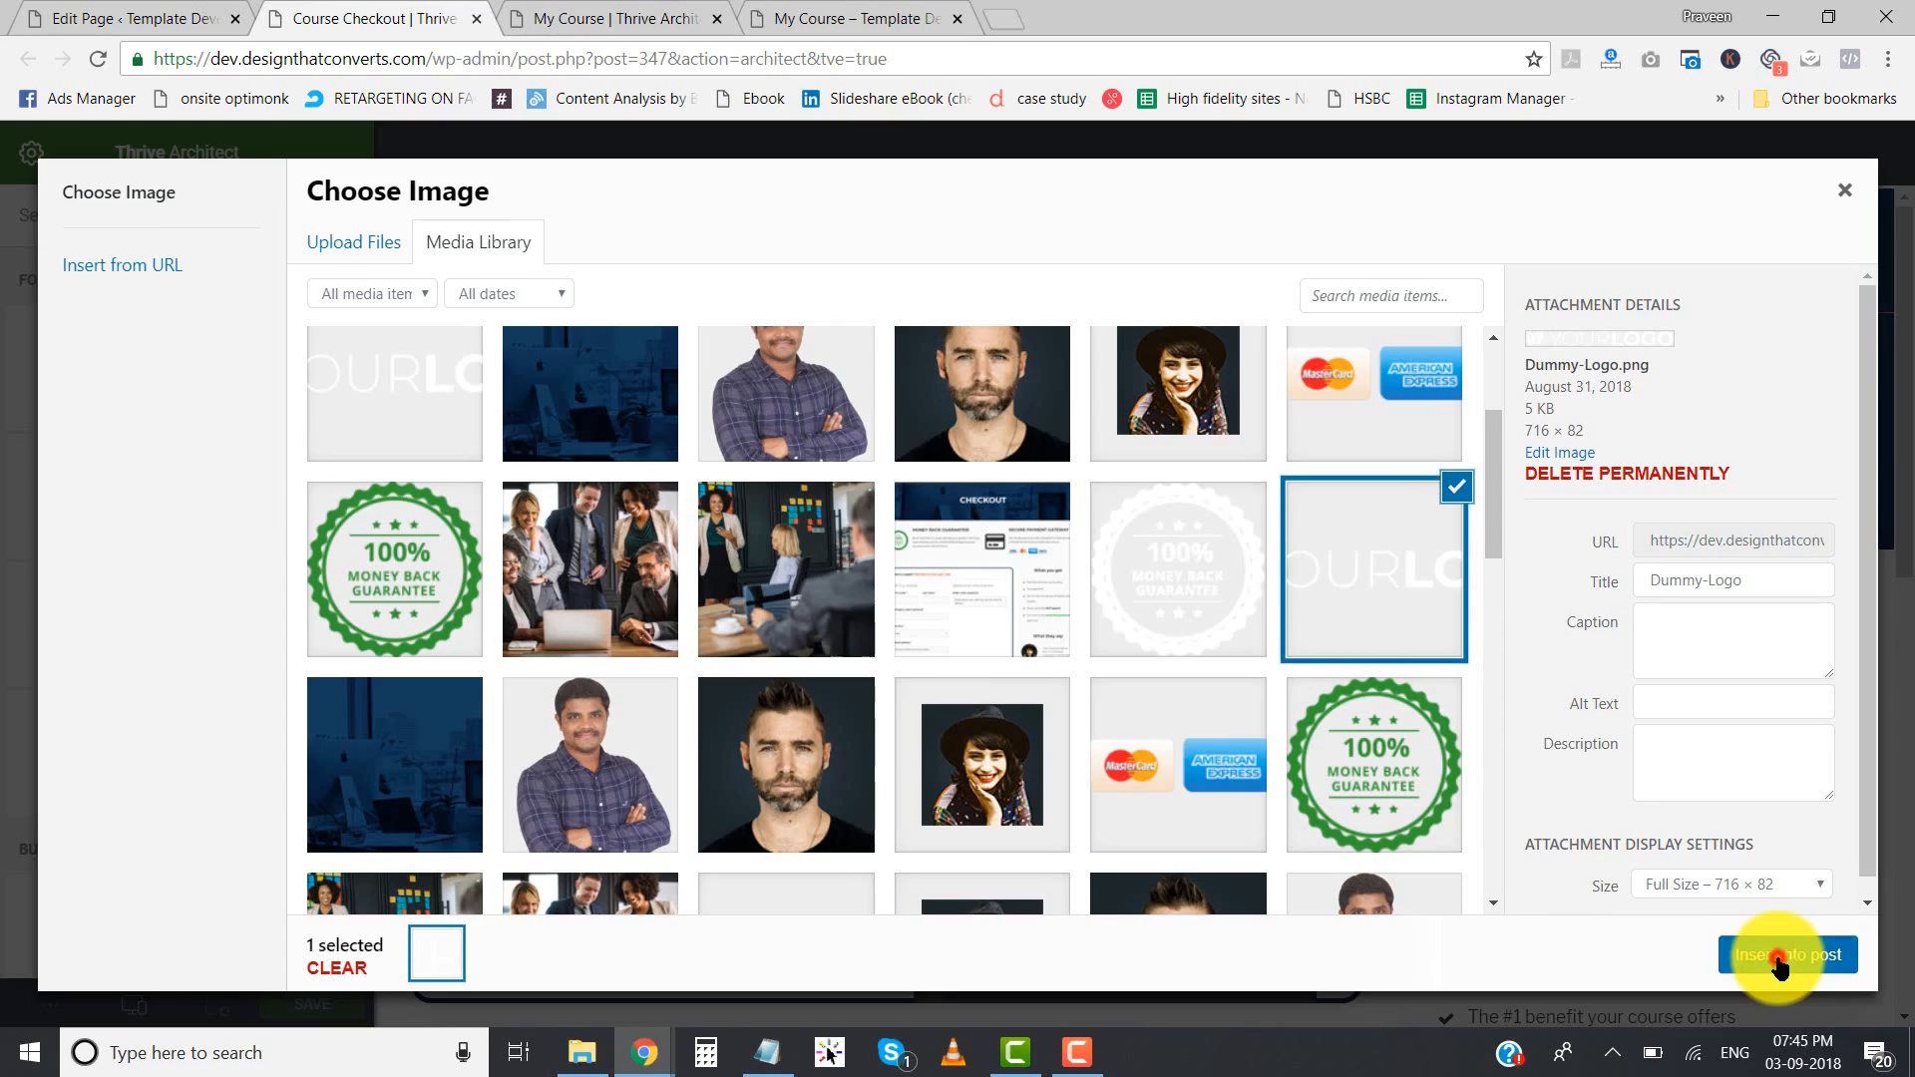
pyautogui.click(1779, 956)
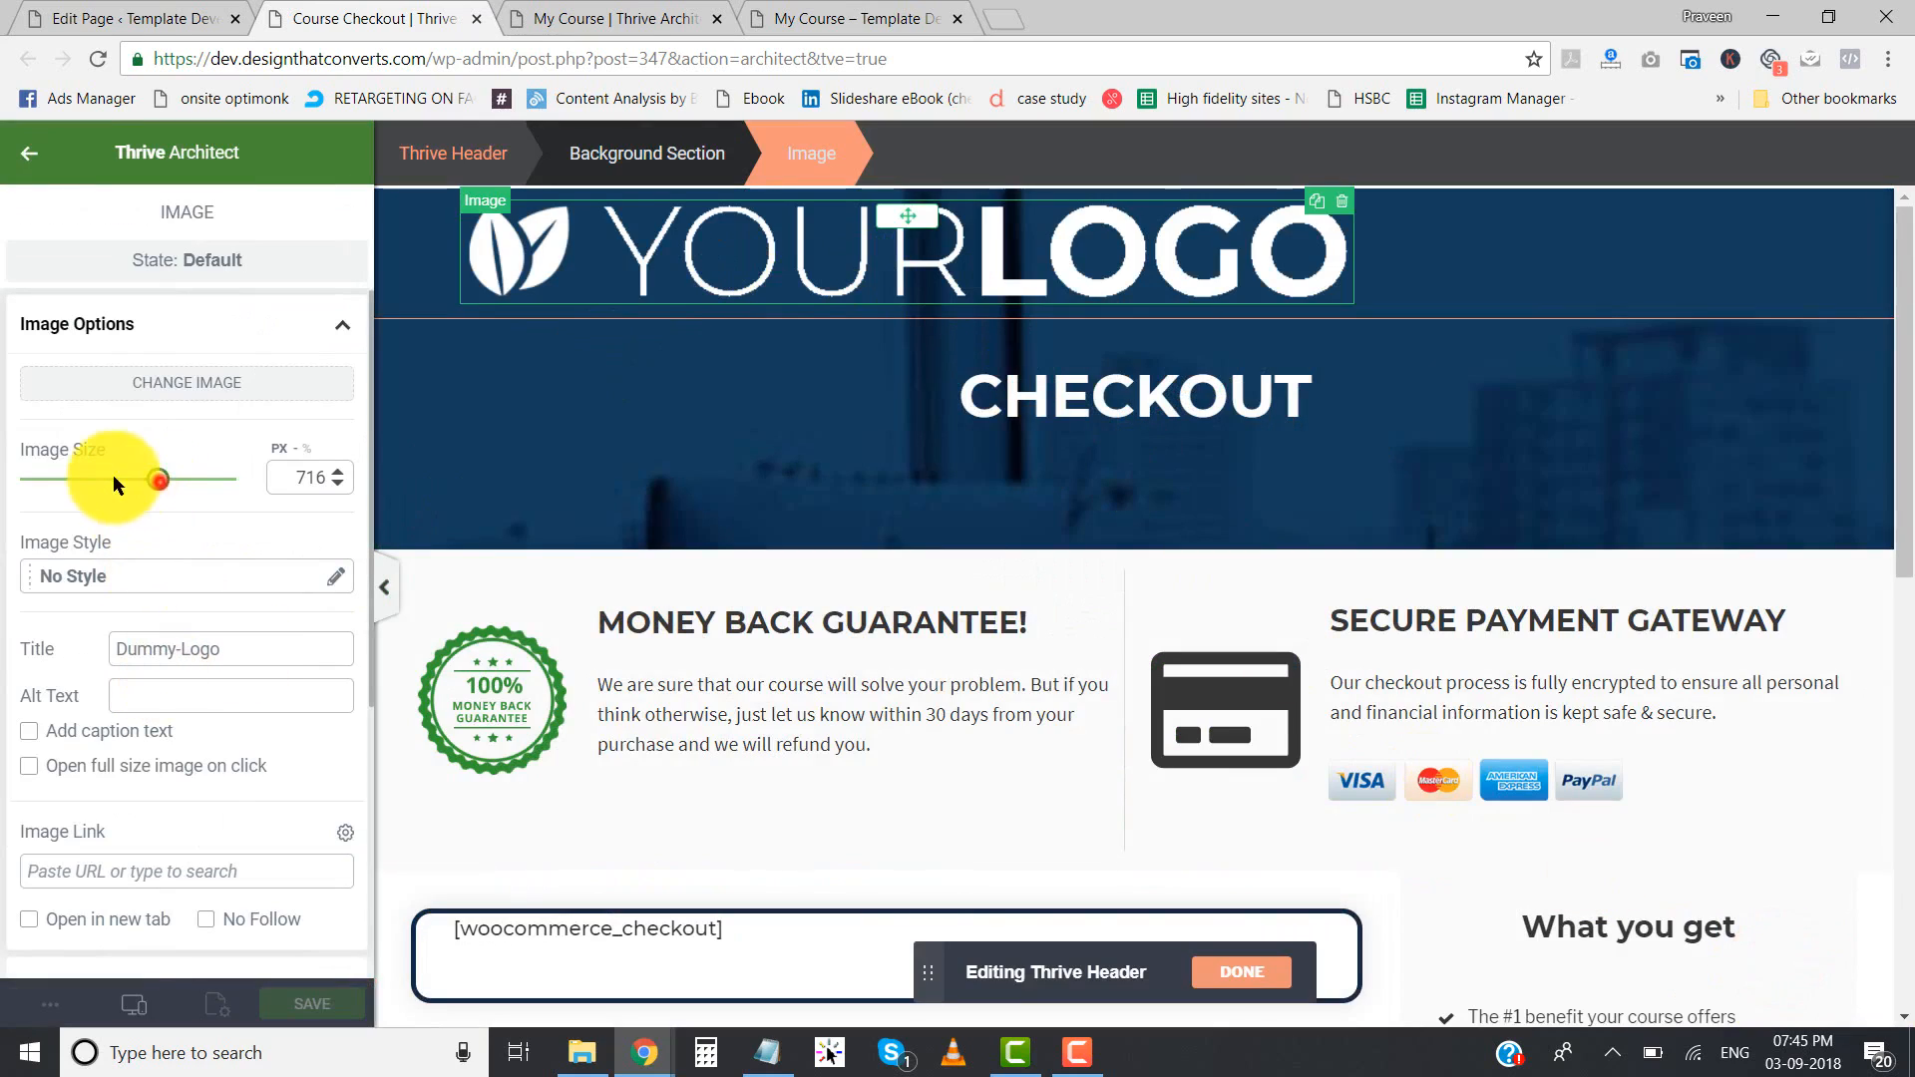
# - Resize the header logo image to 215 px and align it to the center
pyautogui.moveTo(160, 480); pyautogui.dragTo(68, 486)
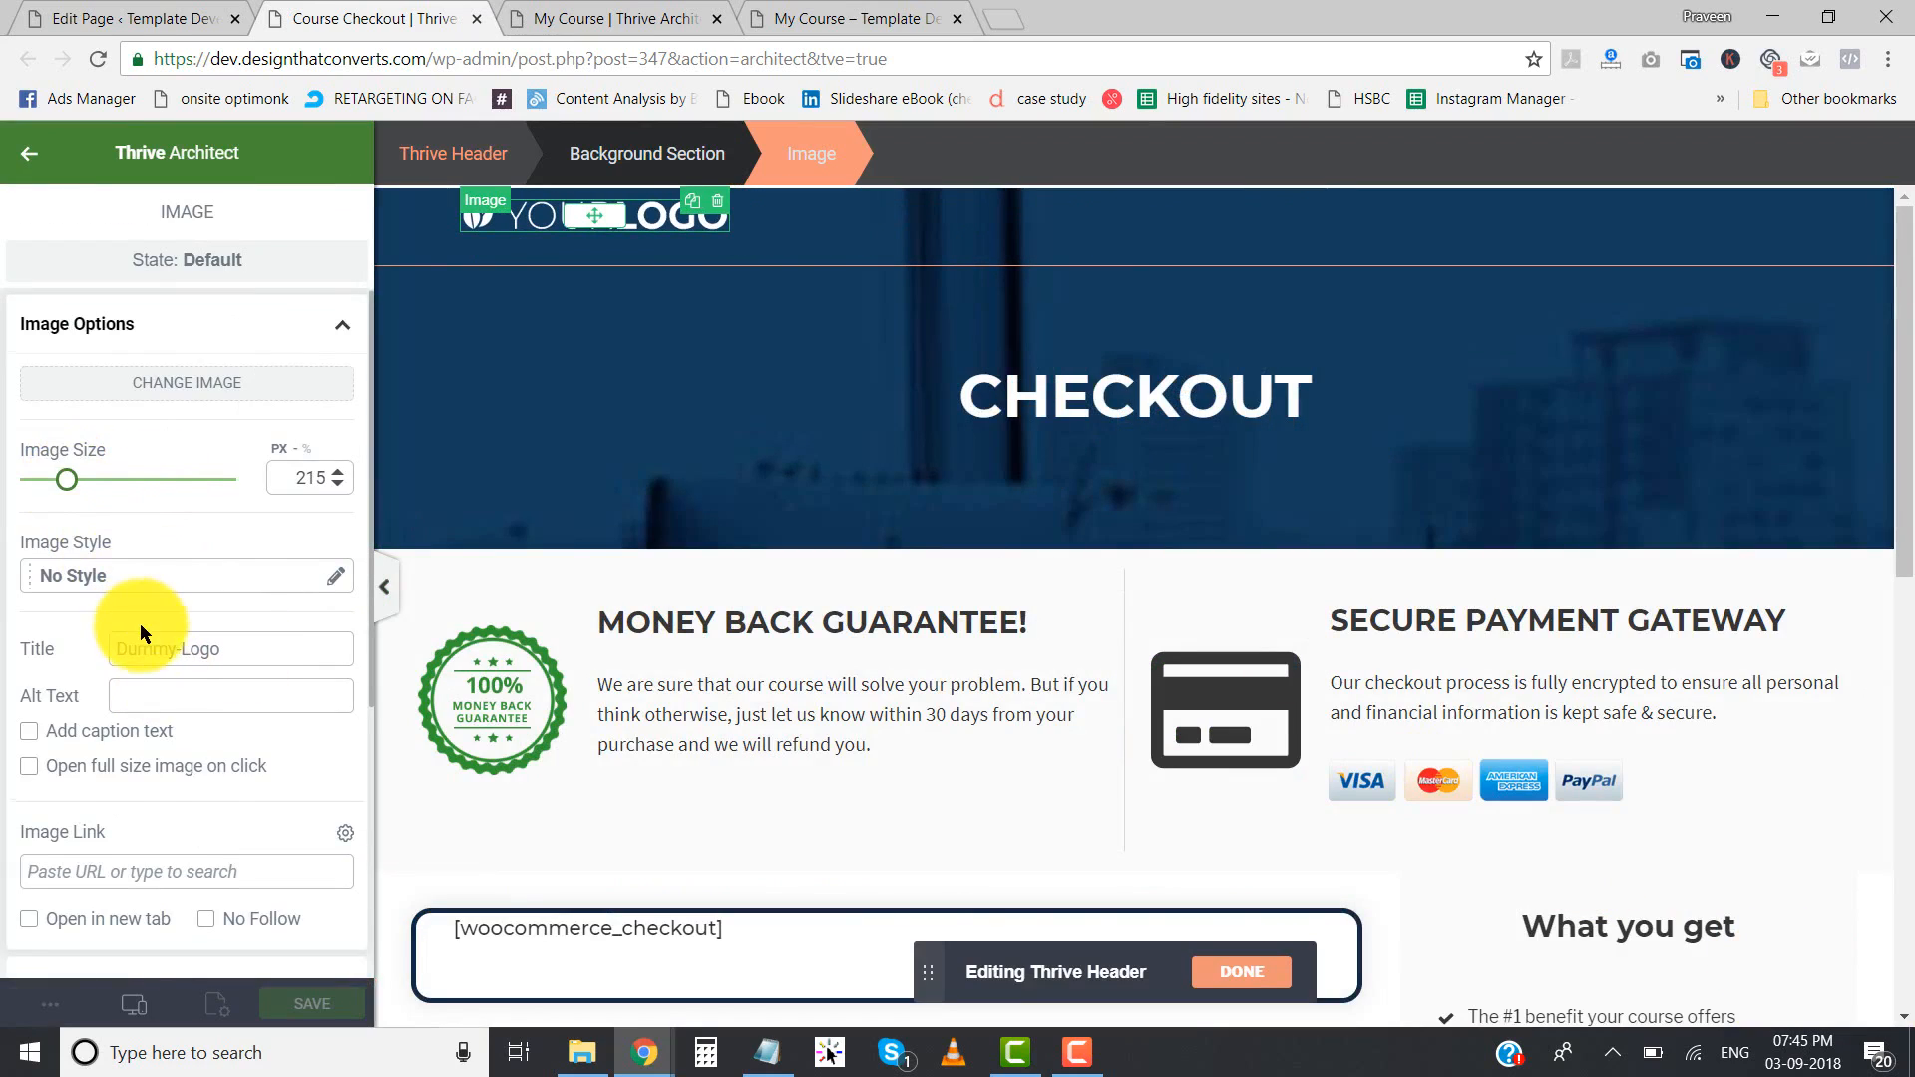
pyautogui.scroll(-4, 140, 620)
pyautogui.click(158, 685)
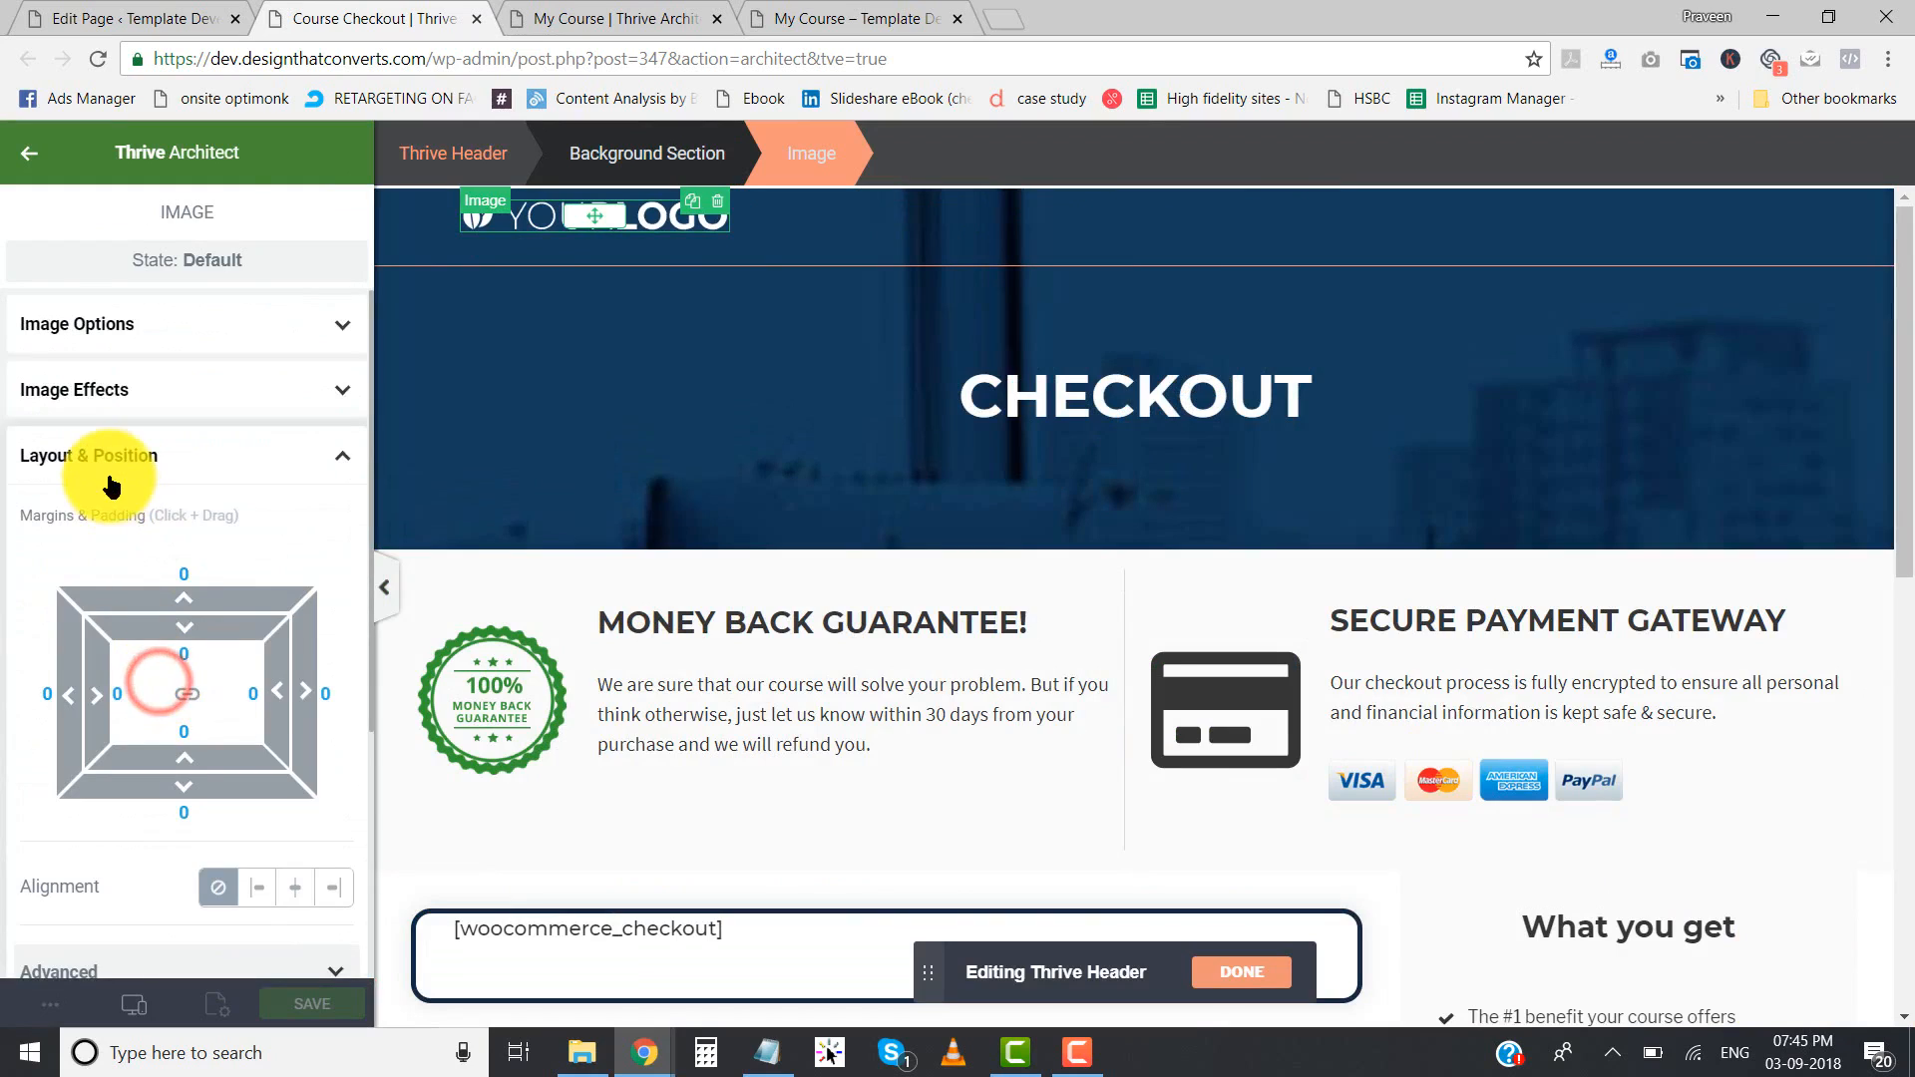
pyautogui.click(294, 887)
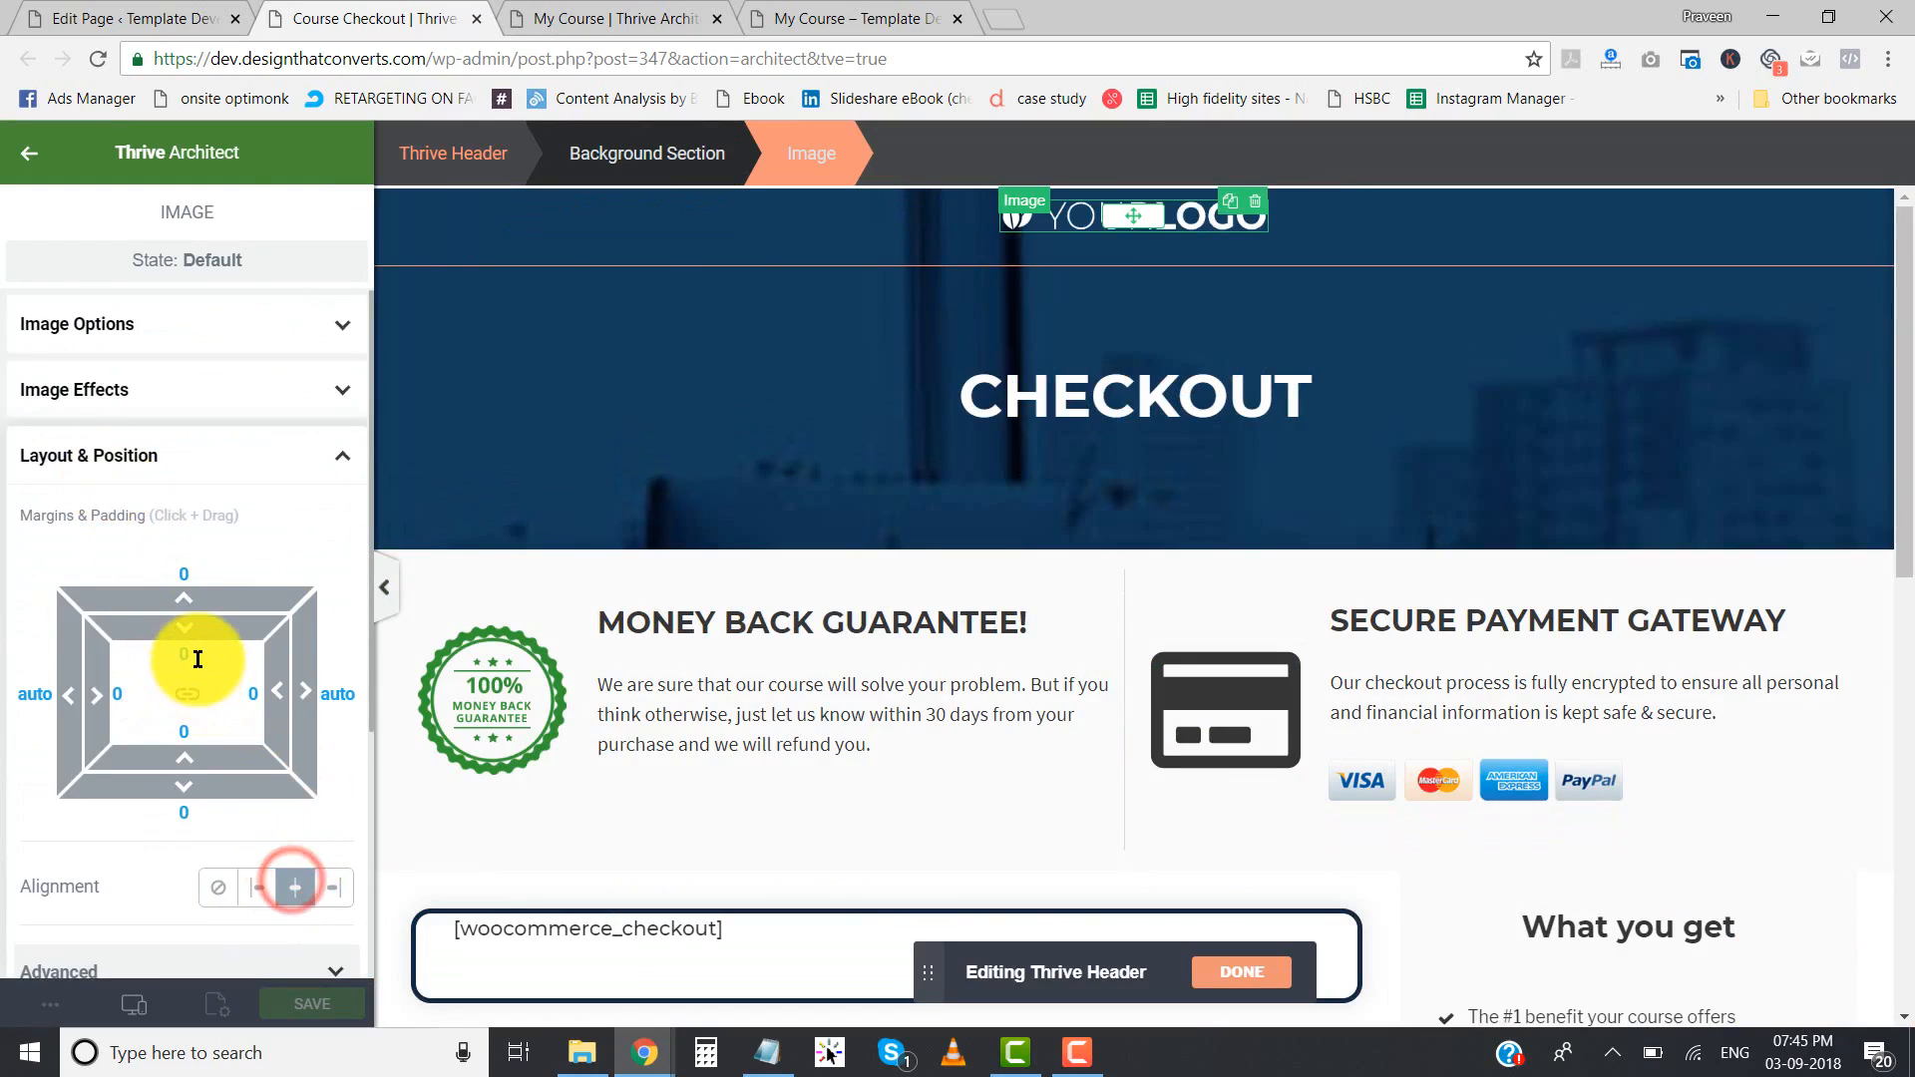
# - Adjust the logo's top padding, trying 20 and then a smaller value that places the logo slightly higher in the header
pyautogui.write('20')
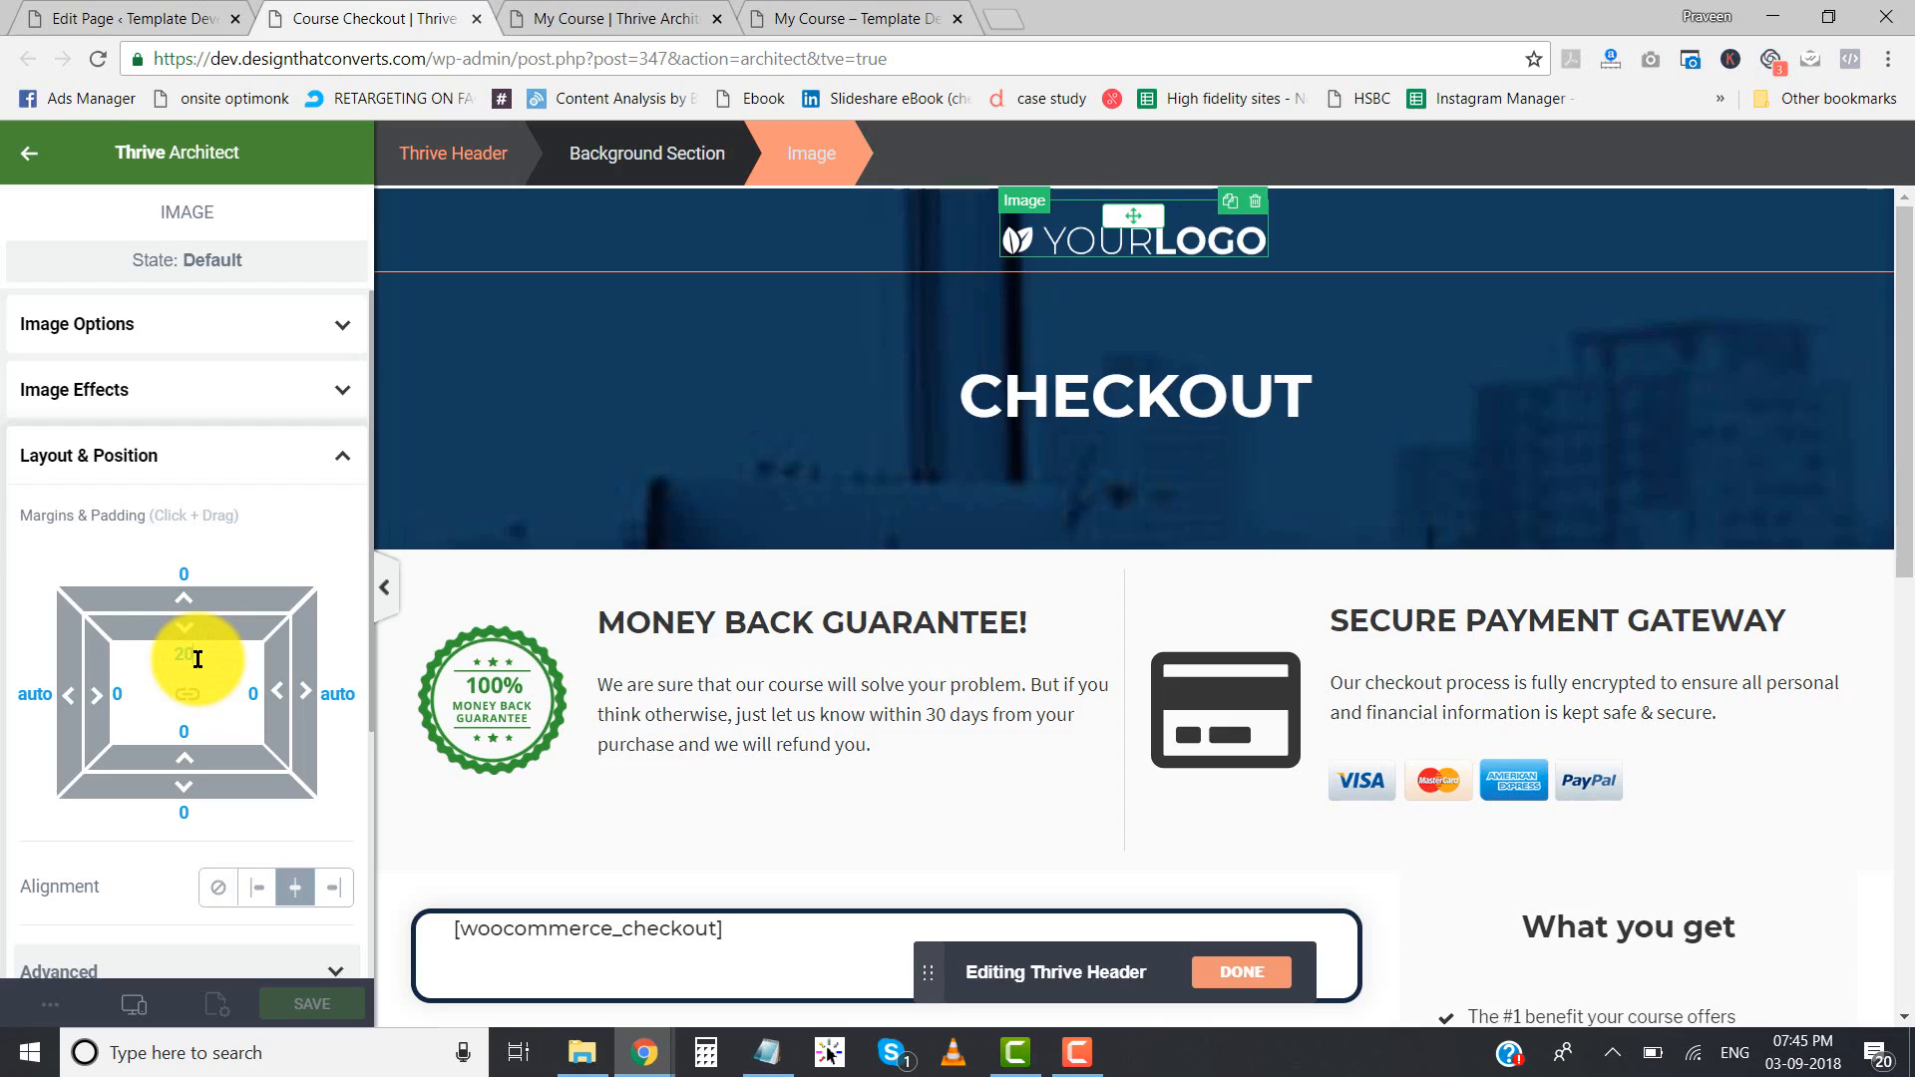
pyautogui.click(670, 607)
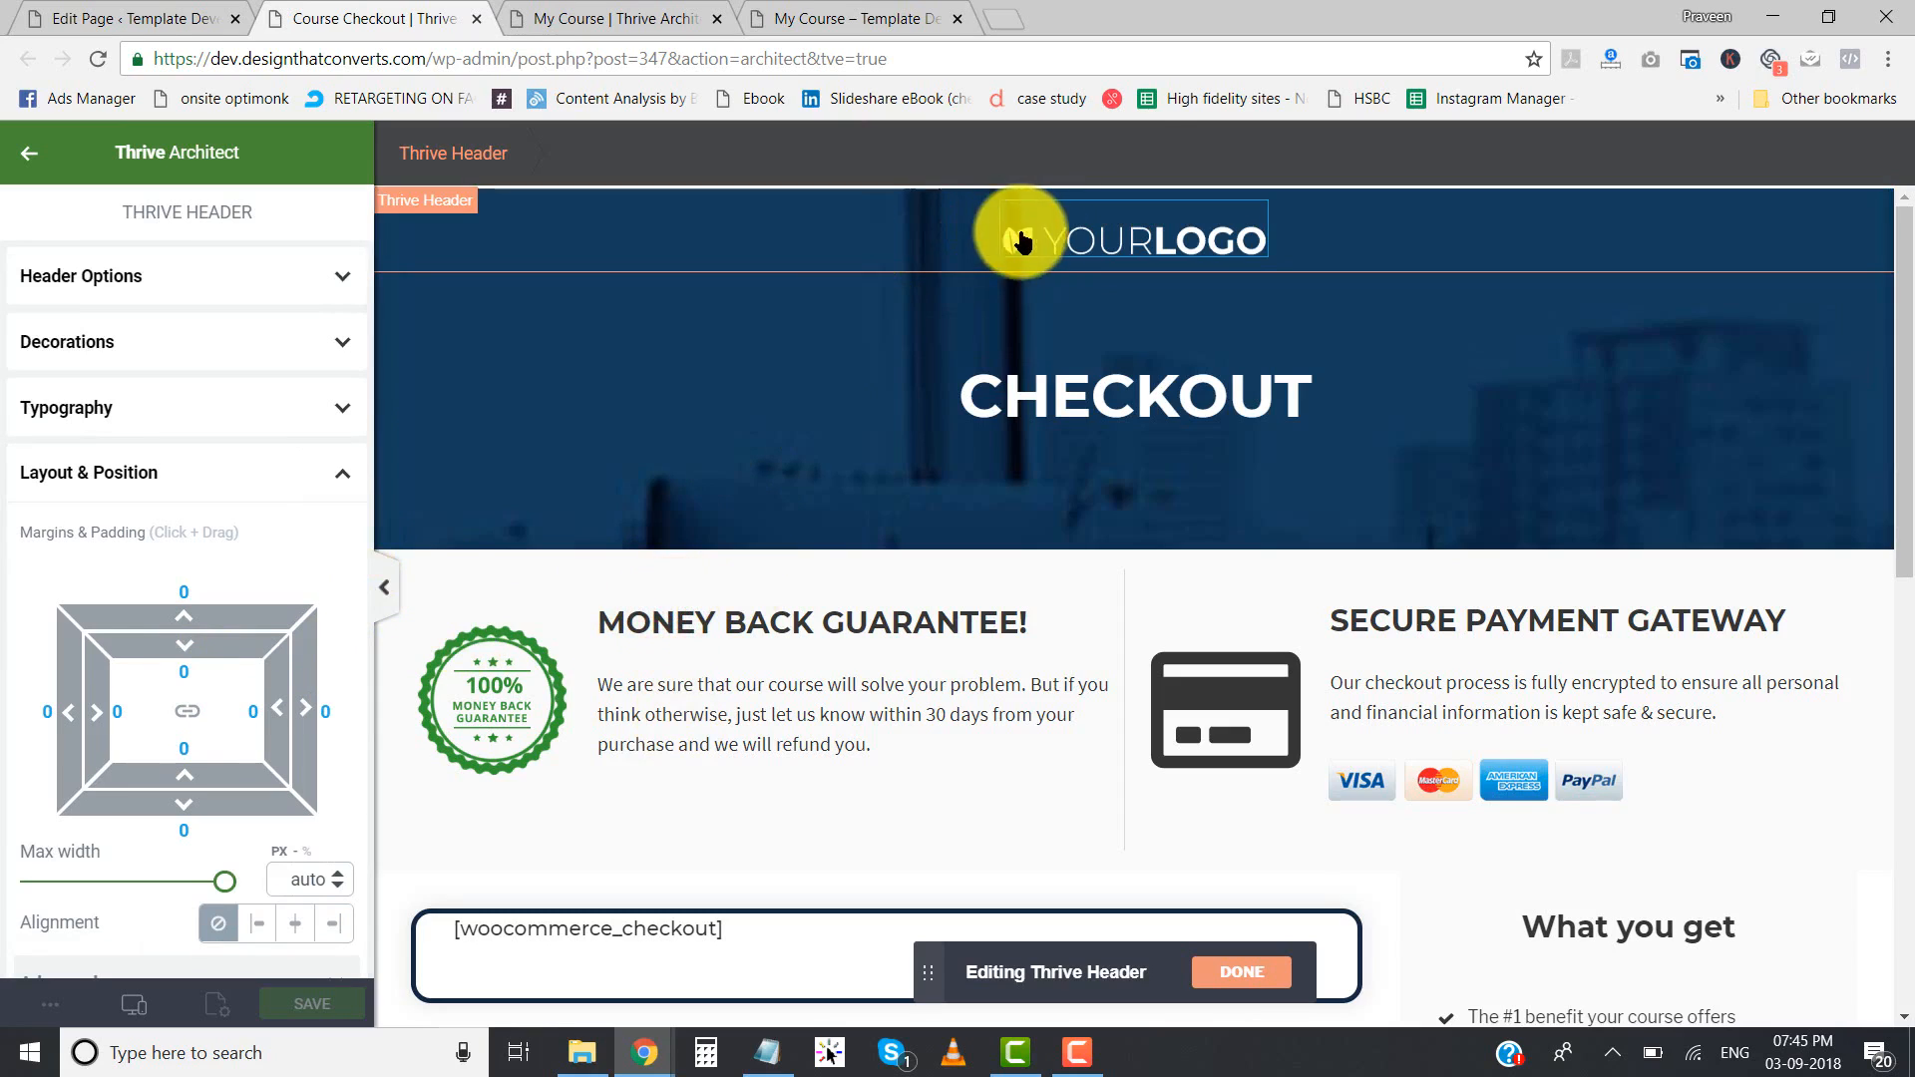
pyautogui.click(1056, 232)
pyautogui.click(184, 654)
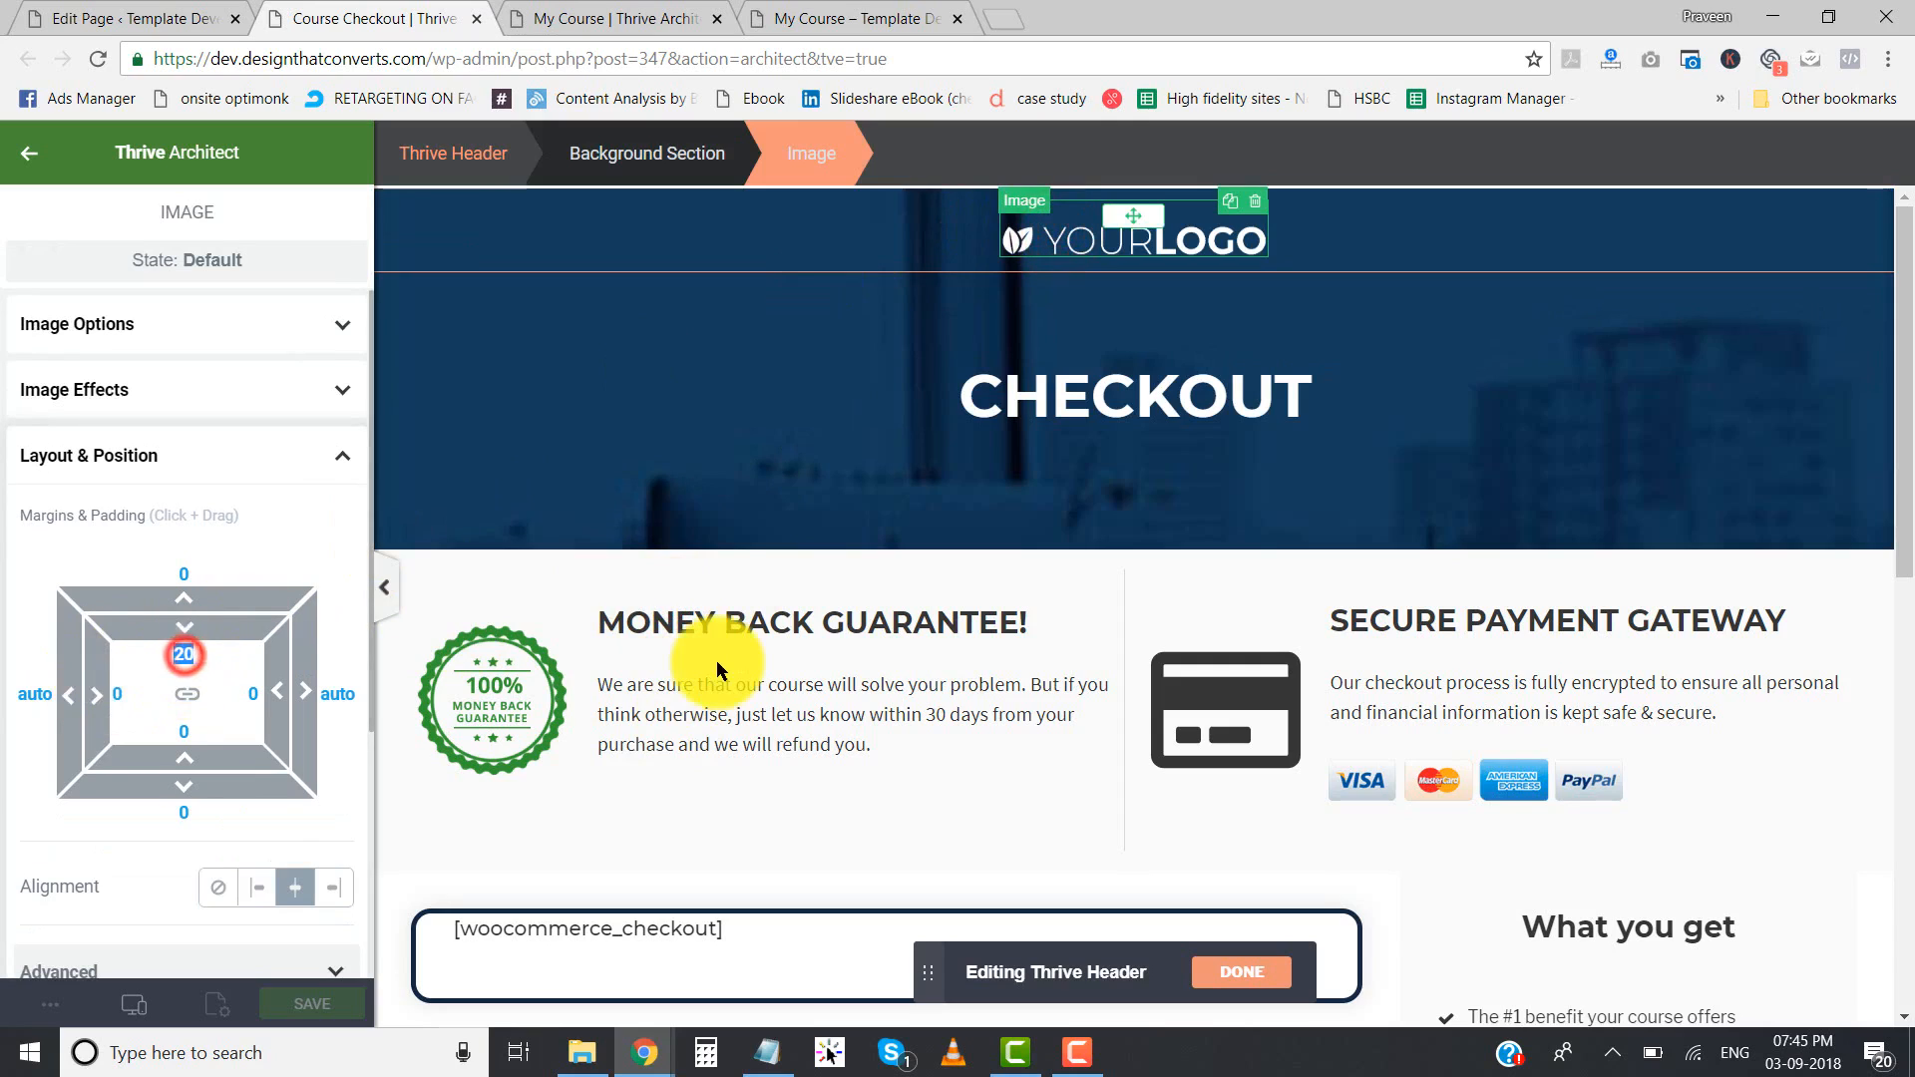
pyautogui.click(716, 661)
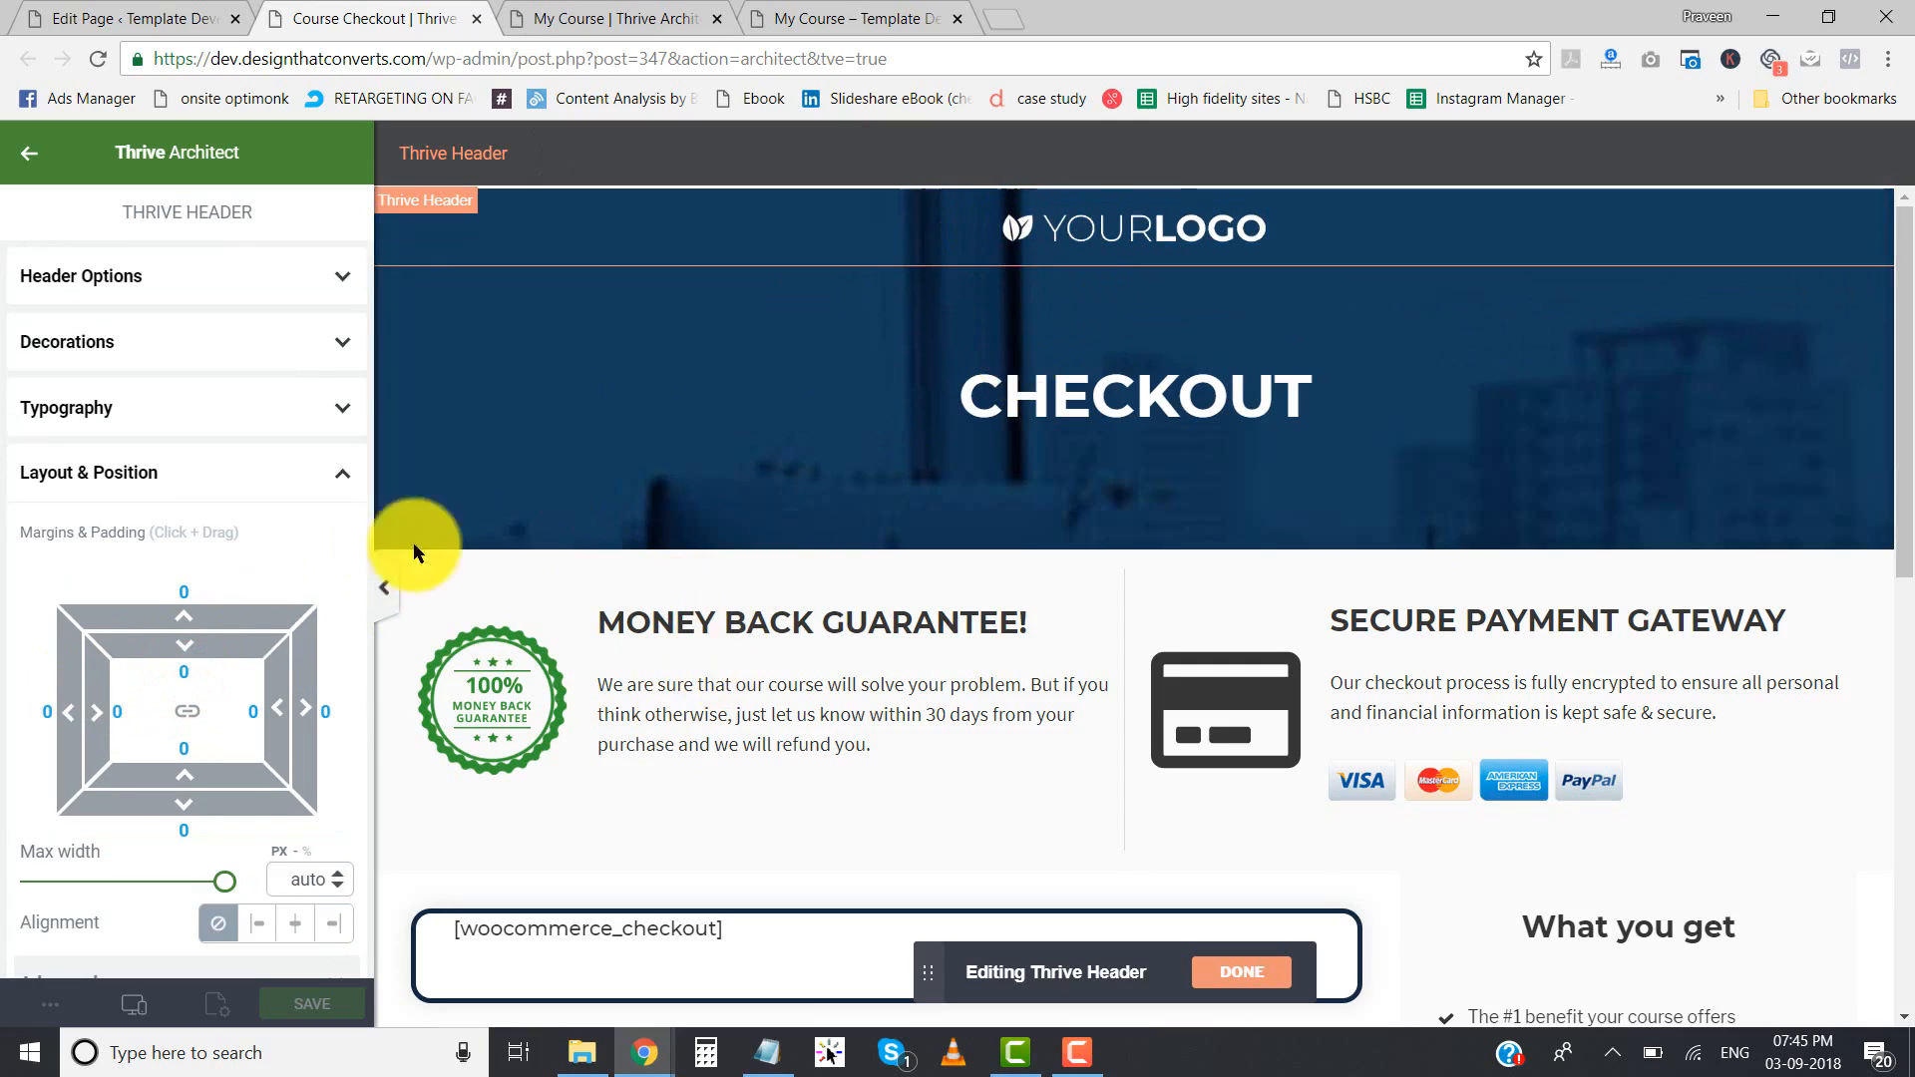
# - Finish editing the Thrive Header and save the checkout page
pyautogui.click(389, 578)
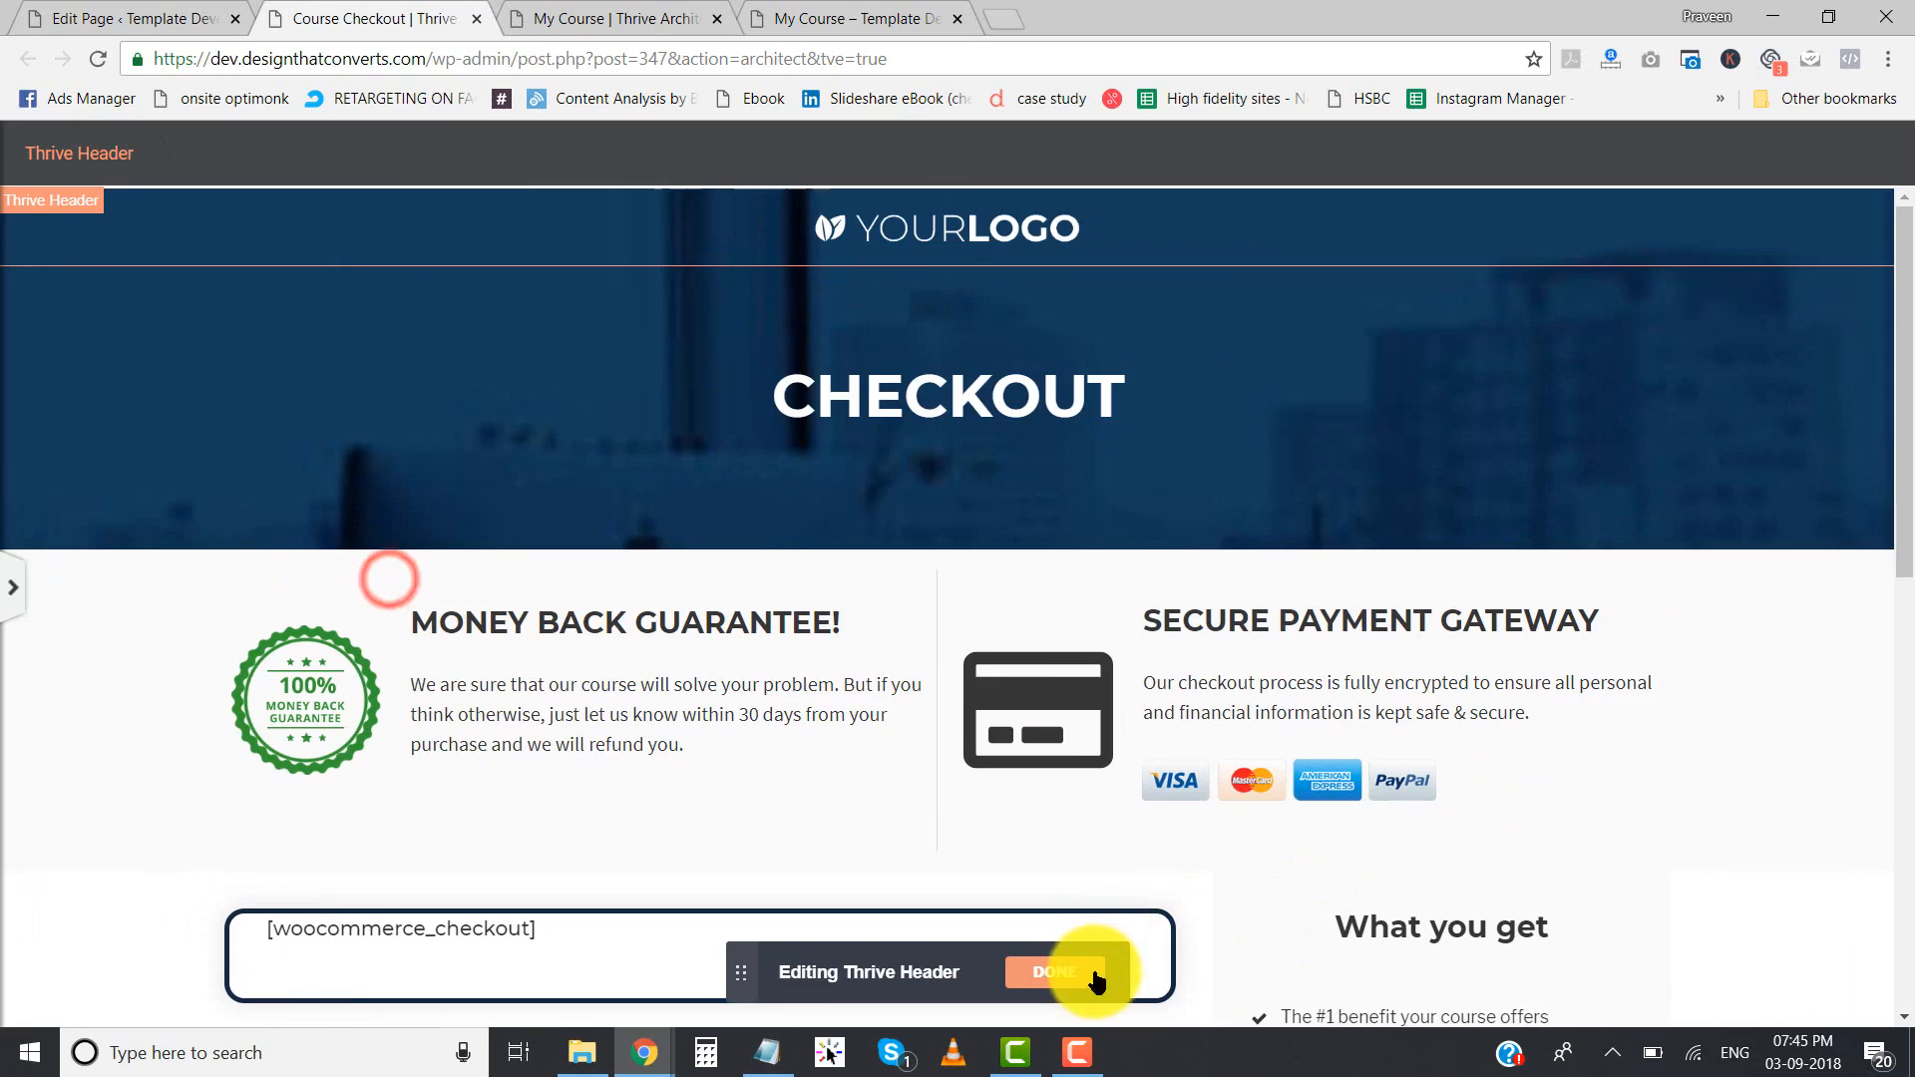
pyautogui.click(1095, 973)
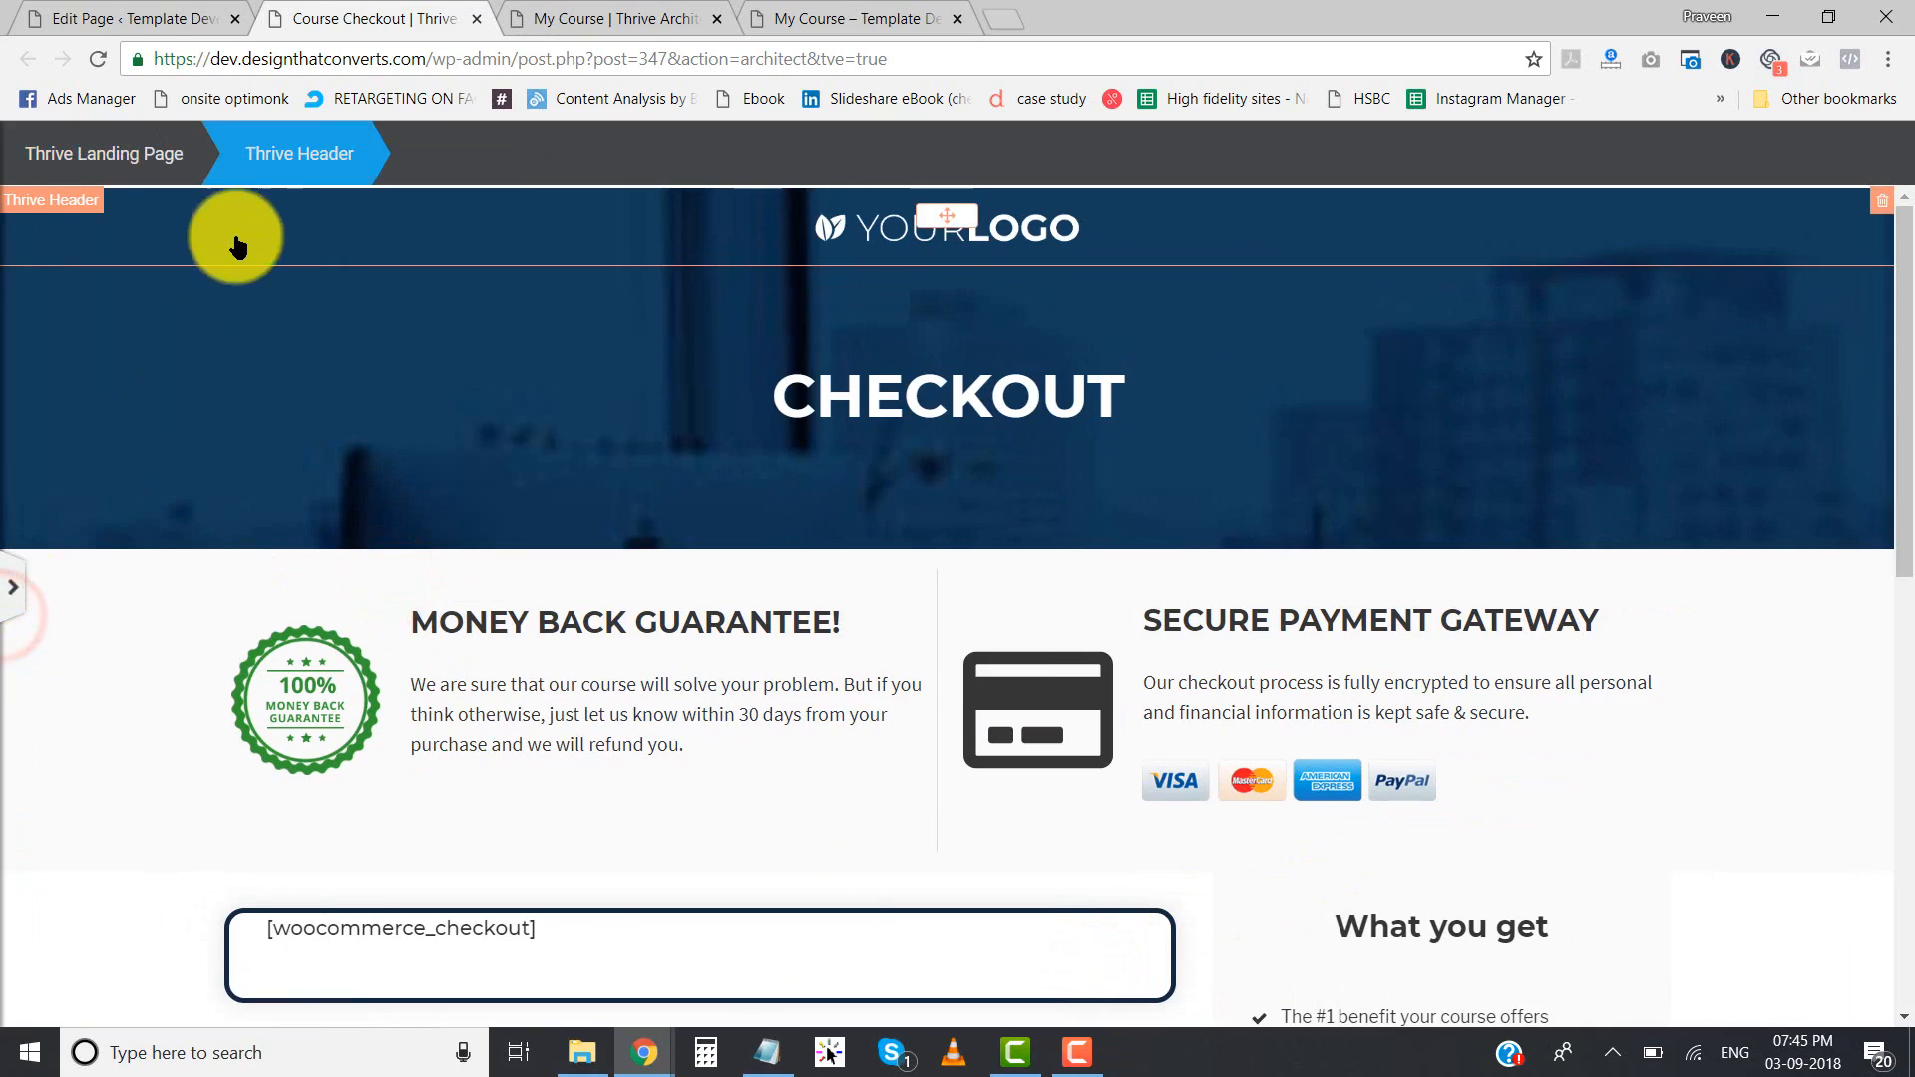
pyautogui.hotkey('ctrl', 's')
# - Switch to the other browser window and compare the live Ultimate Course checkout page's header and CHECKOUT banner with the edited page
pyautogui.click(644, 1052)
pyautogui.click(726, 948)
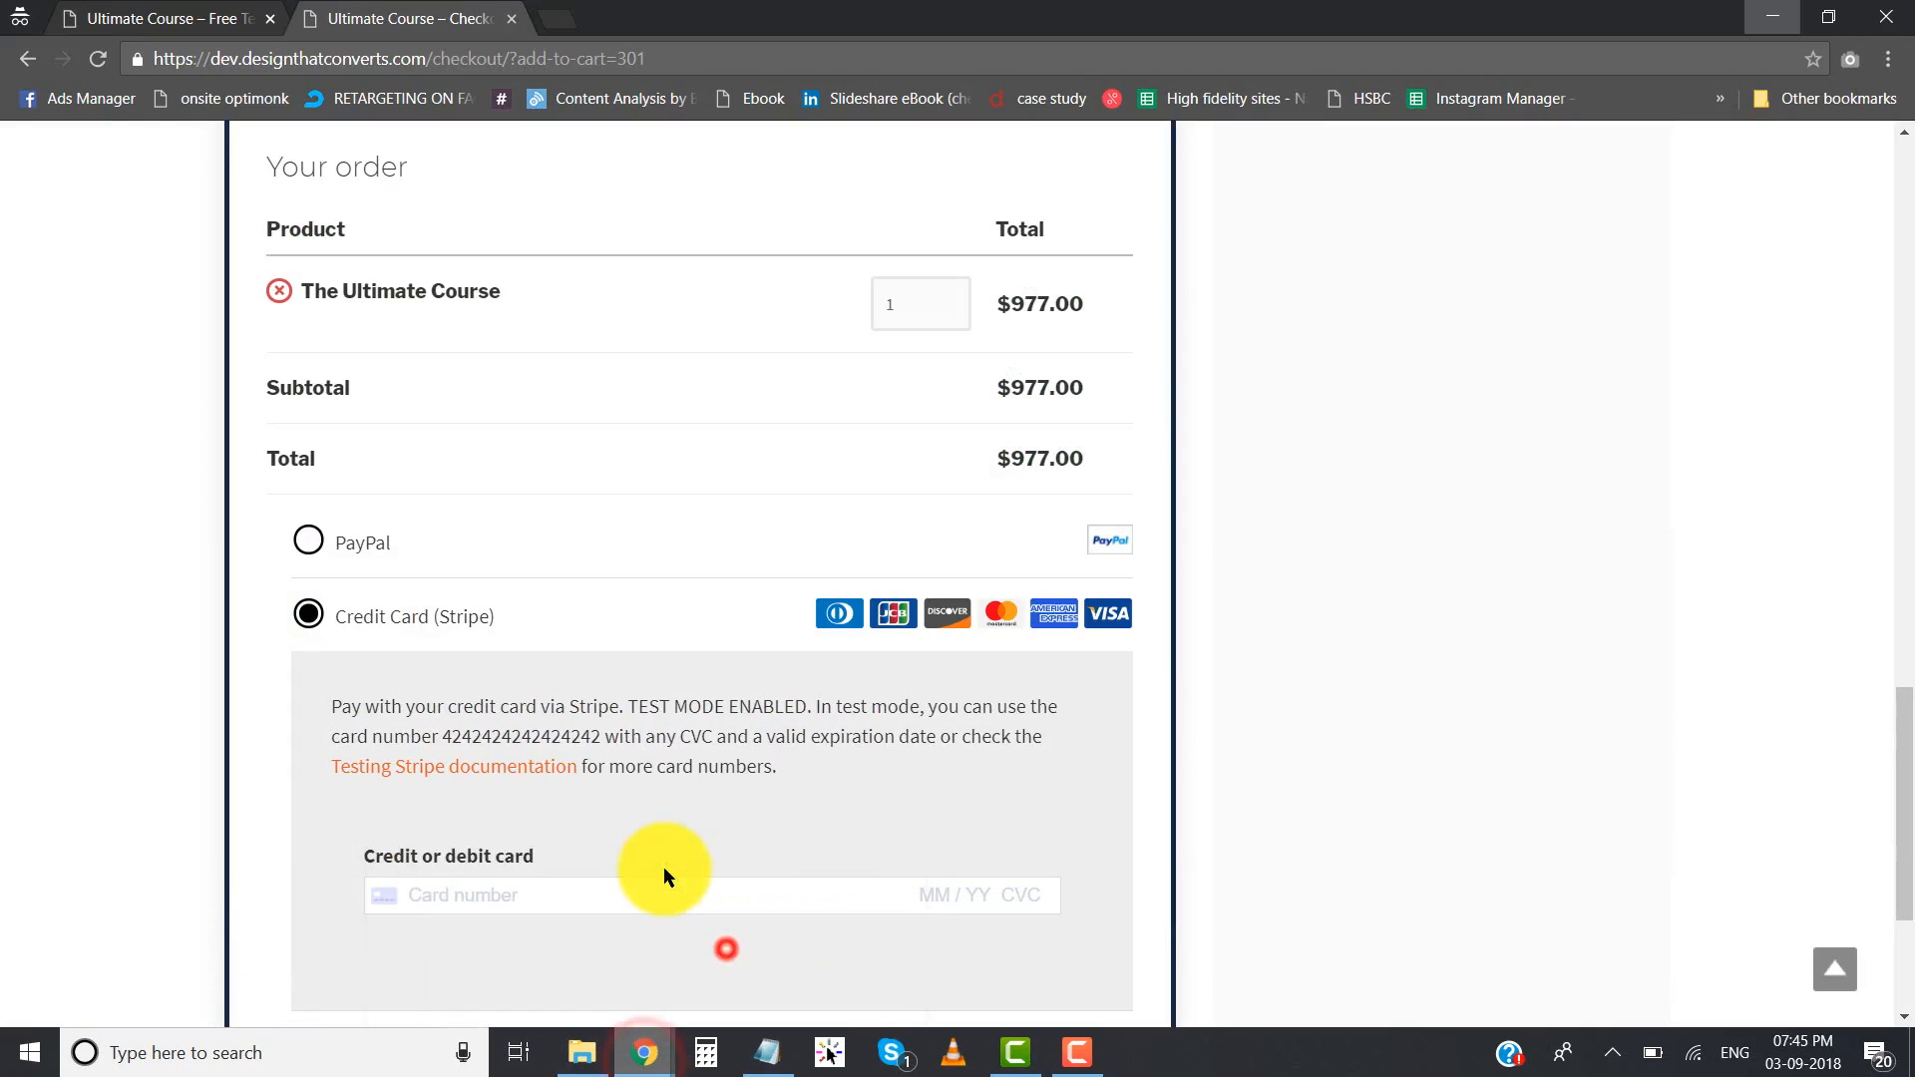
pyautogui.scroll(10, 668, 865)
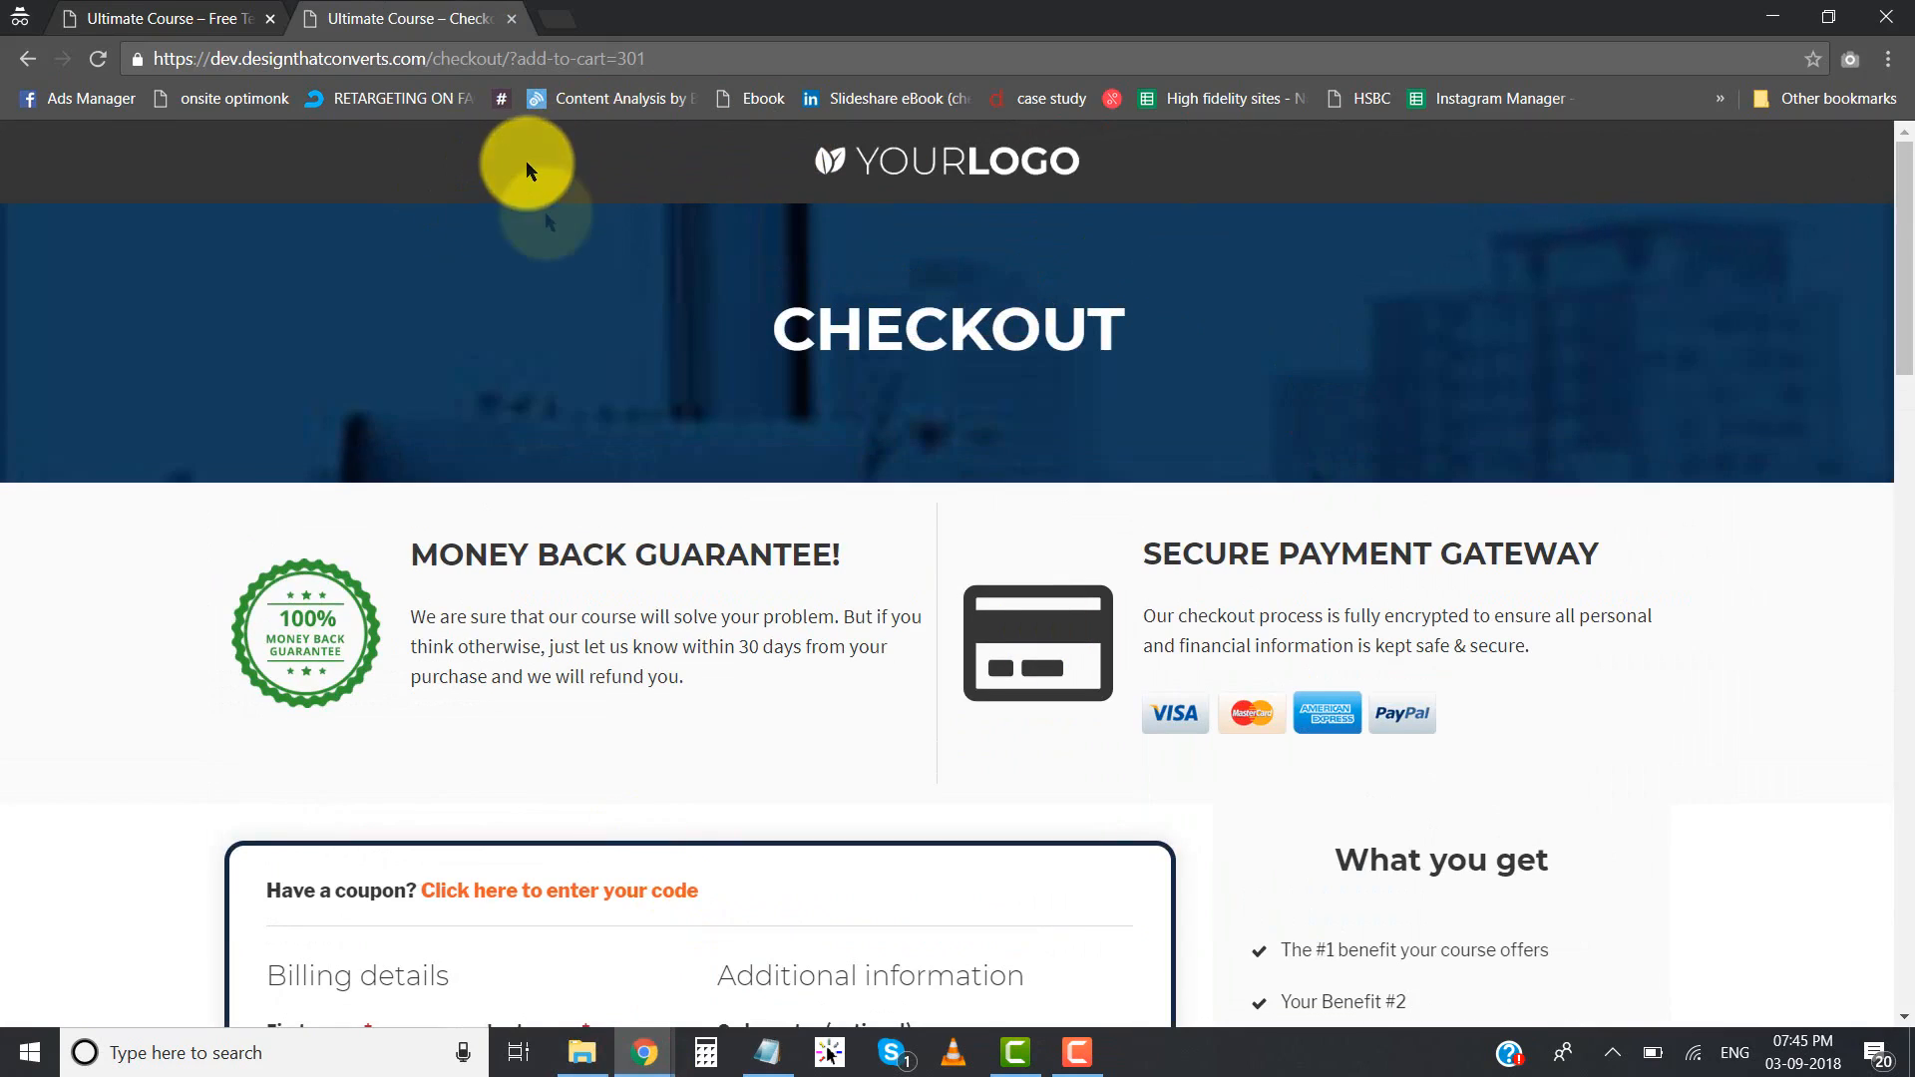
pyautogui.hotkey('alt', 'Tab')
pyautogui.hotkey('alt', 'Tab')
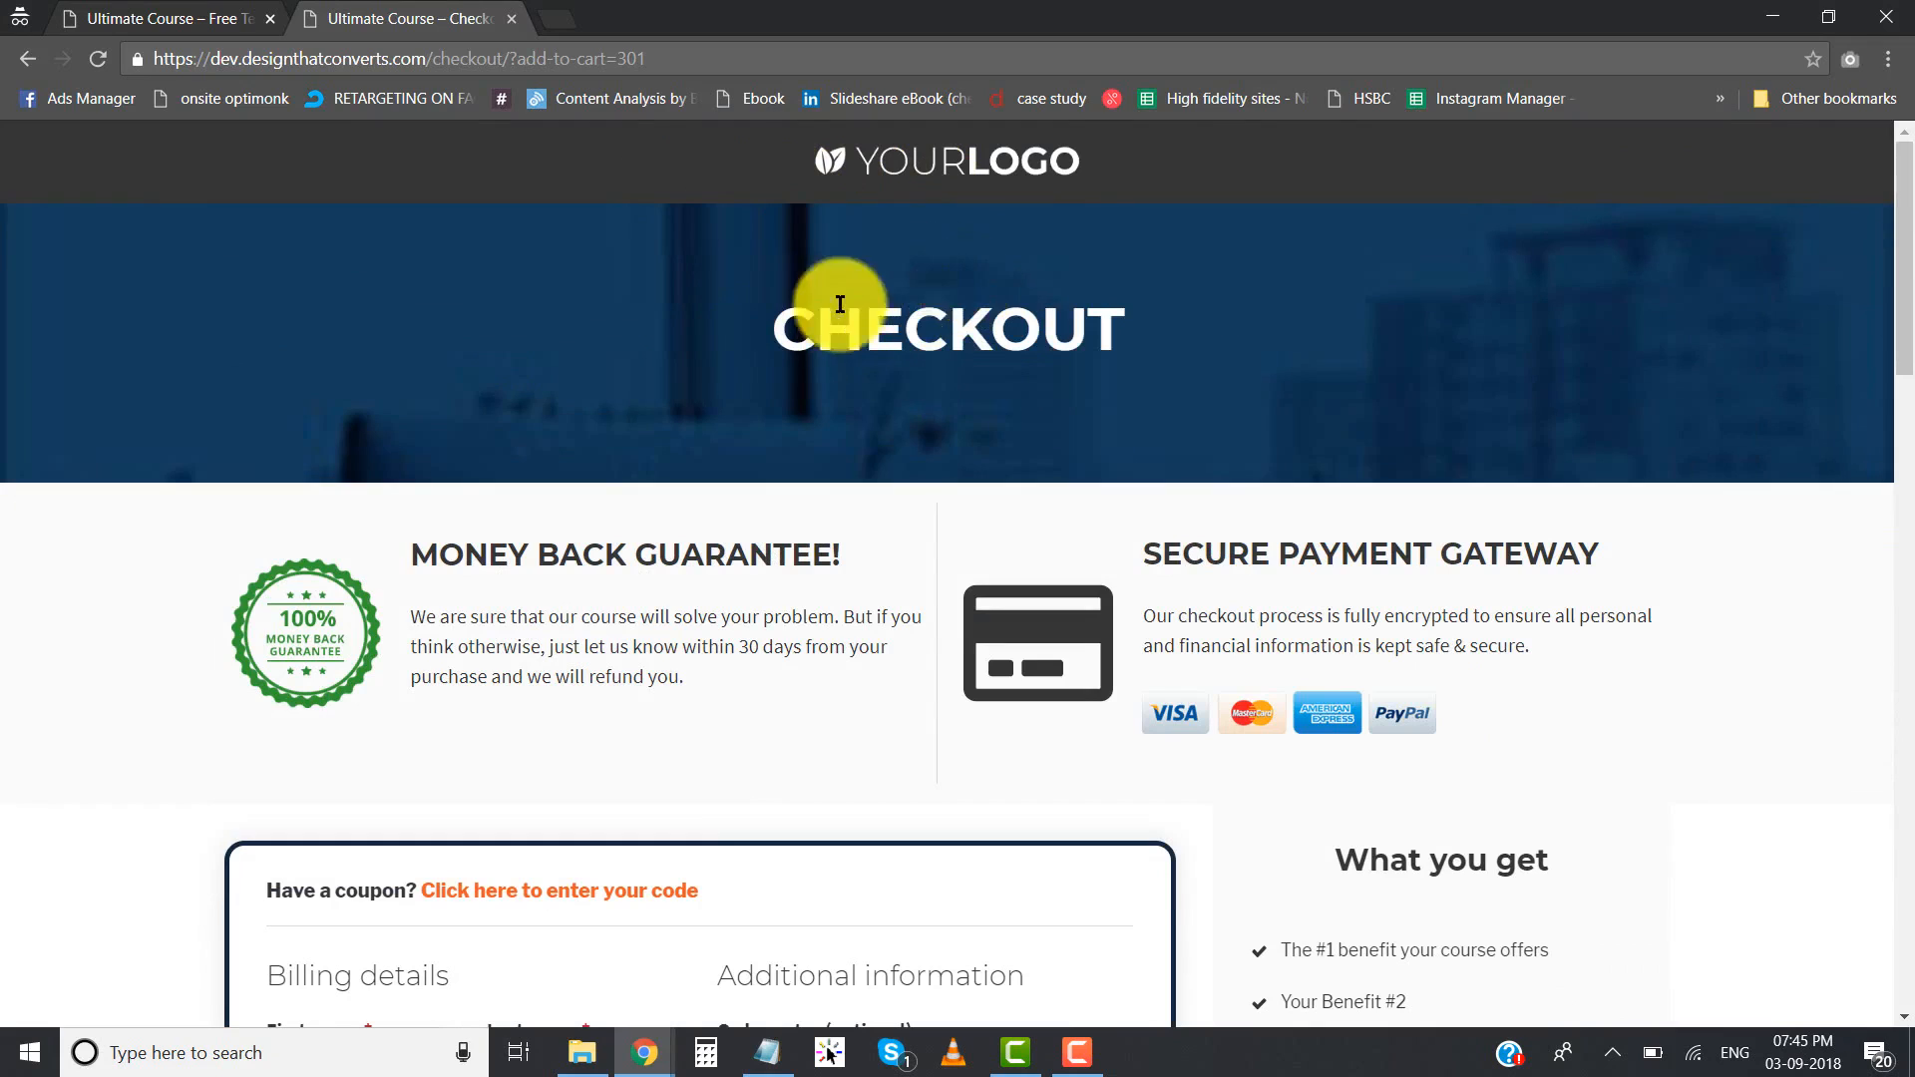
pyautogui.moveTo(796, 332); pyautogui.dragTo(1018, 332)
pyautogui.click(1018, 332)
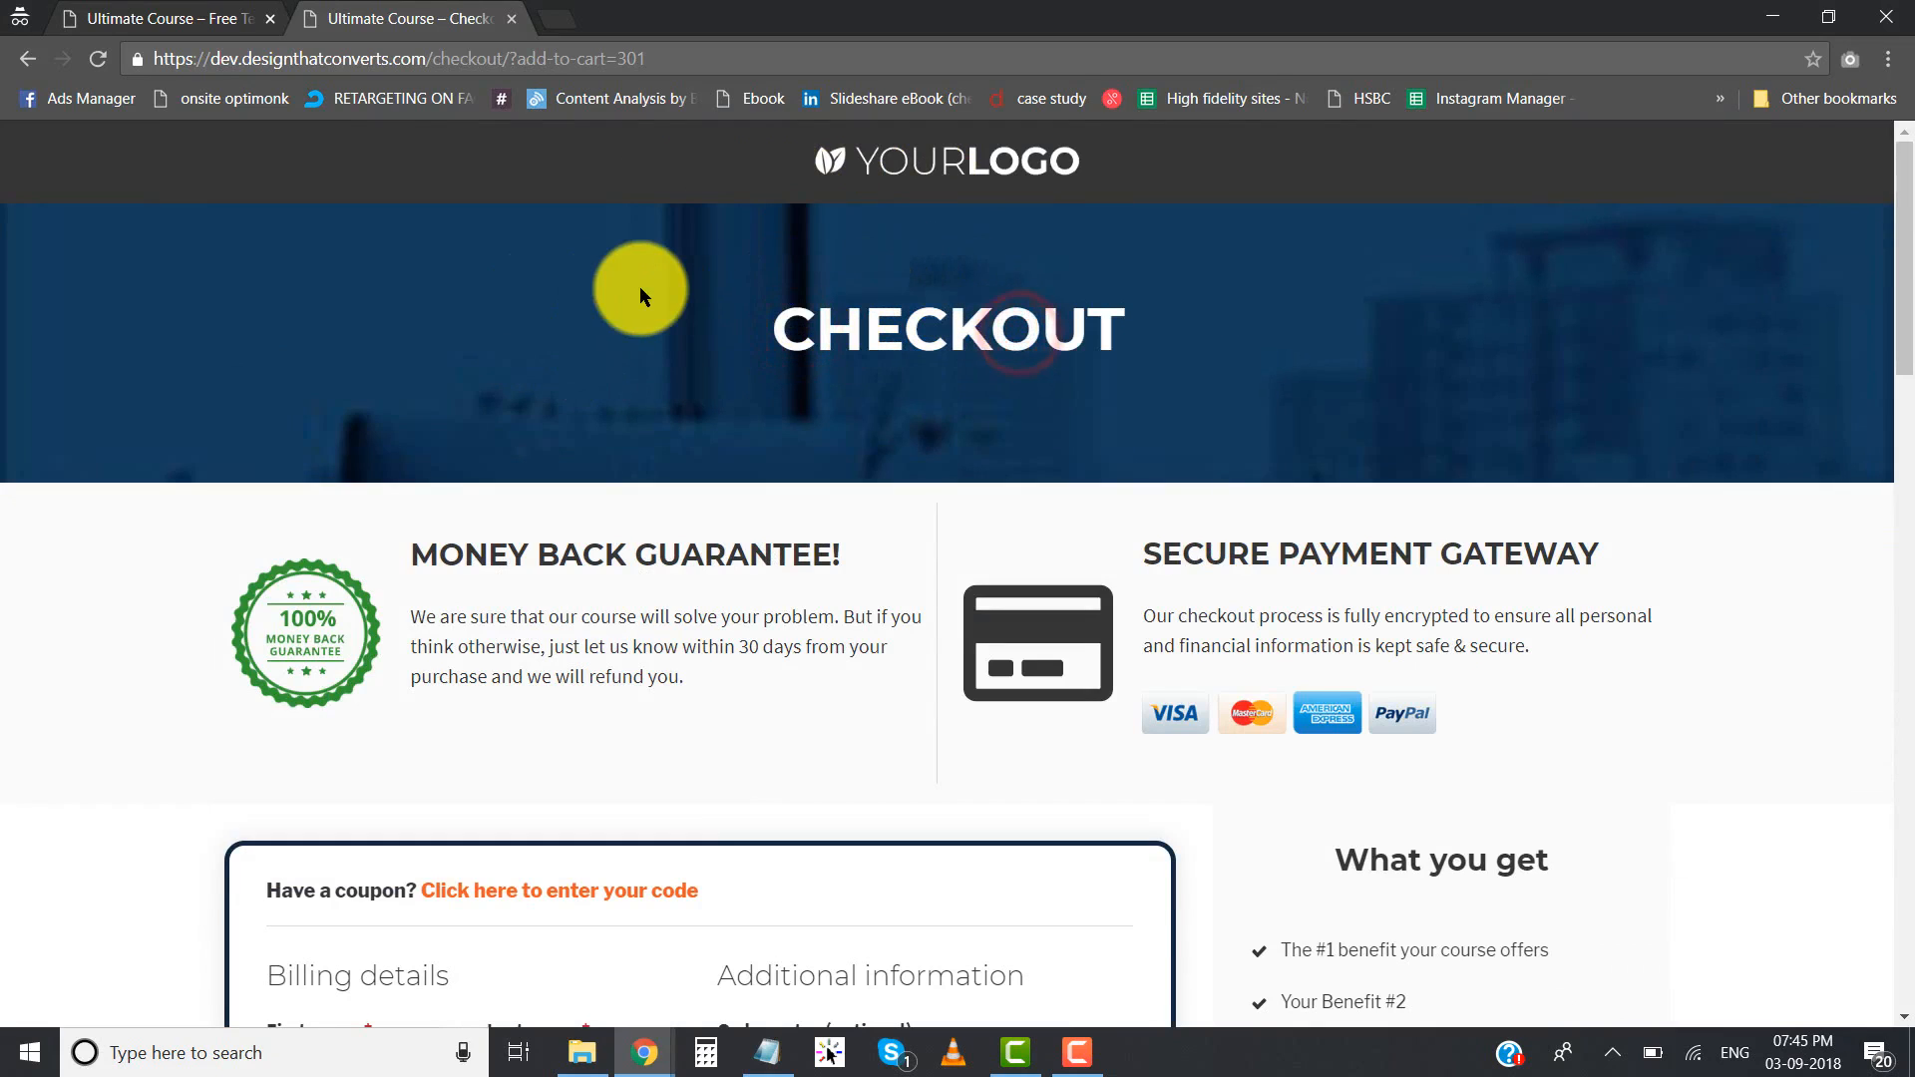
pyautogui.hotkey('alt', 'Tab')
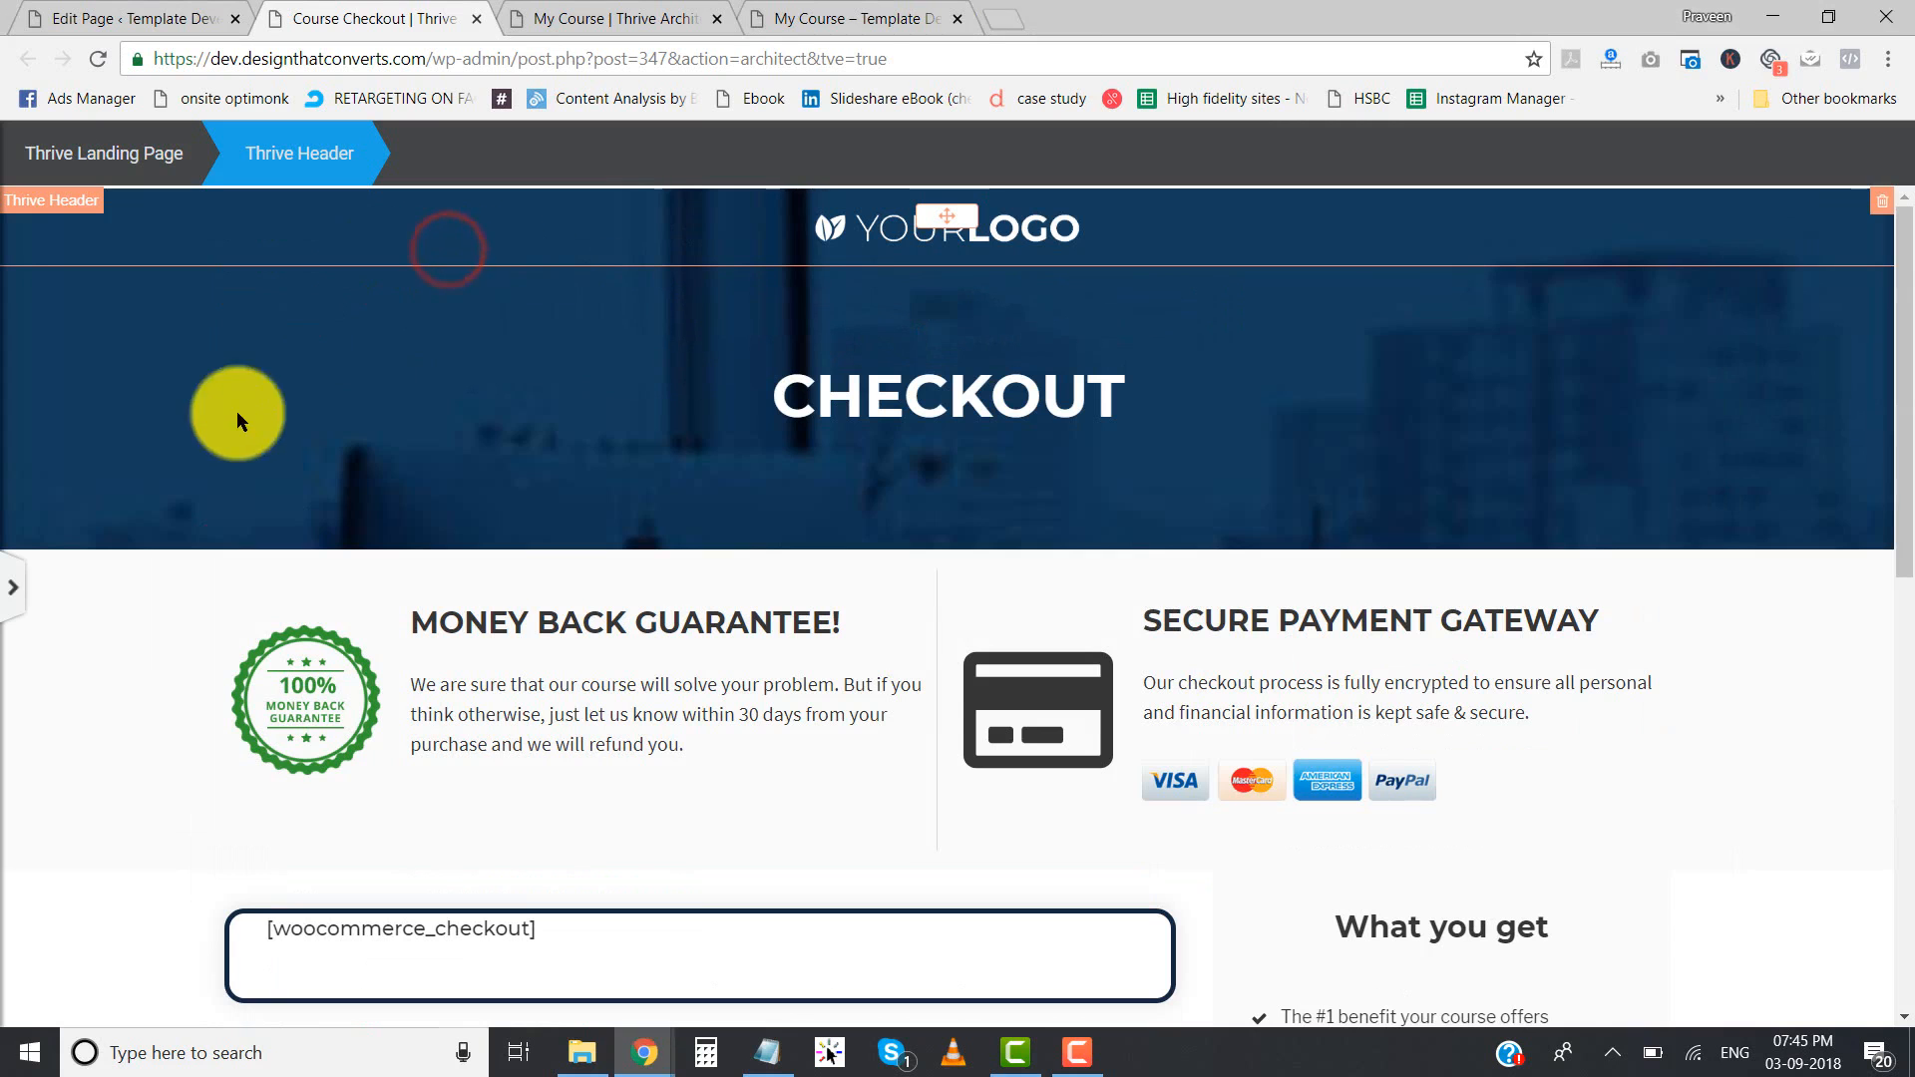
# - Set the Thrive Header's background color to #353535 and finish editing the header
pyautogui.click(13, 598)
pyautogui.click(77, 275)
pyautogui.click(75, 277)
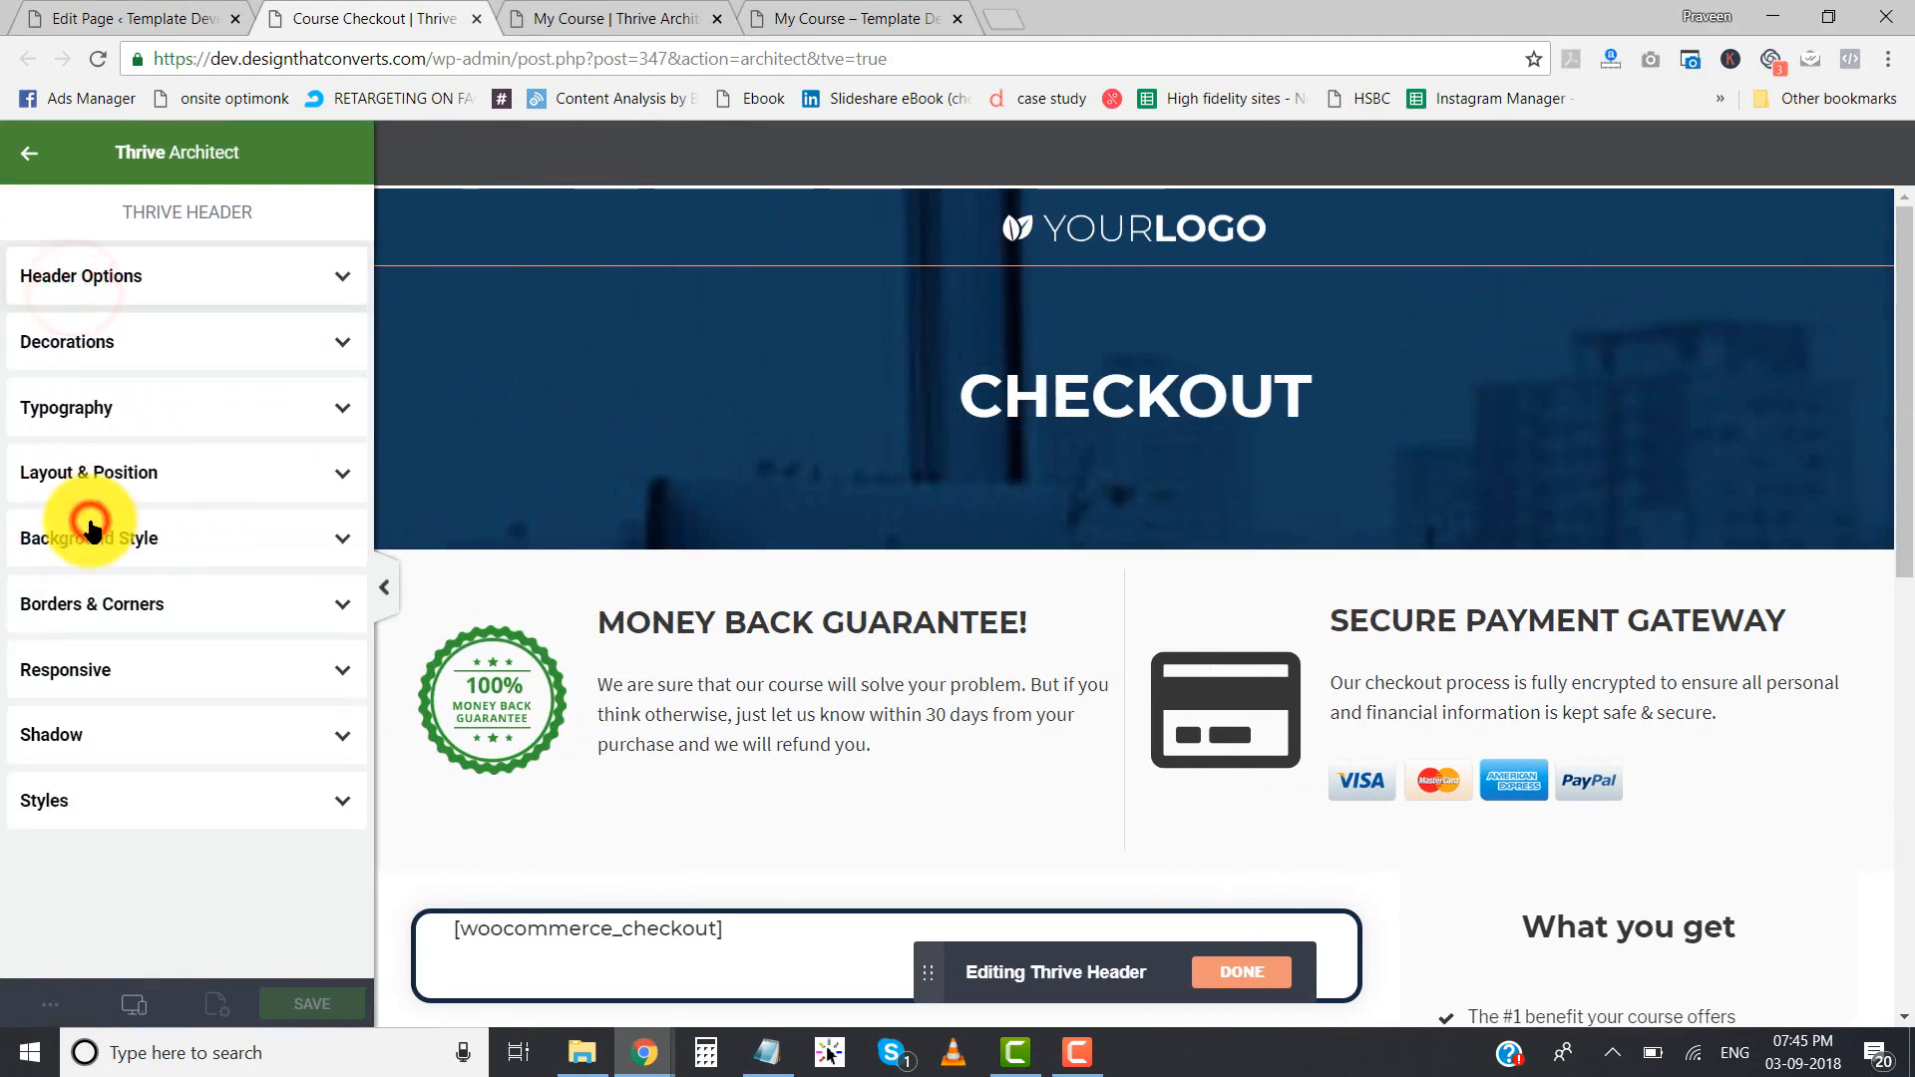
pyautogui.click(89, 529)
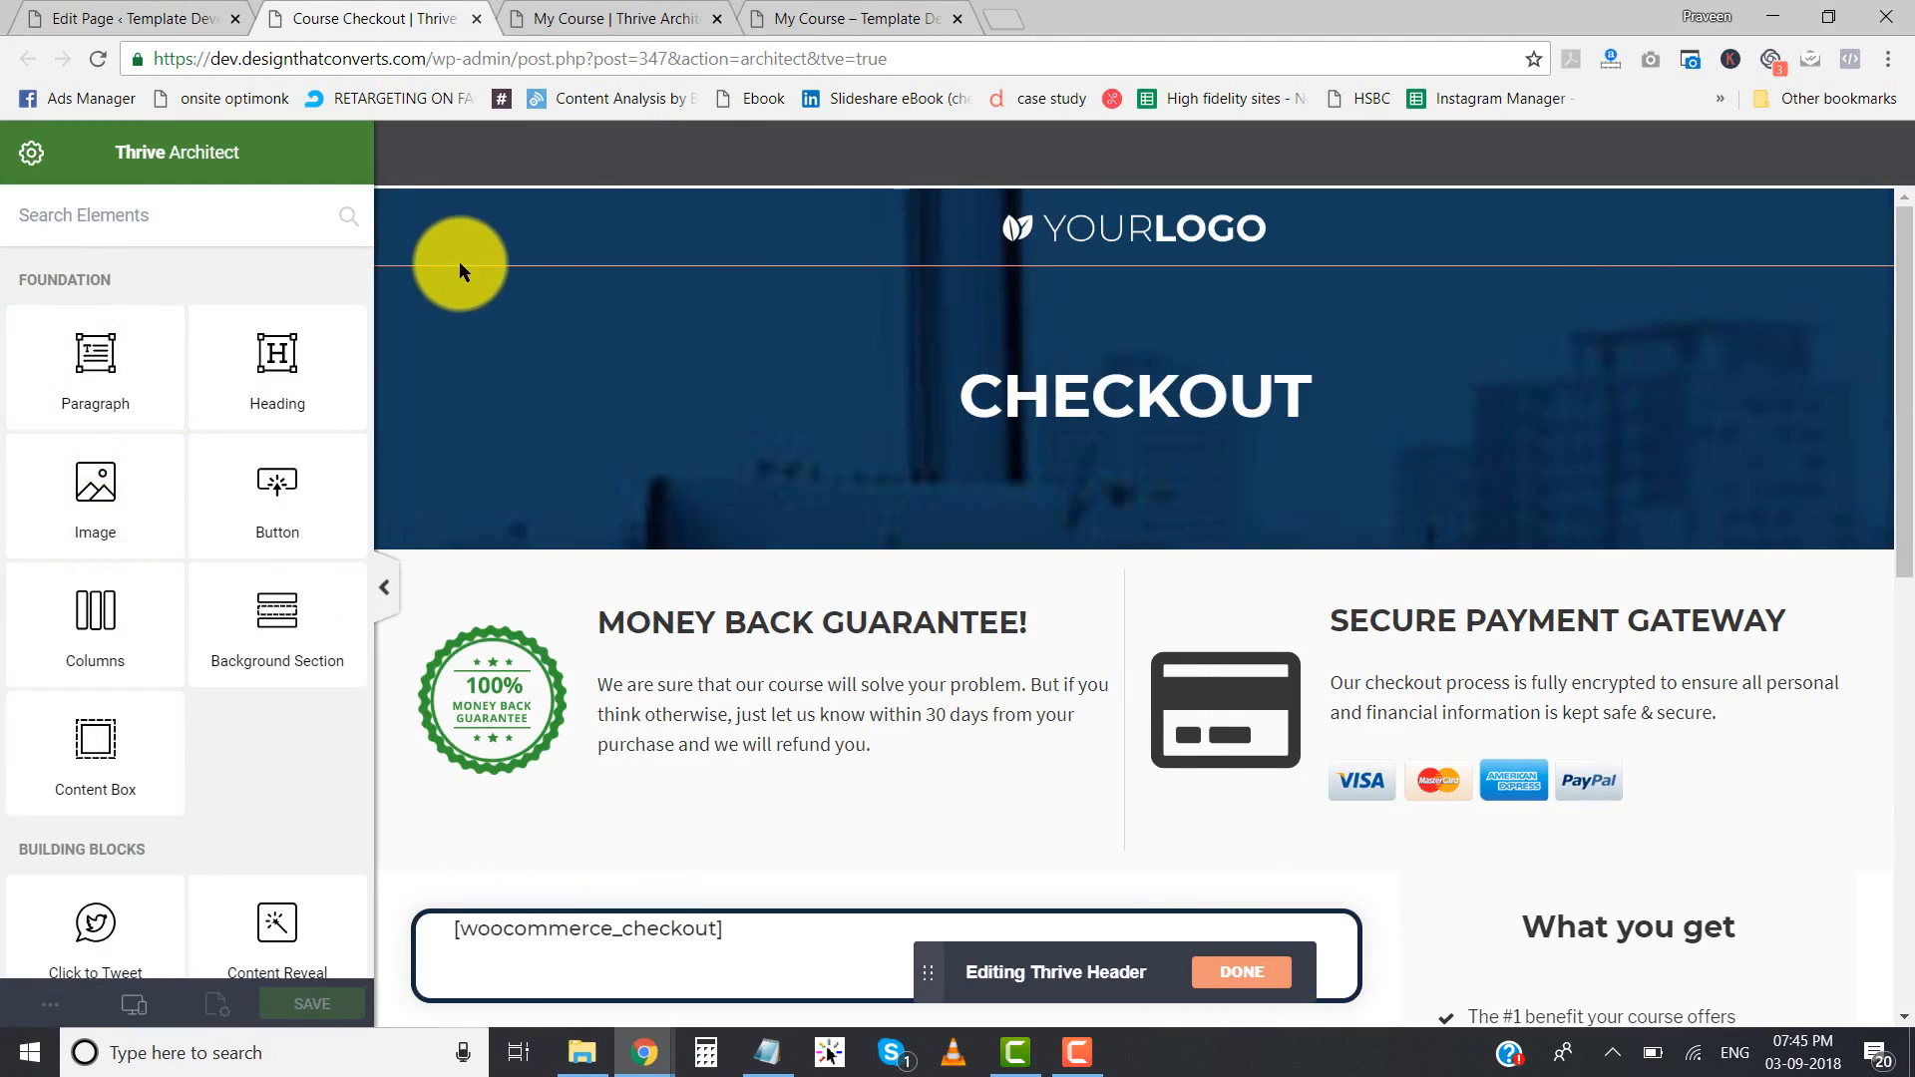
pyautogui.click(459, 262)
pyautogui.click(140, 544)
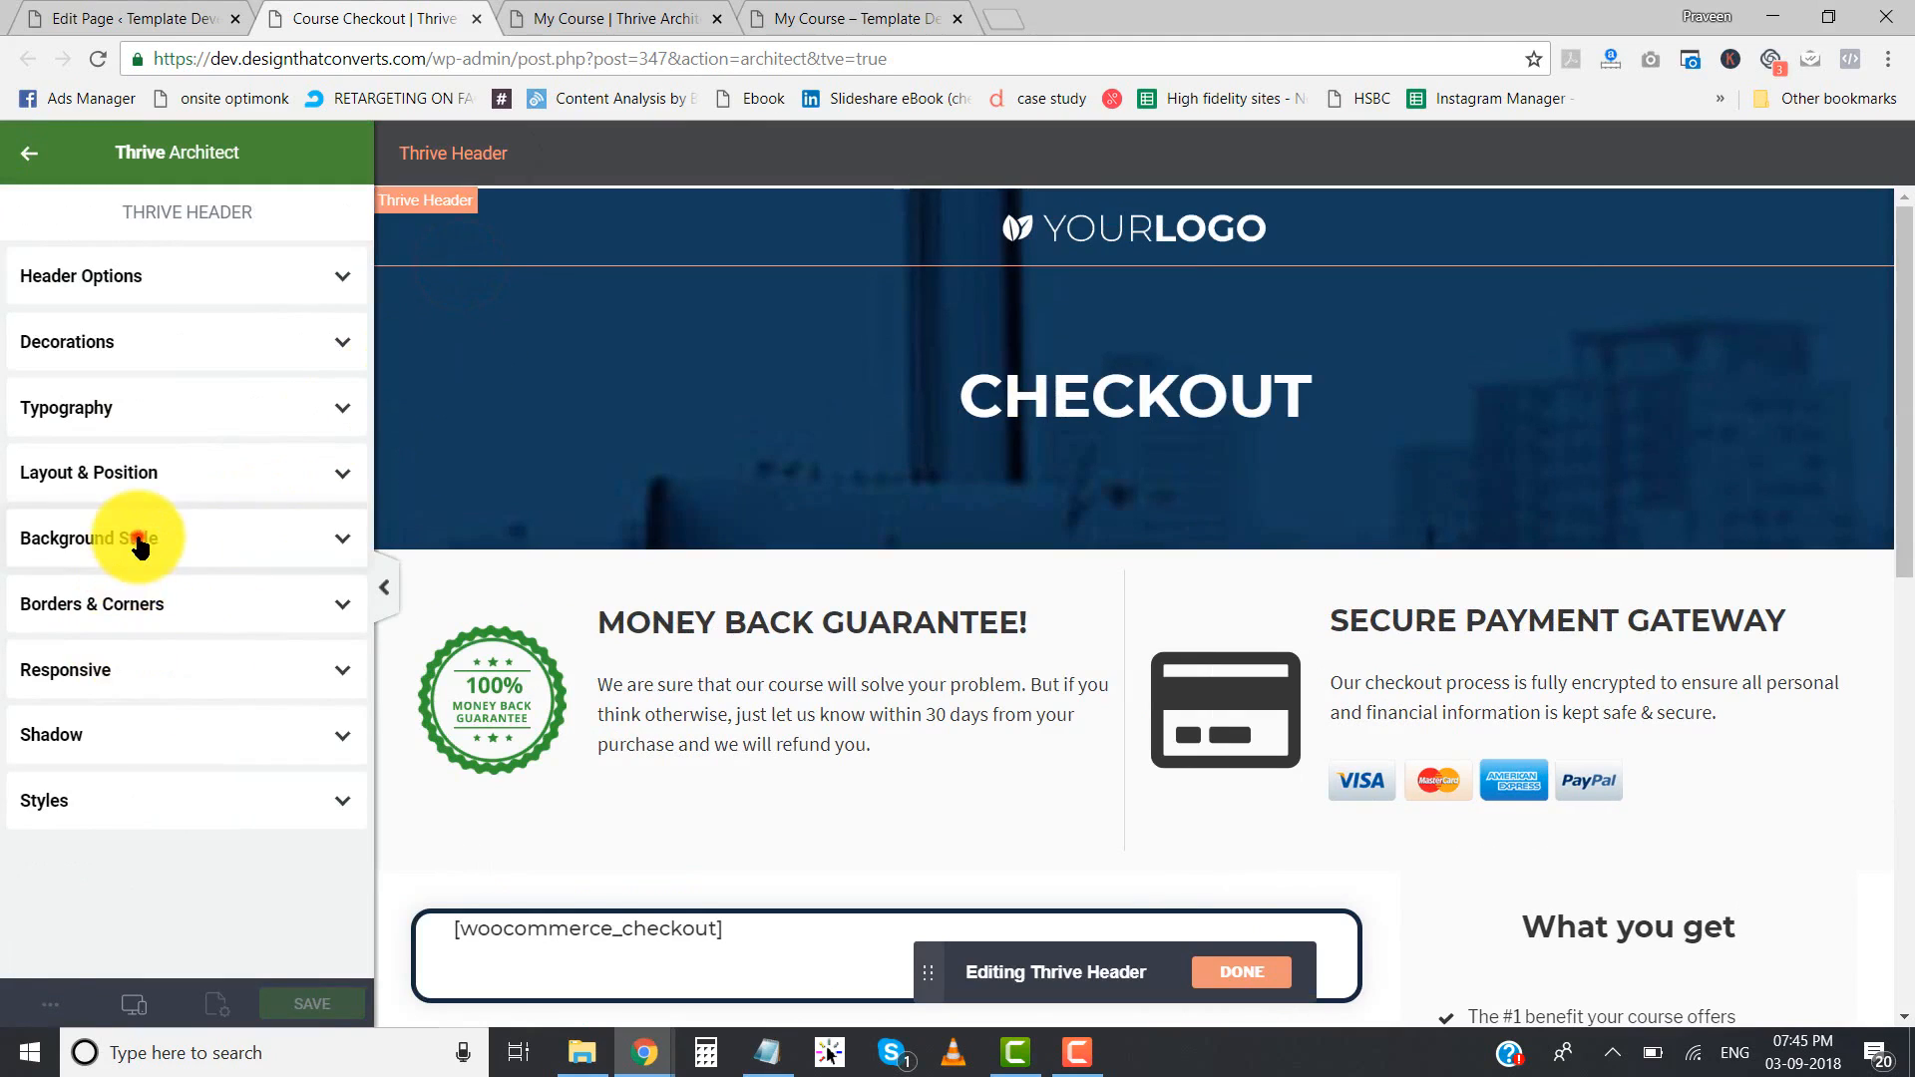
pyautogui.click(103, 682)
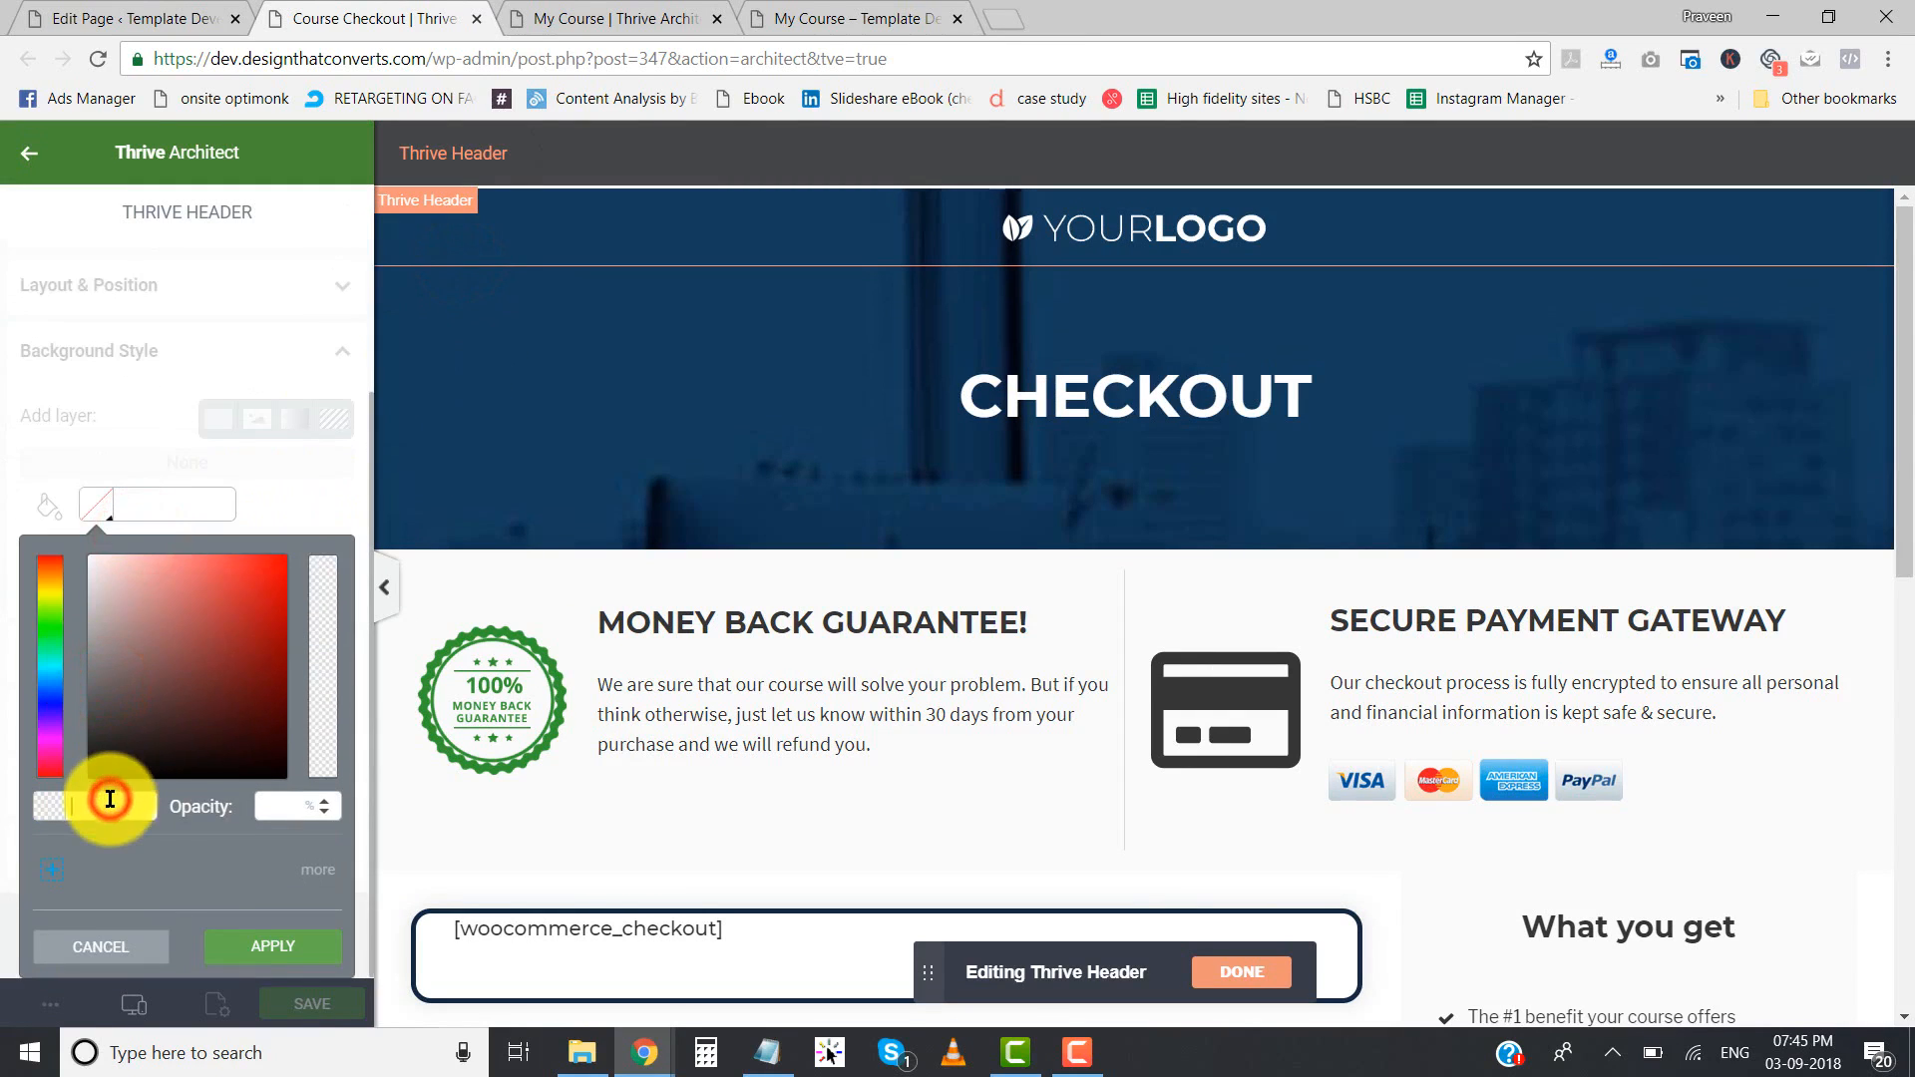
pyautogui.click(211, 944)
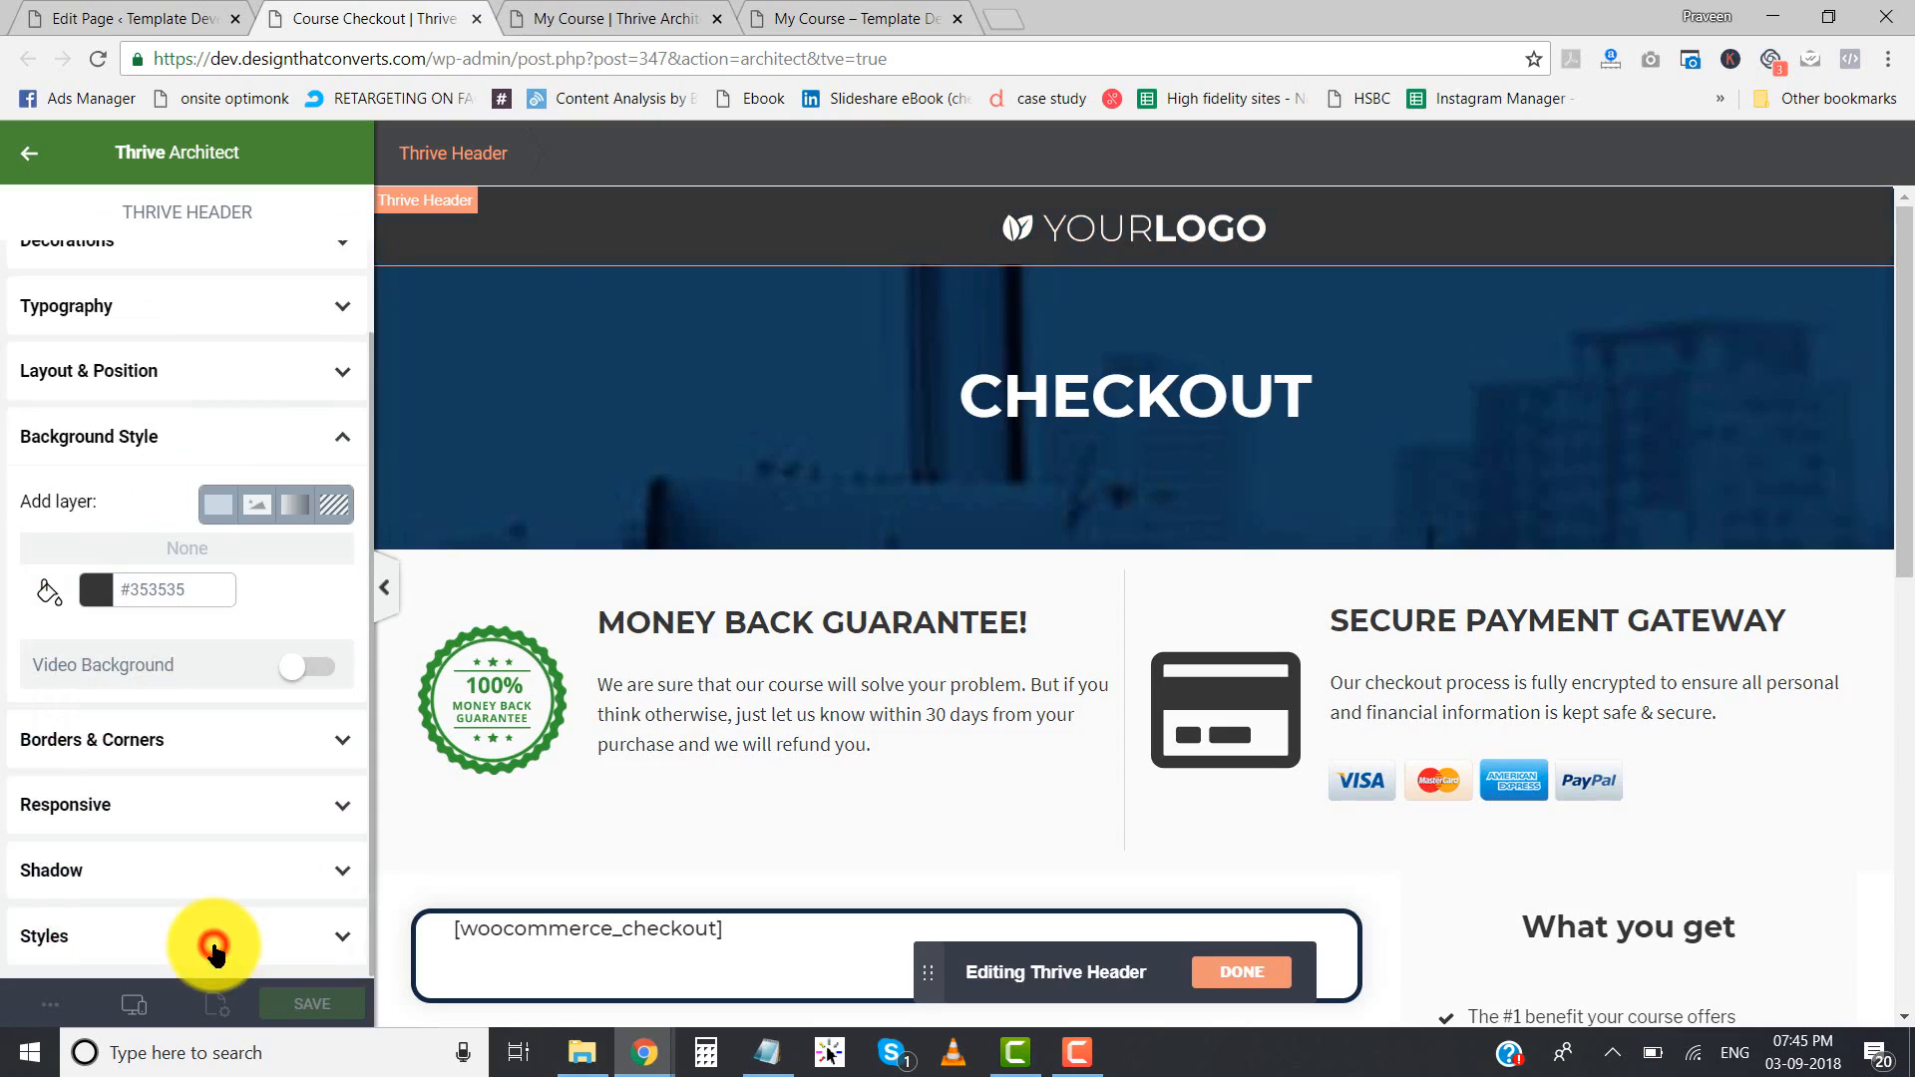
pyautogui.click(384, 588)
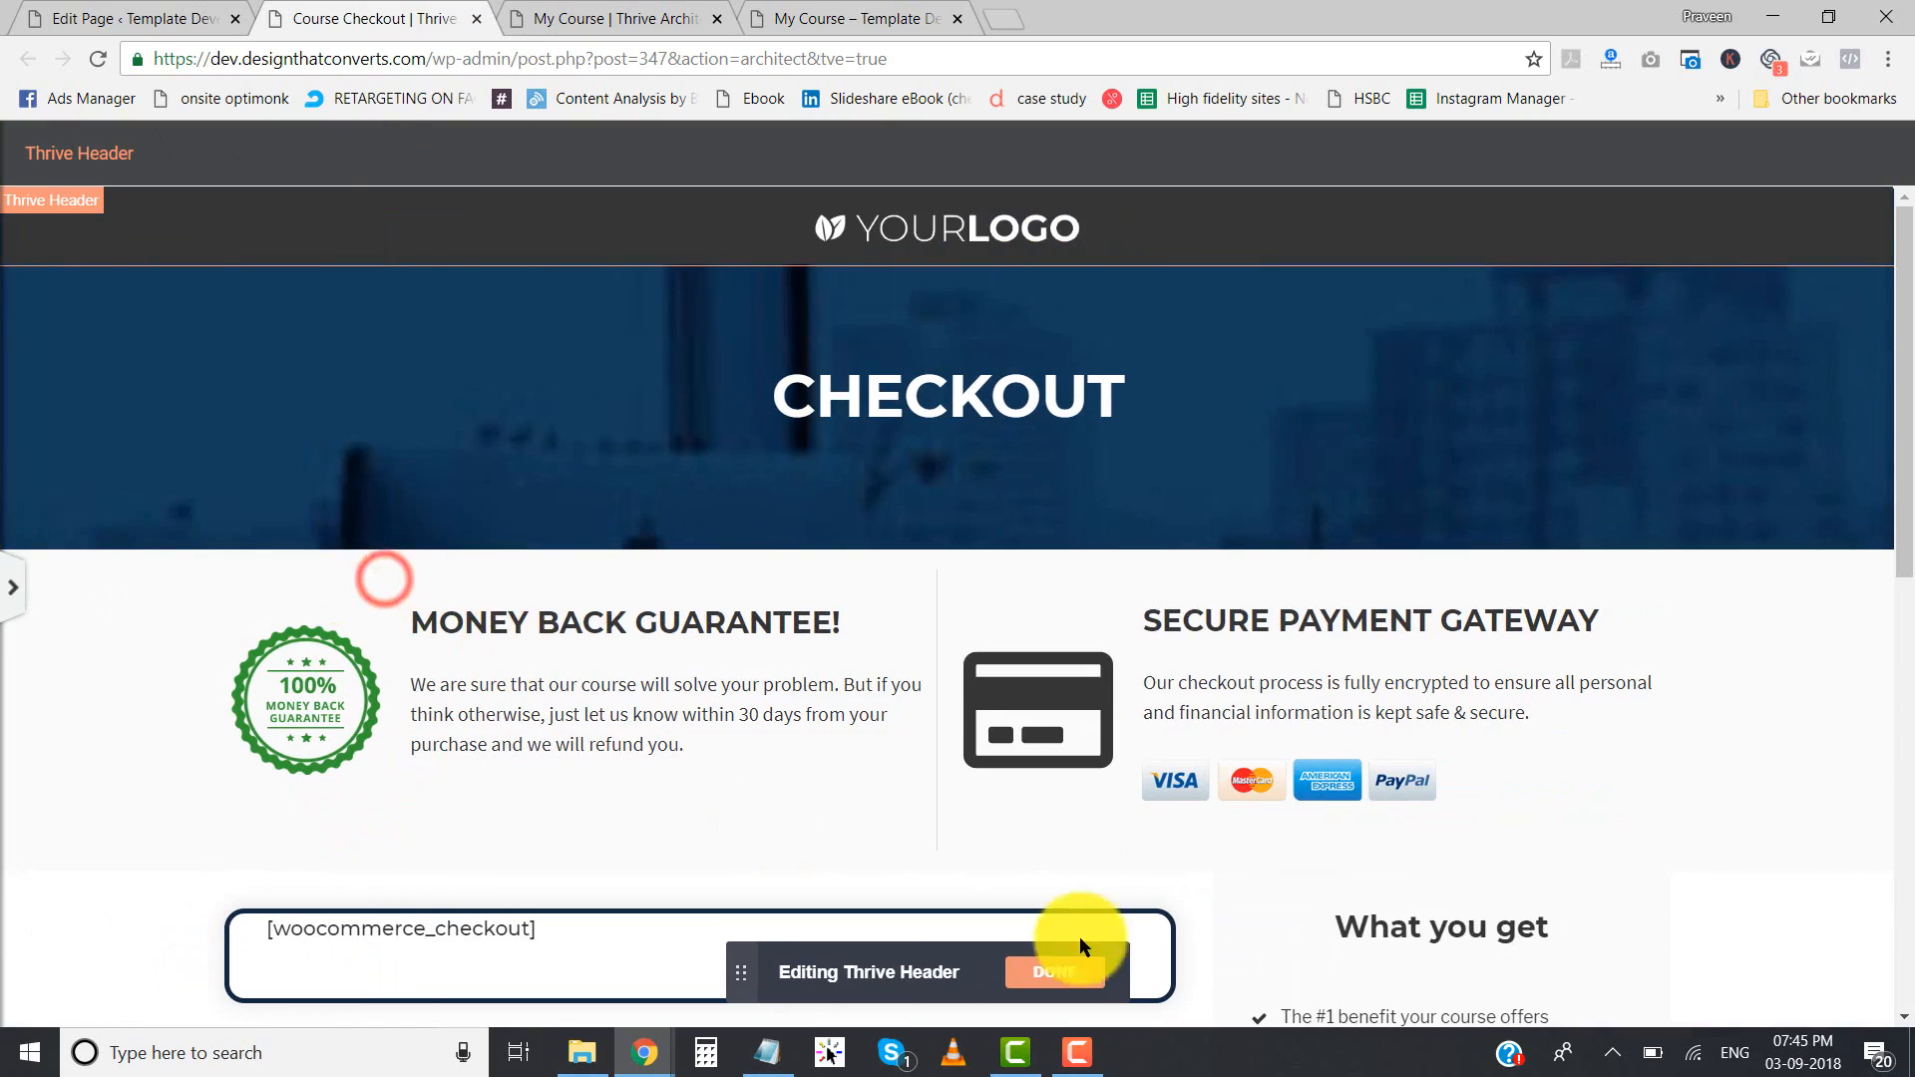
pyautogui.click(1049, 977)
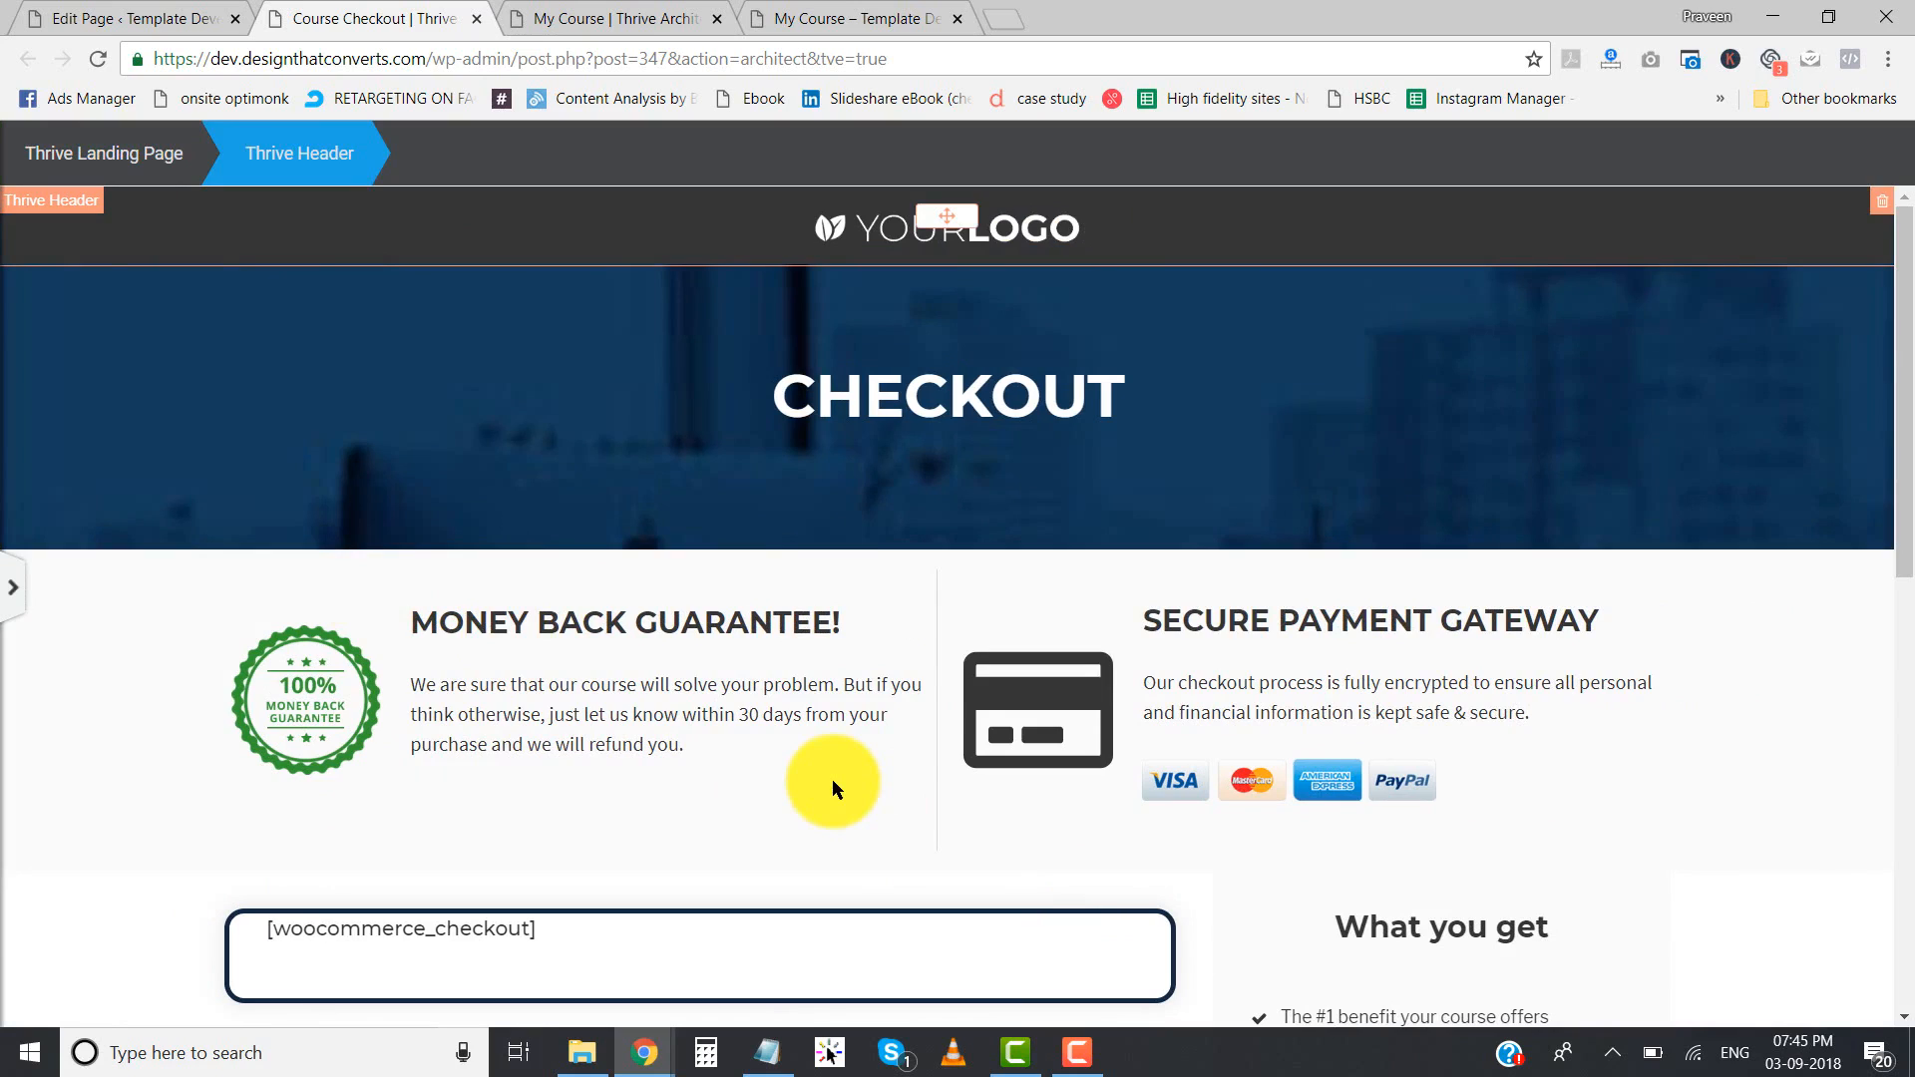
# - Delete the copyright and Privacy Policy text and its background section at the end of the checkout page
pyautogui.scroll(-15, 832, 780)
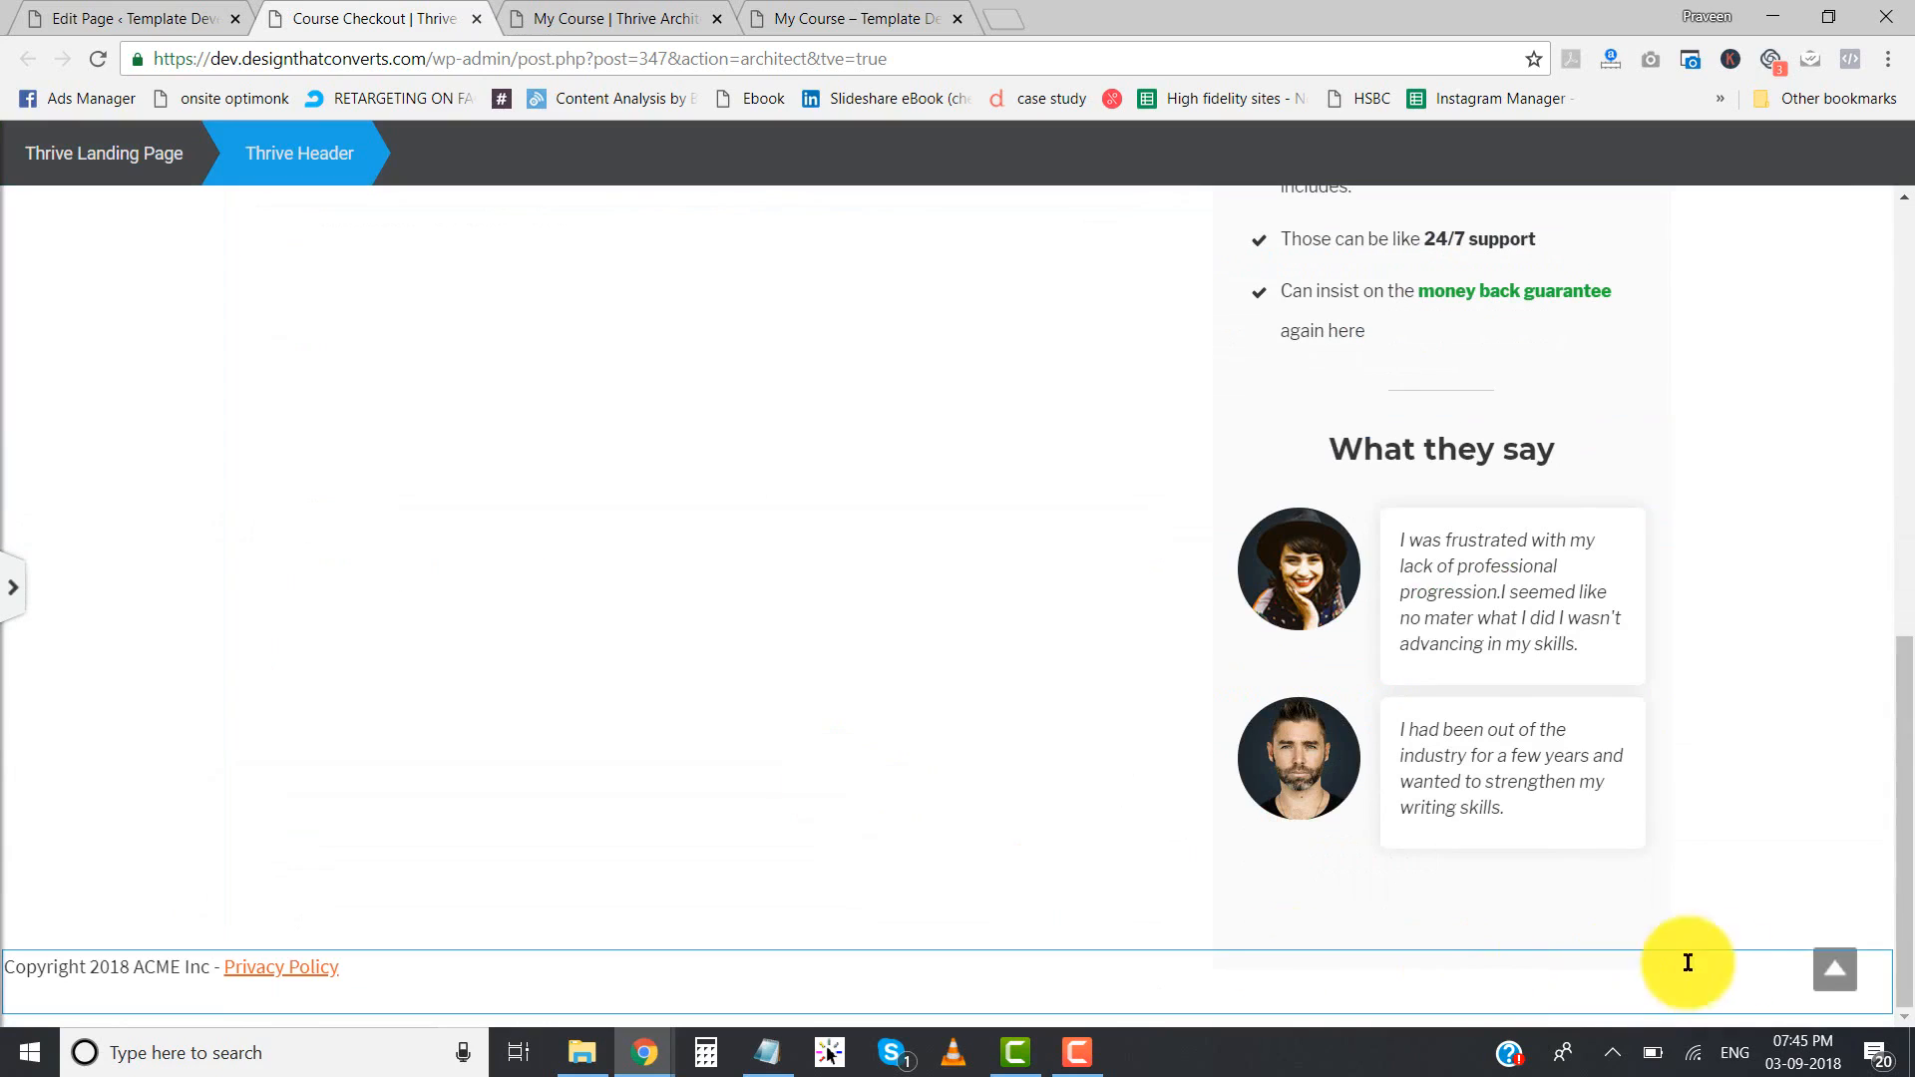
pyautogui.click(1877, 975)
pyautogui.click(1884, 941)
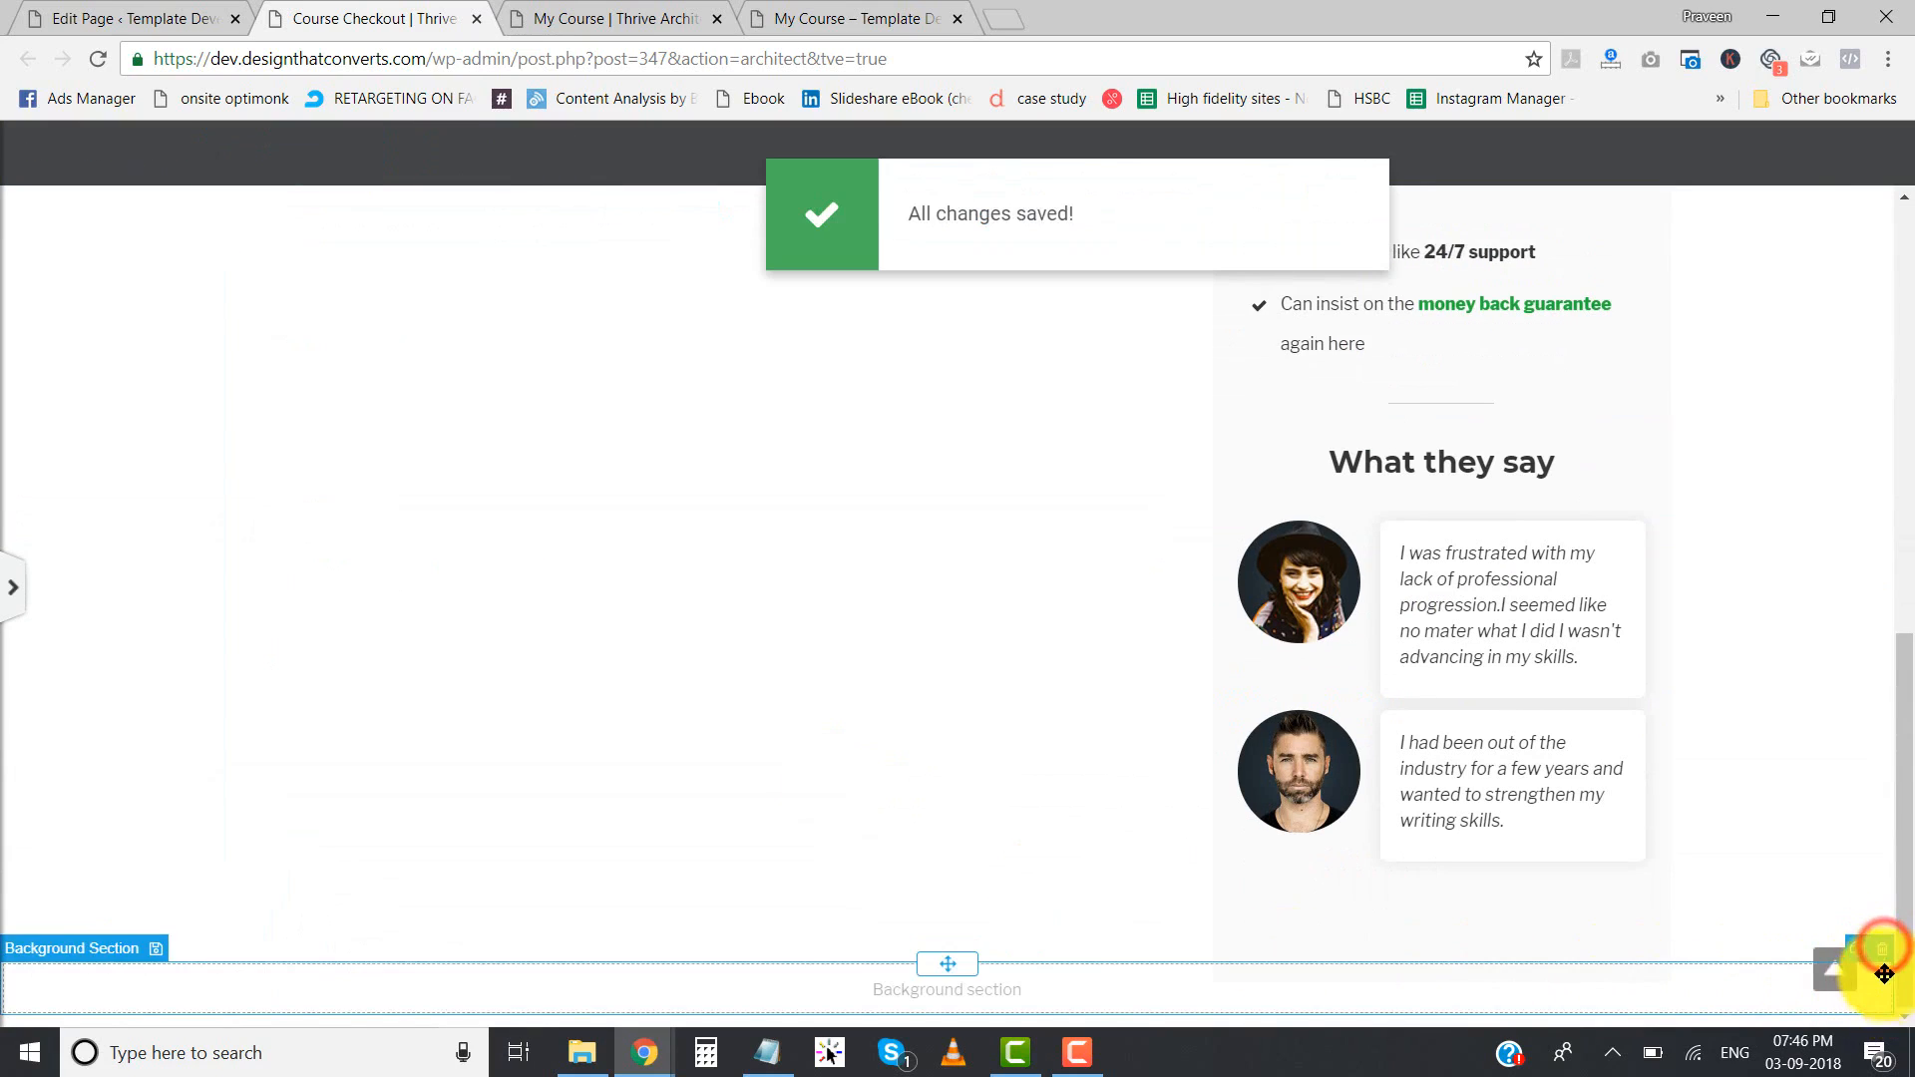
# - Add a Thrive Footer to the landing page using the saved footer Footer-2
pyautogui.click(17, 588)
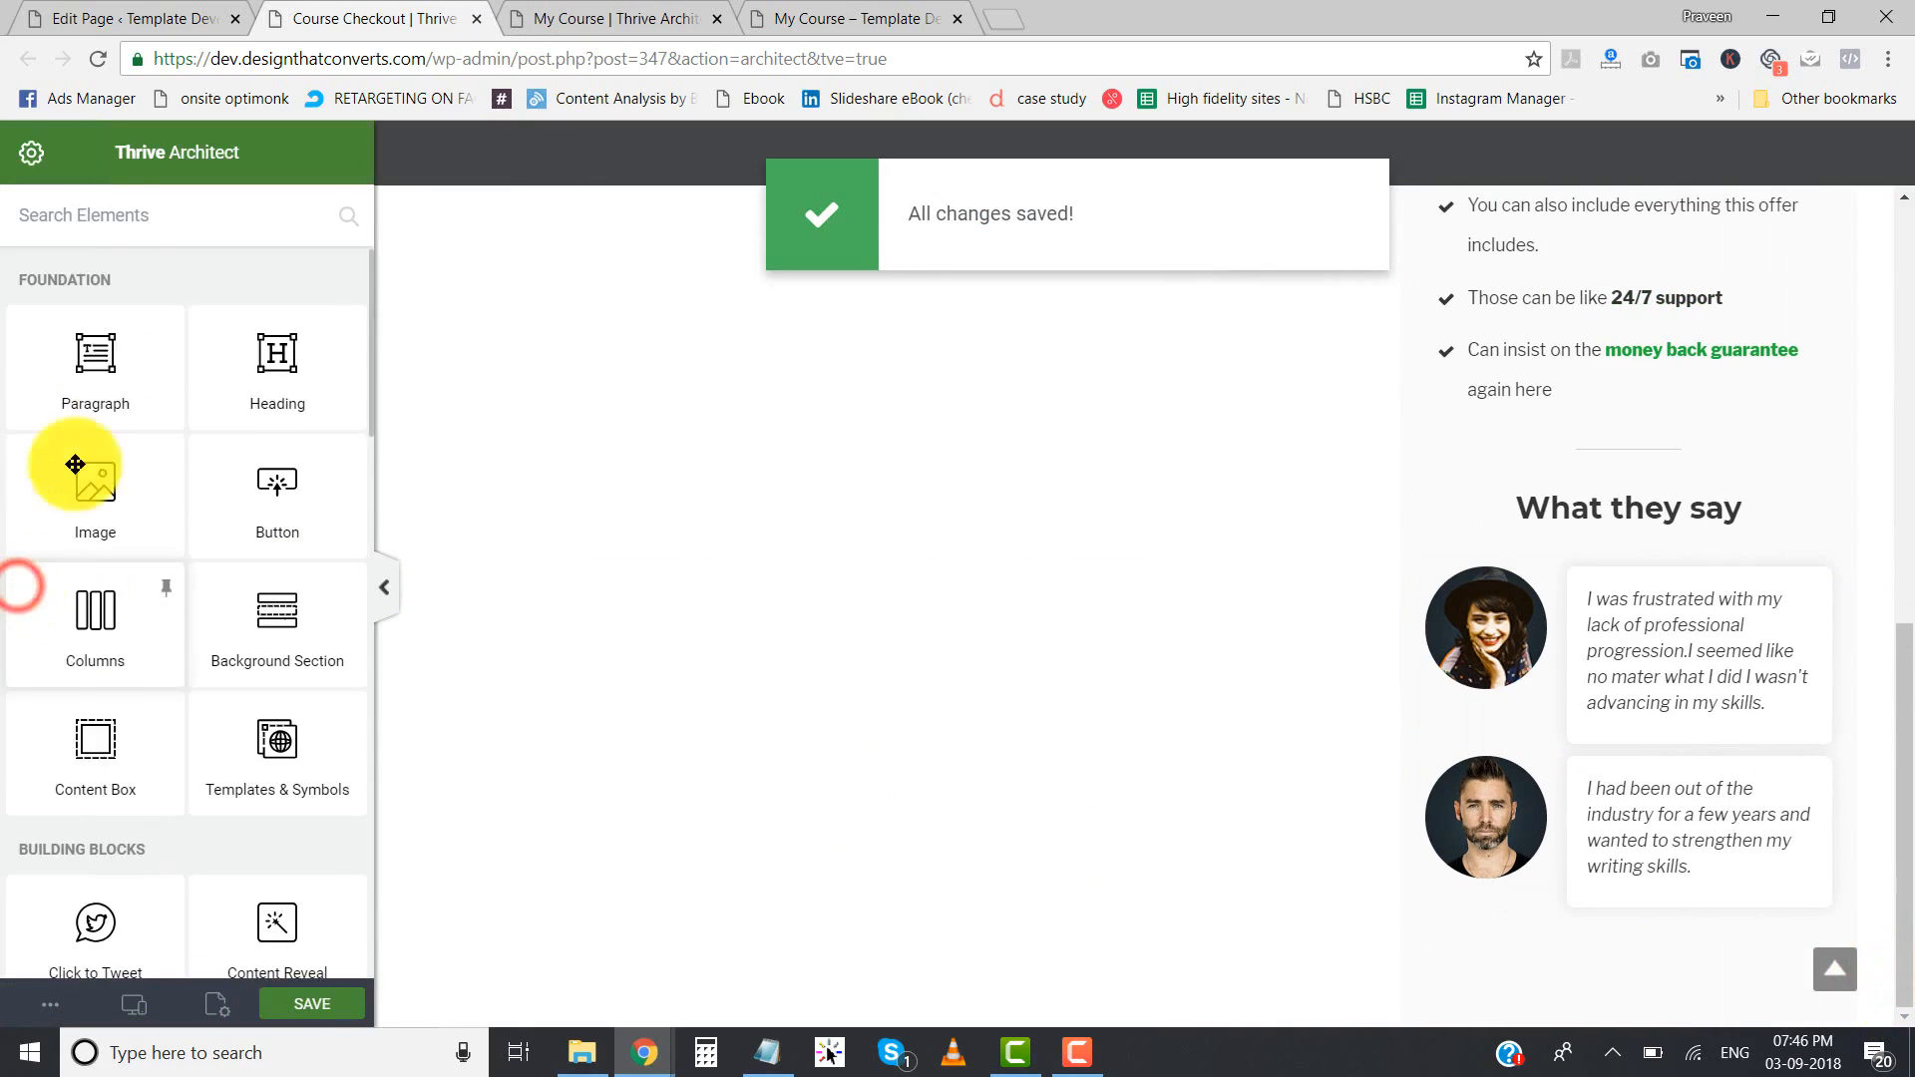
pyautogui.click(33, 154)
pyautogui.click(248, 223)
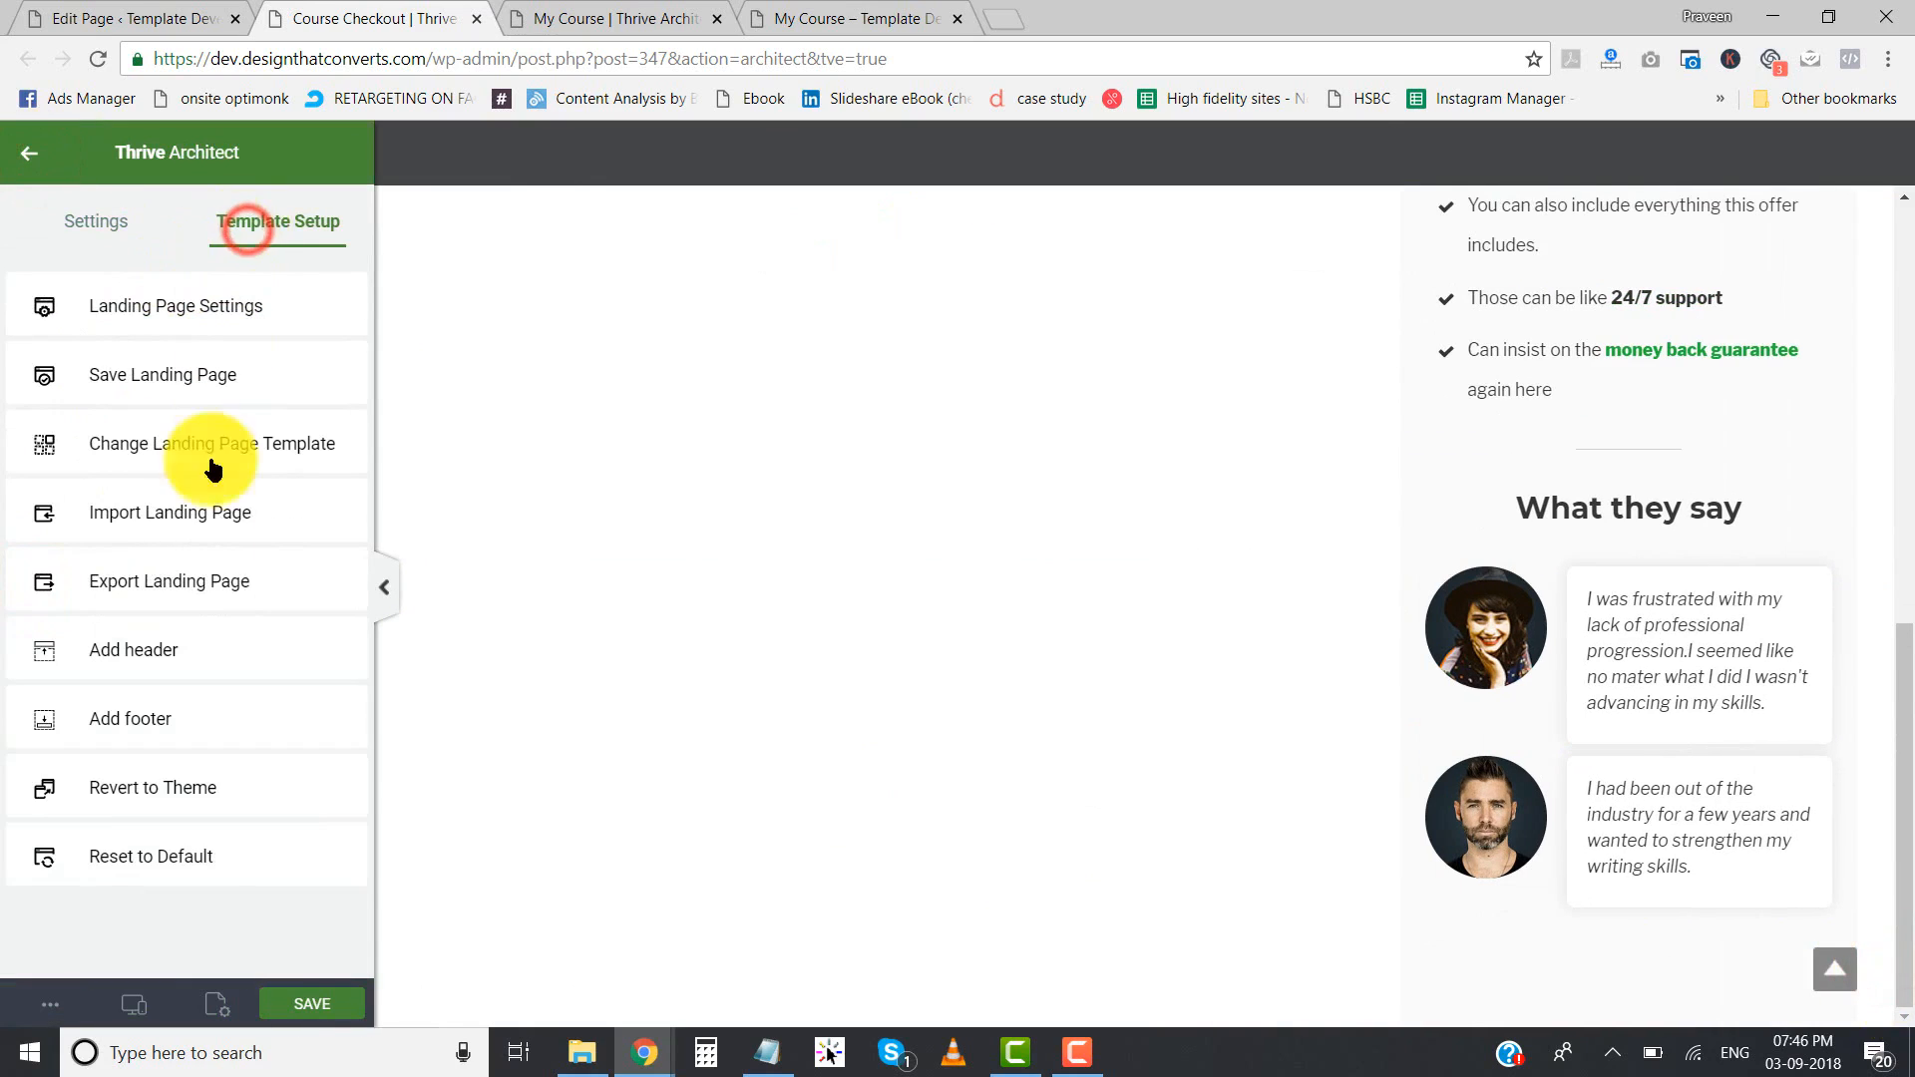
pyautogui.click(143, 720)
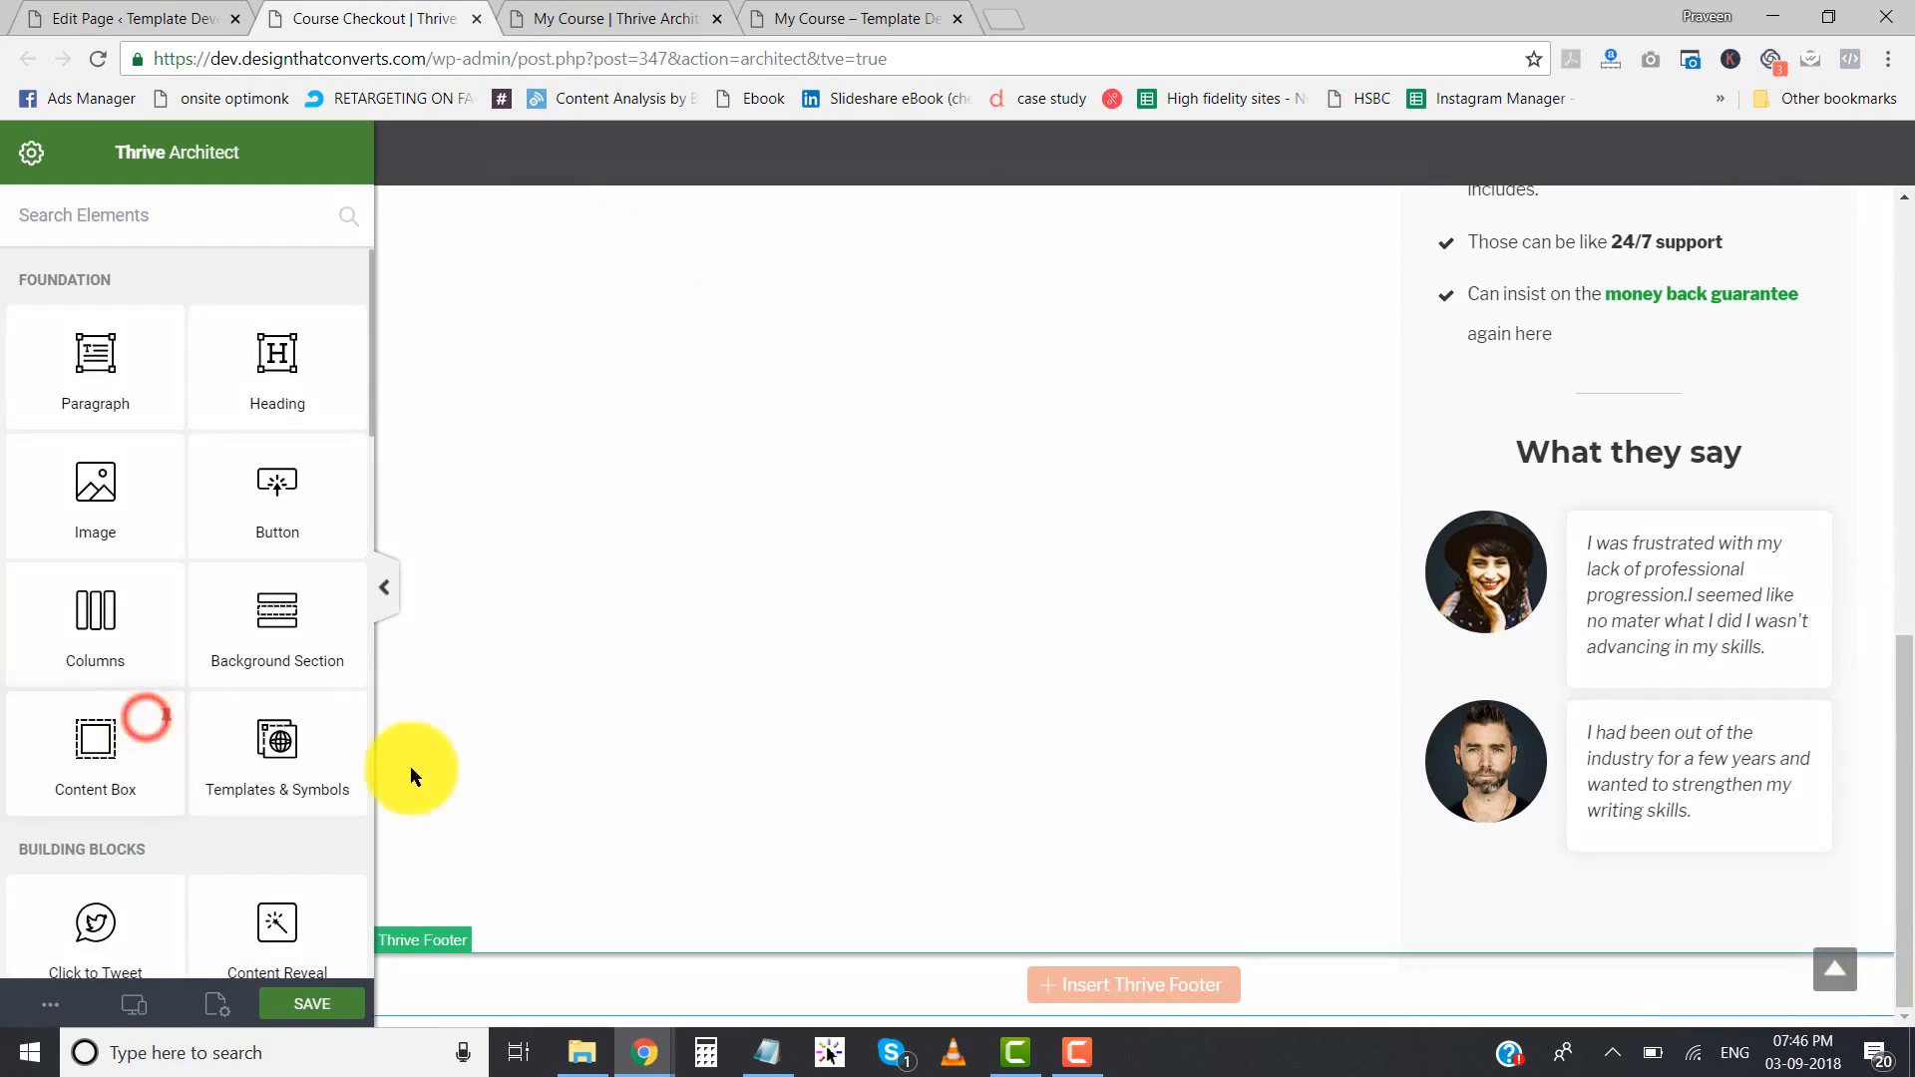
pyautogui.click(673, 343)
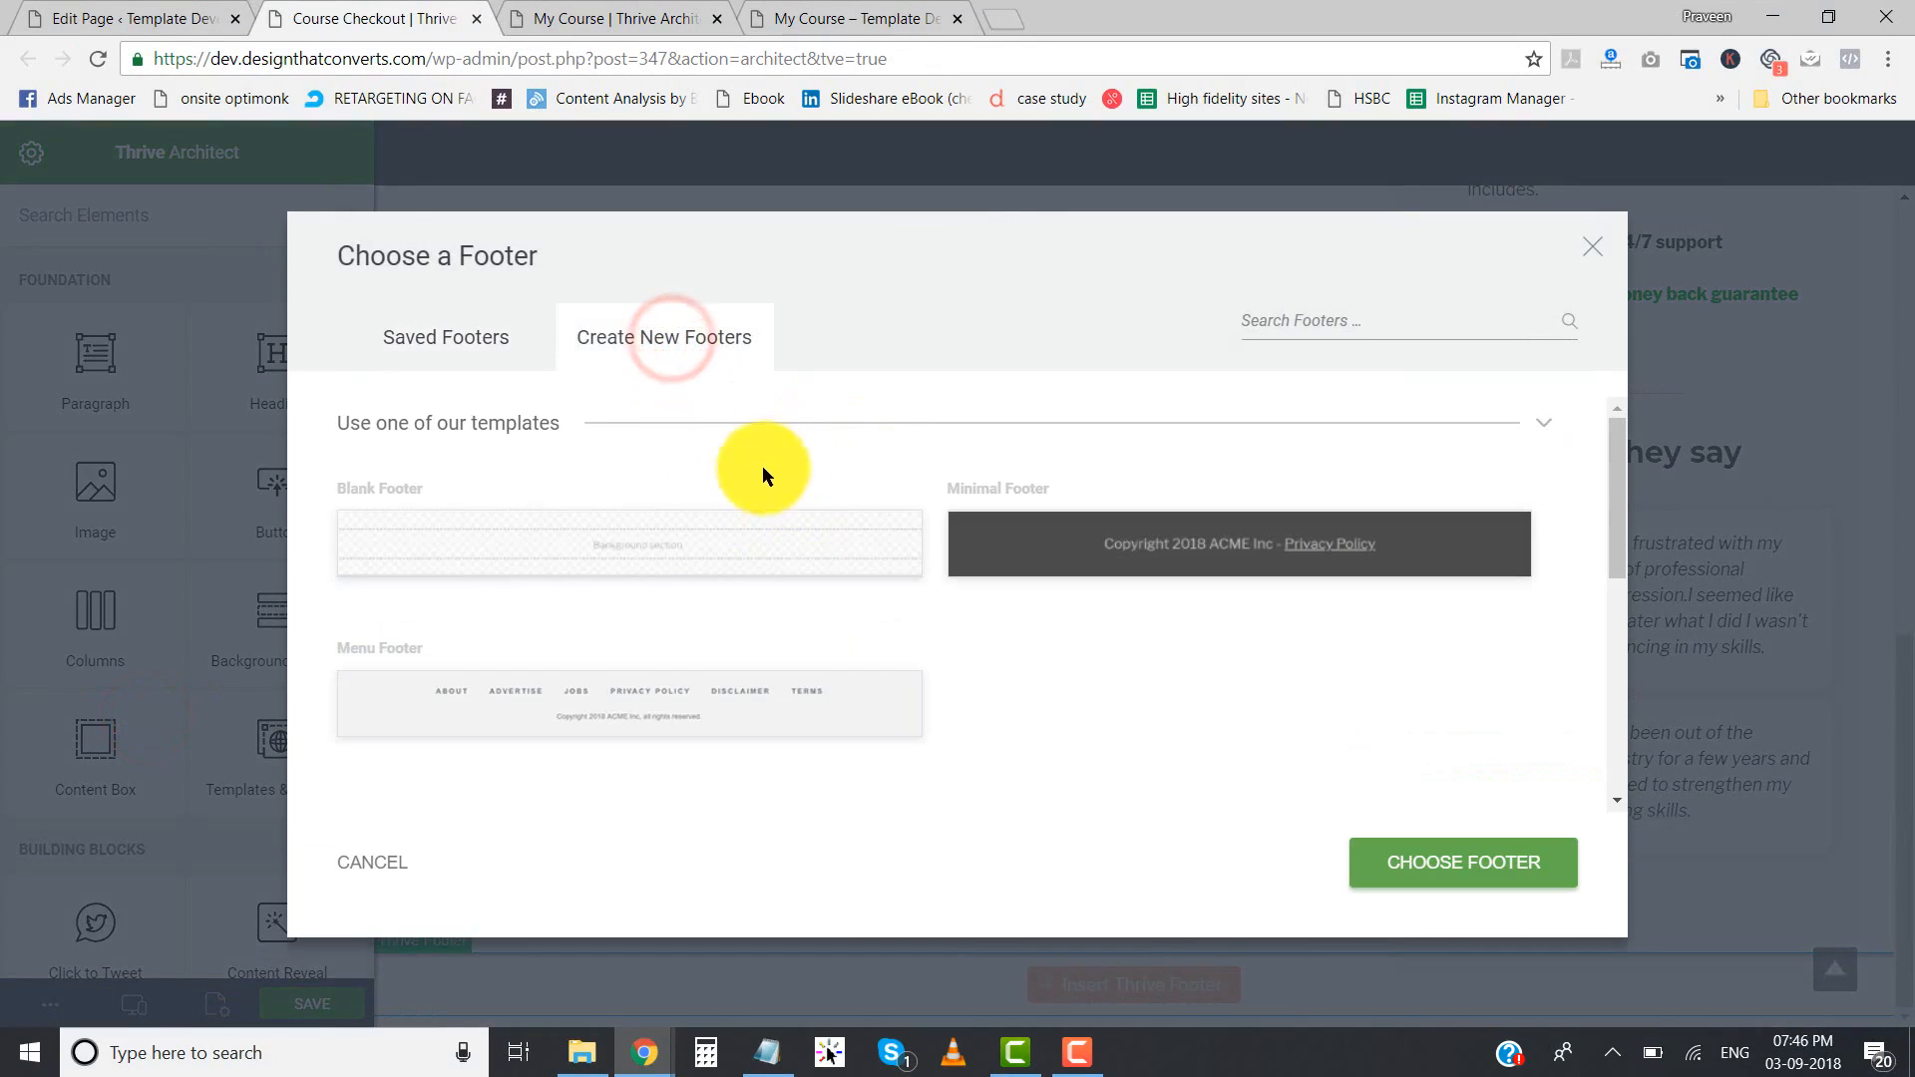
pyautogui.click(448, 347)
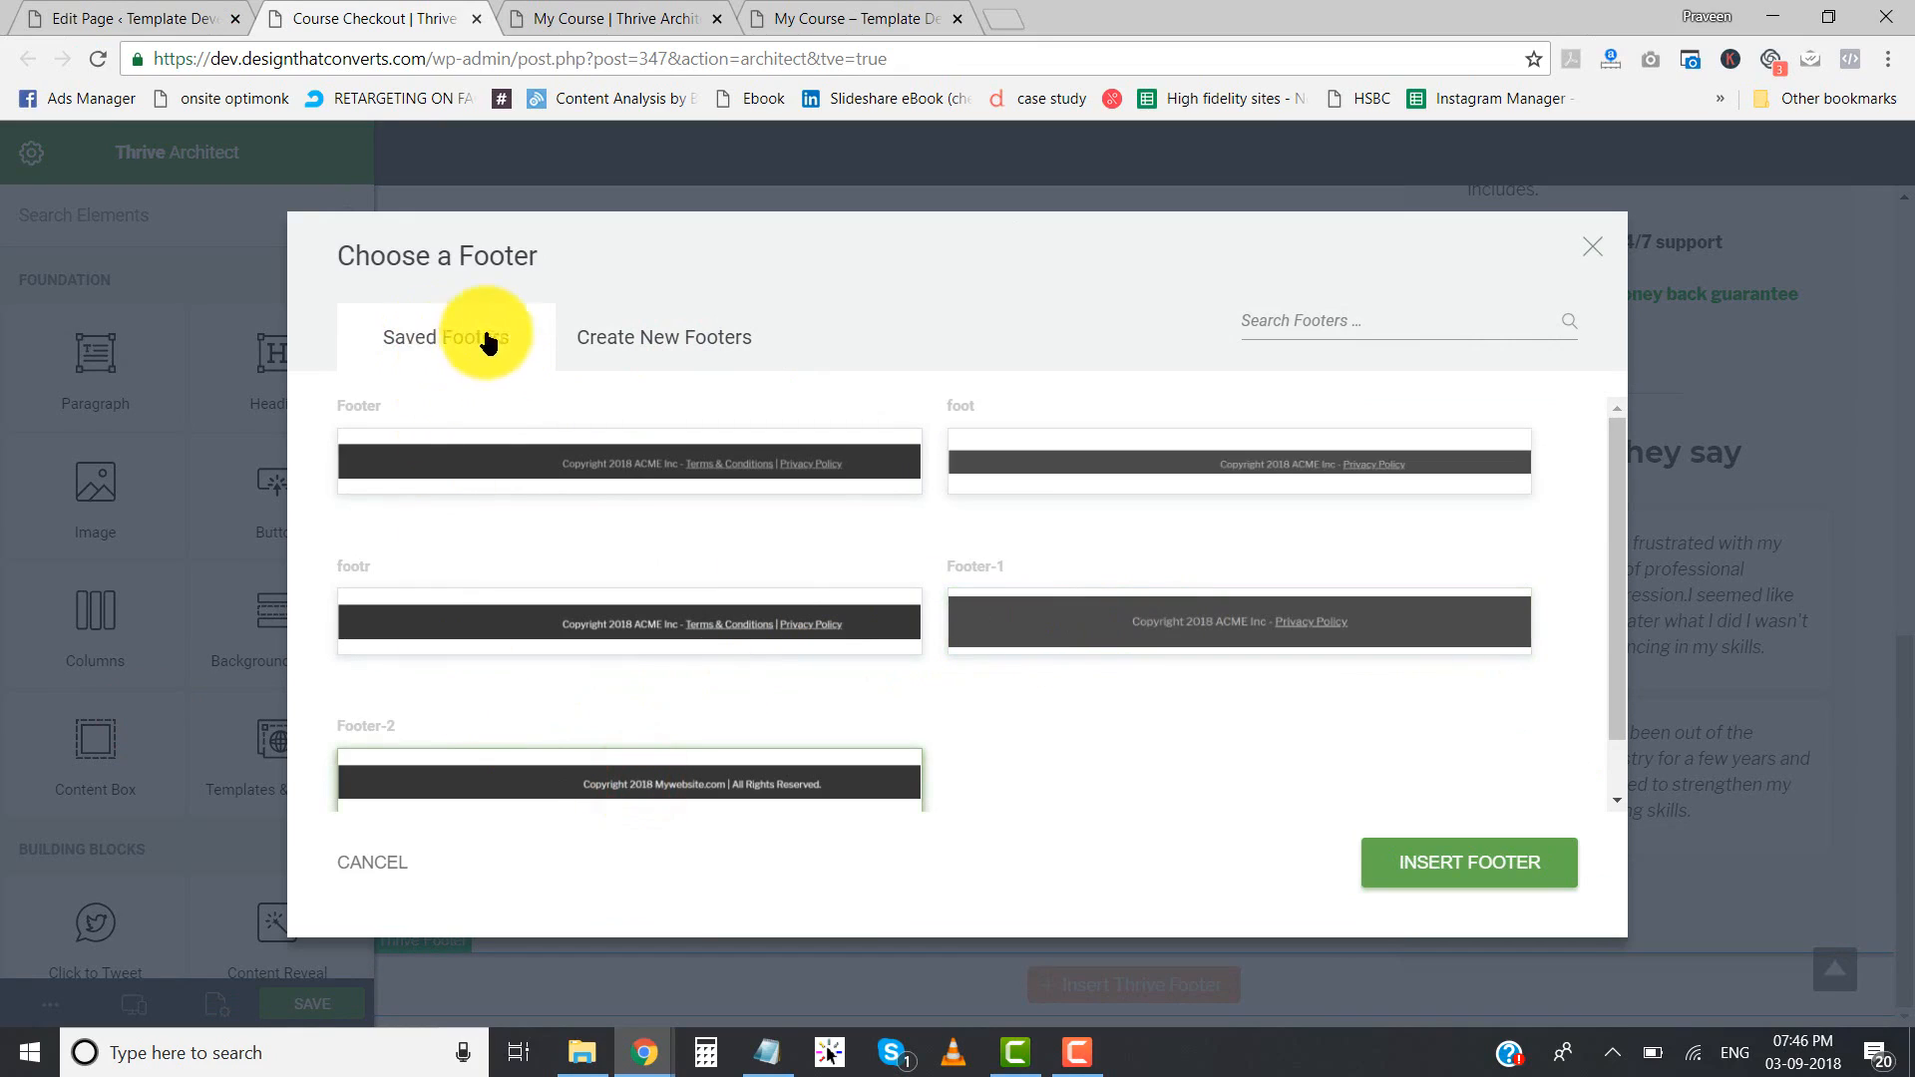
pyautogui.scroll(-1, 476, 567)
pyautogui.scroll(-1, 477, 566)
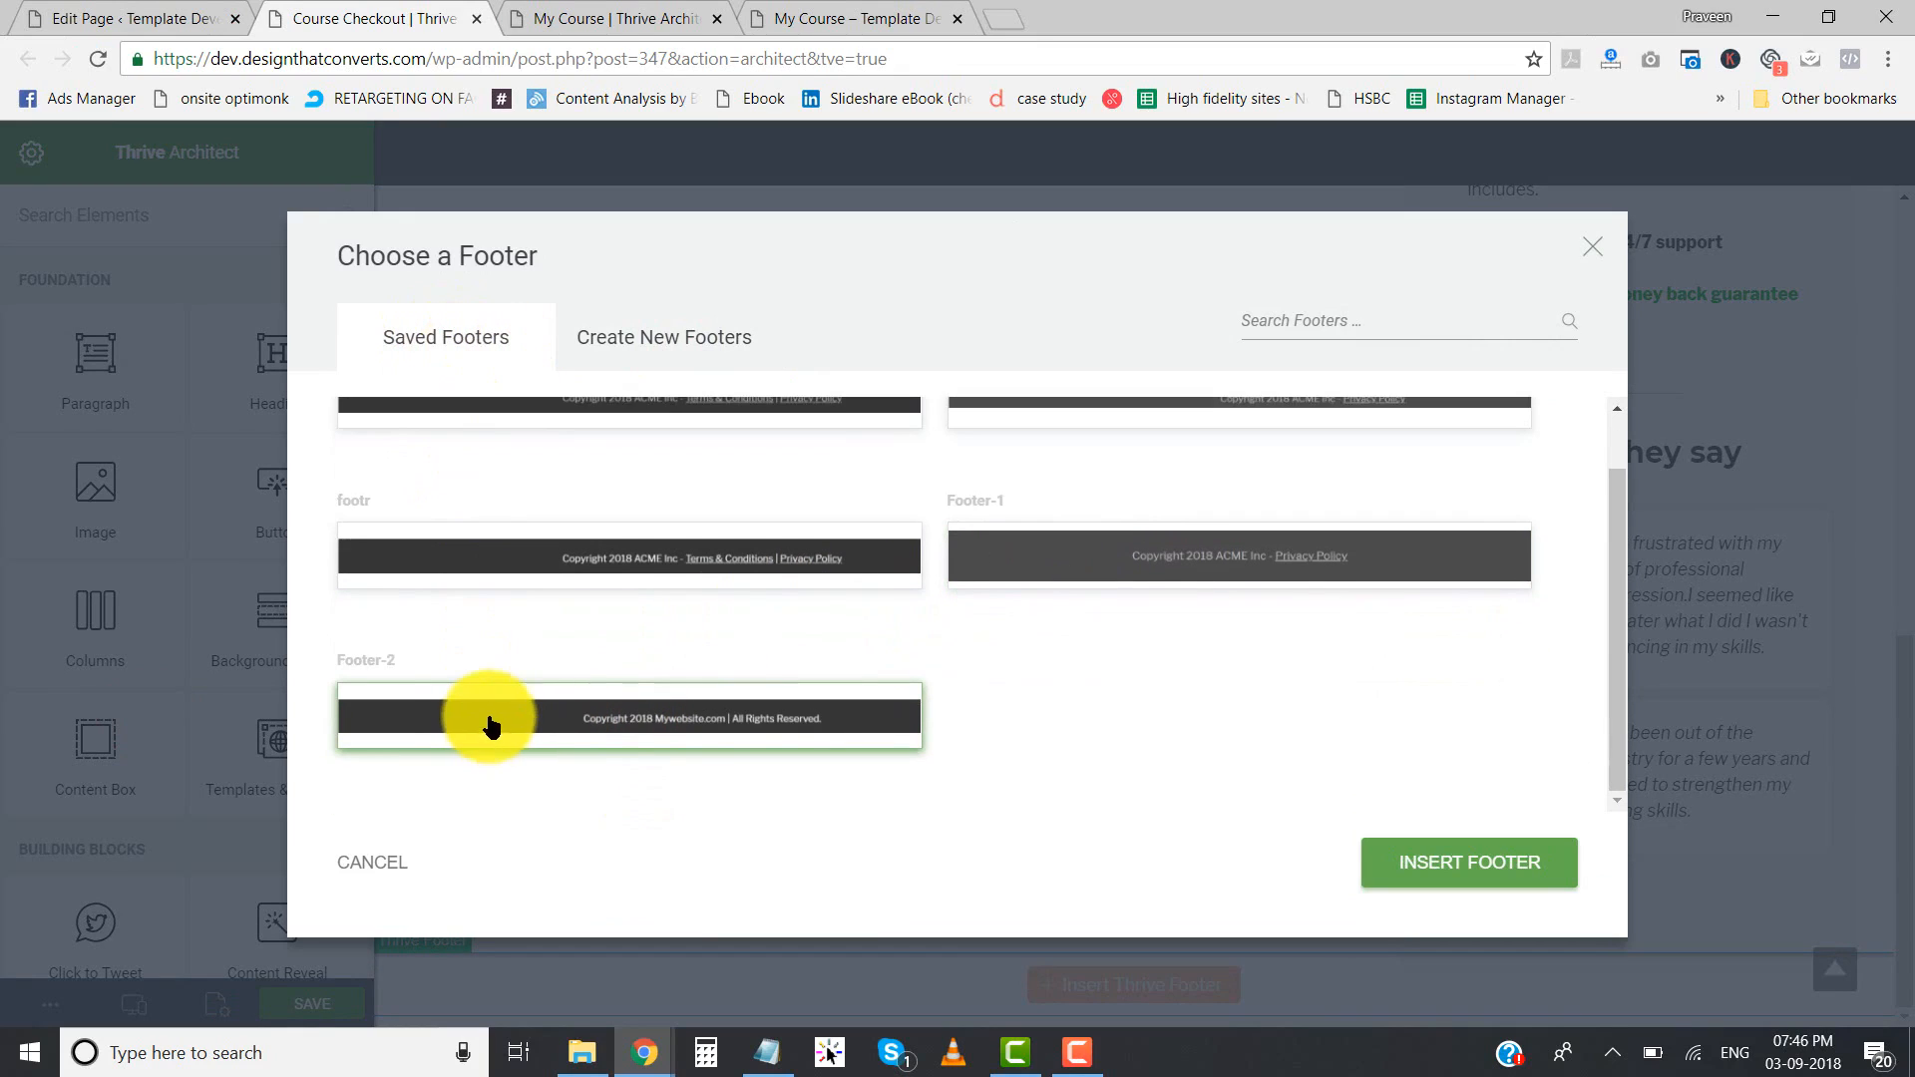
pyautogui.click(1467, 873)
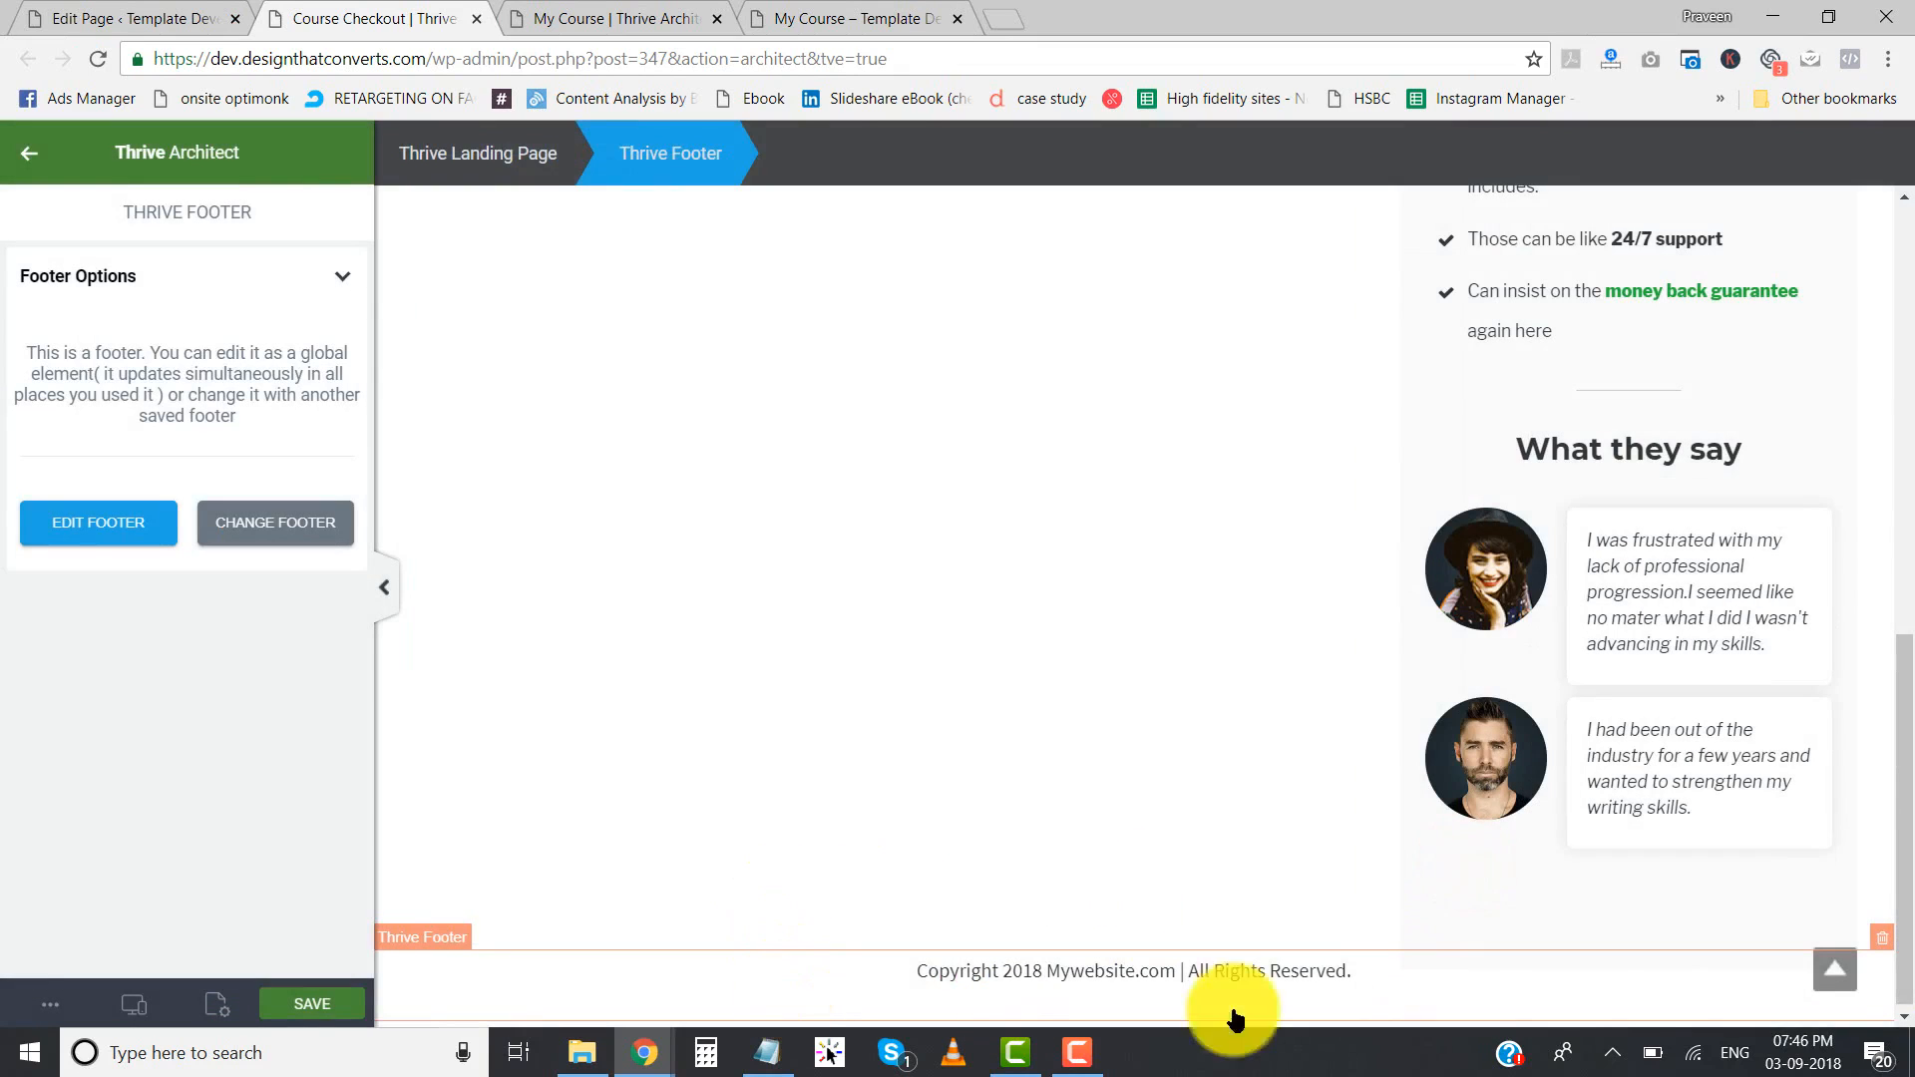
# - Remove the inserted Footer-2 footer from the checkout page and open the footer chooser for the empty footer slot
pyautogui.click(1879, 943)
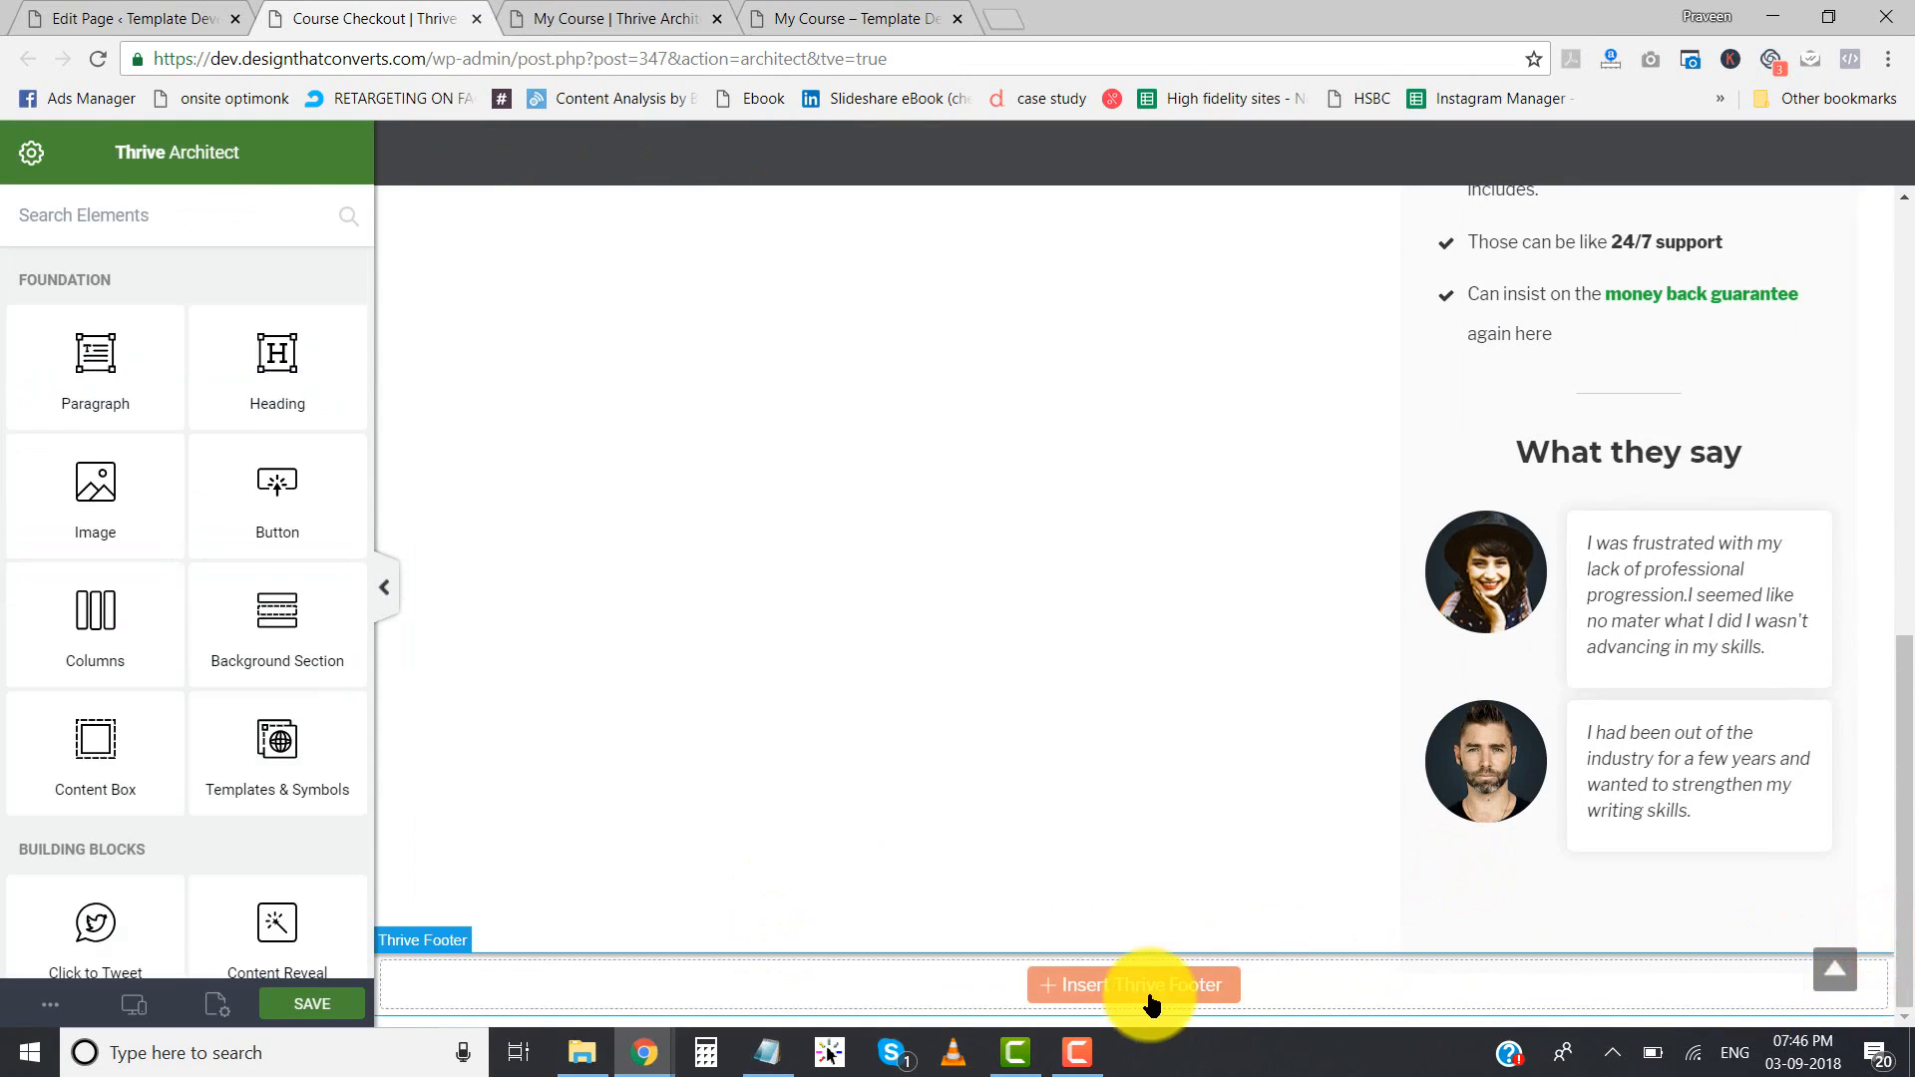
pyautogui.click(1150, 1001)
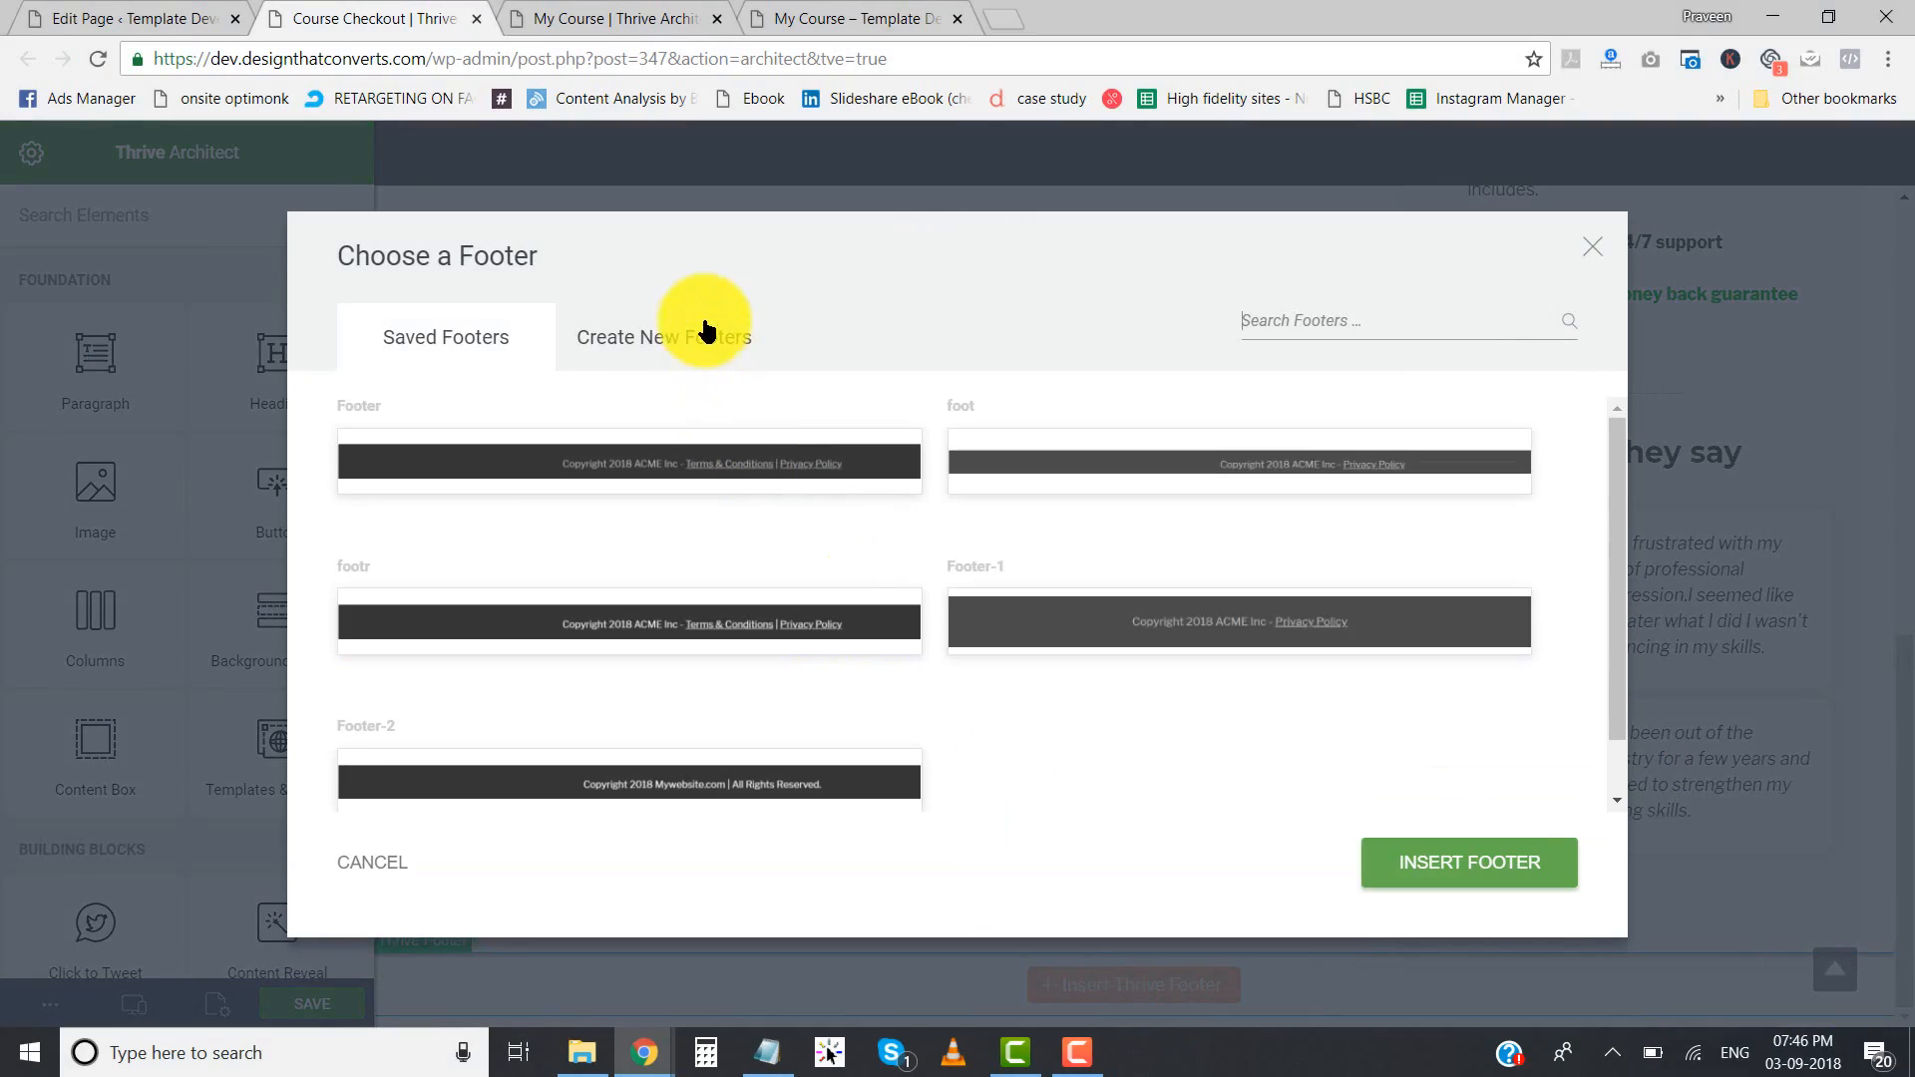
pyautogui.click(685, 337)
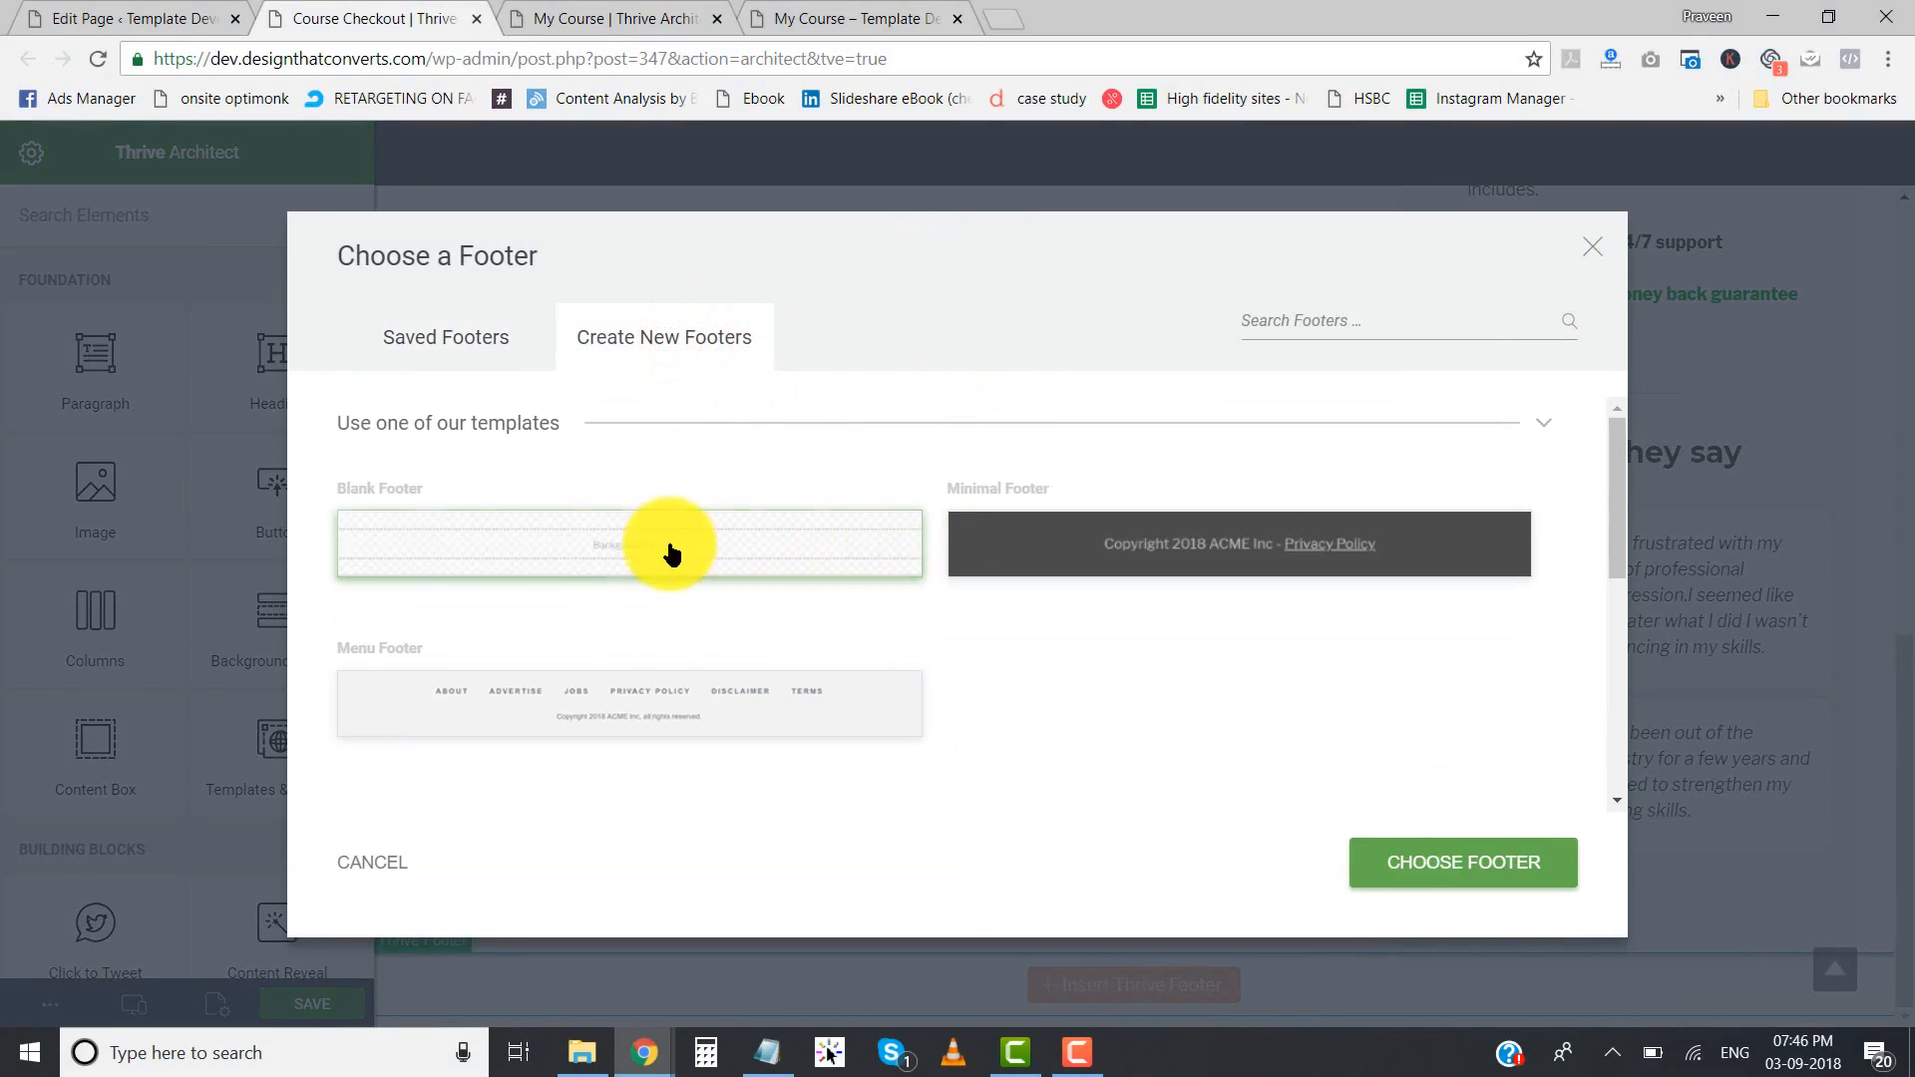
pyautogui.click(531, 564)
pyautogui.click(1400, 864)
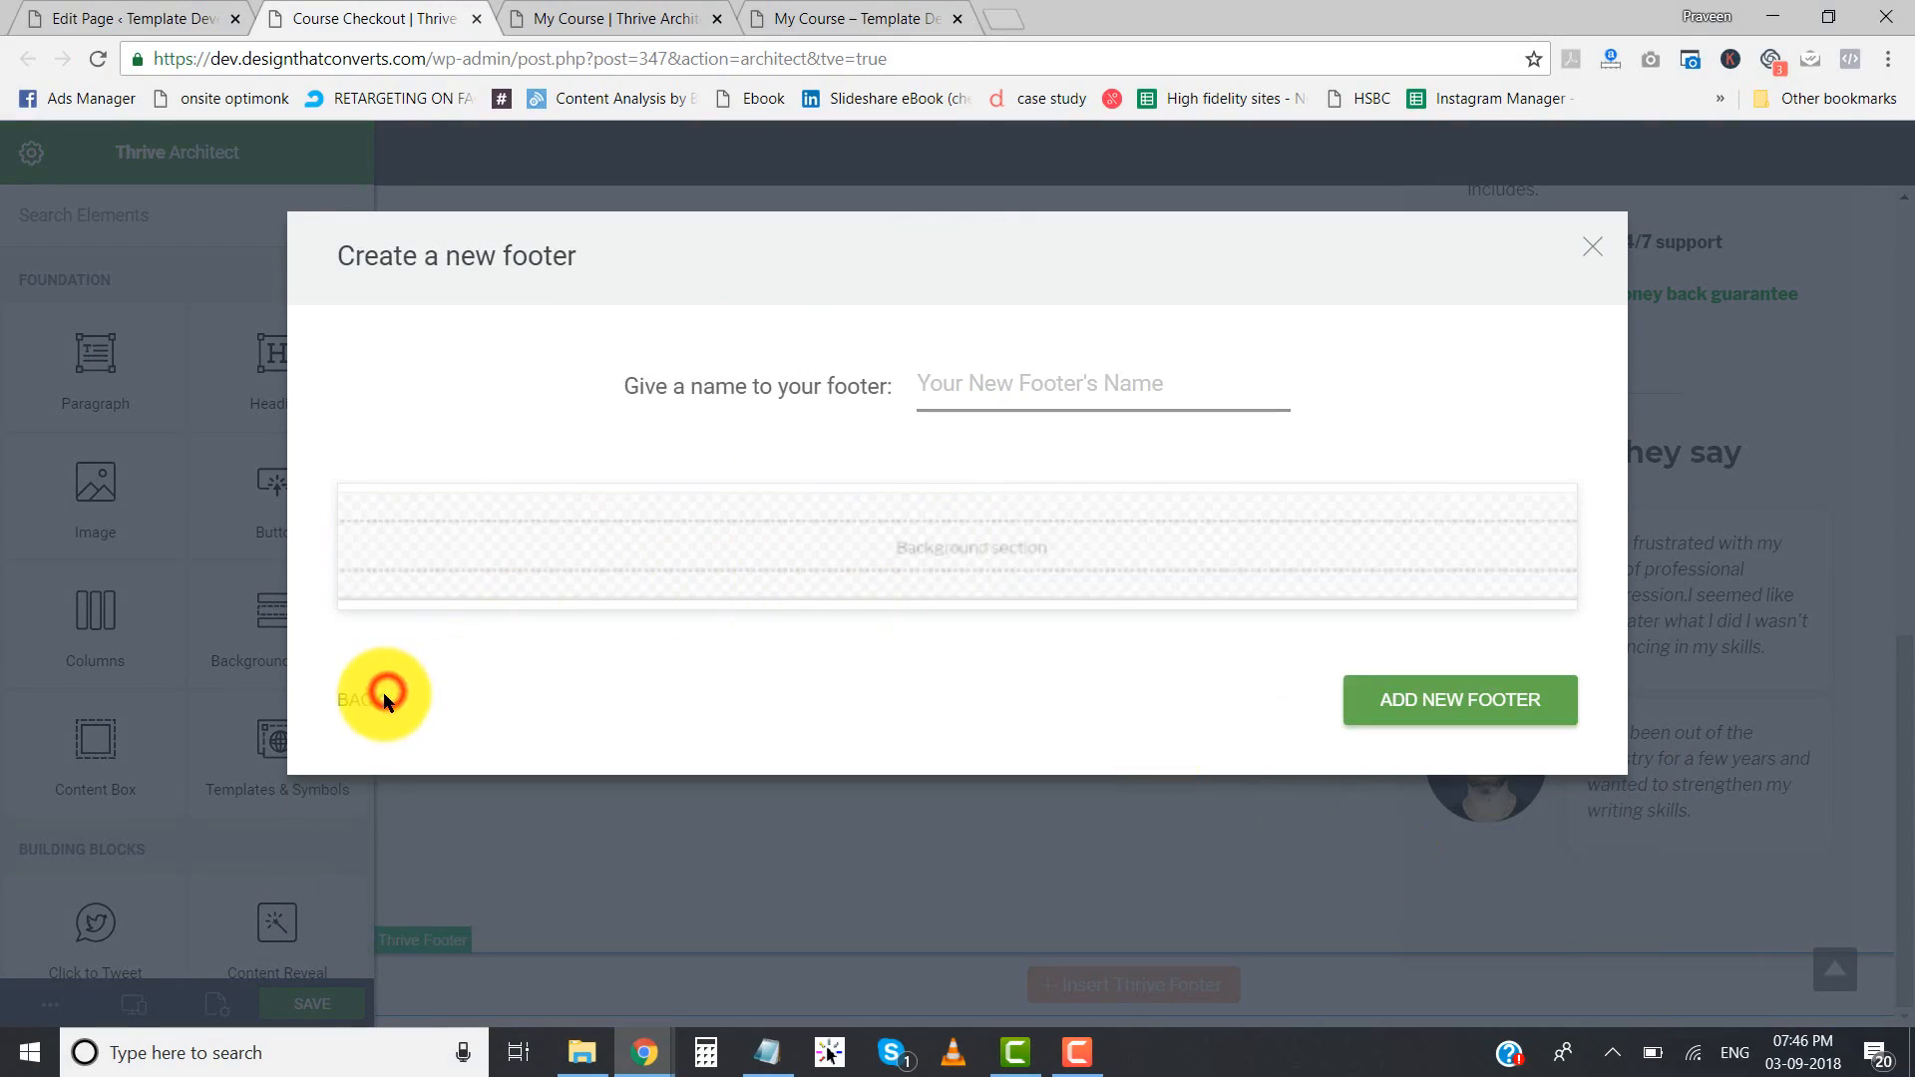
pyautogui.click(959, 374)
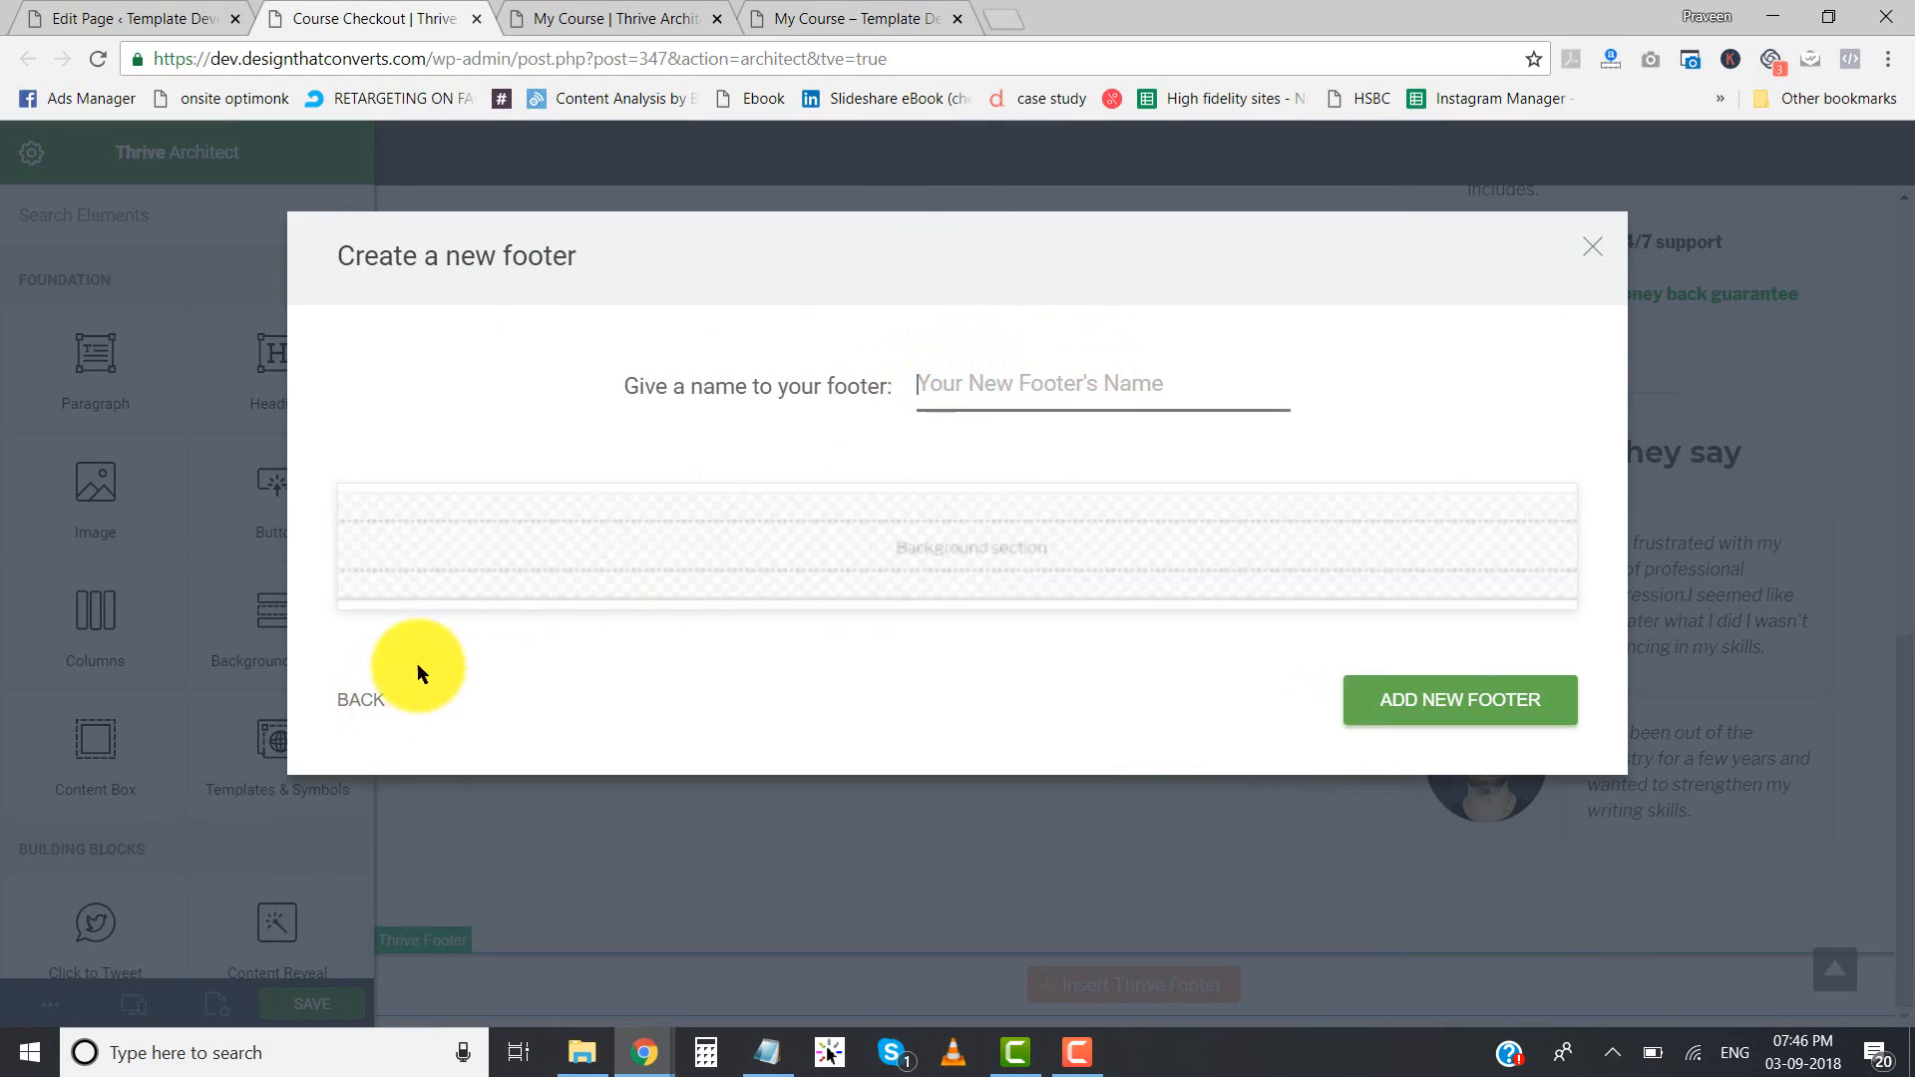
pyautogui.click(356, 694)
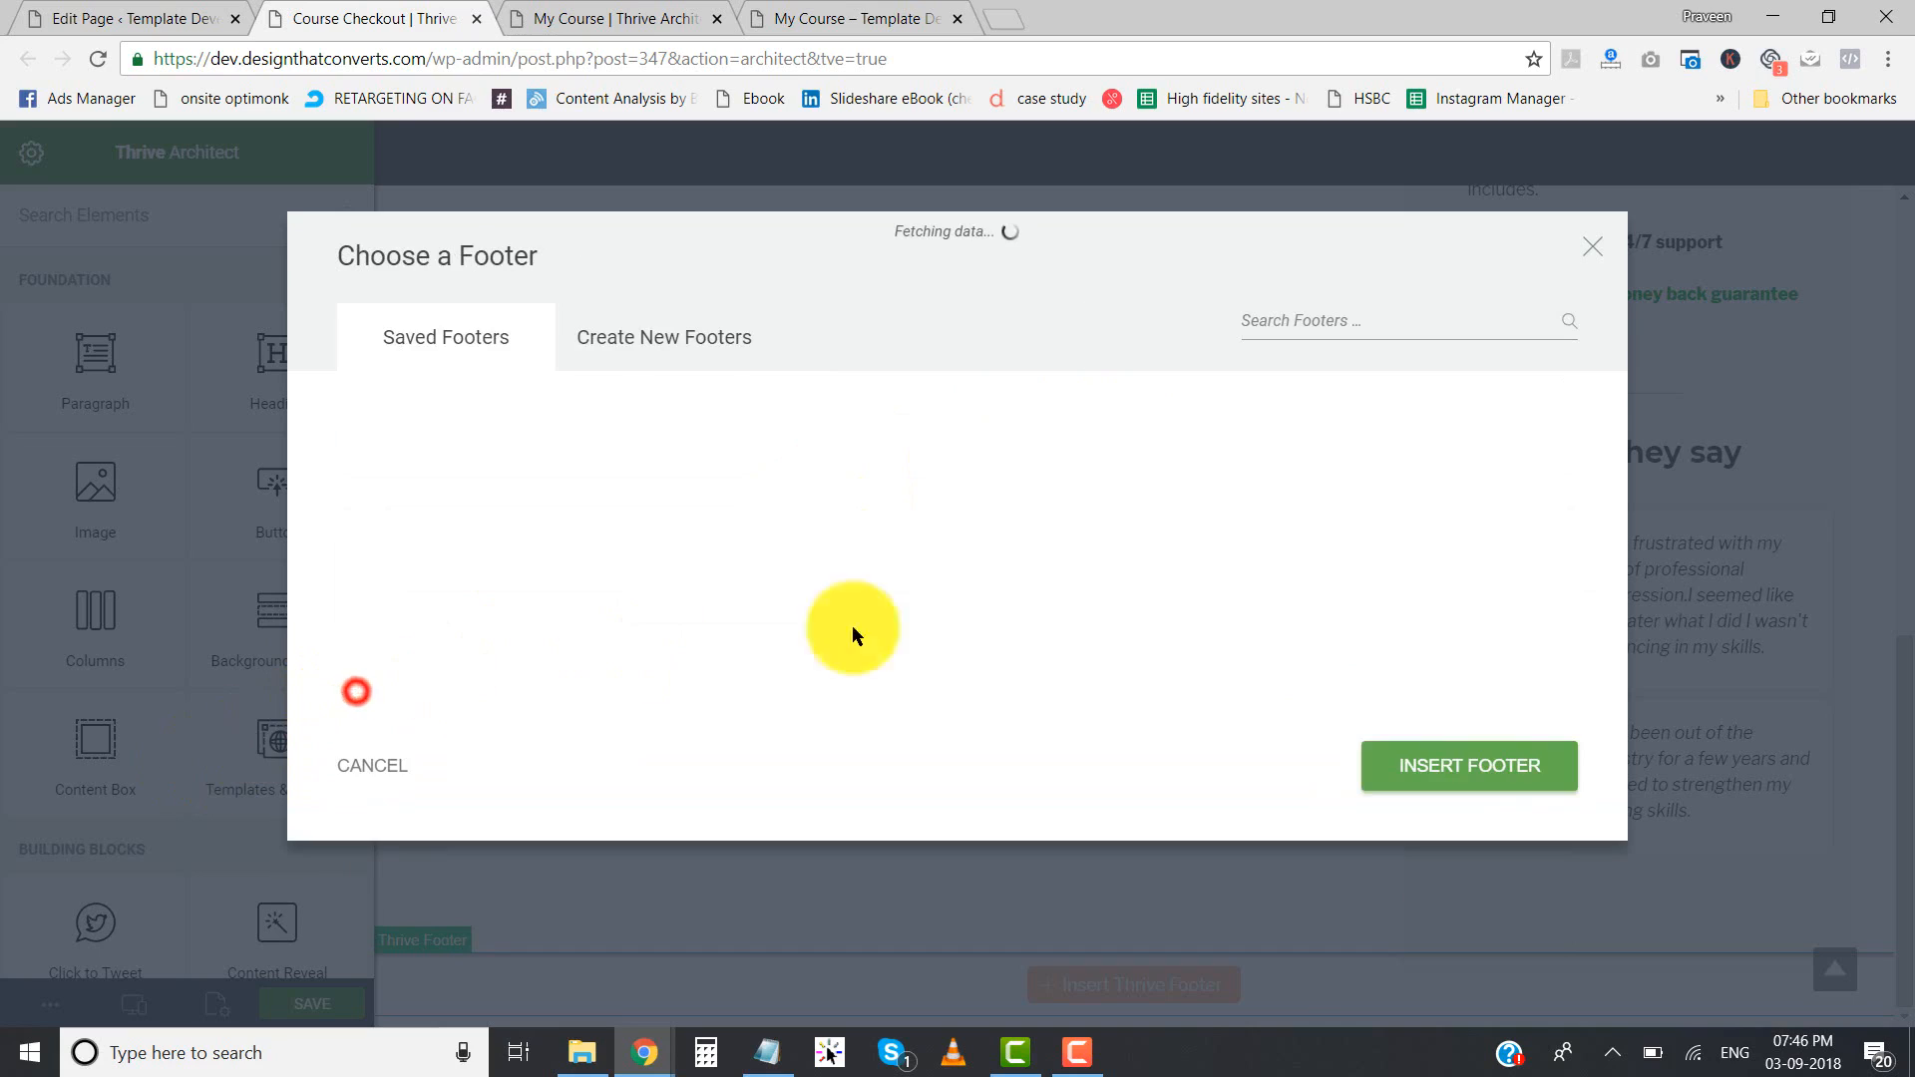
# - Create a new named Thrive Footer from the Minimal Footer template and add it to the checkout page
pyautogui.click(665, 337)
pyautogui.click(1229, 543)
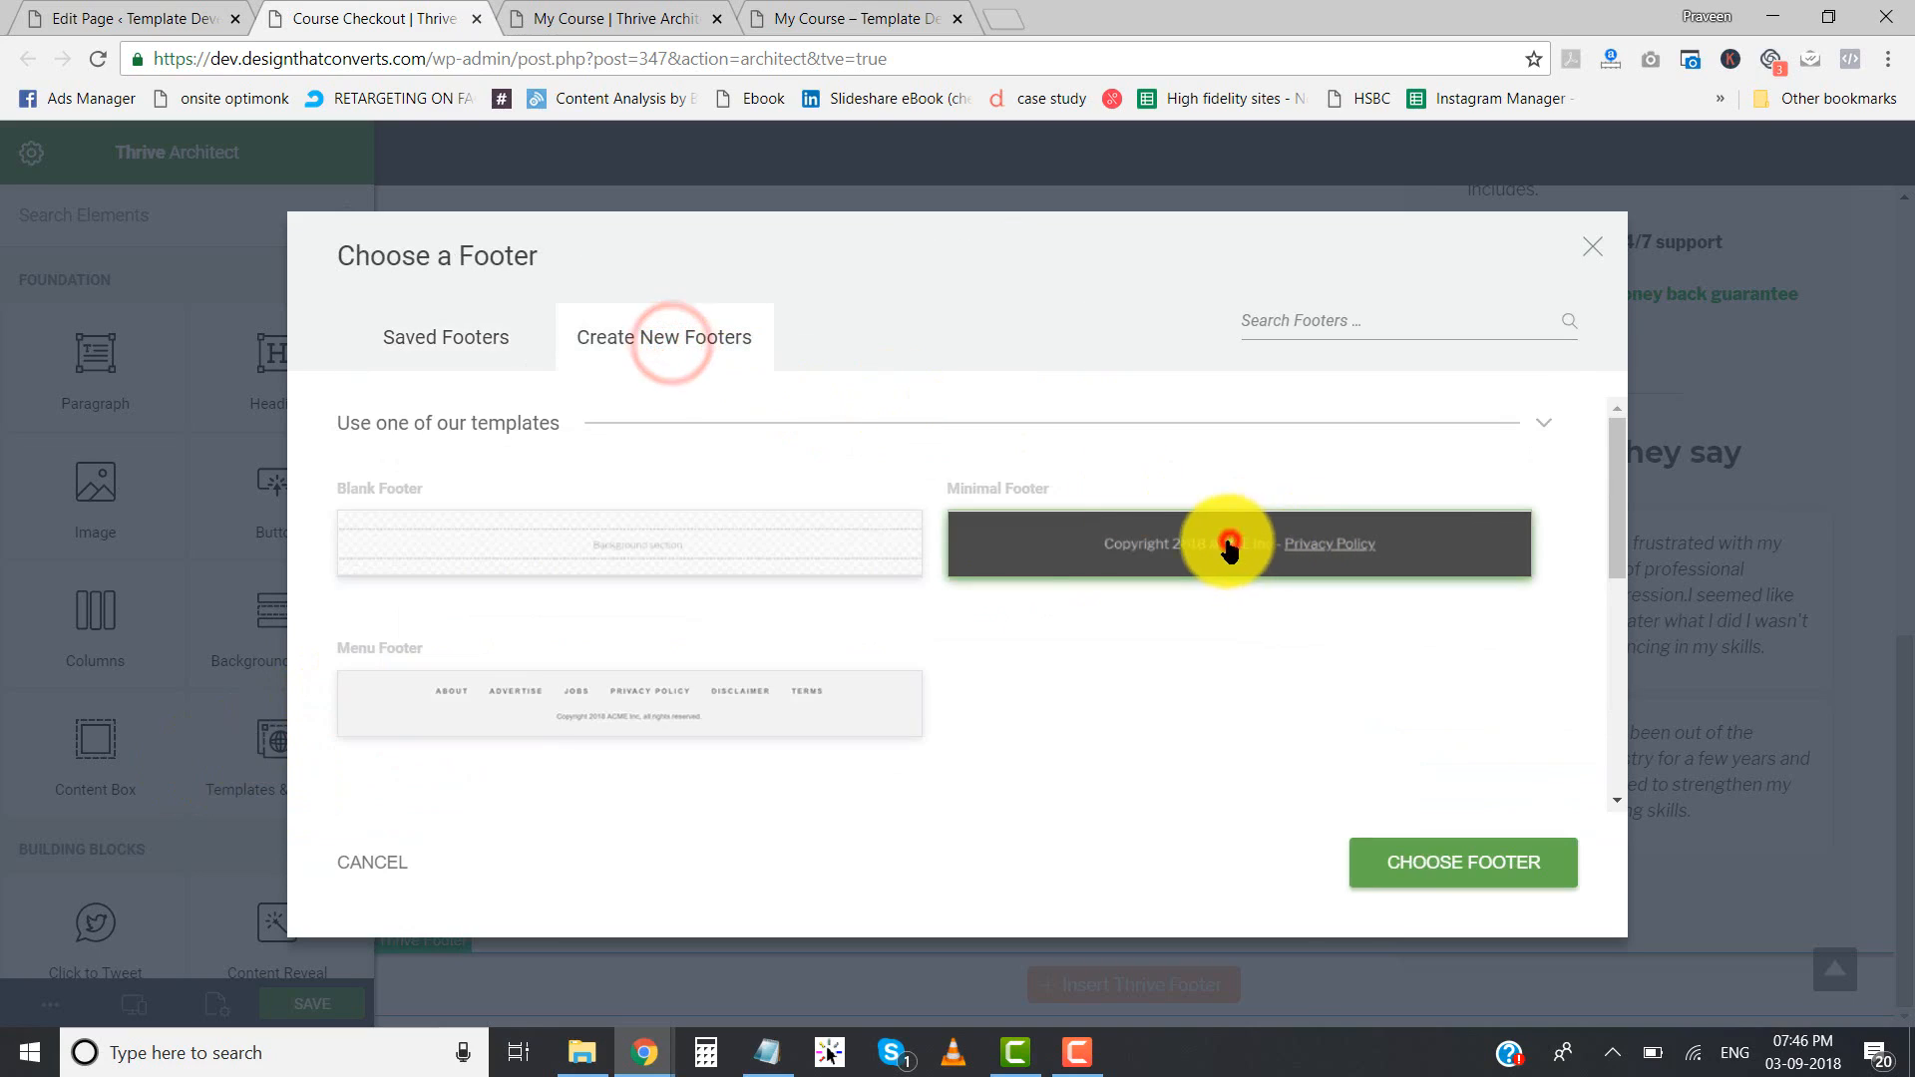
pyautogui.click(1456, 868)
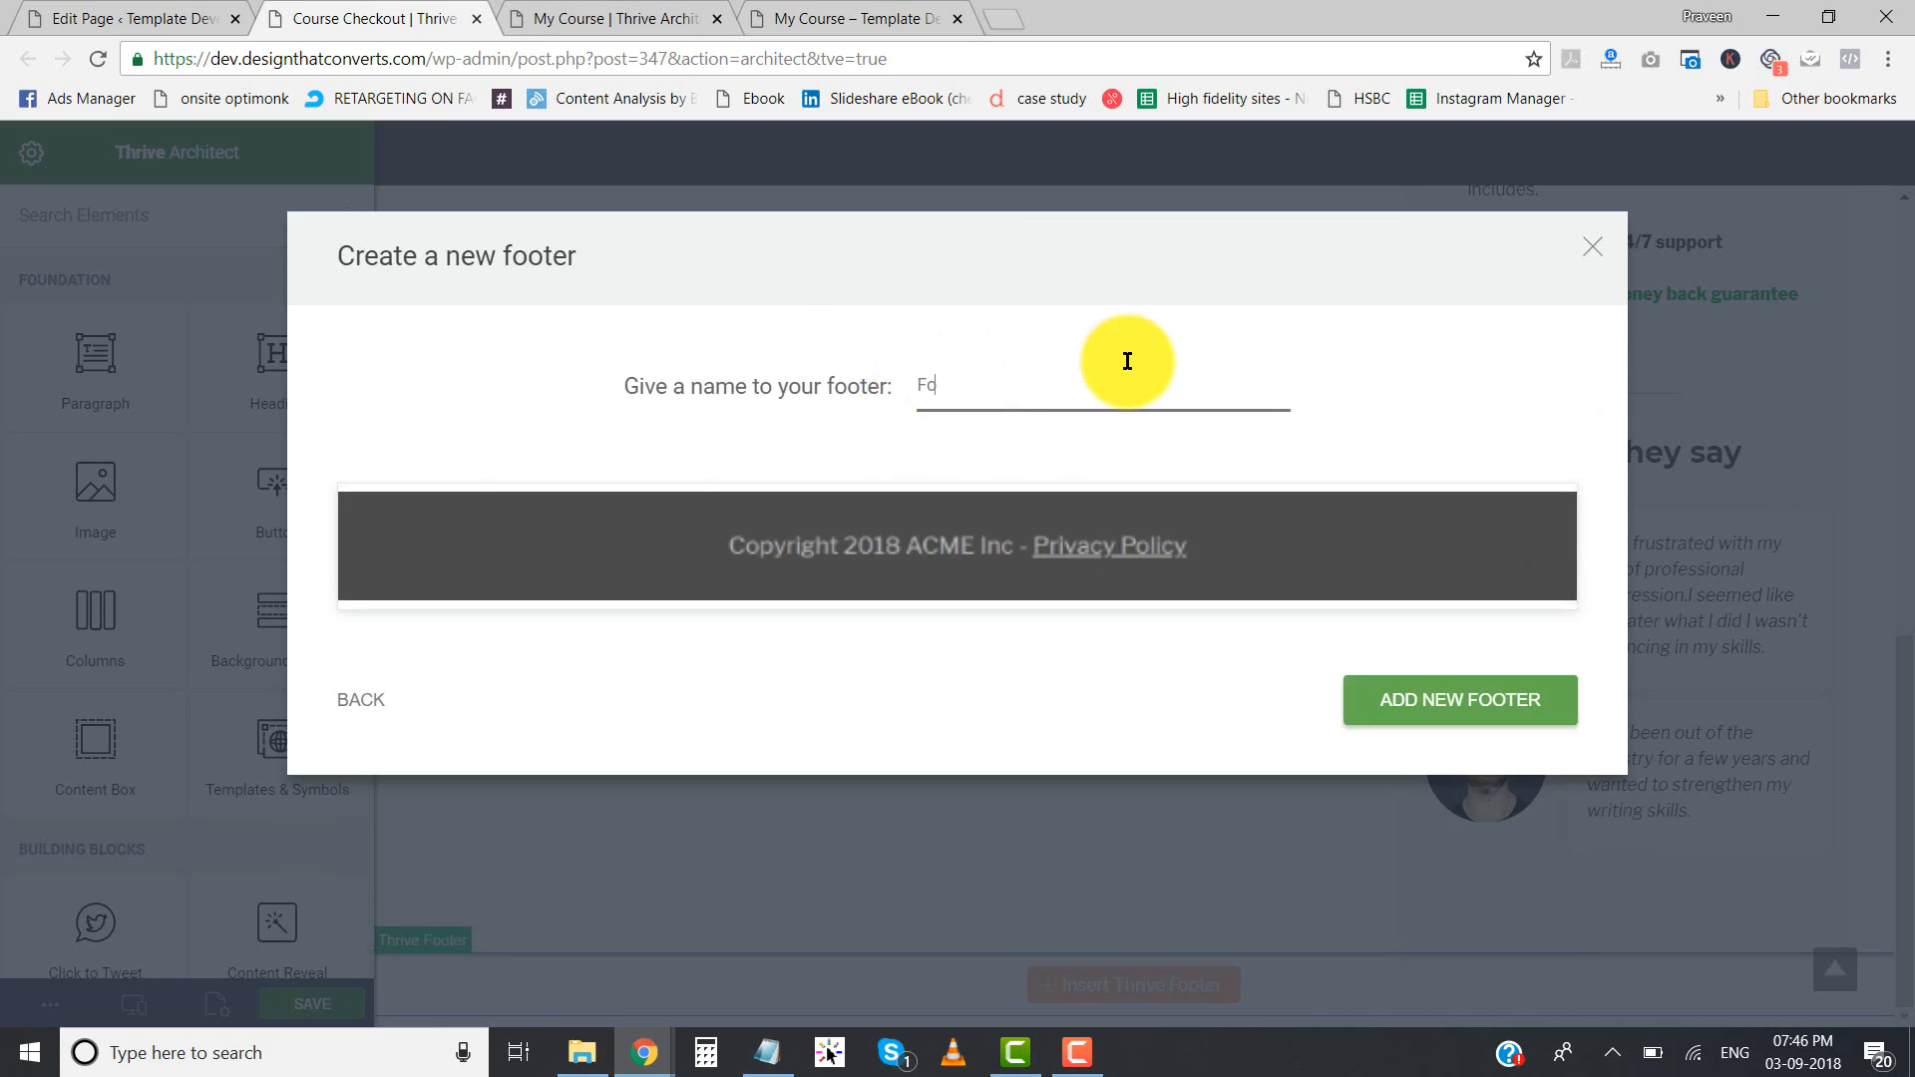
pyautogui.click(1441, 691)
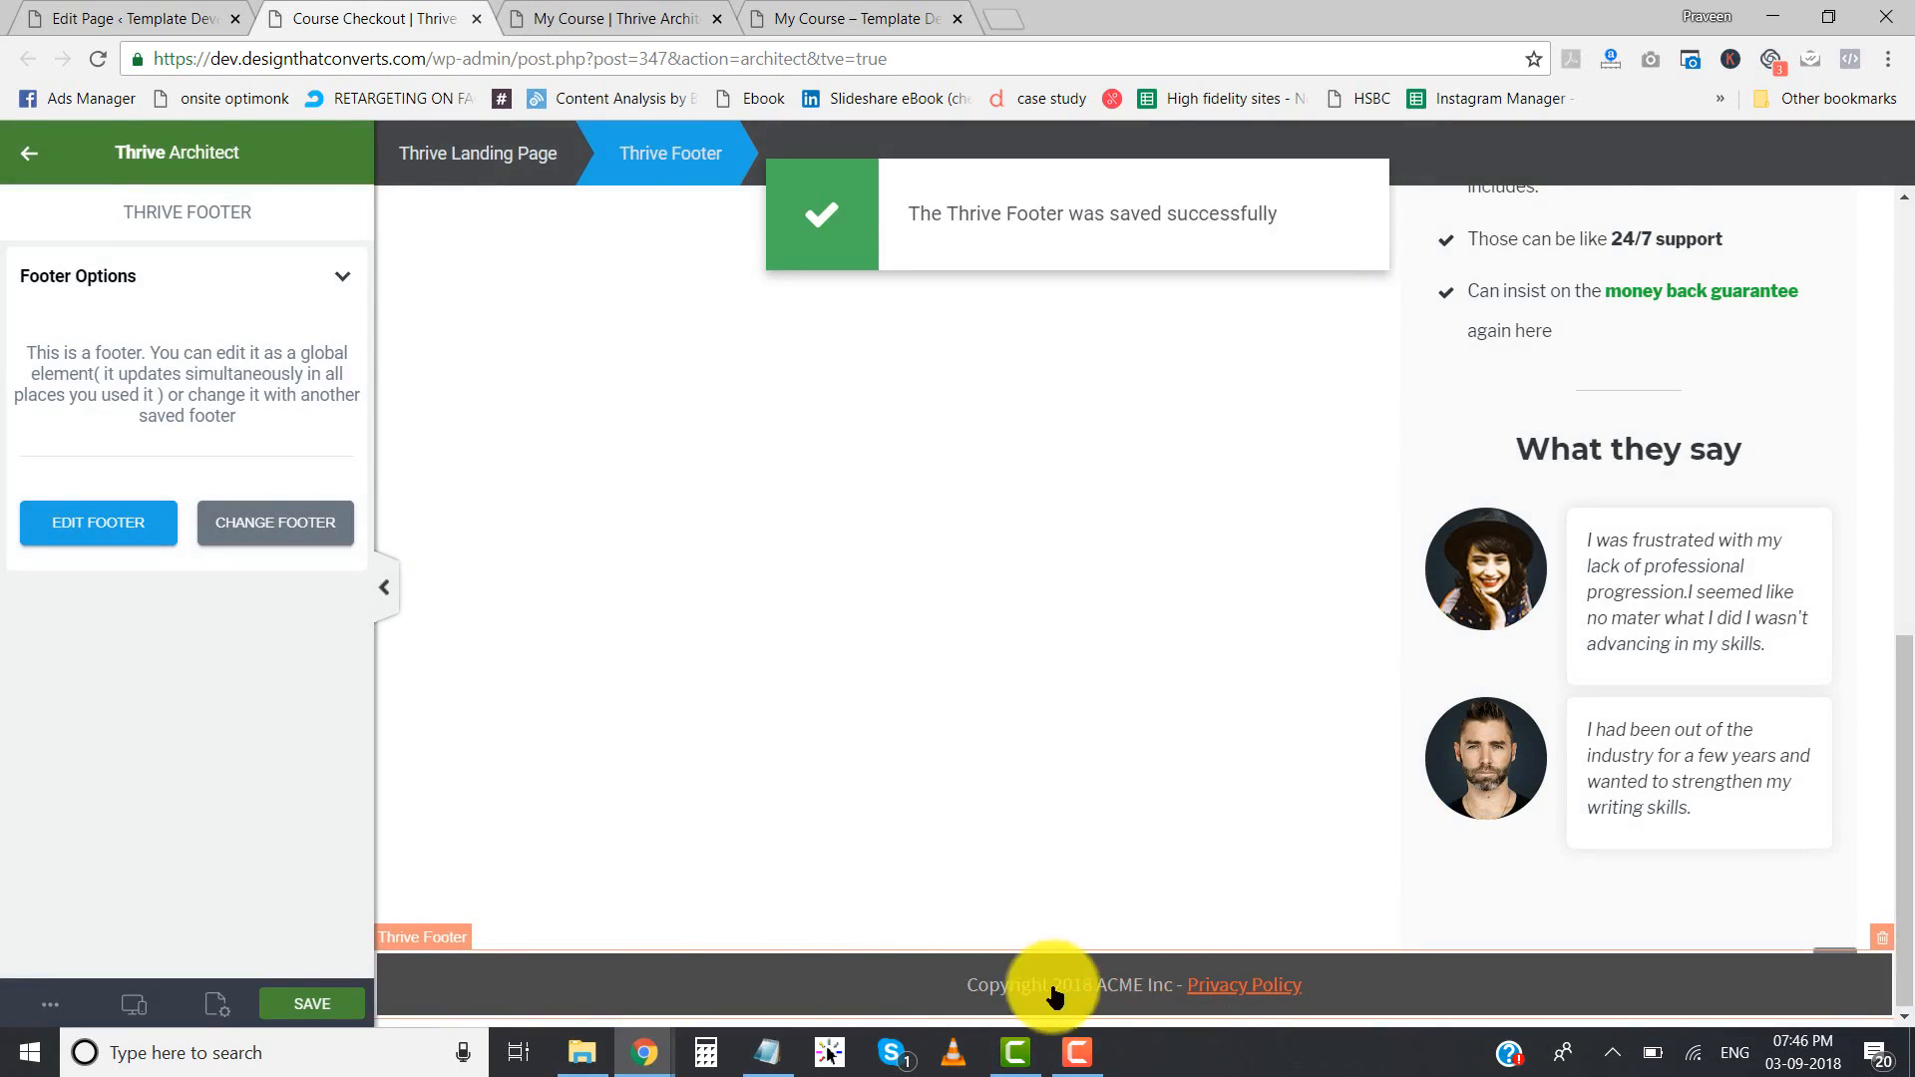
# - Examine the footer at the end of the My Course page for comparison with the checkout page's new footer
pyautogui.click(577, 18)
pyautogui.scroll(-10, 979, 649)
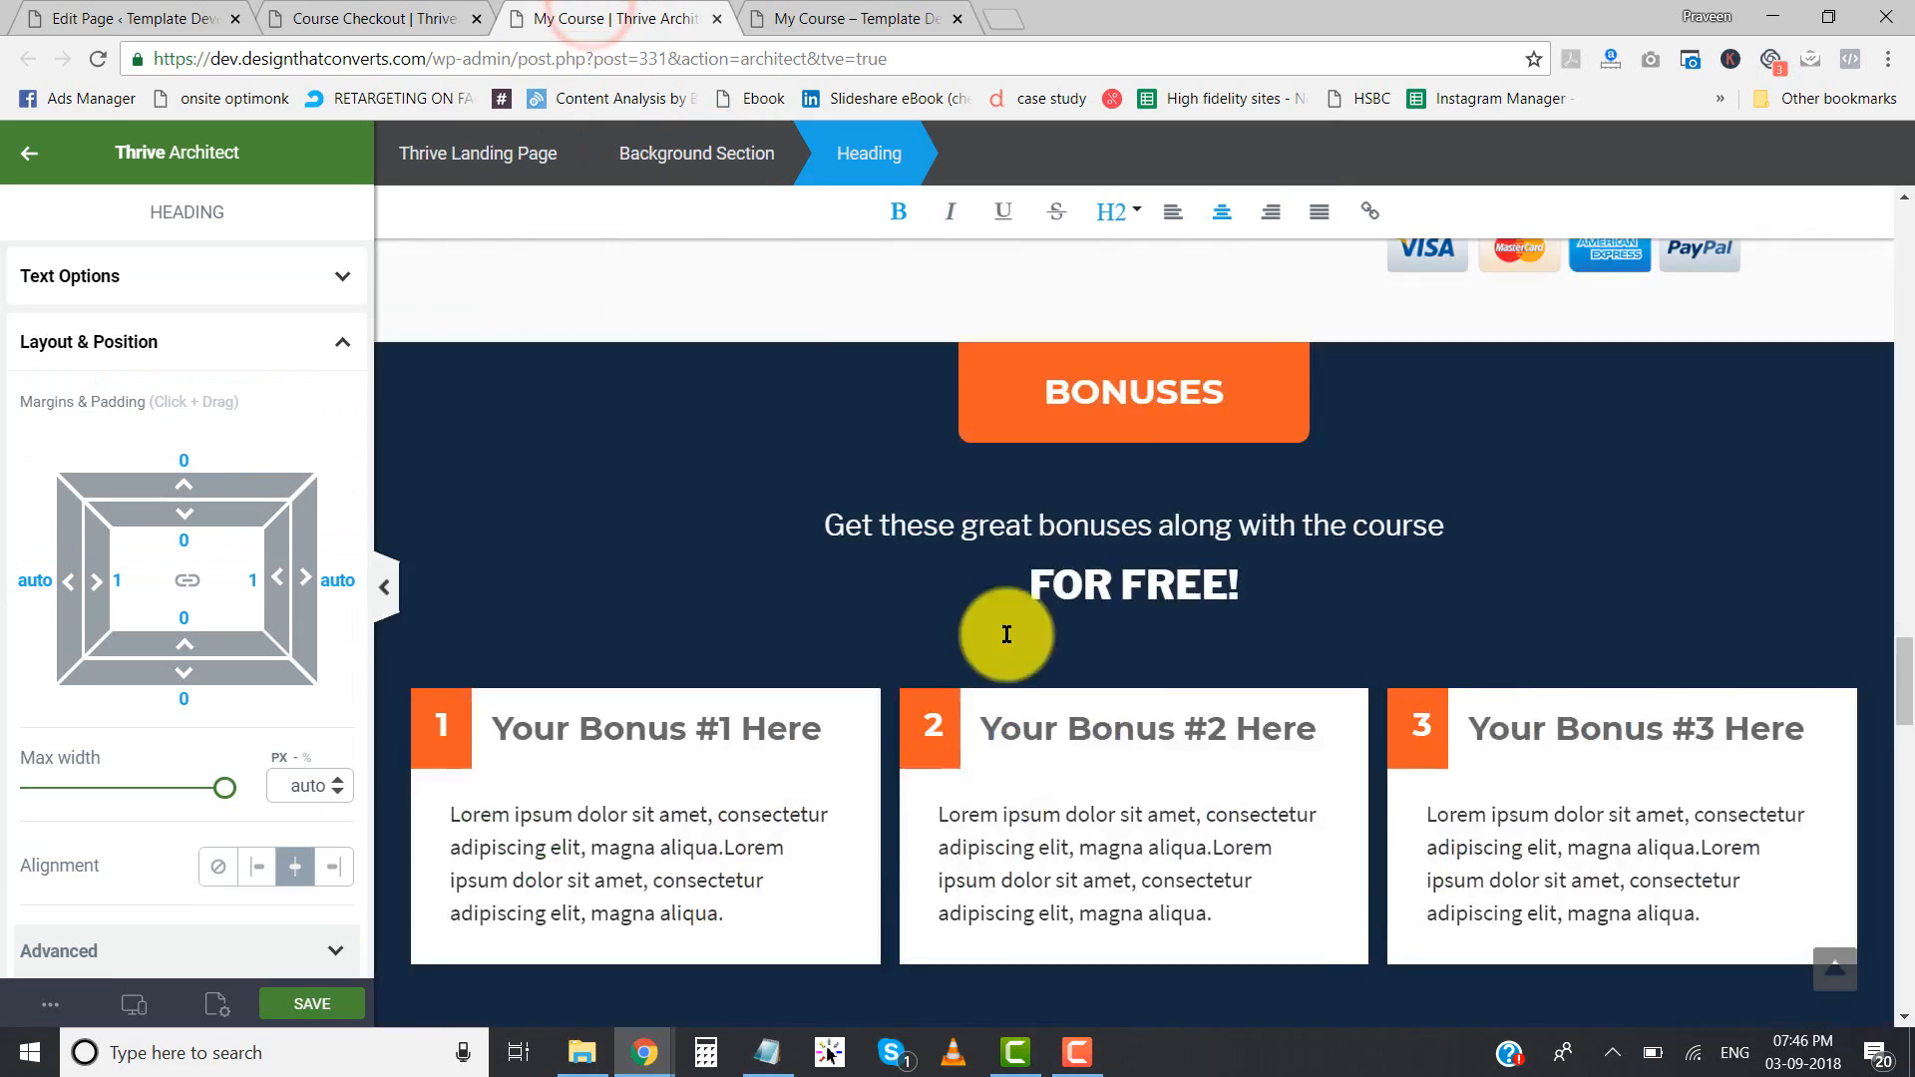
pyautogui.scroll(-10, 1008, 643)
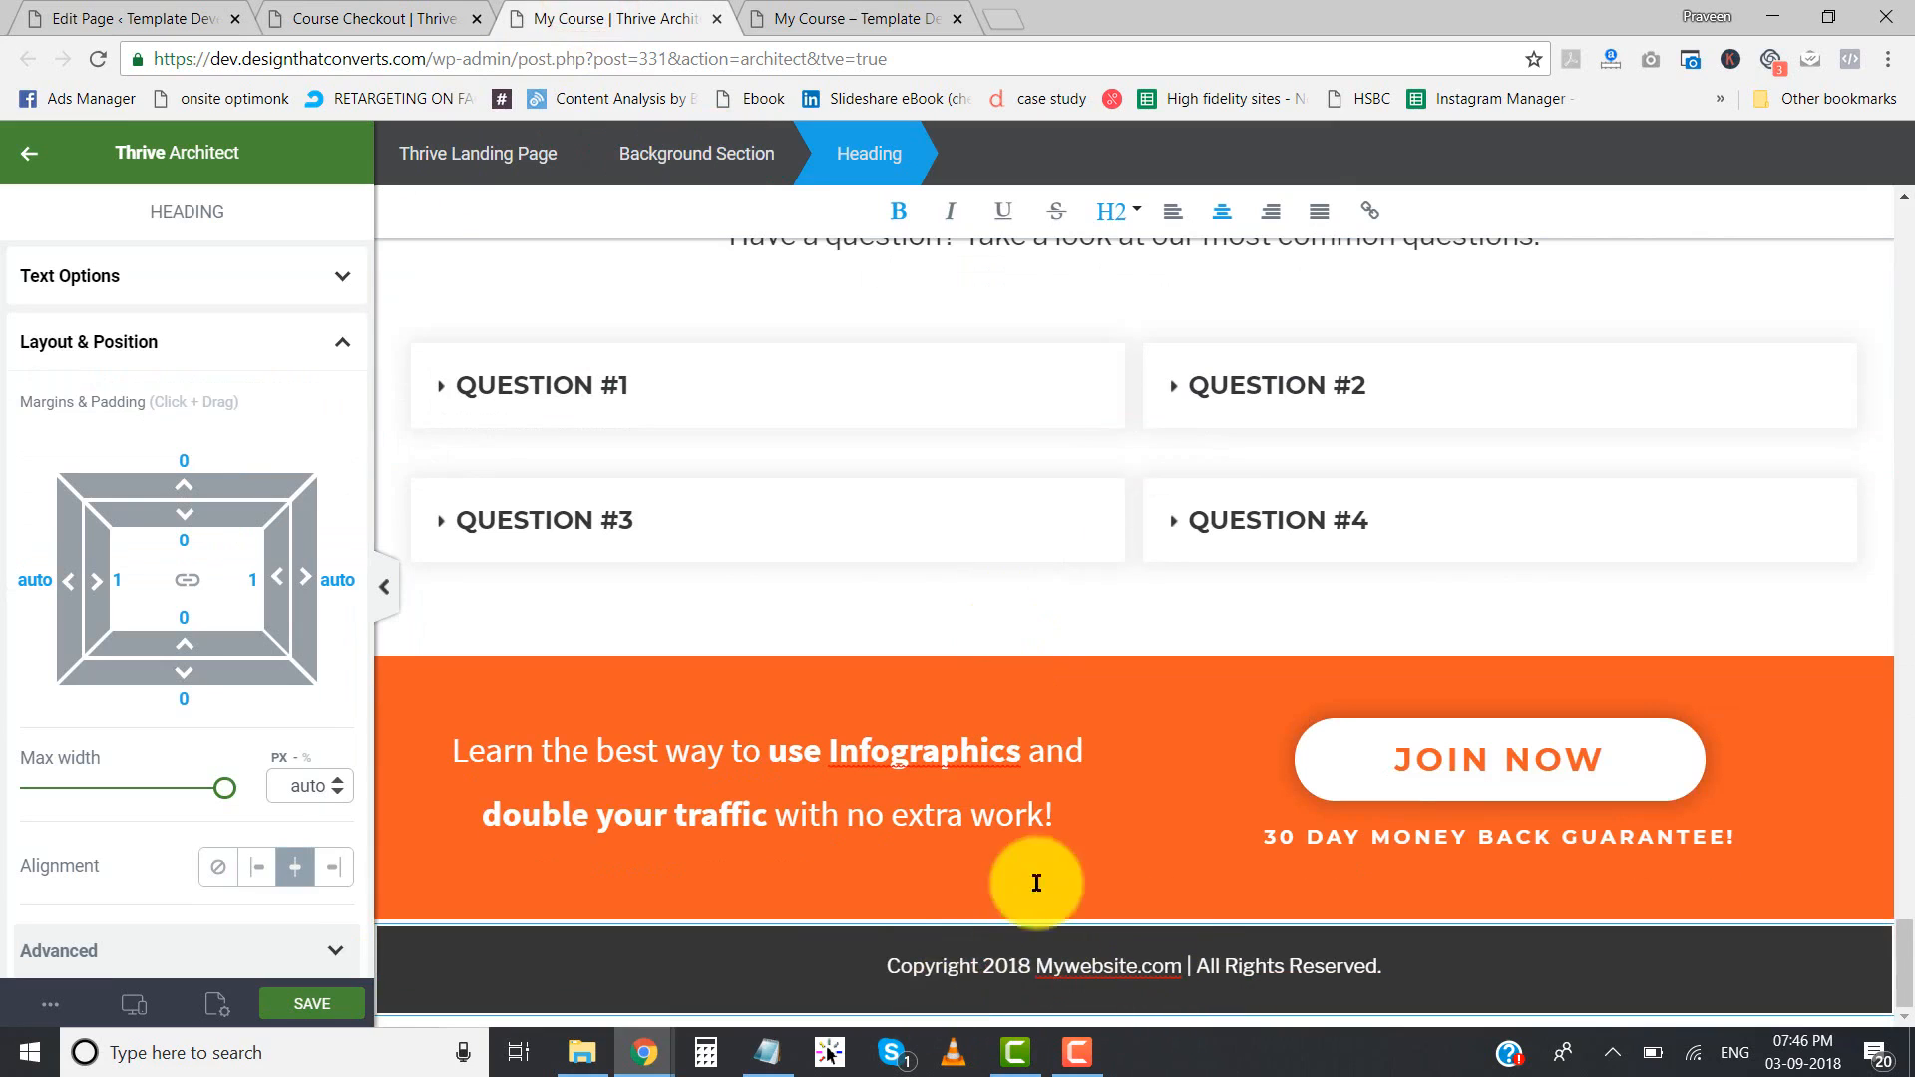
# - Save the Course Checkout page in Thrive Architect and open its preview
pyautogui.click(348, 1002)
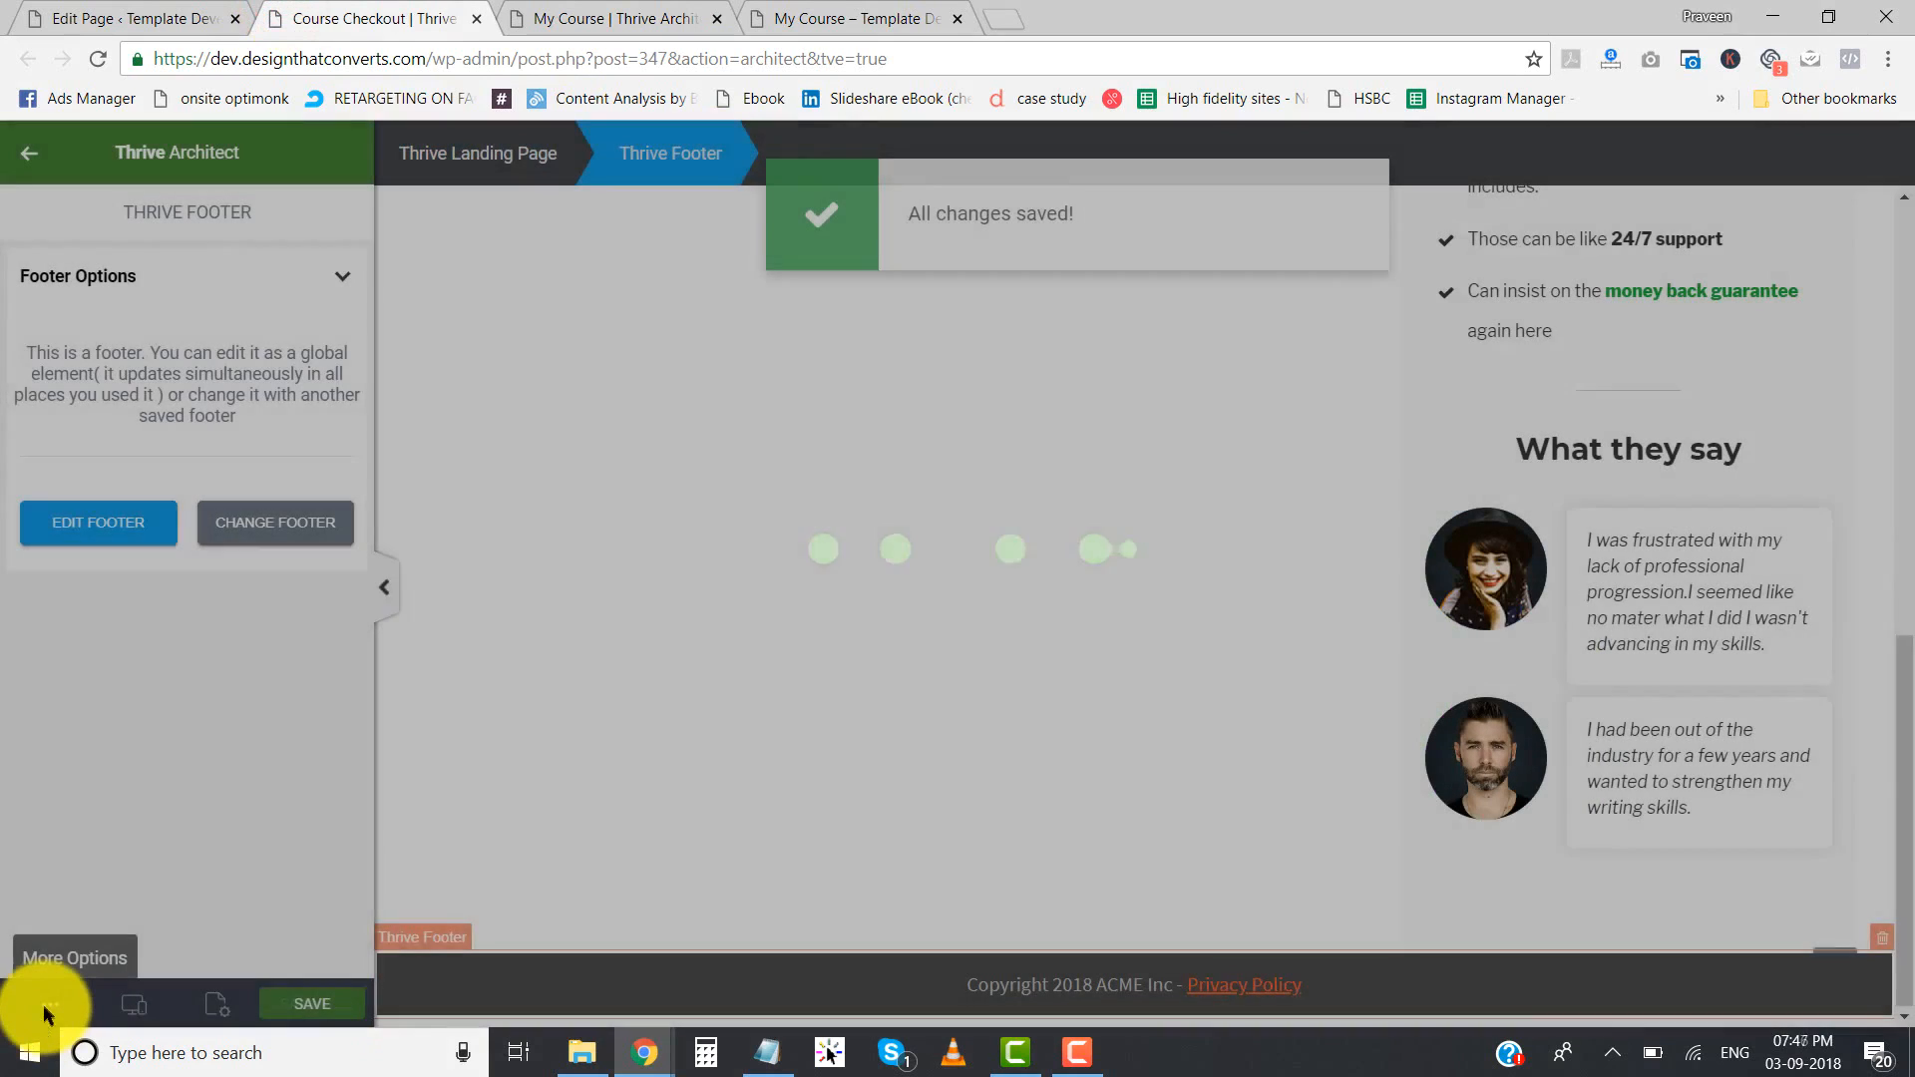
pyautogui.click(48, 1004)
pyautogui.click(97, 756)
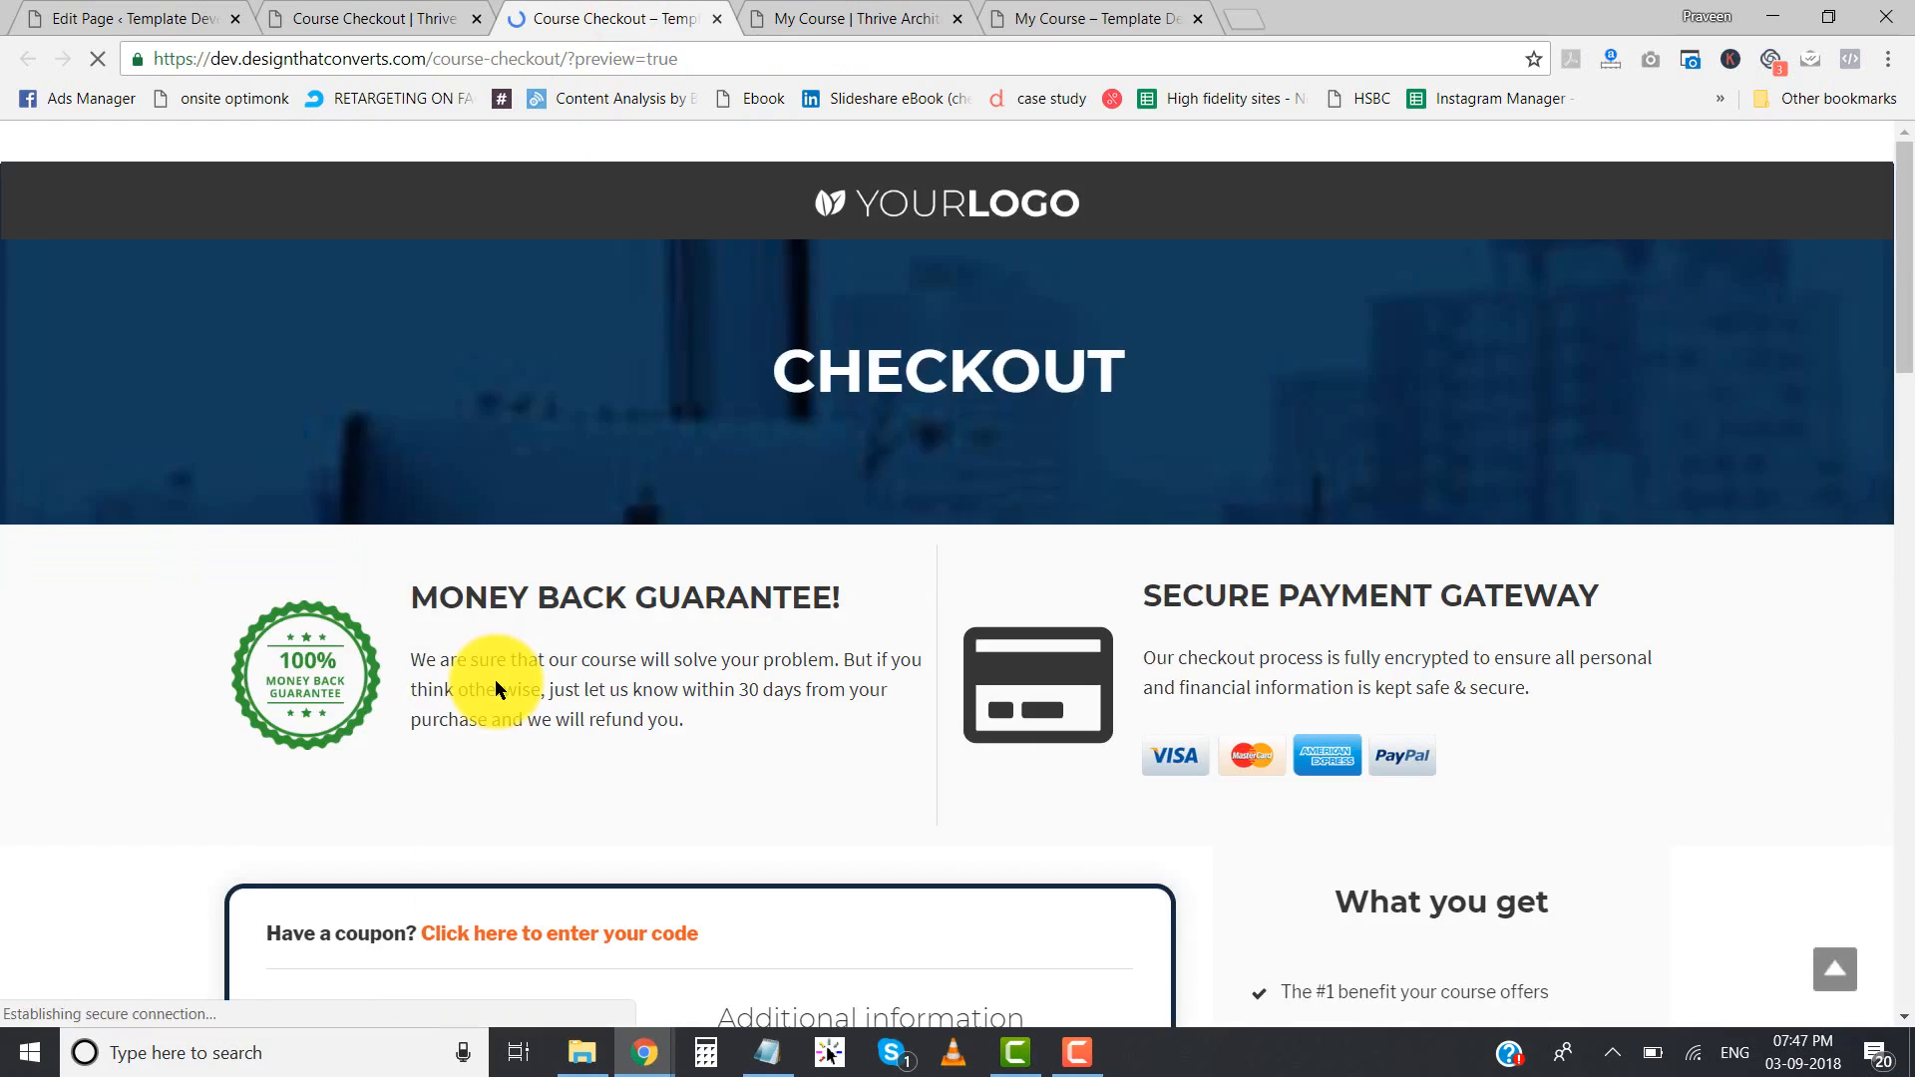
# - Remove The Ultimate Course from the order in the checkout preview and look over the page with an empty cart
pyautogui.scroll(-20, 495, 679)
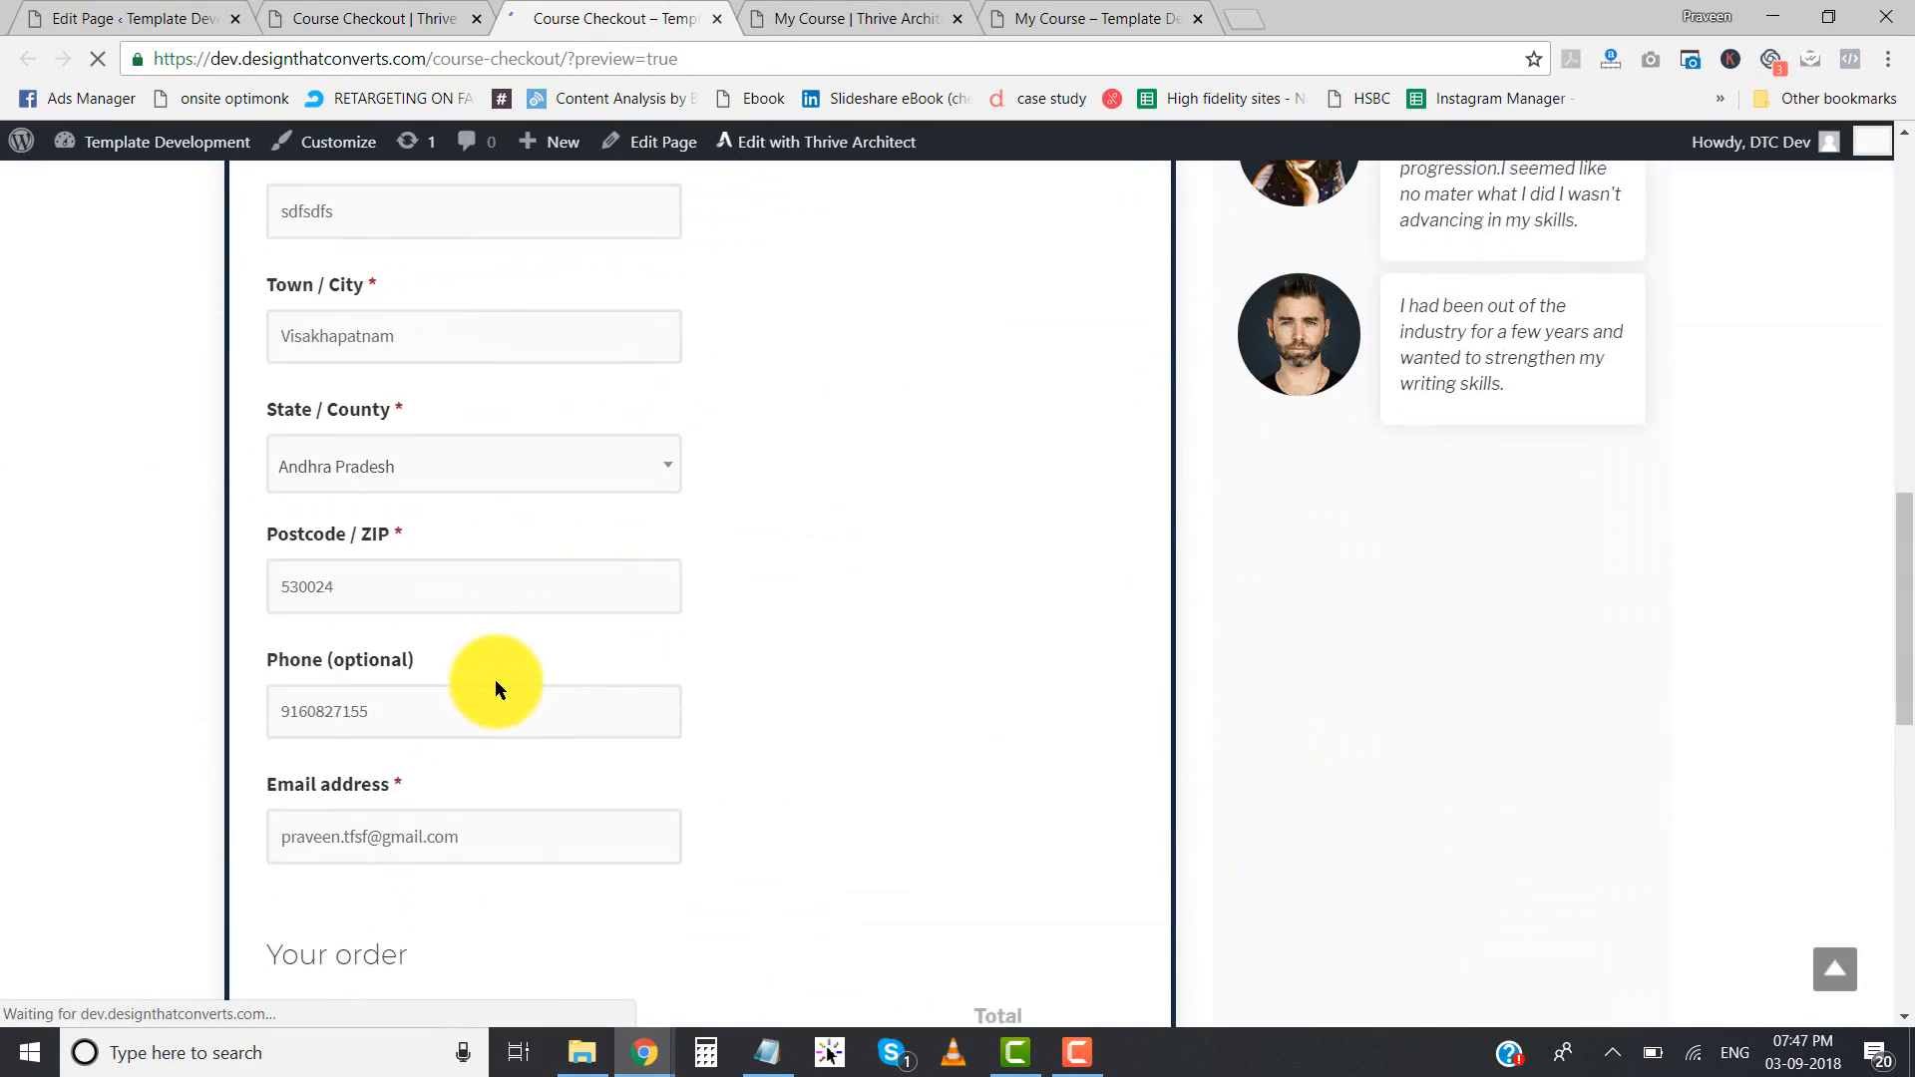
pyautogui.scroll(20, 495, 679)
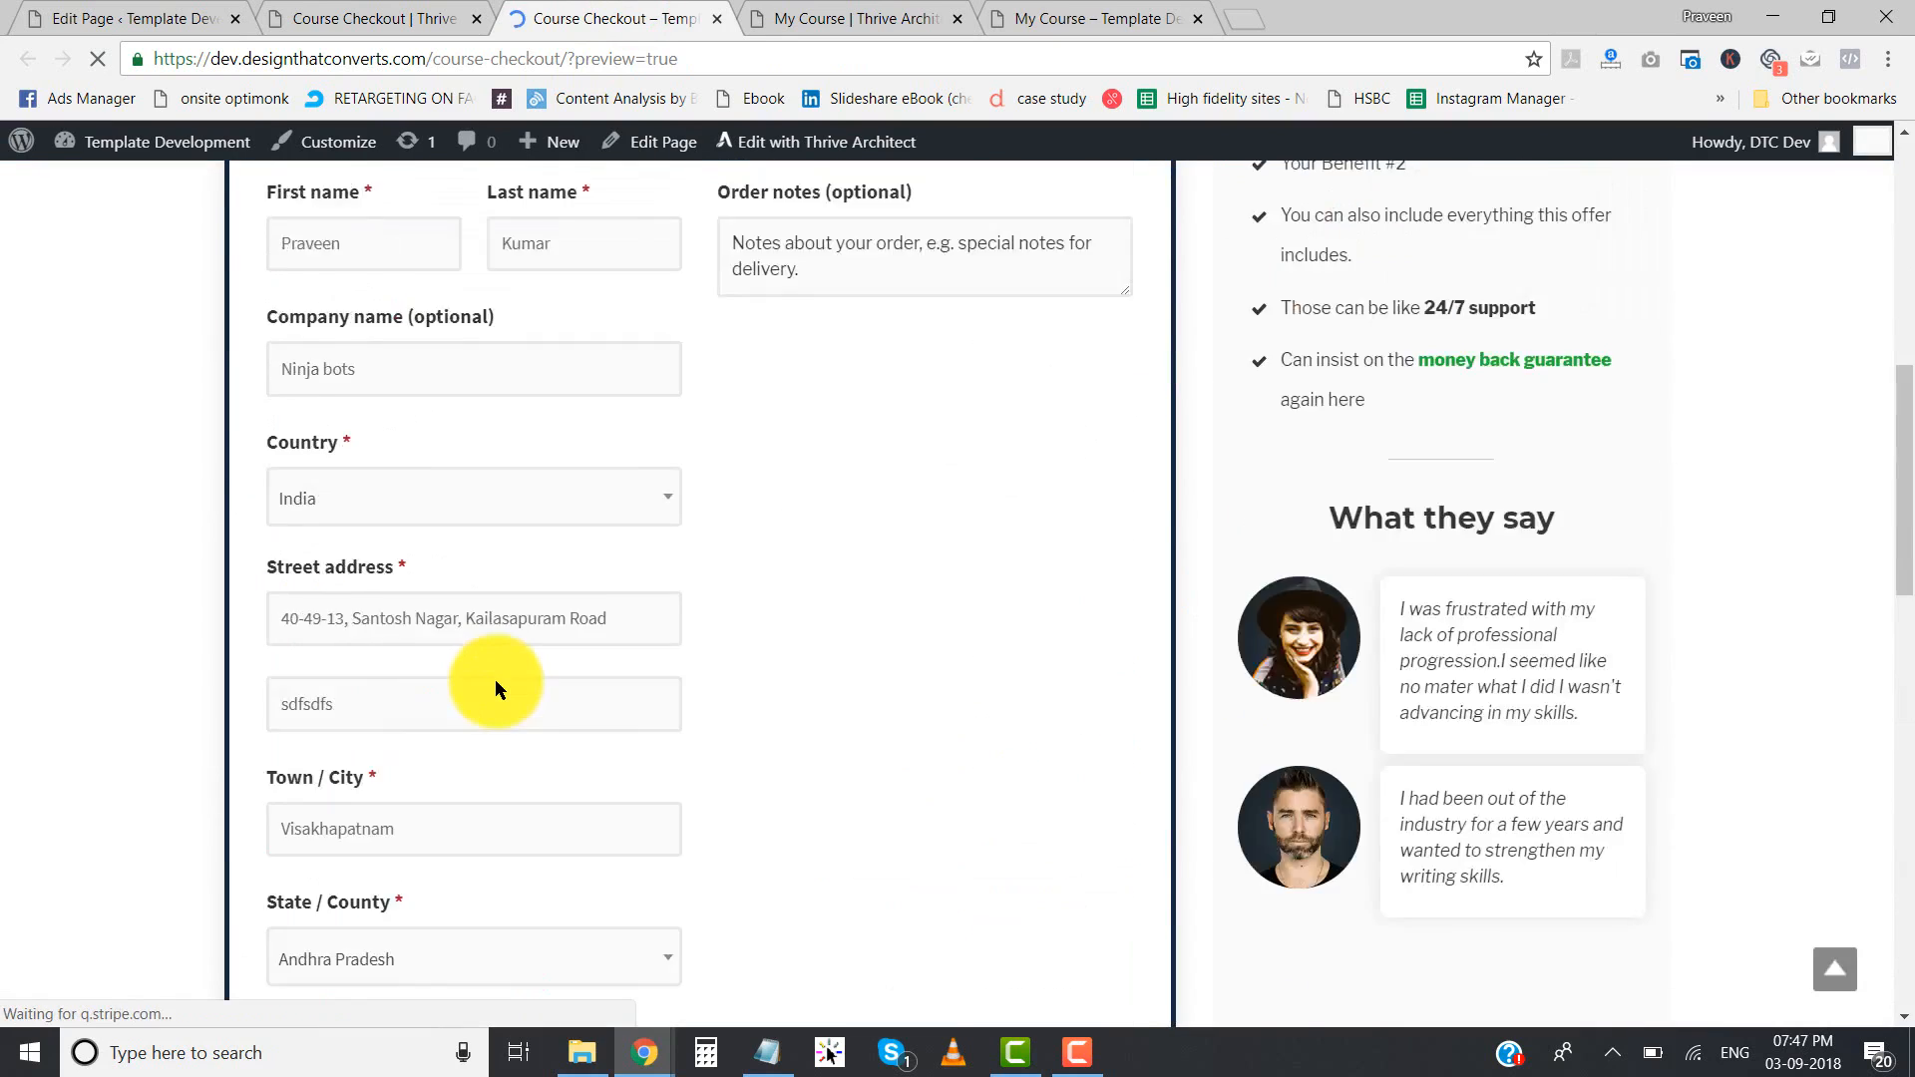
pyautogui.scroll(-10, 650, 662)
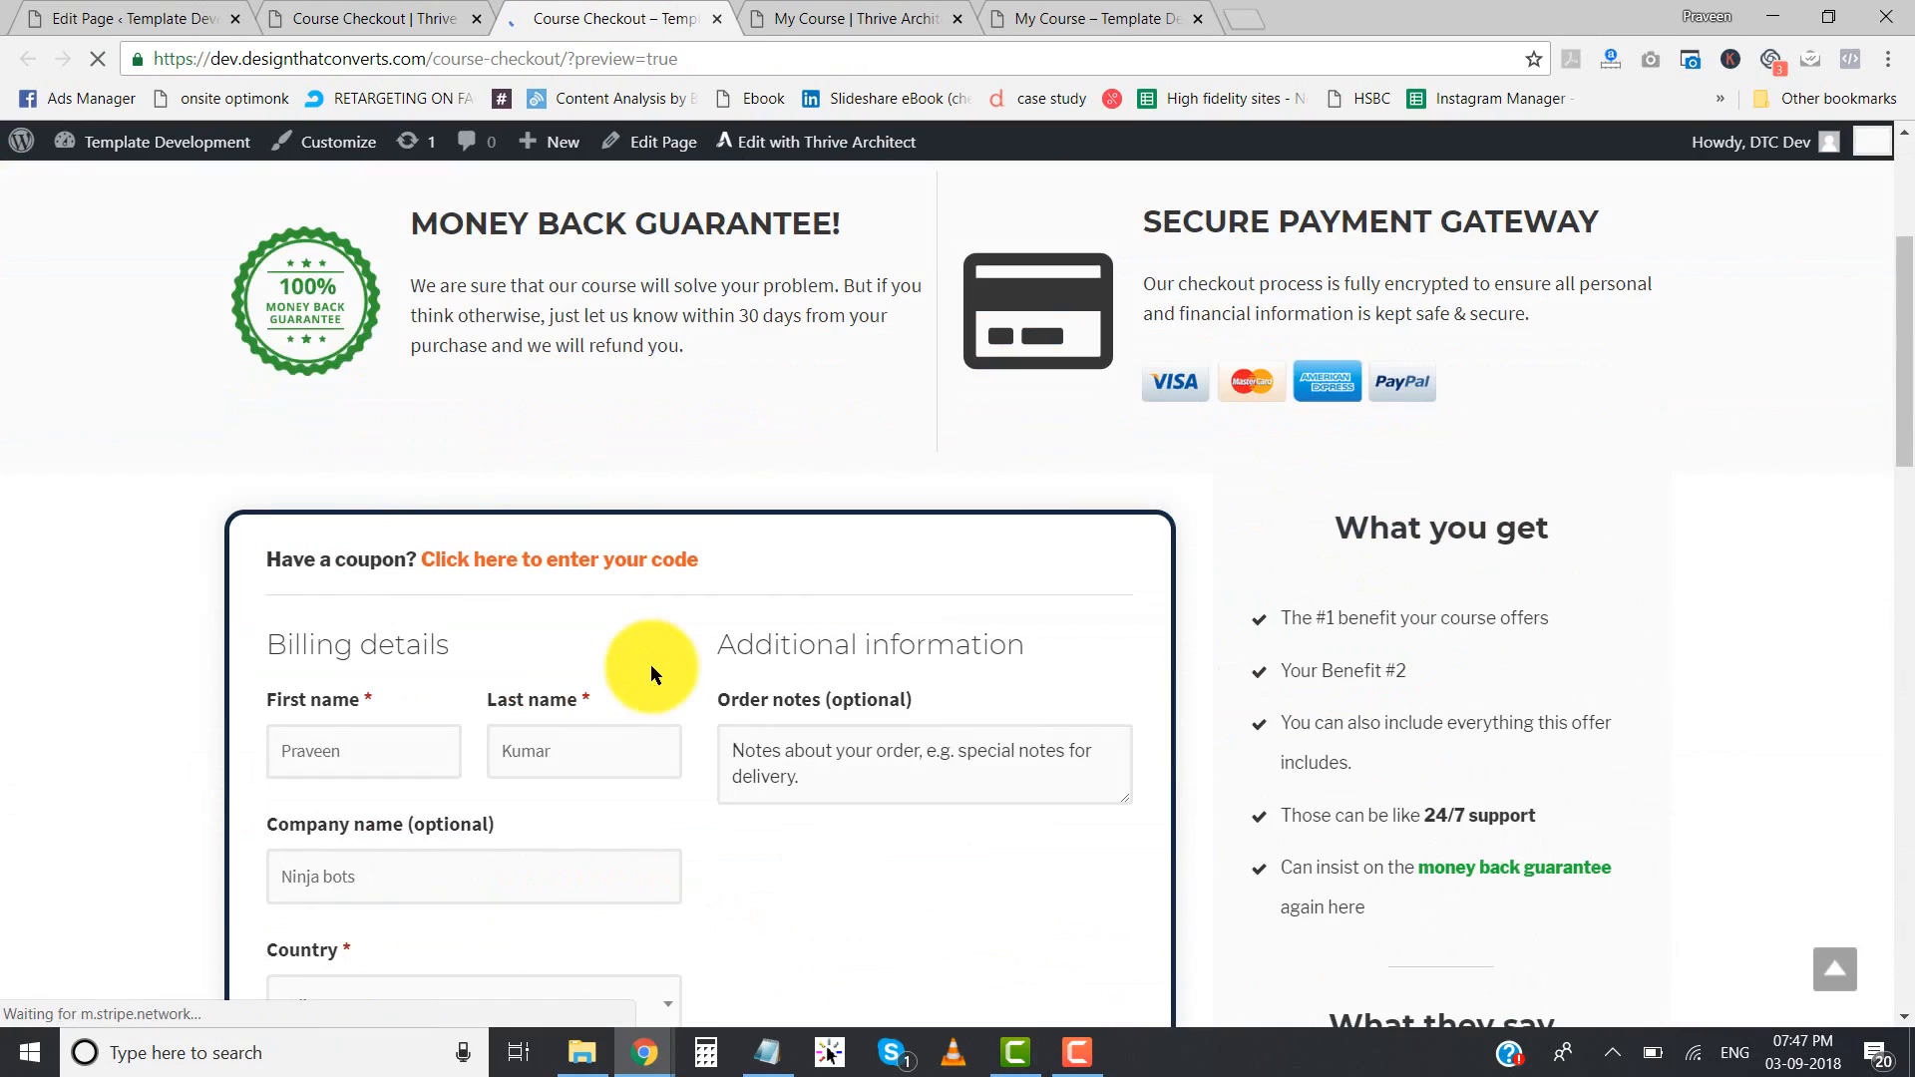
pyautogui.scroll(-10, 628, 483)
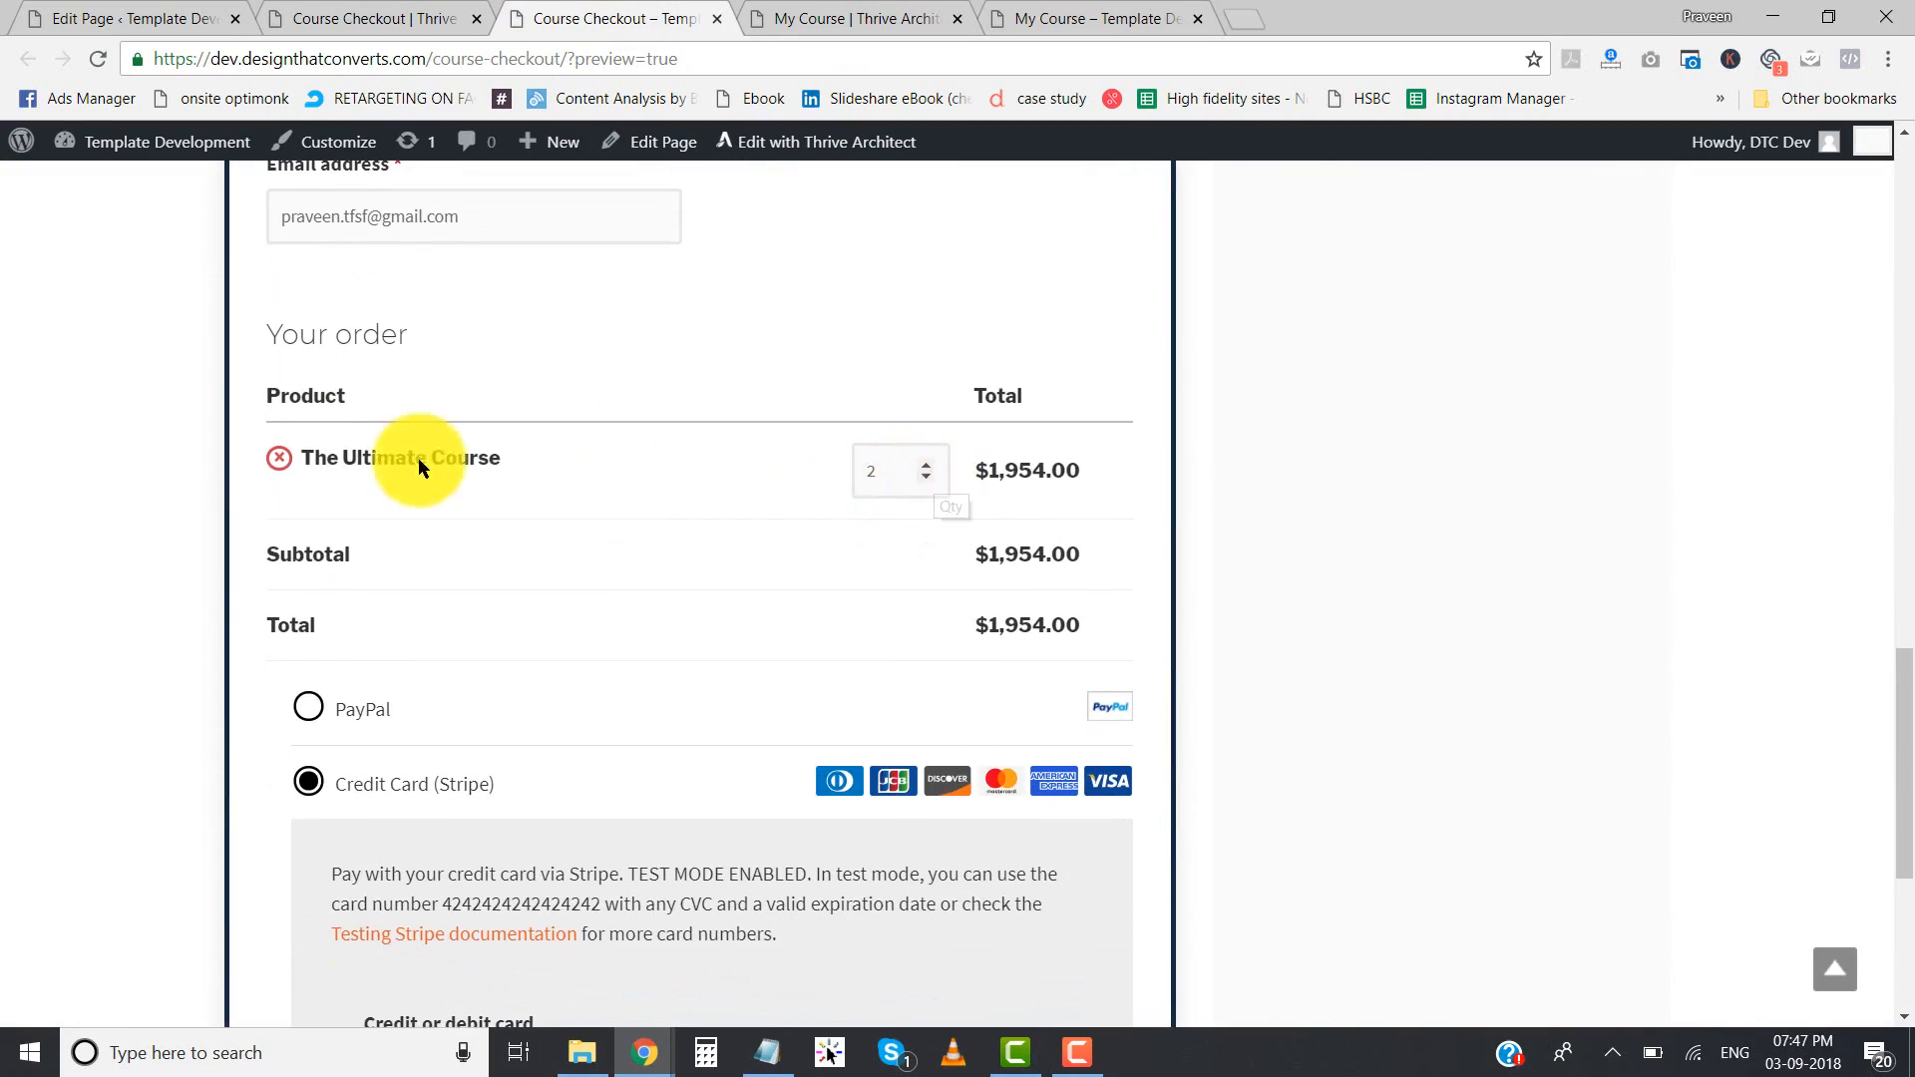
pyautogui.click(278, 461)
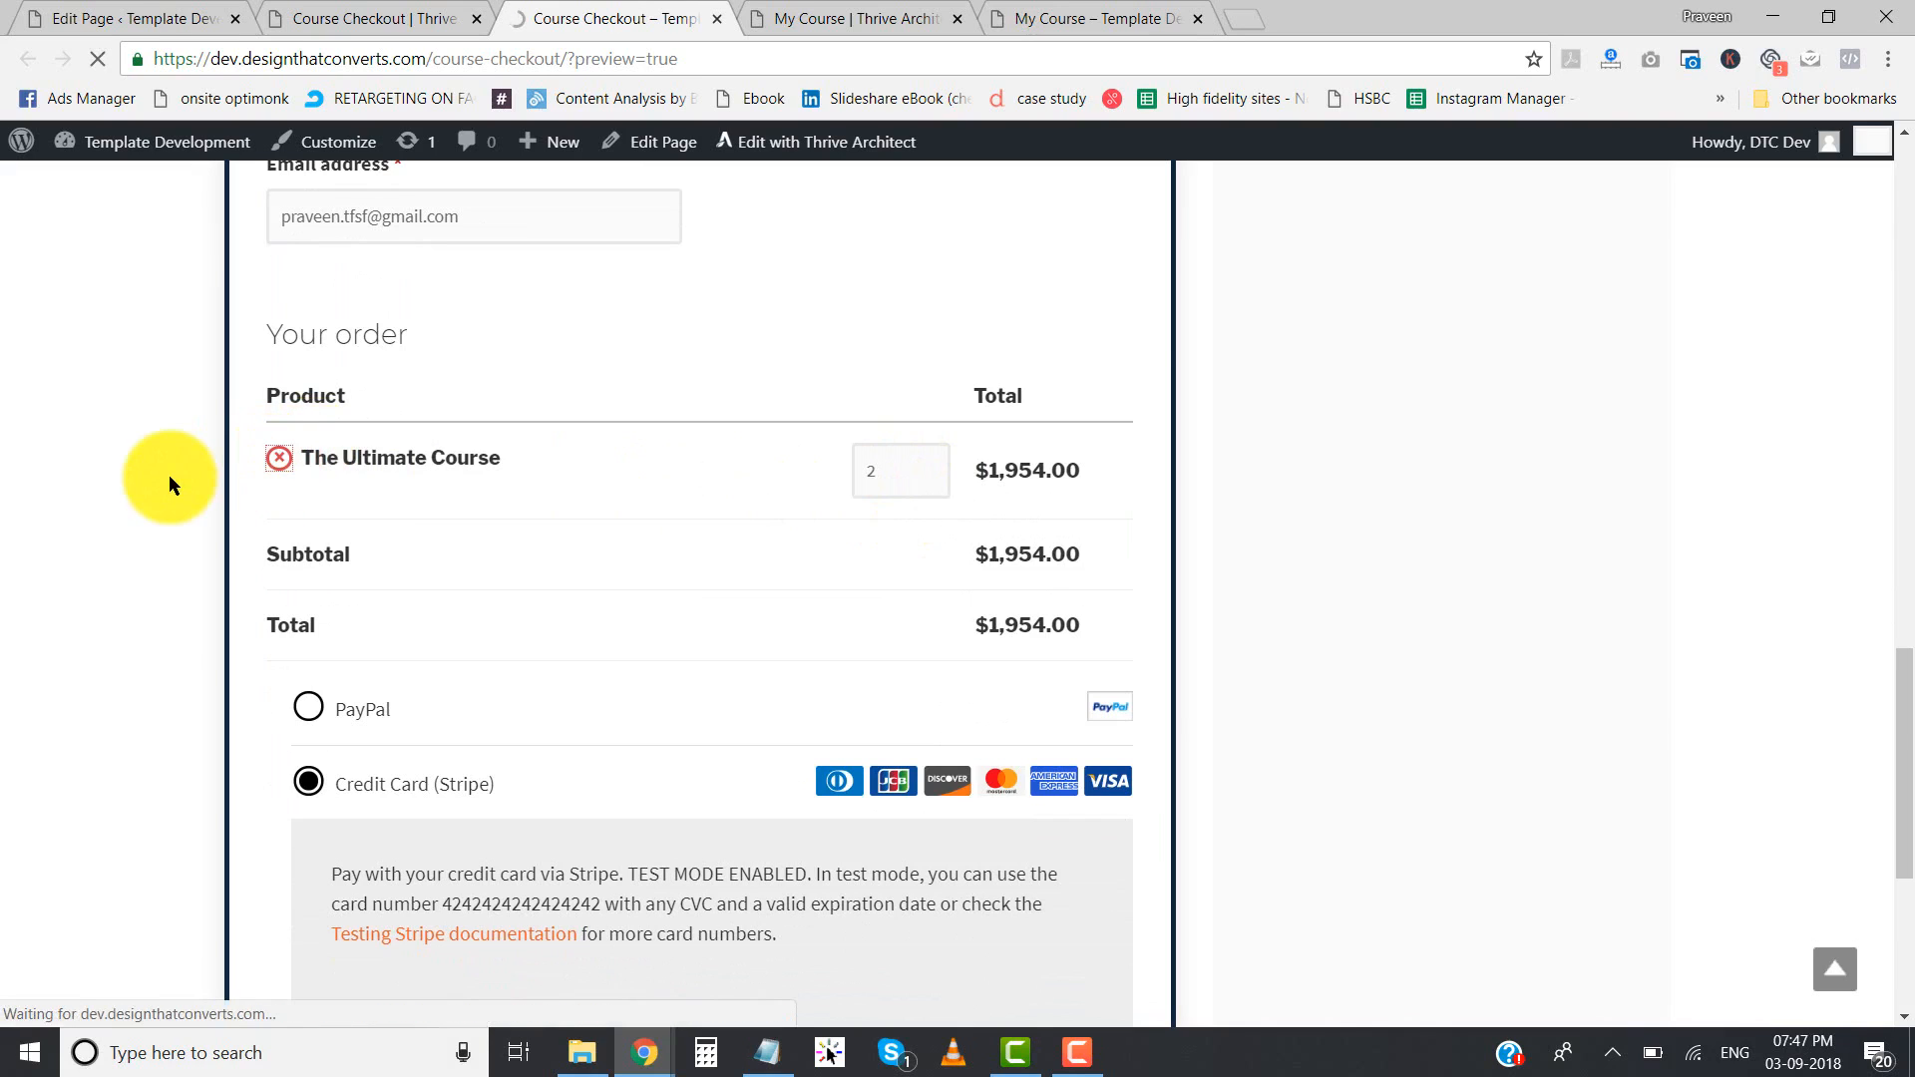
pyautogui.scroll(-4, 662, 782)
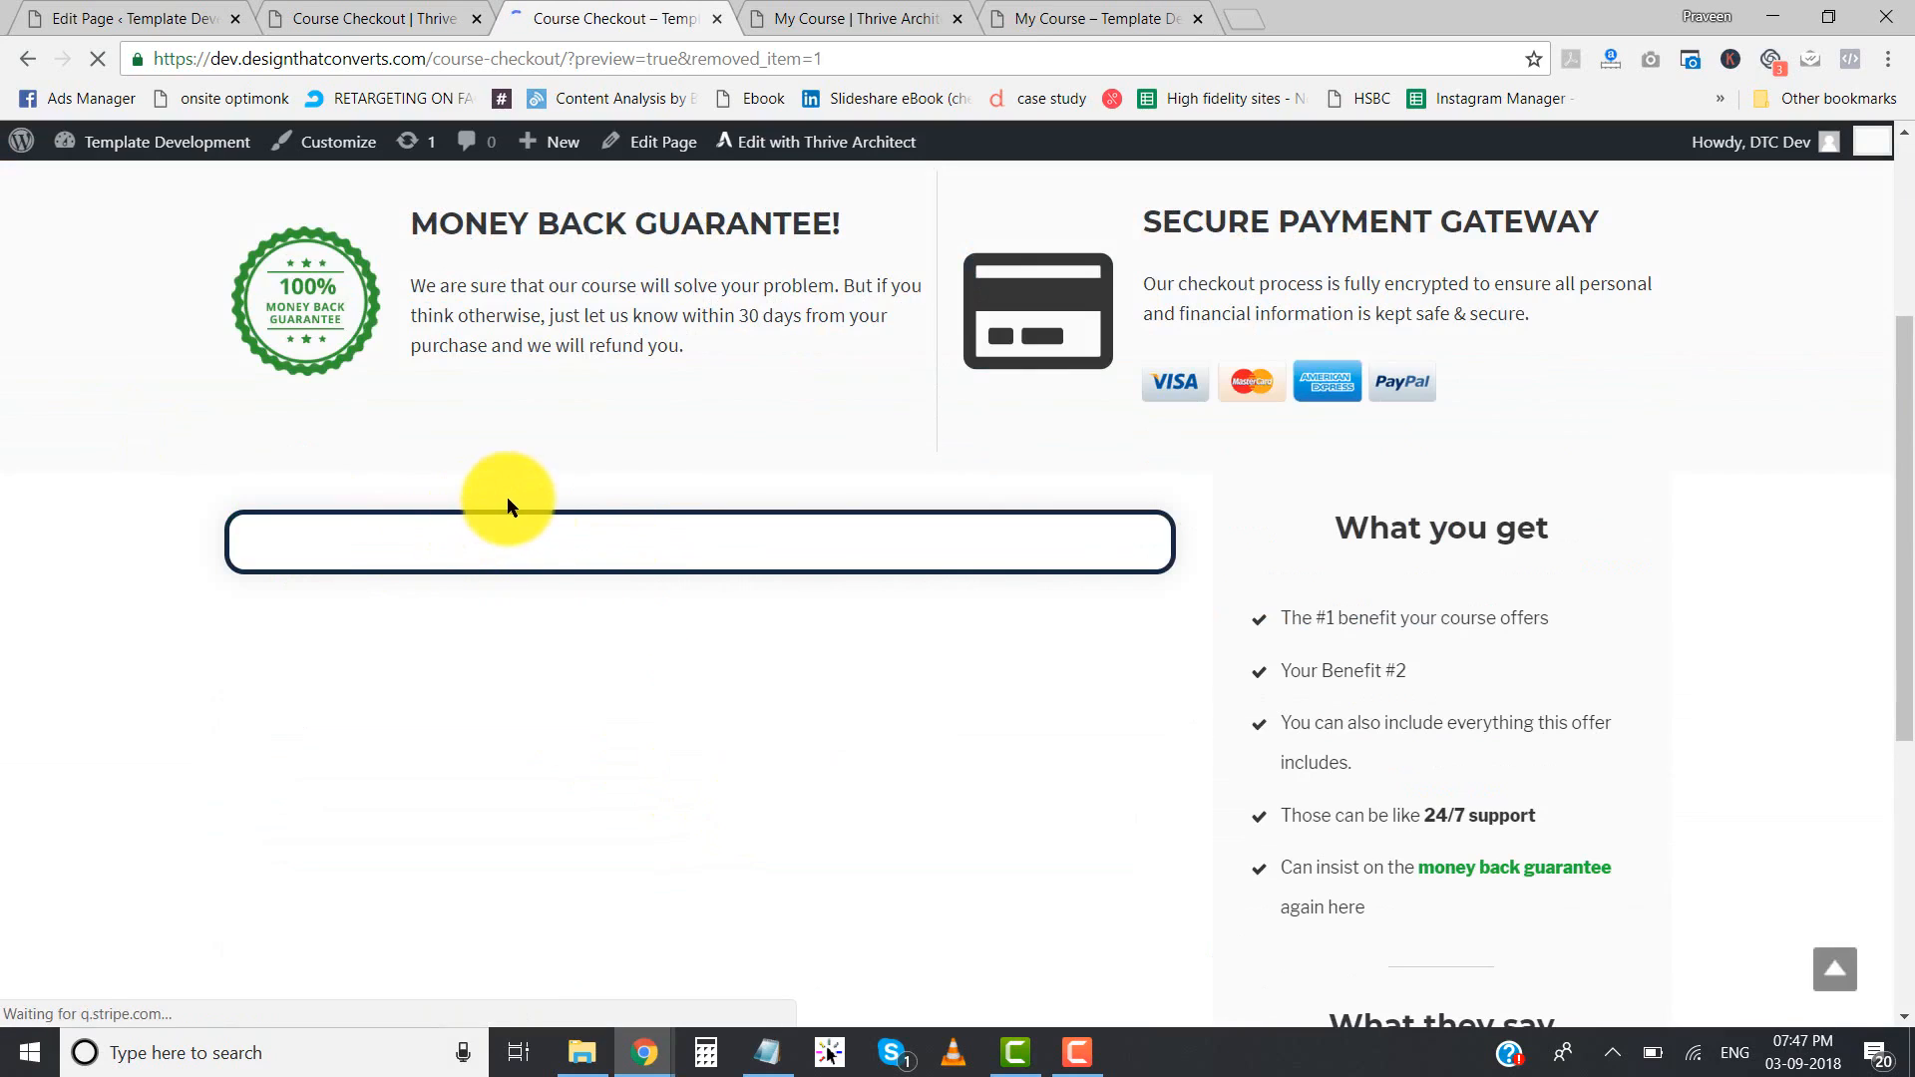
pyautogui.scroll(-5, 529, 538)
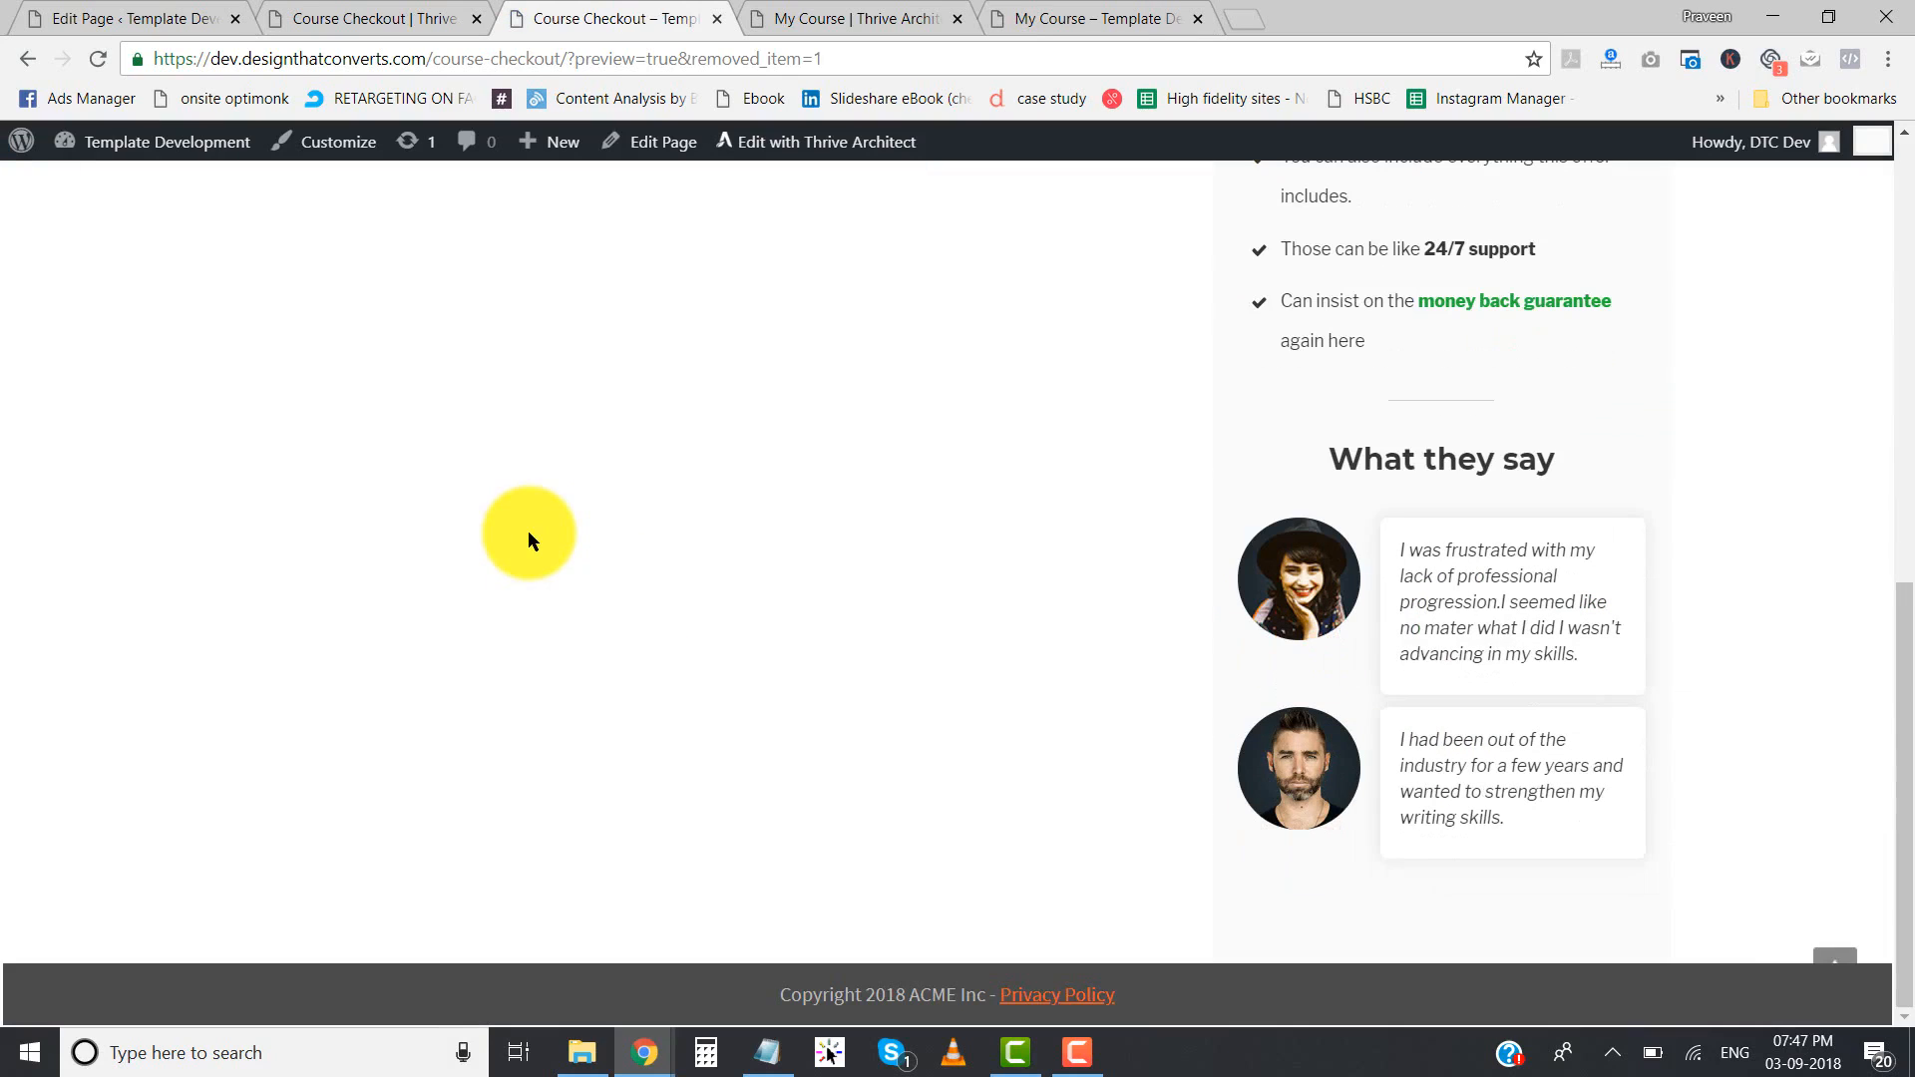
pyautogui.scroll(5, 528, 538)
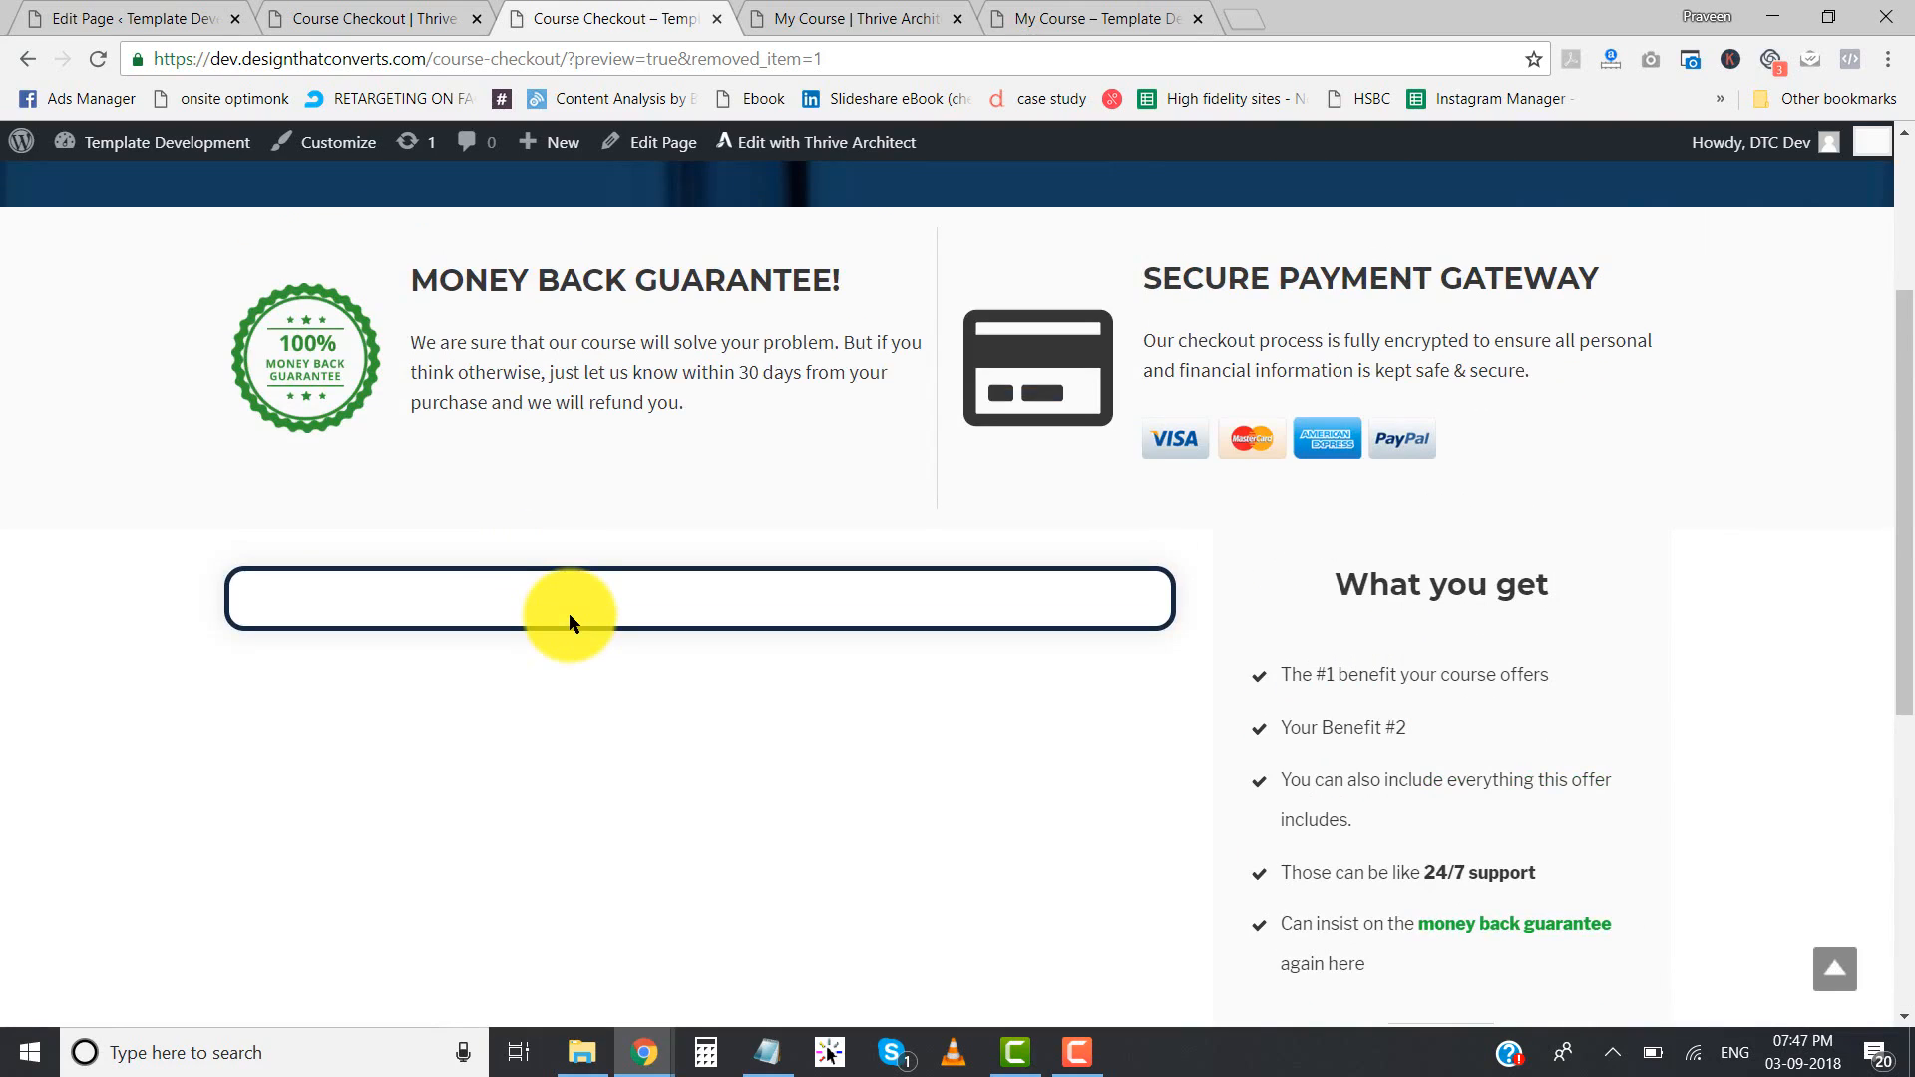
pyautogui.scroll(3, 599, 599)
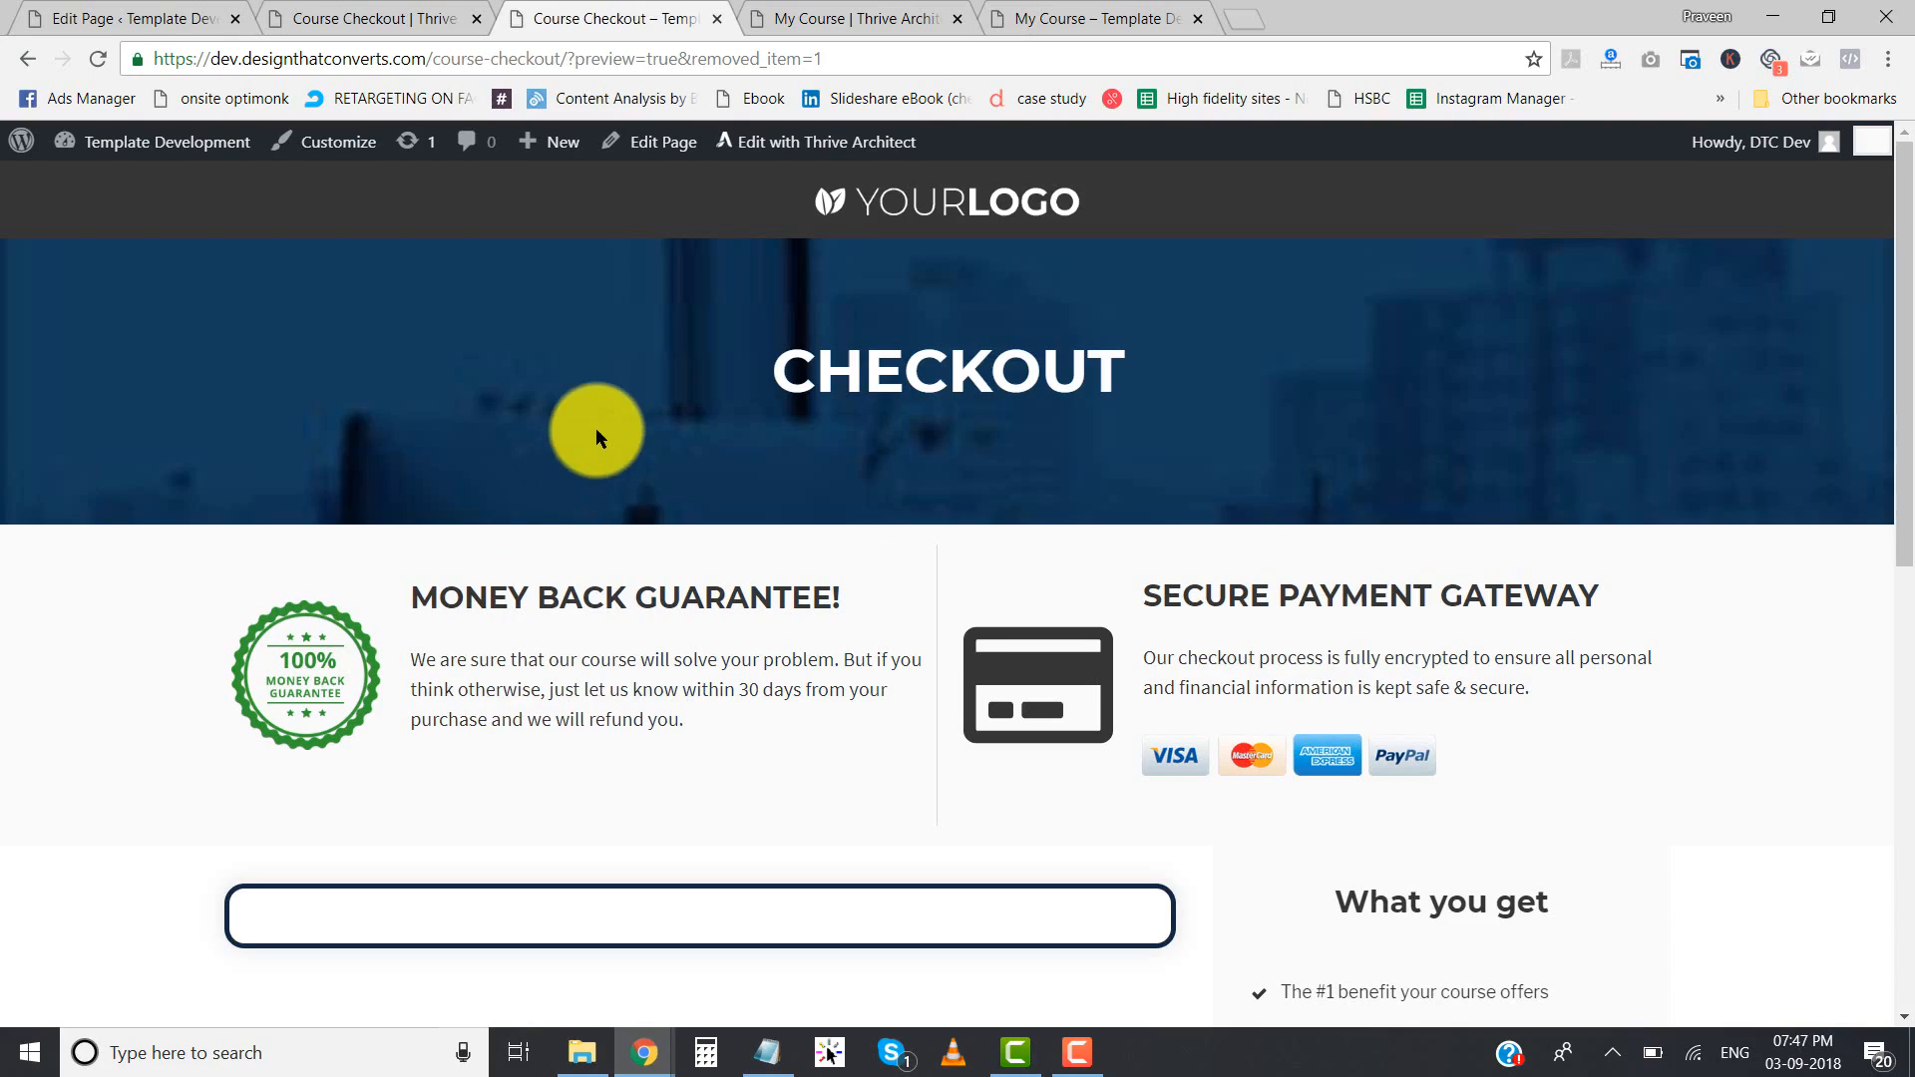
# - Examine the JOIN NOW buttons on the My Course preview alongside the empty order box on the Course Checkout preview
pyautogui.click(1121, 6)
pyautogui.scroll(-5, 991, 667)
pyautogui.scroll(6, 937, 609)
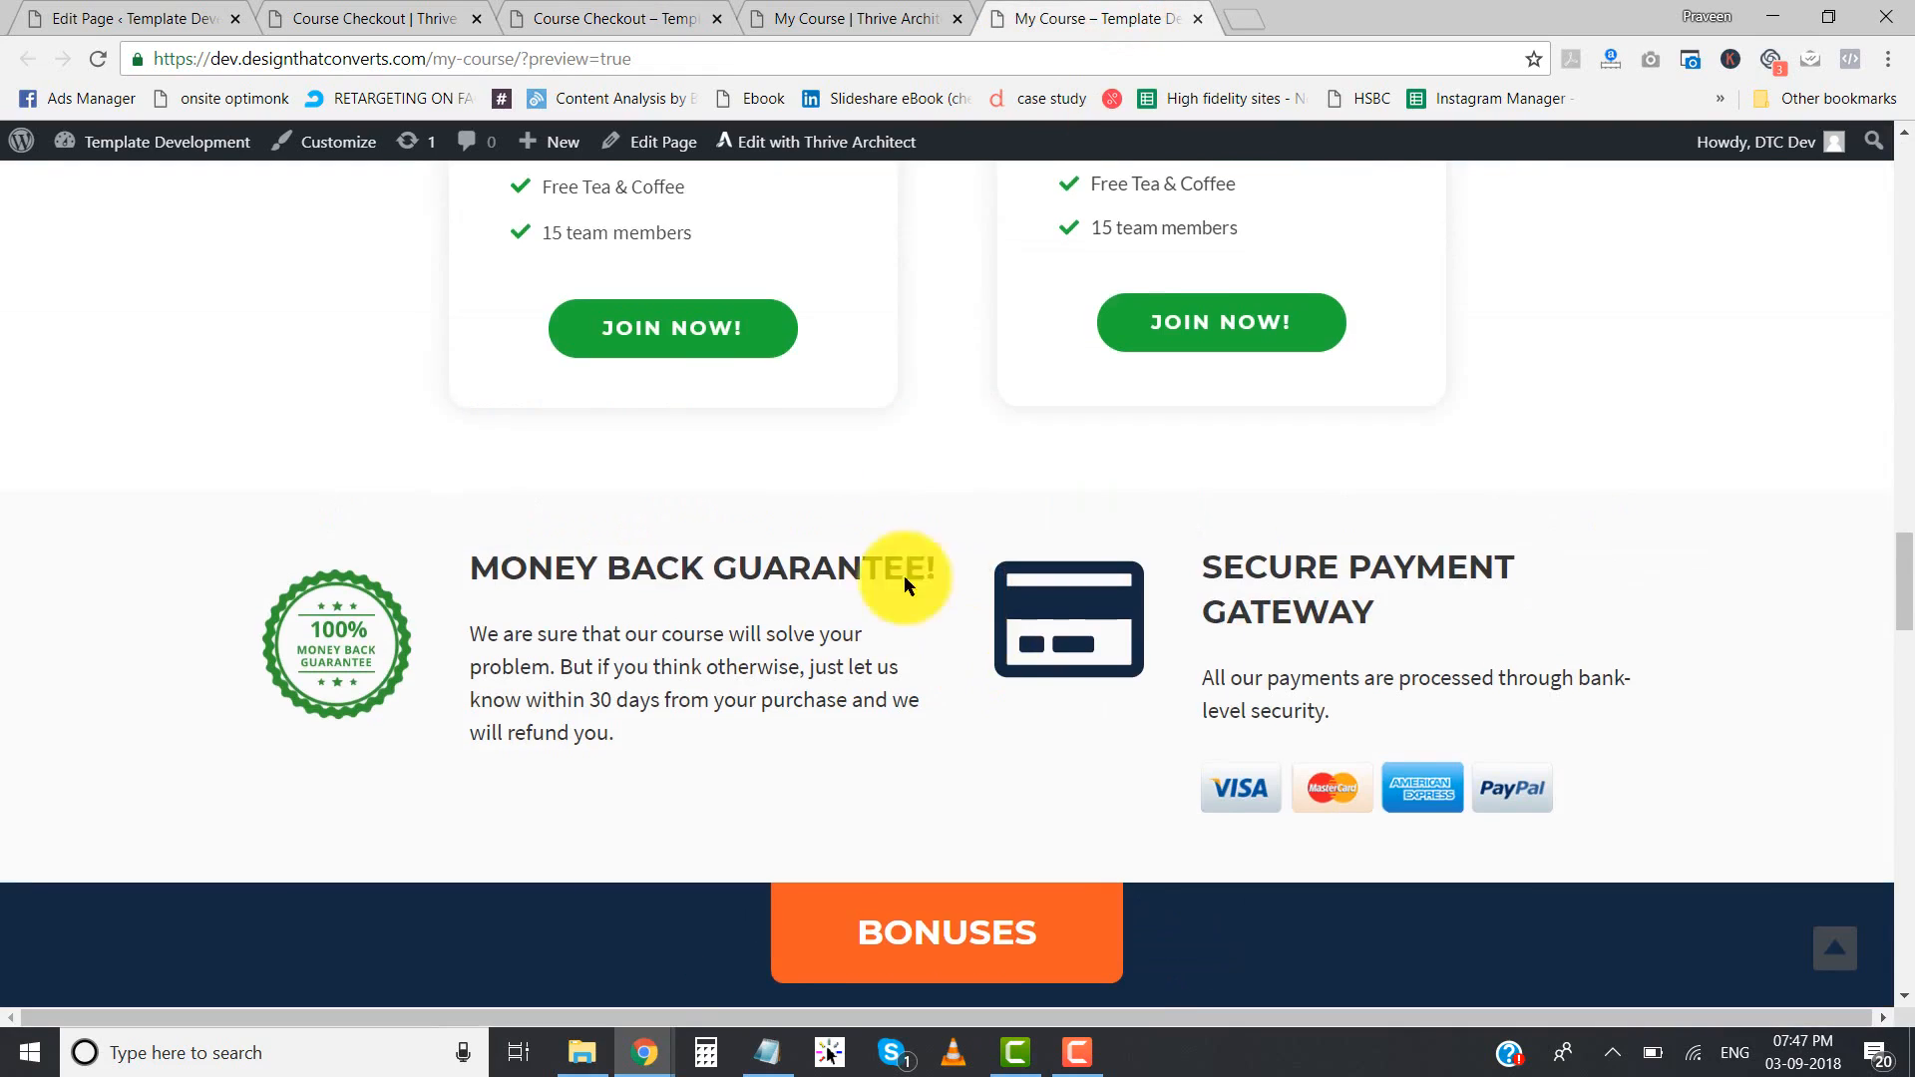
pyautogui.scroll(-7, 830, 607)
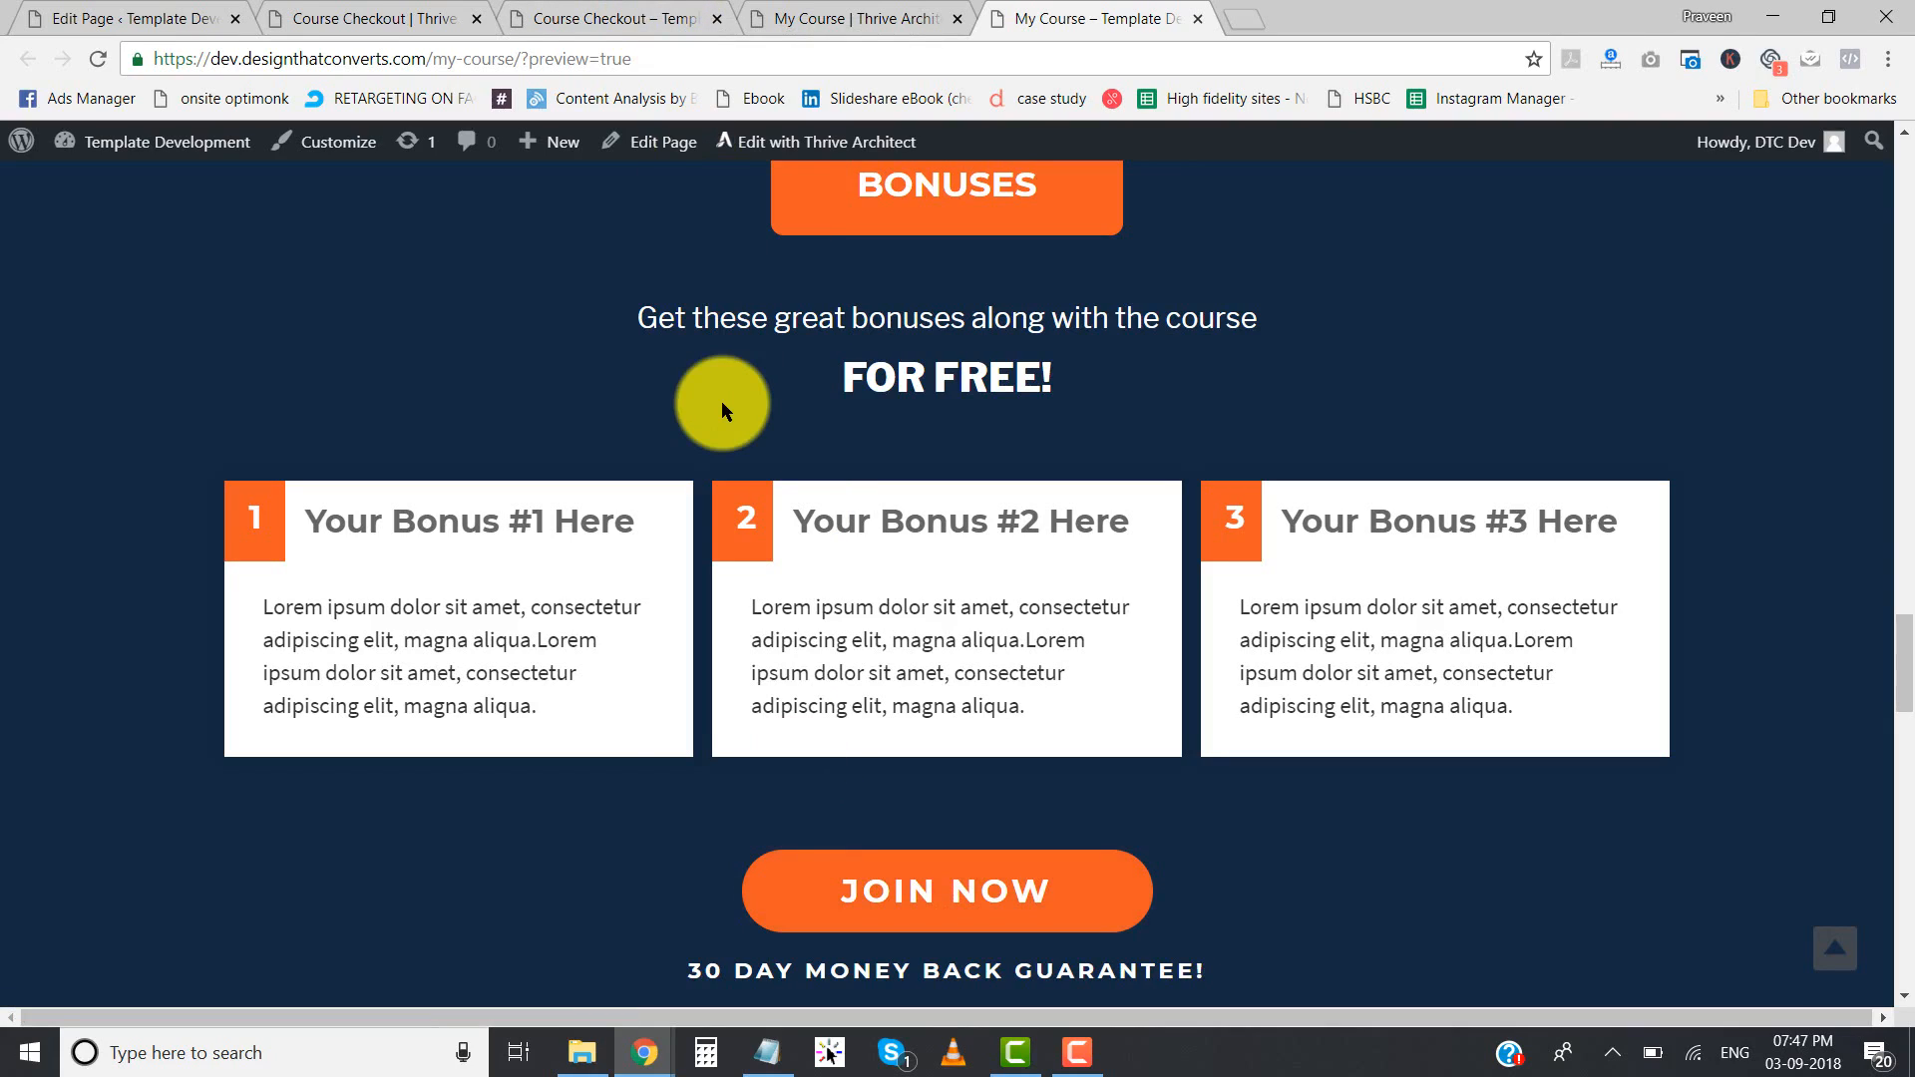
pyautogui.click(588, 19)
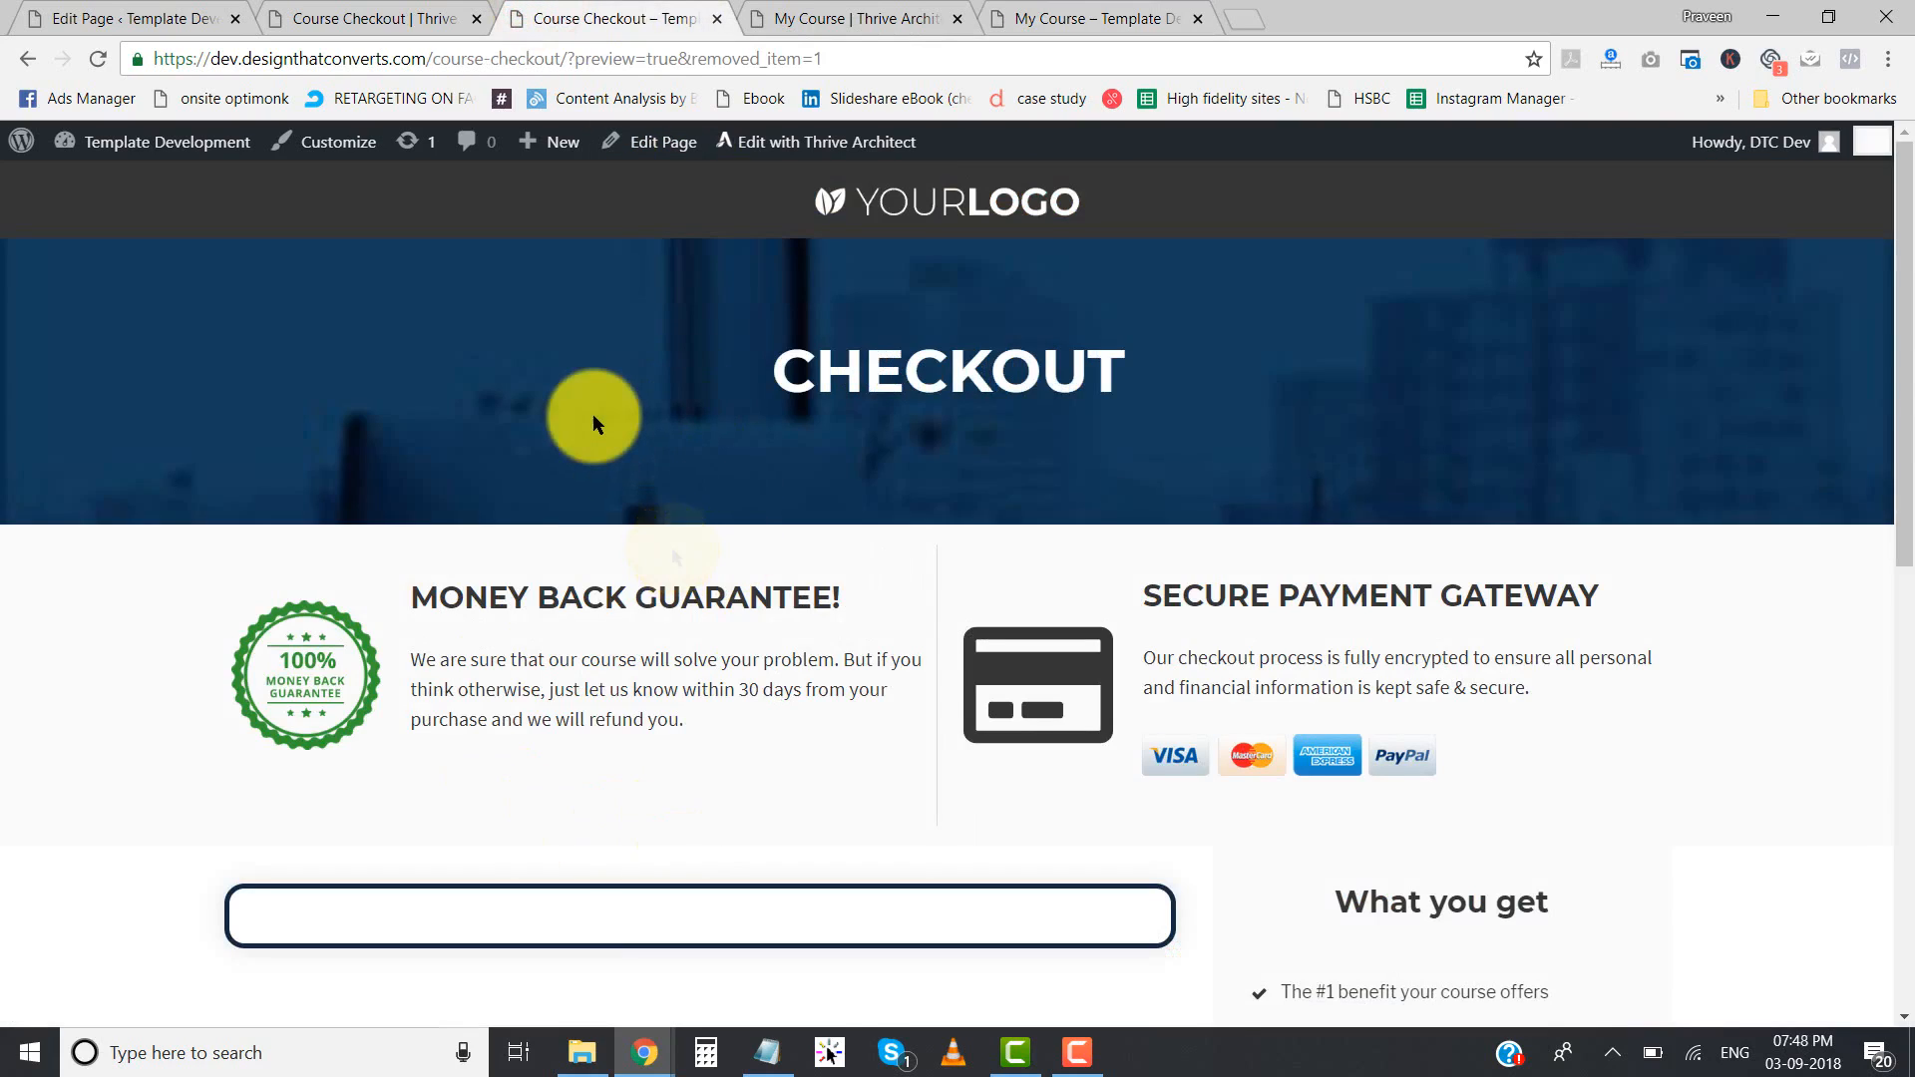
pyautogui.scroll(-5, 596, 422)
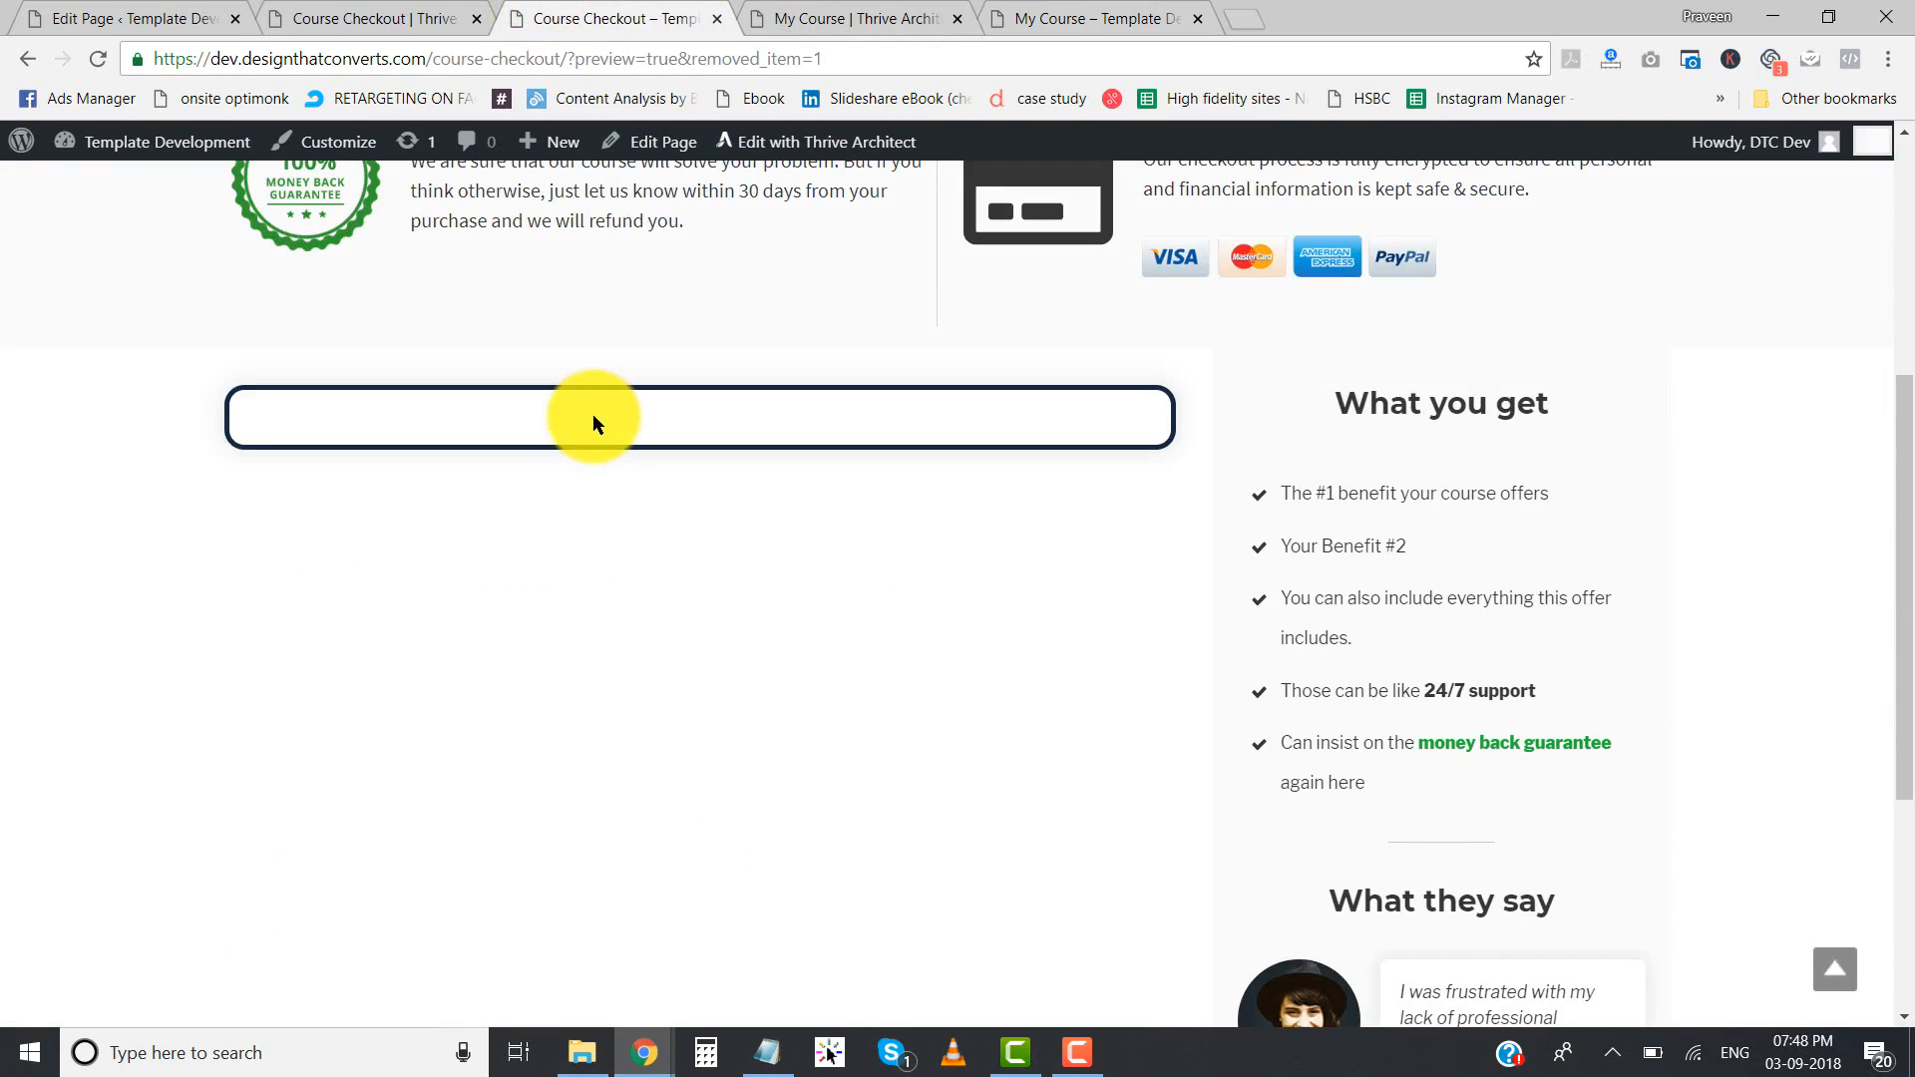
pyautogui.scroll(-4, 593, 415)
pyautogui.click(1097, 6)
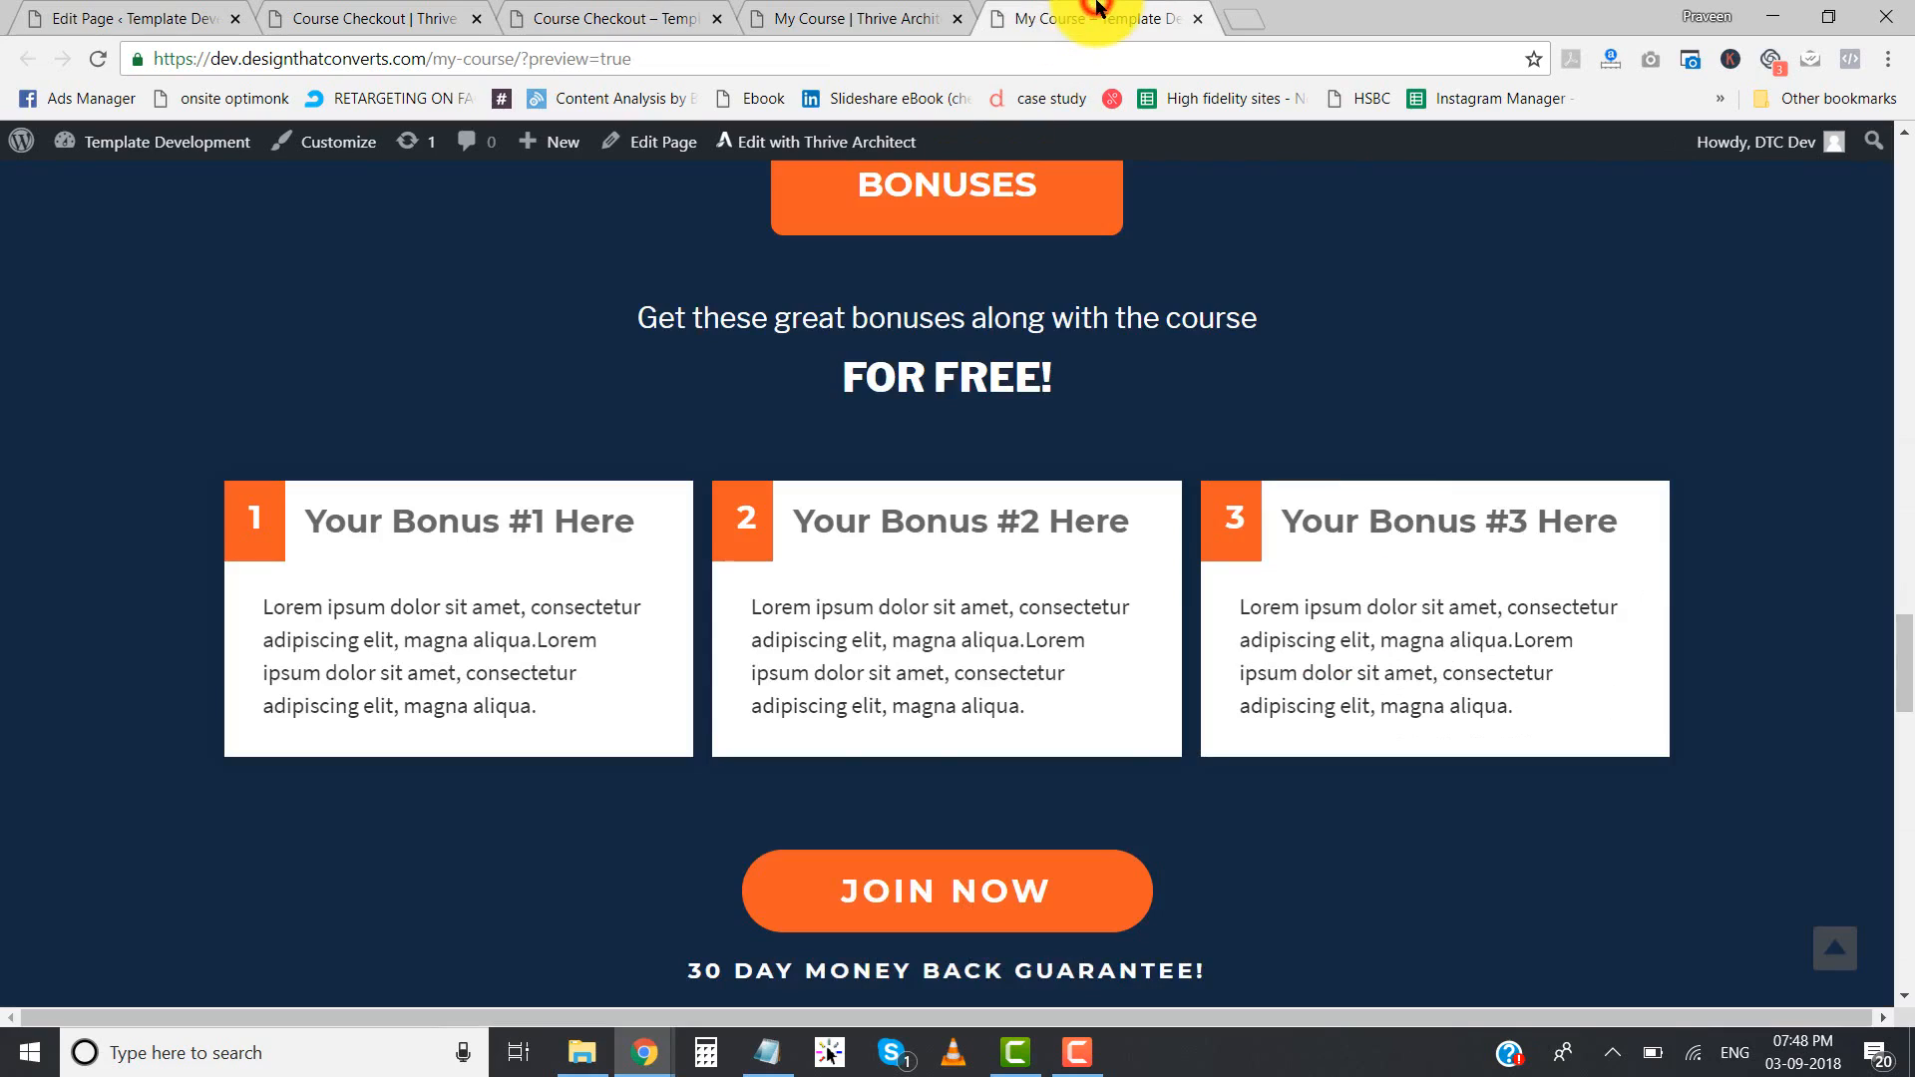
pyautogui.click(760, 1044)
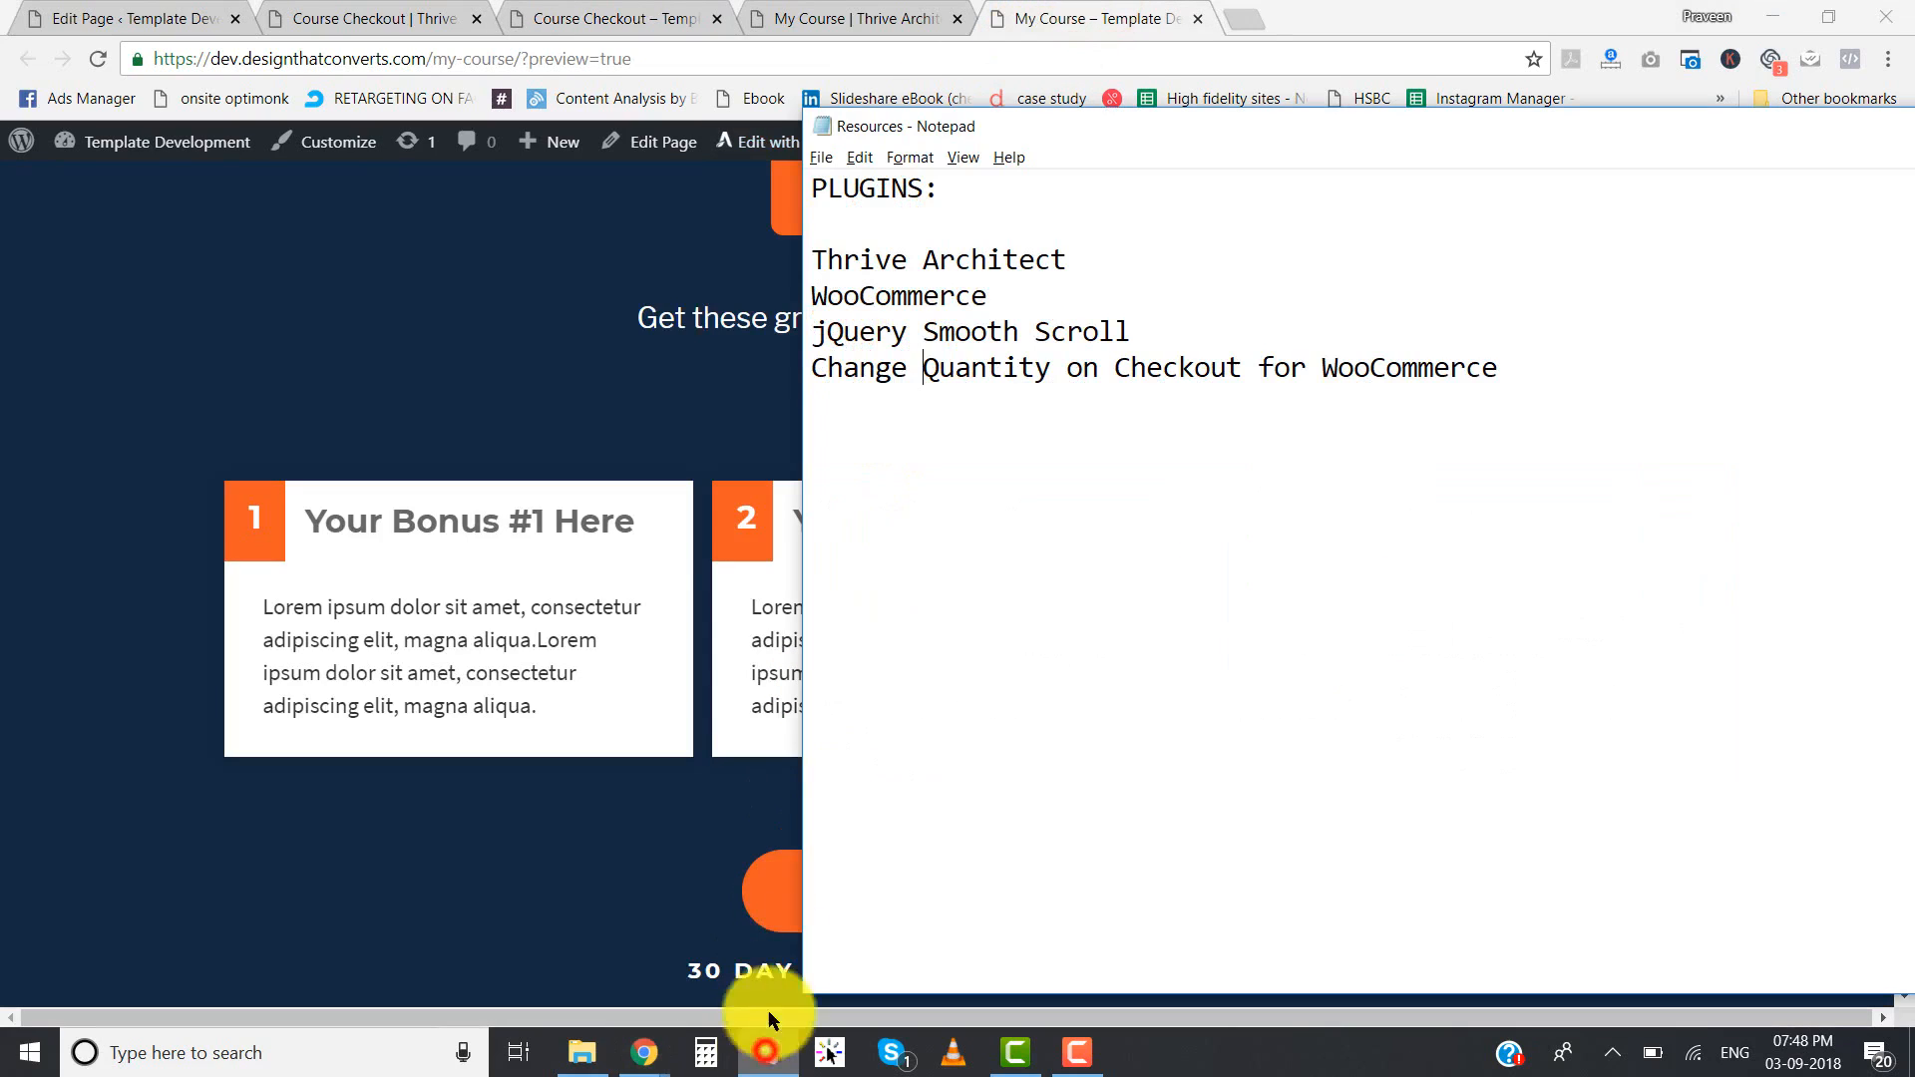
pyautogui.press('Return')
pyautogui.press('Return')
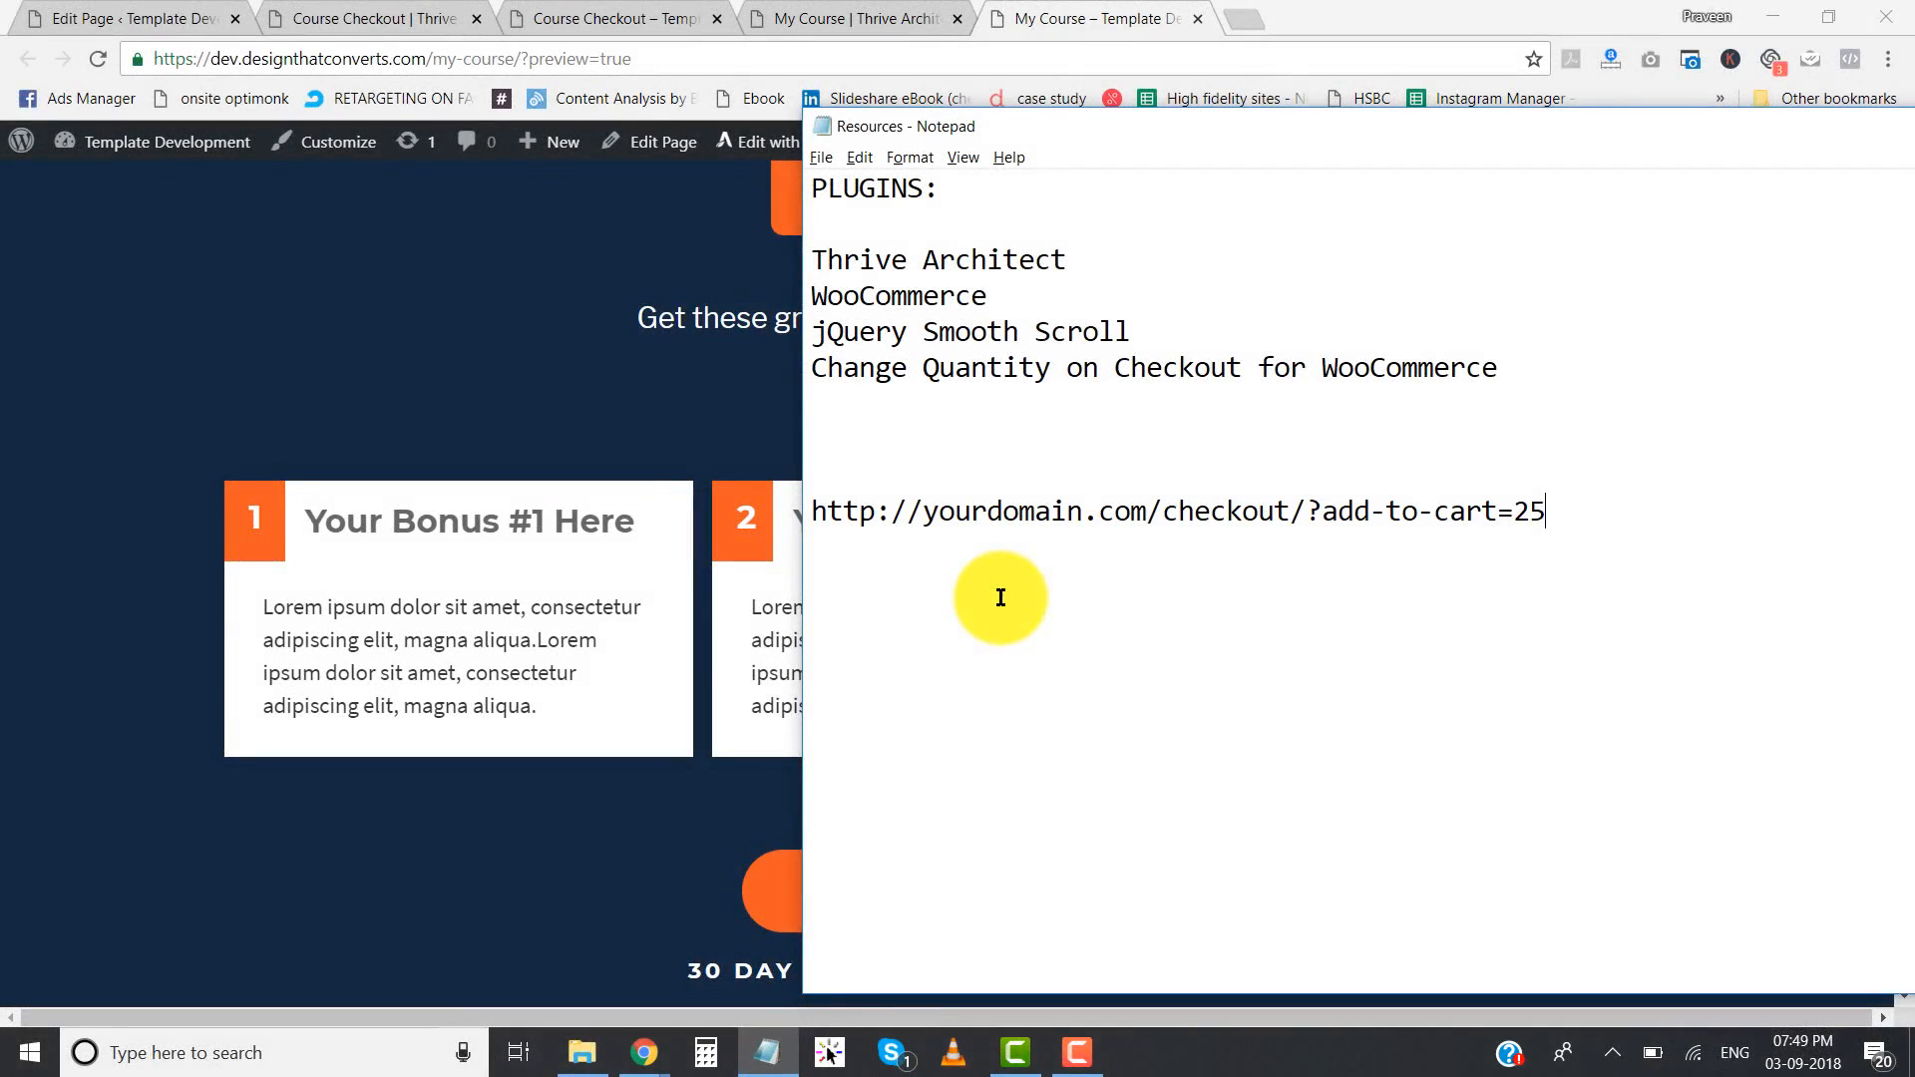
# - Examine the add-to-cart link's parts: the domain, the checkout path, the add-to-cart parameter and the product ID
pyautogui.moveTo(814, 512); pyautogui.dragTo(1569, 518)
pyautogui.click(1570, 519)
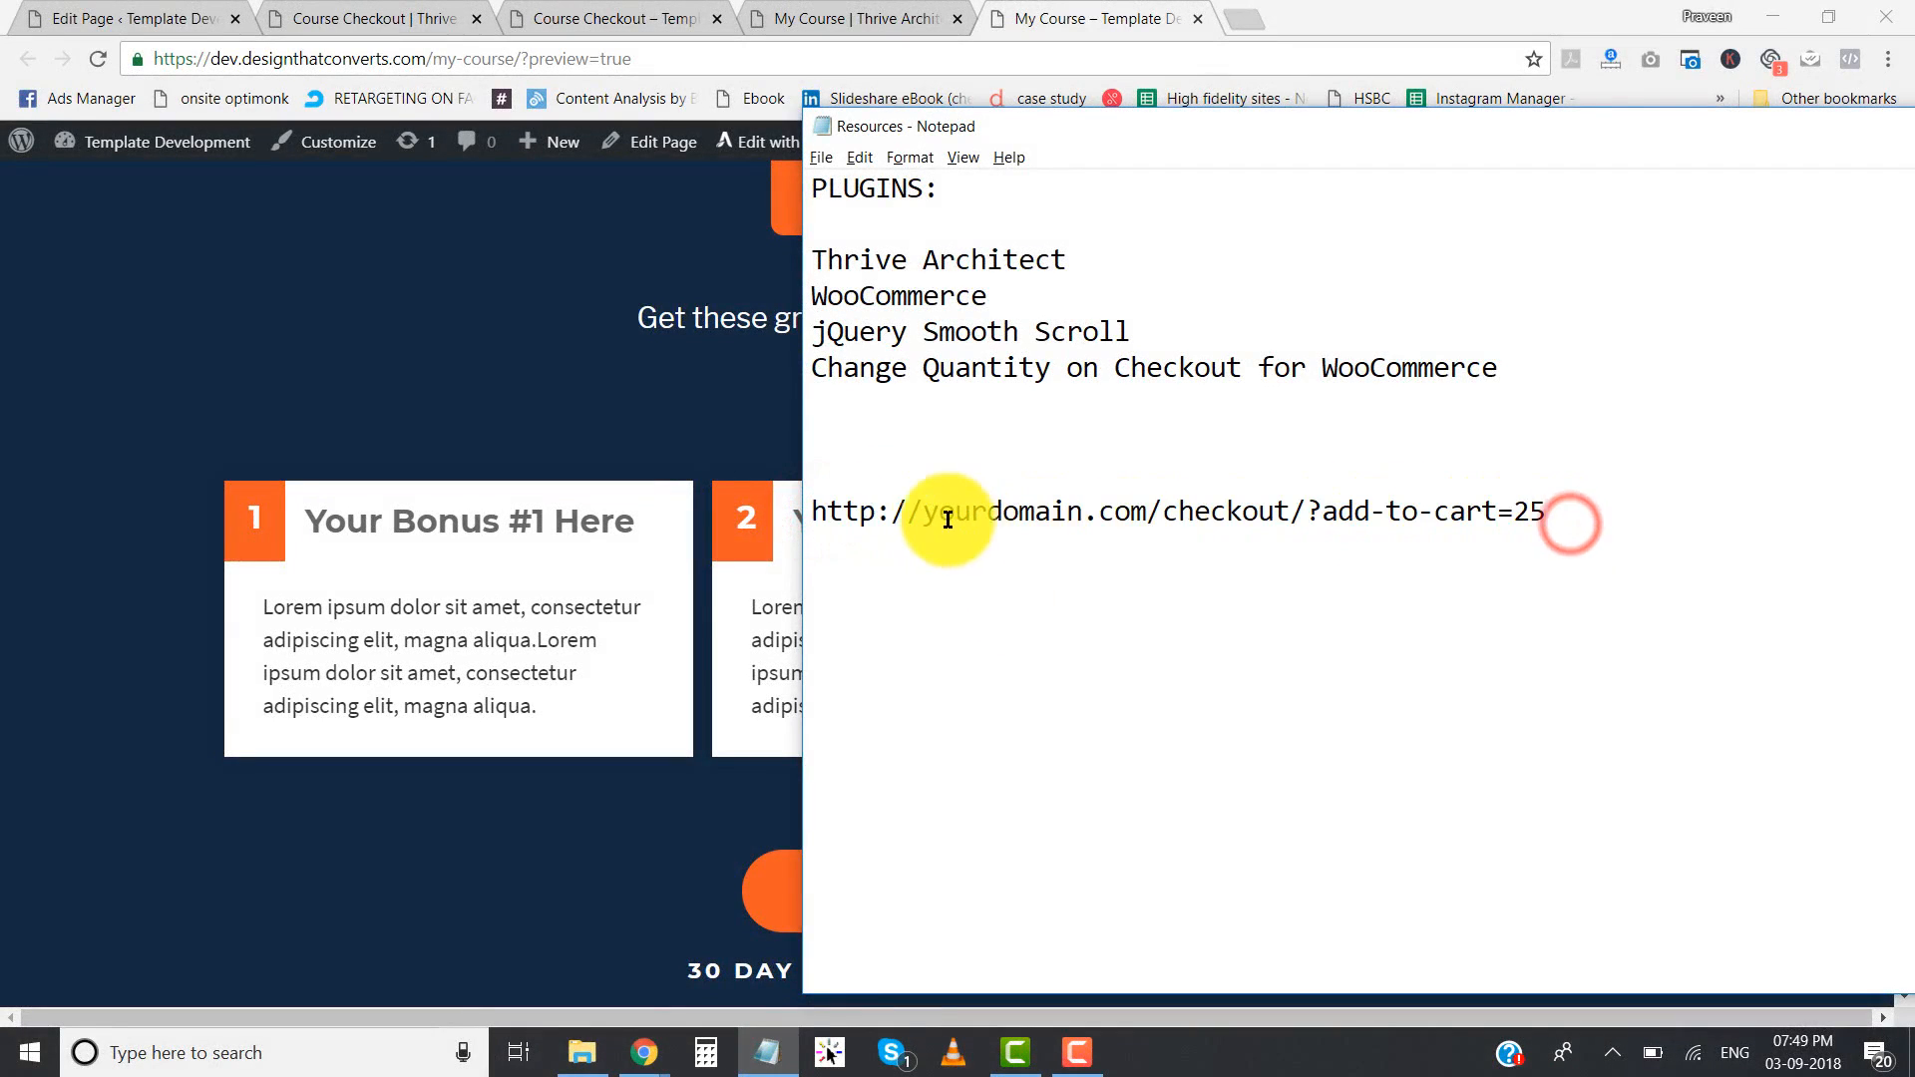
pyautogui.moveTo(925, 515); pyautogui.dragTo(1147, 513)
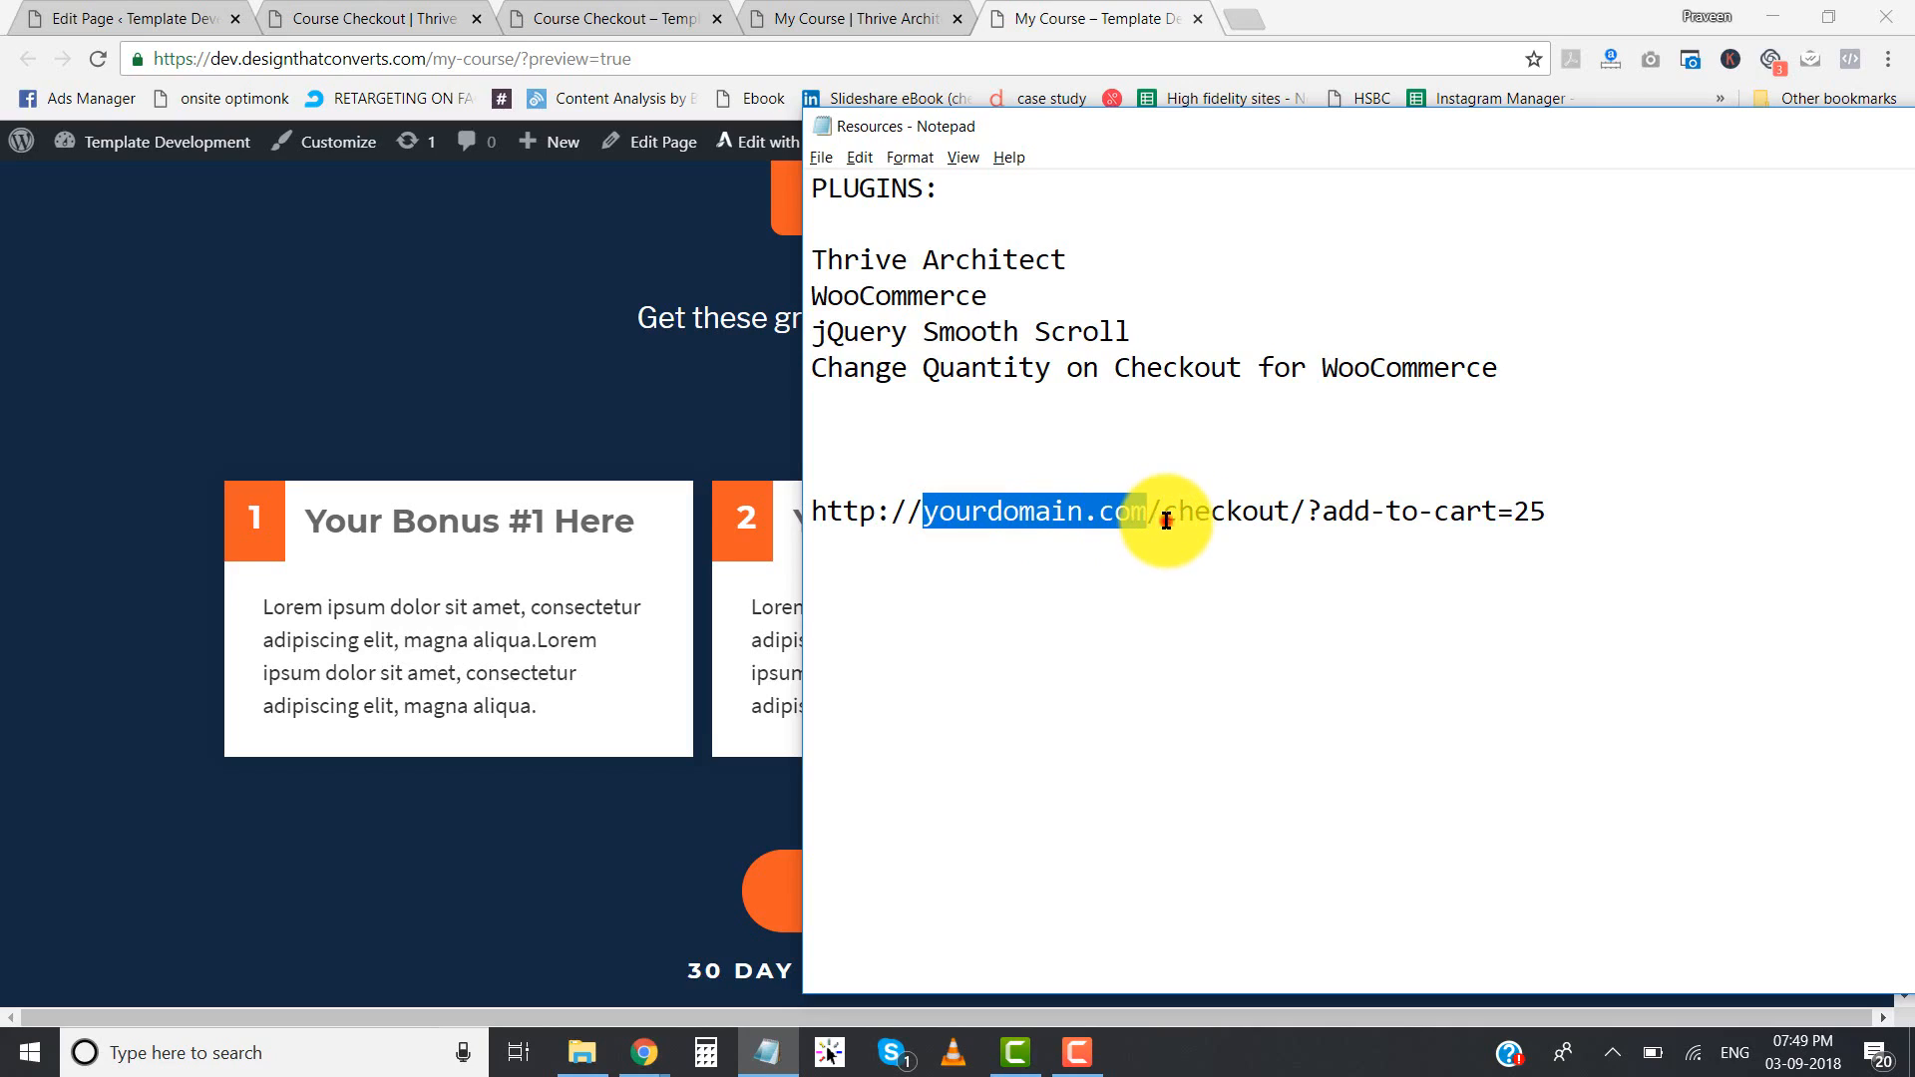
pyautogui.moveTo(1166, 517); pyautogui.dragTo(1548, 523)
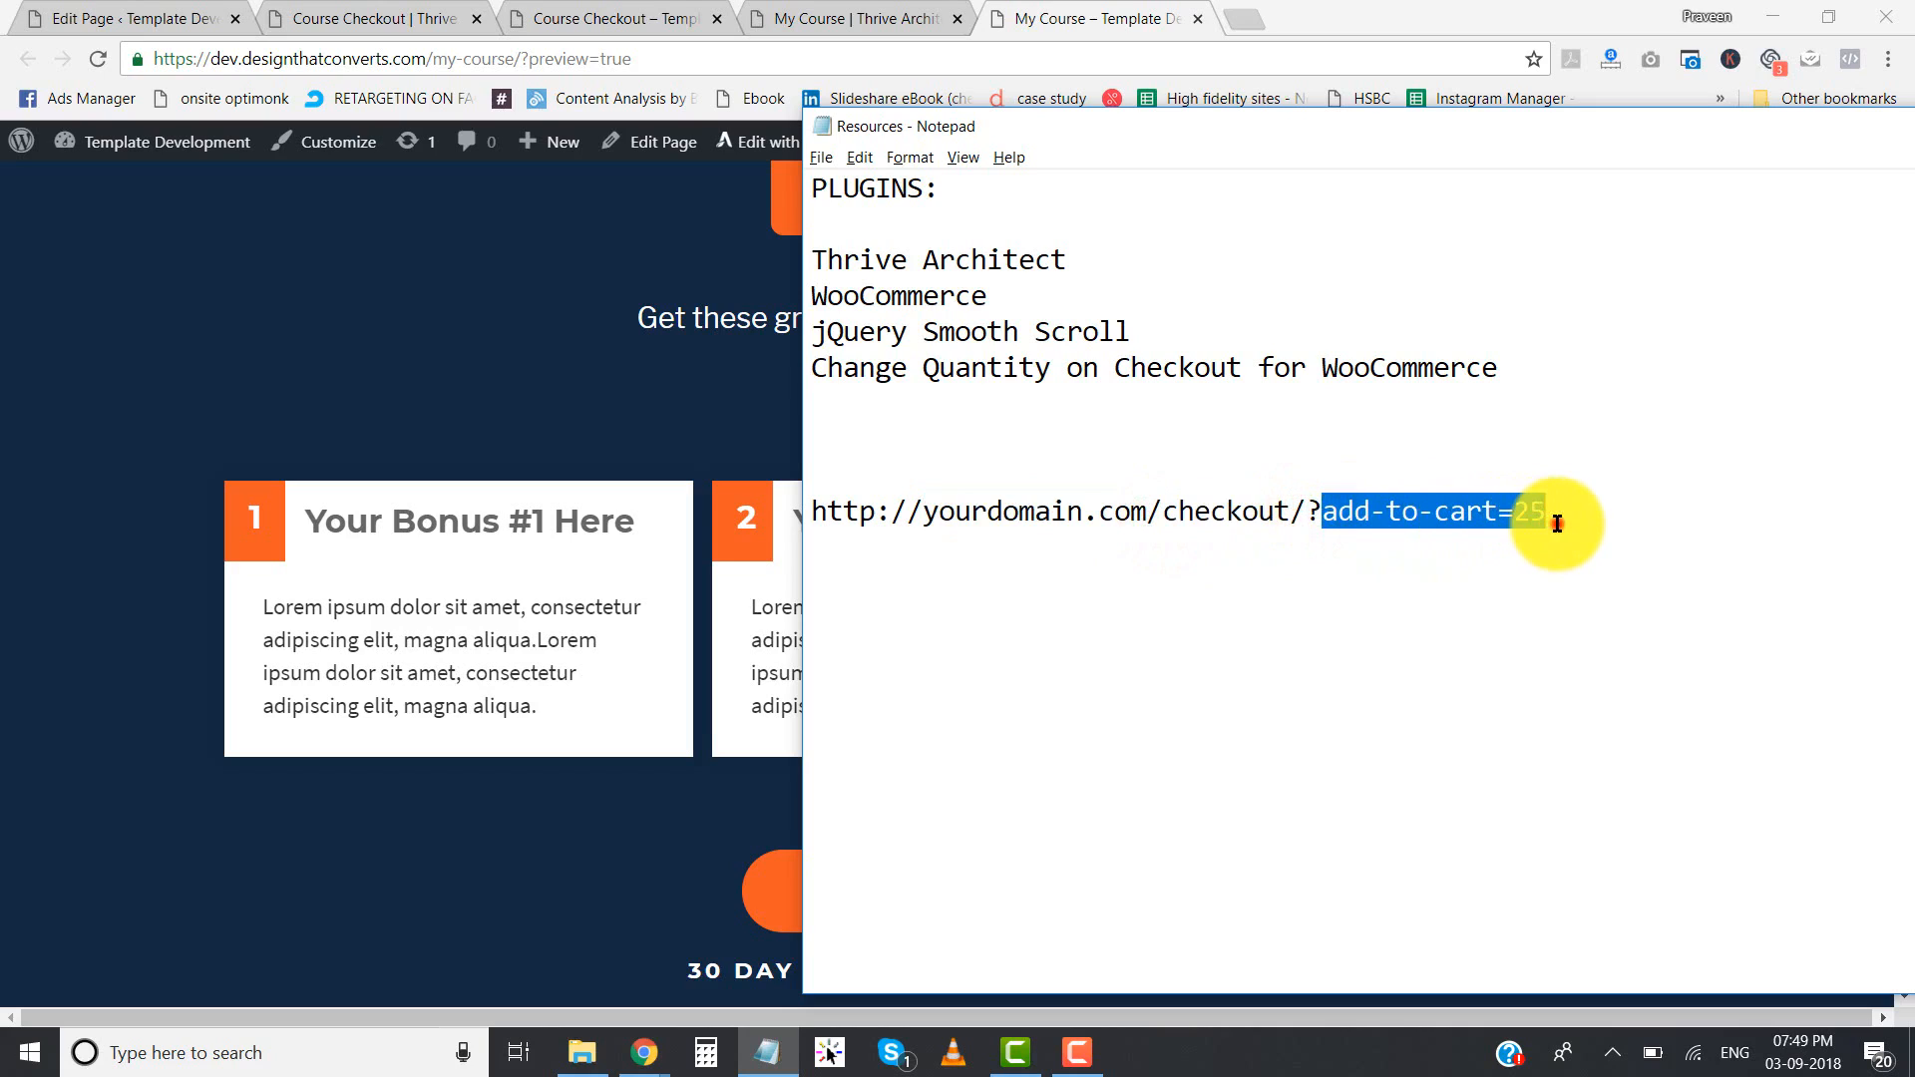
pyautogui.moveTo(1309, 512); pyautogui.dragTo(1512, 504)
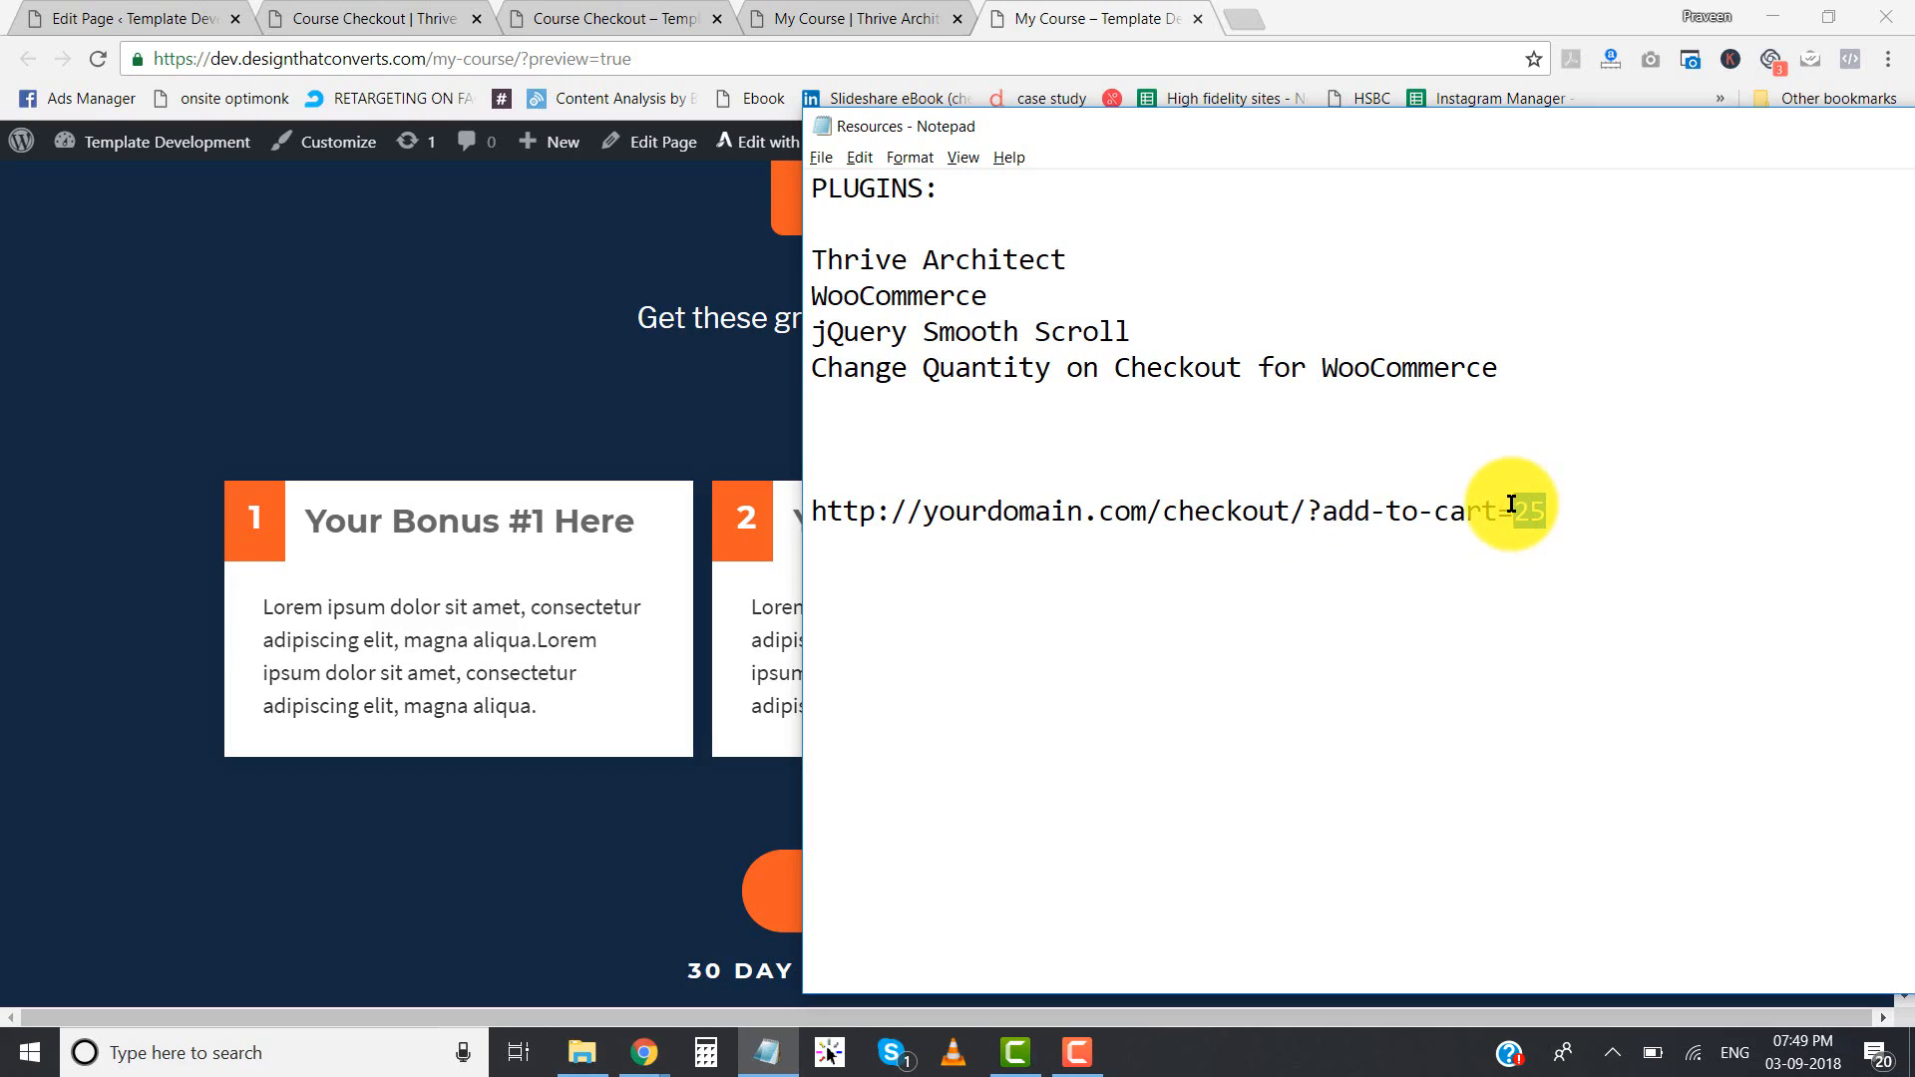
# - Switch back to the WordPress admin in Chrome and start a new product named My Course
pyautogui.click(1087, 11)
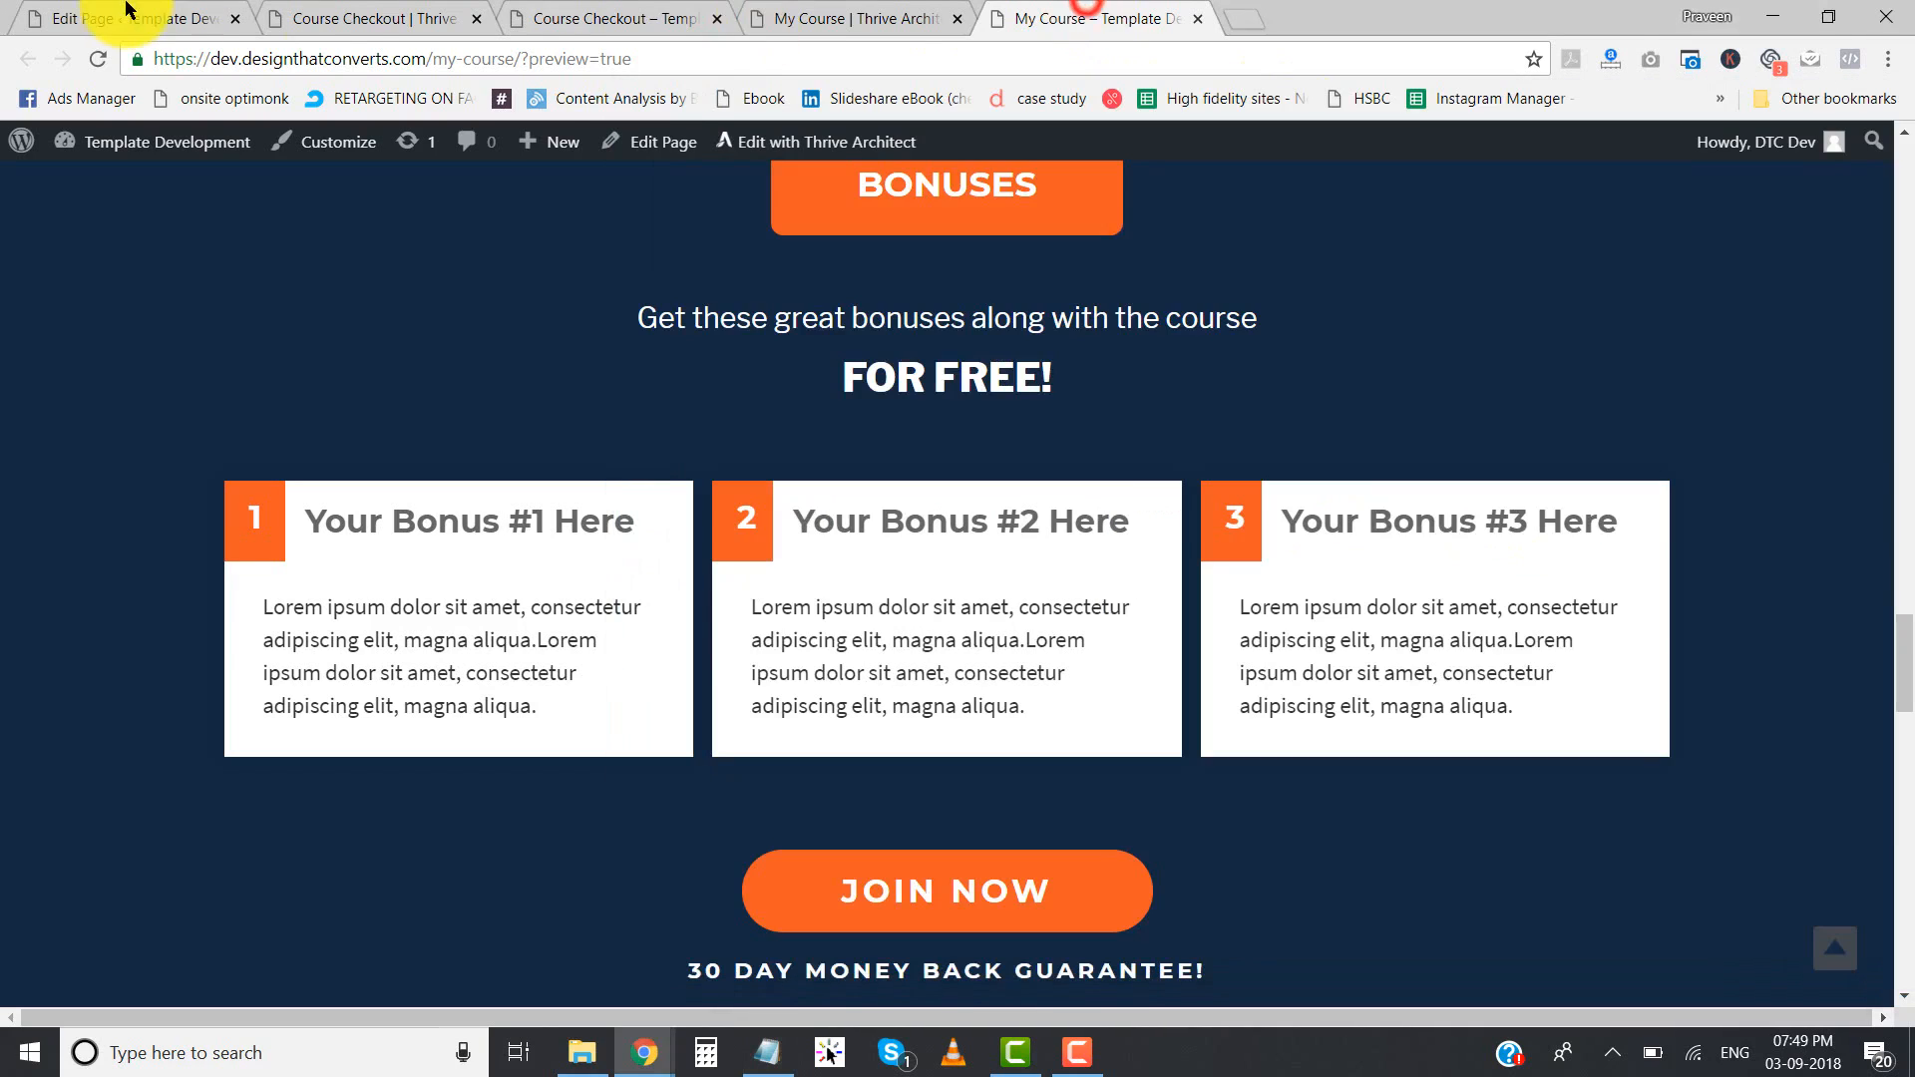
pyautogui.click(117, 12)
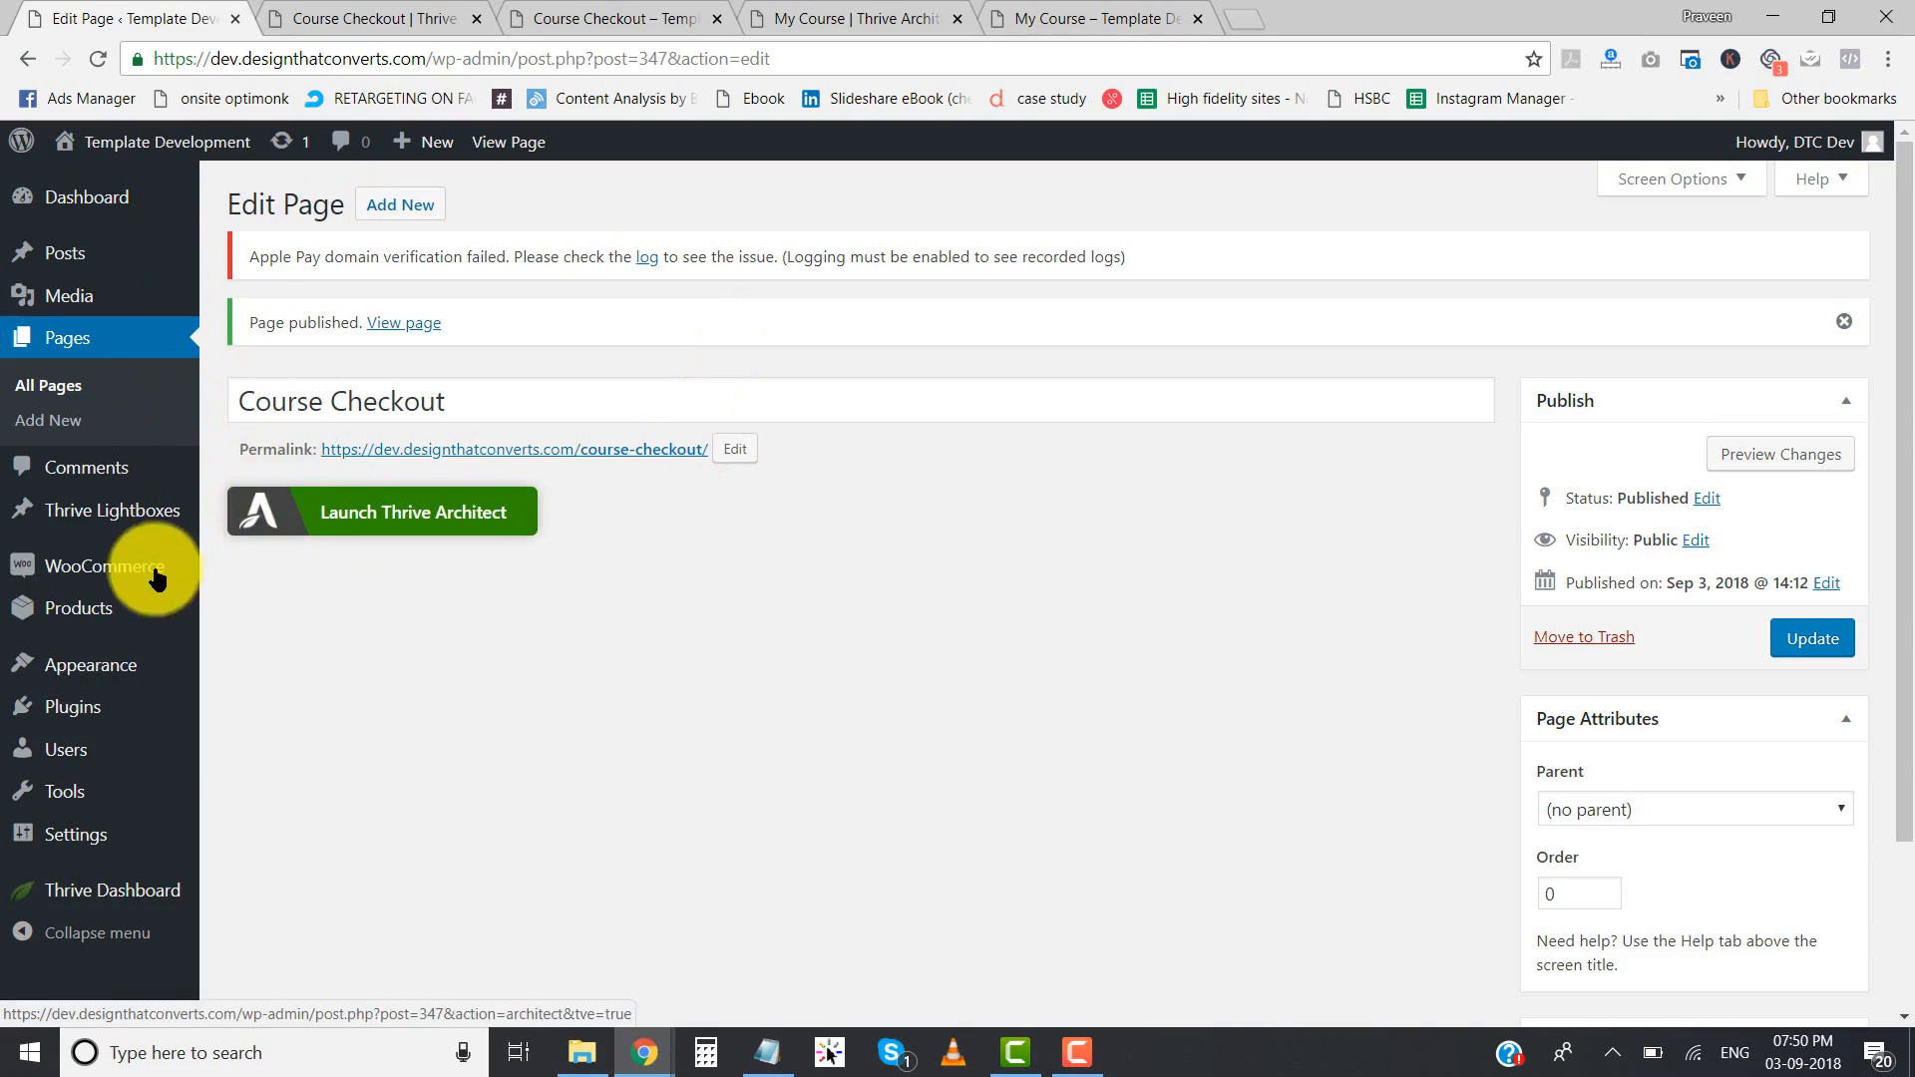
pyautogui.moveTo(138, 589)
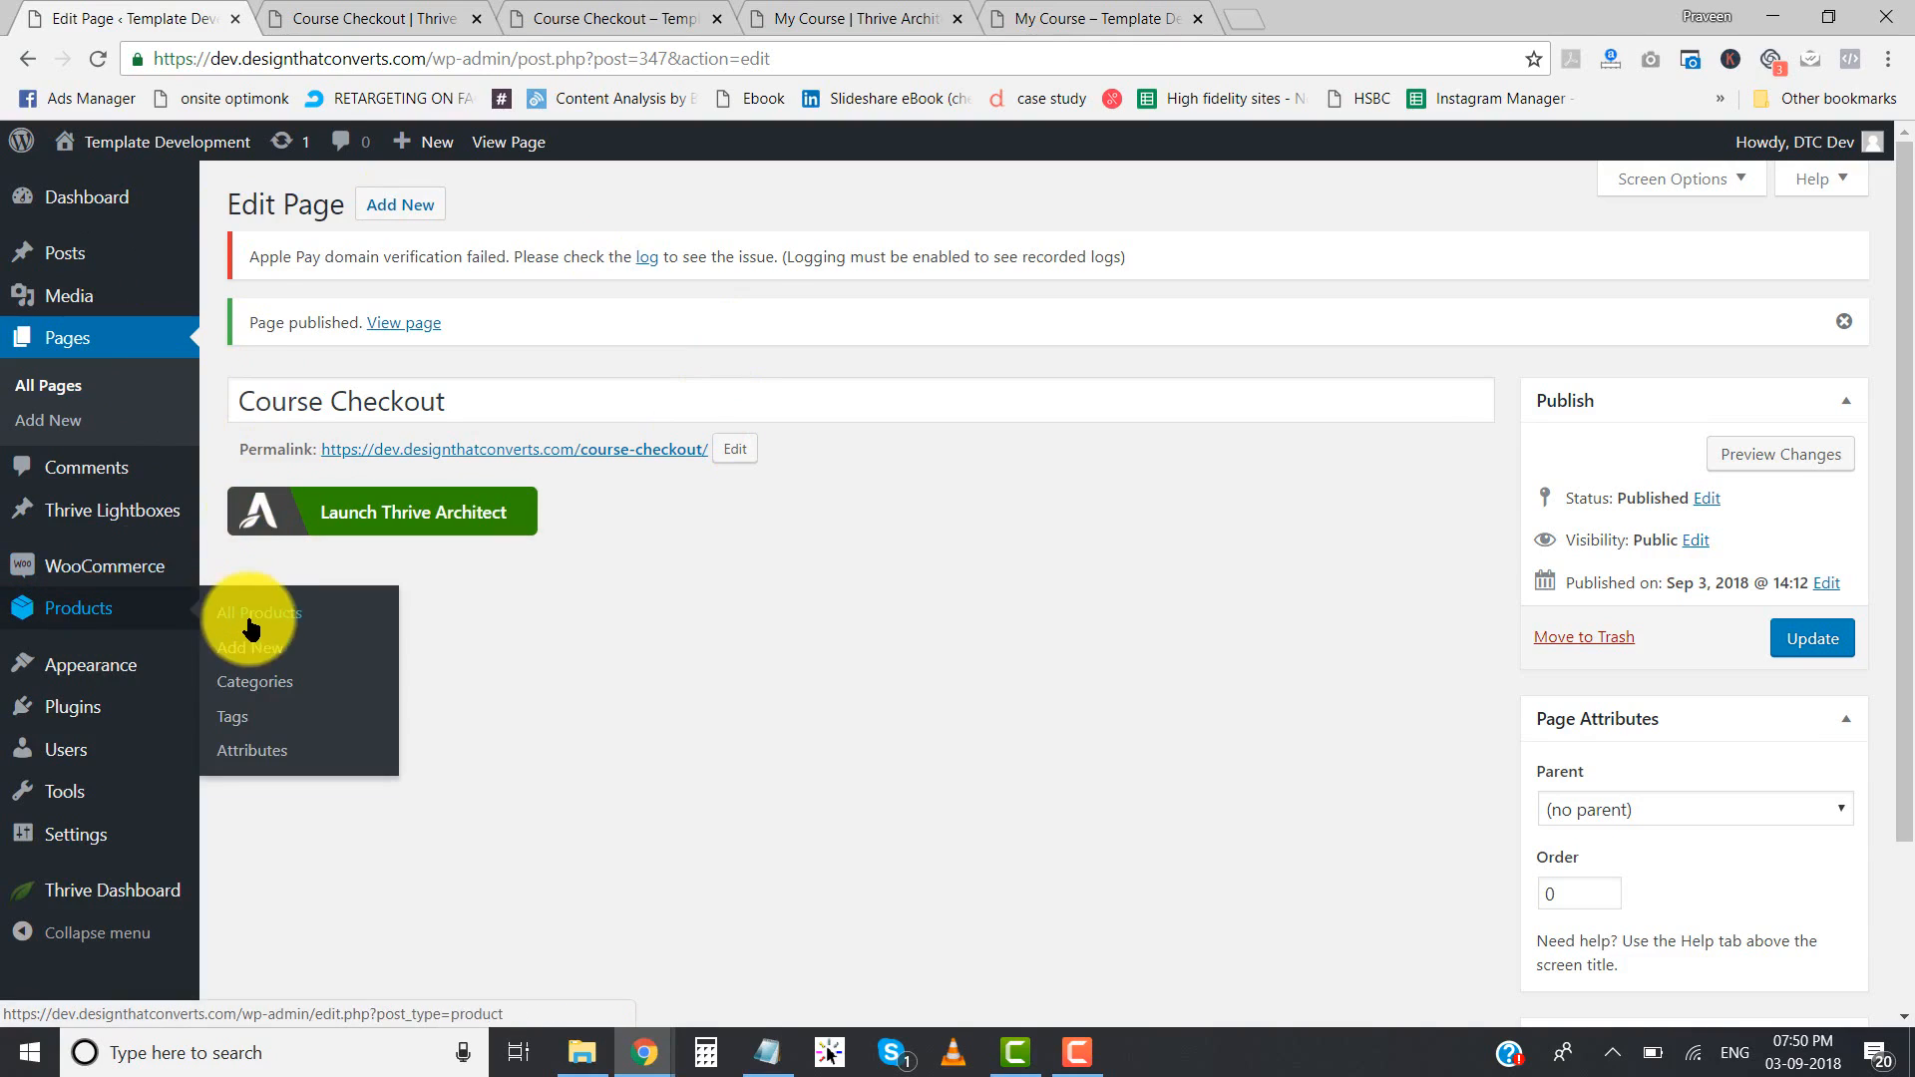
pyautogui.click(131, 609)
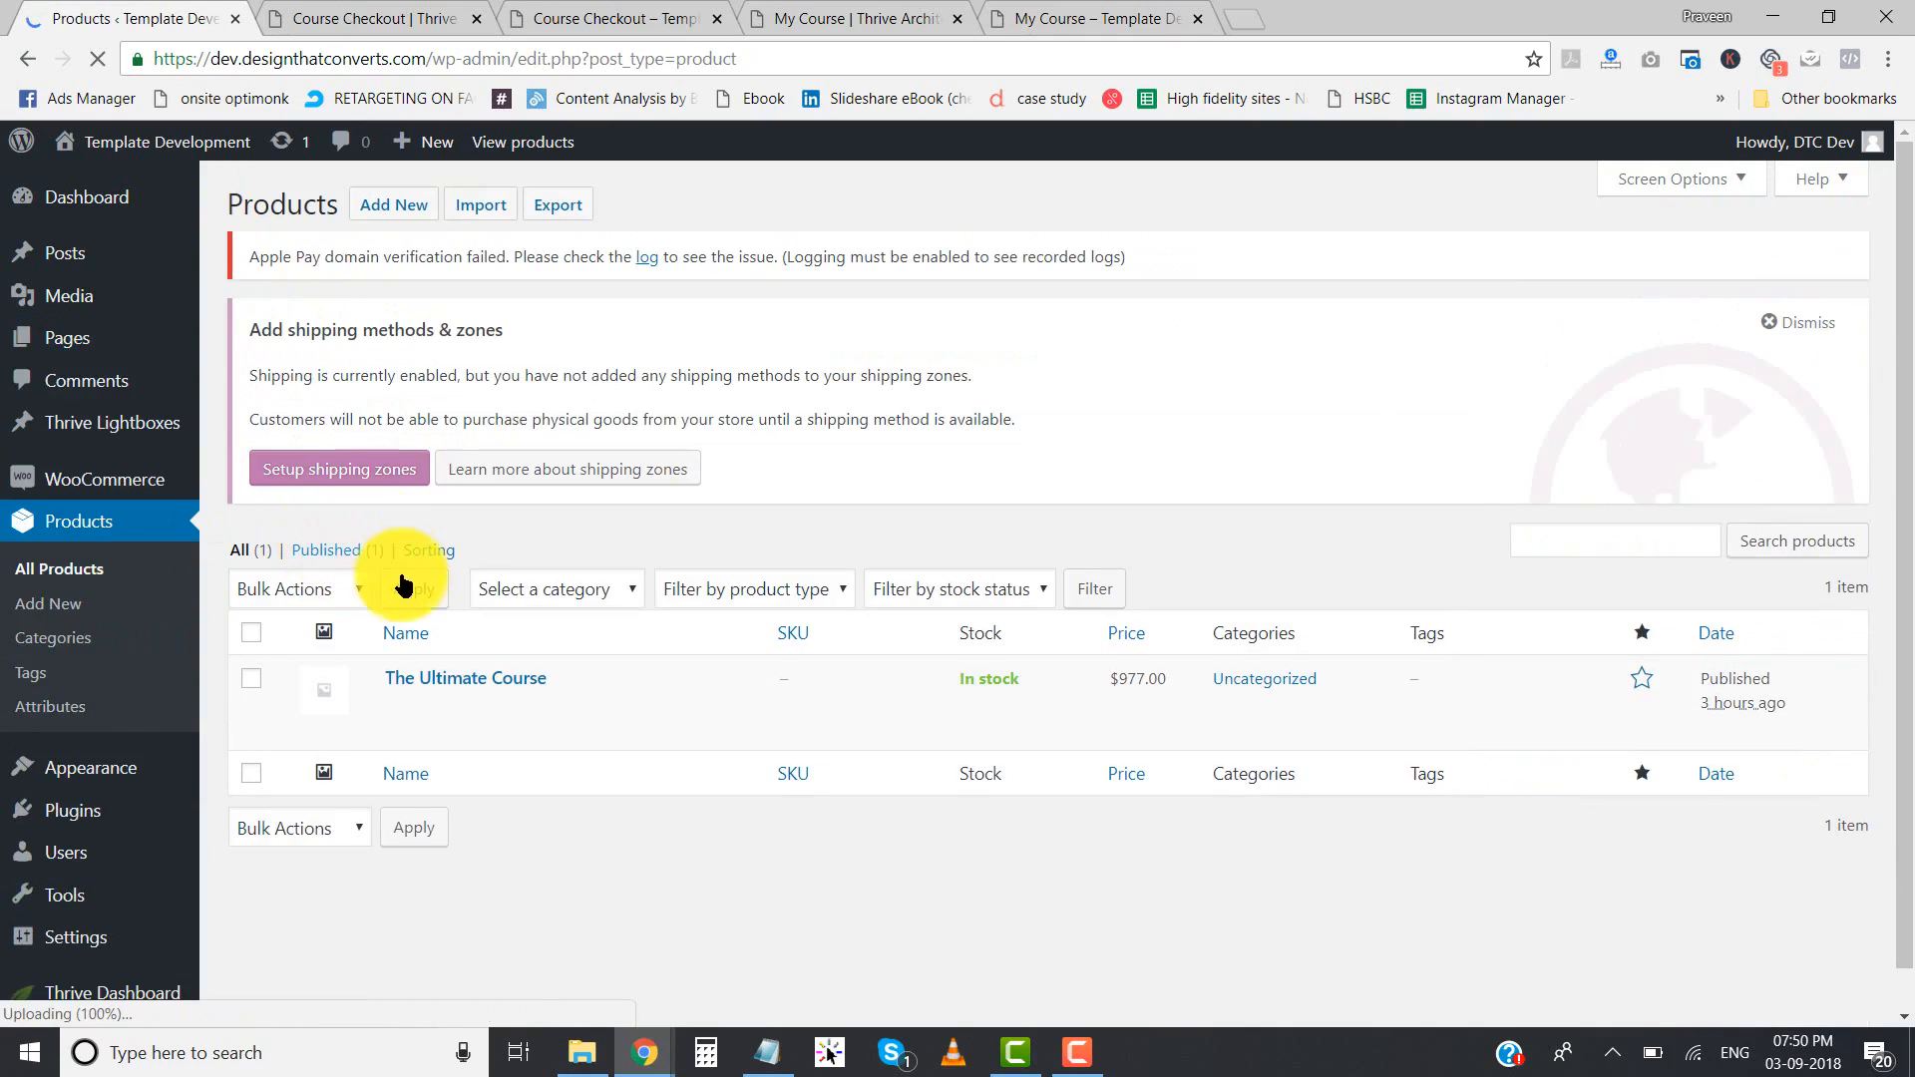
pyautogui.click(417, 206)
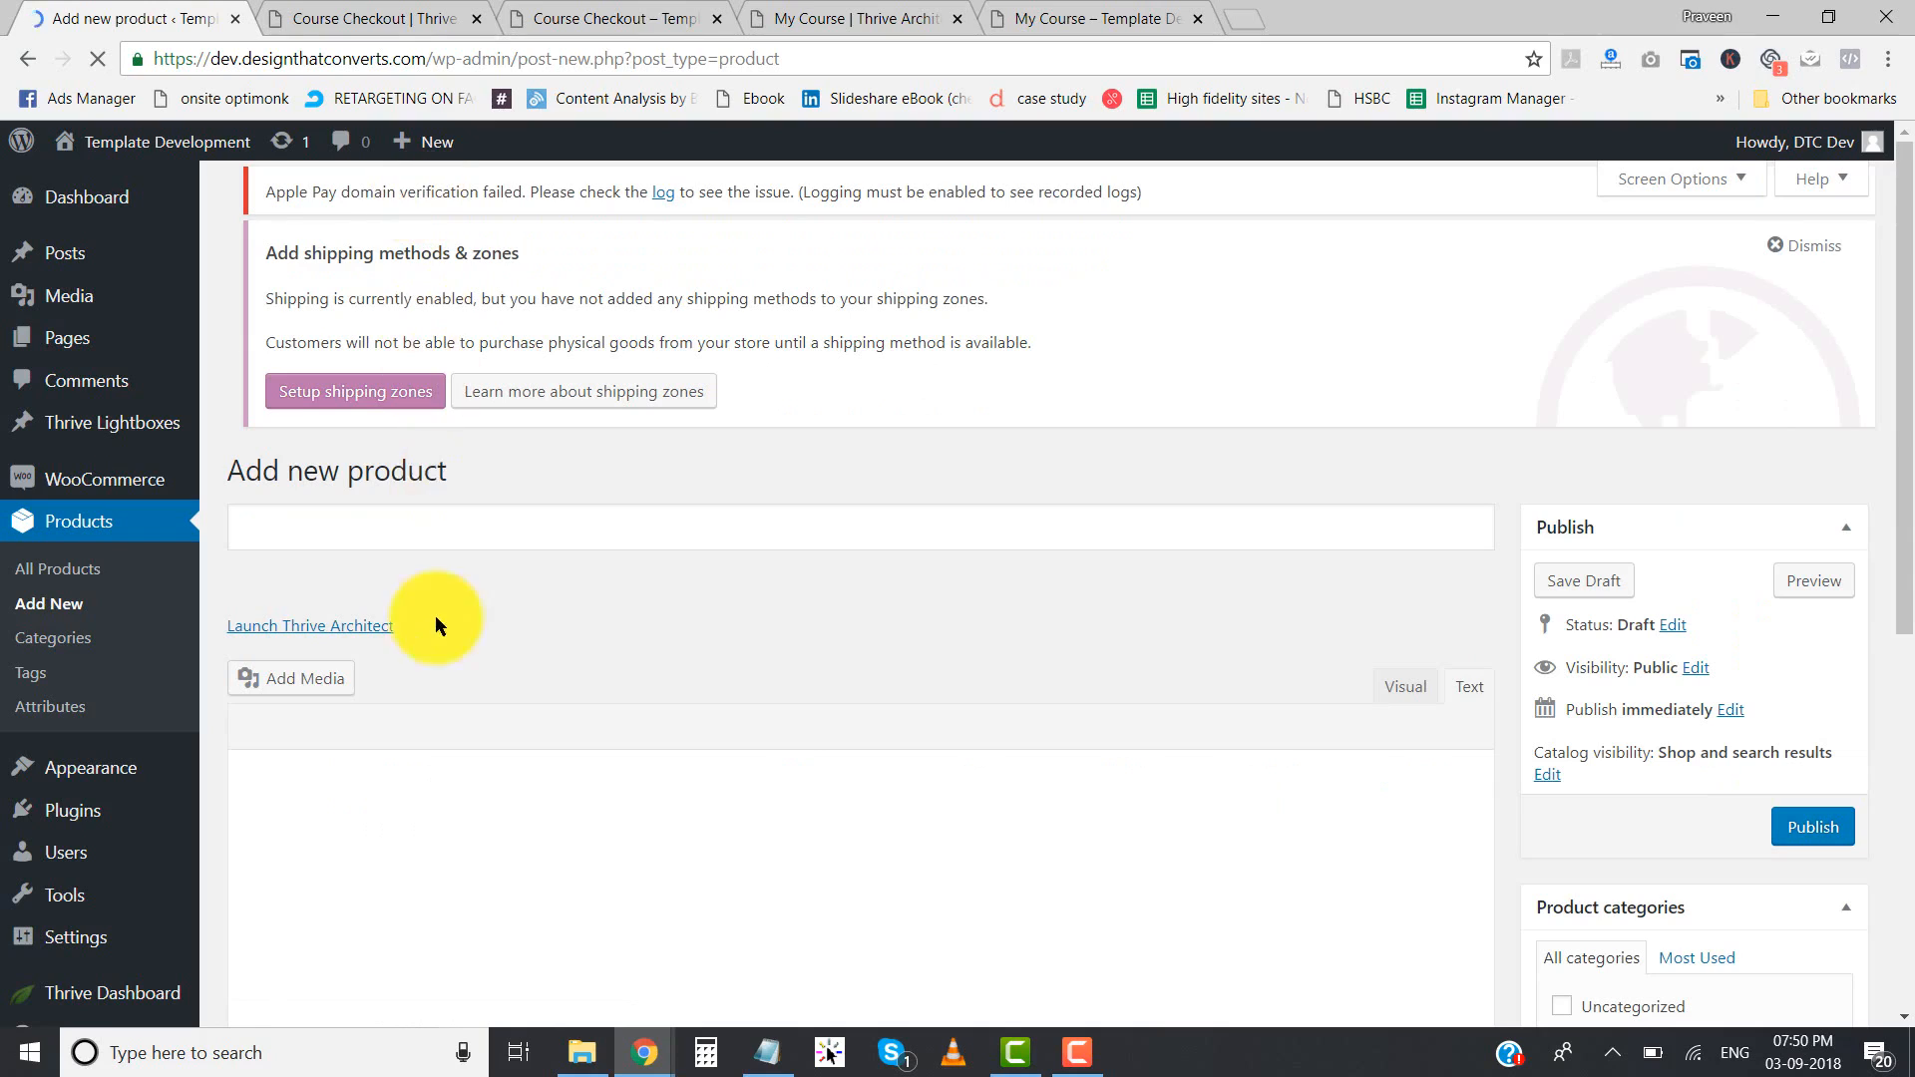
pyautogui.click(419, 526)
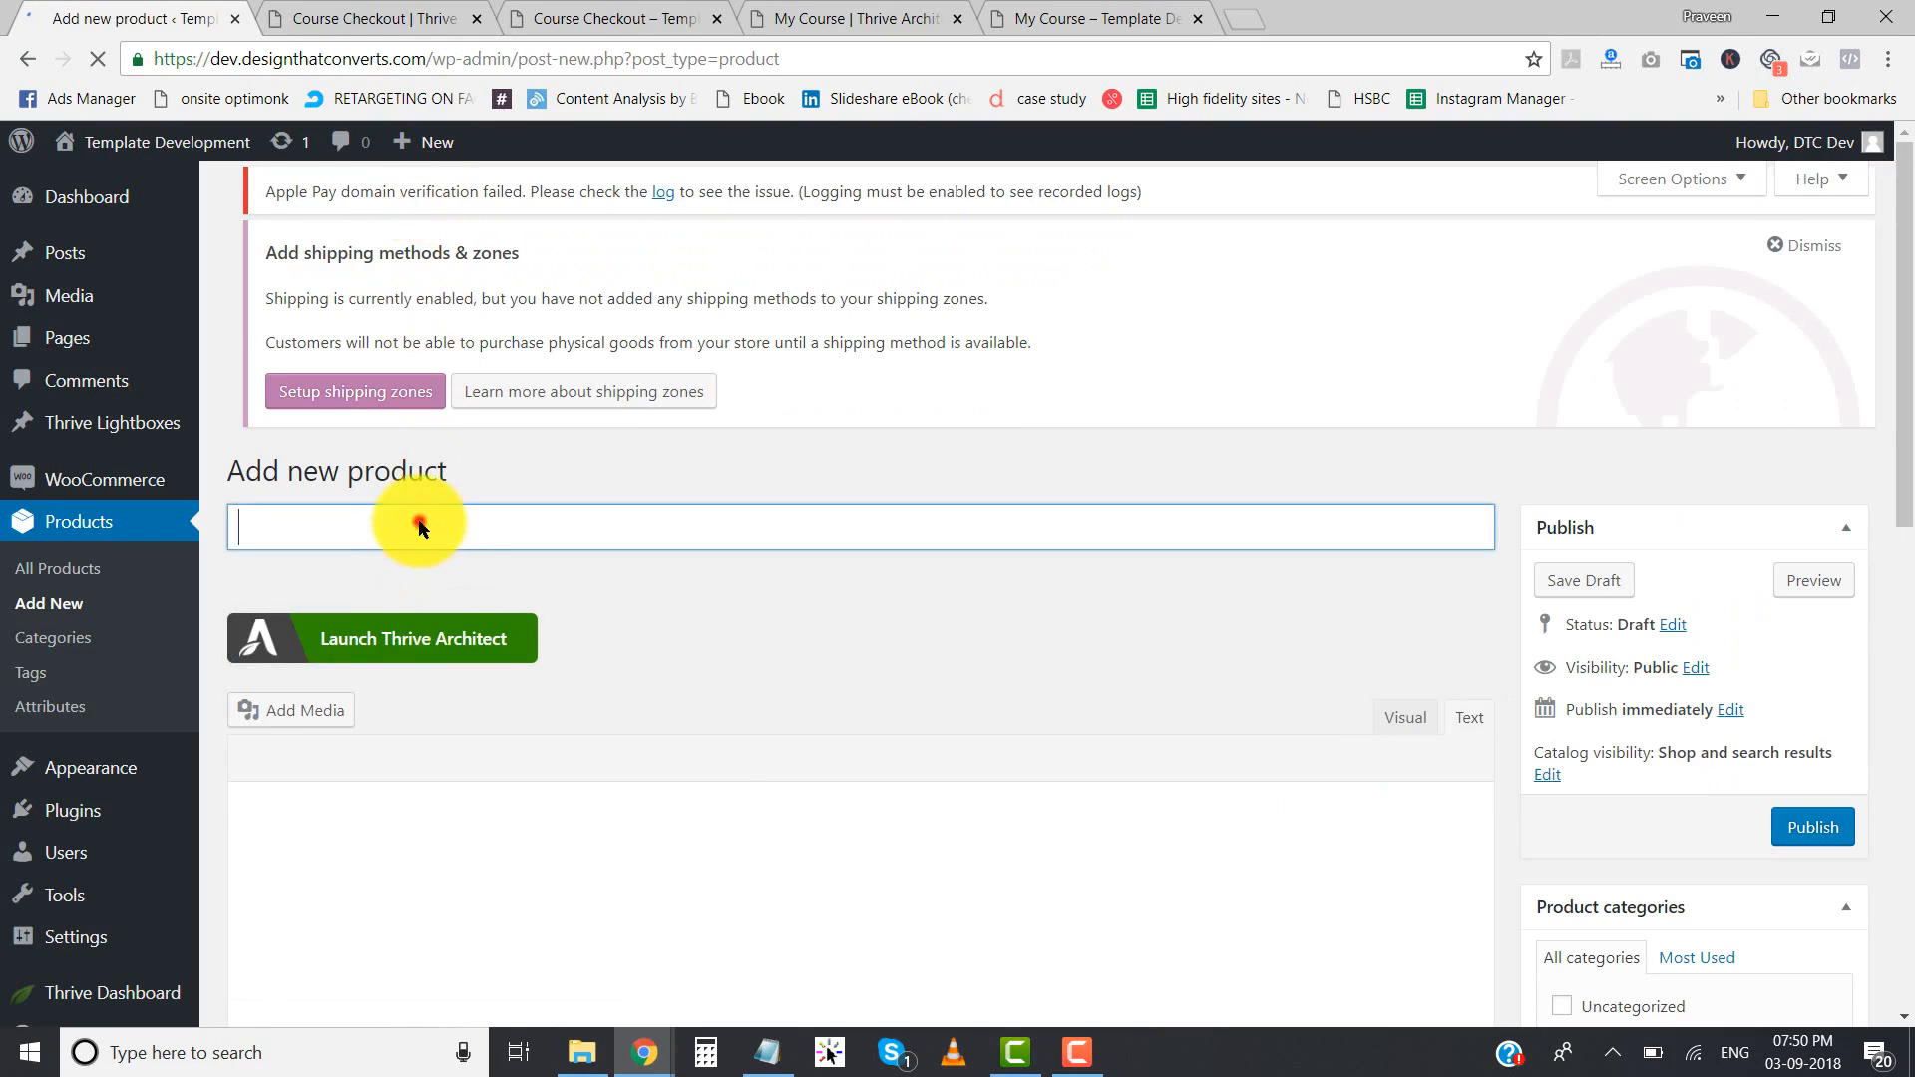
pyautogui.click(424, 549)
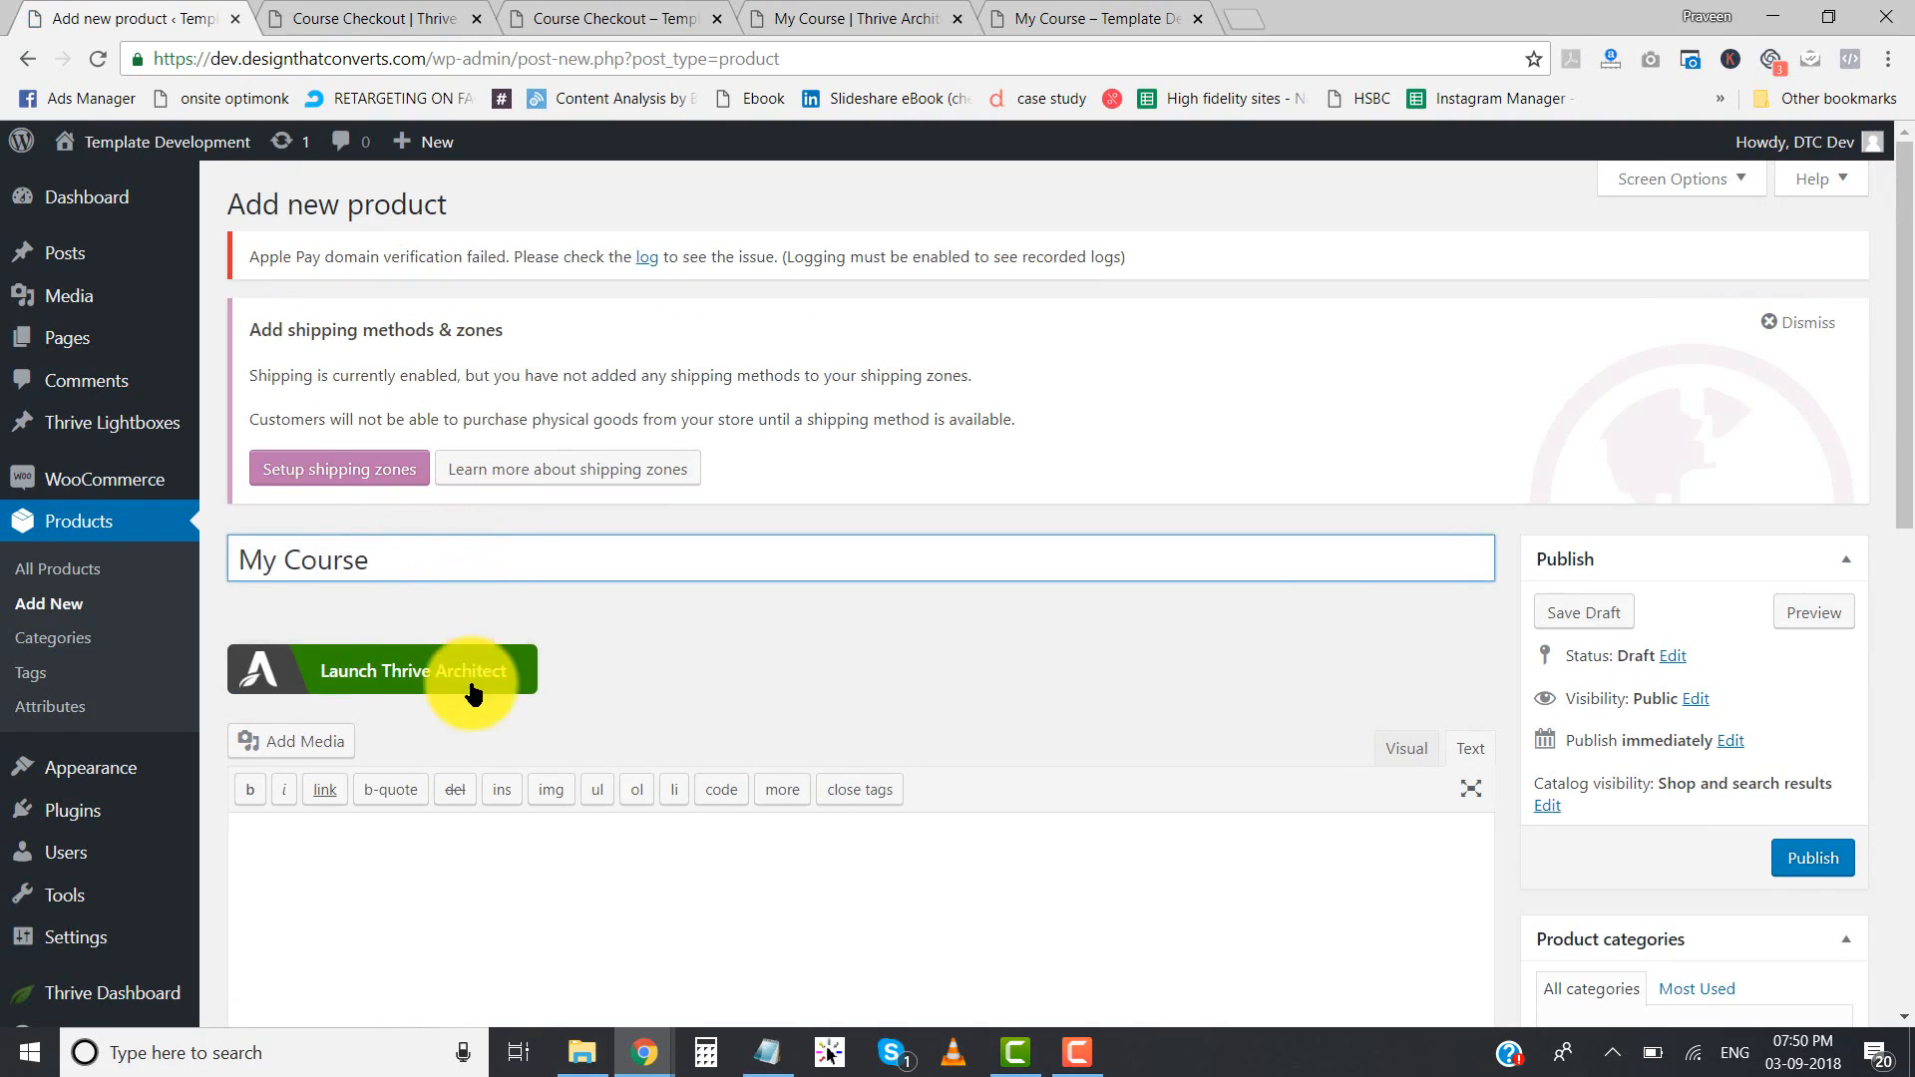
# - Set the My Course product's regular price to 977 dollars and publish the product
pyautogui.scroll(-9, 474, 685)
pyautogui.click(738, 458)
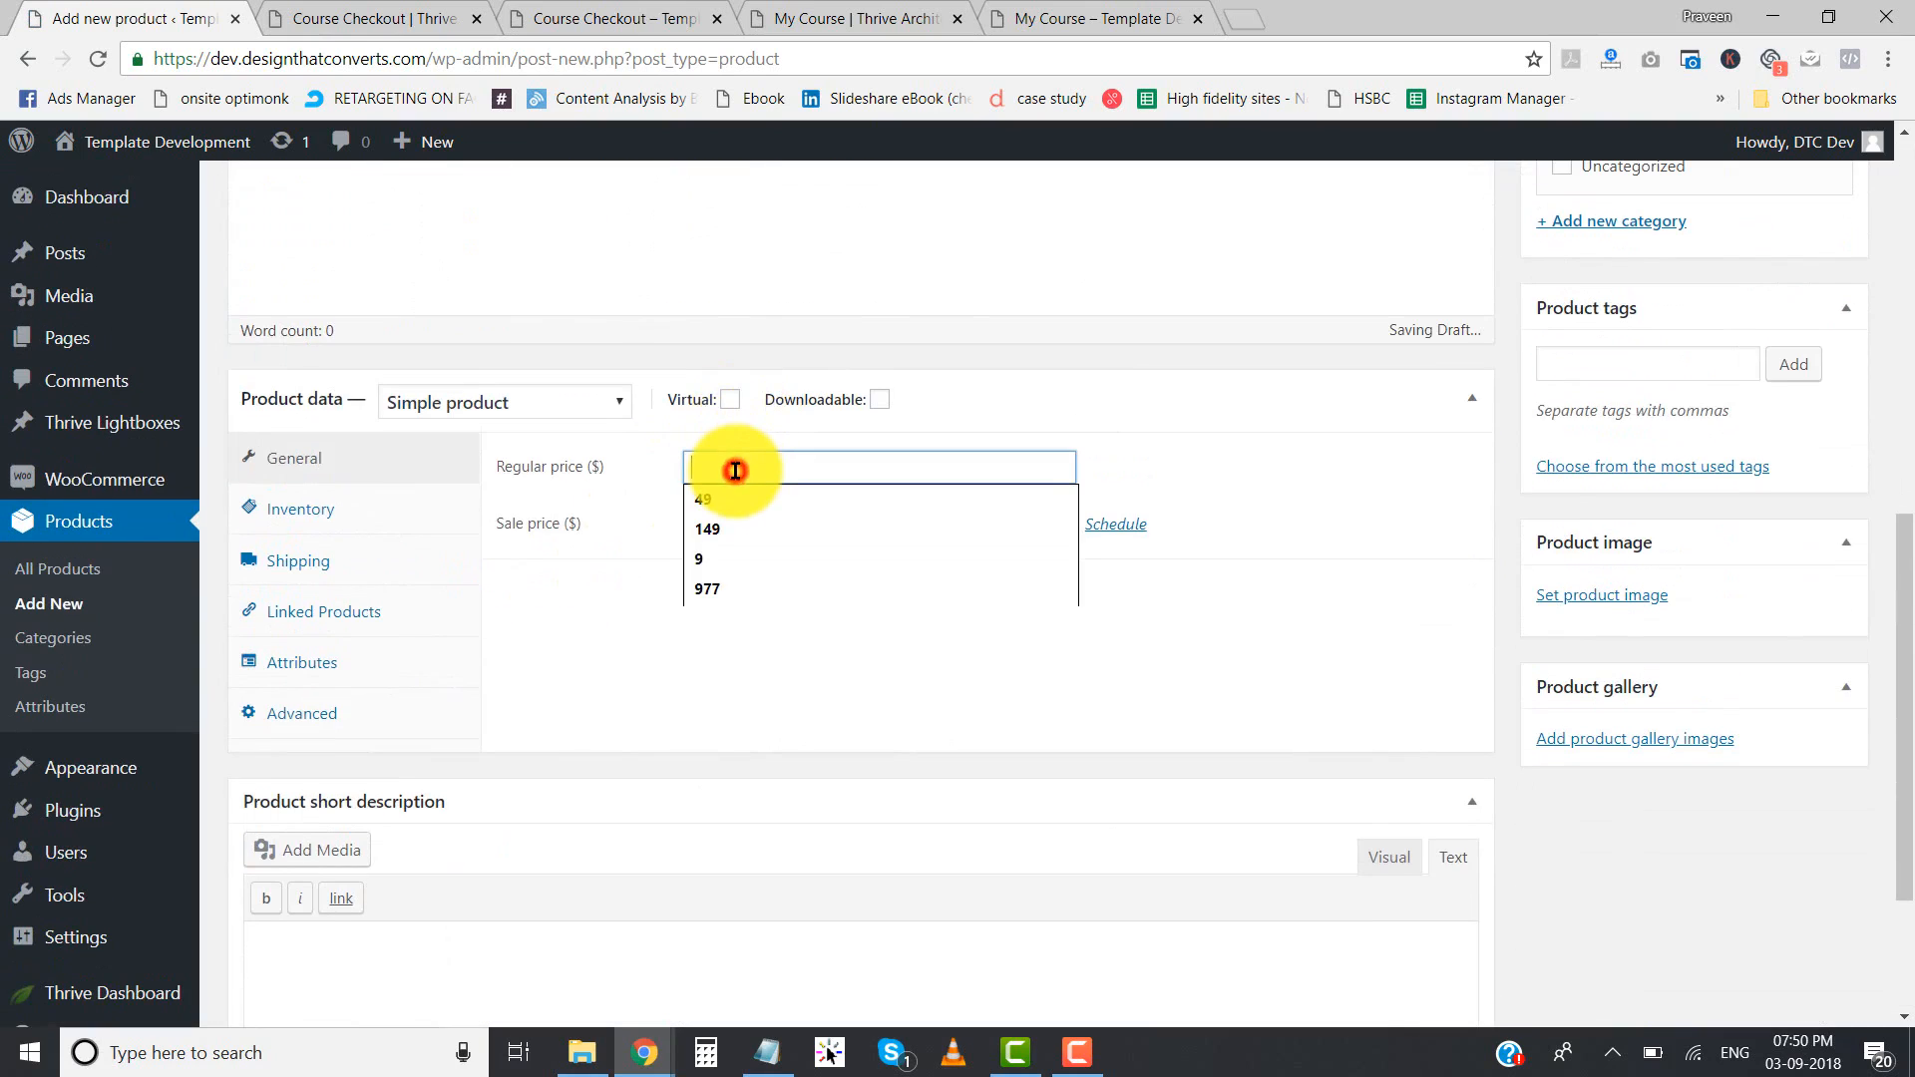
pyautogui.write('977')
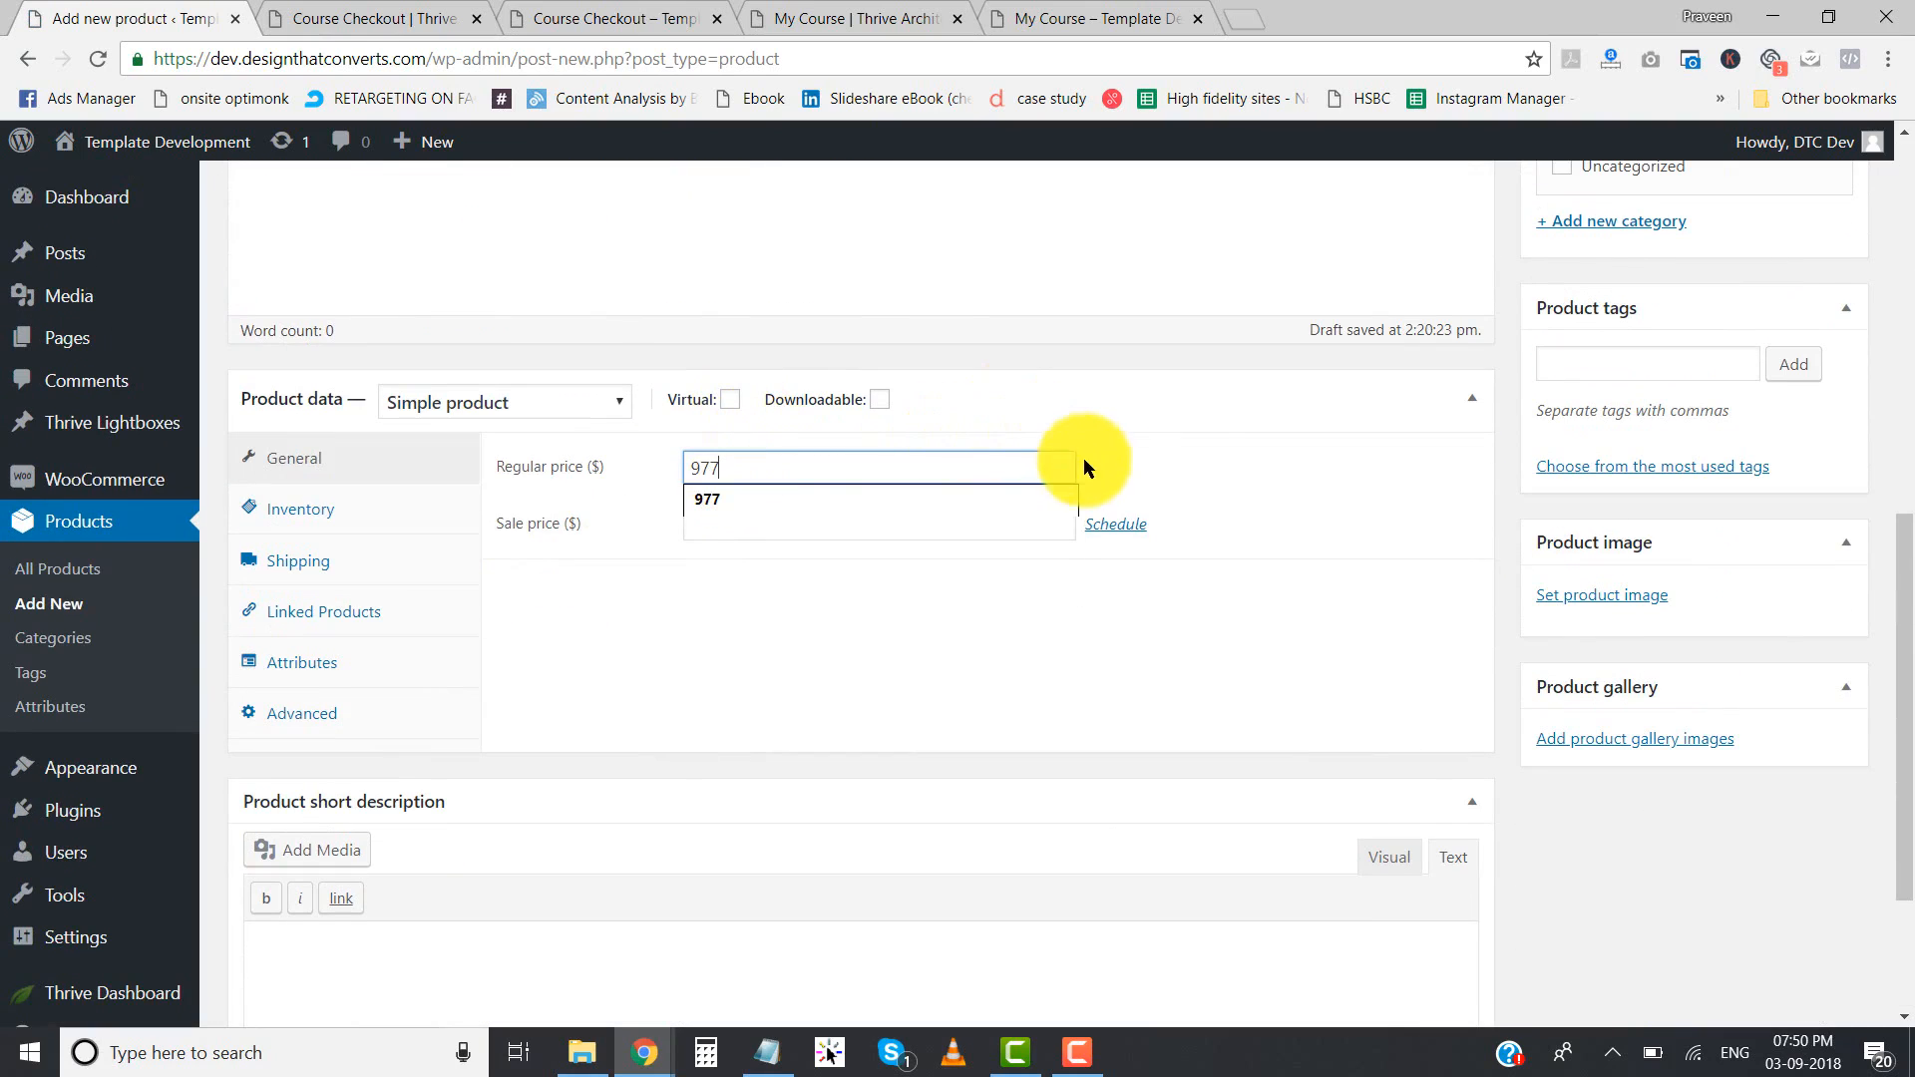
pyautogui.click(1194, 469)
pyautogui.scroll(4, 1641, 658)
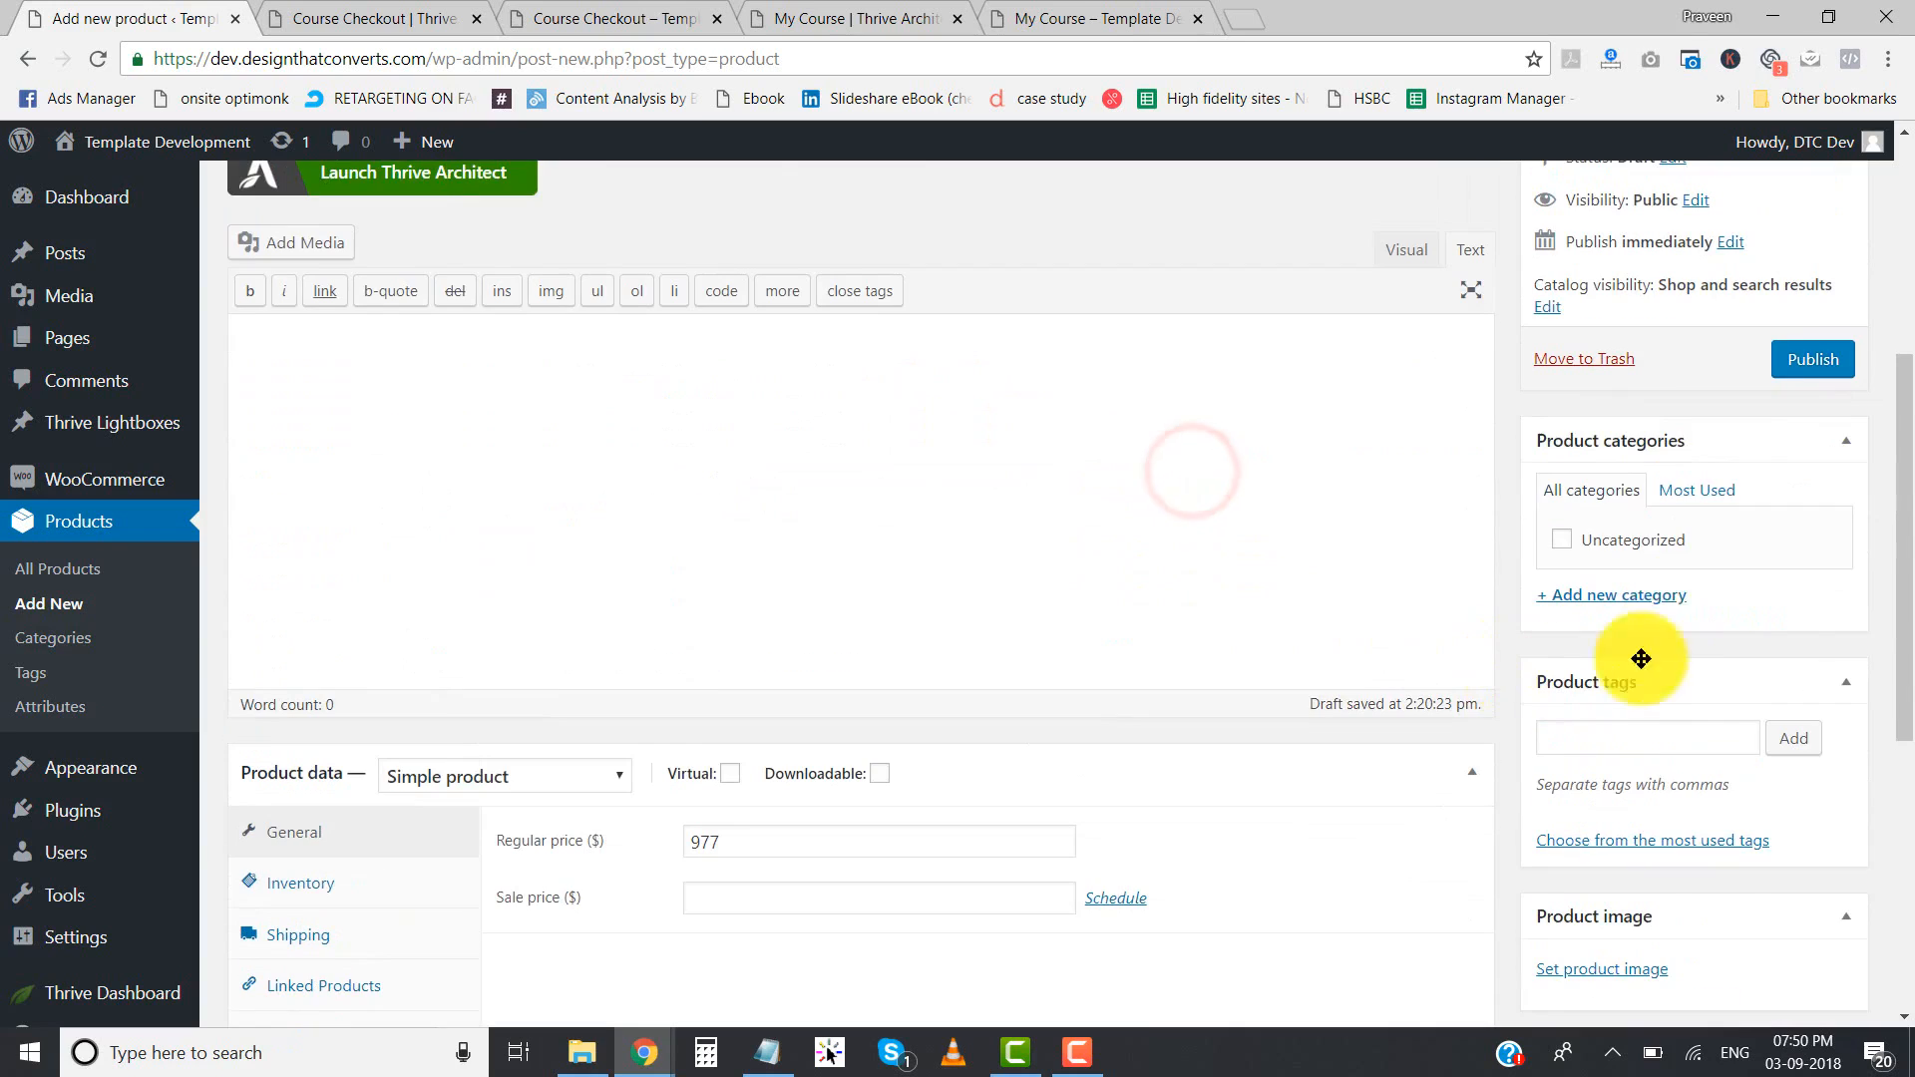
pyautogui.click(1811, 361)
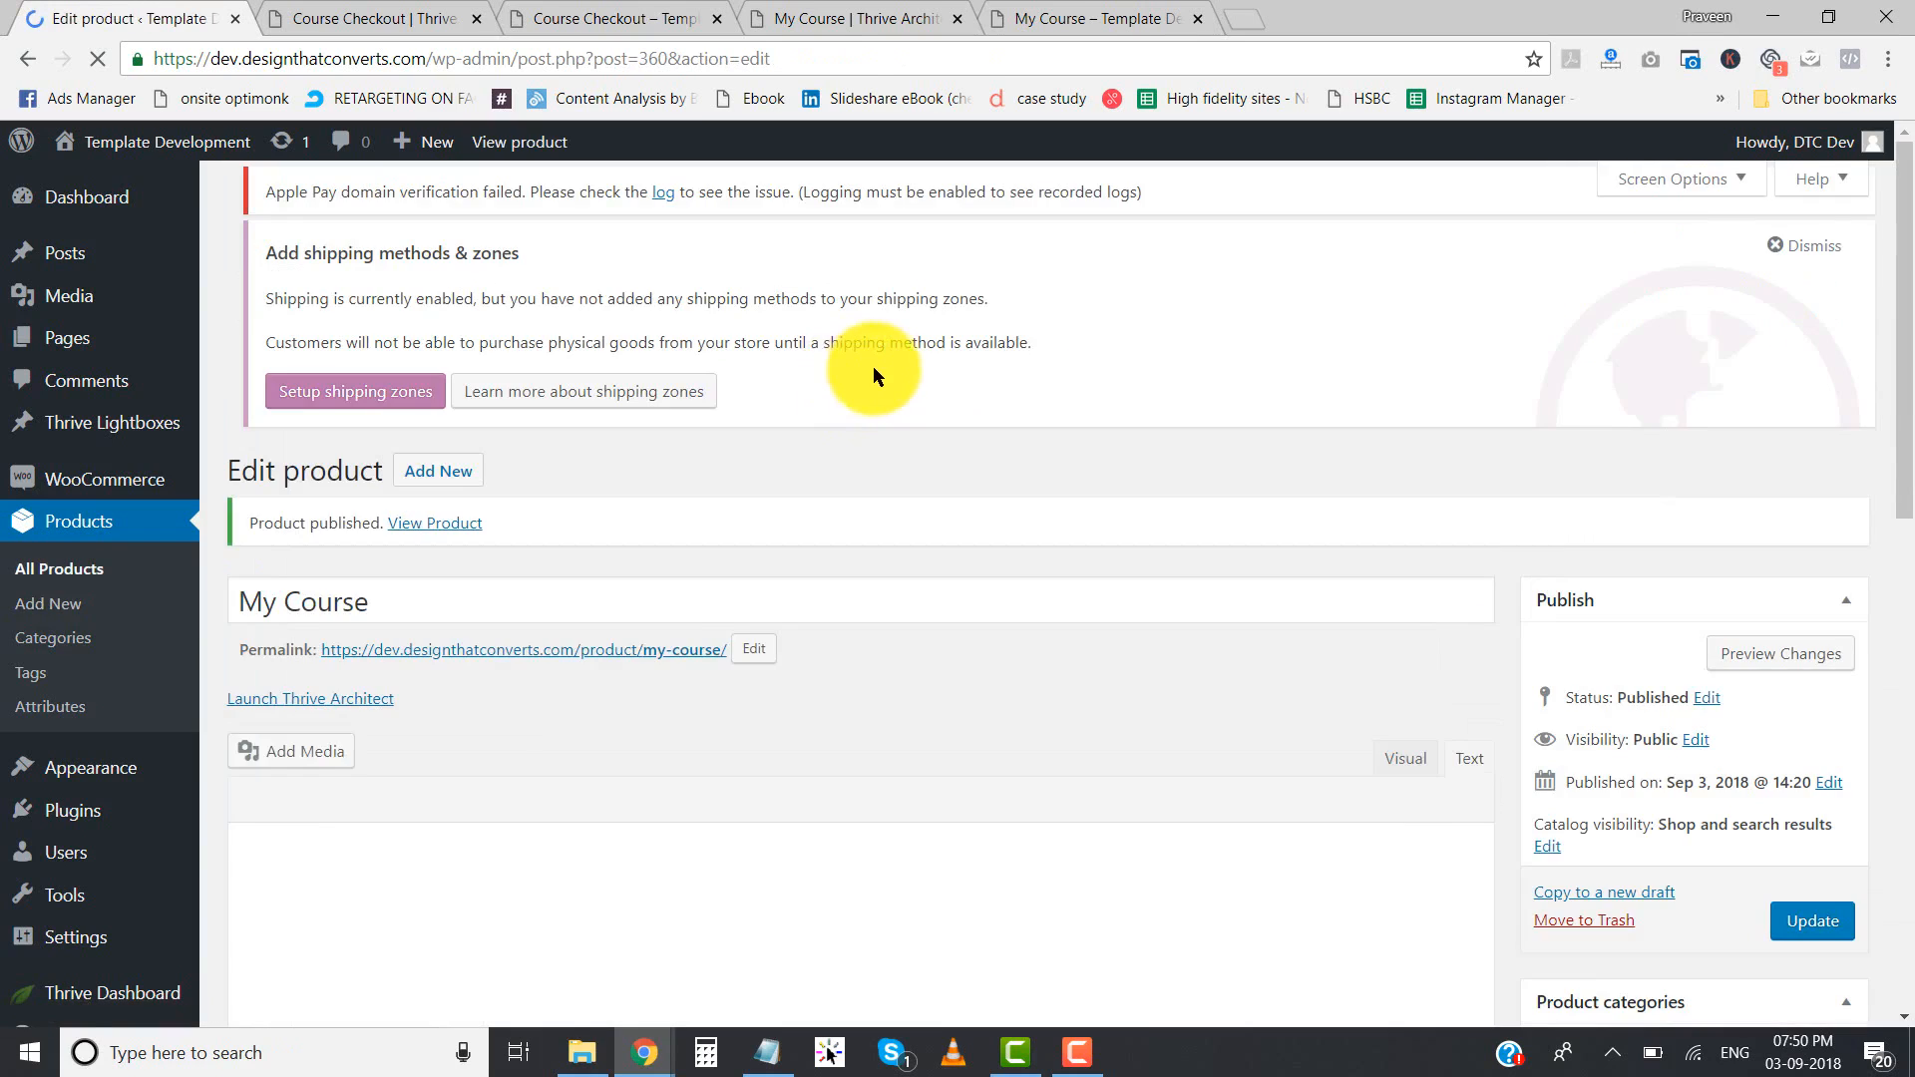
# - Copy the My Course product's ID from the product list and replace the add-to-cart ID in the Notepad link with 360
pyautogui.click(55, 579)
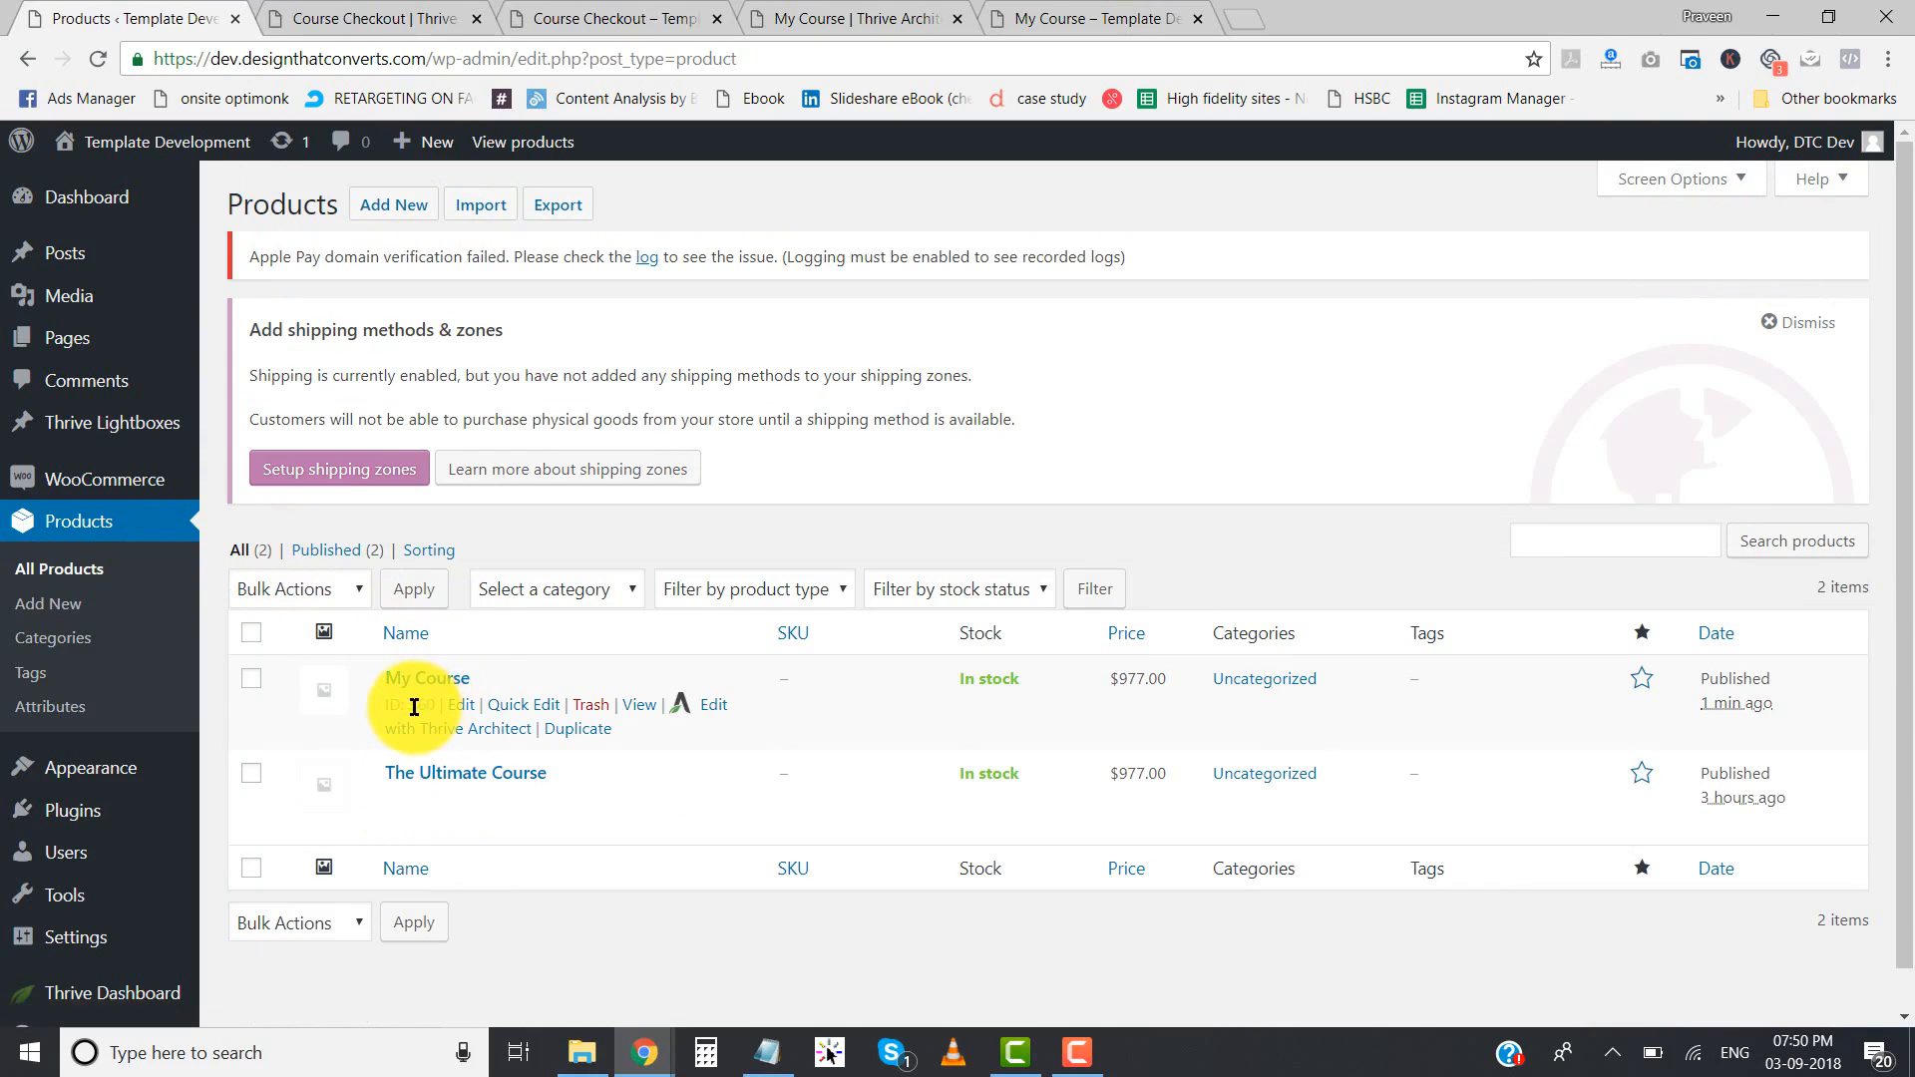
pyautogui.moveTo(411, 706); pyautogui.dragTo(431, 706)
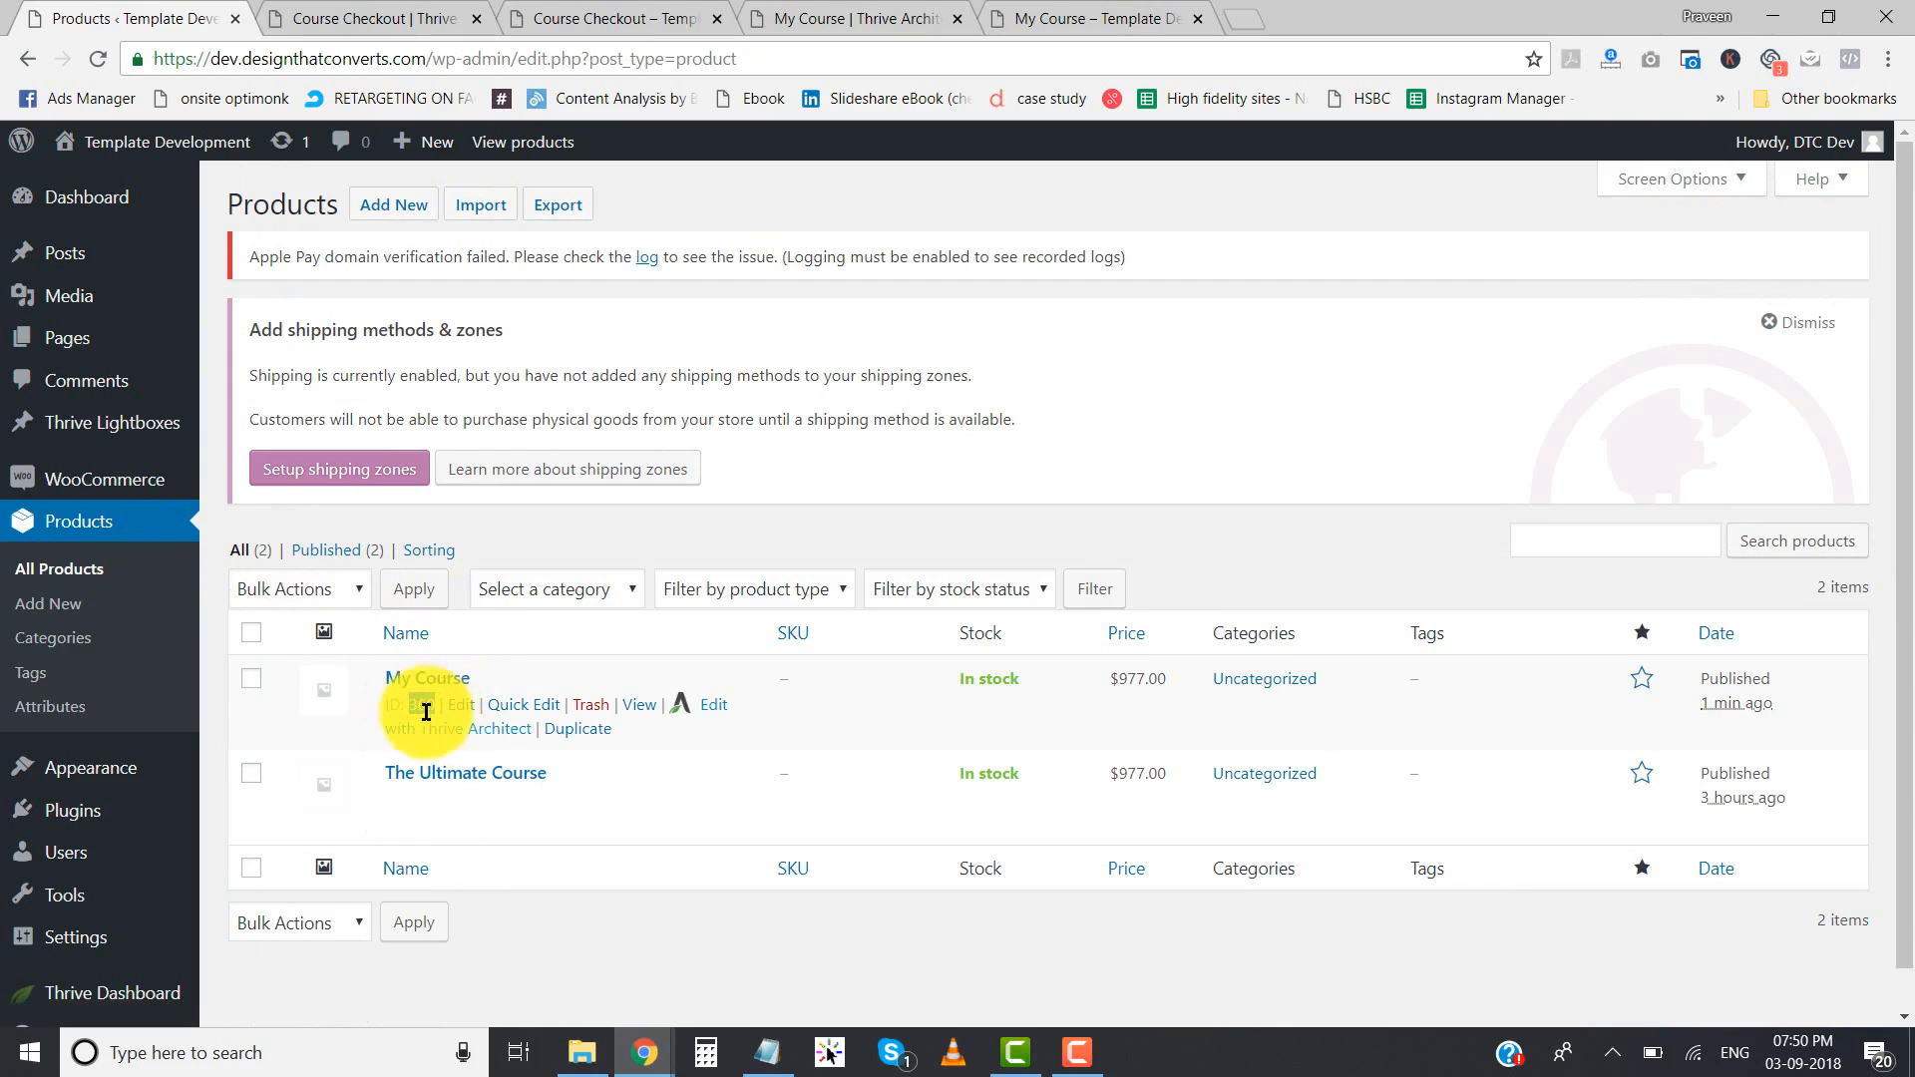
pyautogui.rightClick(427, 710)
pyautogui.click(469, 727)
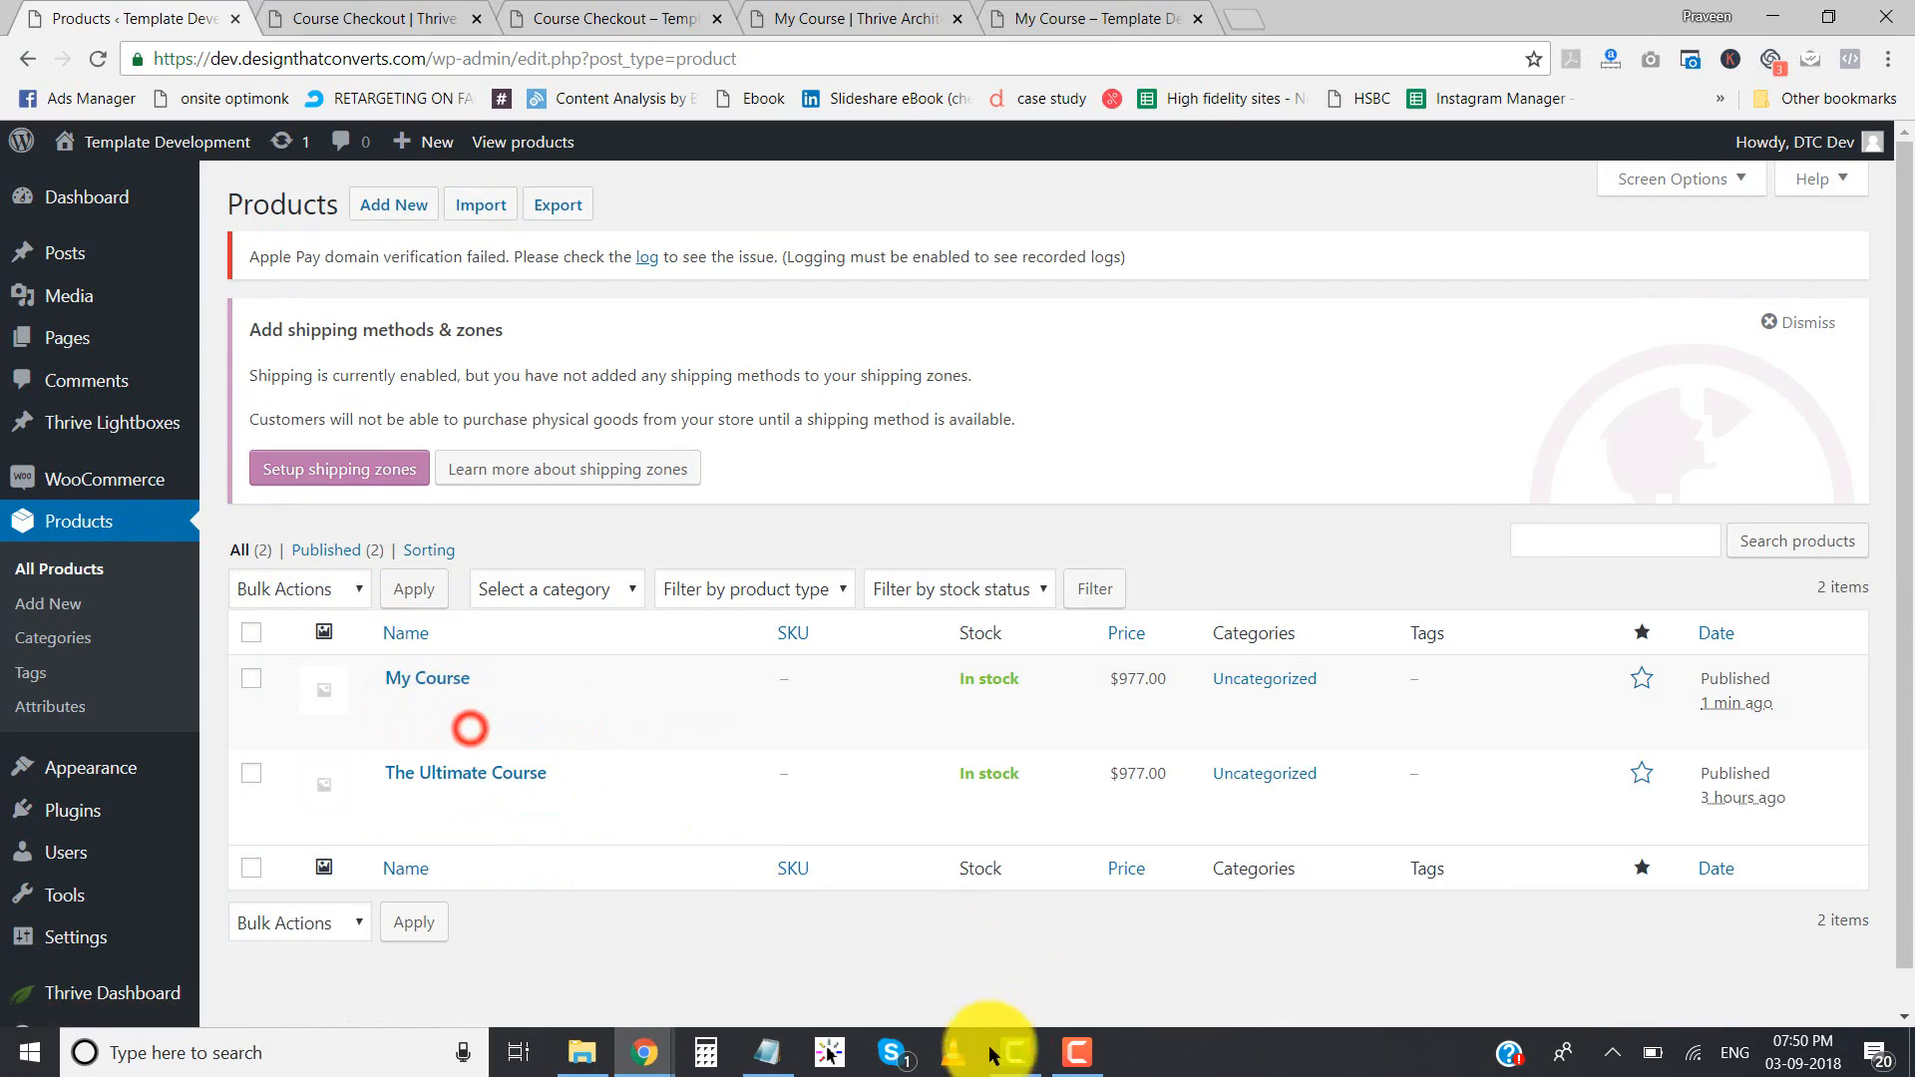
pyautogui.click(768, 1055)
pyautogui.moveTo(1325, 486); pyautogui.dragTo(1355, 496)
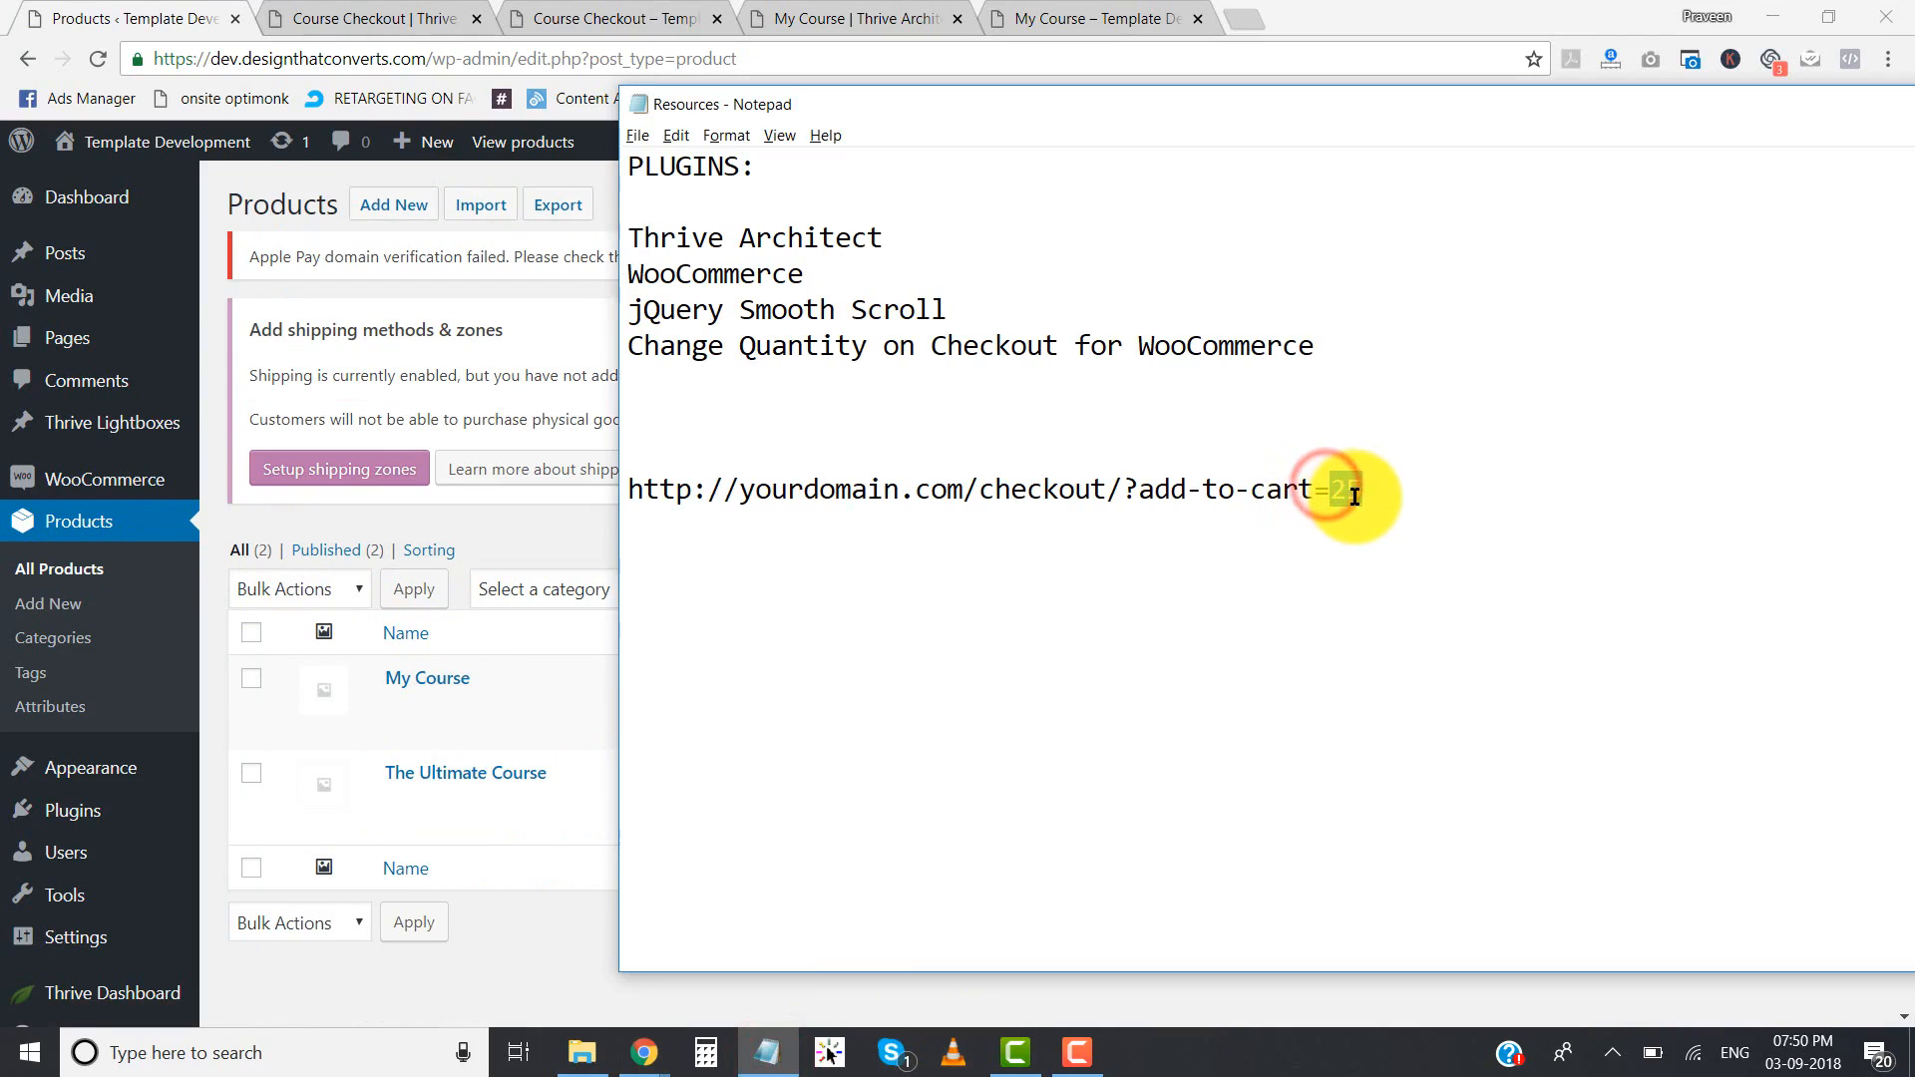
pyautogui.rightClick(1355, 495)
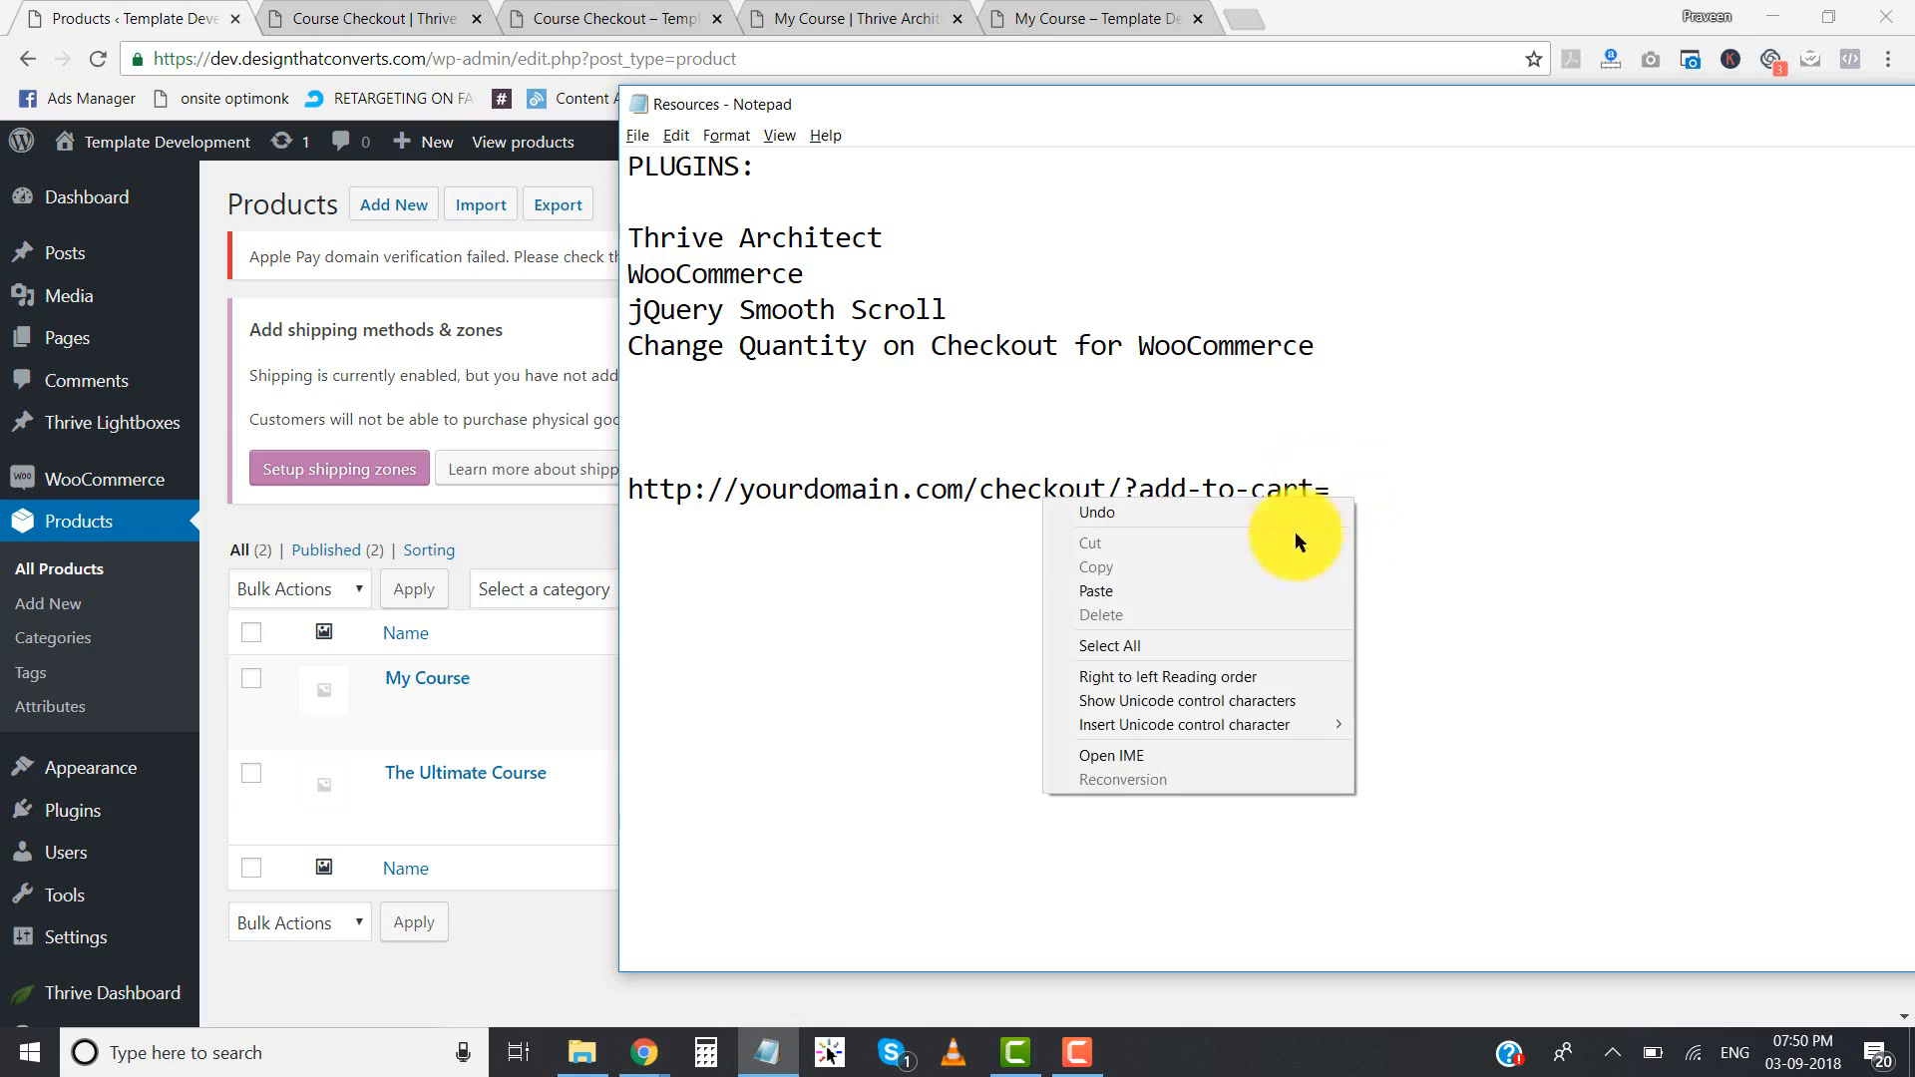
pyautogui.click(1207, 593)
pyautogui.moveTo(399, 700)
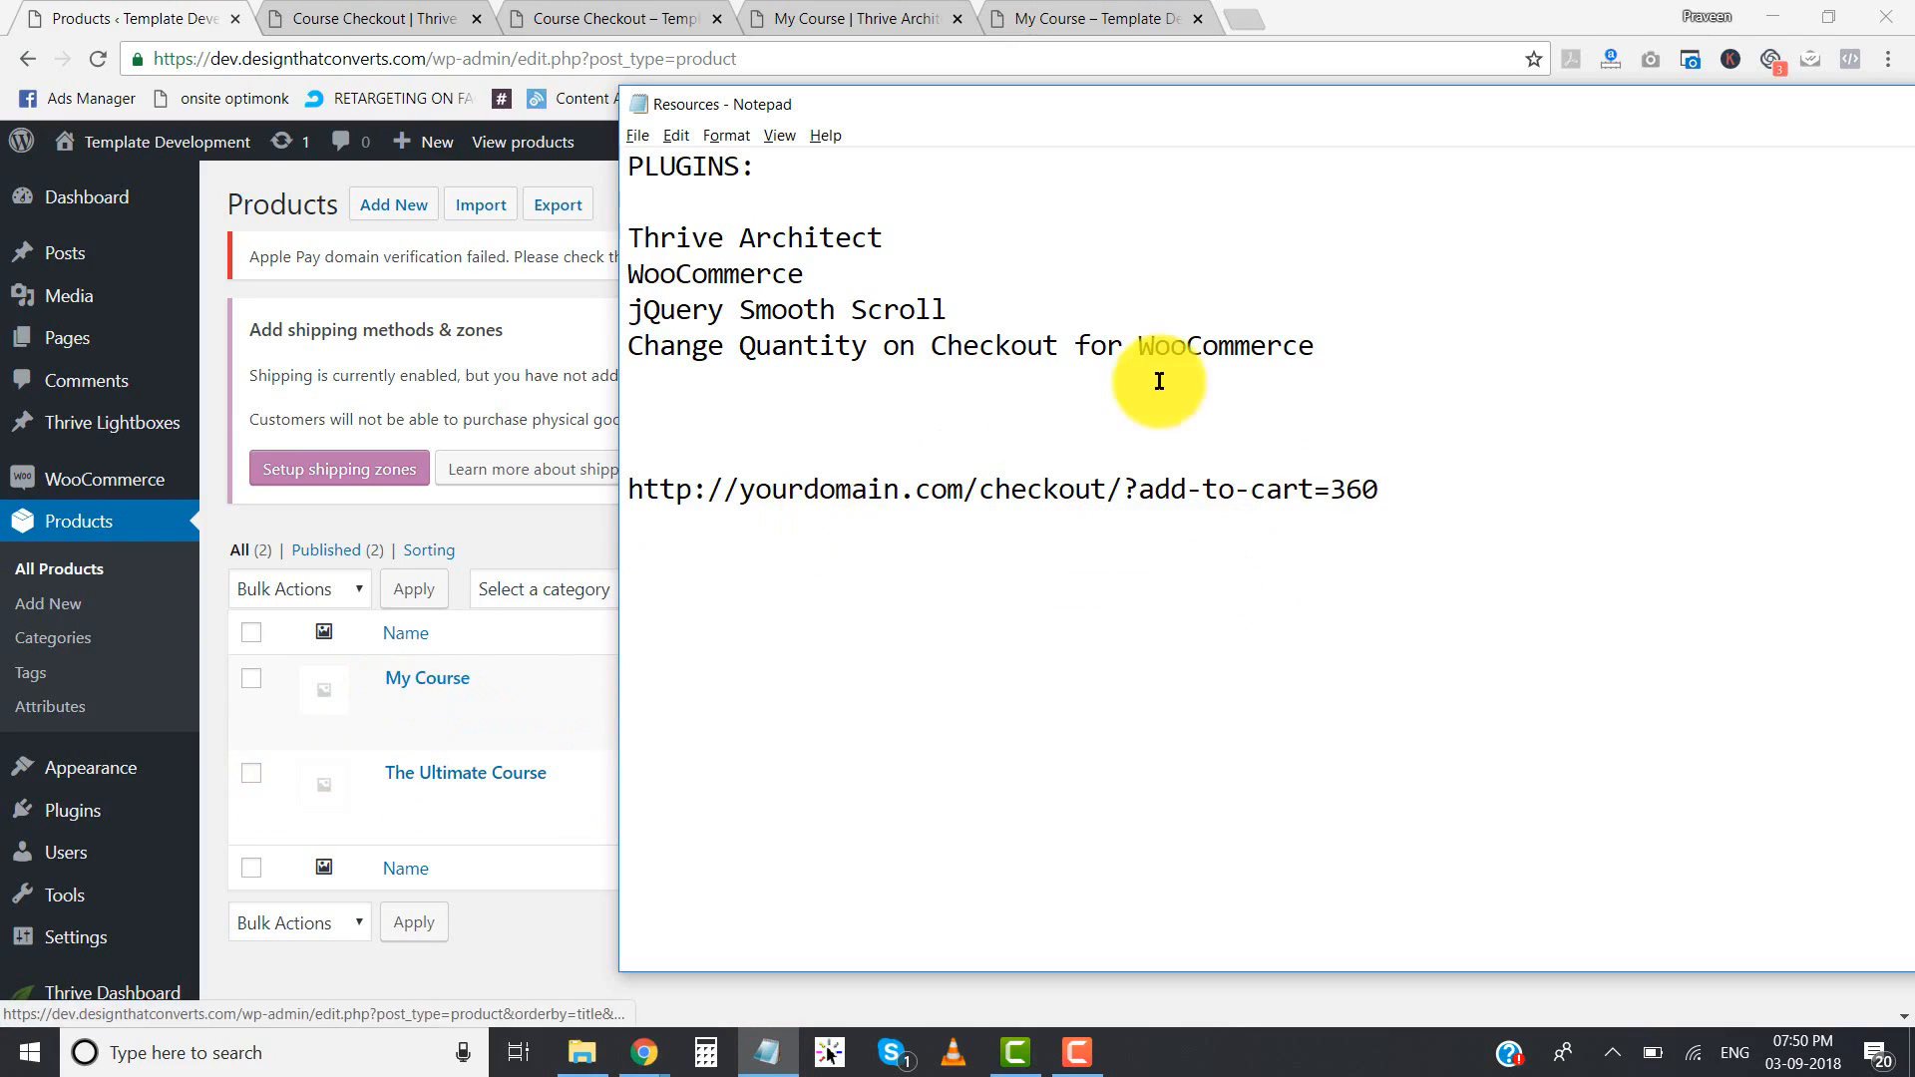
# - Replace the link's placeholder domain with dev.designthatconverts.com and change its protocol to https
pyautogui.moveTo(740, 491); pyautogui.dragTo(966, 492)
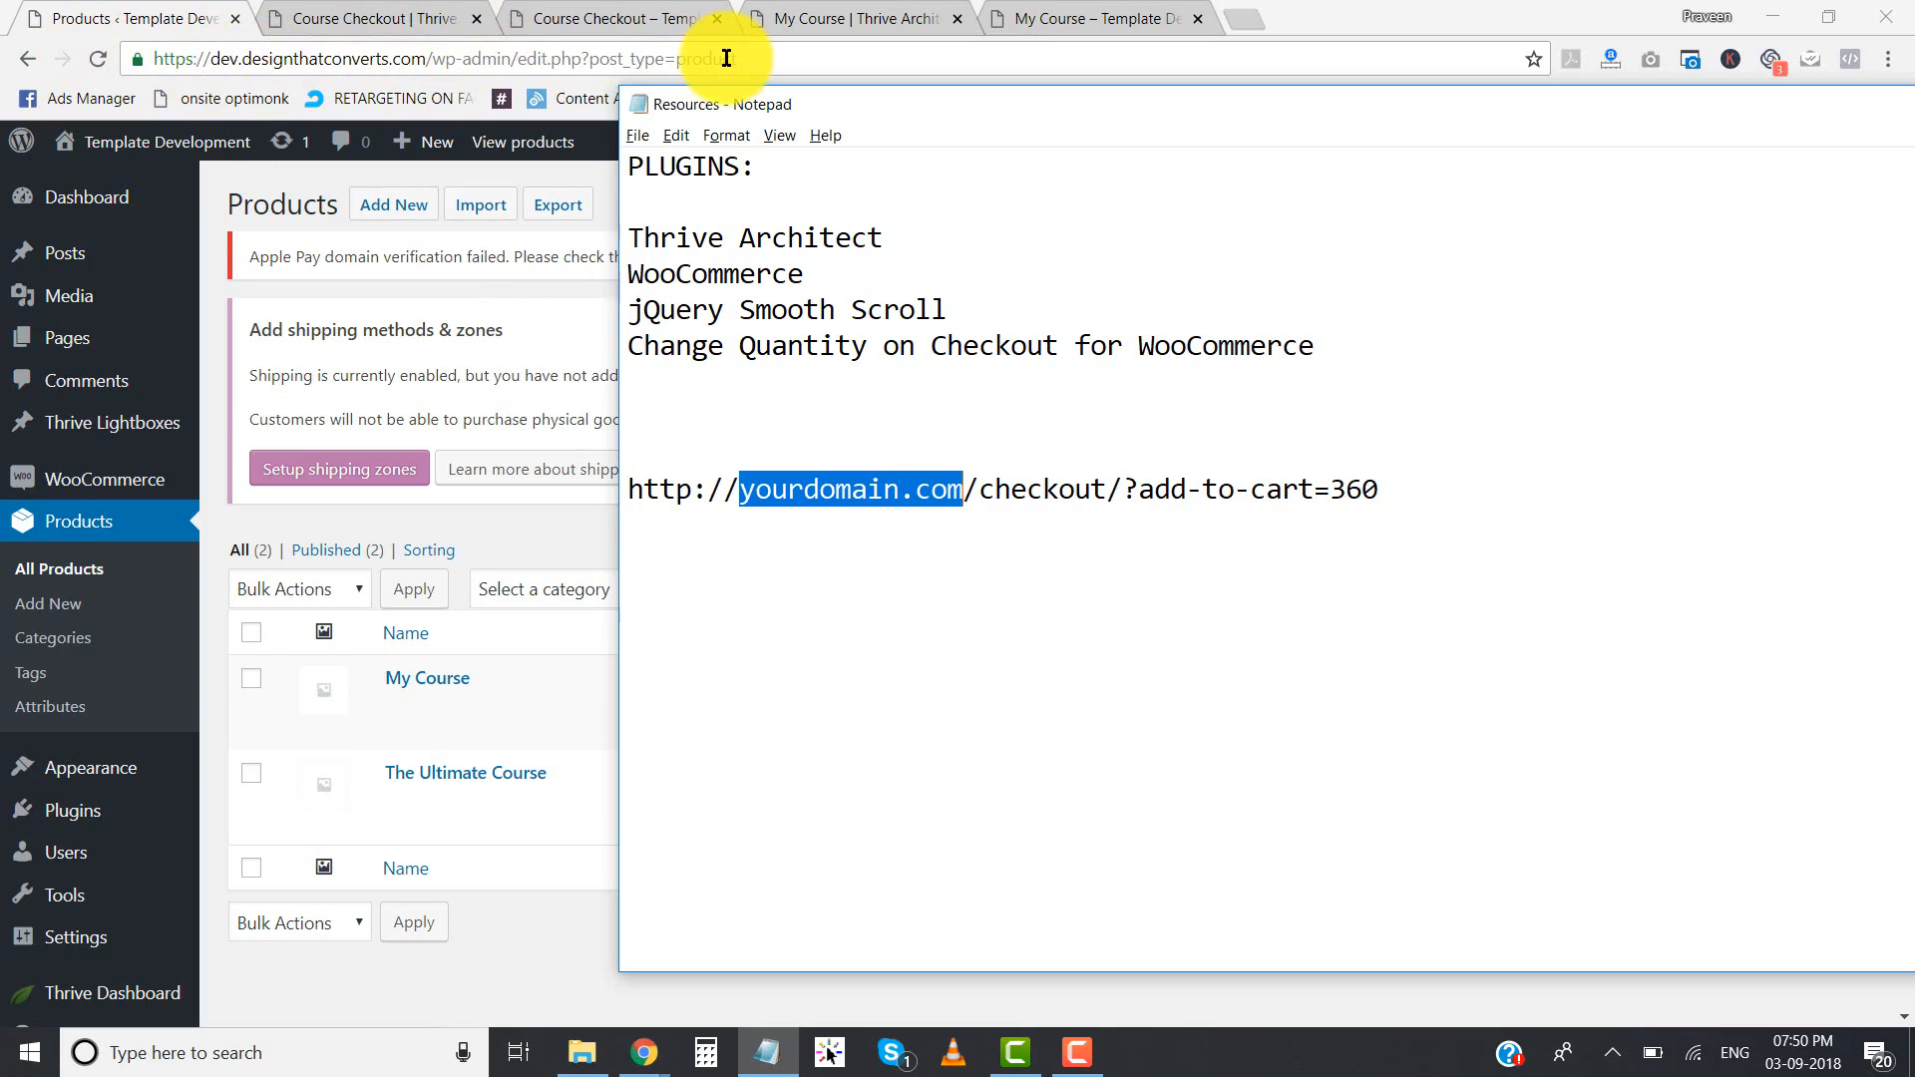
pyautogui.write('dev.designthatconv')
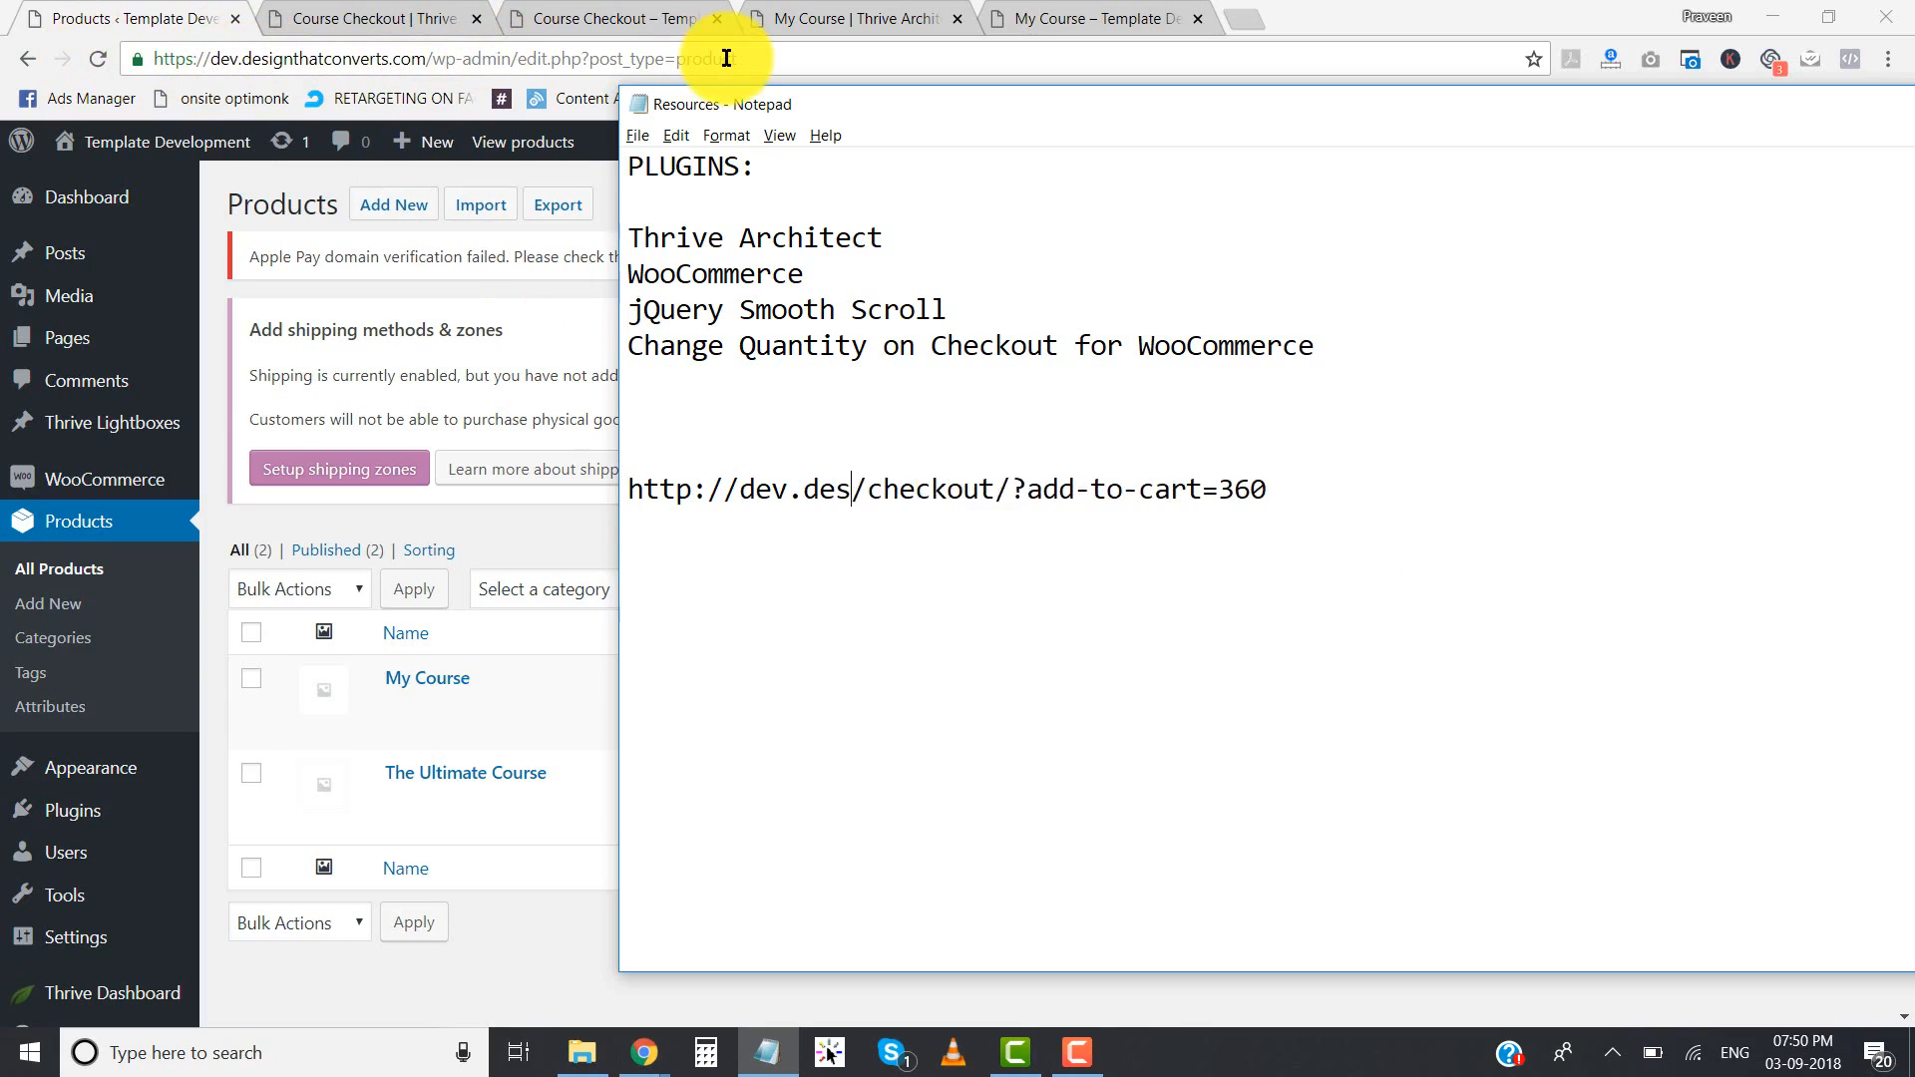
pyautogui.write('erts.com')
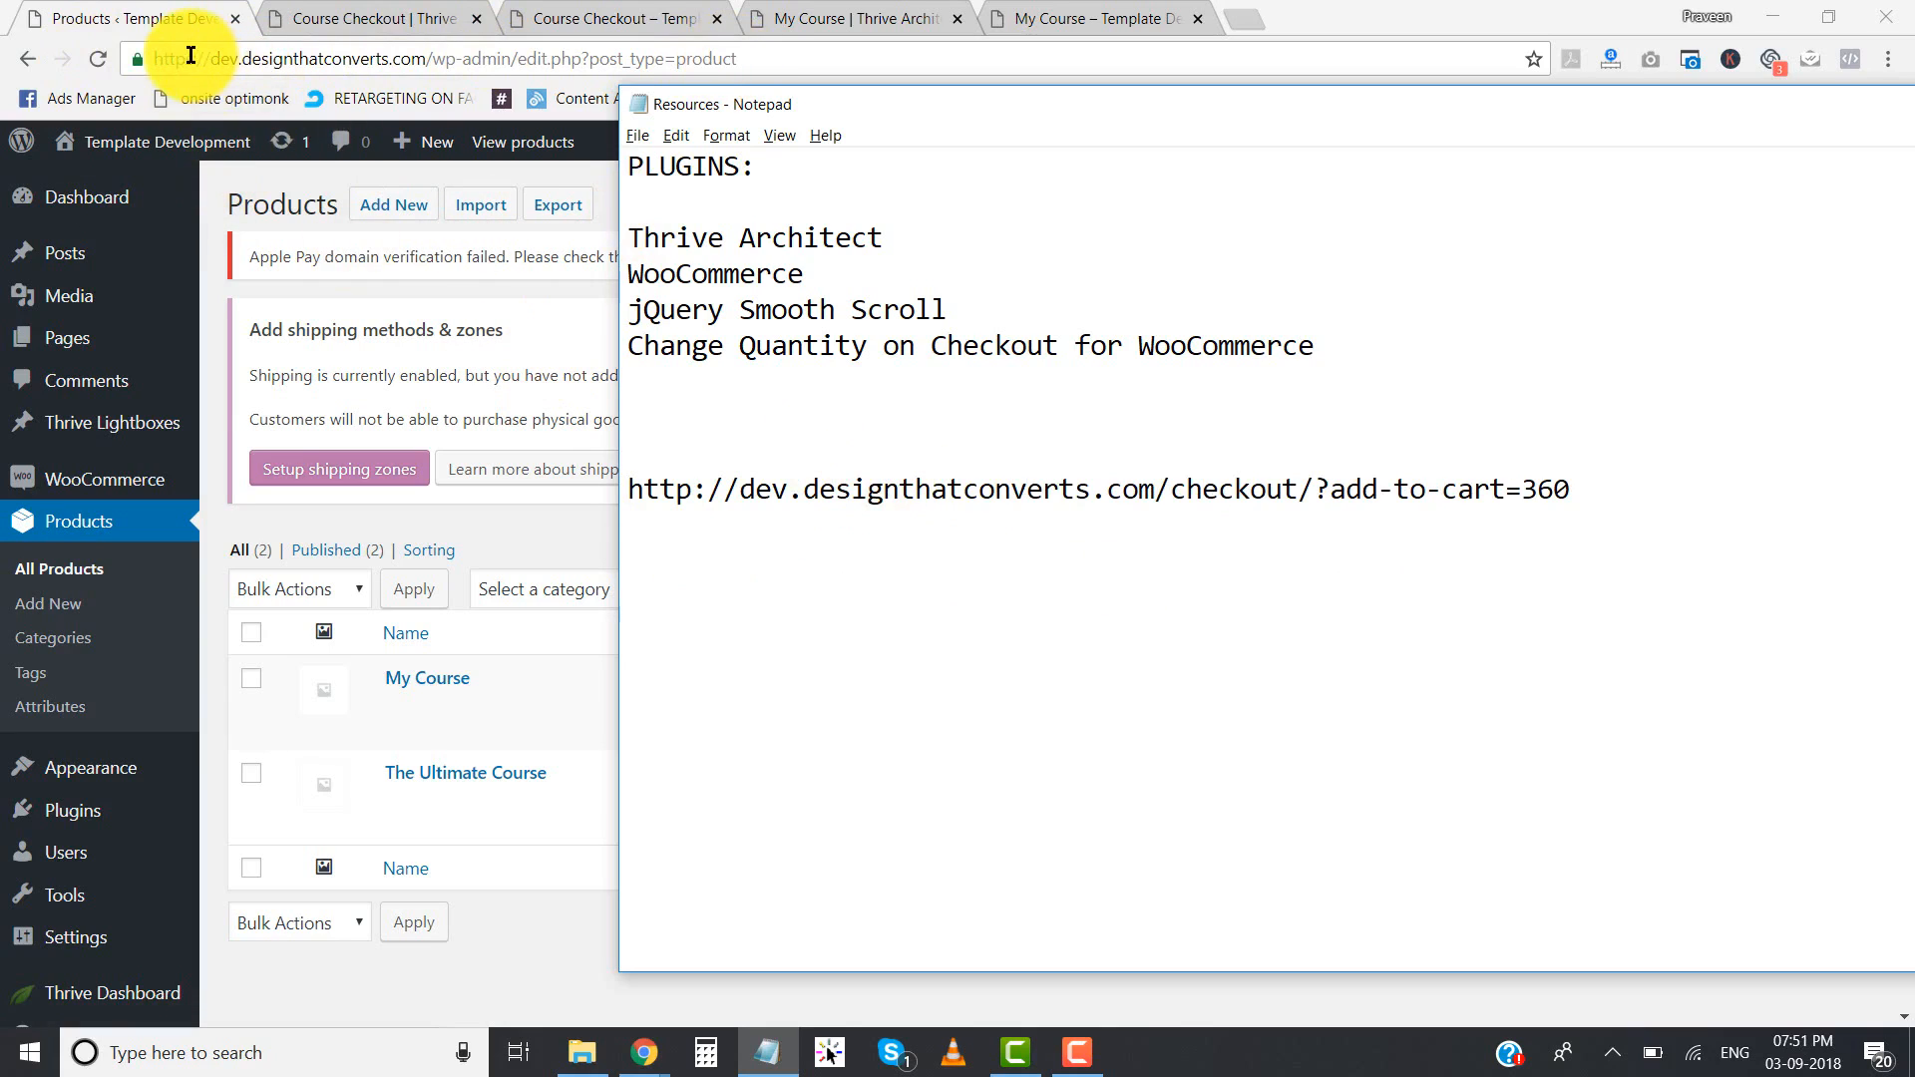
pyautogui.click(704, 487)
pyautogui.write('s')
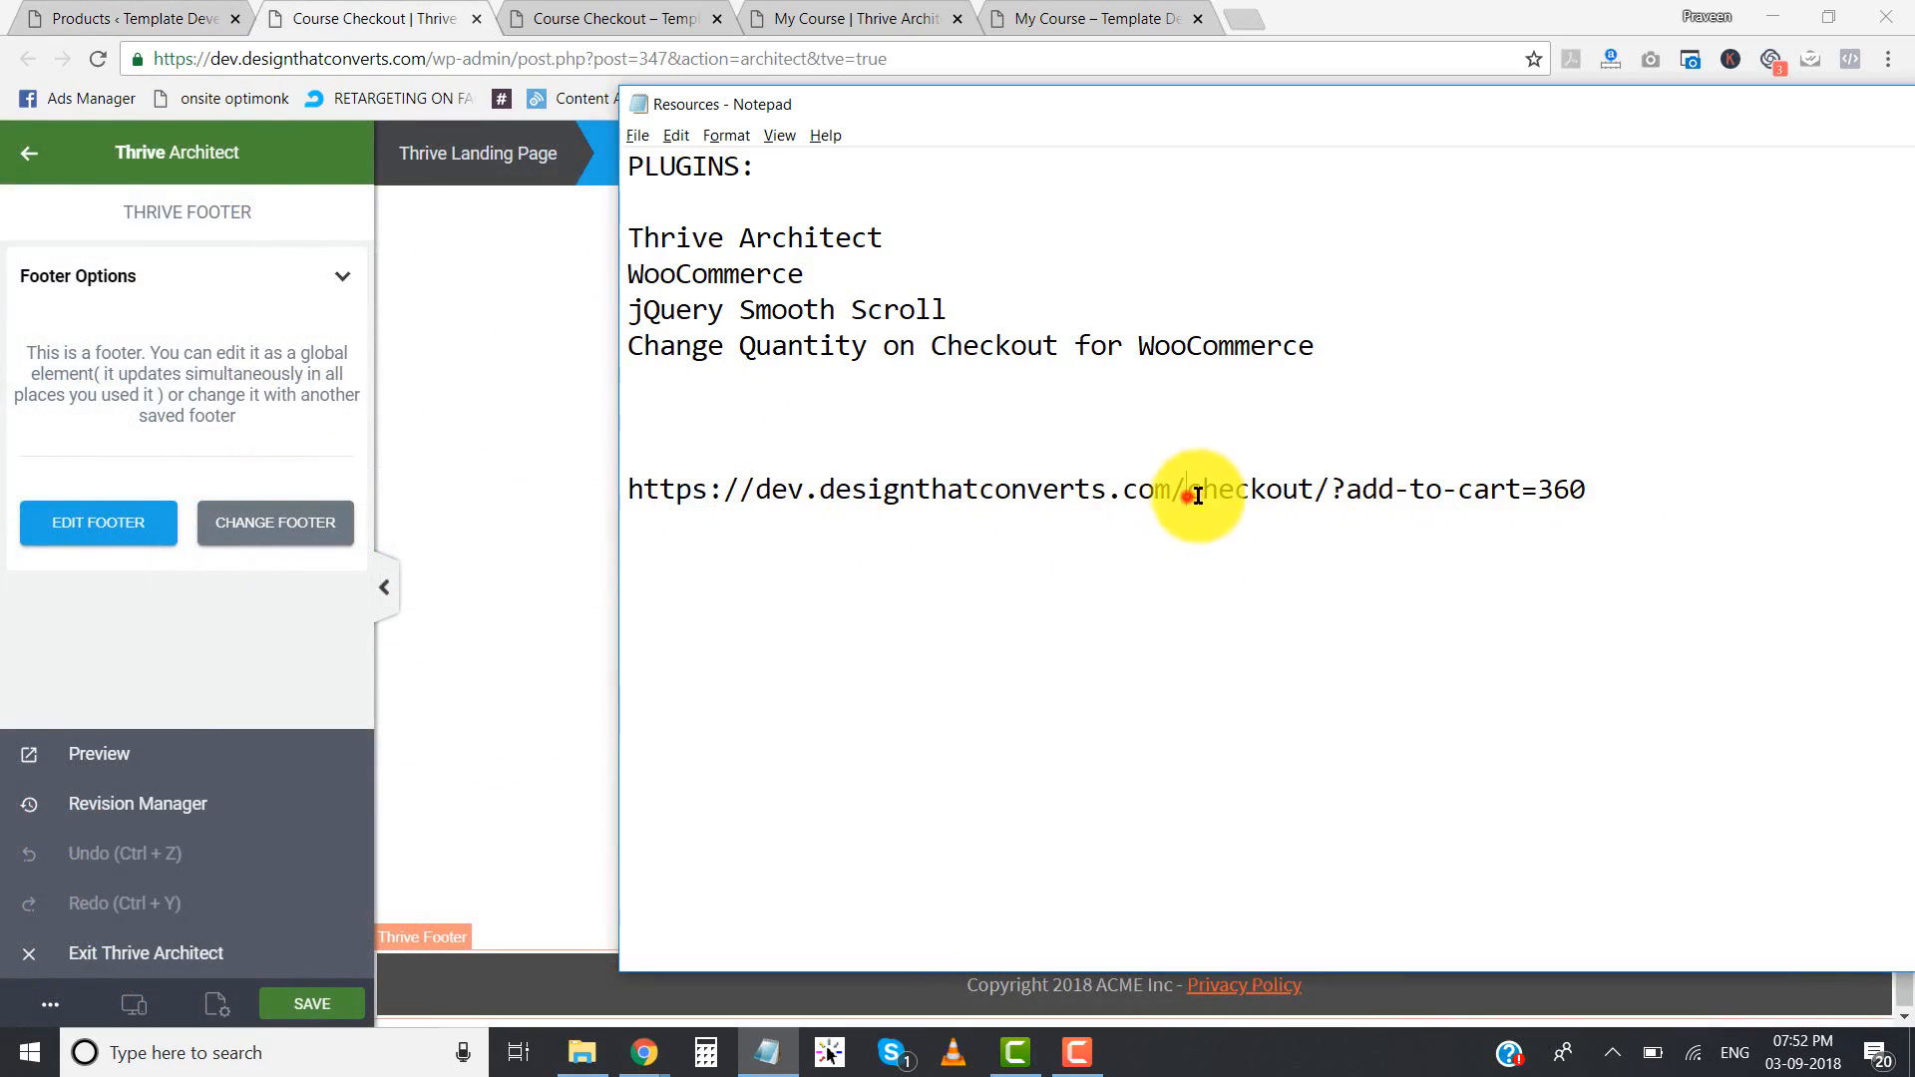
# - Compare the checkout path in the Notepad link with the page slug in the Course Checkout preview's address
pyautogui.doubleClick(1197, 495)
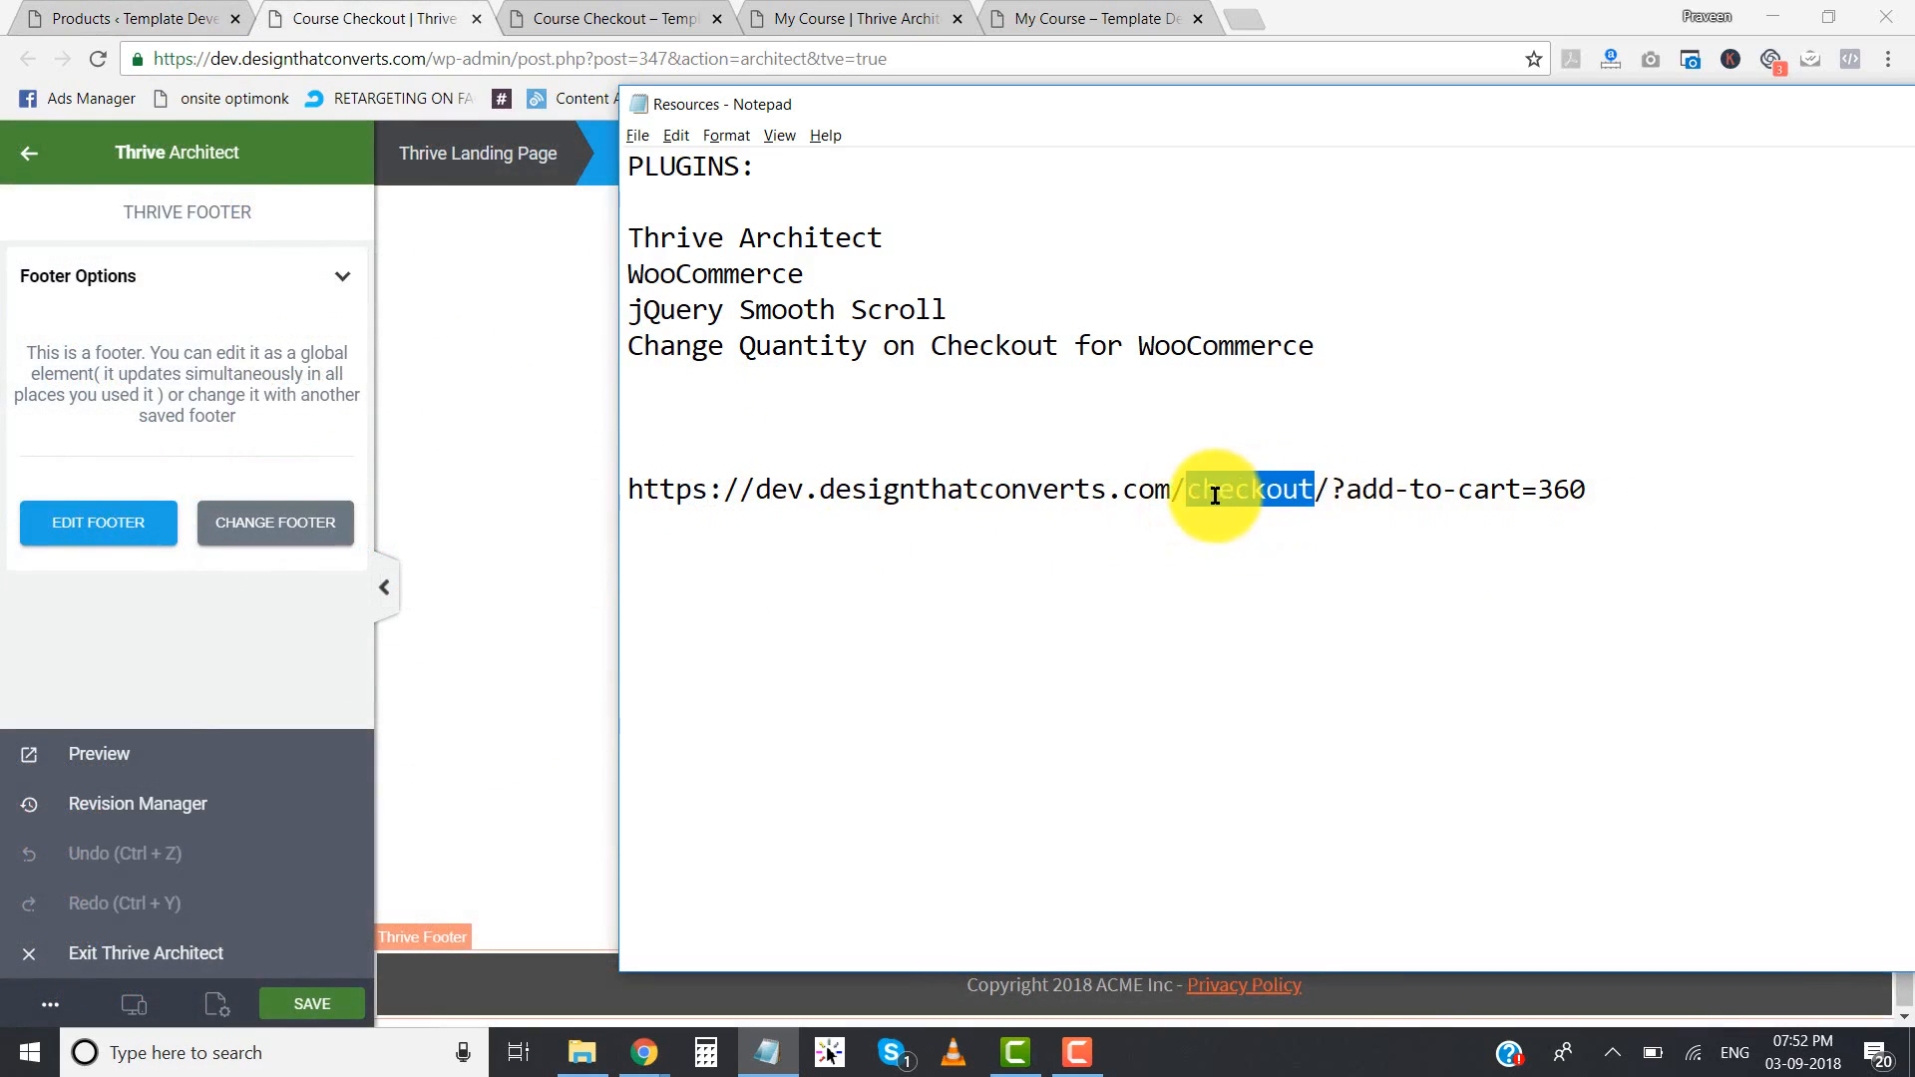
pyautogui.moveTo(1189, 494); pyautogui.dragTo(1330, 493)
pyautogui.click(642, 20)
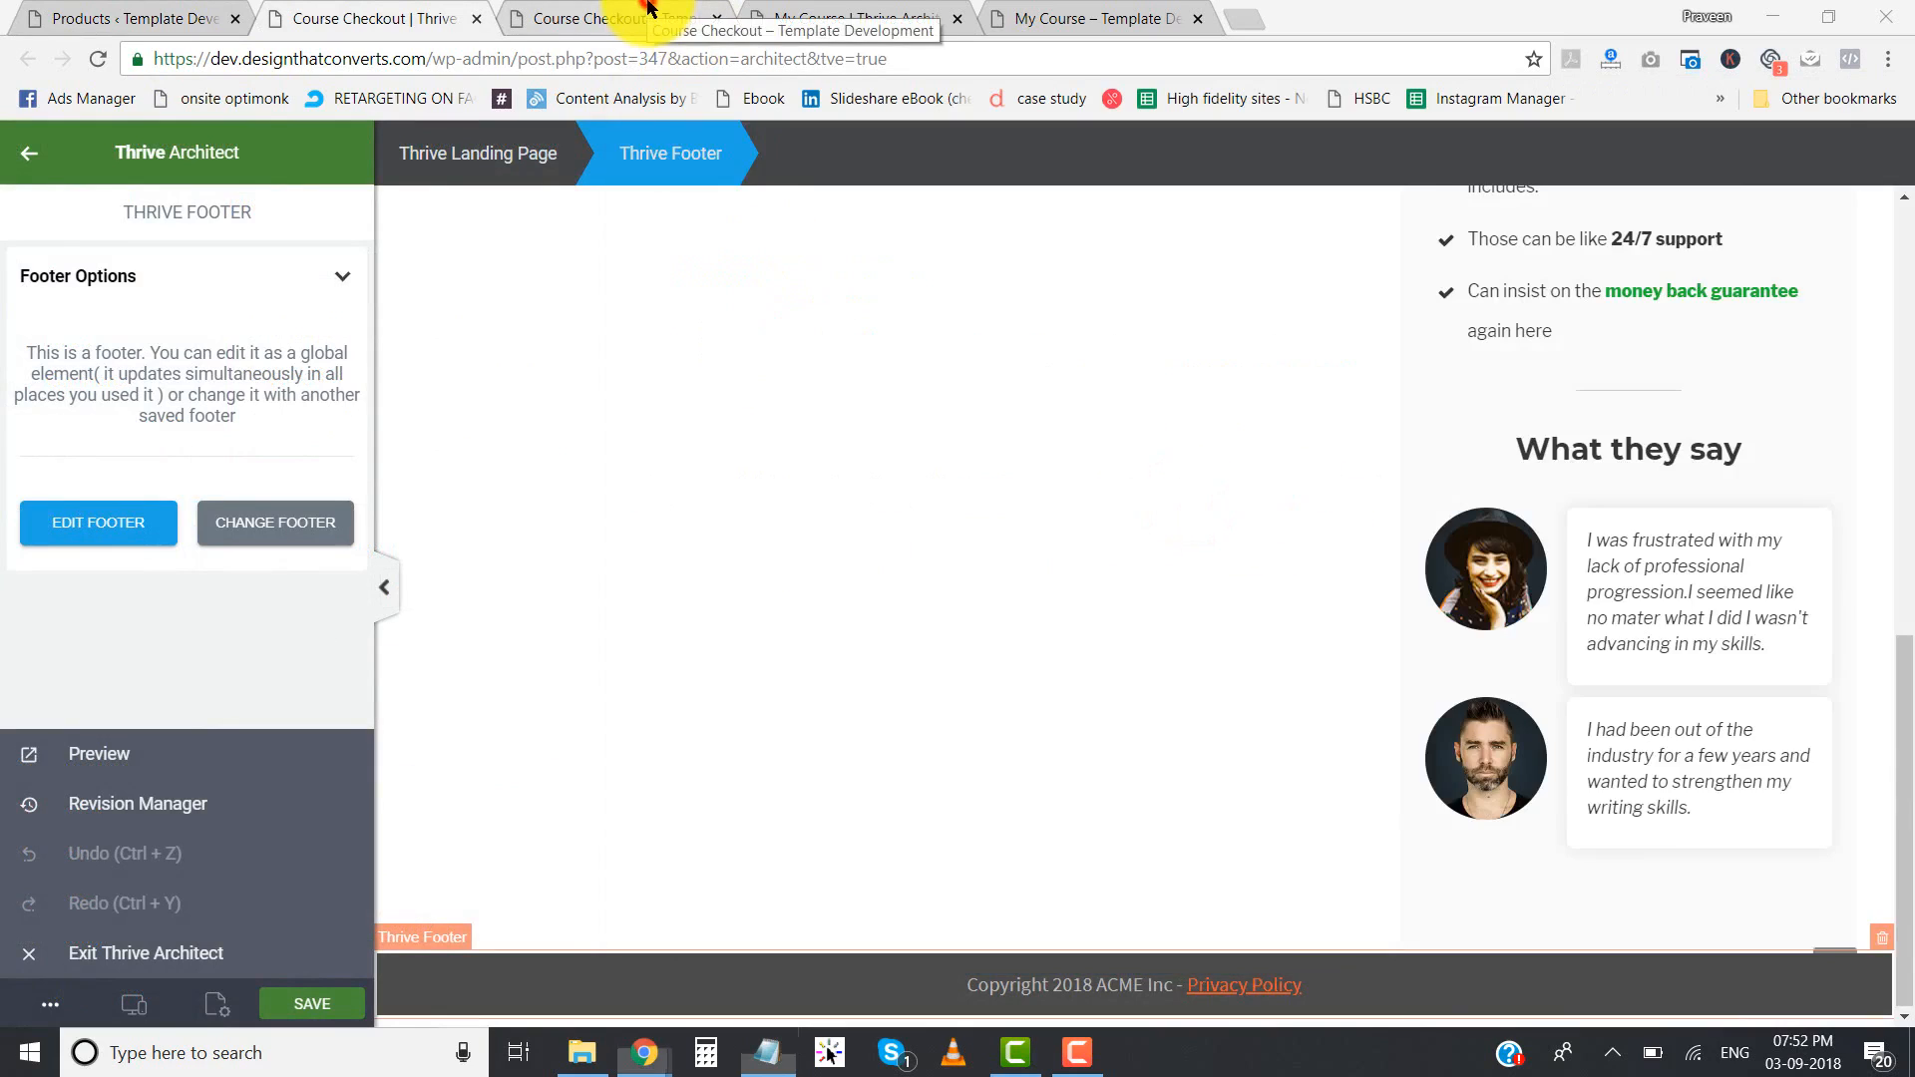
pyautogui.moveTo(429, 62); pyautogui.dragTo(567, 61)
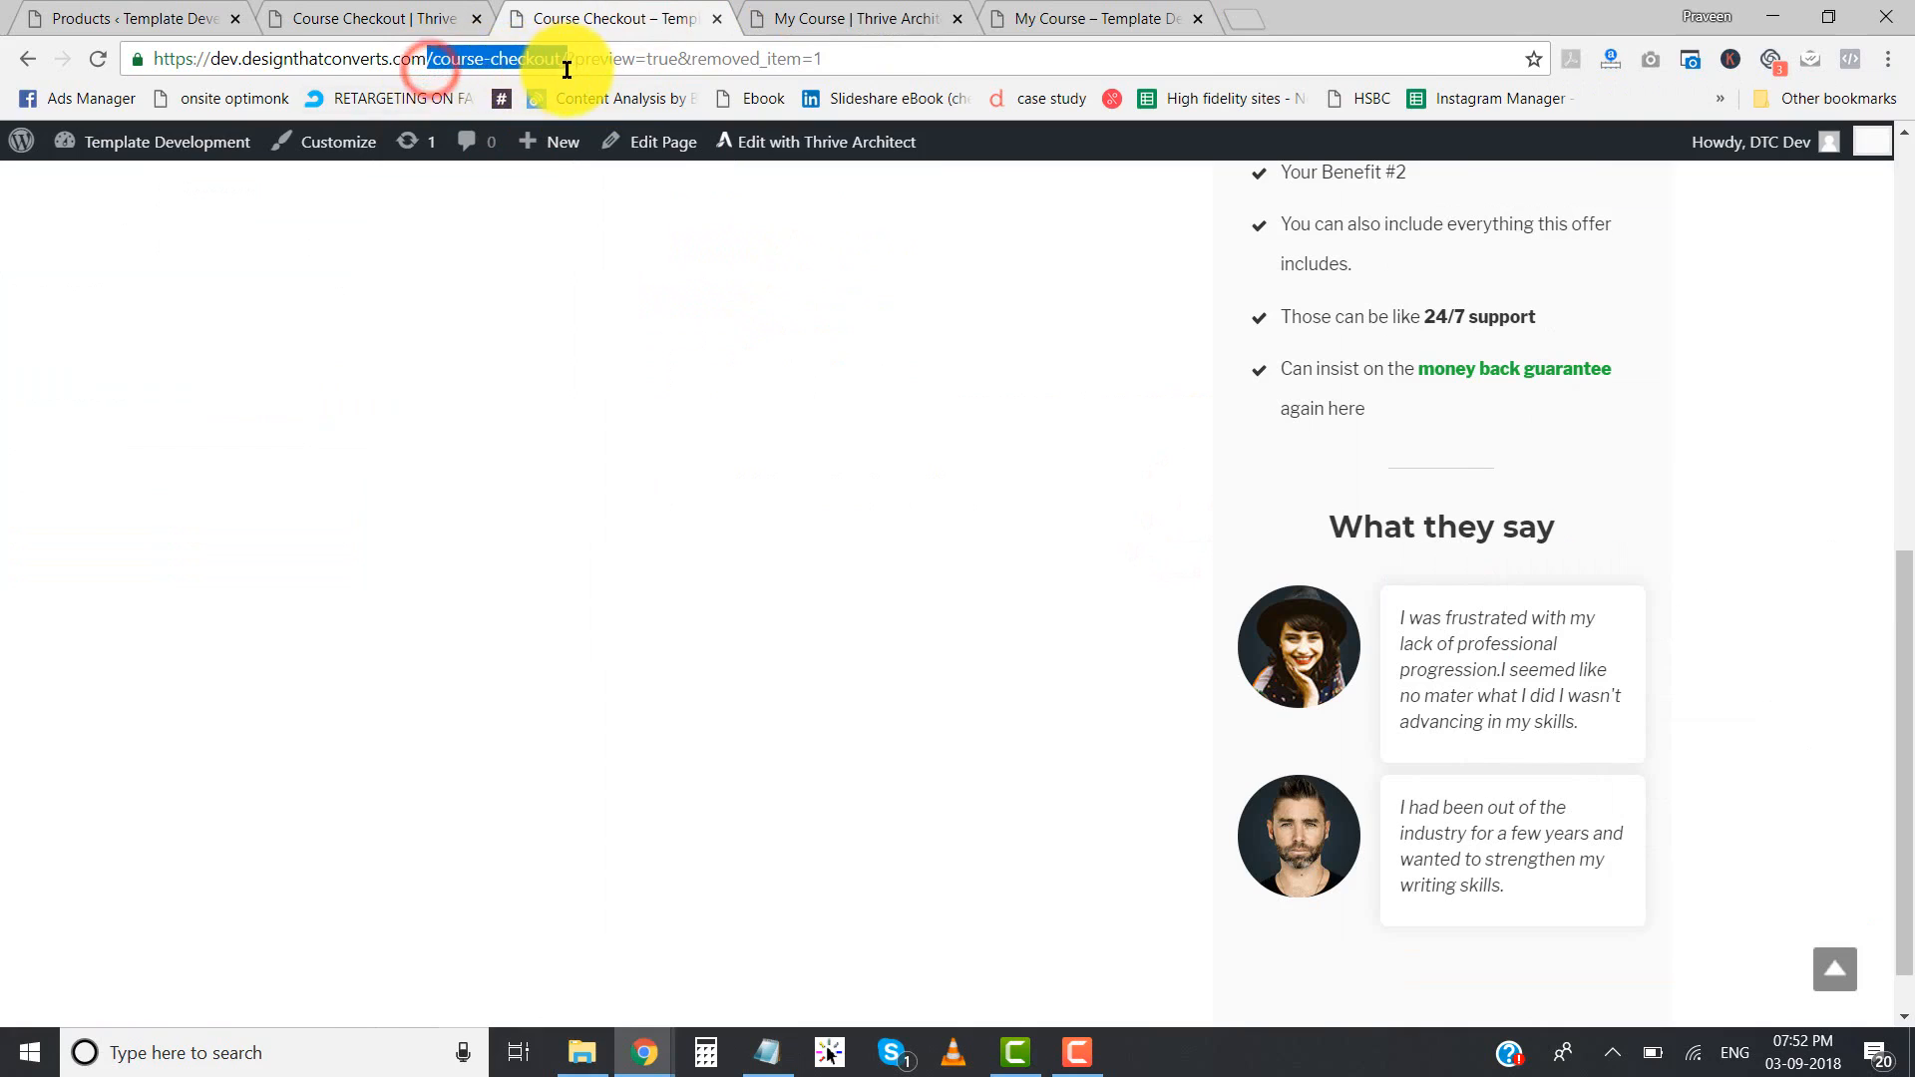
pyautogui.scroll(10, 475, 361)
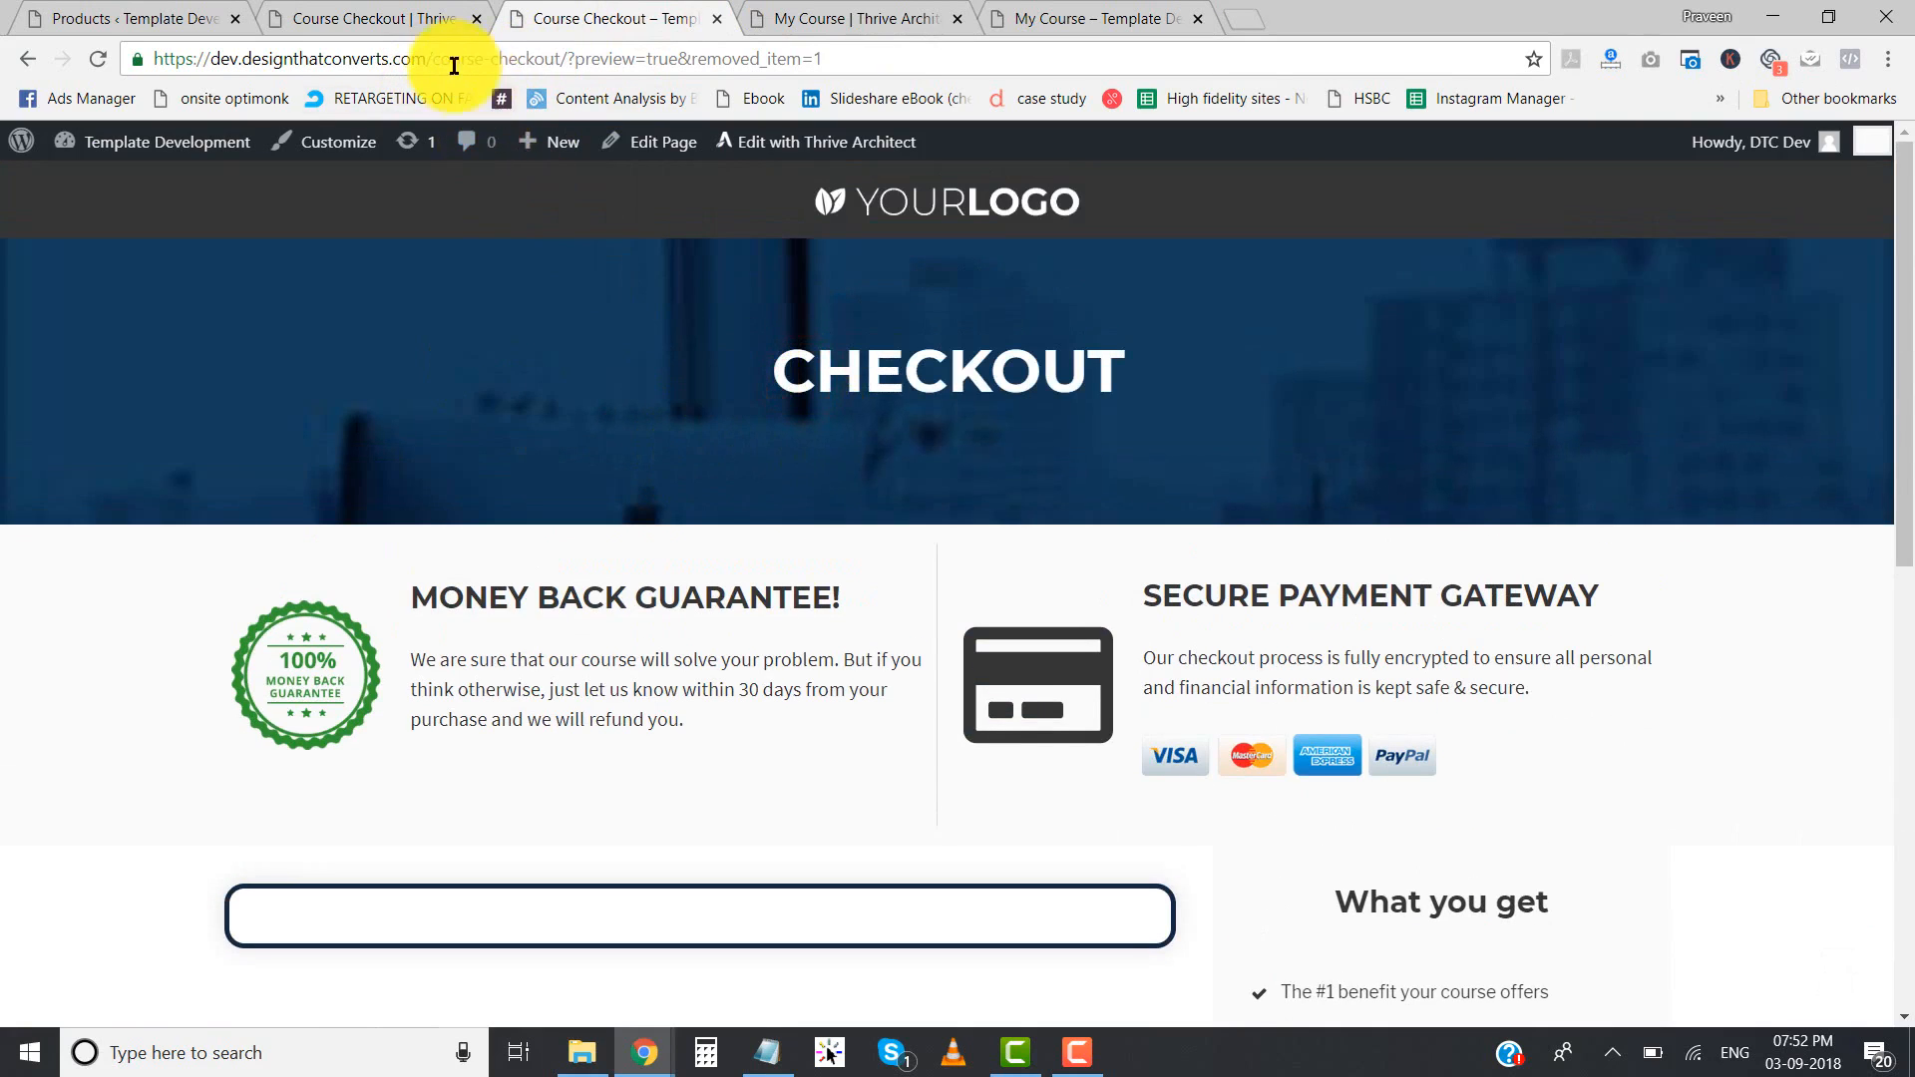
pyautogui.moveTo(432, 61); pyautogui.dragTo(525, 63)
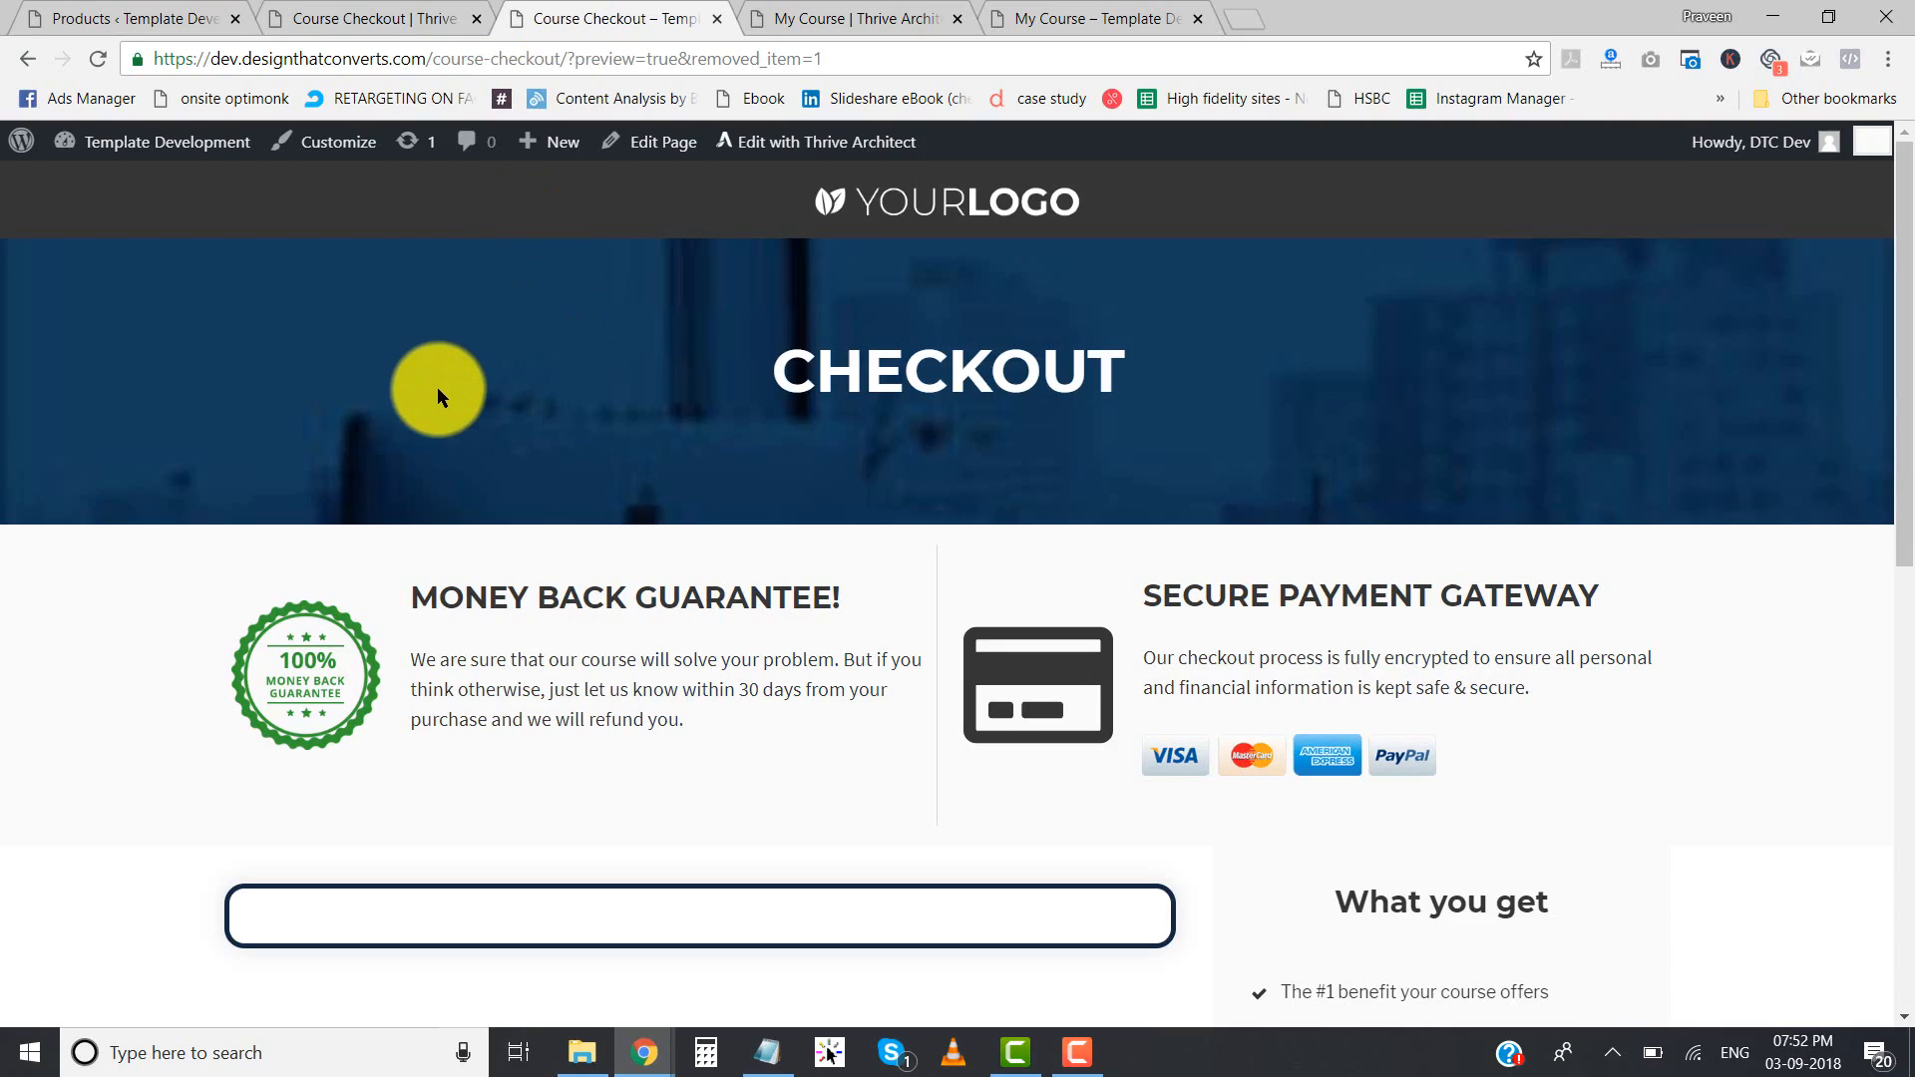
pyautogui.moveTo(432, 60); pyautogui.dragTo(561, 76)
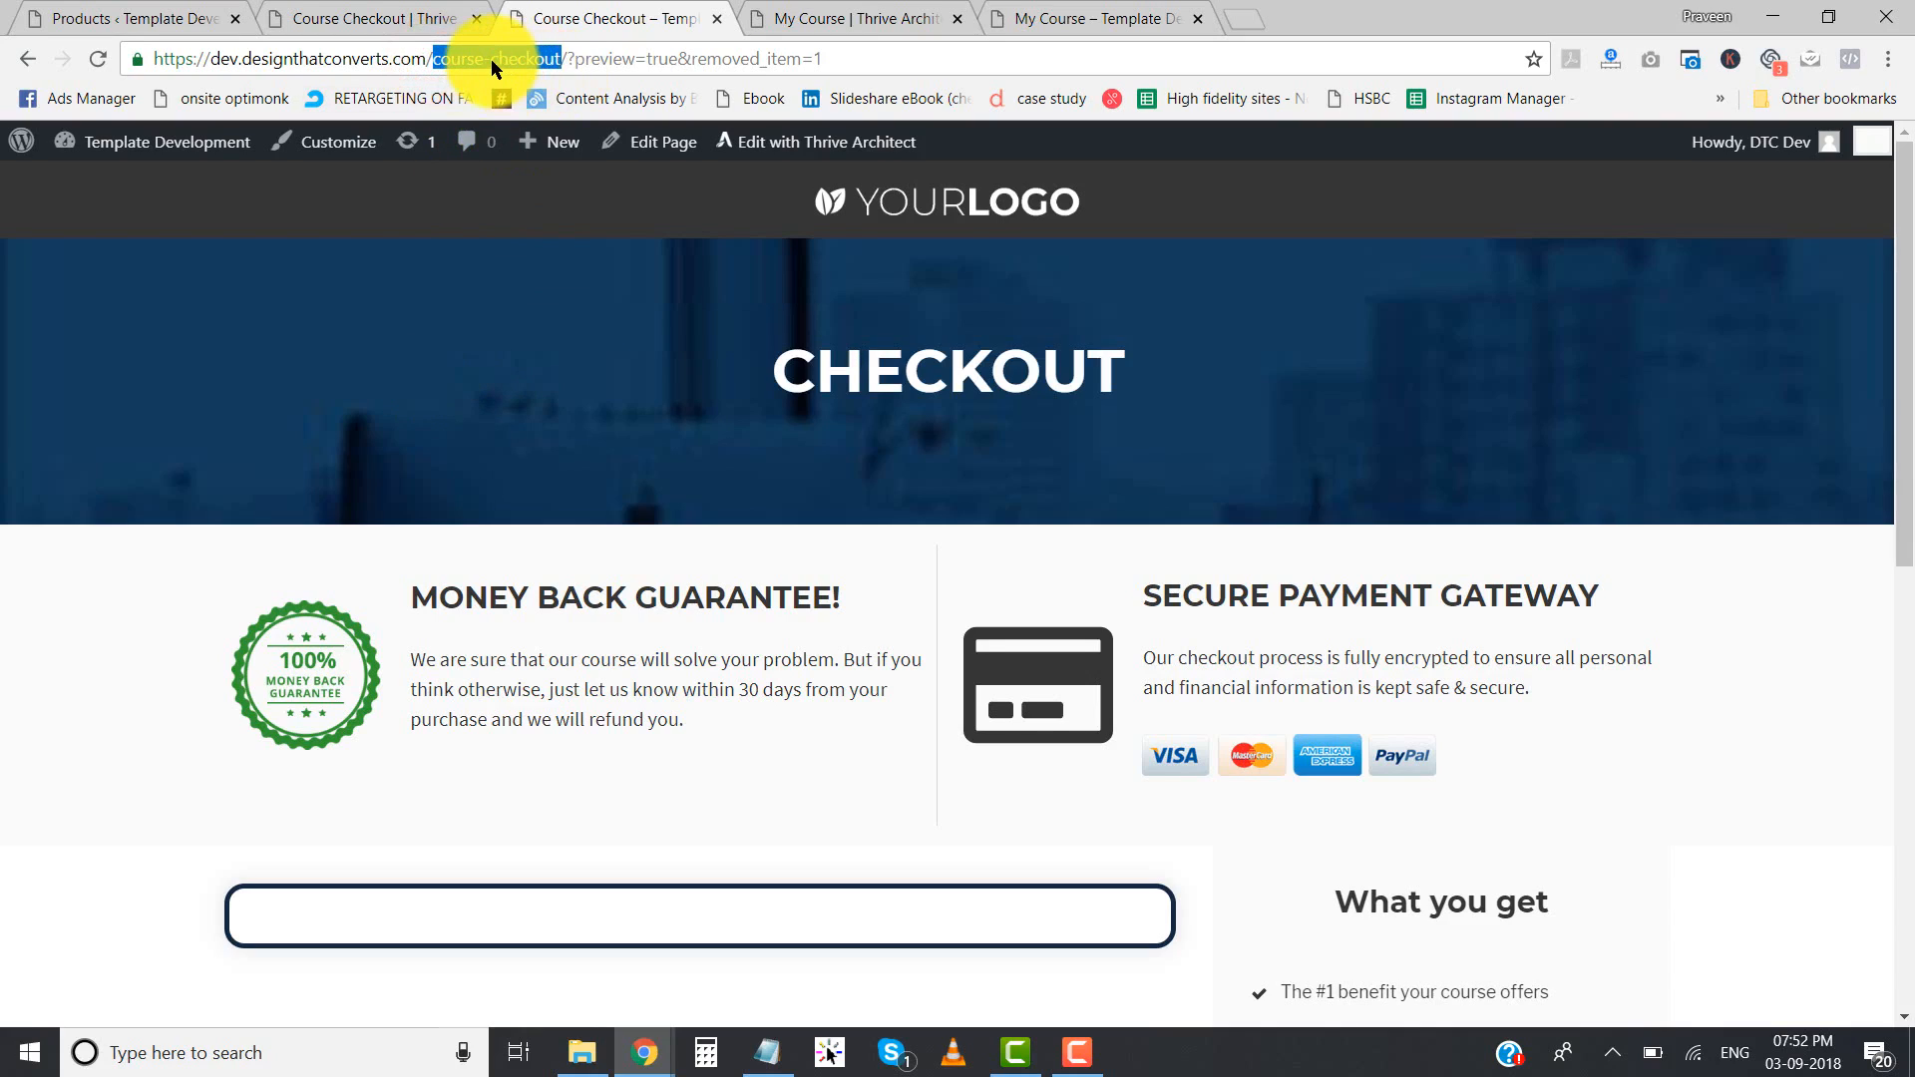
pyautogui.click(486, 365)
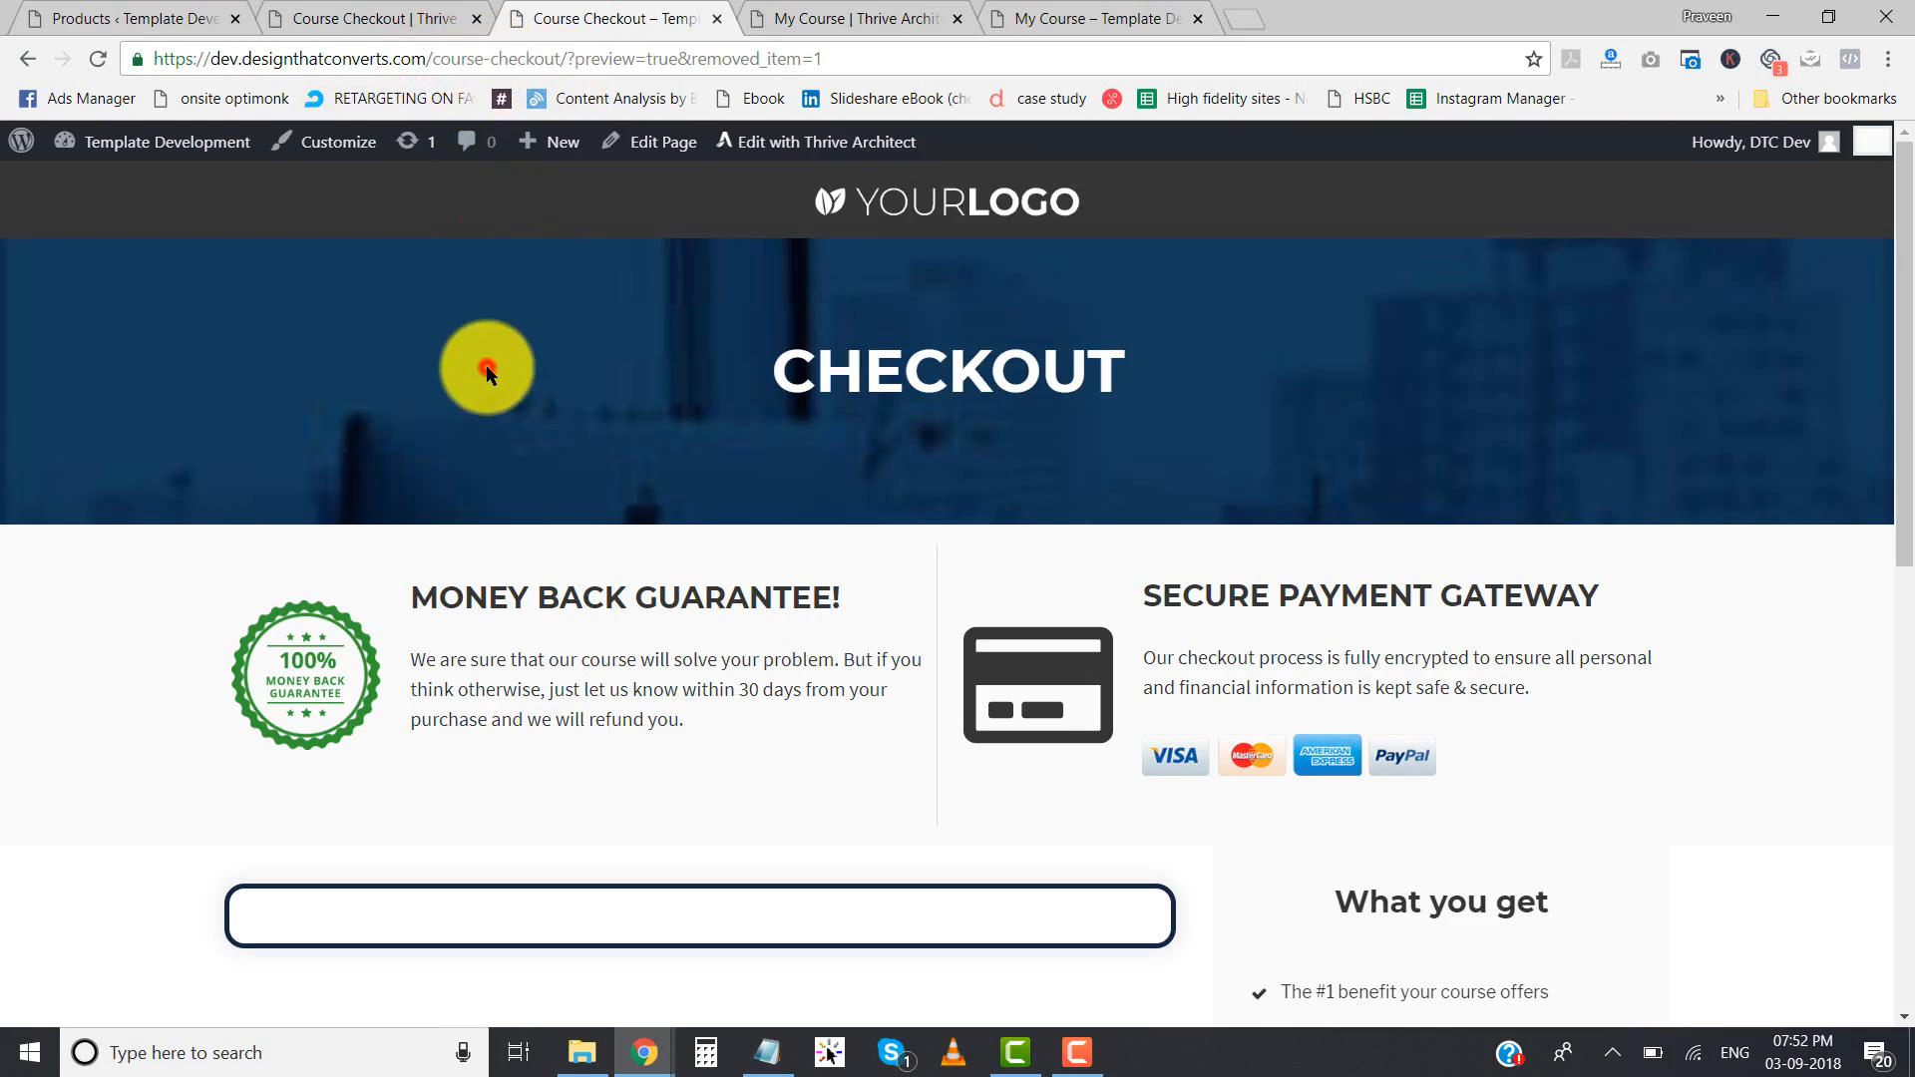
# - Set the WooCommerce checkout page to Course Checkout in the advanced settings and save the changes
pyautogui.click(102, 8)
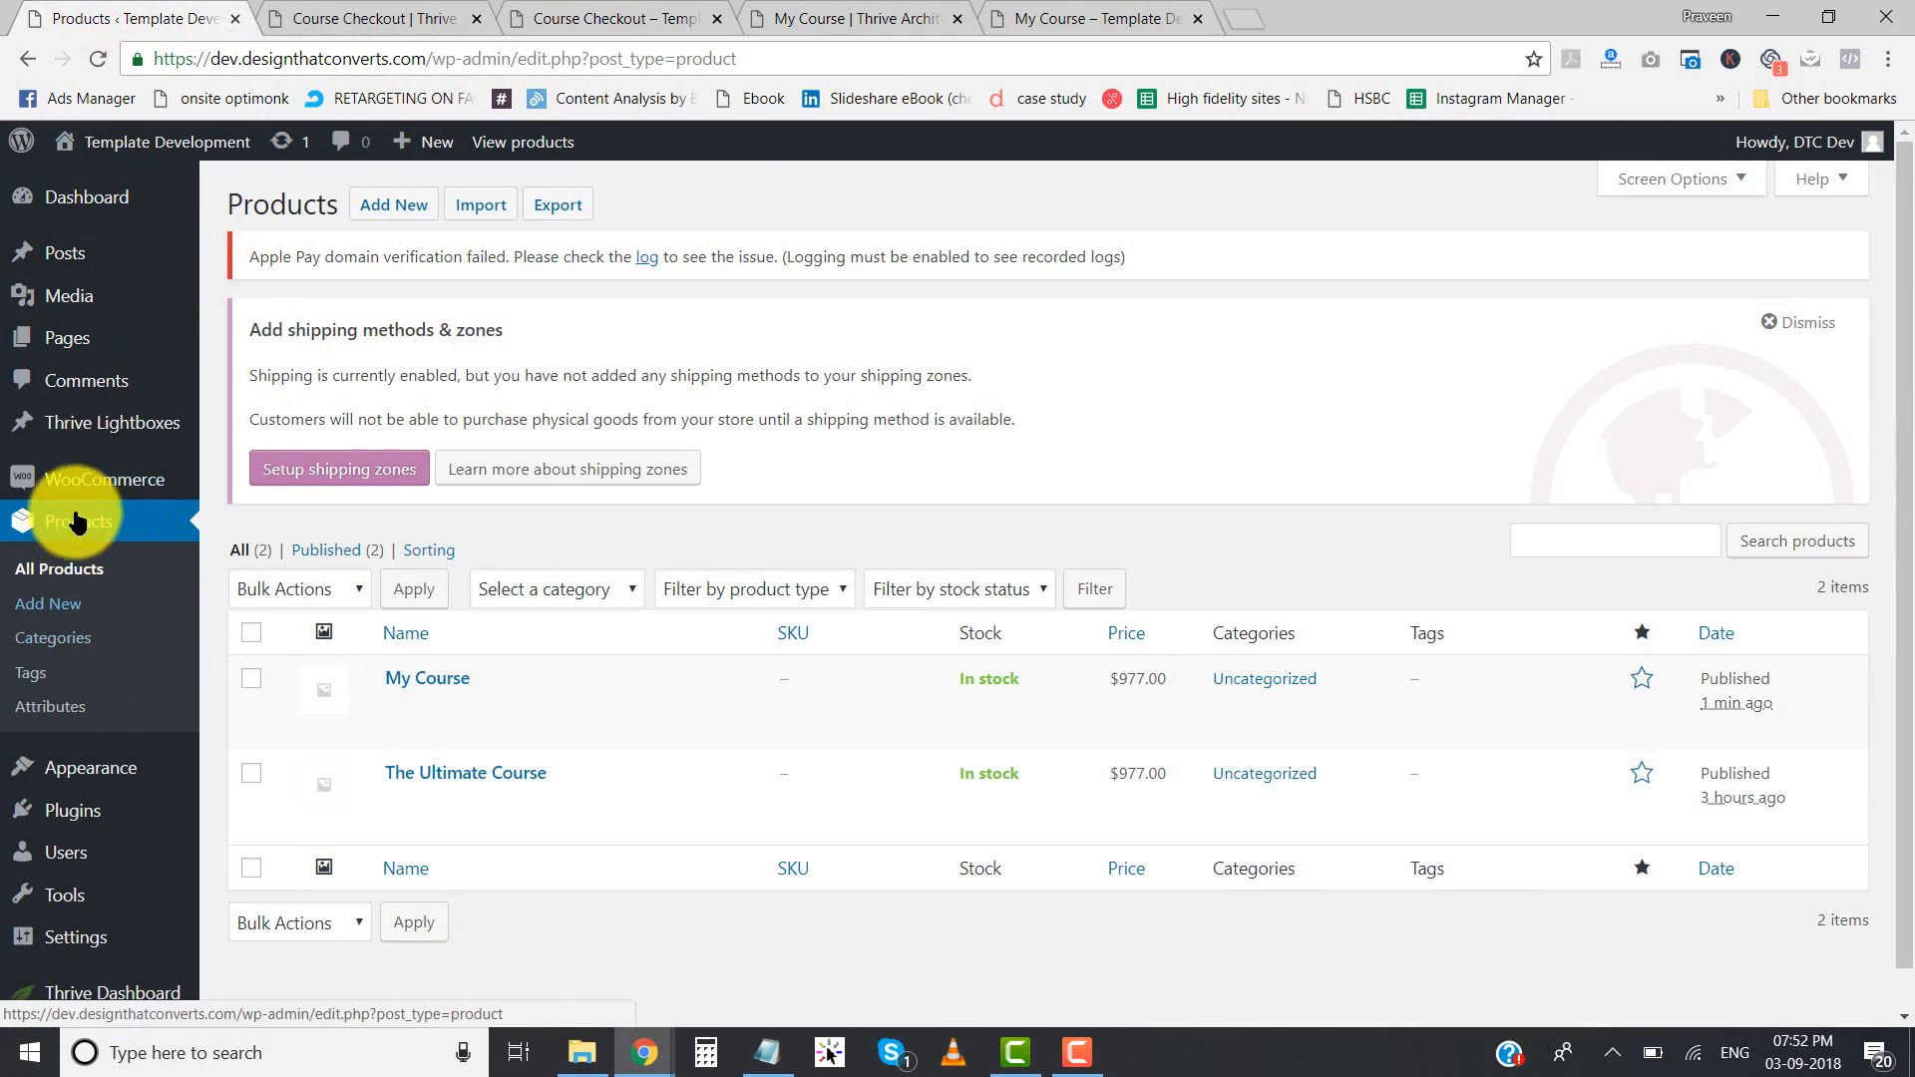
pyautogui.moveTo(97, 493)
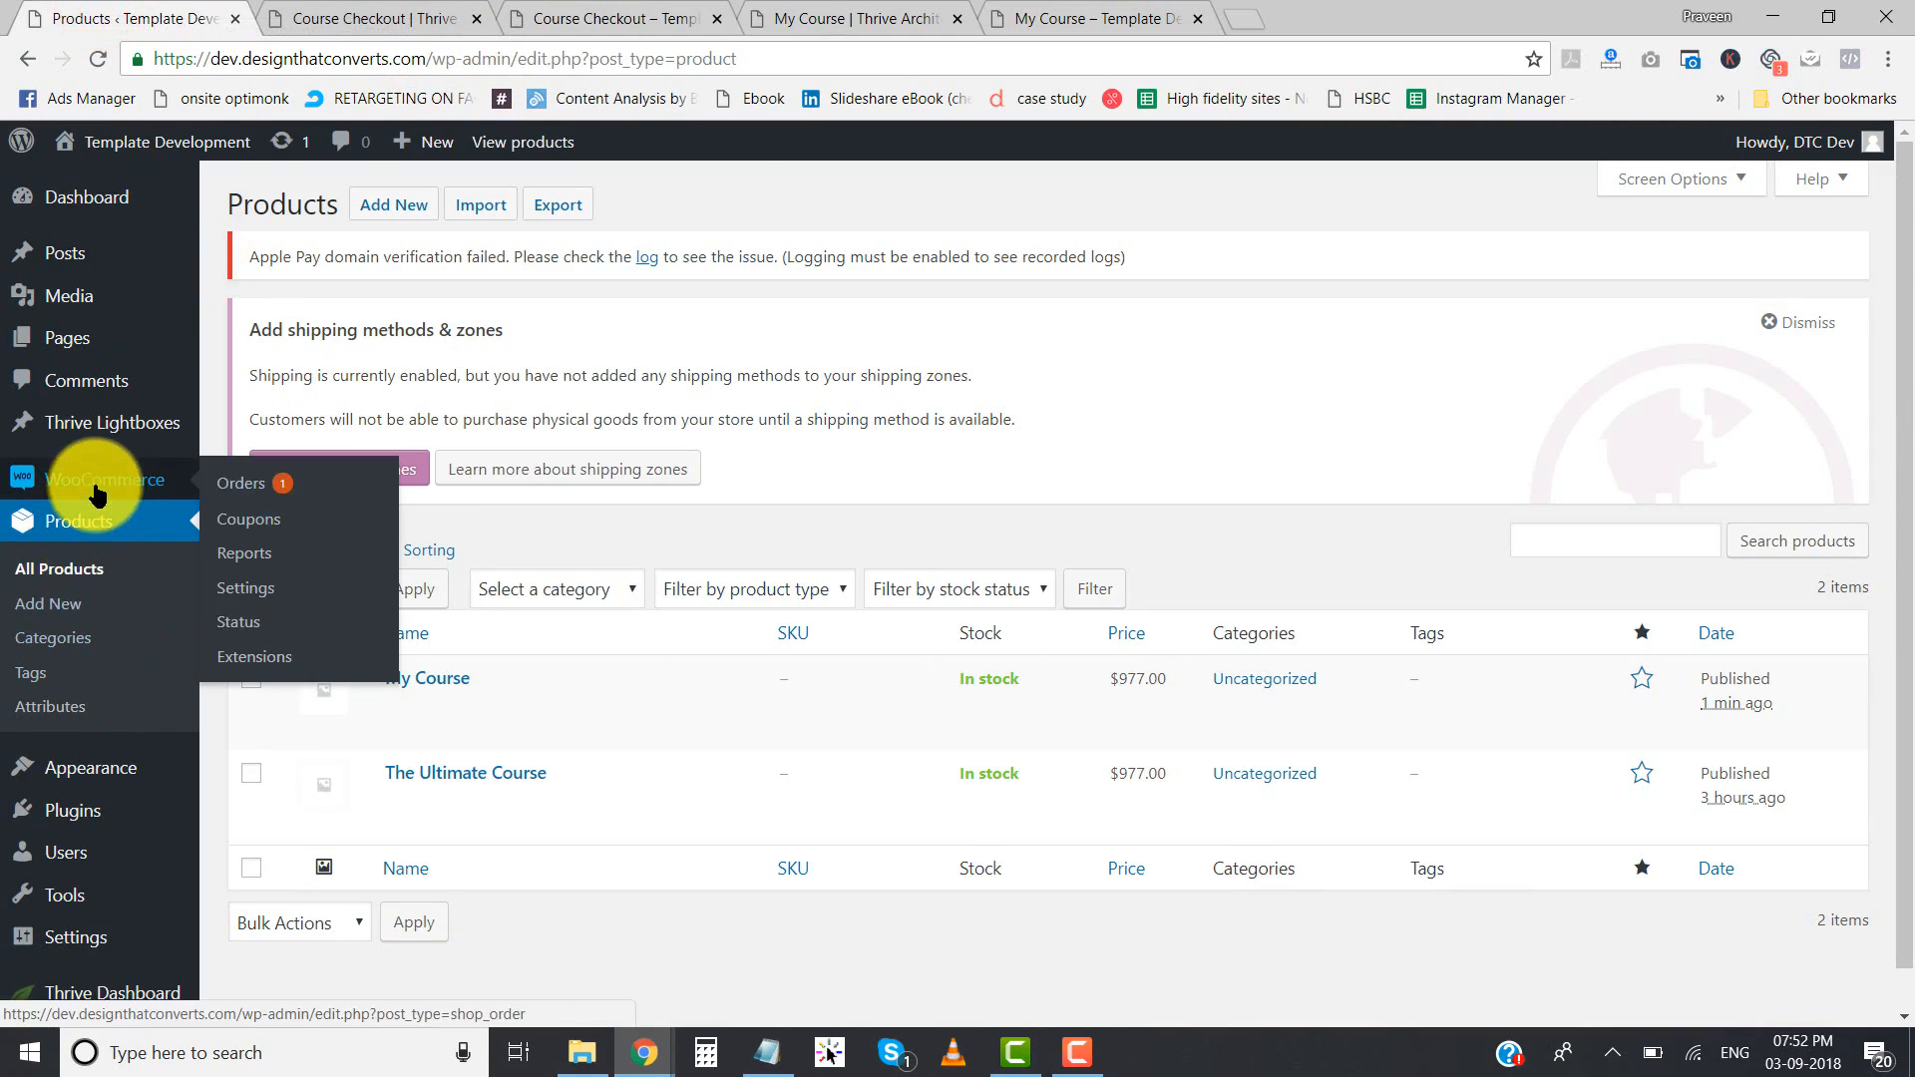
pyautogui.click(258, 596)
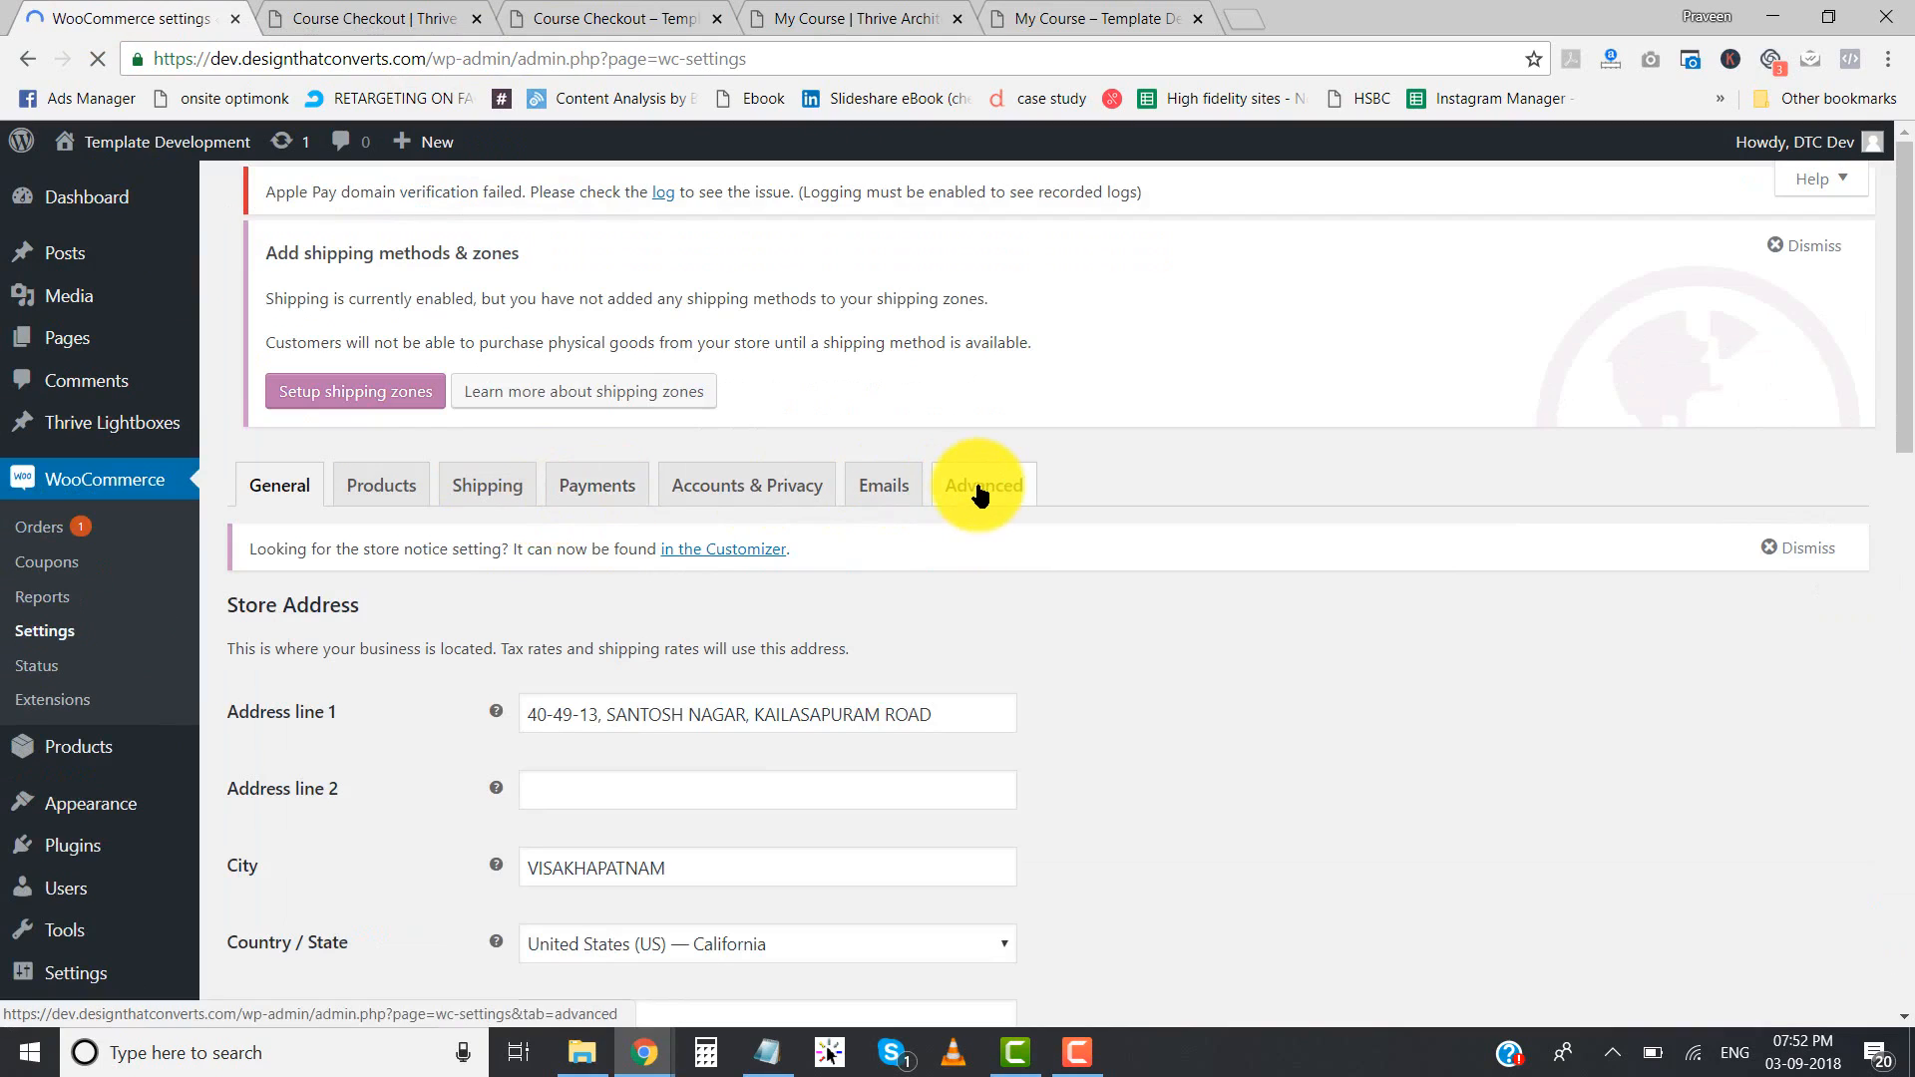
pyautogui.click(979, 487)
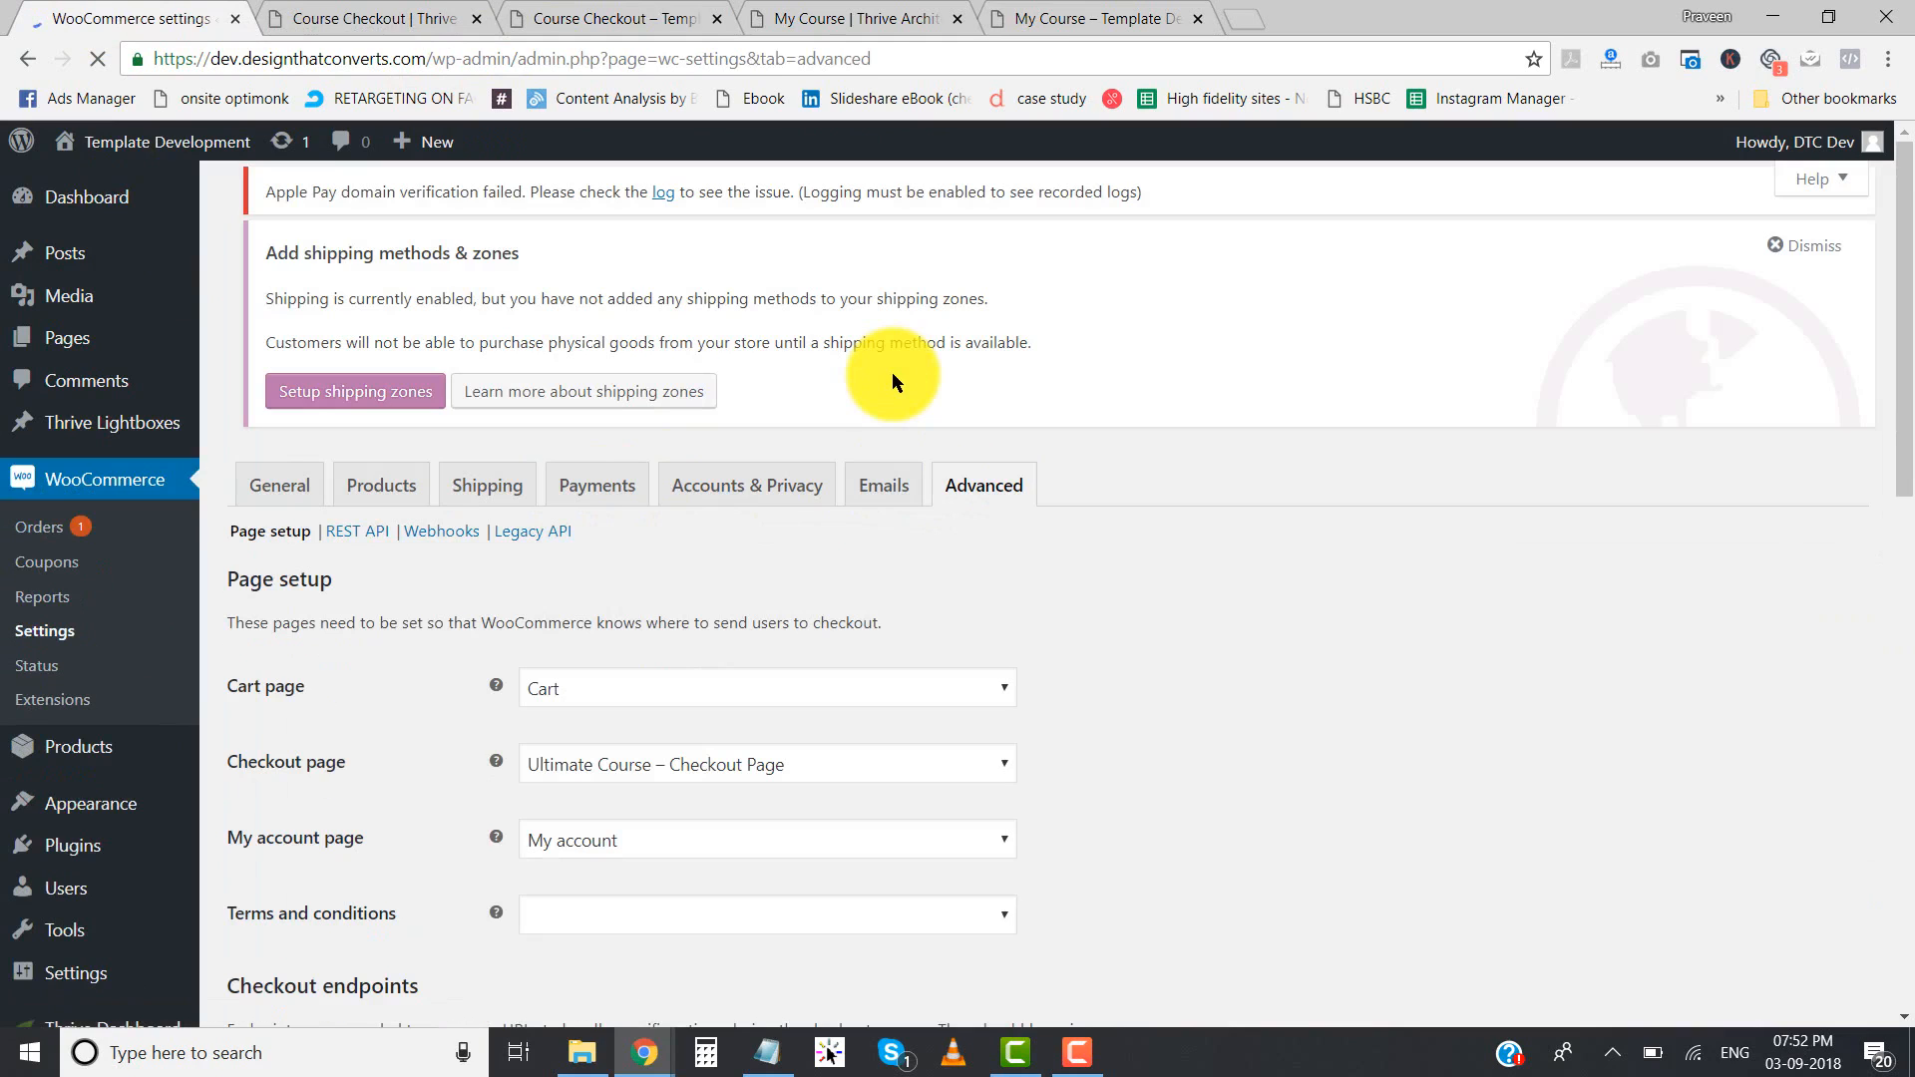
pyautogui.scroll(-4, 890, 375)
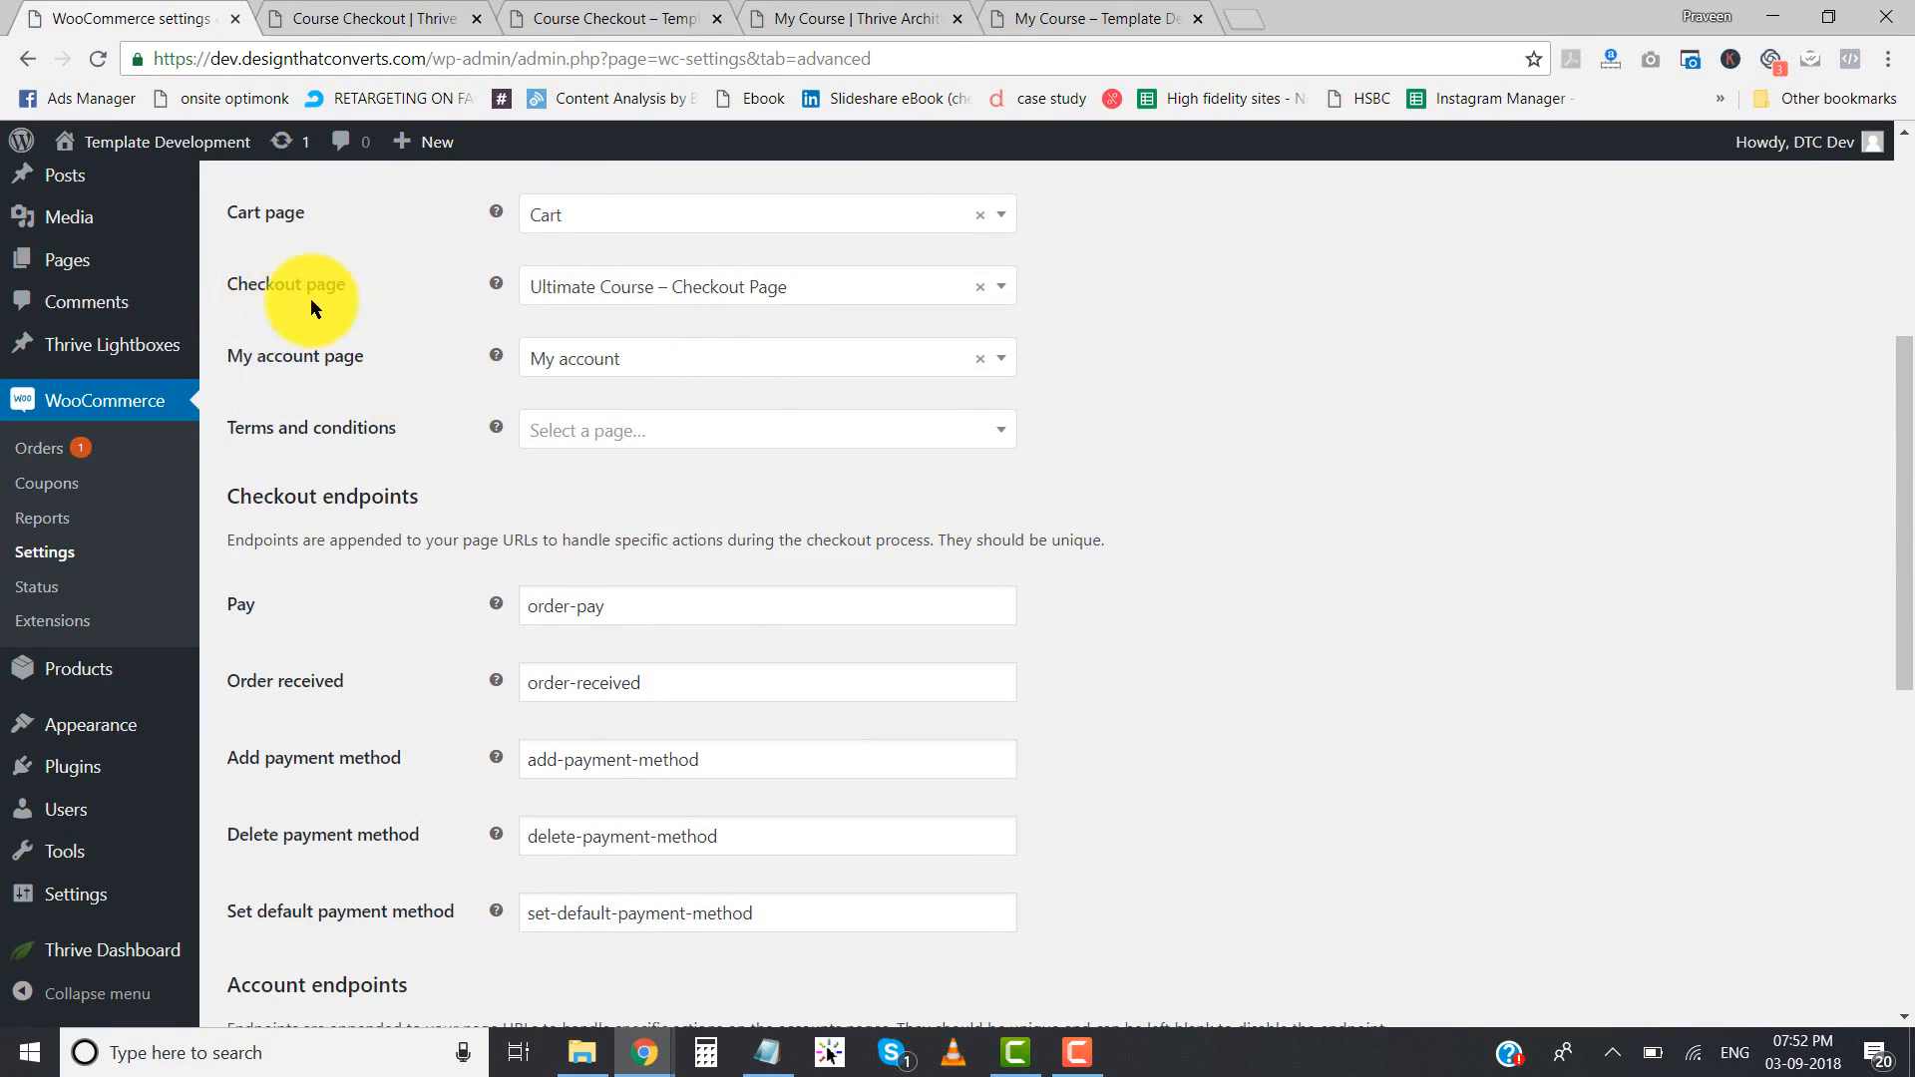
pyautogui.click(698, 287)
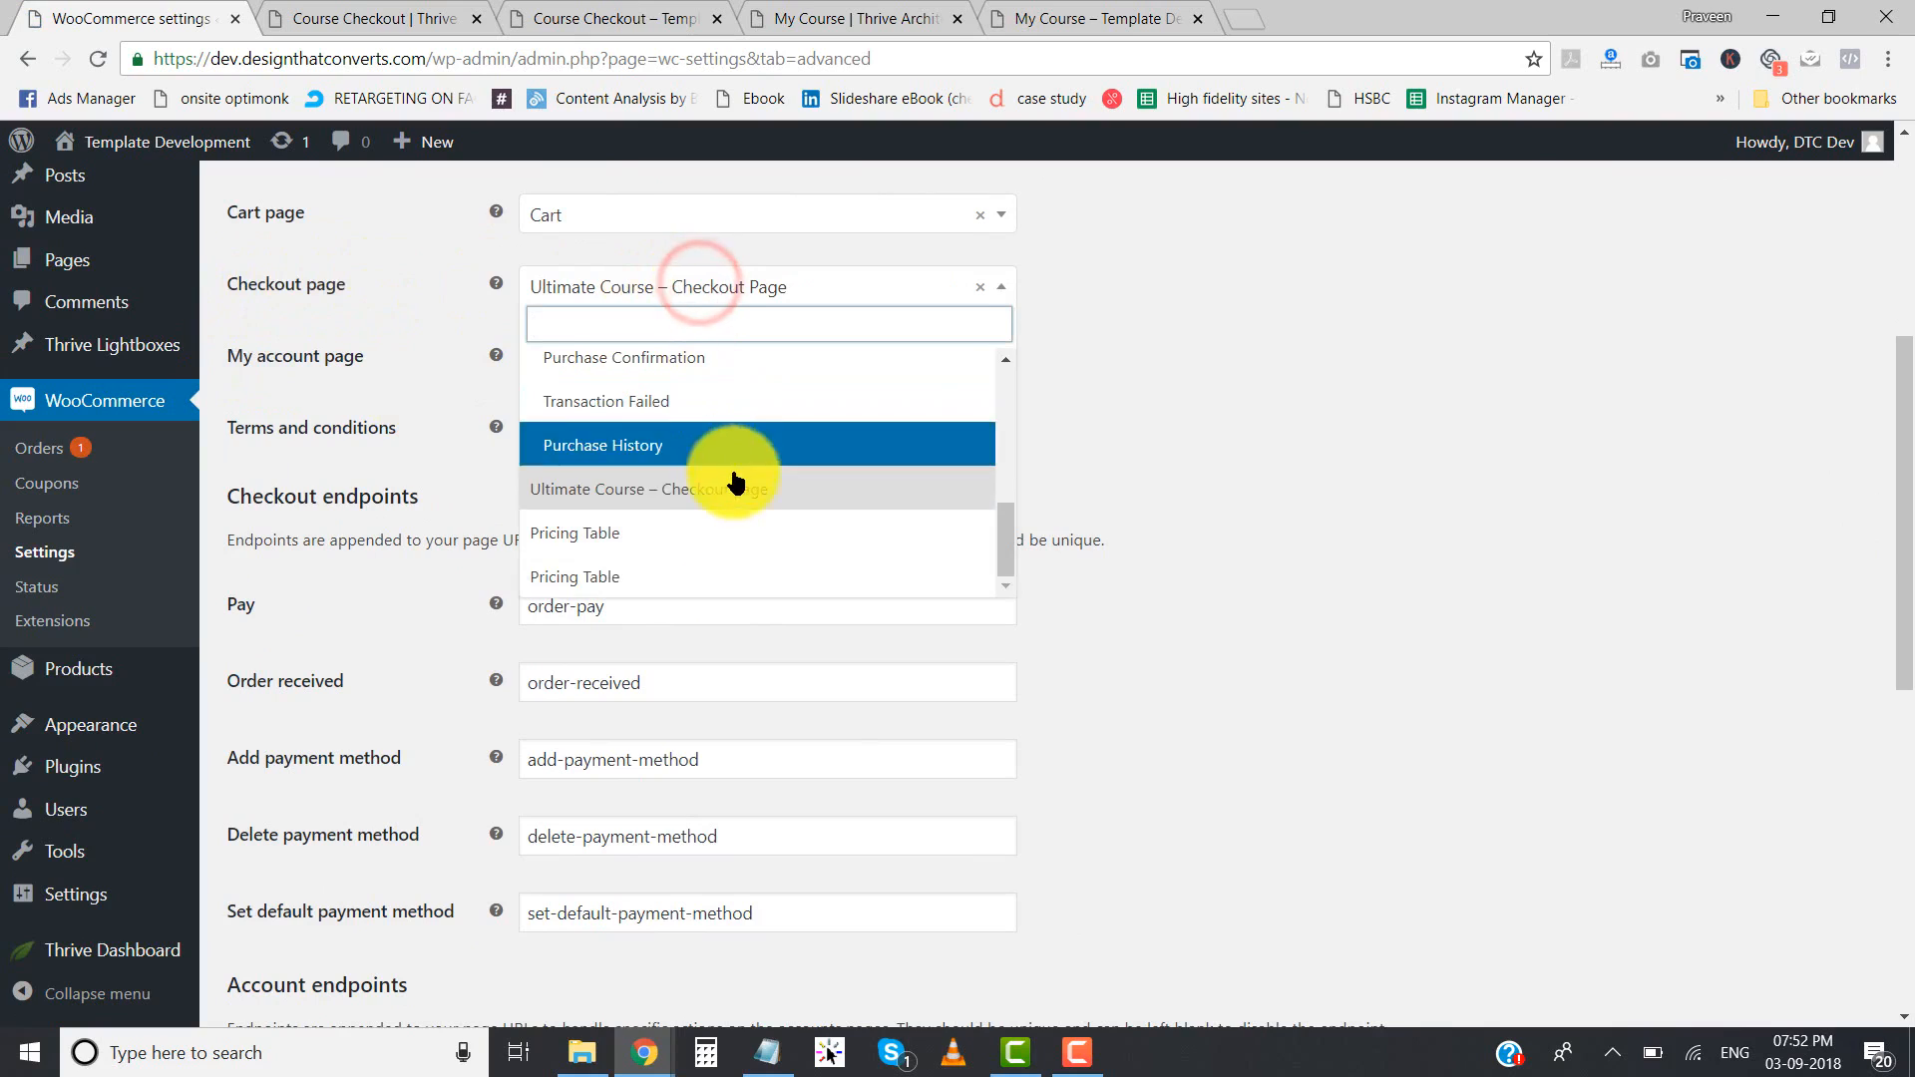
pyautogui.scroll(4, 735, 482)
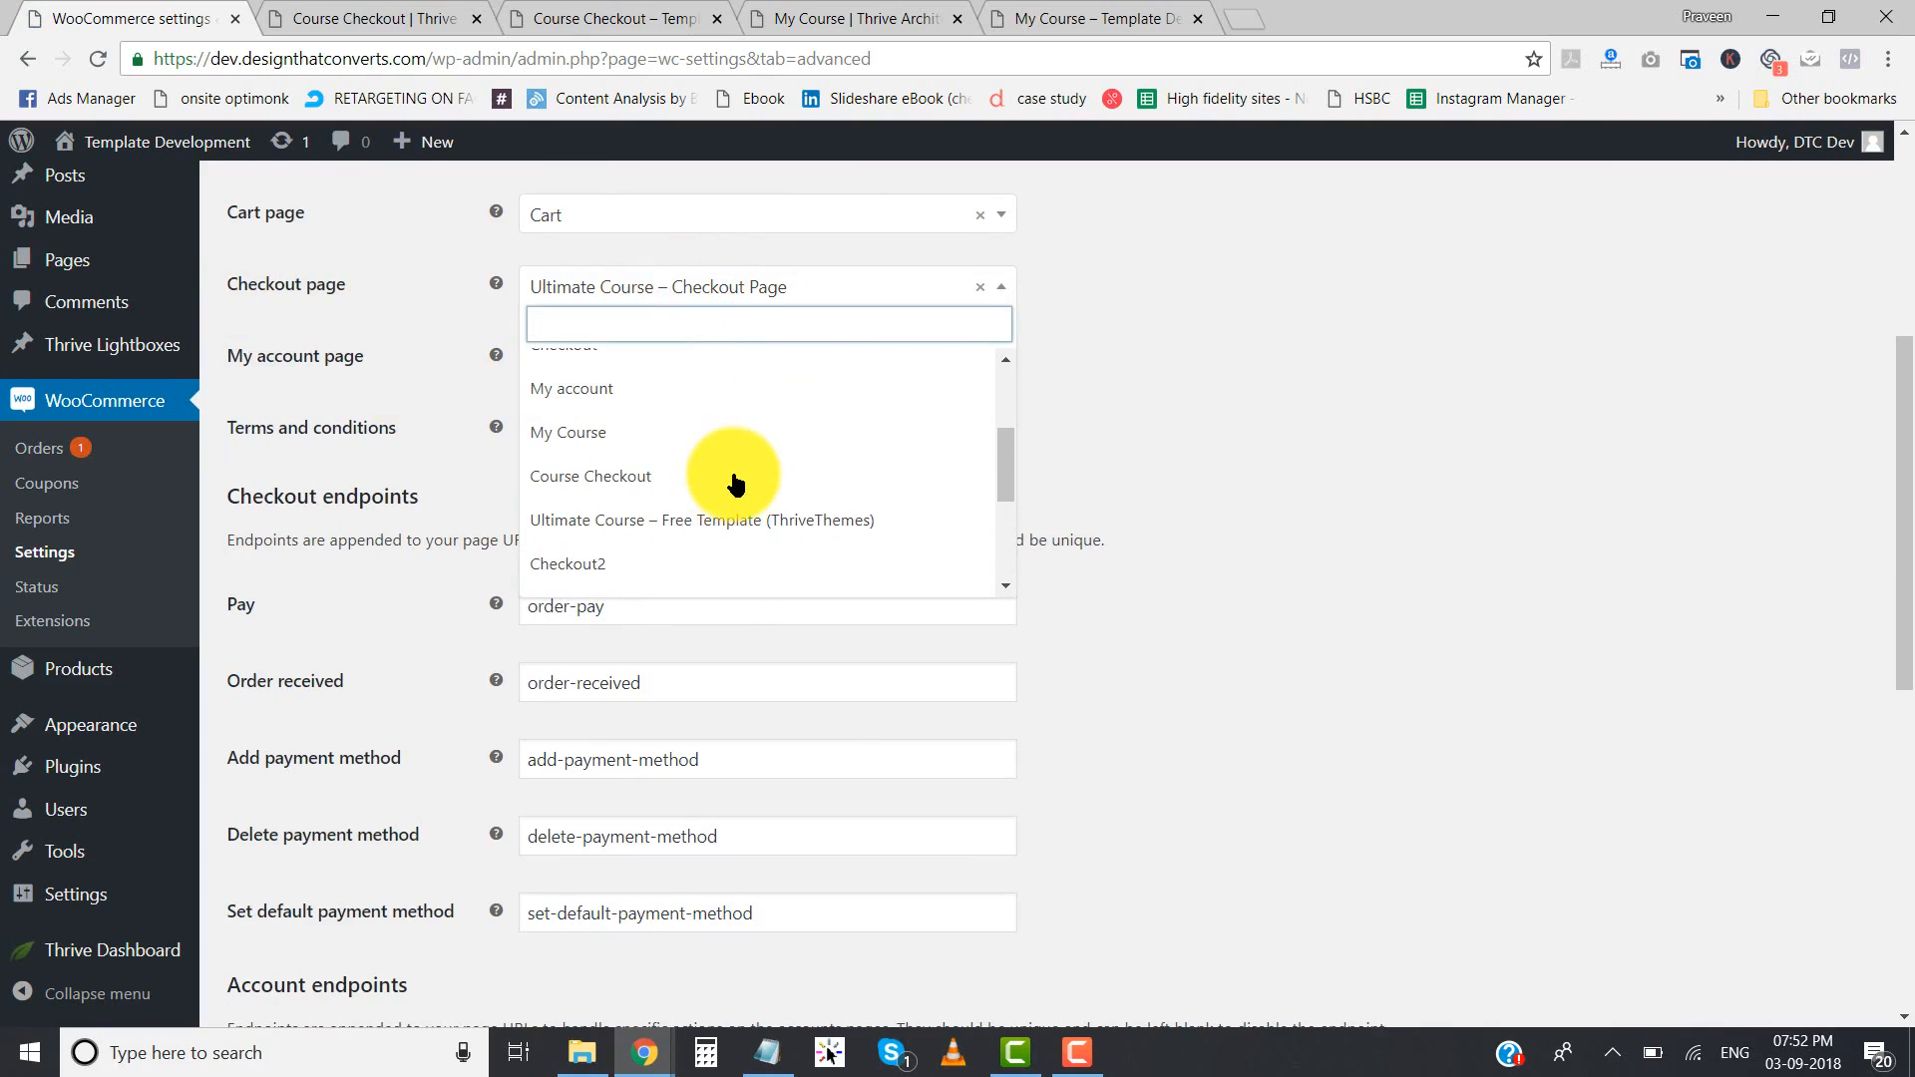
pyautogui.click(596, 487)
pyautogui.scroll(-8, 424, 608)
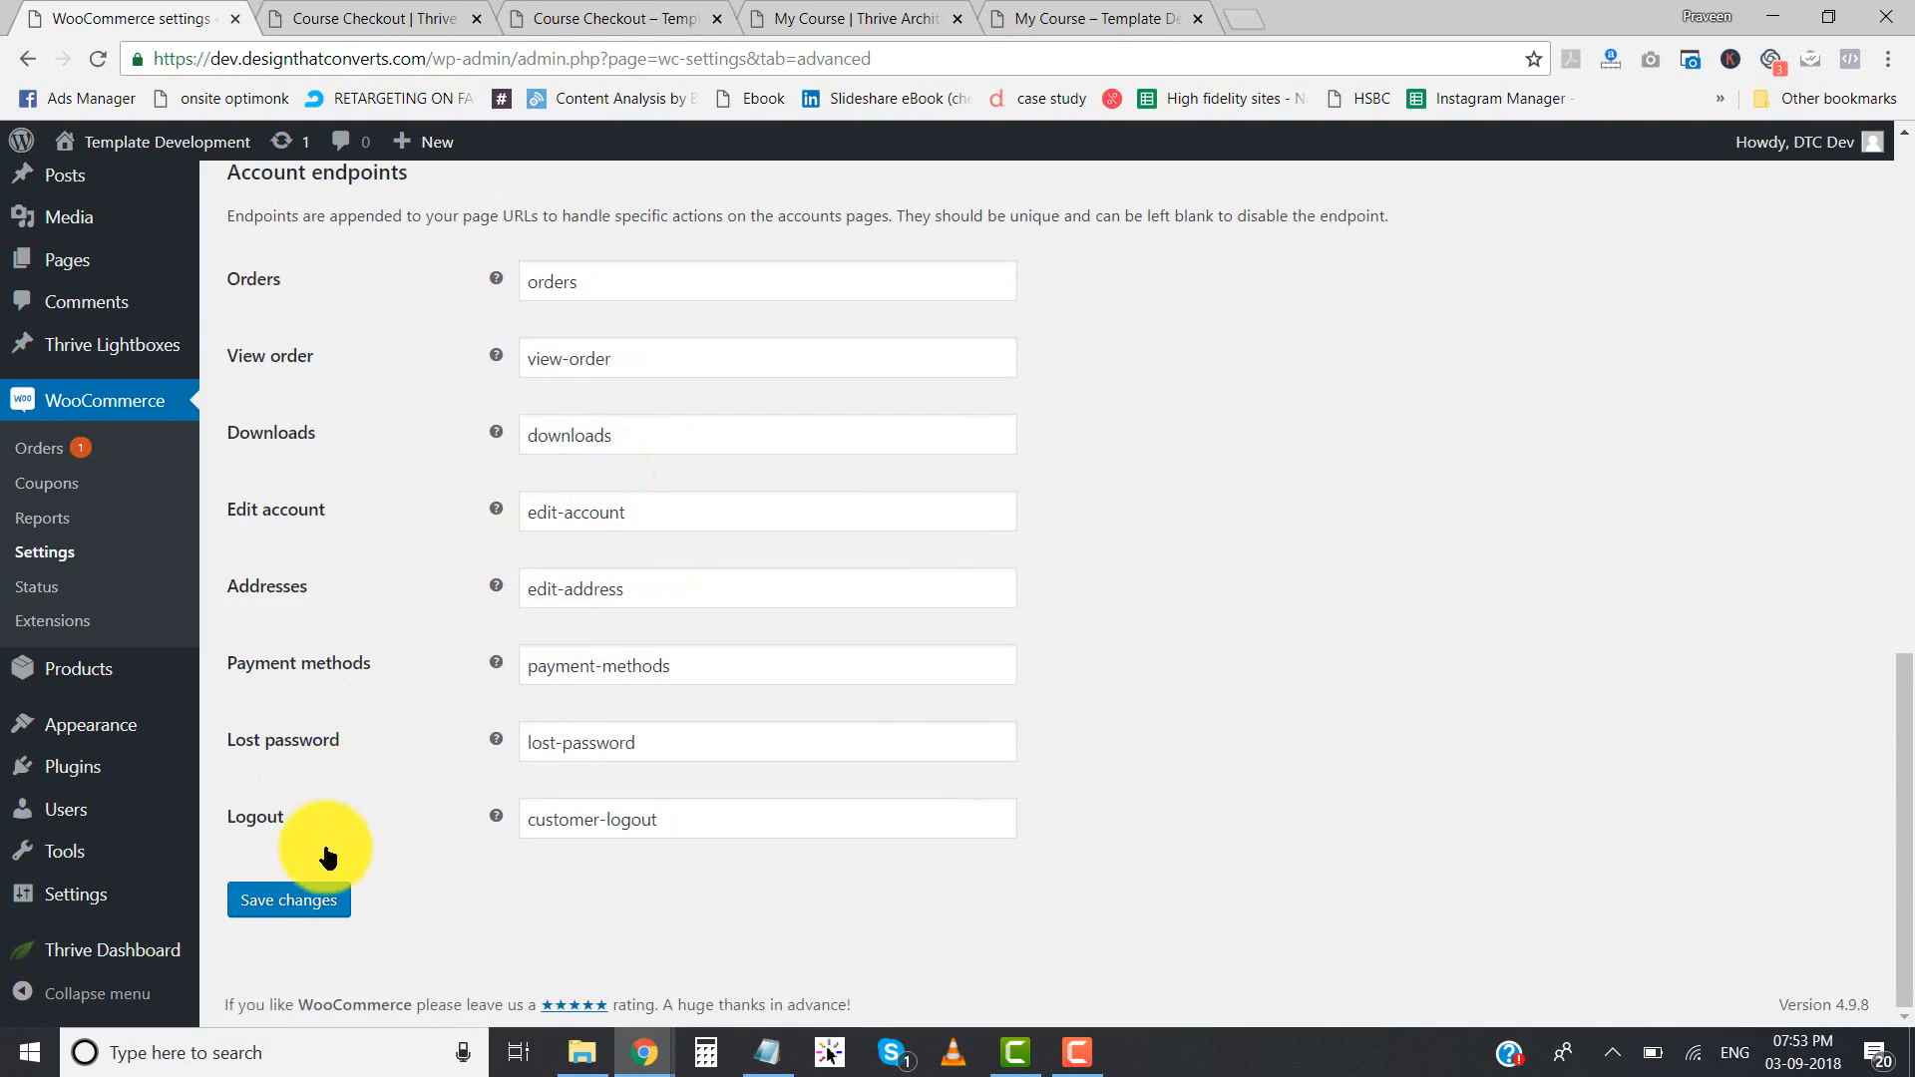
pyautogui.click(317, 900)
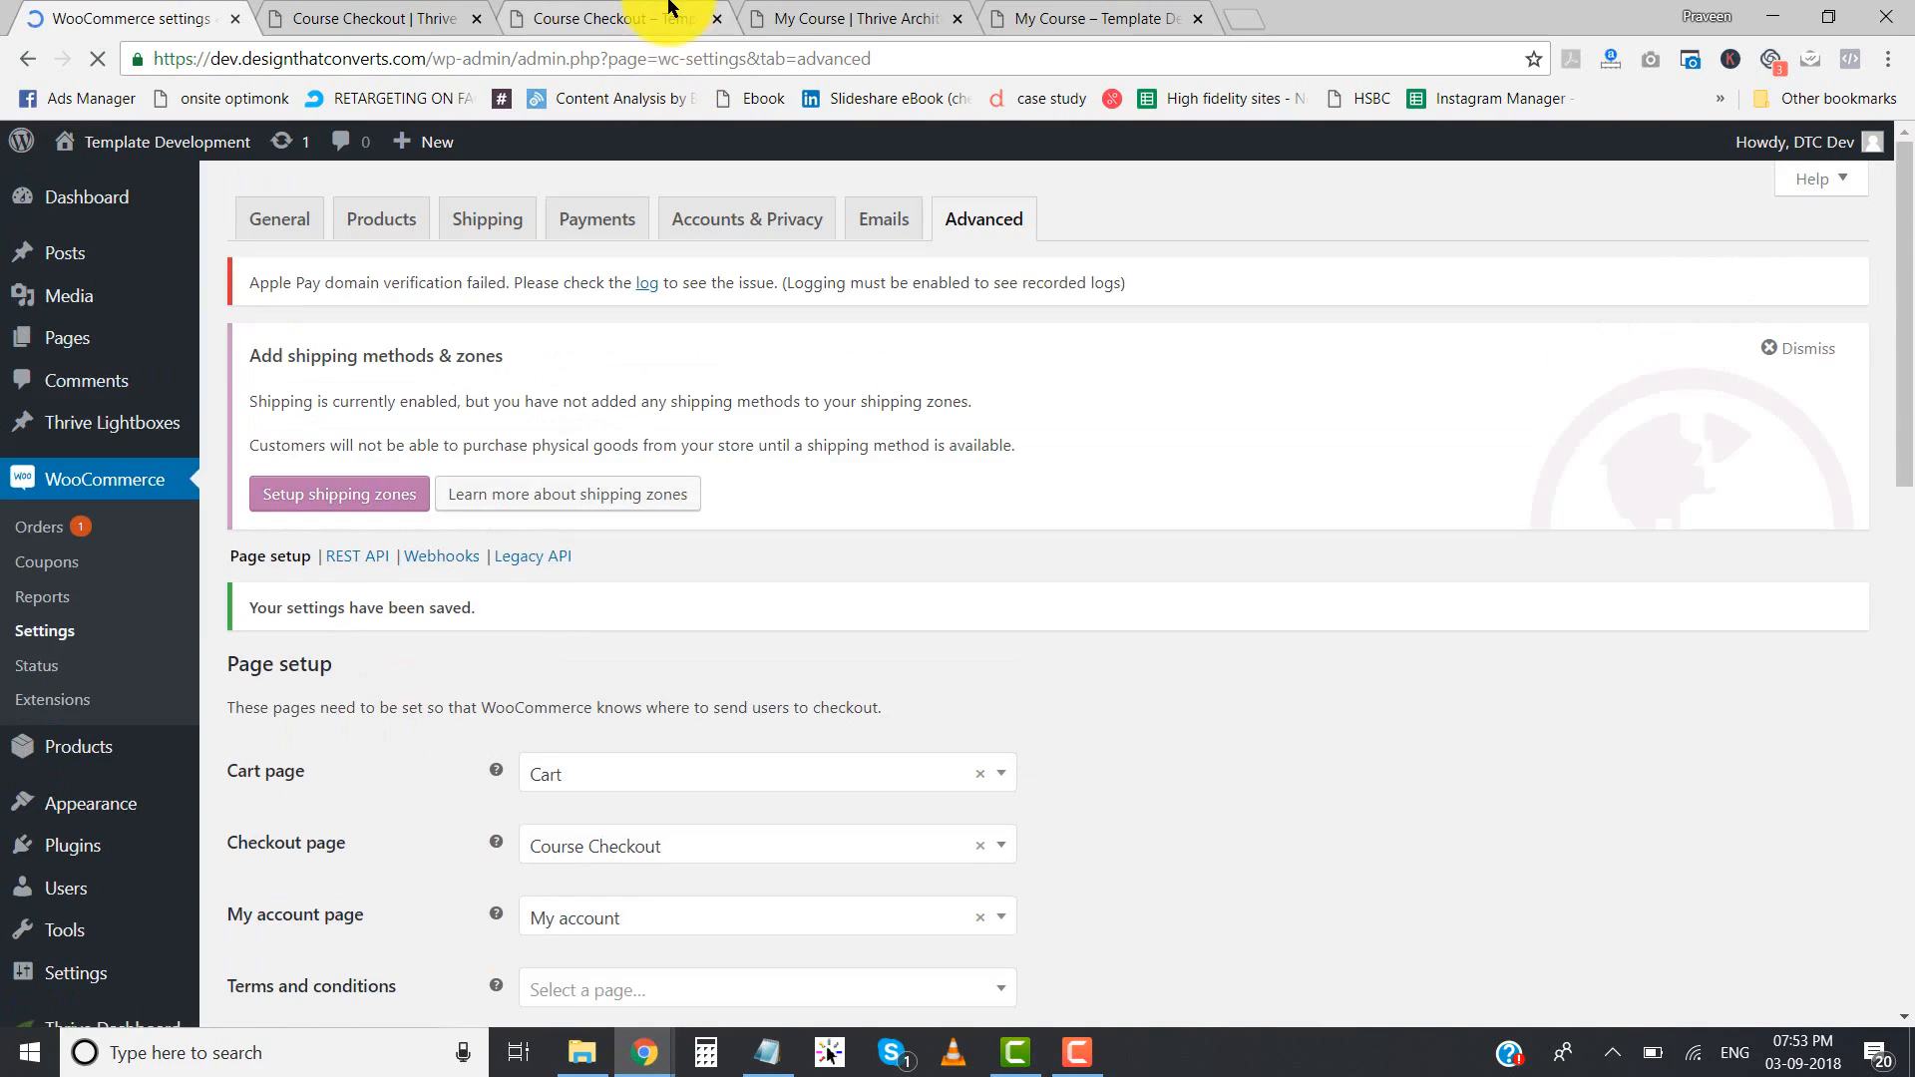
pyautogui.click(1022, 15)
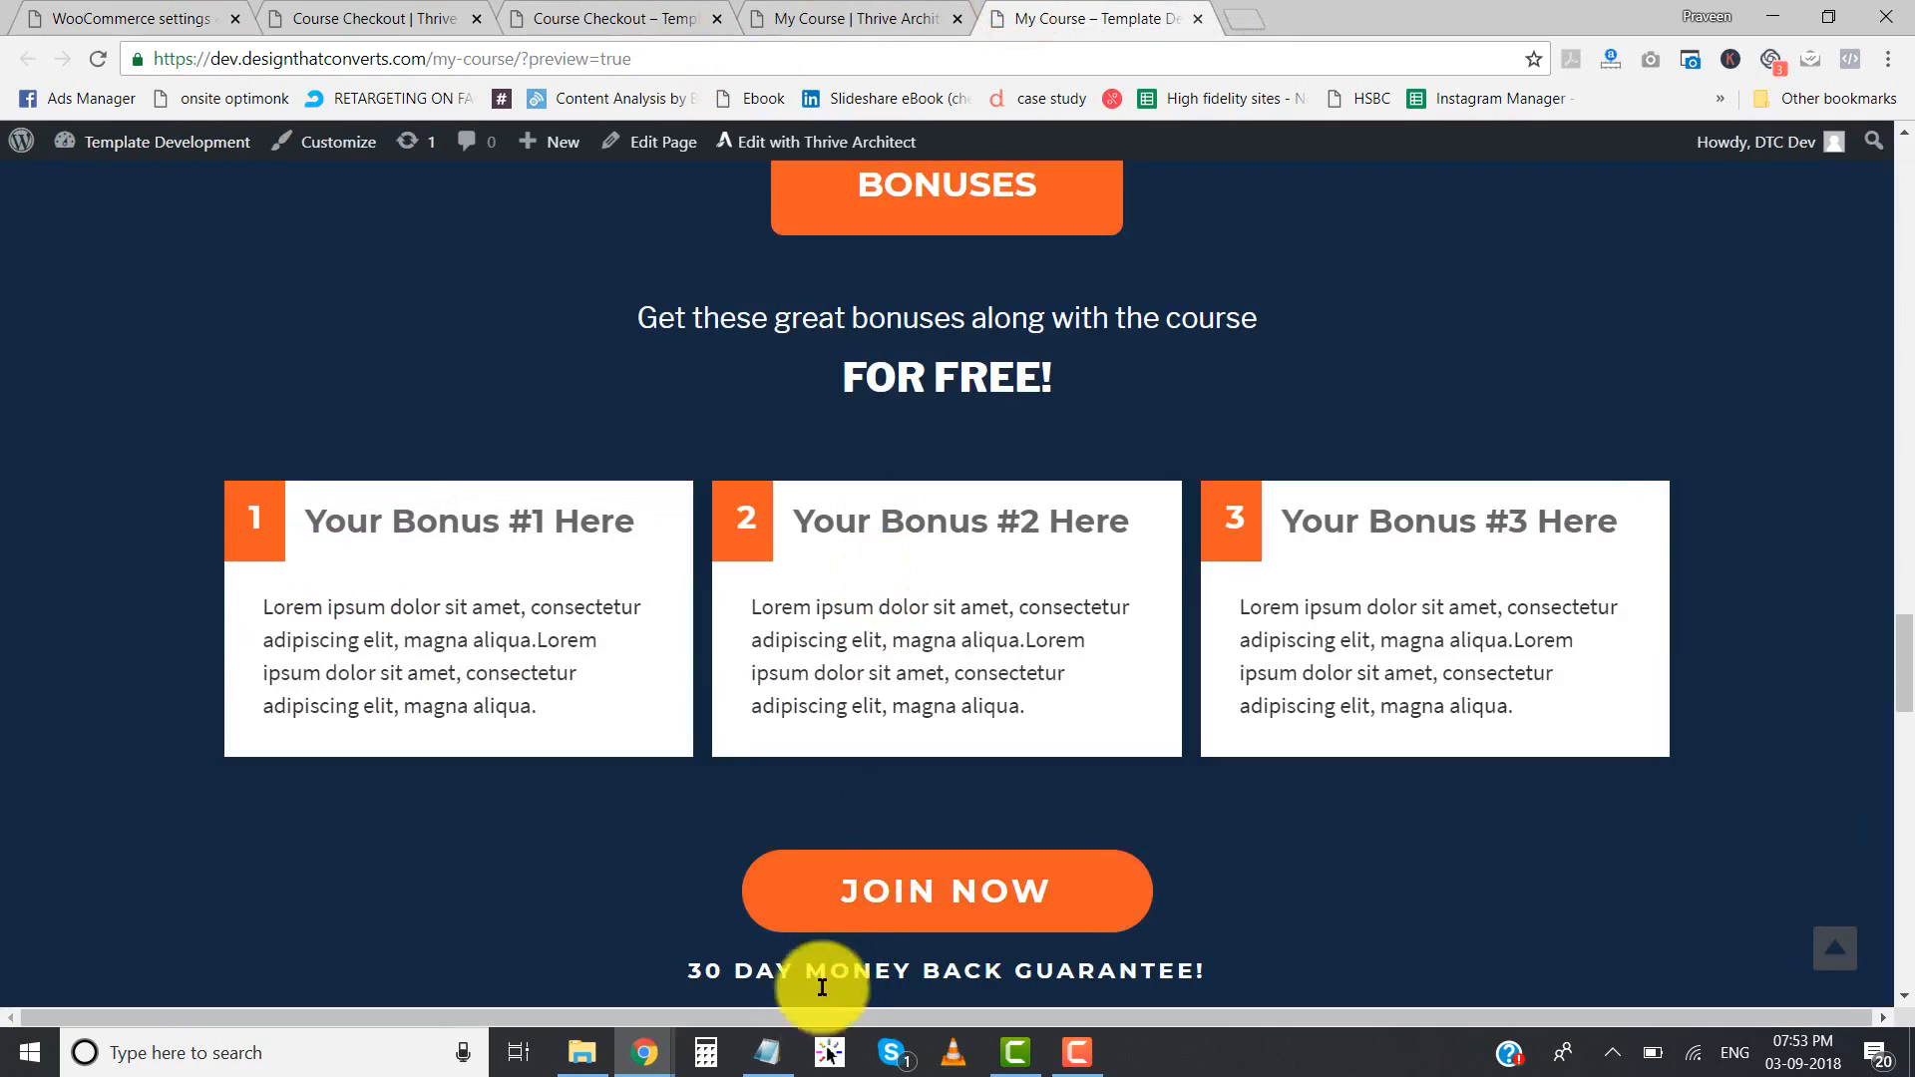
pyautogui.click(767, 1053)
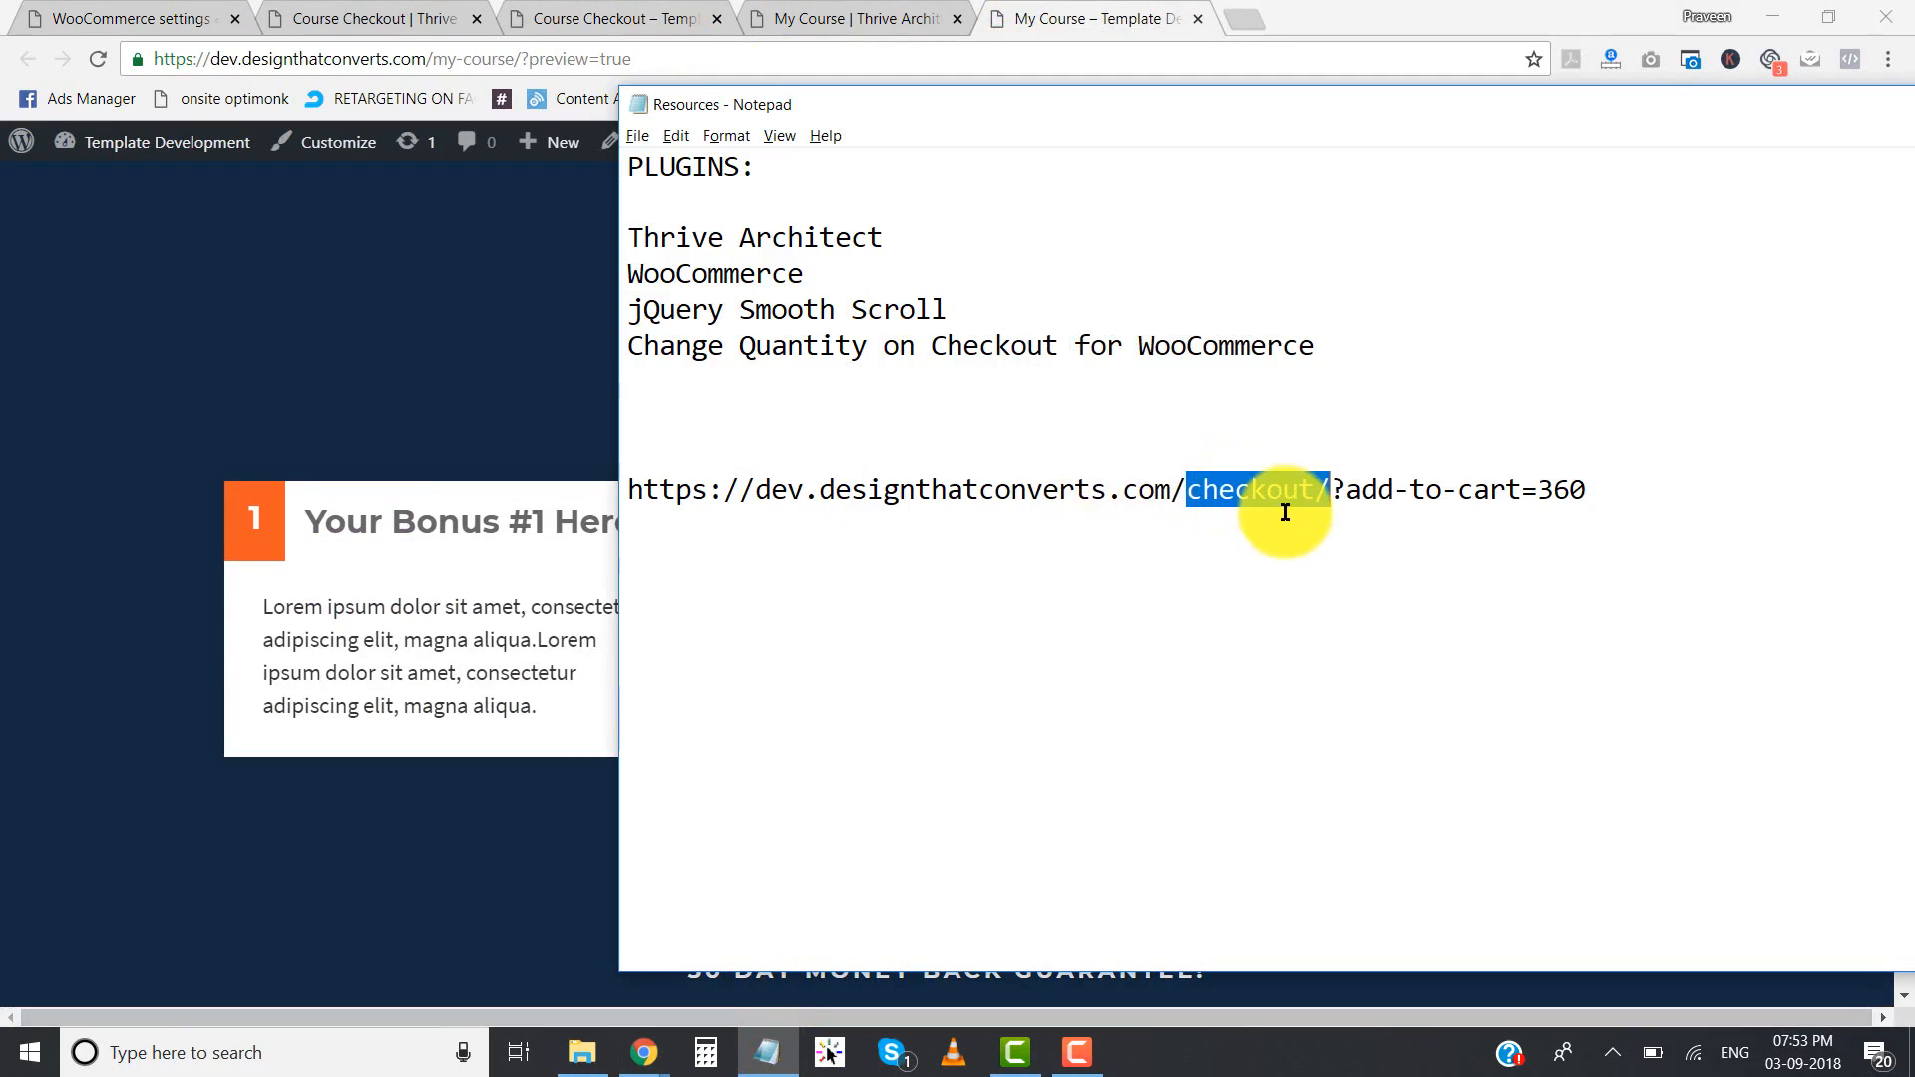
pyautogui.click(1183, 492)
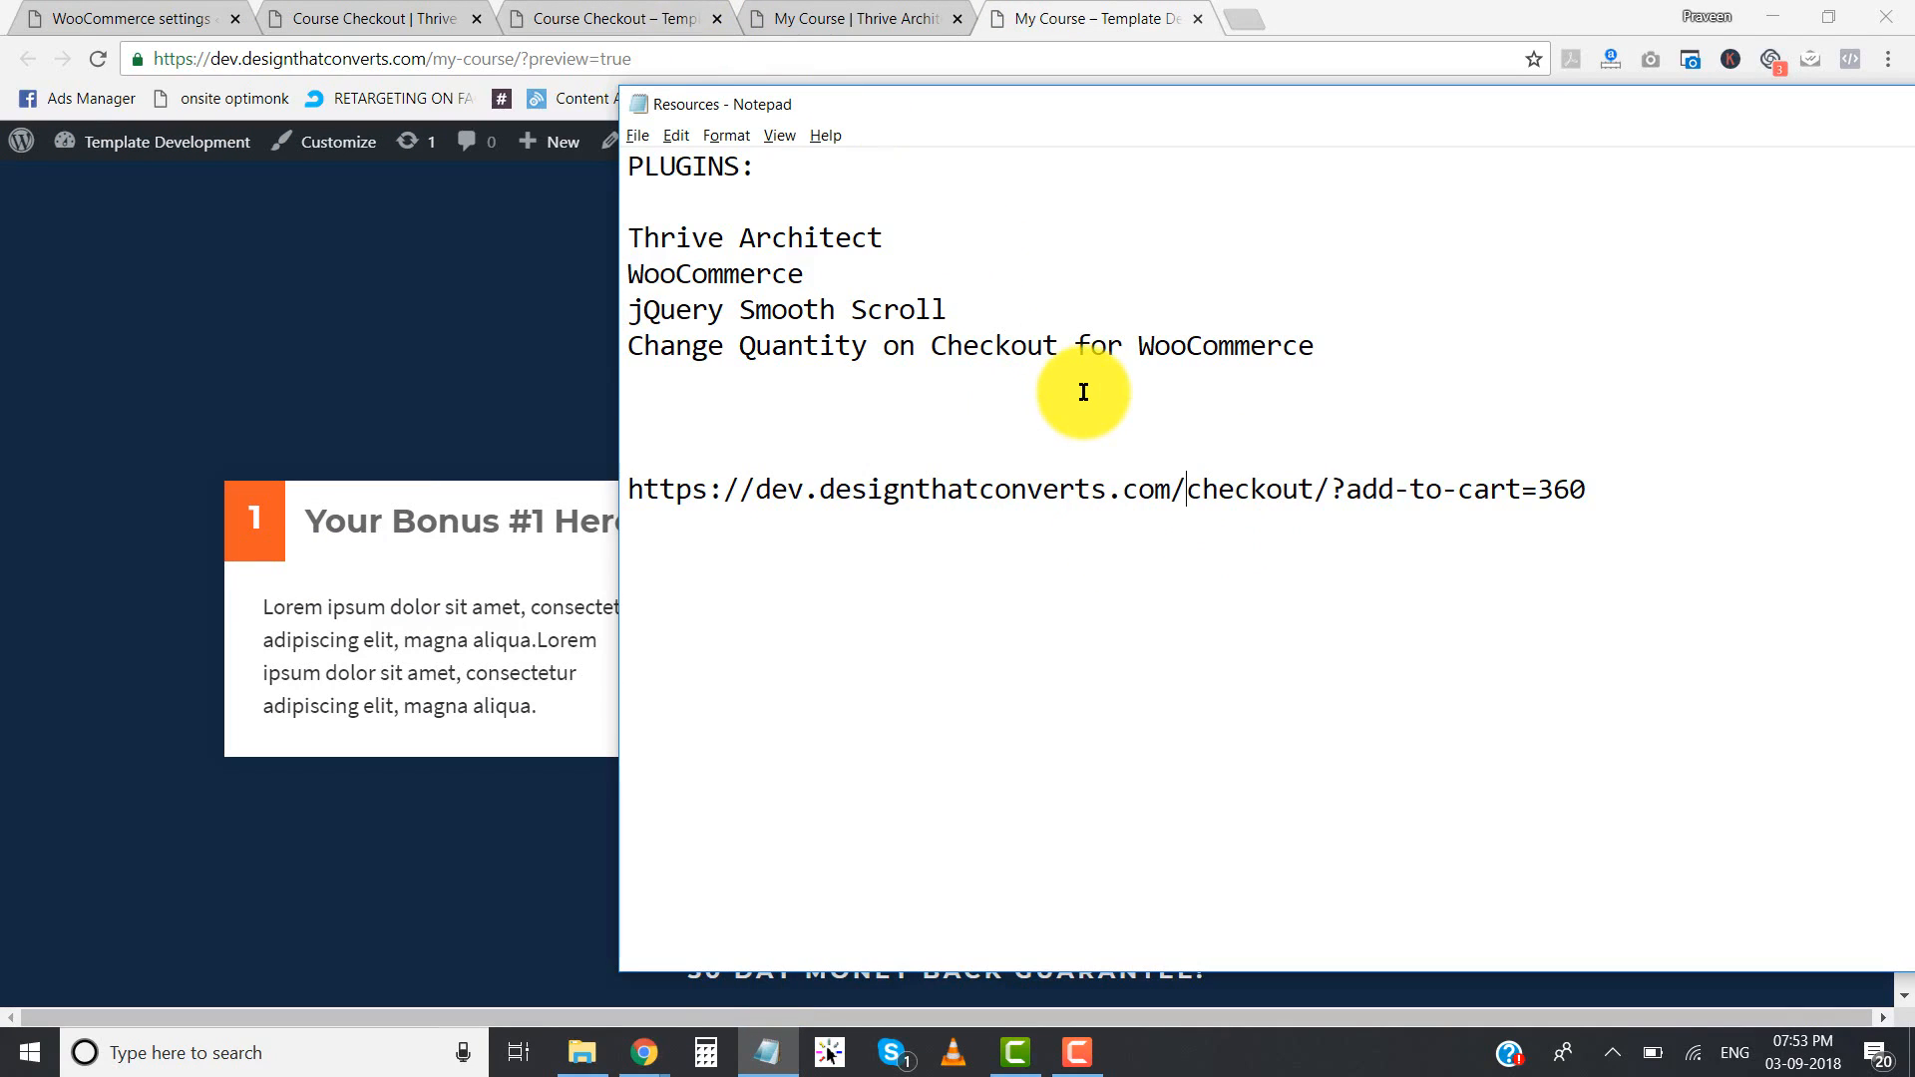
pyautogui.click(614, 18)
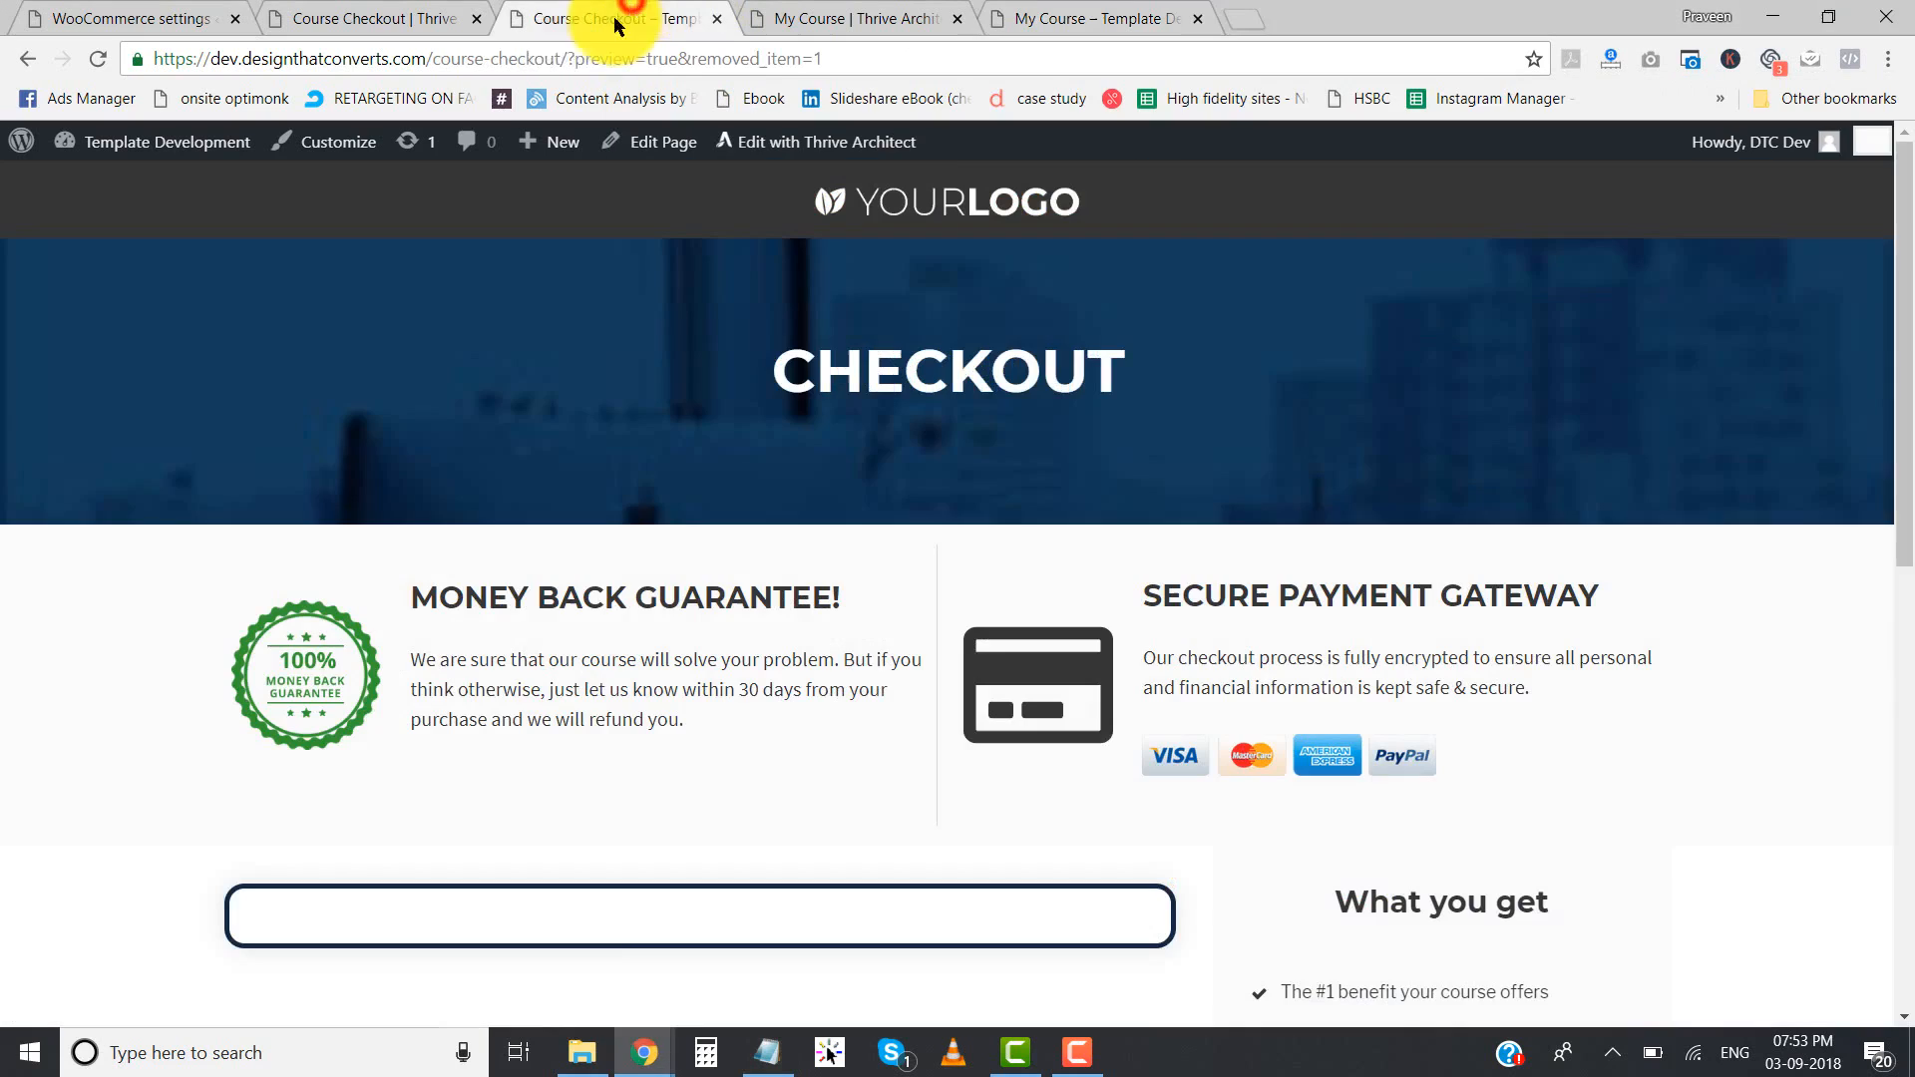
pyautogui.moveTo(570, 56); pyautogui.dragTo(86, 34)
pyautogui.hotkey('ctrl', 'c')
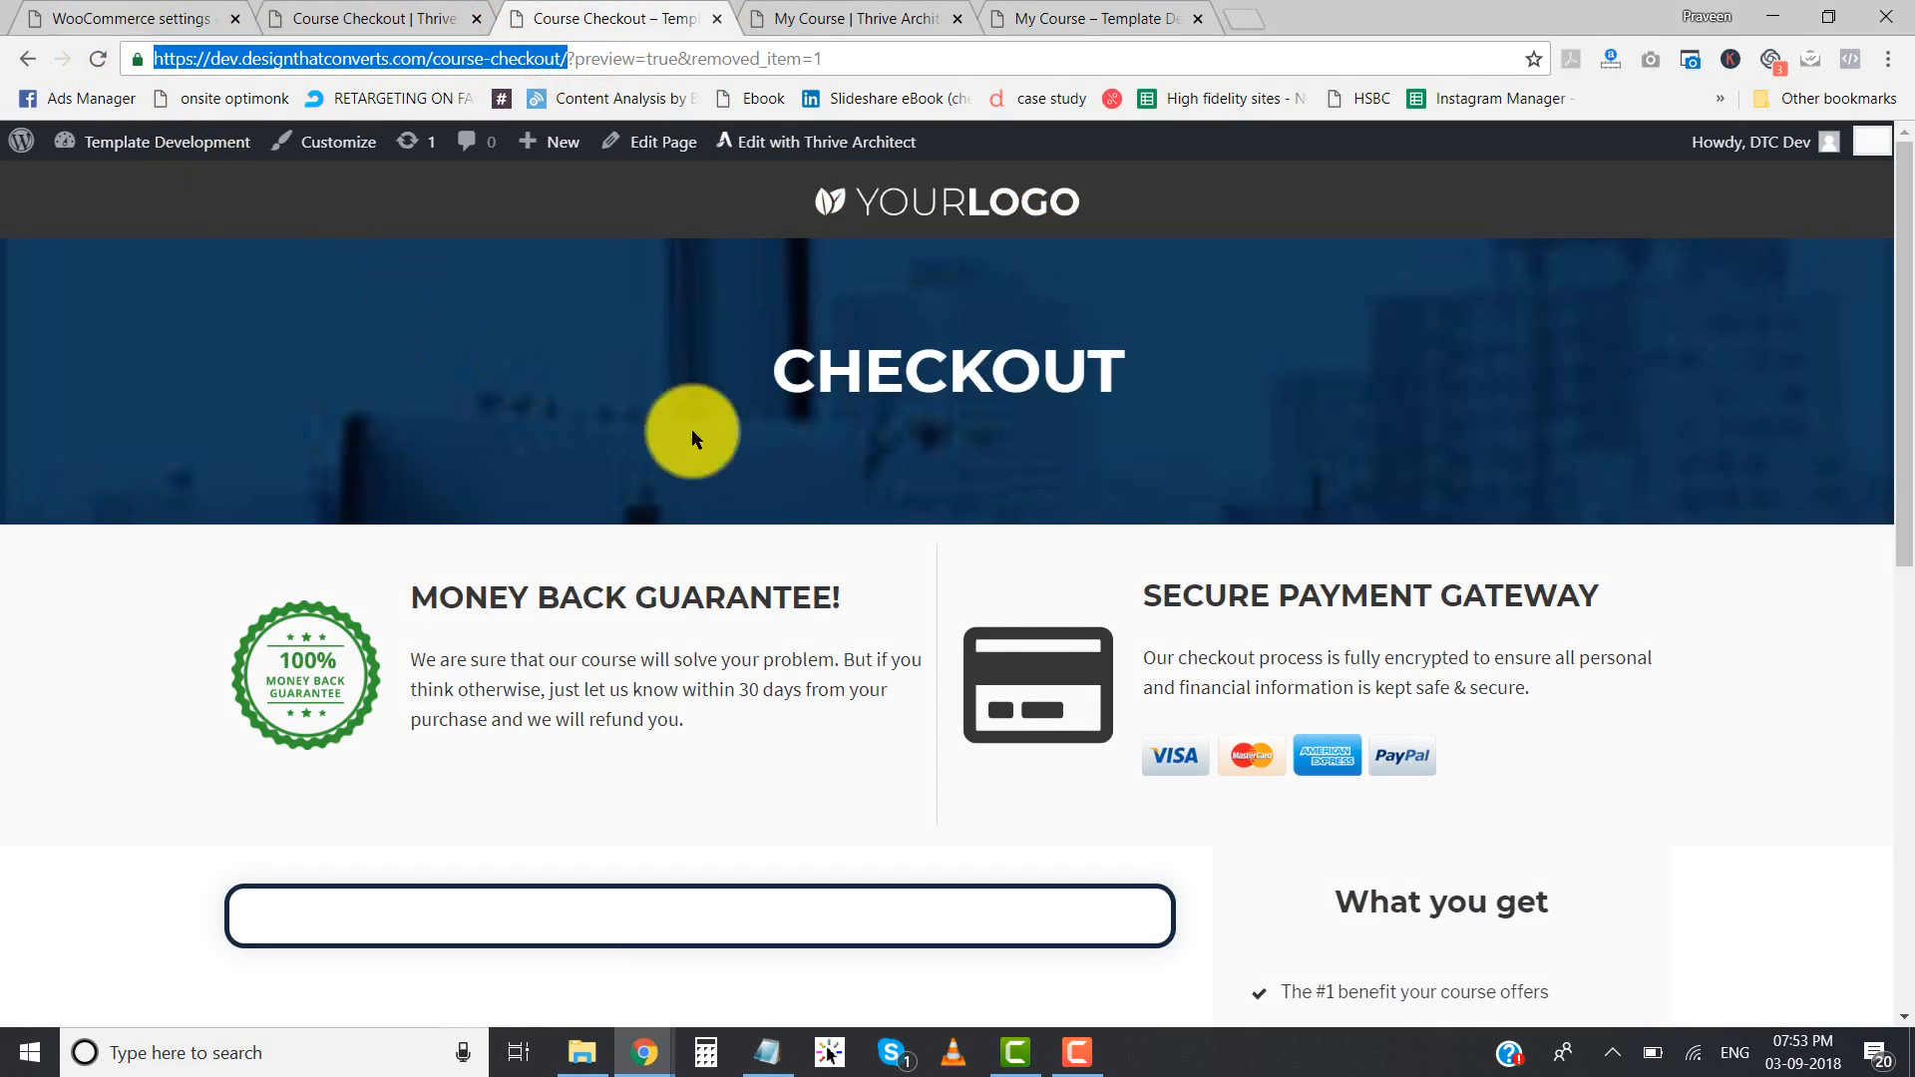
pyautogui.hotkey('alt', 'Tab')
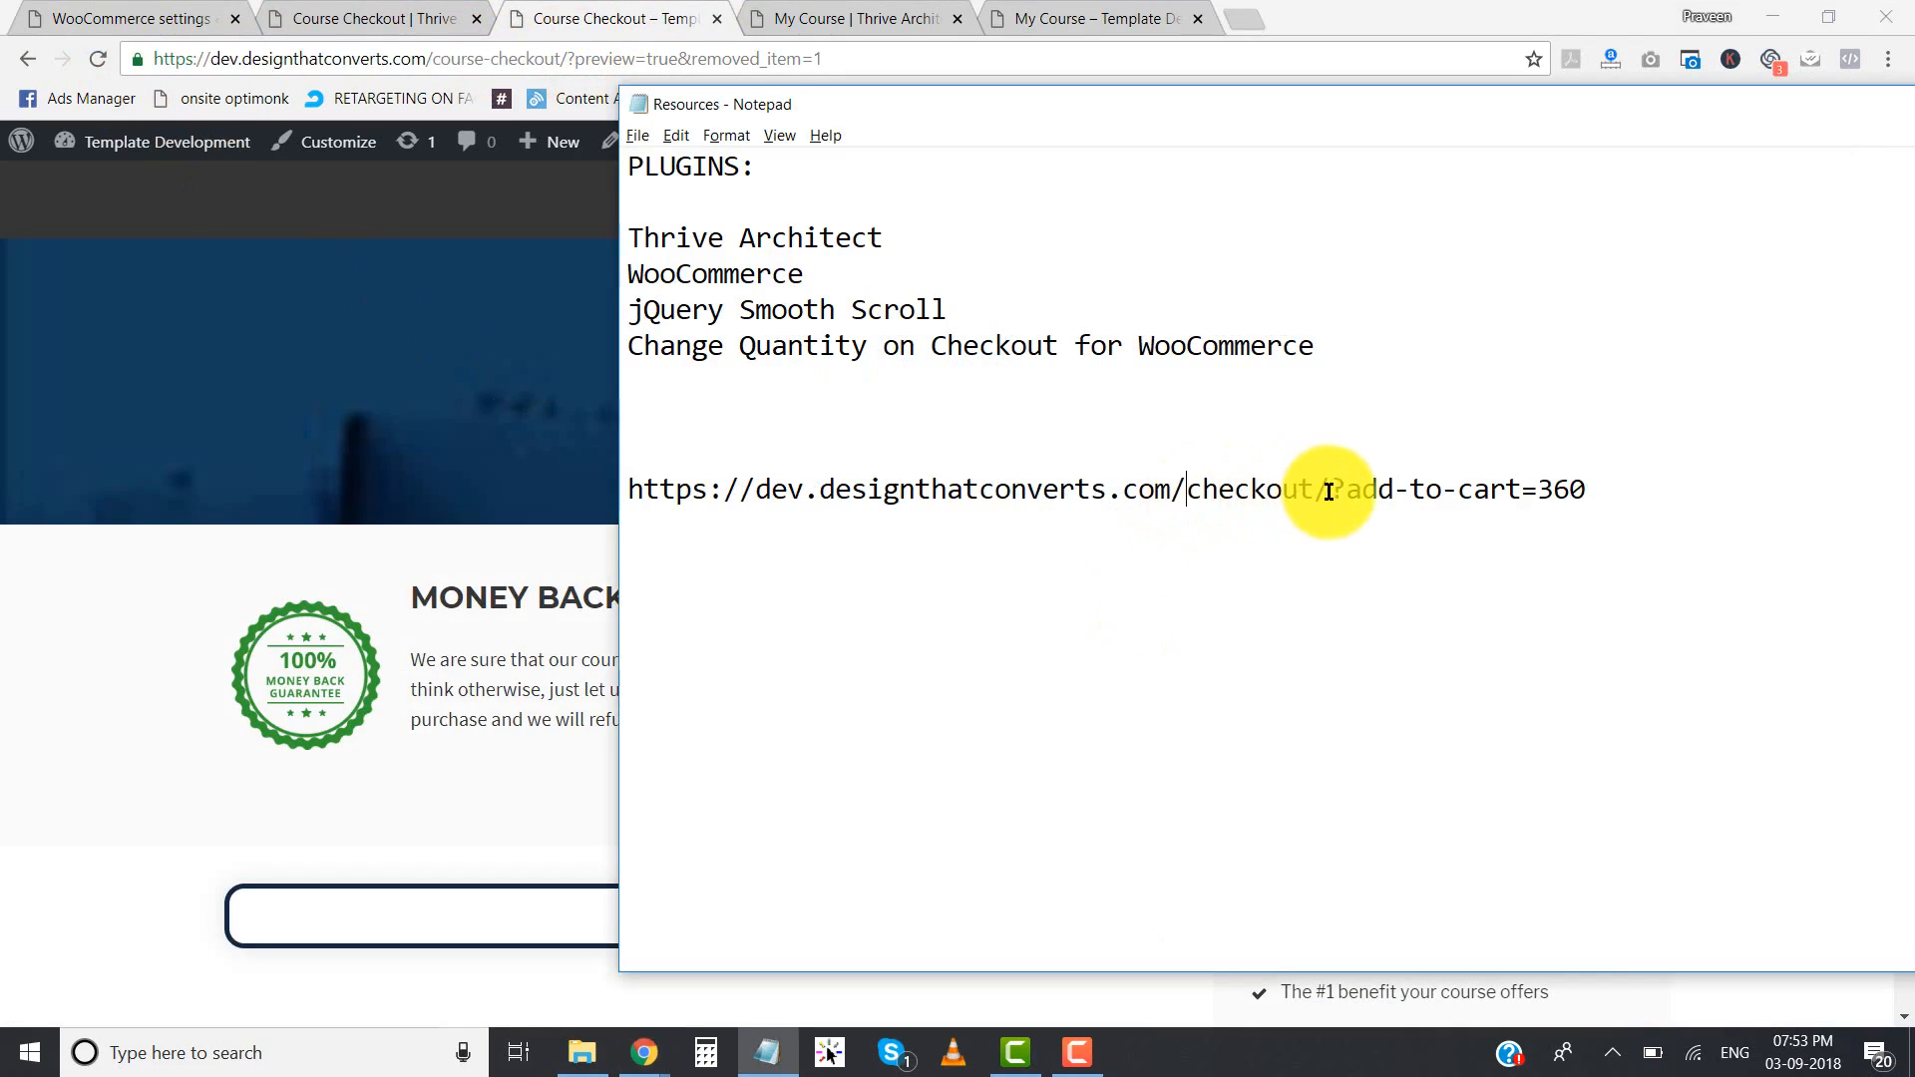
pyautogui.moveTo(1330, 489); pyautogui.dragTo(628, 488)
pyautogui.hotkey('ctrl', 'v')
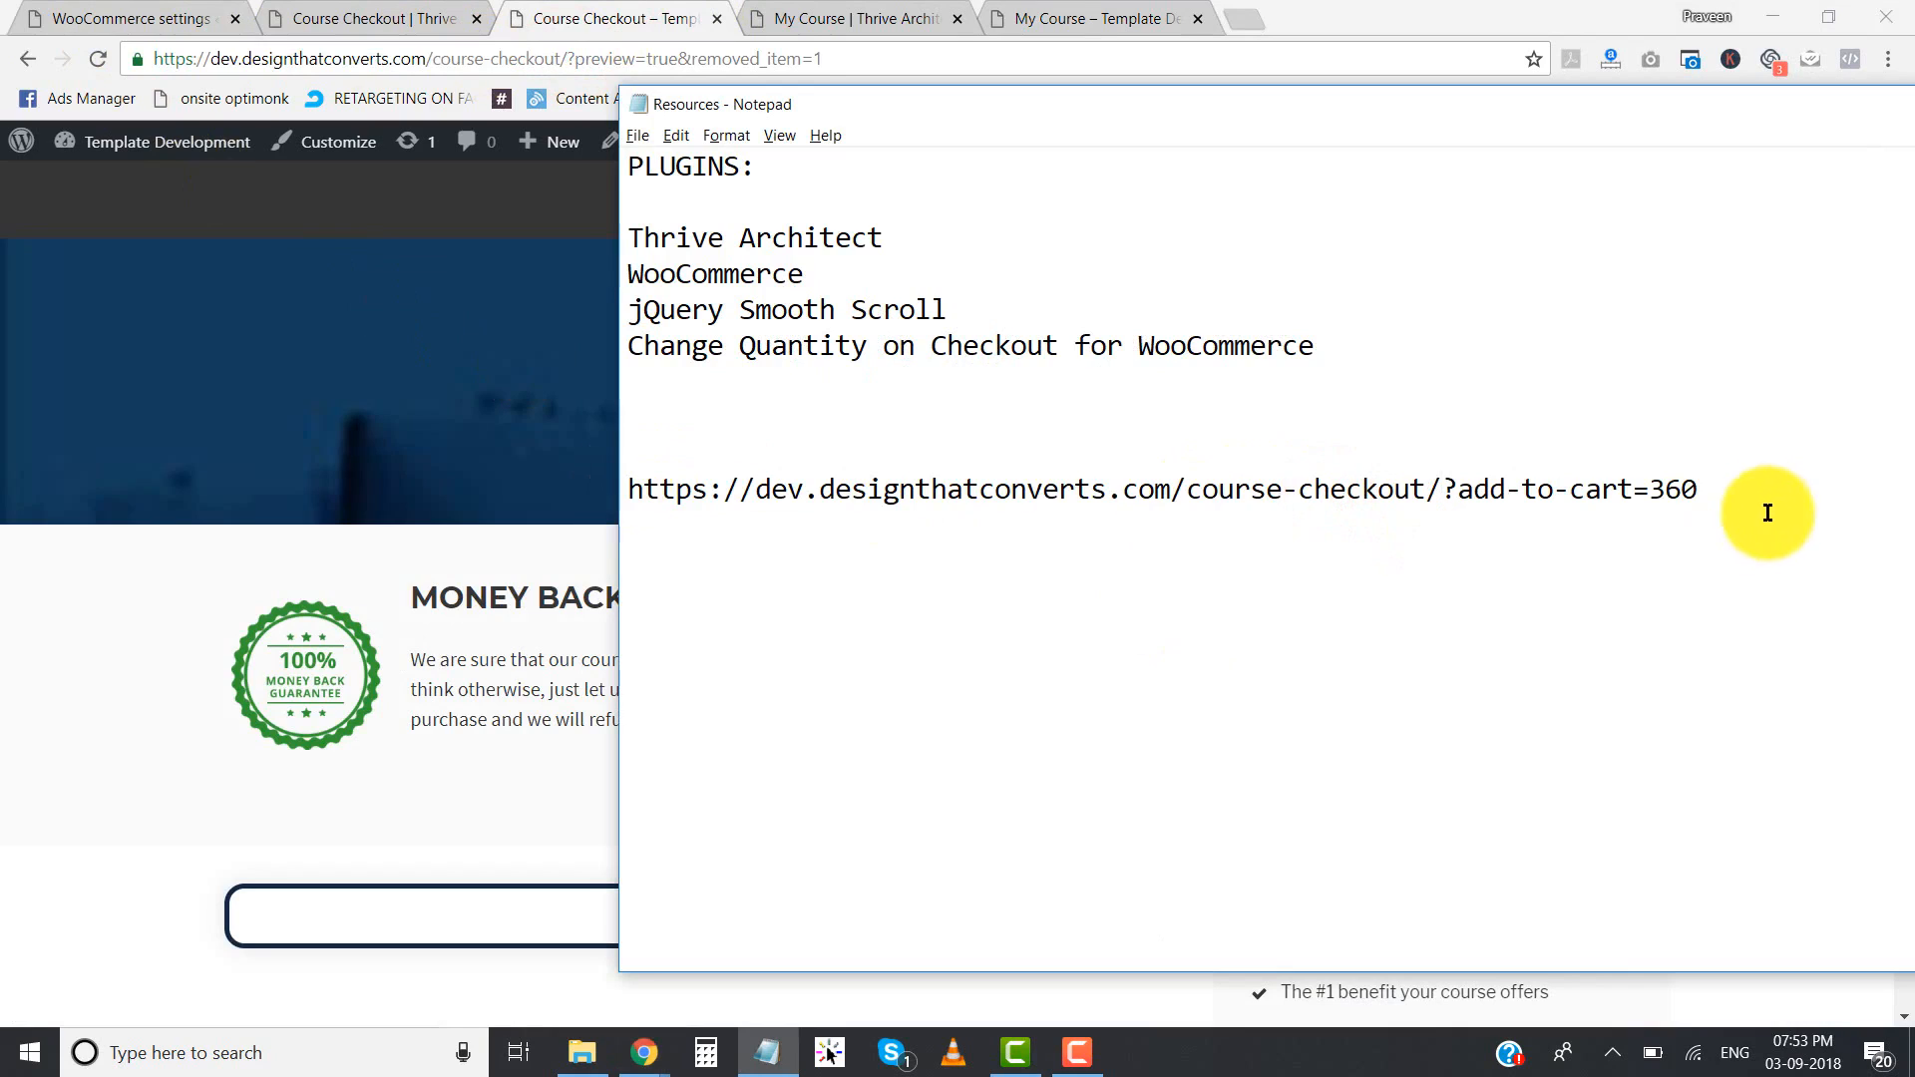
# - Copy the complete add-to-cart link from Notepad and load it in a new browser tab
pyautogui.click(1735, 480)
pyautogui.moveTo(1407, 481); pyautogui.dragTo(633, 479)
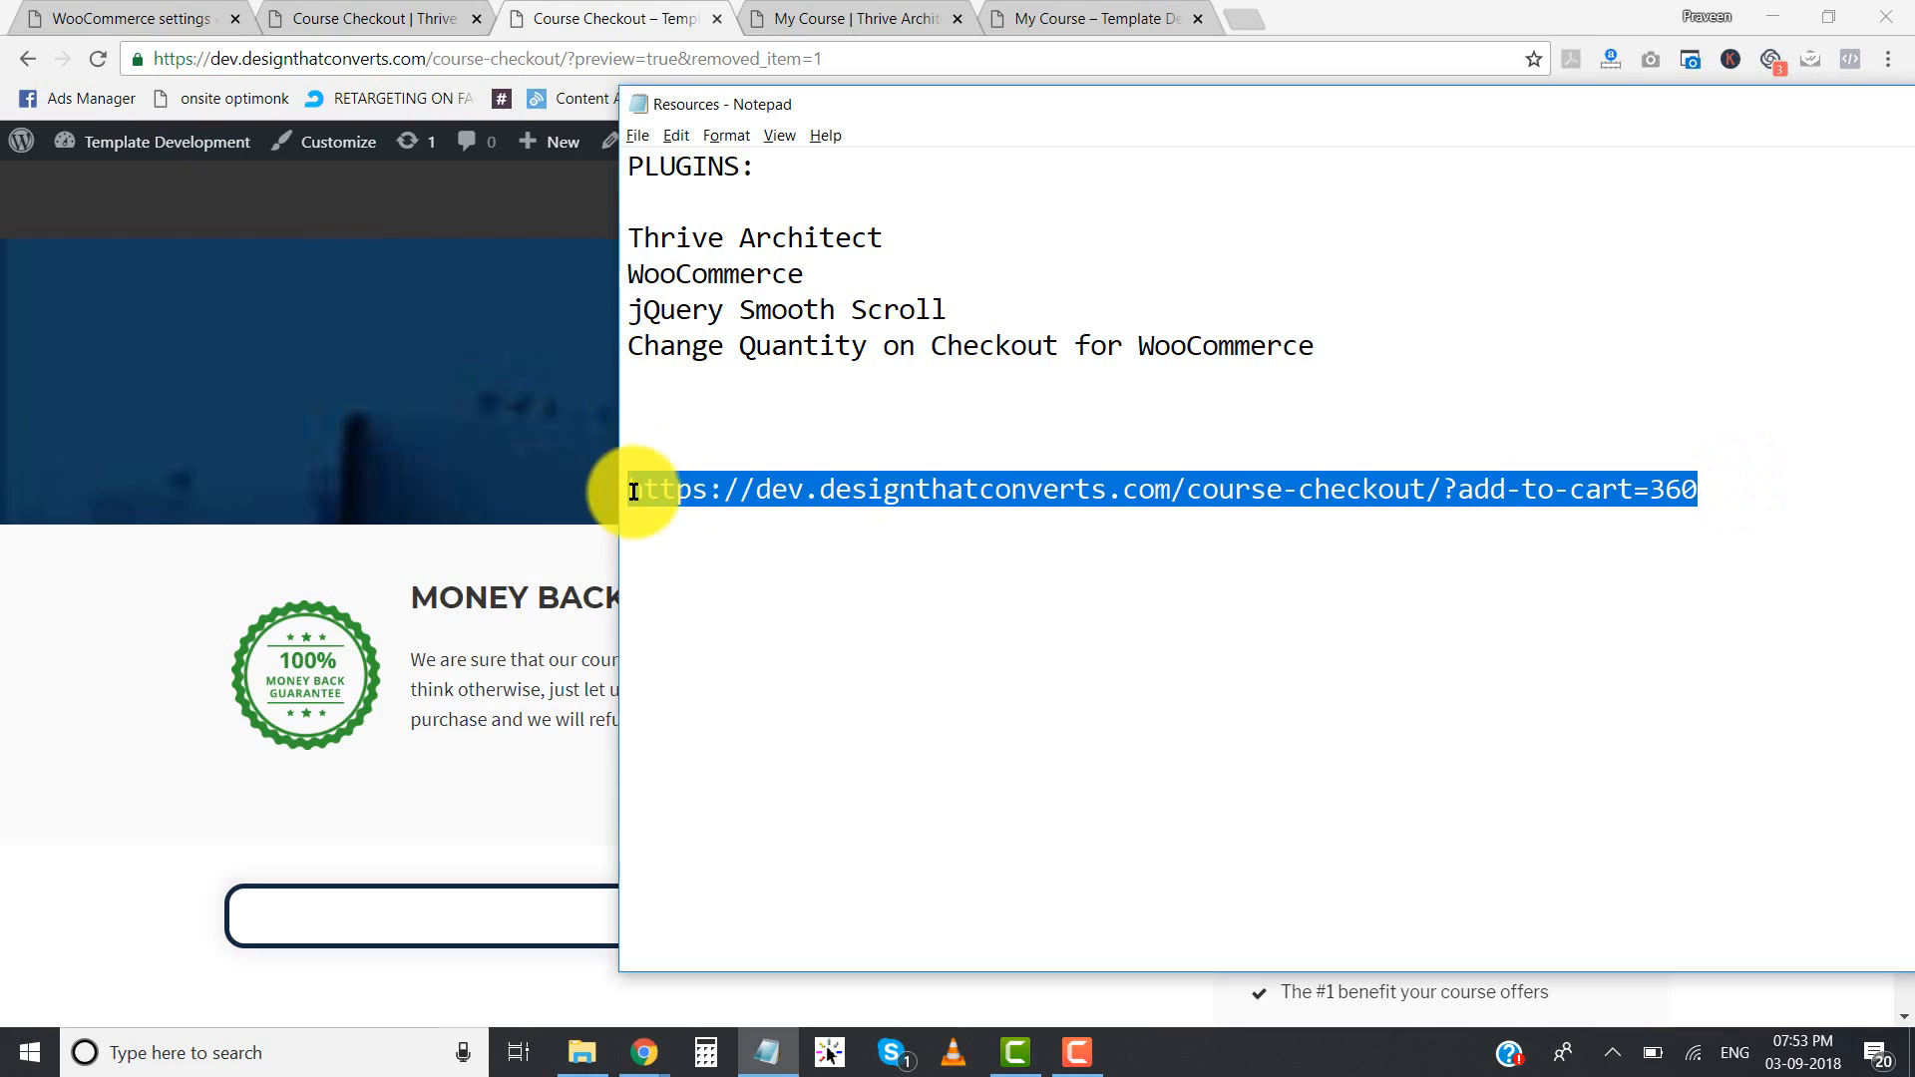
pyautogui.rightClick(690, 505)
pyautogui.click(604, 570)
pyautogui.click(1250, 18)
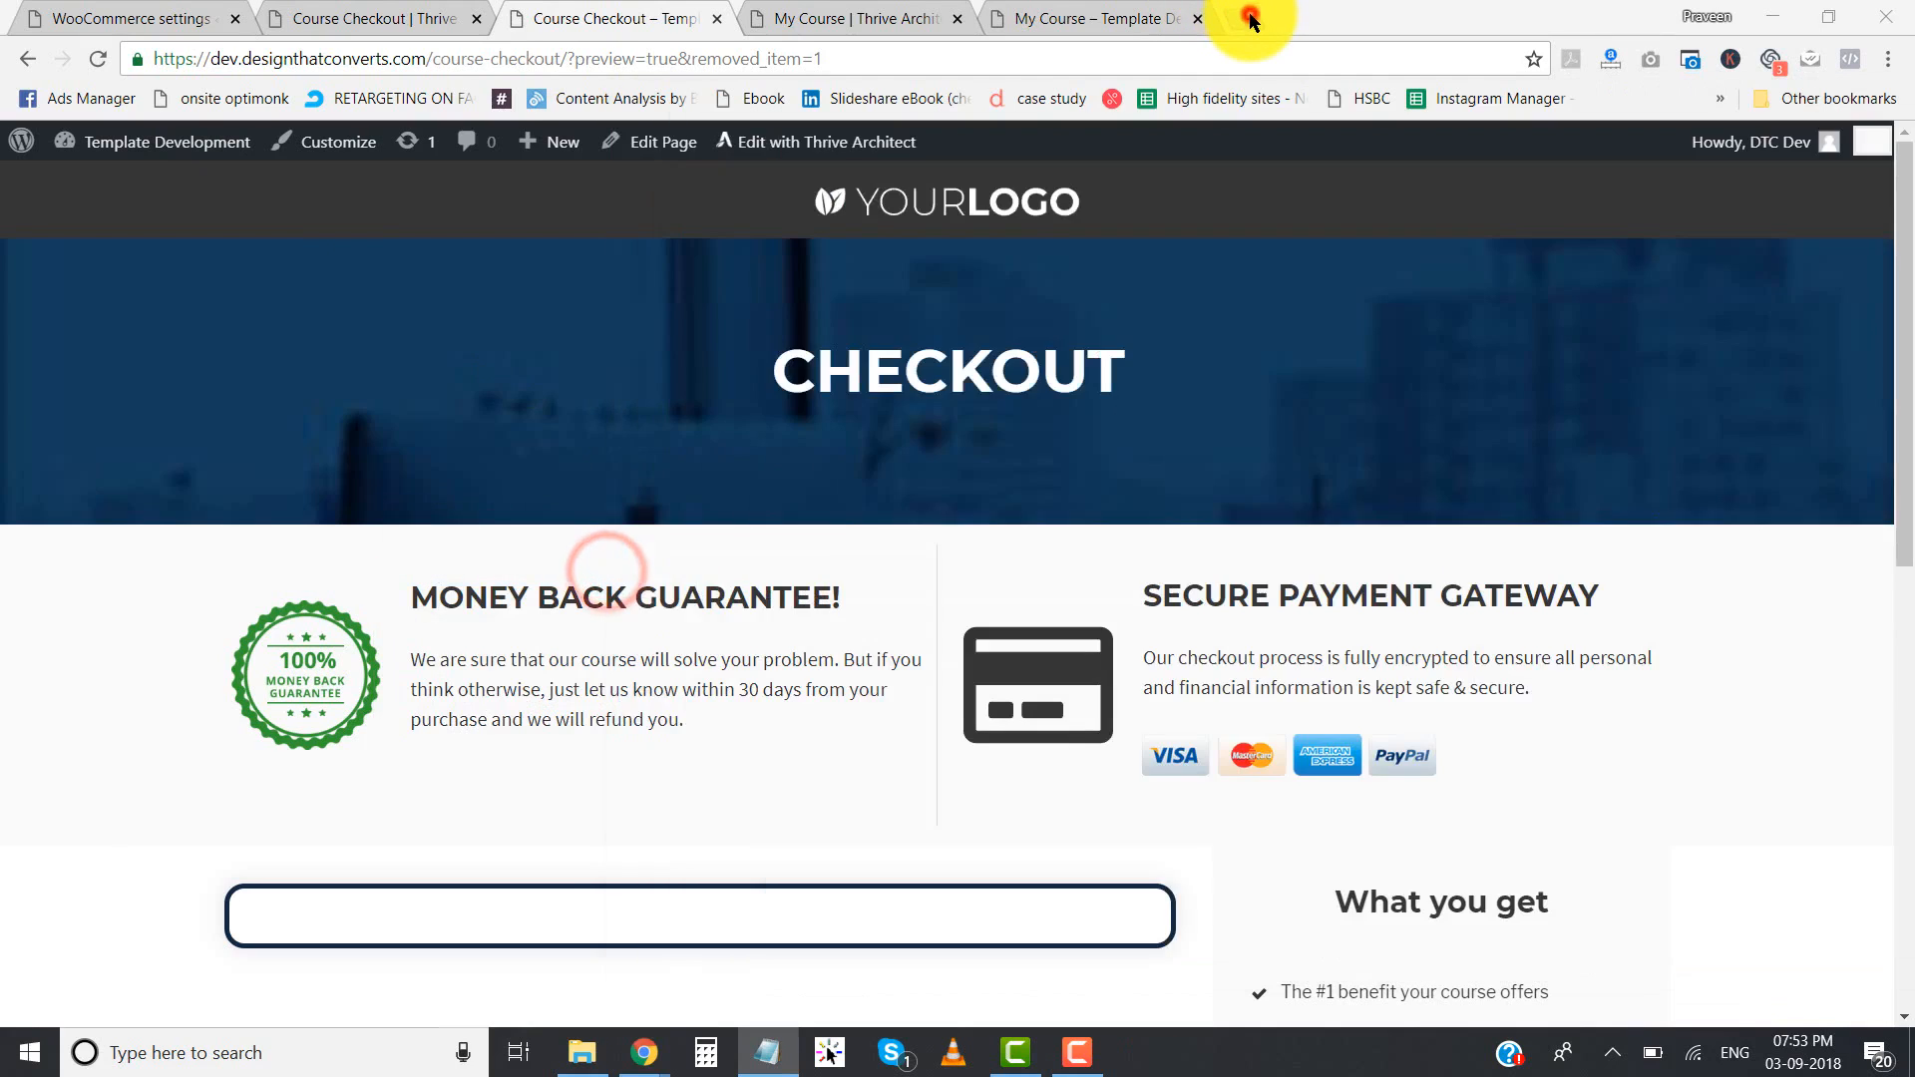
pyautogui.click(1250, 18)
pyautogui.hotkey('ctrl', 'v')
pyautogui.press('Return')
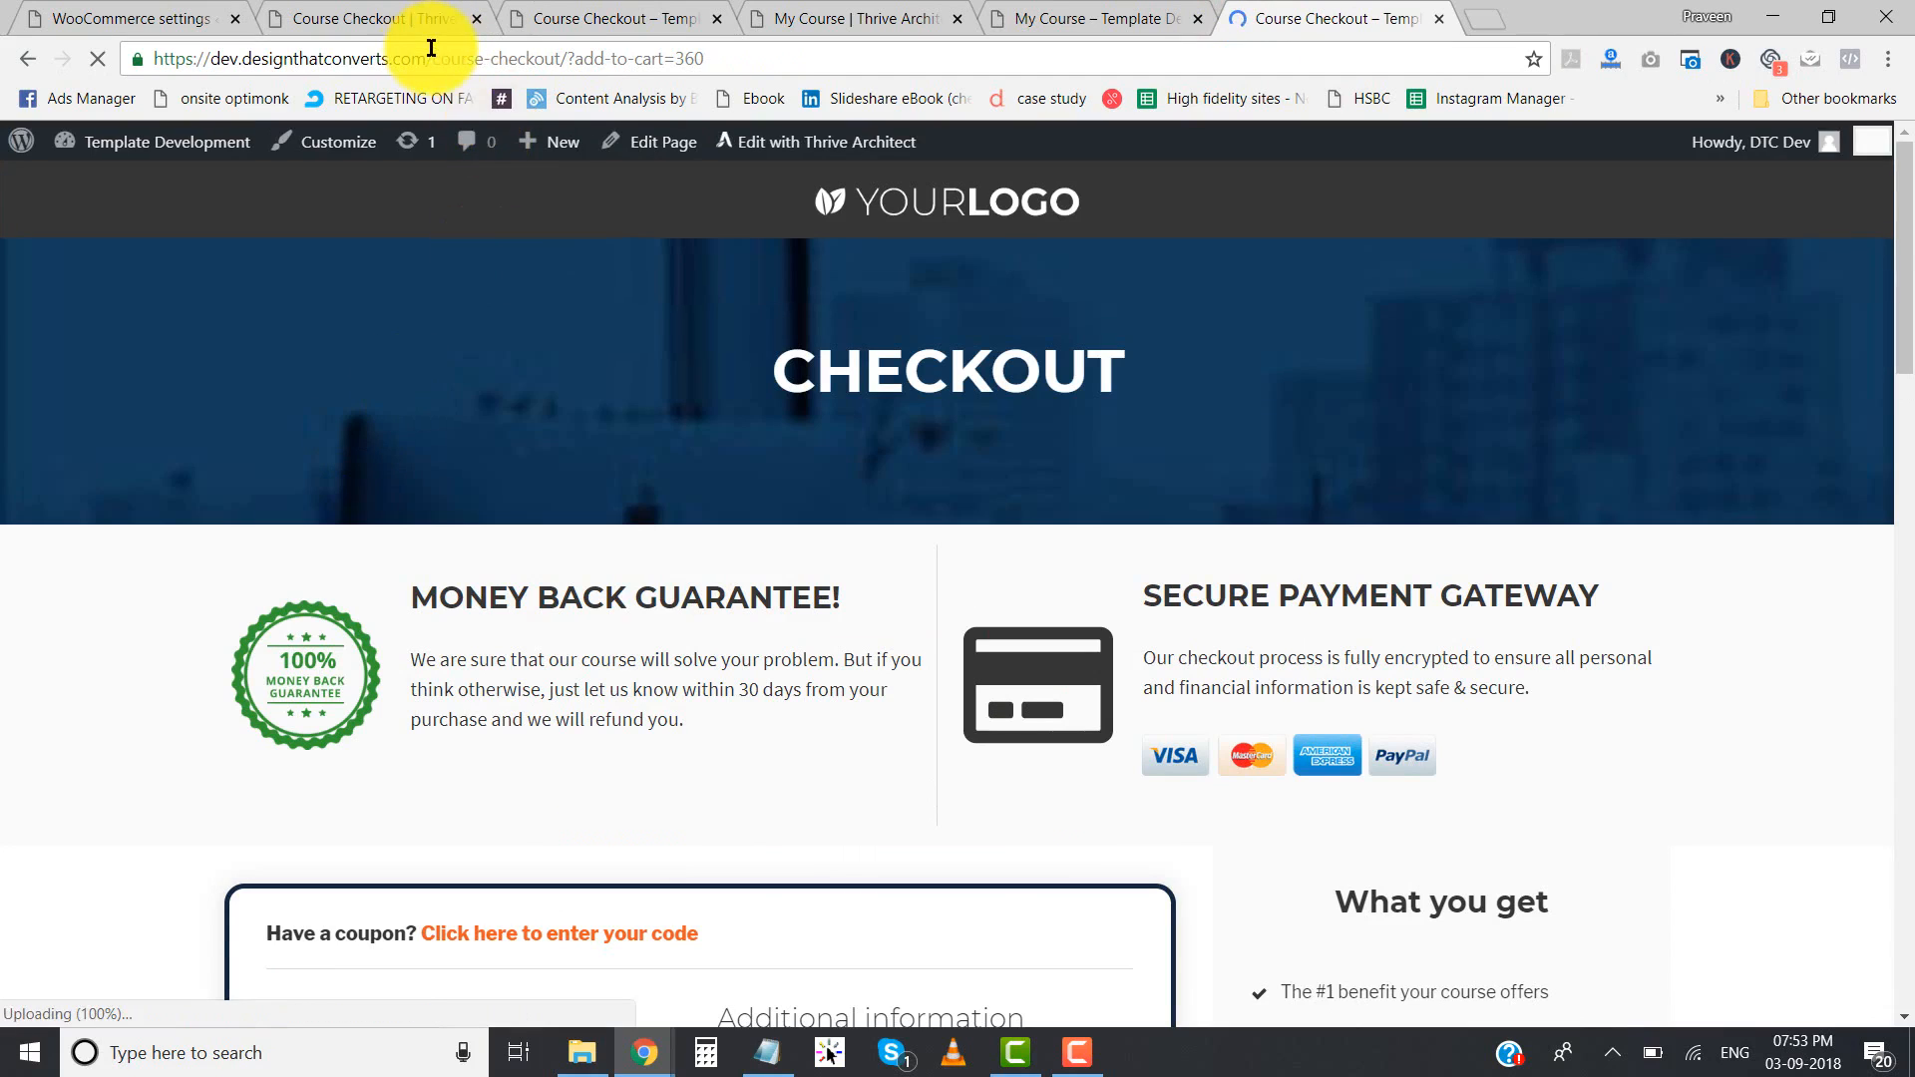
# - Set the My Course quantity in the checkout order to 1
pyautogui.scroll(-10, 555, 445)
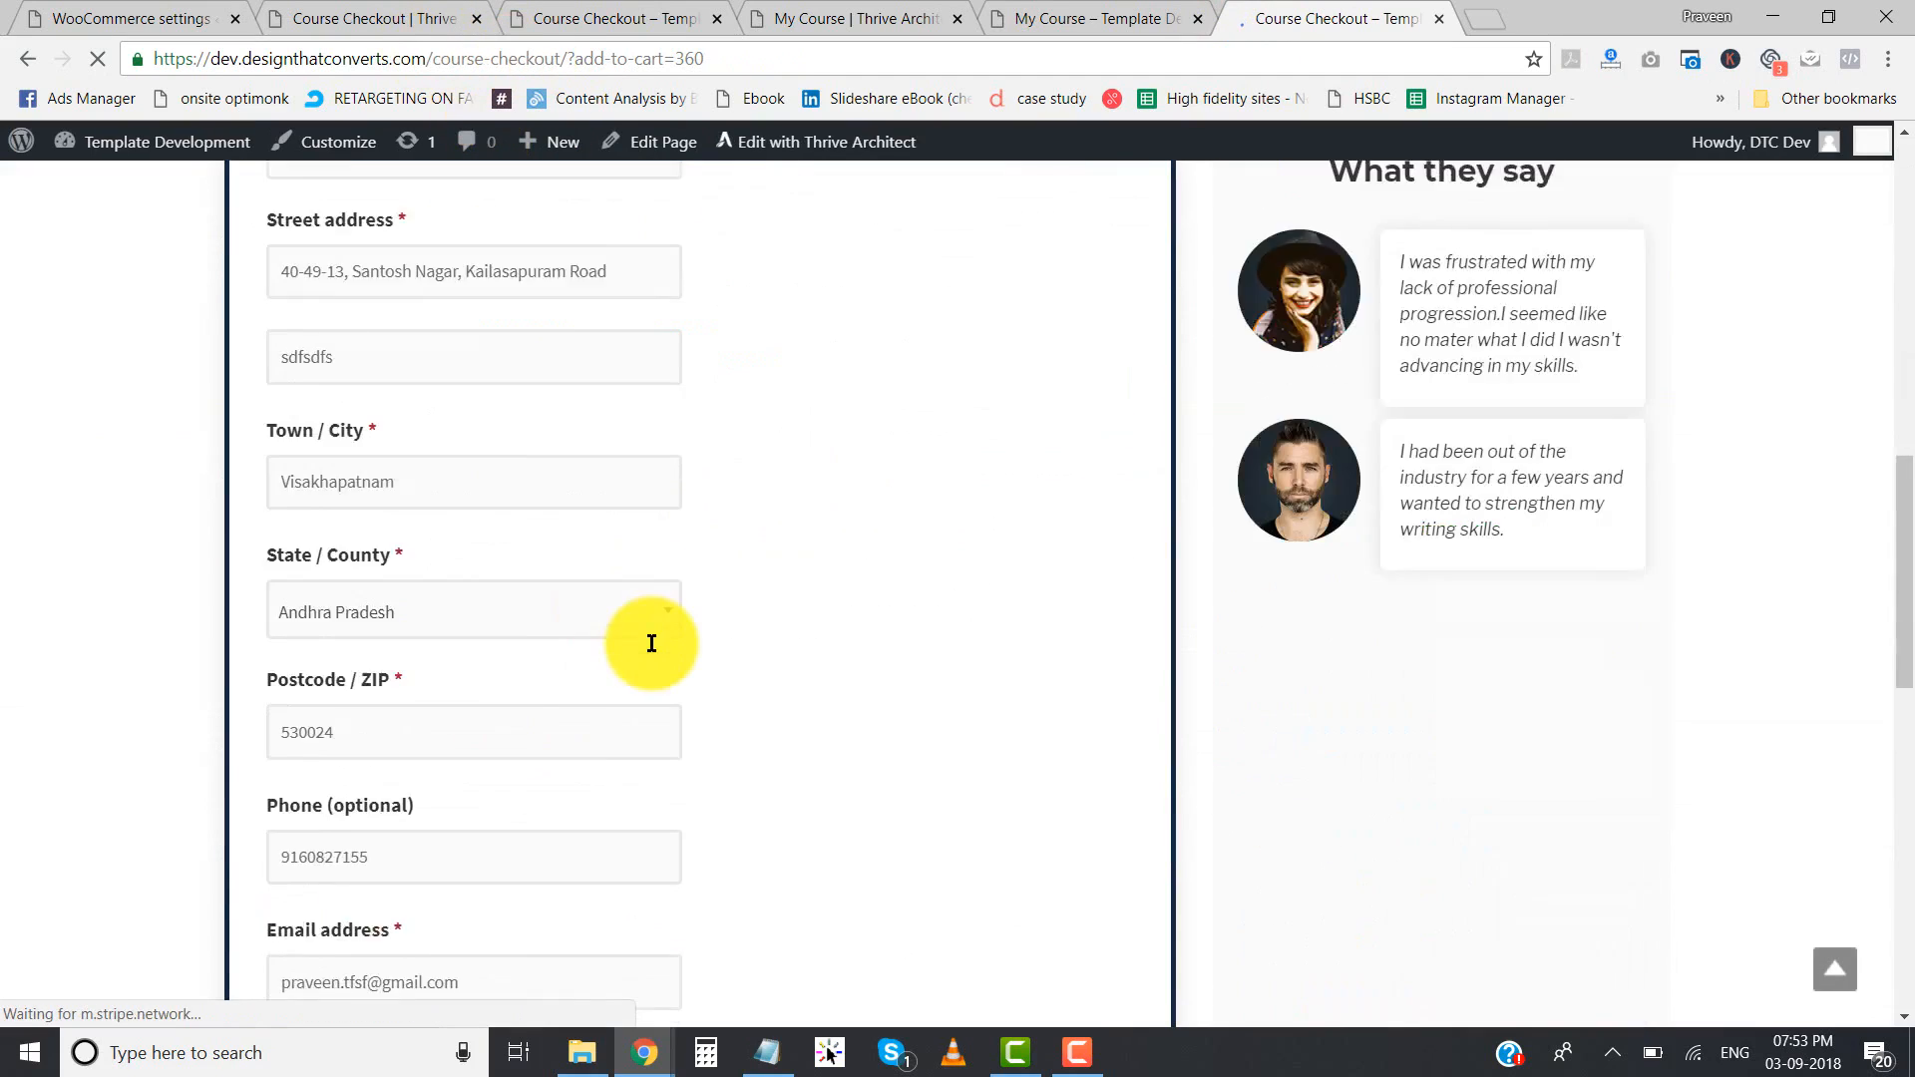
pyautogui.scroll(-8, 652, 644)
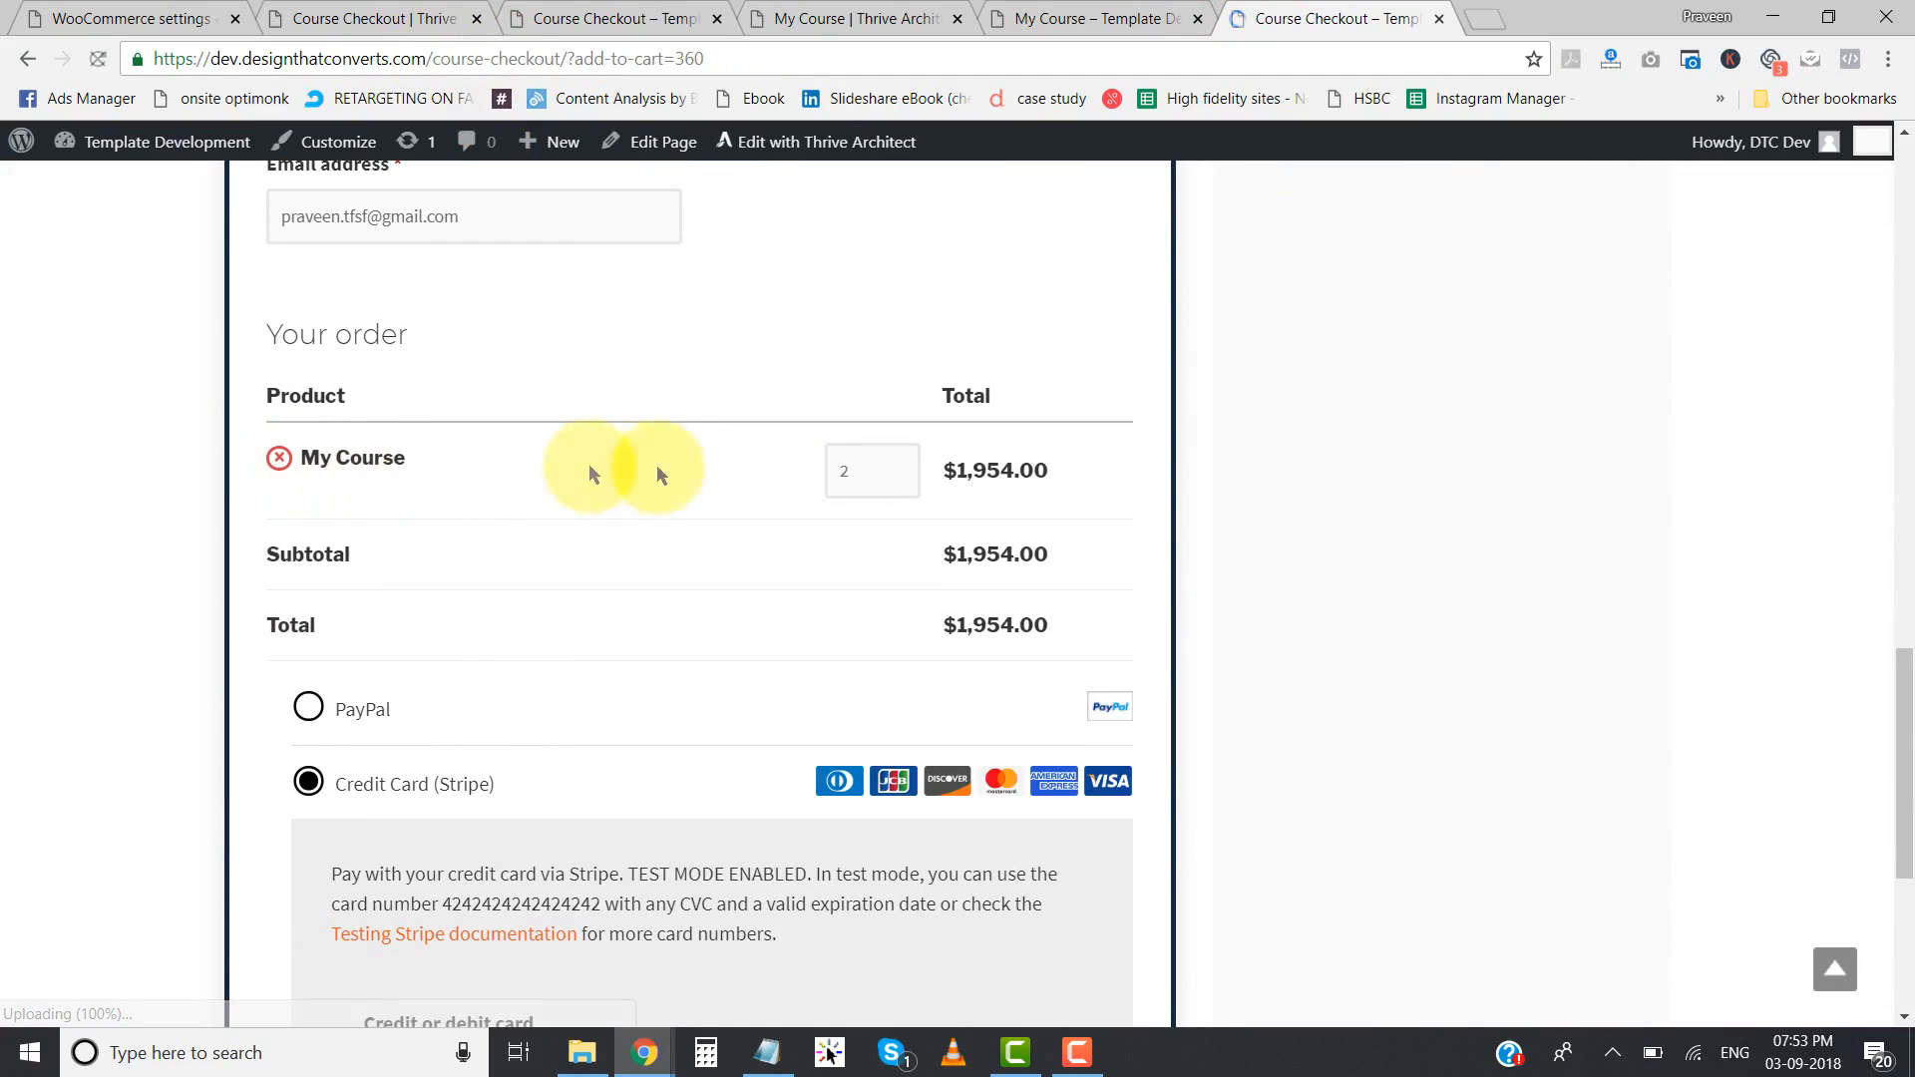
pyautogui.click(896, 480)
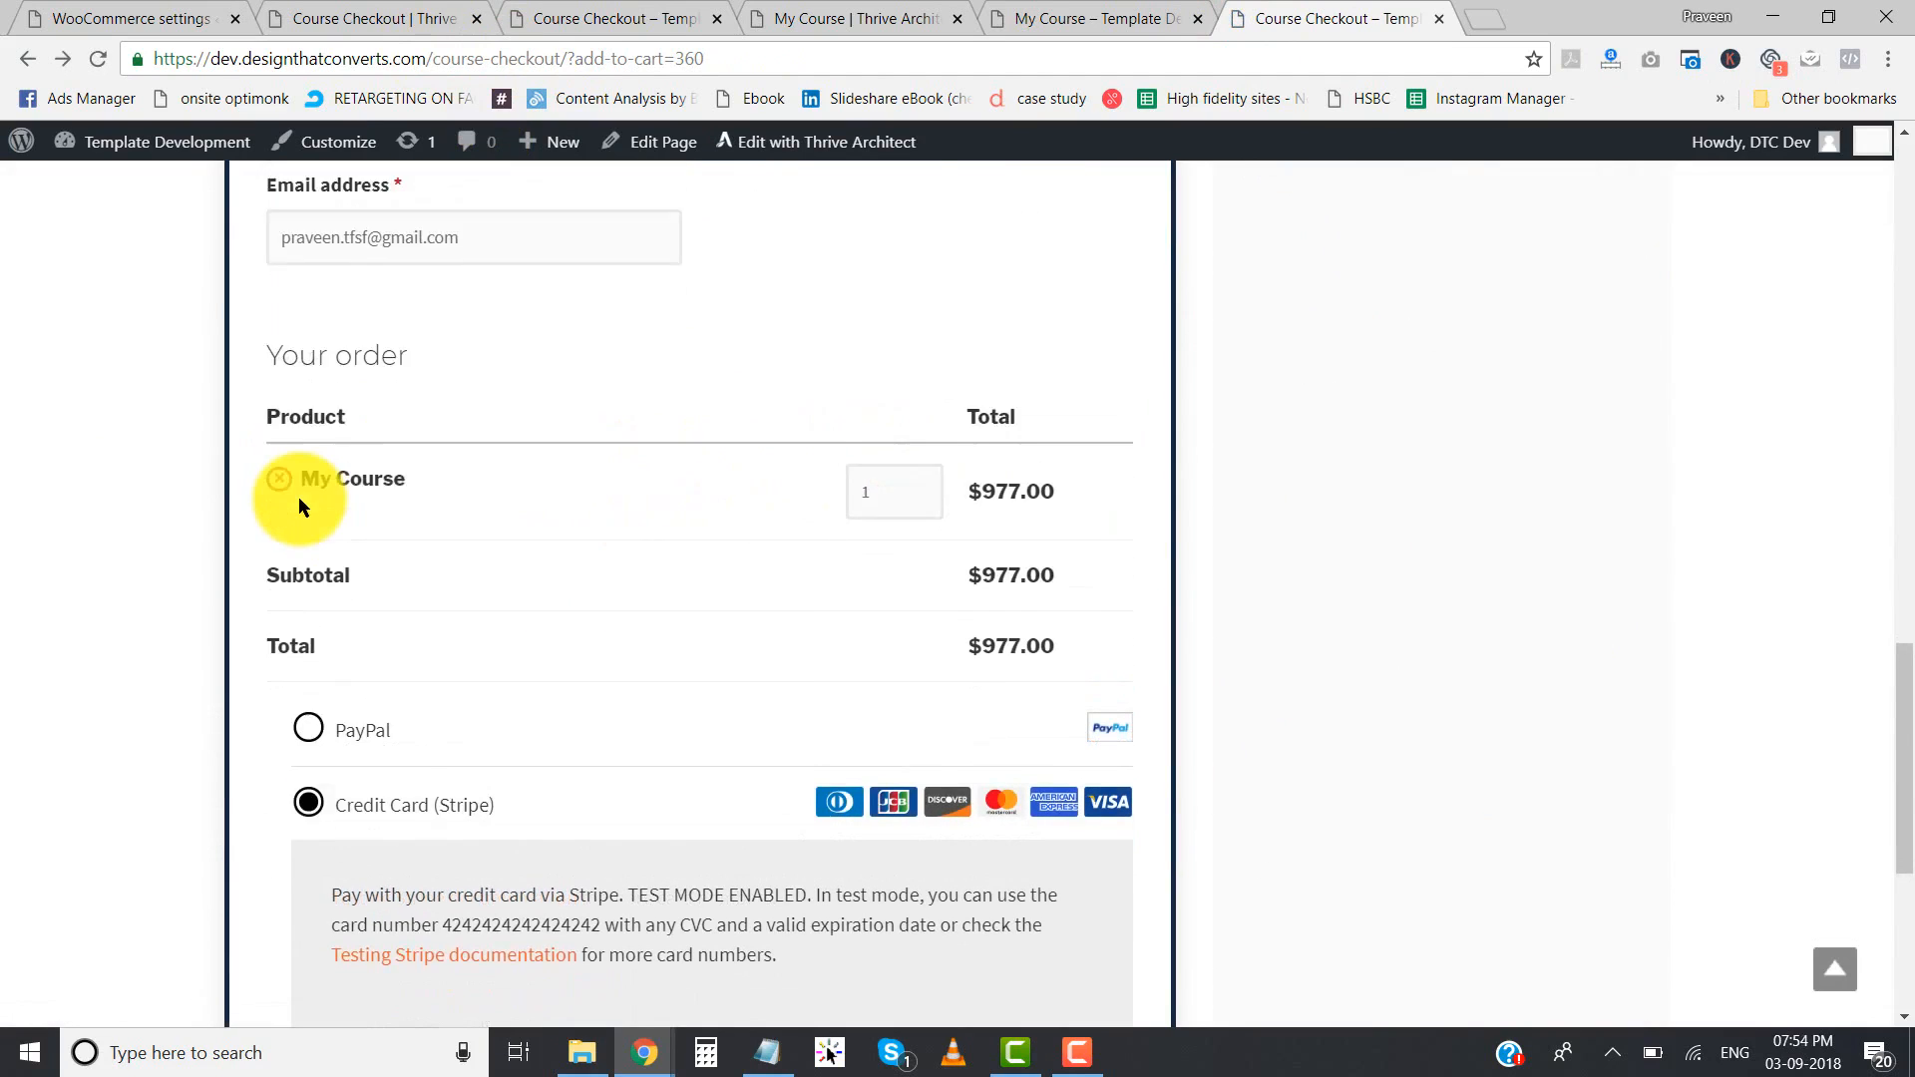
# - Review the checkout page's billing fields, order summary, payment options and order button
pyautogui.scroll(-3, 176, 489)
pyautogui.scroll(15, 176, 489)
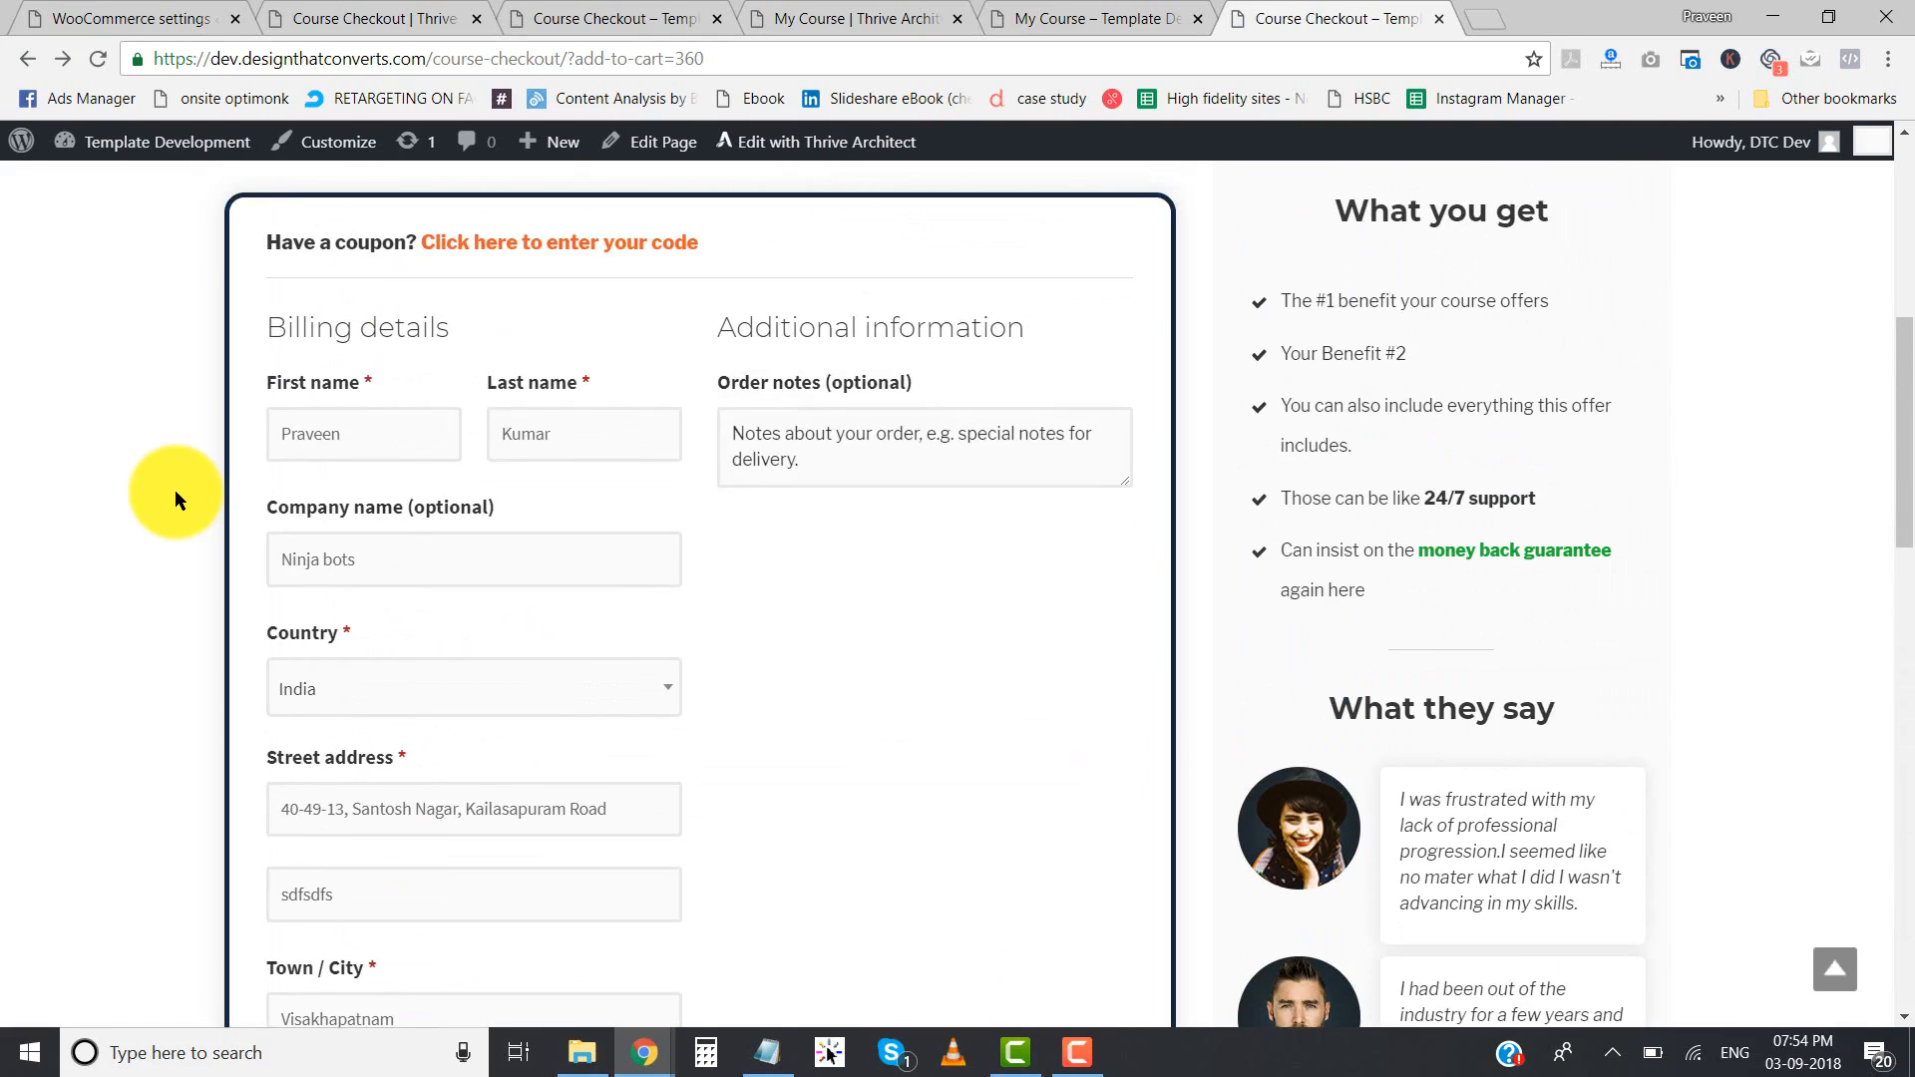
pyautogui.scroll(-10, 359, 530)
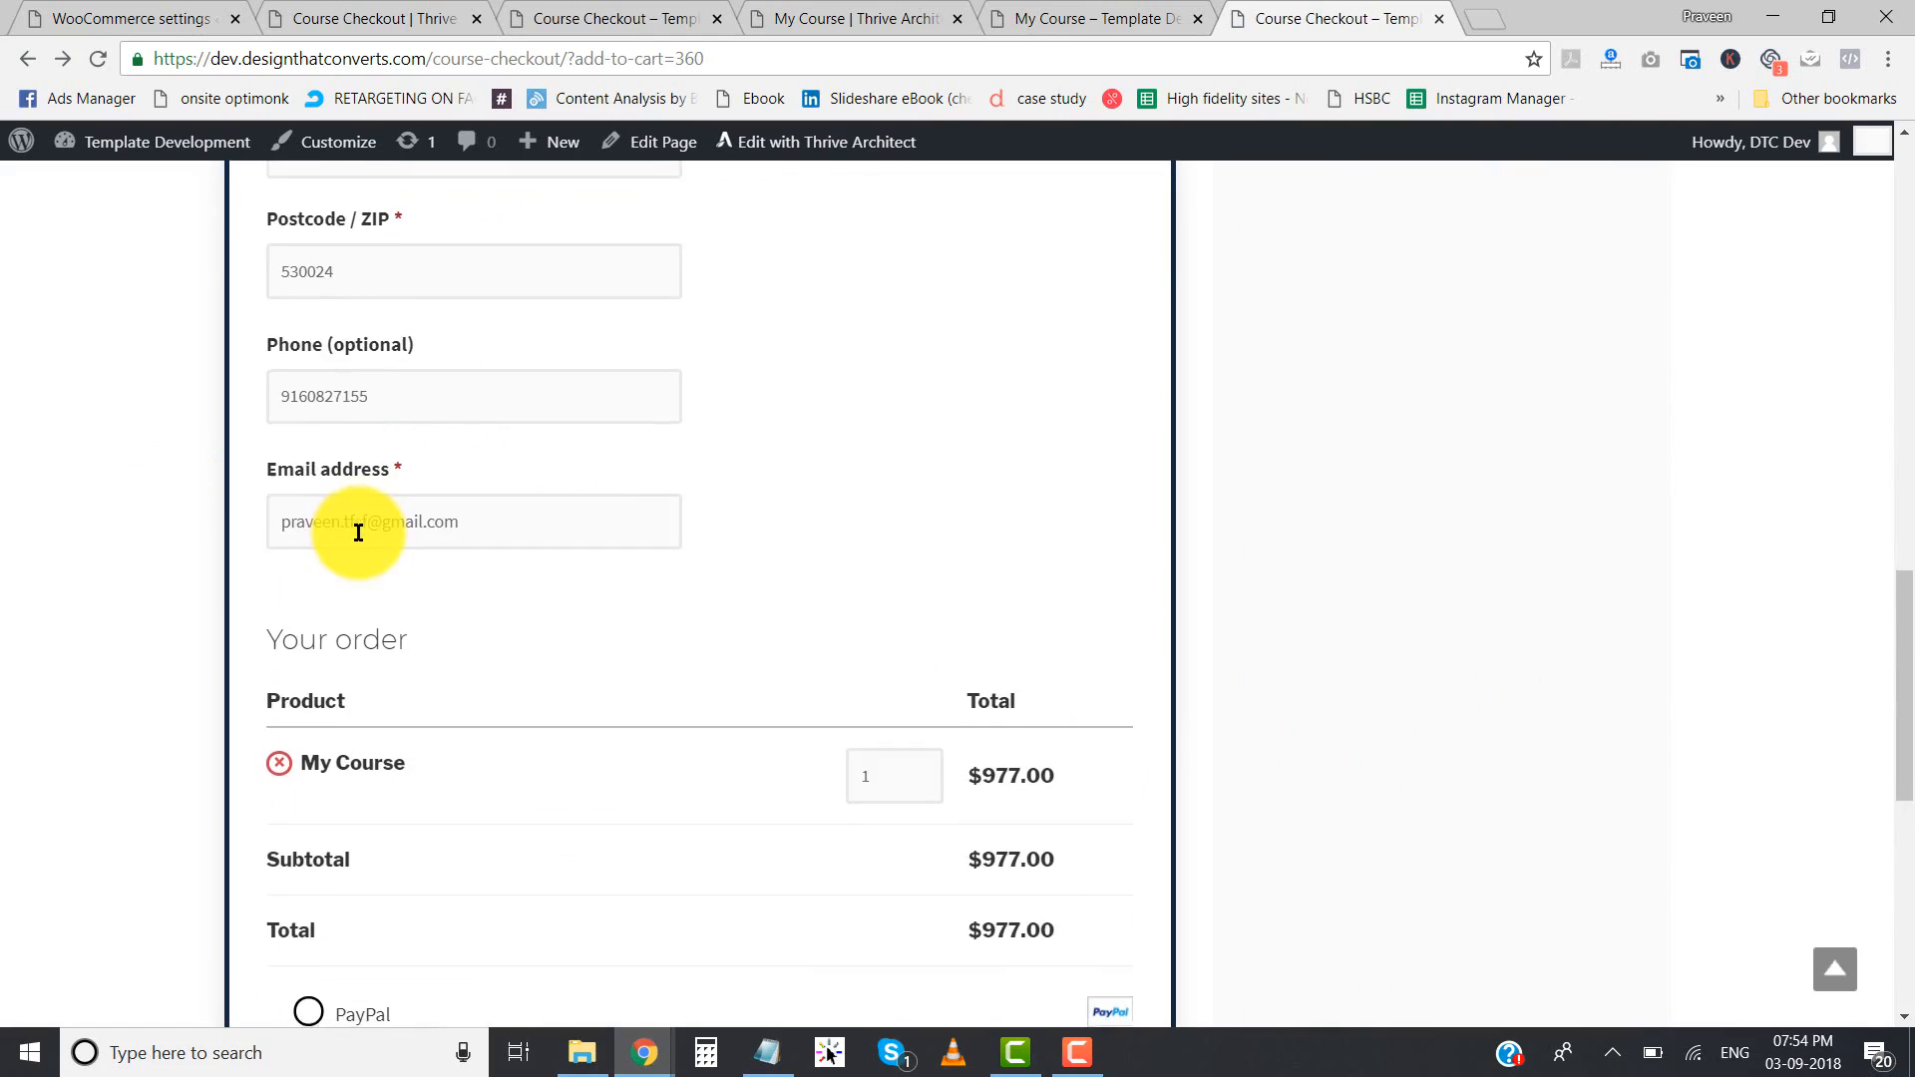
pyautogui.scroll(-7, 359, 530)
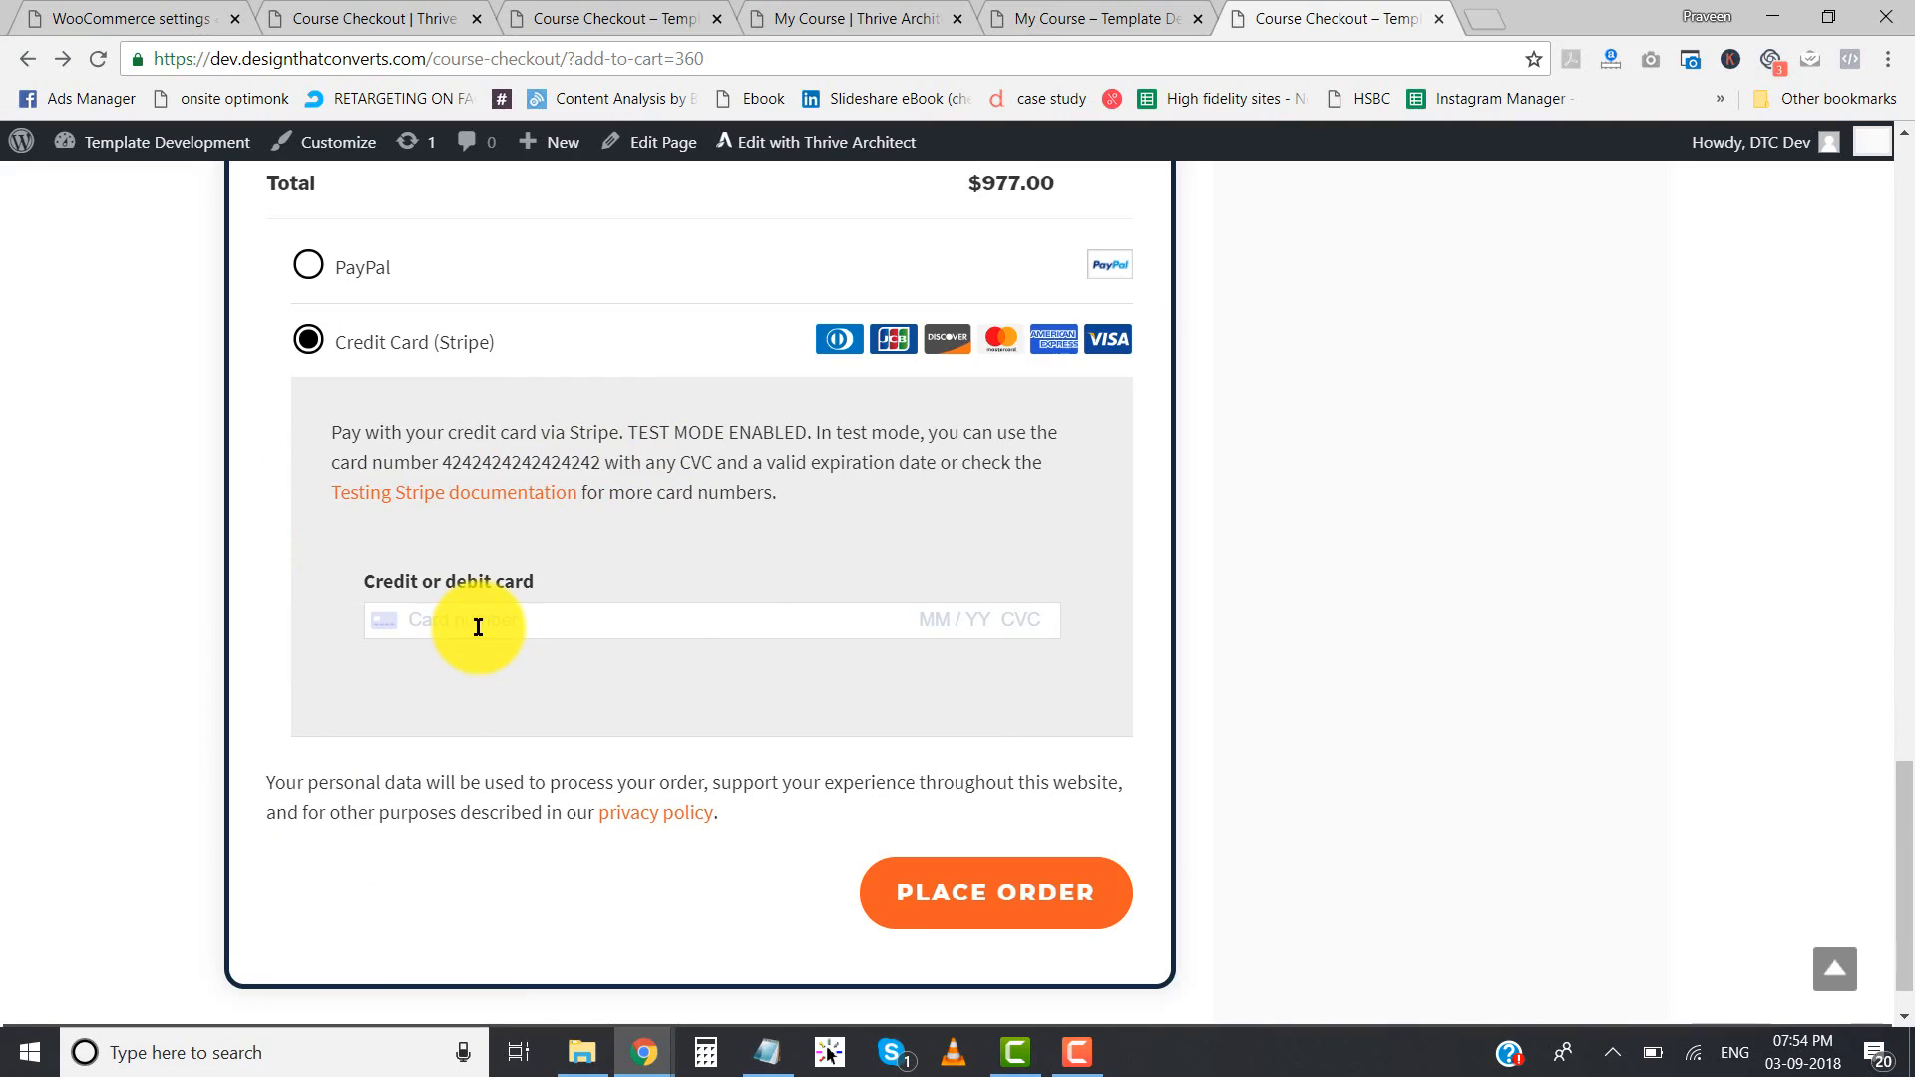
pyautogui.scroll(15, 132, 557)
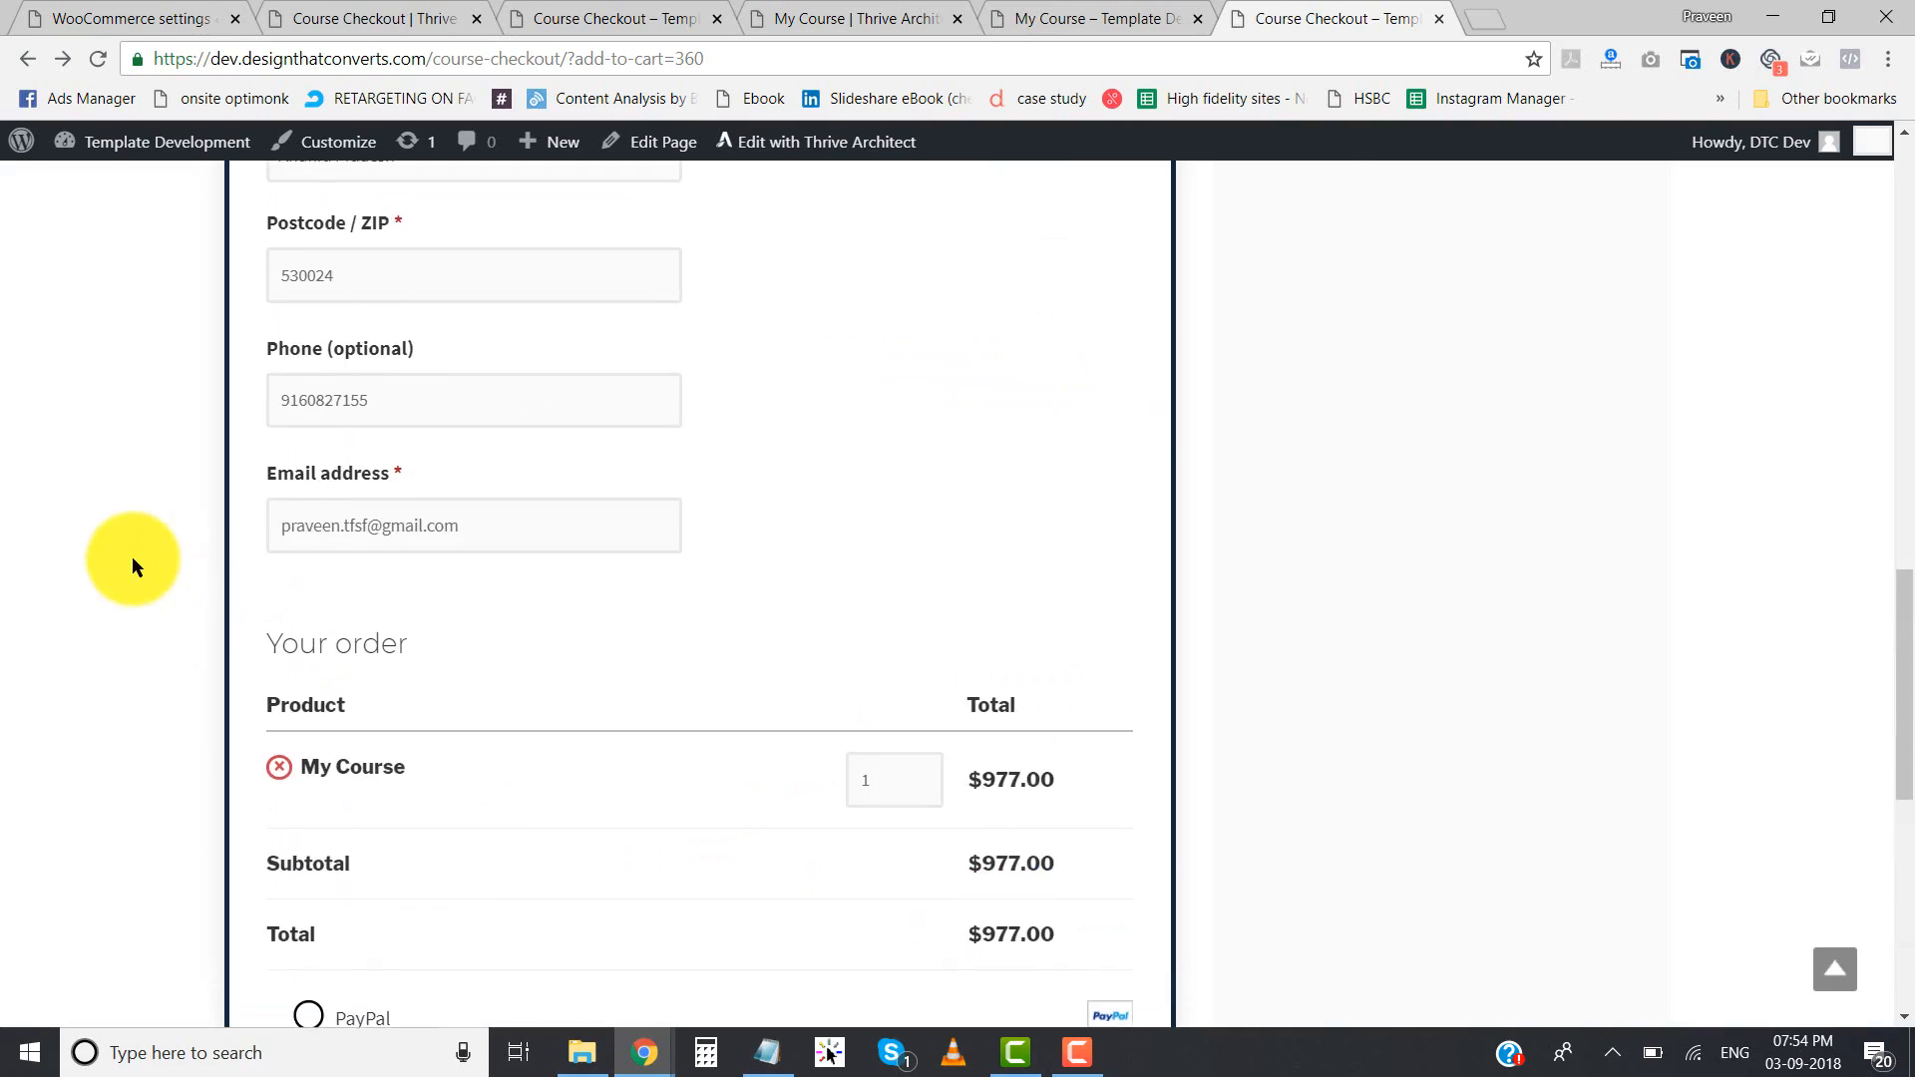
pyautogui.scroll(3, 132, 556)
pyautogui.scroll(-3, 135, 553)
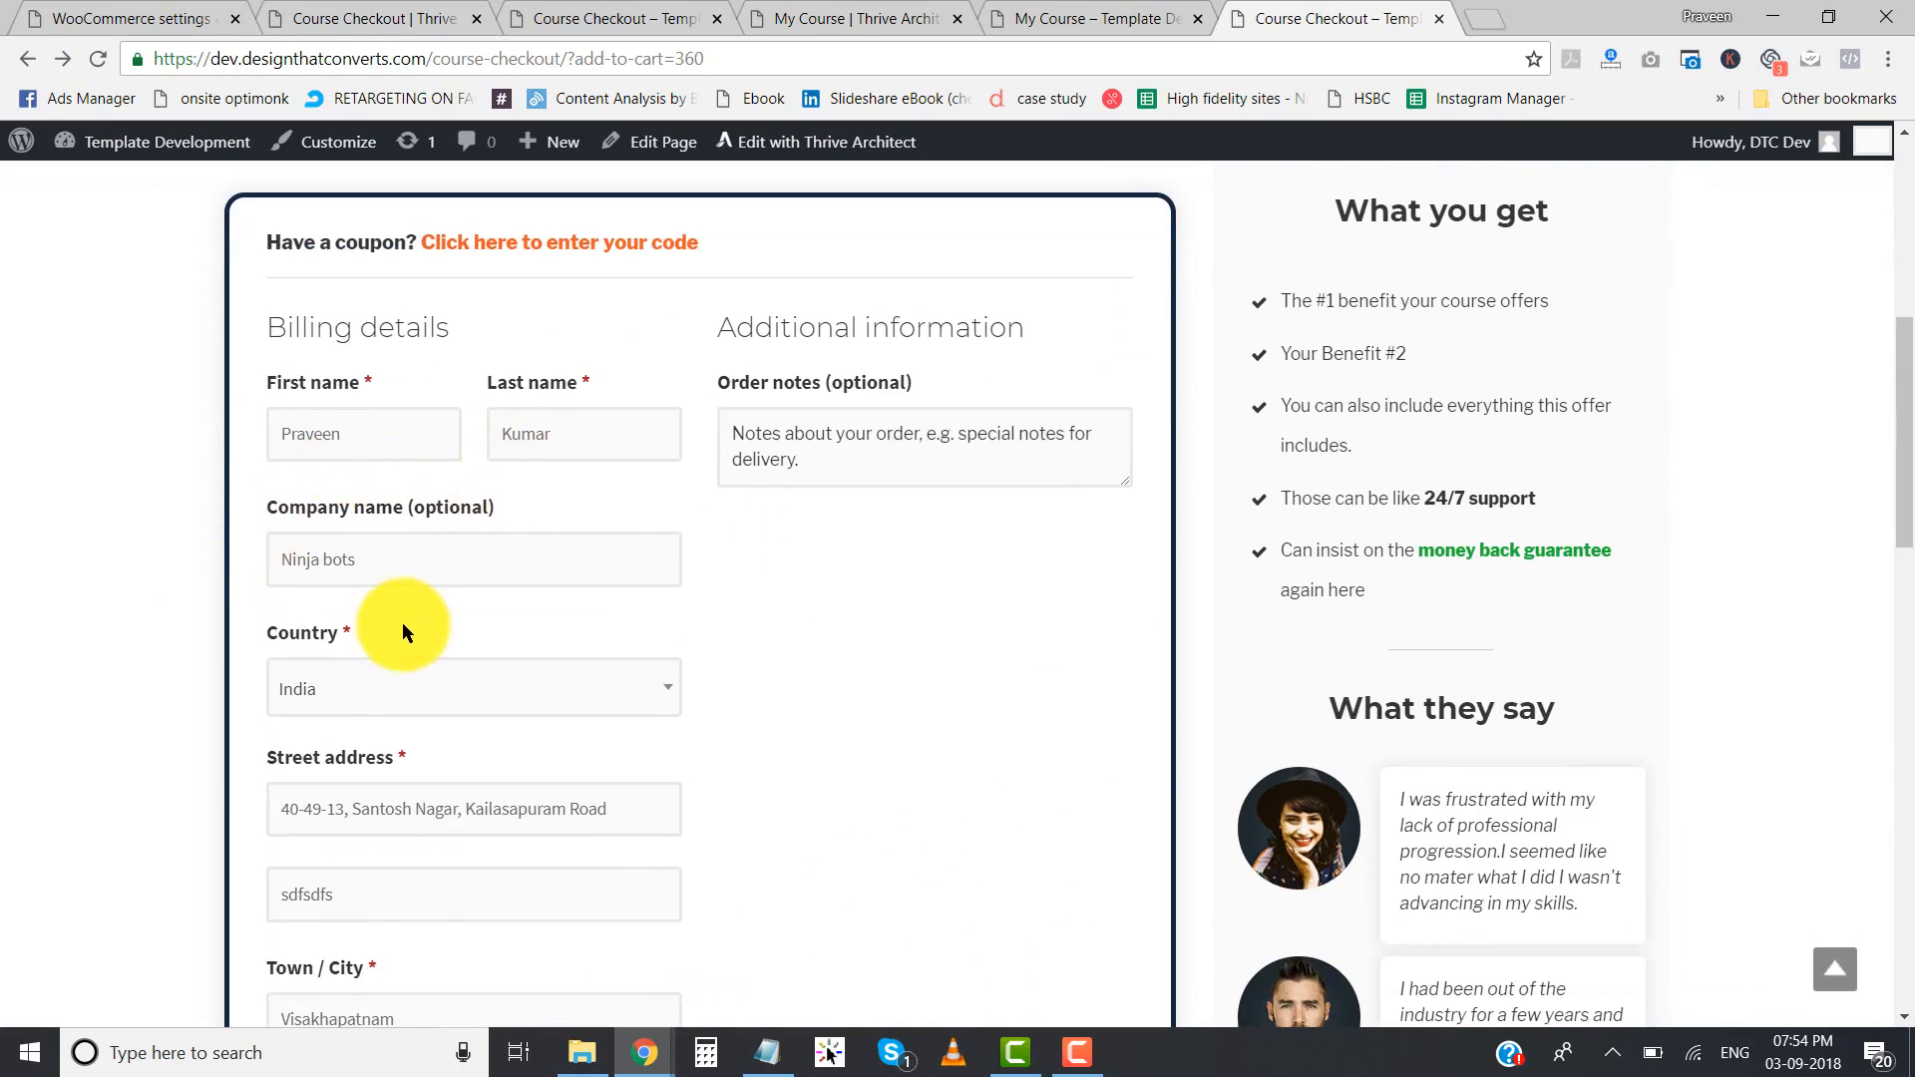
# - Replace the billing e-mail with the support e-mail address, filling the billing details from its saved autofill entry
pyautogui.scroll(-3, 452, 385)
pyautogui.scroll(-4, 459, 606)
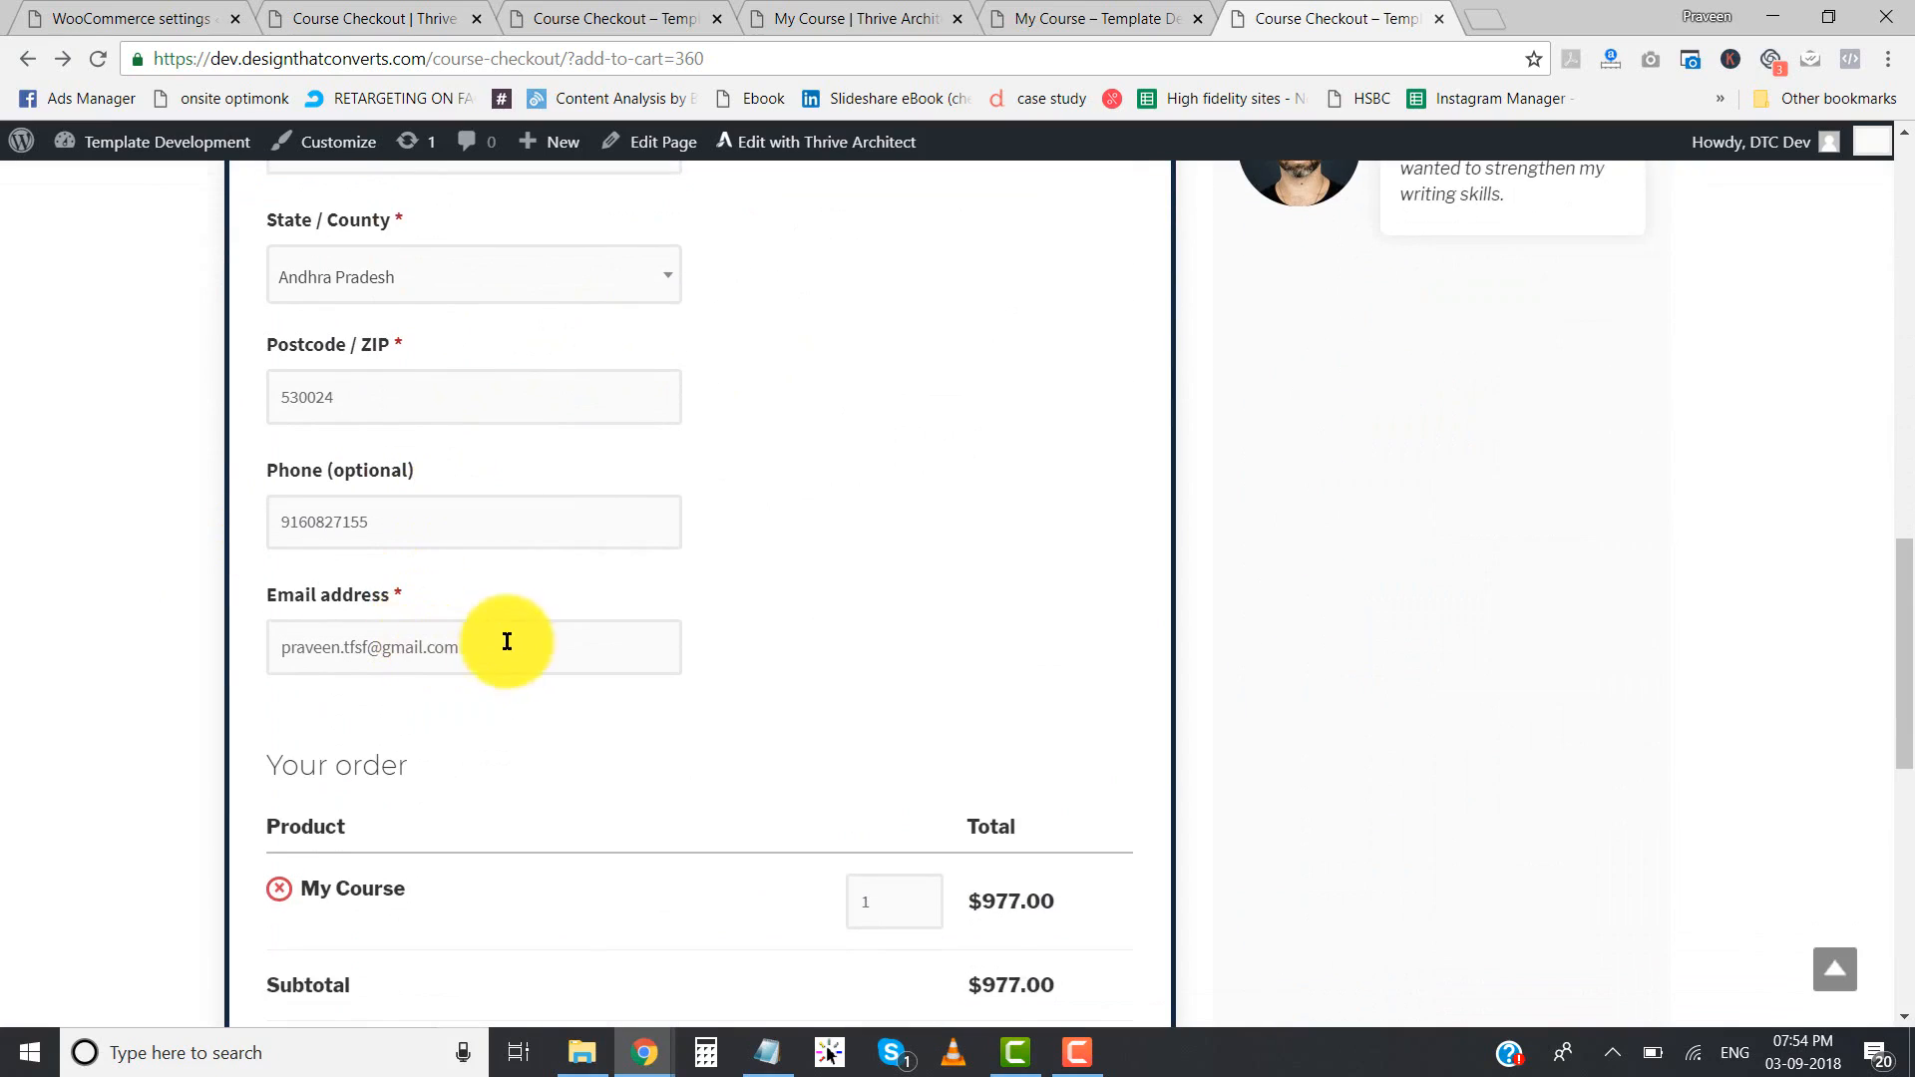
pyautogui.tripleClick(492, 641)
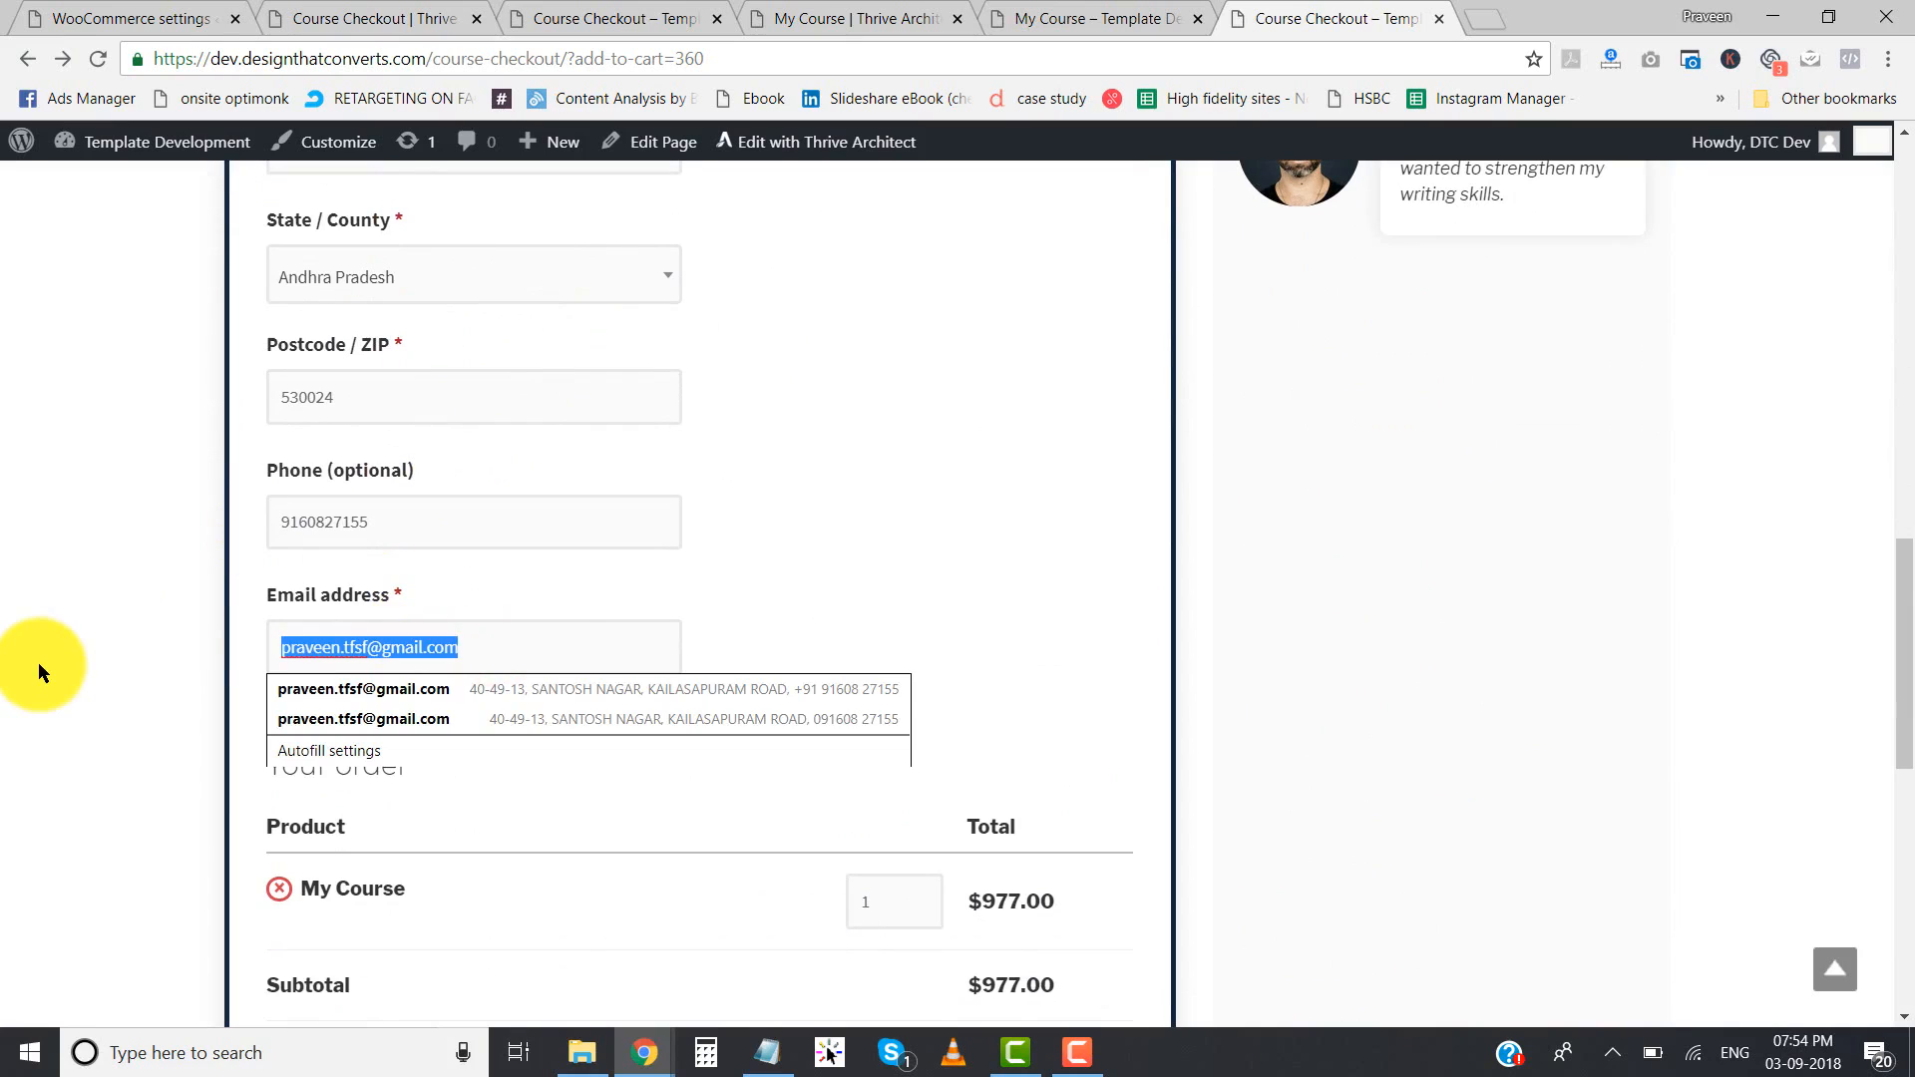
pyautogui.write('supp')
pyautogui.press('Down')
pyautogui.press('Return')
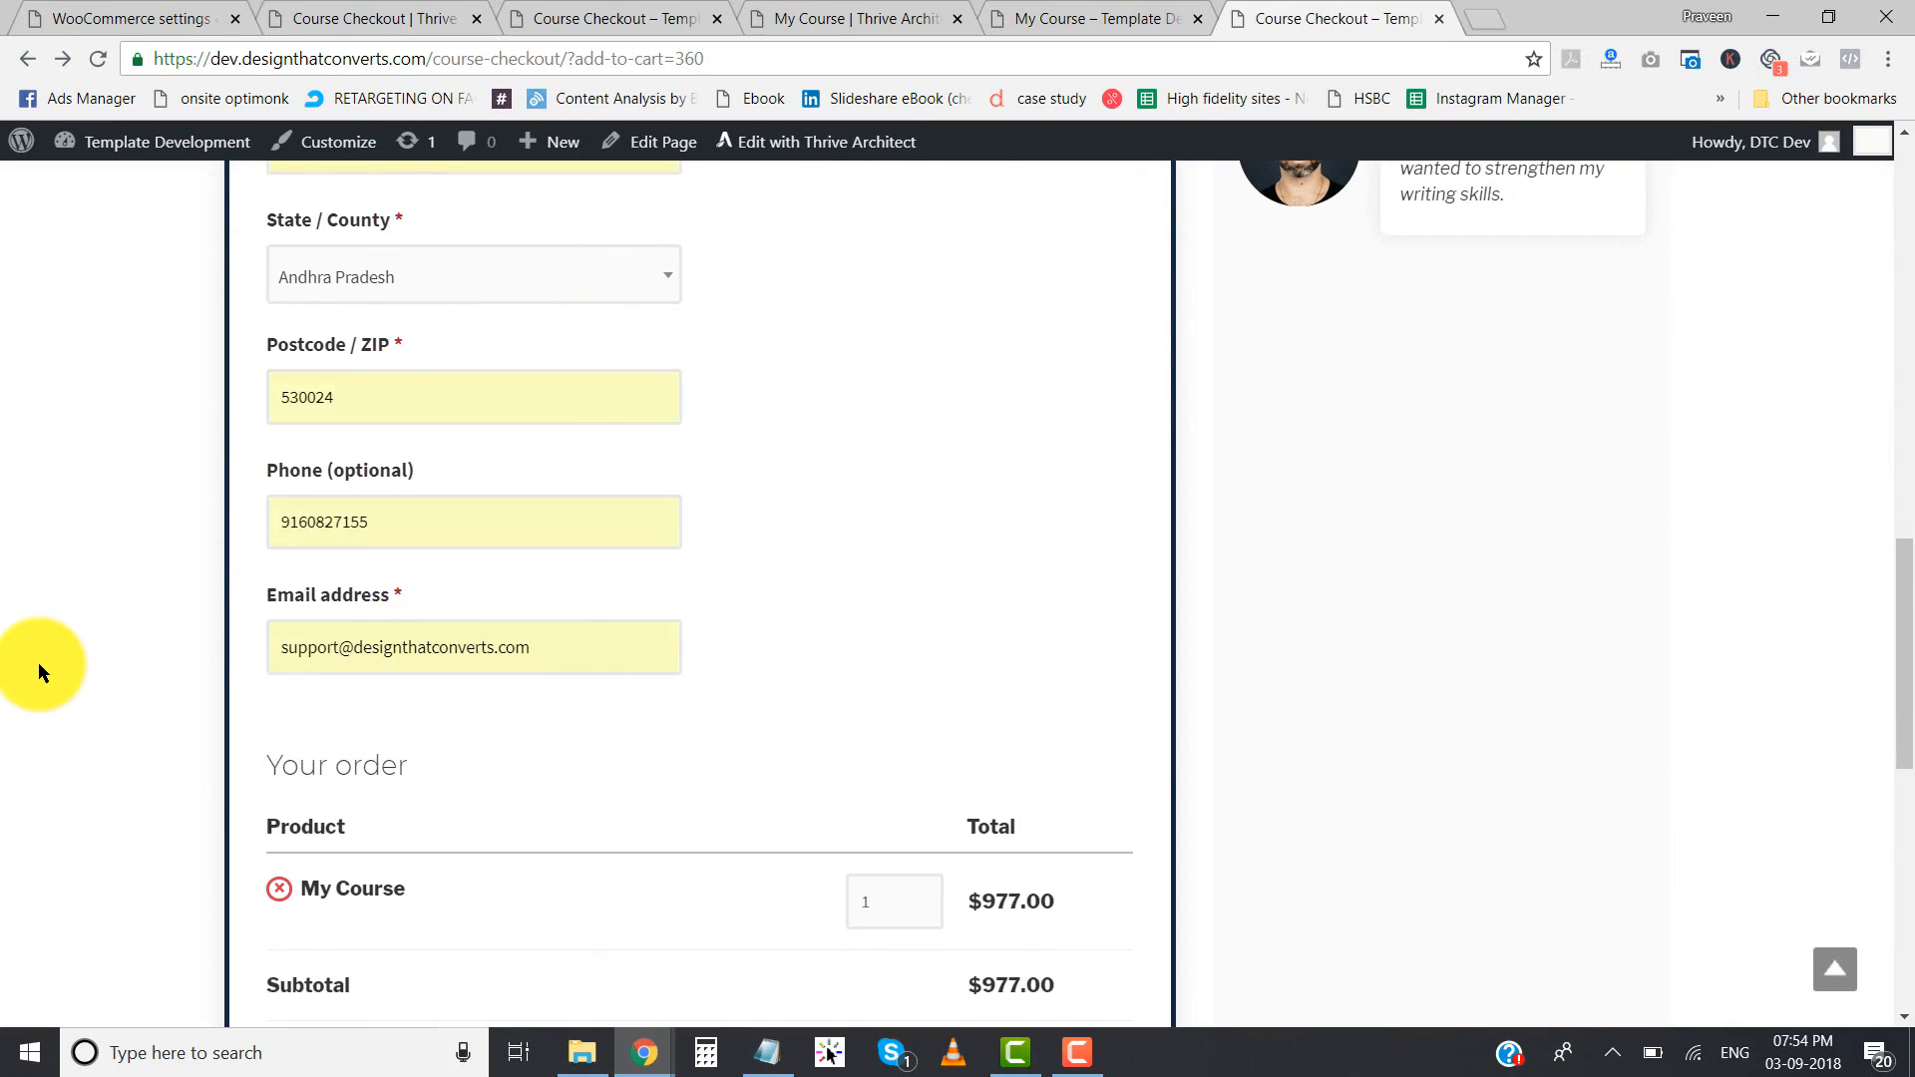
# - Enter the test card number, expiry date and CVC for the Stripe credit card payment
pyautogui.scroll(7, 38, 662)
pyautogui.scroll(-8, 38, 662)
pyautogui.scroll(-3, 38, 662)
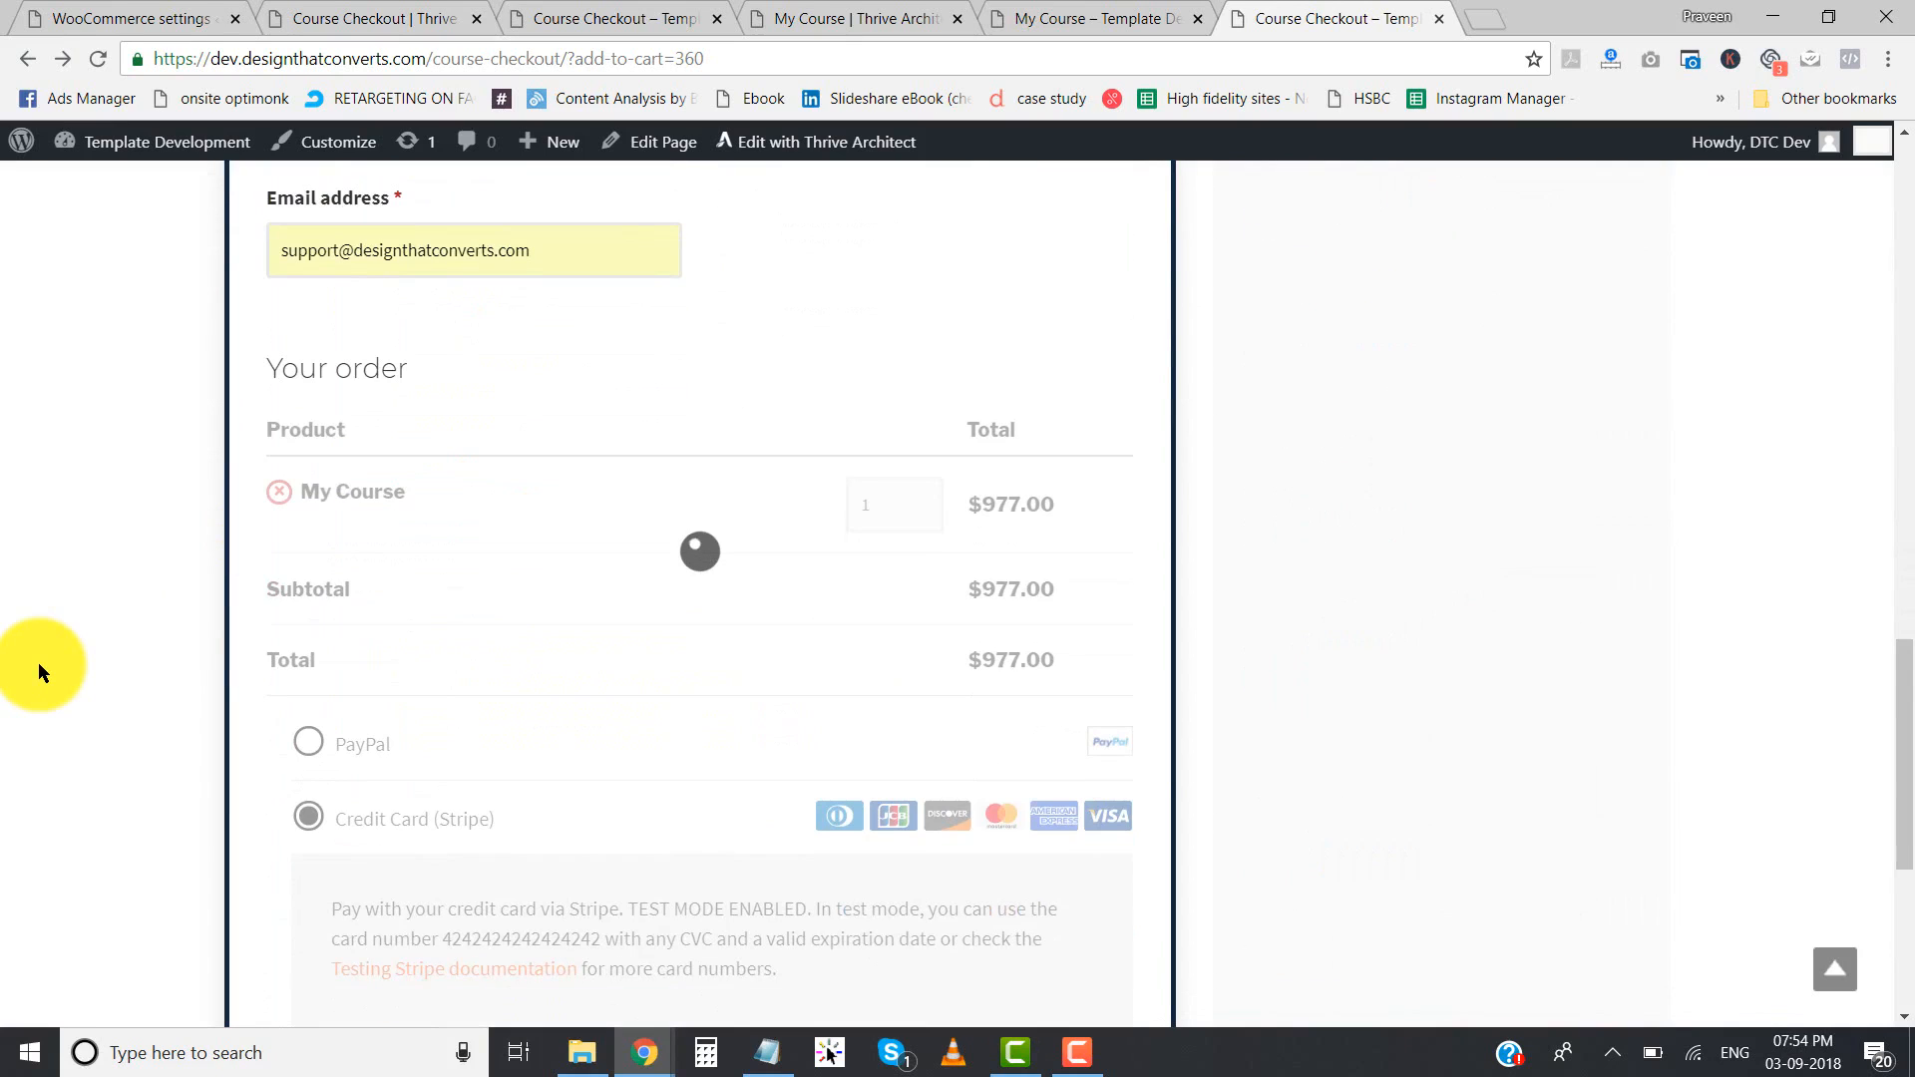
pyautogui.scroll(-4, 291, 684)
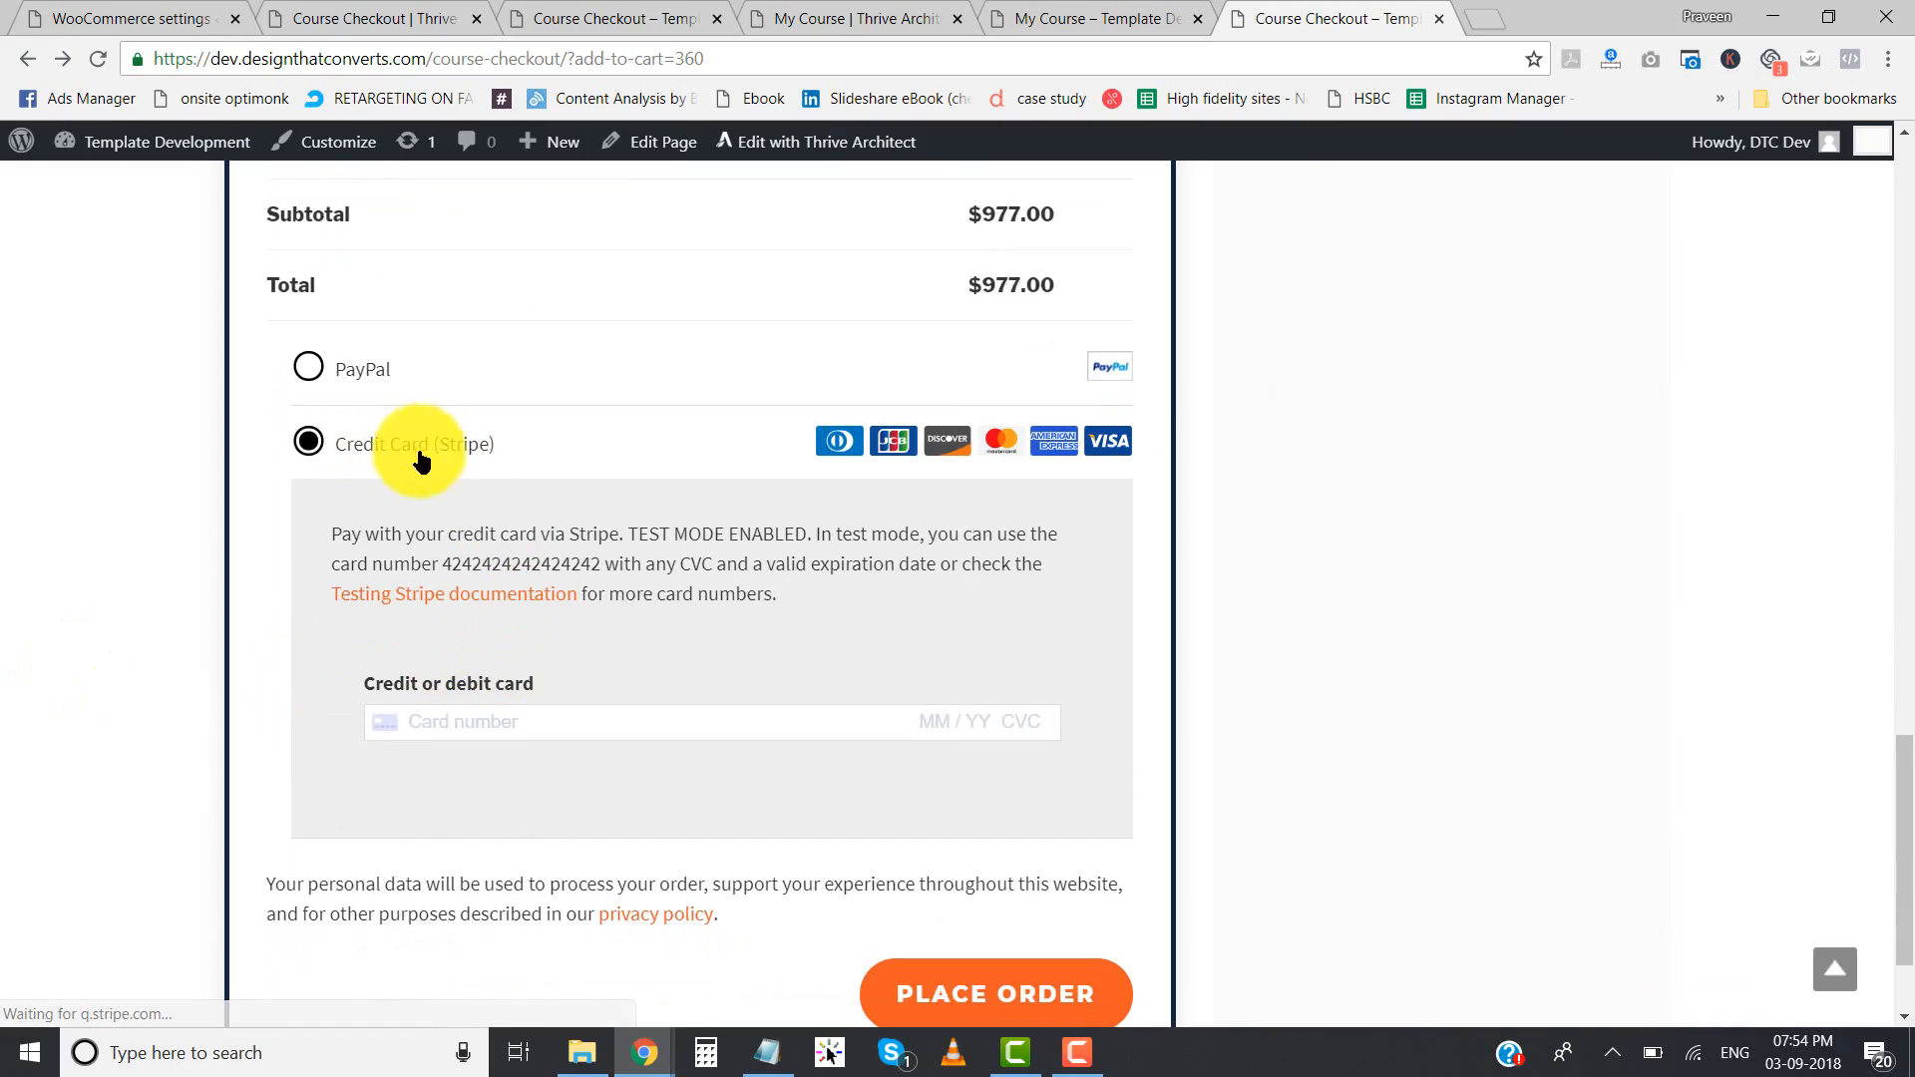
pyautogui.click(453, 722)
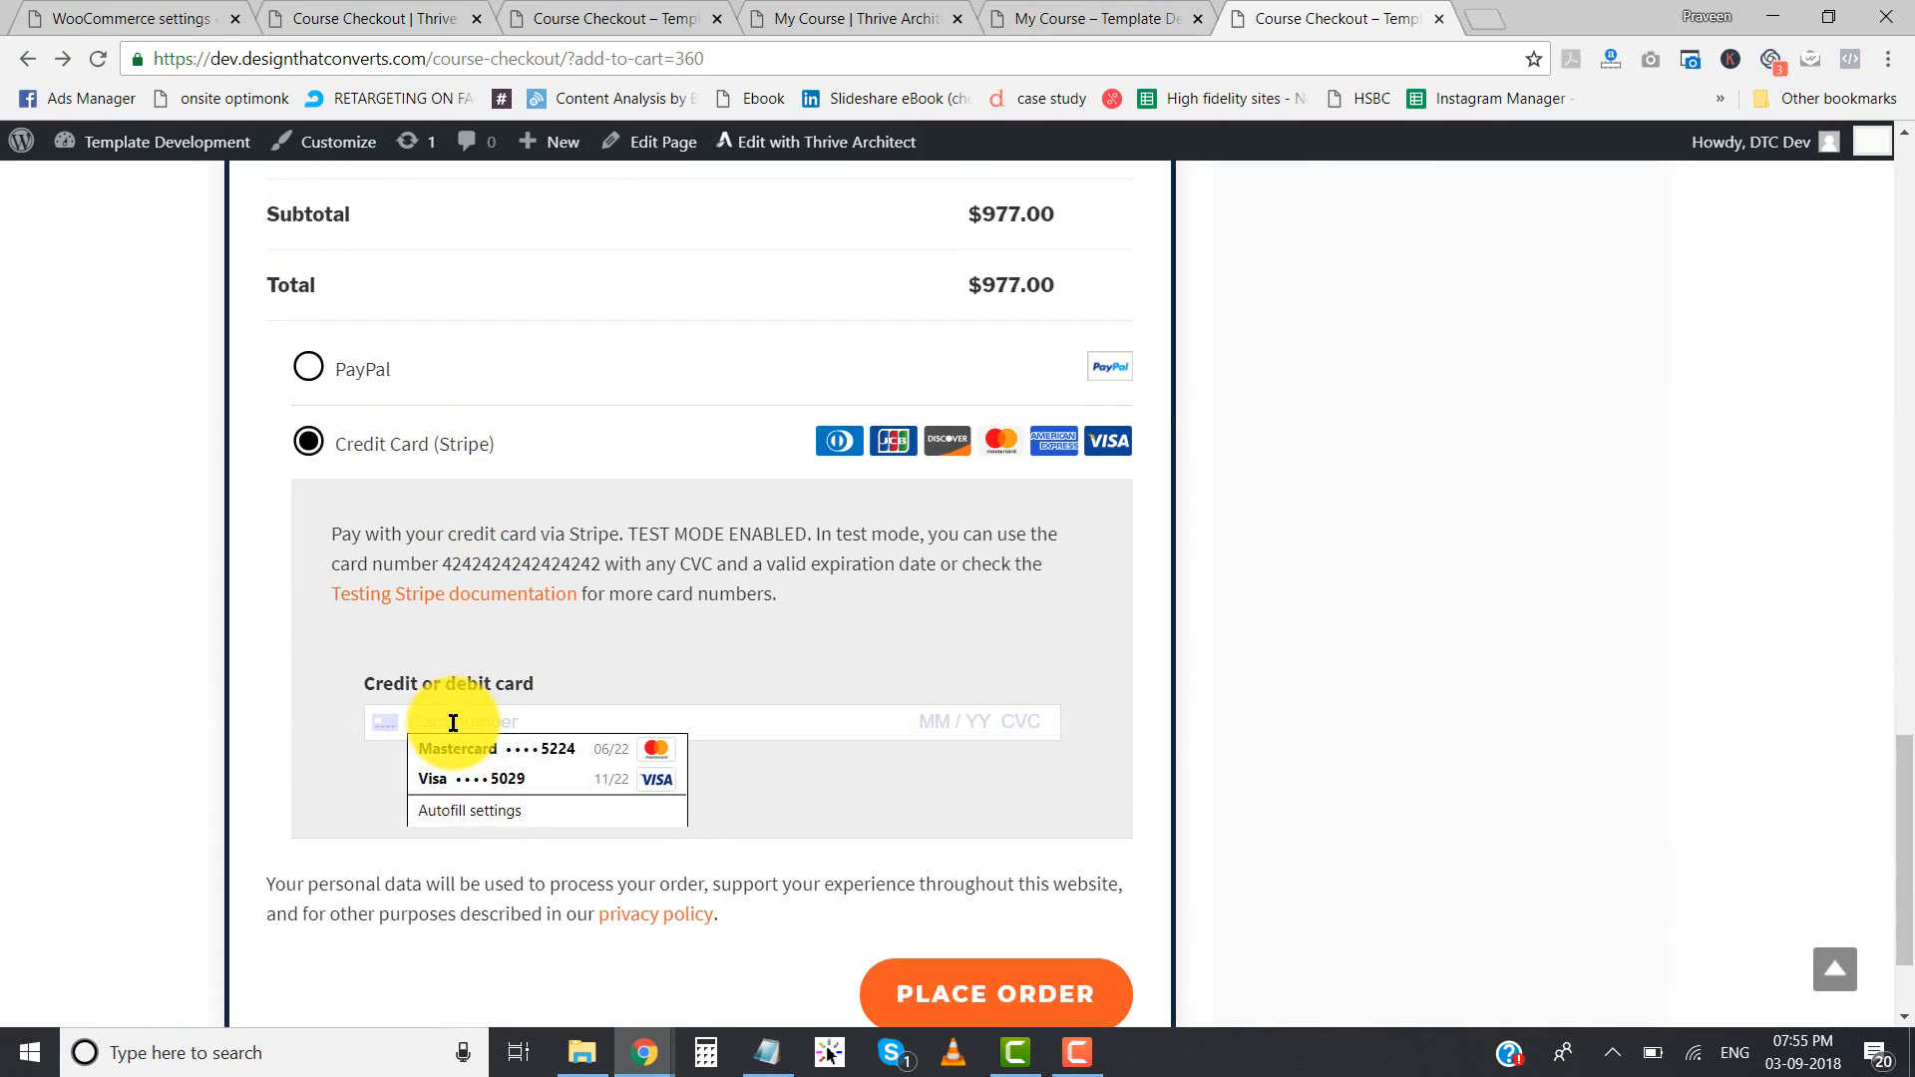
pyautogui.write('4242 4242 4242 4424')
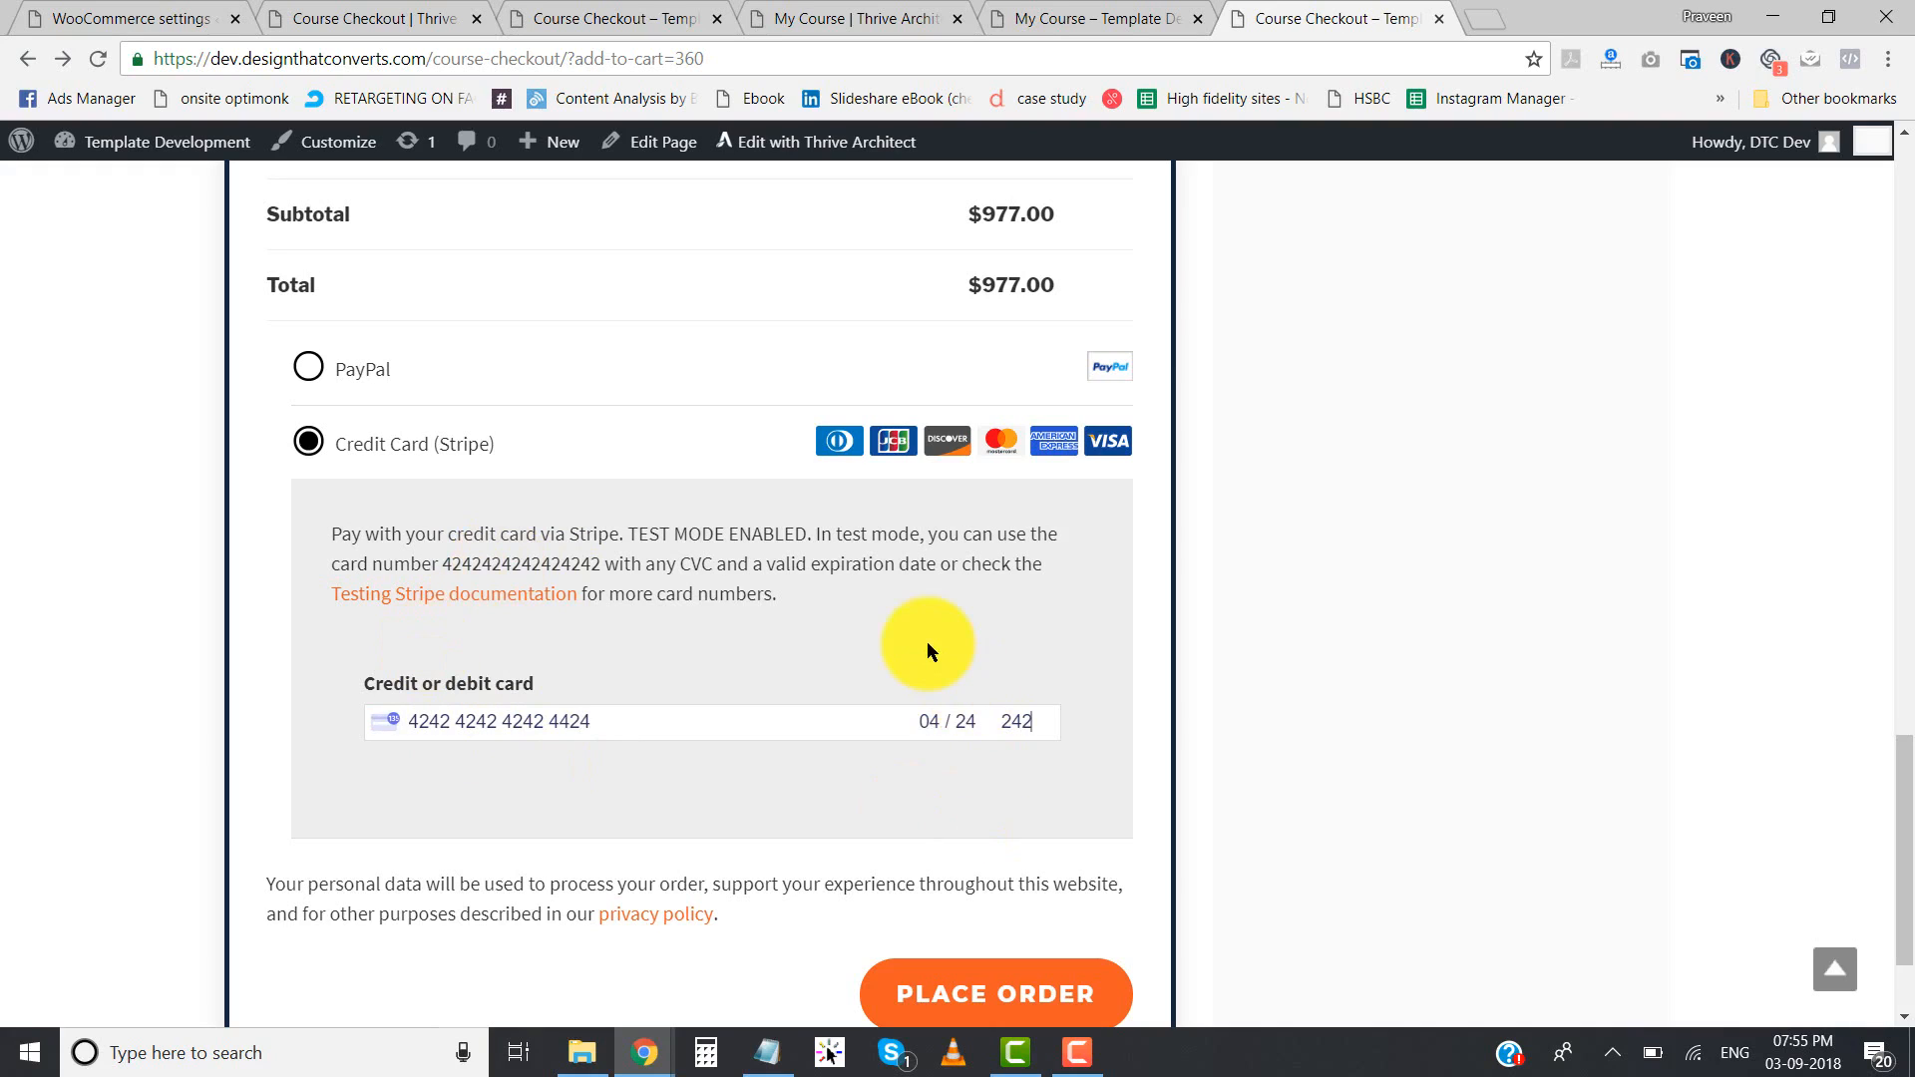
pyautogui.scroll(-2, 926, 643)
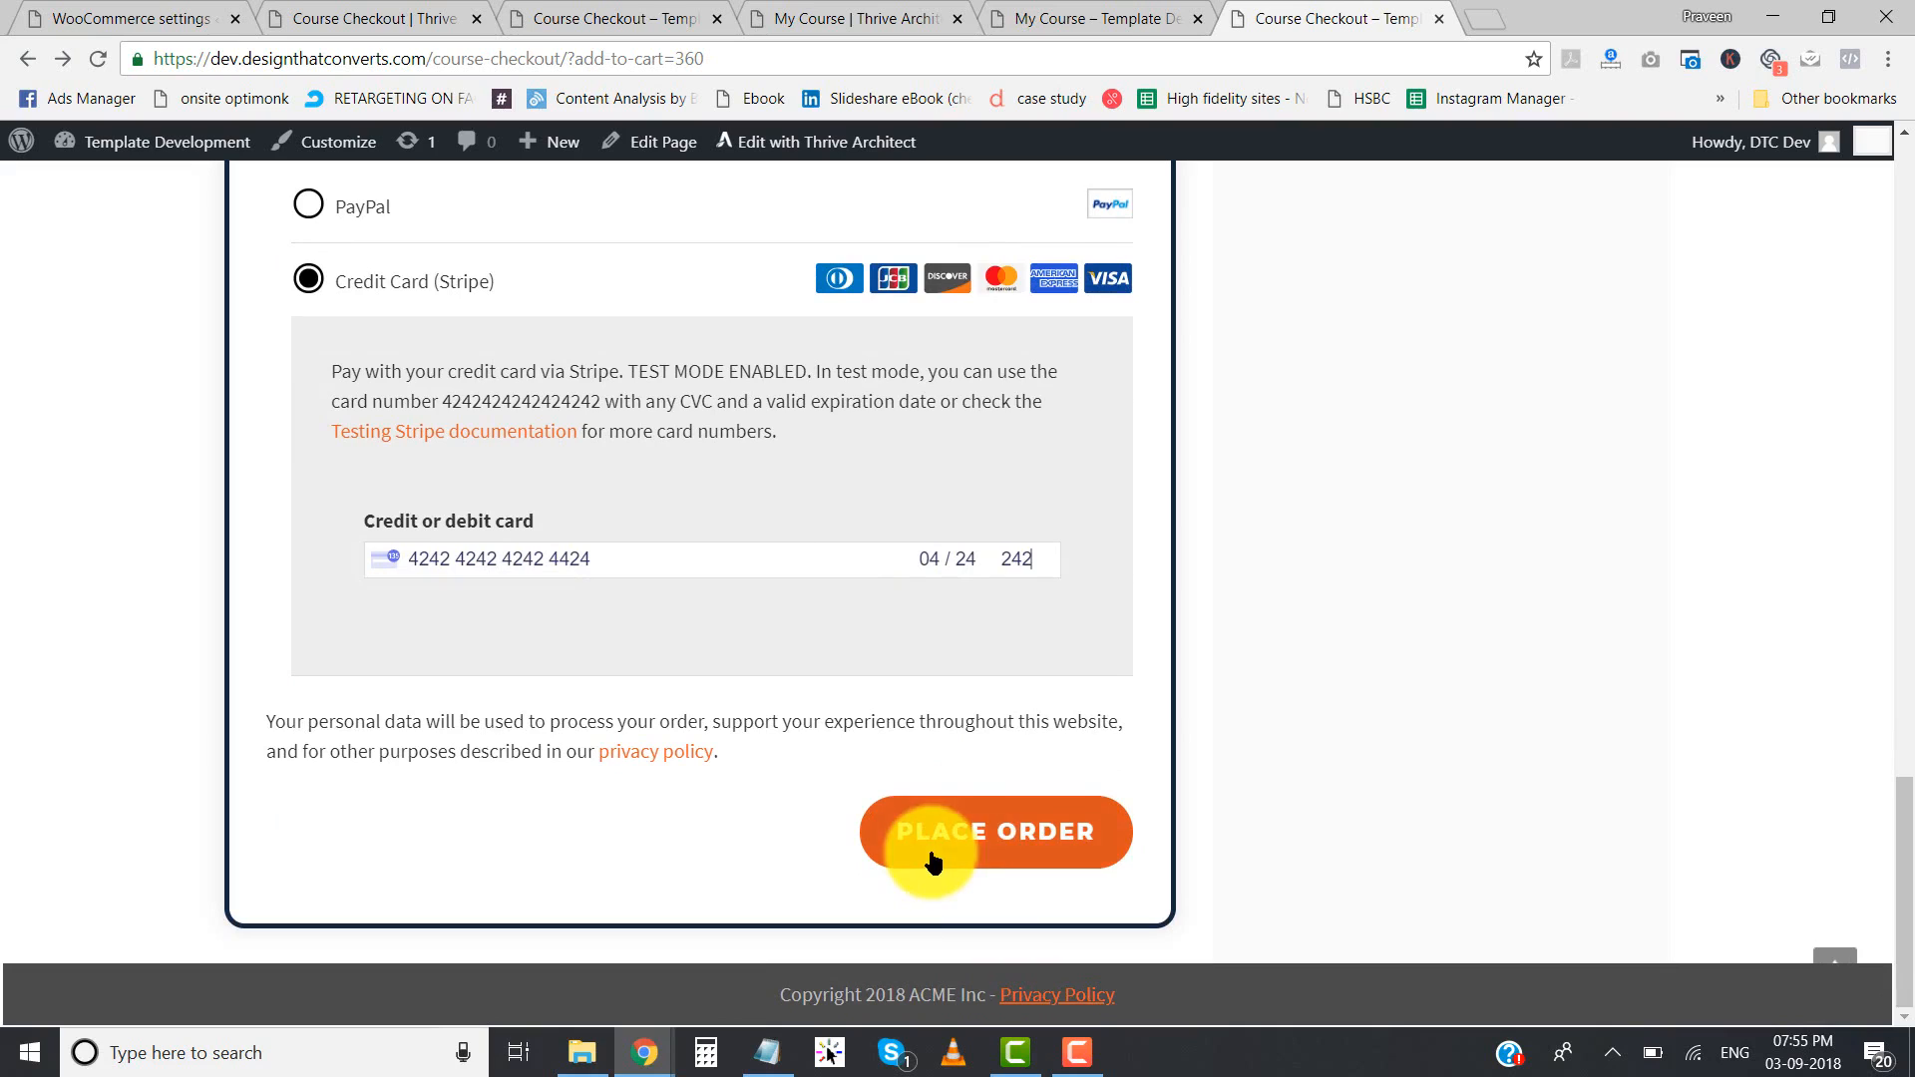
# - Submit the order, correct the test card number in the Stripe payment form and place the order again
pyautogui.click(964, 848)
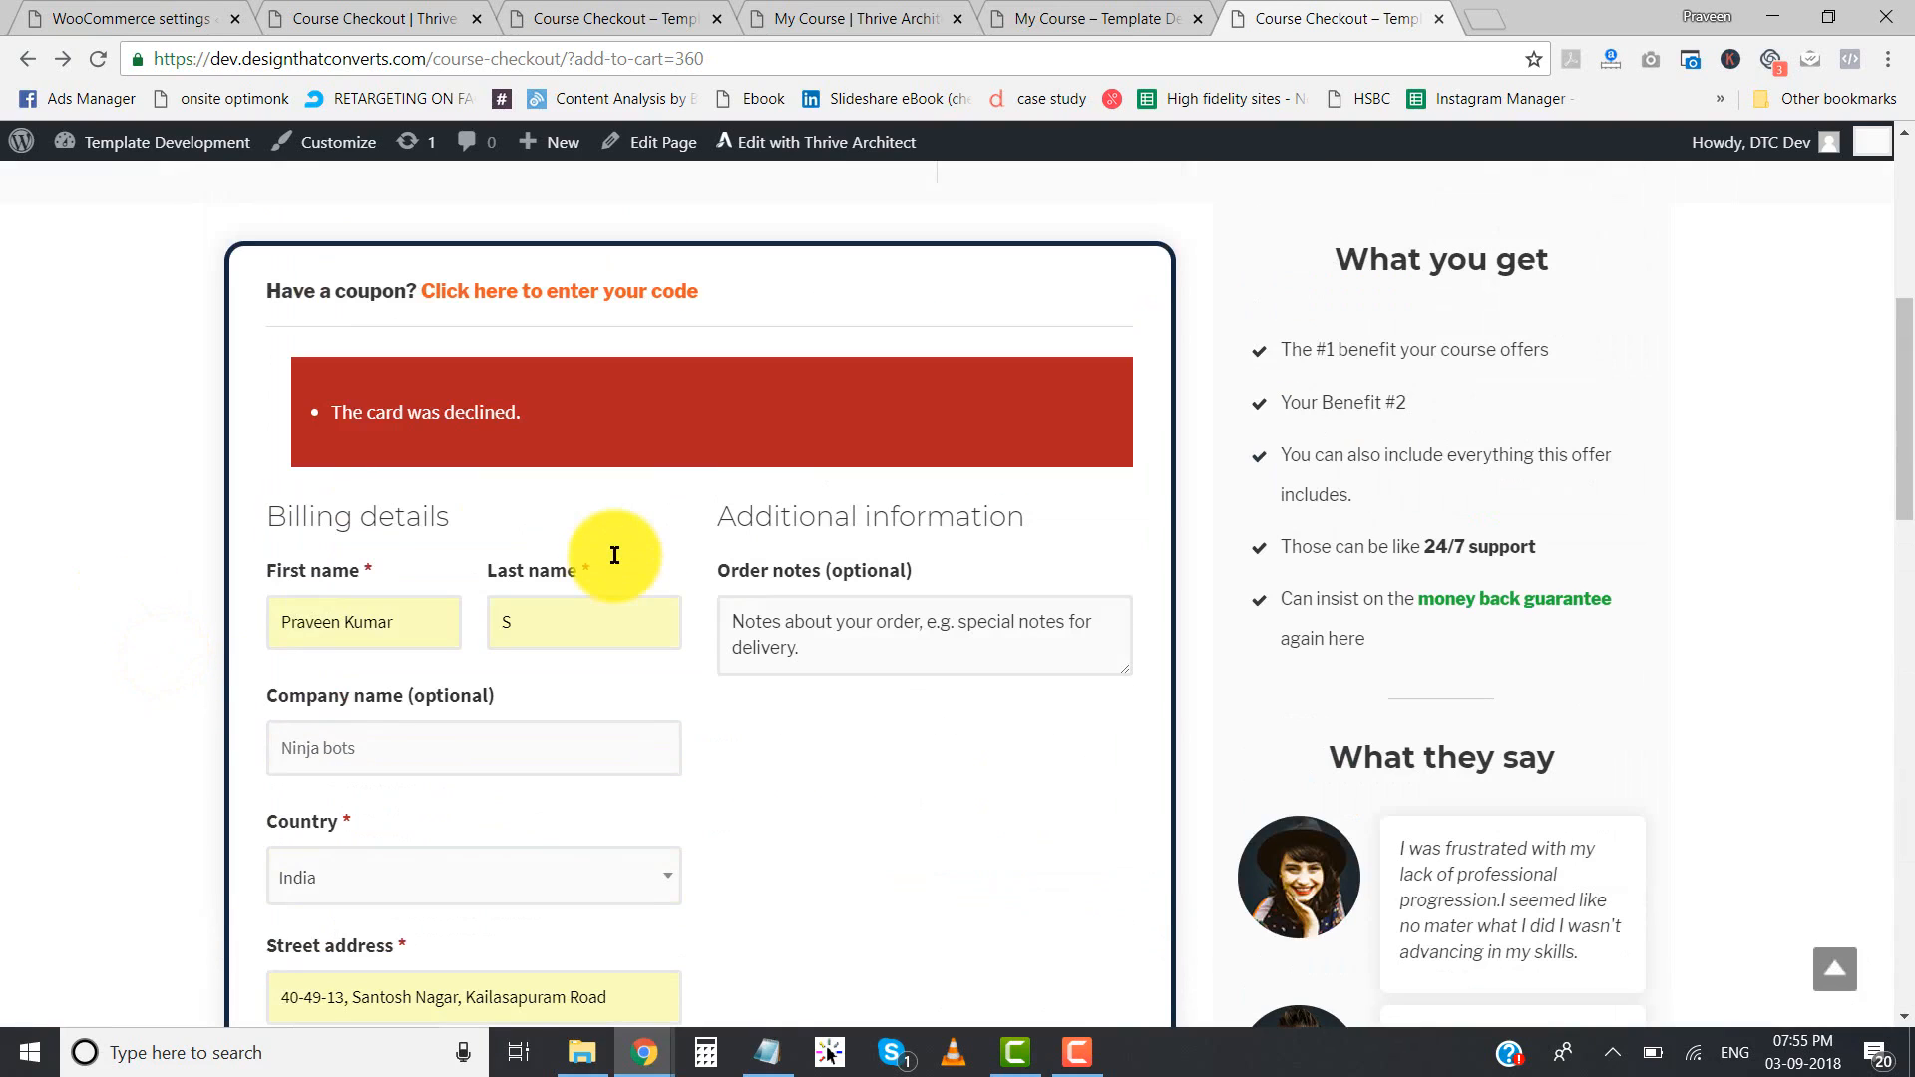
pyautogui.scroll(-20, 616, 551)
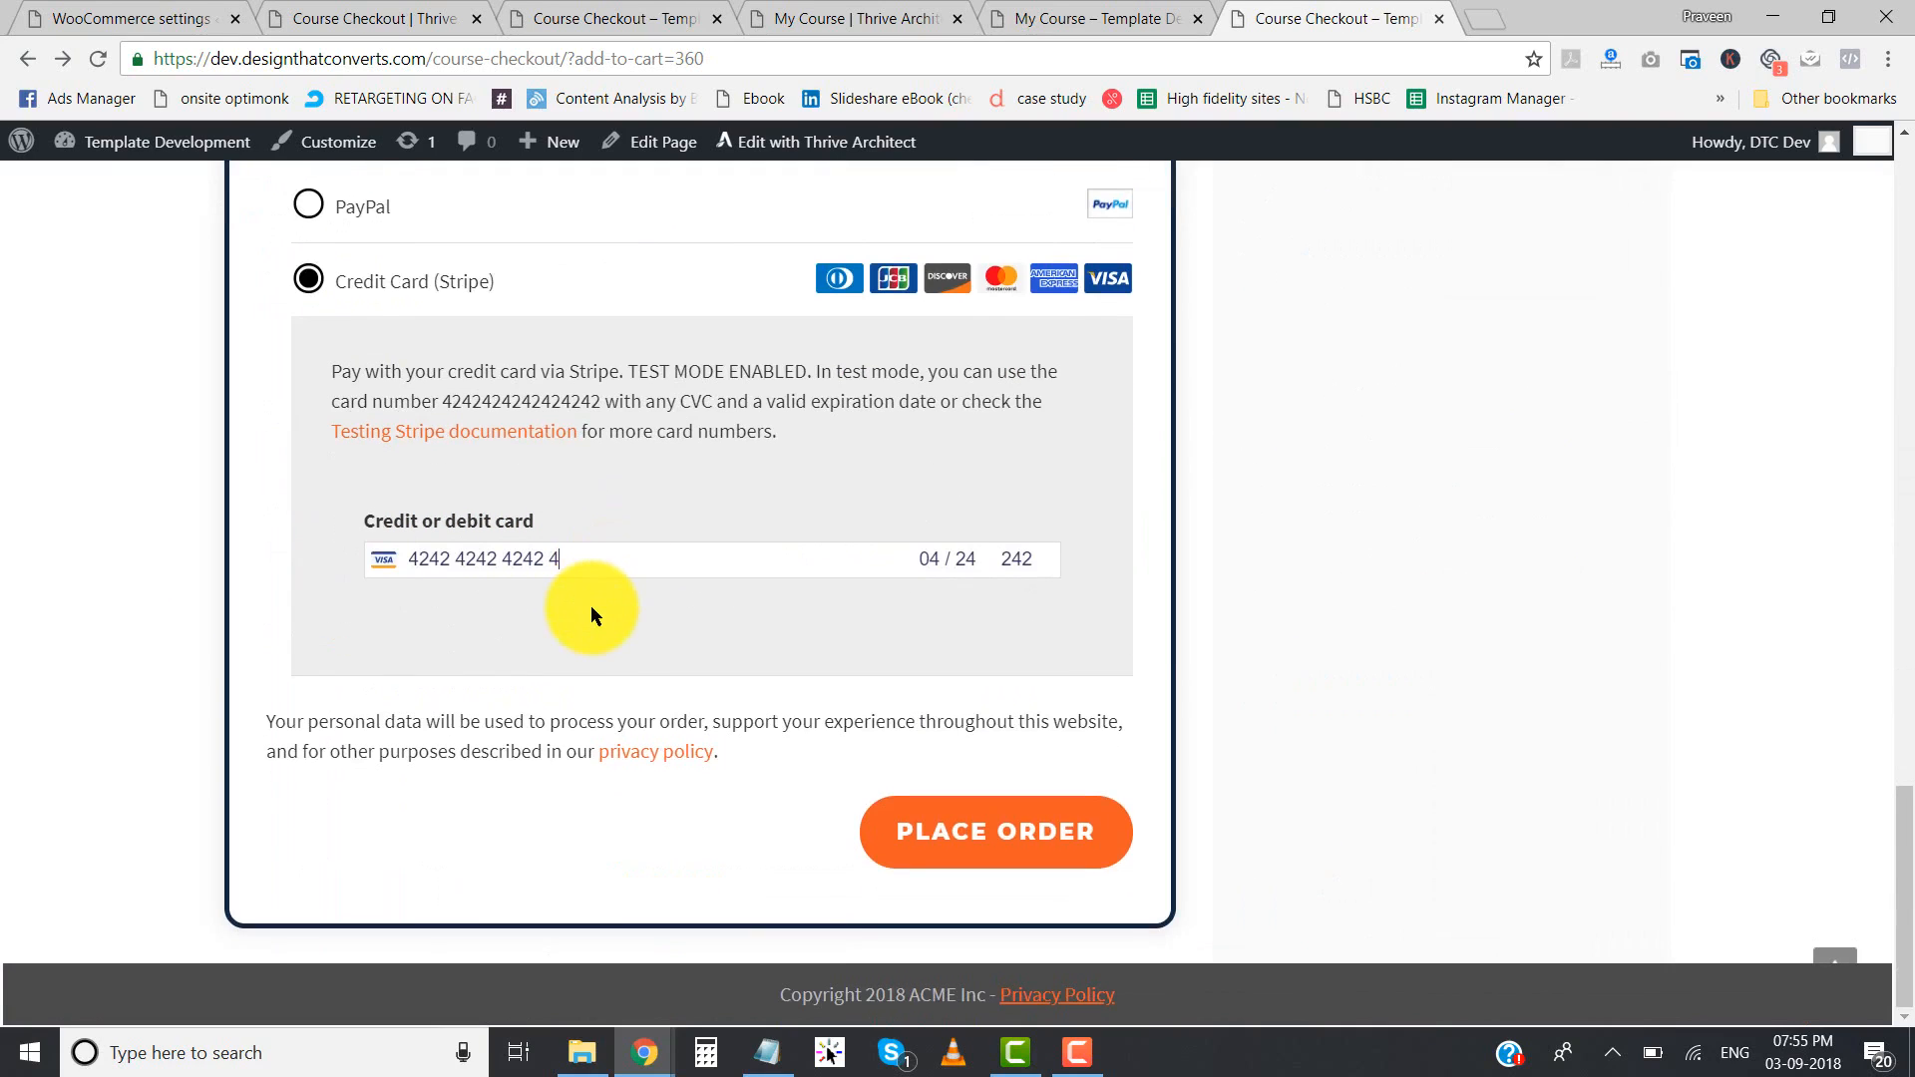
pyautogui.write('242')
pyautogui.click(1011, 822)
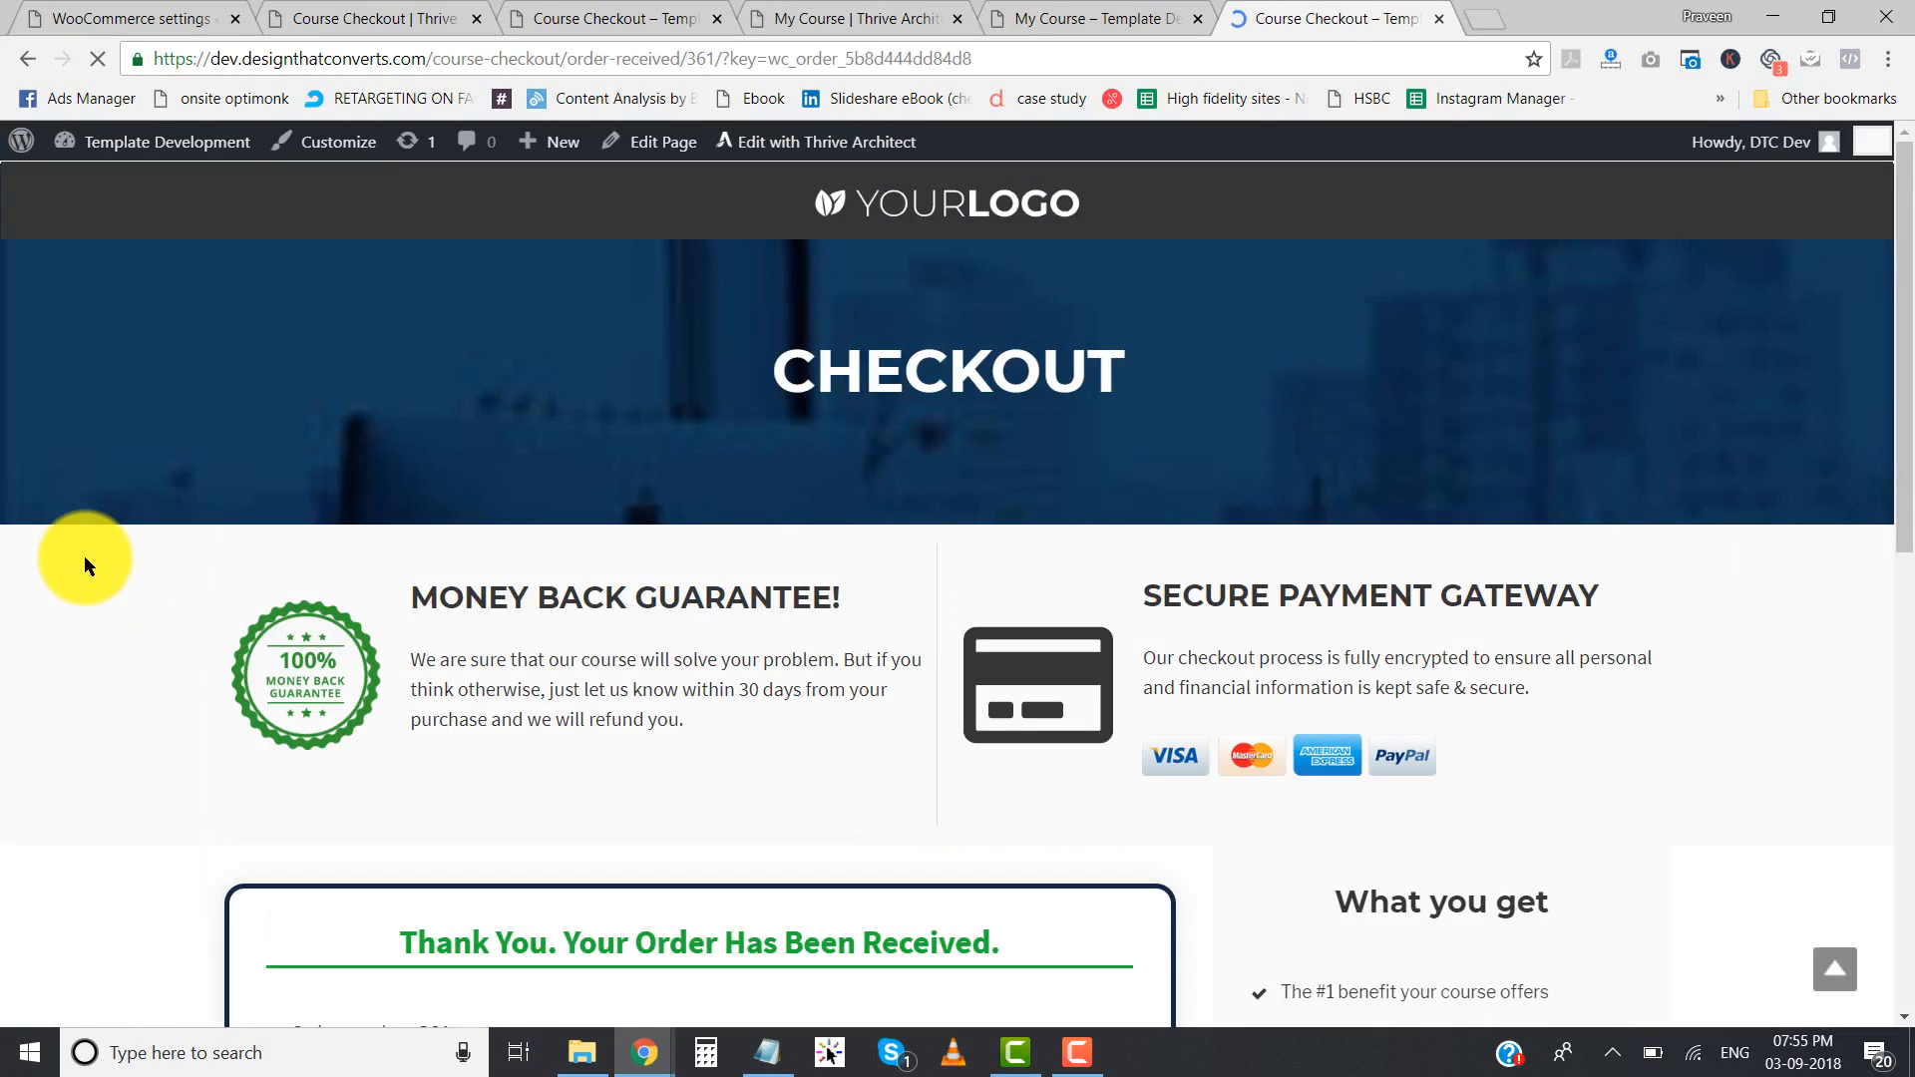
# - Review the order confirmation page, including the thank-you message, order details and billing address
pyautogui.scroll(-3, 84, 558)
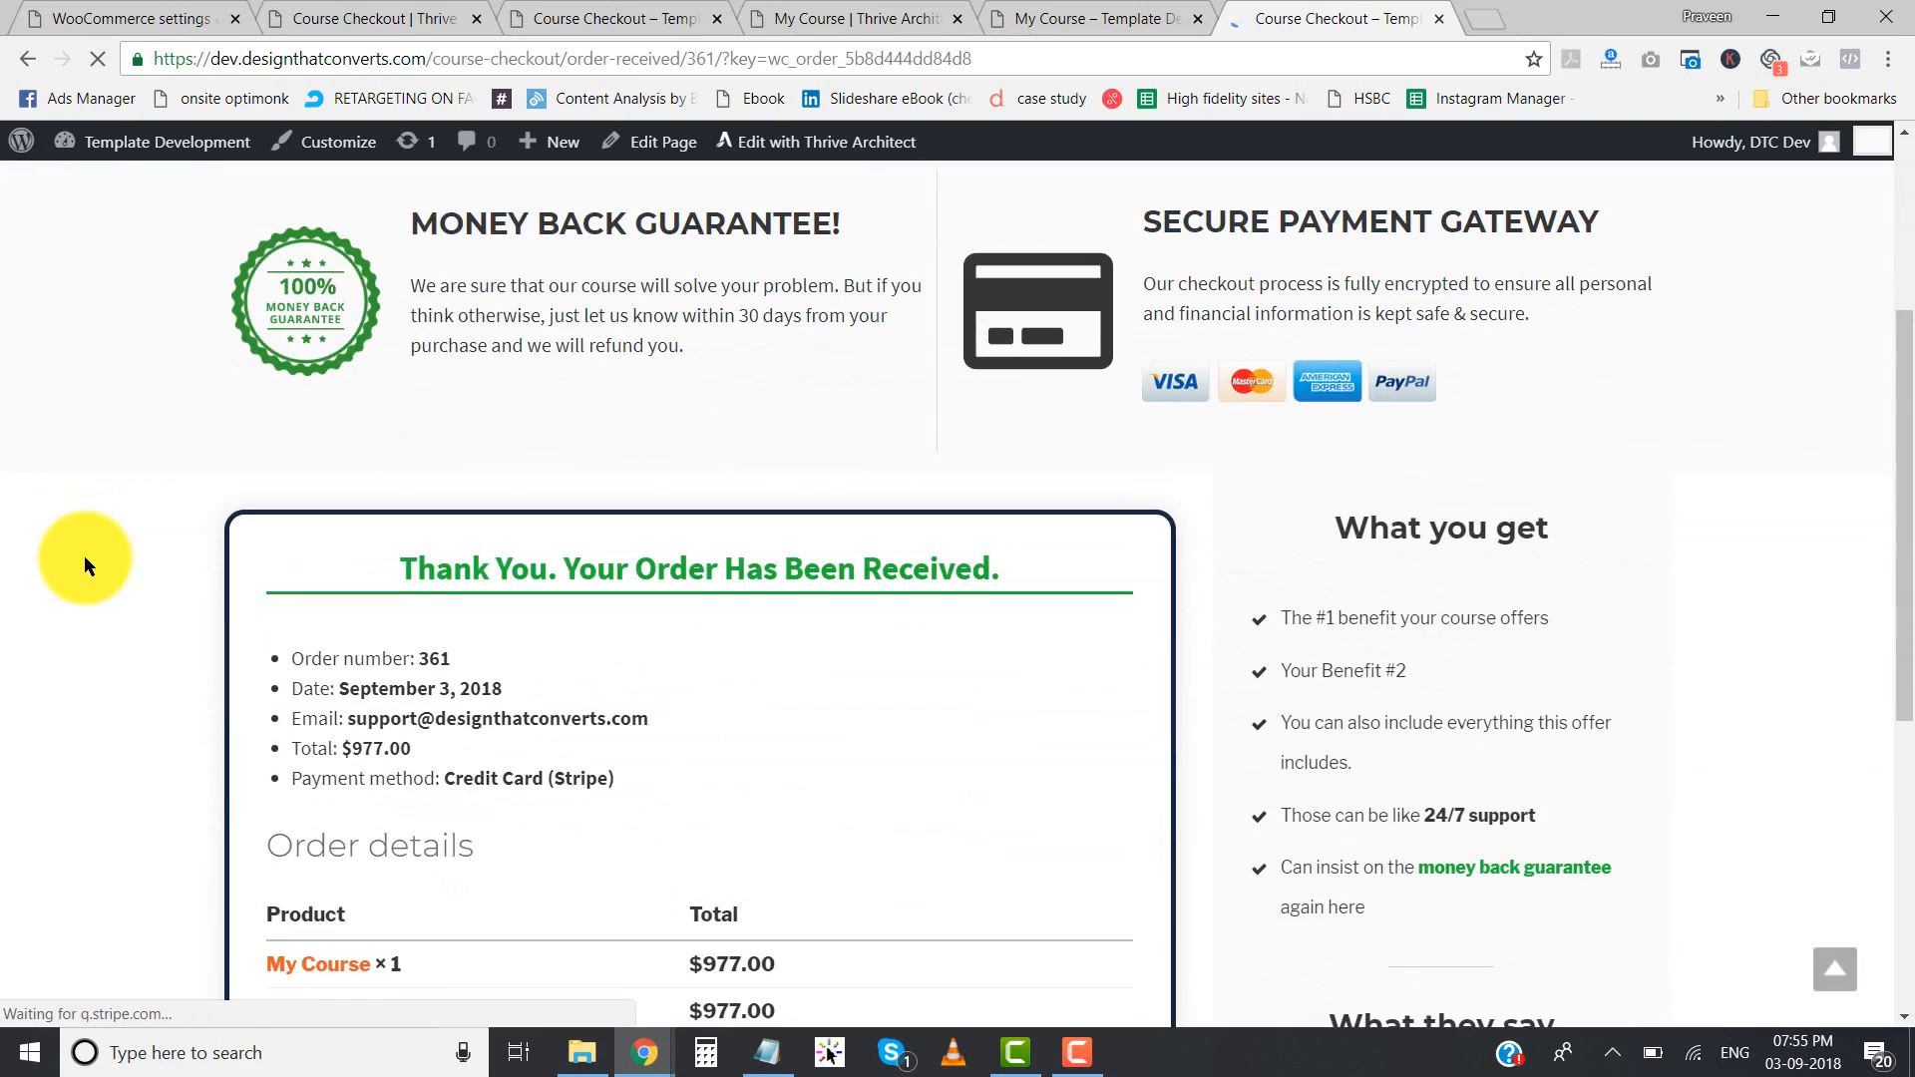
pyautogui.scroll(3, 85, 558)
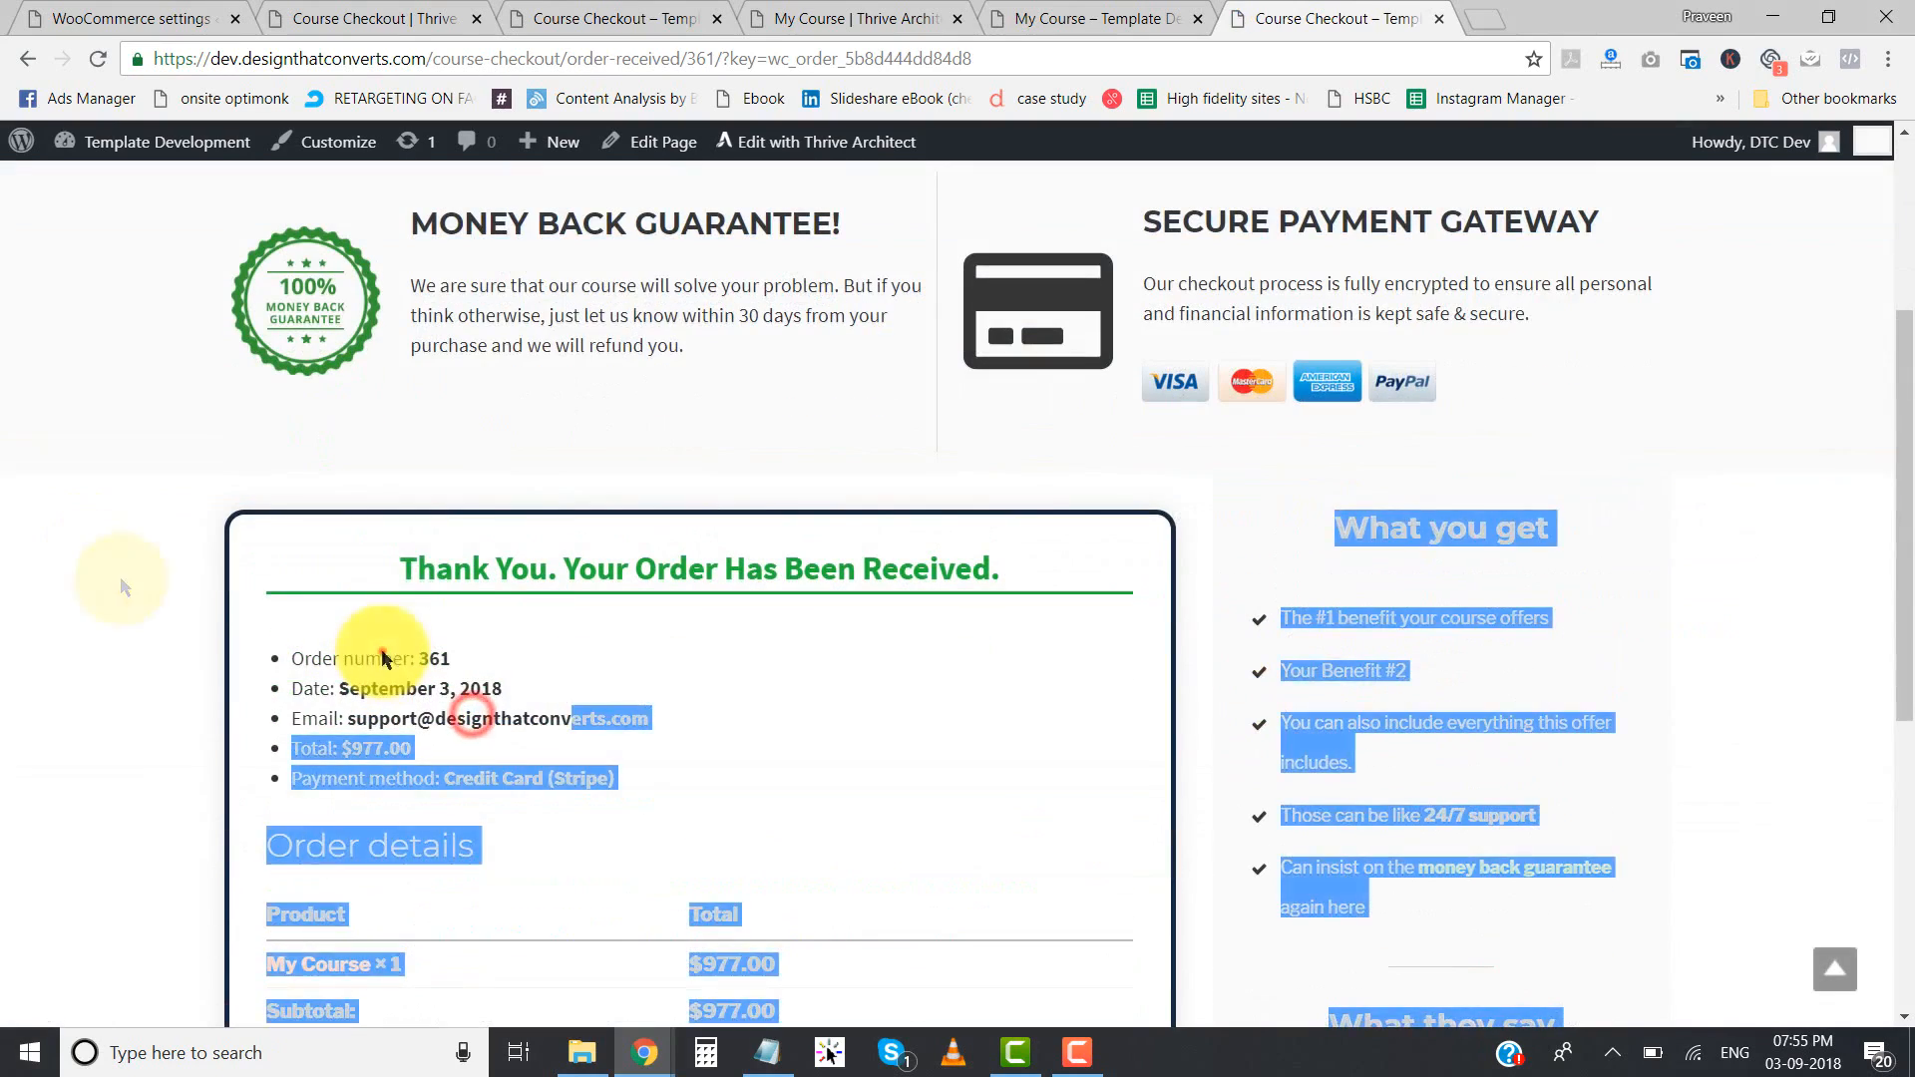
pyautogui.click(383, 652)
pyautogui.click(399, 539)
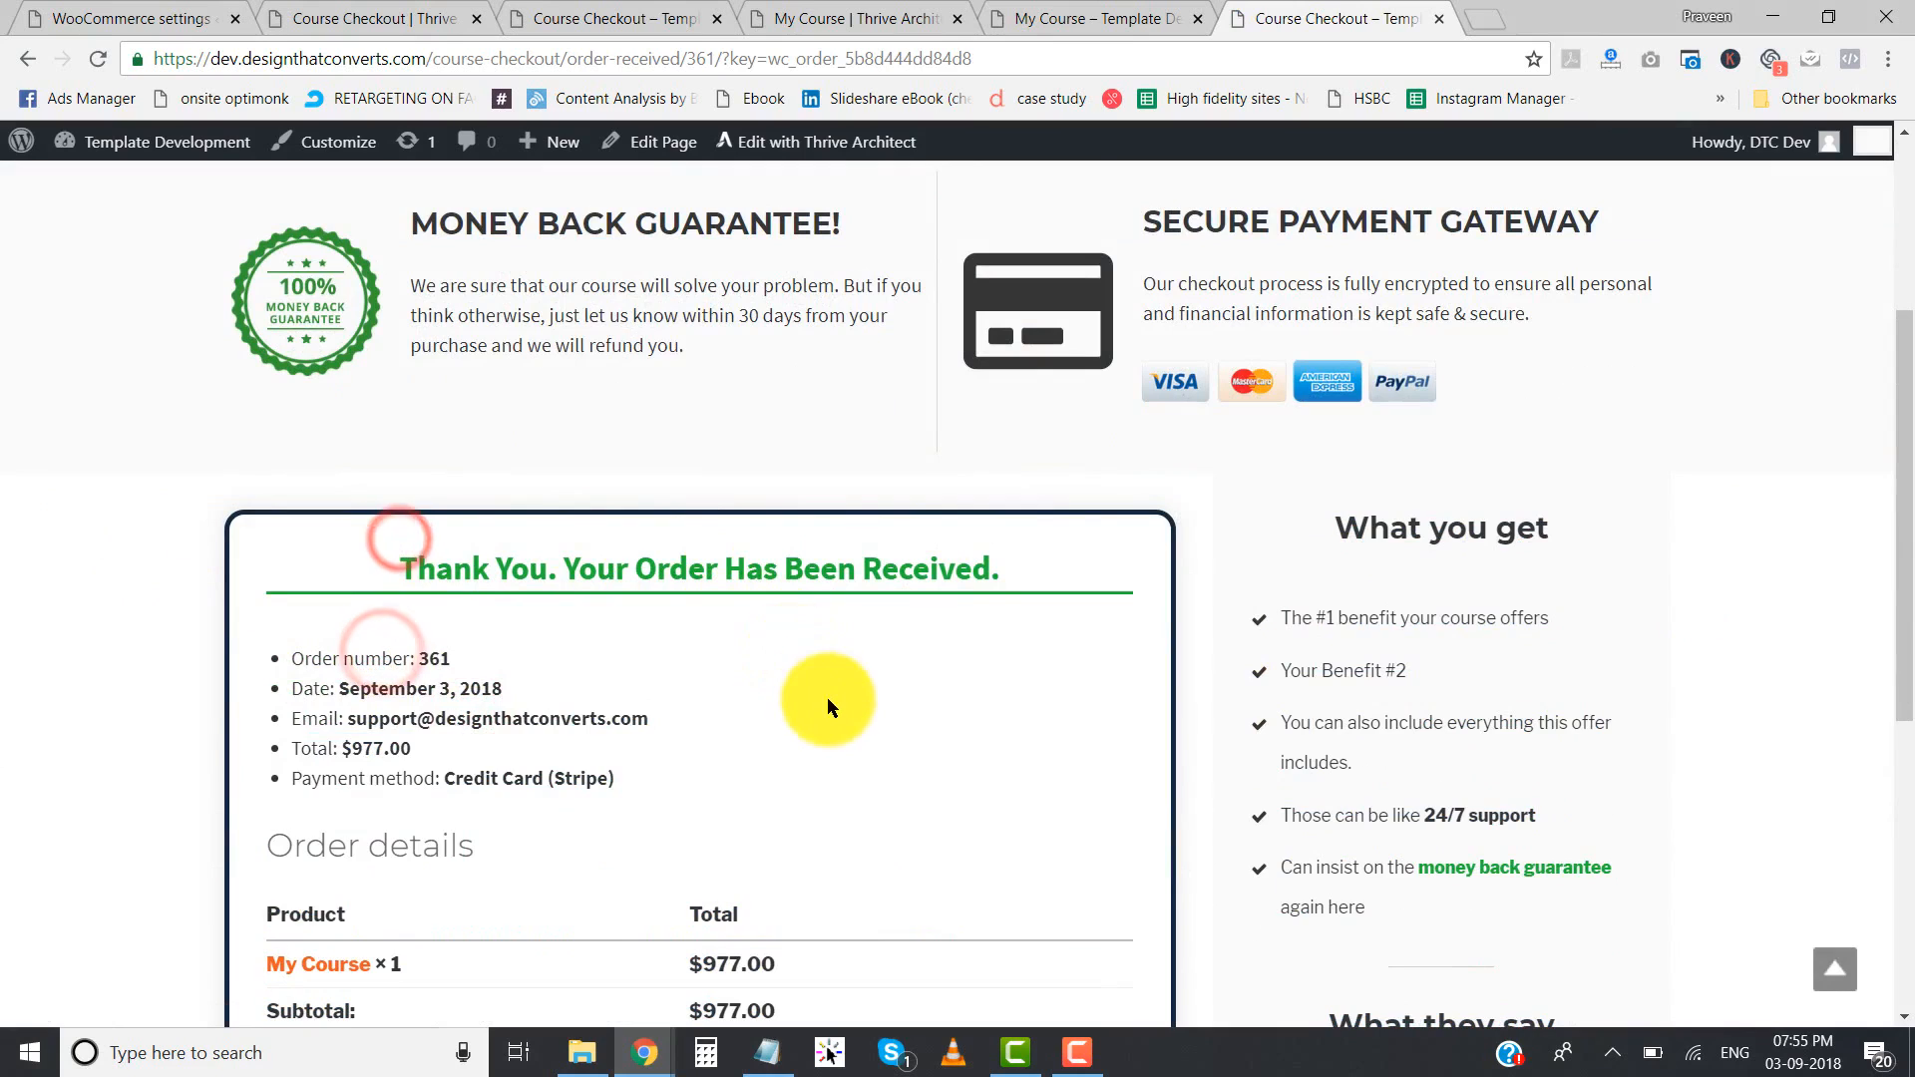
pyautogui.moveTo(831, 700); pyautogui.dragTo(392, 390)
pyautogui.scroll(-6, 113, 481)
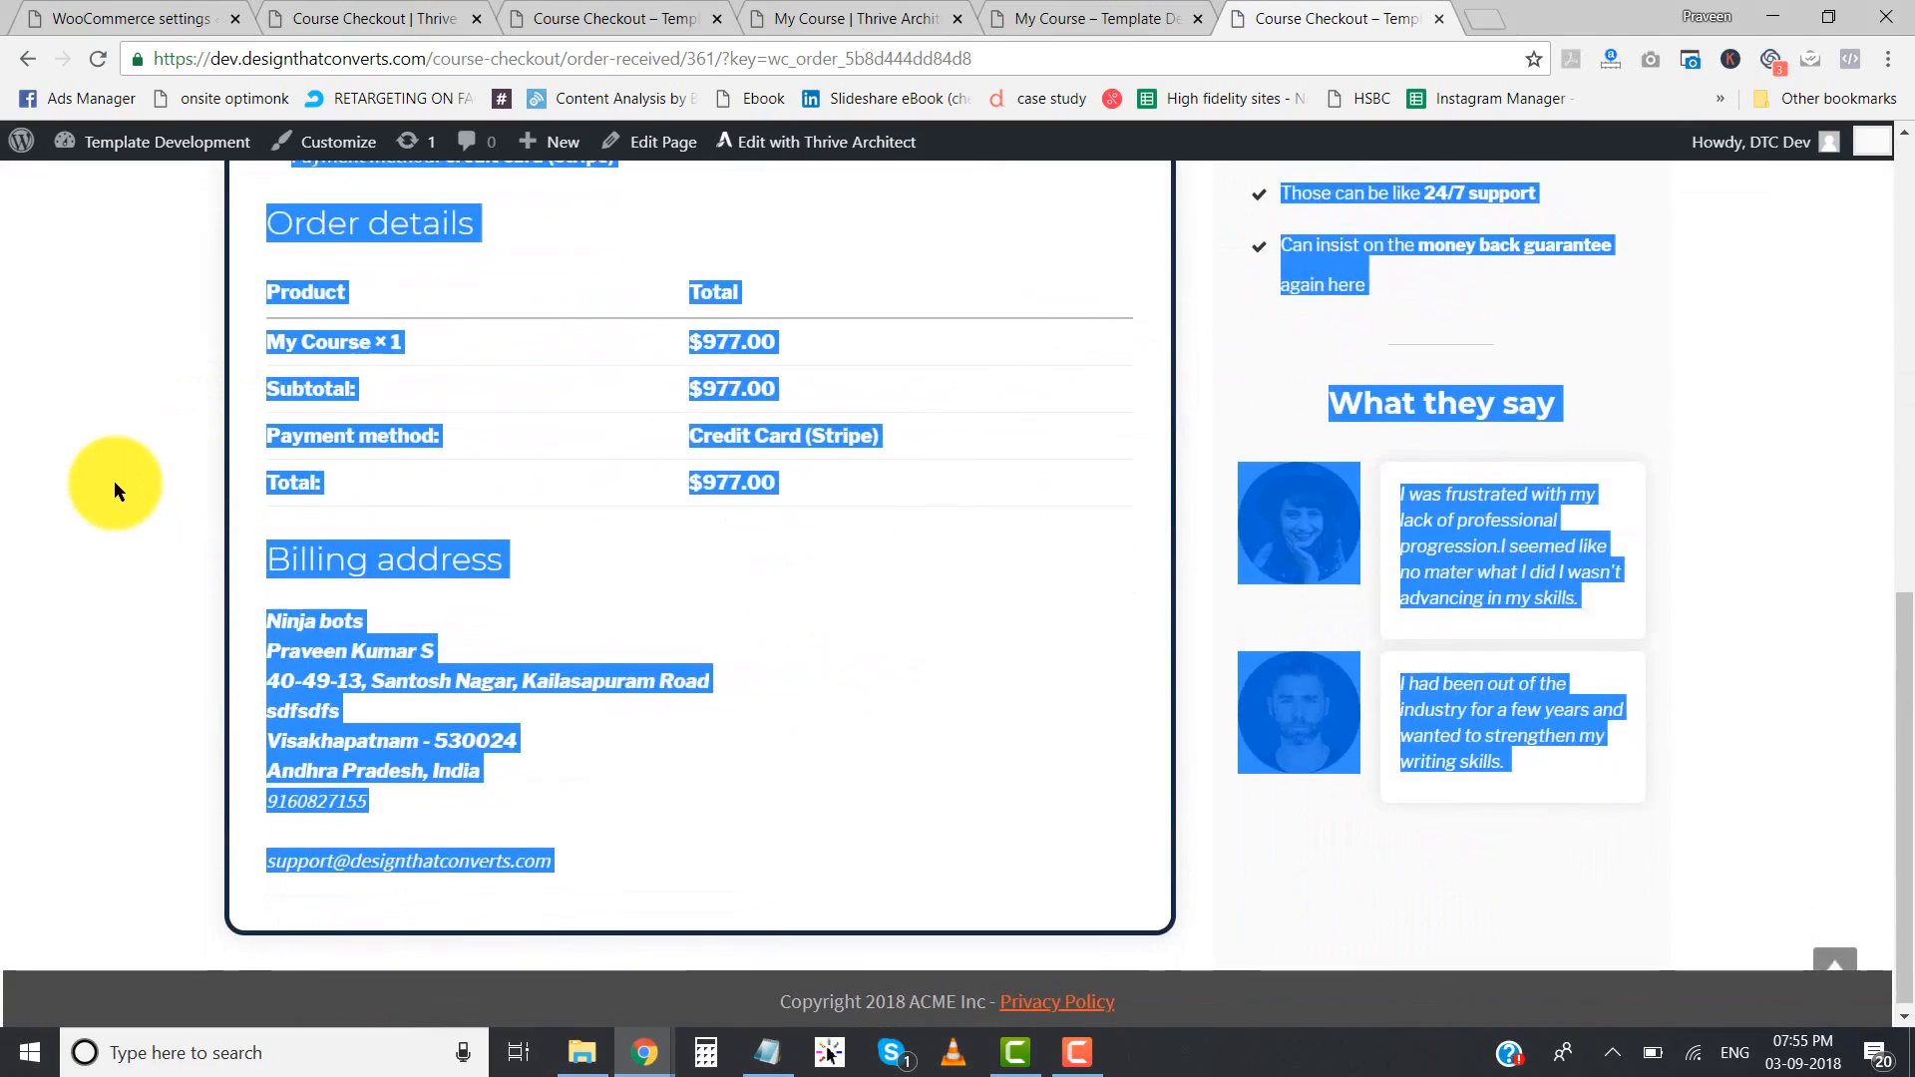
pyautogui.click(116, 486)
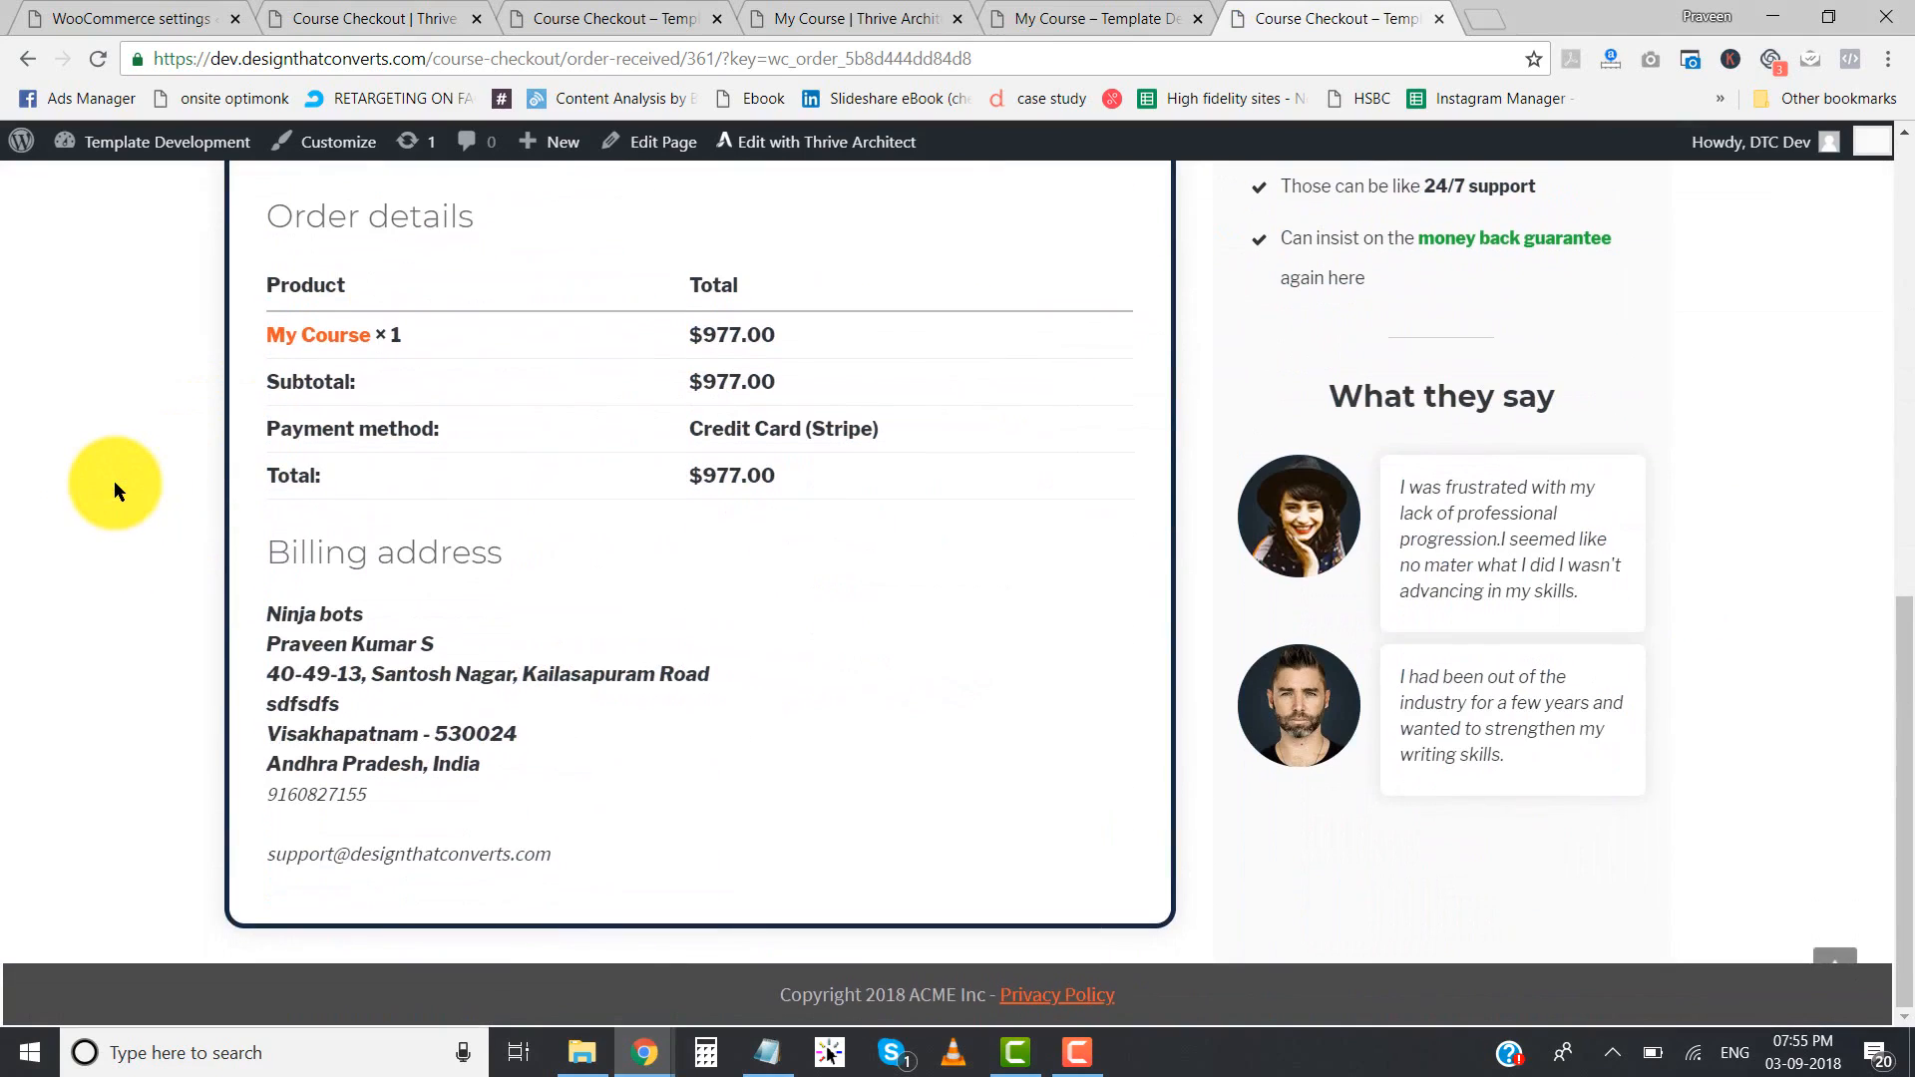
pyautogui.scroll(10, 114, 481)
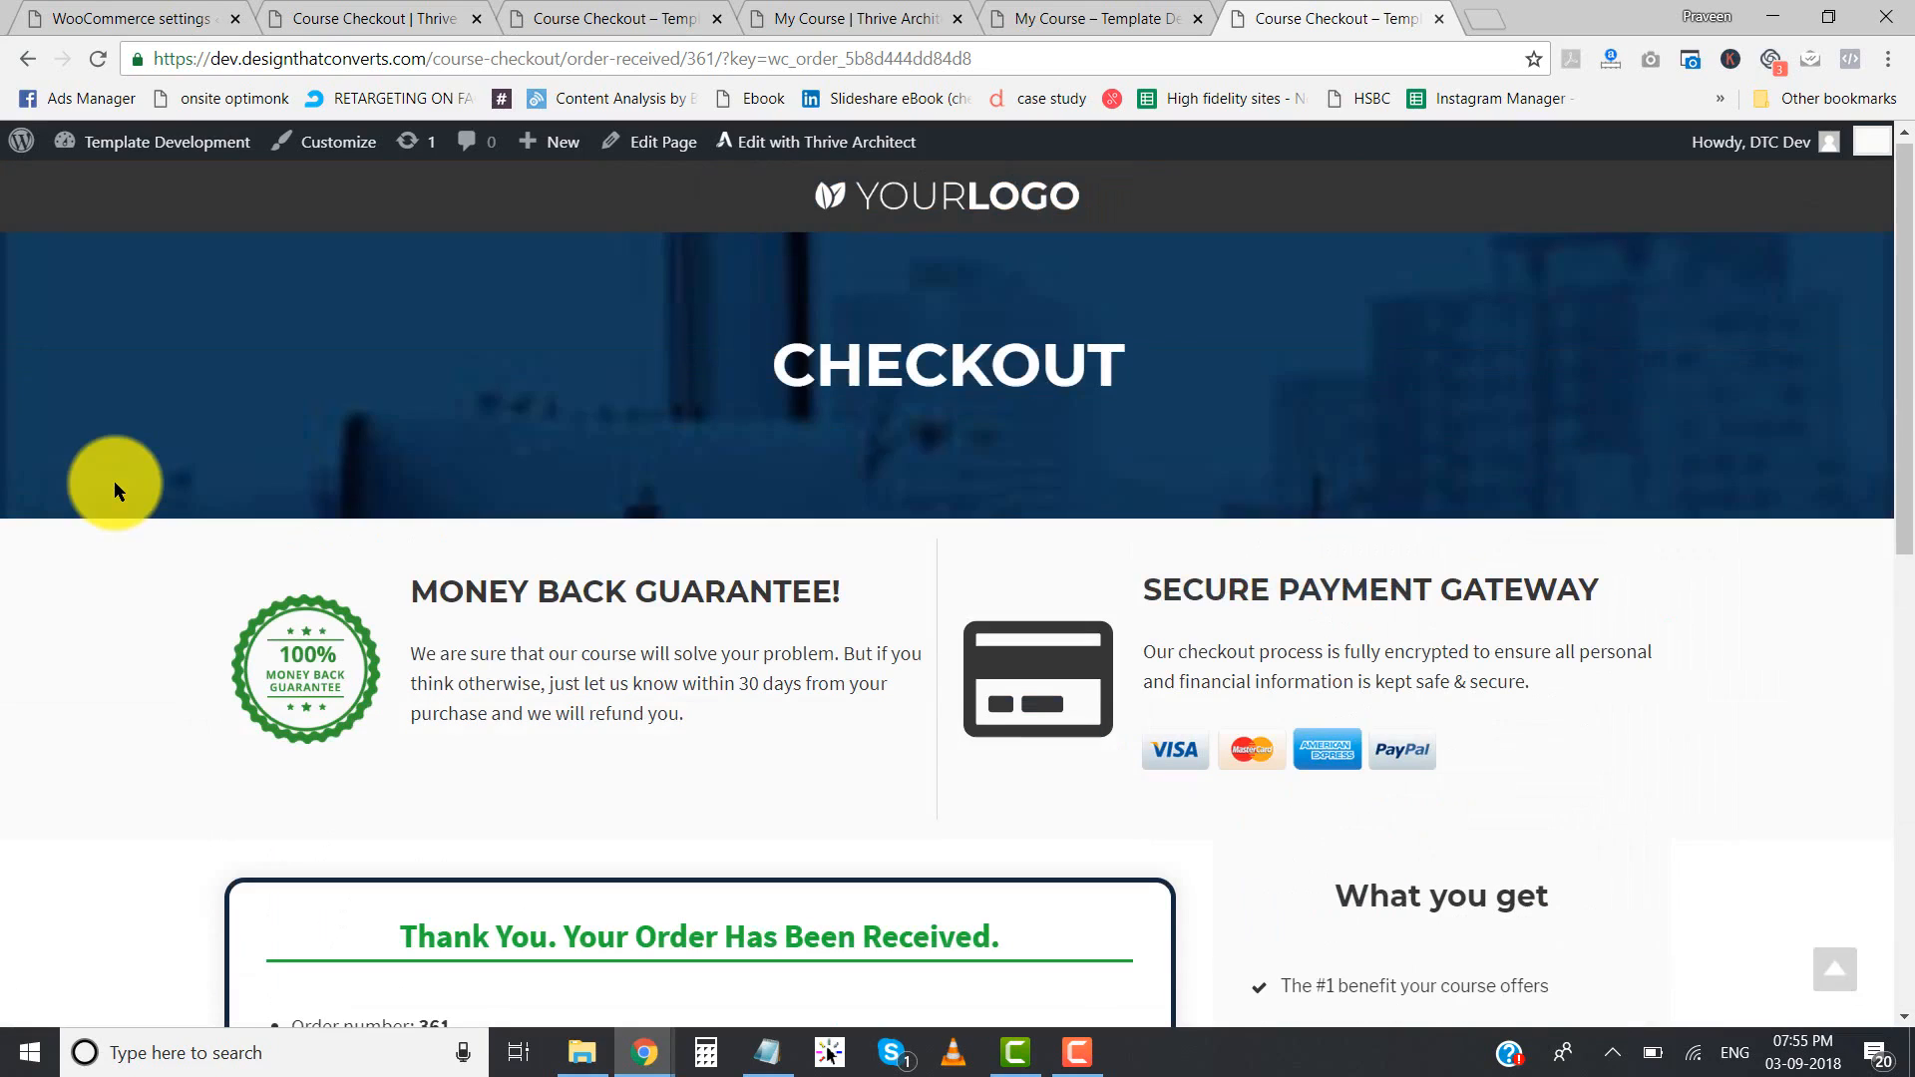
# - Look over the My Course sales page preview and compare it with the order confirmation page's design and order summary
pyautogui.click(1075, 38)
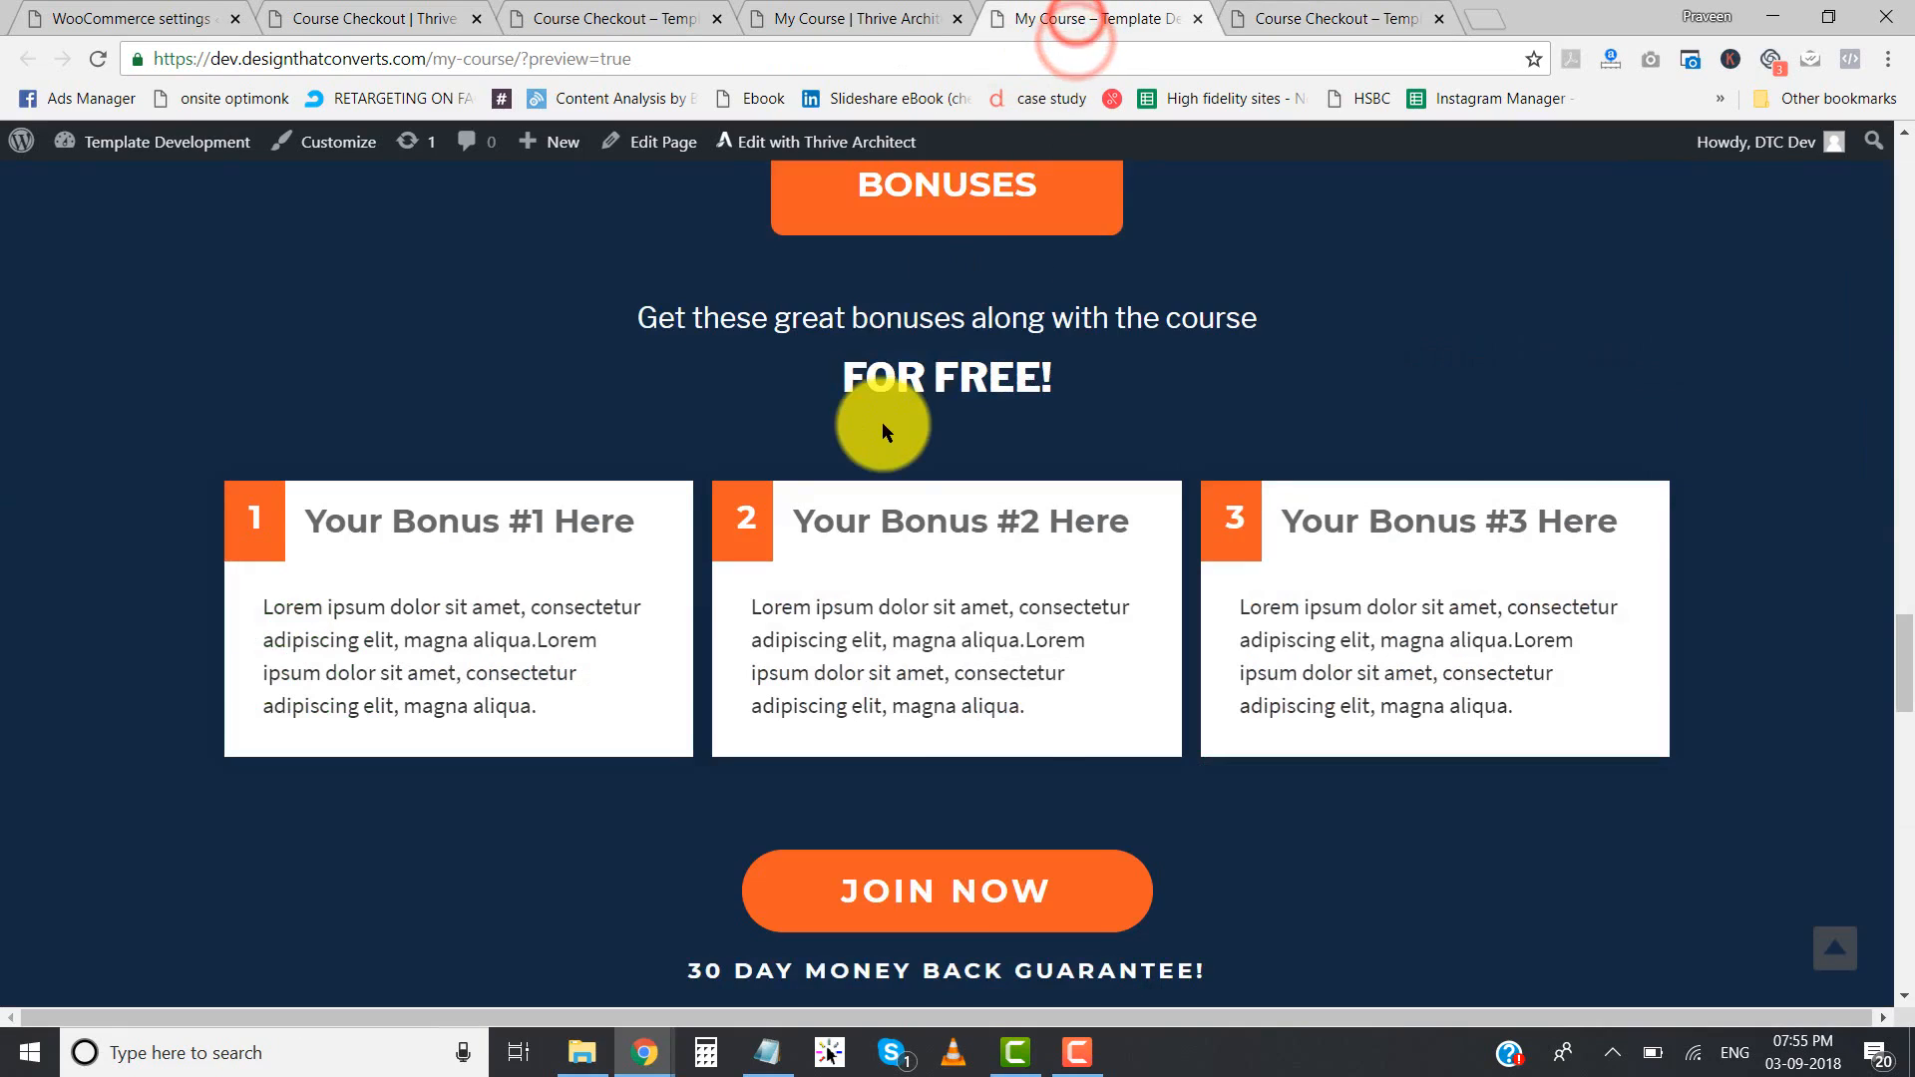
pyautogui.scroll(10, 882, 422)
pyautogui.scroll(10, 882, 427)
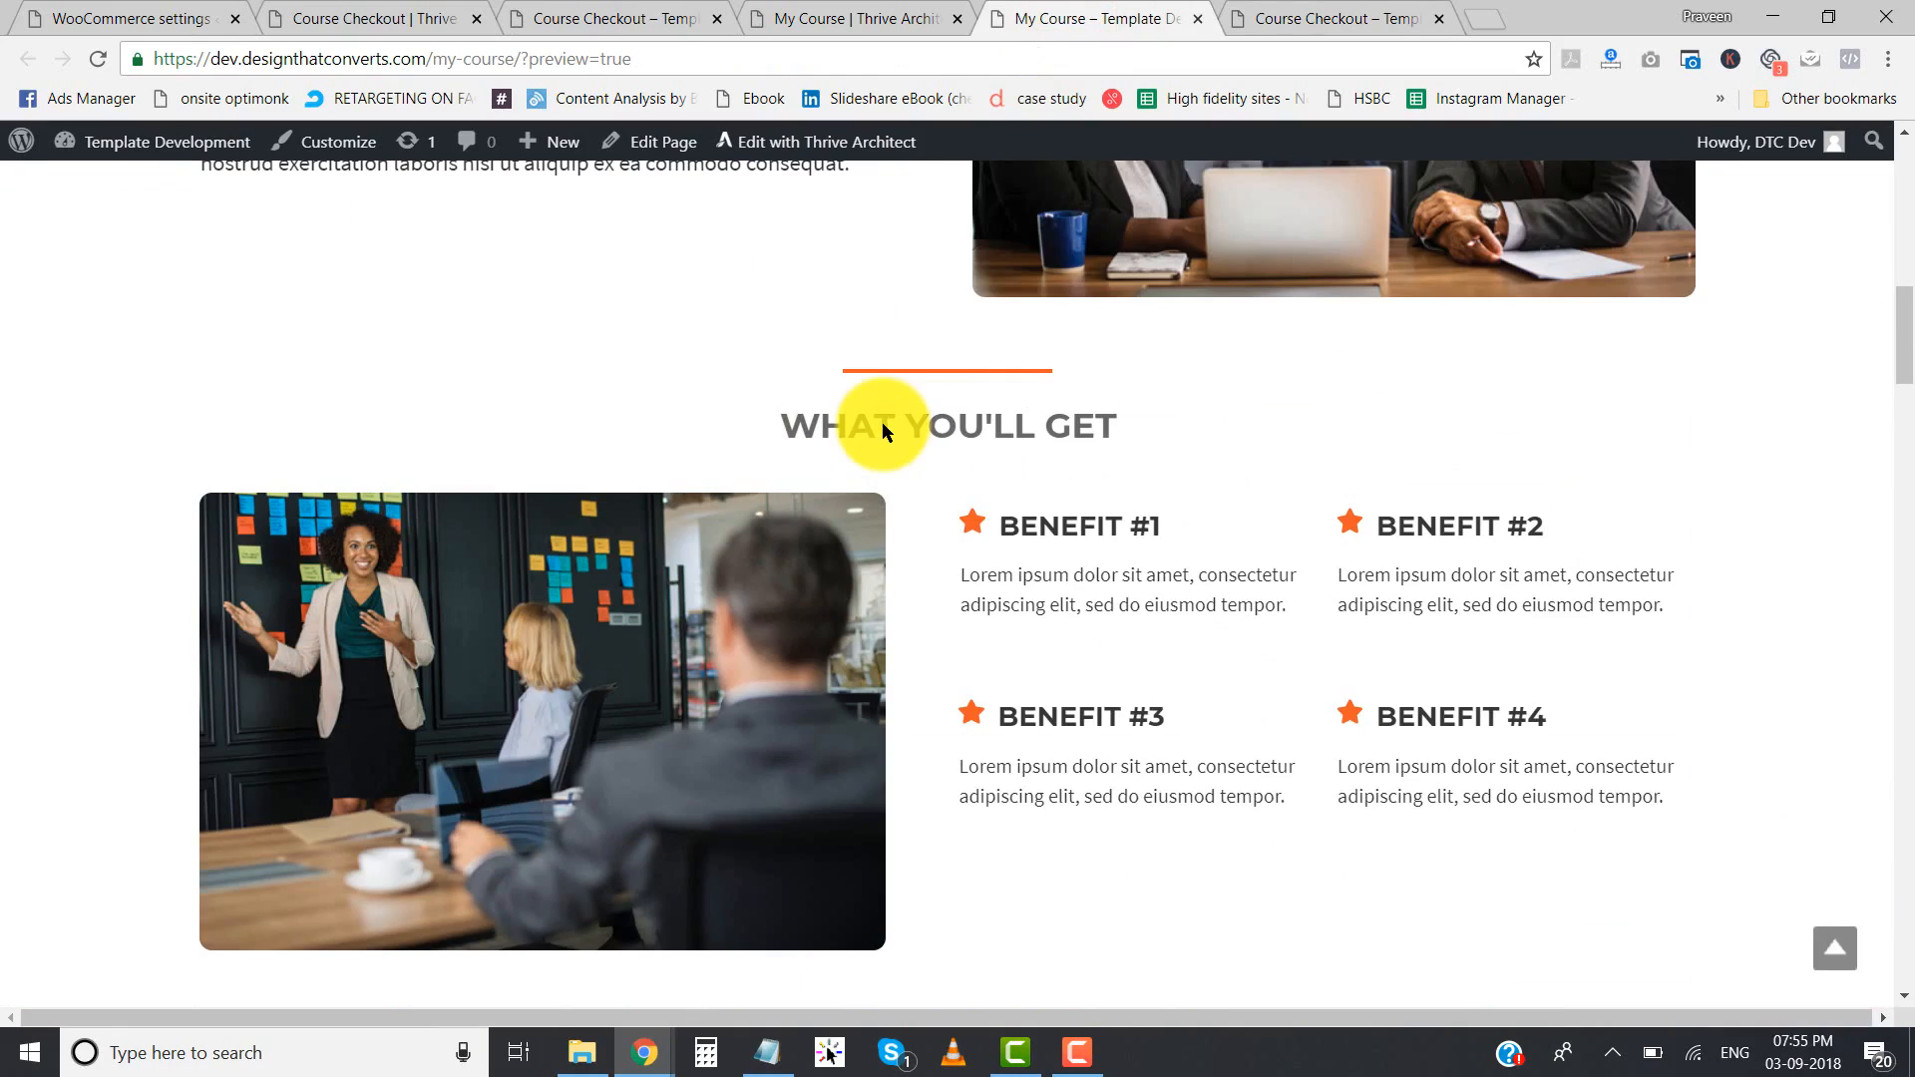
pyautogui.click(1253, 14)
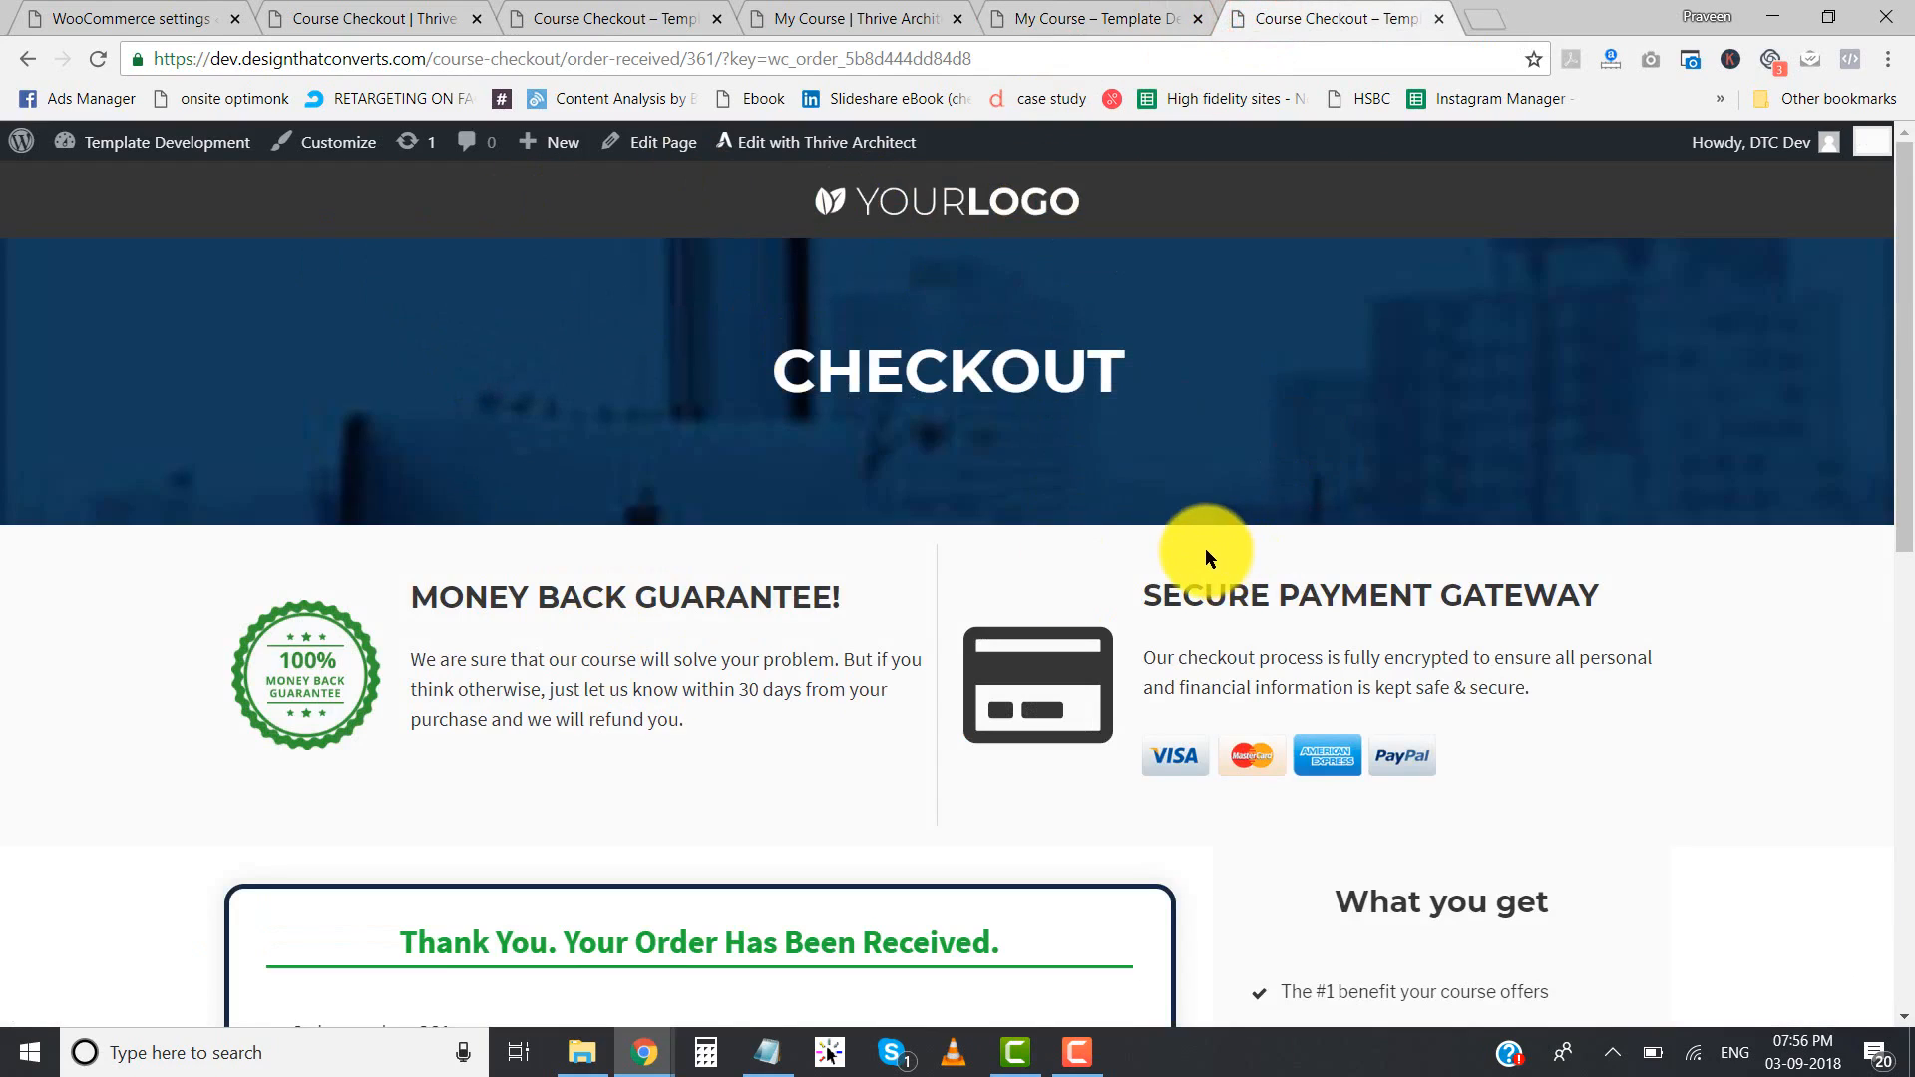
pyautogui.scroll(-4, 1205, 549)
pyautogui.click(522, 549)
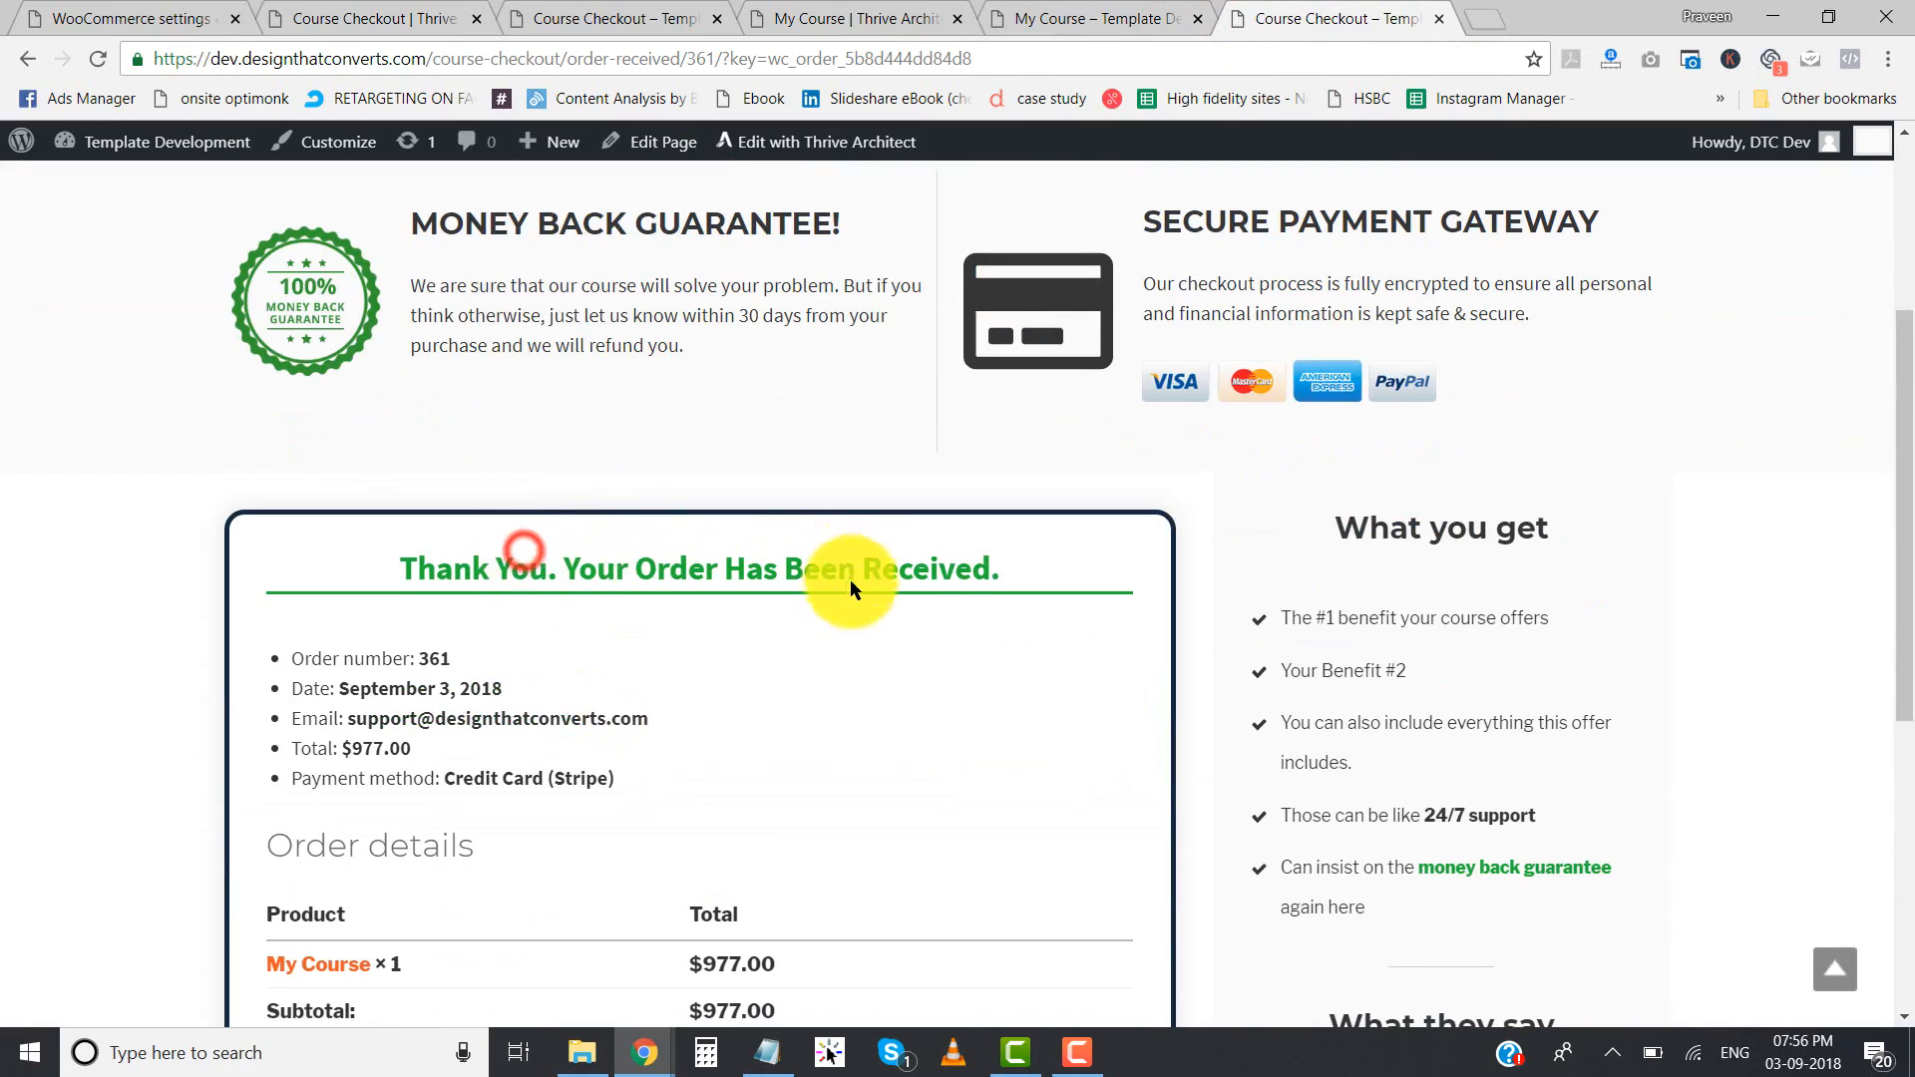
pyautogui.scroll(-3, 672, 584)
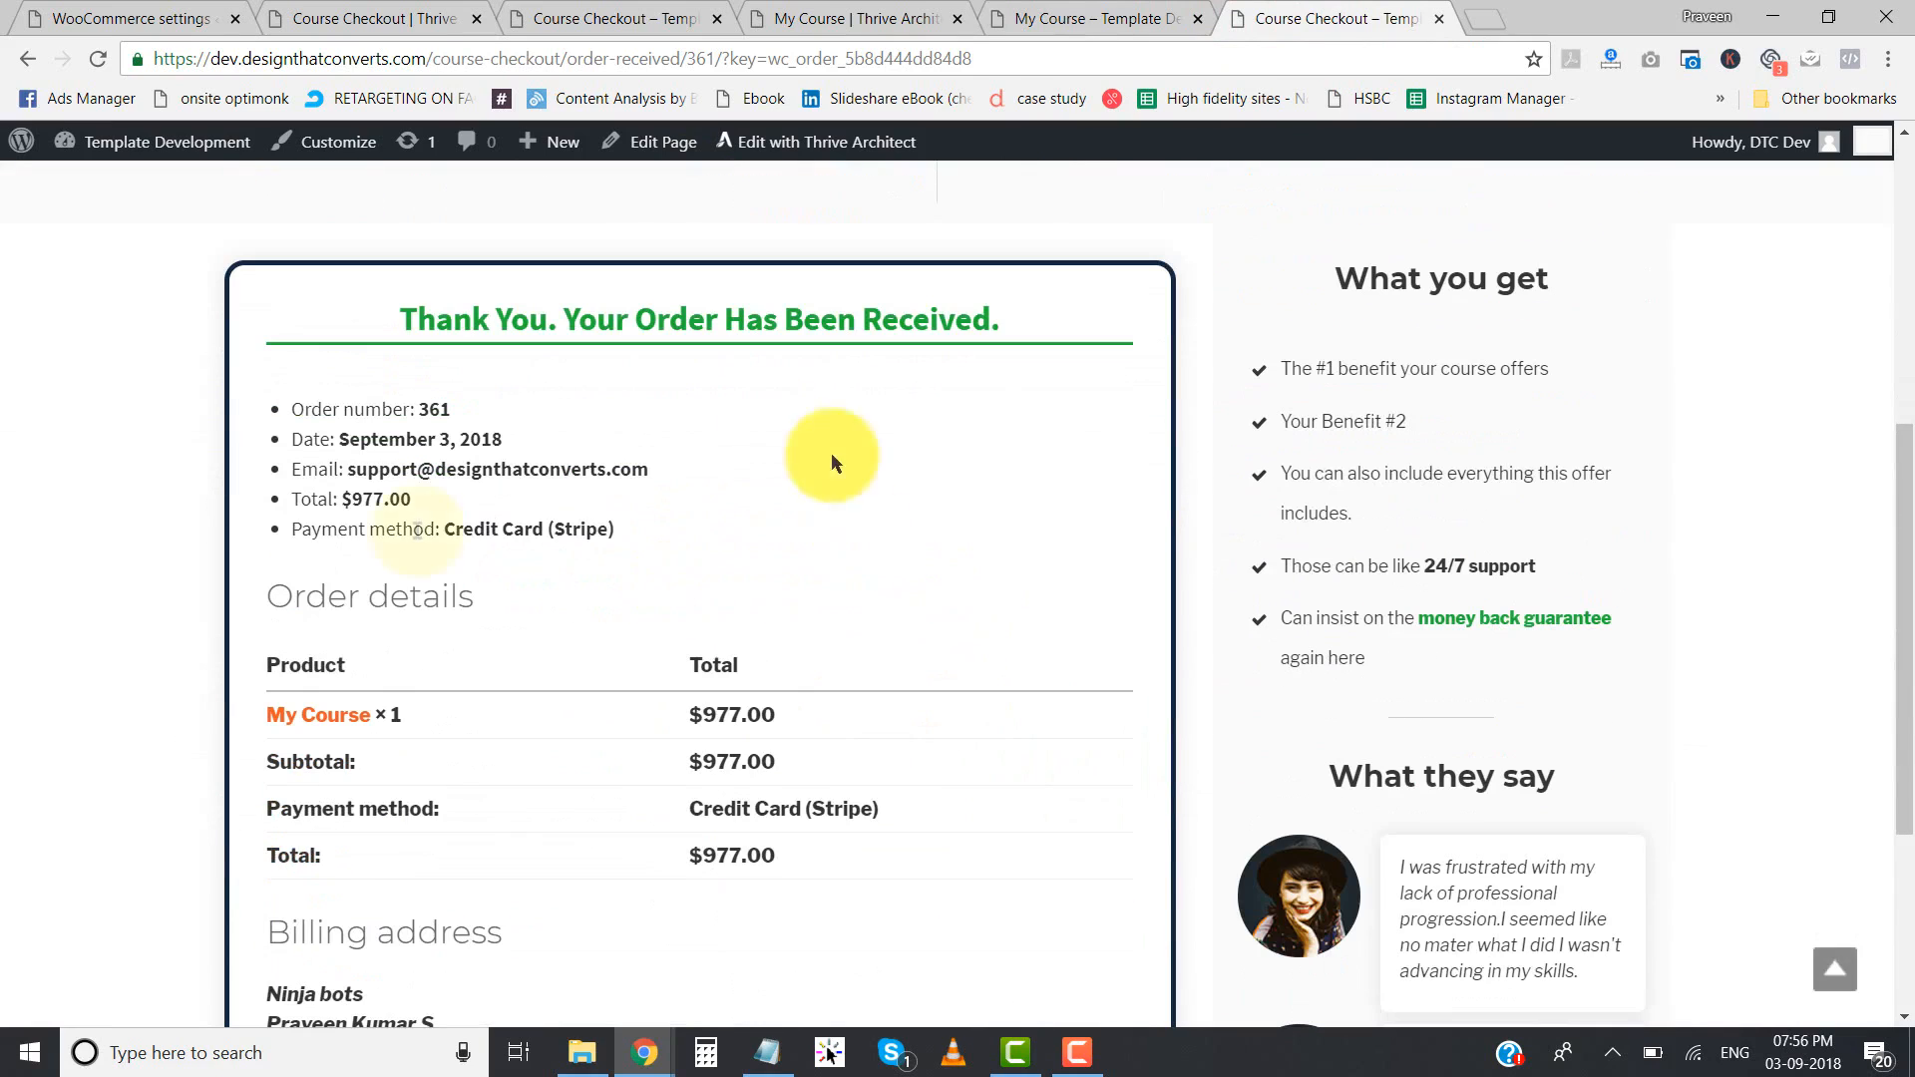